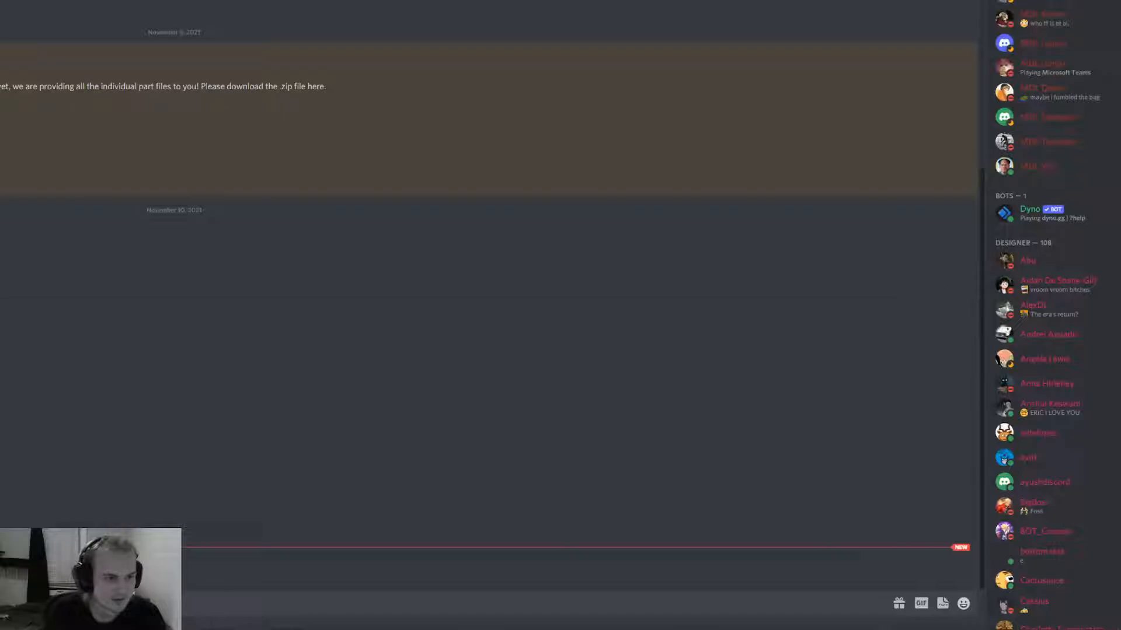
Switch to Inventor and look over the finished drone in Drone Assembly Final.
key(Return)
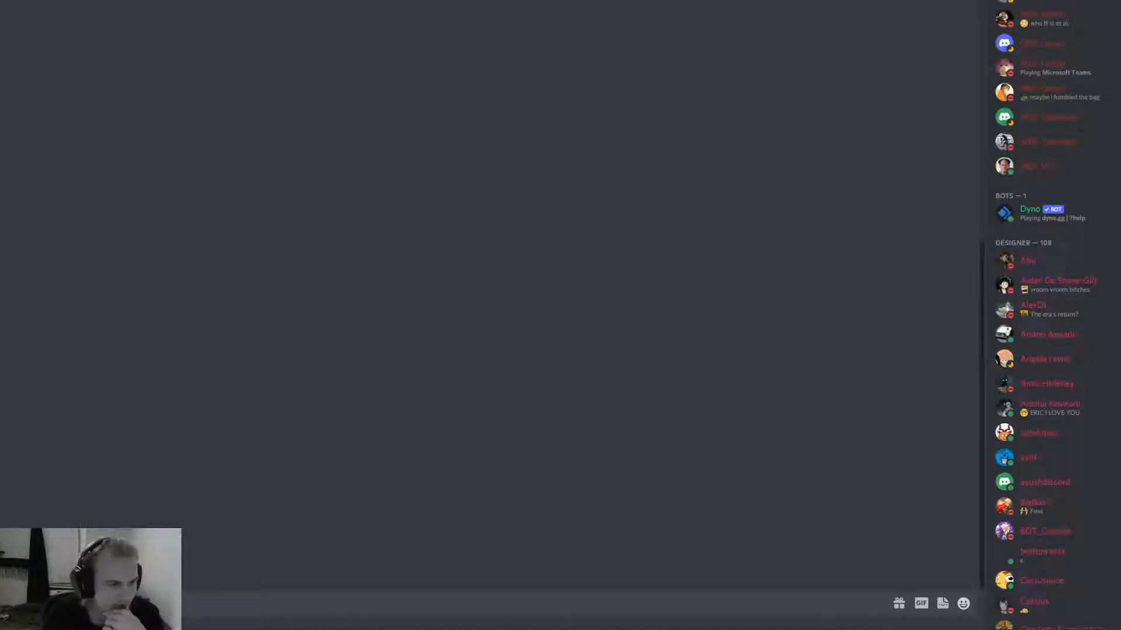
key(alt+Tab)
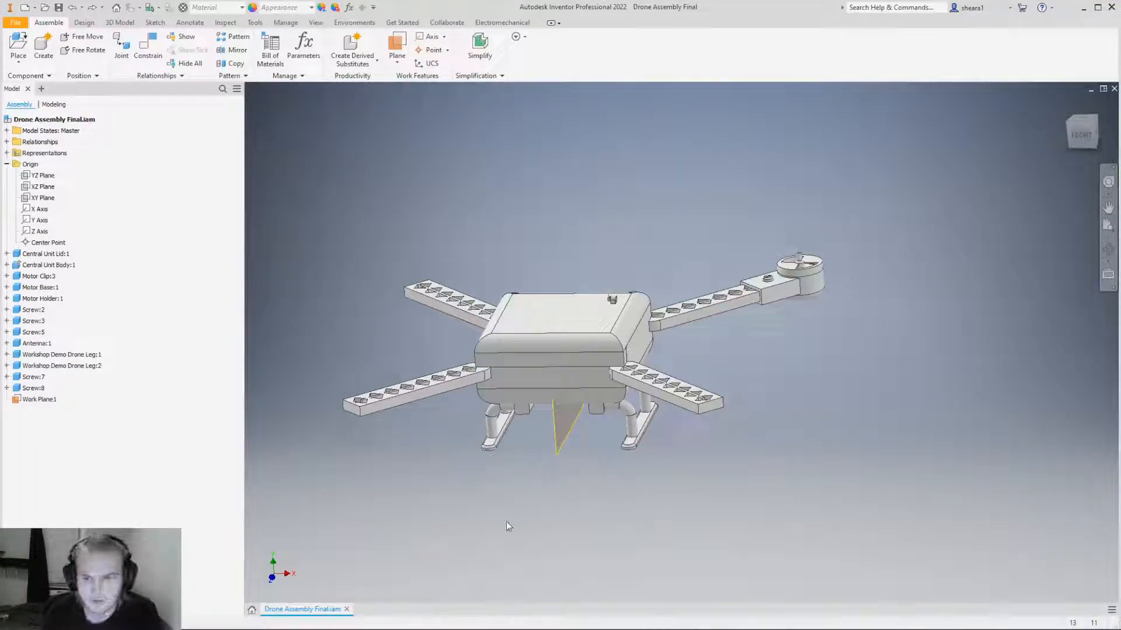
click(253, 611)
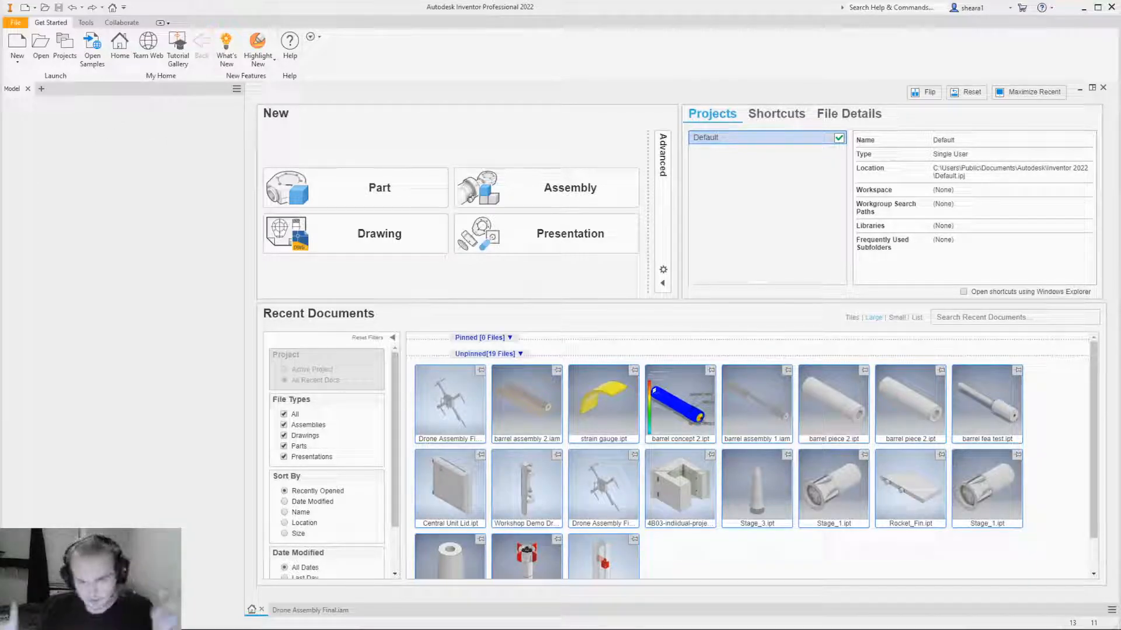
click(310, 611)
shift+middle_drag(583, 374, 607, 387)
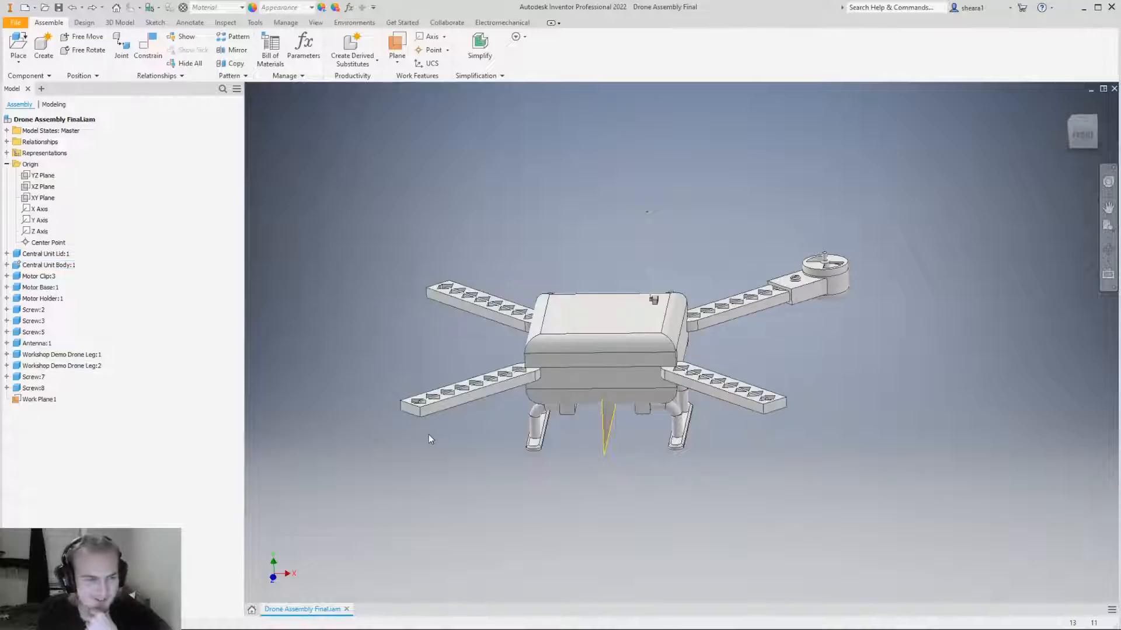
Switch to File Explorer and review the part files in the Drone workshop V3 Pack n Go folder.
click(252, 610)
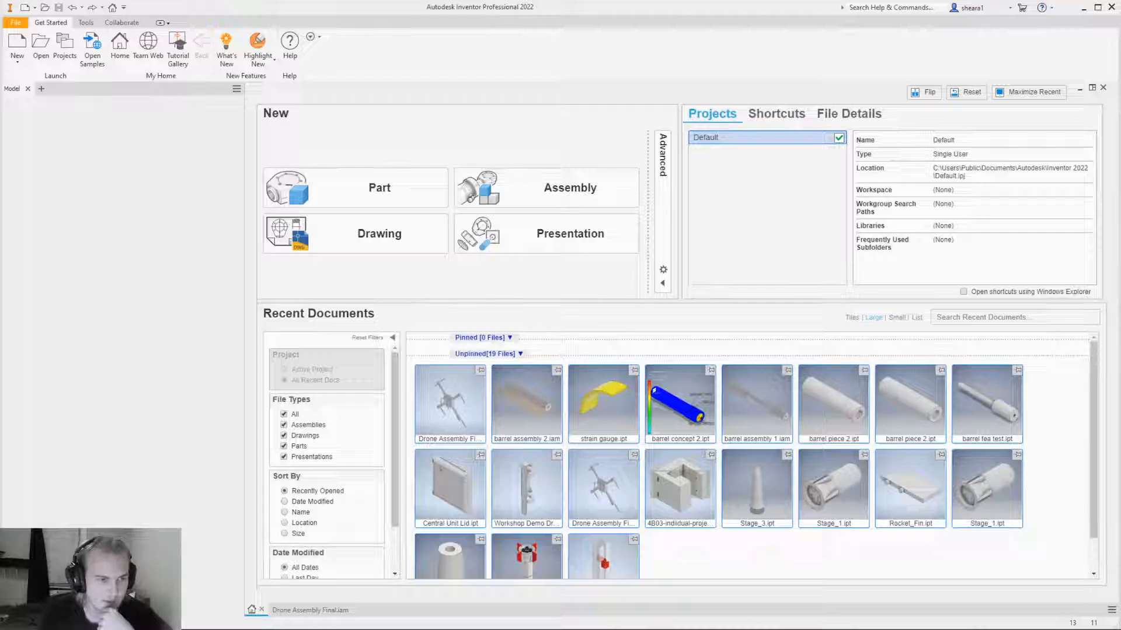
click(401, 618)
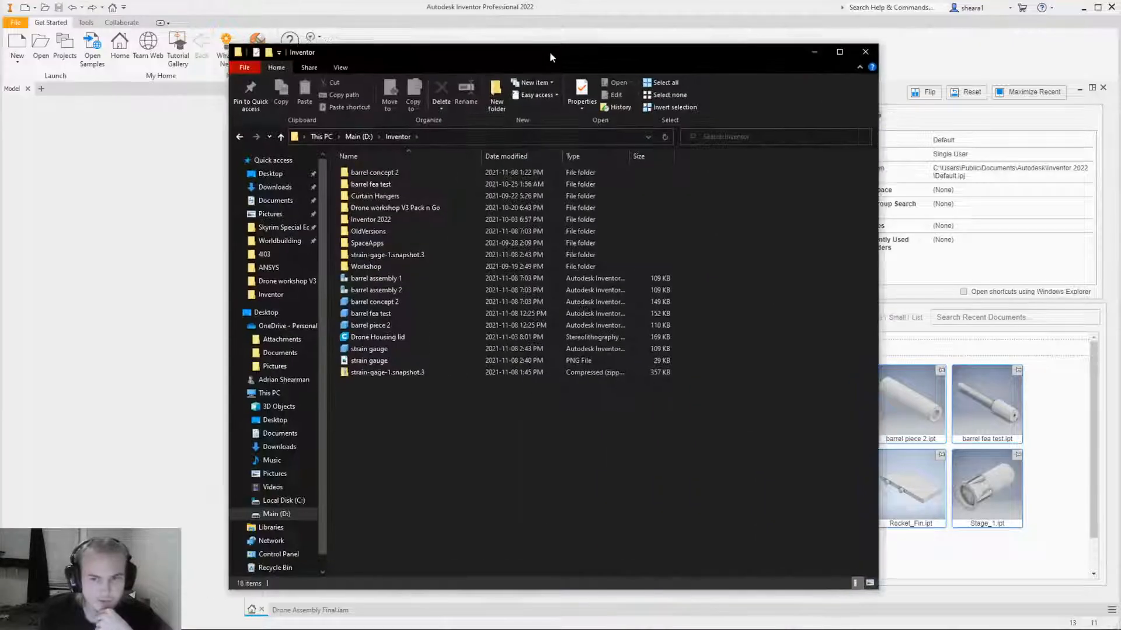
double_click(356, 204)
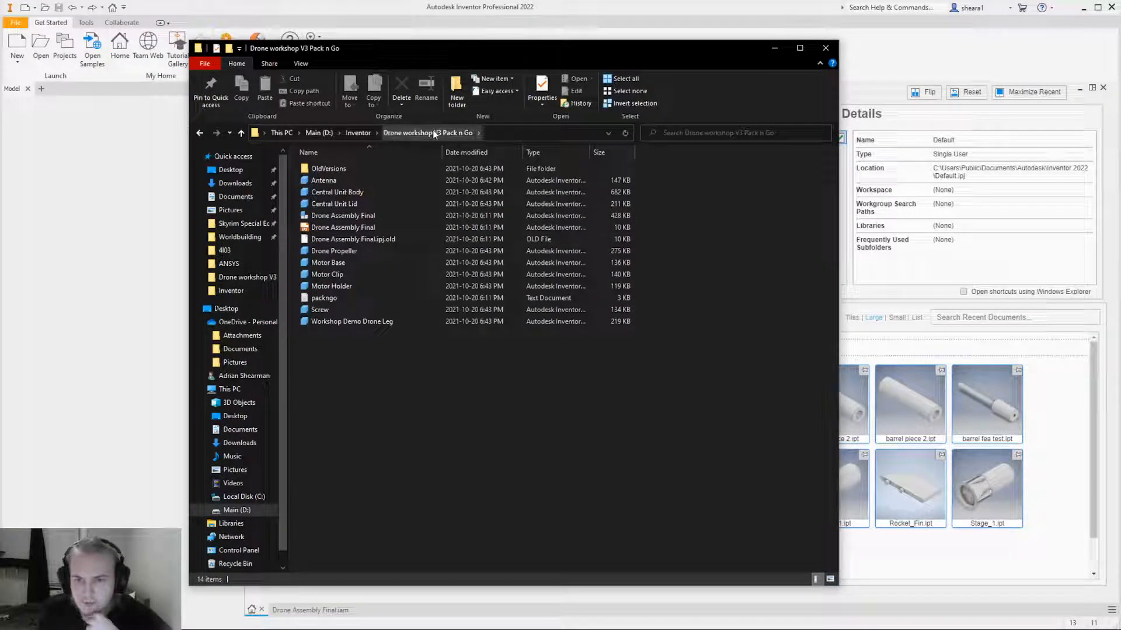
drag(509, 47, 428, 40)
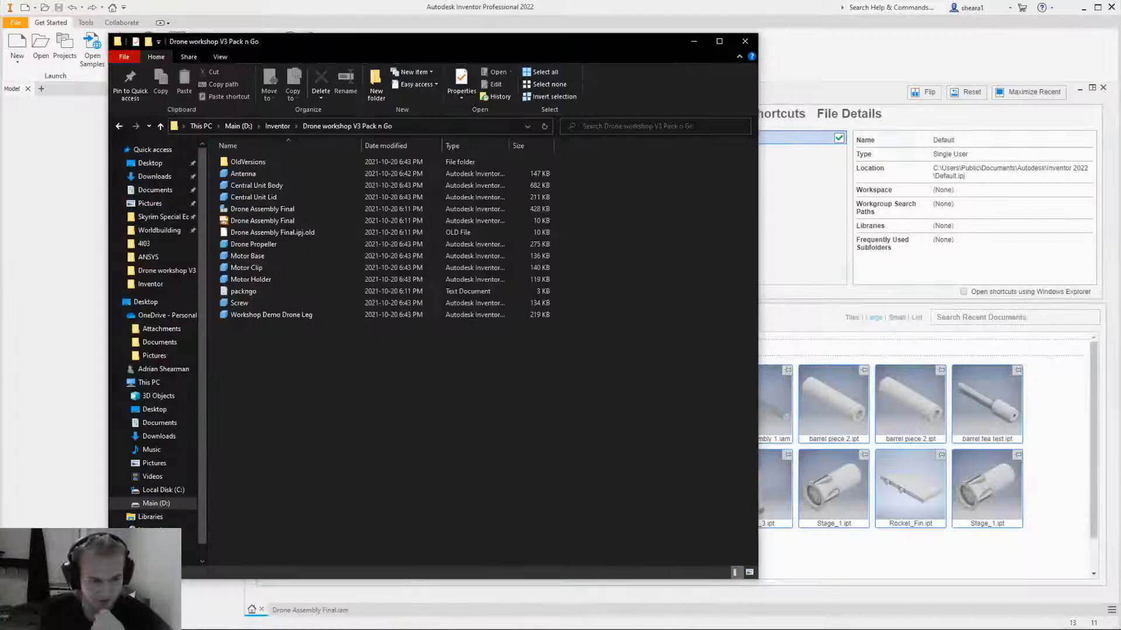
click(694, 49)
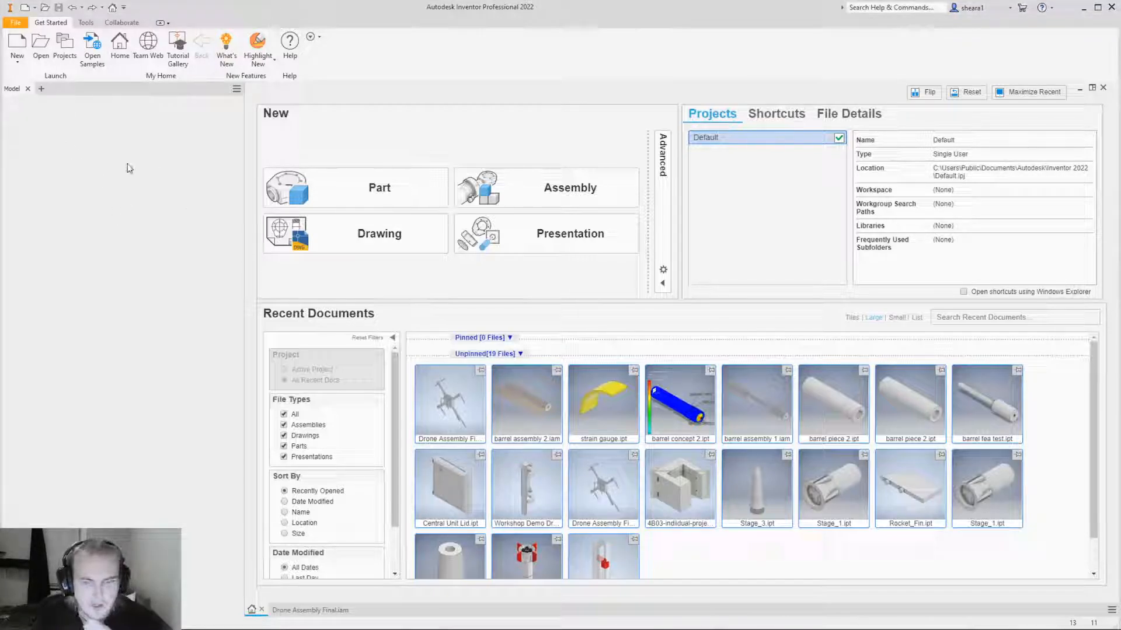
Create a new assembly from the metric Standard (mm).iam template.
click(19, 25)
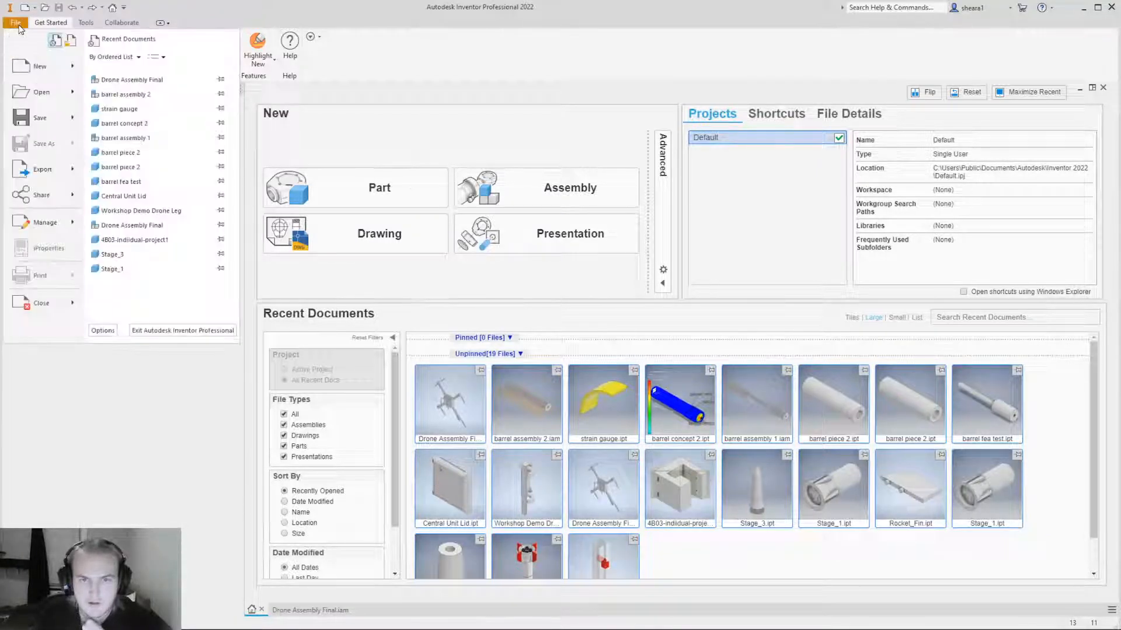
click(51, 73)
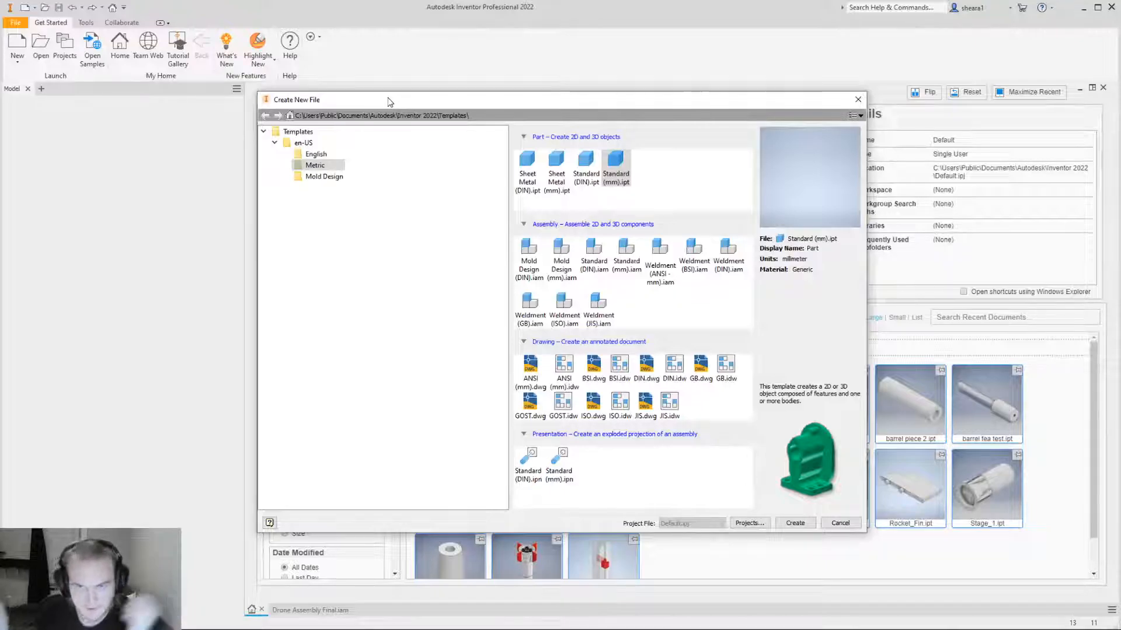
drag(372, 99, 336, 106)
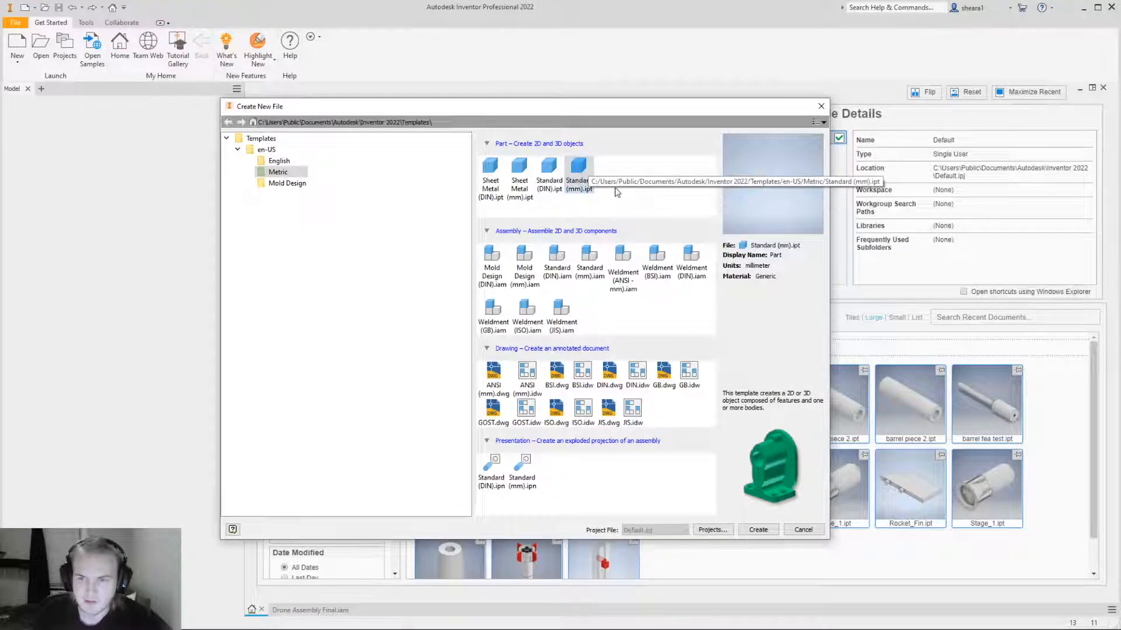
click(584, 190)
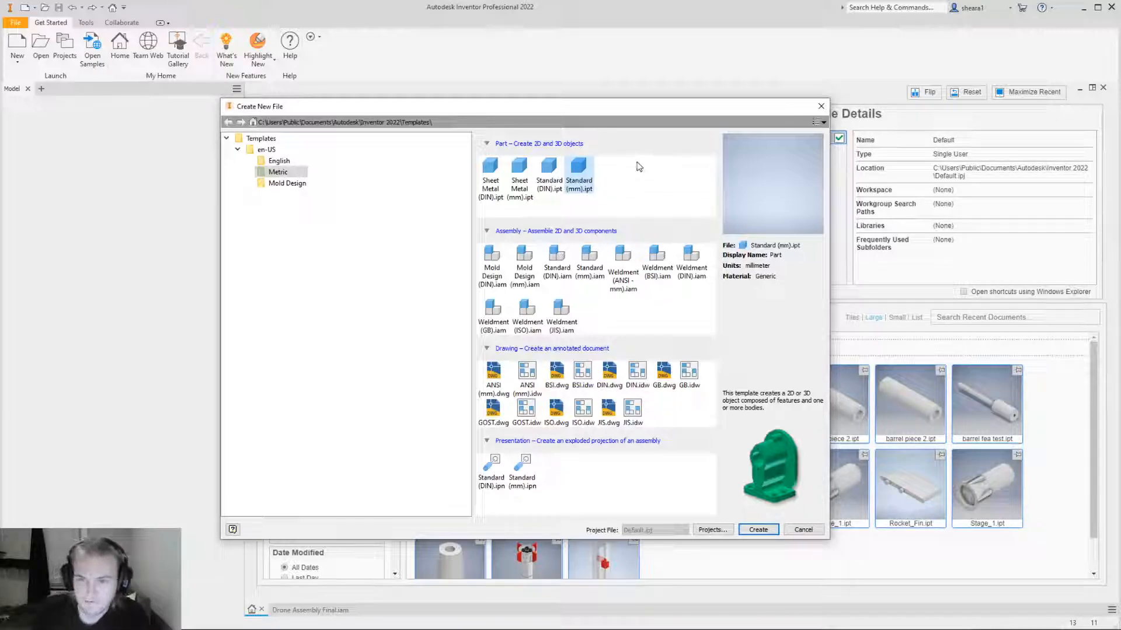
click(590, 257)
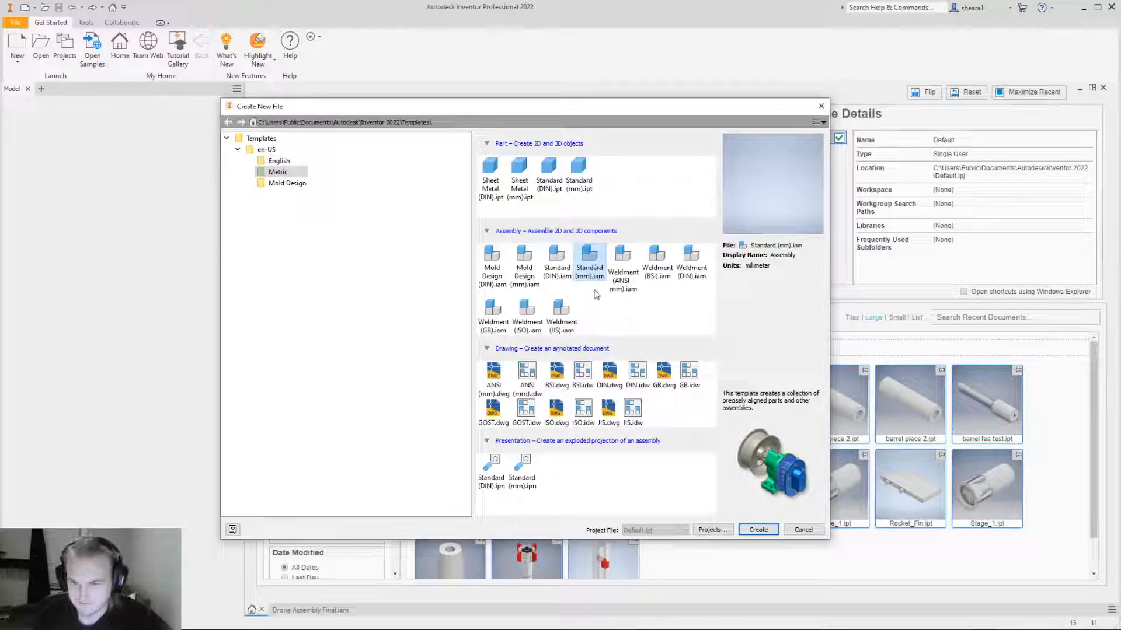
click(749, 532)
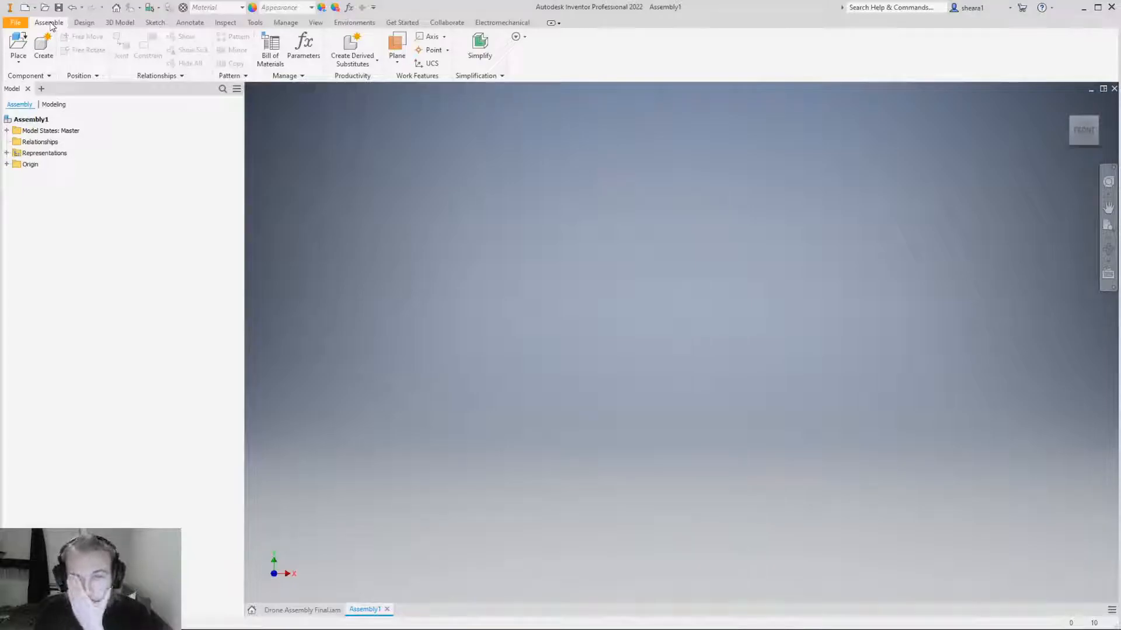
click(119, 27)
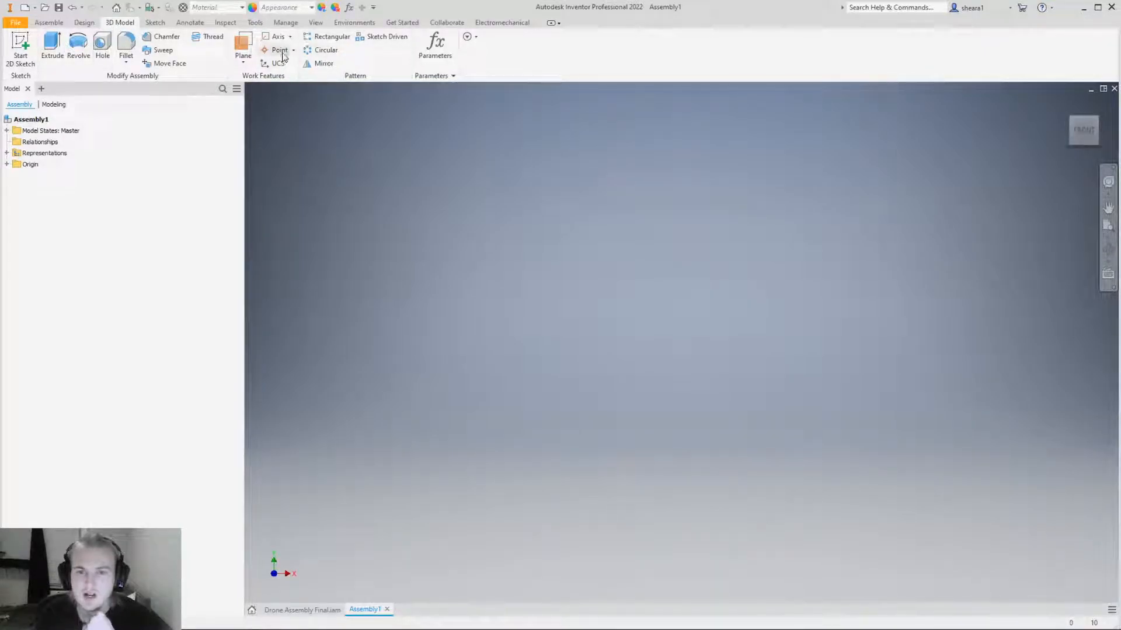
click(48, 22)
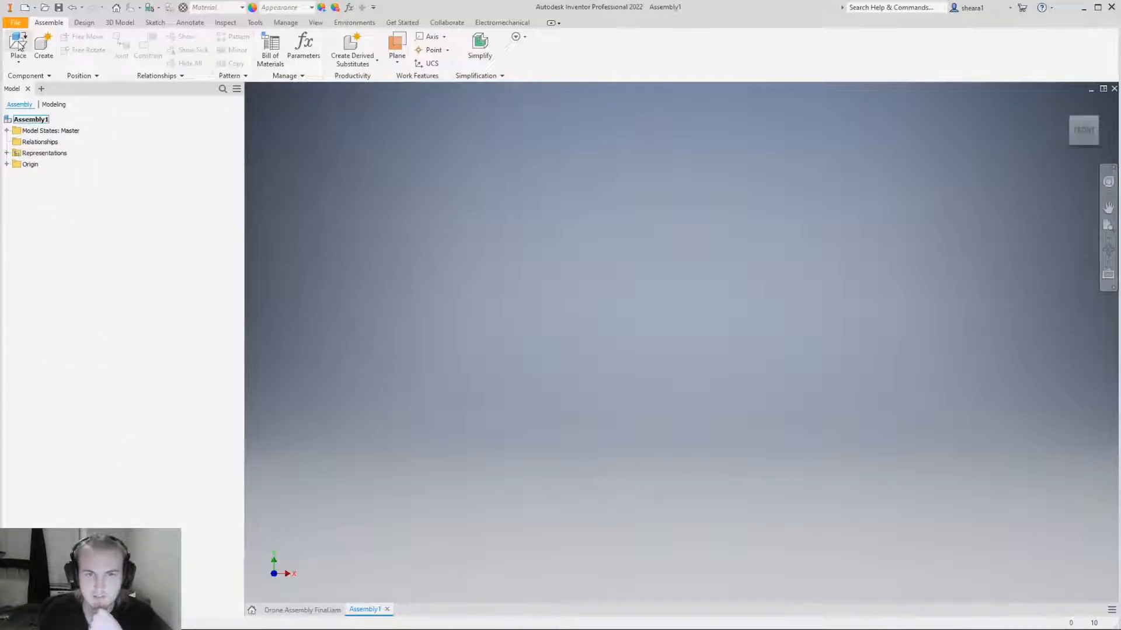
Start placing a component and browse to the Drone workshop V3 Pack n Go folder.
click(18, 61)
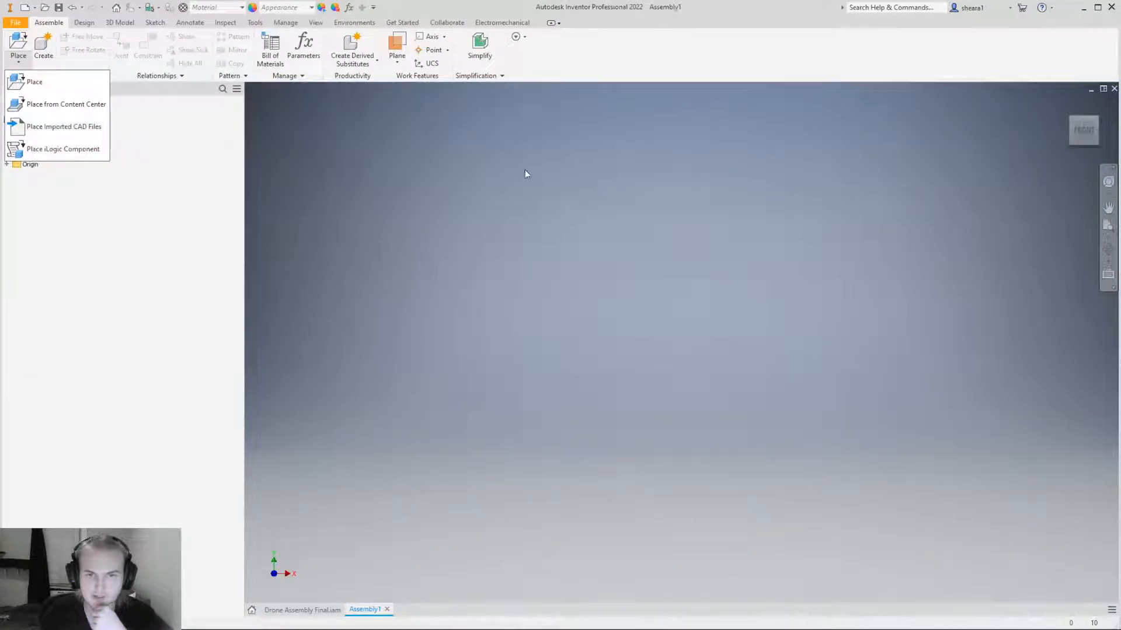
click(39, 84)
drag(496, 209, 406, 150)
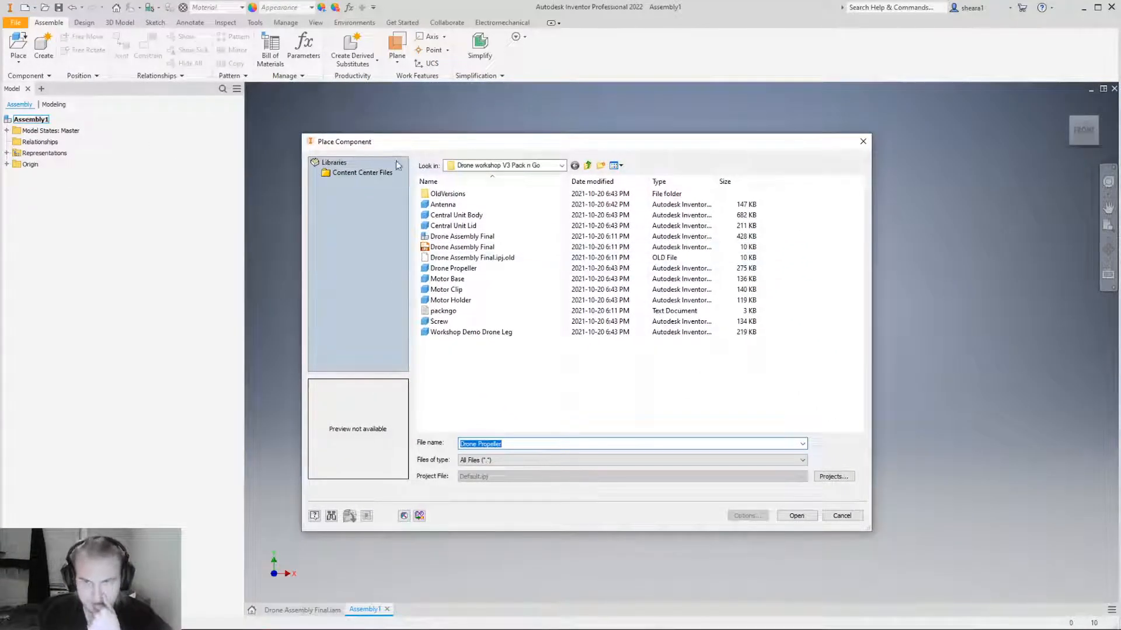
drag(371, 146, 358, 125)
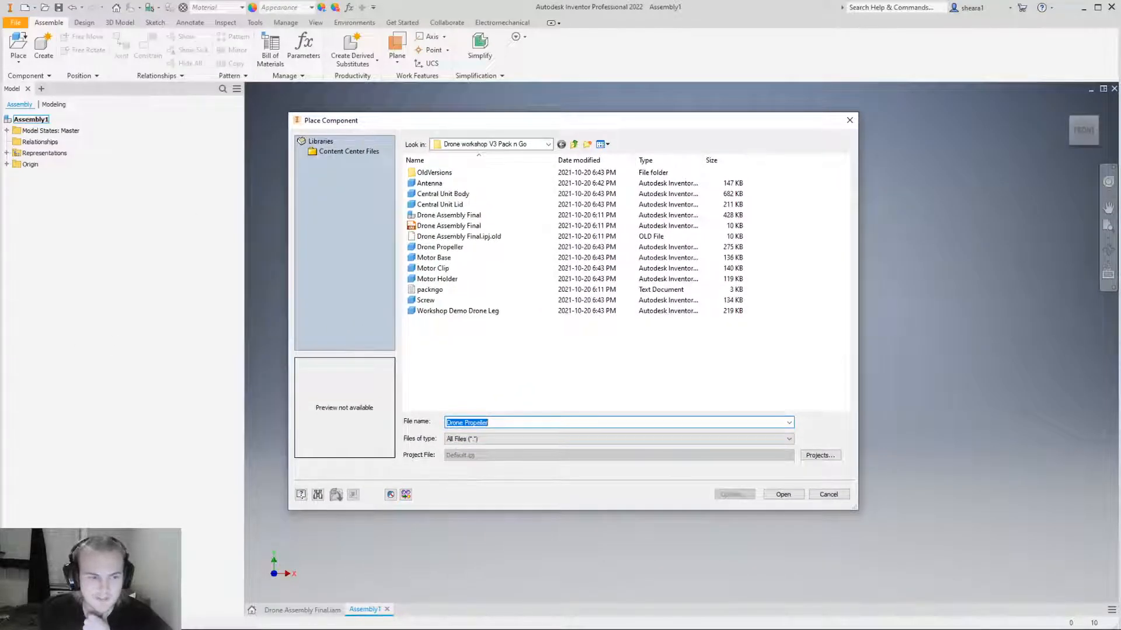
click(548, 144)
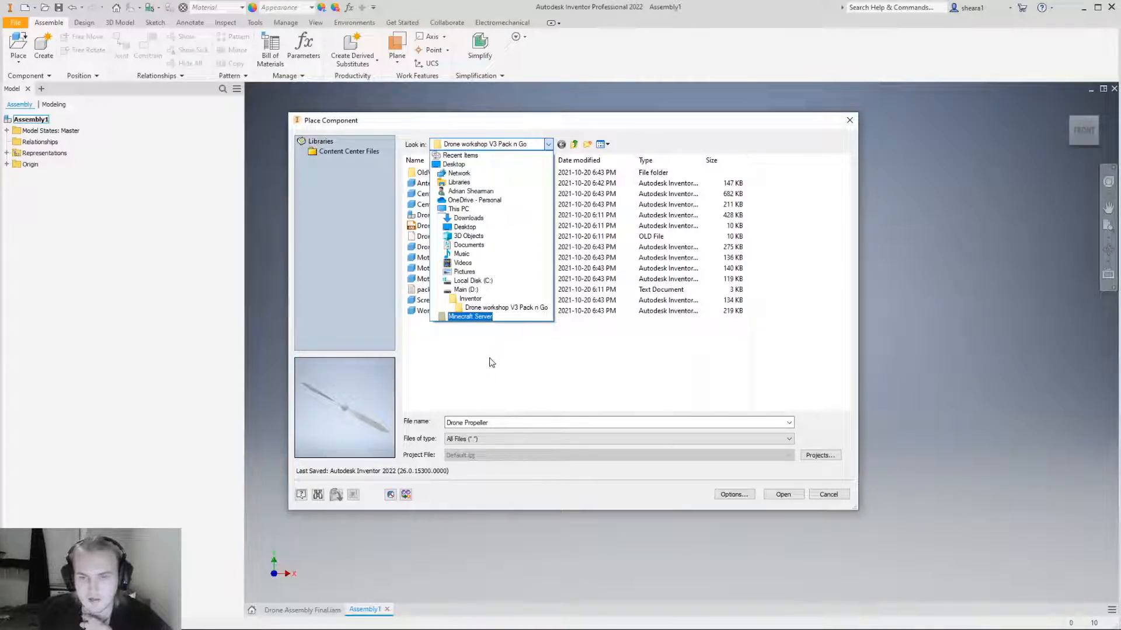
click(499, 375)
click(549, 144)
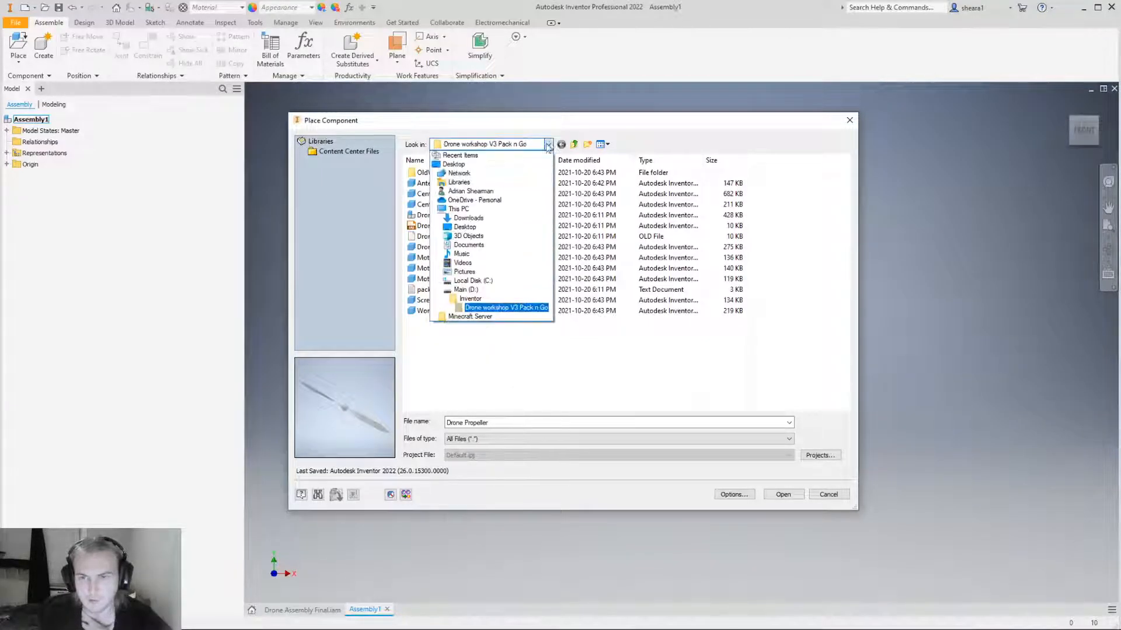
click(506, 308)
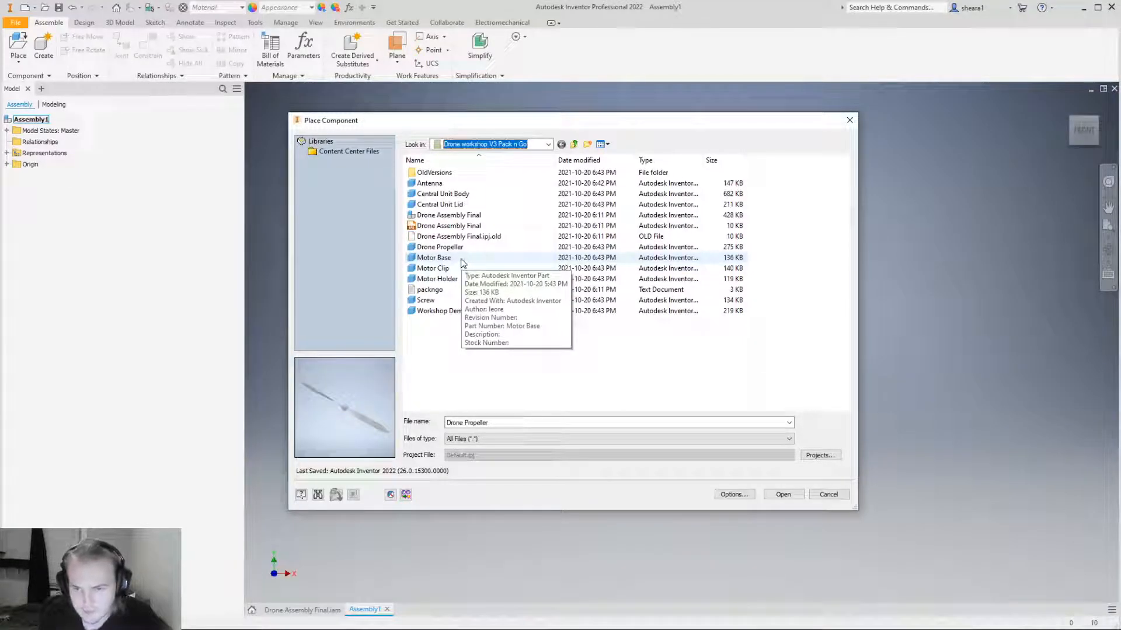
Place a single Central Unit Body part in the new assembly and end the placement.
click(478, 198)
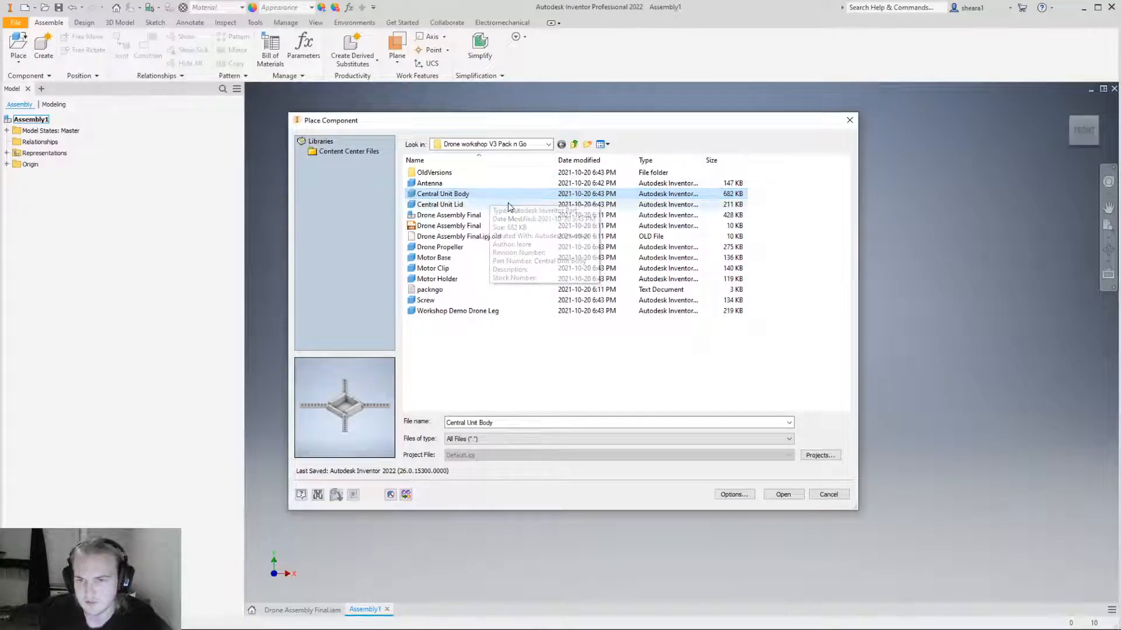
click(783, 495)
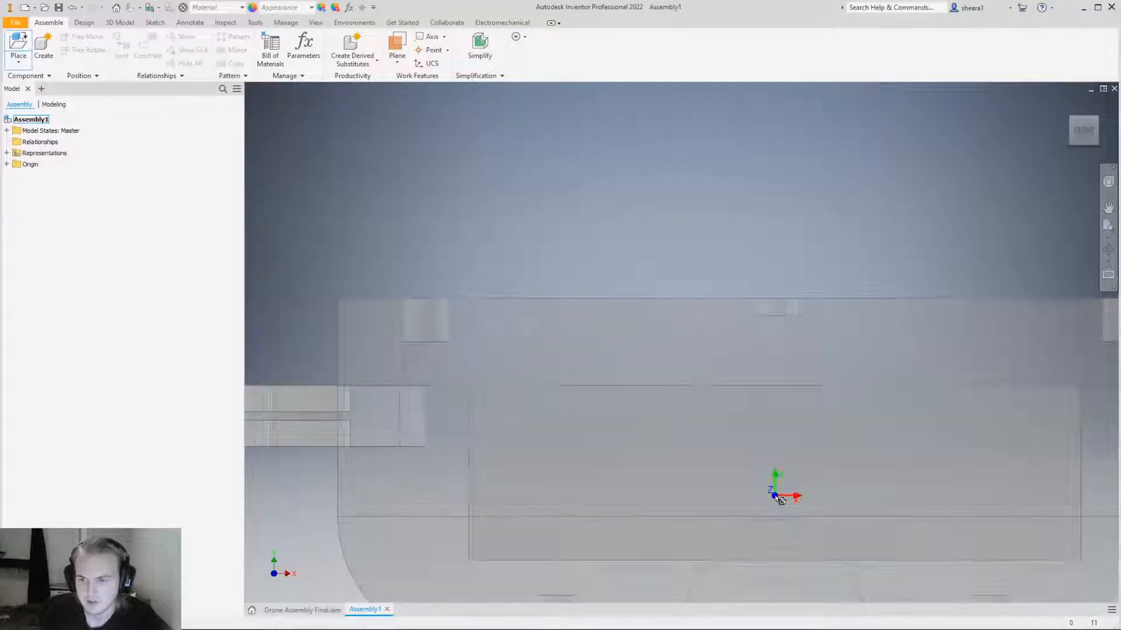
scroll(765, 448, down, 6)
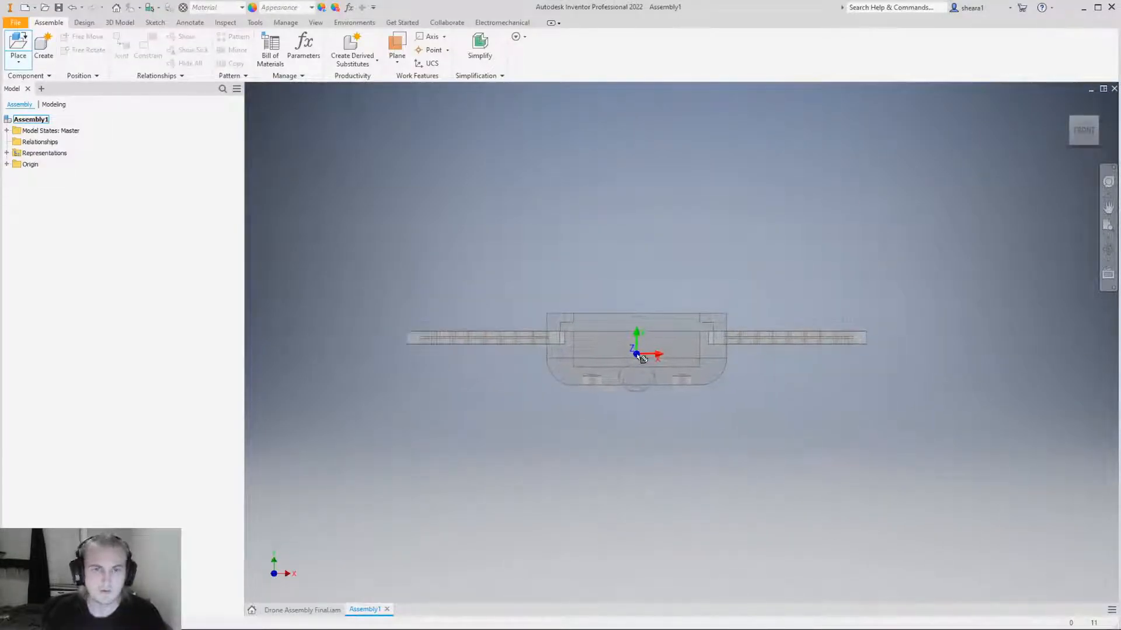
click(643, 358)
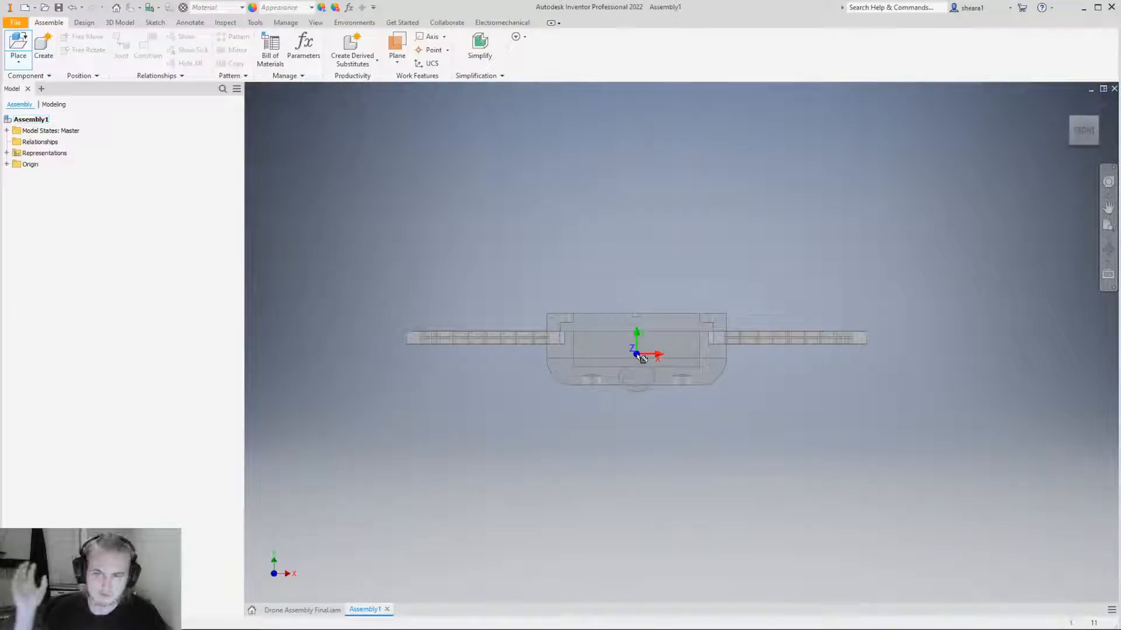
shift+middle_drag(642, 358, 628, 234)
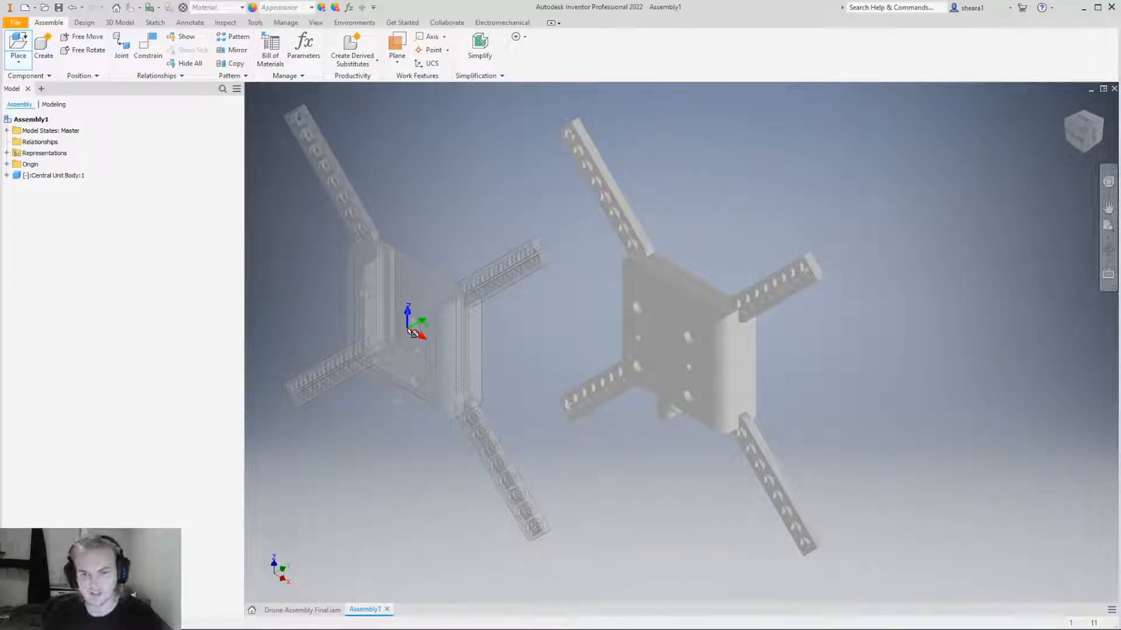
key(Escape)
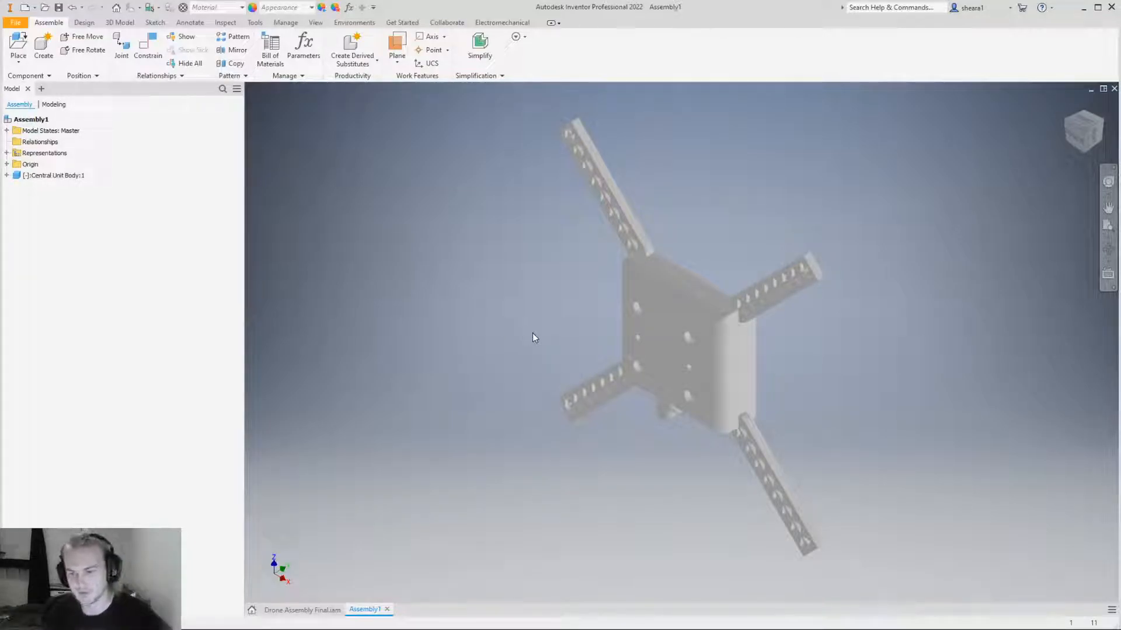
click(640, 372)
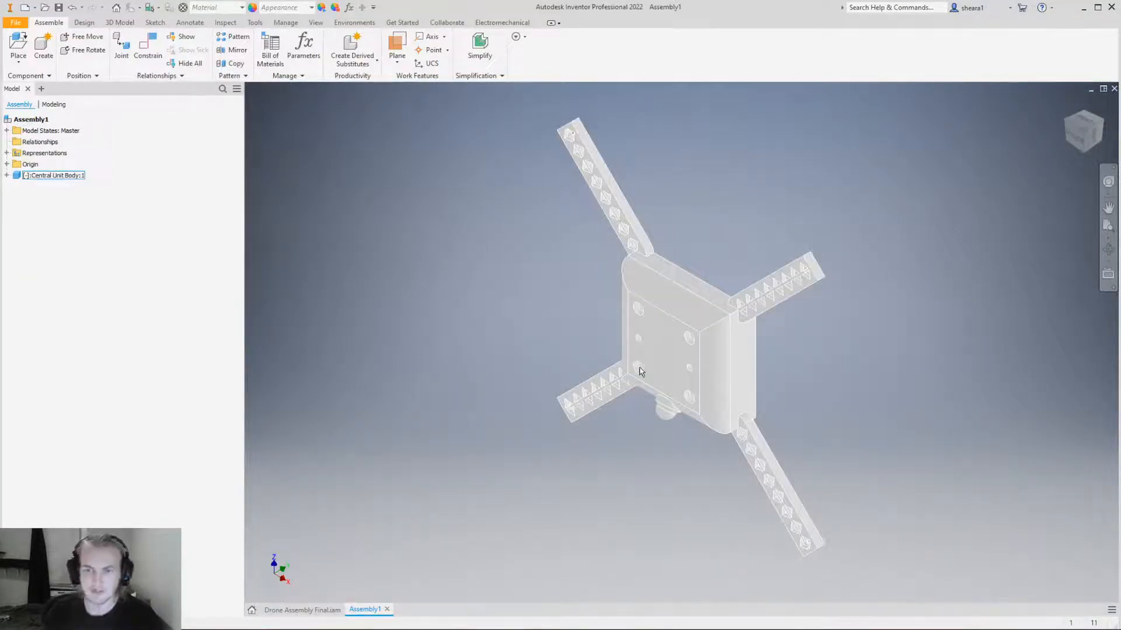
click(761, 186)
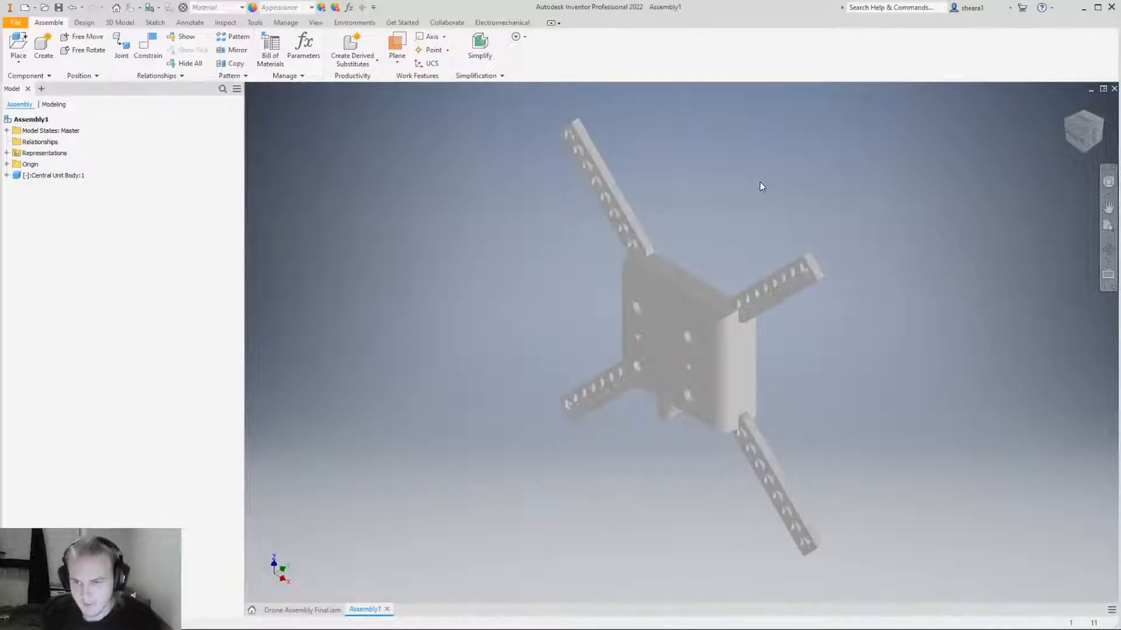
shift+middle_drag(708, 356, 750, 315)
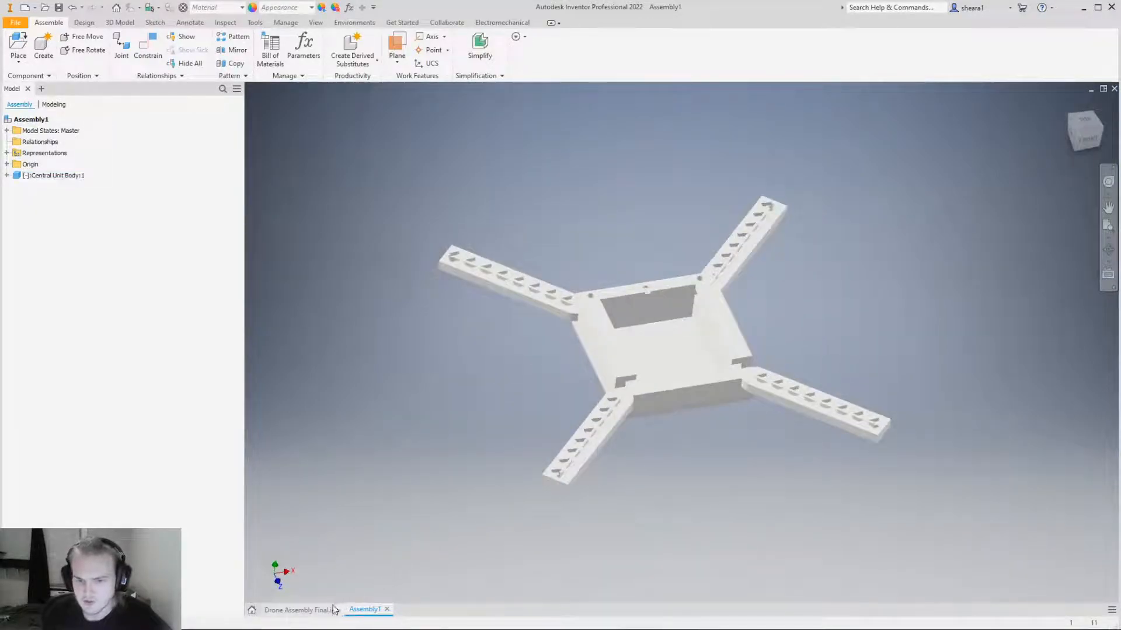
Examine the finished drone in Drone Assembly Final from above as a reference for the new assembly.
click(302, 610)
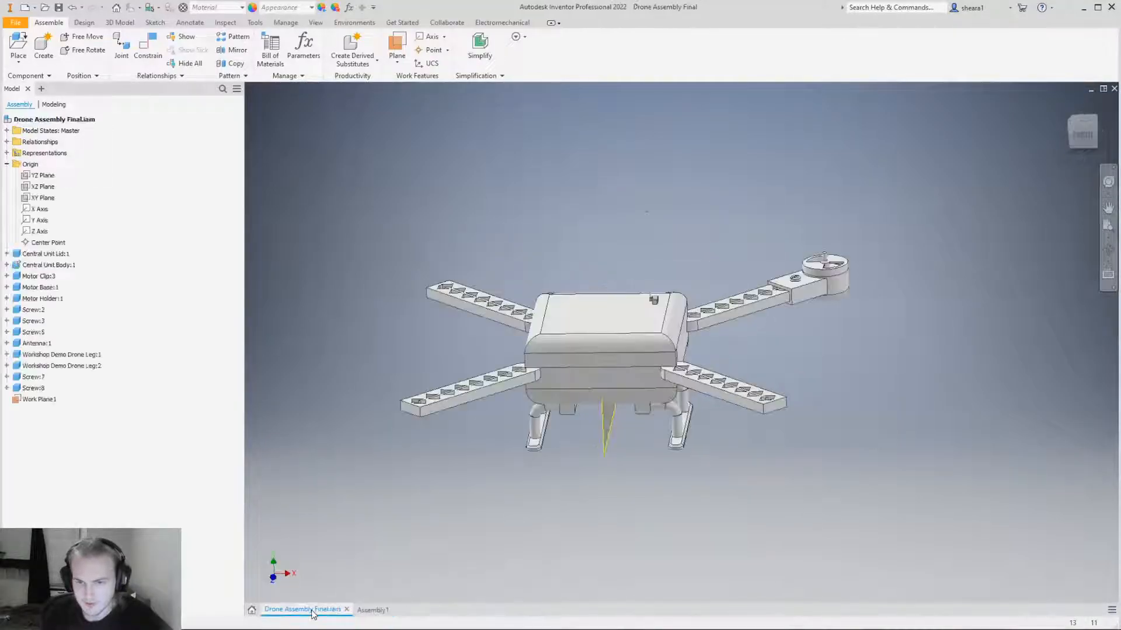
shift+middle_drag(583, 357, 584, 388)
scroll(596, 365, down, 2)
scroll(589, 379, up, 3)
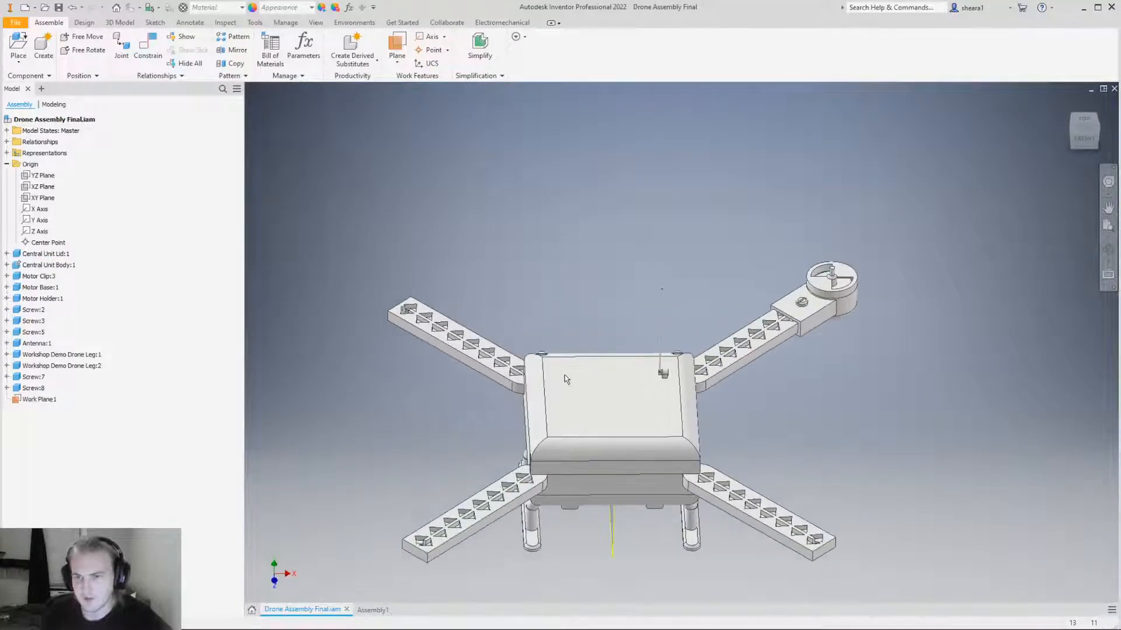
scroll(584, 388, down, 2)
scroll(586, 329, up, 3)
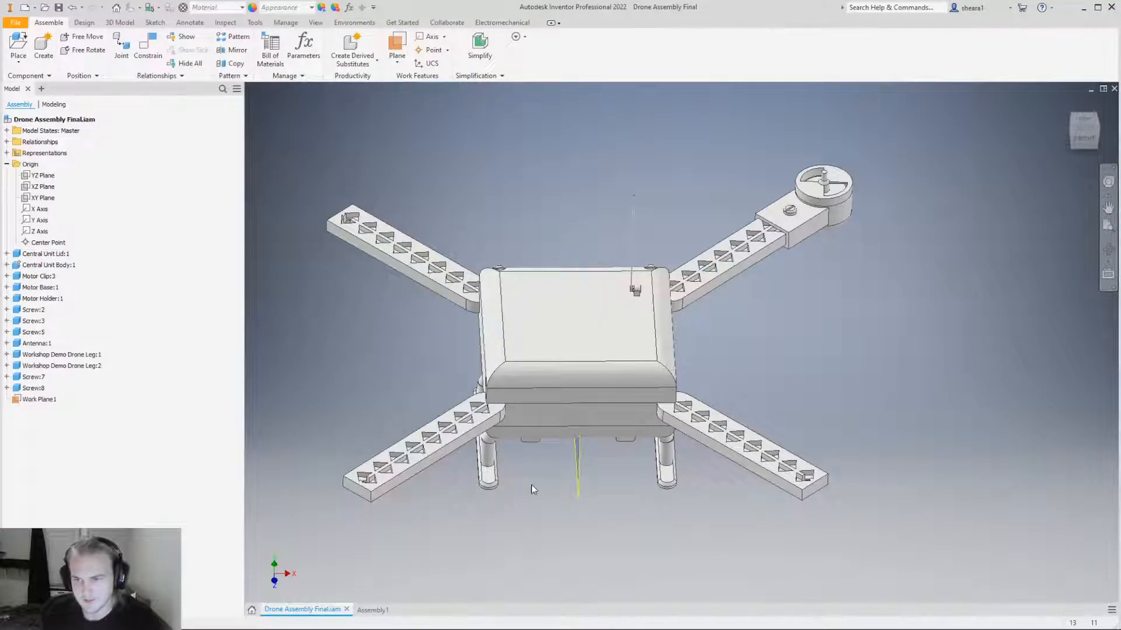
Return to Assembly1 and set the visual style to Shaded with Edges.
click(374, 610)
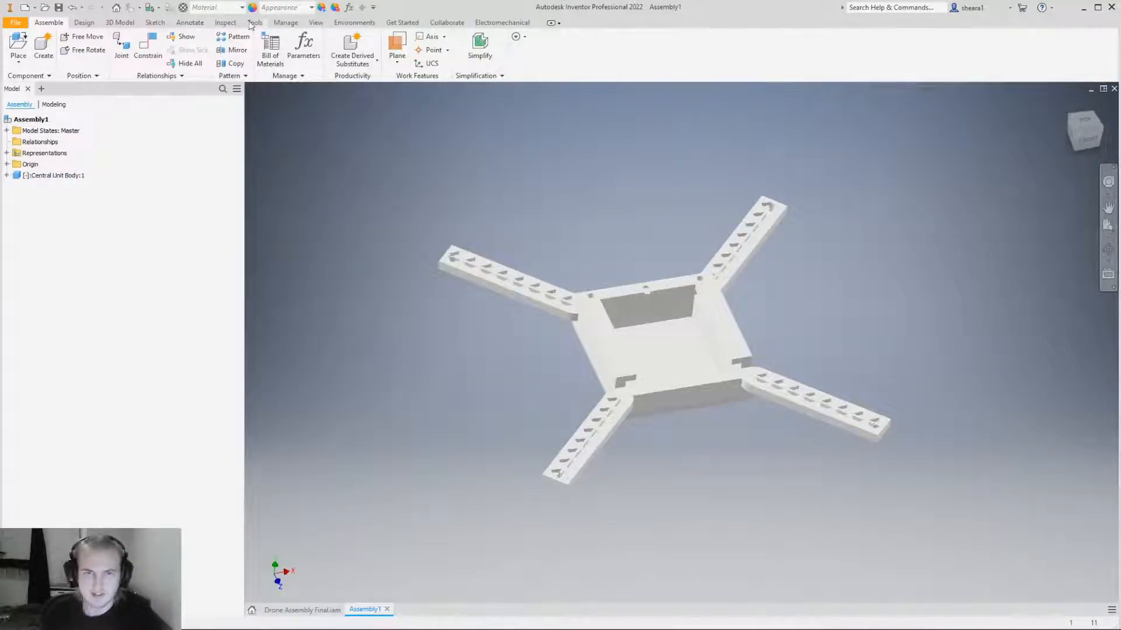
click(314, 23)
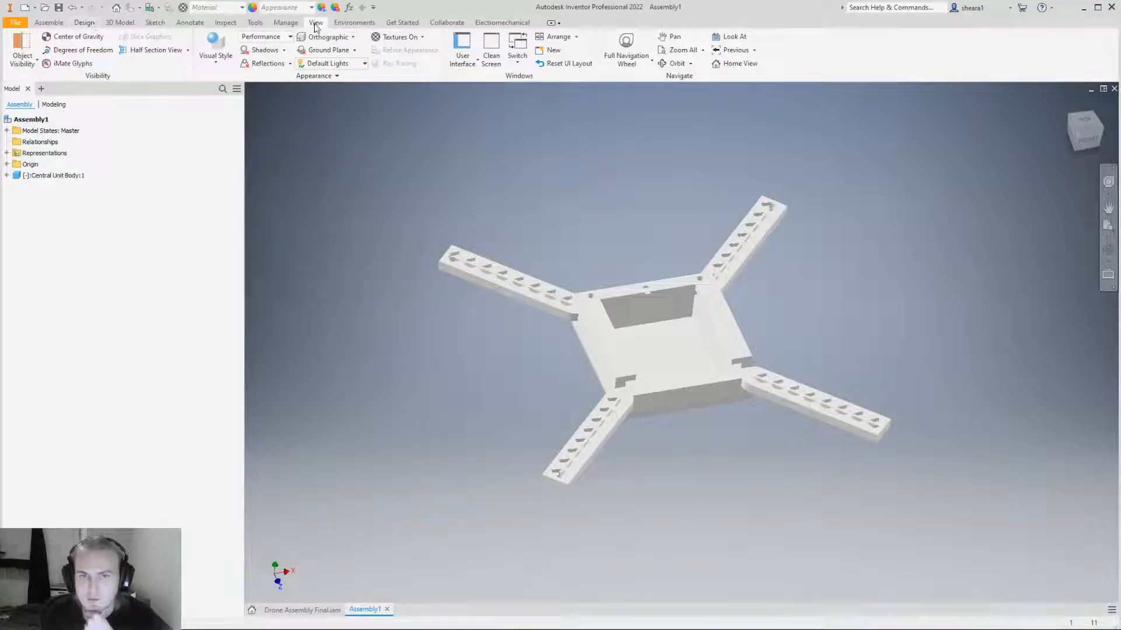
click(625, 416)
click(611, 463)
scroll(612, 464, up, 3)
scroll(531, 389, down, 3)
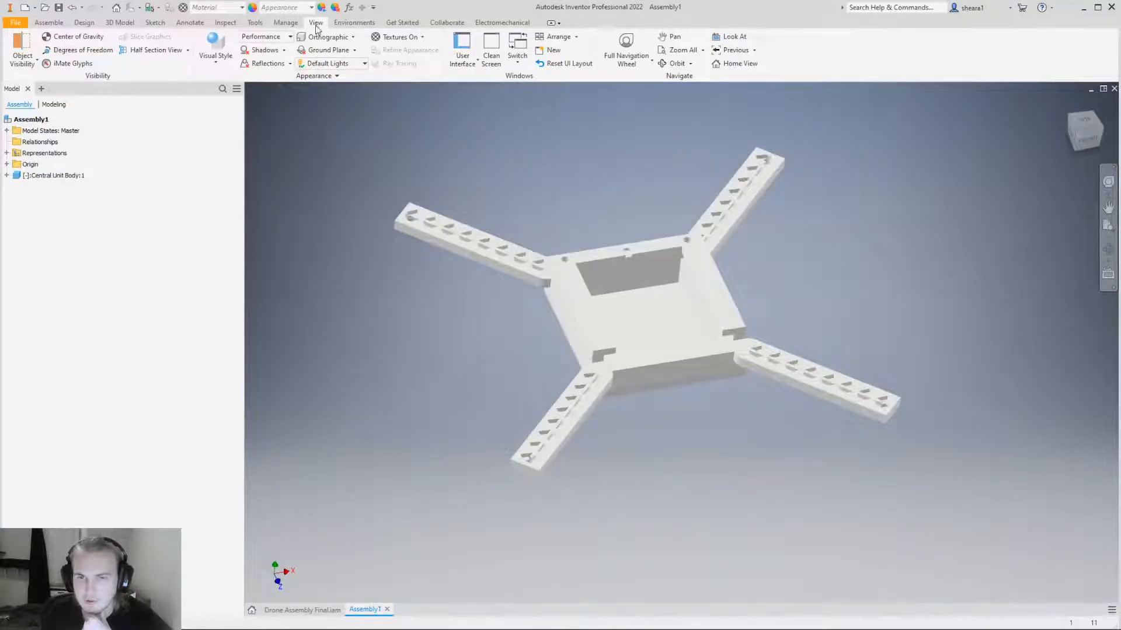
click(215, 57)
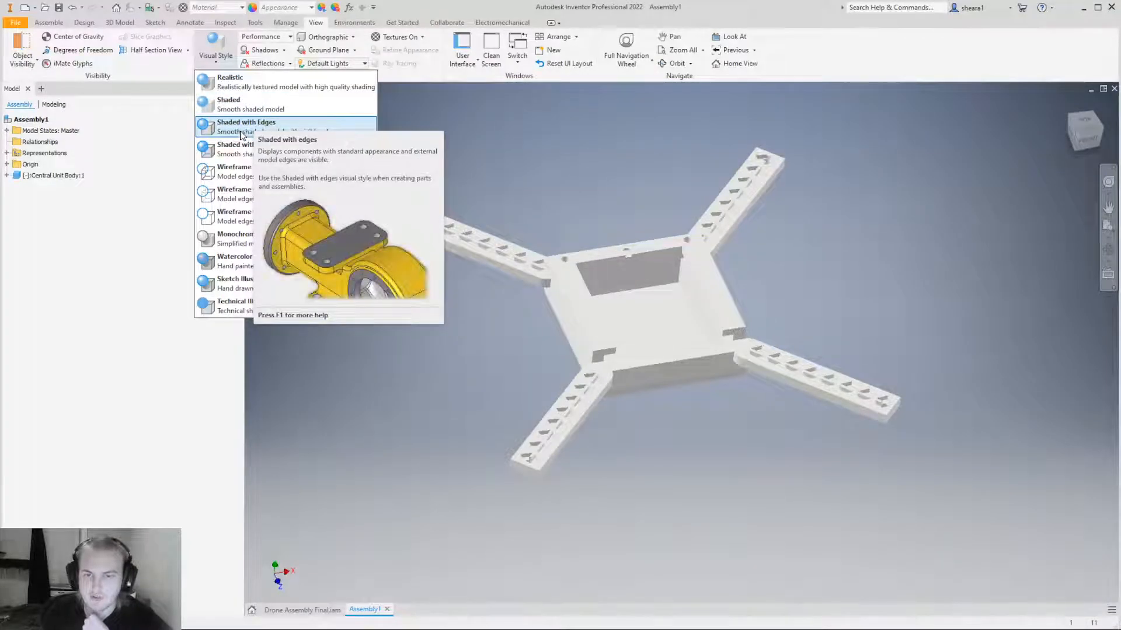
click(241, 133)
shift+middle_drag(633, 387, 659, 362)
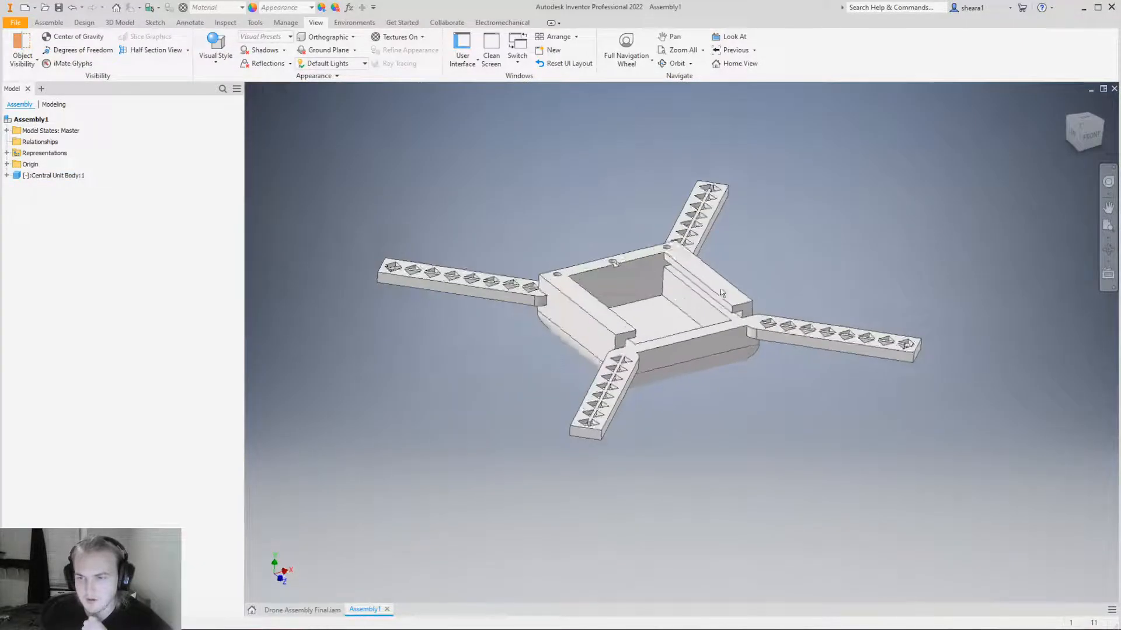
Examine the Central Unit Body from an isometric corner view.
click(1084, 133)
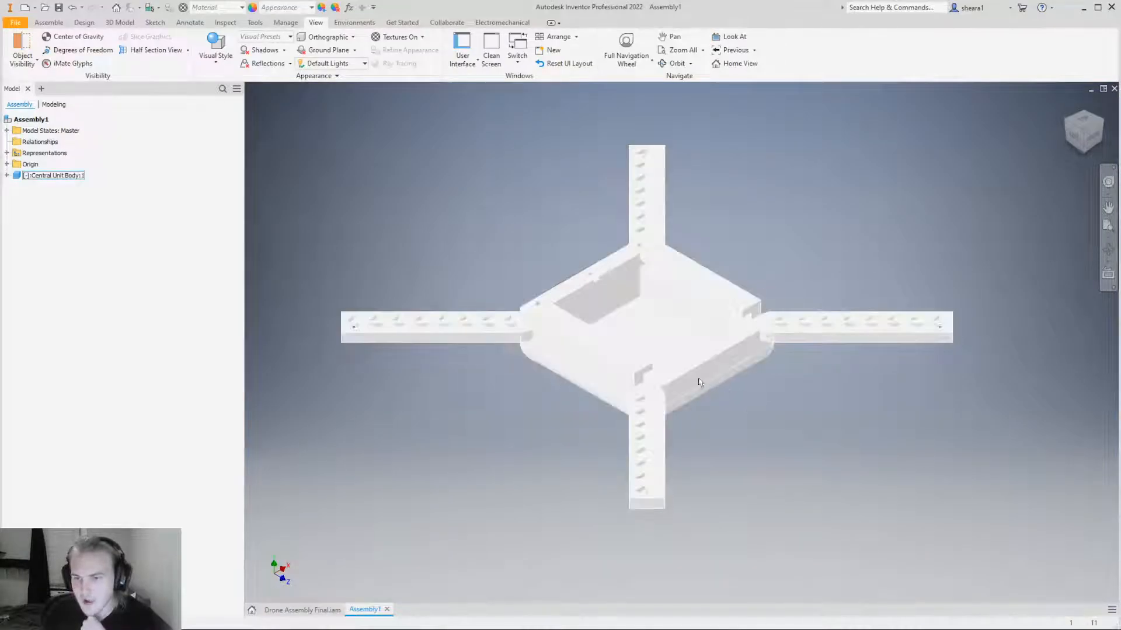
scroll(505, 208, up, 3)
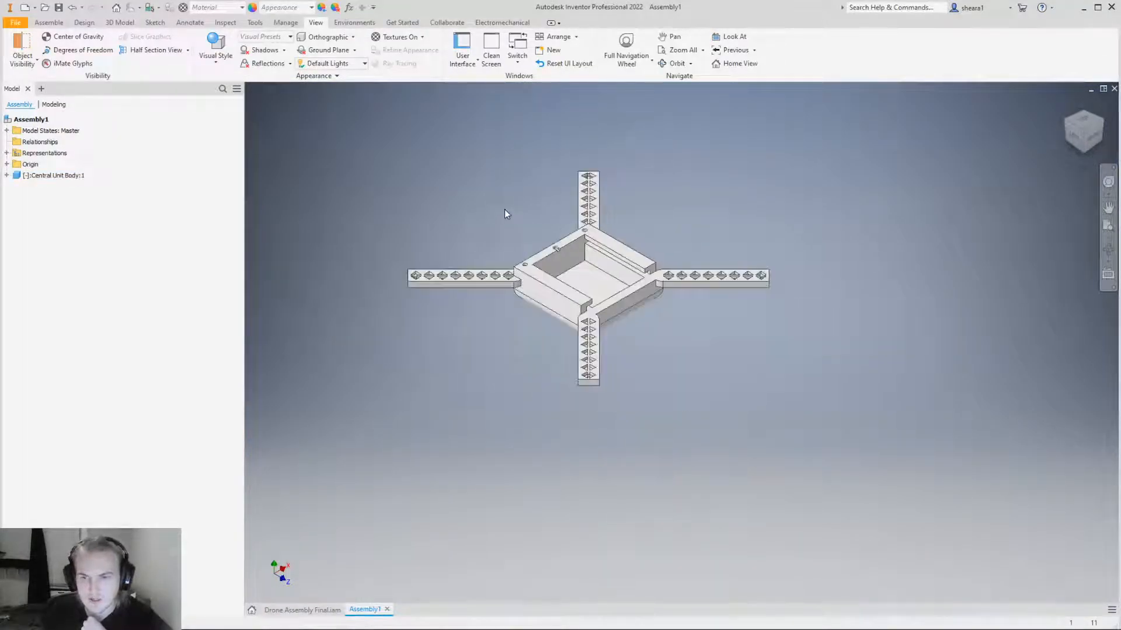
scroll(455, 187, down, 3)
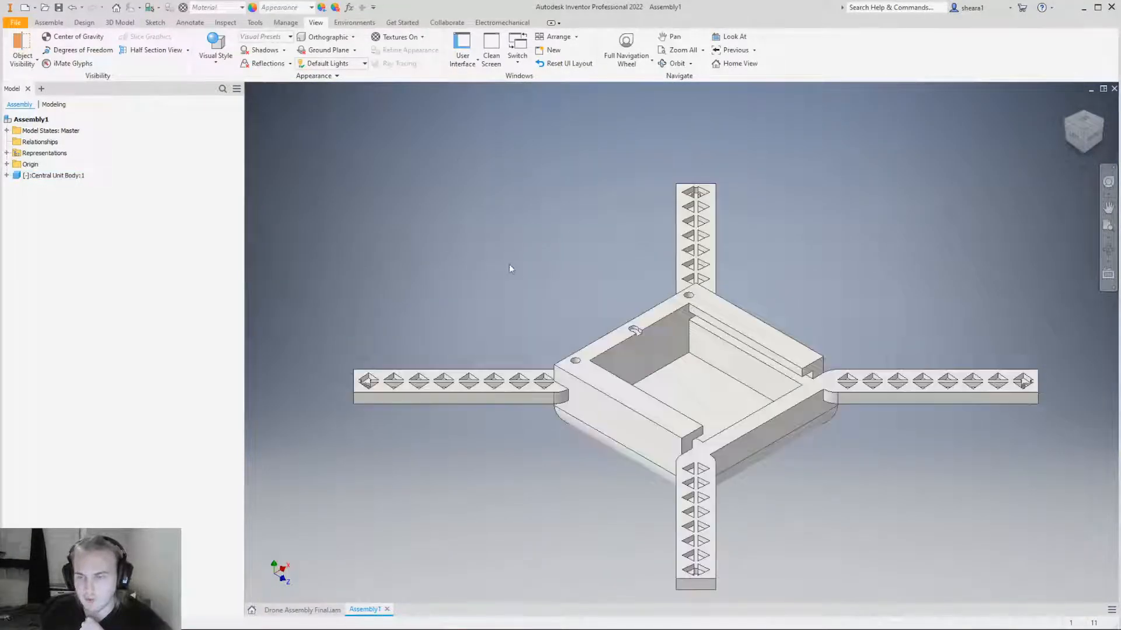
scroll(700, 303, up, 4)
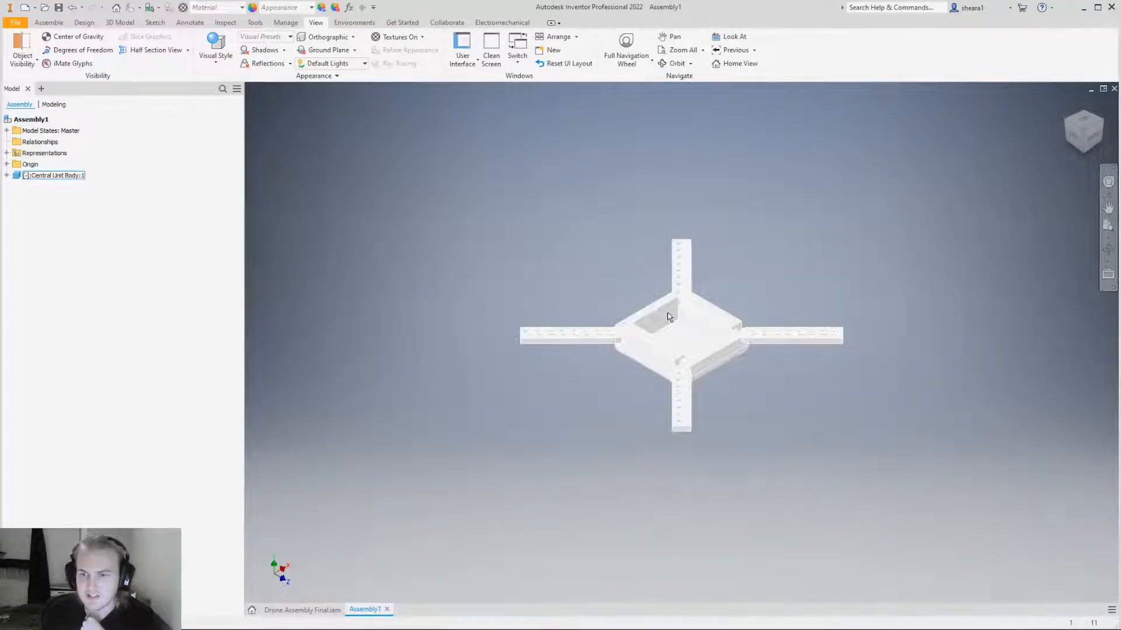
click(674, 350)
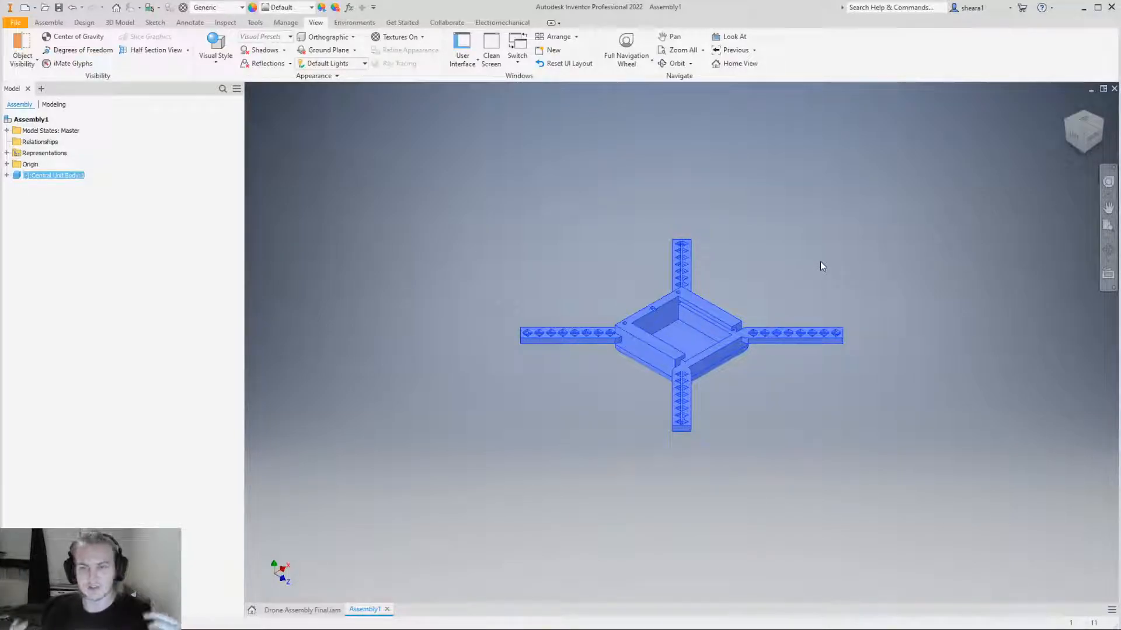
click(729, 270)
click(708, 327)
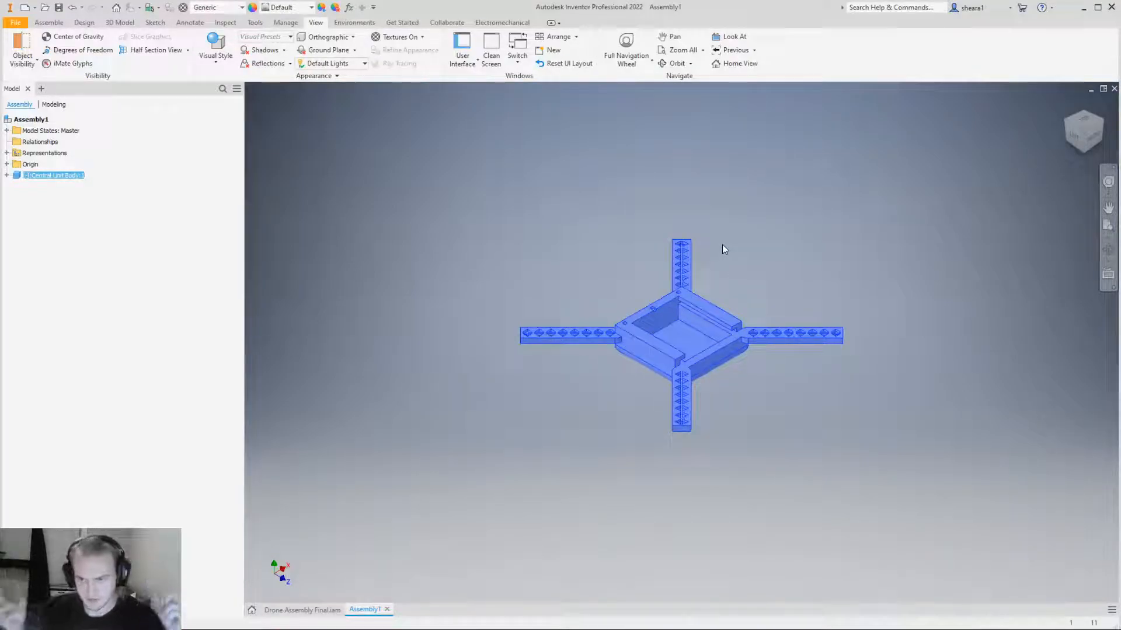
click(710, 258)
Ground the Central Unit Body in Assembly1 and check its Grounded option.
click(707, 308)
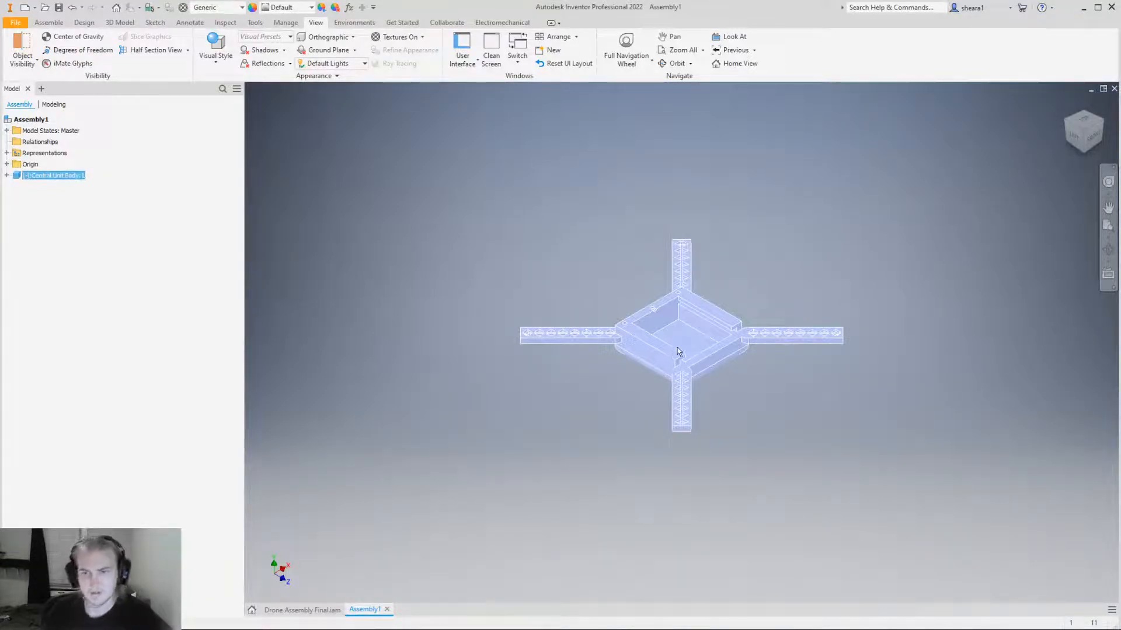
right_click(680, 348)
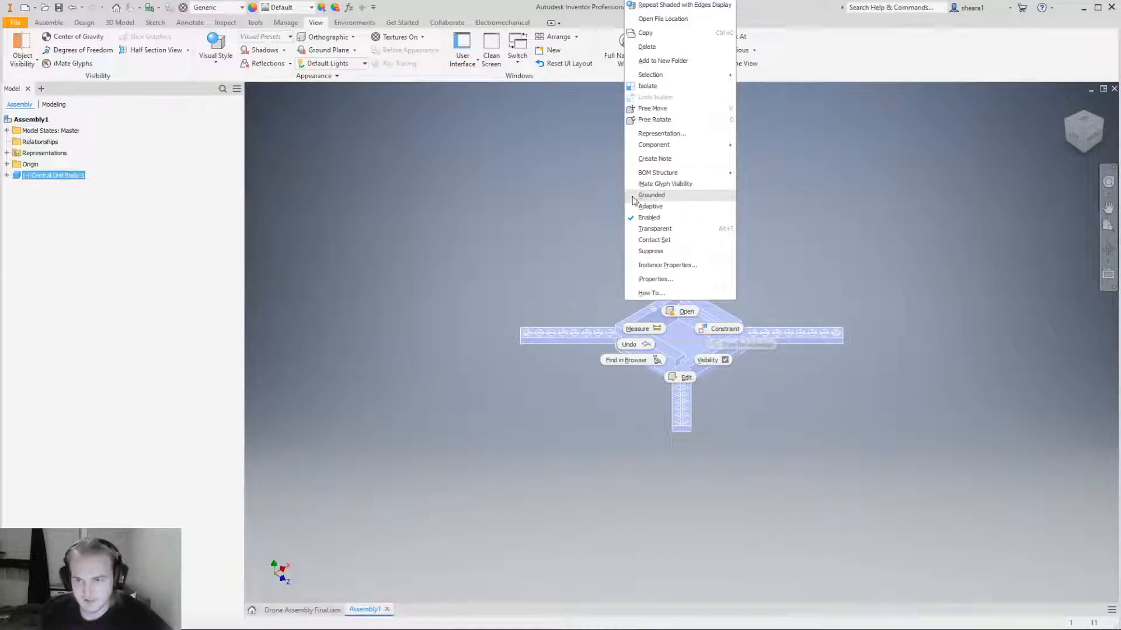
click(661, 199)
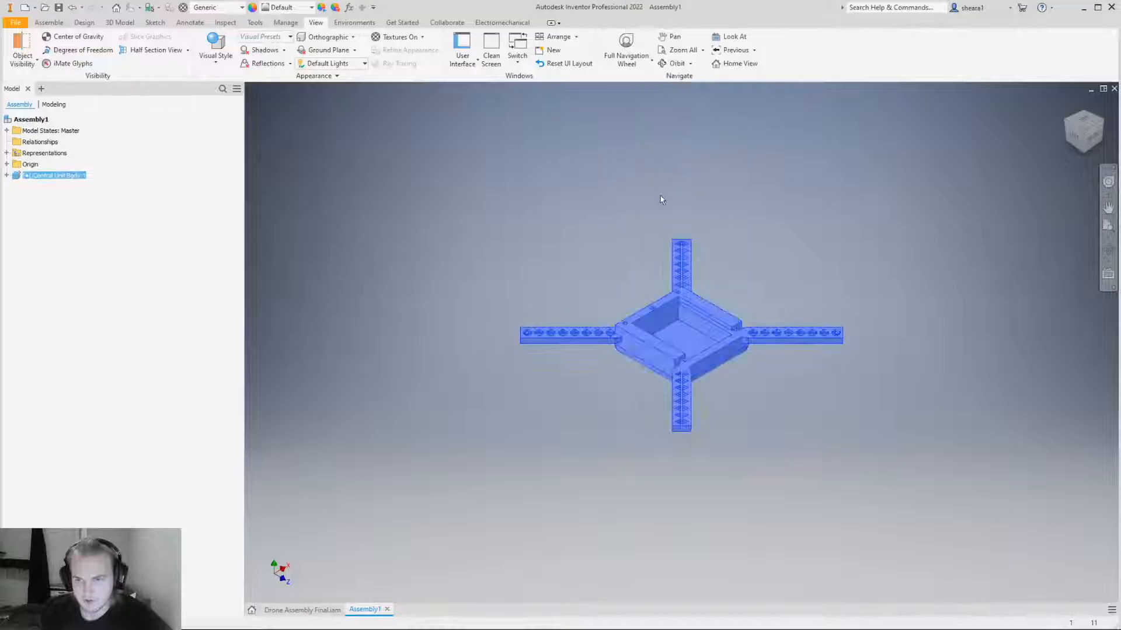
click(583, 255)
right_click(658, 334)
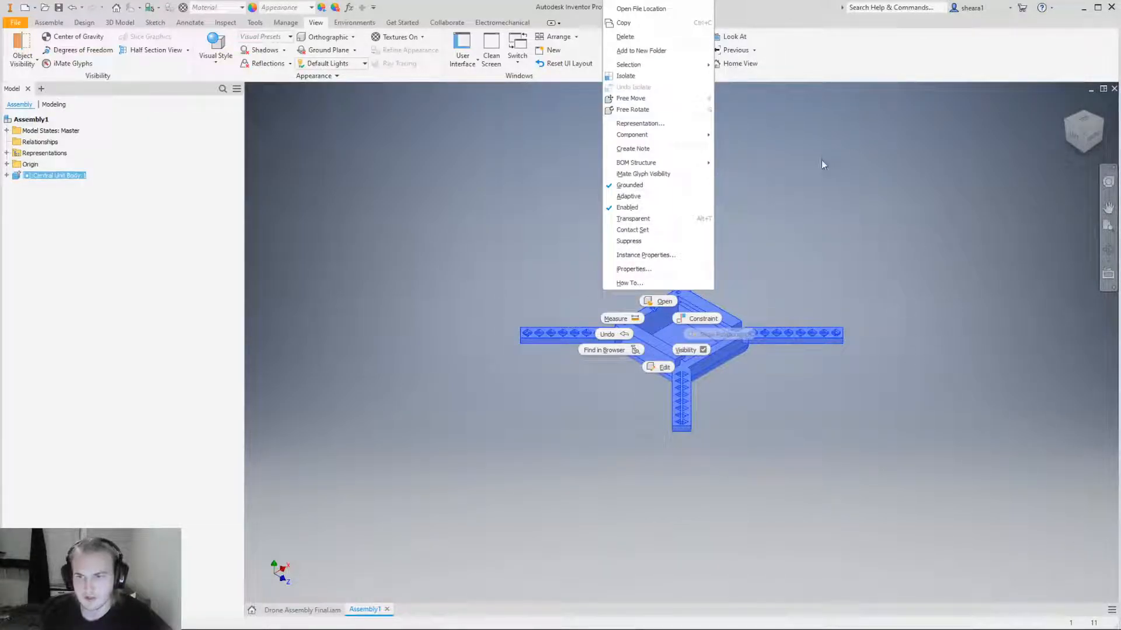
click(839, 321)
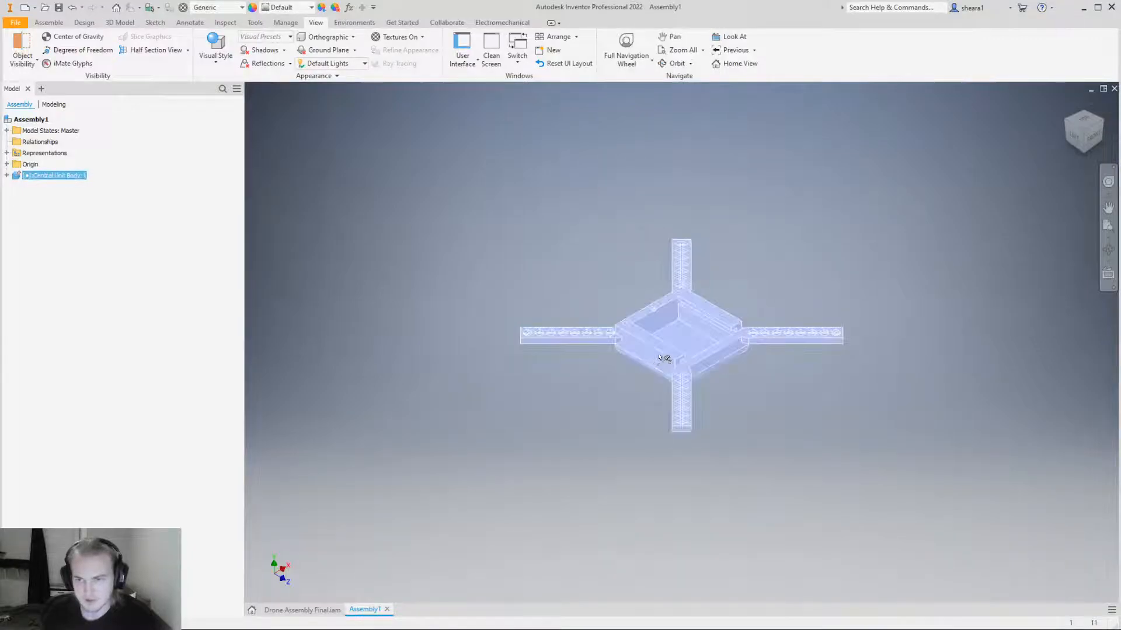
scroll(679, 333, up, 4)
click(789, 238)
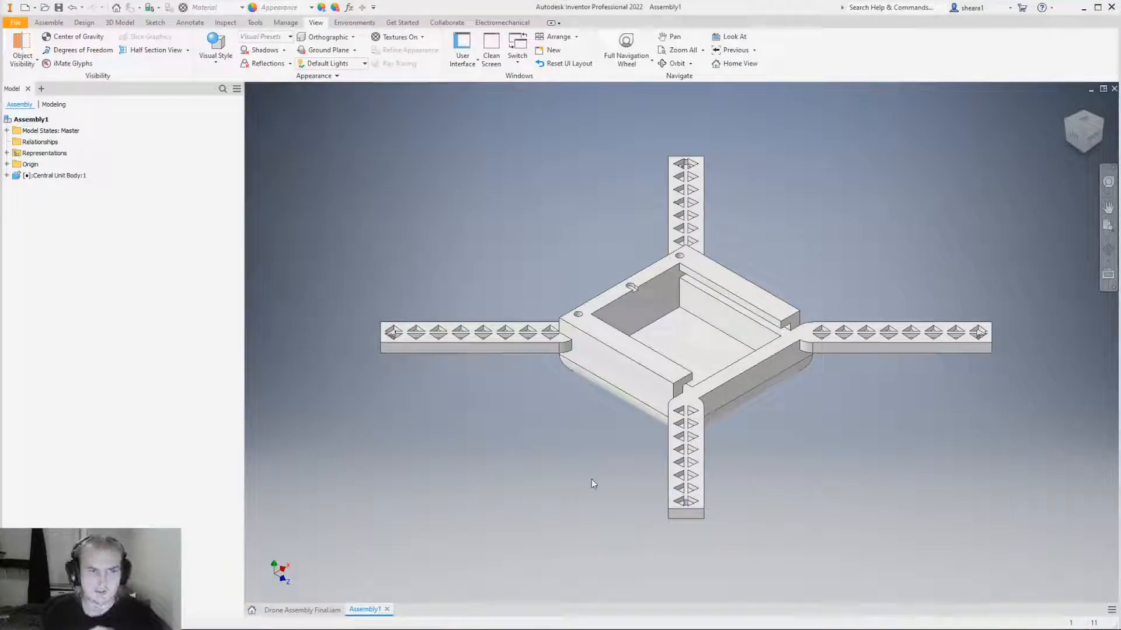
Examine the Central Unit Lid in Drone Assembly Final as a reference for the next part.
scroll(475, 405, down, 3)
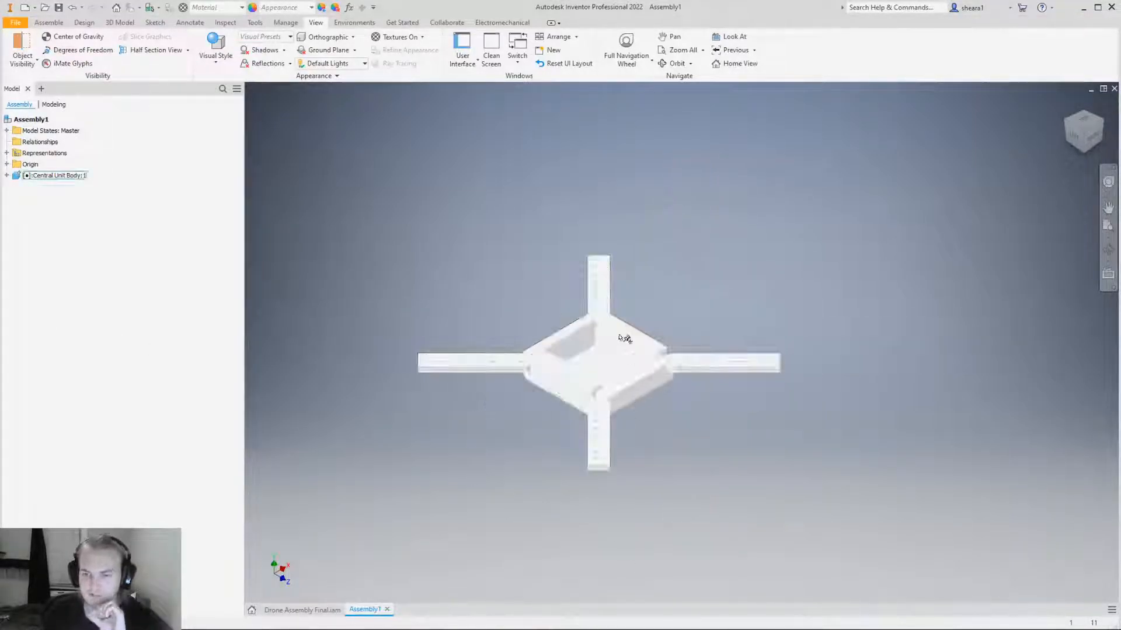
click(48, 22)
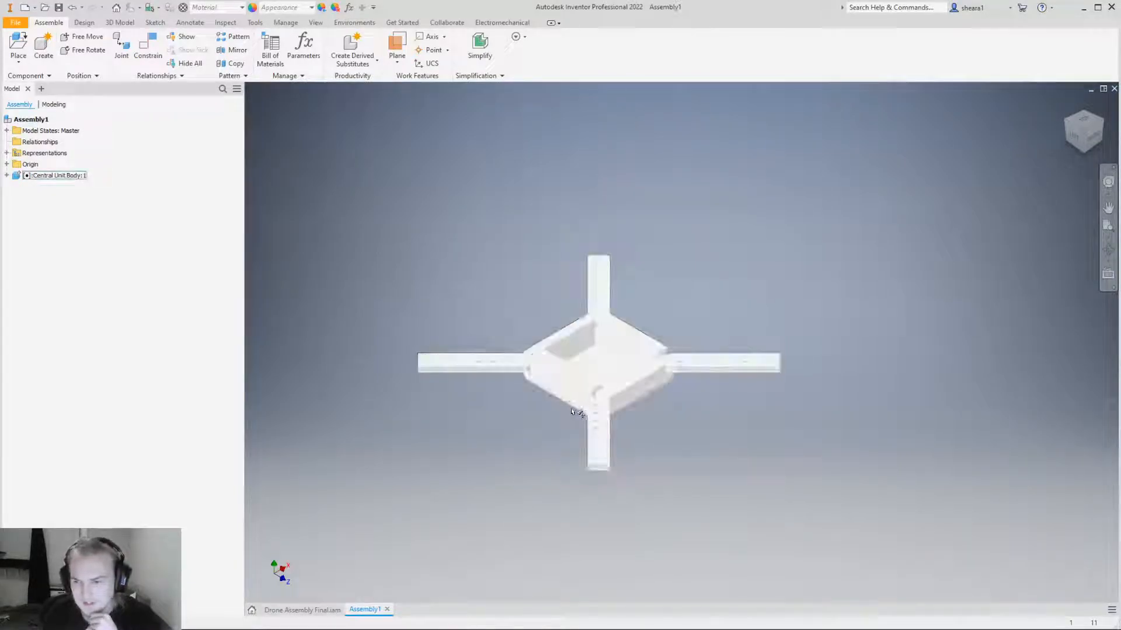
scroll(546, 432, down, 3)
scroll(543, 432, up, 4)
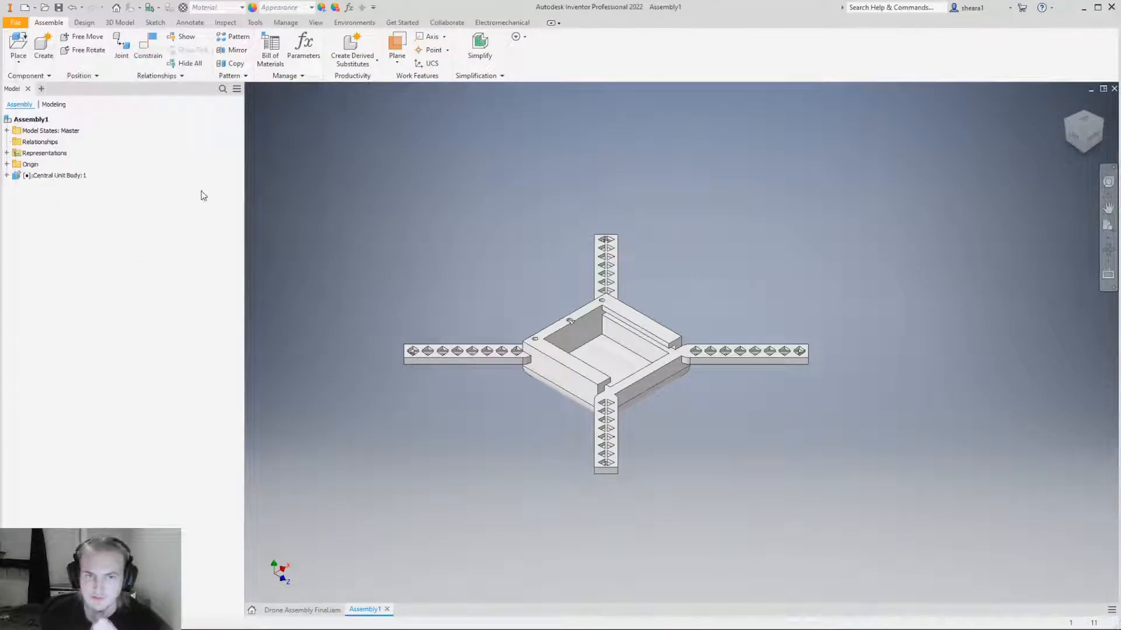
click(316, 610)
shift+middle_drag(633, 344, 616, 379)
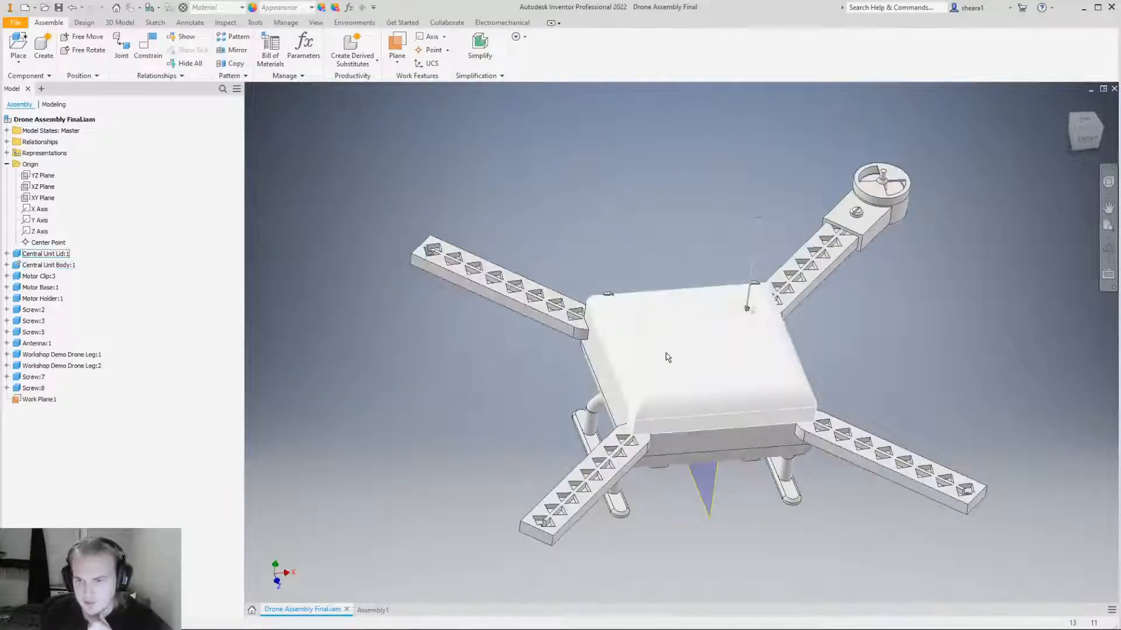
click(674, 377)
click(348, 440)
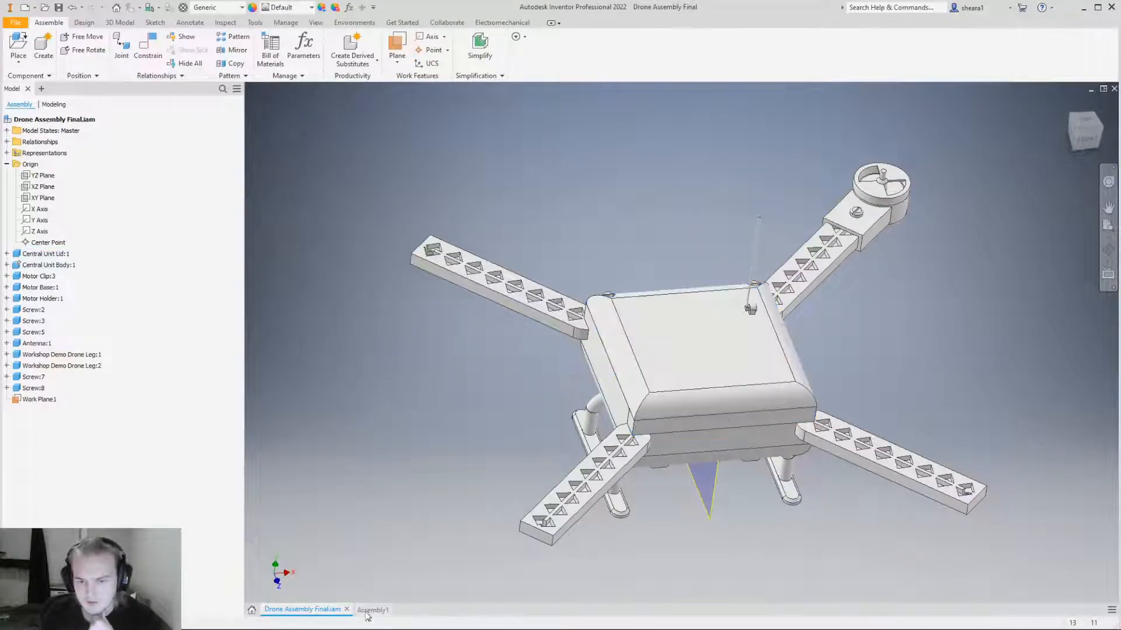
click(655, 342)
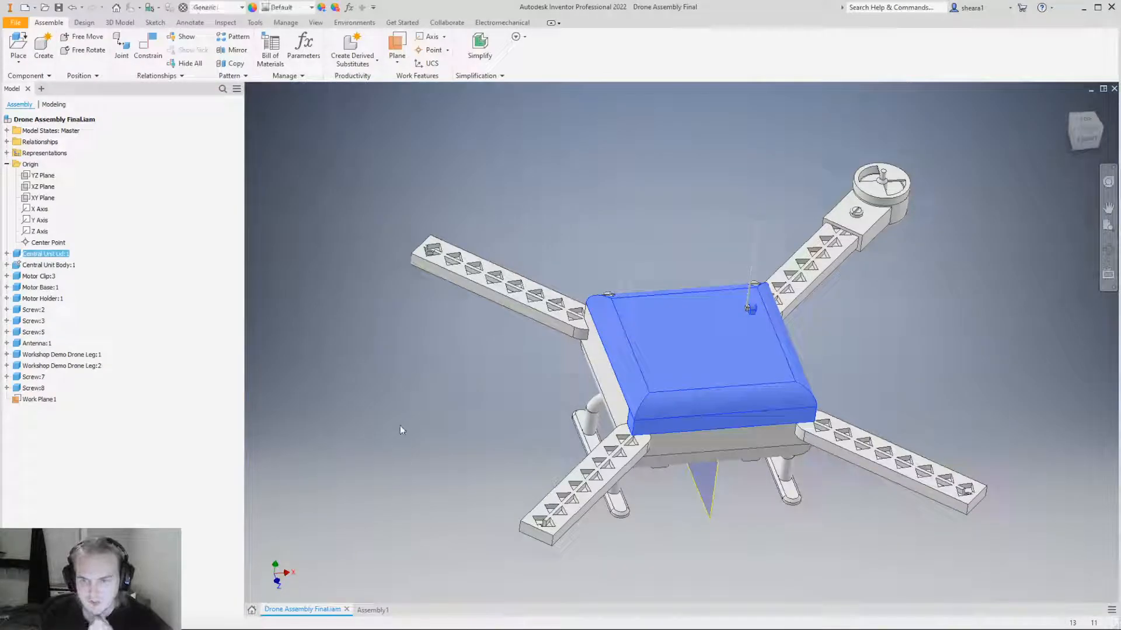
Place a single Central Unit Lid part beside the body in Assembly1 and end the placement.
click(369, 610)
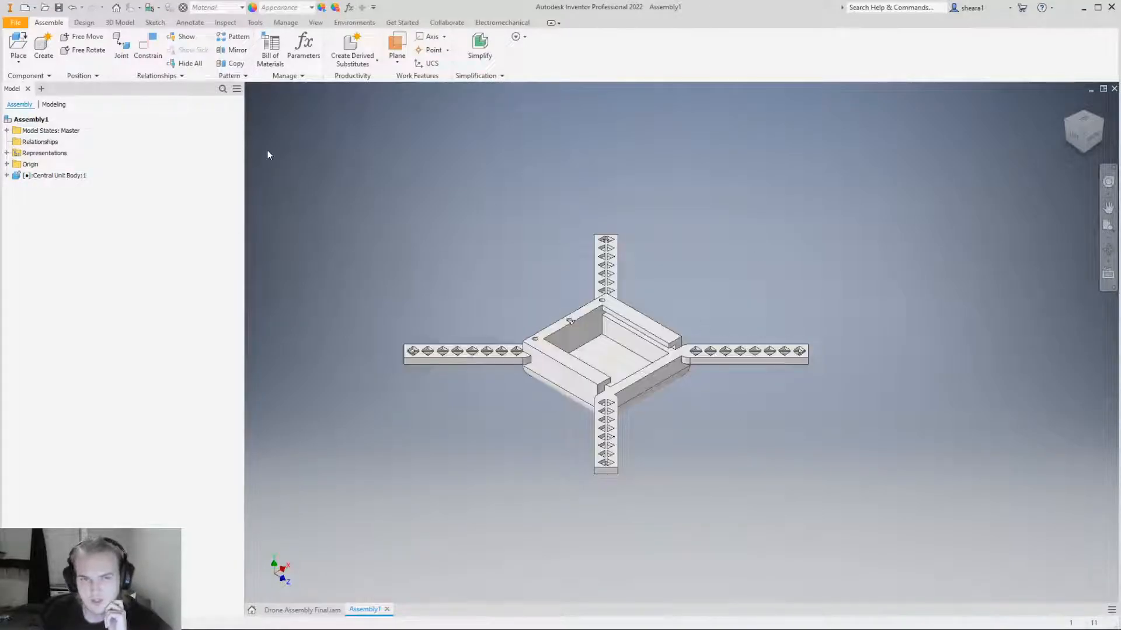
click(17, 51)
drag(467, 123, 491, 146)
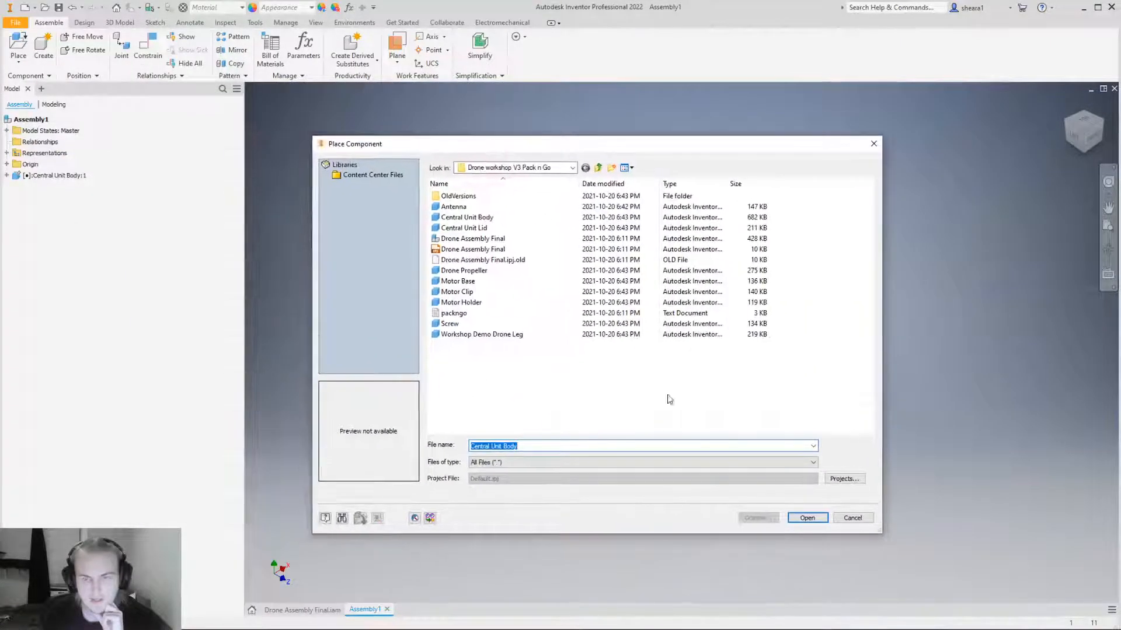
click(523, 228)
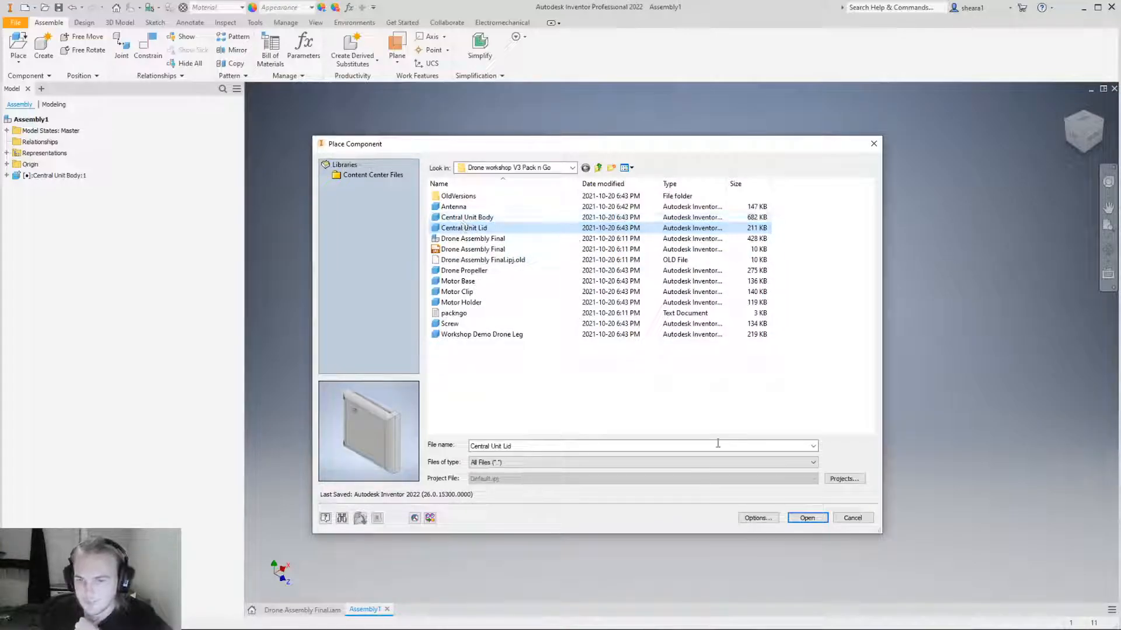
click(807, 518)
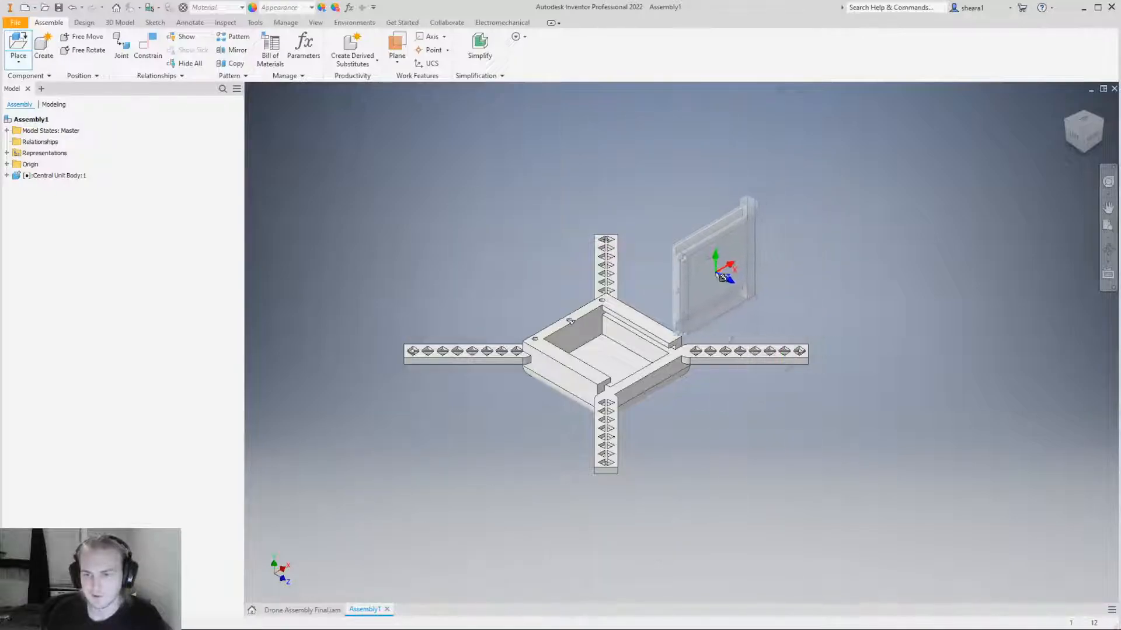
click(763, 265)
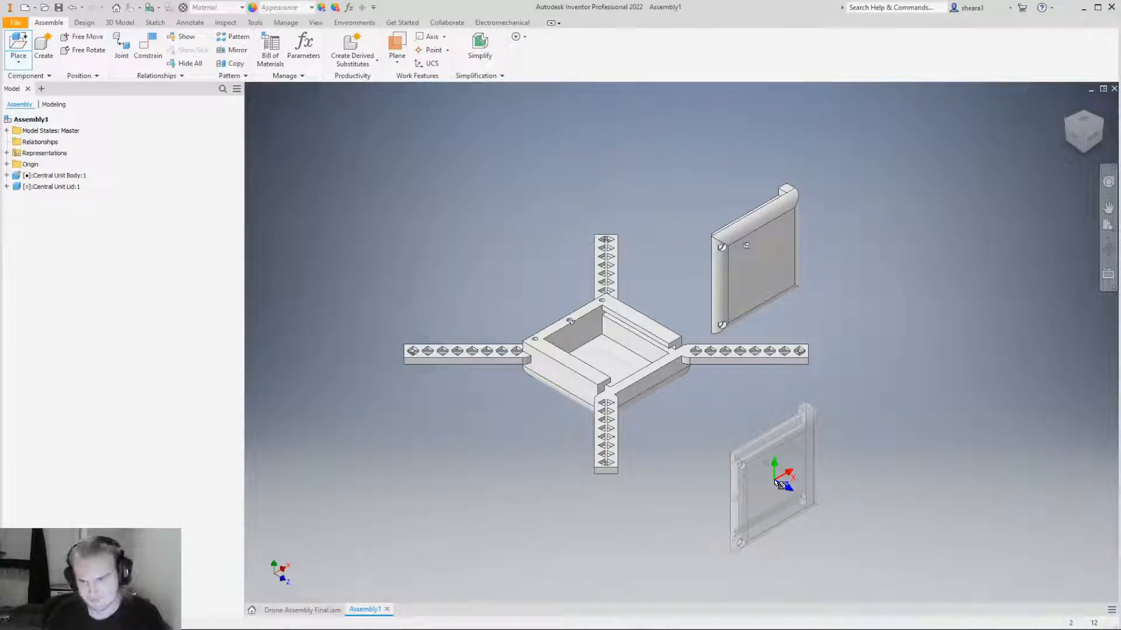
key(Escape)
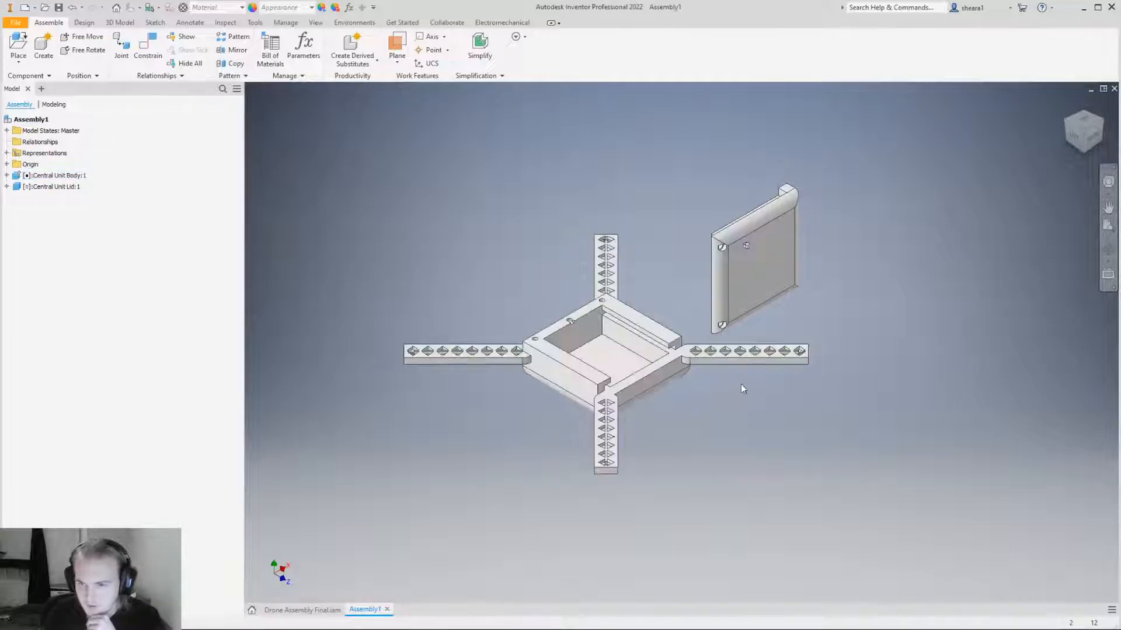
Move the unconstrained Central Unit Lid around the grounded body and leave it standing clear of the arms.
mouse_move(786, 251)
mouse_down()
mouse_move(698, 385)
mouse_move(817, 274)
mouse_move(831, 245)
mouse_move(774, 241)
mouse_up()
click(756, 438)
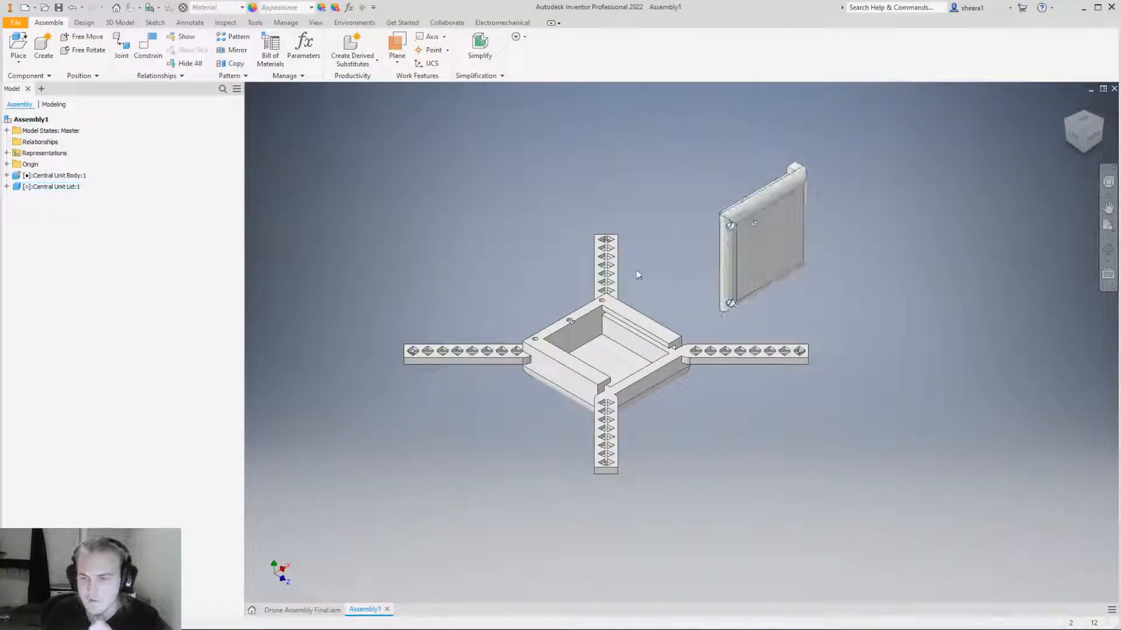
scroll(650, 272, up, 1)
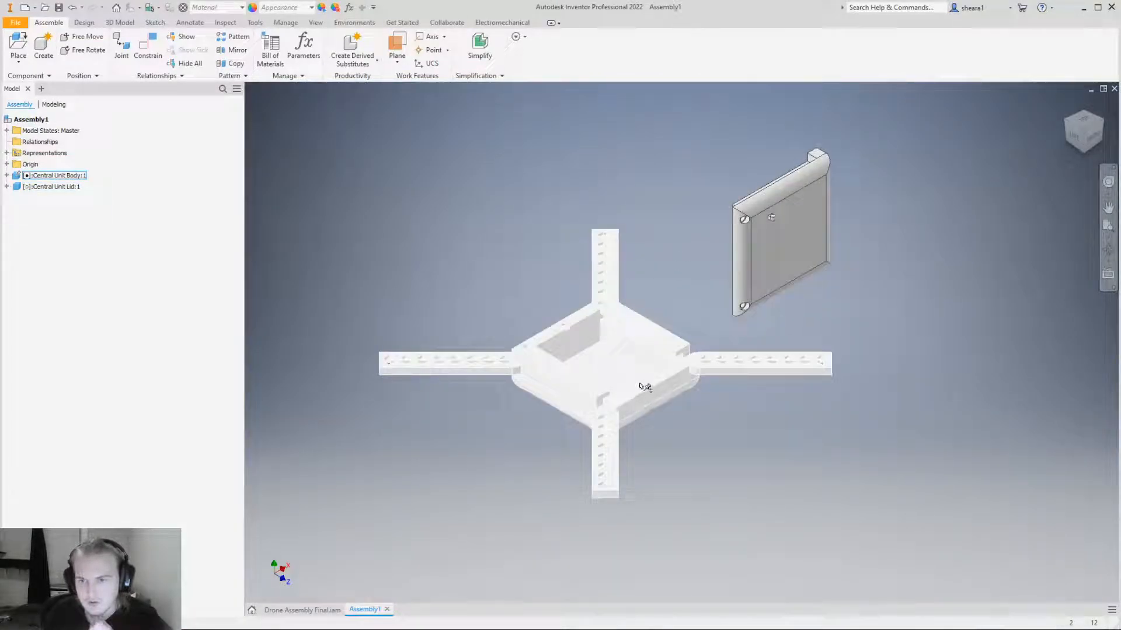
drag(783, 247, 763, 251)
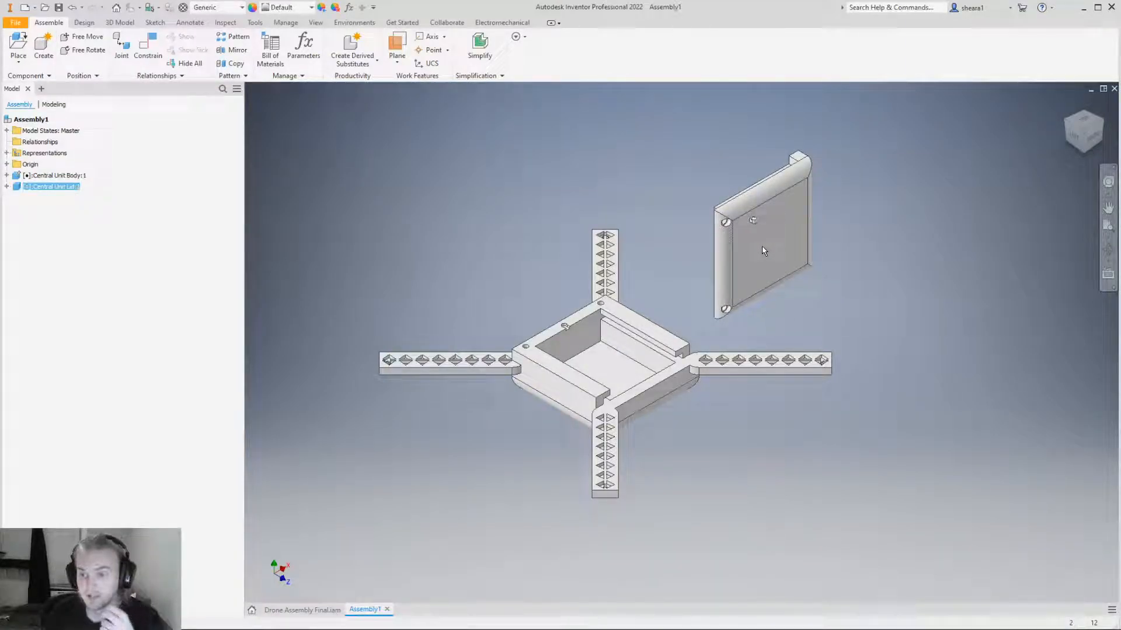
drag(768, 250, 630, 333)
shift+middle_drag(637, 475, 669, 220)
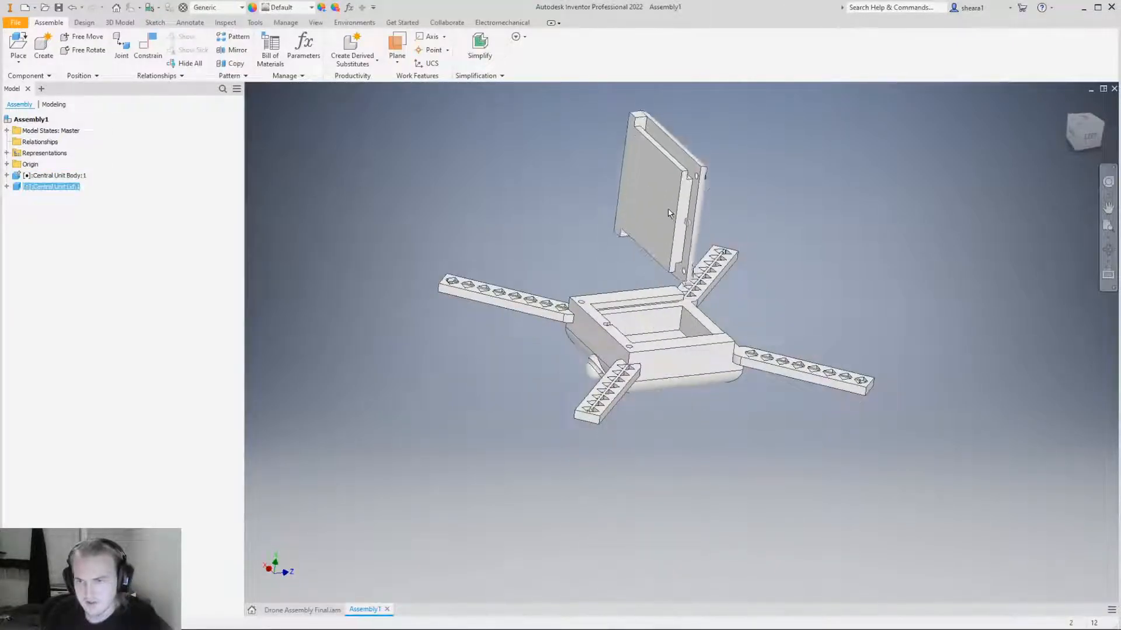
drag(669, 220, 549, 457)
shift+middle_drag(549, 458, 611, 483)
drag(611, 484, 874, 365)
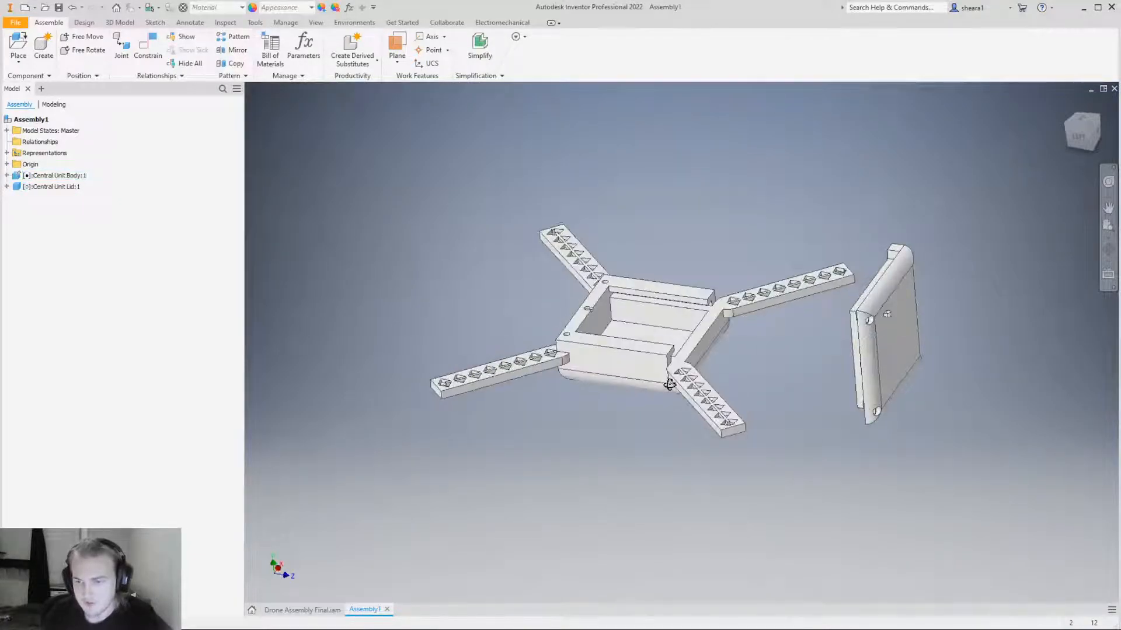
Select the Central Unit Body and check its Grounded option again.
click(659, 345)
click(581, 433)
click(642, 347)
right_click(640, 347)
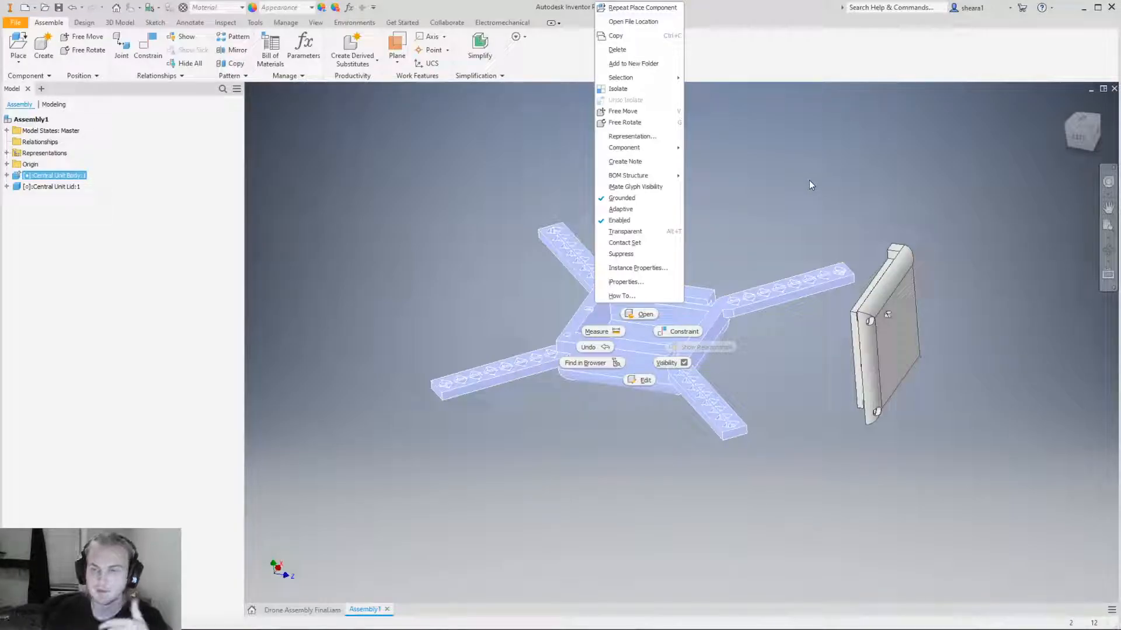
click(809, 181)
click(623, 335)
click(592, 503)
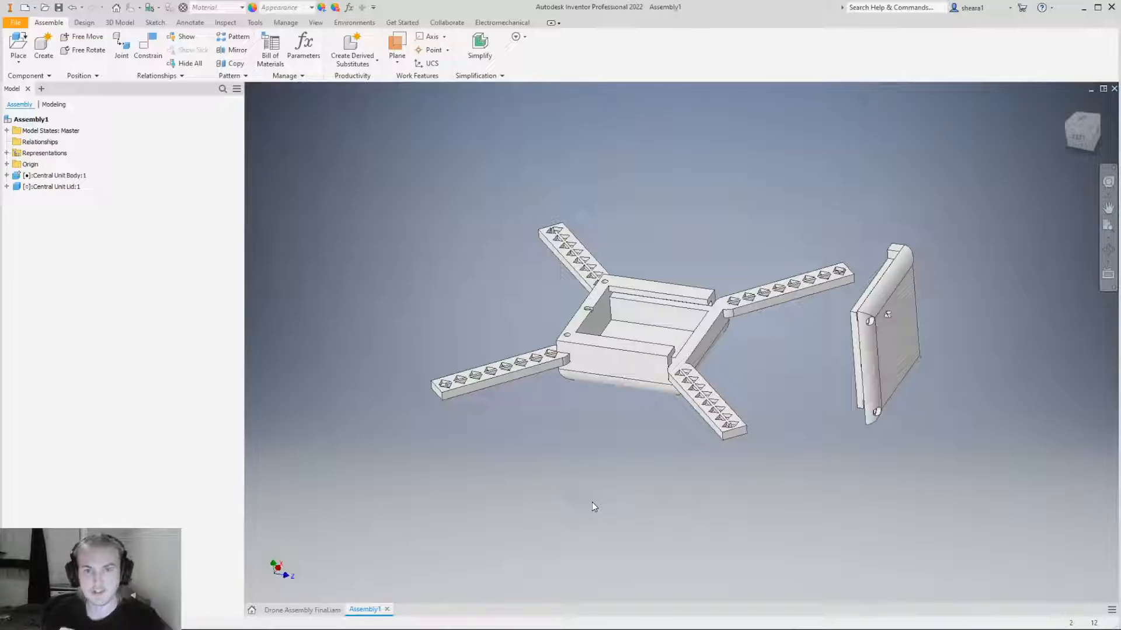
shift+middle_drag(703, 417, 719, 356)
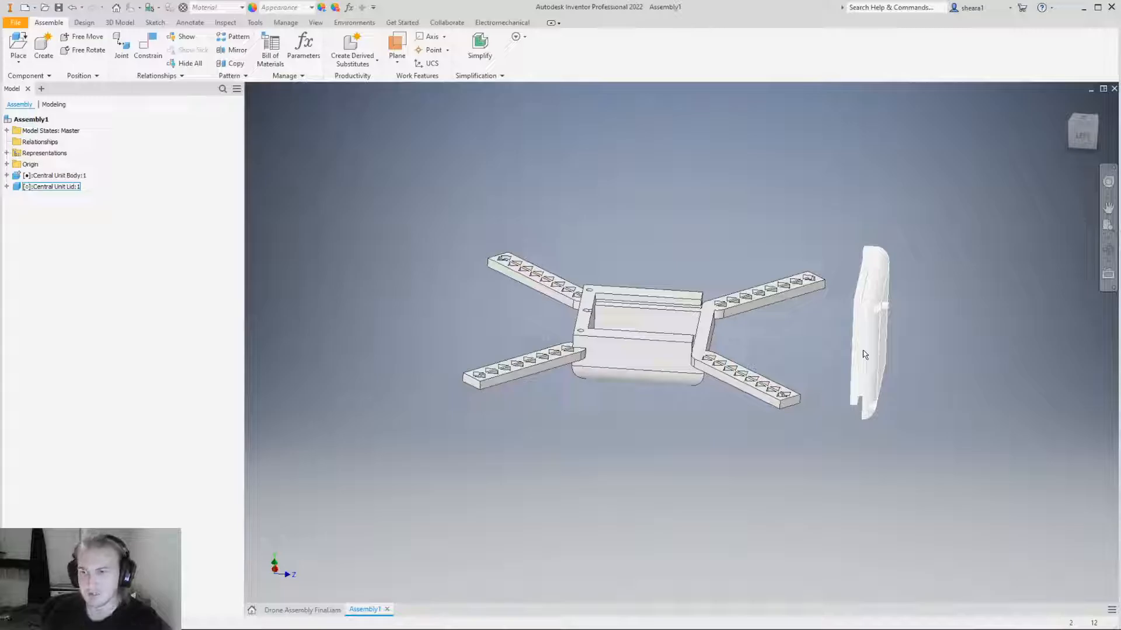
click(865, 355)
shift+middle_drag(725, 500, 751, 428)
click(750, 428)
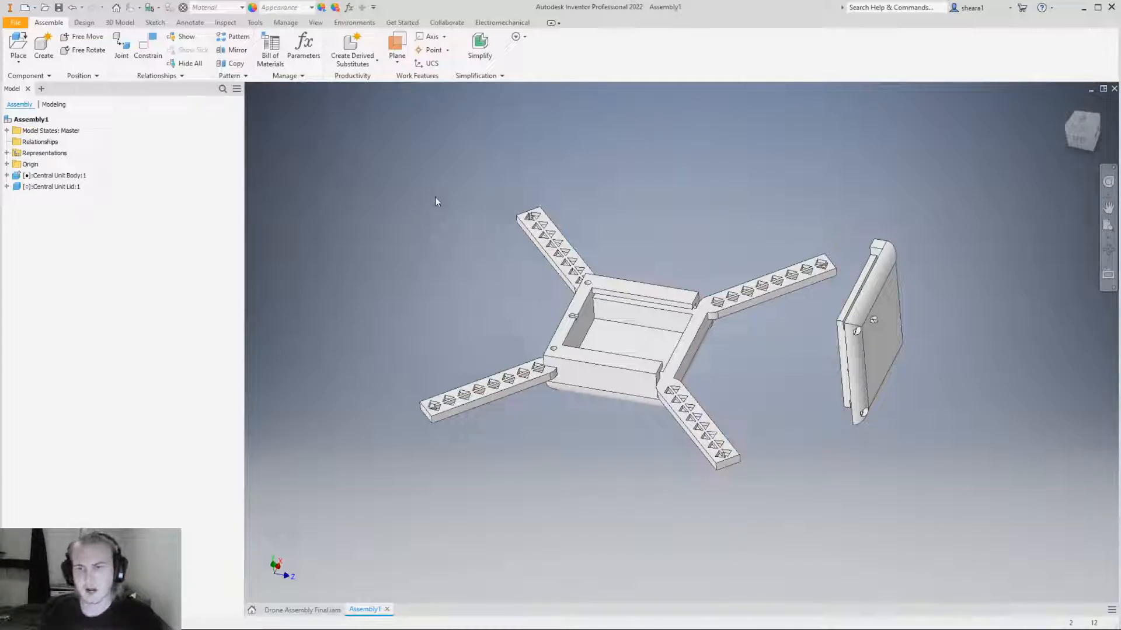
click(151, 53)
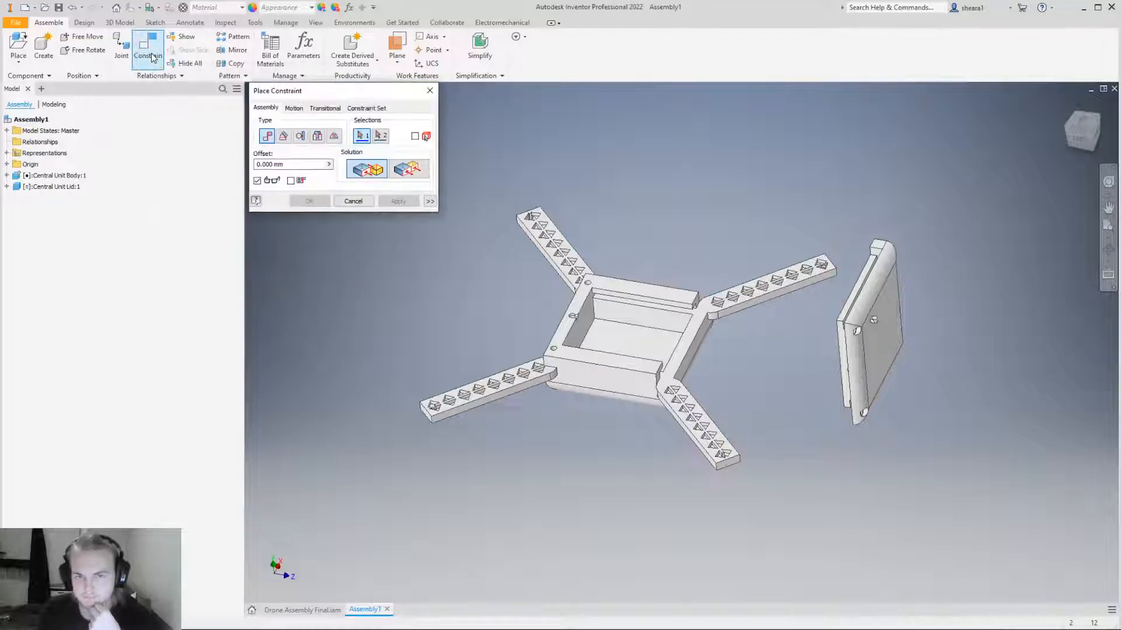
drag(294, 98, 302, 121)
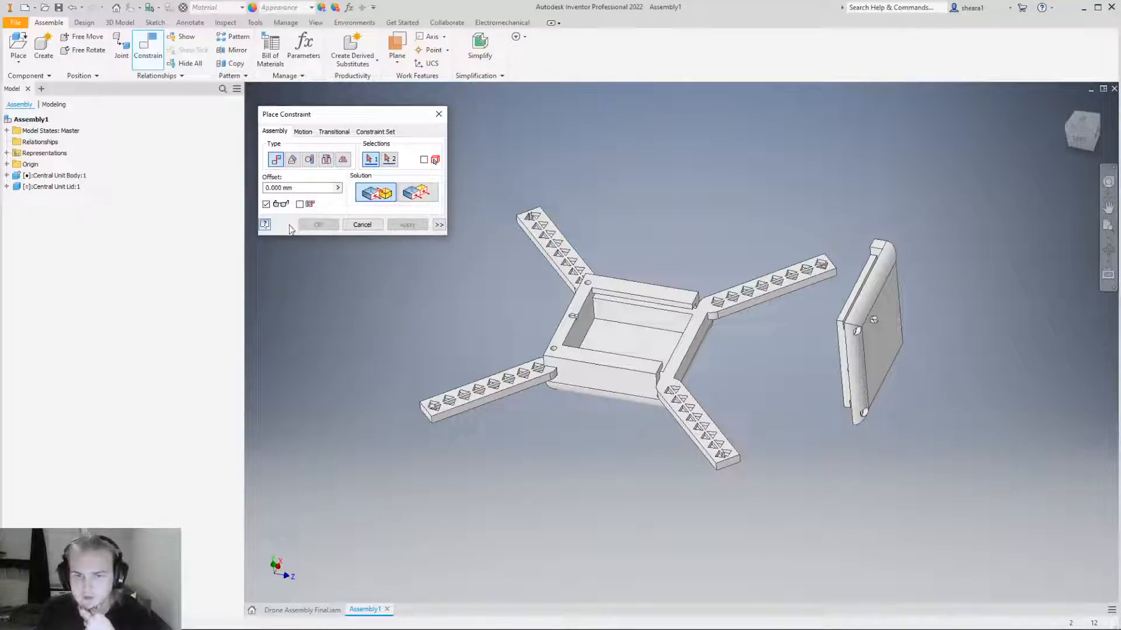
drag(362, 123, 377, 123)
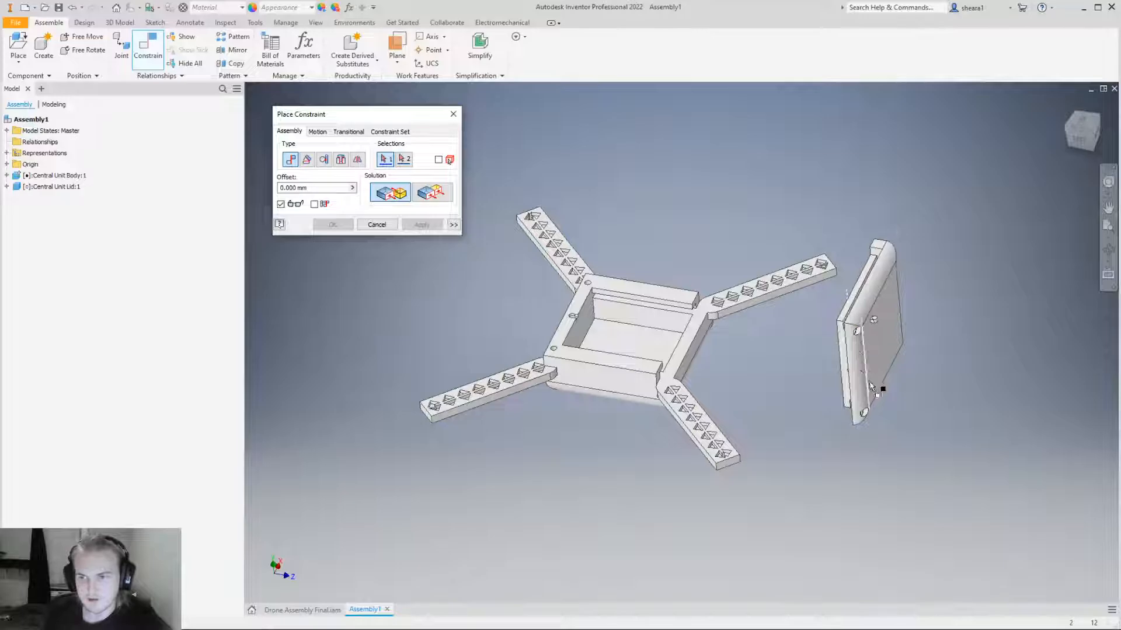
click(454, 113)
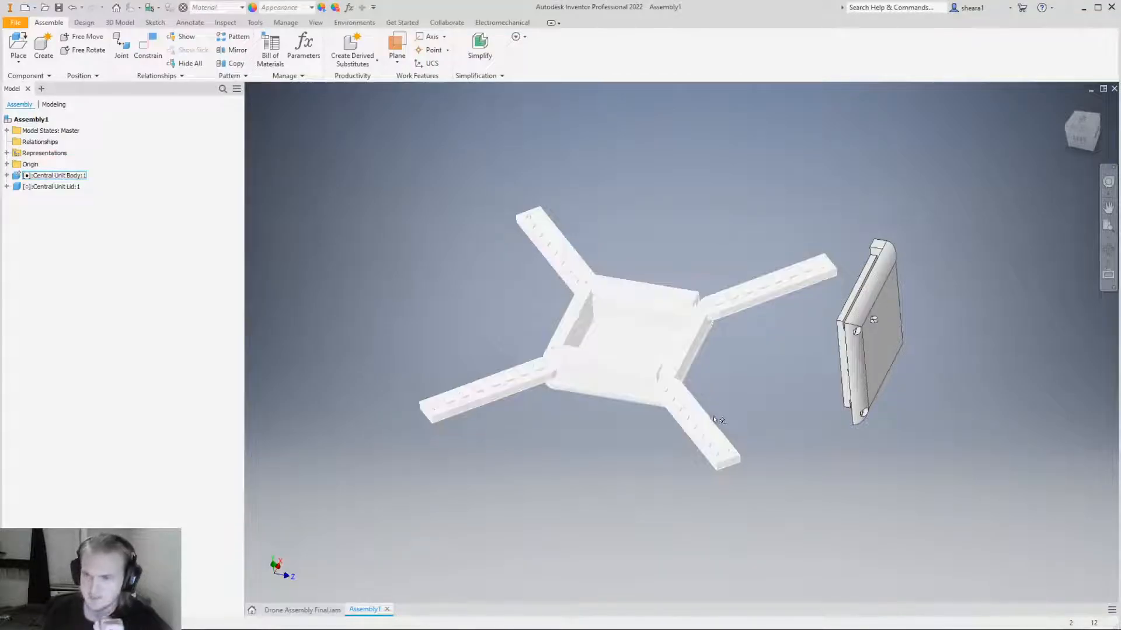
Free-rotate the Central Unit Lid until its outer face points up and it lies roughly parallel to the body, then end the rotation.
shift+middle_drag(710, 416, 792, 456)
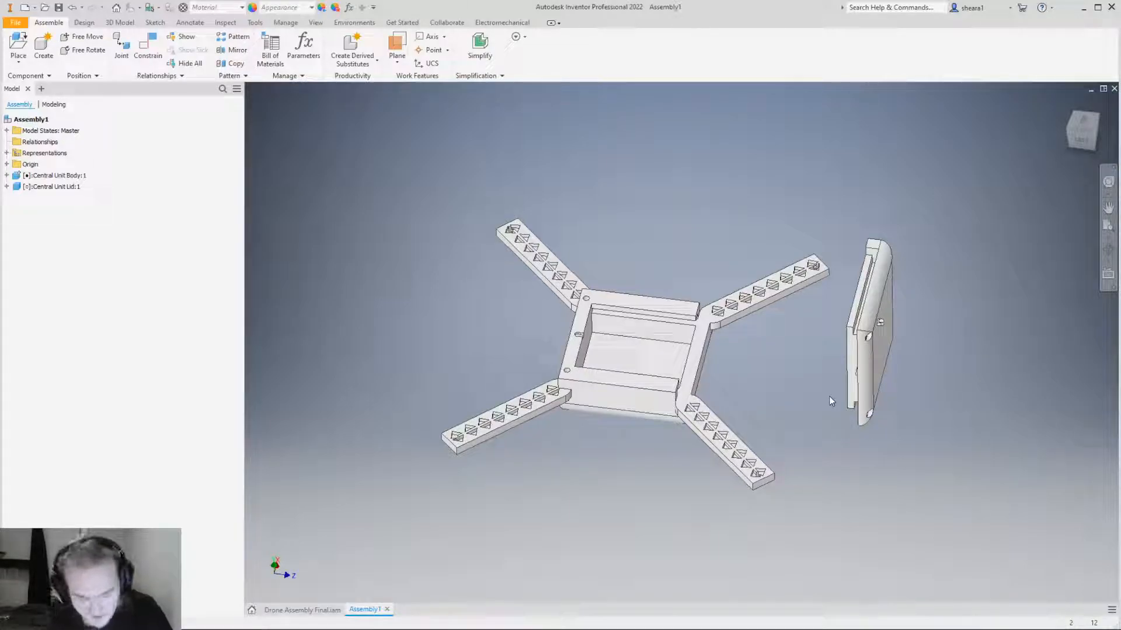
click(879, 390)
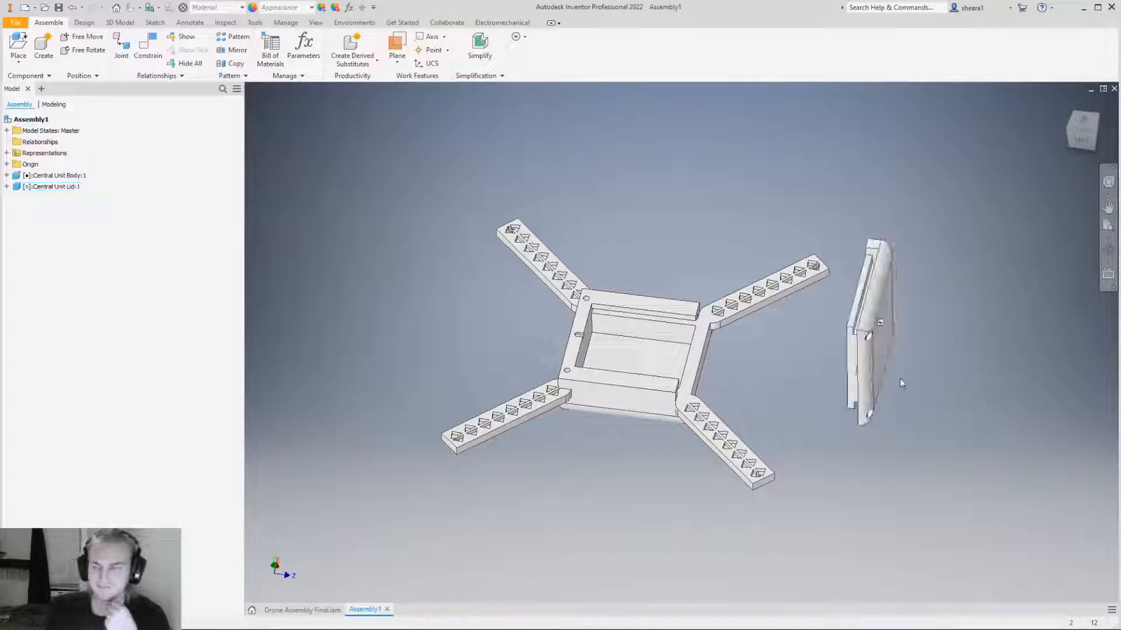
click(875, 397)
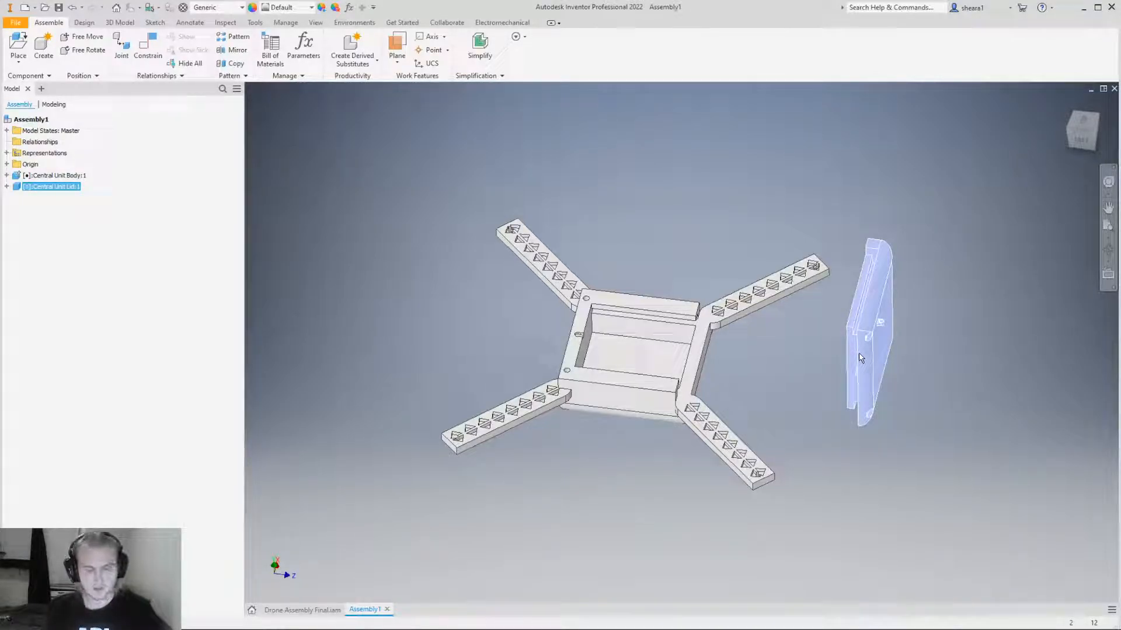
key(g)
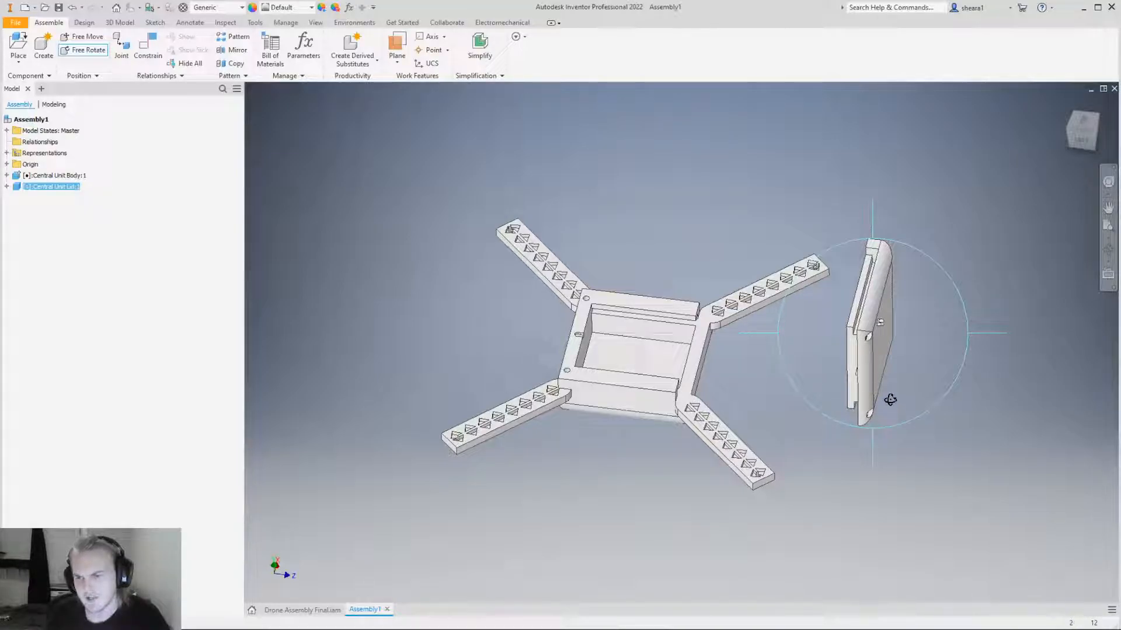
drag(865, 390, 825, 327)
drag(854, 369, 767, 307)
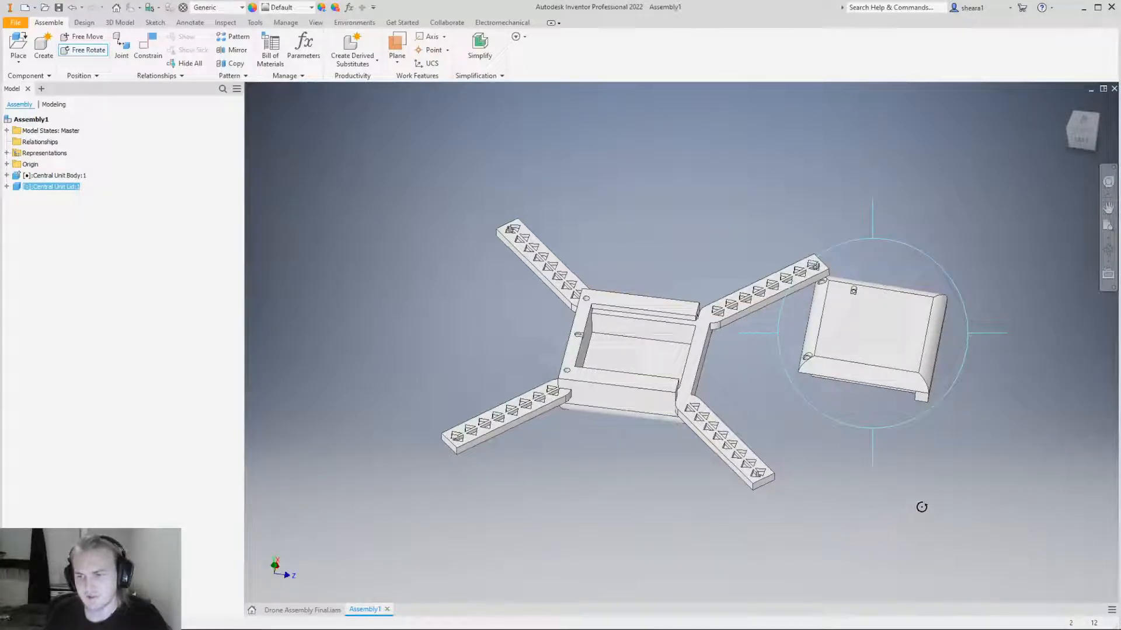
shift+middle_drag(958, 433, 715, 331)
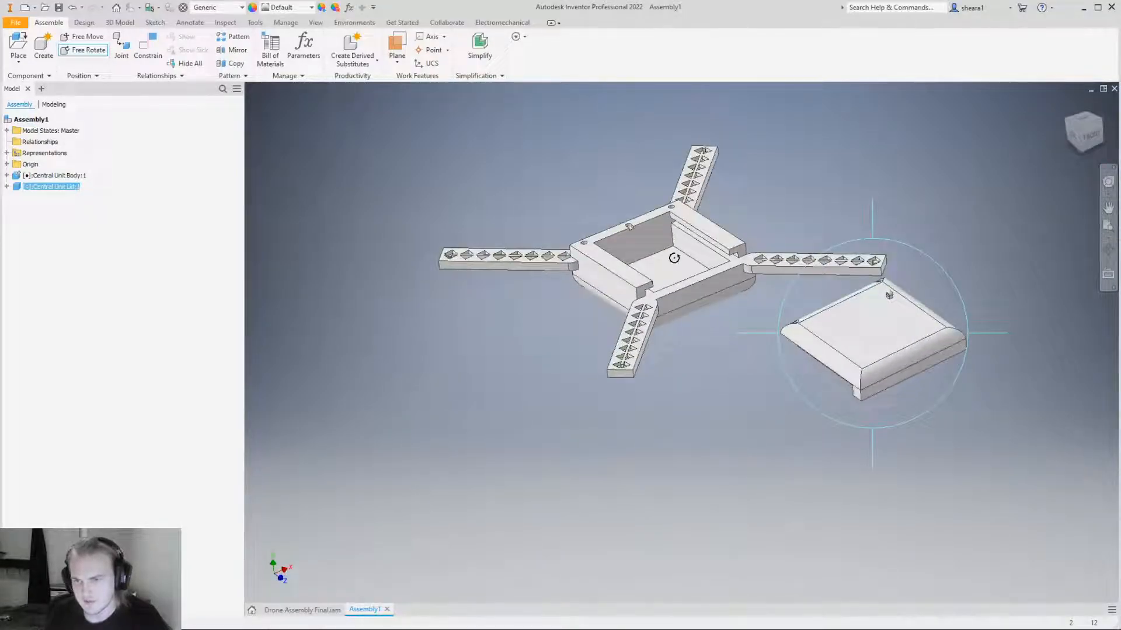
scroll(676, 258, down, 3)
key(Escape)
Inspect the rotated lid's orientation and underside lip relative to the Central Unit Body from the front, below and above.
shift+middle_drag(757, 478, 697, 315)
click(1083, 134)
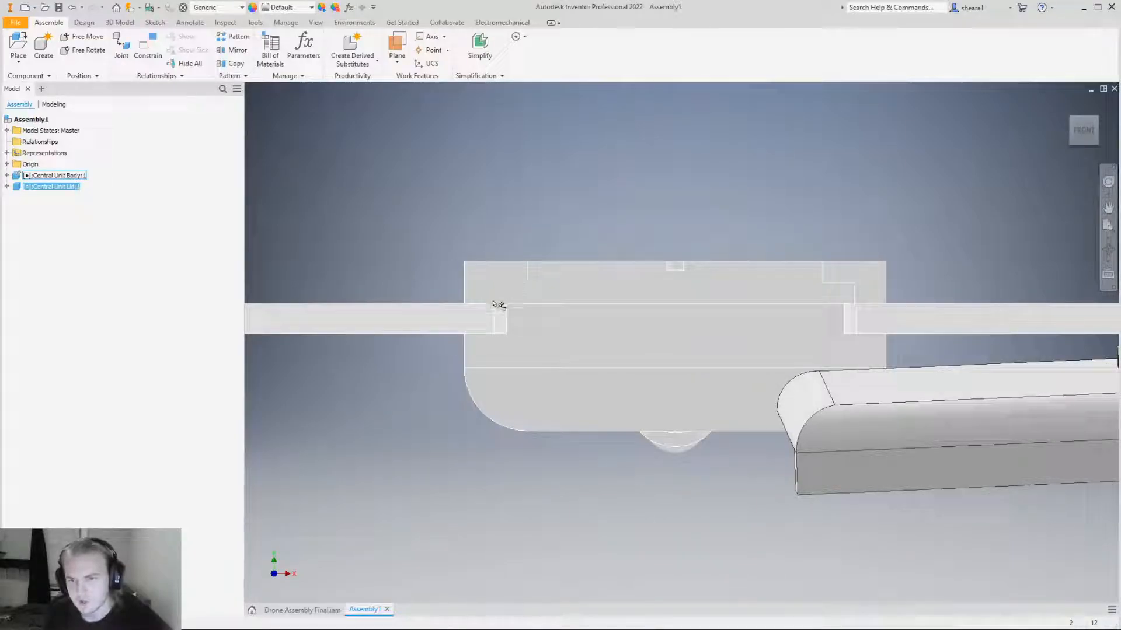
scroll(721, 418, down, 5)
shift+middle_drag(791, 405, 970, 388)
scroll(767, 470, up, 3)
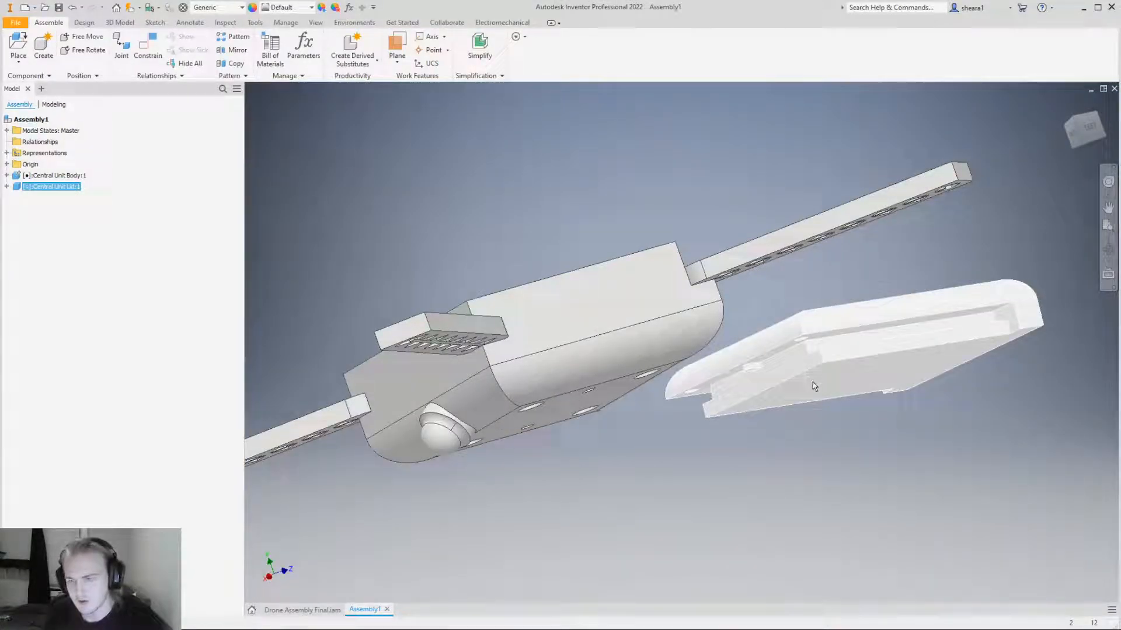
scroll(797, 442, down, 3)
shift+middle_drag(797, 443, 716, 437)
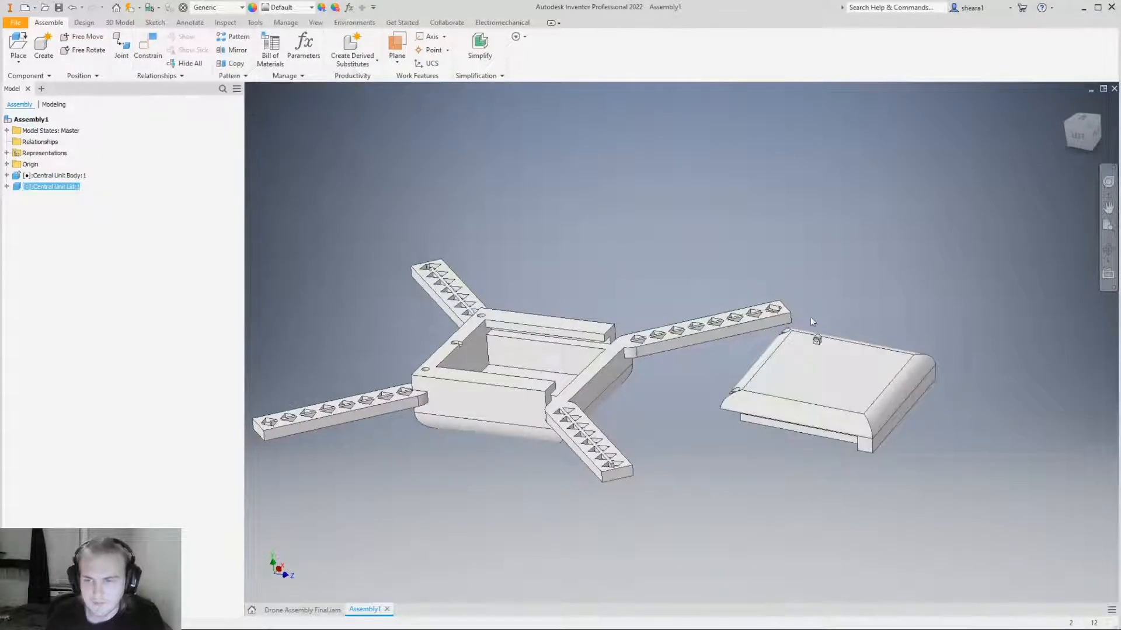
Mate the end face of the lid's underside lip to the matching inner wall of the body's cavity with a 0 mm offset.
click(148, 51)
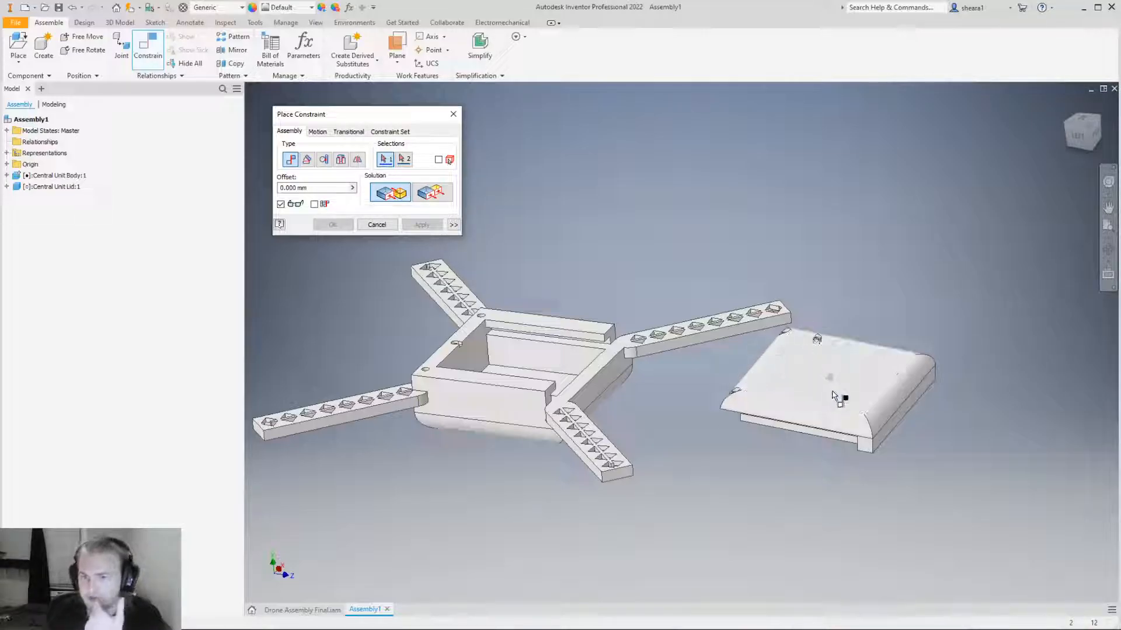
shift+middle_drag(778, 465, 833, 401)
scroll(776, 392, up, 2)
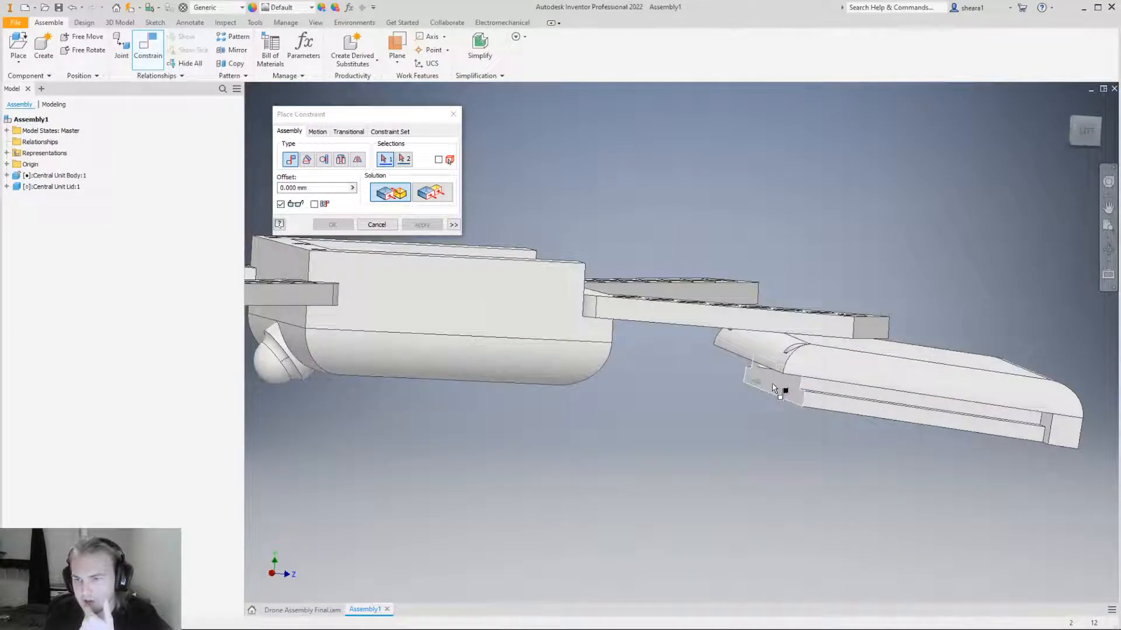
click(775, 386)
shift+middle_drag(825, 400, 432, 308)
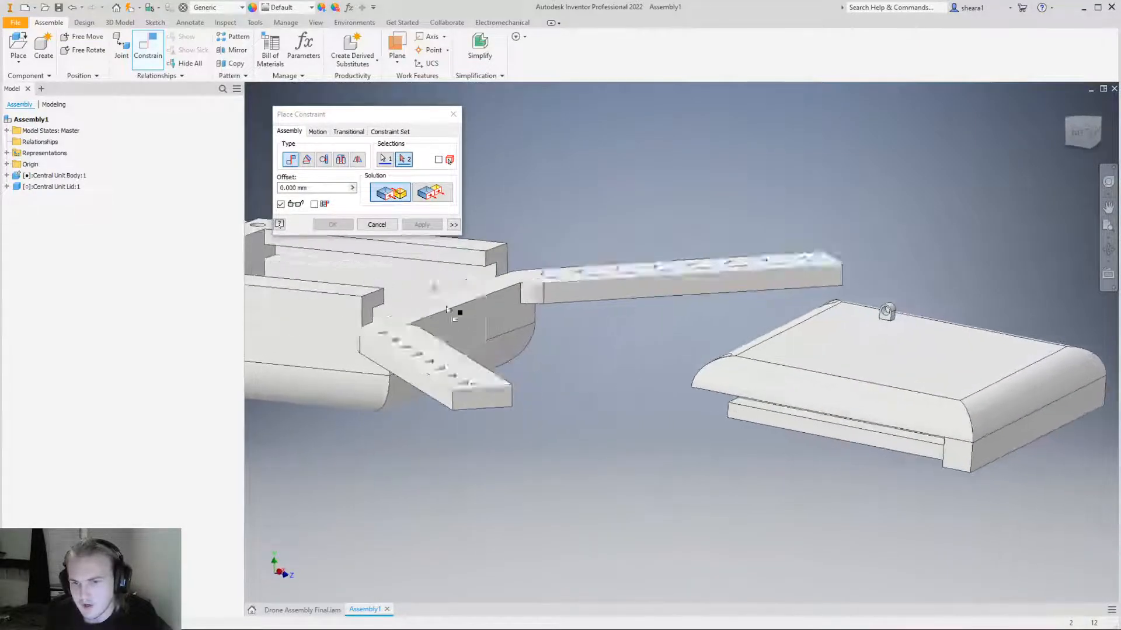
scroll(642, 516, down, 3)
shift+middle_drag(476, 418, 584, 379)
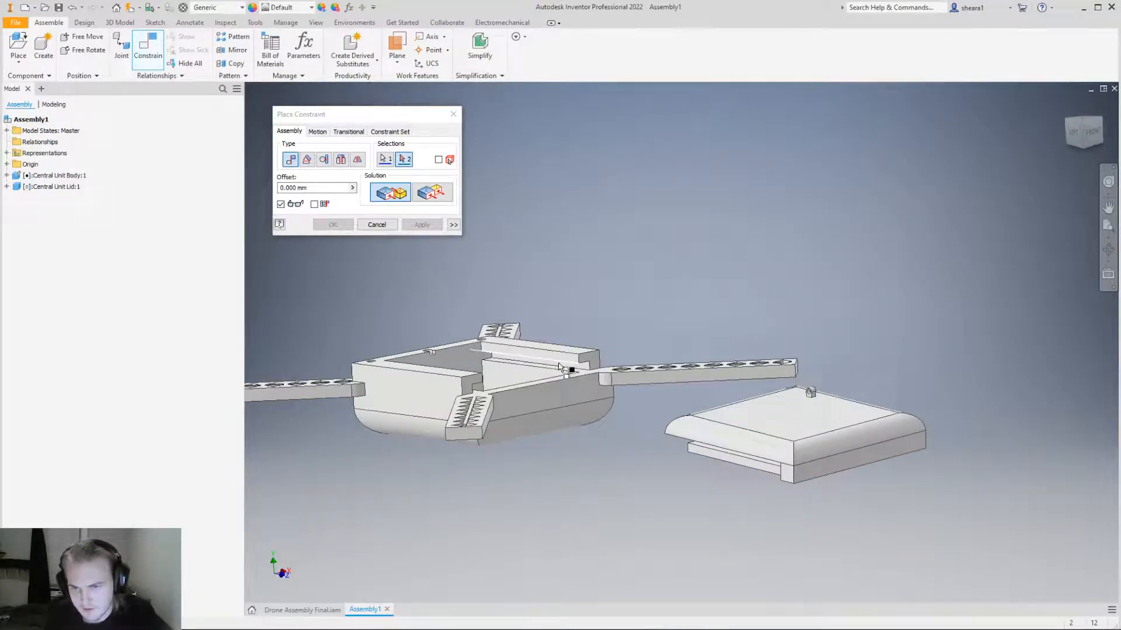
shift+middle_drag(516, 394, 765, 434)
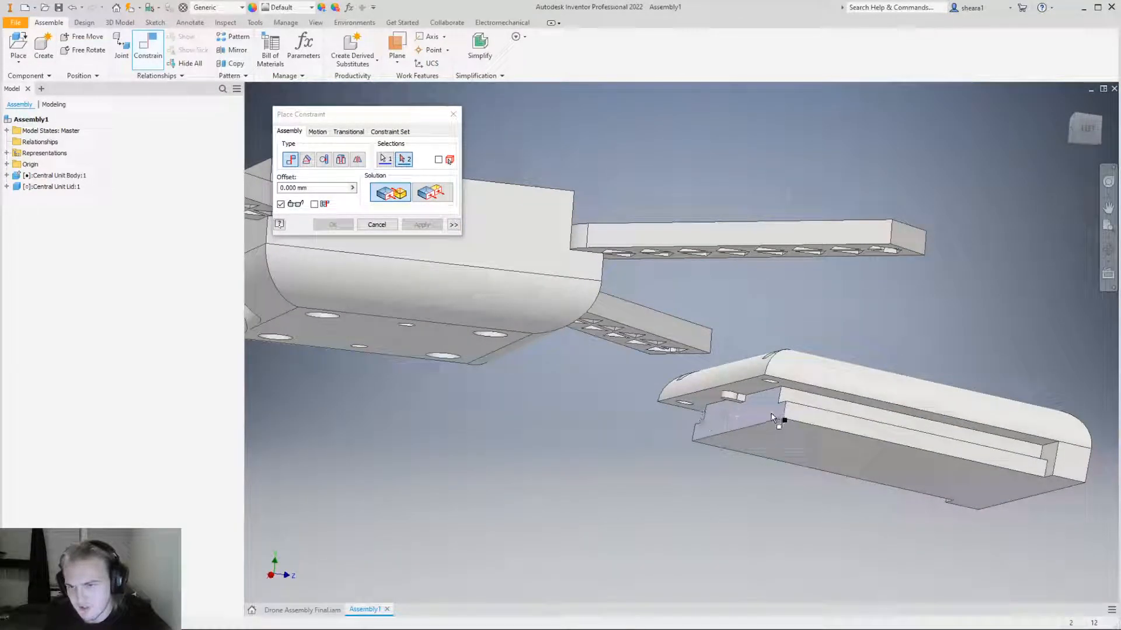
shift+middle_drag(788, 445, 799, 483)
scroll(799, 483, down, 3)
scroll(445, 305, up, 5)
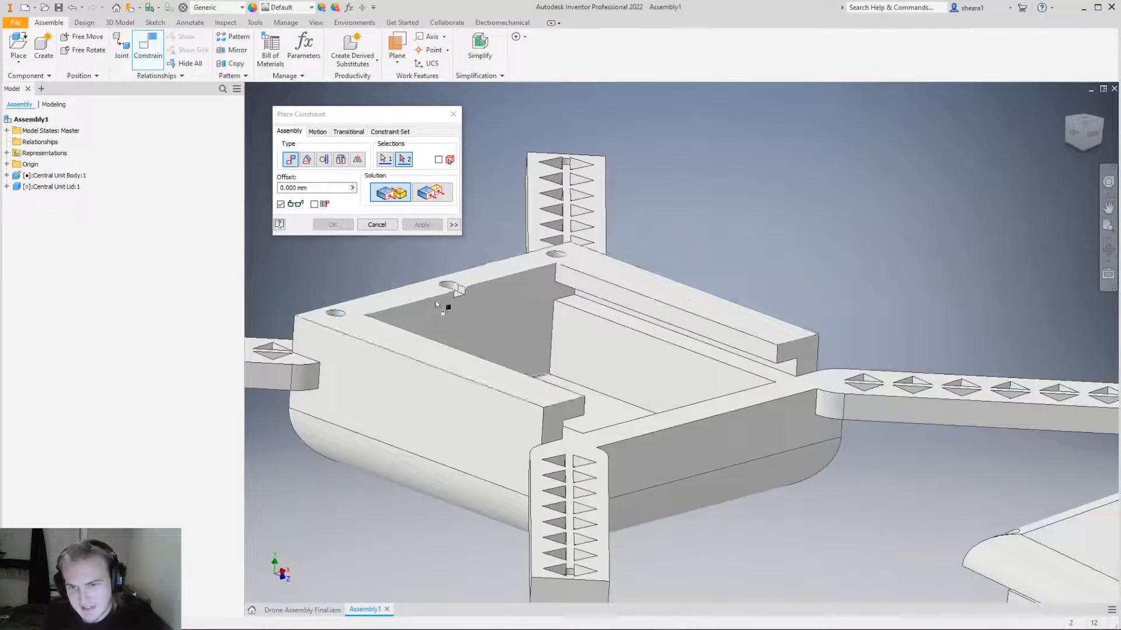
click(474, 313)
scroll(582, 428, down, 2)
shift+middle_drag(566, 413, 641, 412)
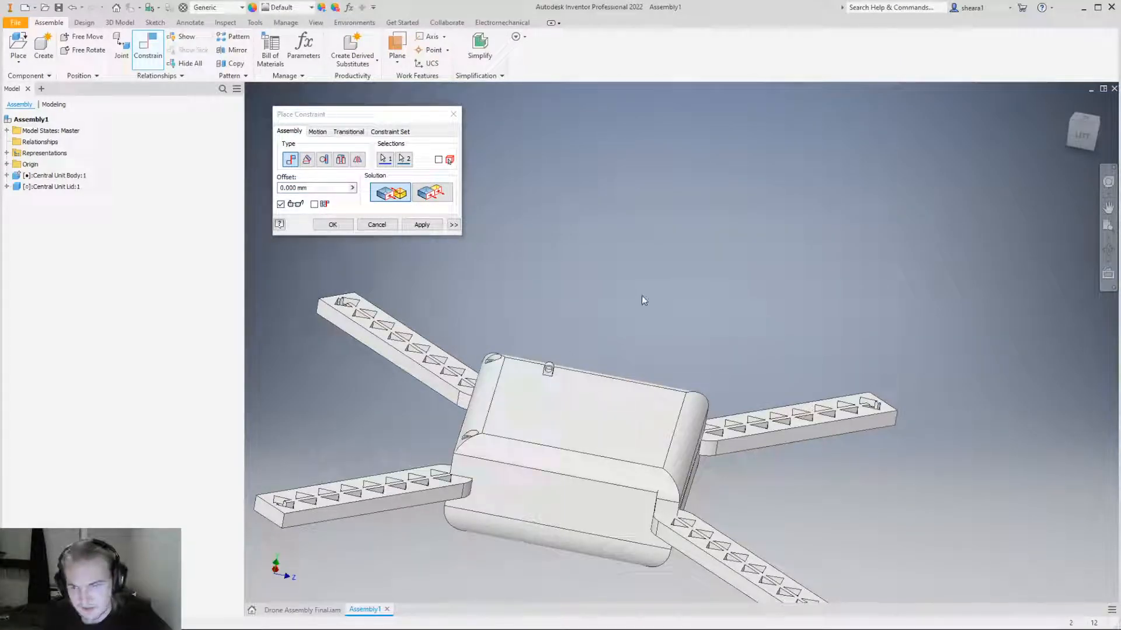
scroll(643, 300, down, 3)
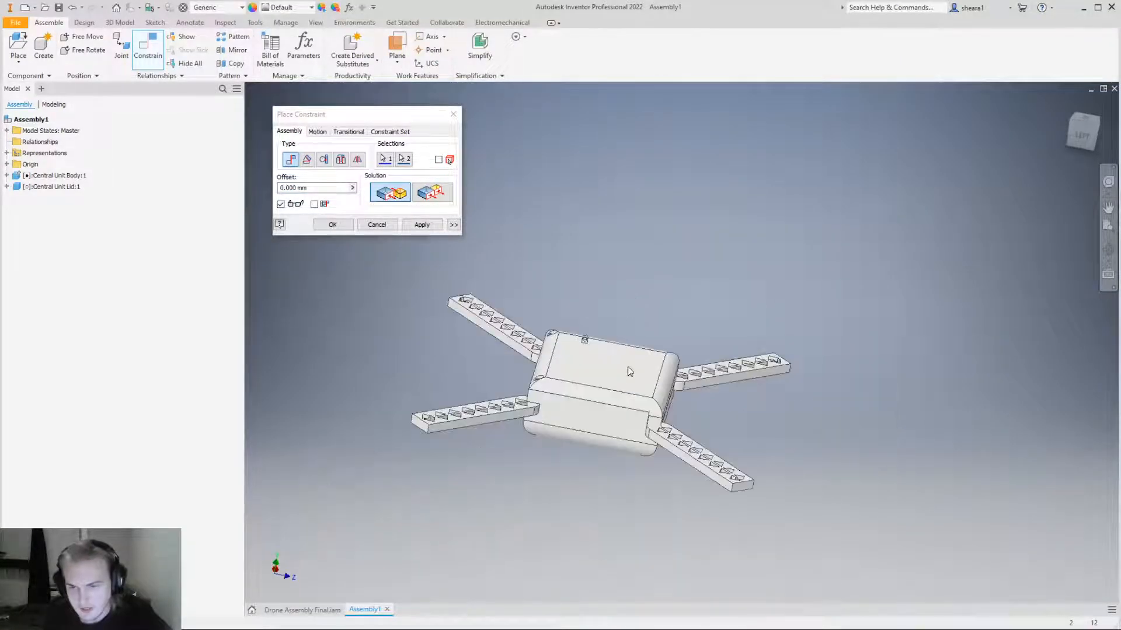
click(340, 226)
Drag the mated Central Unit Lid along its remaining free directions and lift it clear above the open body.
shift+middle_drag(343, 243, 543, 428)
scroll(542, 428, up, 3)
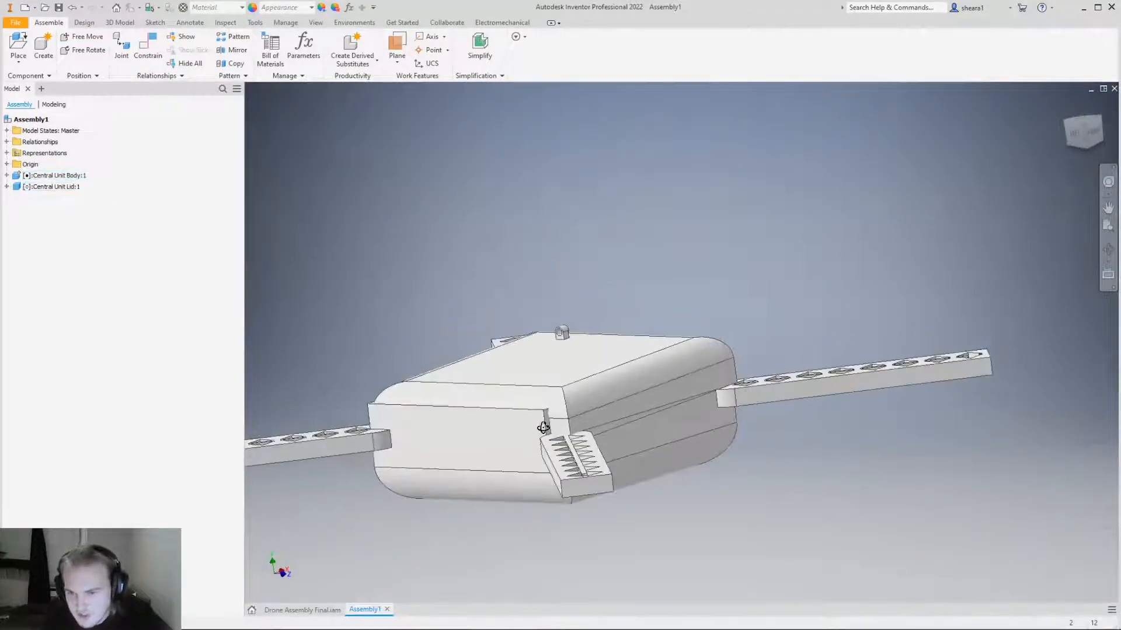
scroll(543, 428, down, 3)
scroll(510, 482, up, 3)
shift+middle_drag(510, 482, 525, 406)
scroll(523, 409, down, 3)
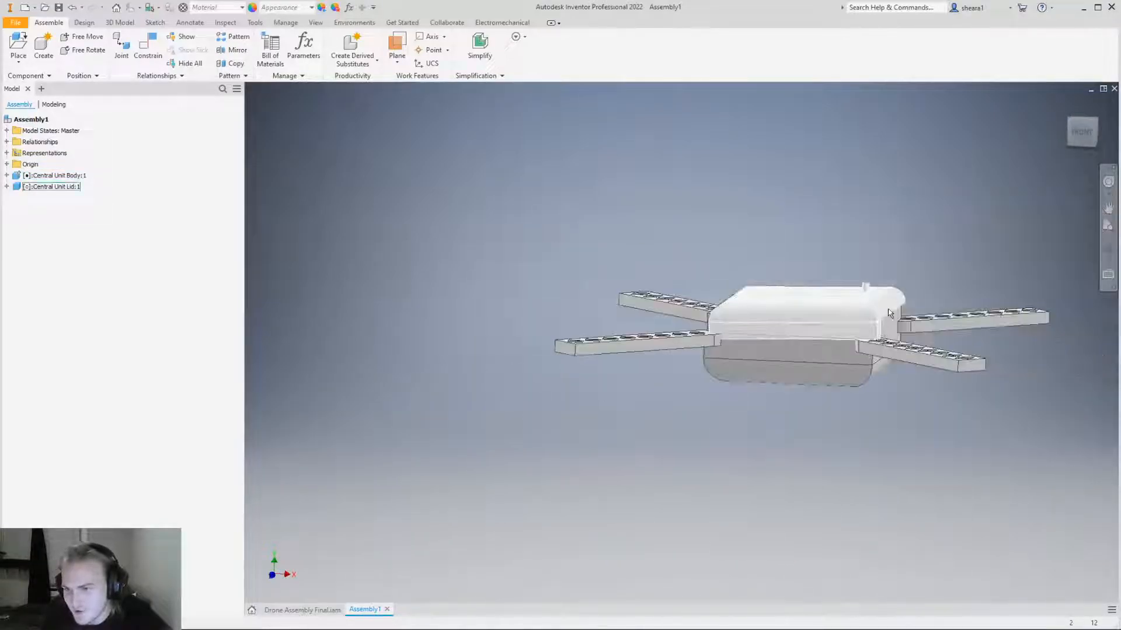
mouse_move(750, 314)
mouse_down()
mouse_move(759, 435)
mouse_move(735, 385)
mouse_move(782, 263)
mouse_move(700, 289)
mouse_move(697, 222)
mouse_move(700, 270)
mouse_move(743, 400)
mouse_move(758, 326)
mouse_up()
shift+middle_drag(759, 327, 806, 238)
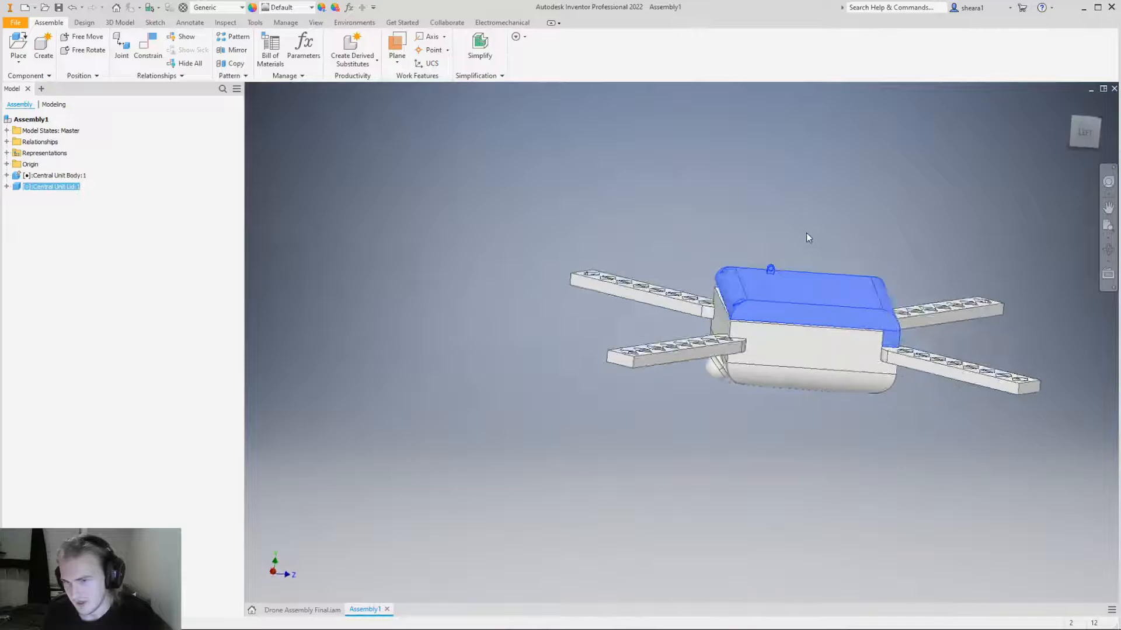
mouse_move(808, 275)
mouse_down()
mouse_move(572, 302)
mouse_move(878, 280)
mouse_move(817, 275)
mouse_up()
shift+middle_drag(817, 275, 835, 339)
drag(825, 221, 794, 405)
shift+middle_drag(793, 405, 1066, 135)
Expand the Central Unit Lid in the model tree and select its mate to examine the two constrained faces from the home view.
click(1074, 121)
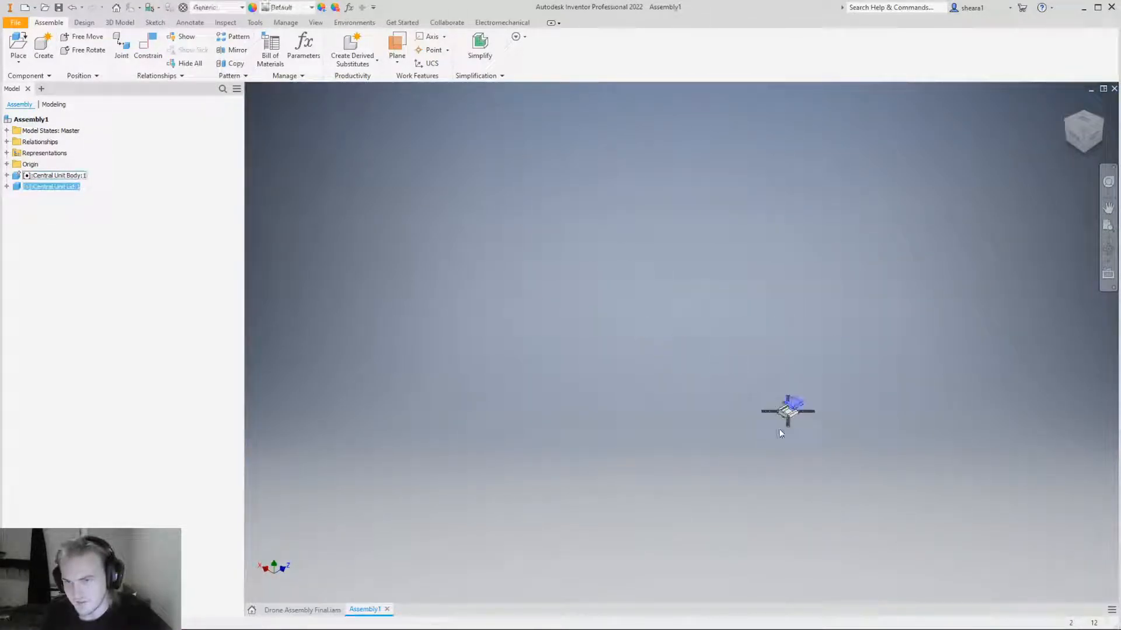
scroll(809, 440, up, 10)
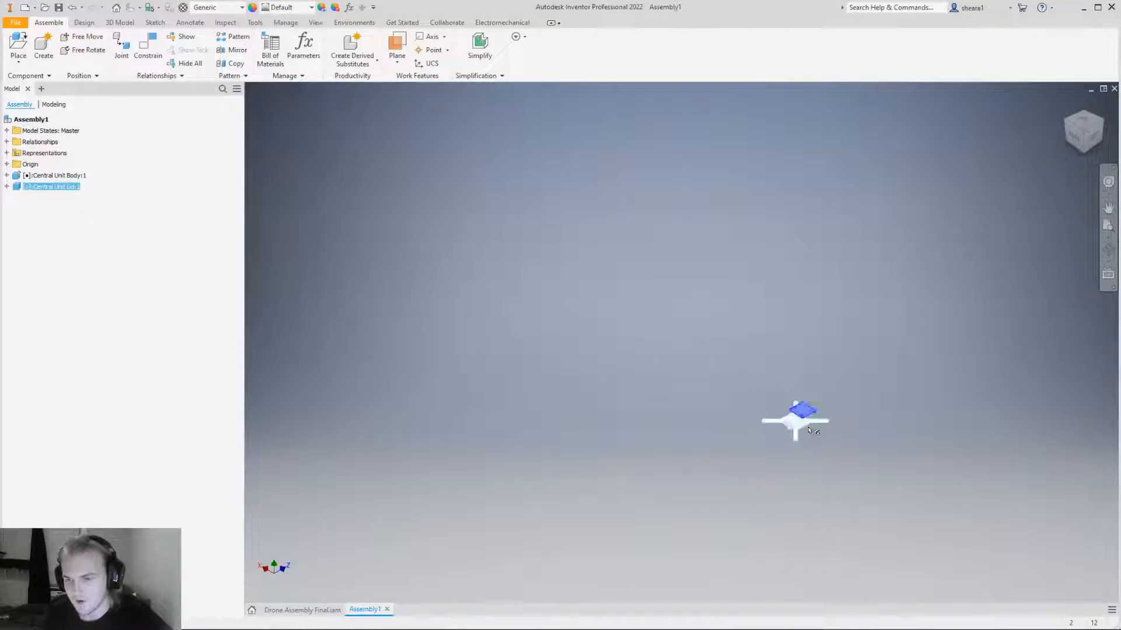
scroll(788, 425, up, 4)
click(788, 409)
scroll(783, 418, down, 4)
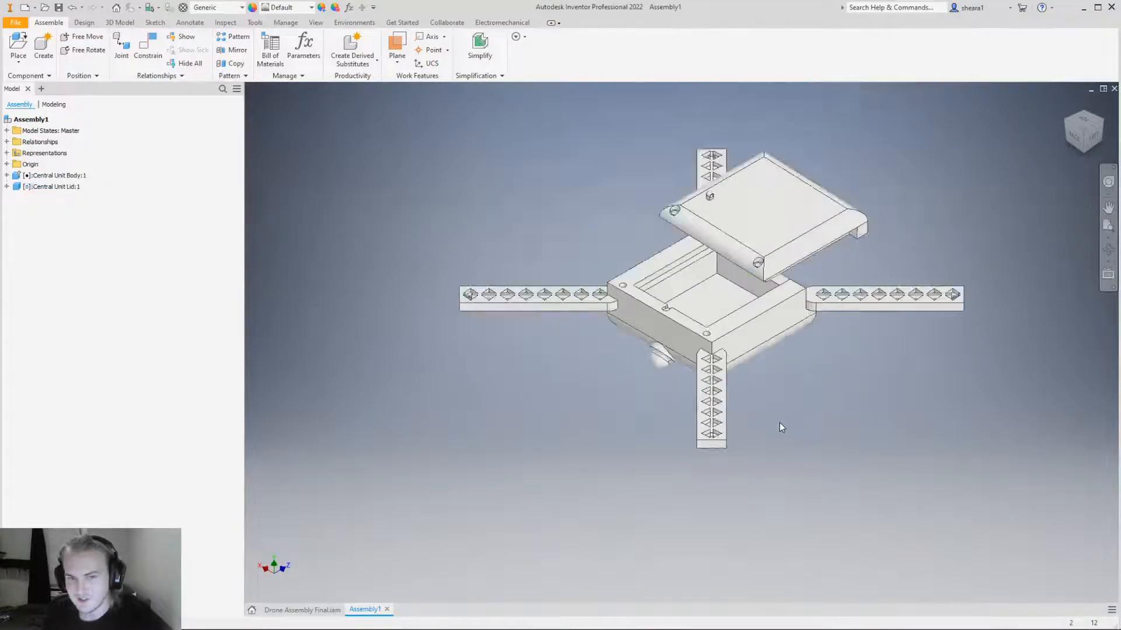
click(7, 186)
click(41, 265)
shift+middle_drag(413, 371, 588, 396)
scroll(692, 387, down, 5)
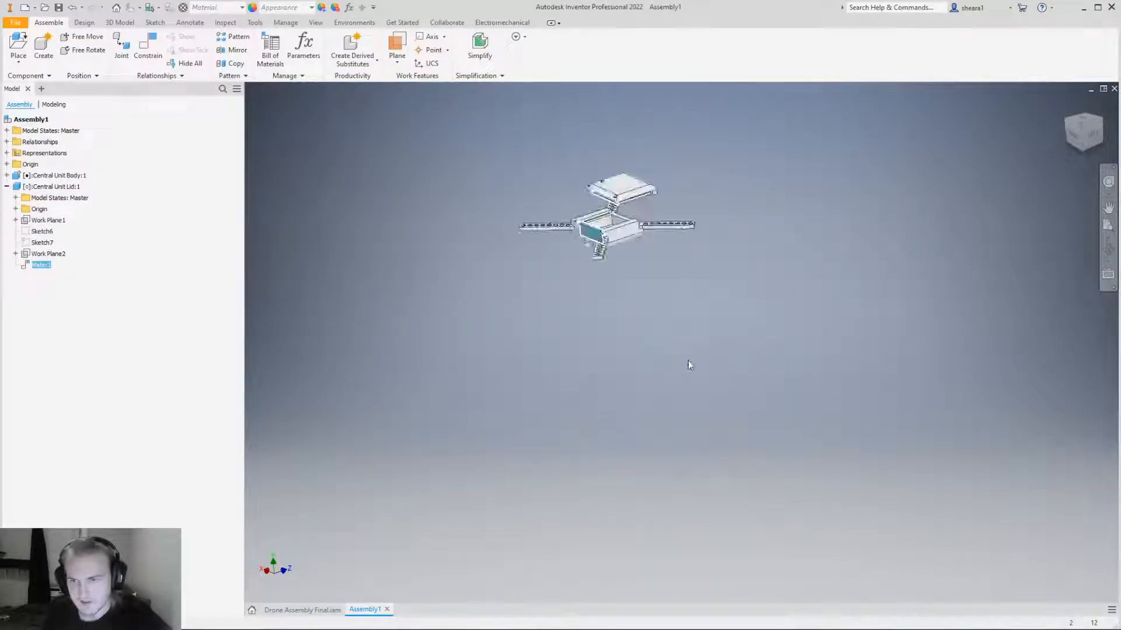
click(1084, 129)
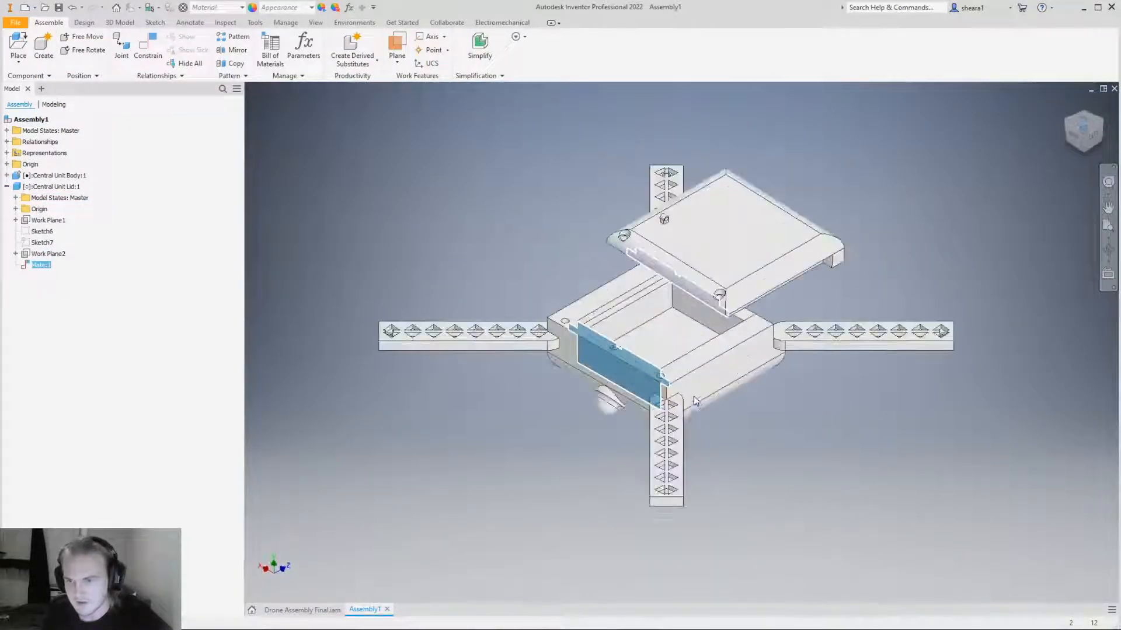
Slide the lid within the mated plane to line it up over the body, and leave it raised well above the opening.
drag(720, 266, 647, 284)
click(648, 284)
shift+middle_drag(648, 284, 689, 374)
click(723, 457)
shift+middle_drag(723, 456, 665, 394)
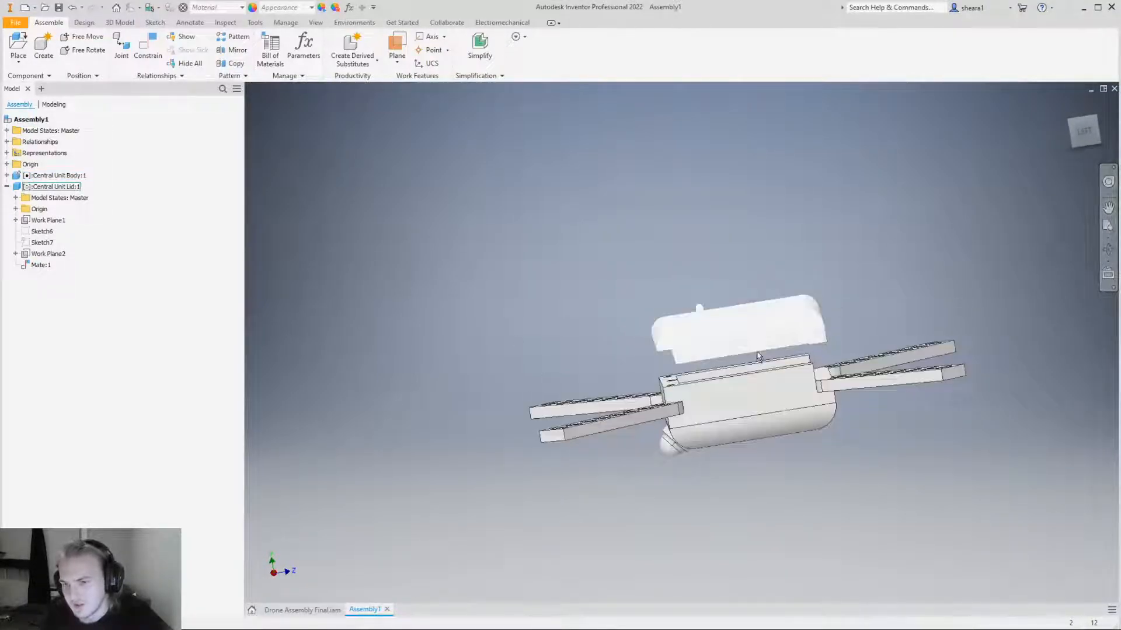
shift+middle_drag(728, 402, 642, 409)
shift+middle_drag(665, 60, 601, 359)
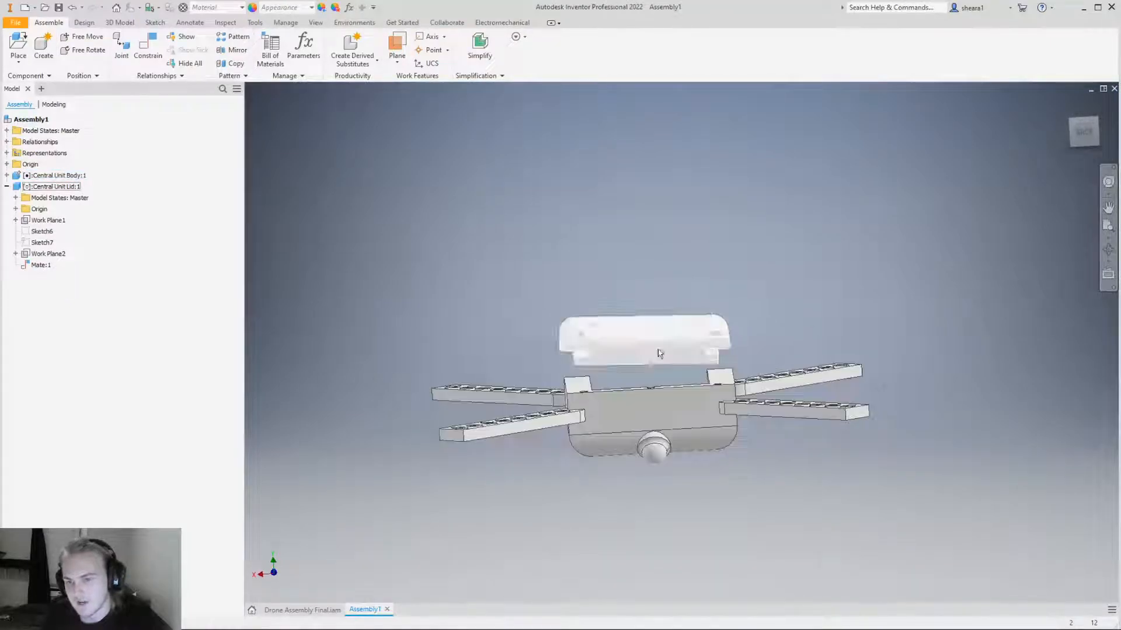
shift+middle_drag(727, 439, 642, 397)
drag(693, 325, 699, 240)
shift+middle_drag(996, 263, 804, 382)
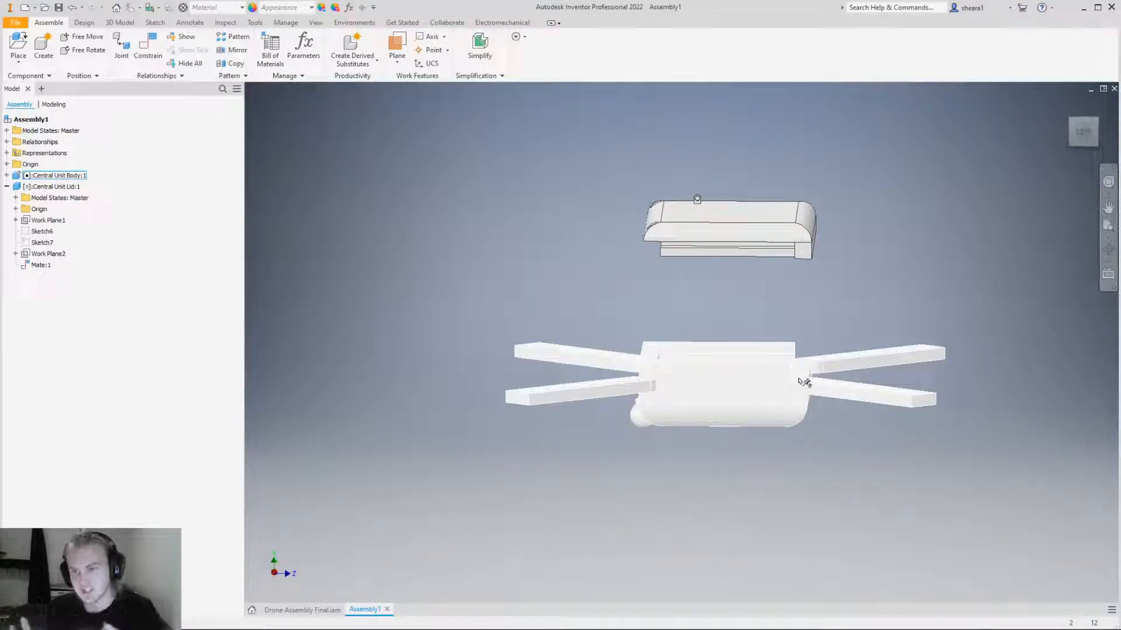
Mate the flat underside of the lid's rim to the top face of the central unit body with a 0 mm offset.
click(148, 46)
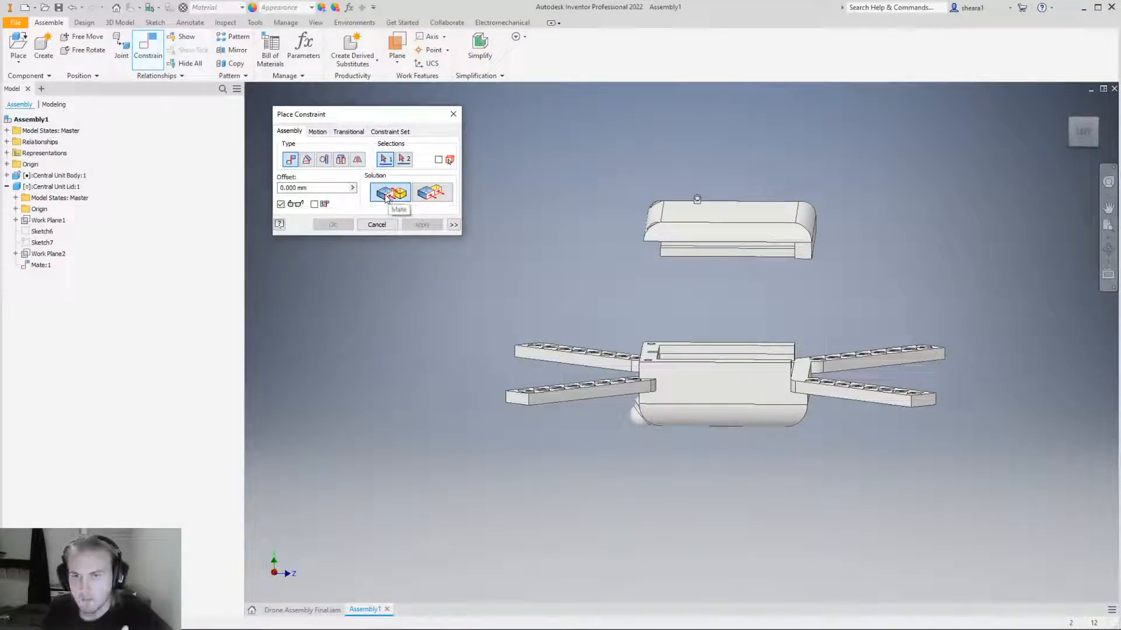
shift+middle_drag(723, 247, 734, 325)
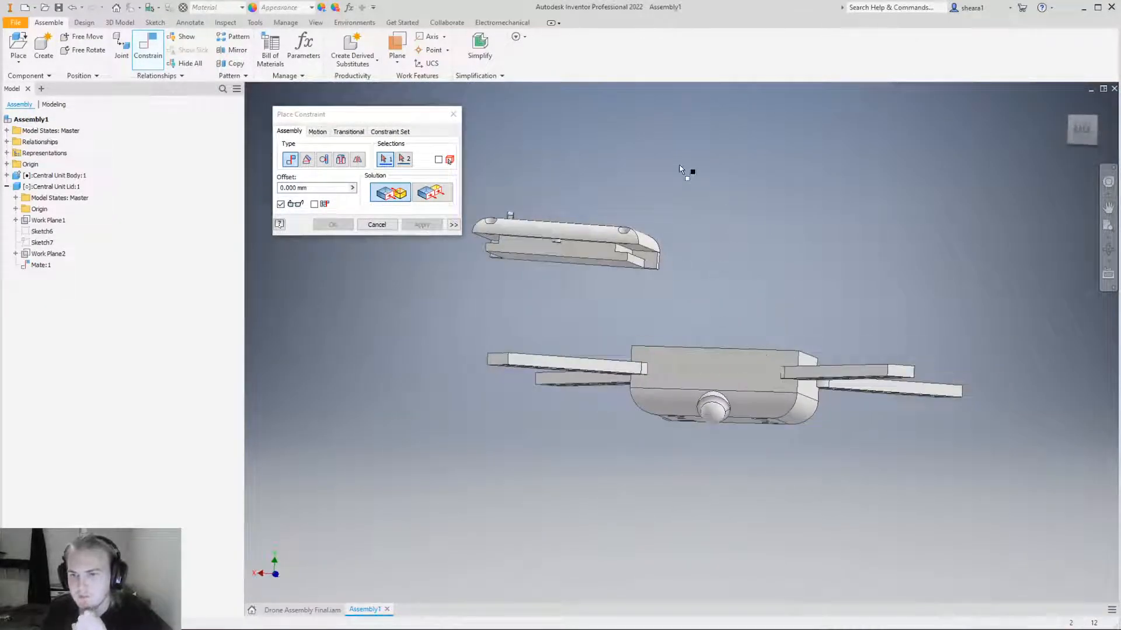
scroll(681, 309, down, 4)
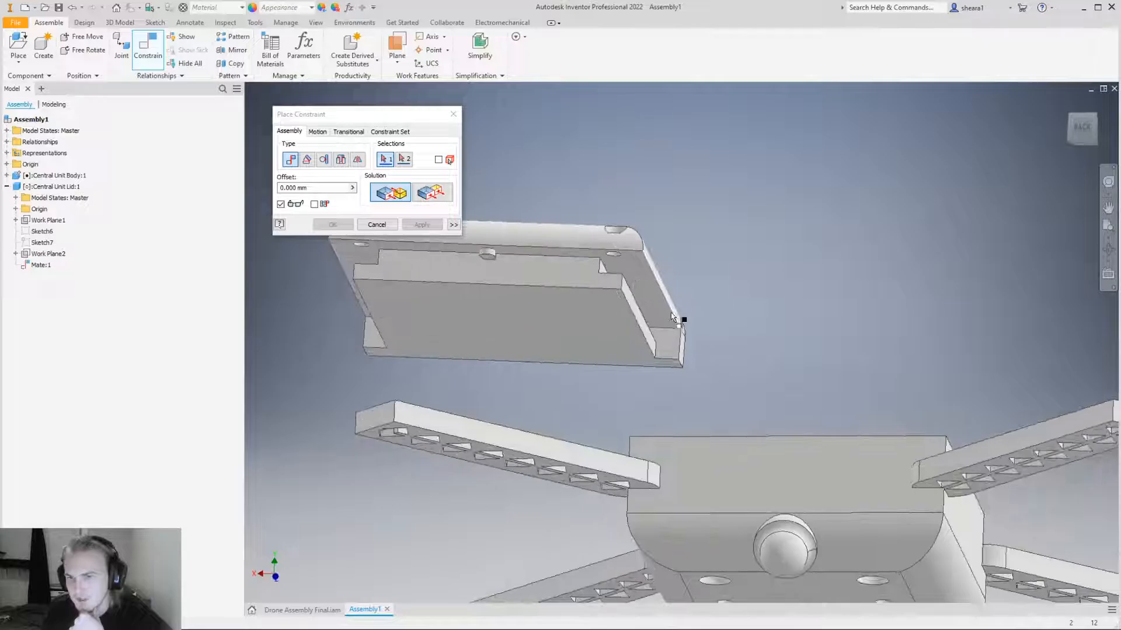
click(642, 270)
scroll(647, 267, down, 2)
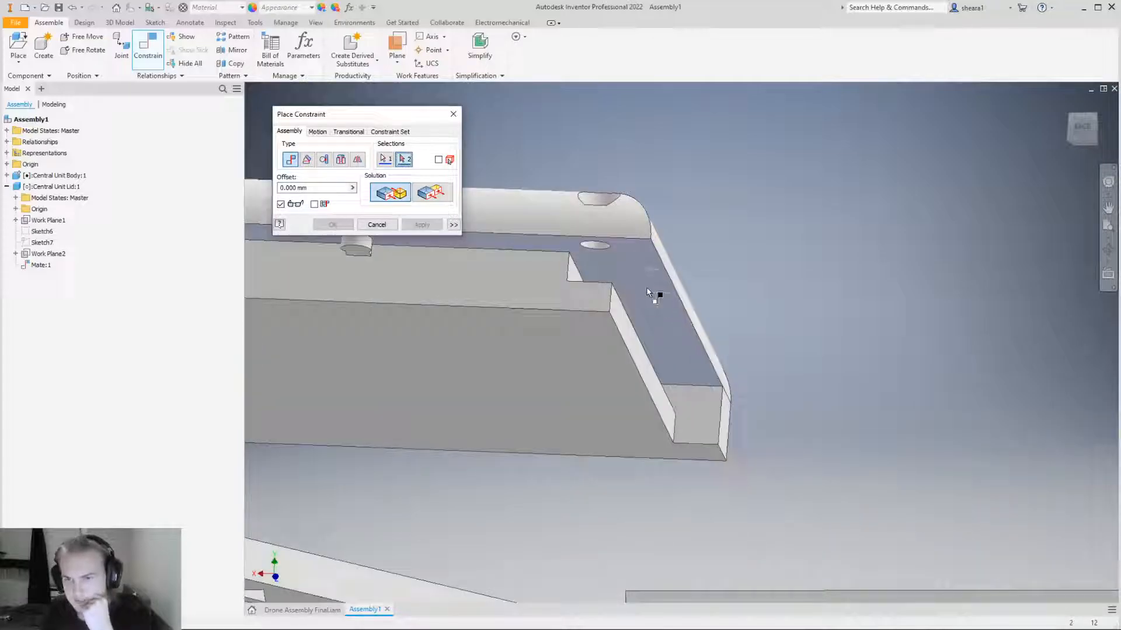
shift+middle_drag(633, 228, 650, 273)
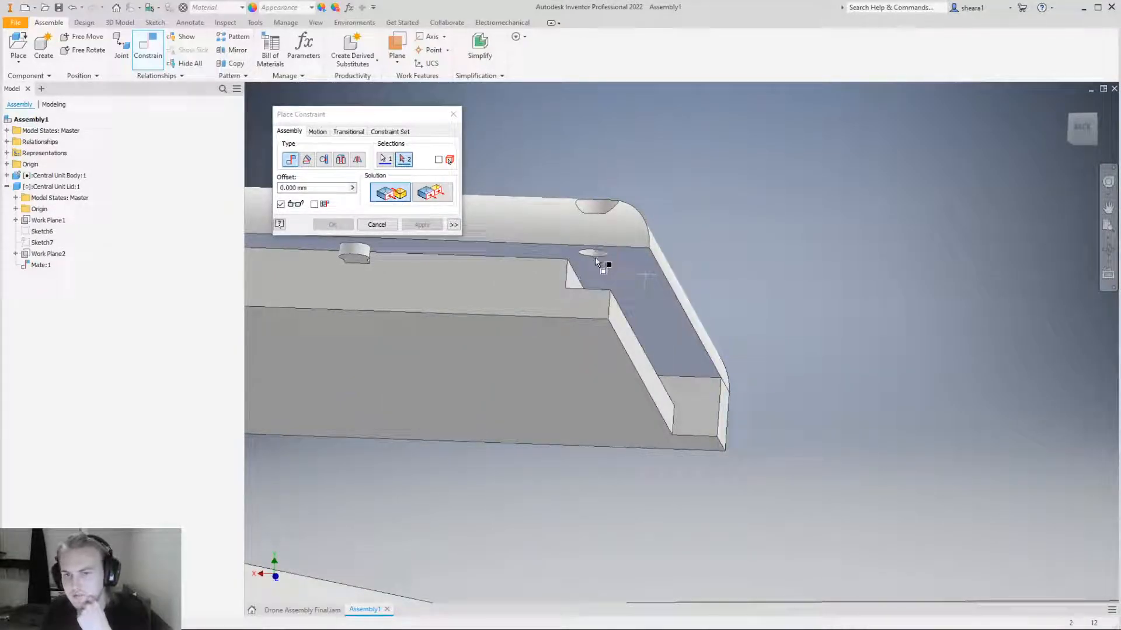
scroll(597, 263, down, 5)
shift+middle_drag(701, 329, 663, 387)
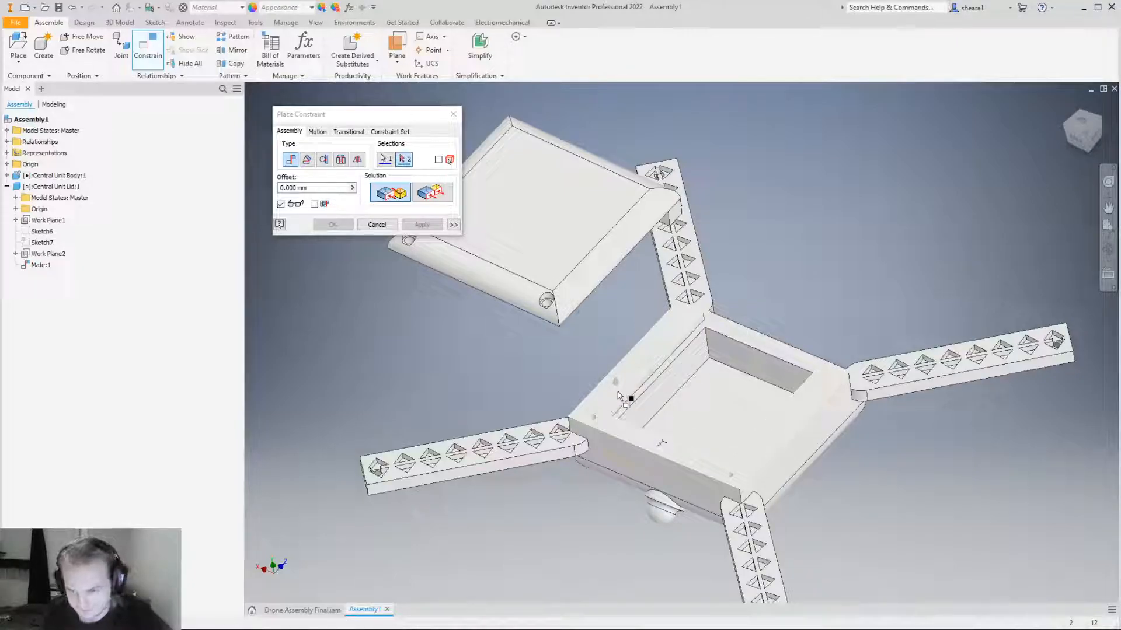
click(605, 419)
shift+middle_drag(593, 471, 621, 430)
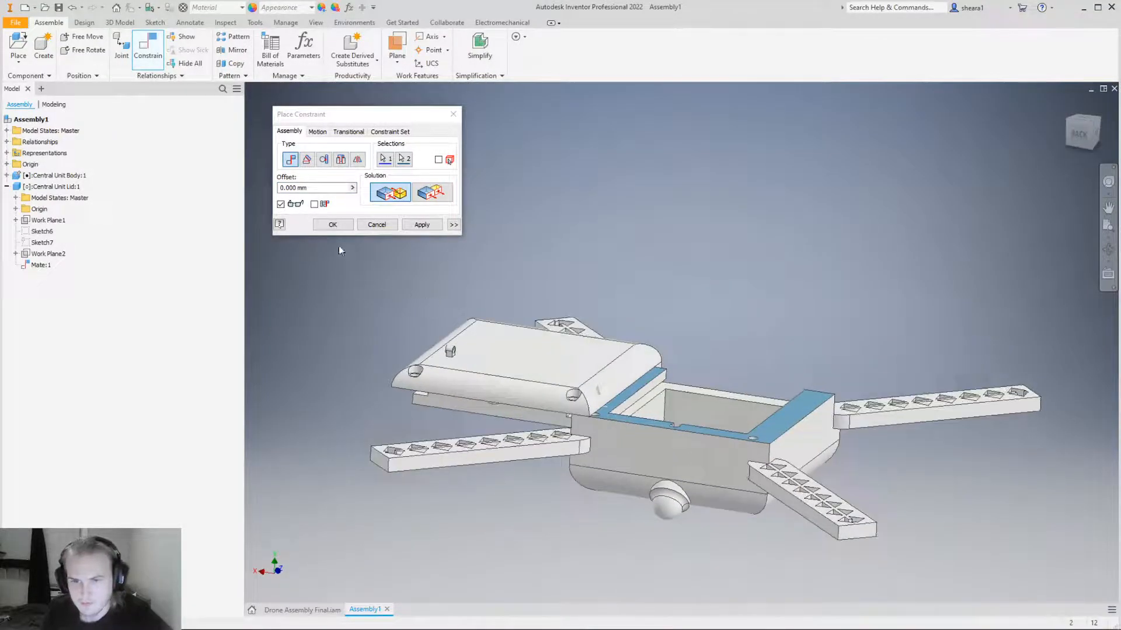
click(333, 225)
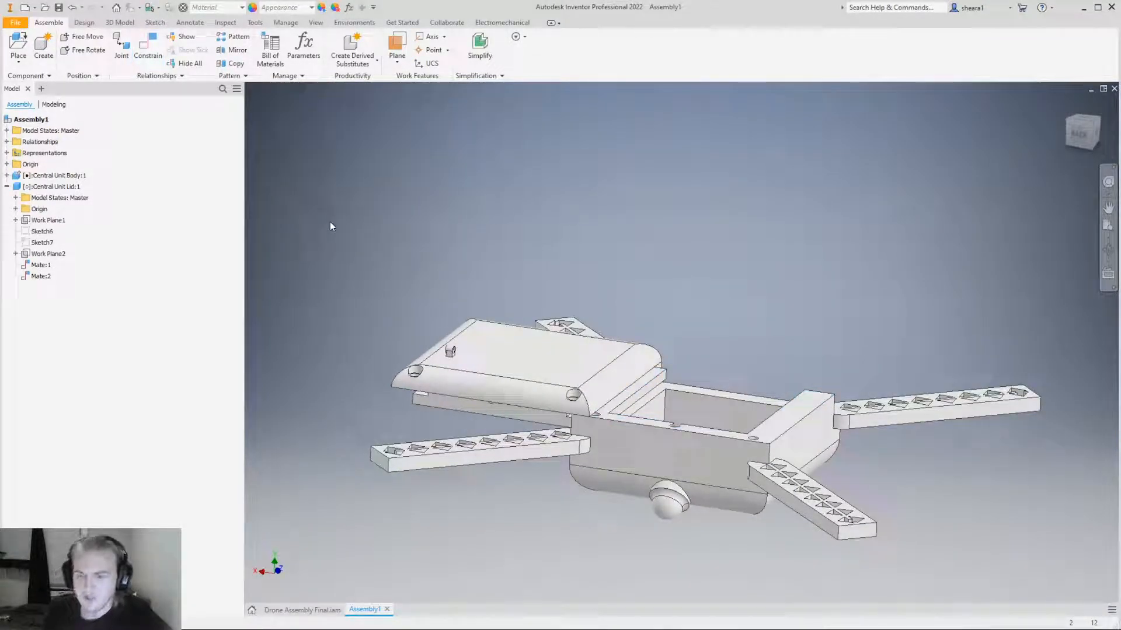
Slide the lid along the plane of the body's top face until it sits clear beside the opening.
click(516, 371)
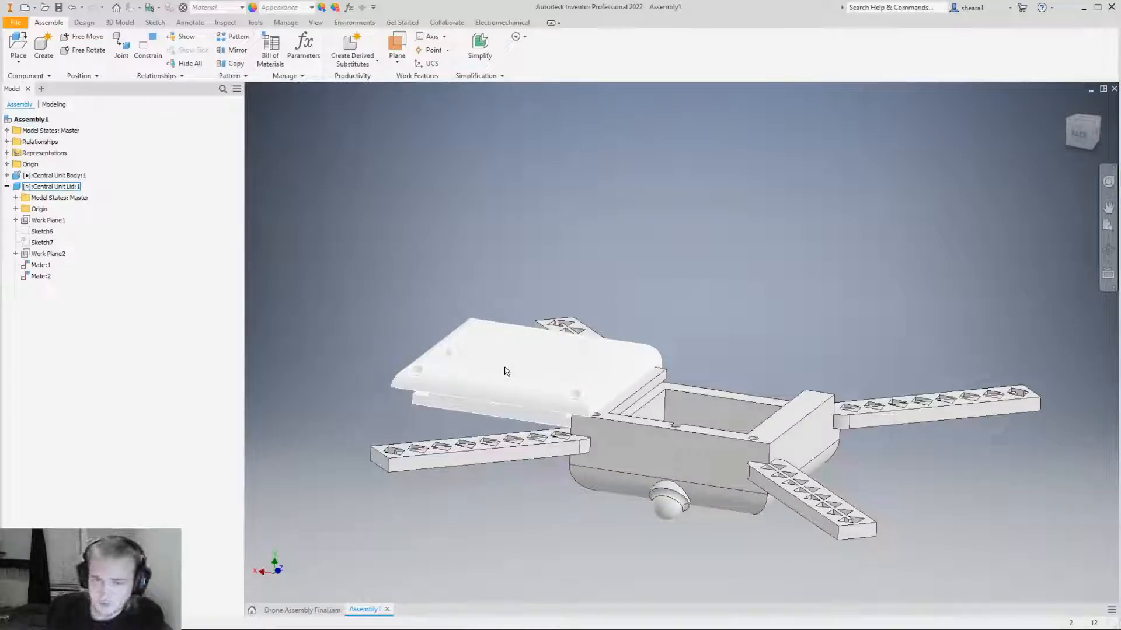
drag(549, 396, 517, 411)
click(669, 527)
shift+middle_drag(629, 526, 601, 522)
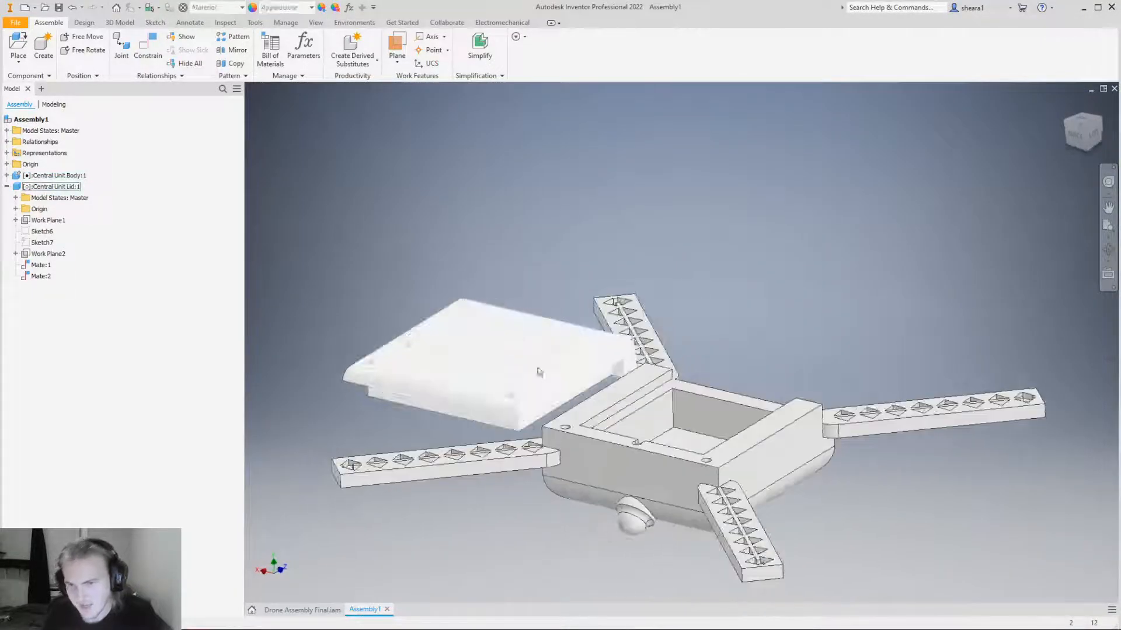
mouse_move(516, 391)
mouse_down()
mouse_move(922, 490)
mouse_move(888, 533)
mouse_move(849, 498)
mouse_move(671, 461)
mouse_move(876, 485)
mouse_move(586, 401)
mouse_move(456, 339)
mouse_move(881, 420)
mouse_move(480, 334)
mouse_move(968, 541)
mouse_move(583, 327)
mouse_move(793, 261)
mouse_move(510, 399)
mouse_up()
shift+middle_drag(510, 399, 327, 158)
Mate the long side face of the lid's lower lip to the inner wall of the groove in the body's far rail, 0 mm offset.
click(148, 46)
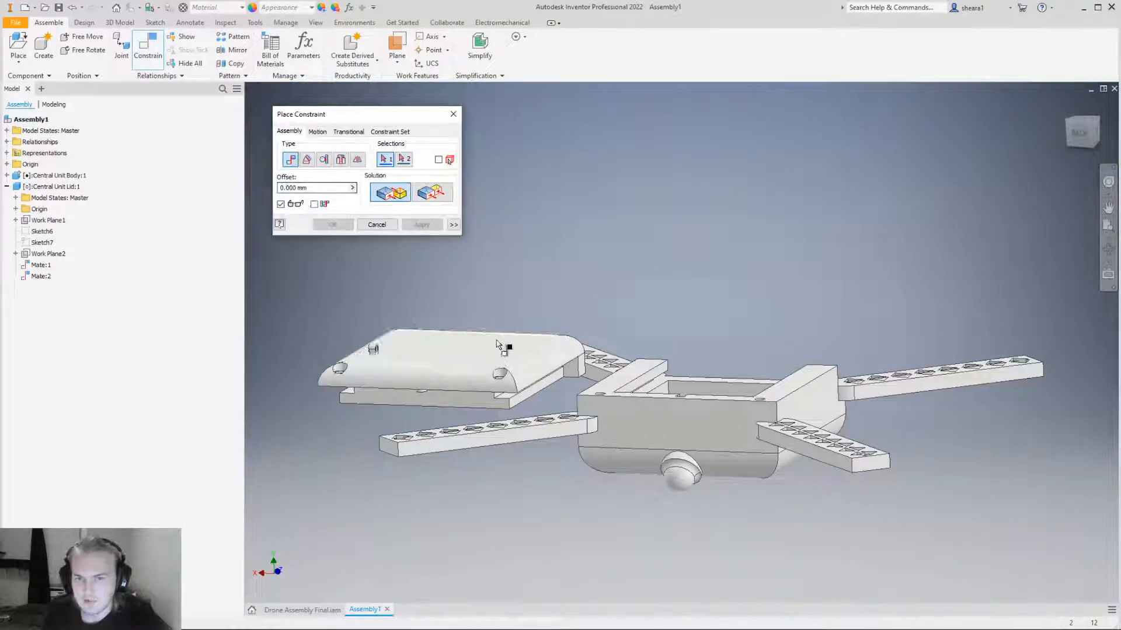
scroll(553, 397, up, 3)
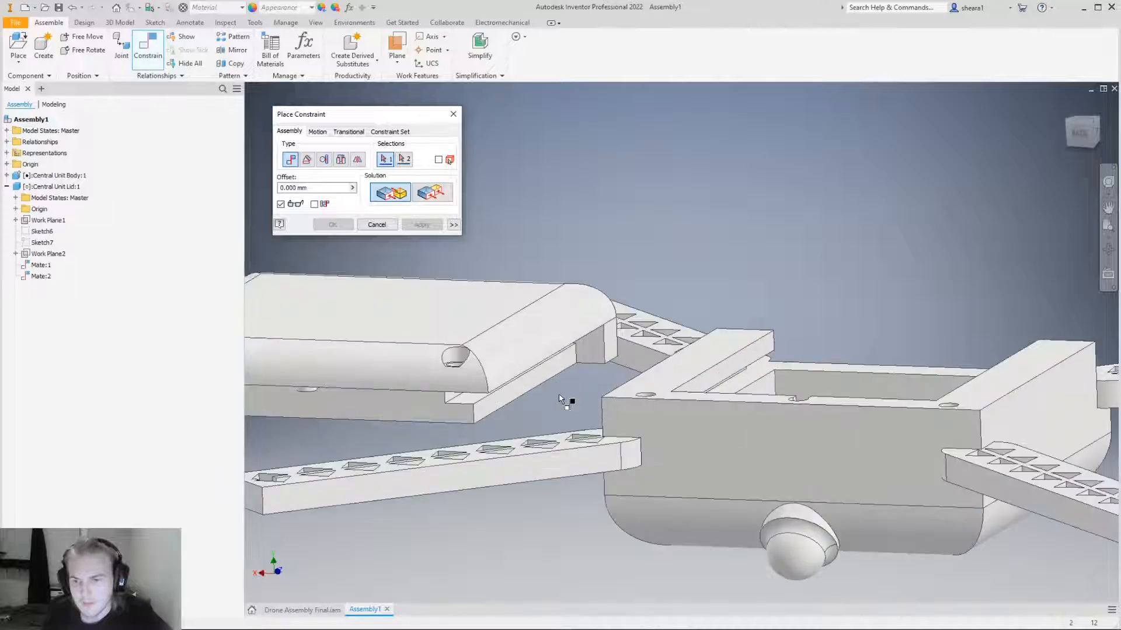
scroll(552, 397, down, 2)
scroll(523, 405, up, 3)
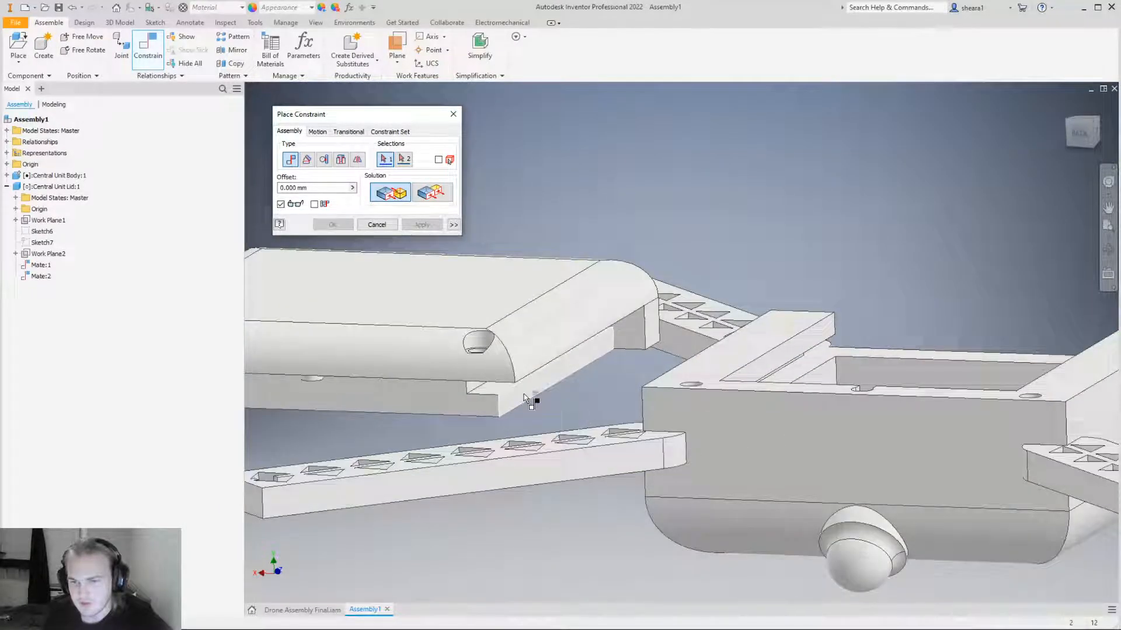
mouse_move(551, 378)
shift+middle_down()
mouse_move(672, 402)
mouse_move(544, 374)
shift+middle_up()
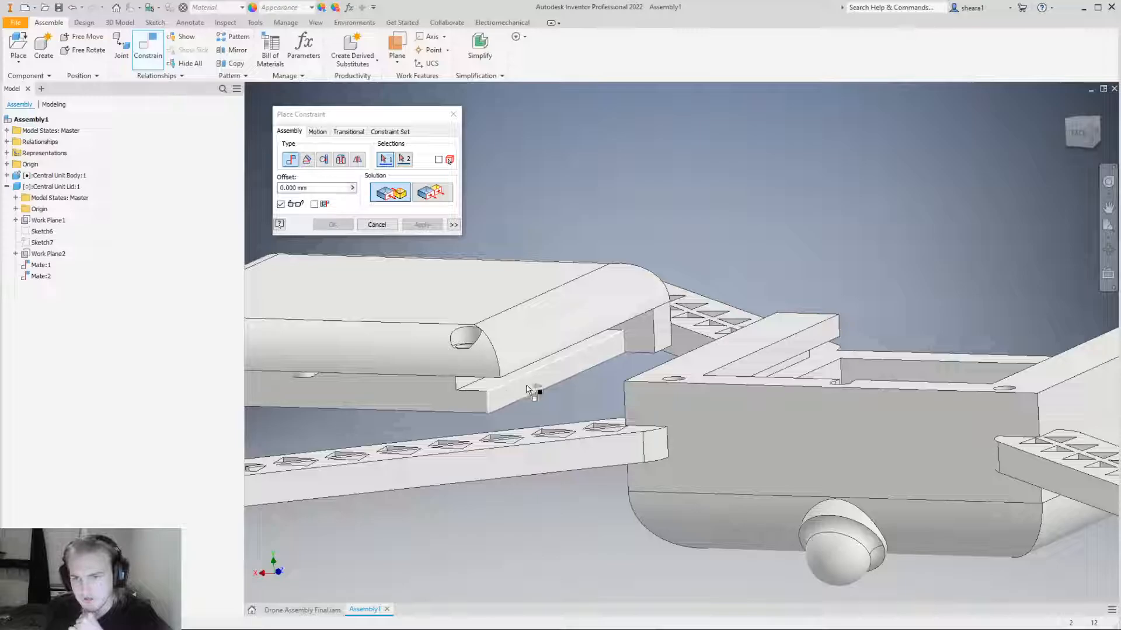
click(560, 376)
scroll(586, 517, down, 3)
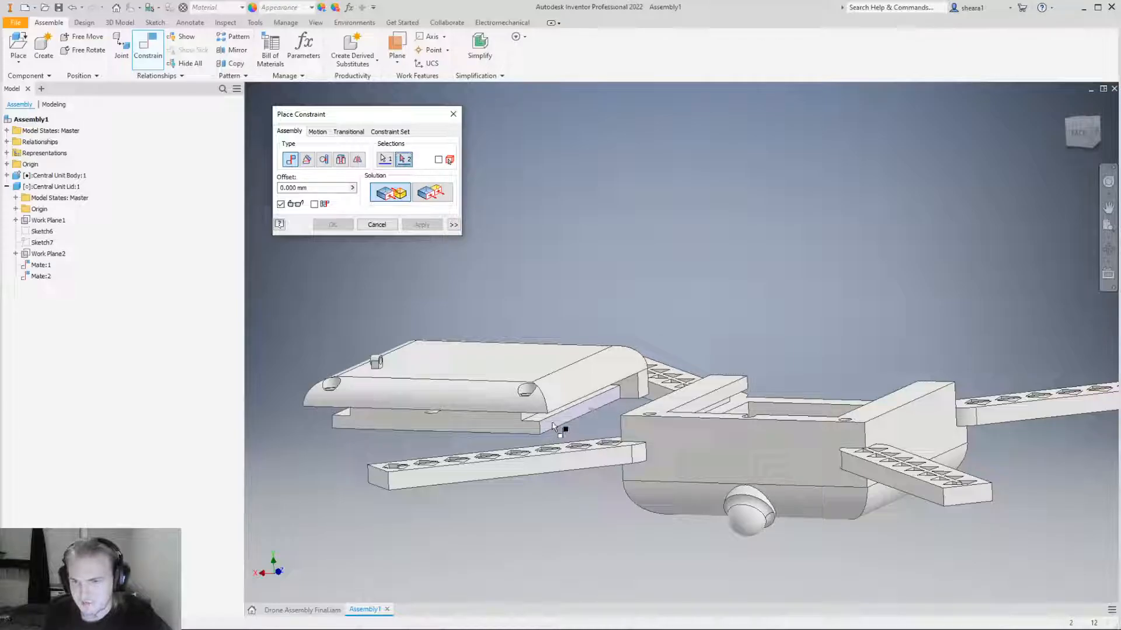
shift+middle_drag(783, 466, 876, 463)
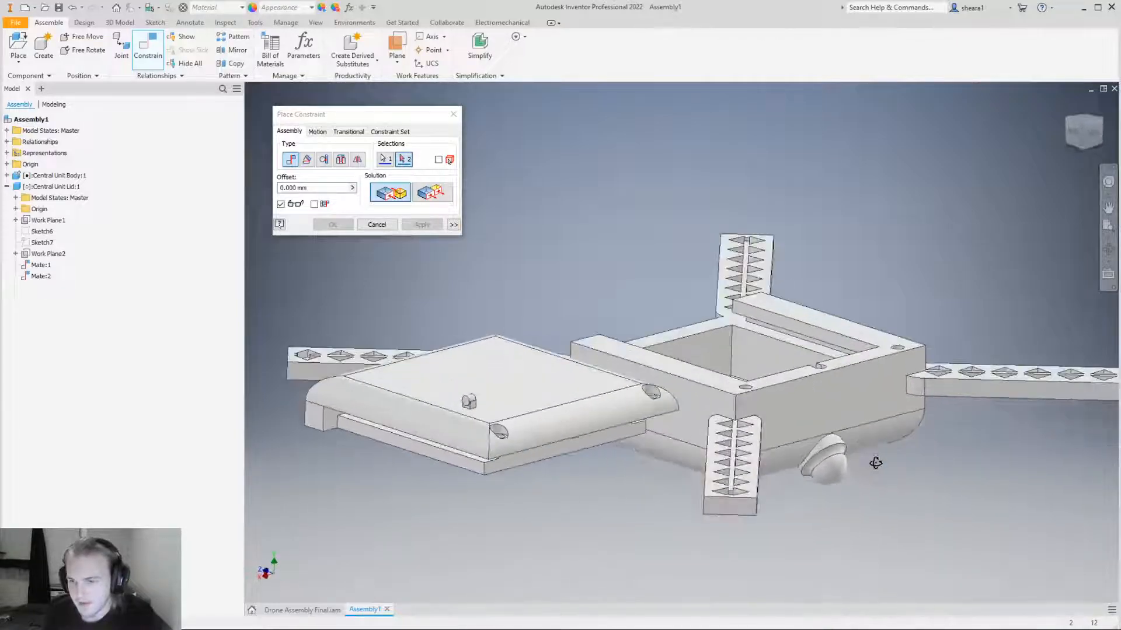
shift+middle_drag(751, 325, 760, 324)
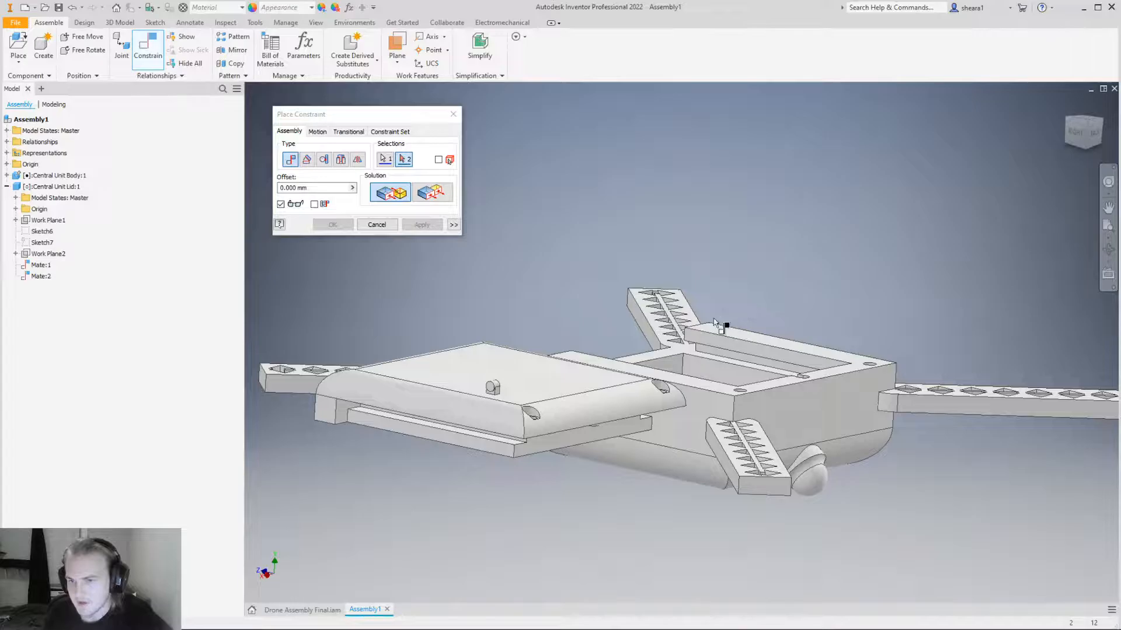
scroll(716, 327, up, 3)
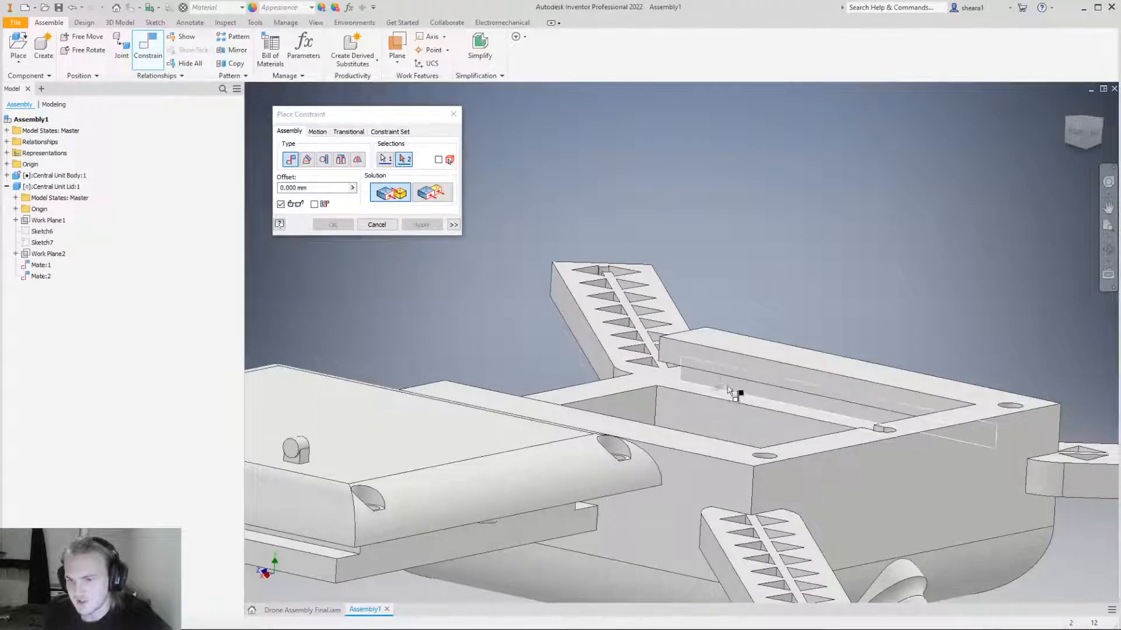
scroll(734, 396, down, 3)
shift+middle_drag(745, 415, 969, 453)
scroll(680, 488, down, 4)
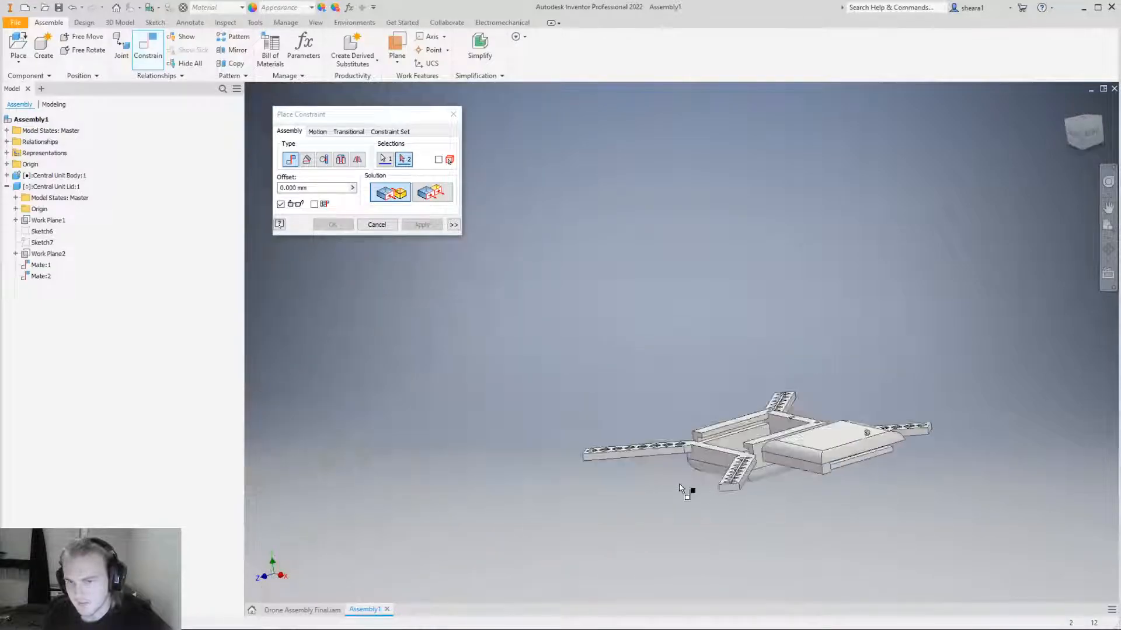
scroll(712, 445, up, 5)
scroll(714, 438, up, 3)
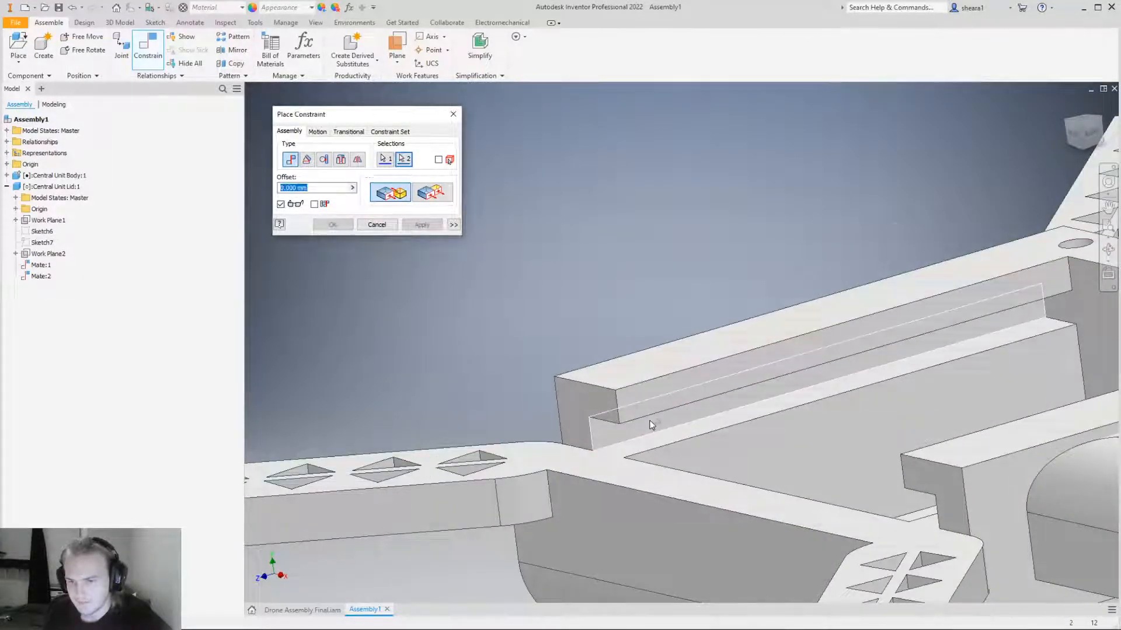
scroll(652, 425, down, 3)
click(568, 389)
scroll(568, 388, down, 4)
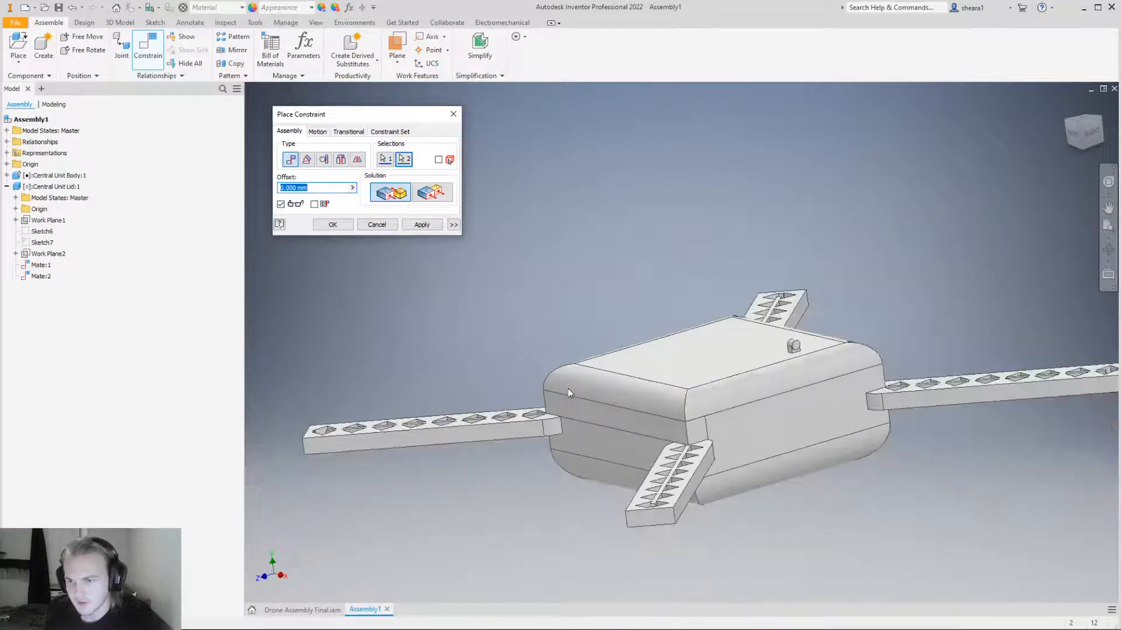
click(341, 227)
Select the constrained lid and examine how it closes the body from several sides and an isometric corner view.
shift+middle_drag(841, 513, 806, 516)
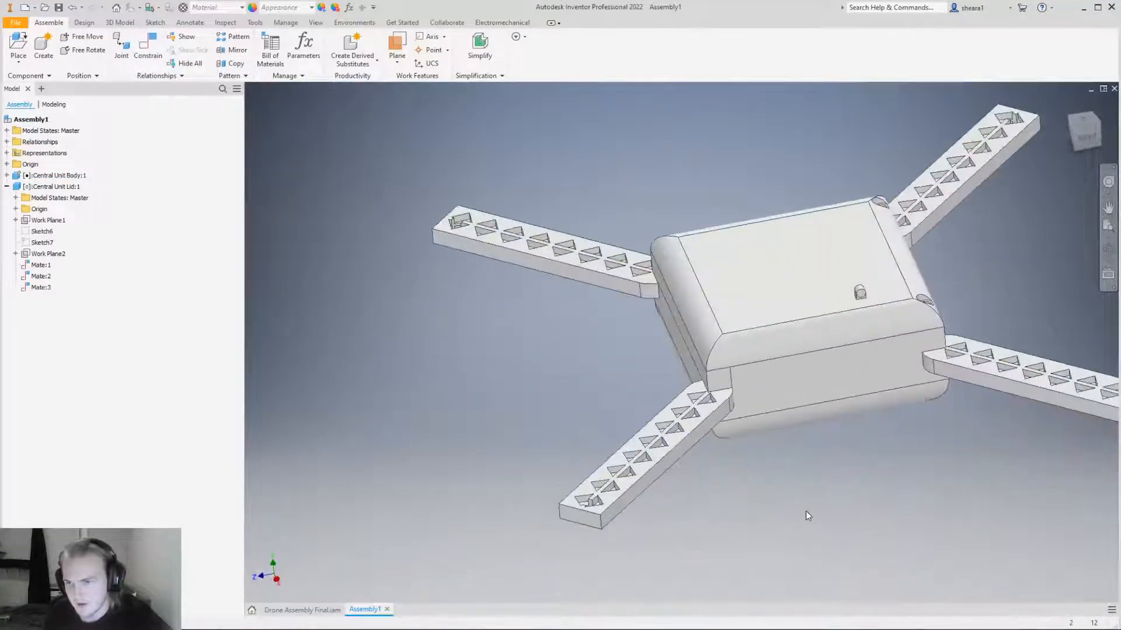
click(802, 350)
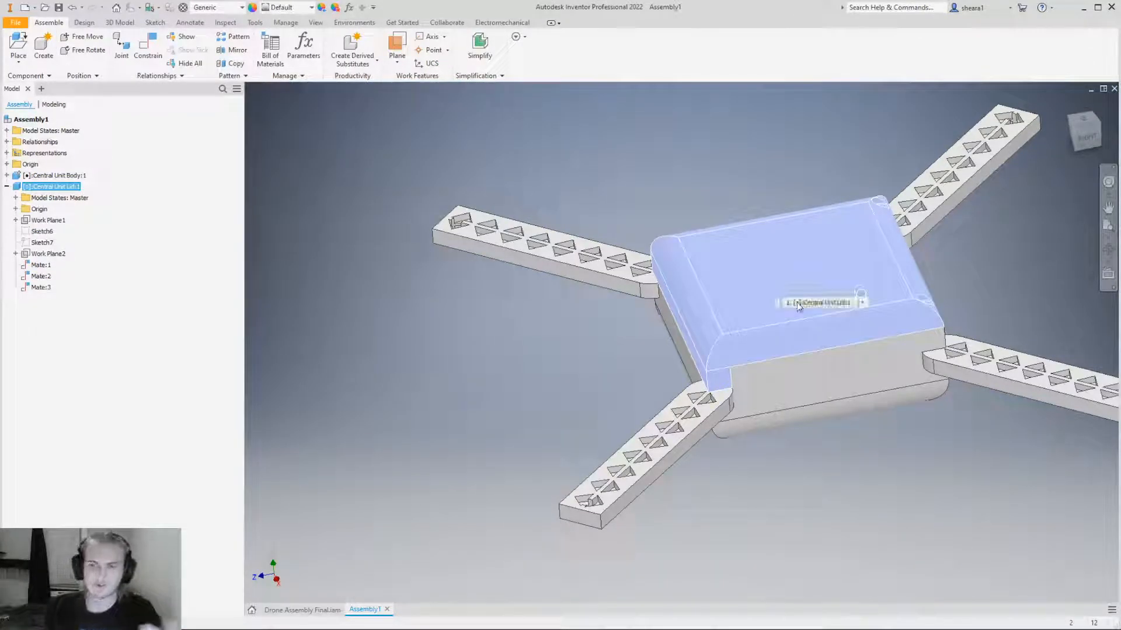
click(625, 352)
scroll(625, 353, down, 3)
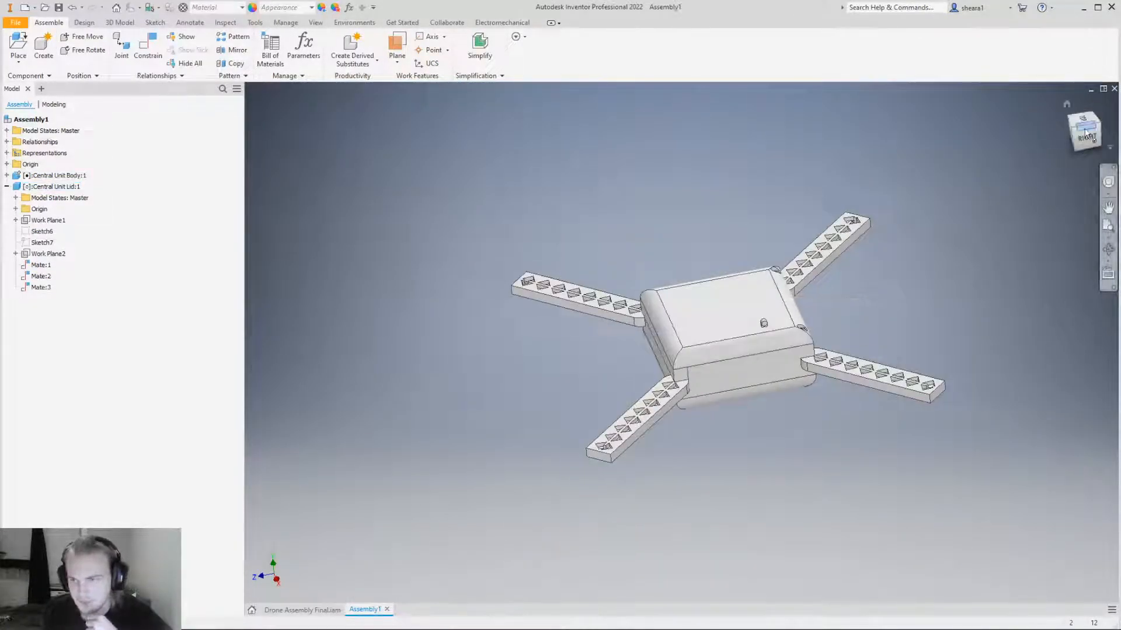
drag(1075, 133, 442, 380)
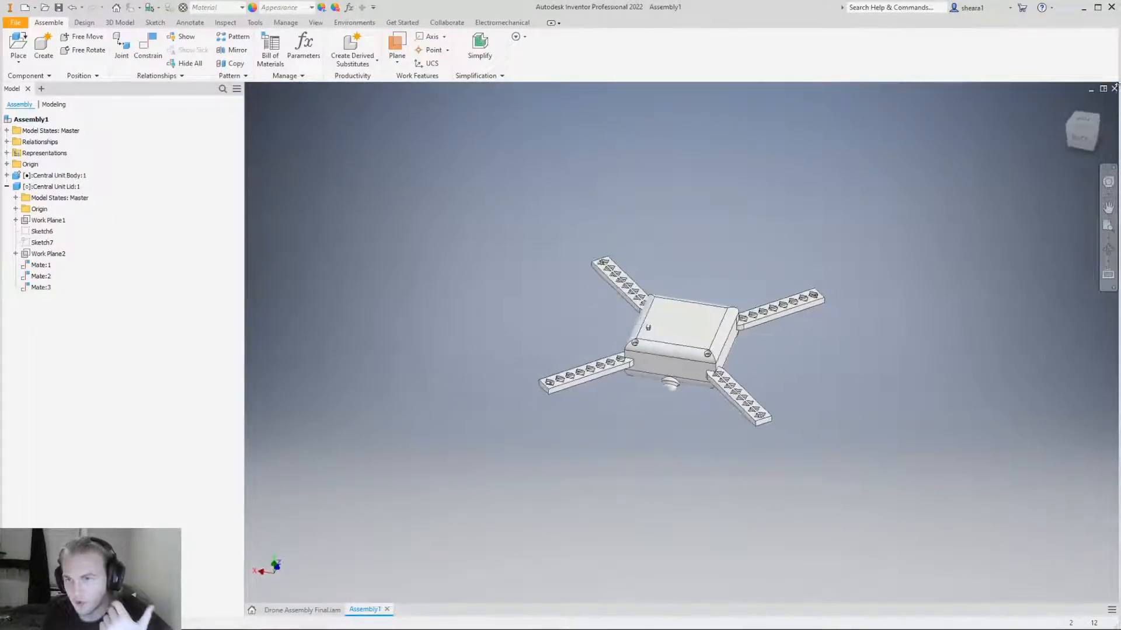
click(1090, 134)
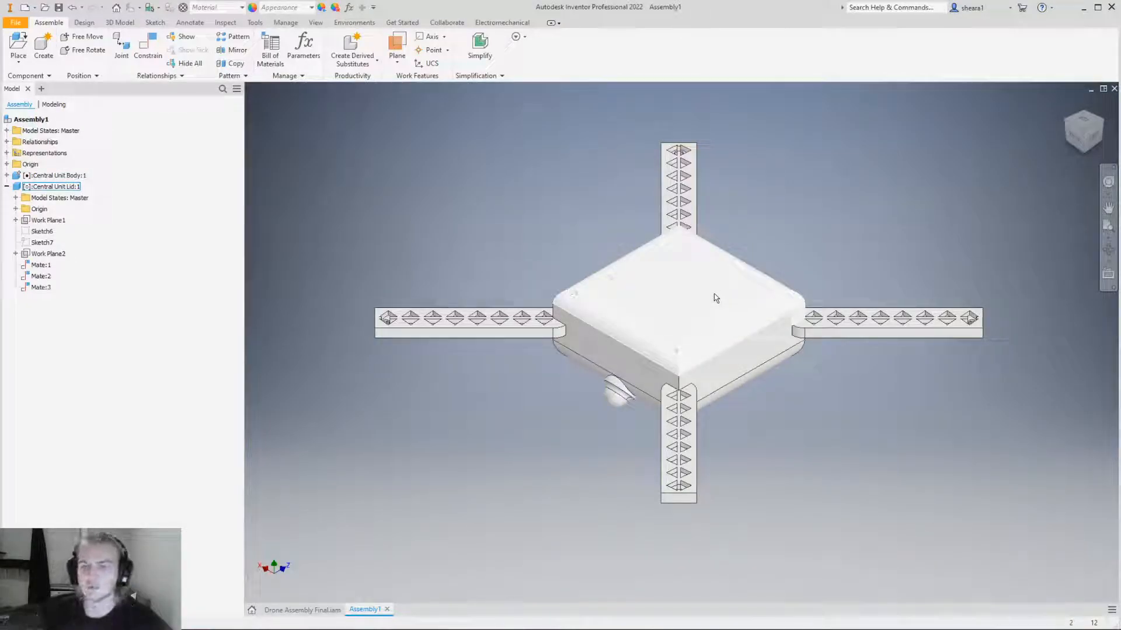
mouse_move(734, 315)
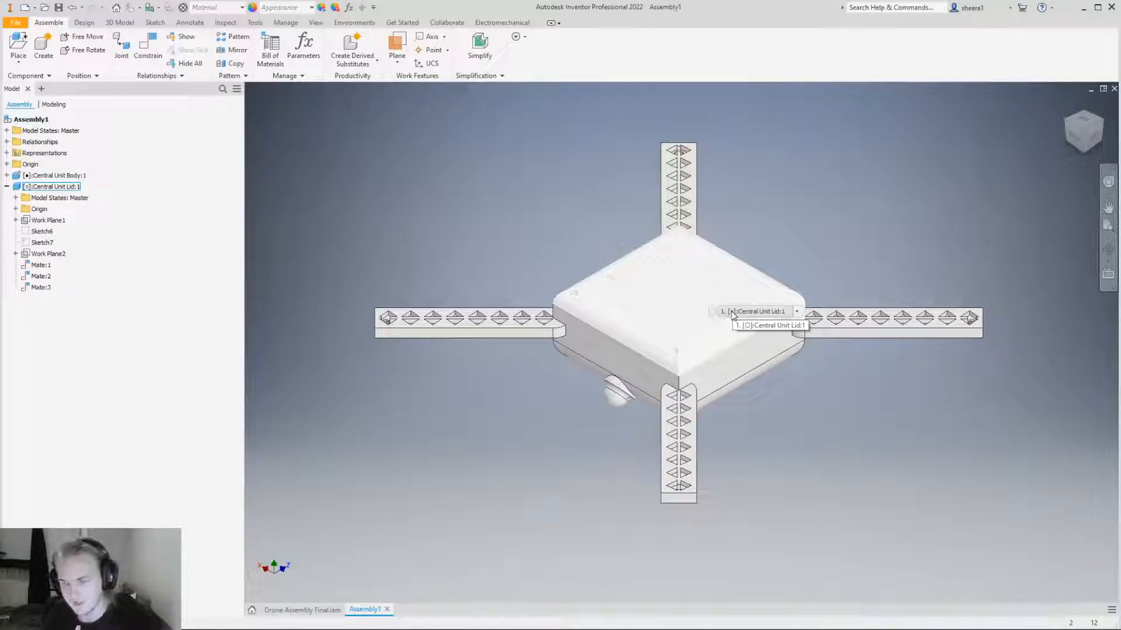
key(alt+Tab)
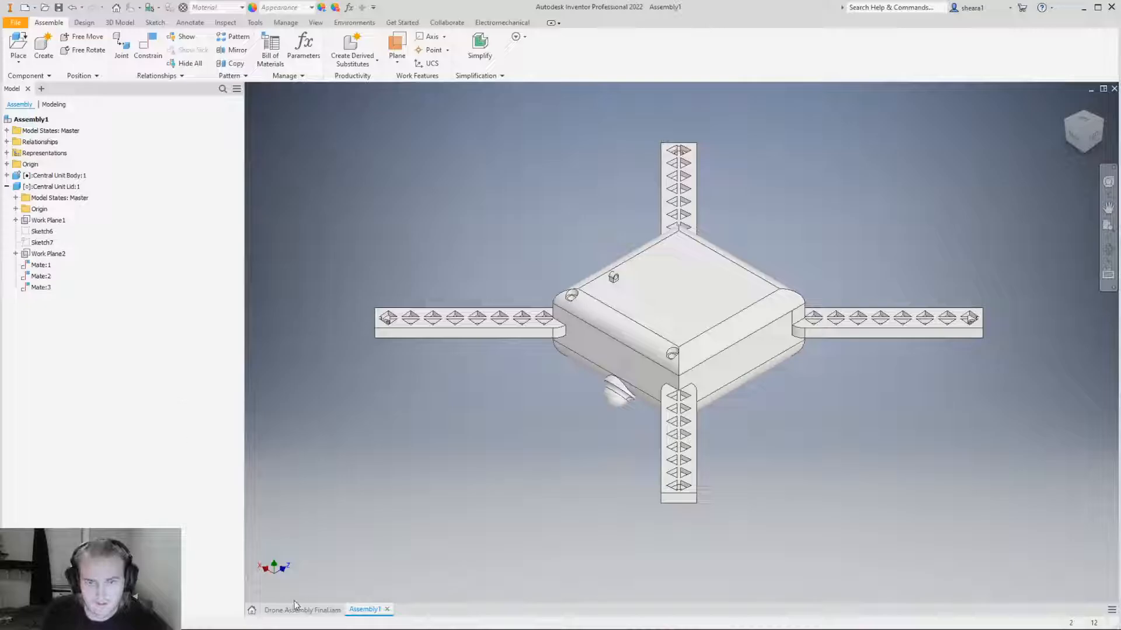
Switch to the Drone Assembly Final document and turn off the visibility of Work Plane1.
click(319, 610)
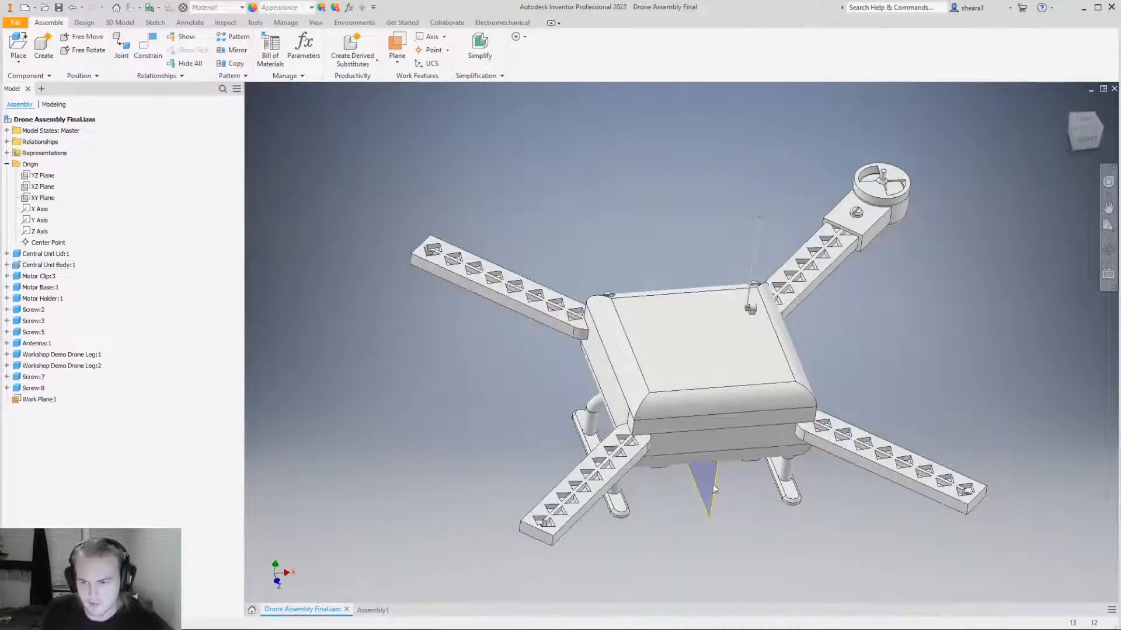
shift+middle_drag(747, 507, 654, 446)
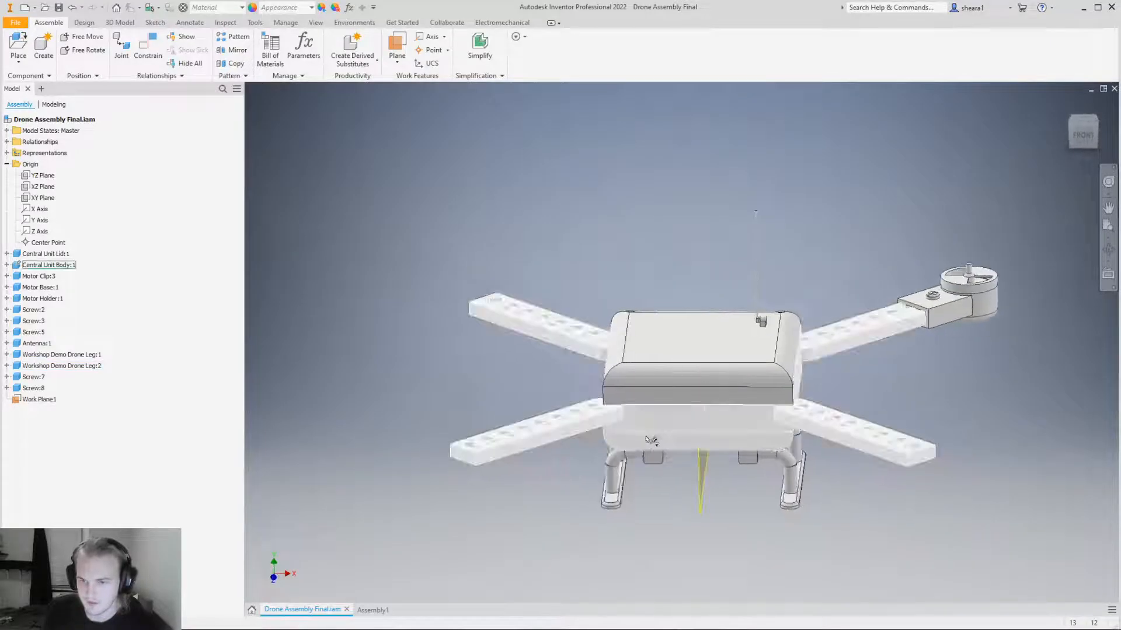
scroll(682, 465, up, 3)
shift+middle_drag(727, 424, 725, 407)
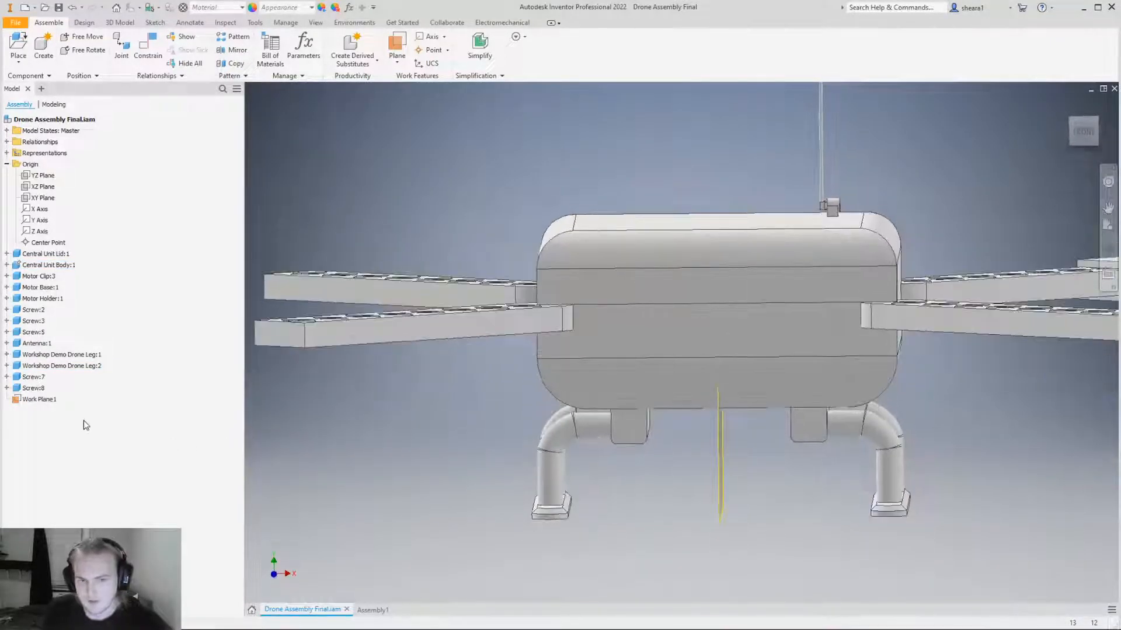
right_click(38, 400)
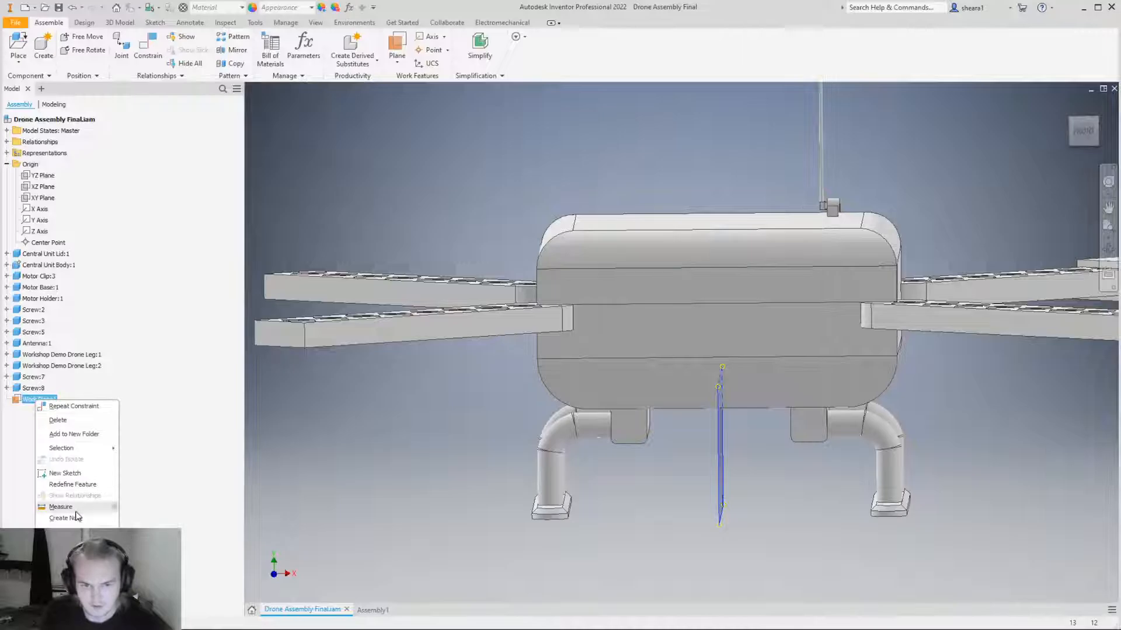
click(63, 533)
Delete Workshop Demo Drone Leg:2 from the underside of the drone, leaving the other leg in place.
scroll(594, 417, down, 3)
shift+middle_drag(660, 458, 659, 404)
scroll(722, 444, up, 3)
shift+middle_drag(694, 354, 746, 335)
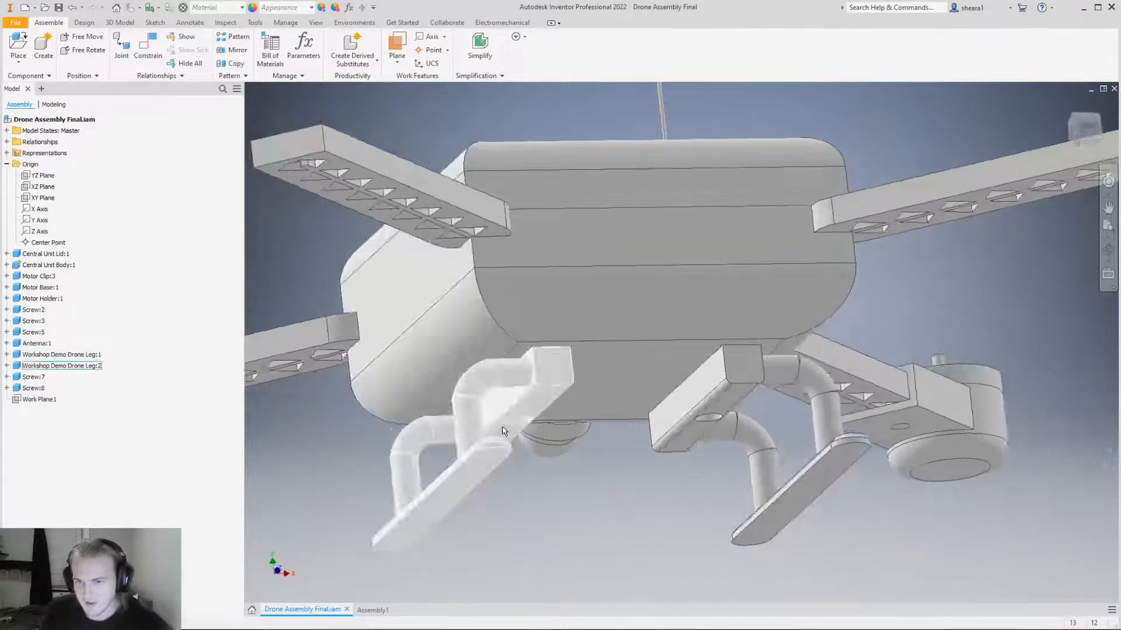
click(505, 432)
click(698, 409)
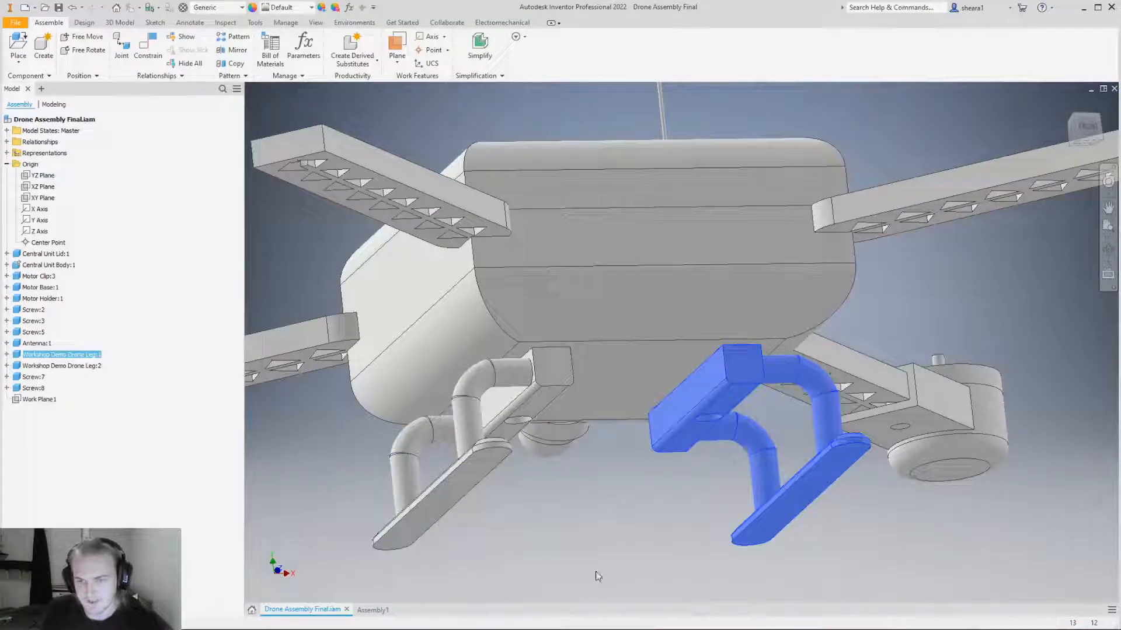
ctrl+click(440, 483)
click(572, 517)
click(470, 432)
key(Delete)
Delete Screw:7 left on the underside of the drone where the removed leg was attached.
click(526, 407)
click(507, 516)
click(516, 408)
shift+middle_drag(516, 441, 518, 381)
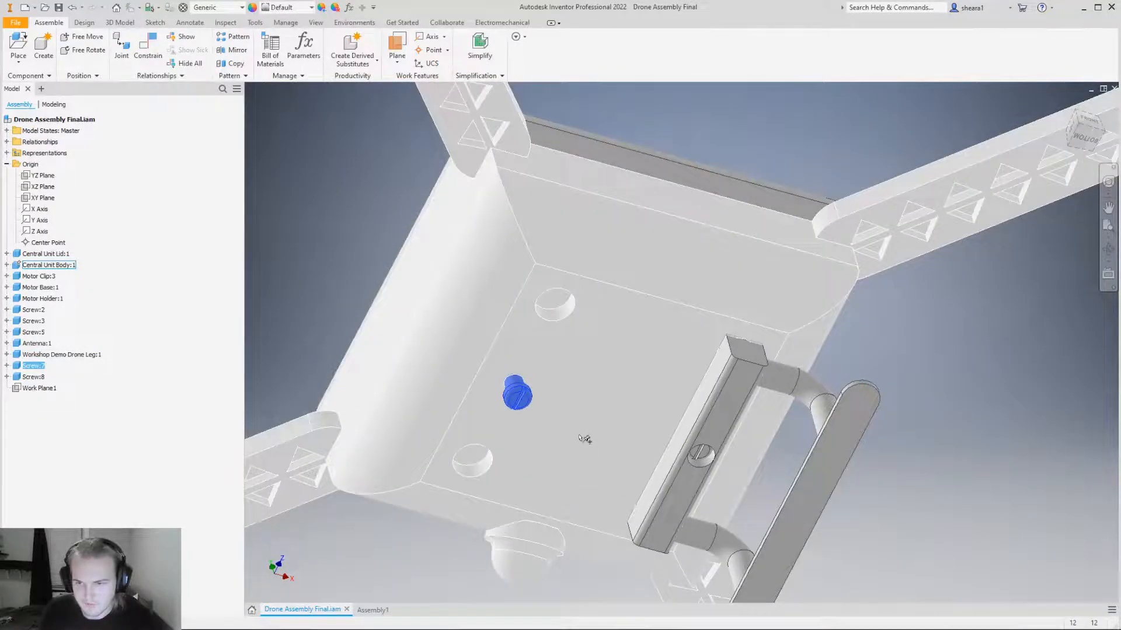
shift+middle_drag(583, 445, 513, 443)
shift+middle_drag(595, 374, 467, 458)
key(Delete)
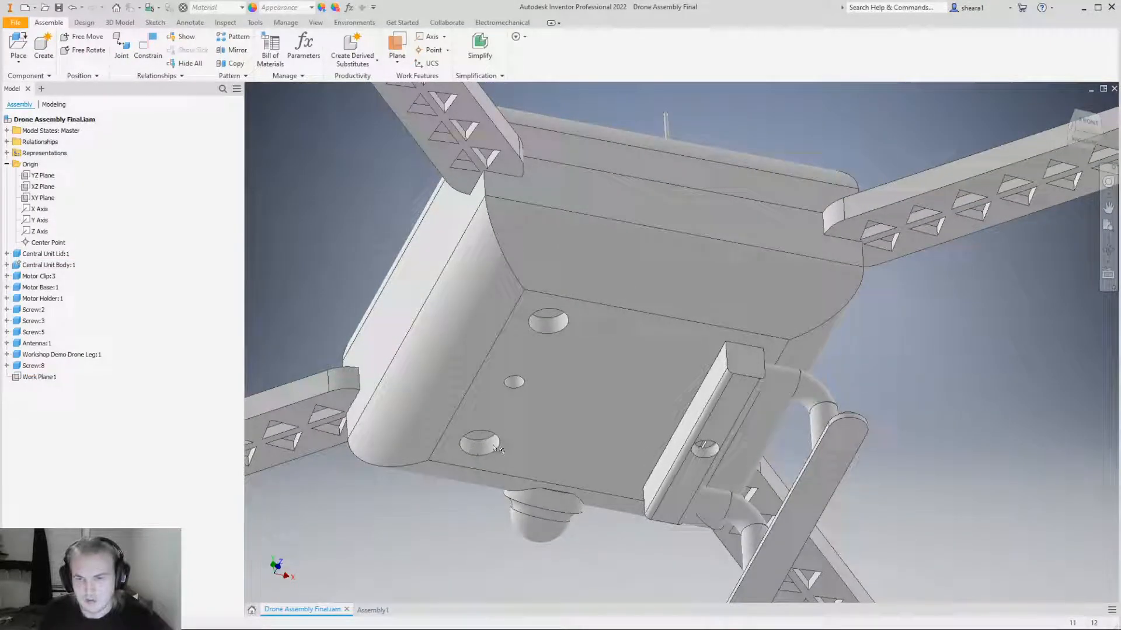
shift+middle_drag(562, 420, 527, 454)
Delete Mate:52, Mate:53 and Mate:54 of Workshop Demo Drone Leg:1 and move the freed leg down off the body.
click(736, 426)
shift+middle_drag(591, 414, 599, 349)
shift+middle_drag(729, 360, 748, 380)
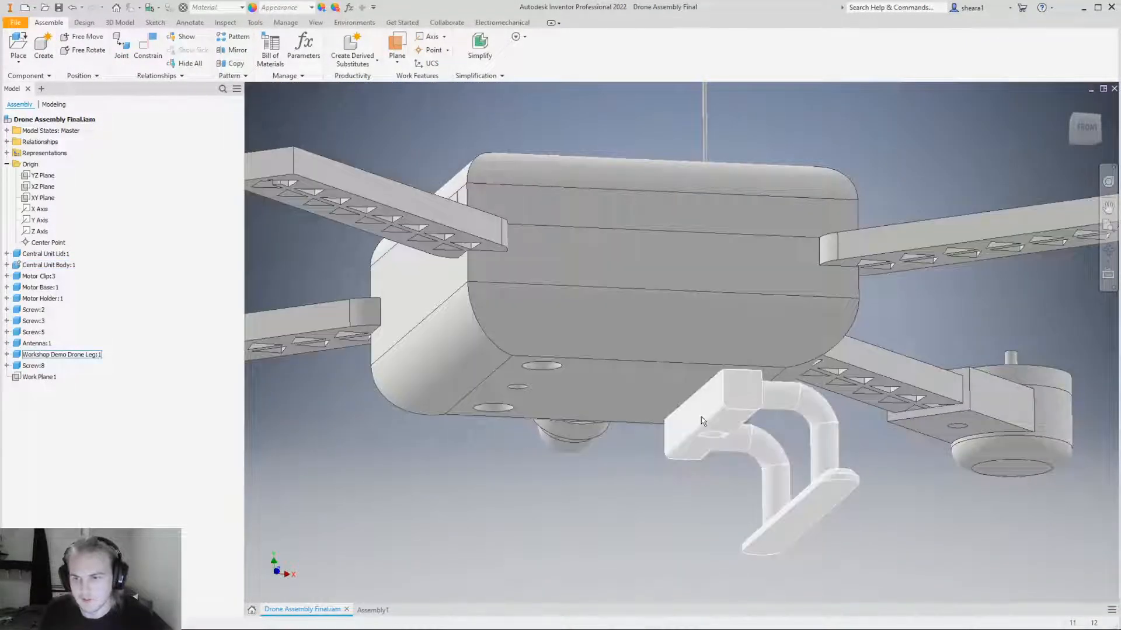
click(6, 355)
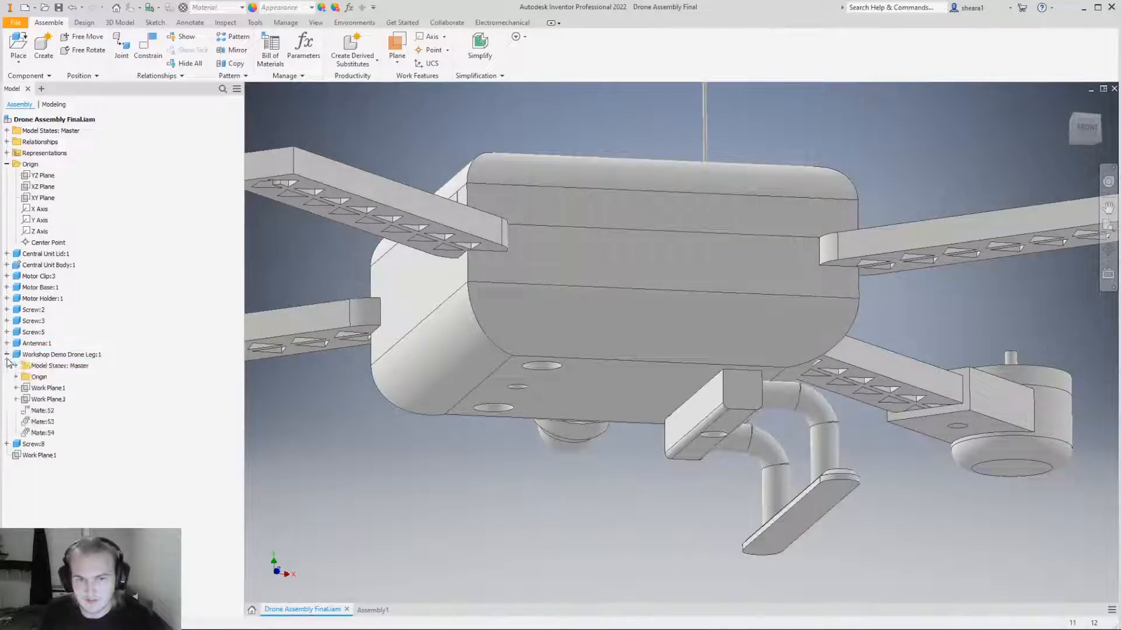
click(41, 411)
ctrl+click(41, 434)
ctrl+click(35, 422)
right_click(34, 420)
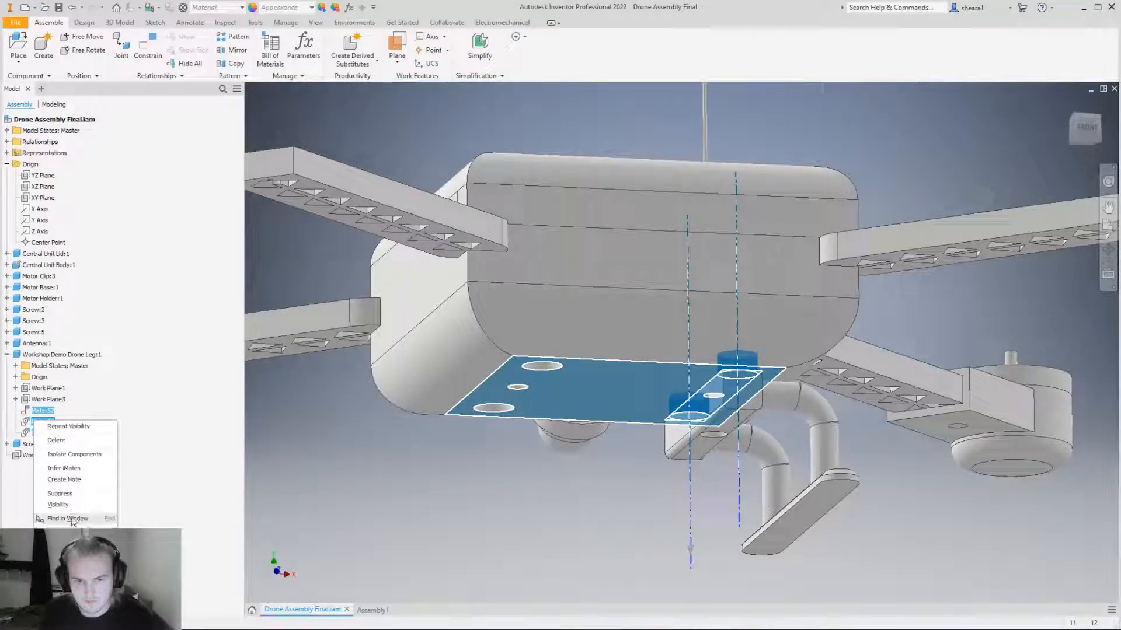
click(84, 441)
drag(752, 414, 738, 491)
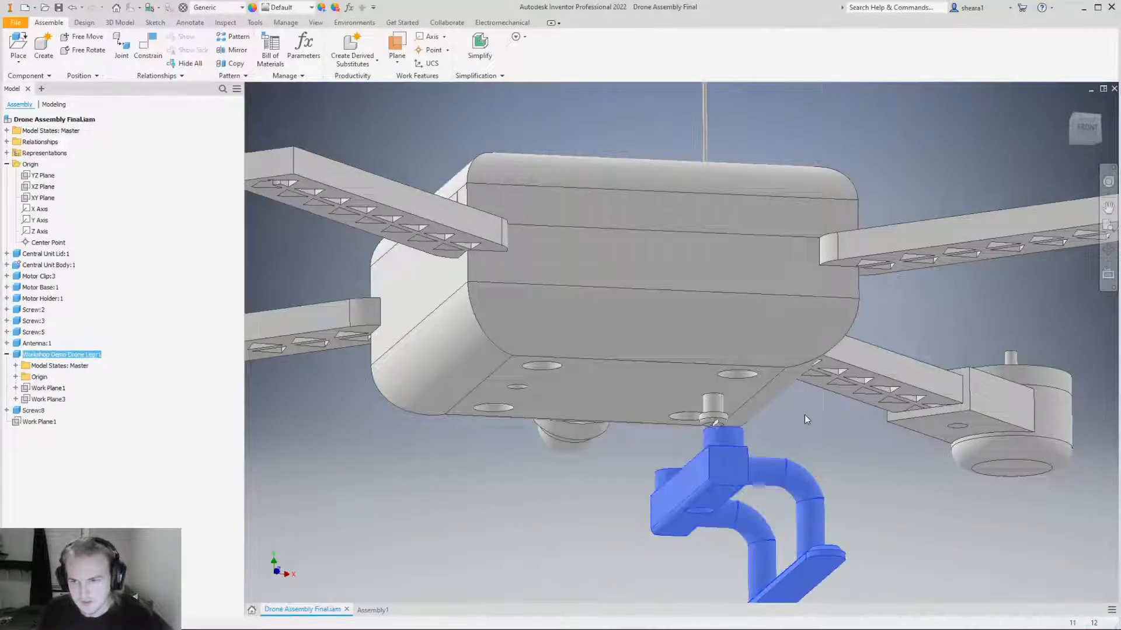
click(804, 414)
Examine the detached leg's two round pegs and the matching holes in the body's underside from several angles.
shift+middle_drag(835, 367, 789, 385)
scroll(741, 476, down, 3)
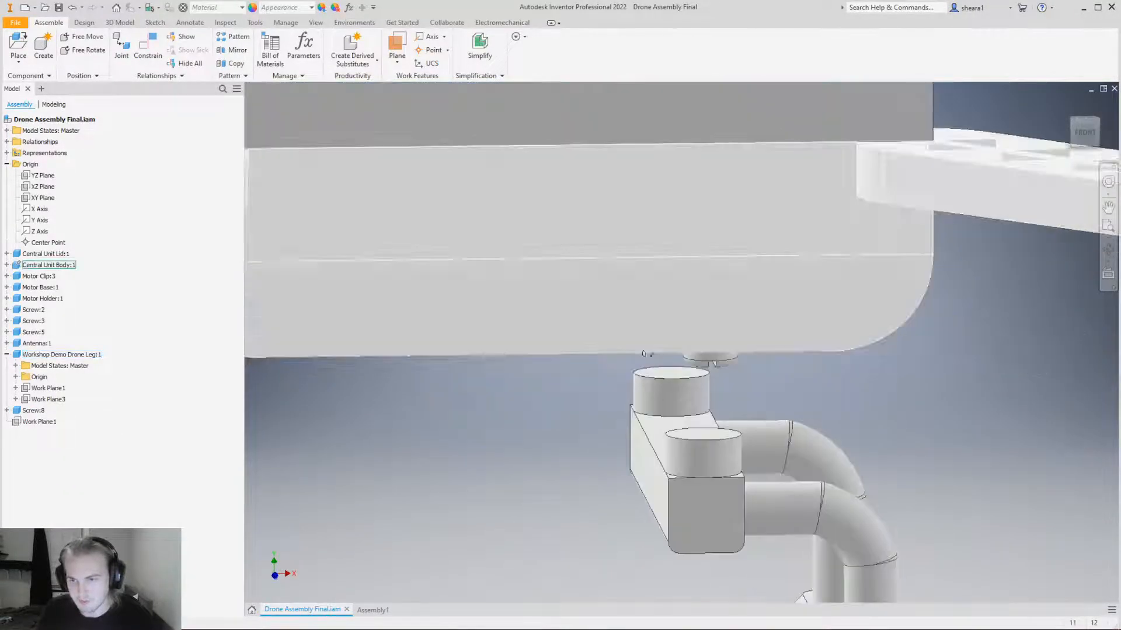
scroll(631, 334, up, 3)
shift+middle_drag(630, 467, 706, 414)
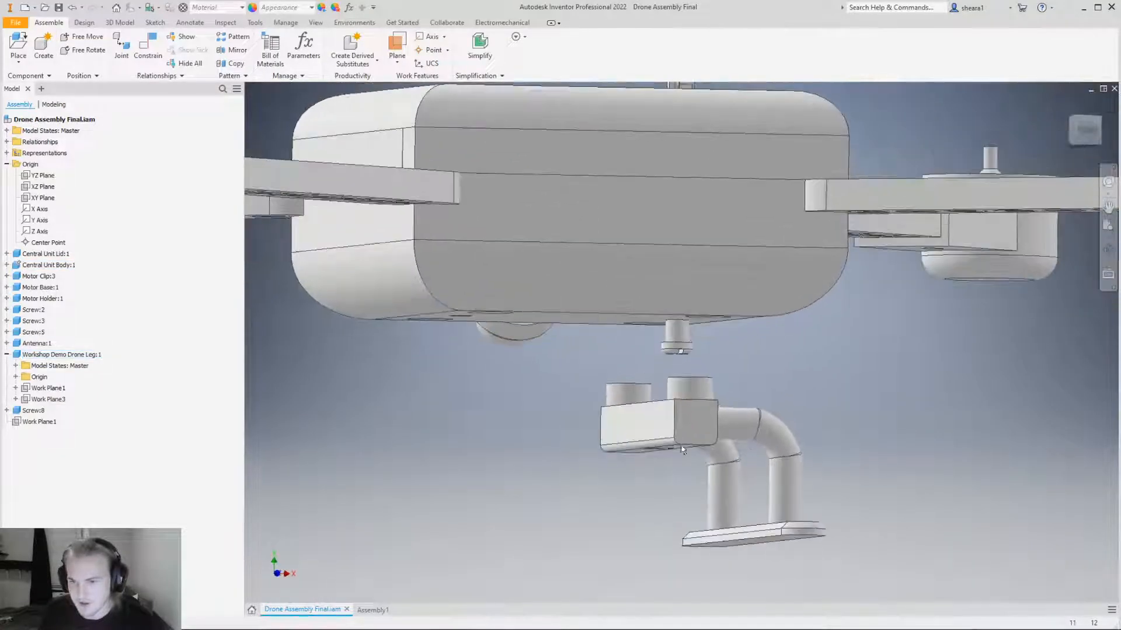
scroll(749, 477, down, 3)
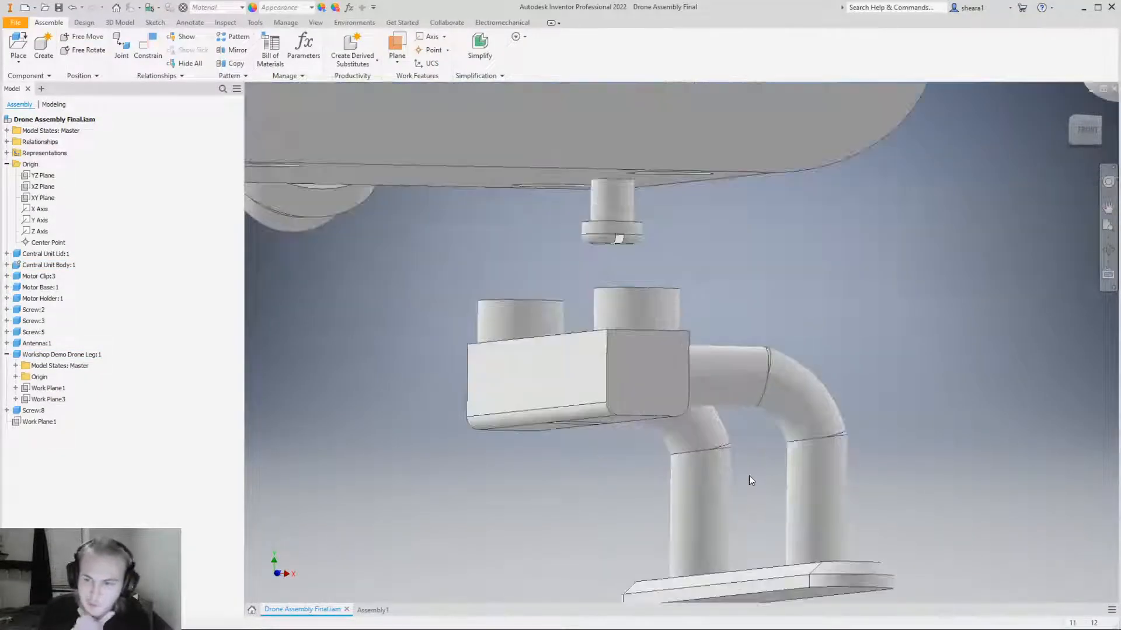
scroll(701, 441, up, 3)
shift+middle_drag(700, 441, 614, 479)
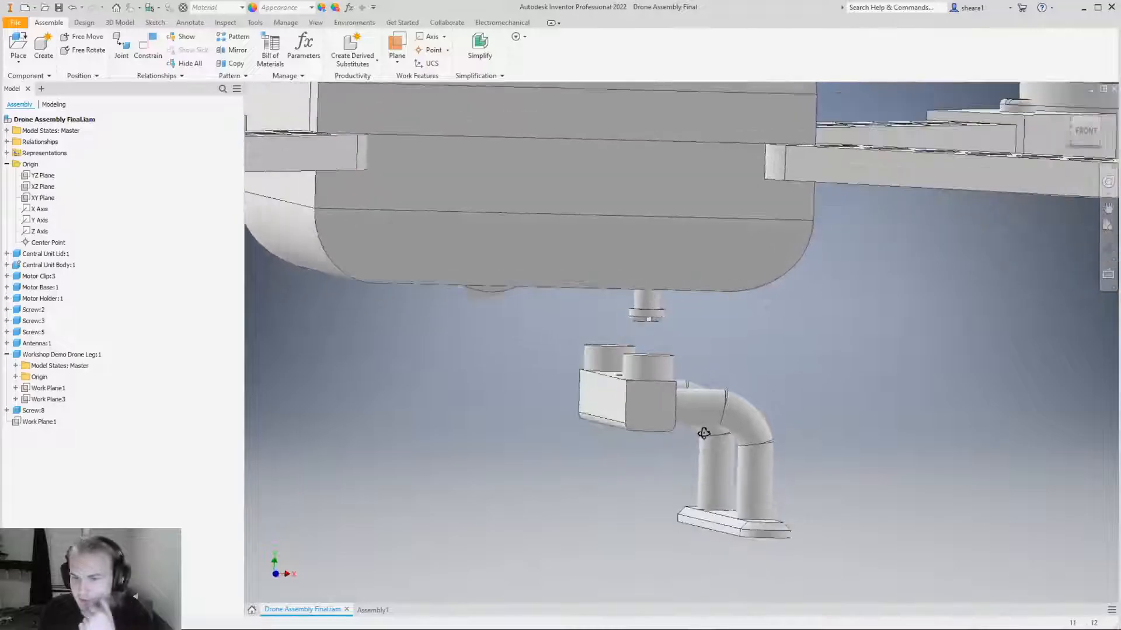
shift+middle_drag(573, 520, 604, 392)
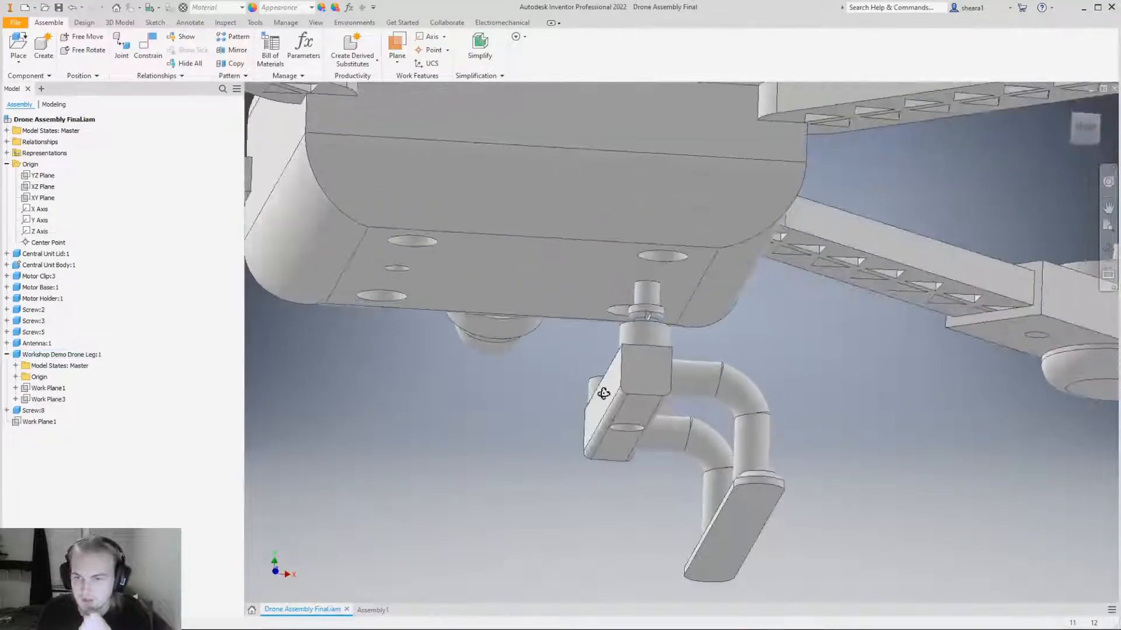
Switch to the Assembly1 document and place two instances of Workshop Demo Drone Leg near the drone body.
click(373, 610)
shift+middle_drag(654, 369, 733, 264)
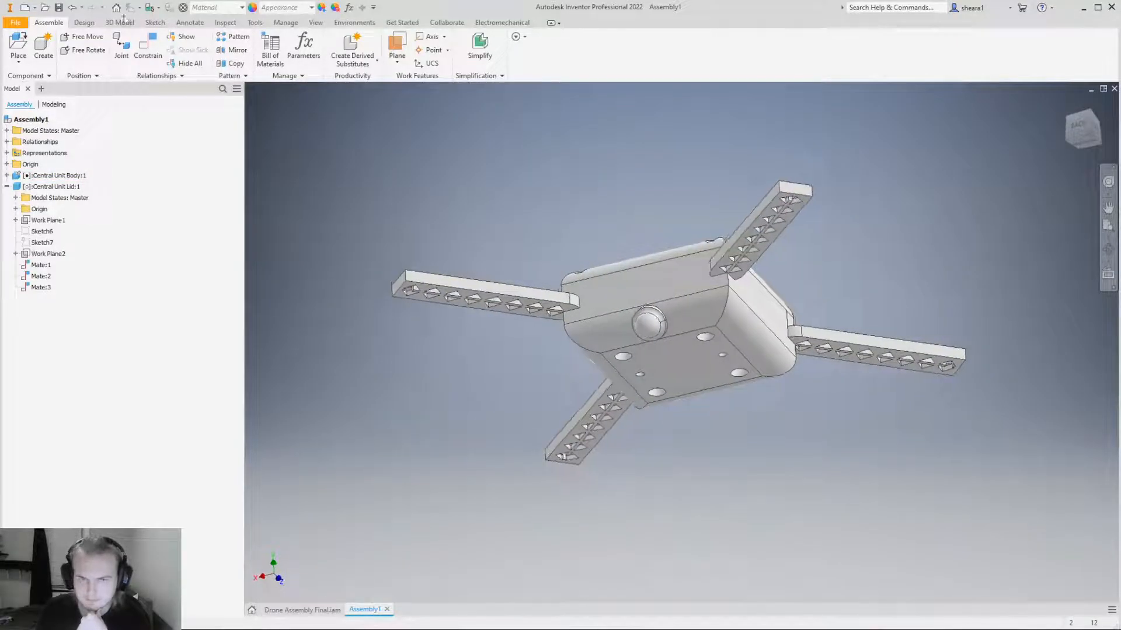
click(18, 44)
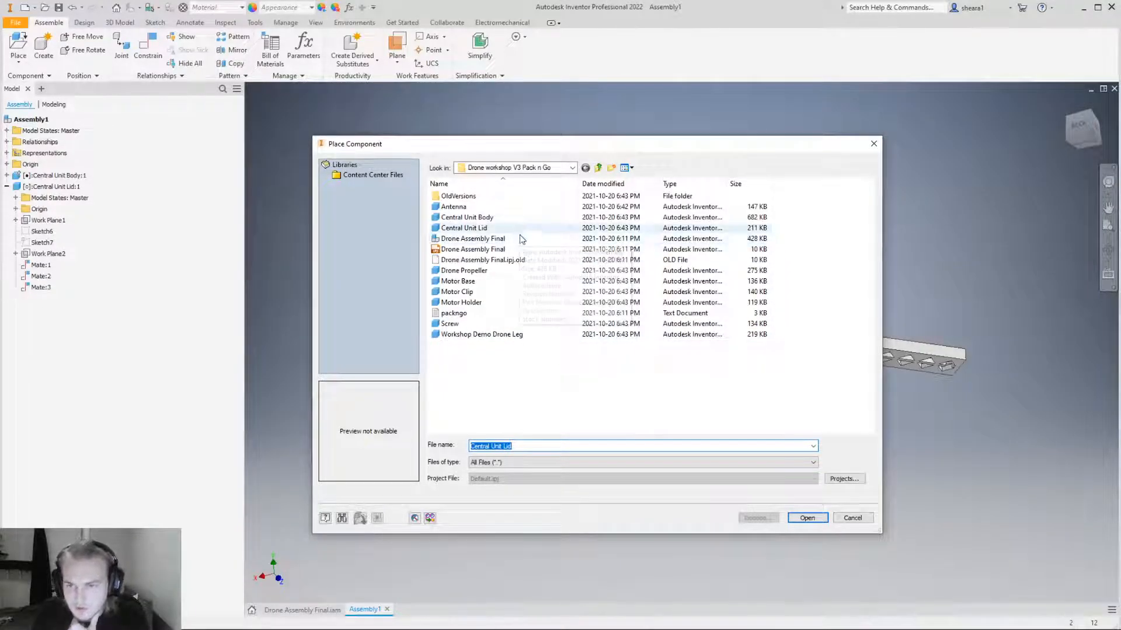
double_click(489, 335)
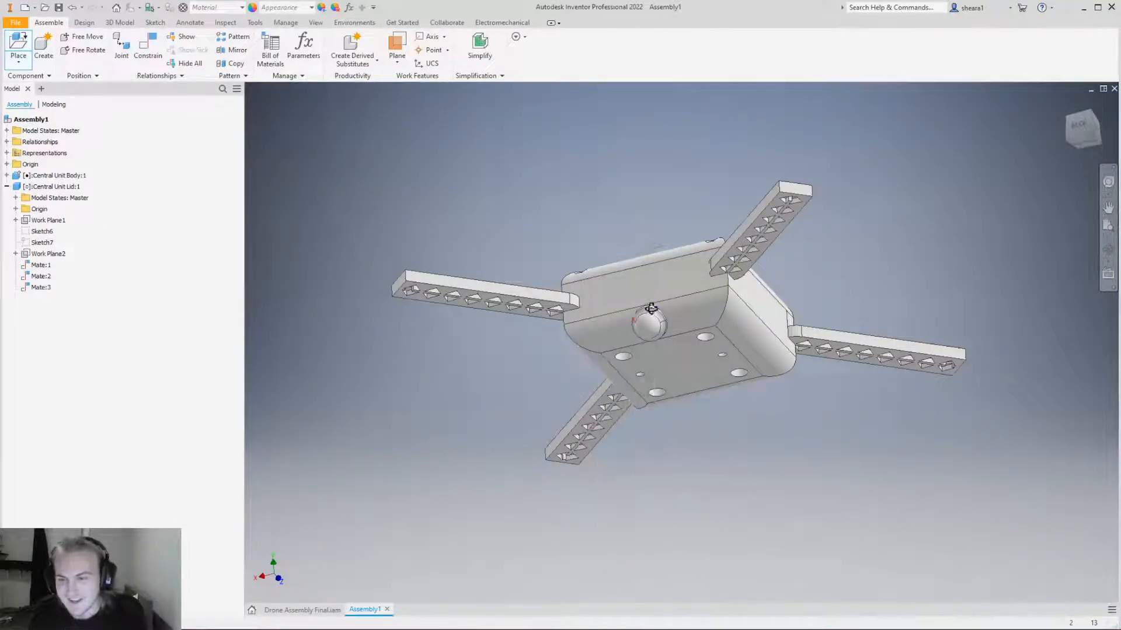
key(F6)
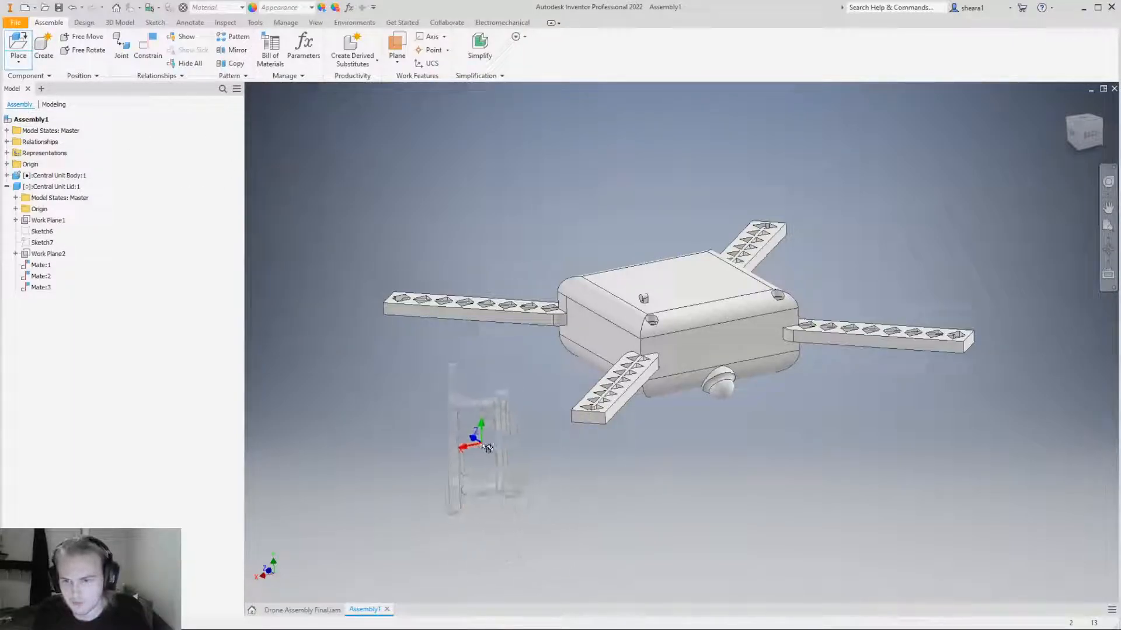
drag(490, 492, 450, 427)
click(466, 424)
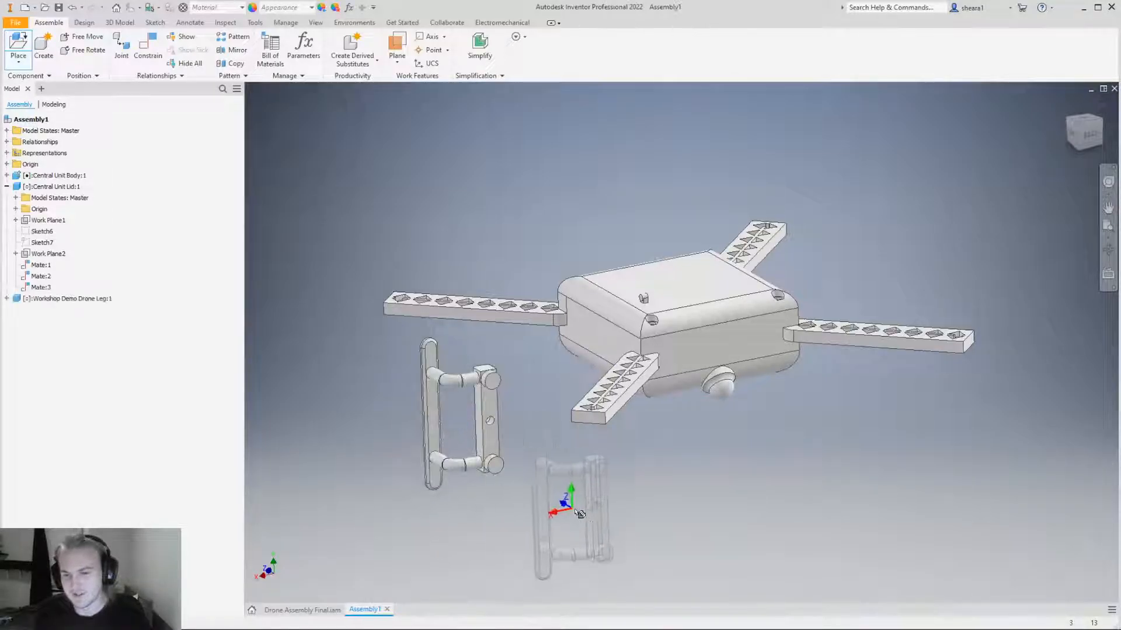
click(677, 509)
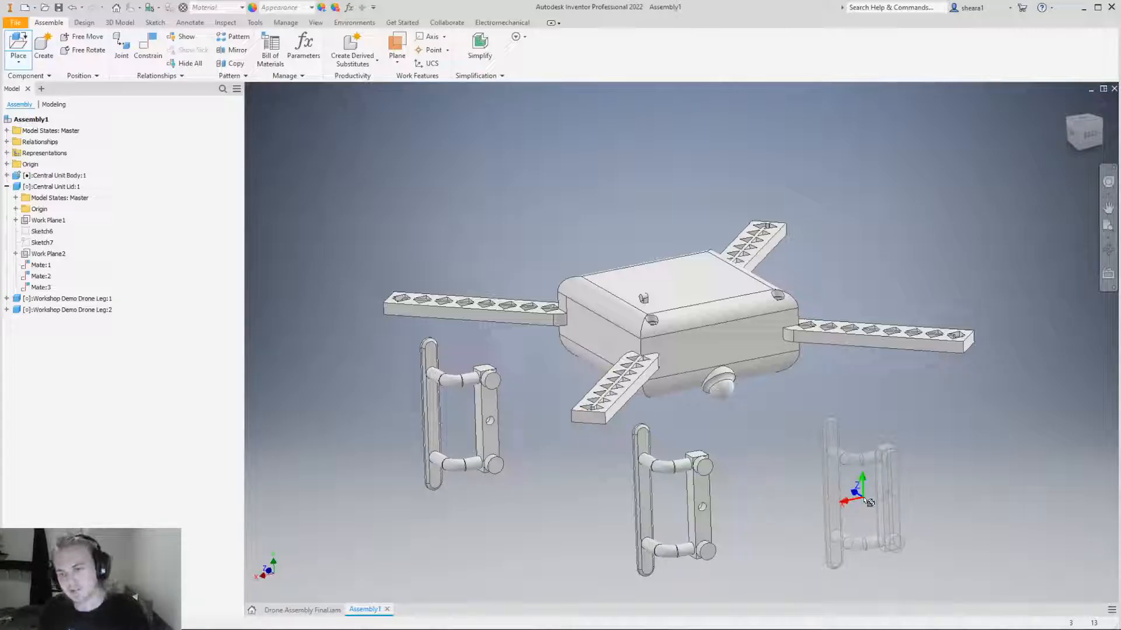
click(865, 499)
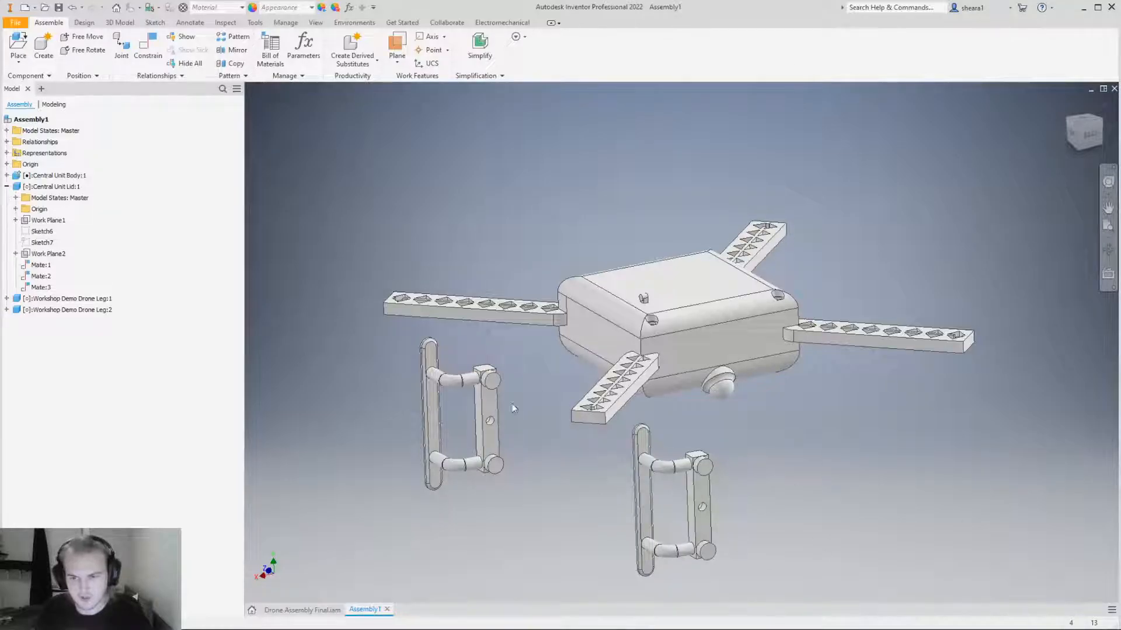
Move the first leg farther out to the side of the drone, away from the body and the second leg.
shift+middle_drag(708, 367, 684, 363)
drag(481, 399, 397, 415)
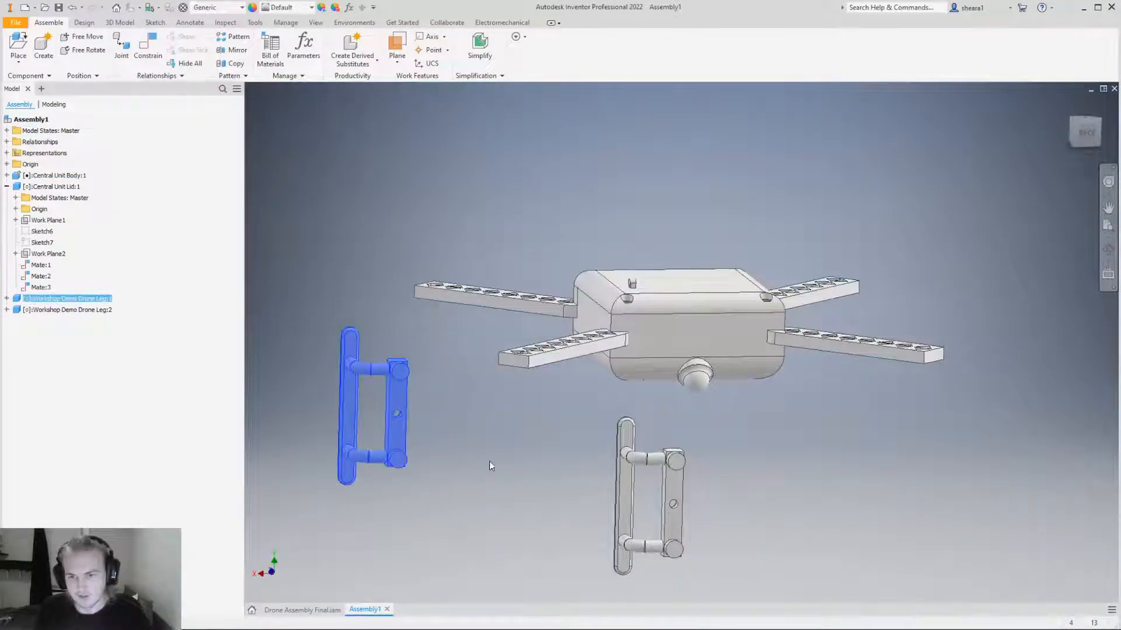
click(673, 544)
shift+middle_drag(758, 520, 690, 381)
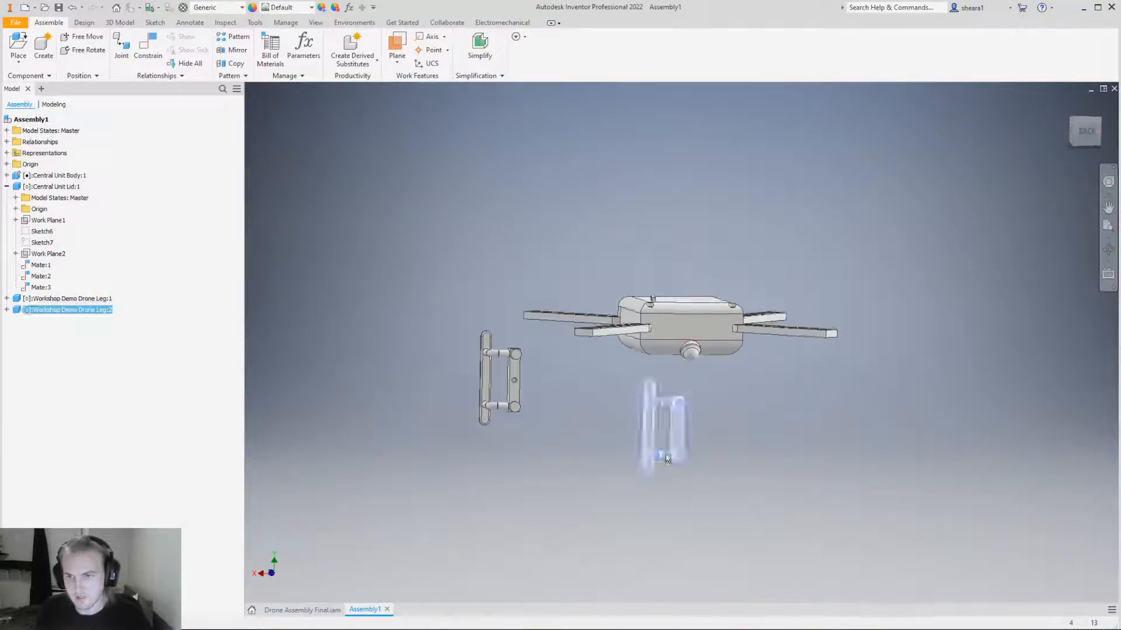
scroll(676, 444, down, 4)
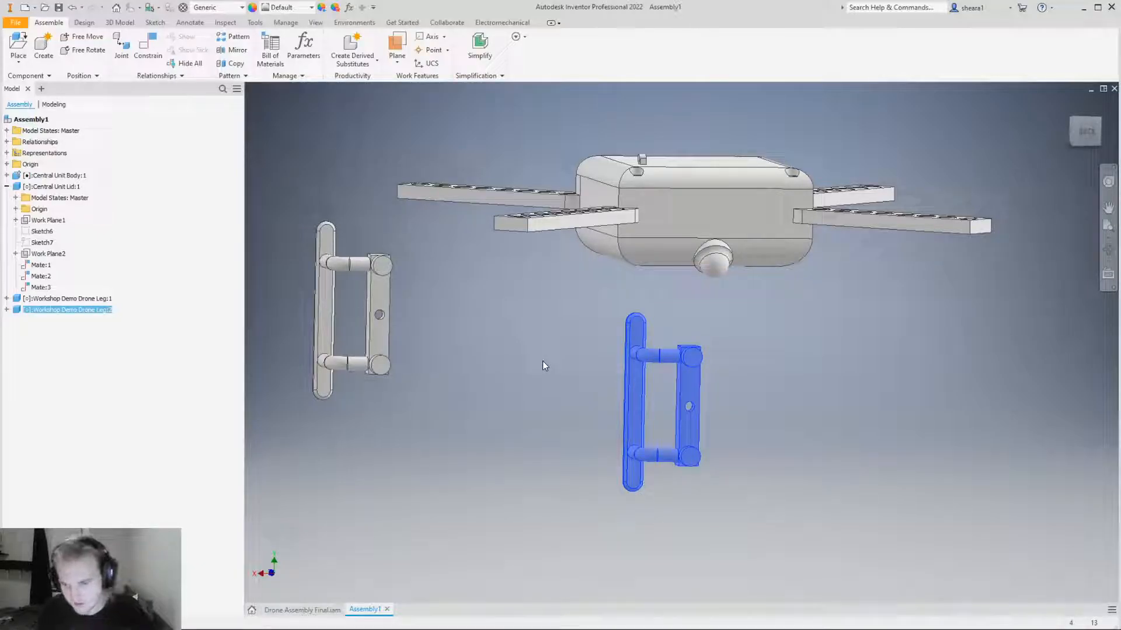
click(758, 471)
mouse_move(689, 187)
shift+middle_down()
mouse_move(686, 167)
mouse_move(686, 198)
shift+middle_up()
shift+middle_drag(691, 263, 687, 299)
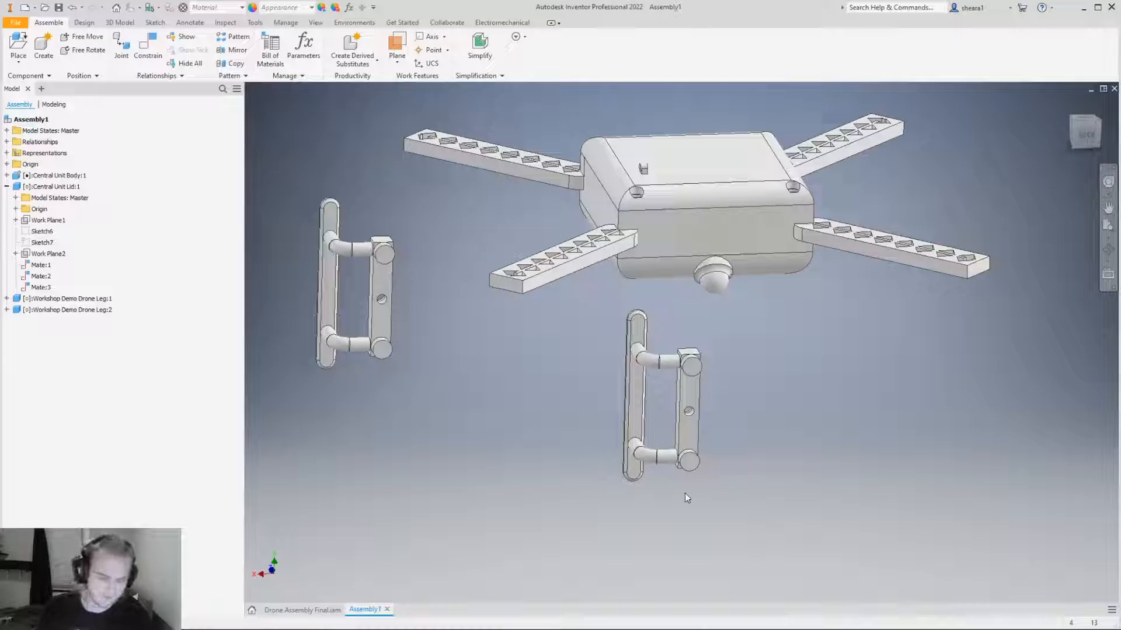
Free-rotate the second leg so that its round pegs point up toward the body's underside.
click(692, 437)
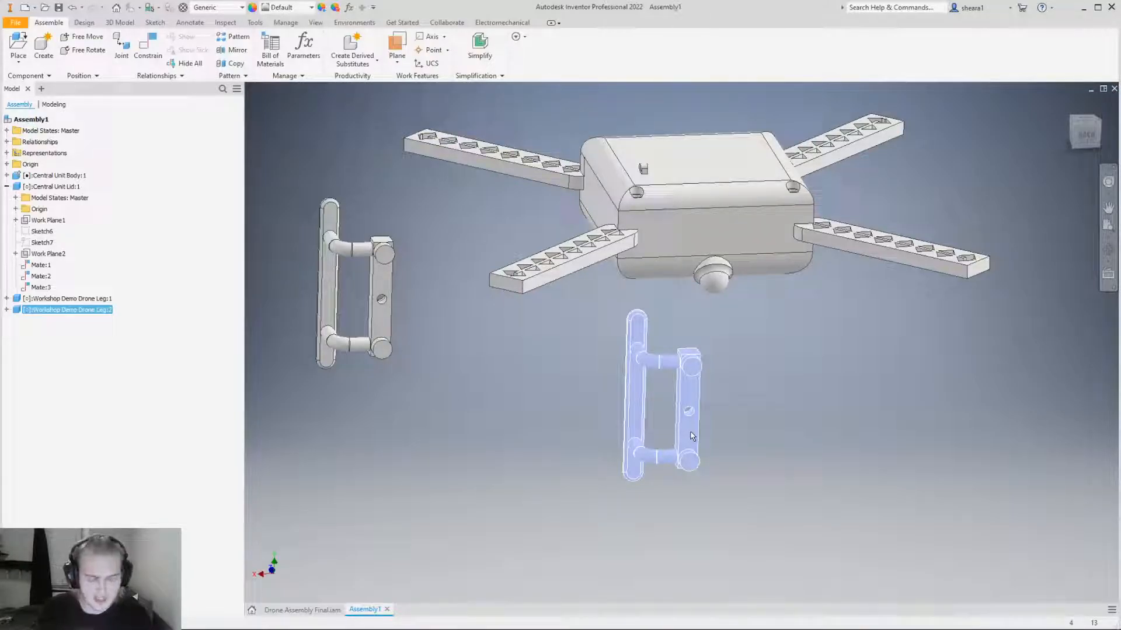
key(g)
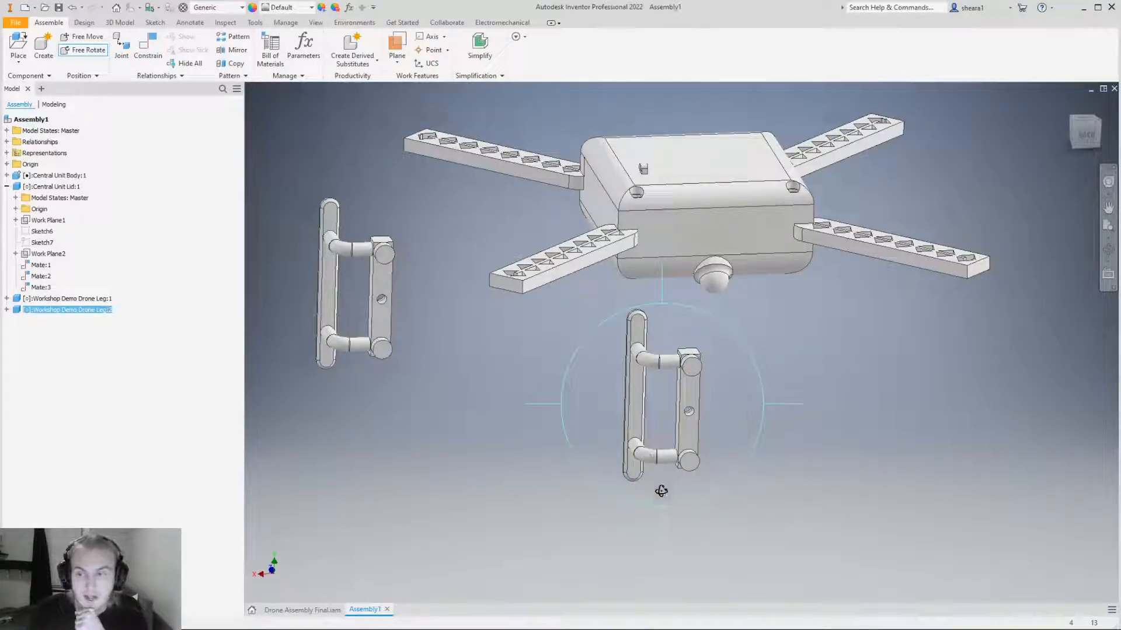
drag(663, 492, 686, 338)
shift+middle_drag(754, 421, 749, 395)
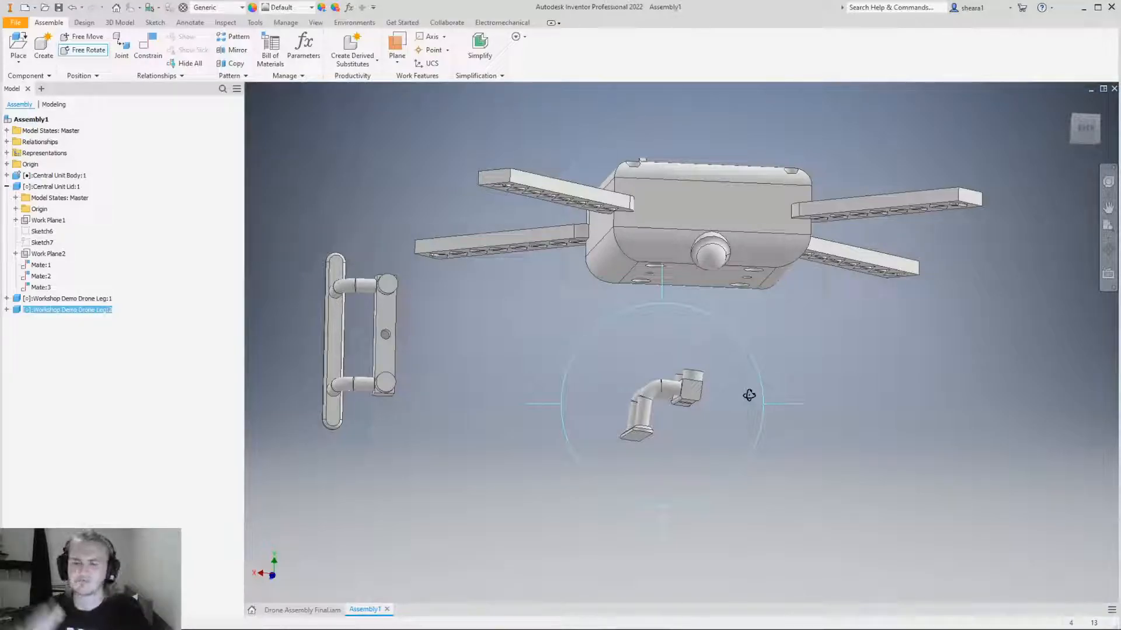
drag(641, 435, 706, 562)
mouse_move(736, 245)
shift+middle_down()
mouse_move(741, 258)
mouse_move(736, 242)
shift+middle_up()
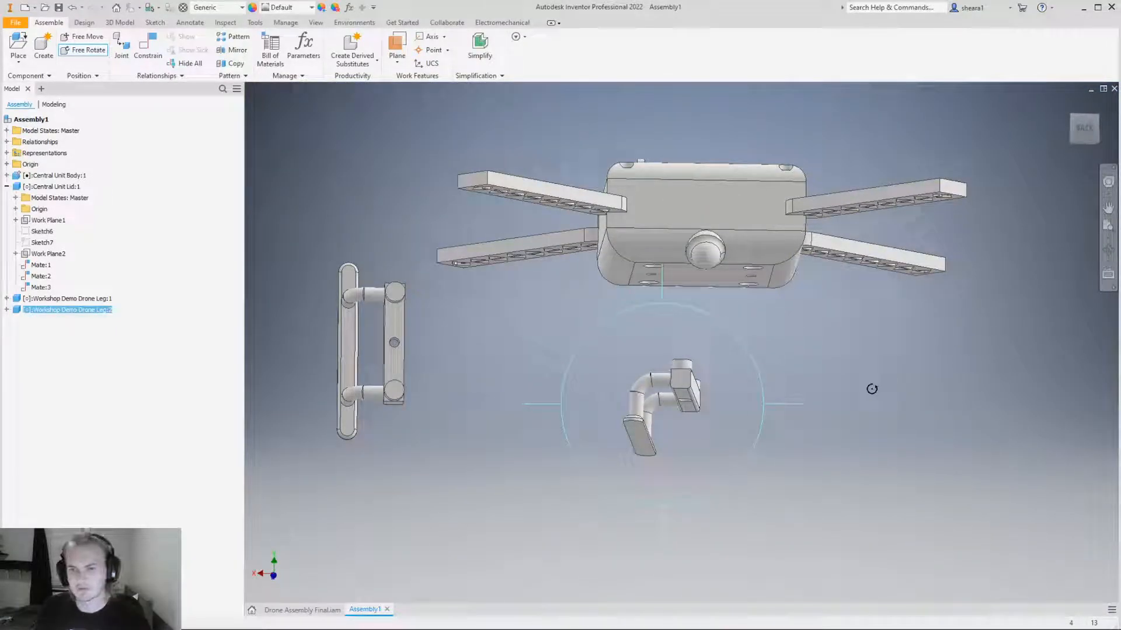
key(Escape)
key(Escape)
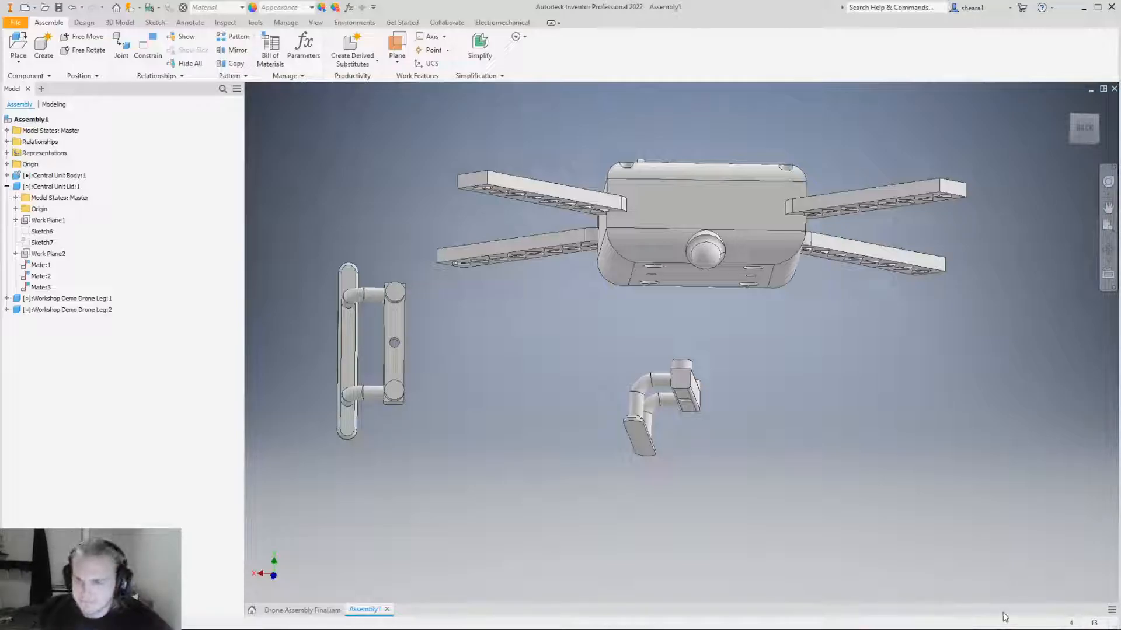
Move the rotated second leg up close beneath the body, near the peg holes in the underside.
shift+middle_drag(708, 325, 717, 338)
drag(672, 385, 680, 327)
shift+middle_drag(680, 327, 700, 481)
drag(701, 481, 658, 329)
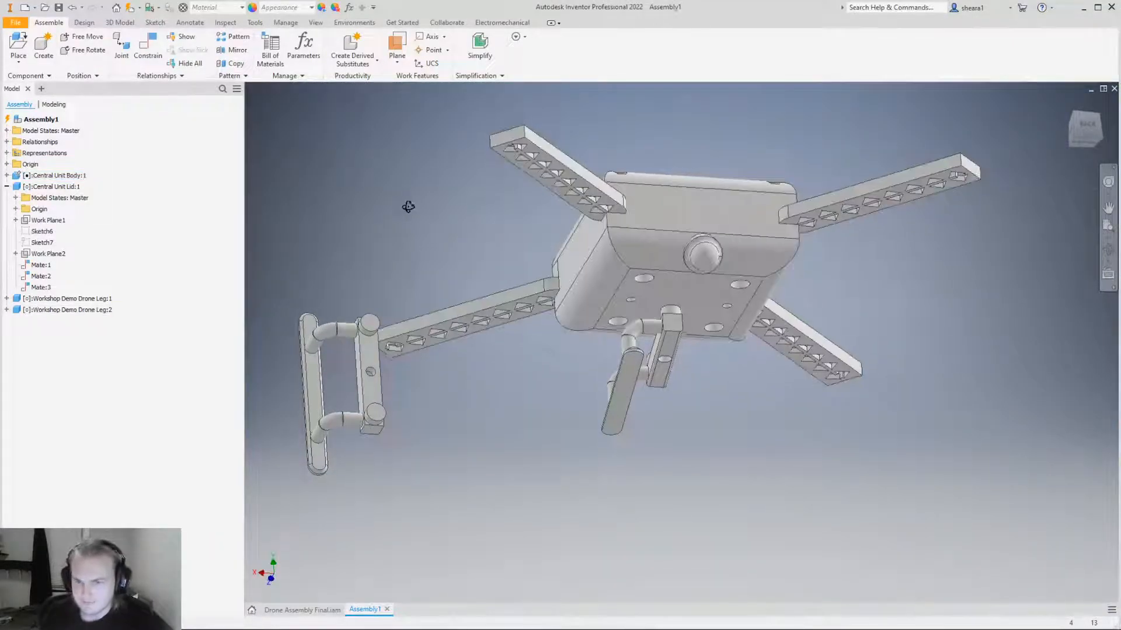
shift+middle_drag(408, 207, 411, 216)
shift+middle_drag(604, 284, 678, 329)
click(671, 340)
drag(671, 339, 624, 317)
key(F6)
shift+middle_drag(624, 317, 708, 385)
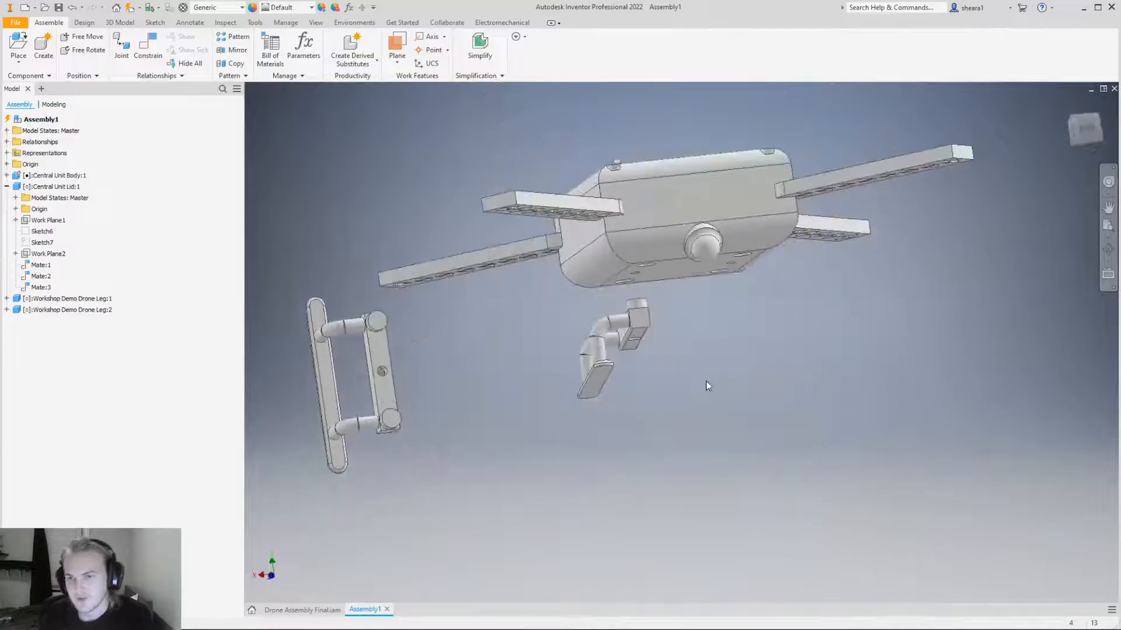
Mate the axis of the second leg's round peg nearest the camera dome to the axis of its corner hole in the body's underside.
click(143, 47)
mouse_move(354, 116)
mouse_down()
mouse_move(332, 95)
mouse_move(345, 113)
mouse_up()
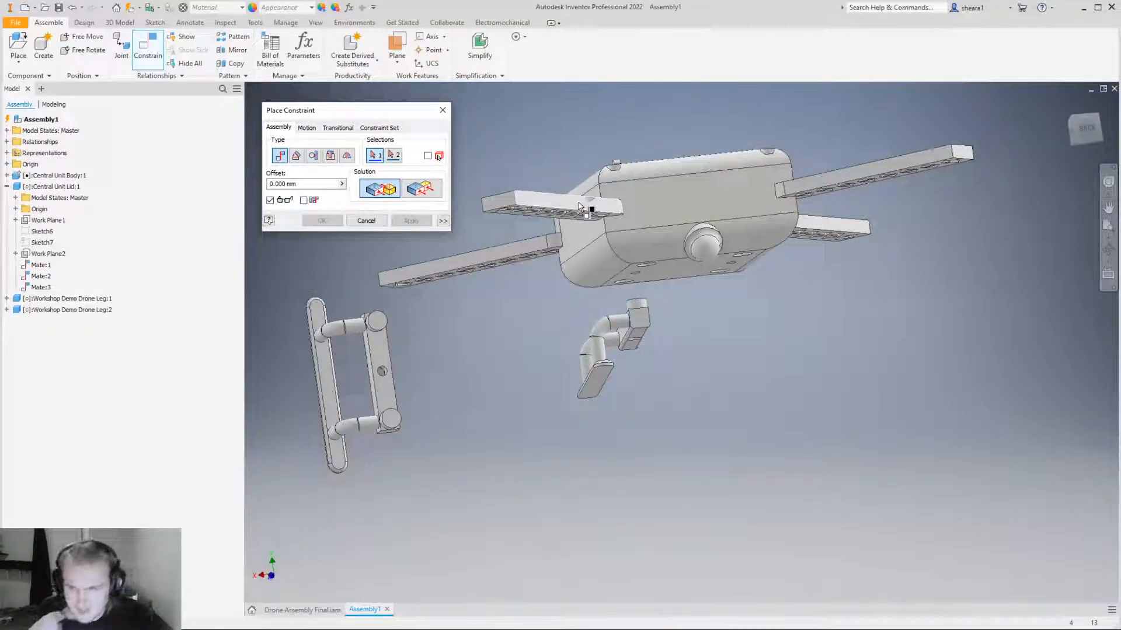
mouse_move(594, 220)
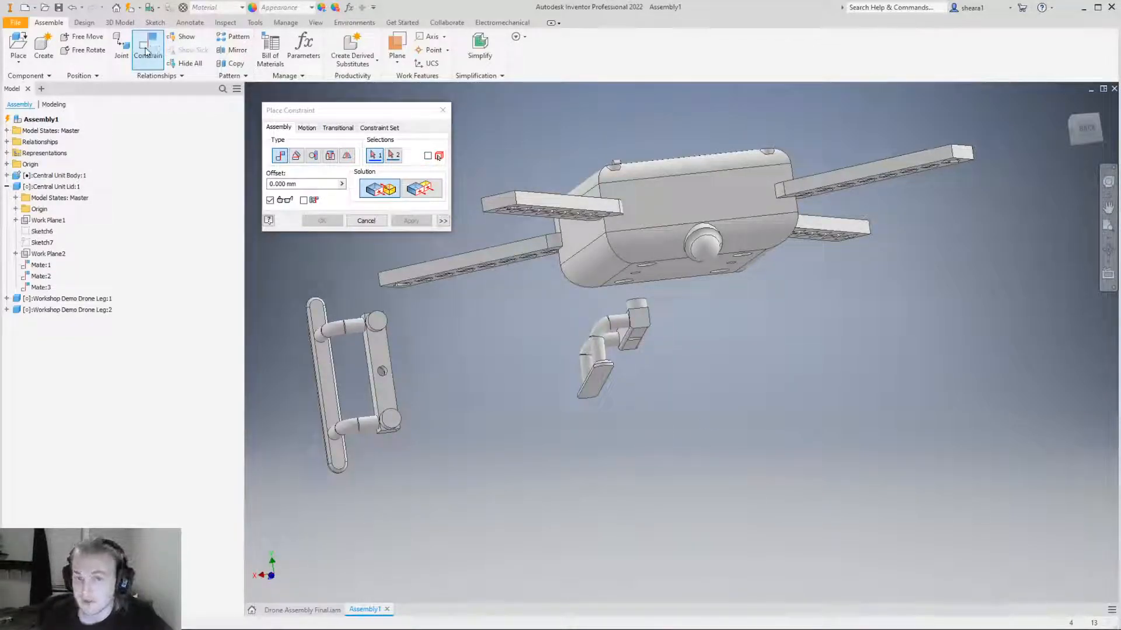
drag(332, 111, 319, 91)
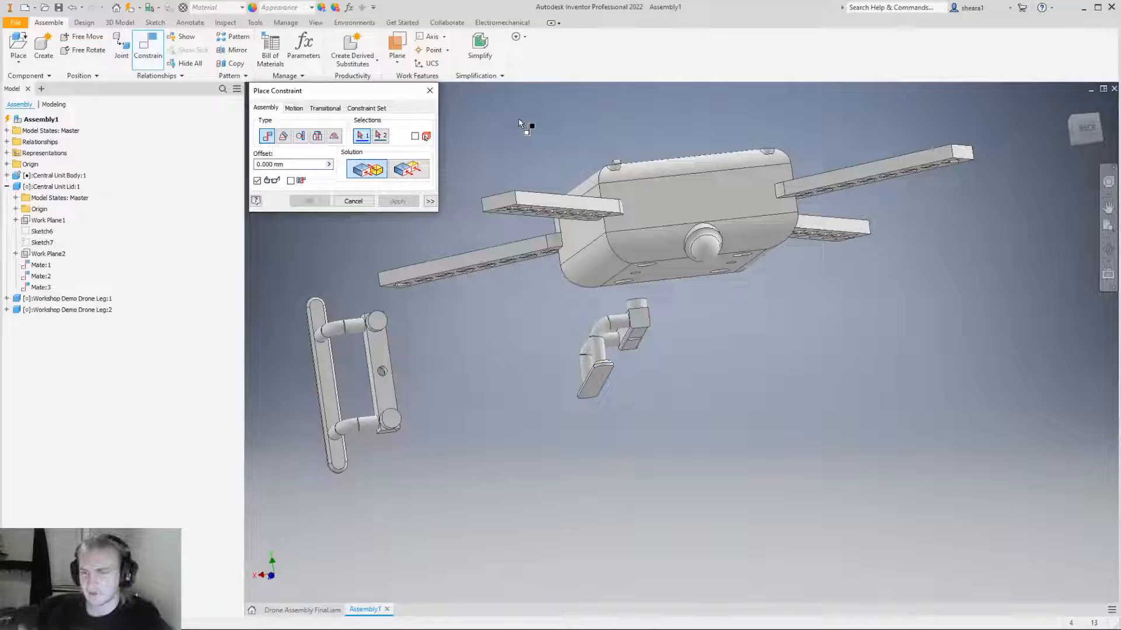
scroll(736, 257, up, 3)
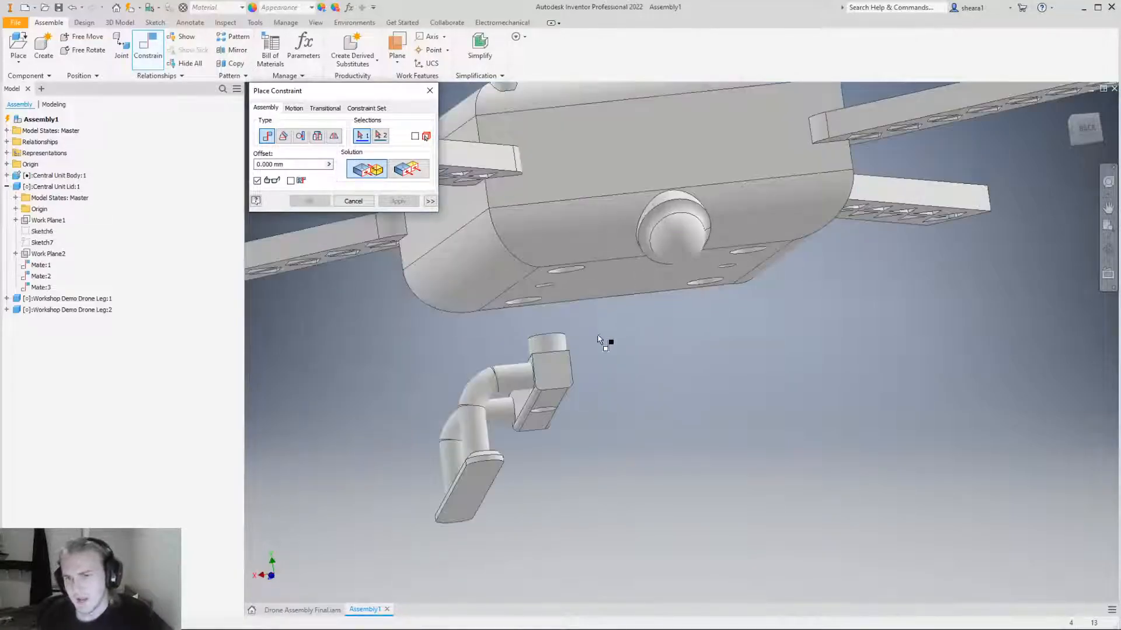
shift+middle_drag(569, 353, 603, 326)
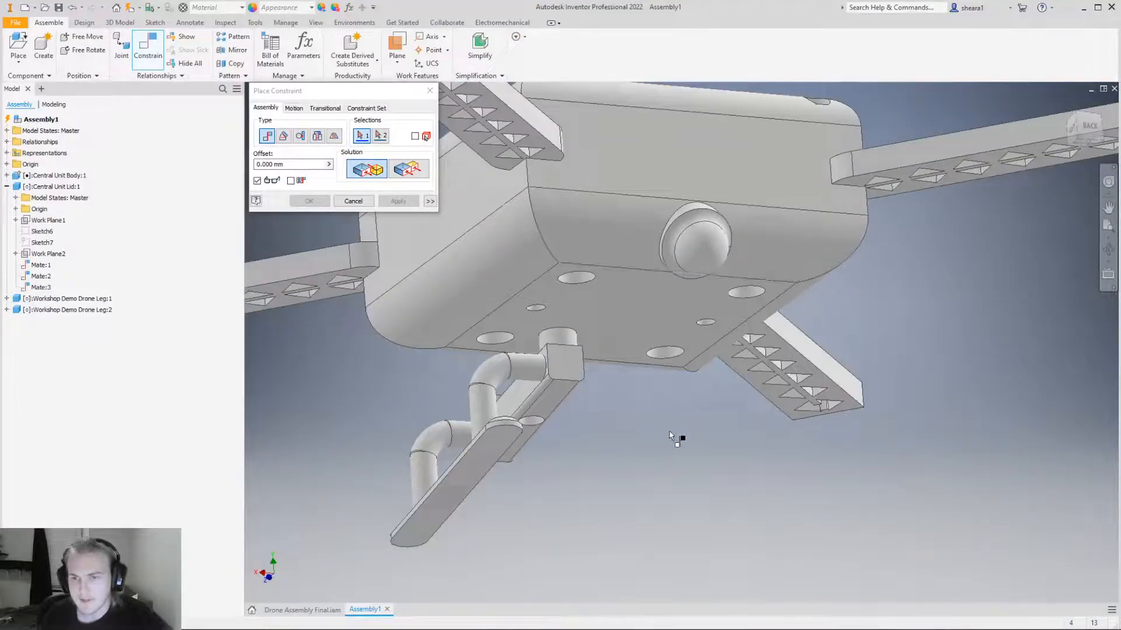
shift+middle_drag(569, 379, 580, 406)
shift+middle_drag(618, 365, 510, 318)
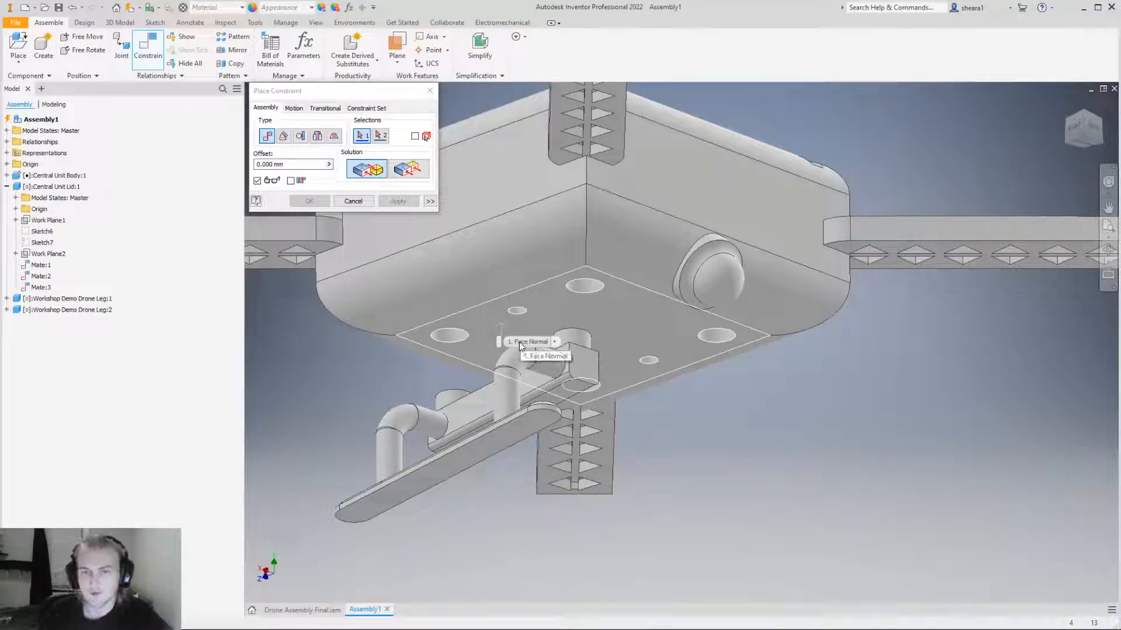
shift+middle_drag(519, 342, 436, 396)
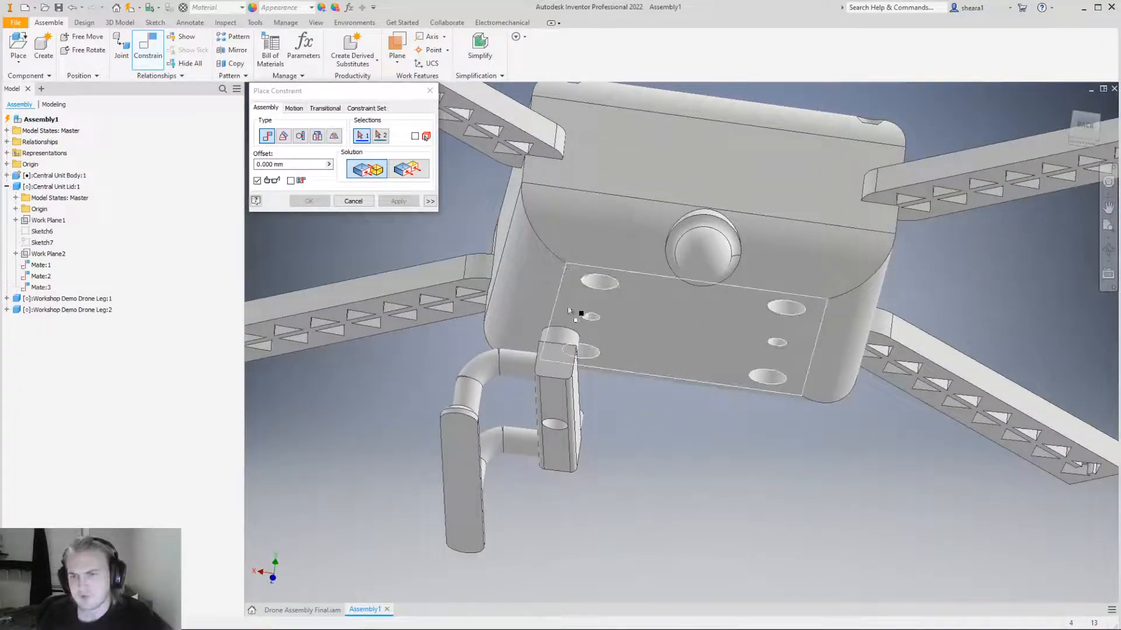
shift+middle_drag(603, 426, 600, 389)
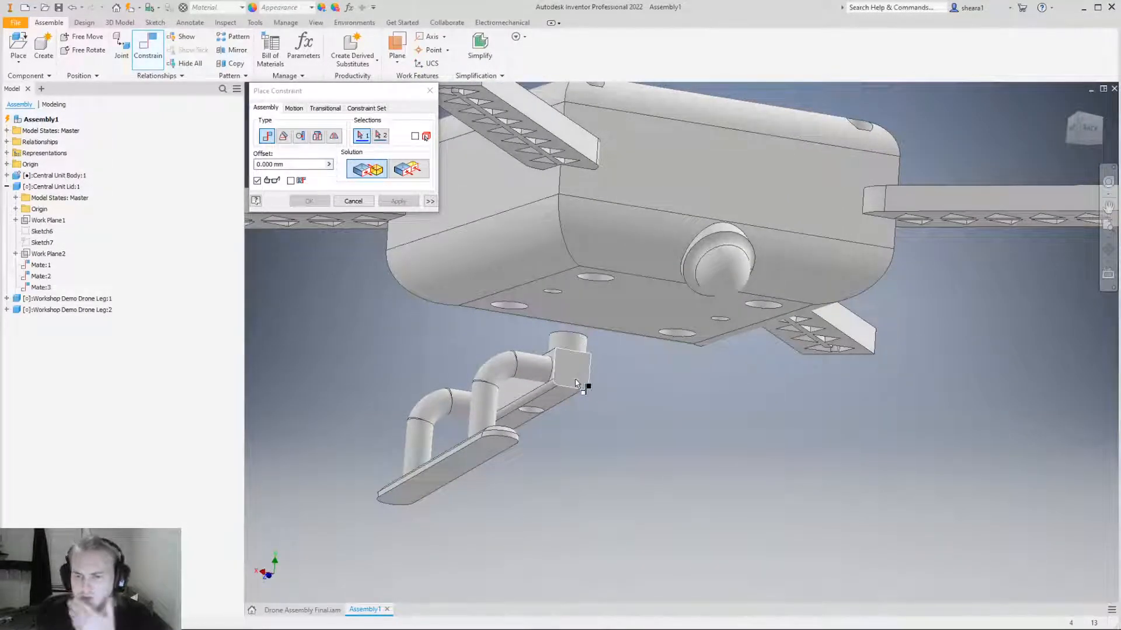
shift+middle_drag(608, 295, 606, 325)
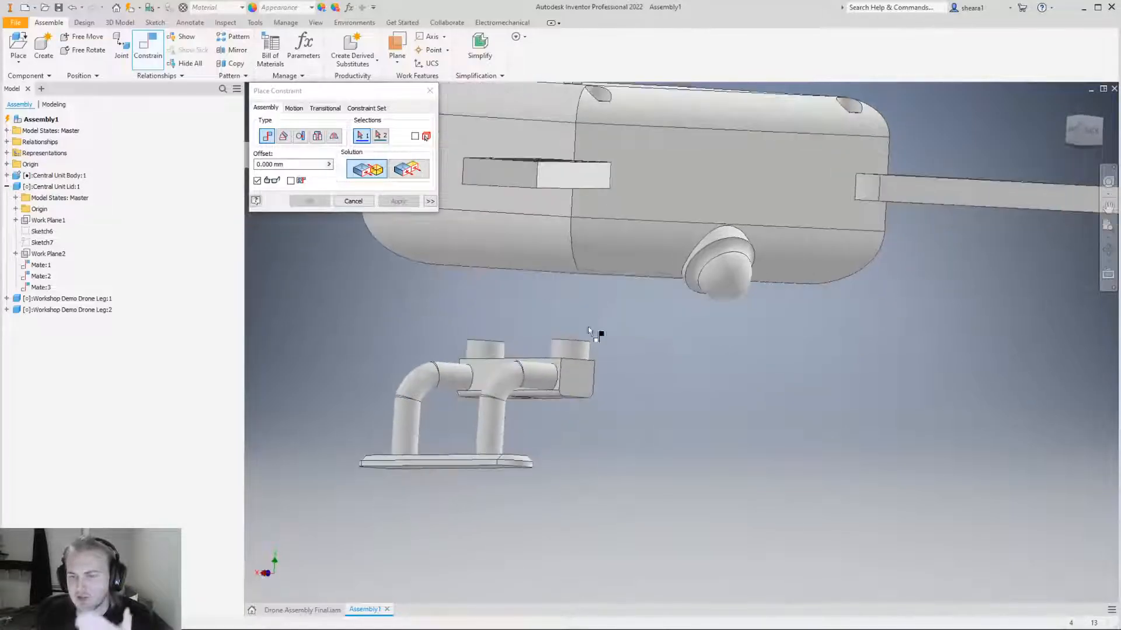
scroll(583, 344, up, 5)
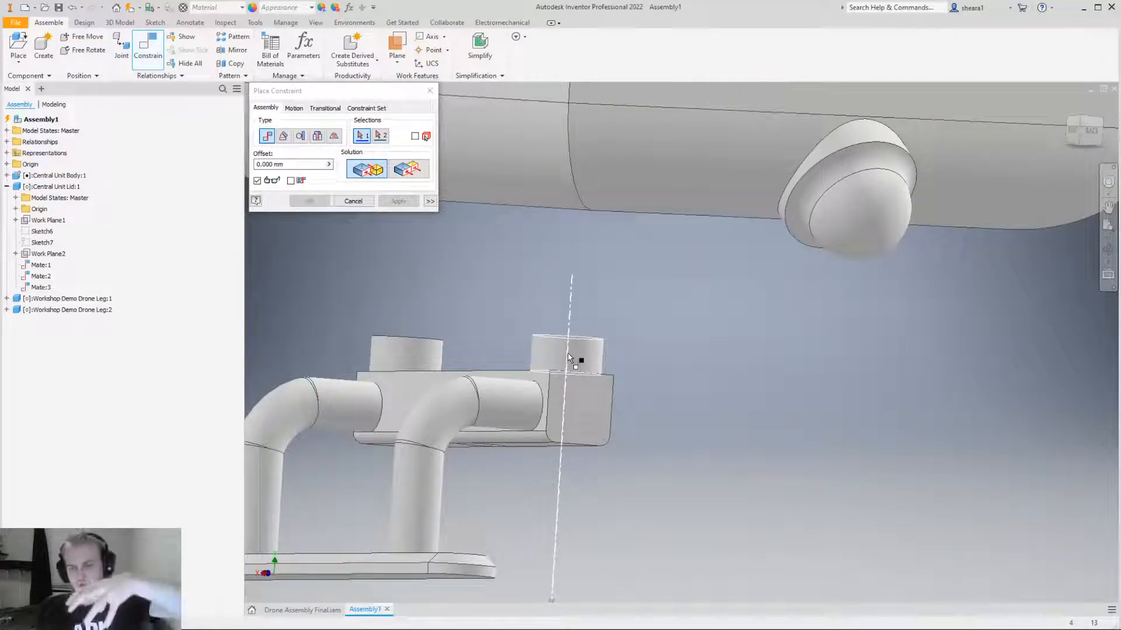
shift+middle_drag(544, 259, 592, 209)
shift+middle_drag(608, 248, 579, 299)
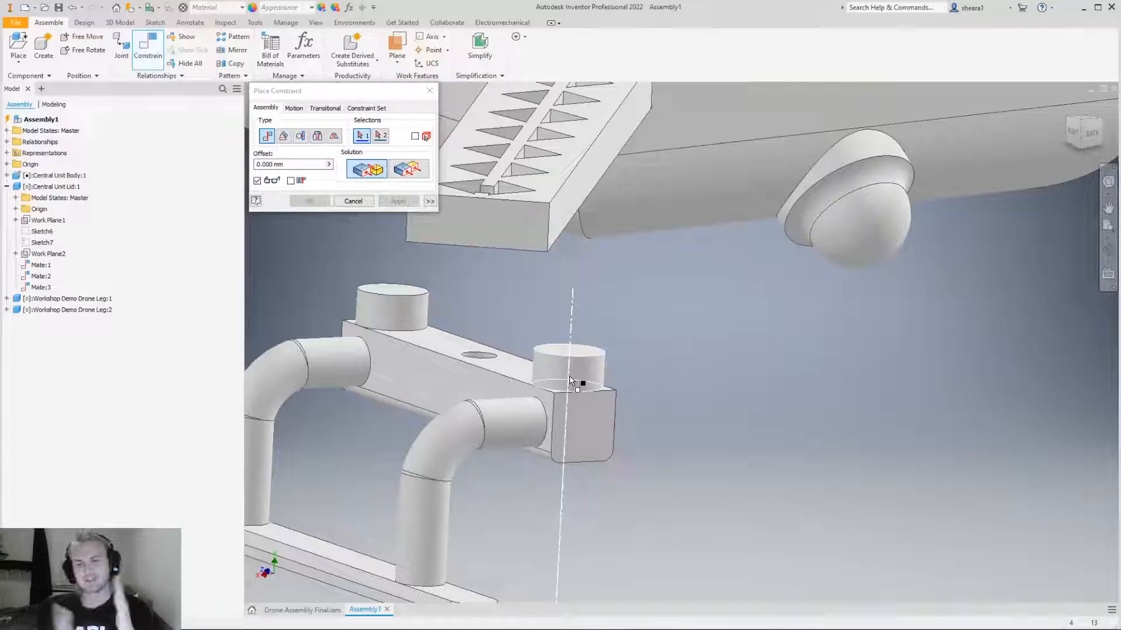
mouse_move(586, 394)
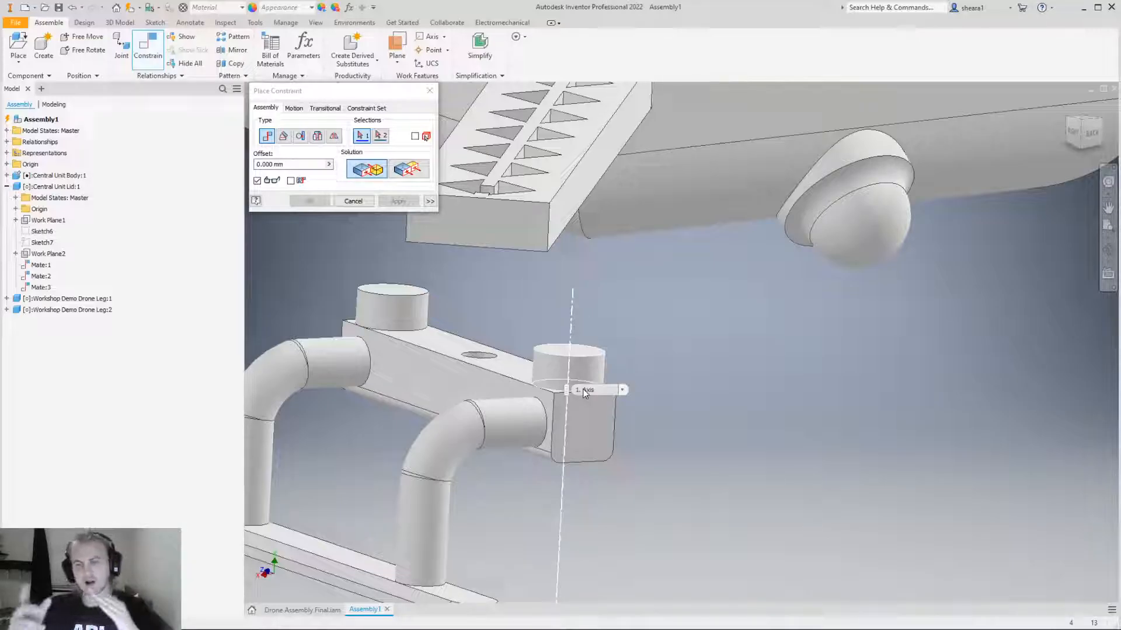
click(585, 392)
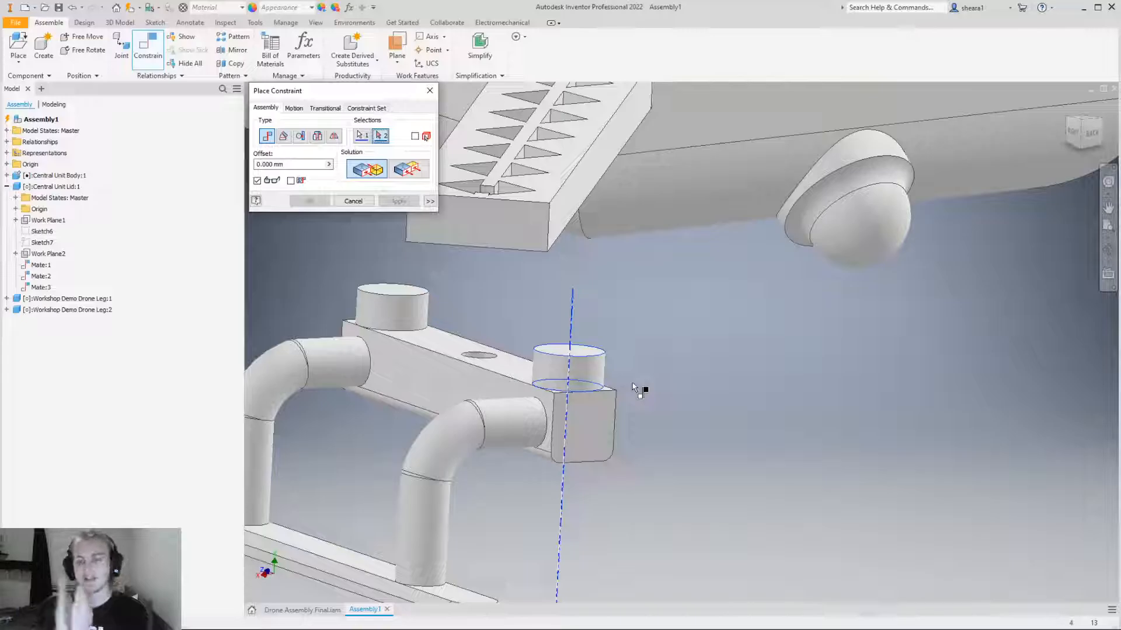
shift+middle_drag(596, 335, 558, 396)
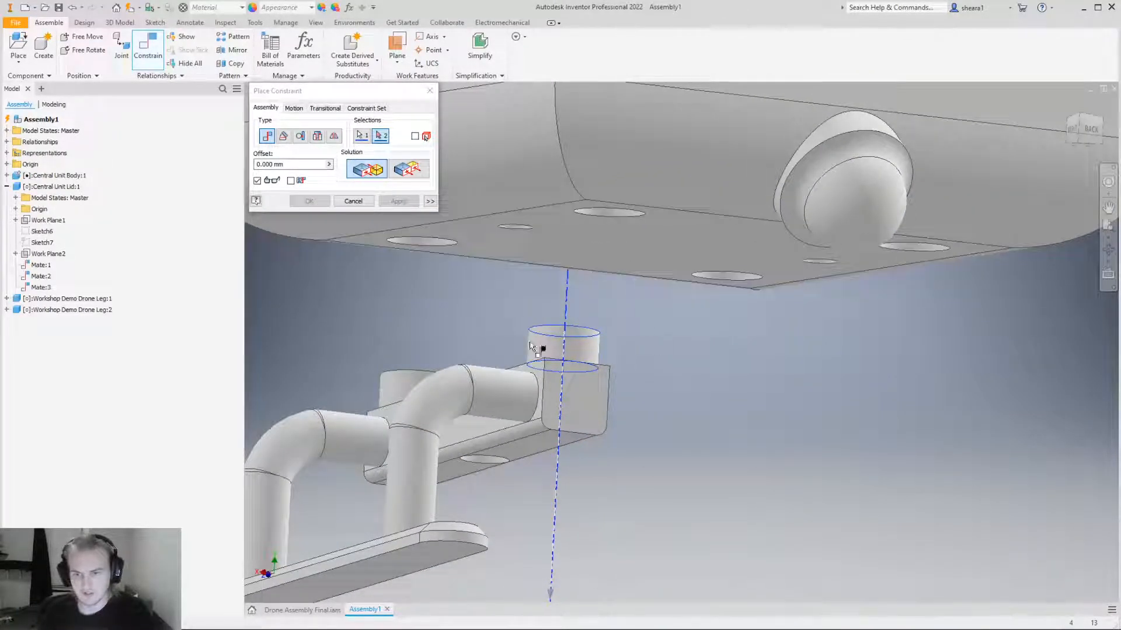
shift+middle_drag(595, 341, 601, 233)
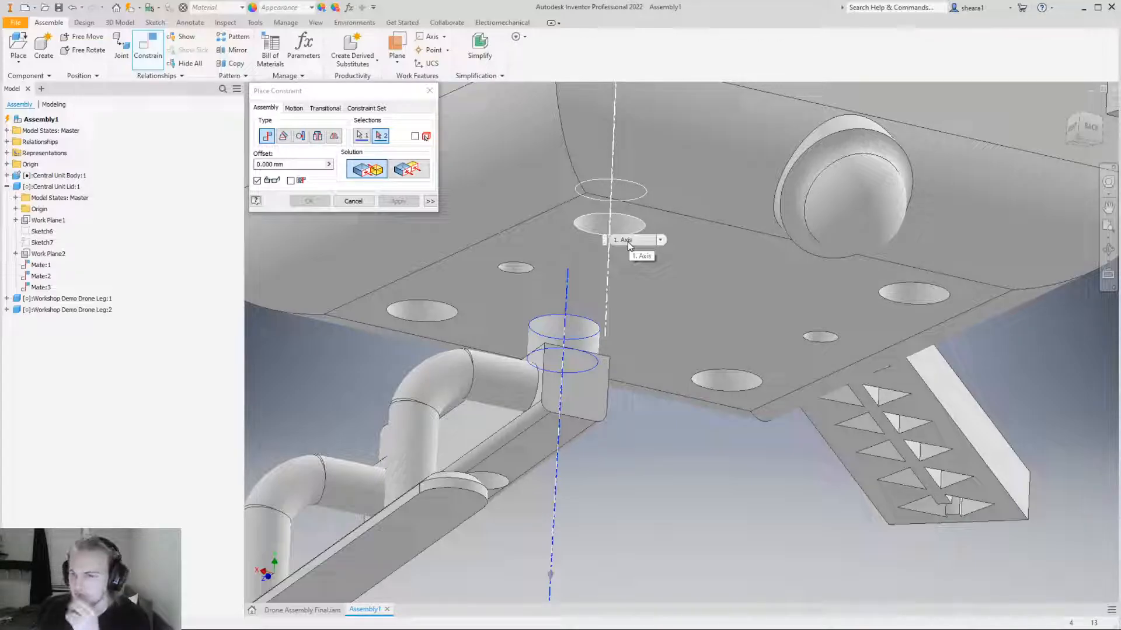
click(628, 242)
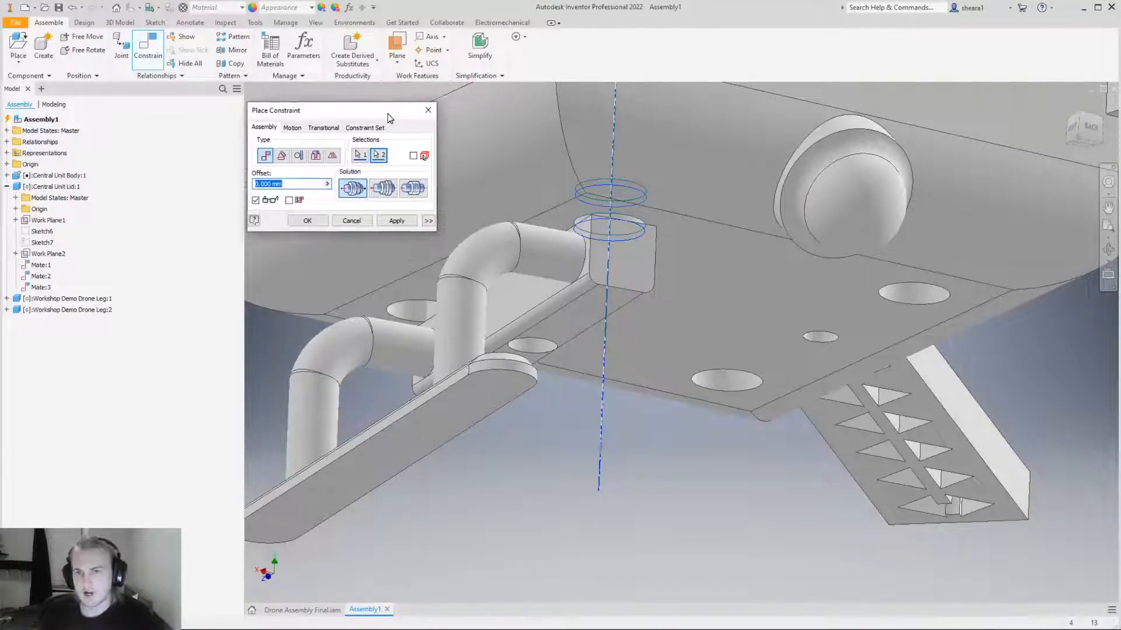
drag(399, 100, 406, 120)
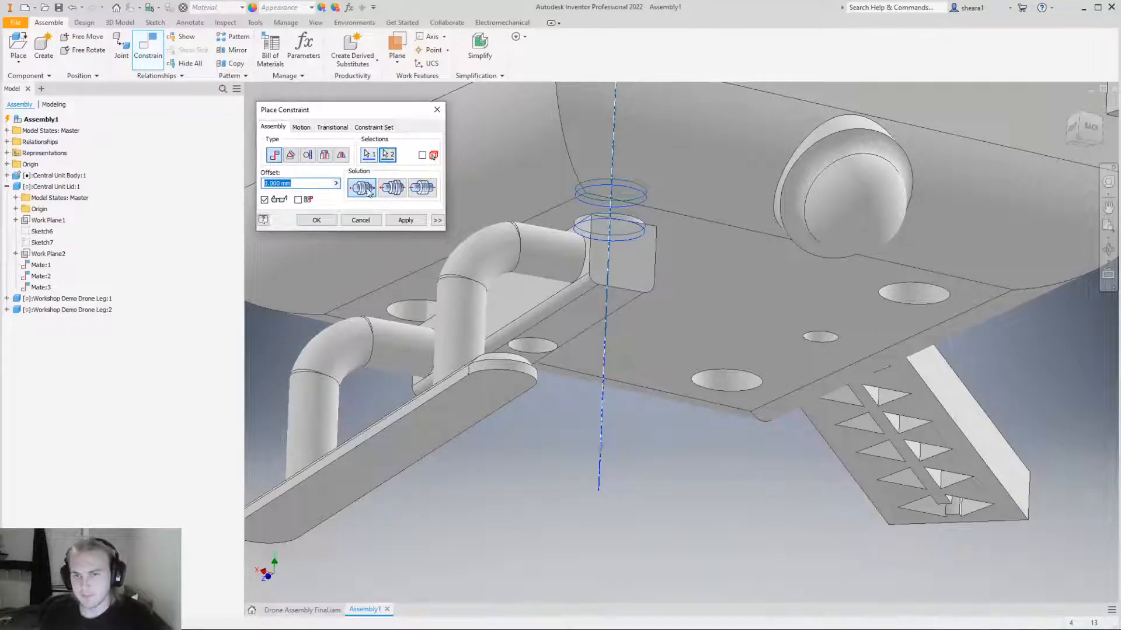
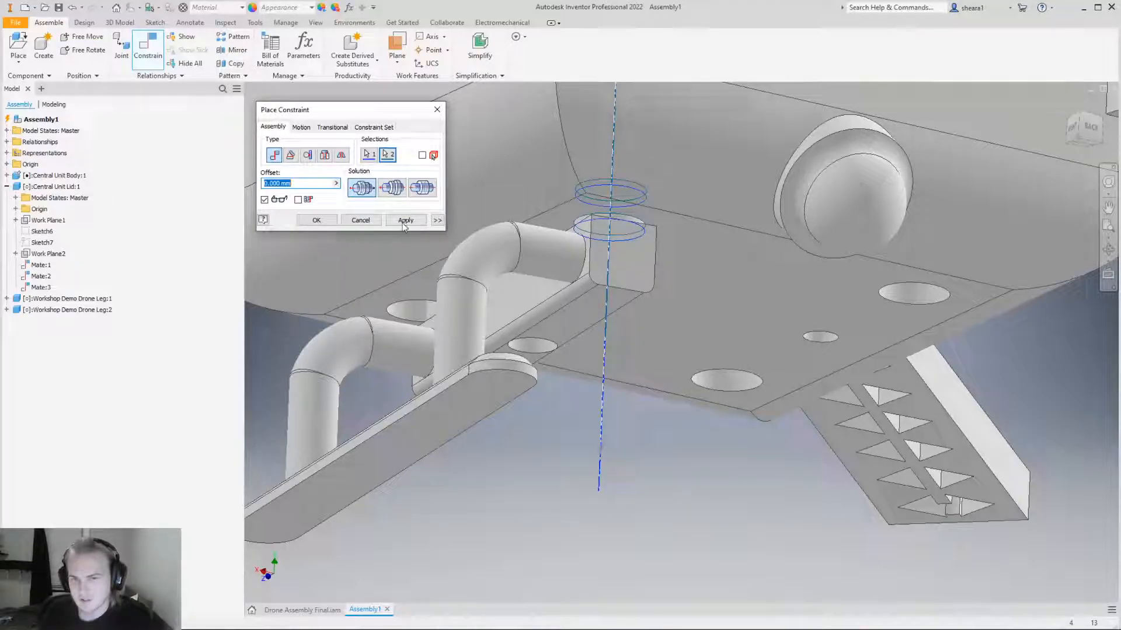
click(315, 221)
Move the second leg about to check how it still slides and rotates around the mated peg axis.
drag(448, 415, 619, 310)
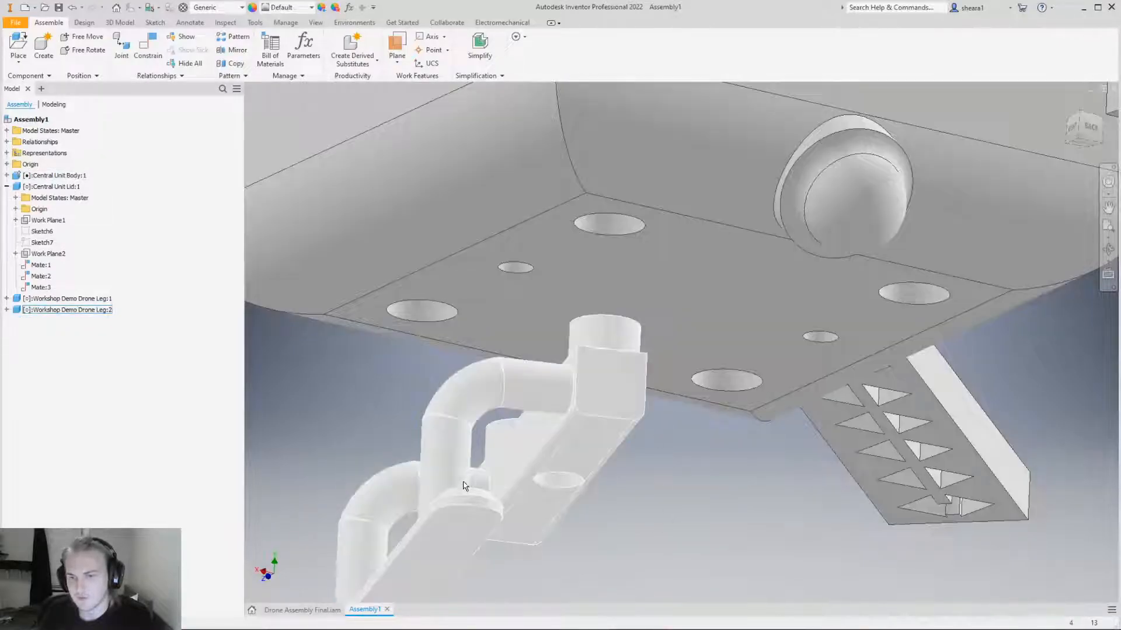
drag(381, 492, 298, 493)
shift+middle_drag(394, 393, 412, 423)
drag(392, 422, 379, 393)
click(584, 411)
shift+middle_drag(586, 414, 601, 380)
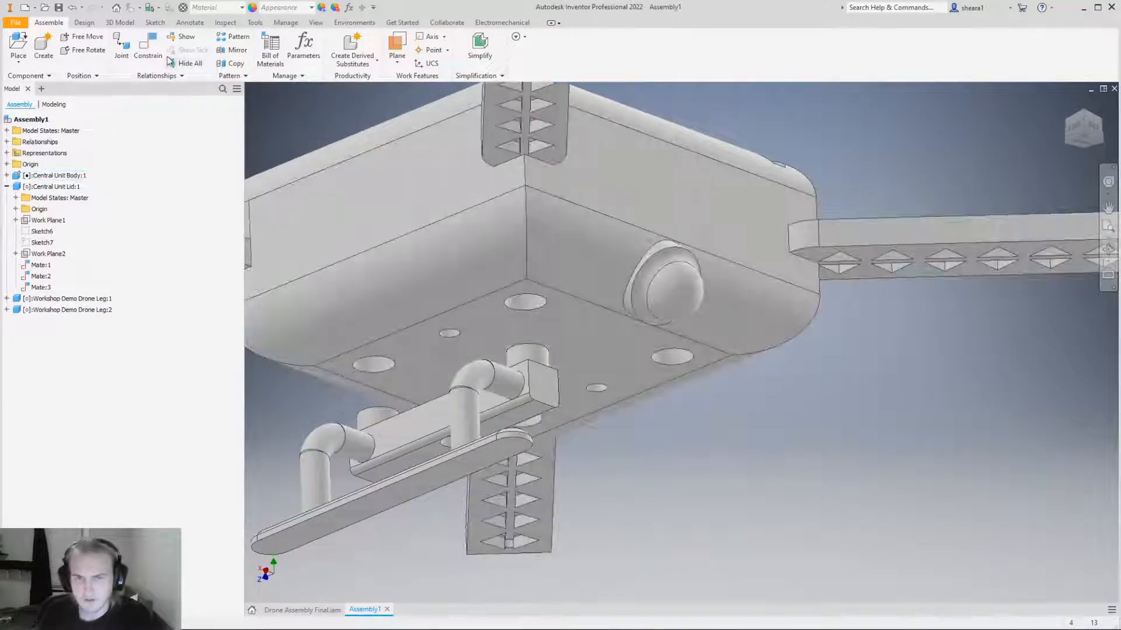
Mate the axis of the second leg's other round peg to the axis of the neighbouring large hole in the body's underside.
click(147, 47)
scroll(655, 283, down, 3)
shift+middle_drag(656, 282, 476, 400)
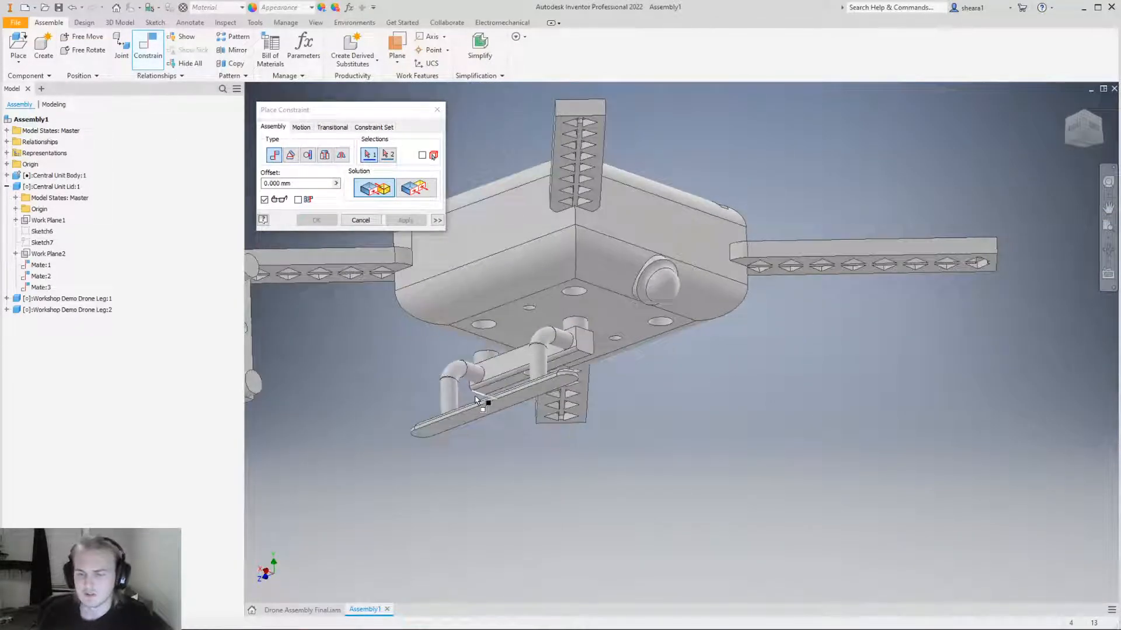
mouse_move(492, 413)
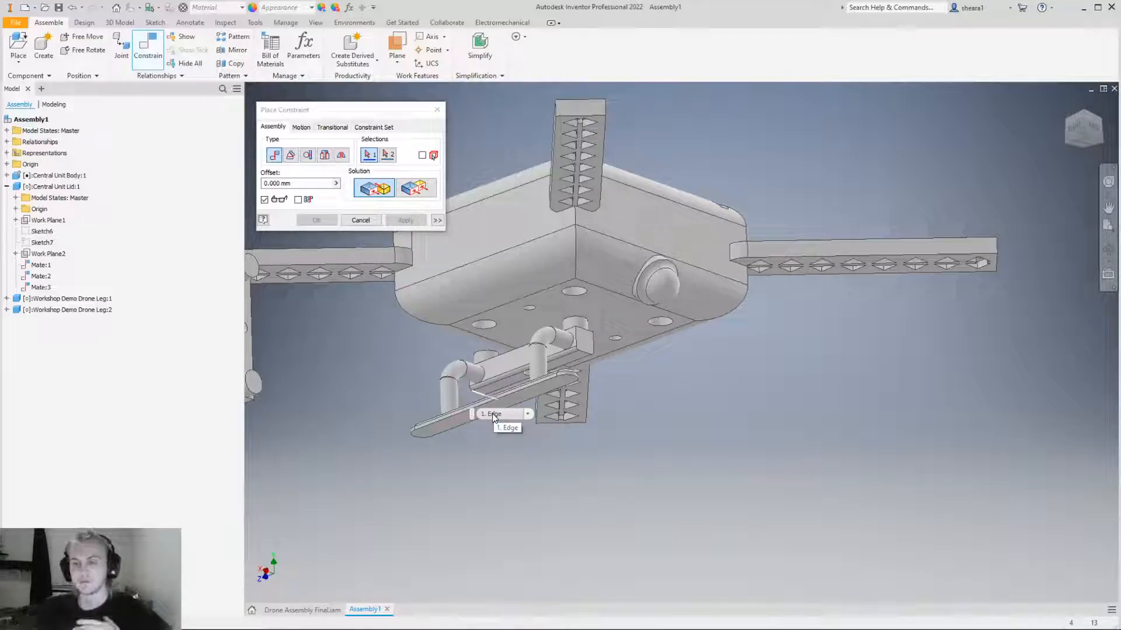
scroll(500, 380, up, 3)
scroll(500, 380, up, 3)
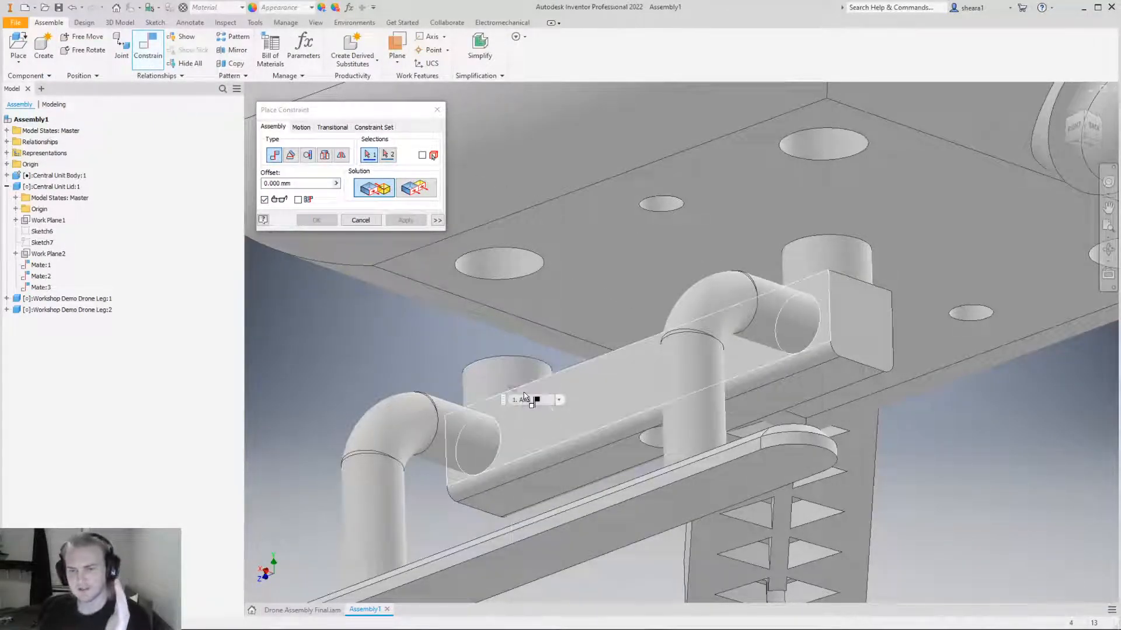
click(507, 377)
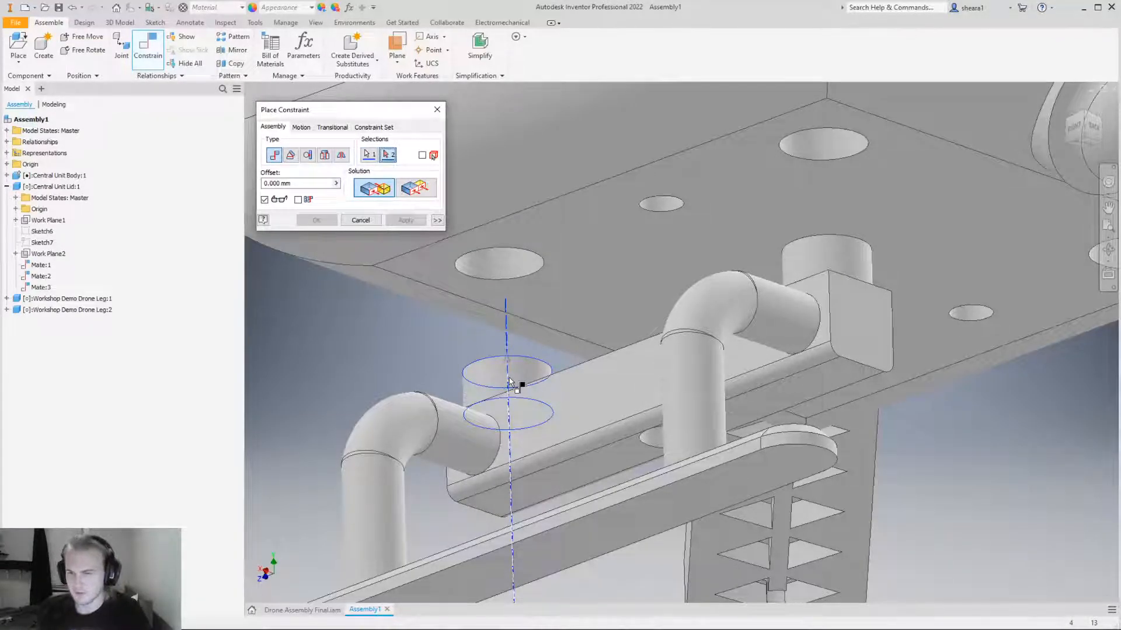
click(498, 257)
click(497, 262)
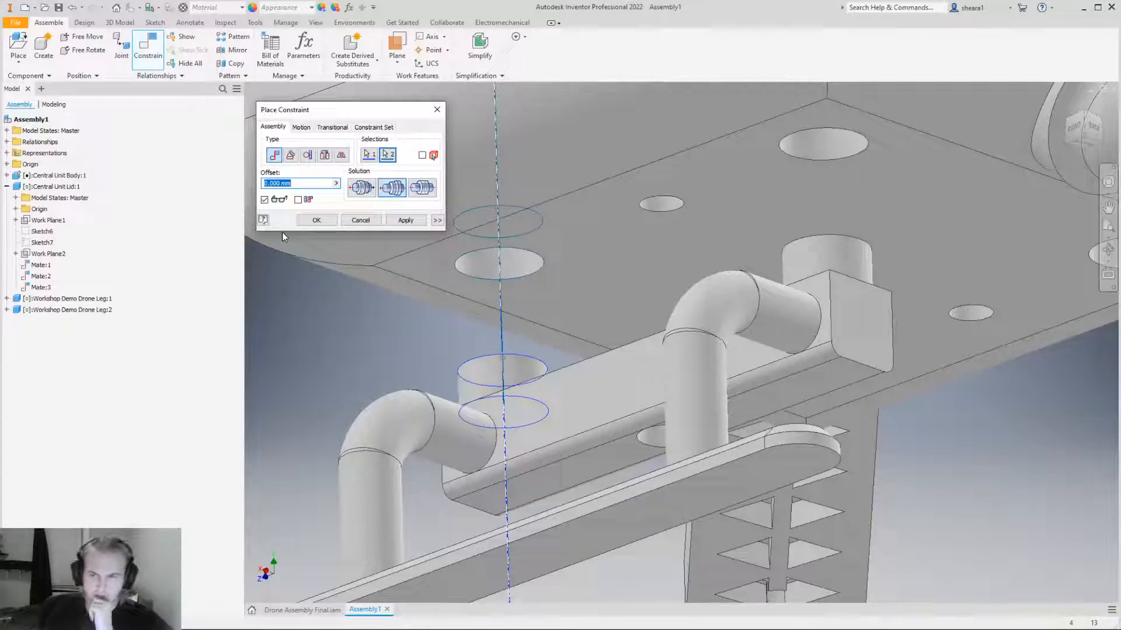
click(309, 221)
Move the second leg up and down and view it from several angles to check its remaining freedom after both axis mates.
scroll(350, 371, up, 3)
drag(421, 373, 651, 361)
shift+middle_drag(651, 361, 801, 361)
click(801, 401)
shift+middle_drag(702, 353, 640, 328)
drag(581, 328, 575, 252)
click(670, 371)
shift+middle_drag(670, 370, 761, 257)
click(581, 262)
click(711, 432)
shift+middle_drag(711, 432, 526, 376)
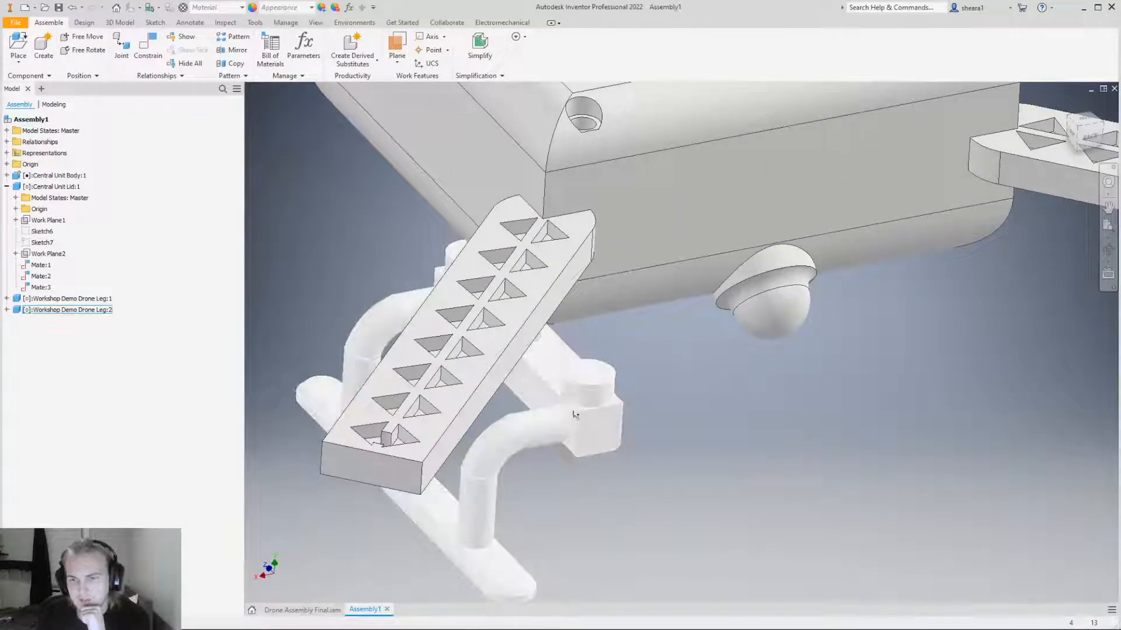
click(561, 371)
shift+middle_drag(698, 448, 691, 397)
click(669, 467)
shift+middle_drag(620, 344, 663, 391)
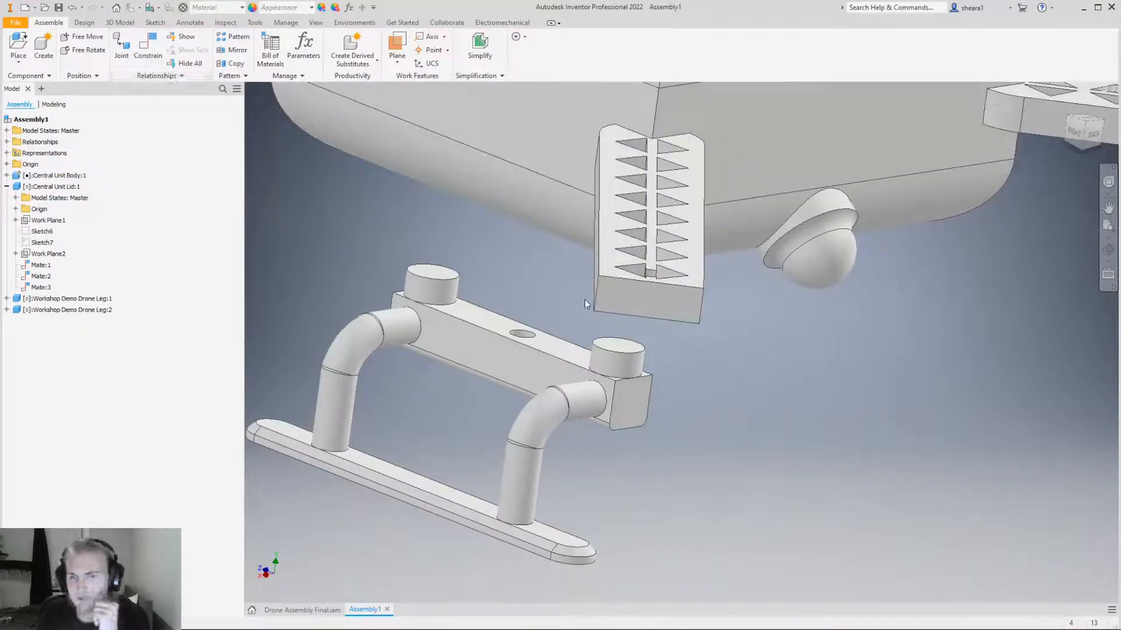
Mate the flat top face of the second leg's crossbar to the body's flat underside with a 0 mm offset.
scroll(584, 299, down, 5)
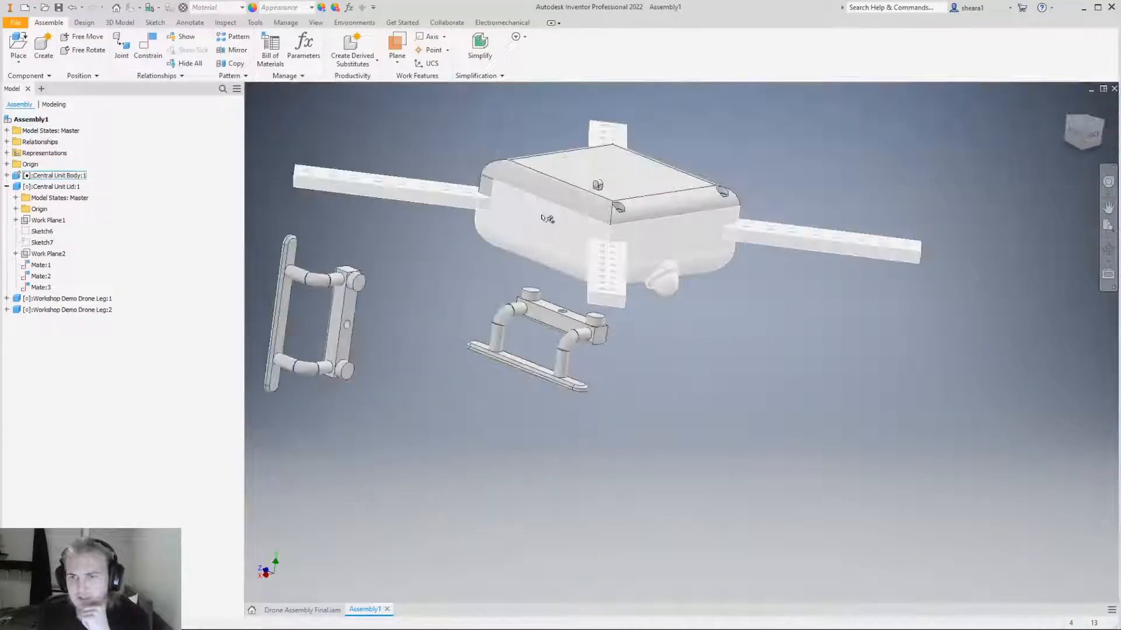
click(144, 58)
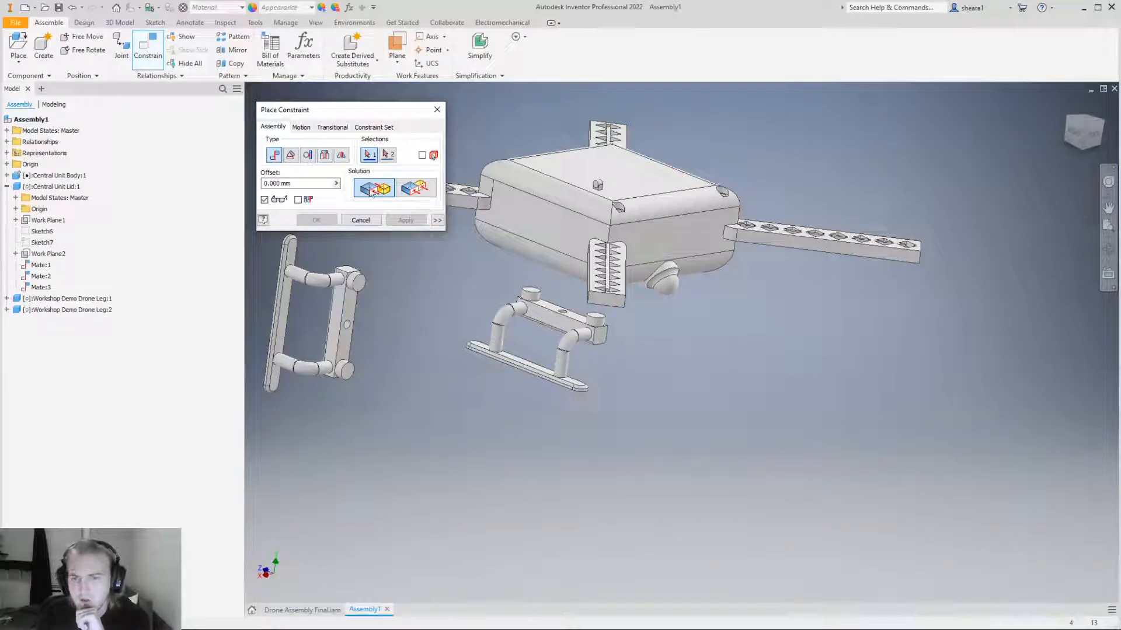
scroll(552, 306, up, 5)
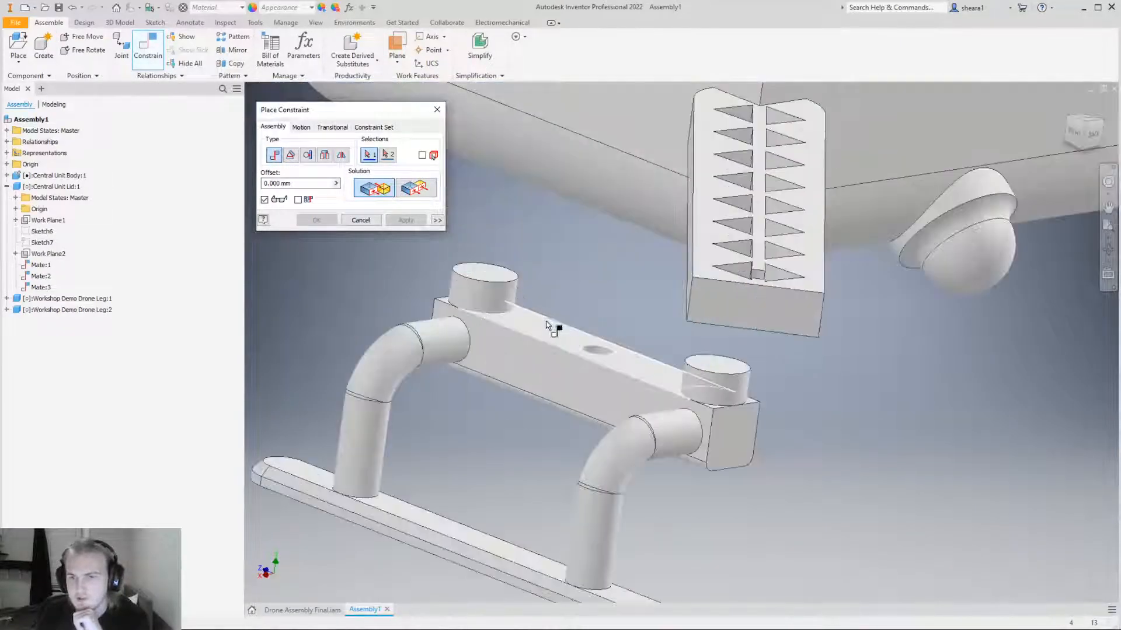
click(545, 326)
shift+middle_drag(564, 337, 556, 279)
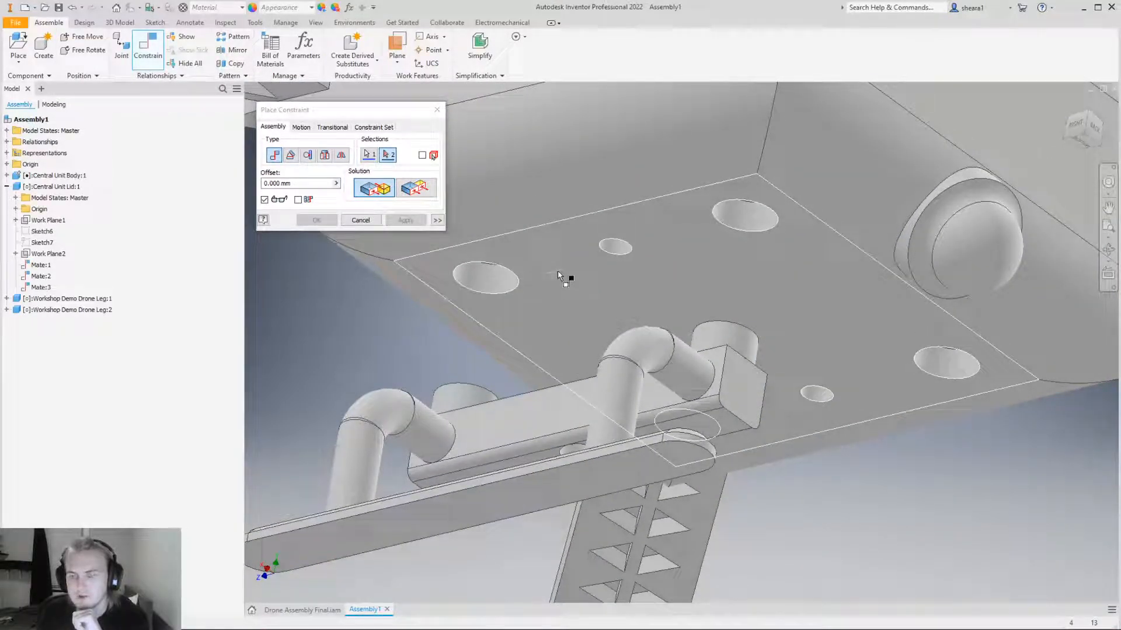
click(558, 271)
shift+middle_drag(521, 485, 714, 253)
click(348, 224)
Expand both drone legs in the model tree and highlight the faces joined by the second leg's Mate:6 constraint.
shift+middle_drag(791, 218, 701, 255)
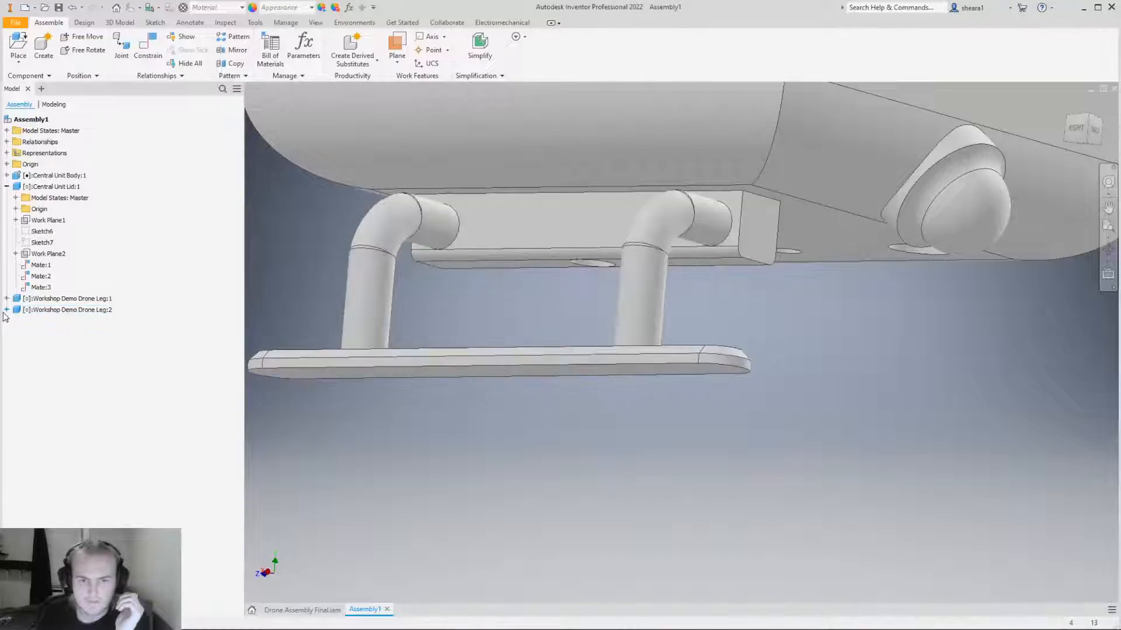
click(6, 299)
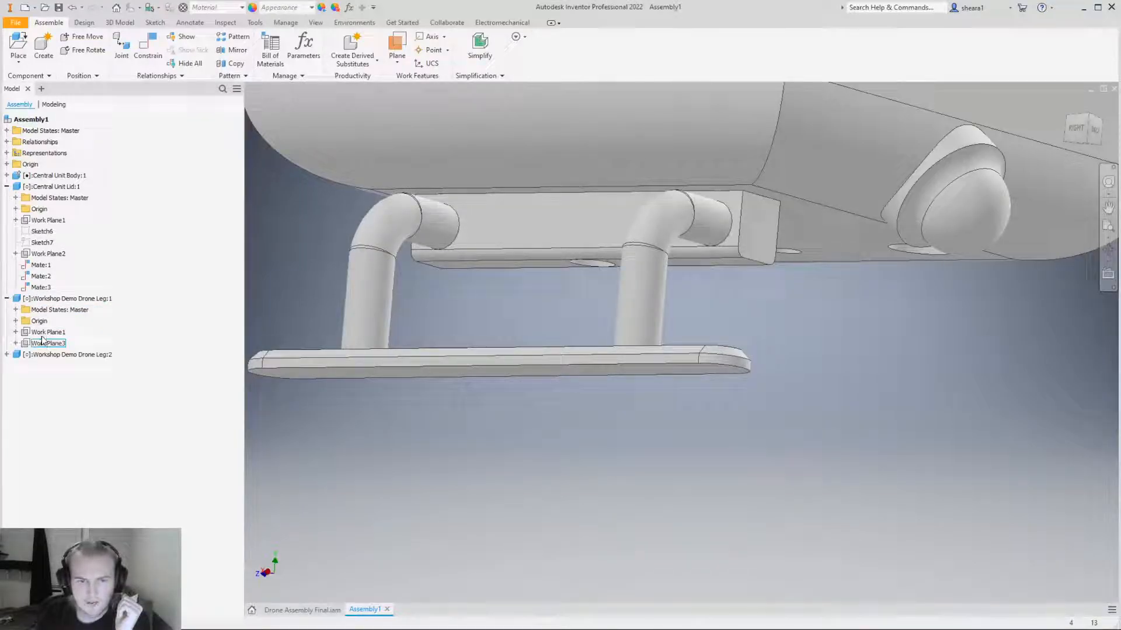
click(6, 354)
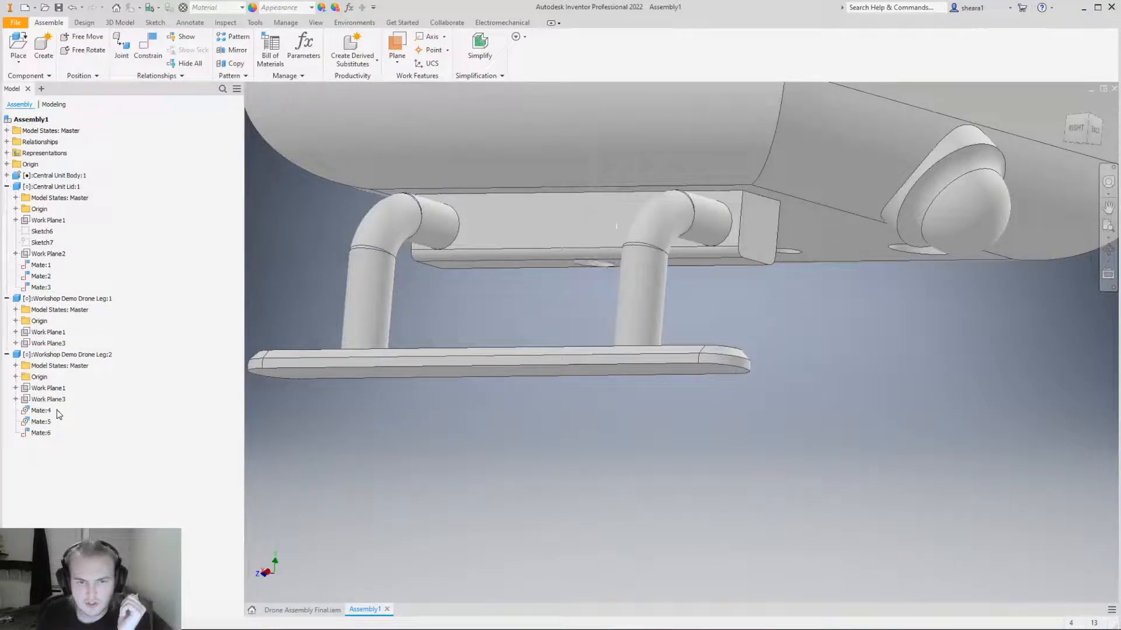
click(33, 435)
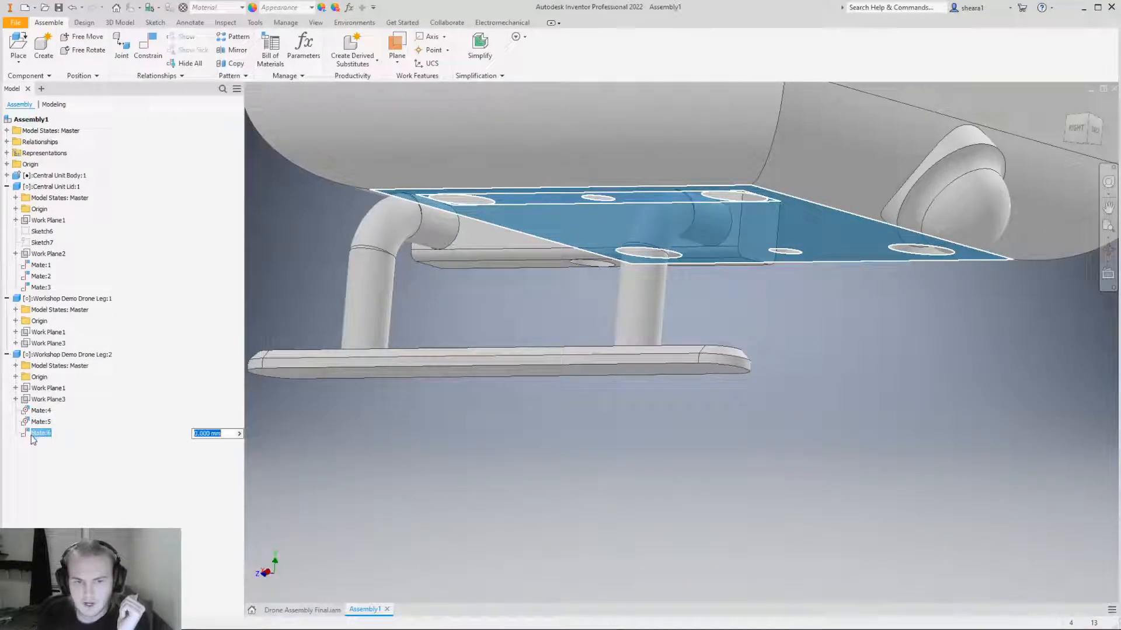
Collapse the central unit lid in the model tree, and highlight the body, the lid and each drone leg in turn.
key(Escape)
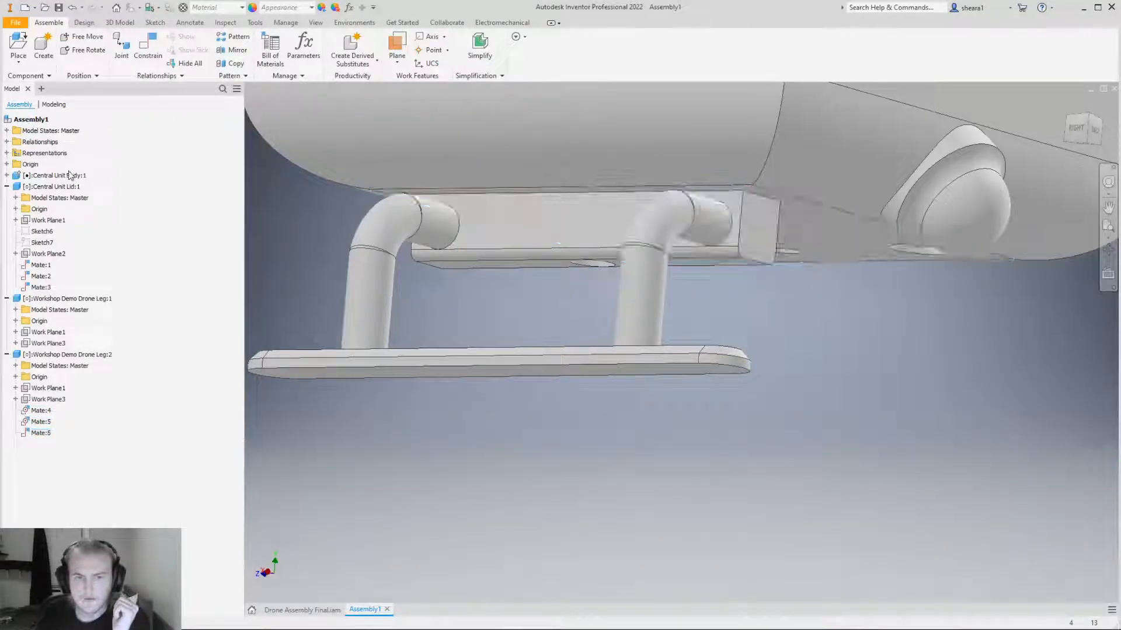
click(6, 187)
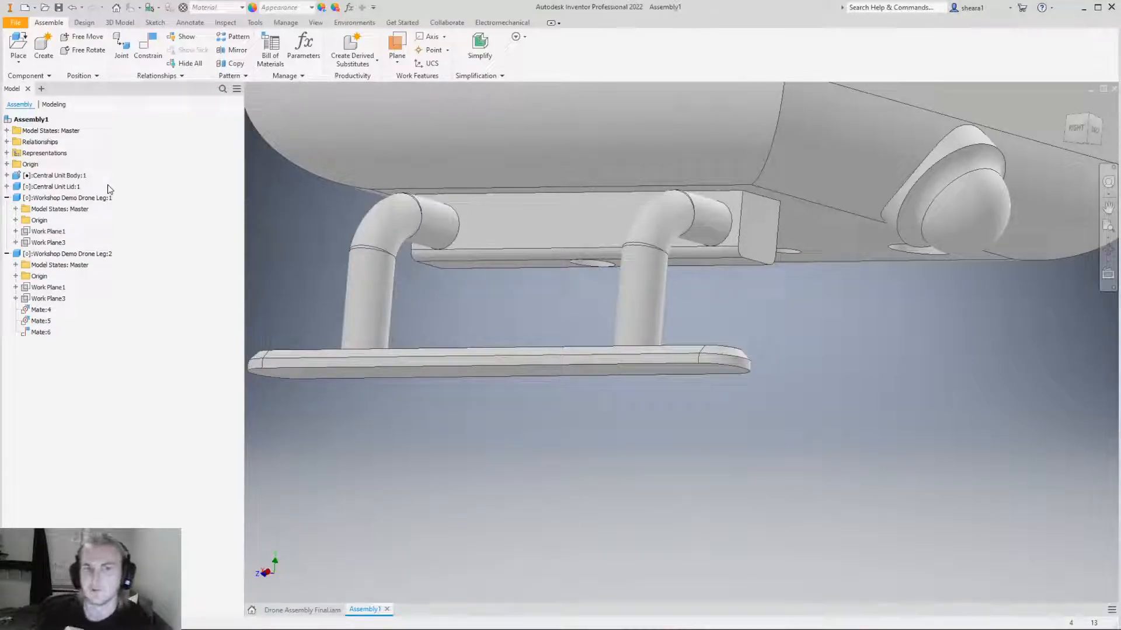
click(71, 176)
scroll(550, 388, up, 5)
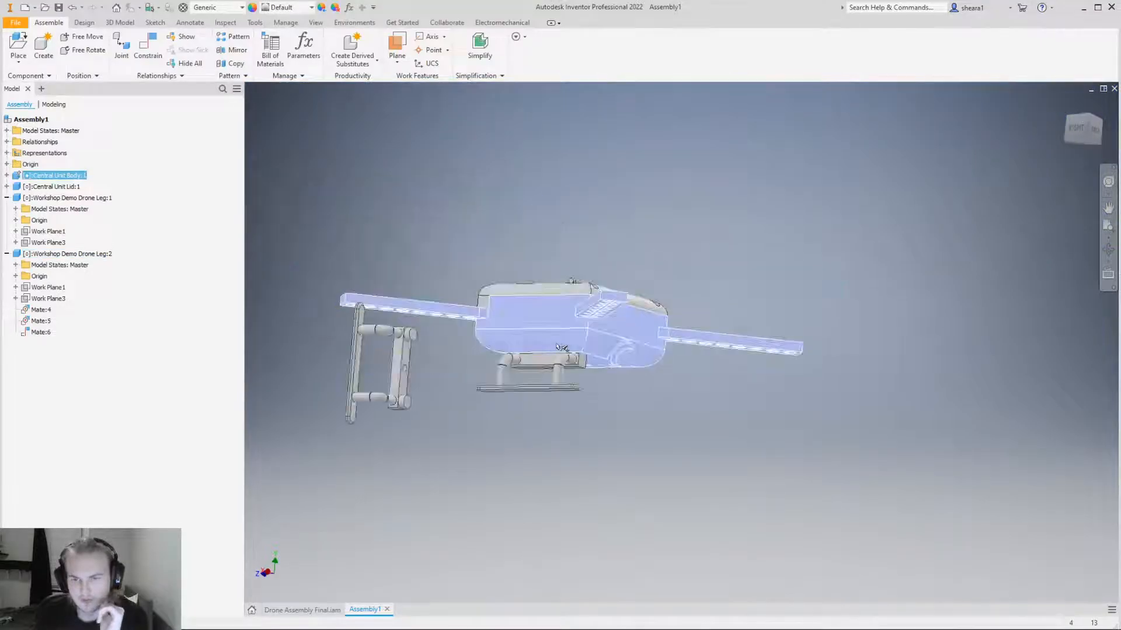
scroll(571, 350, up, 3)
shift+middle_drag(513, 317, 471, 348)
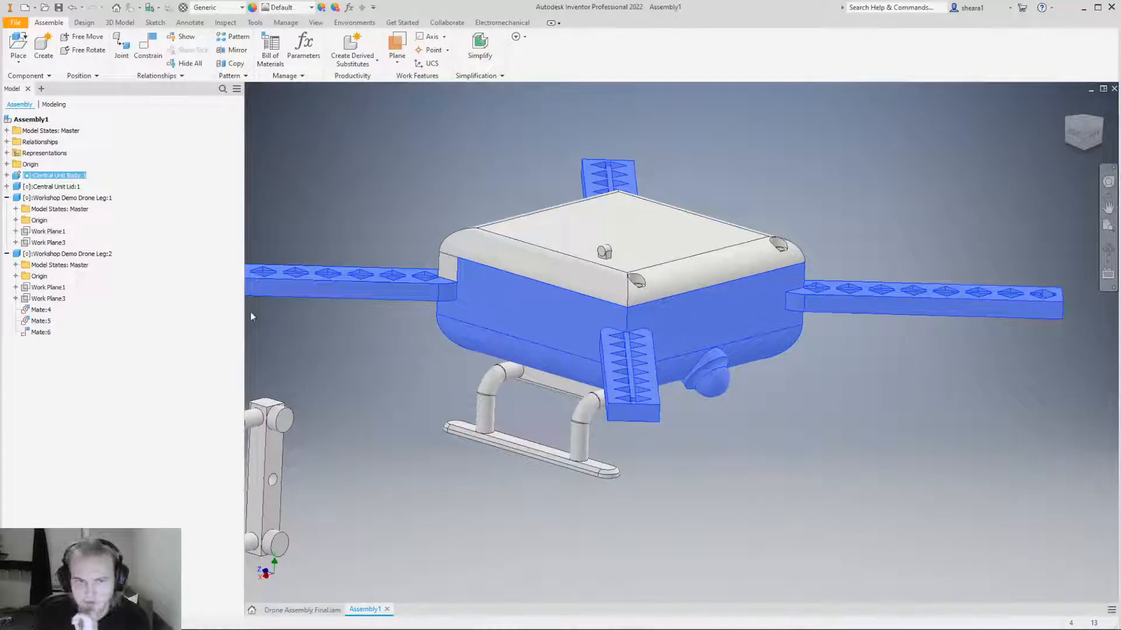
click(49, 188)
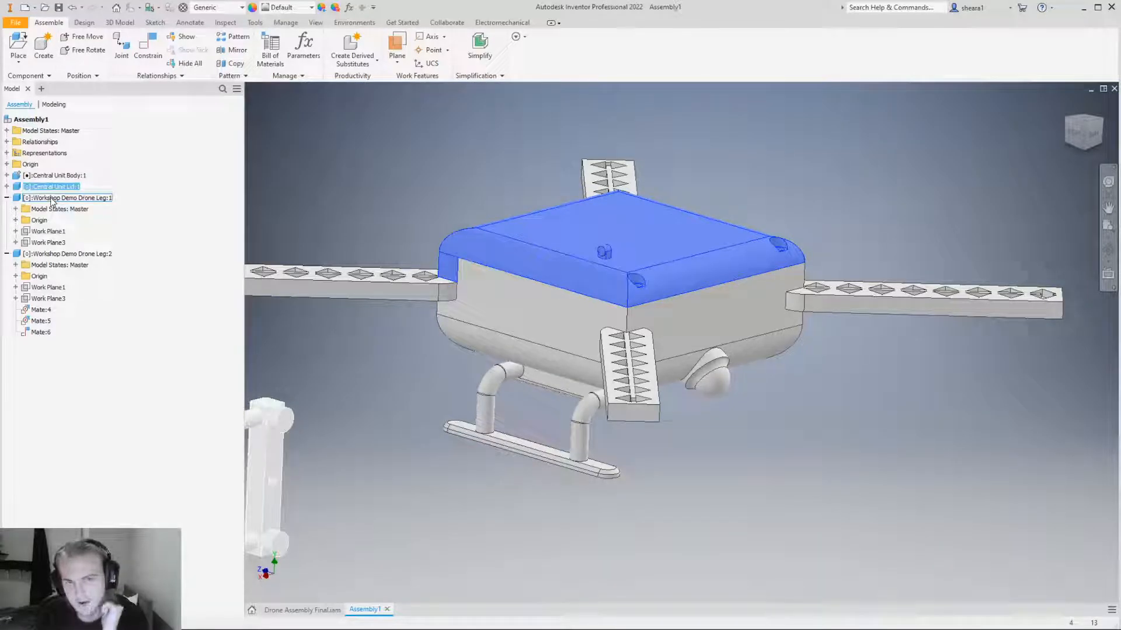
click(51, 199)
scroll(365, 127, up, 3)
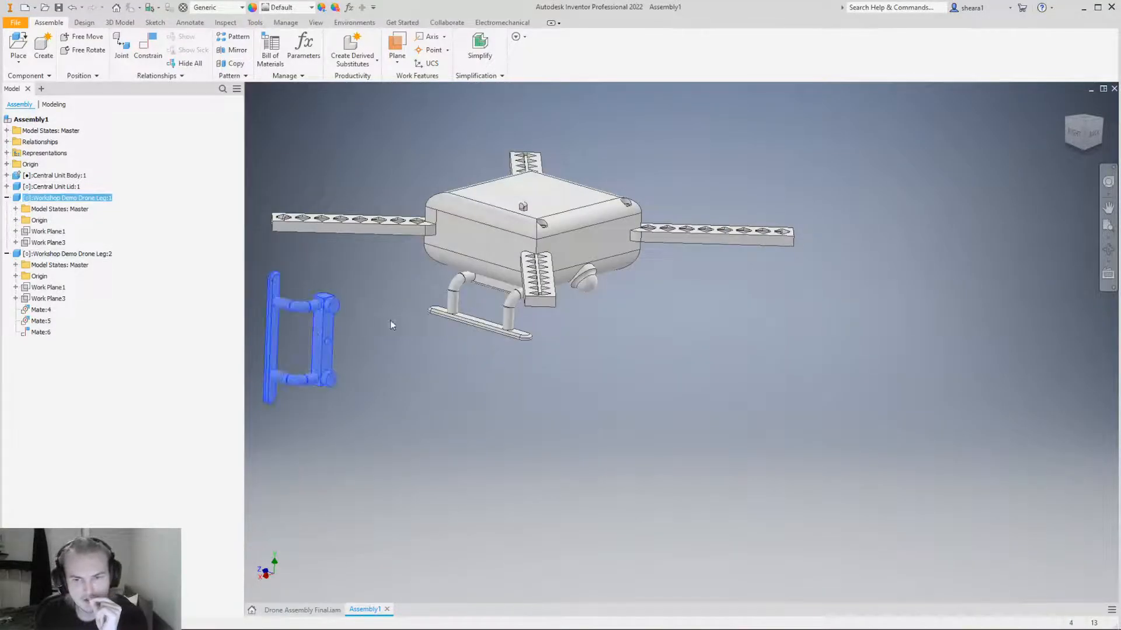
click(79, 256)
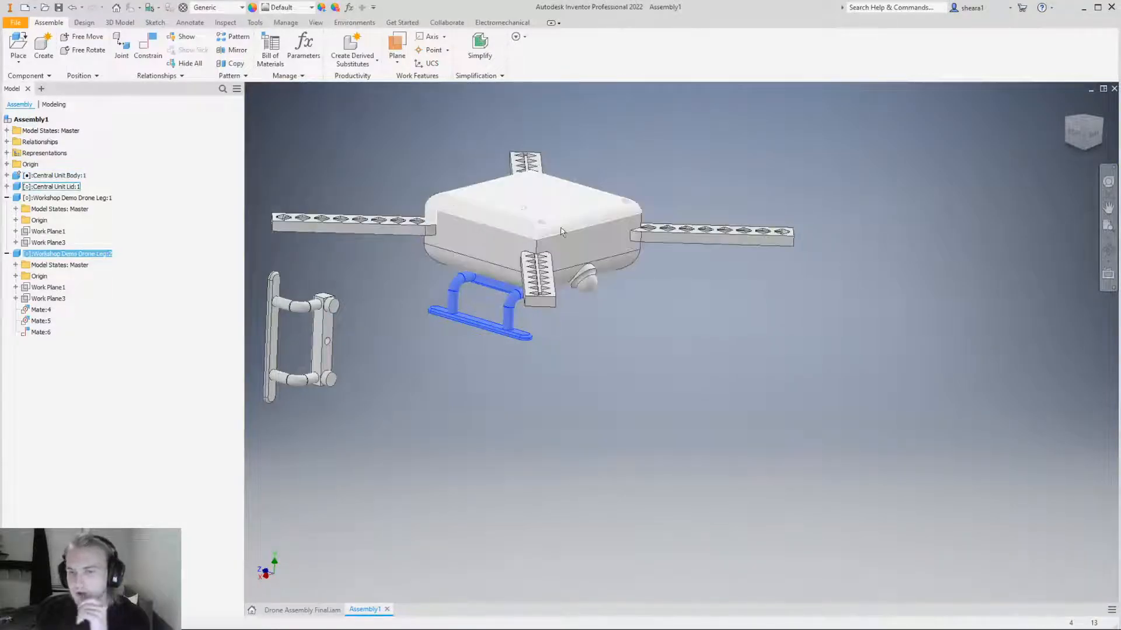
scroll(516, 291, down, 3)
scroll(551, 301, up, 5)
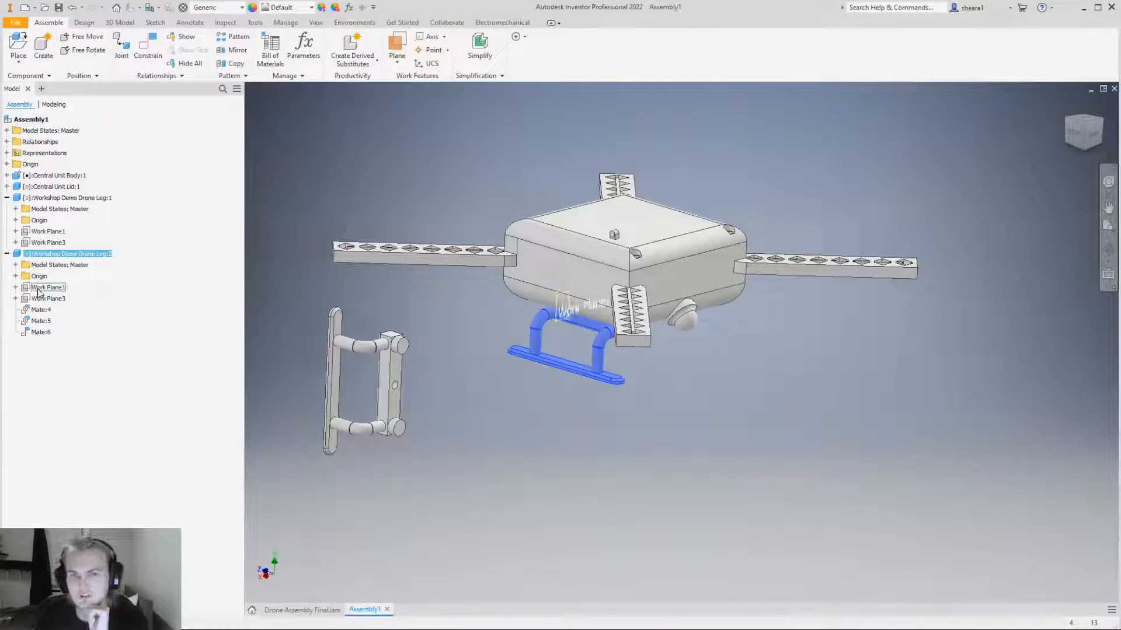
Highlight the second leg's Mate:4, Mate:5 and Mate:6 constraints one by one and examine the axes and faces they join.
click(40, 310)
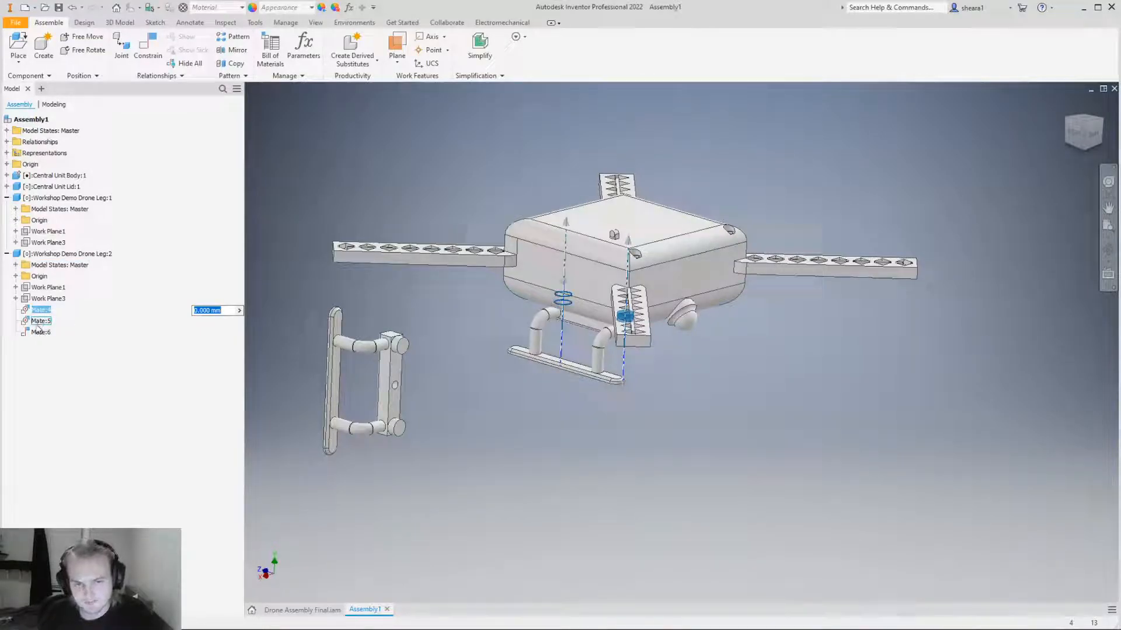
scroll(612, 327, up, 4)
shift+middle_drag(607, 336, 618, 306)
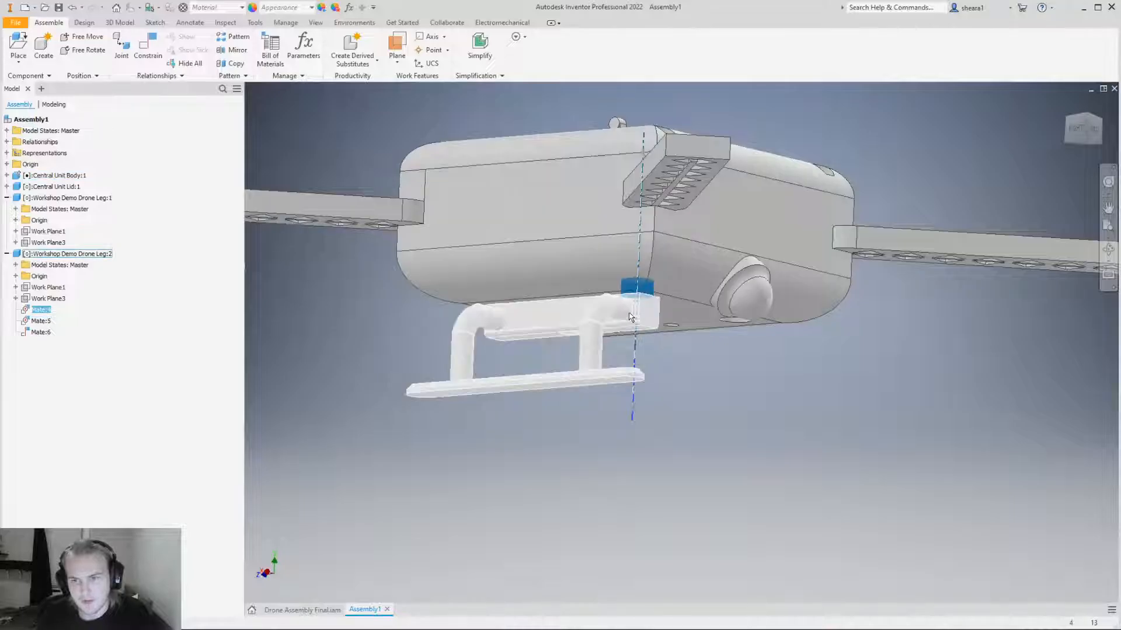
click(38, 323)
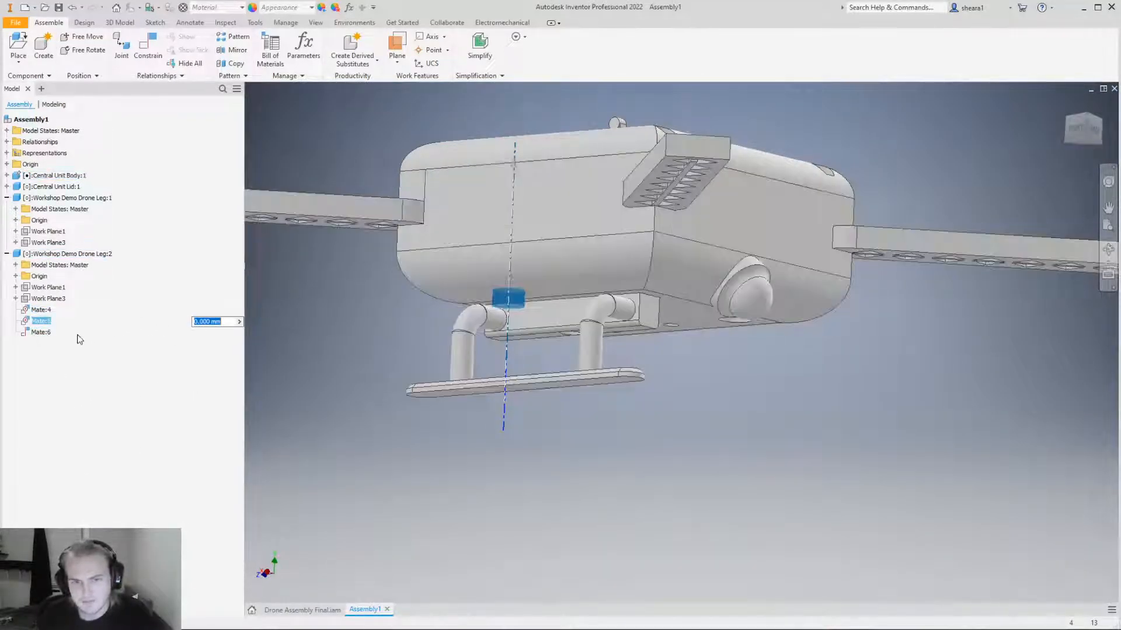
click(42, 332)
shift+middle_drag(538, 346, 546, 356)
click(40, 333)
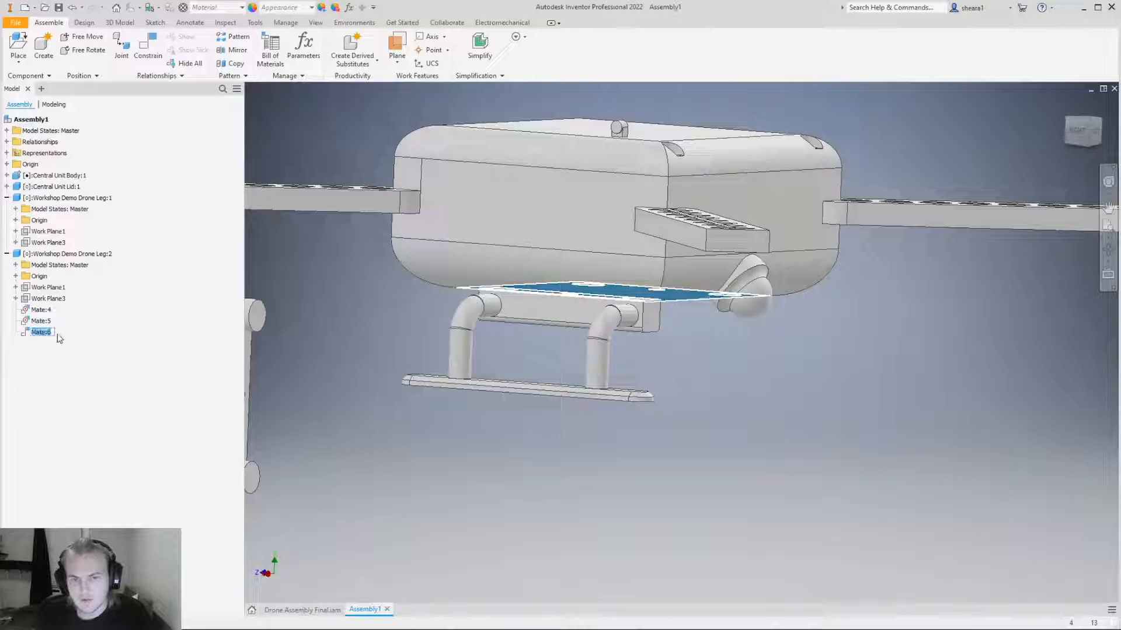
Set the offset of the second leg's Mate:6 constraint to 2 mm and view the crossbar beneath the body's underside.
double_click(38, 332)
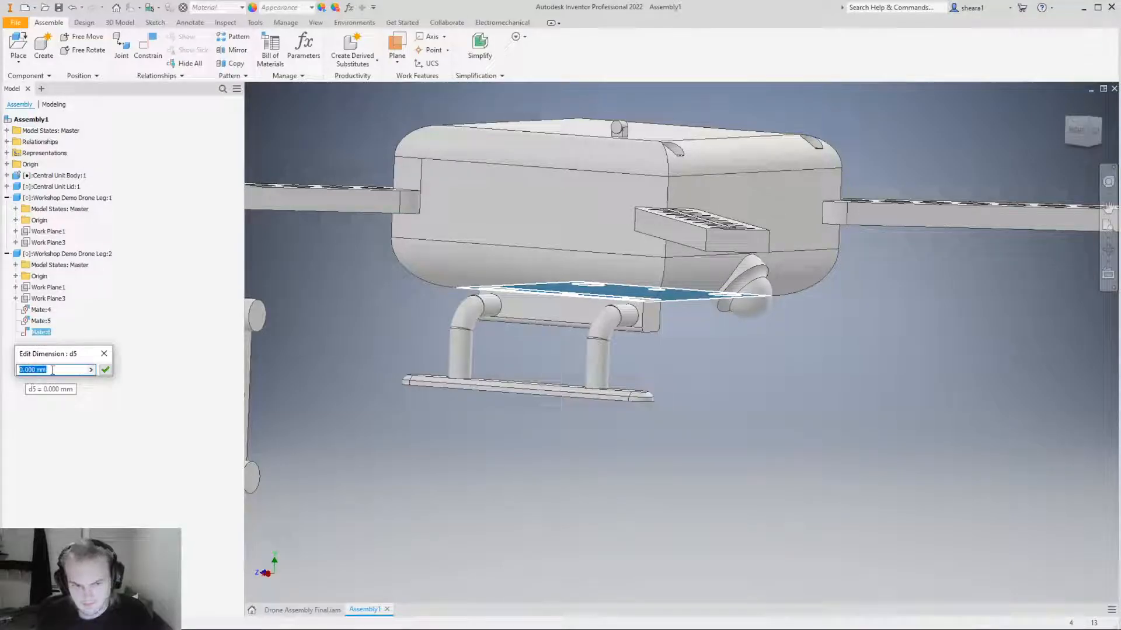
drag(27, 359, 24, 353)
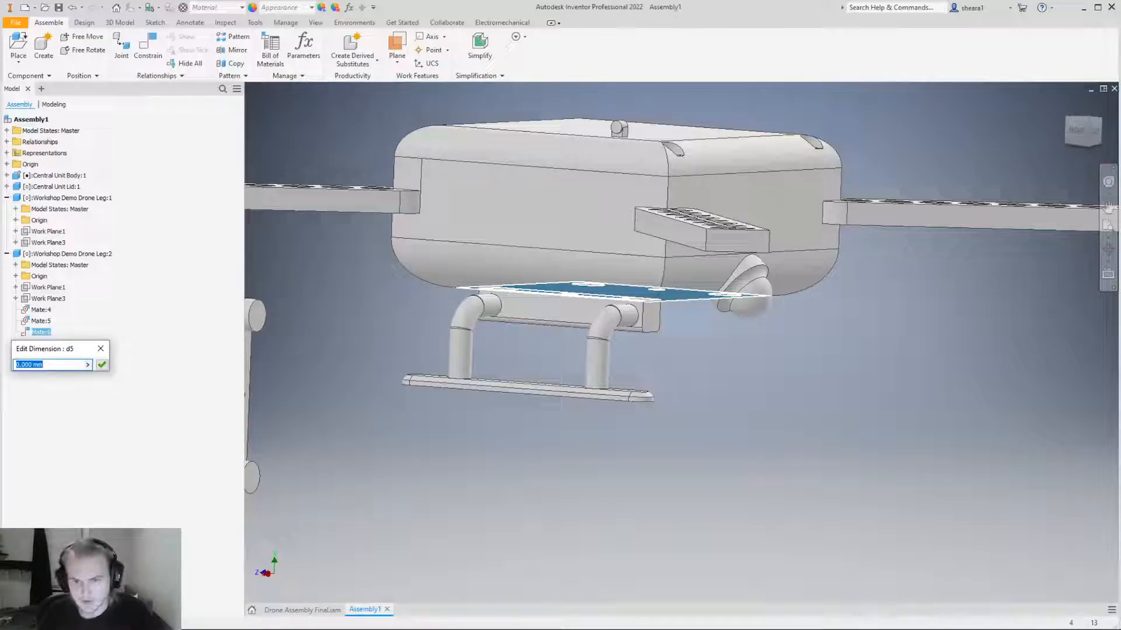
text(2)
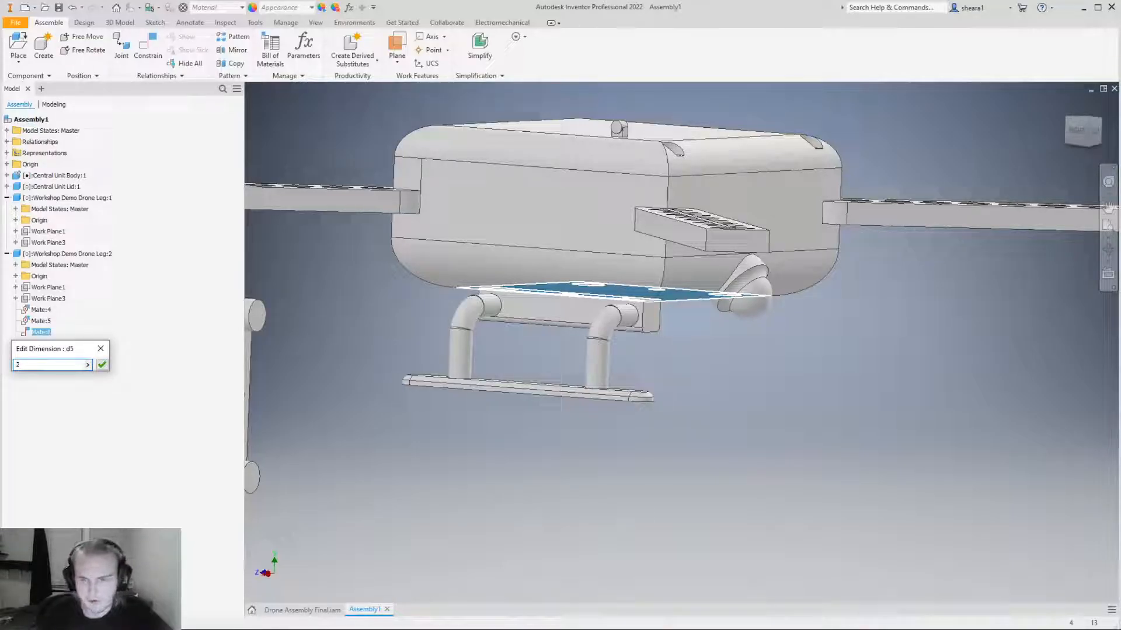
key(Return)
shift+middle_drag(408, 338, 642, 301)
scroll(506, 313, up, 3)
shift+middle_drag(525, 328, 582, 347)
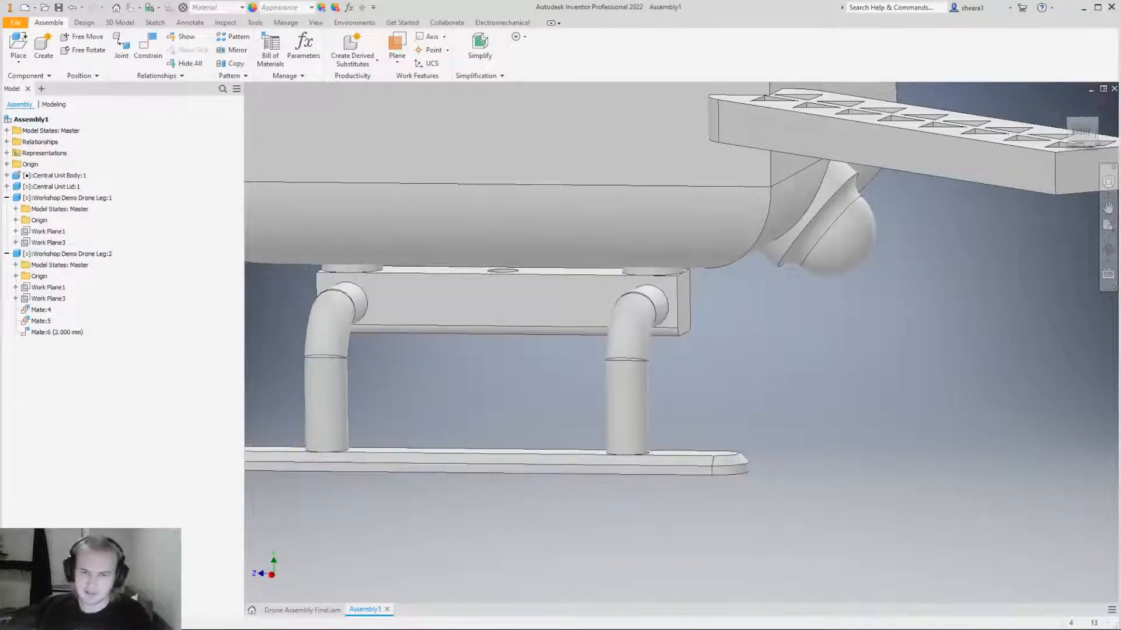
Set the offset of the second leg's Mate:6 constraint back to 0 mm.
click(66, 337)
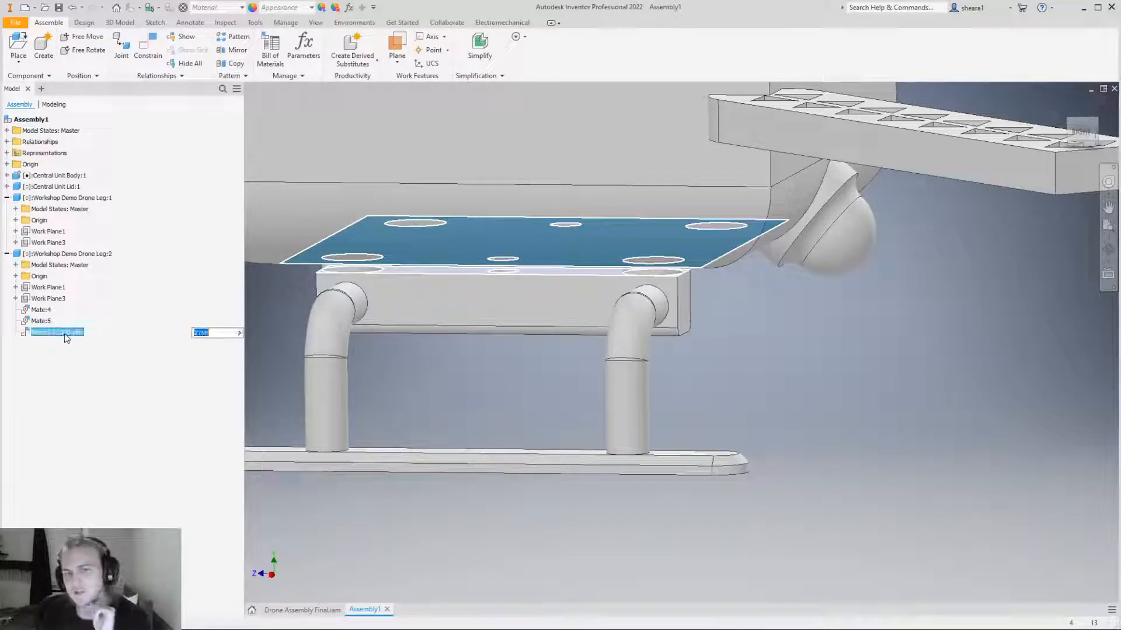
key(Return)
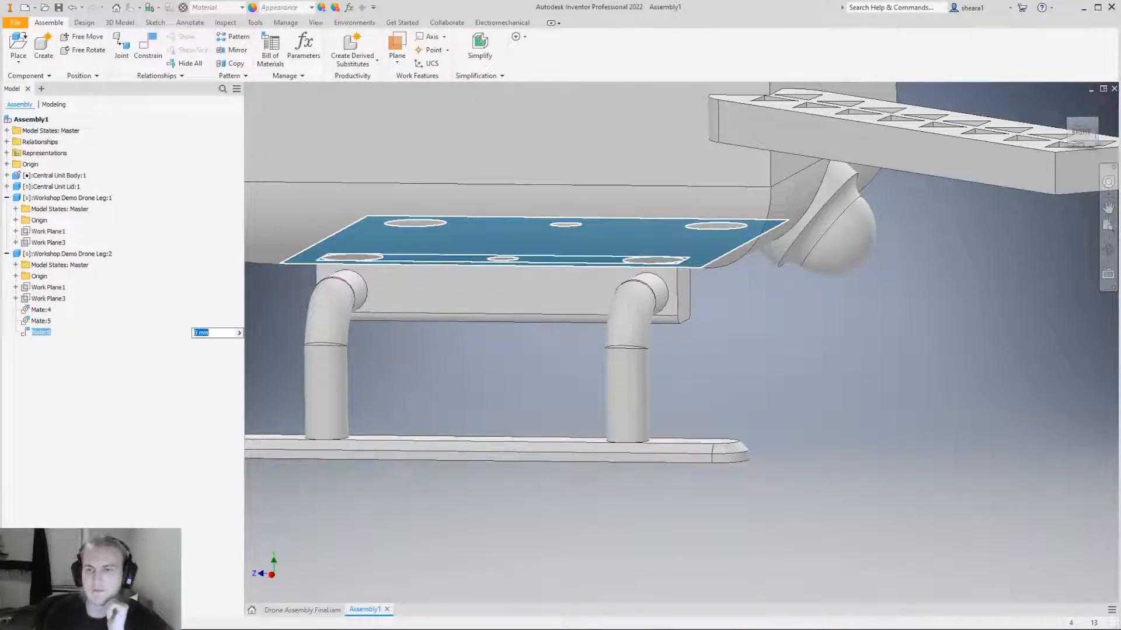
click(457, 395)
mouse_move(469, 397)
shift+middle_down()
mouse_move(393, 383)
mouse_move(388, 405)
mouse_move(475, 408)
shift+middle_up()
Move the unmated first leg below the body and free-rotate it so its round pegs point up towards the underside.
key(F6)
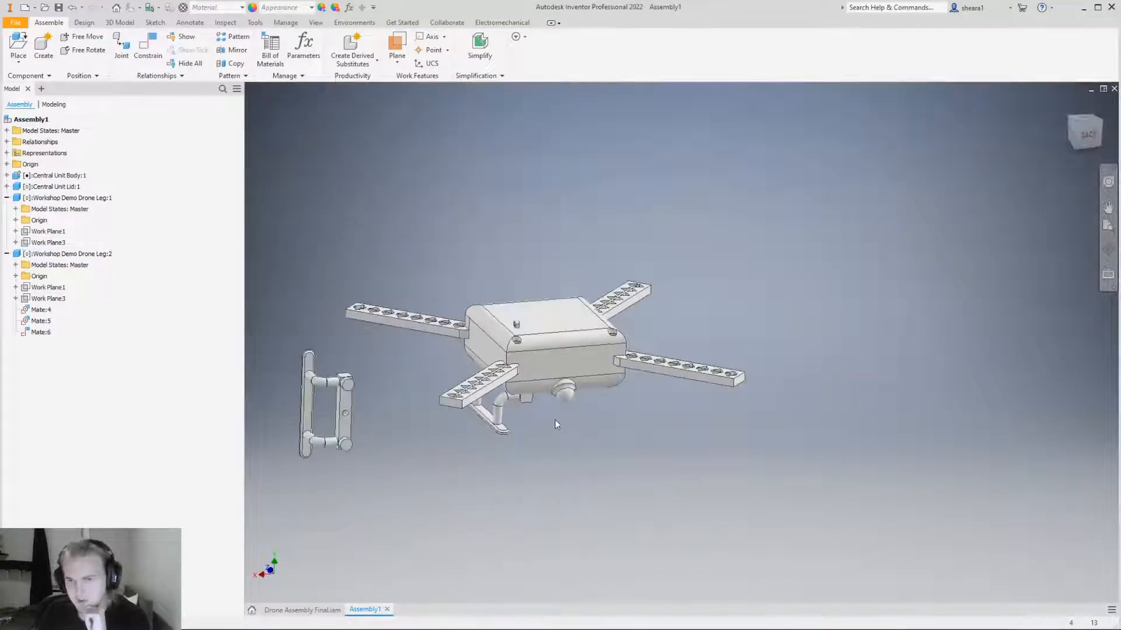
drag(345, 432, 613, 487)
key(g)
click(575, 444)
drag(575, 443, 352, 305)
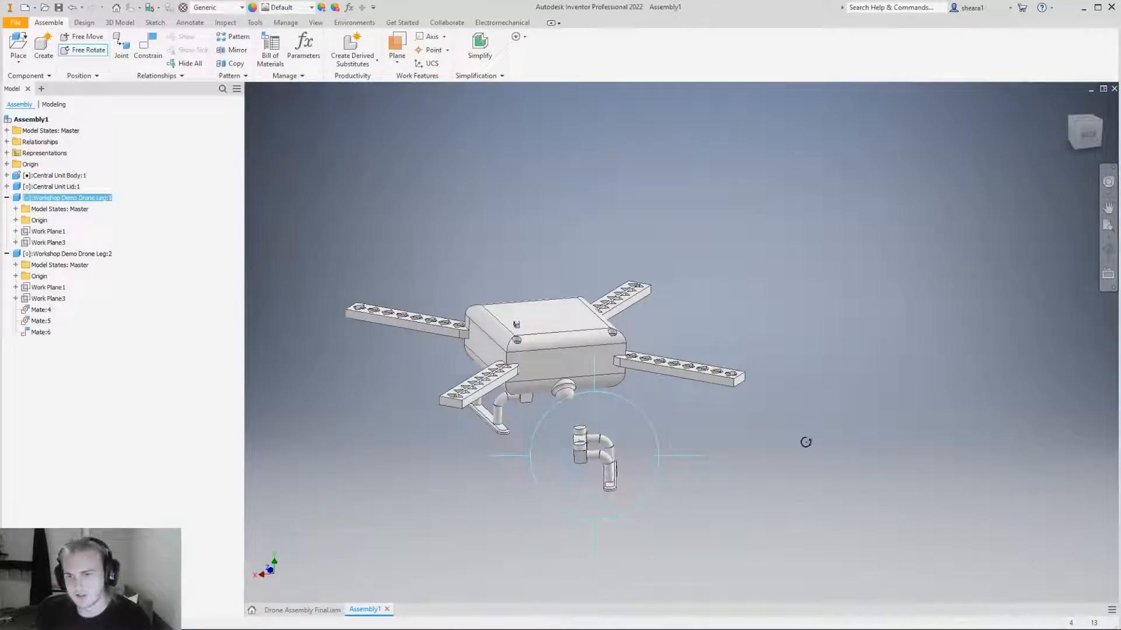
key(Escape)
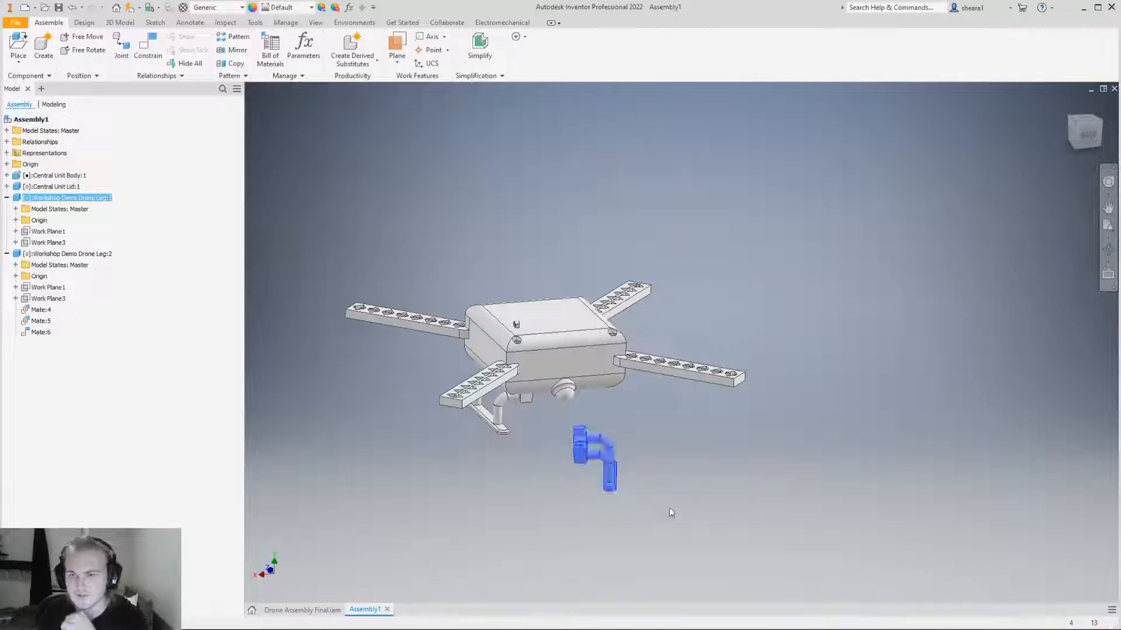
mouse_move(614, 500)
shift+middle_down()
mouse_move(608, 469)
mouse_move(603, 489)
shift+middle_up()
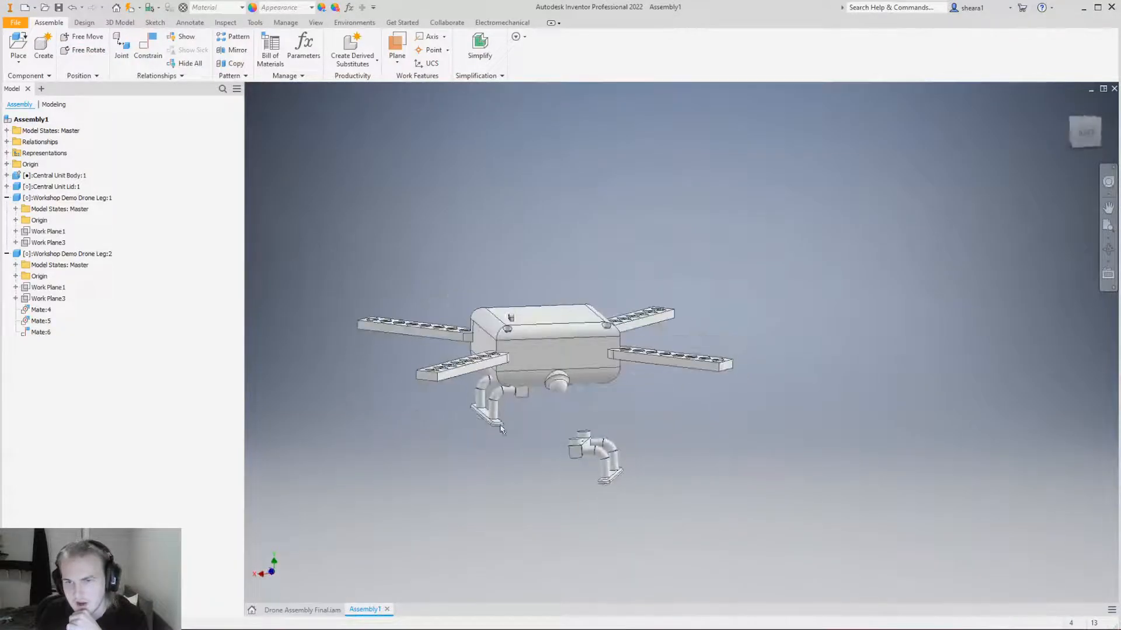
Examine the first leg's orientation relative to the body and the mated second leg from several angles.
scroll(528, 447, up, 3)
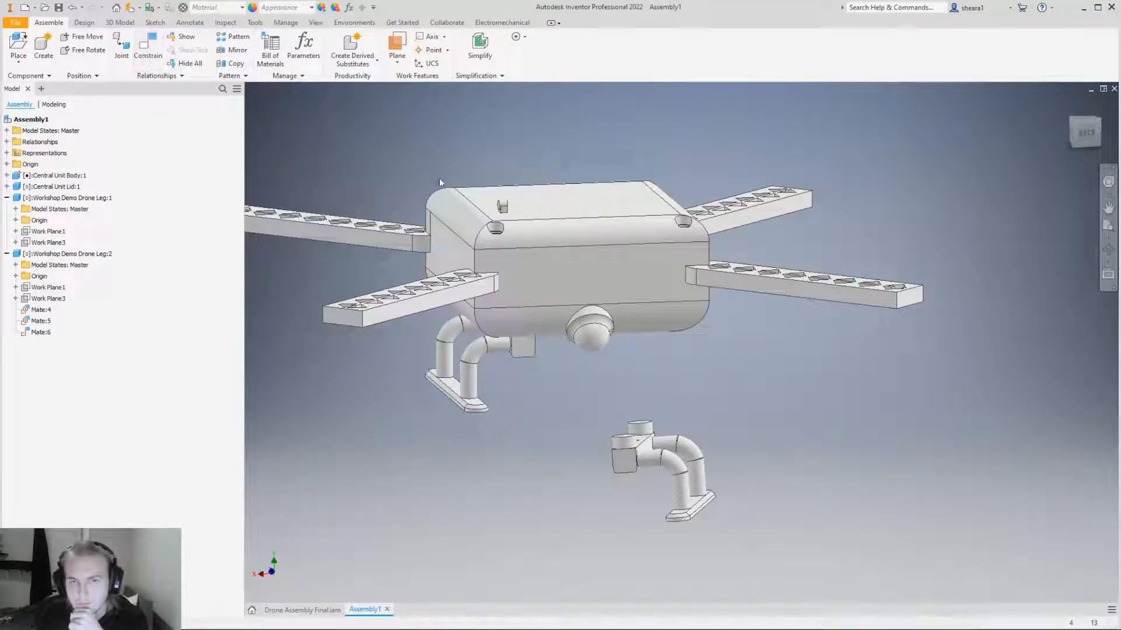
scroll(563, 327, down, 4)
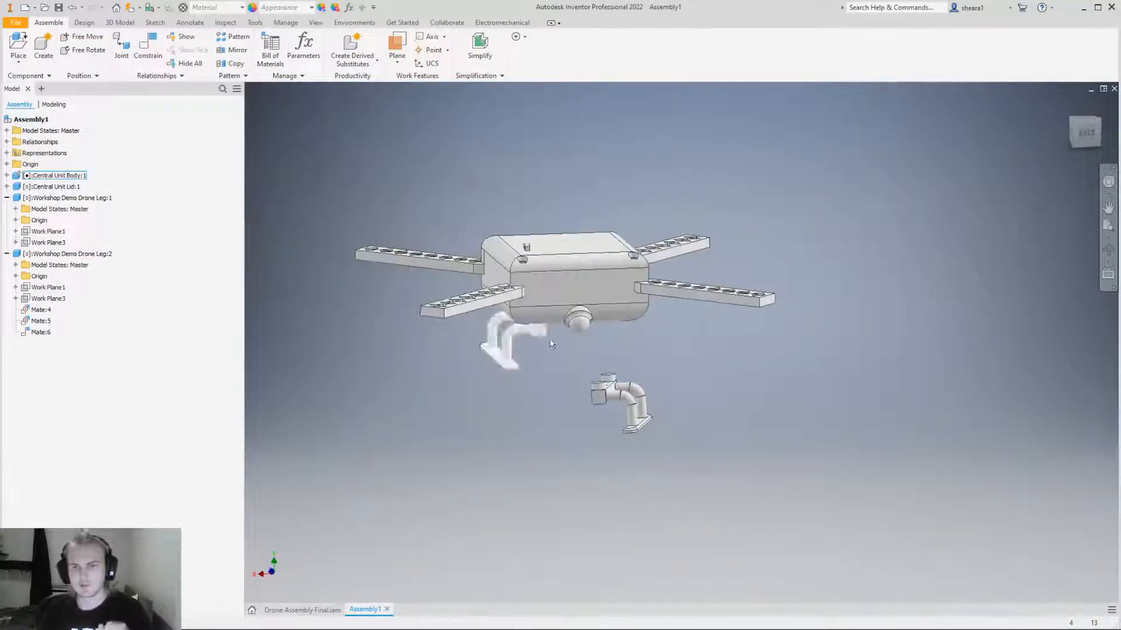
shift+middle_drag(569, 372, 582, 372)
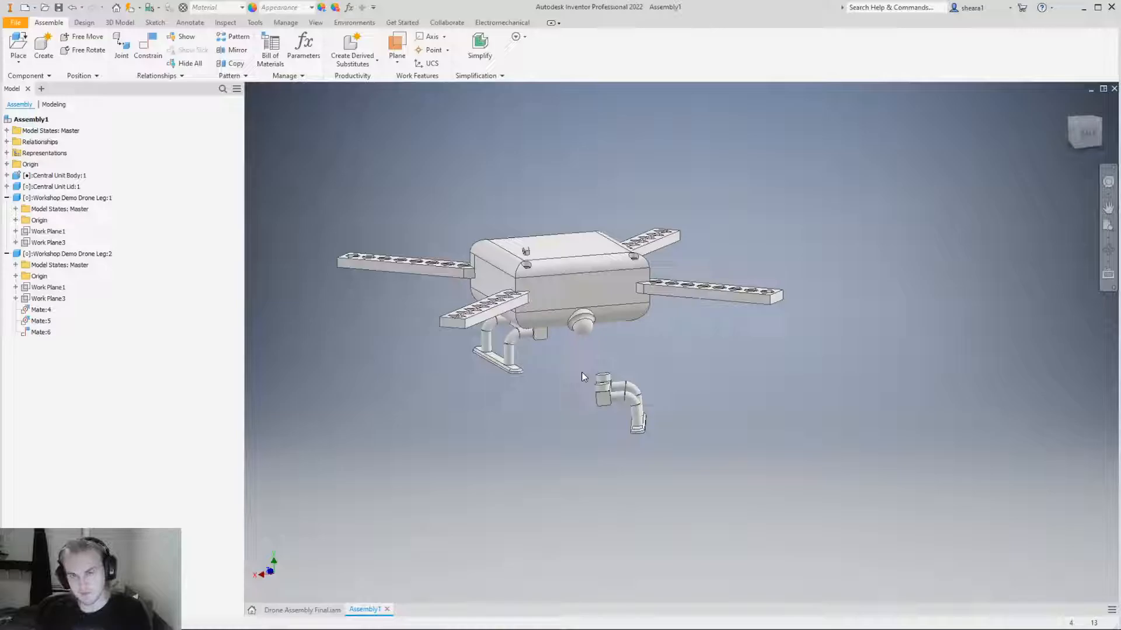
shift+middle_drag(591, 377, 601, 327)
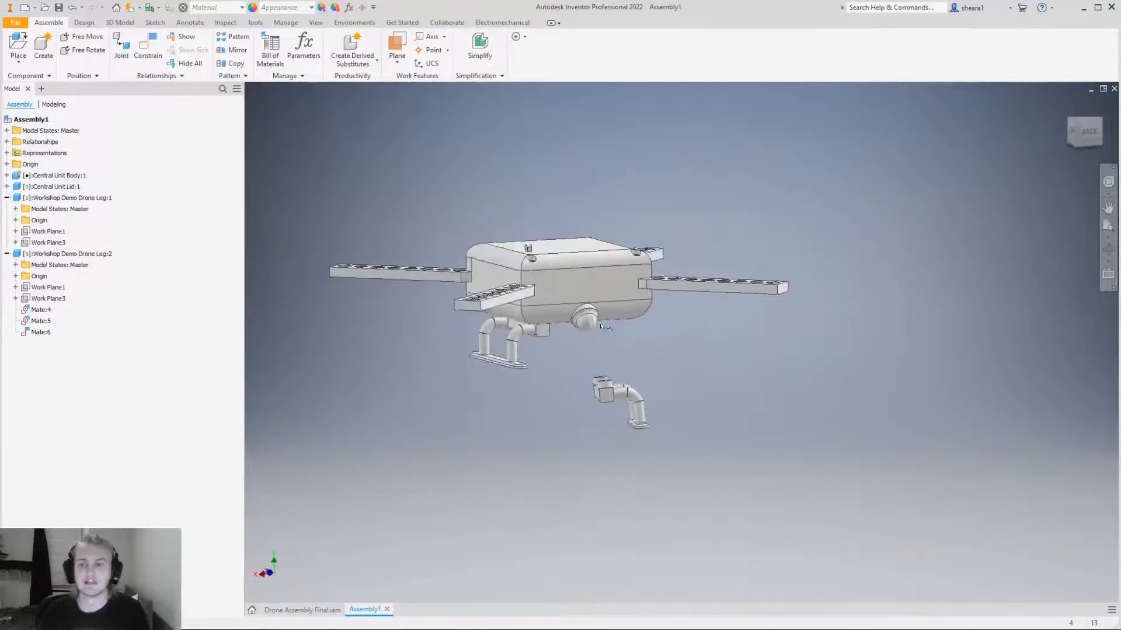
click(1083, 131)
mouse_move(1066, 112)
mouse_down()
mouse_move(1078, 175)
mouse_move(1079, 119)
mouse_move(1057, 173)
mouse_move(1056, 111)
mouse_move(1079, 128)
mouse_move(1085, 158)
mouse_up()
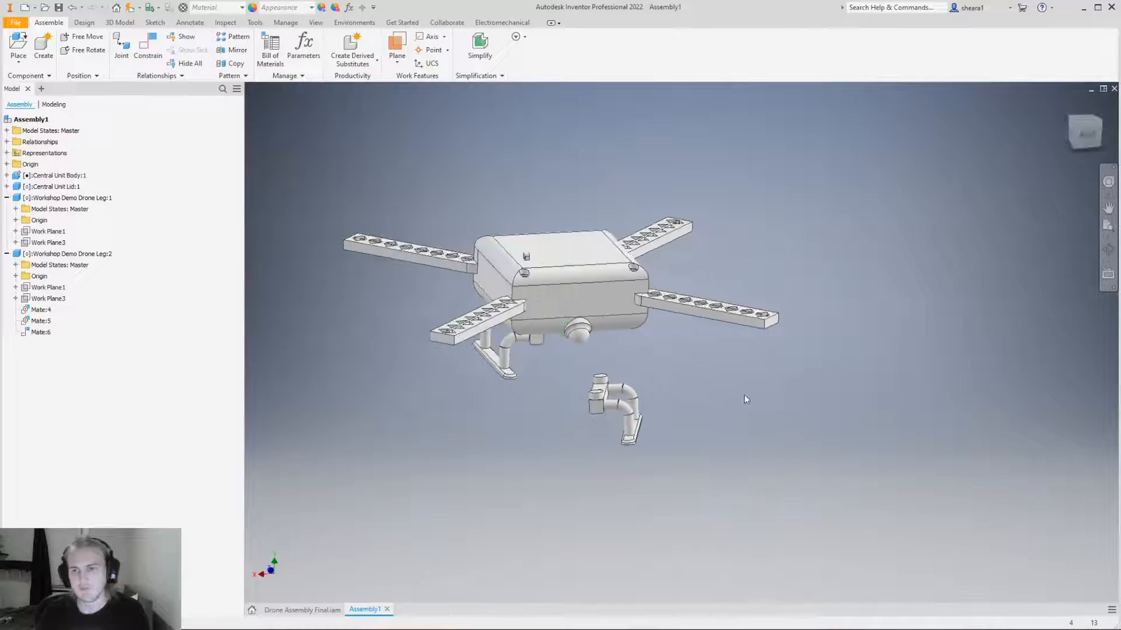
scroll(568, 380, up, 3)
mouse_move(622, 339)
shift+middle_down()
mouse_move(623, 323)
mouse_move(601, 331)
mouse_move(618, 318)
mouse_move(628, 338)
shift+middle_up()
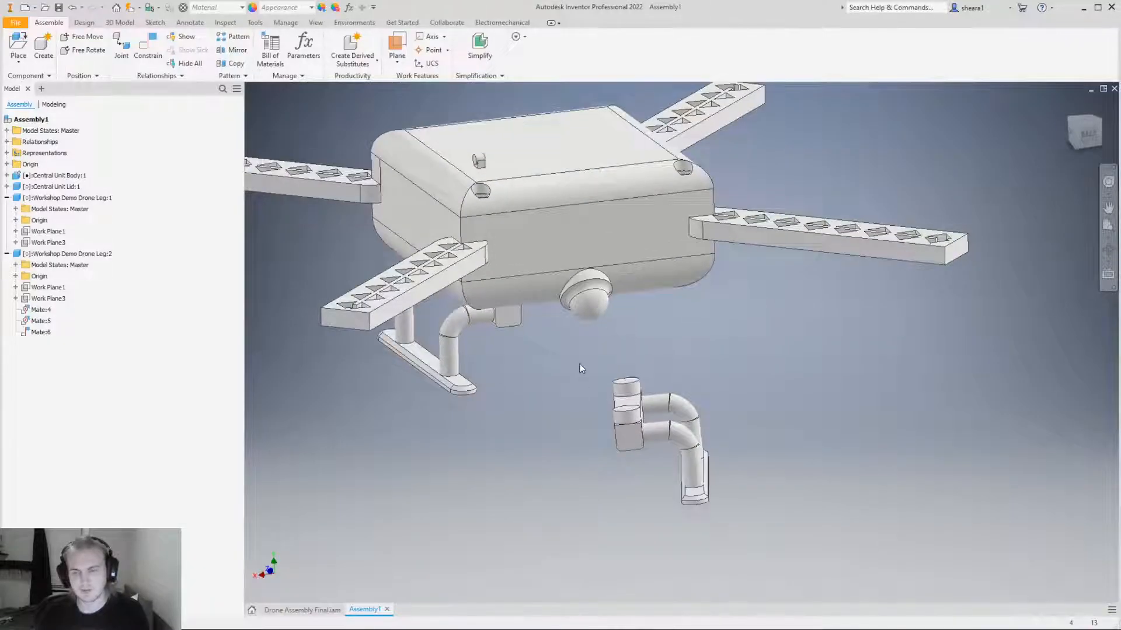
shift+middle_drag(580, 367, 568, 328)
scroll(479, 287, up, 3)
scroll(584, 382, down, 3)
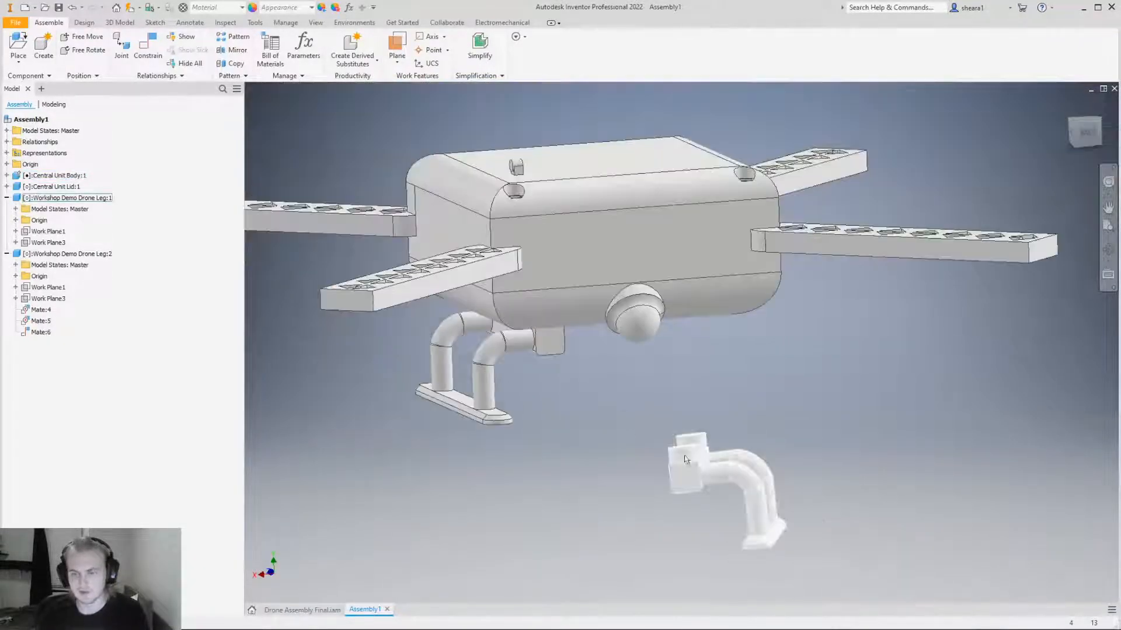
Mate the axis of the first leg's near round peg to the open large underside hole nearest the camera dome, with 0 mm offset.
key(c)
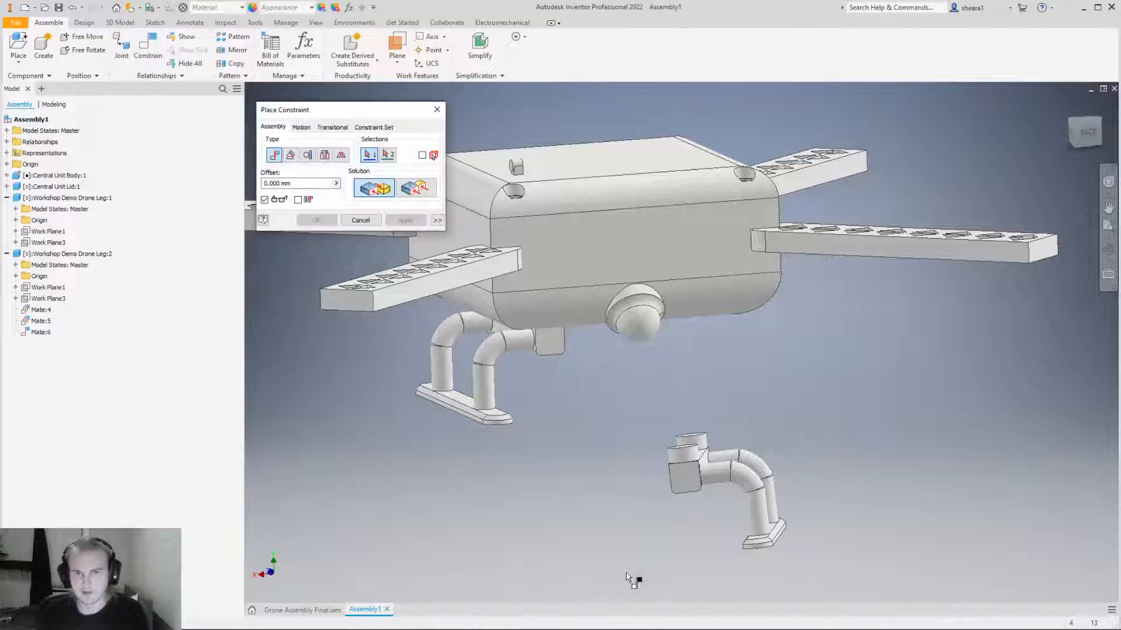
click(684, 459)
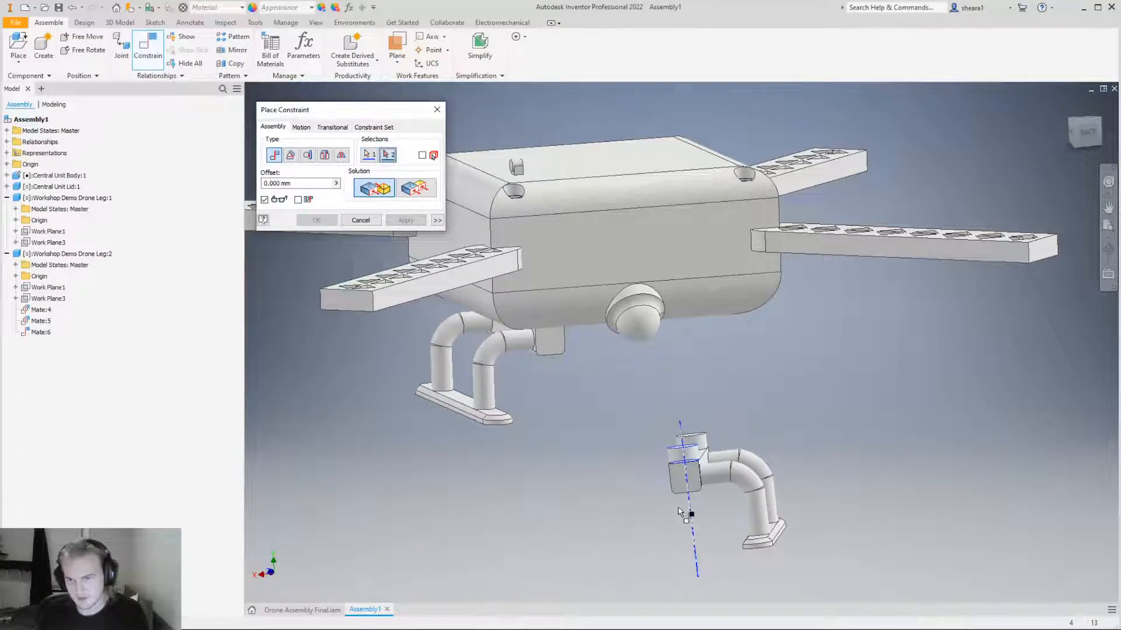
scroll(671, 478, up, 4)
scroll(653, 419, down, 3)
shift+middle_drag(680, 412, 674, 307)
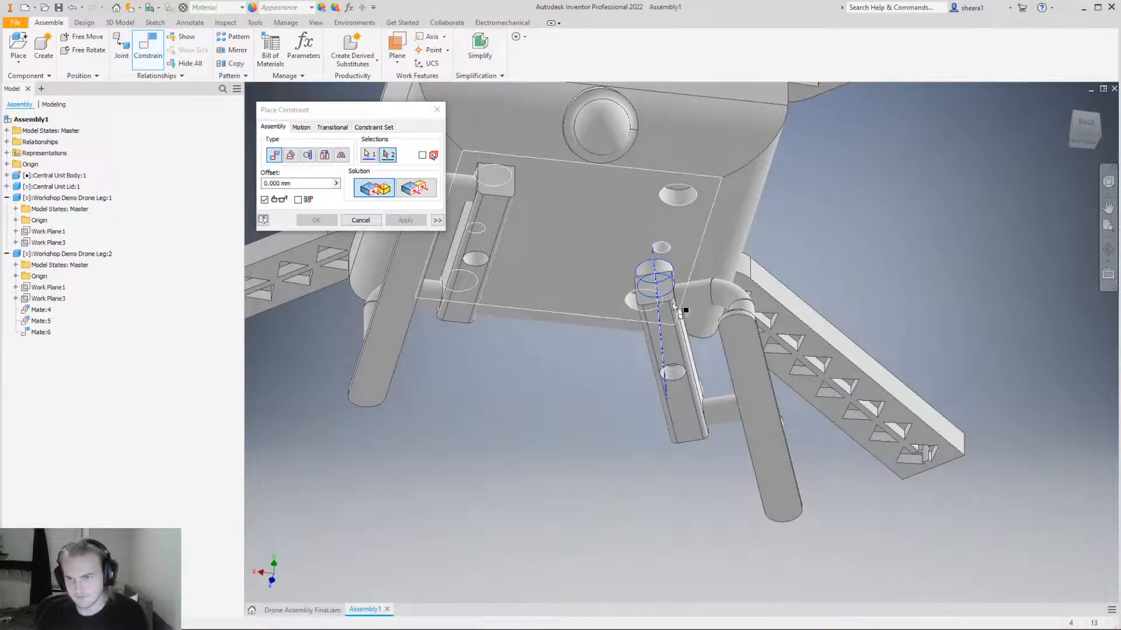
click(680, 196)
click(401, 223)
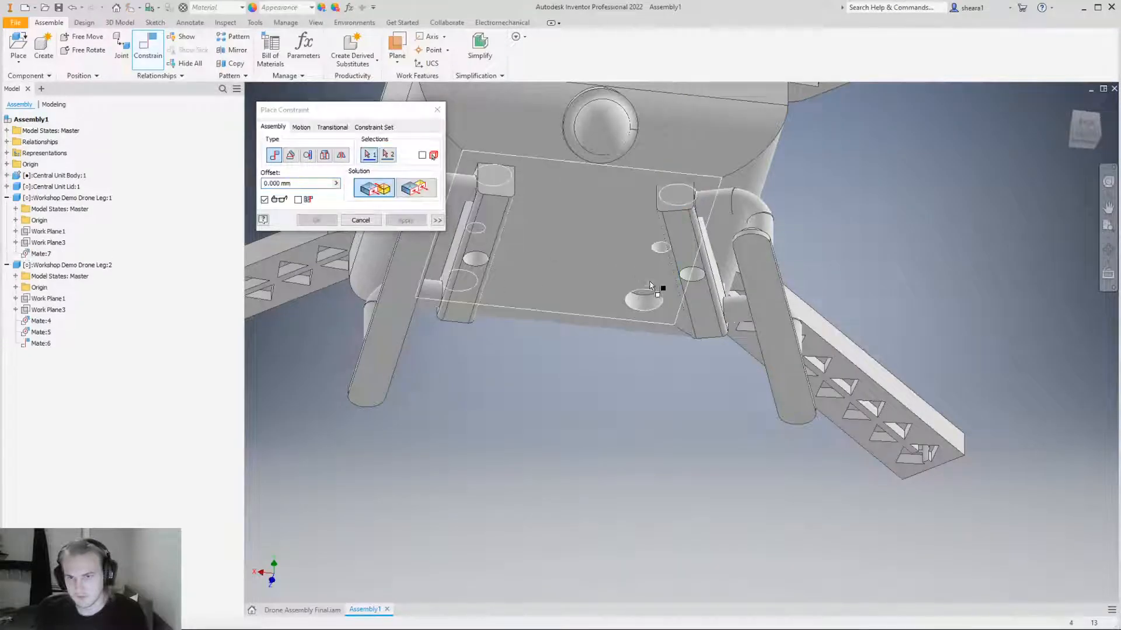
Mate the top face of the first leg's mounting bar to the body's flat underside with 0 mm offset.
shift+middle_drag(751, 300, 704, 329)
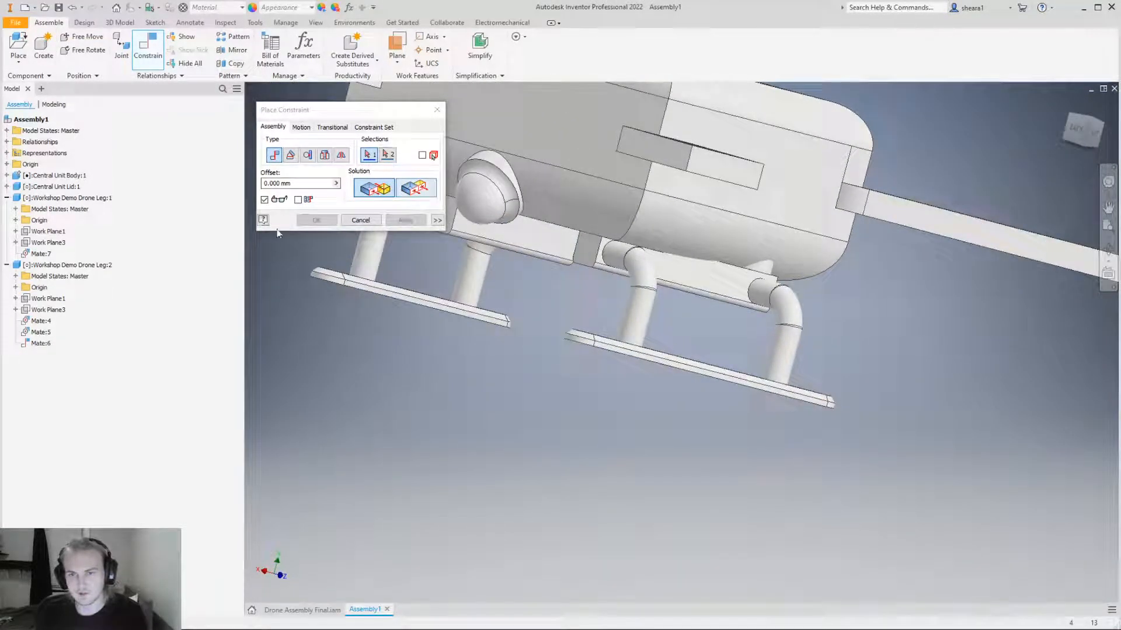
scroll(743, 266, up, 3)
shift+middle_drag(746, 266, 718, 333)
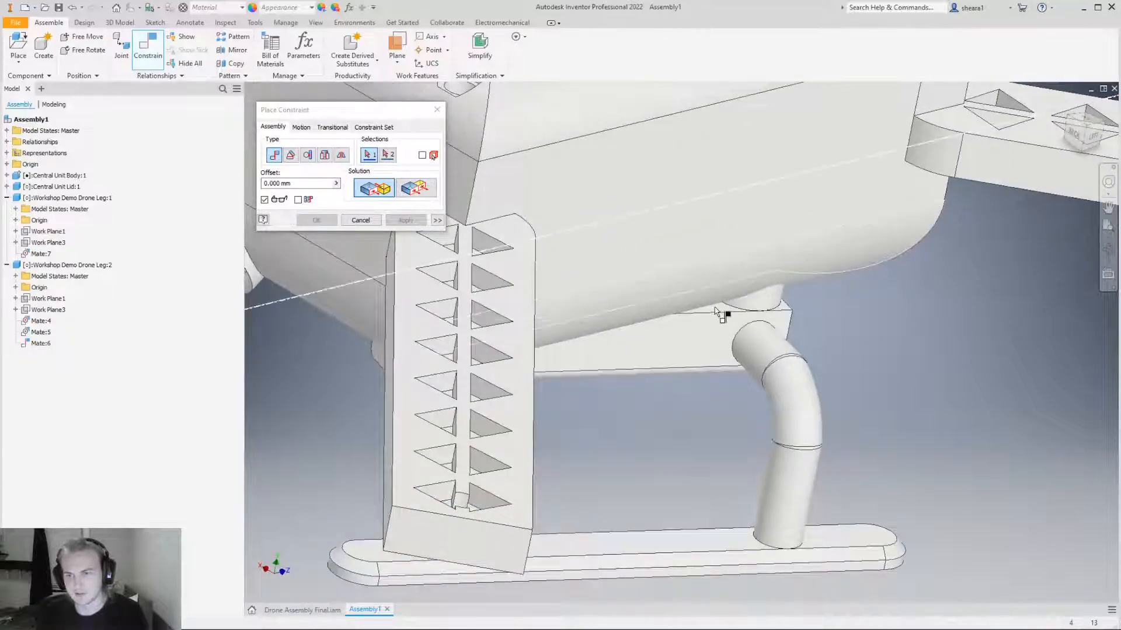
scroll(724, 314, up, 6)
click(719, 271)
scroll(724, 277, down, 7)
shift+middle_drag(737, 292, 508, 297)
click(504, 300)
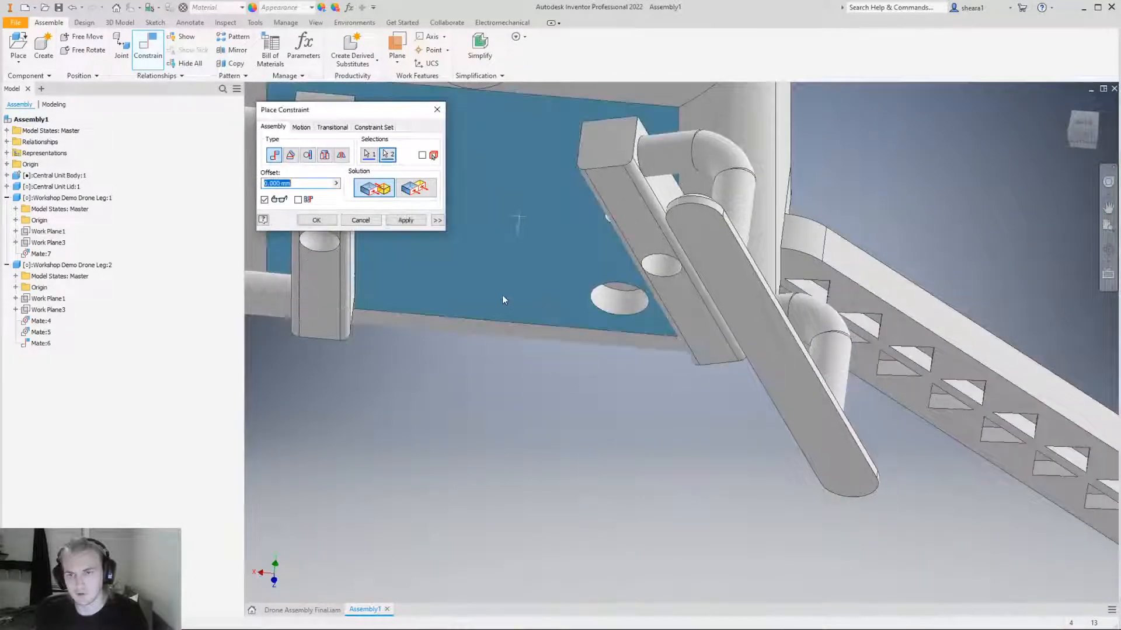
click(406, 220)
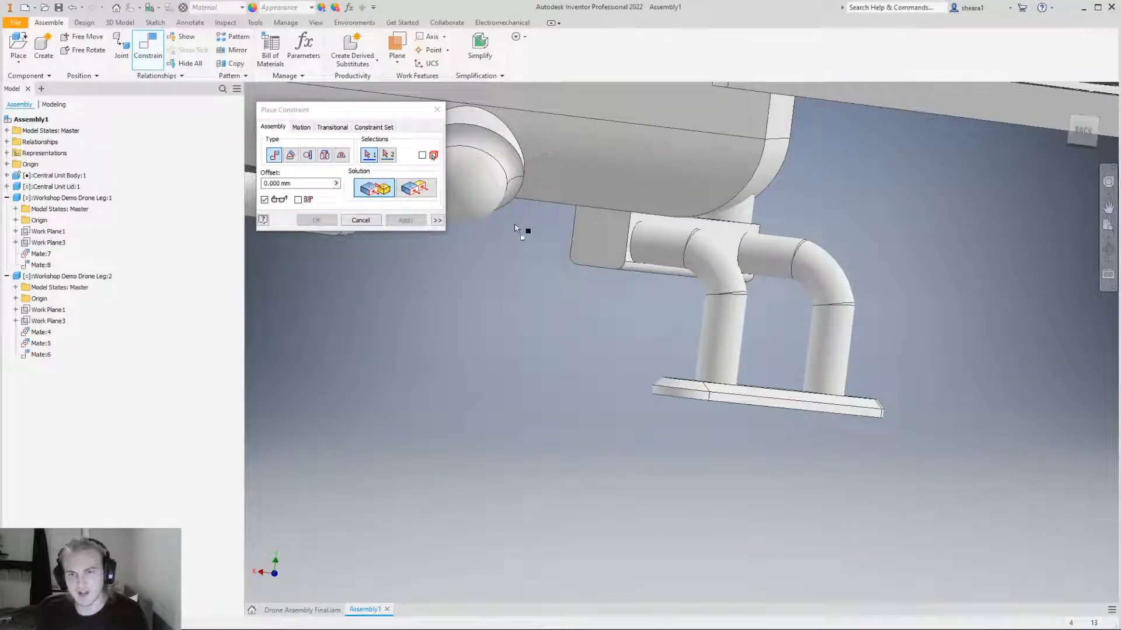
Mate the axis of the first leg's other round peg to the remaining large underside hole, with 0 mm offset.
shift+middle_drag(783, 270, 755, 251)
click(739, 284)
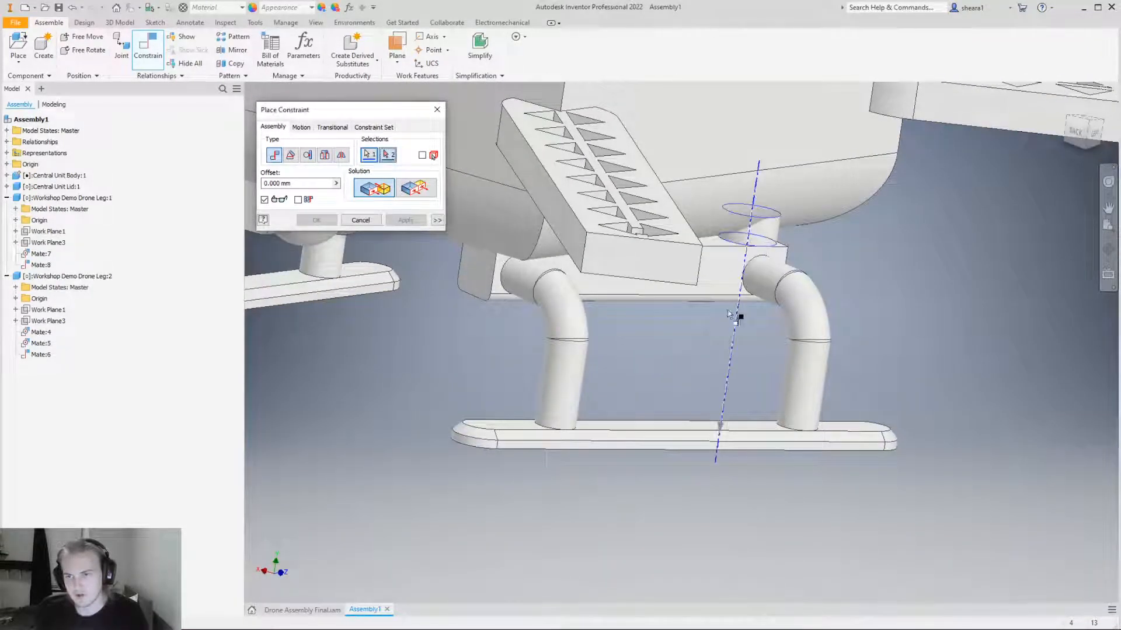
shift+middle_drag(676, 325, 762, 275)
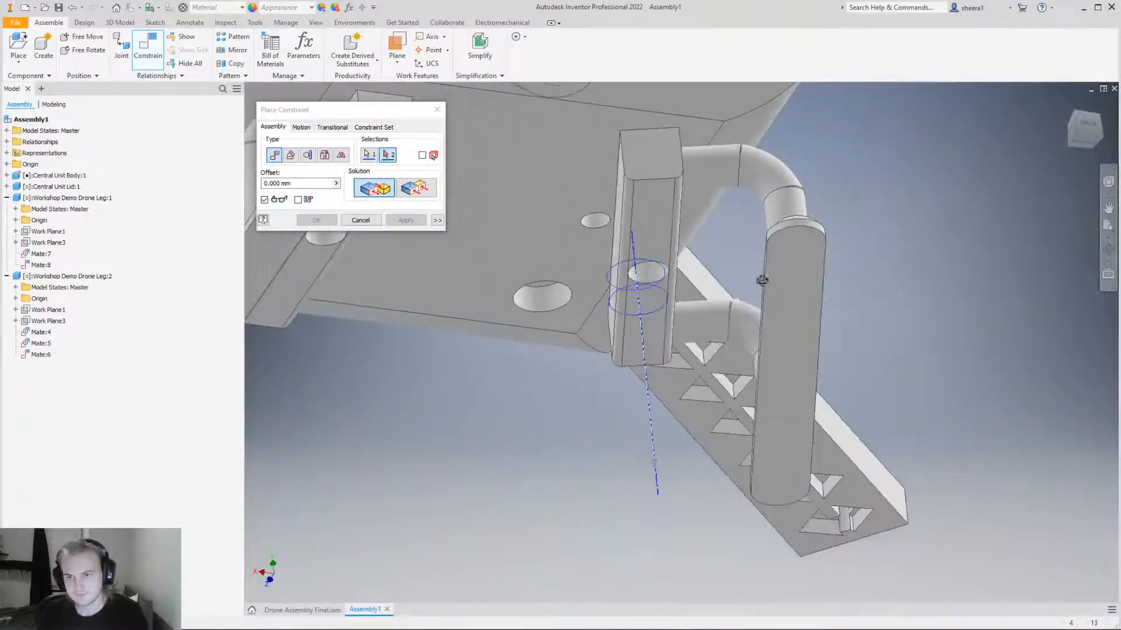
click(555, 299)
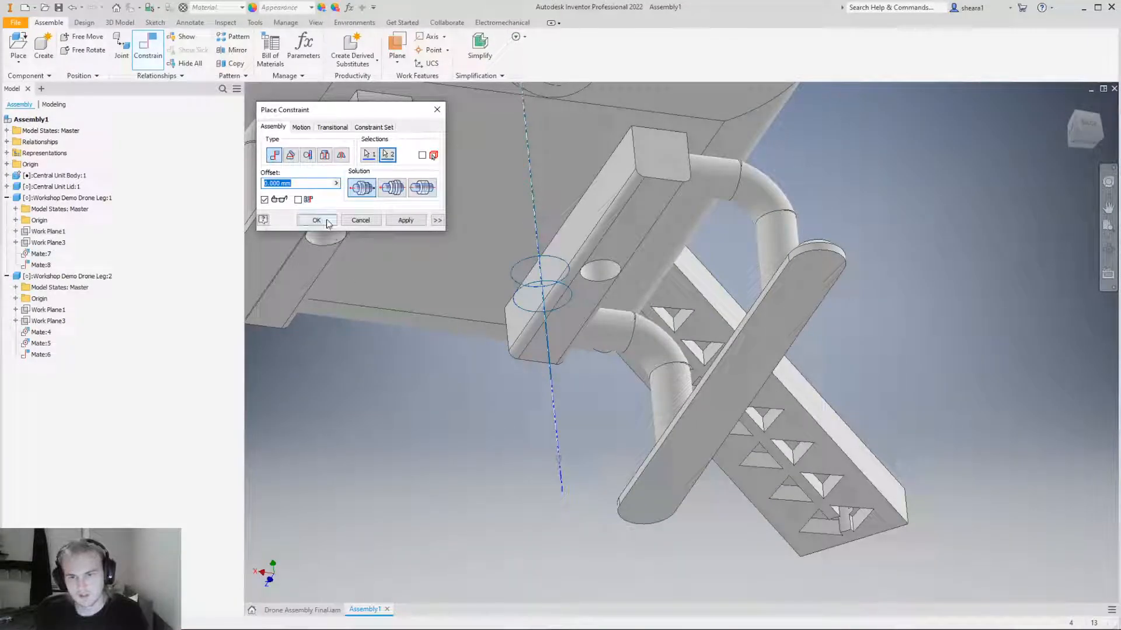
click(318, 220)
Place one Motor Clip part from the Drone workshop V3 Pack n Go folder near the end of one drone arm.
key(F6)
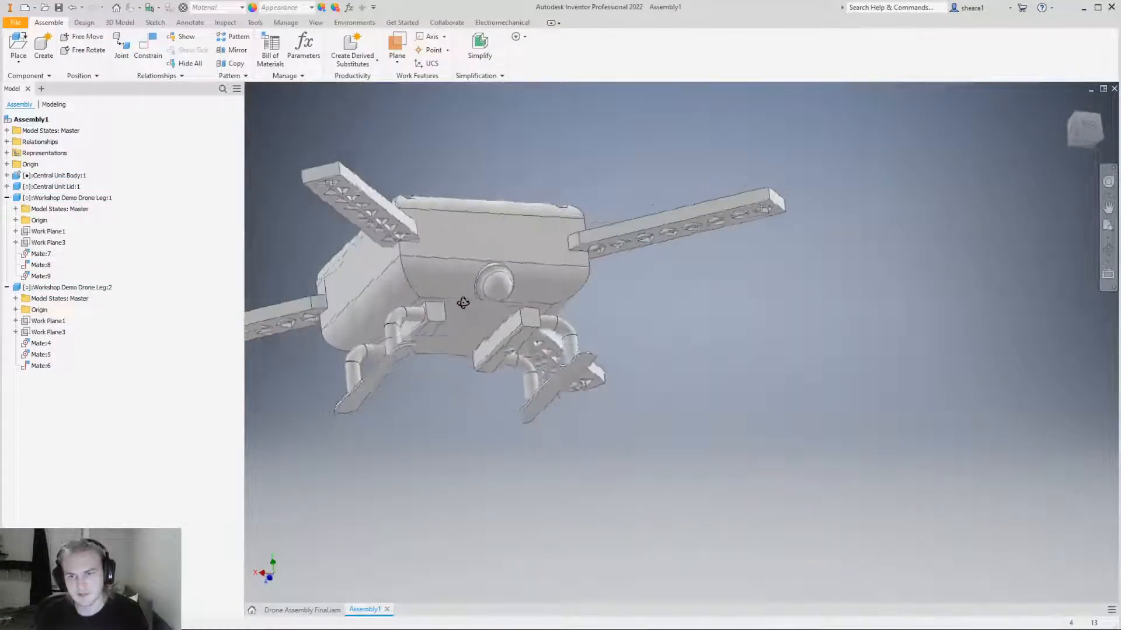
click(1084, 136)
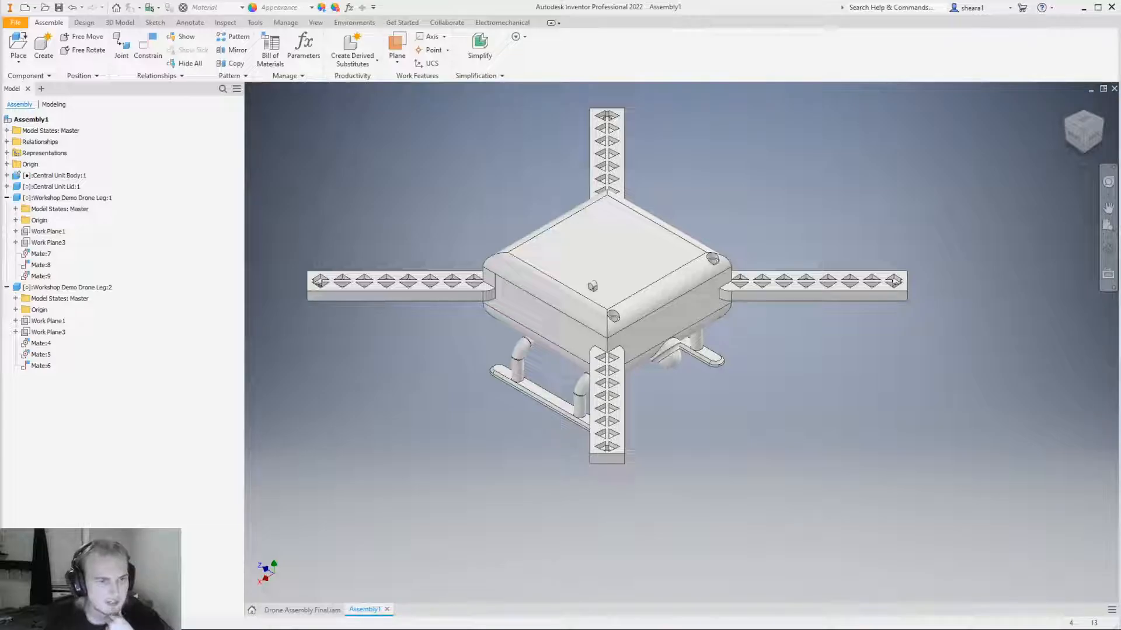
shift+middle_drag(318, 292, 820, 302)
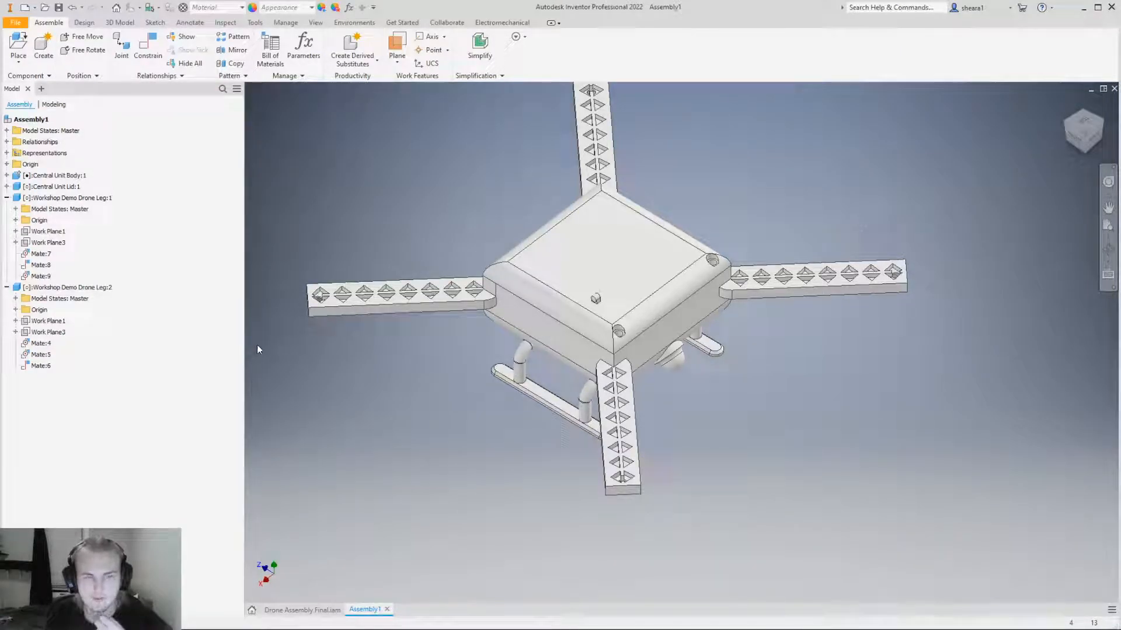
scroll(484, 432, down, 4)
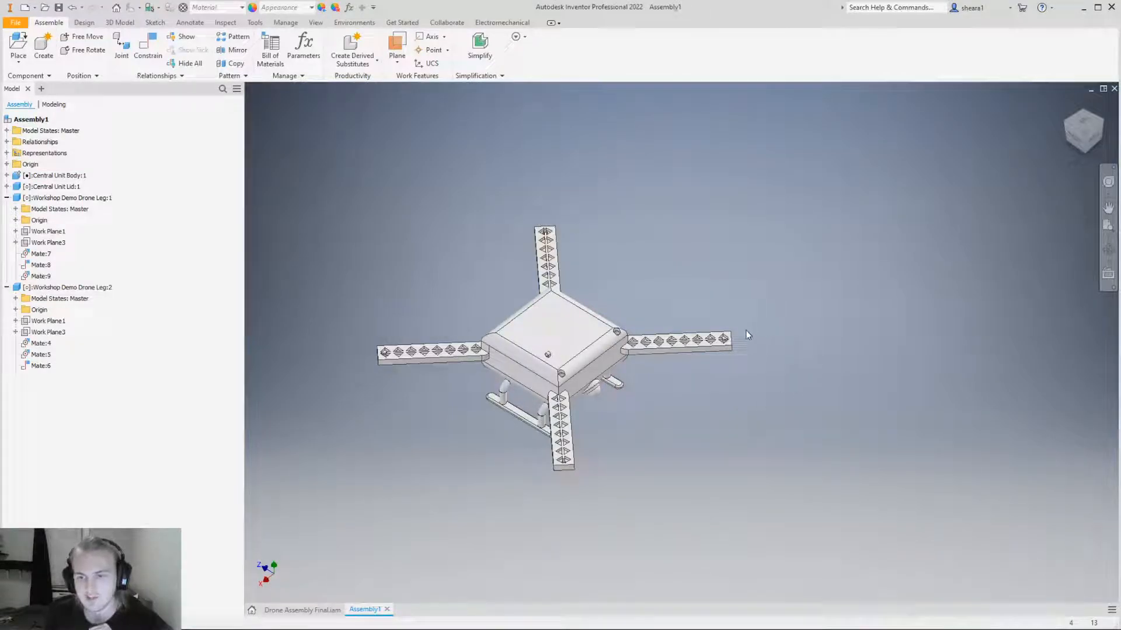
click(18, 45)
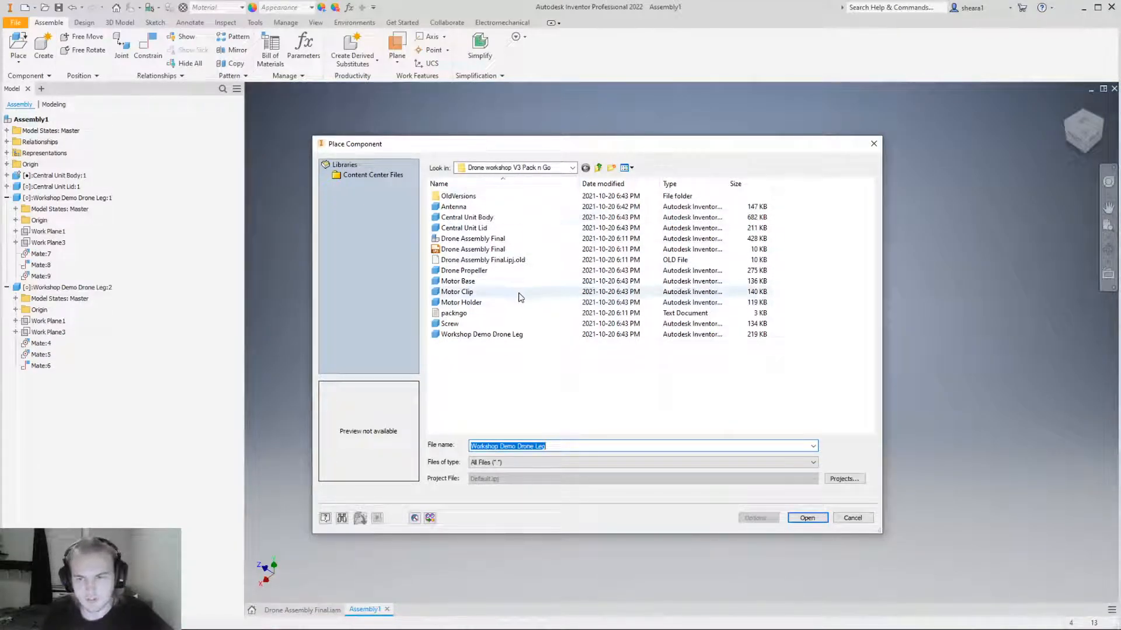
mouse_move(523, 309)
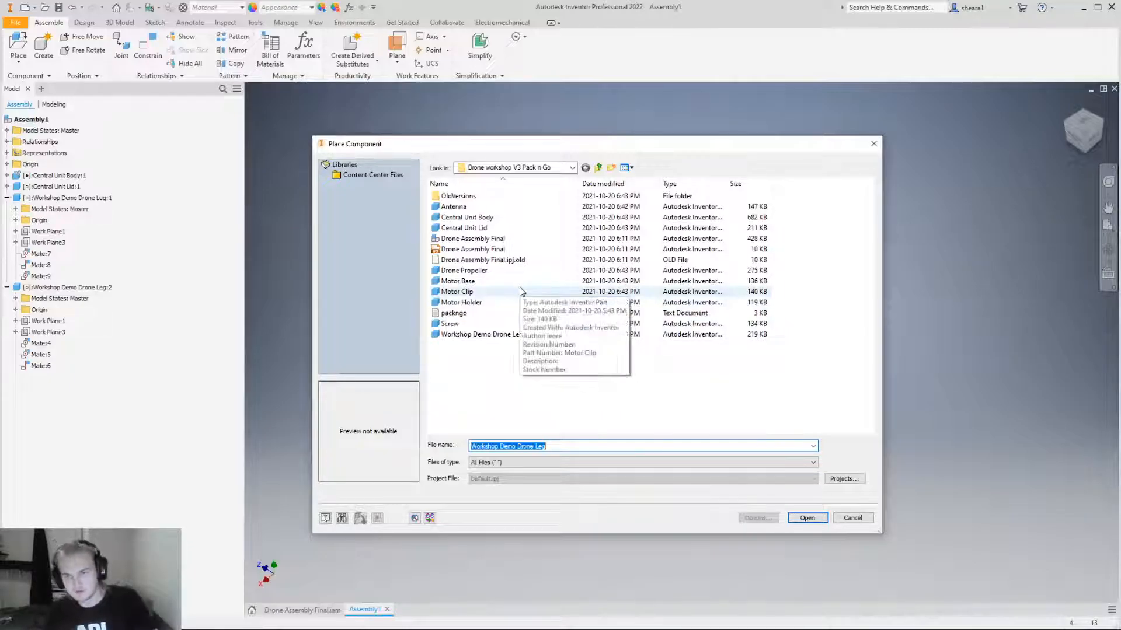
click(507, 295)
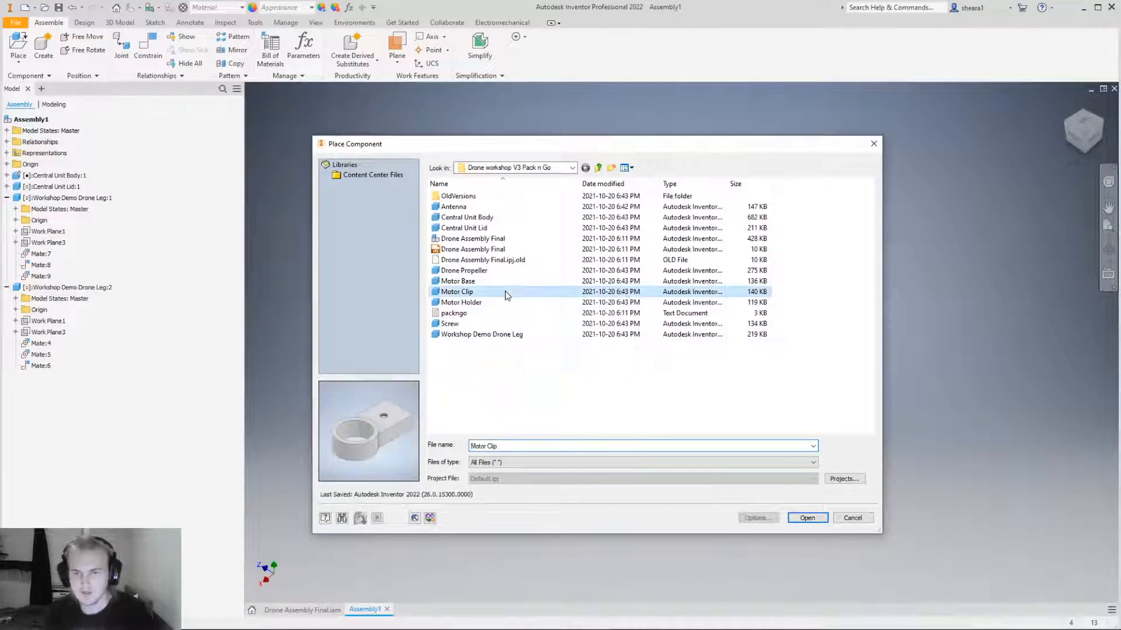
drag(612, 147, 409, 77)
drag(678, 464, 573, 407)
drag(472, 80, 366, 19)
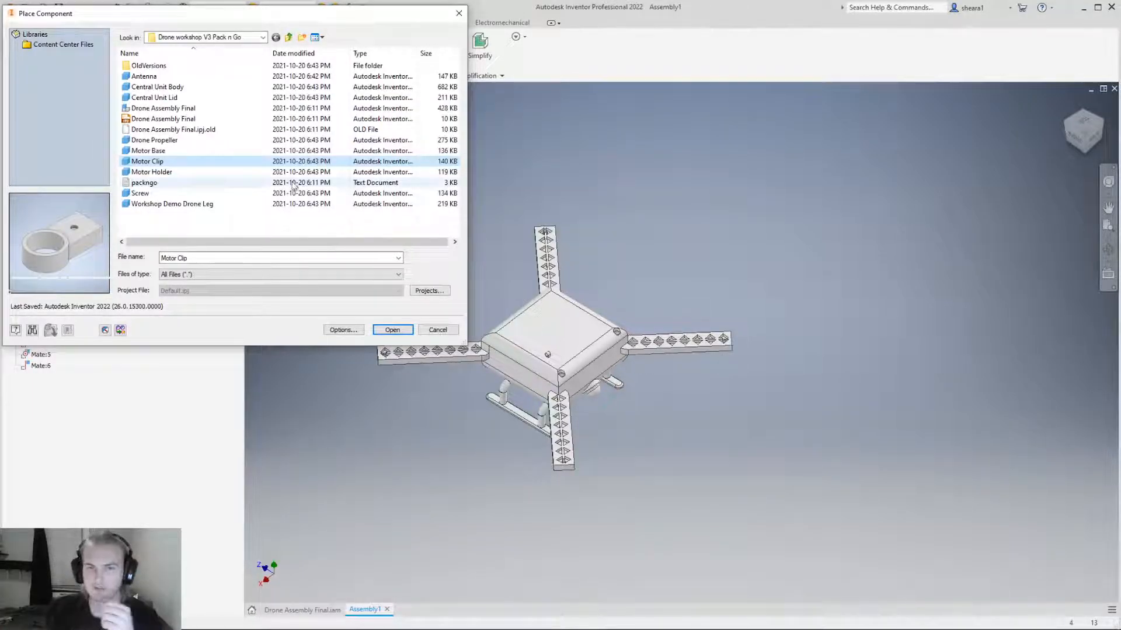
double_click(216, 162)
scroll(727, 357, up, 5)
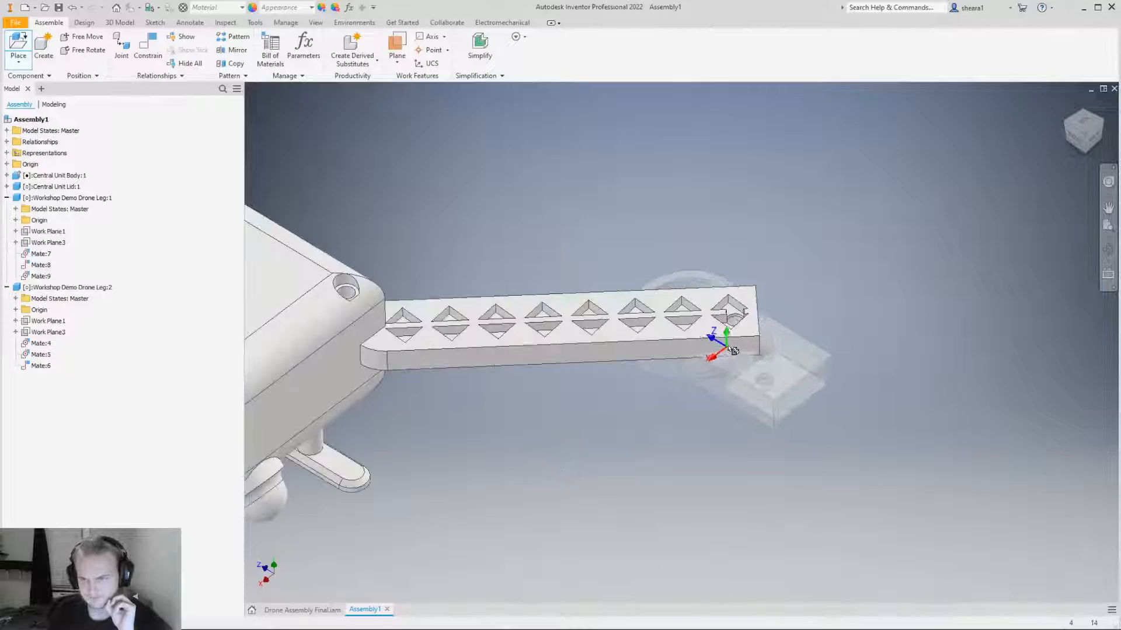
scroll(743, 350, down, 4)
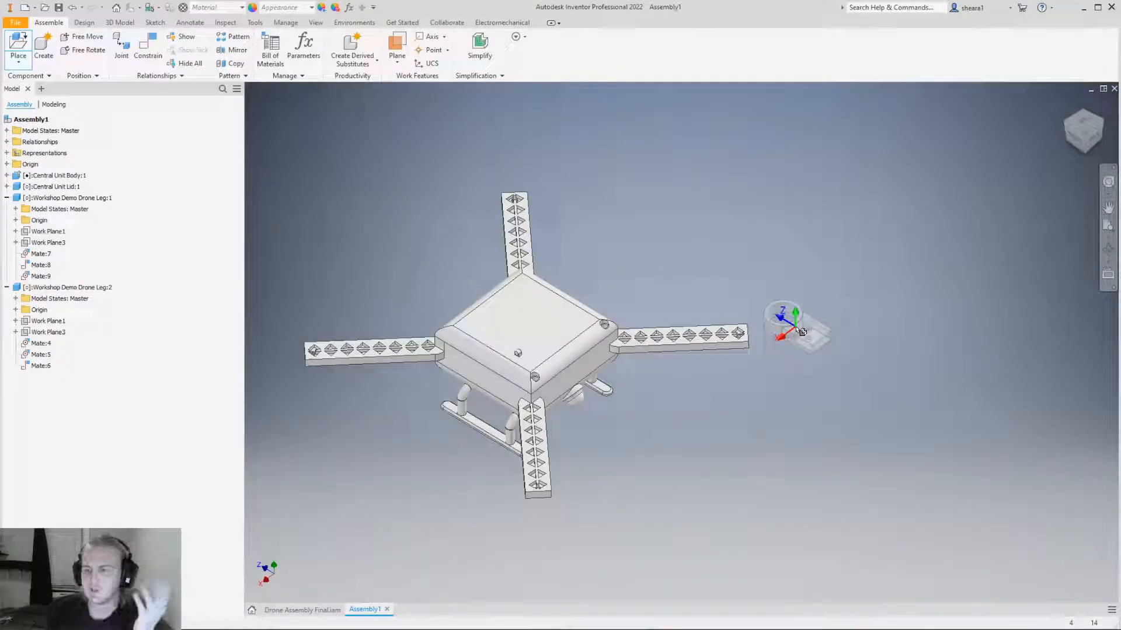
click(794, 327)
Place three more copies of the Motor Clip on the far side of the drone.
scroll(788, 464, down, 3)
click(308, 277)
click(318, 352)
click(309, 452)
key(Escape)
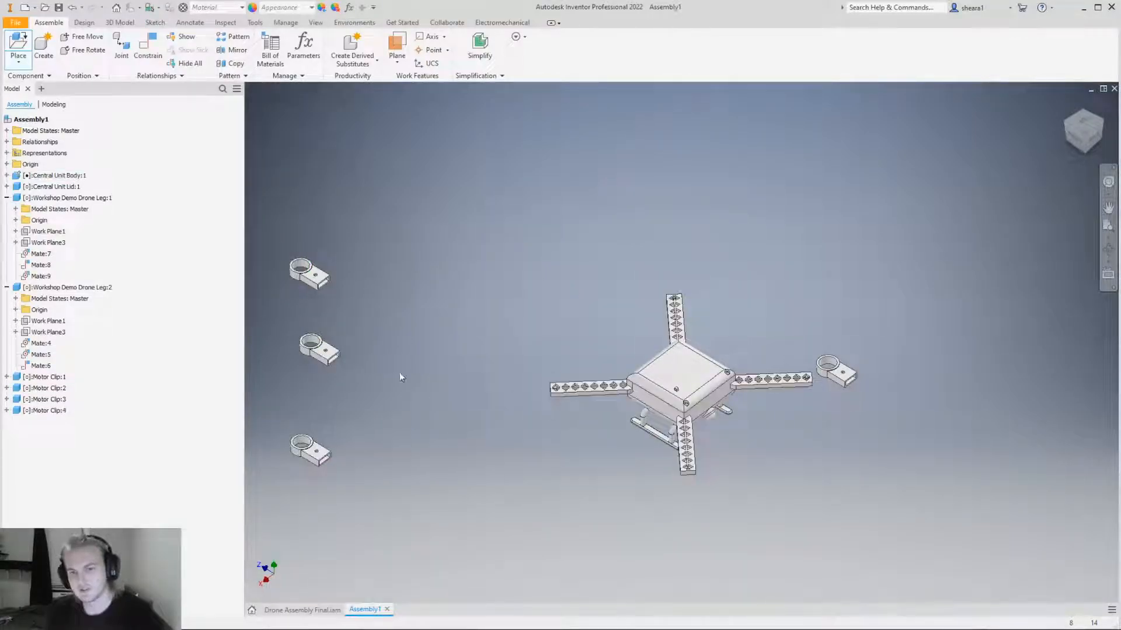
Delete the three extra motor clips, keeping only the one near the arm's end.
click(318, 350)
ctrl+click(310, 272)
ctrl+click(310, 451)
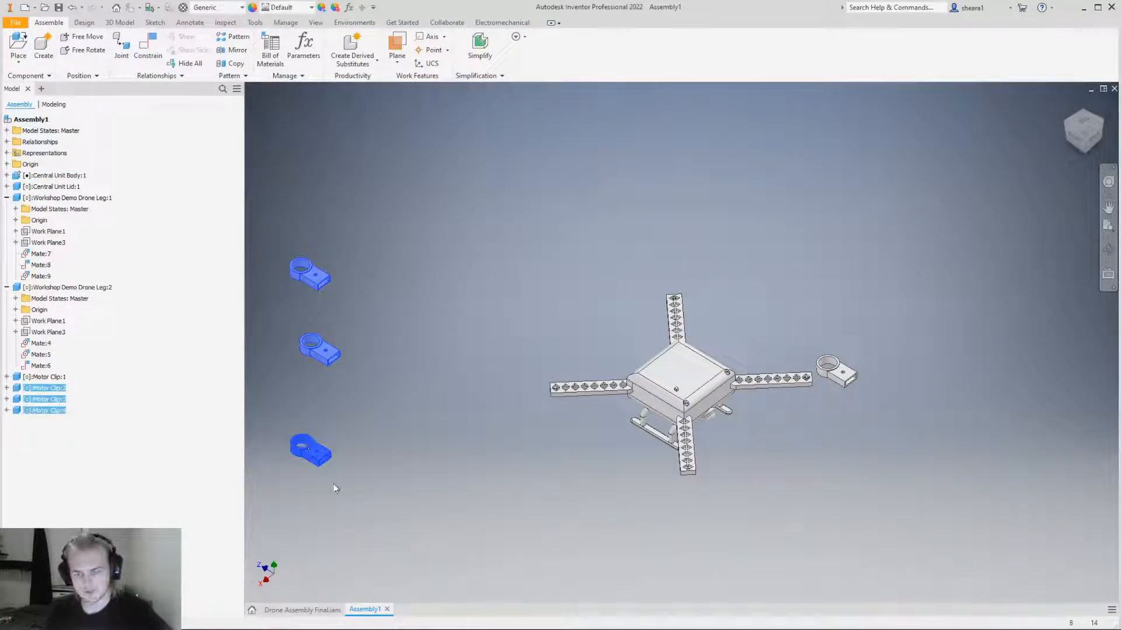
key(Delete)
Examine the motor clip's hollow rectangular socket and screw hole against the end of the nearby arm from several angles.
scroll(803, 420, up, 3)
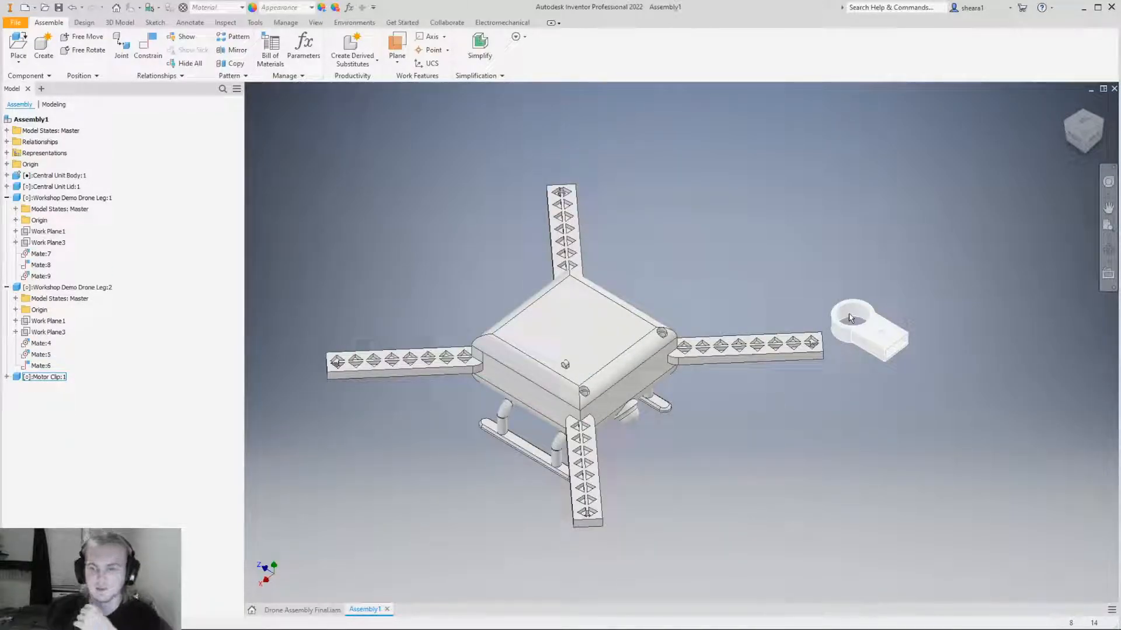
scroll(772, 373, down, 3)
scroll(882, 377, up, 4)
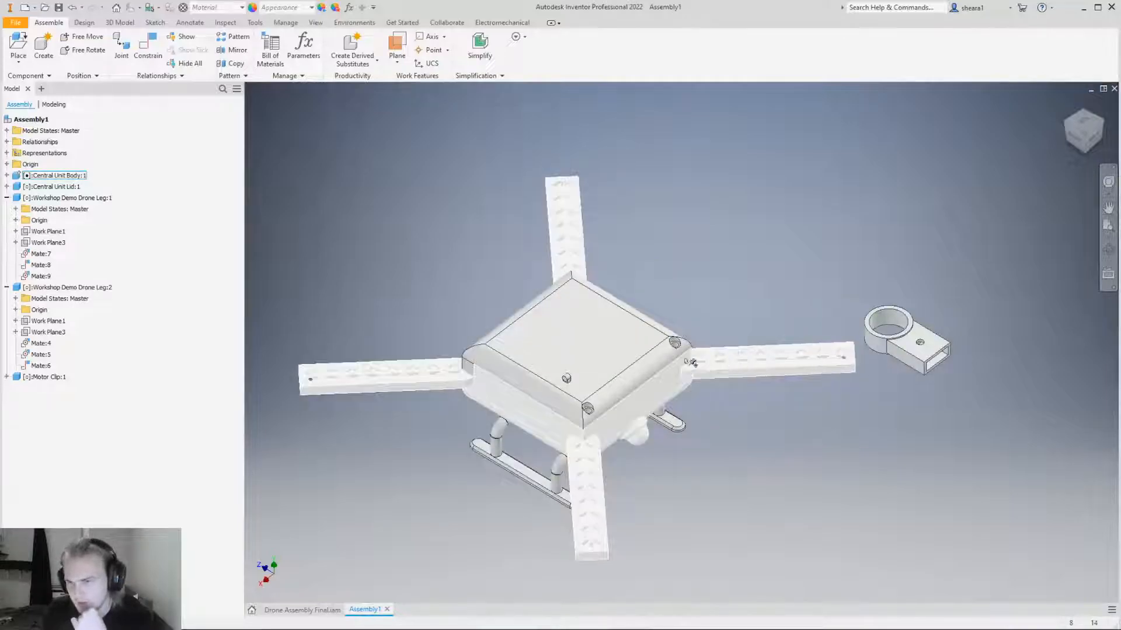
scroll(713, 360, down, 1)
scroll(765, 372, up, 4)
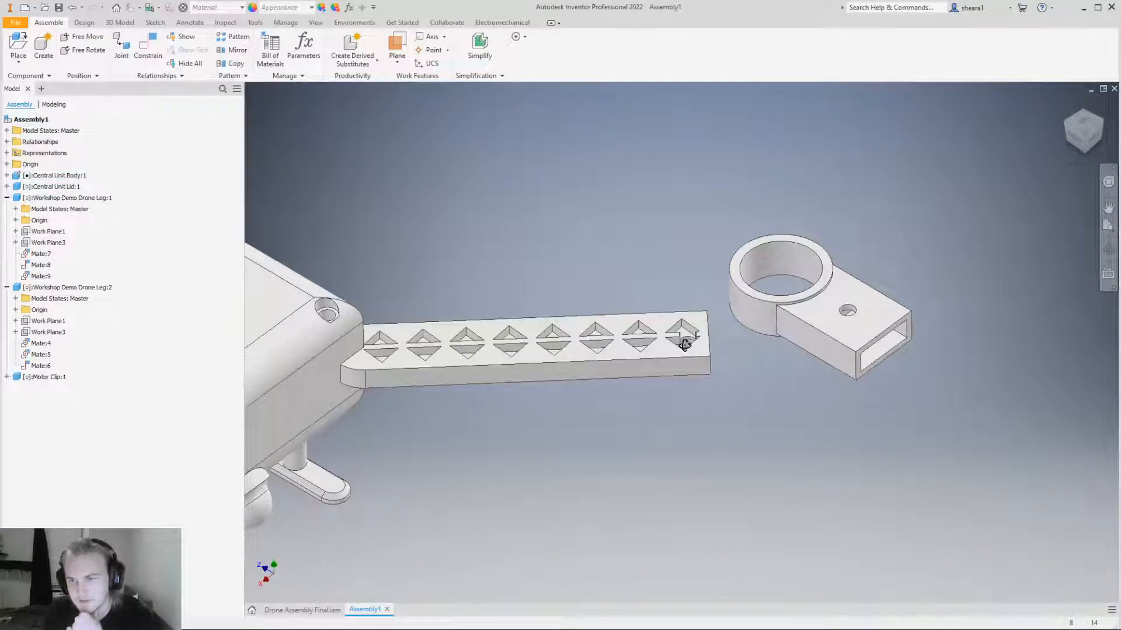
scroll(654, 327, down, 3)
scroll(653, 327, up, 3)
shift+middle_drag(678, 251, 678, 464)
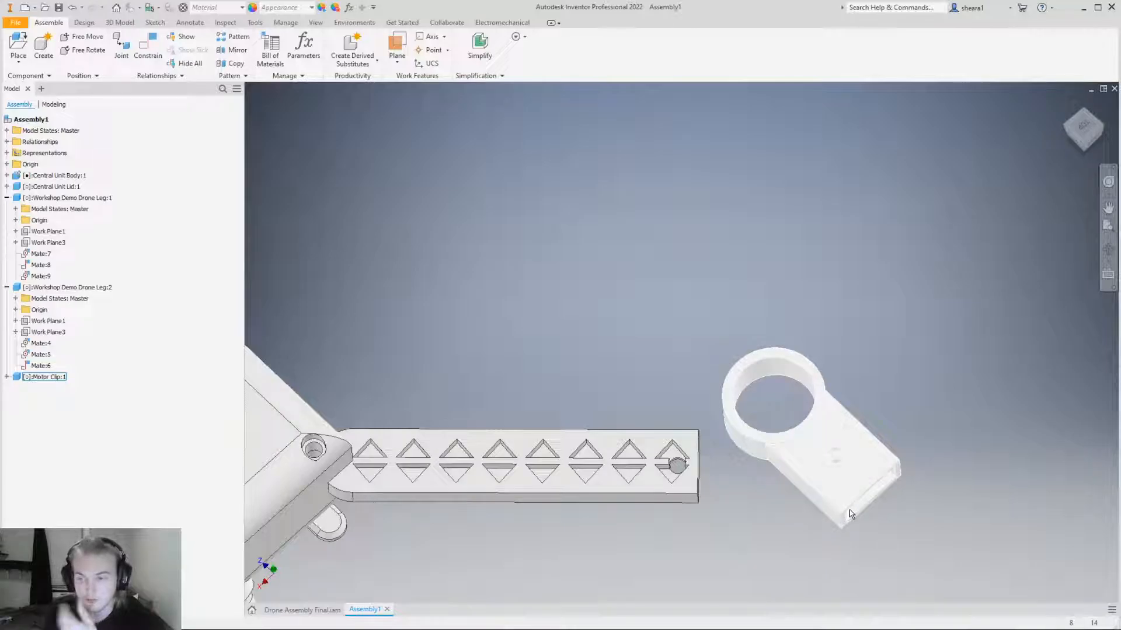
shift+middle_drag(825, 493, 806, 432)
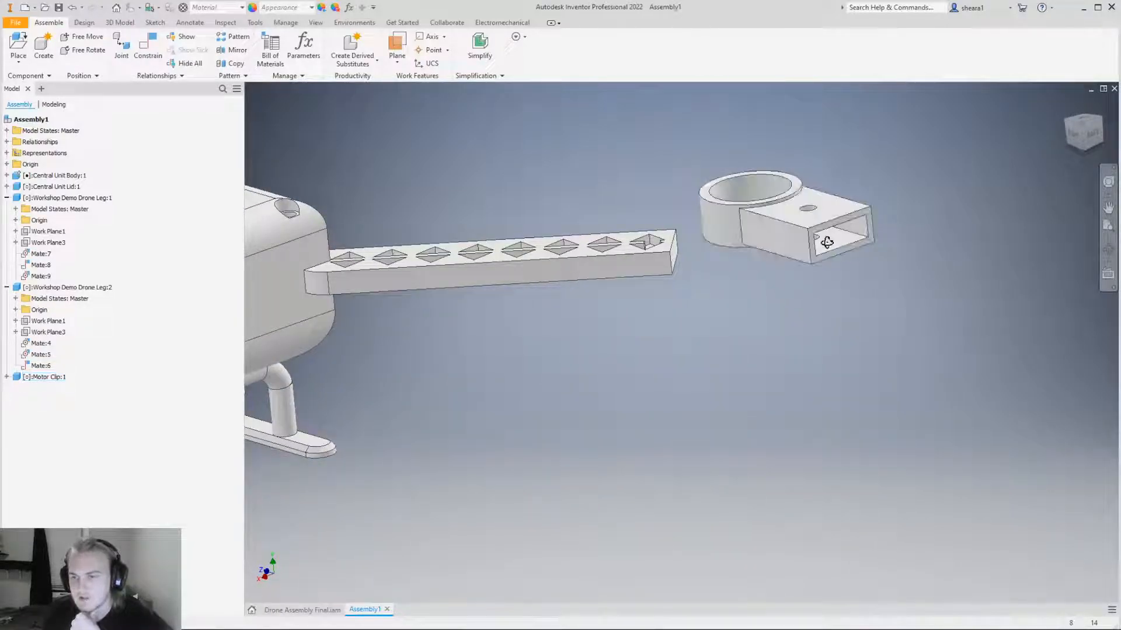
shift+middle_drag(835, 245, 788, 305)
shift+middle_drag(678, 295, 642, 304)
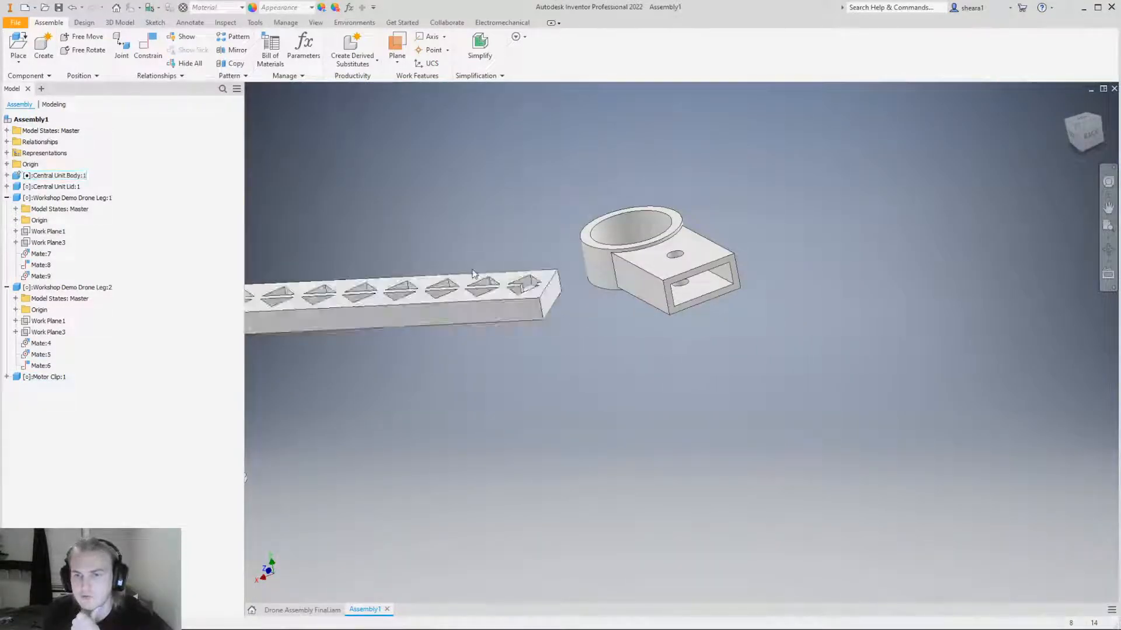
shift+middle_drag(653, 275, 583, 342)
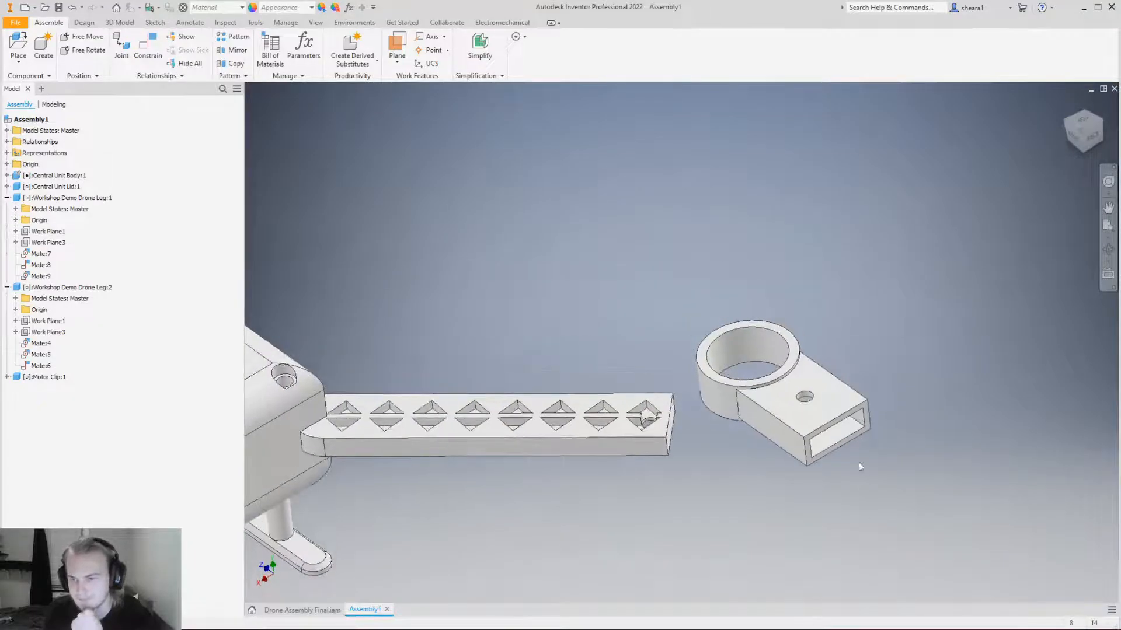
shift+middle_drag(863, 473, 759, 380)
Free-rotate the motor clip so its open rectangular socket faces the end of the nearby arm and its ring points outward.
scroll(750, 373, down, 3)
click(760, 416)
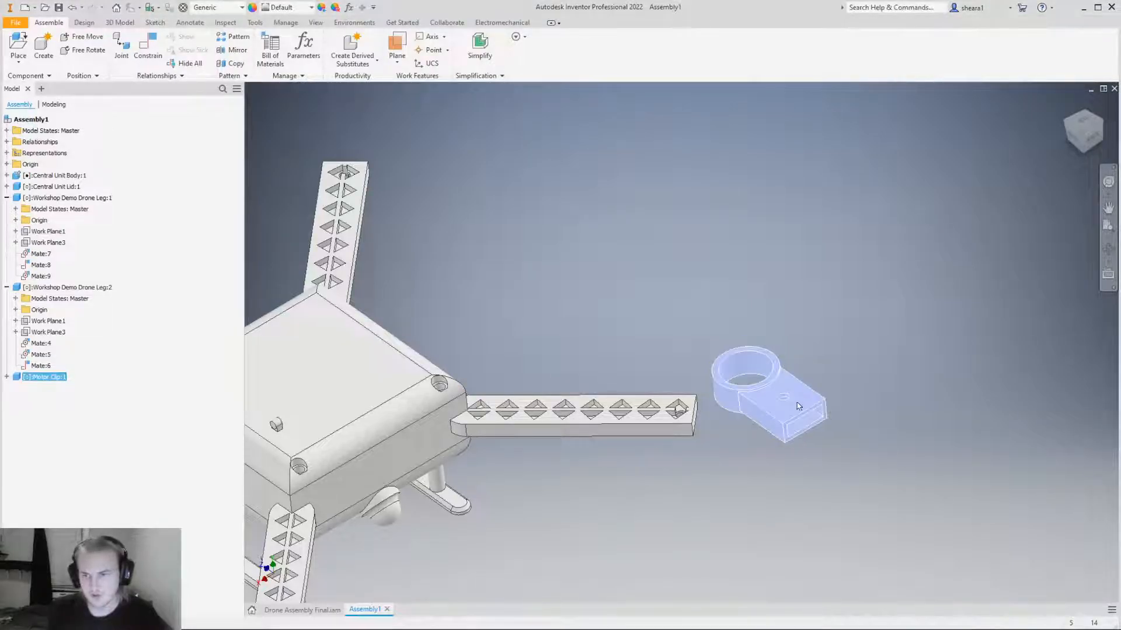
key(g)
drag(773, 436, 740, 417)
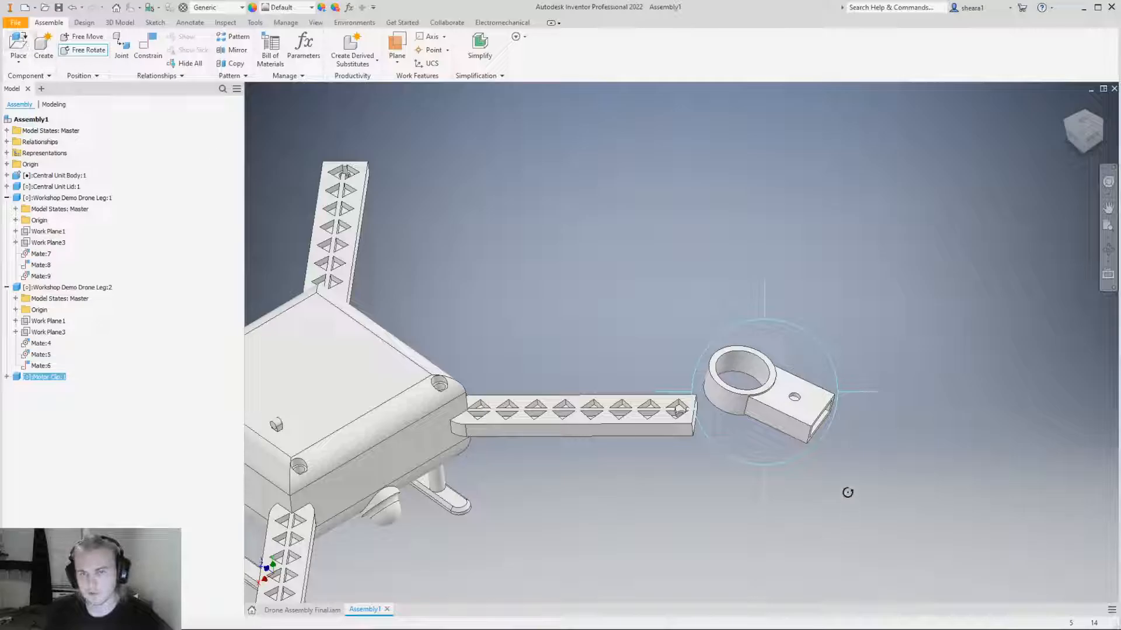
drag(795, 458, 485, 458)
mouse_move(757, 412)
shift+middle_down()
mouse_move(768, 378)
mouse_move(769, 419)
shift+middle_up()
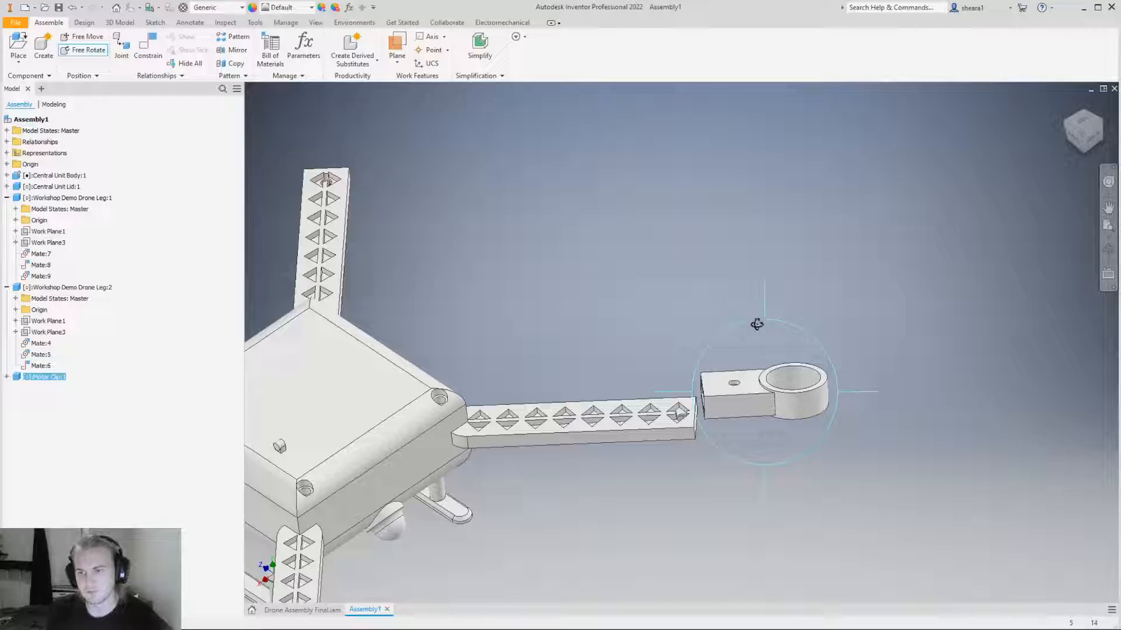
key(Escape)
Move the motor clip slightly outward so it lines up beyond the end of the arm with a small gap.
drag(813, 430, 836, 452)
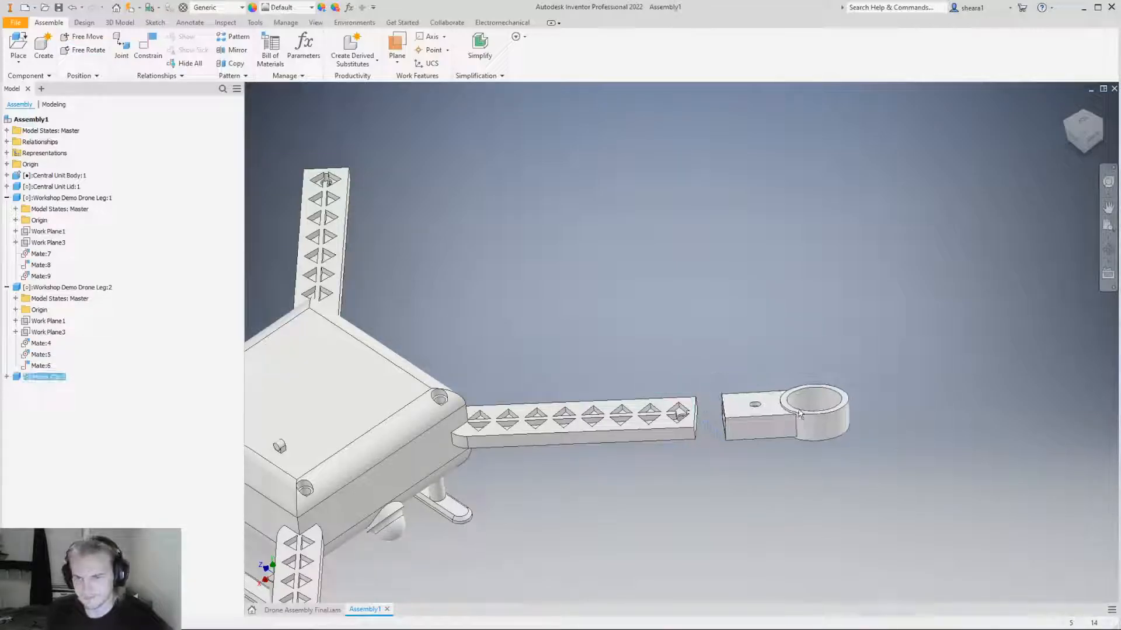
shift+middle_drag(835, 451, 860, 391)
click(839, 496)
scroll(674, 345, down, 3)
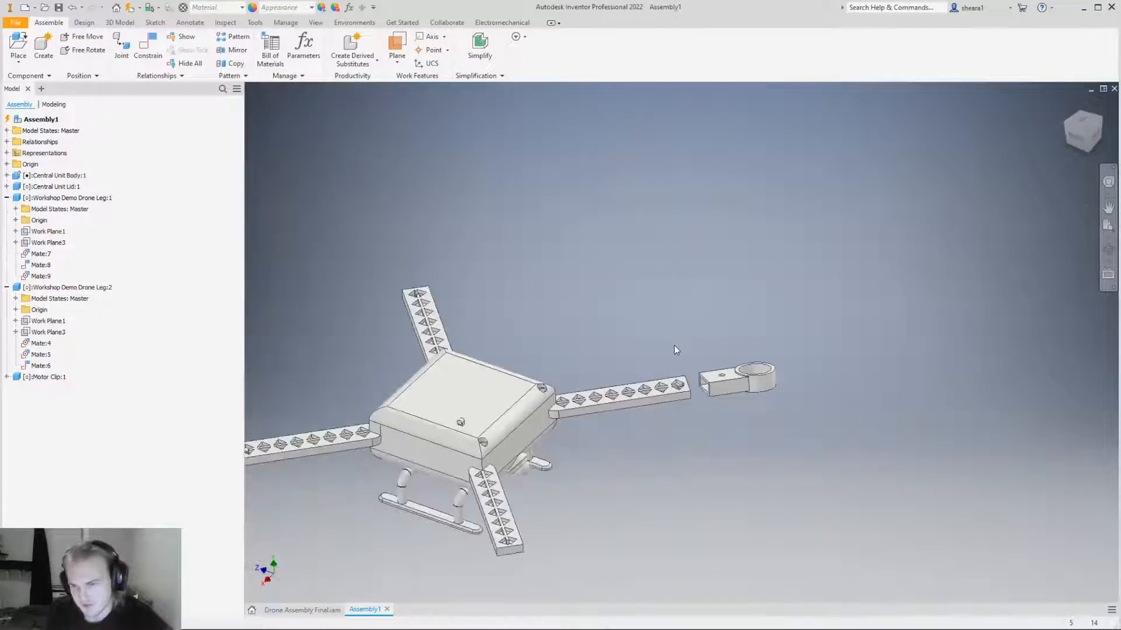
scroll(709, 374, up, 4)
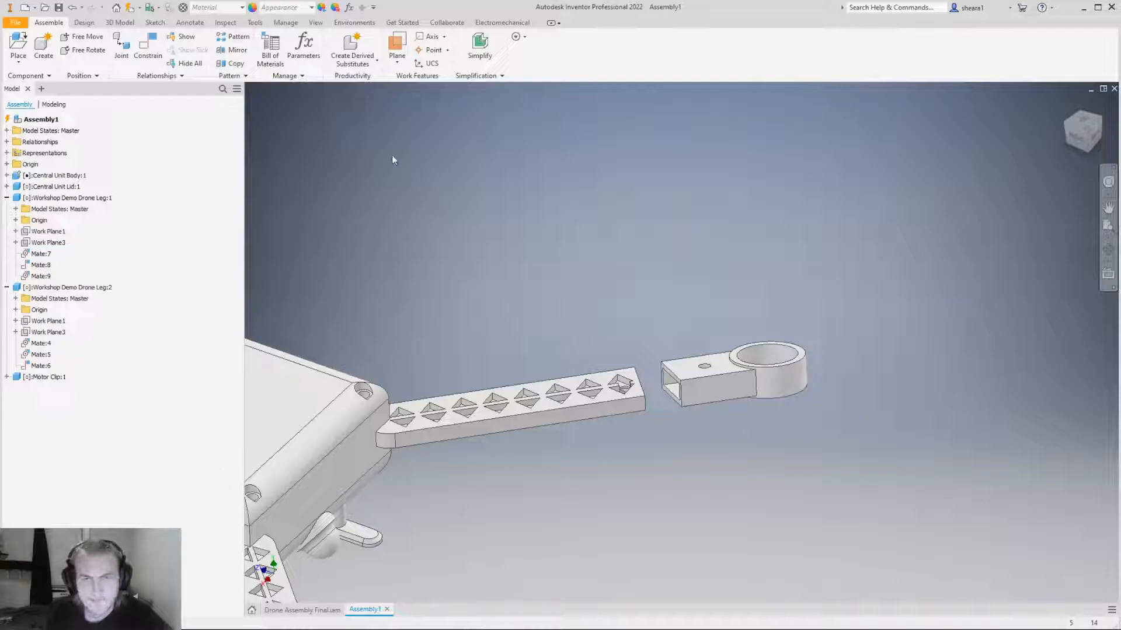
click(143, 52)
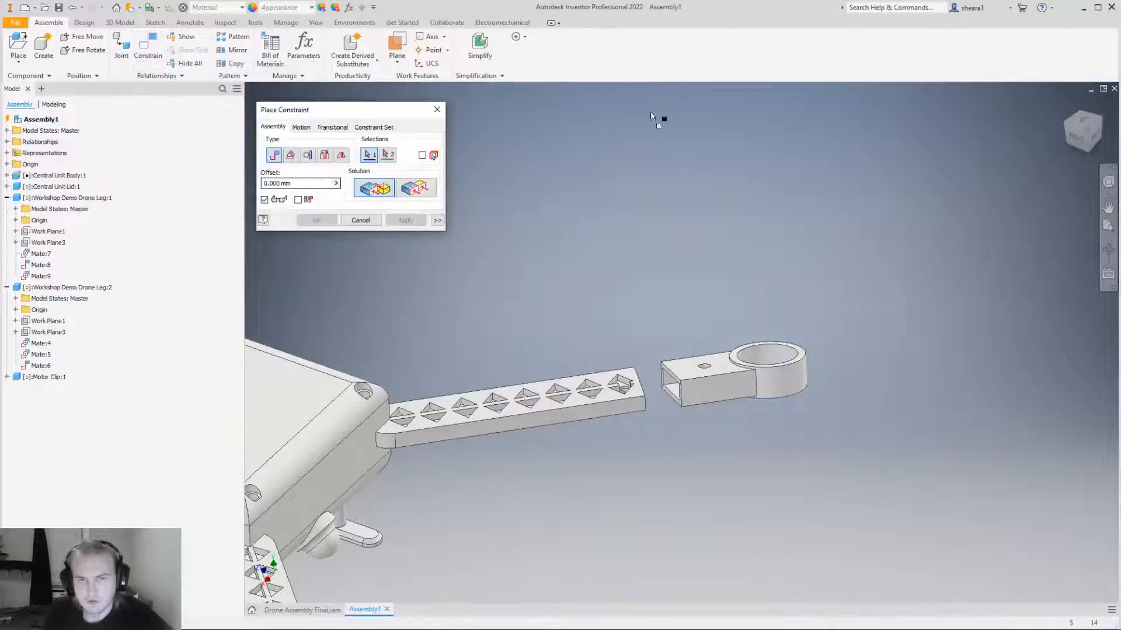
drag(400, 115, 397, 111)
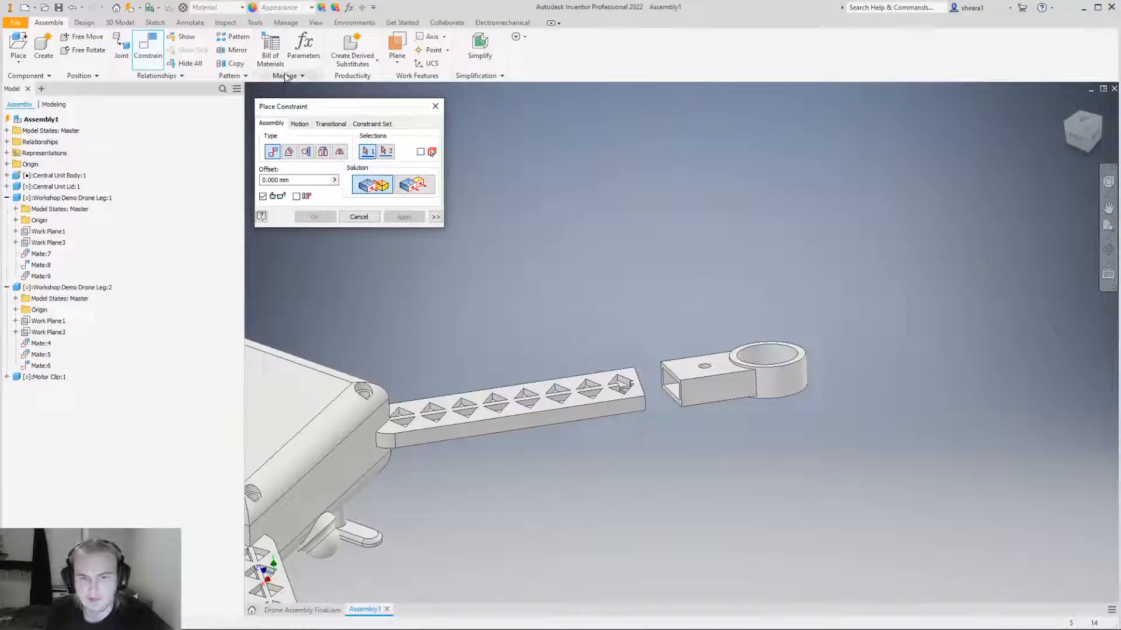
drag(397, 111, 340, 113)
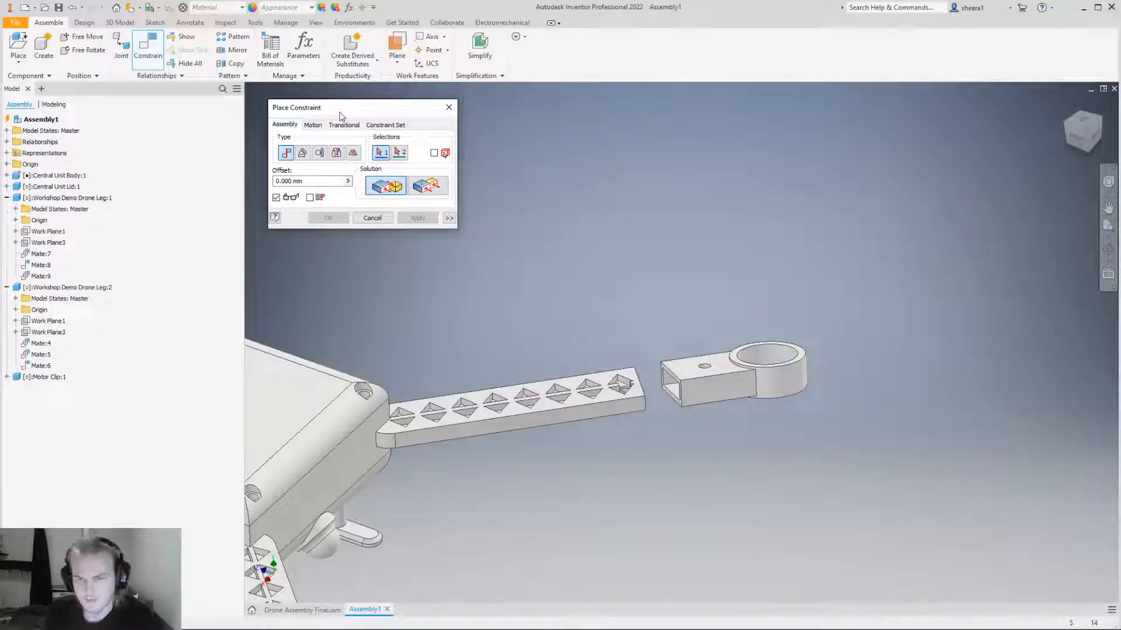
click(456, 107)
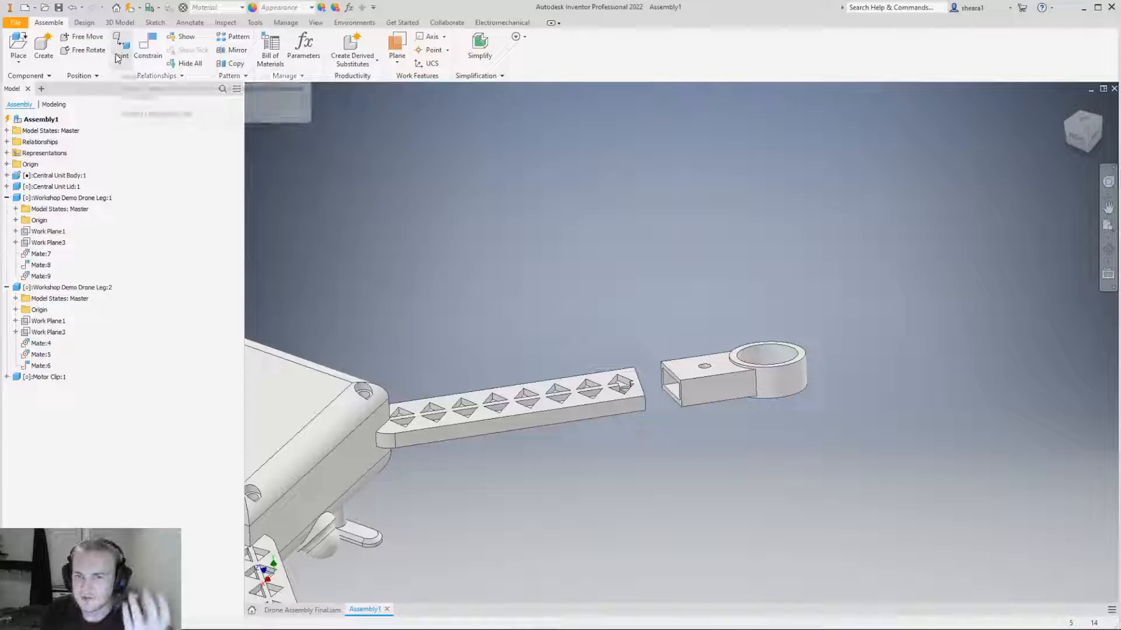
Start a Rigid joint with its first origin at the centre of the inner end face of the motor clip's rectangular socket.
click(119, 59)
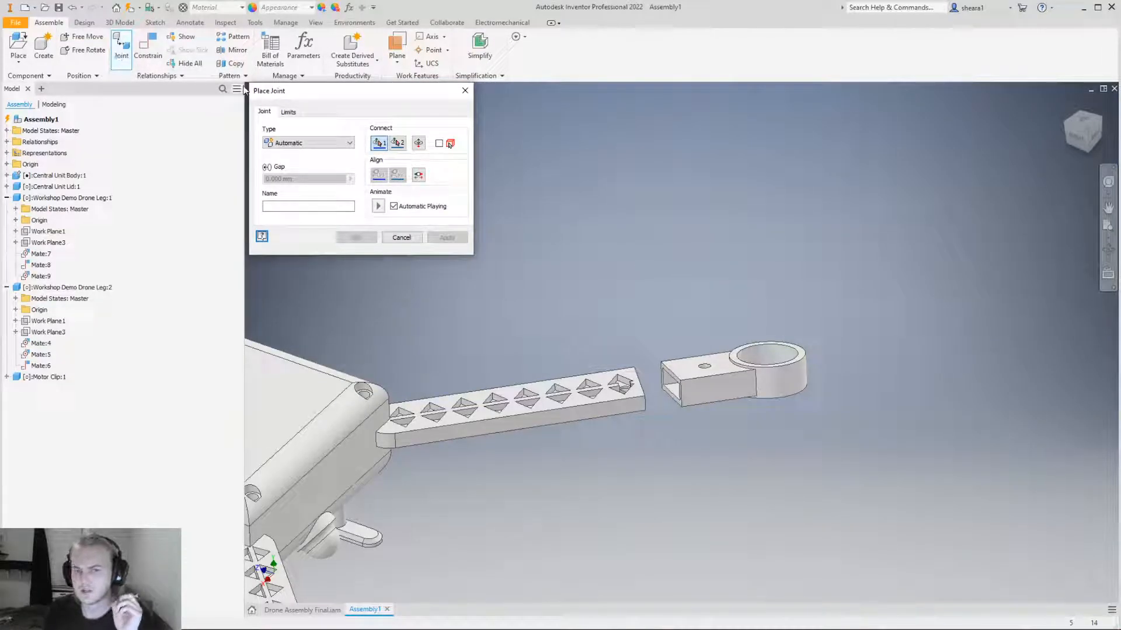
drag(278, 95, 306, 104)
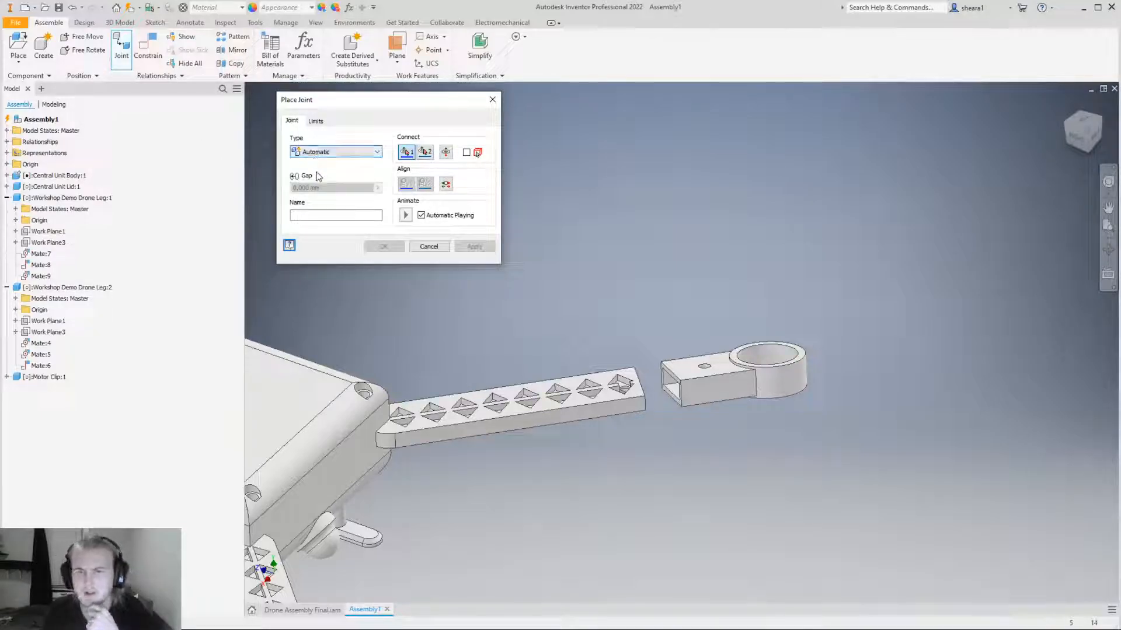
drag(355, 102, 345, 106)
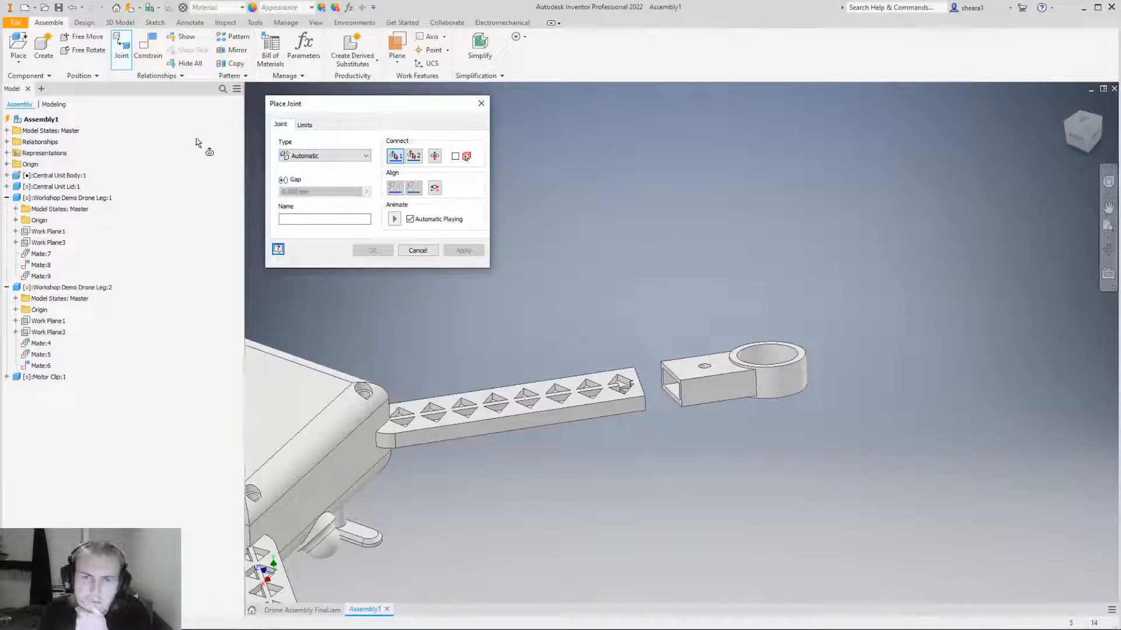
click(294, 157)
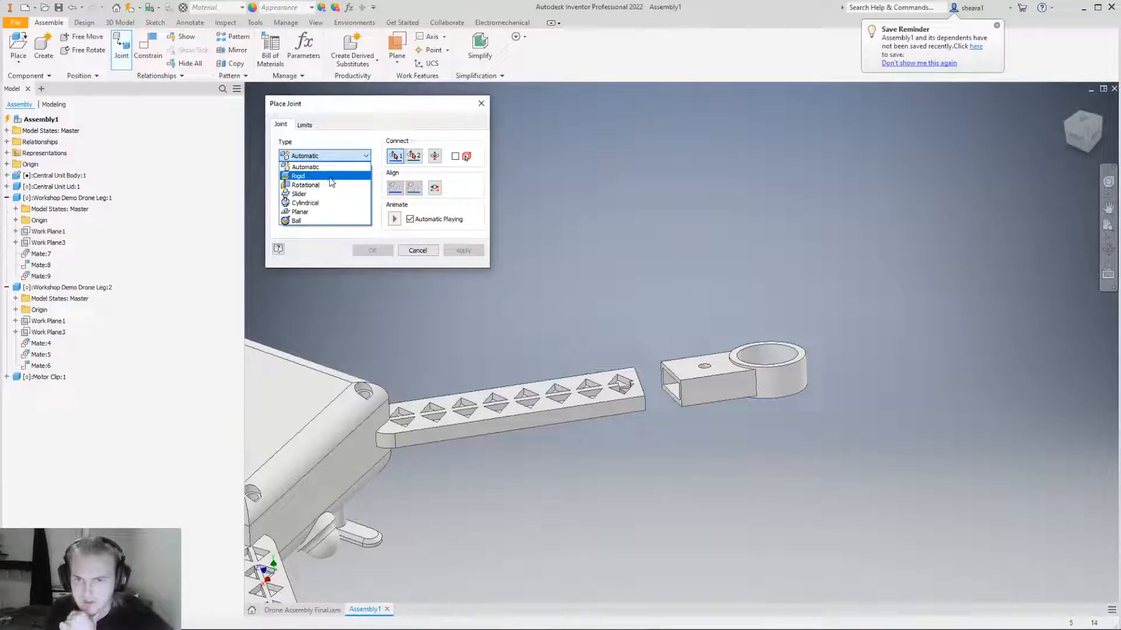
click(330, 176)
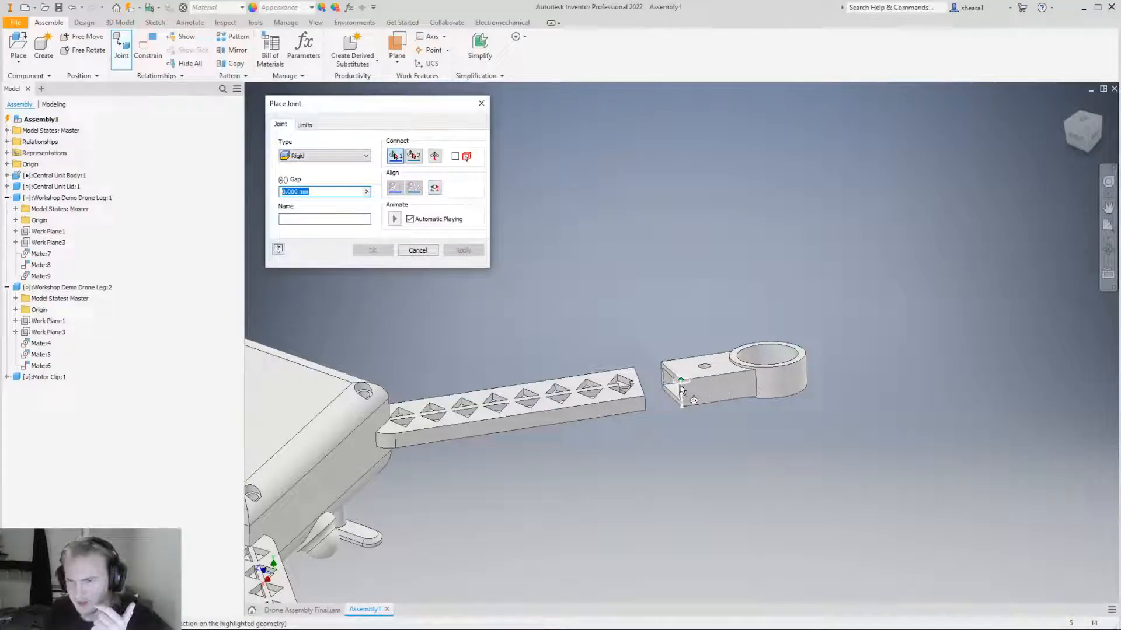
scroll(701, 386, up, 3)
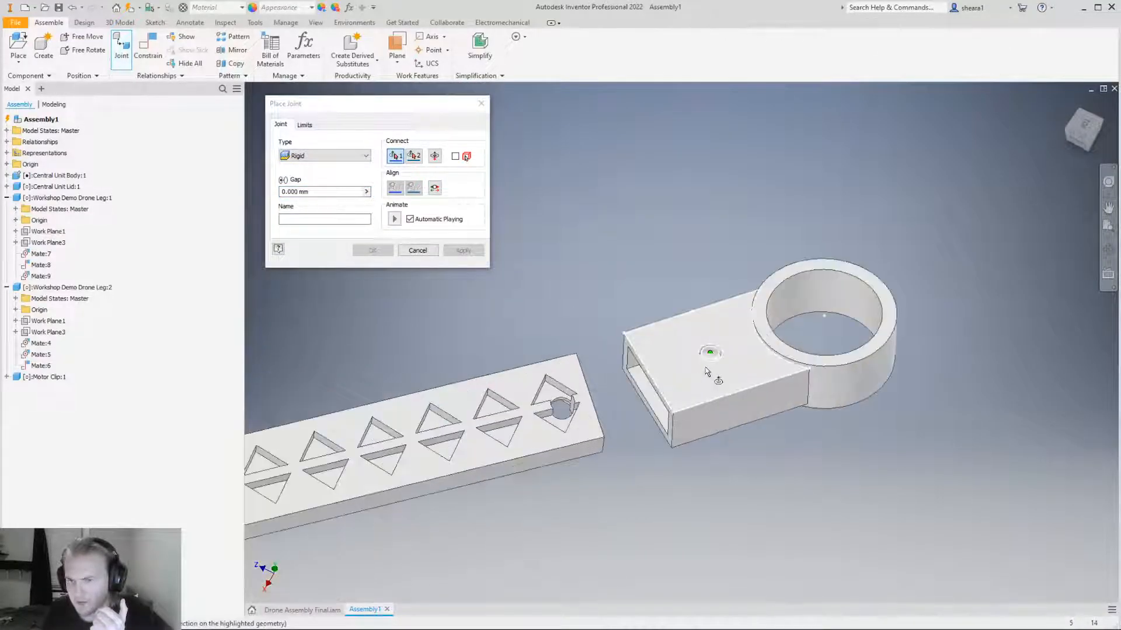
shift+middle_drag(707, 372, 760, 328)
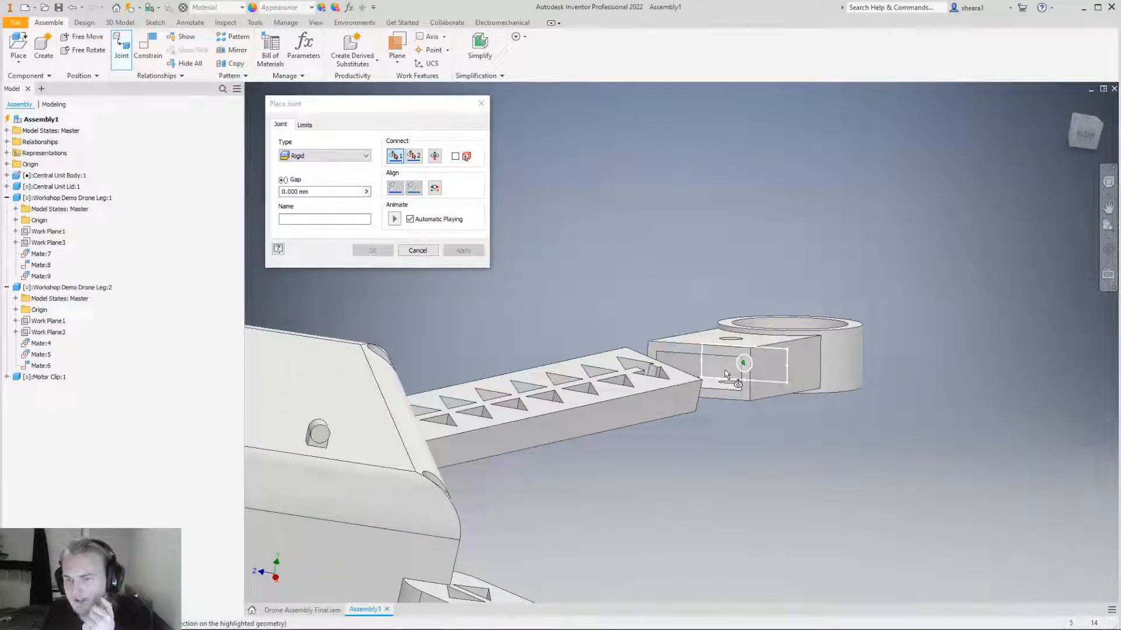
mouse_move(724, 374)
shift+middle_down()
mouse_move(722, 357)
mouse_move(735, 370)
shift+middle_up()
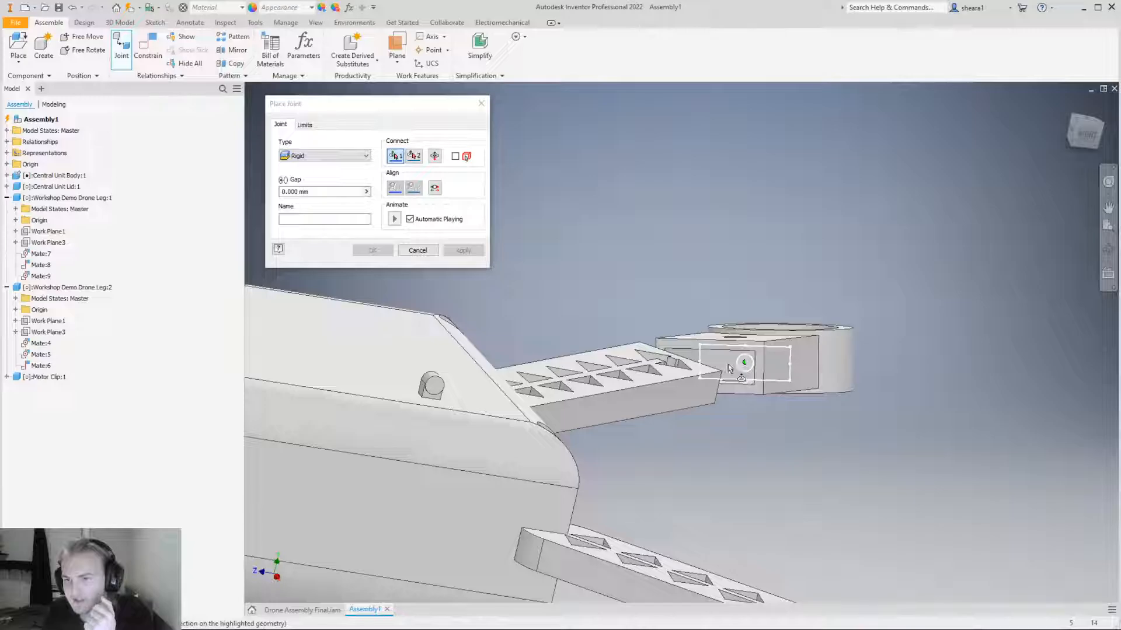
click(728, 367)
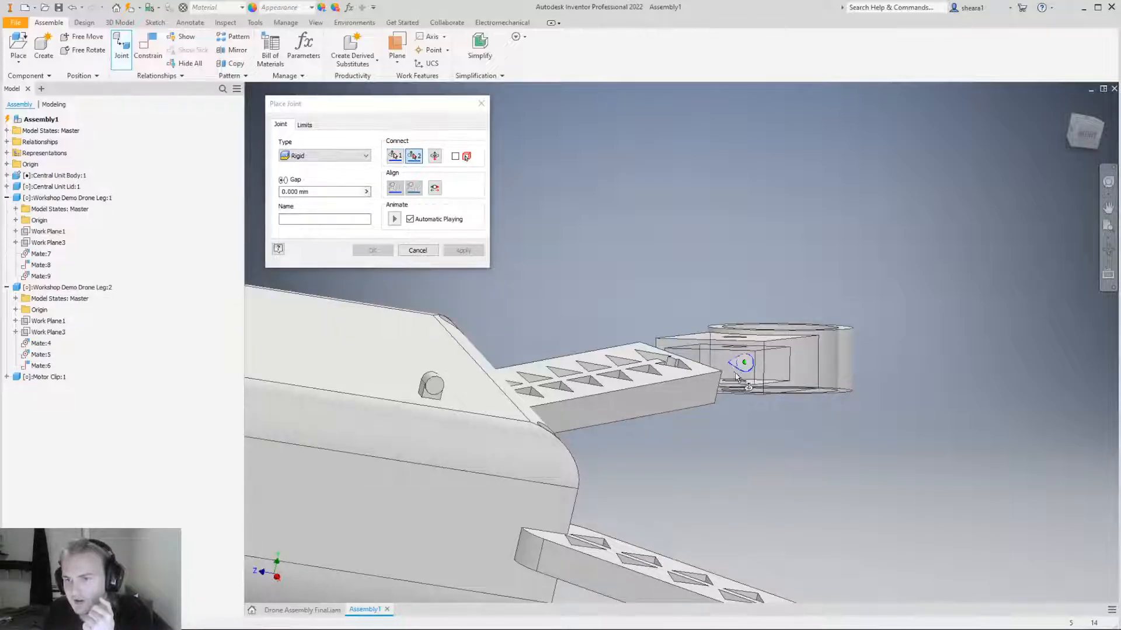
Connect the joint to the centre of the nearby arm's end face and create it, seating the motor clip over the arm.
mouse_move(739, 374)
shift+middle_down()
mouse_move(696, 363)
mouse_move(755, 345)
mouse_move(743, 340)
mouse_move(727, 369)
shift+middle_up()
scroll(729, 378, down, 3)
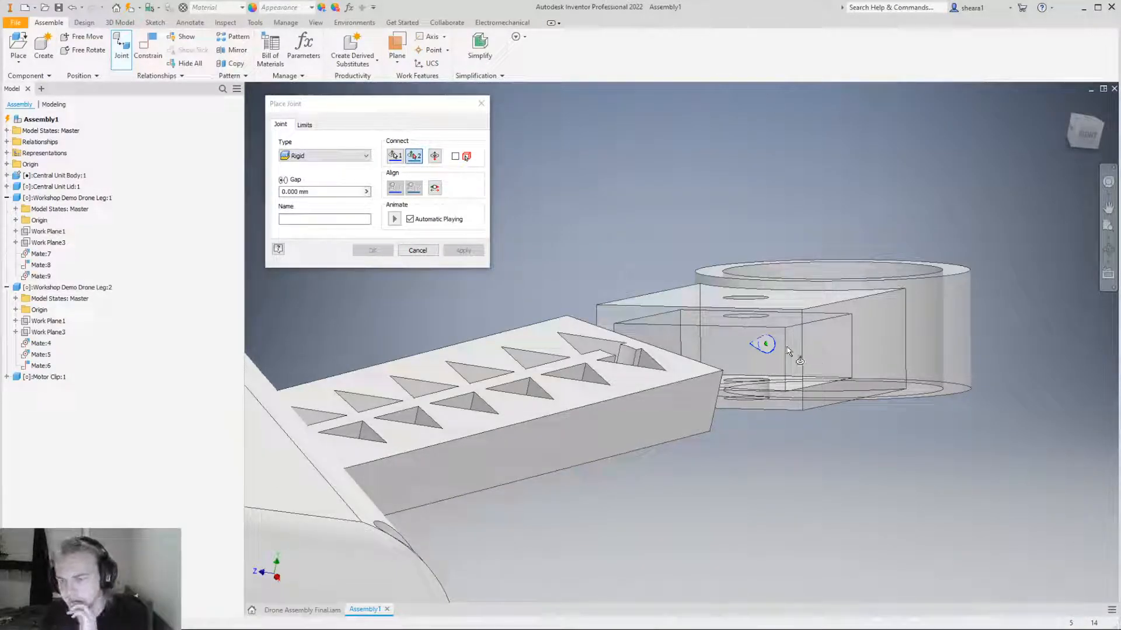
shift+middle_drag(798, 372, 584, 367)
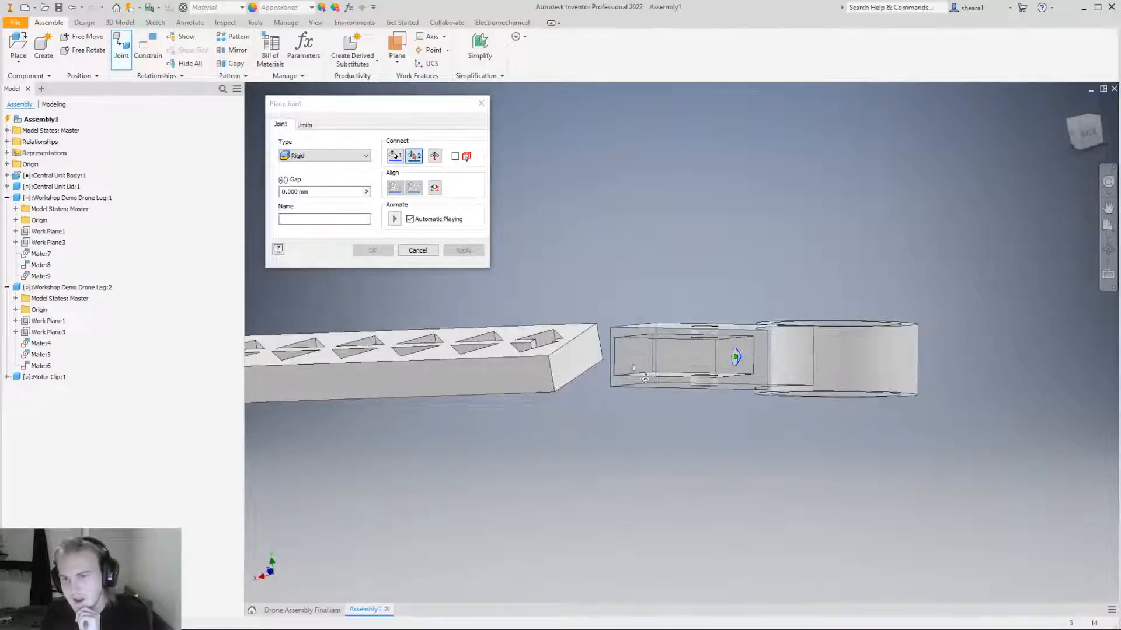
click(585, 357)
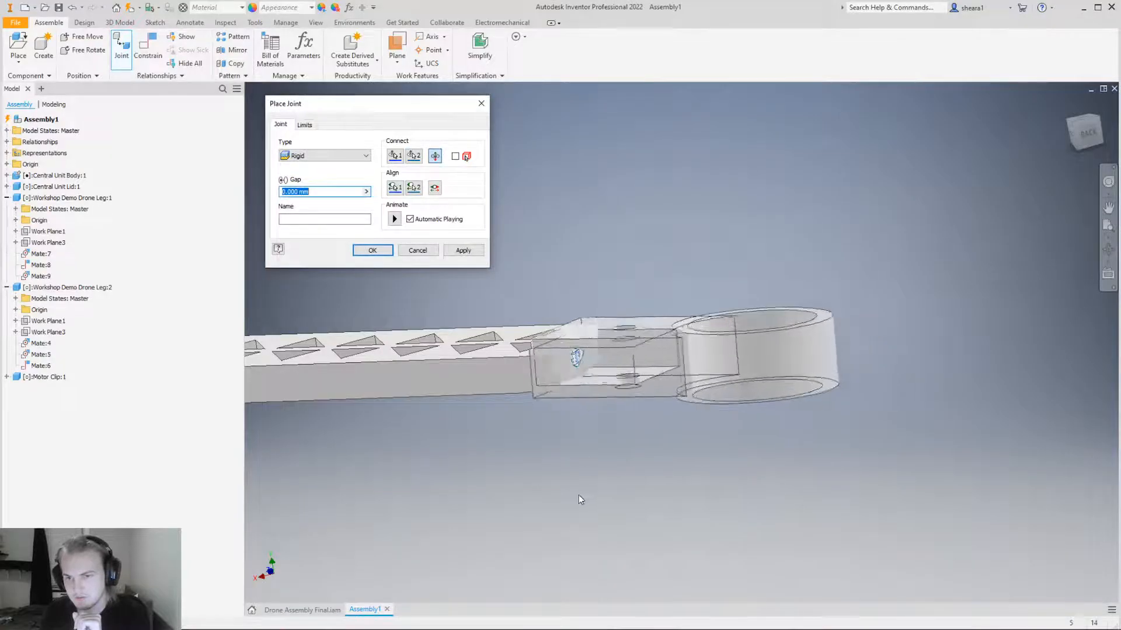
shift+middle_drag(575, 408, 603, 397)
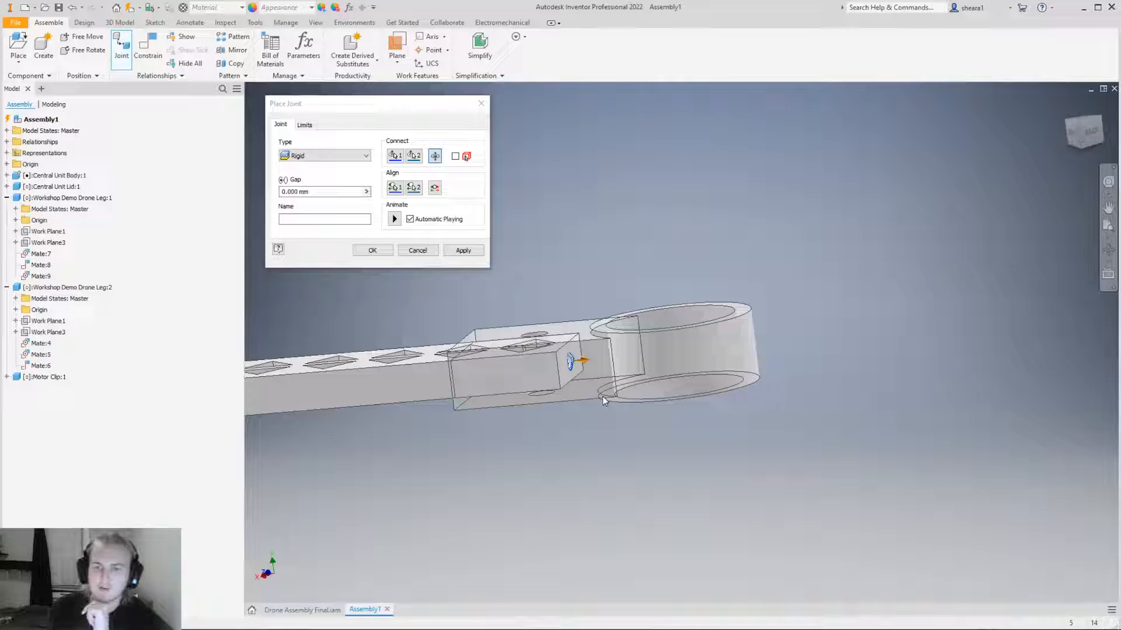
shift+middle_drag(556, 371, 570, 433)
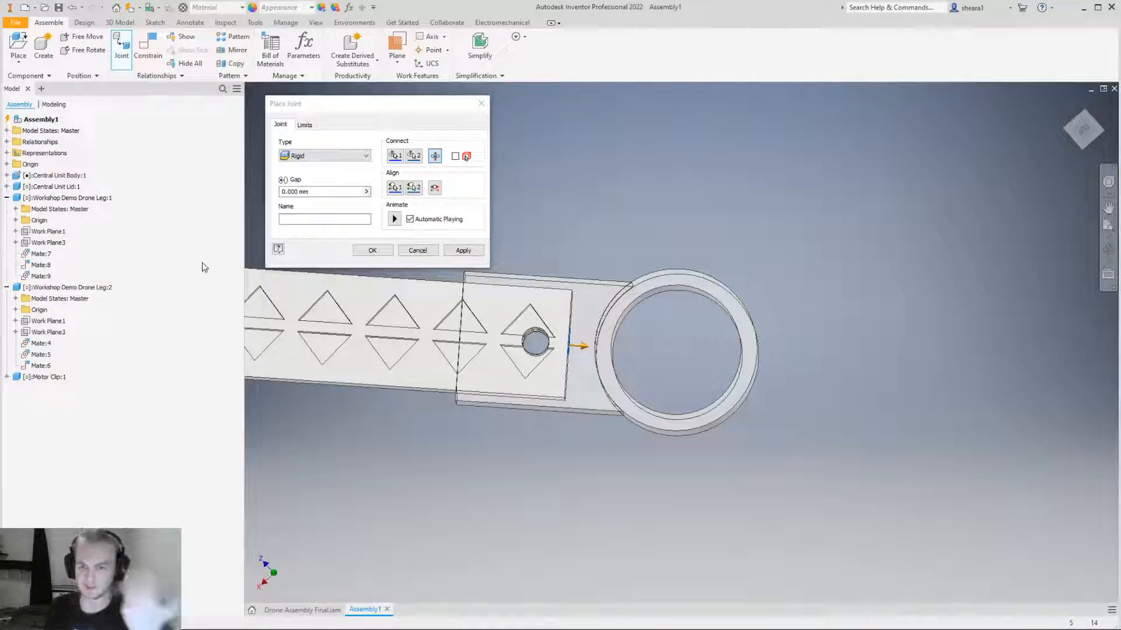
click(373, 250)
Examine the joined motor clip on its arm, the central body and the remaining bare arms from several angles.
shift+middle_drag(654, 291, 743, 512)
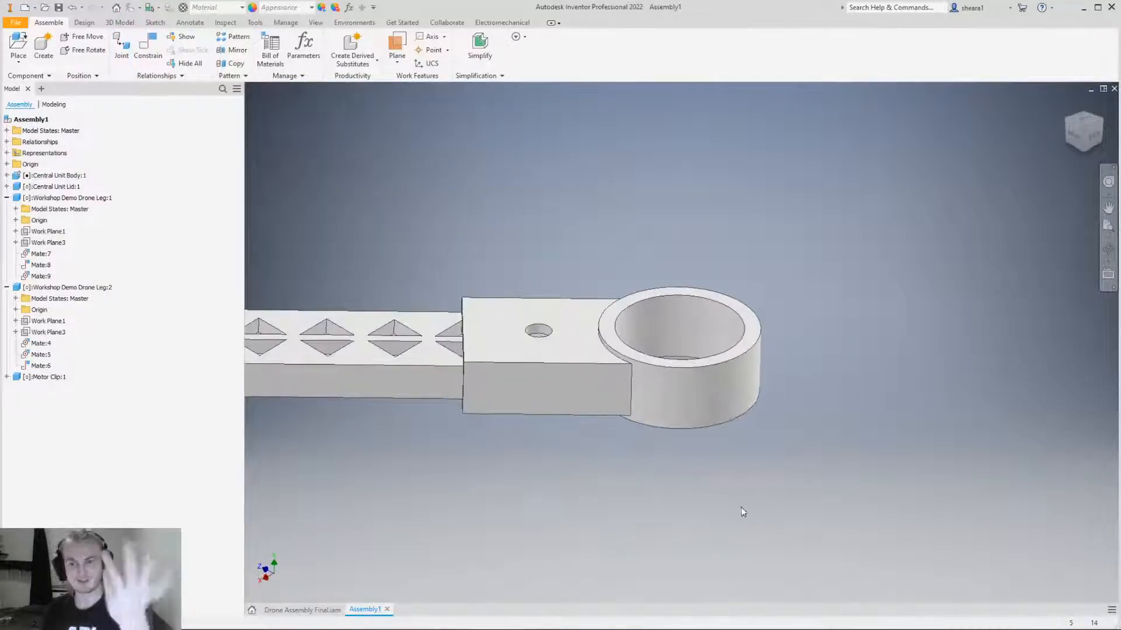
click(715, 397)
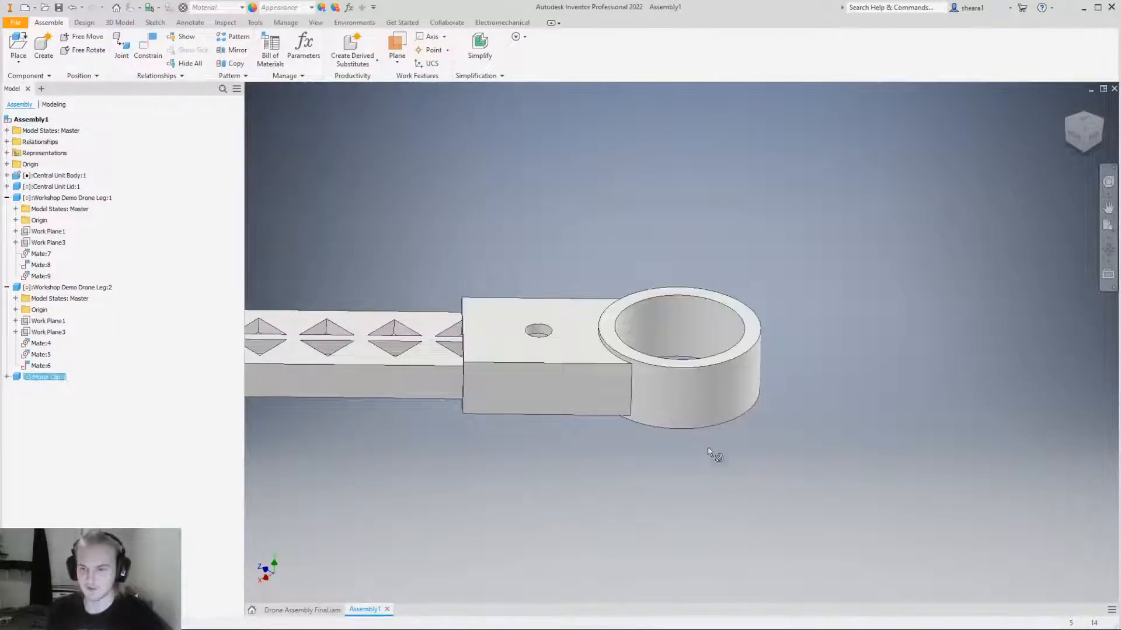
click(840, 371)
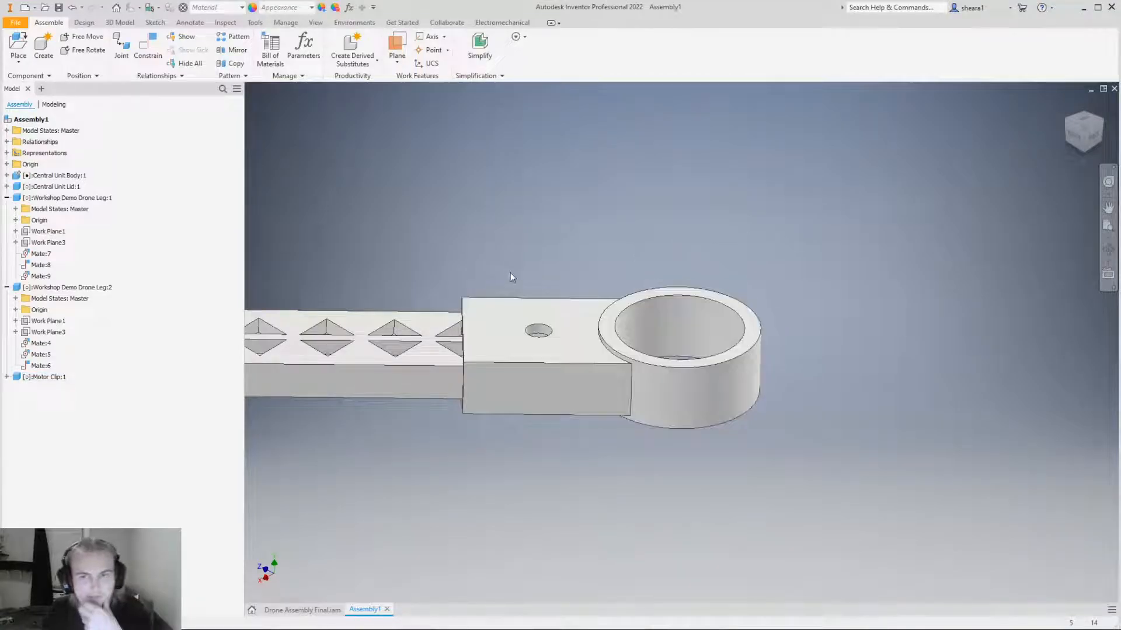
scroll(492, 265, down, 6)
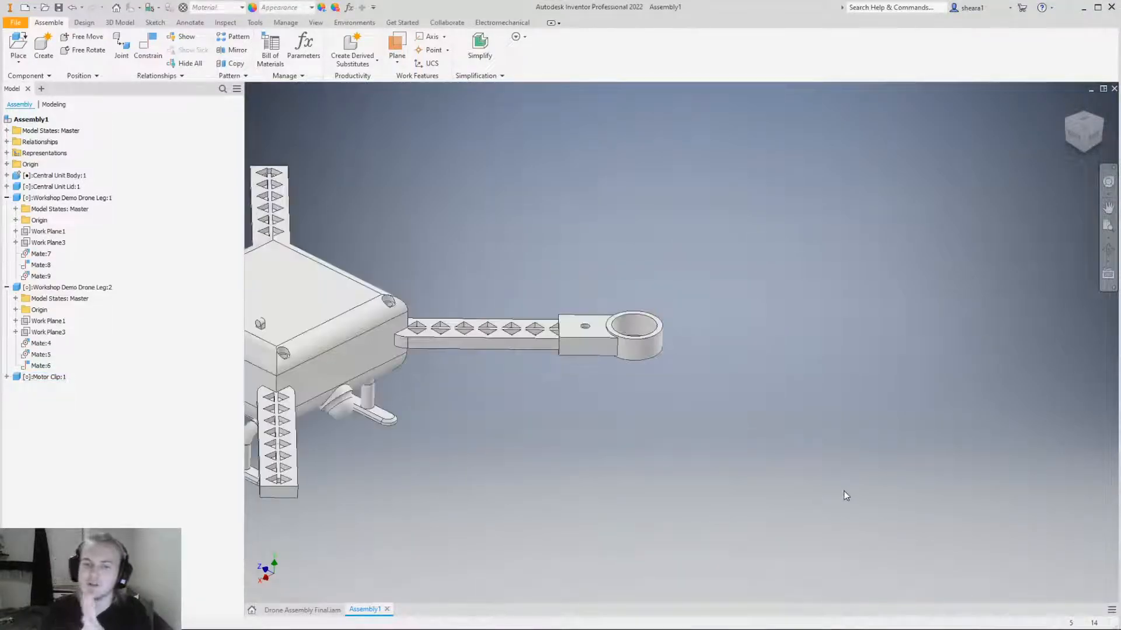
scroll(607, 460, up, 5)
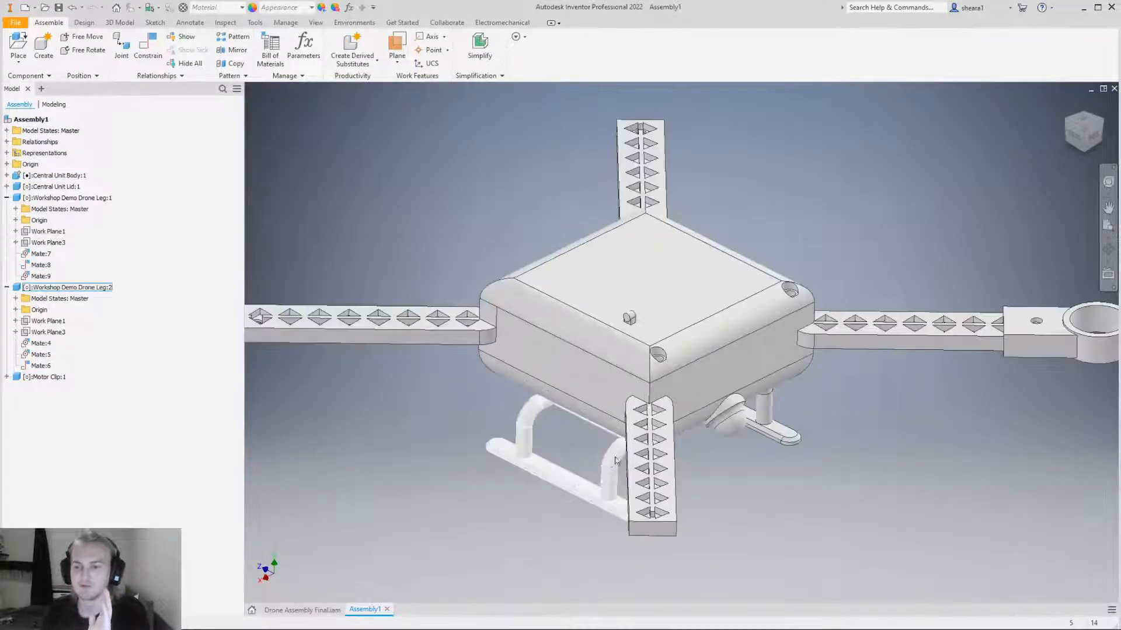
shift+middle_drag(641, 418, 755, 492)
click(565, 395)
click(726, 486)
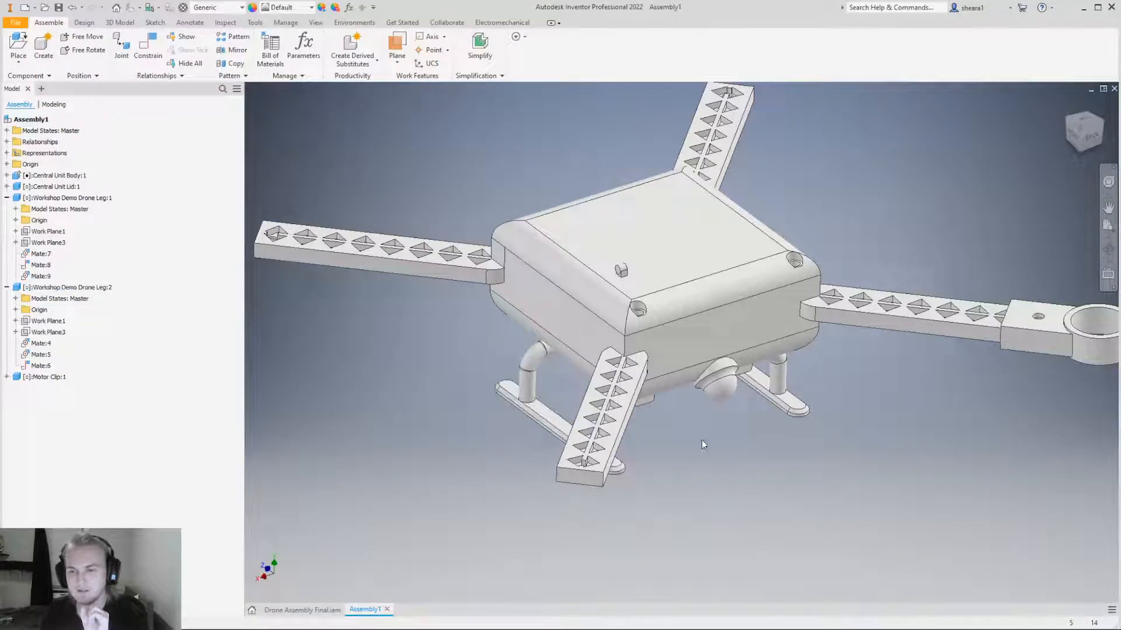
click(659, 283)
click(824, 236)
shift+middle_drag(824, 237, 759, 292)
scroll(758, 291, down, 3)
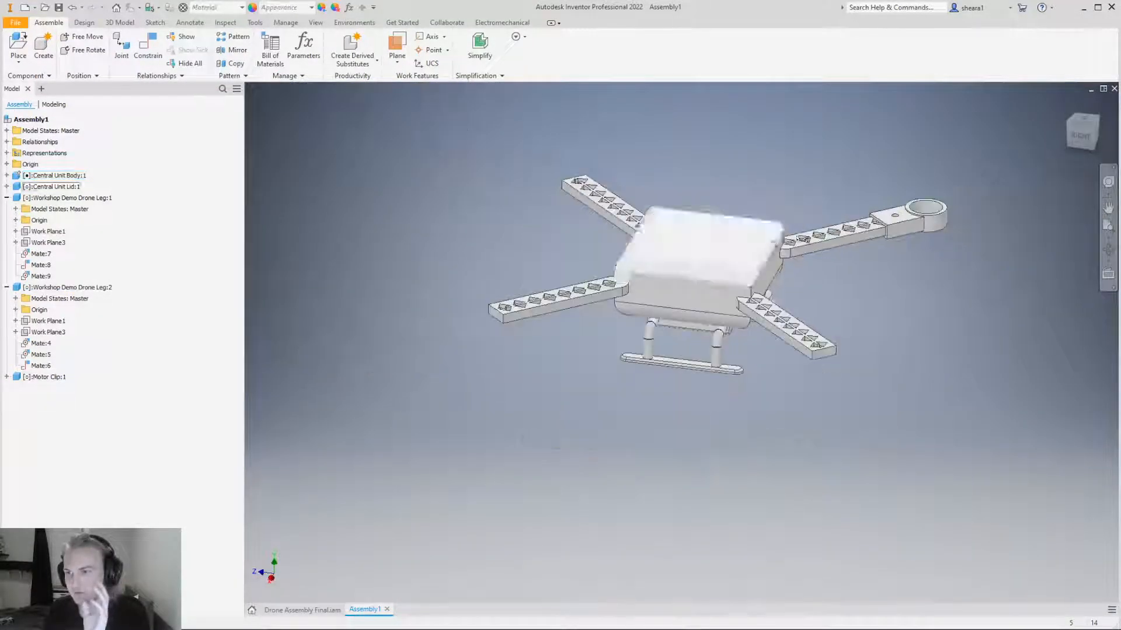
Inspect the motor clip's fit on the arm up close and compare it with the whole drone from different viewpoints.
scroll(911, 175, up, 8)
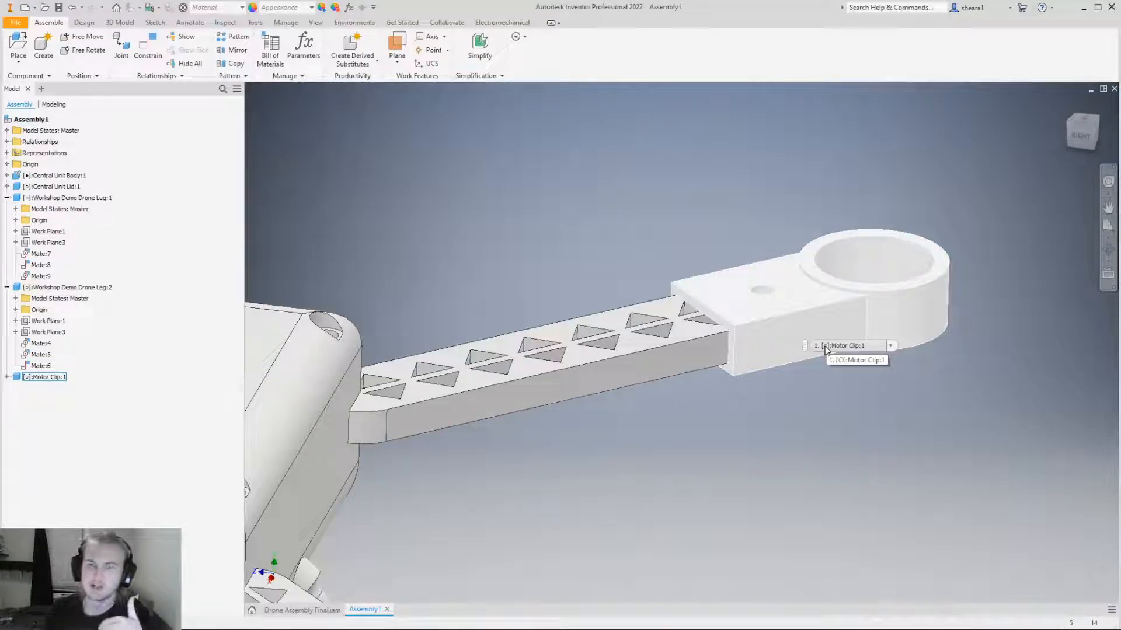
scroll(819, 349, down, 10)
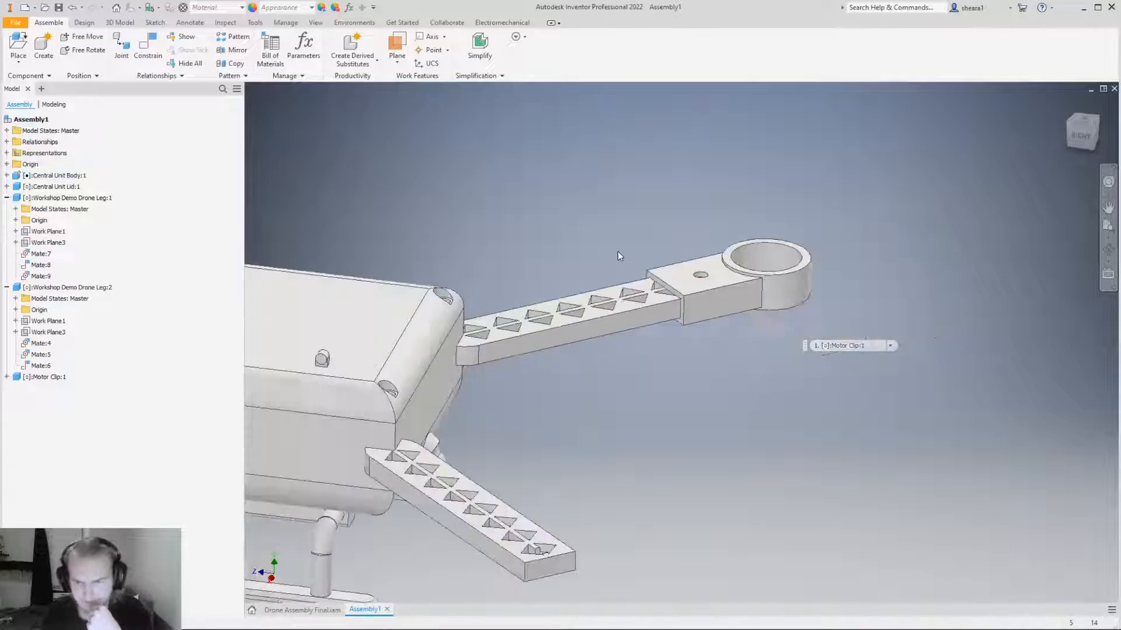
scroll(313, 467, up, 3)
shift+middle_drag(370, 442, 327, 409)
shift+middle_drag(940, 318, 959, 332)
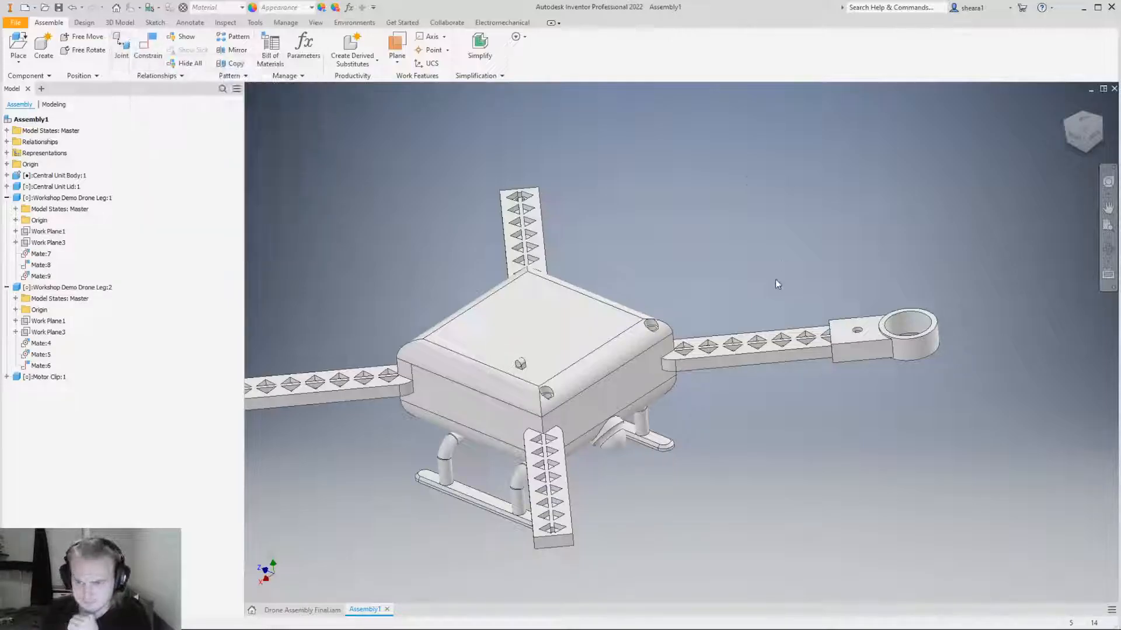
scroll(775, 279, down, 1)
key(F6)
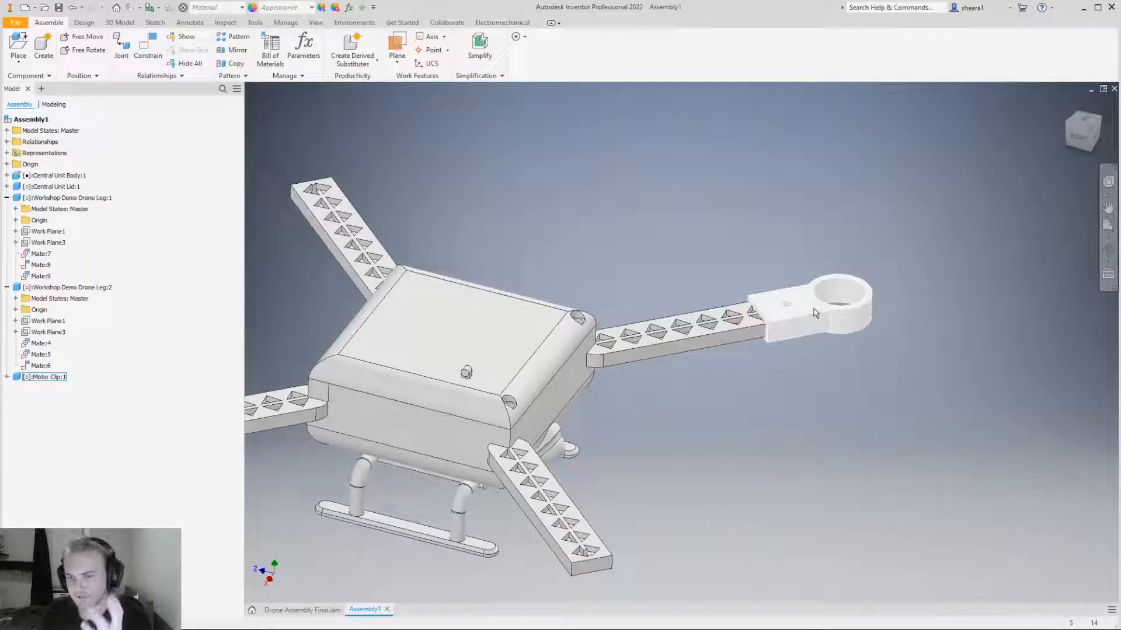
scroll(816, 313, down, 3)
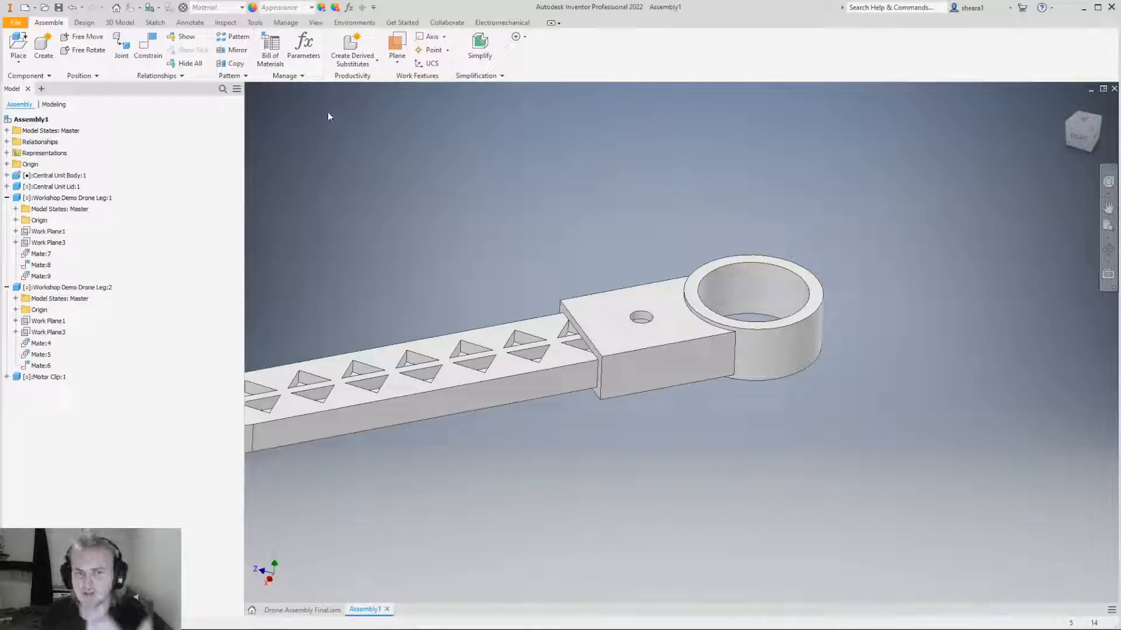
scroll(776, 363, up, 5)
shift+middle_drag(776, 363, 539, 350)
key(F6)
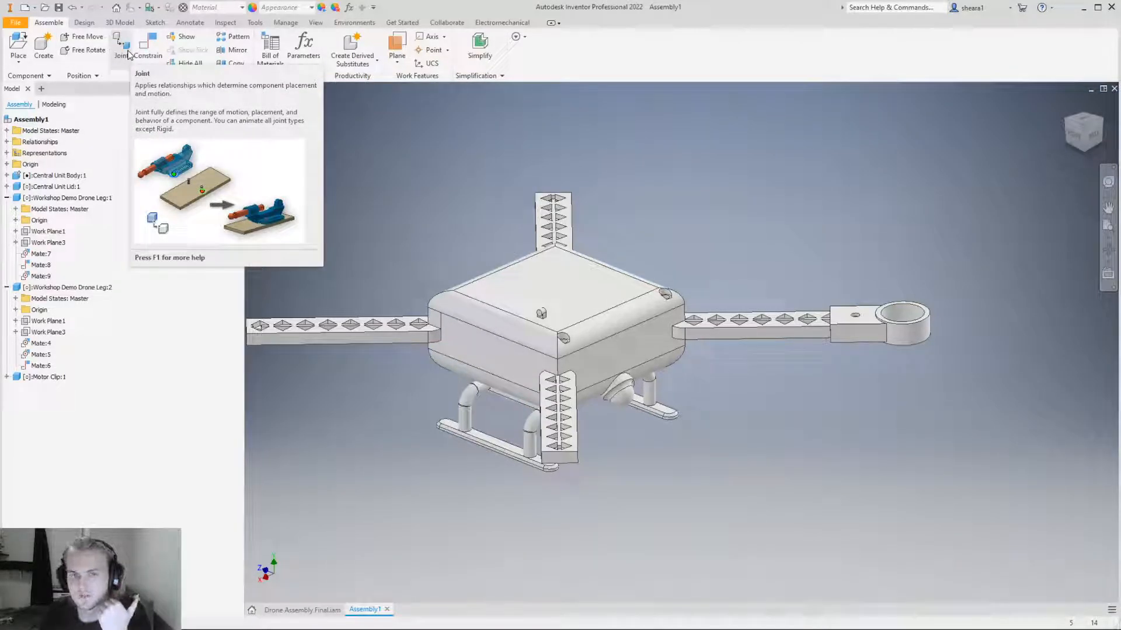
scroll(817, 175, up, 3)
scroll(793, 285, down, 5)
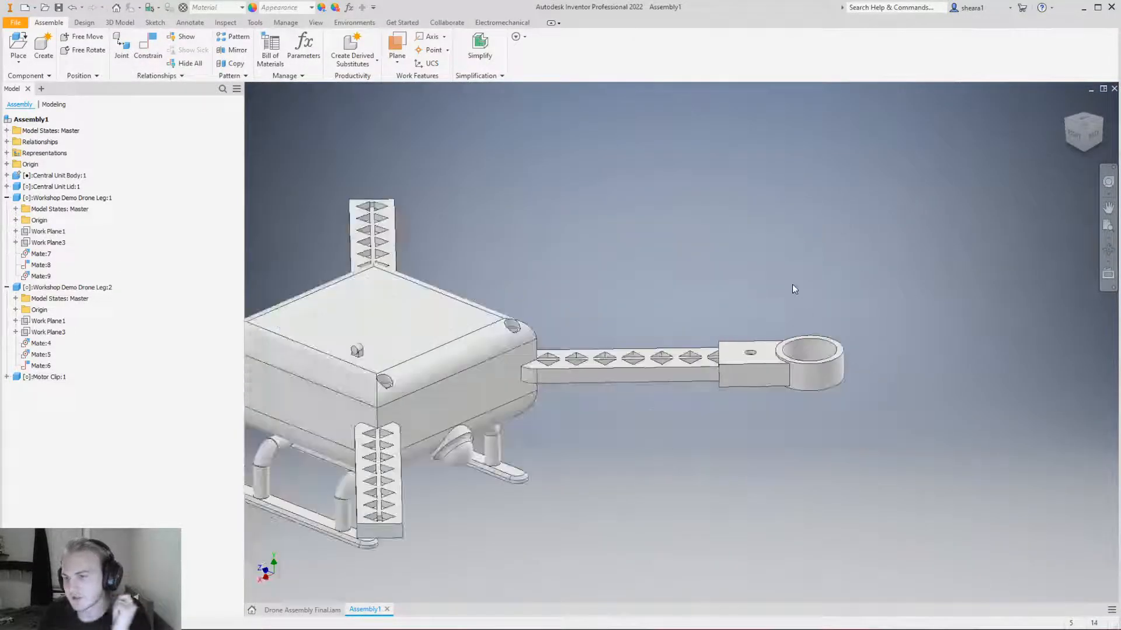
shift+middle_drag(642, 292, 801, 300)
scroll(802, 301, up, 3)
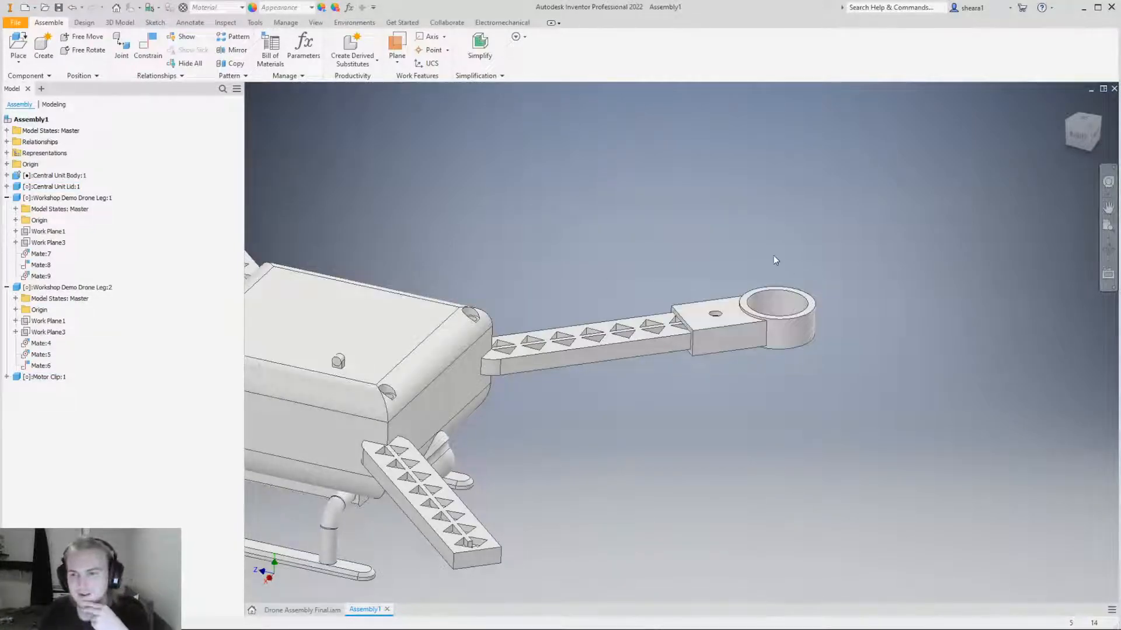
scroll(775, 260, down, 4)
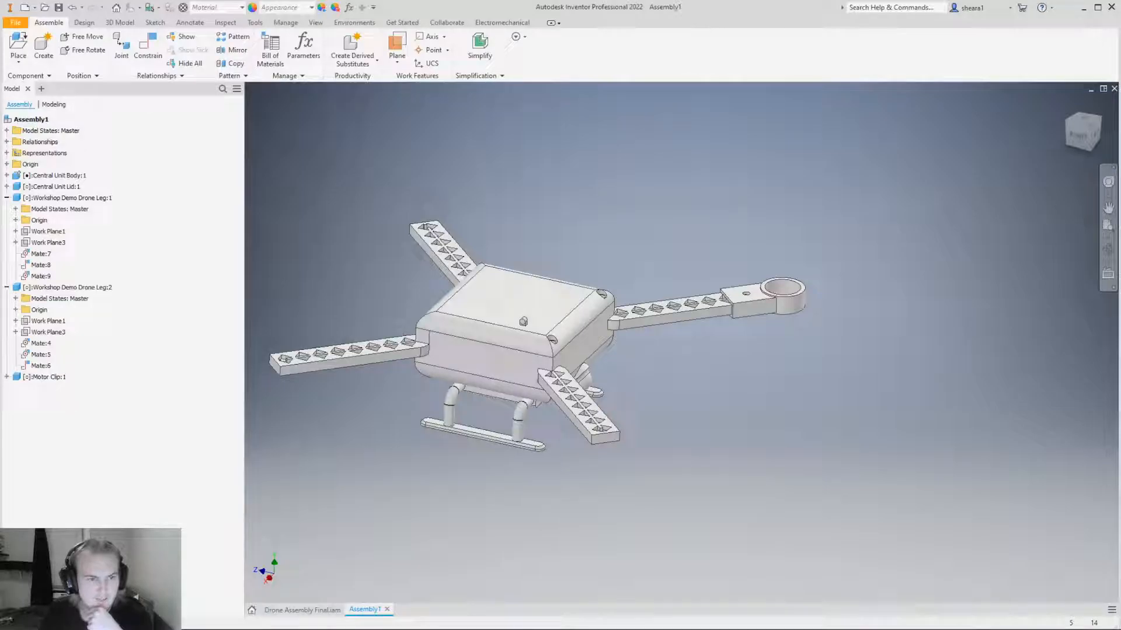
scroll(794, 259, up, 5)
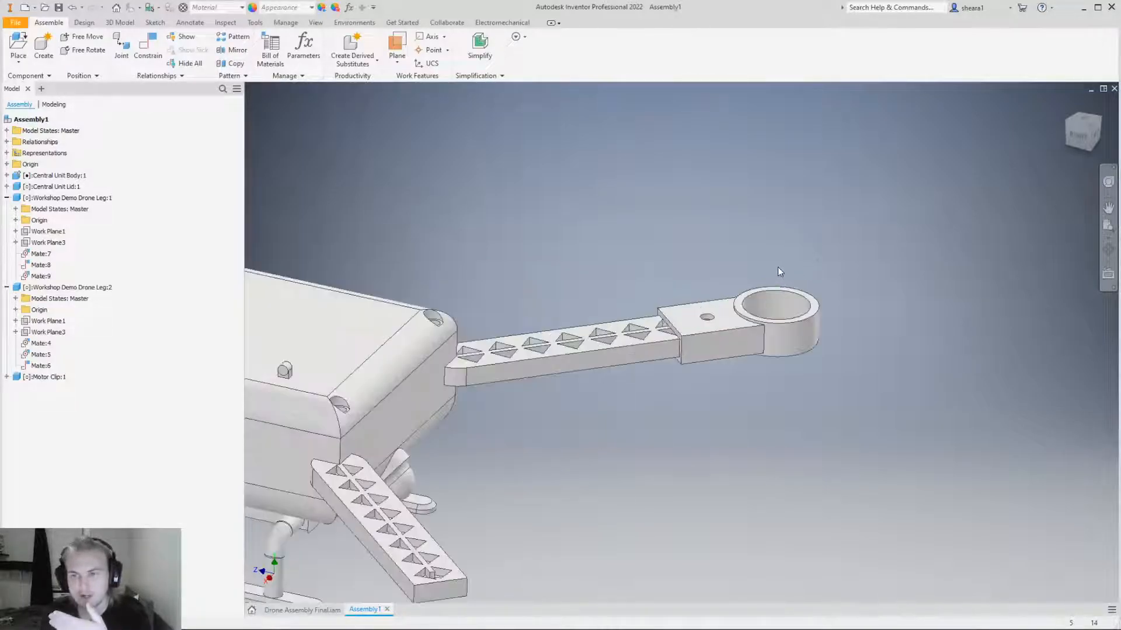
Place a Motor Base component from the Drone workshop V3 Pack n Go folder beside the arm carrying the motor clip.
scroll(780, 268, down, 4)
scroll(749, 295, up, 4)
shift+middle_drag(744, 320, 554, 300)
scroll(690, 318, up, 2)
scroll(587, 340, down, 8)
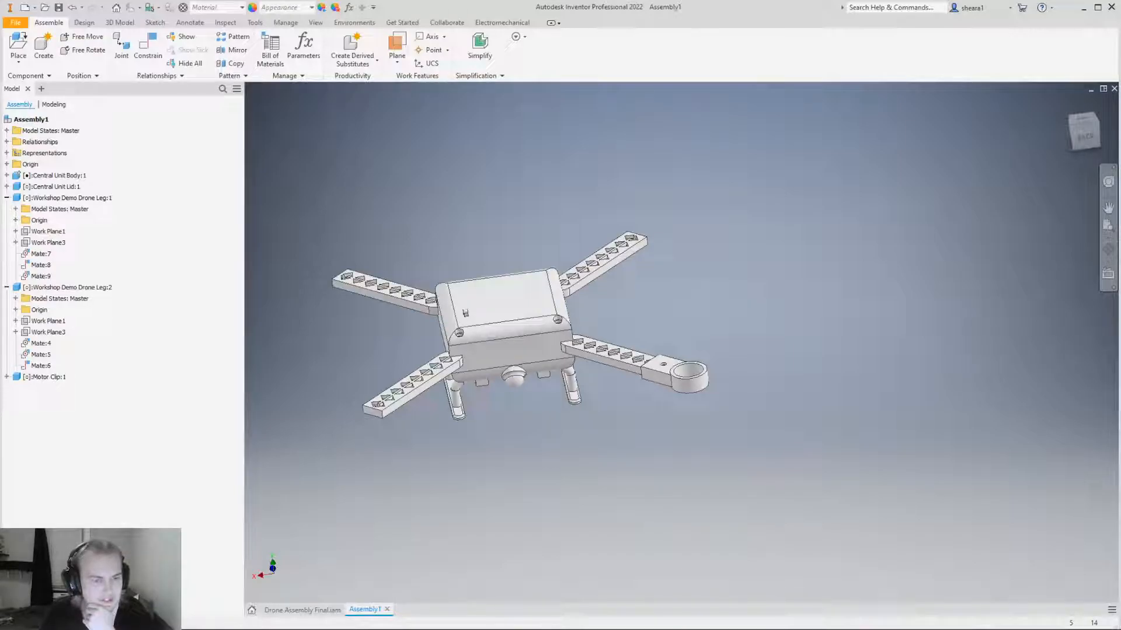
shift+middle_drag(686, 374, 751, 441)
click(19, 44)
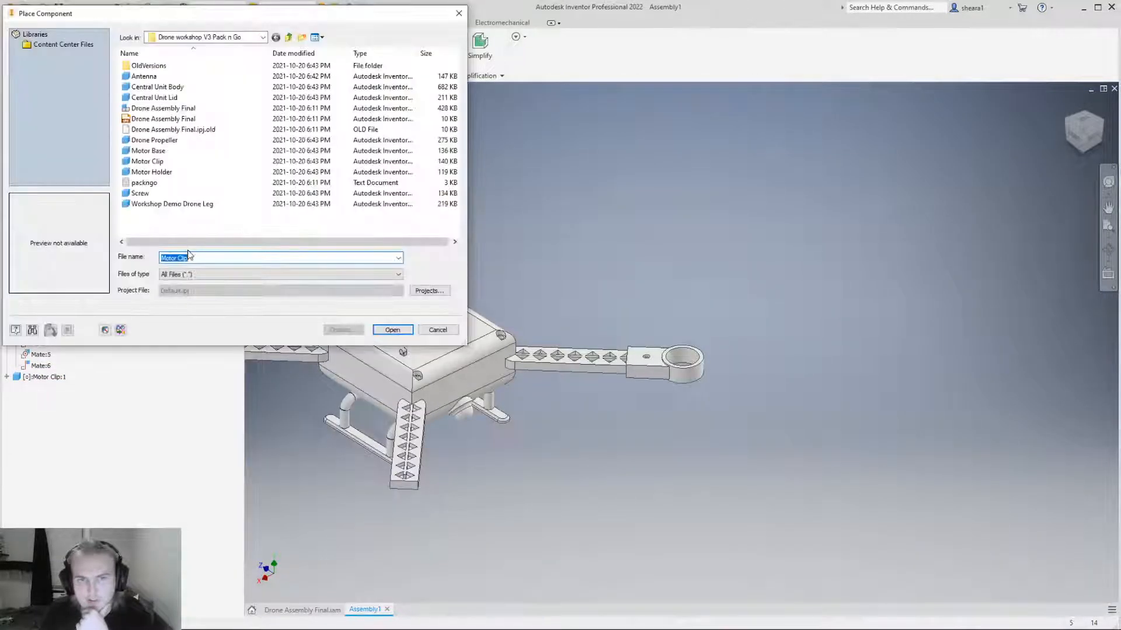
double_click(170, 151)
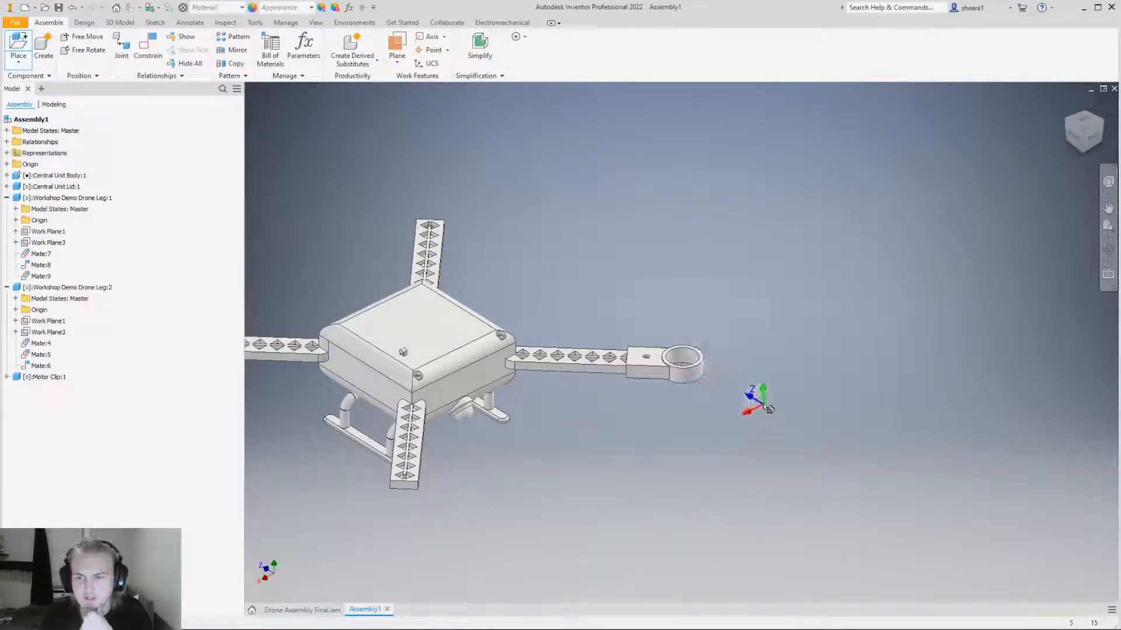
click(769, 411)
Place a second Motor Base near the first one and delete that extra copy.
click(18, 44)
click(169, 151)
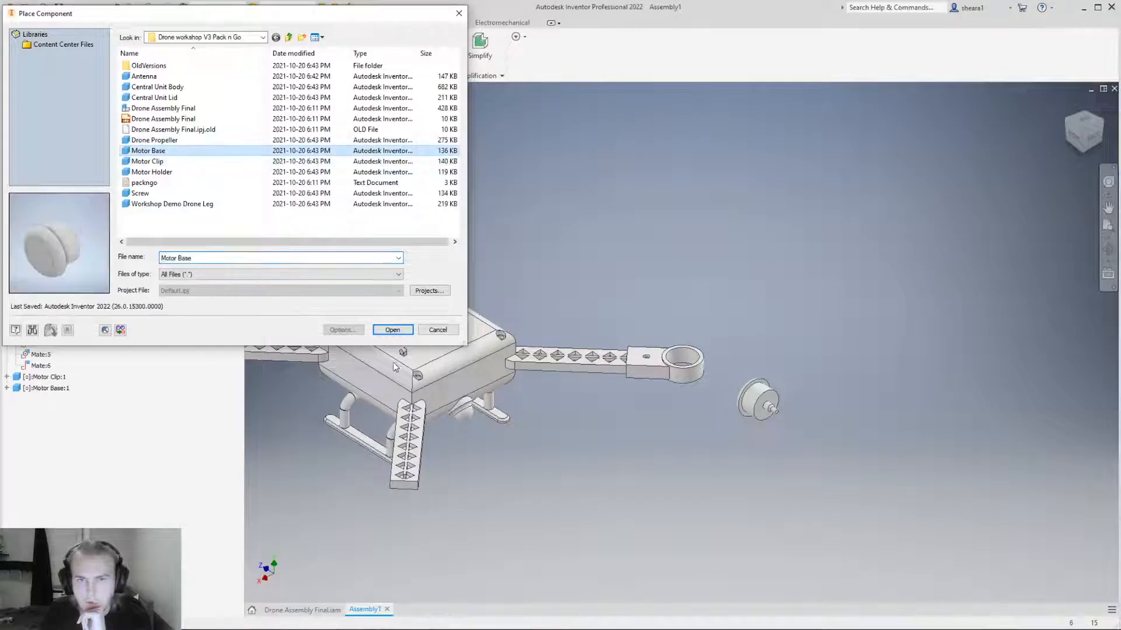
click(402, 333)
click(777, 477)
key(Escape)
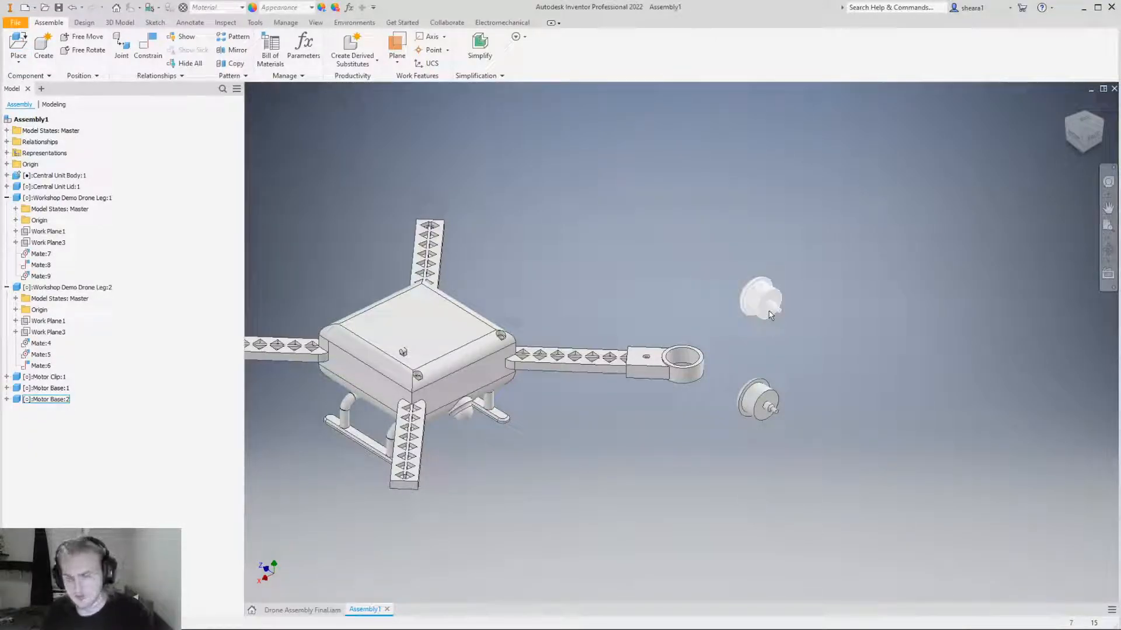
click(769, 315)
key(Delete)
Free-rotate the motor base until it stands upright with its shaft pointing up.
click(757, 417)
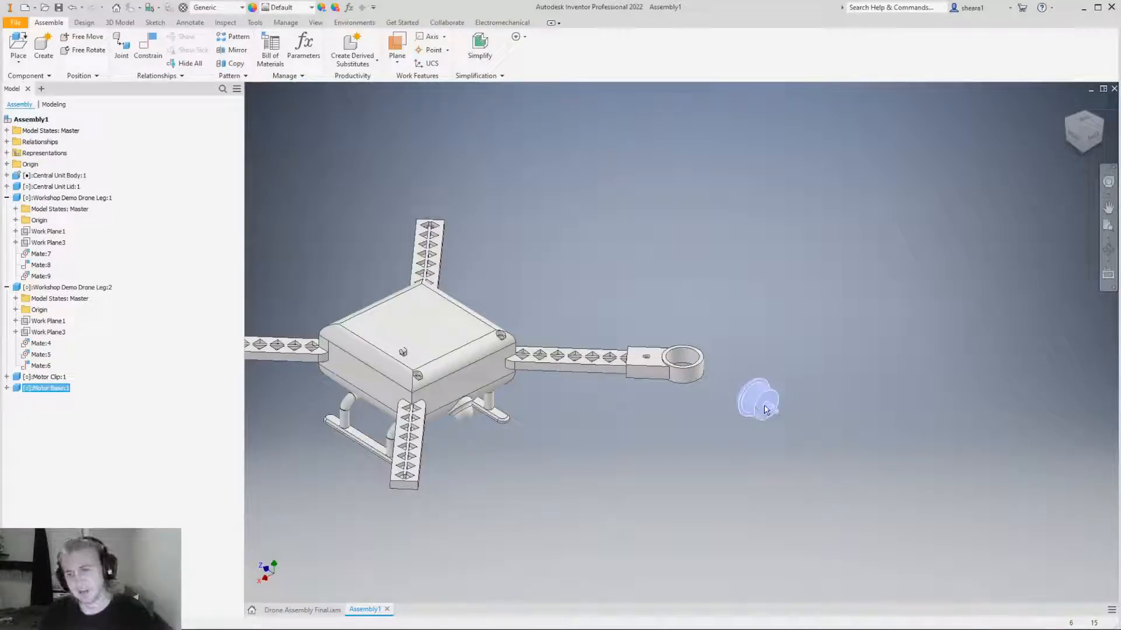
click(815, 500)
mouse_move(740, 416)
shift+middle_down()
mouse_move(733, 372)
mouse_move(758, 415)
shift+middle_up()
click(768, 404)
key(g)
drag(768, 402, 675, 282)
key(Escape)
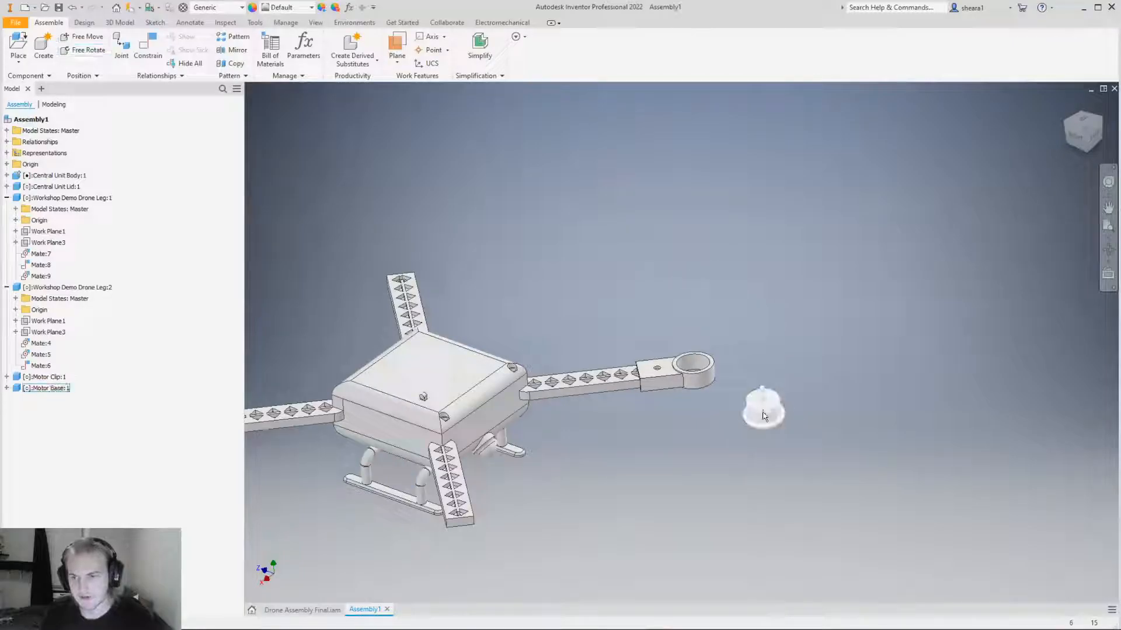
Examine the motor base's shaft and flange and the motor clip's ring from above and below to judge how they fit.
scroll(763, 415, up, 5)
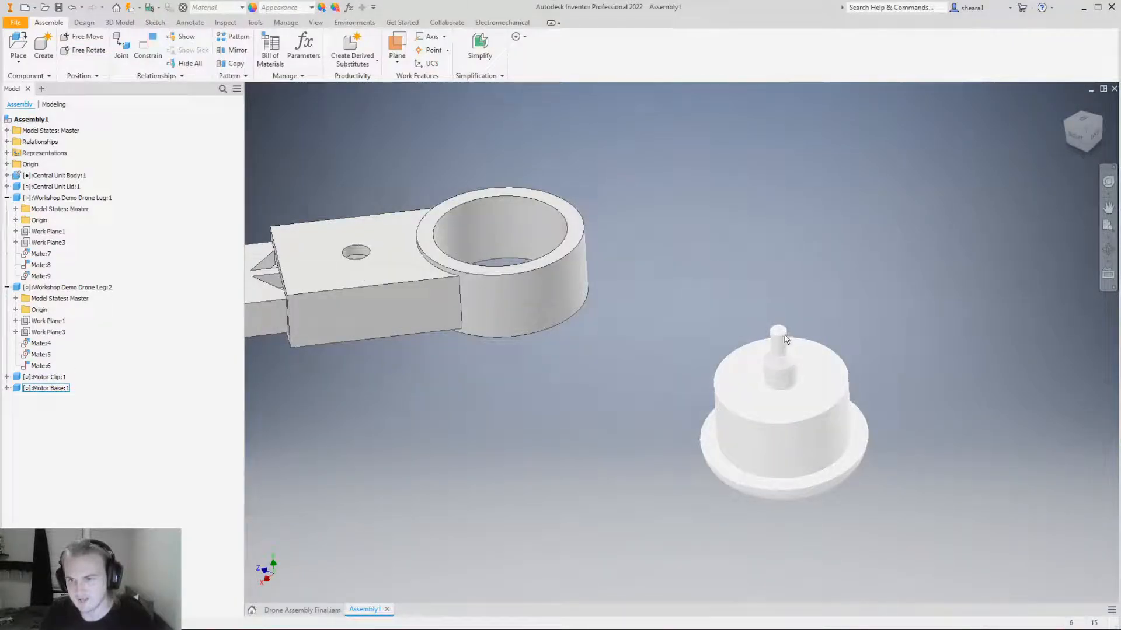
scroll(753, 478, down, 3)
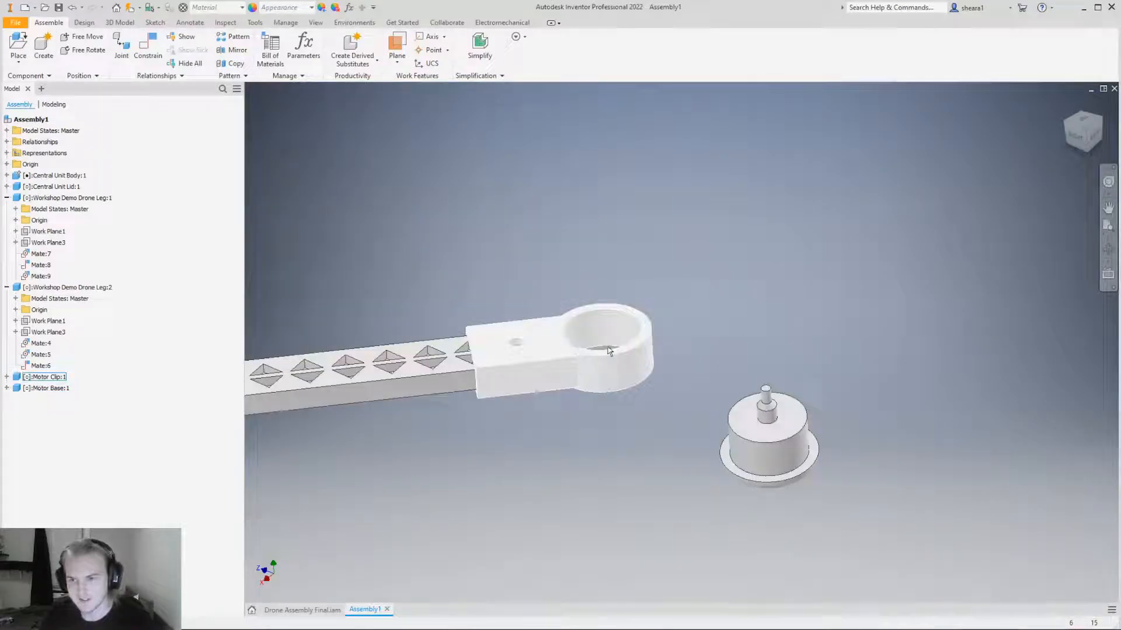
shift+middle_drag(630, 403, 604, 239)
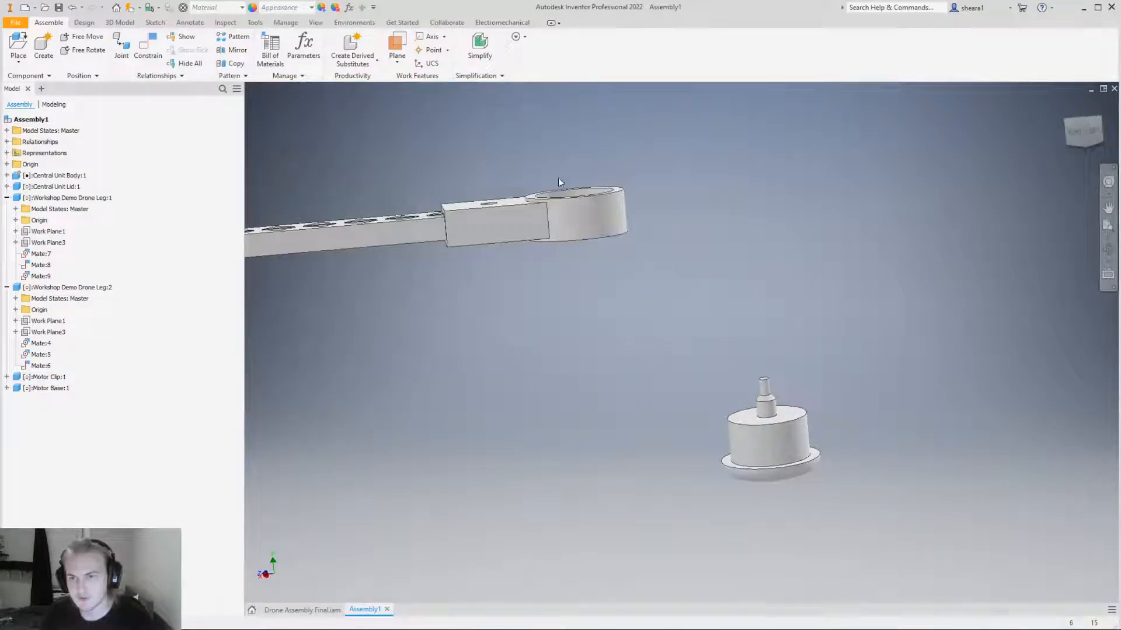
scroll(781, 418, down, 3)
mouse_move(777, 440)
shift+middle_down()
mouse_move(758, 374)
mouse_move(758, 430)
mouse_move(776, 450)
shift+middle_up()
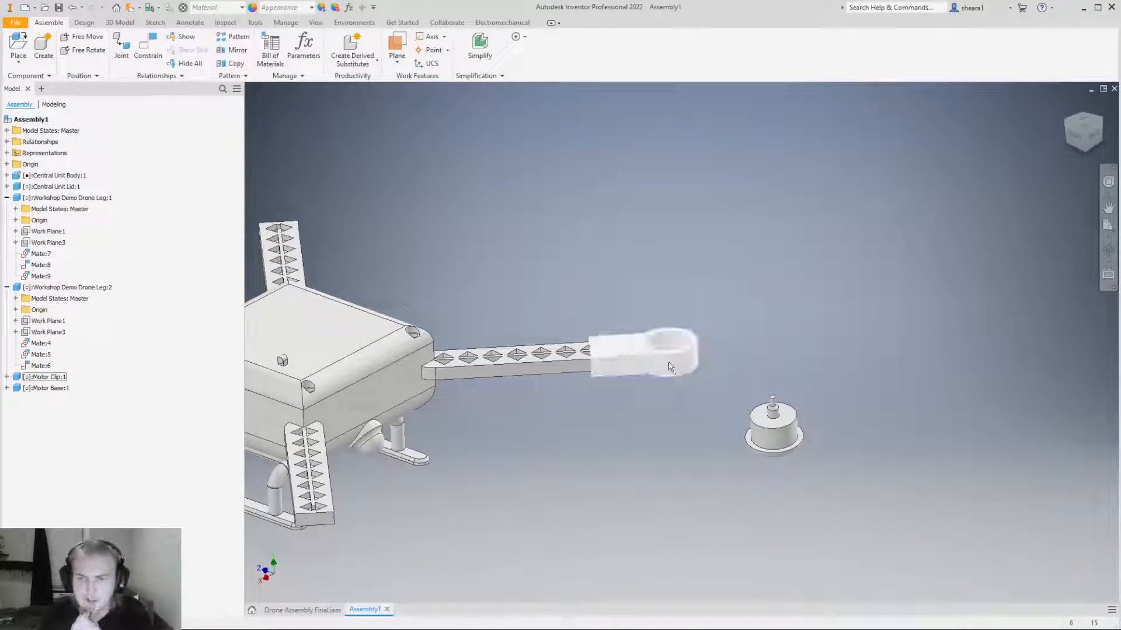
shift+middle_drag(810, 461, 588, 275)
scroll(774, 457, up, 5)
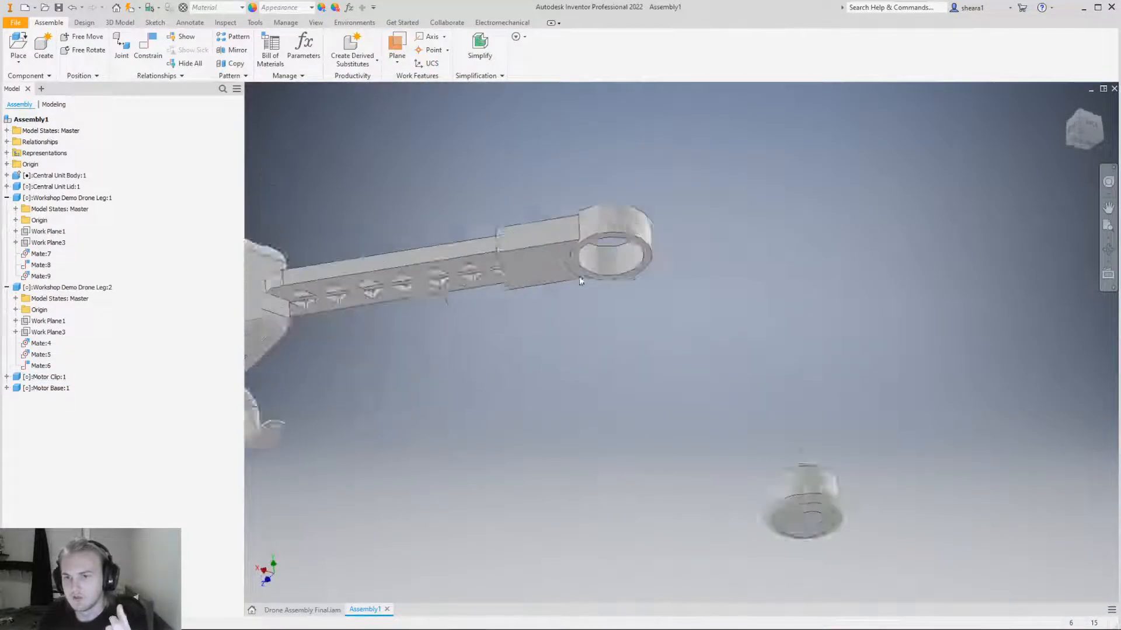
scroll(569, 256, up, 3)
scroll(711, 252, down, 2)
scroll(798, 456, down, 4)
shift+middle_drag(798, 456, 826, 482)
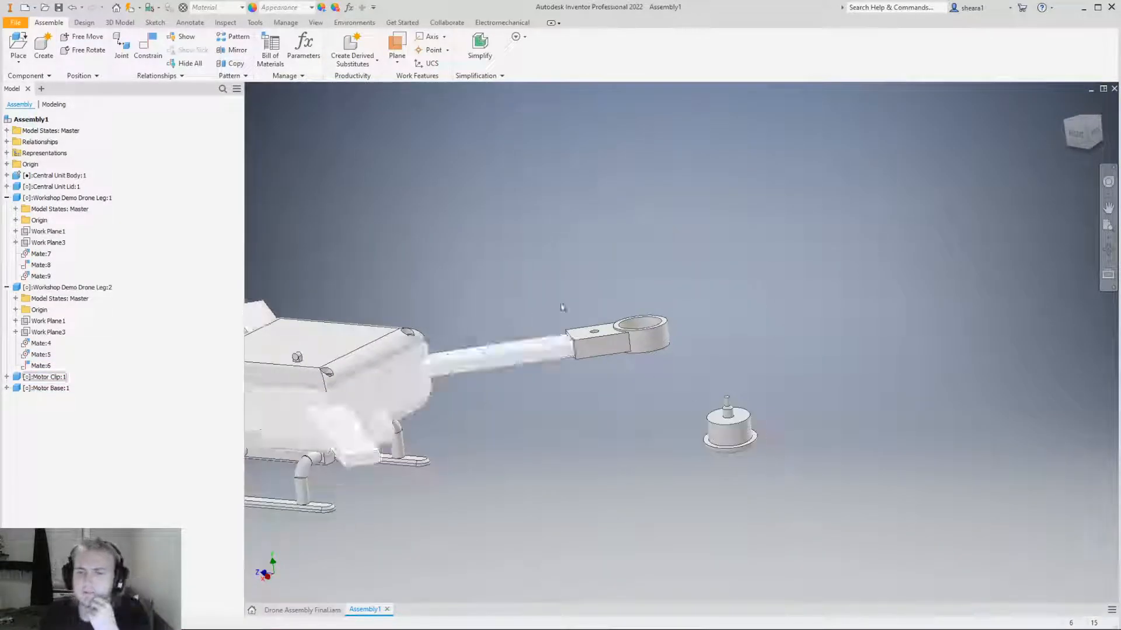
Start a Mate constraint with 0.000 mm offset, picking the upper face of the motor base's flange as the first selection.
click(154, 53)
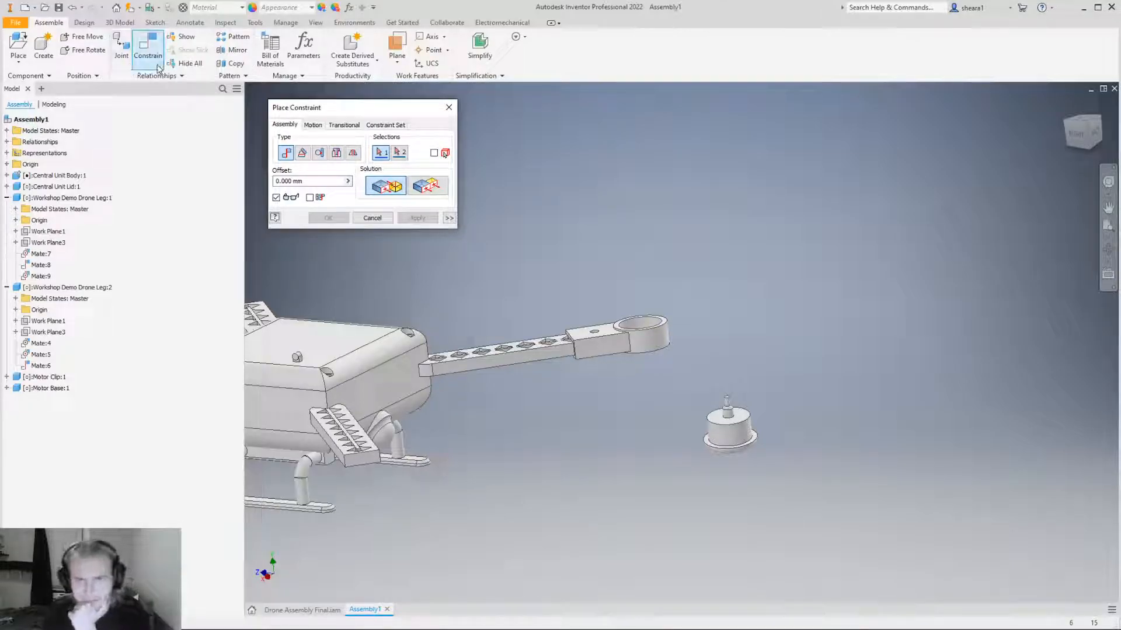
drag(350, 108, 353, 112)
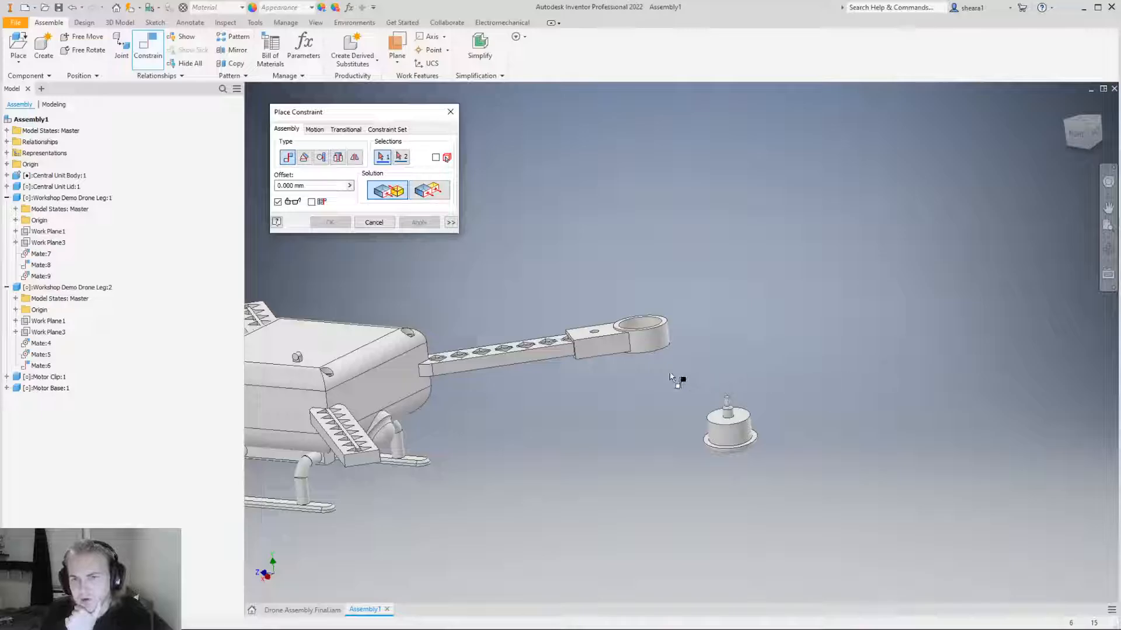
scroll(644, 342, up, 1)
scroll(744, 482, up, 3)
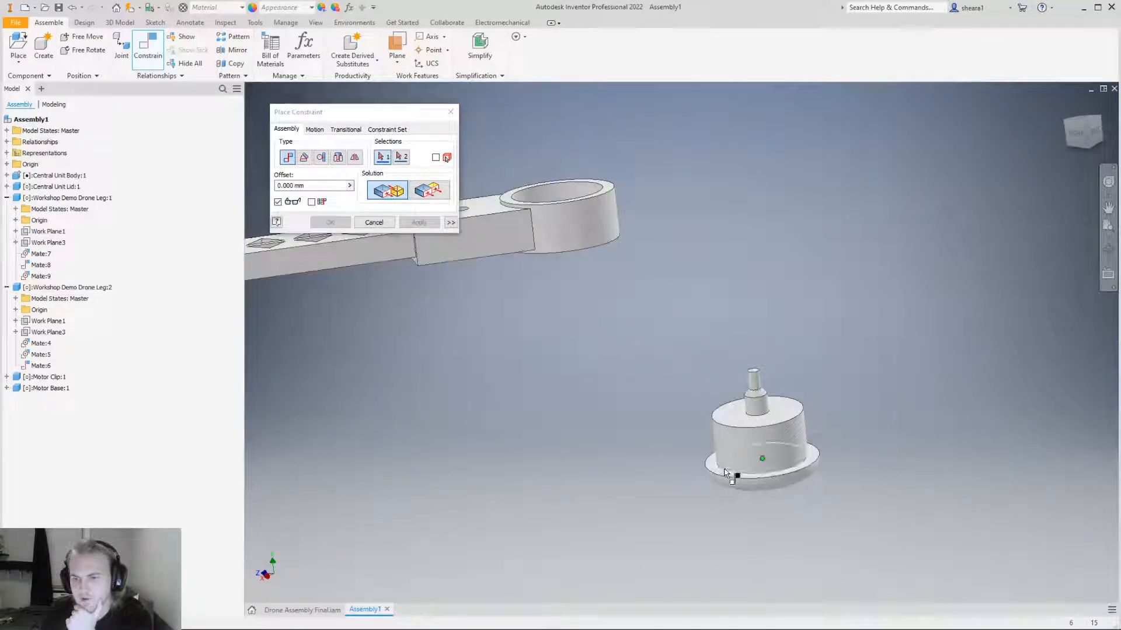
click(717, 473)
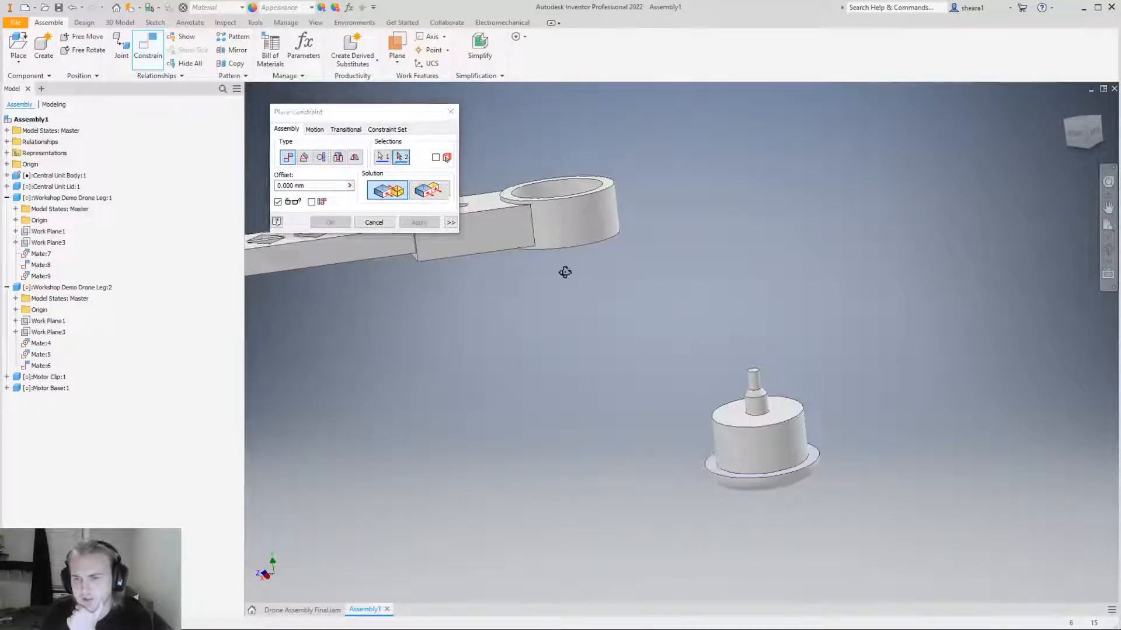
Compare the motor base's flange face with the underside of the motor clip's ring up close.
scroll(662, 434, down, 2)
scroll(651, 345, down, 5)
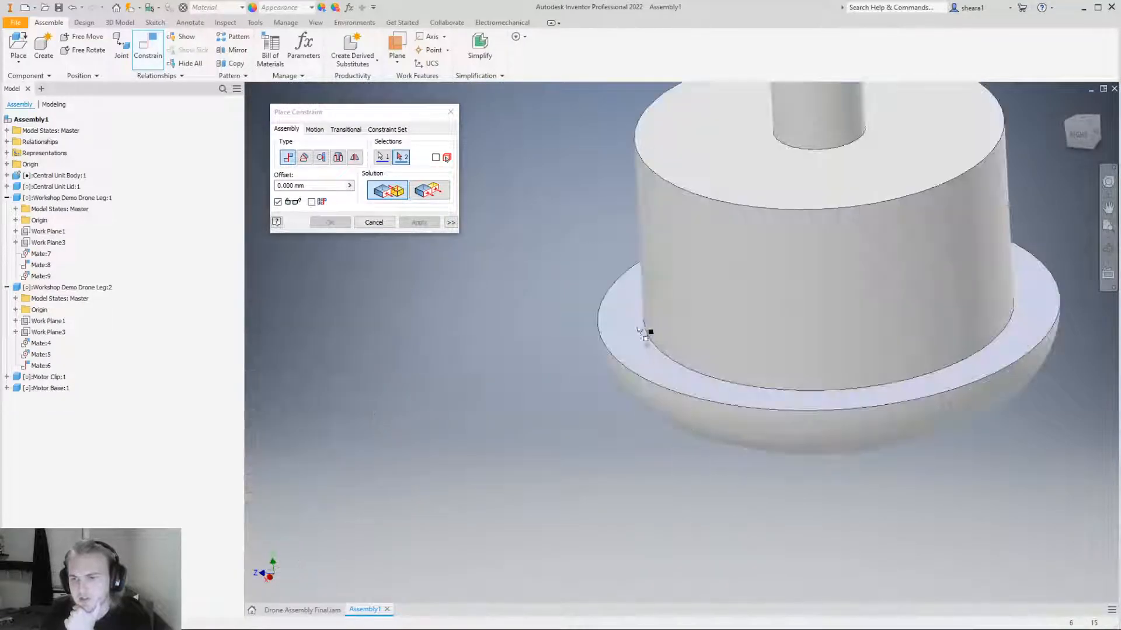
scroll(642, 358, up, 4)
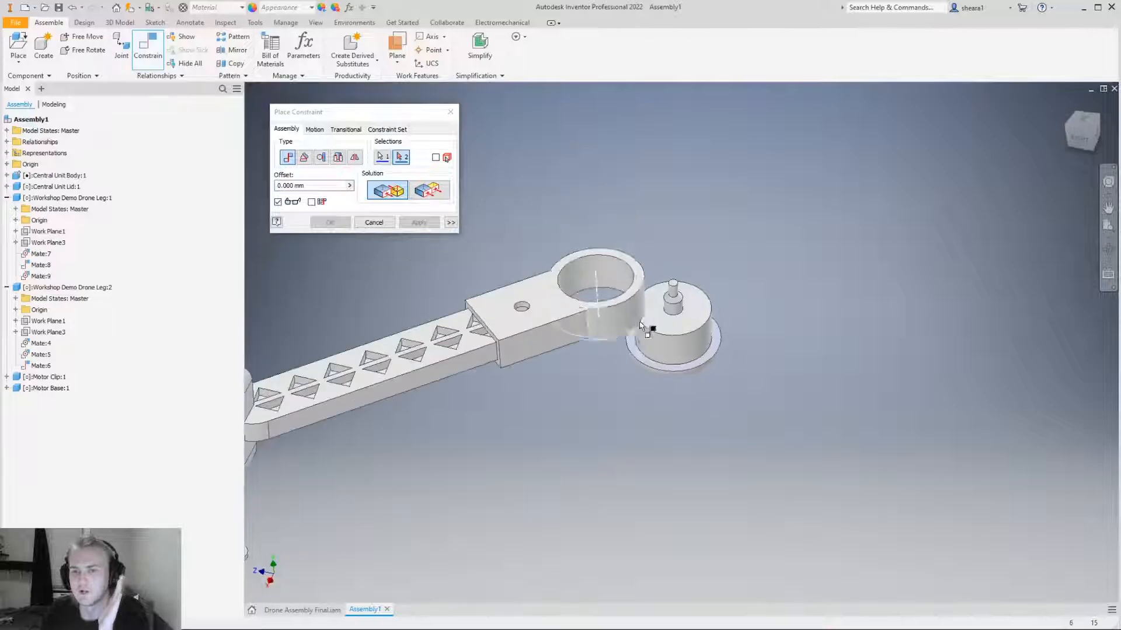
scroll(632, 348, down, 5)
scroll(856, 374, up, 5)
shift+middle_drag(730, 275, 700, 345)
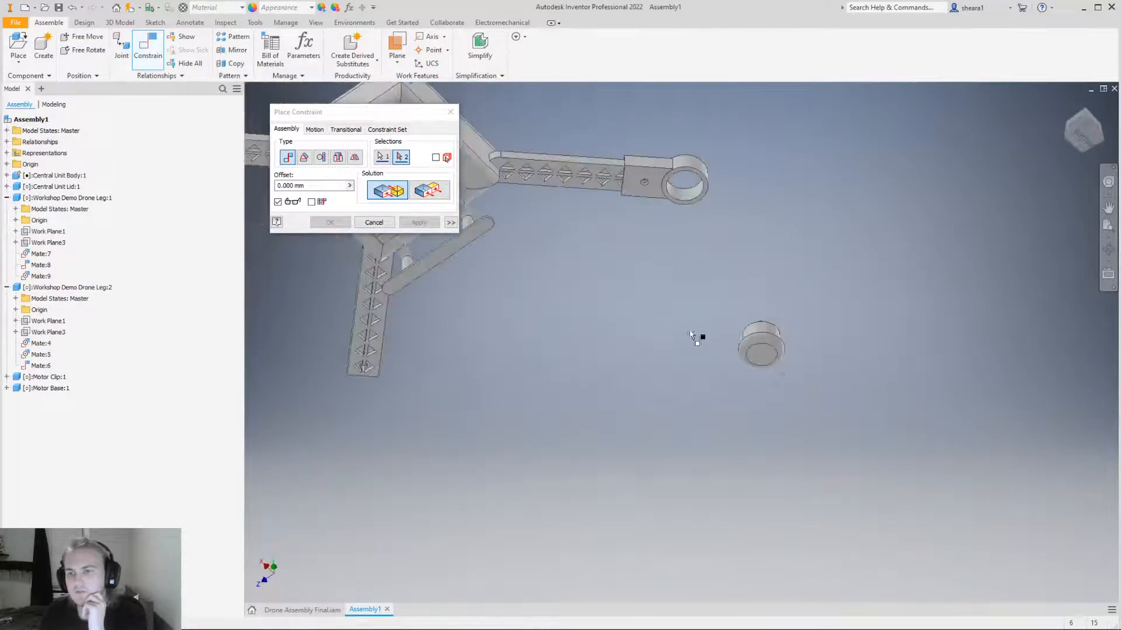
scroll(675, 212, down, 5)
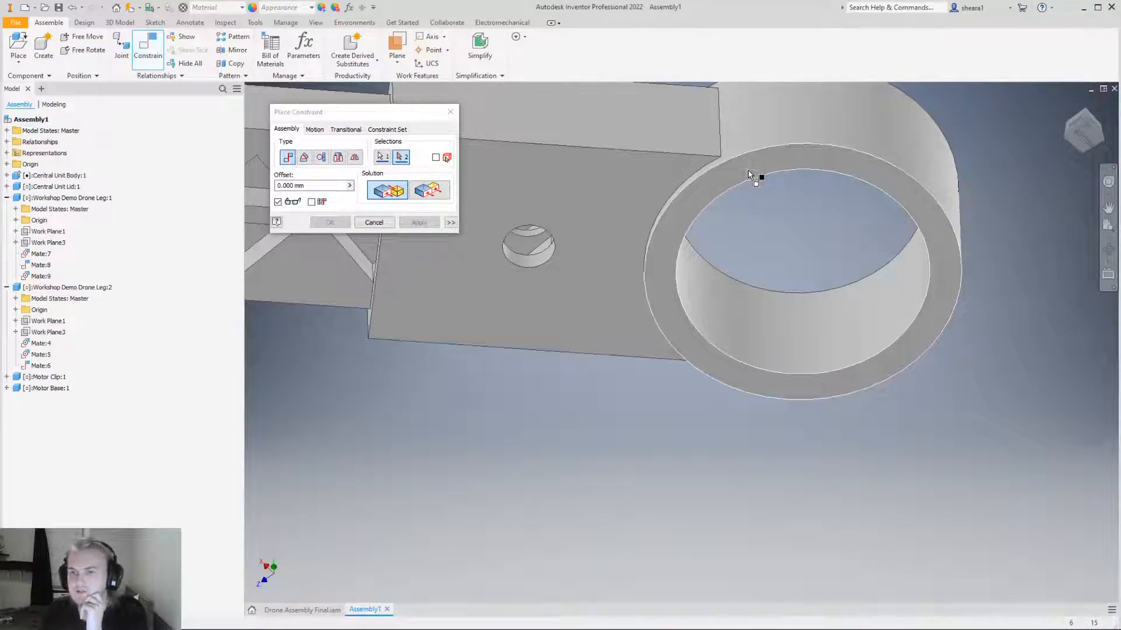
scroll(733, 175, up, 5)
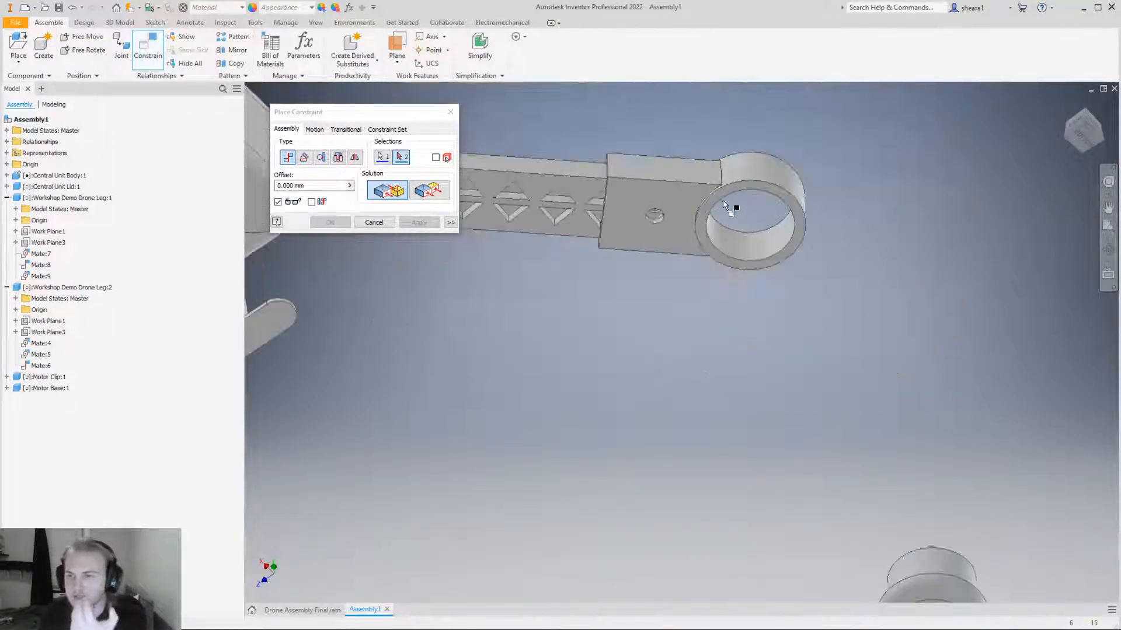
shift+middle_drag(720, 200, 658, 177)
scroll(828, 493, down, 4)
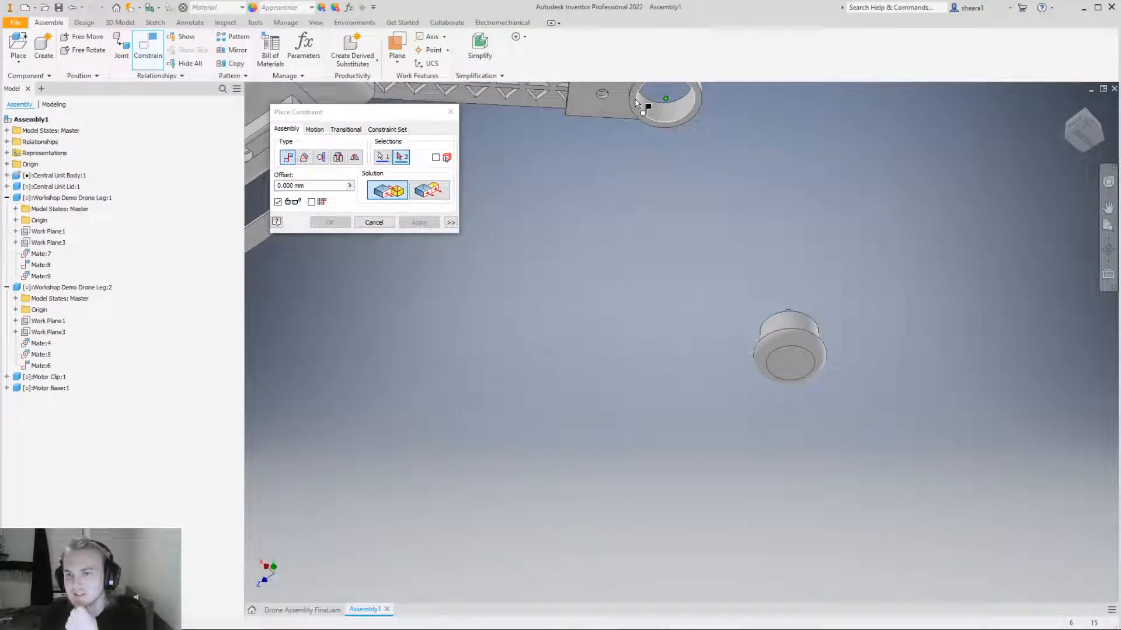
shift+middle_drag(773, 352, 793, 408)
scroll(757, 376, down, 5)
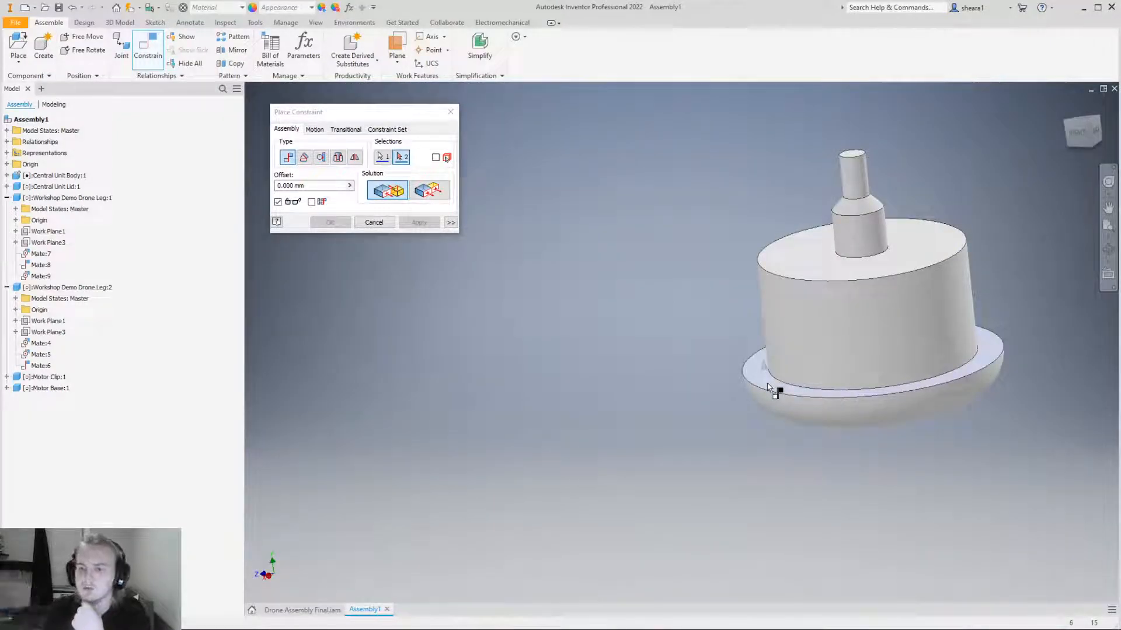
Complete the mate with the underside of the motor clip's ring as the second face and create the constraint.
scroll(777, 388, up, 6)
shift+middle_drag(757, 257, 726, 241)
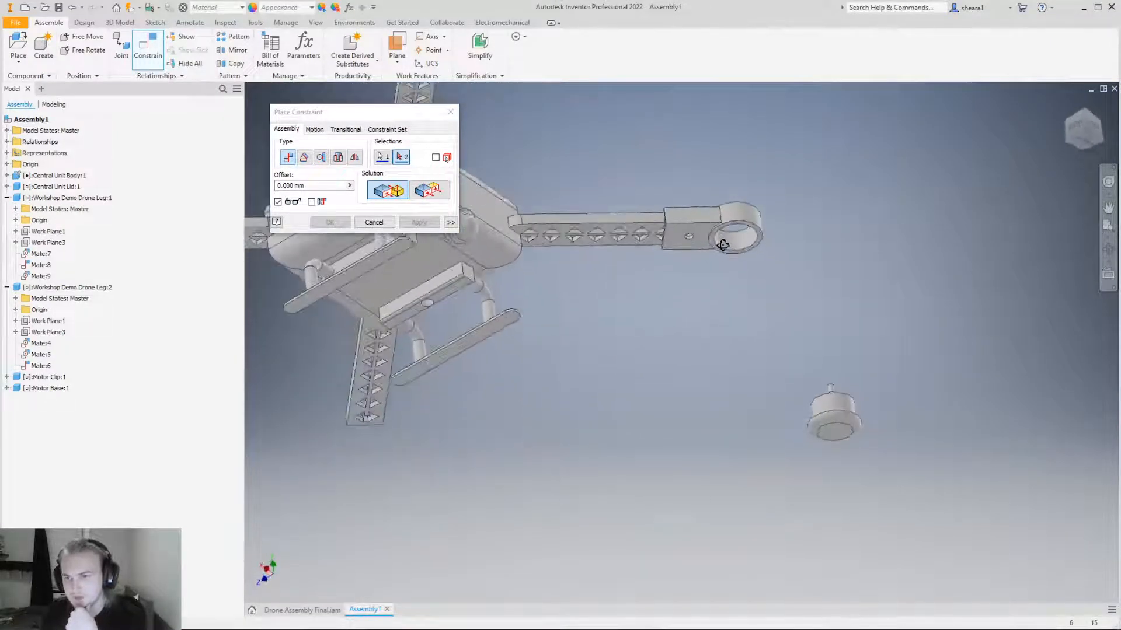
scroll(709, 231, down, 5)
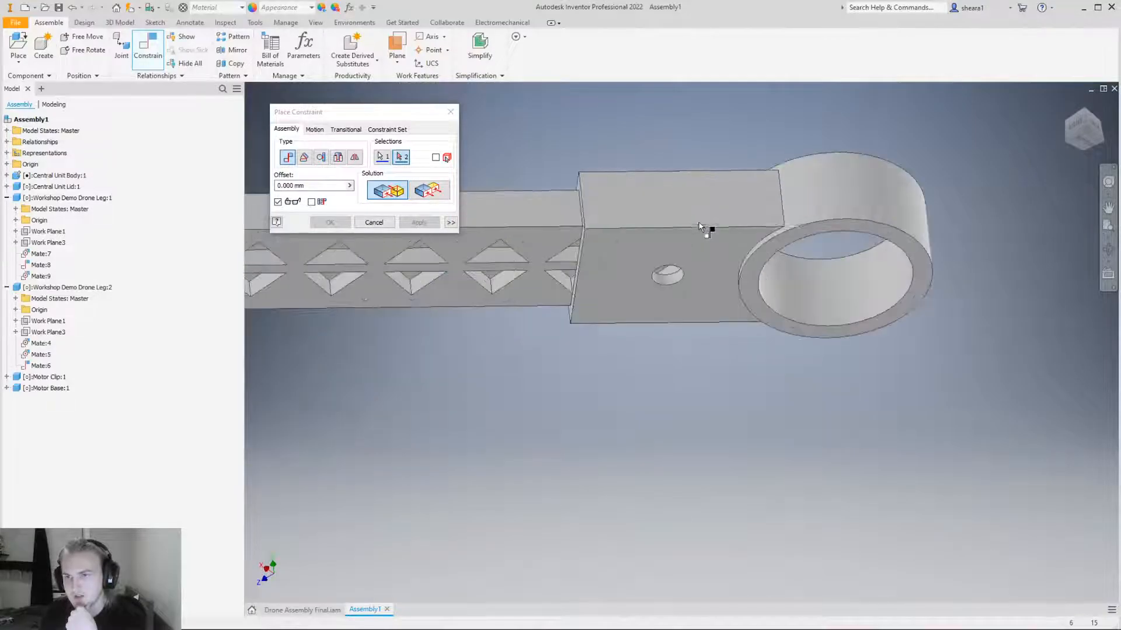
click(753, 289)
scroll(753, 282, up, 4)
mouse_move(787, 274)
shift+middle_down()
mouse_move(797, 323)
mouse_move(777, 288)
shift+middle_up()
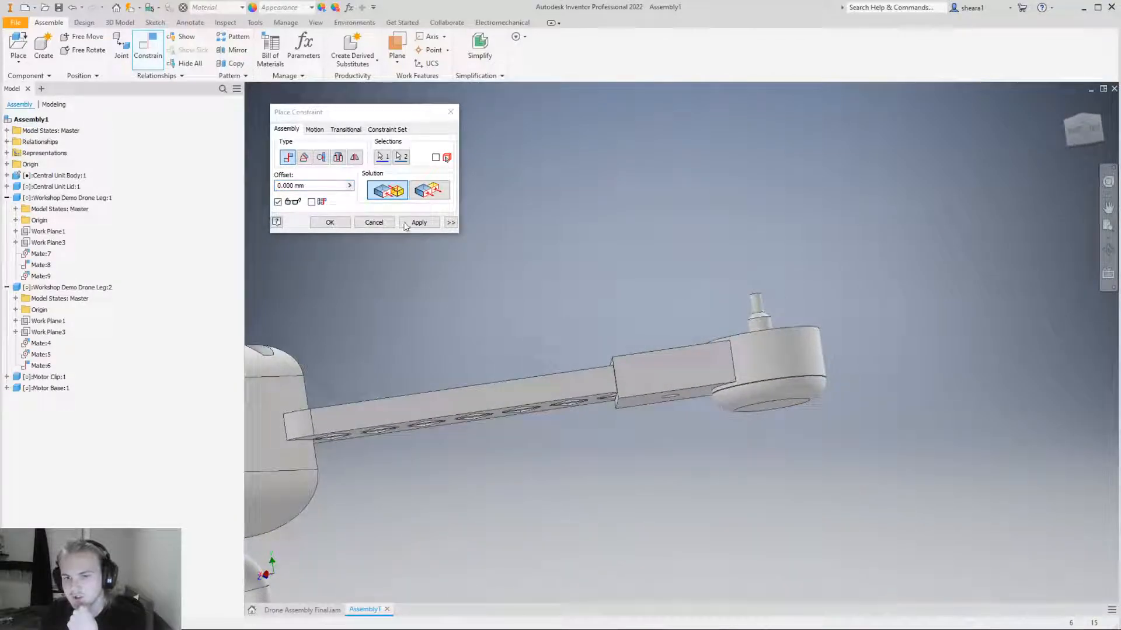
click(343, 221)
Slide the motor base out from under the motor clip's ring to test its remaining freedom and view it against the drone.
drag(758, 425, 811, 541)
shift+middle_drag(812, 541, 875, 328)
scroll(875, 328, down, 5)
shift+middle_drag(710, 191, 757, 248)
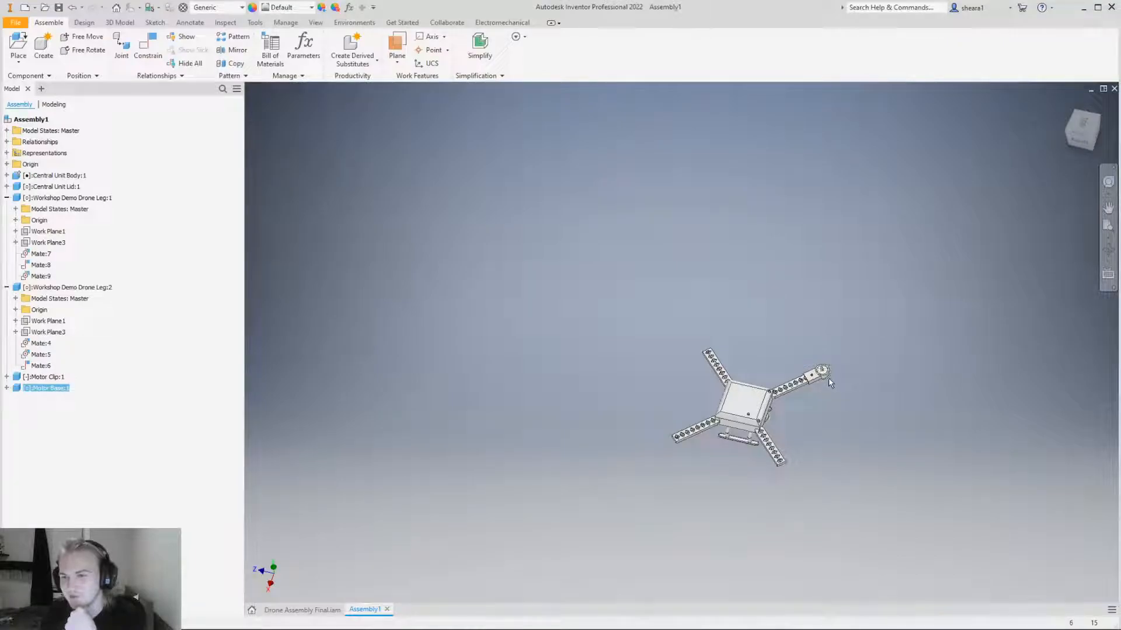
shift+middle_drag(830, 384, 777, 417)
scroll(774, 436, up, 5)
scroll(756, 318, down, 10)
scroll(805, 463, up, 8)
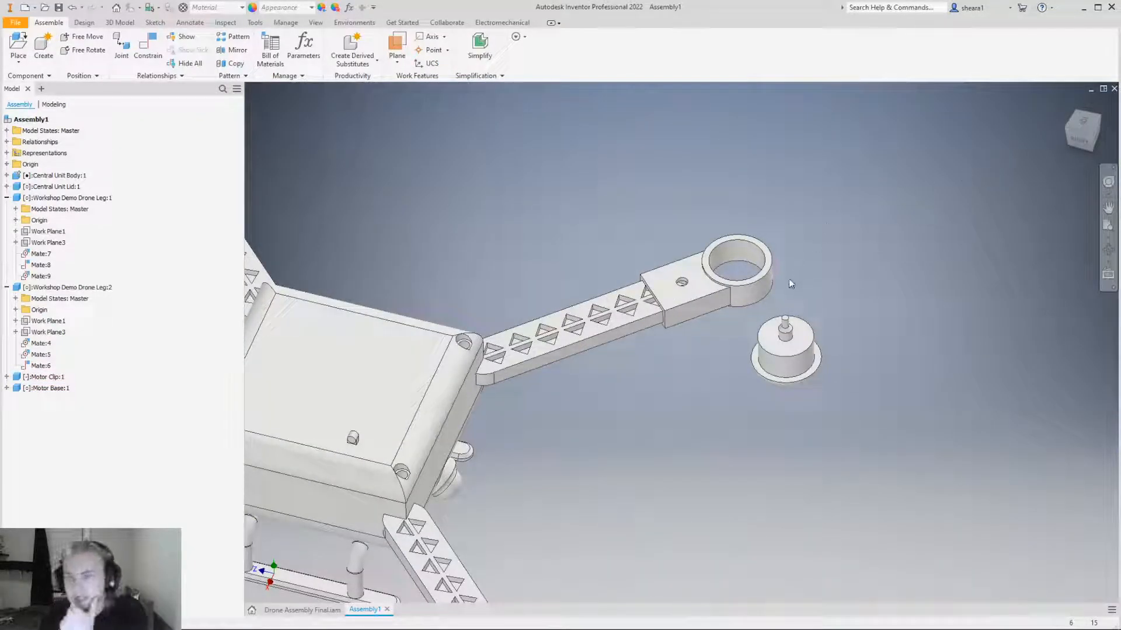
middle_drag(792, 279, 779, 222)
click(148, 45)
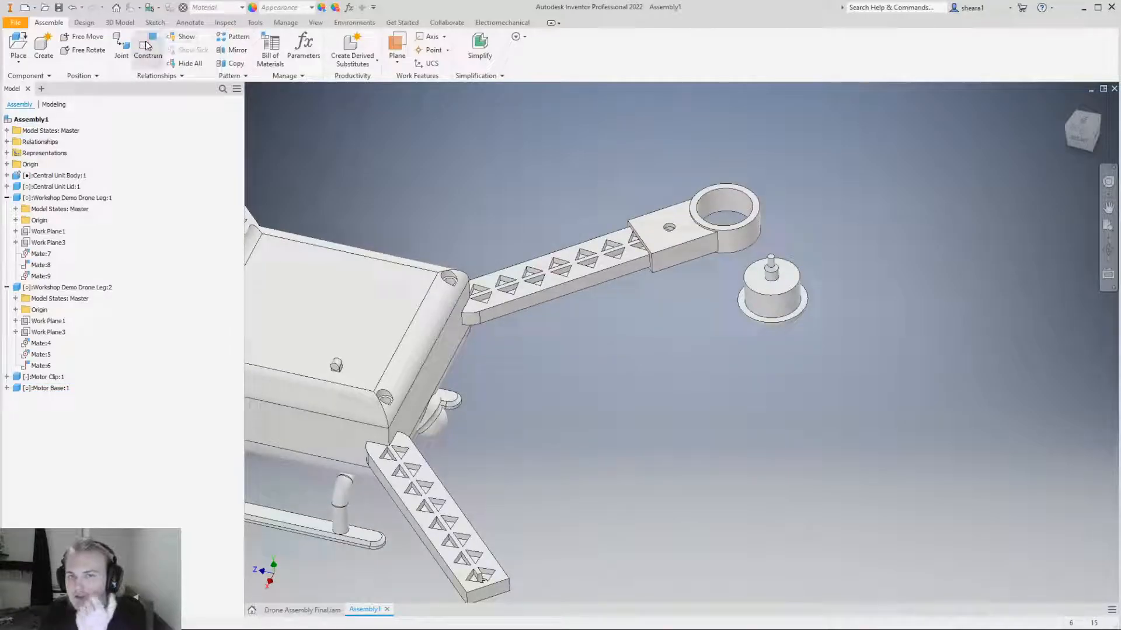
click(775, 308)
click(737, 212)
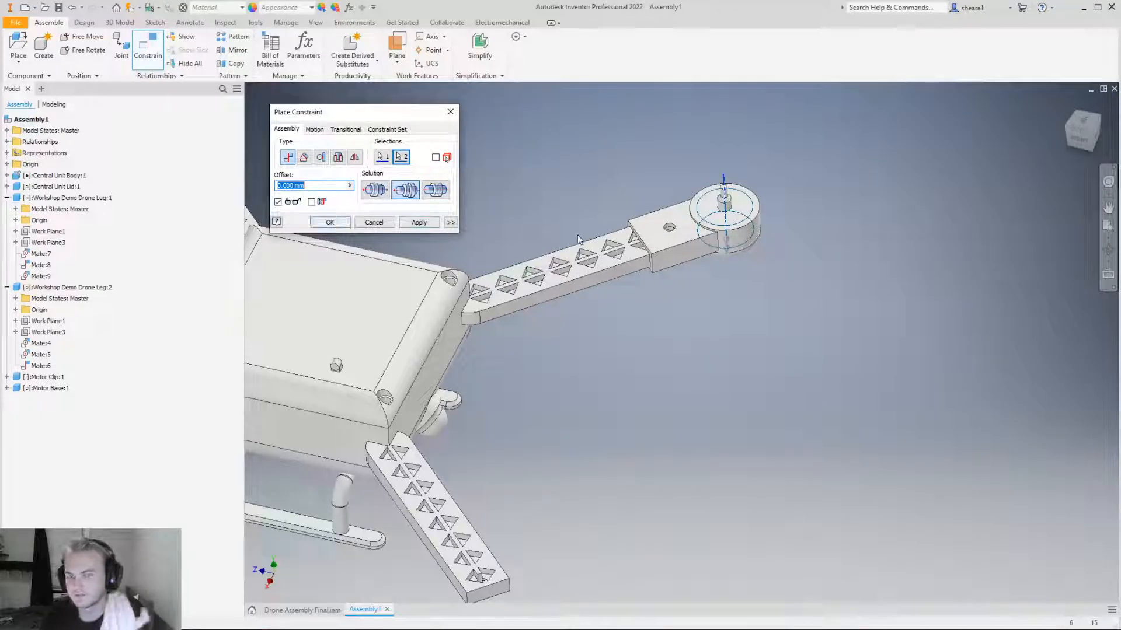
key(Escape)
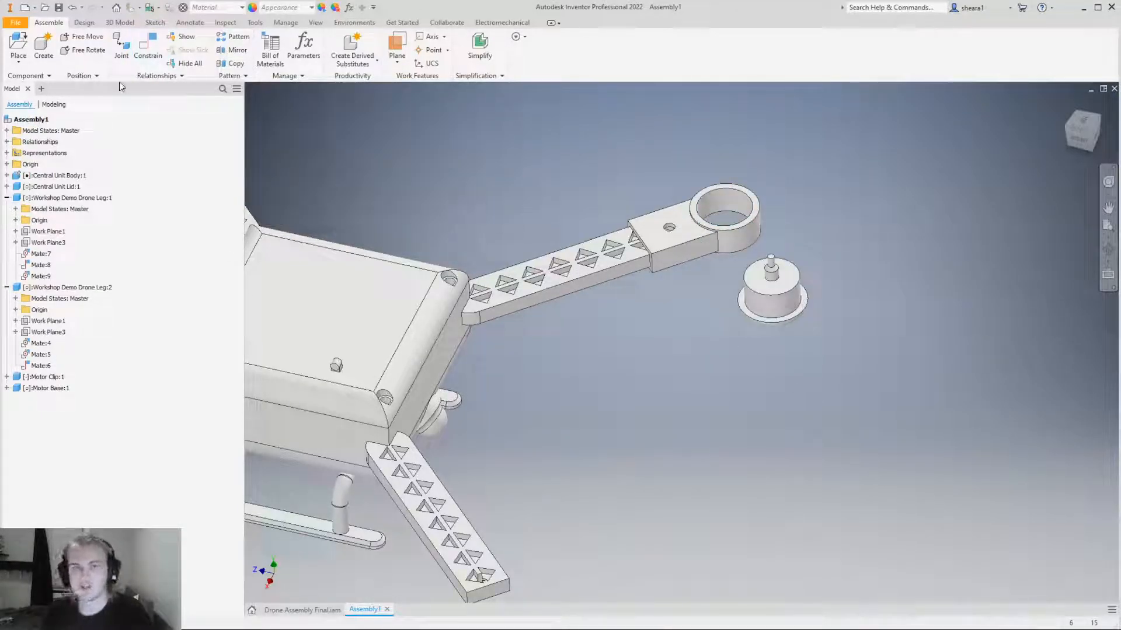
Try a flush constraint with 0.000 mm offset between the motor base body's top face and the top face of the motor clip's ring.
click(135, 51)
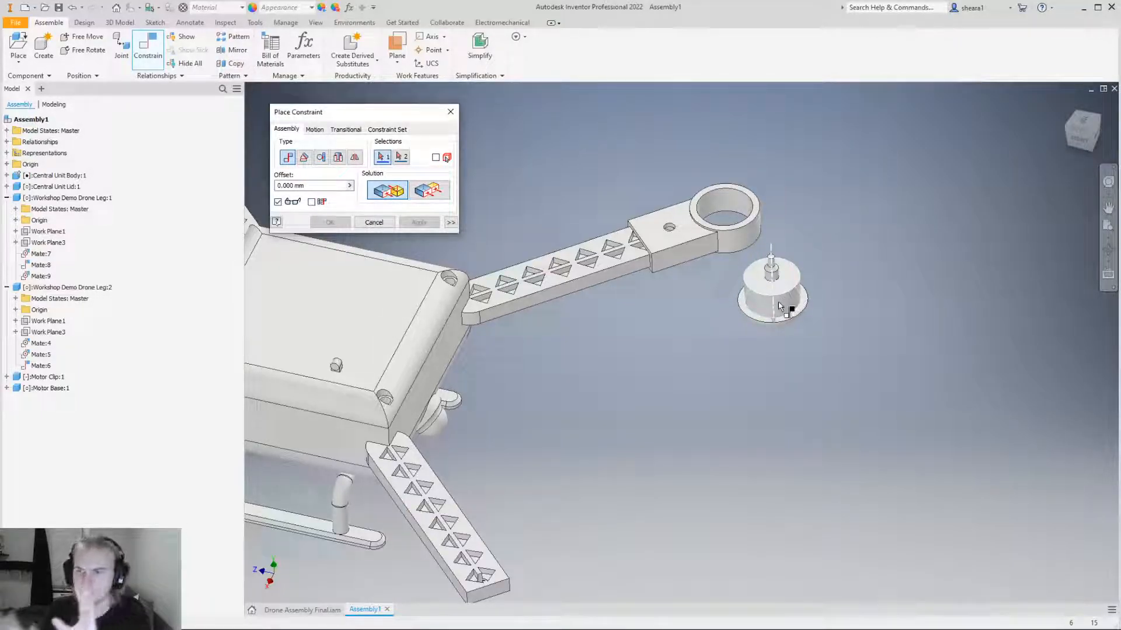
mouse_move(796, 322)
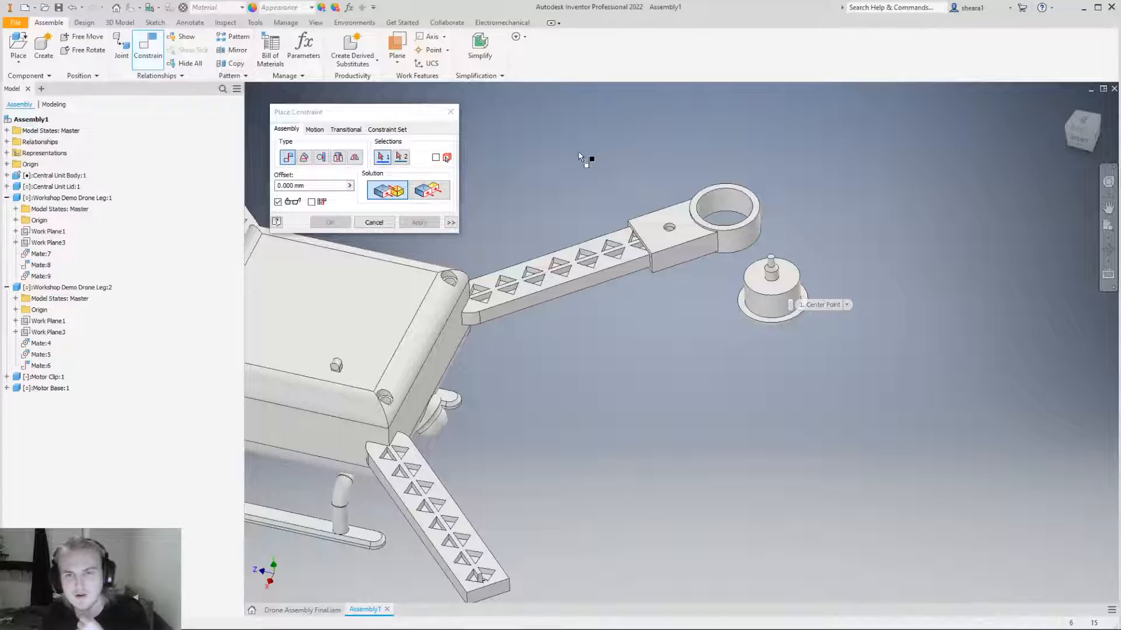
scroll(585, 157, down, 5)
scroll(686, 311, up, 5)
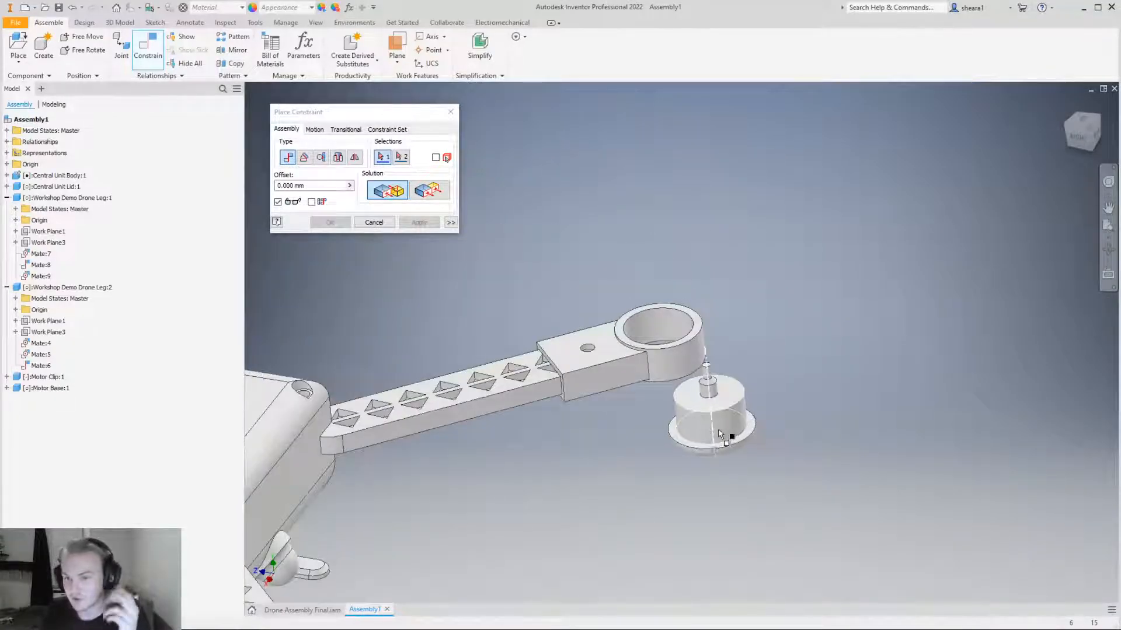
scroll(730, 443, up, 2)
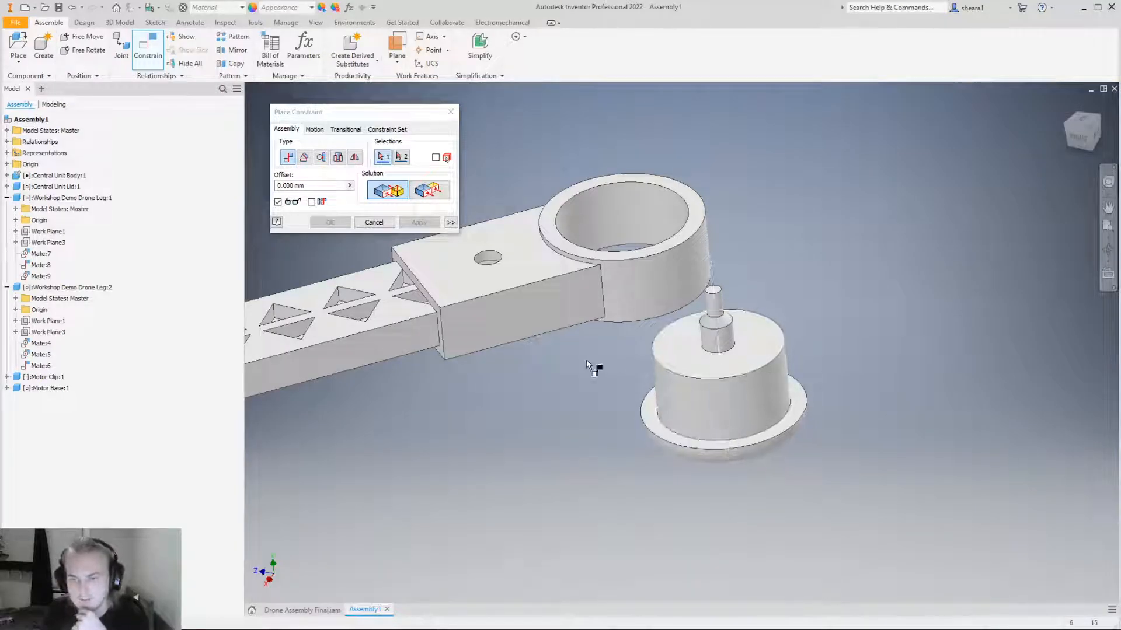
click(429, 190)
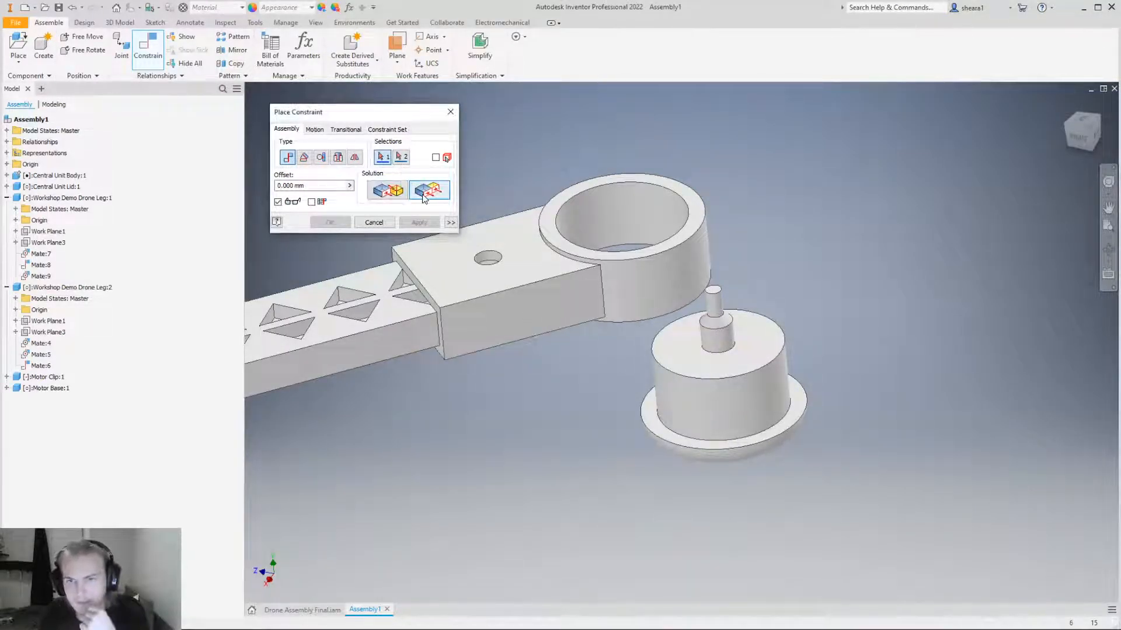
click(671, 366)
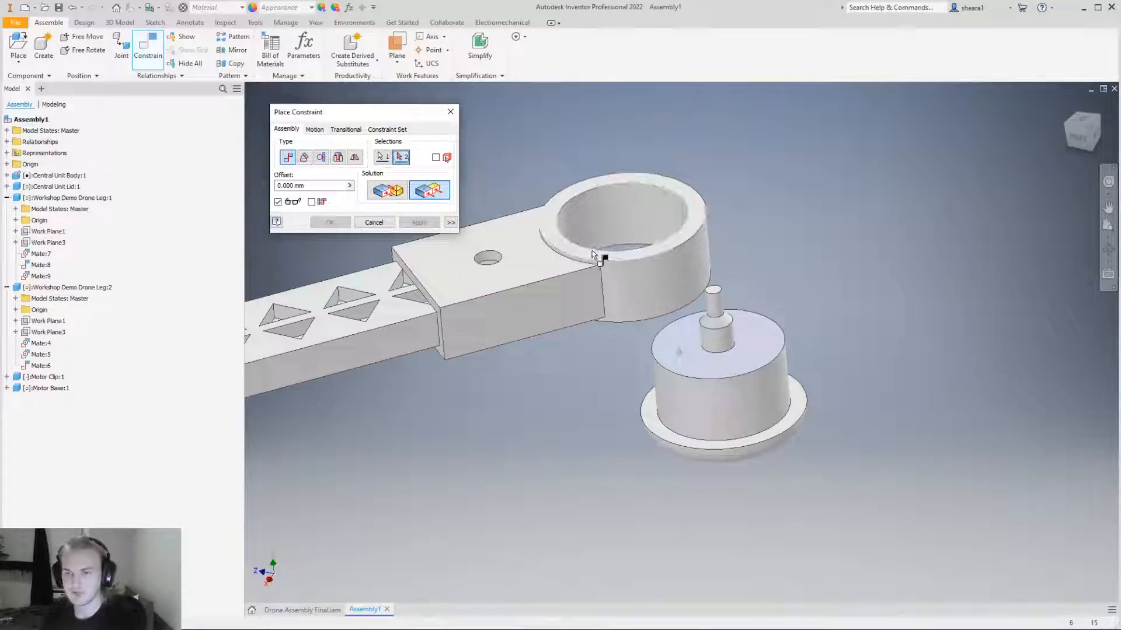
shift+middle_drag(664, 301, 669, 305)
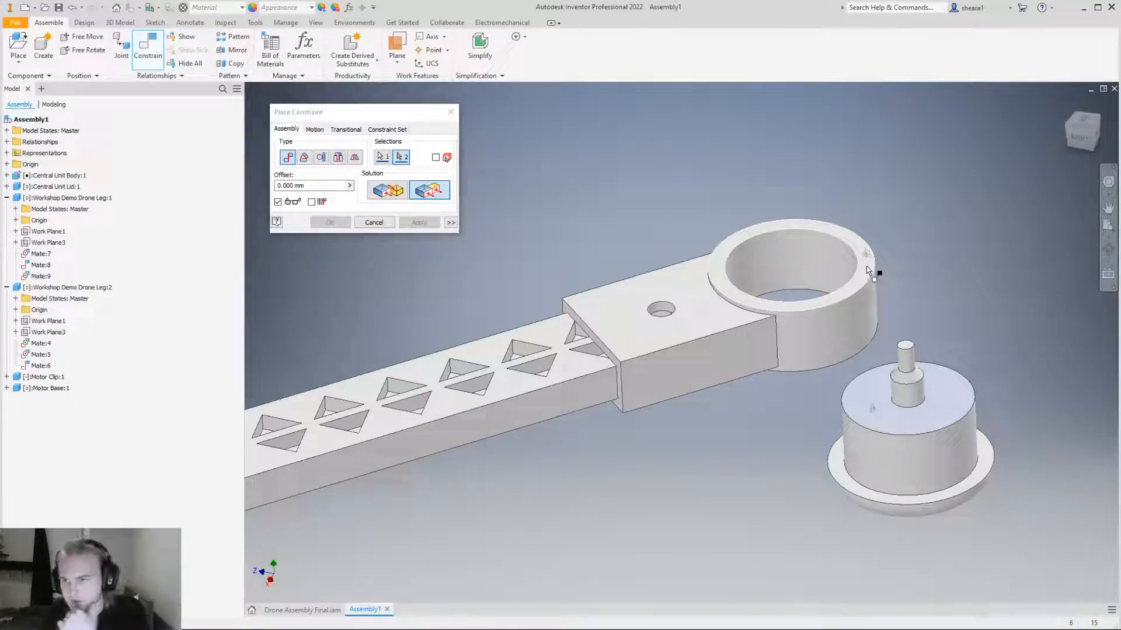
click(866, 266)
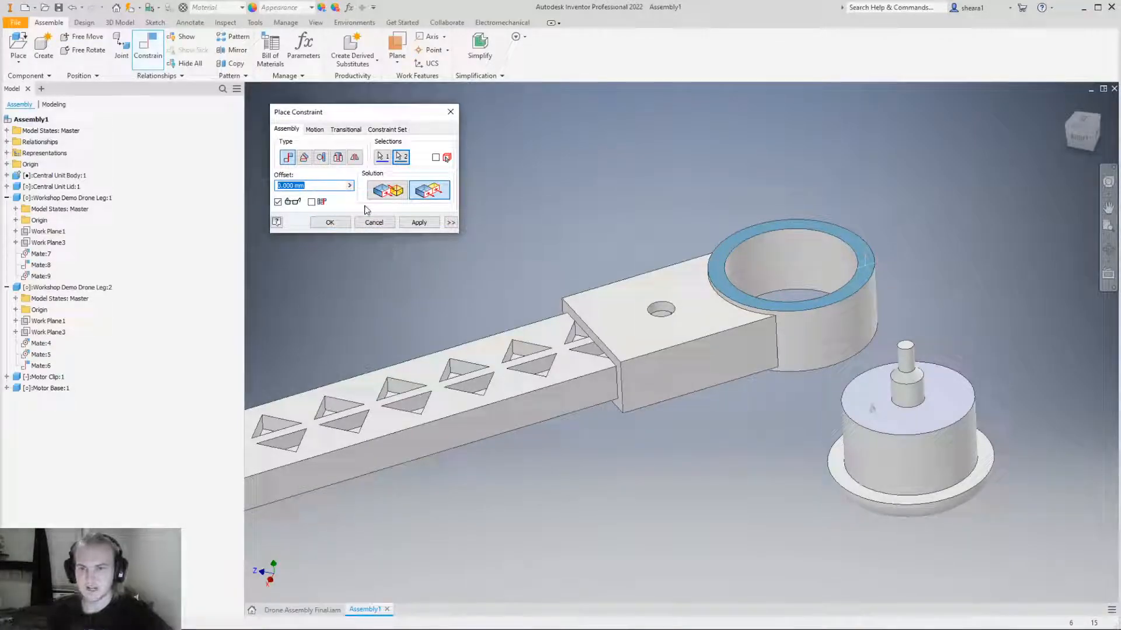
click(318, 223)
Try a flush constraint between the motor shaft's tip face and the top face of the clip's ring, dismissing the conflicting relationship.
shift+middle_drag(1033, 446, 938, 440)
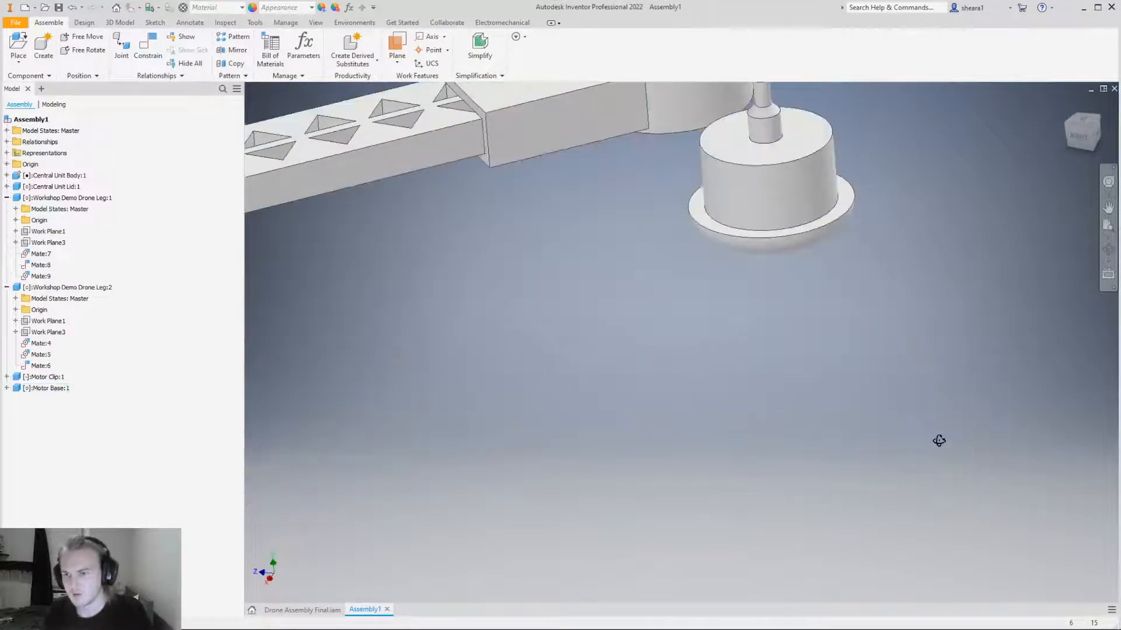
scroll(926, 438, down, 5)
shift+middle_drag(834, 318, 813, 205)
scroll(816, 190, up, 5)
scroll(813, 190, down, 3)
scroll(813, 205, down, 3)
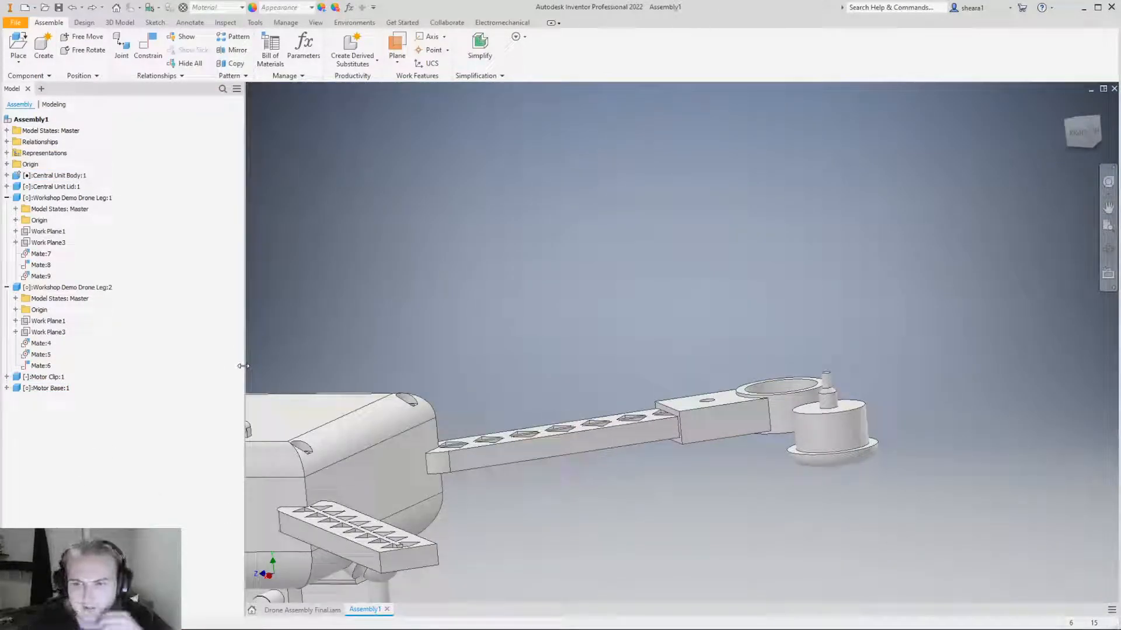
click(148, 47)
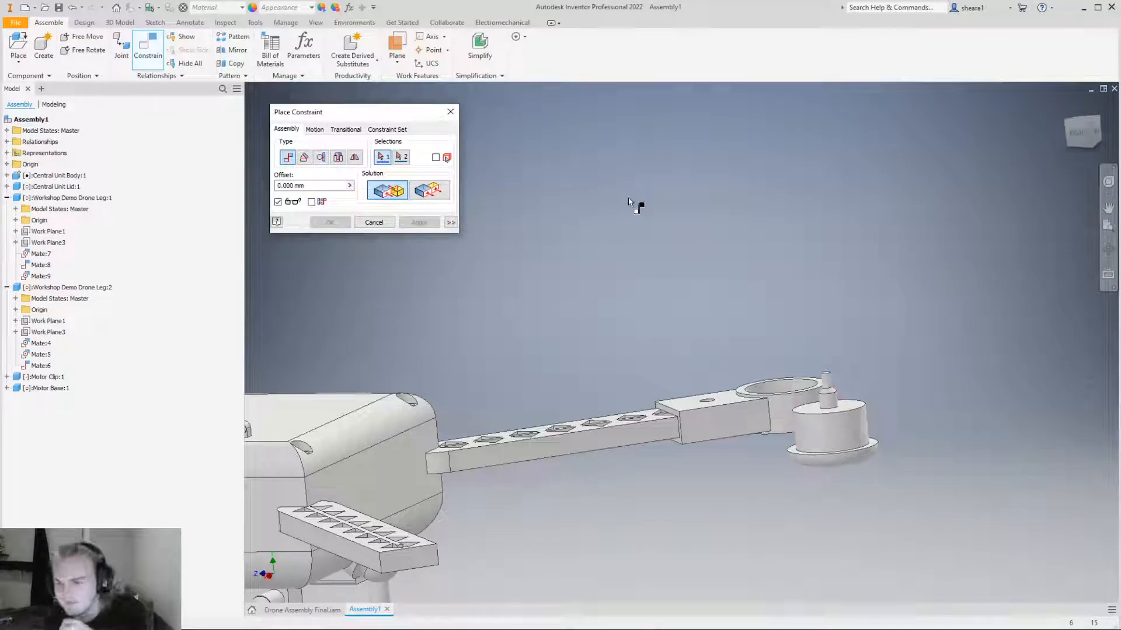
click(429, 190)
shift+middle_drag(862, 403, 852, 410)
scroll(875, 482, up, 8)
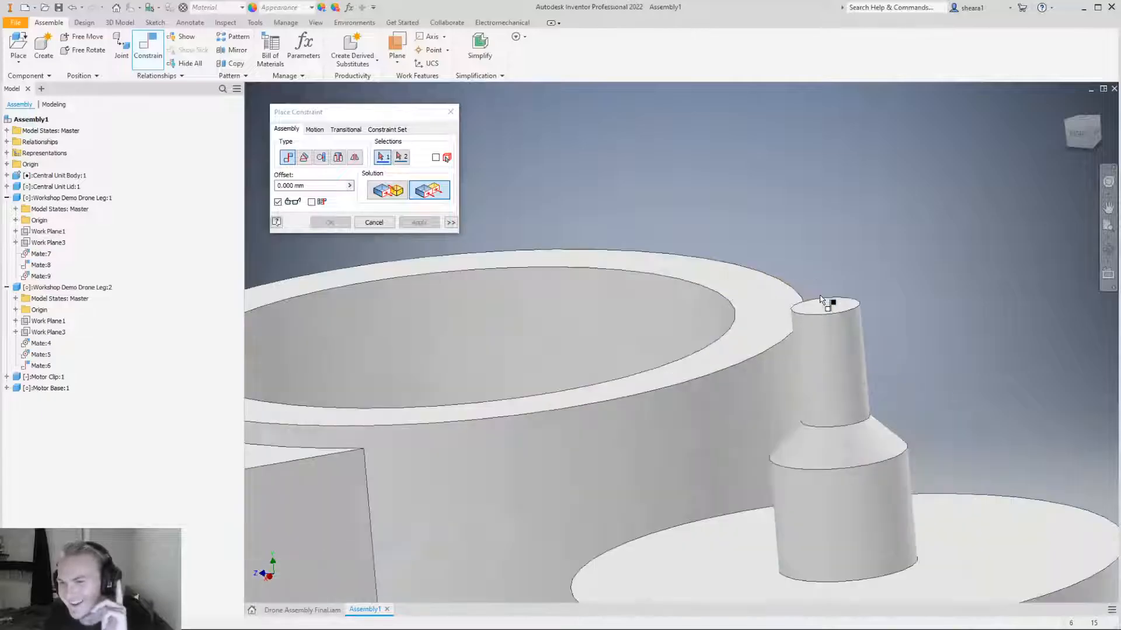
click(823, 308)
scroll(823, 298, down, 3)
click(803, 289)
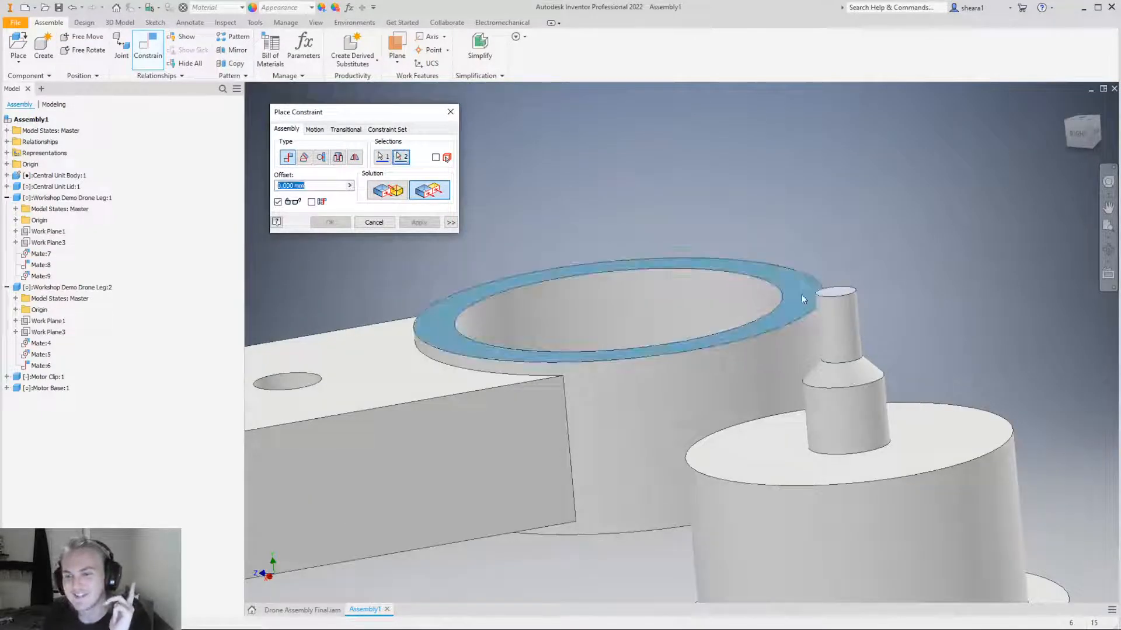
click(330, 224)
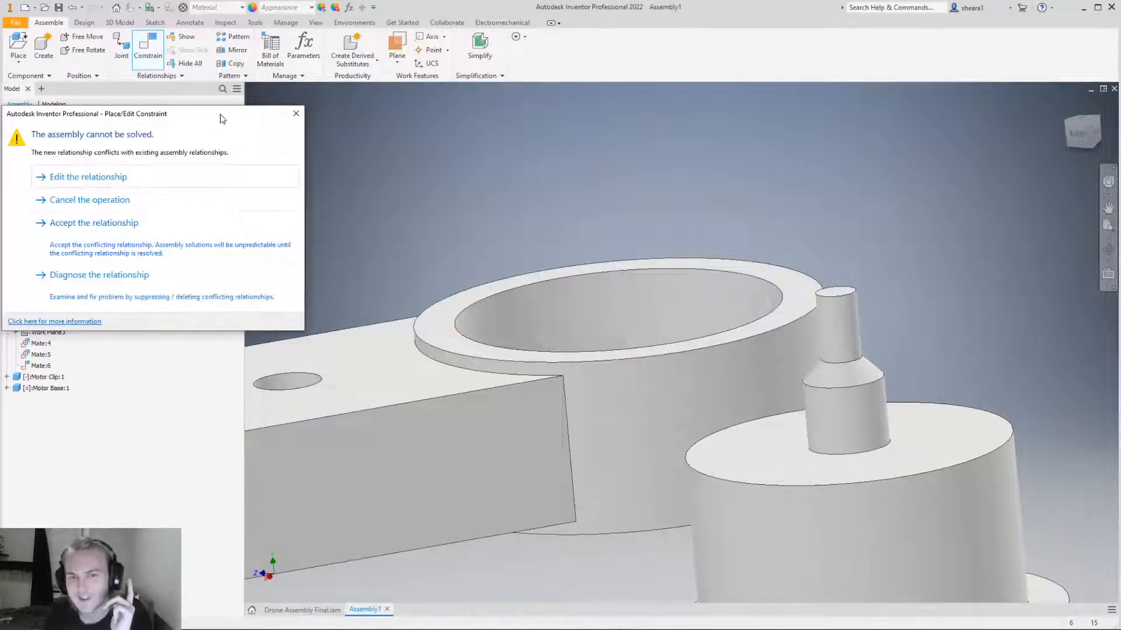
drag(223, 119, 576, 147)
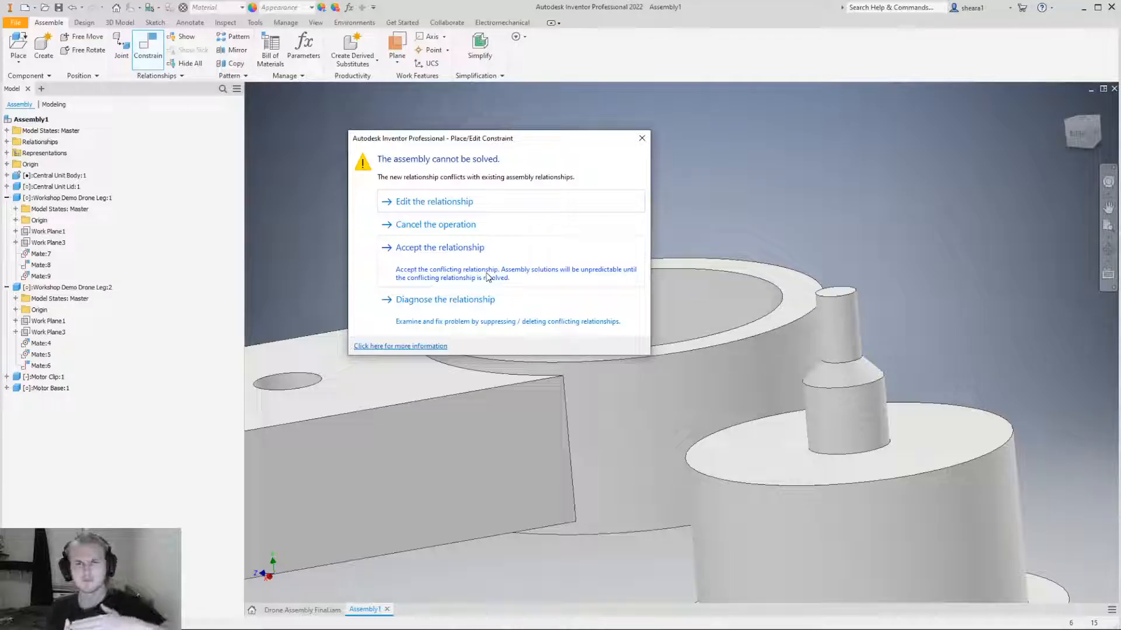
click(642, 139)
Compare the heights of the motor base and the motor clip's ring from the right side view and from above.
scroll(524, 112, down, 3)
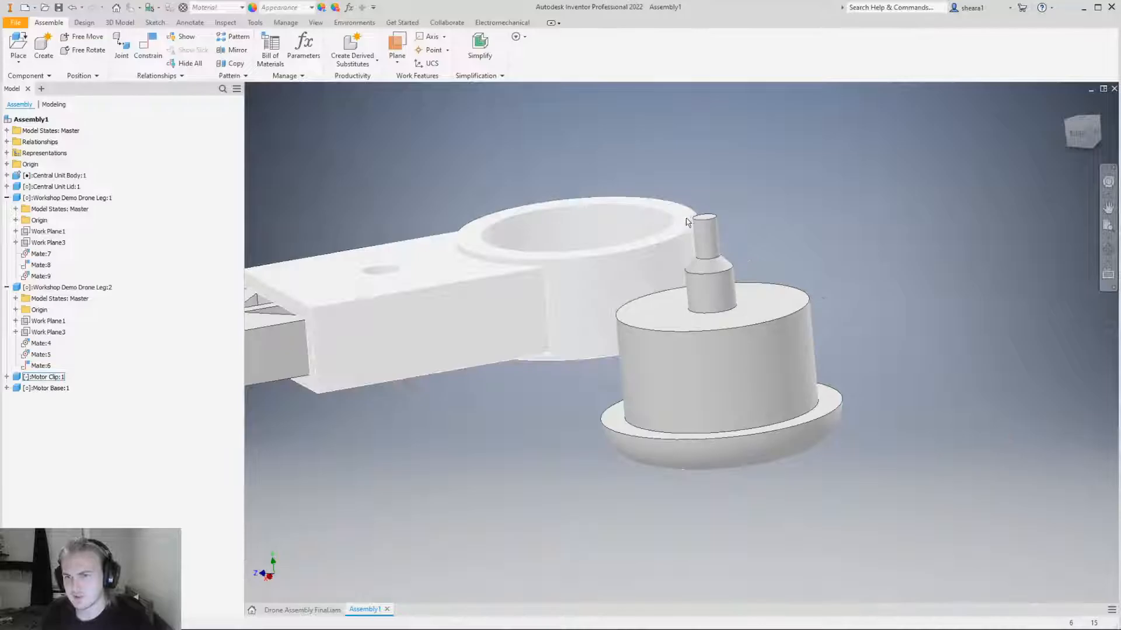
scroll(958, 334, up, 3)
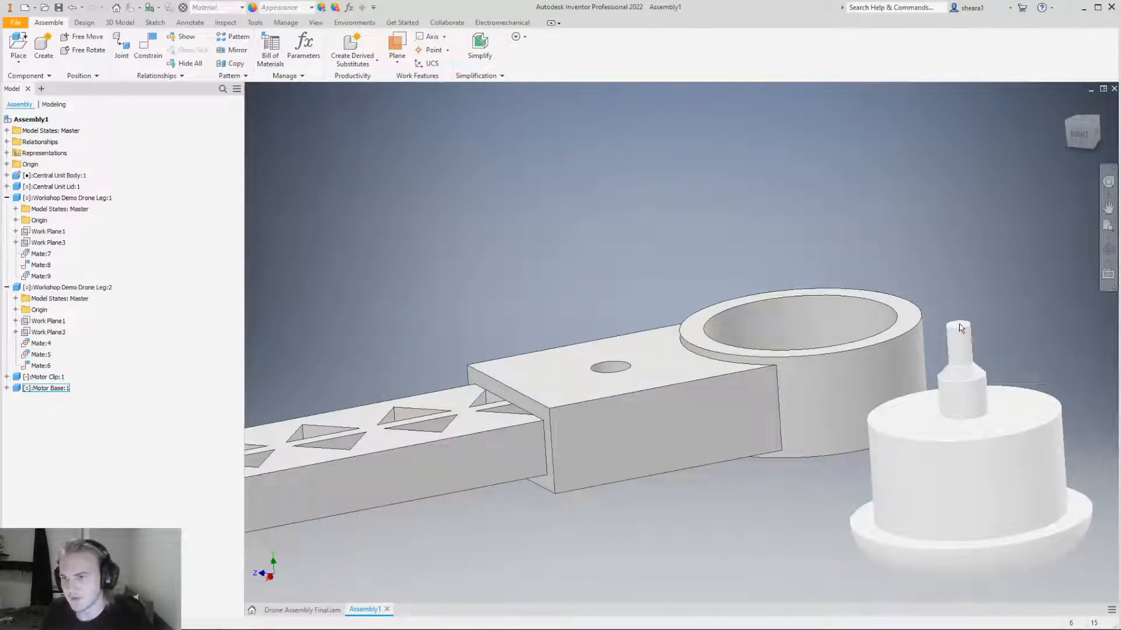
shift+middle_drag(960, 328, 877, 234)
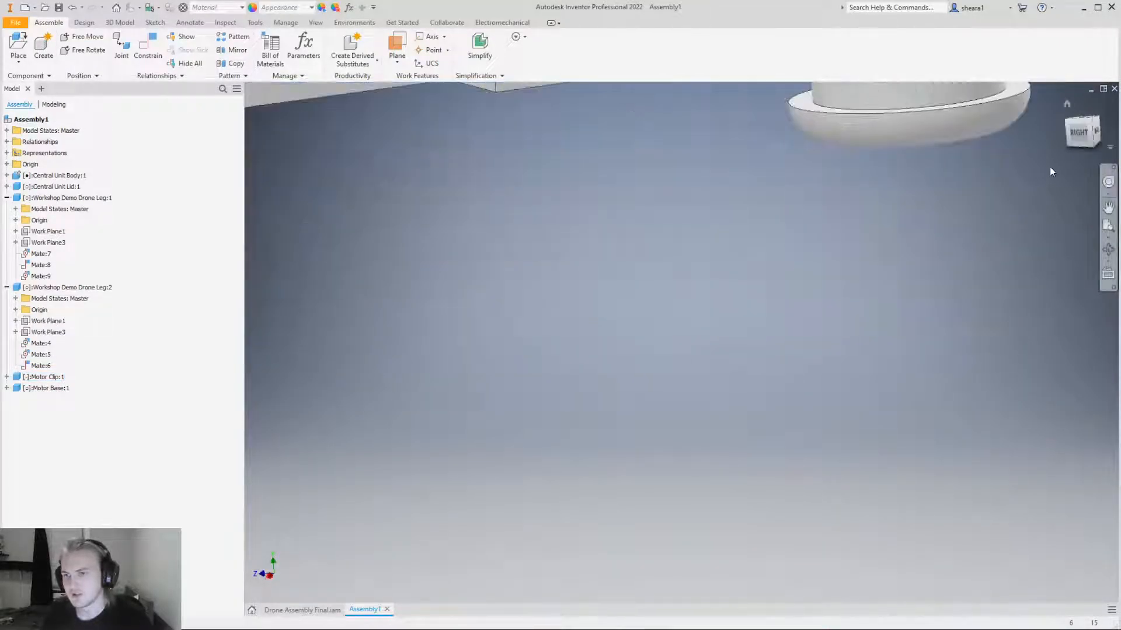
click(1078, 133)
scroll(818, 327, down, 5)
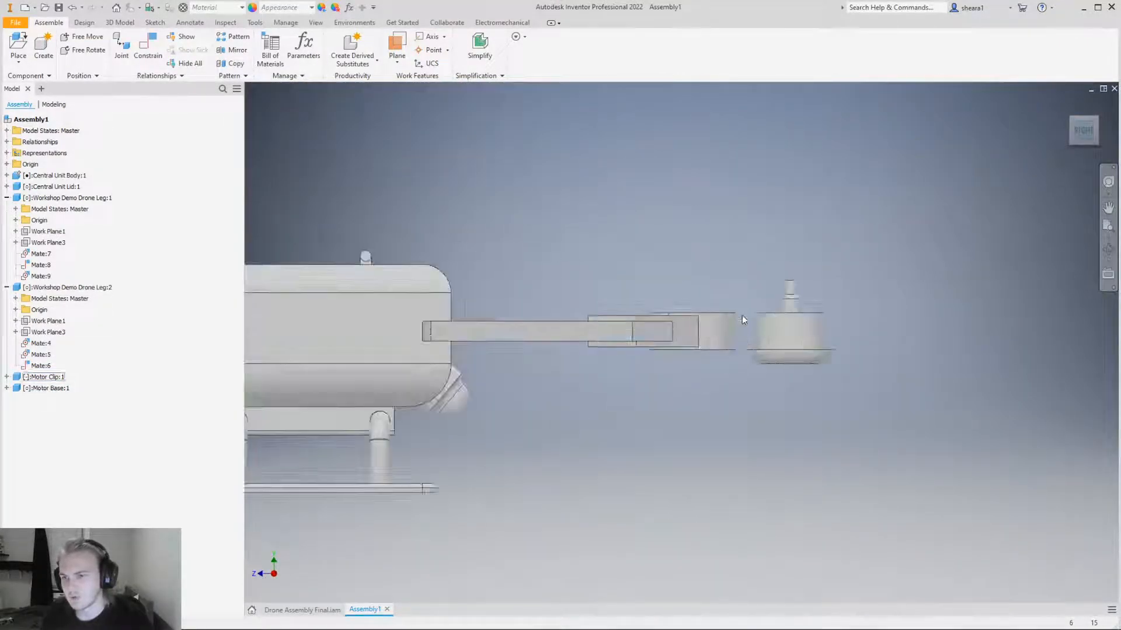
shift+middle_drag(763, 323, 760, 363)
scroll(756, 336, down, 5)
shift+middle_drag(731, 319, 727, 303)
scroll(728, 300, up, 4)
scroll(728, 499, down, 5)
shift+middle_drag(737, 380, 720, 346)
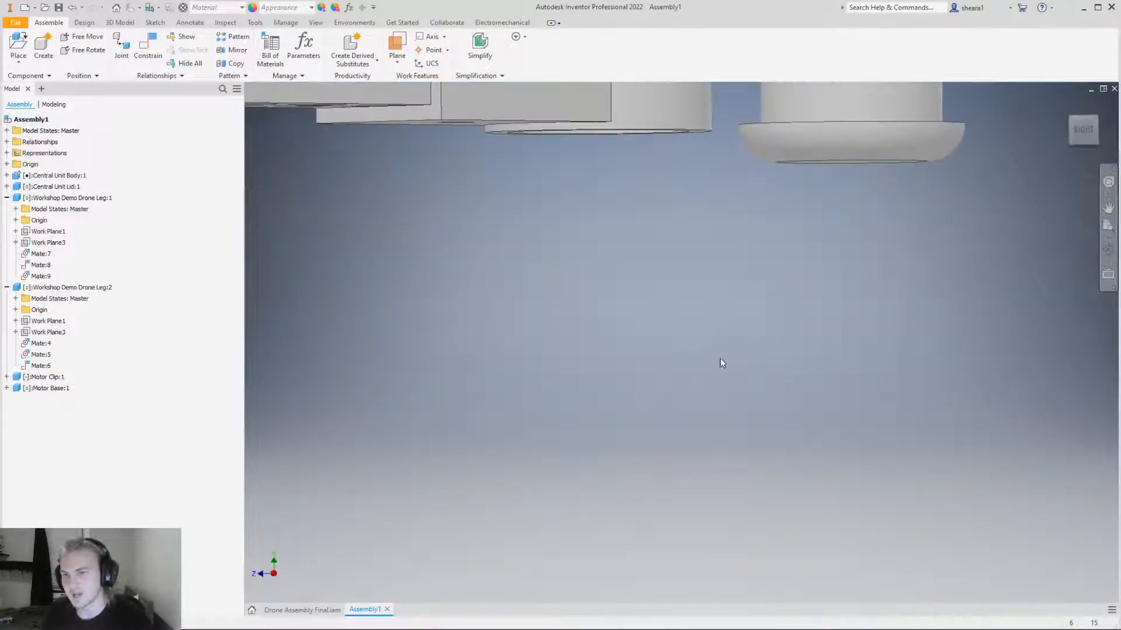
scroll(722, 346, up, 2)
shift+middle_drag(755, 223, 758, 251)
scroll(754, 251, up, 4)
scroll(761, 182, down, 5)
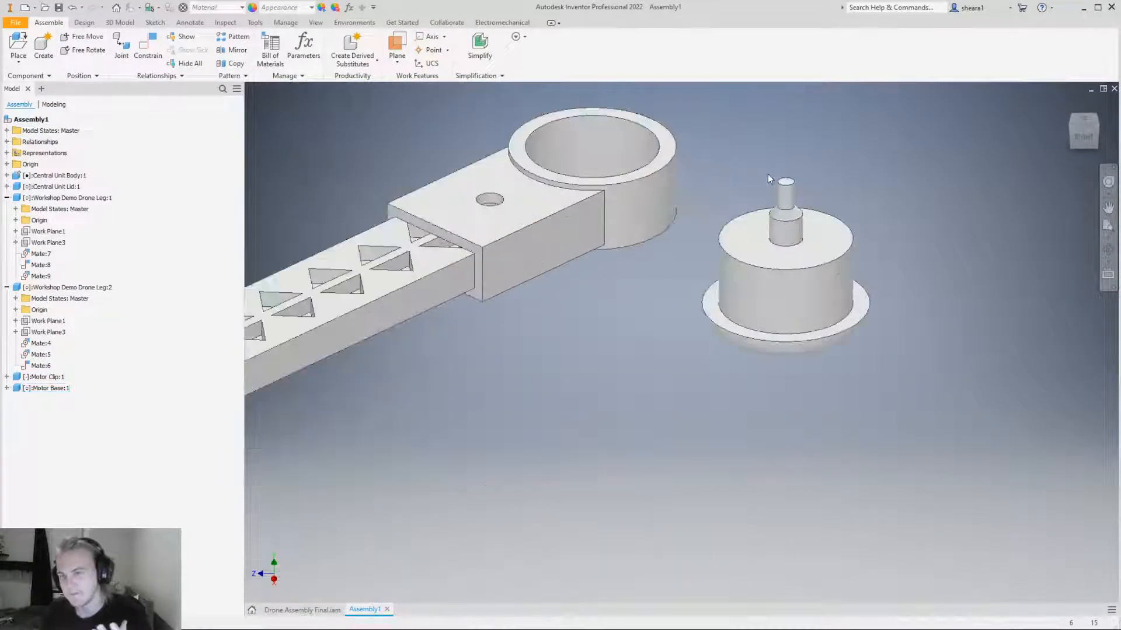
scroll(632, 313, up, 3)
scroll(650, 230, down, 4)
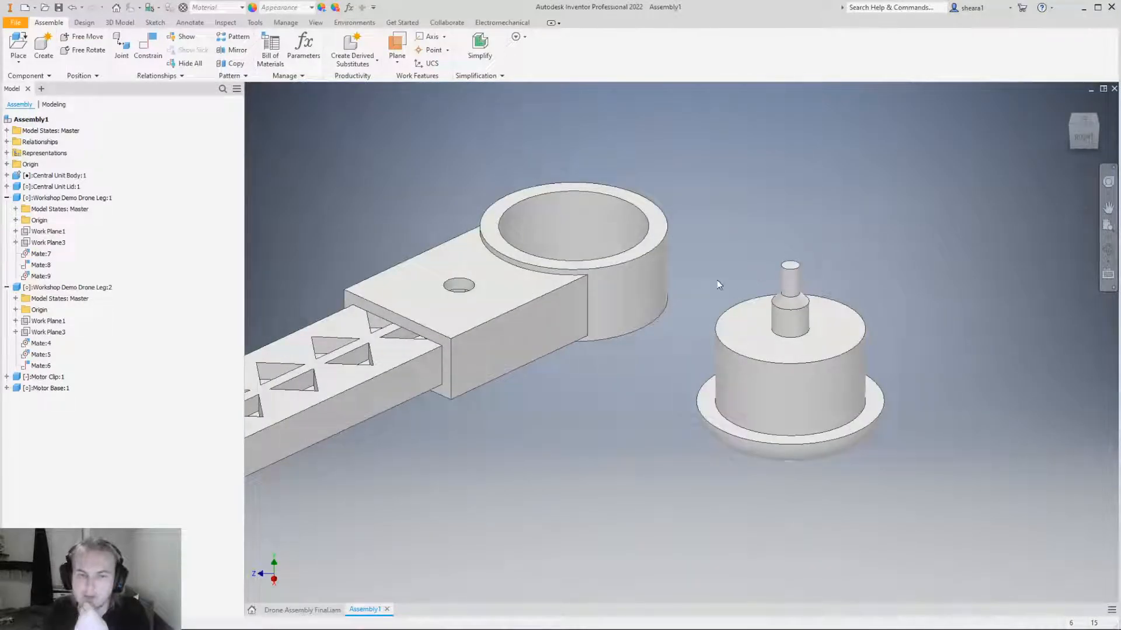
Expand the Motor Base component and check which faces its existing mate constraint joins.
click(7, 389)
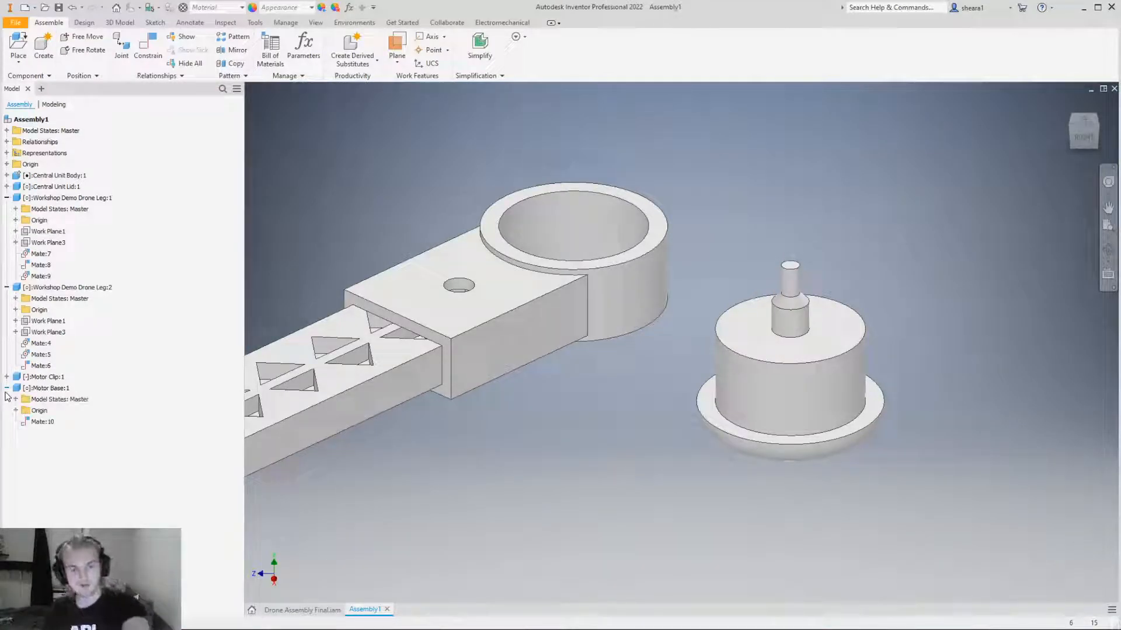
click(32, 424)
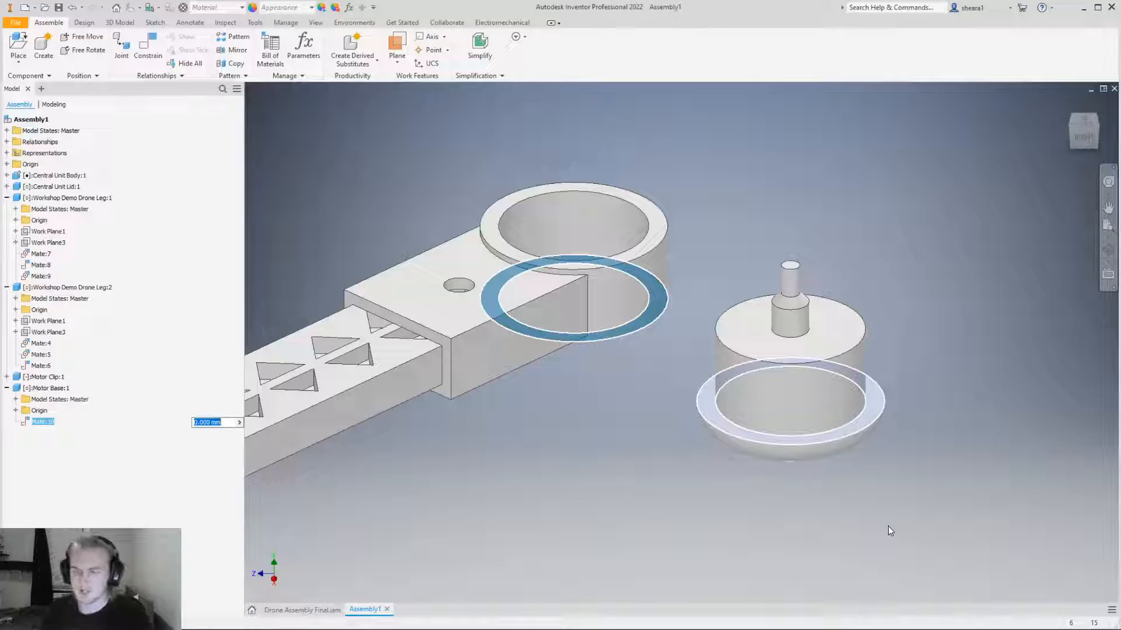
click(789, 524)
Mate the motor base's central axis to the axis of the motor clip's ring with a 0.000 mm offset.
click(147, 46)
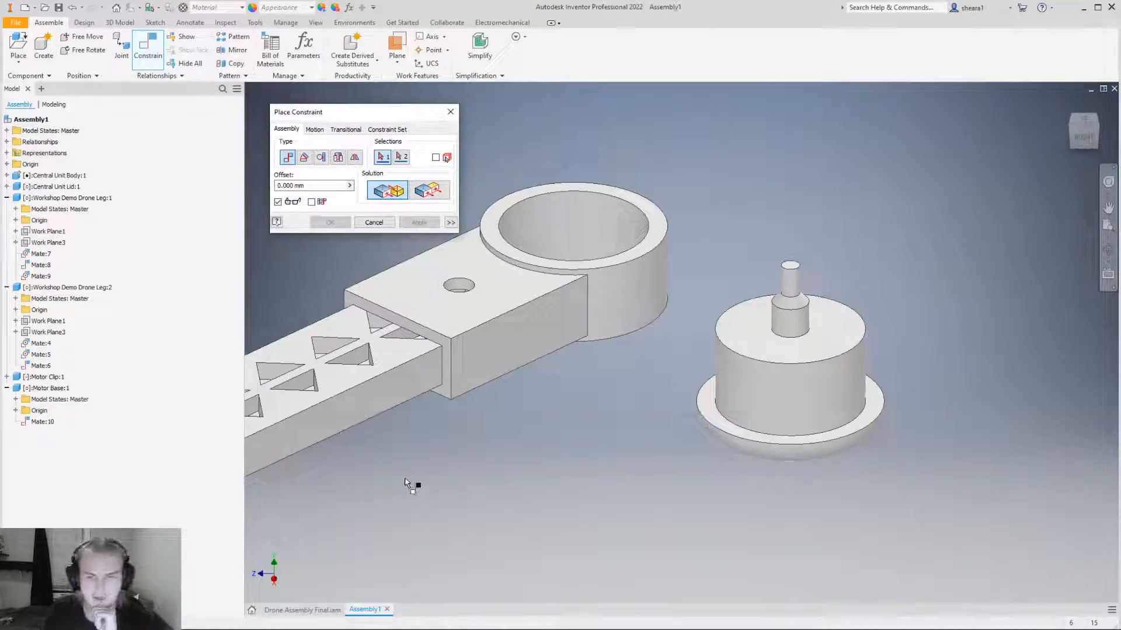
click(793, 397)
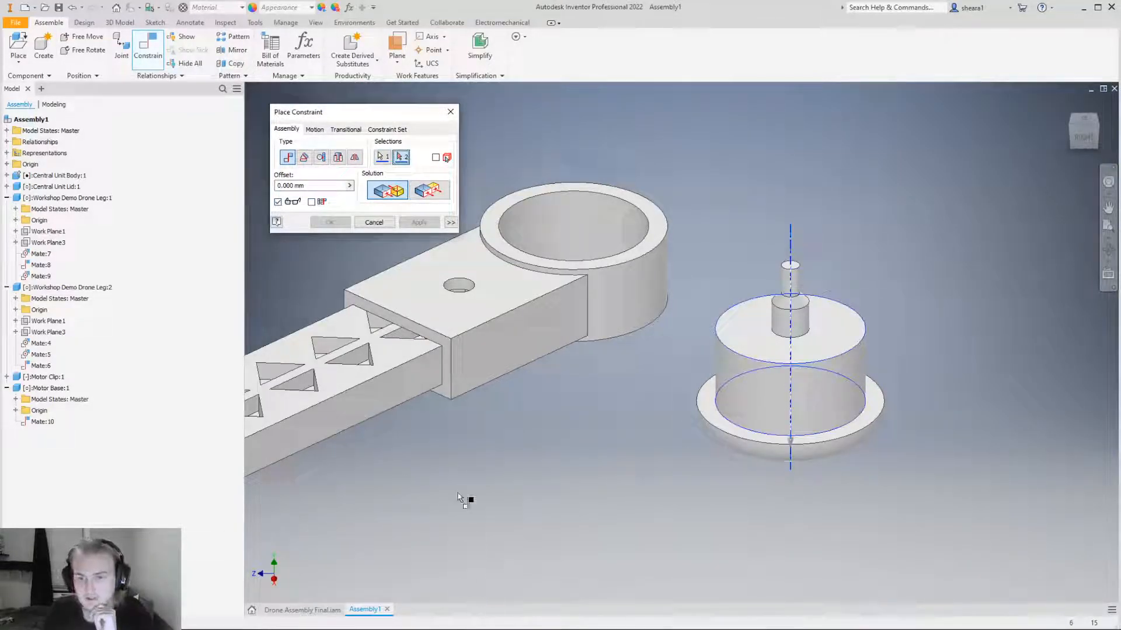
click(573, 226)
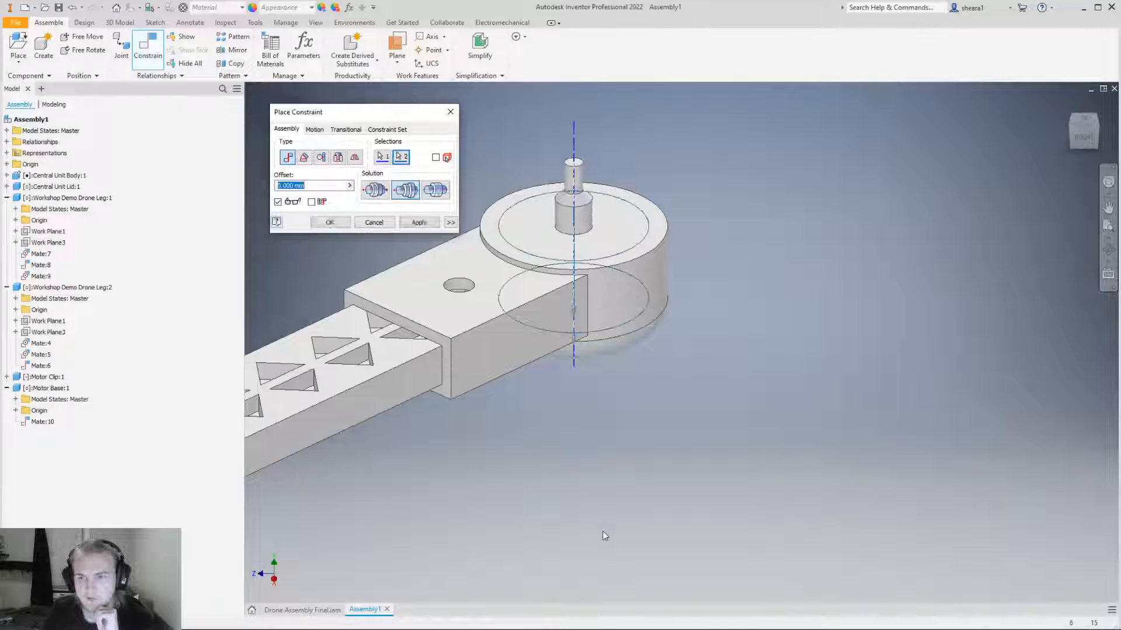
click(327, 223)
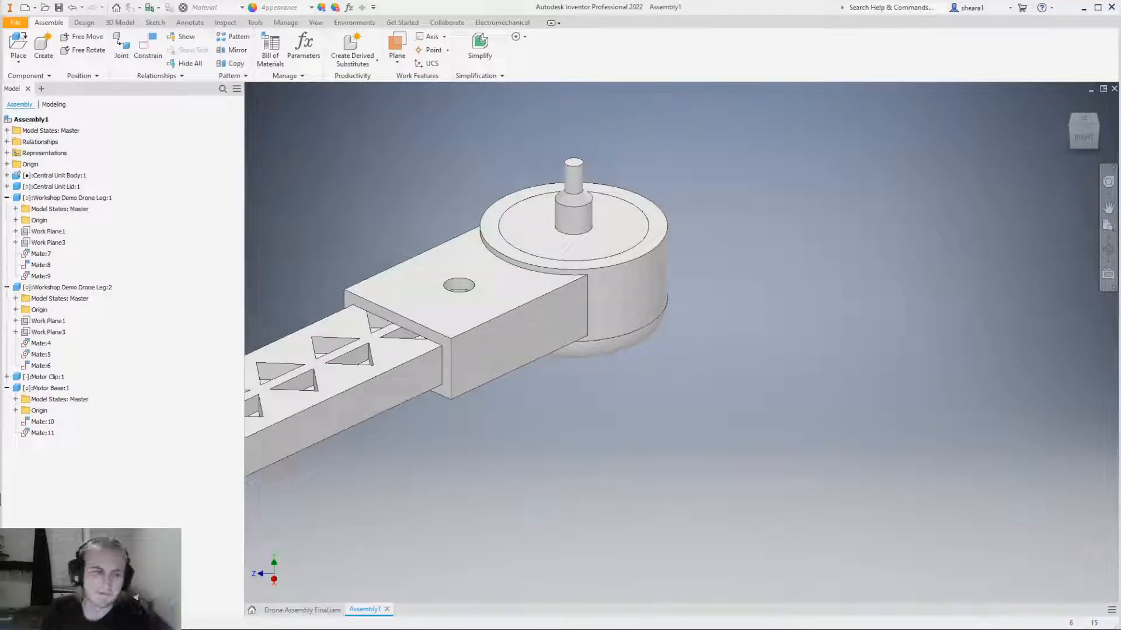
scroll(657, 349, down, 5)
scroll(663, 380, up, 3)
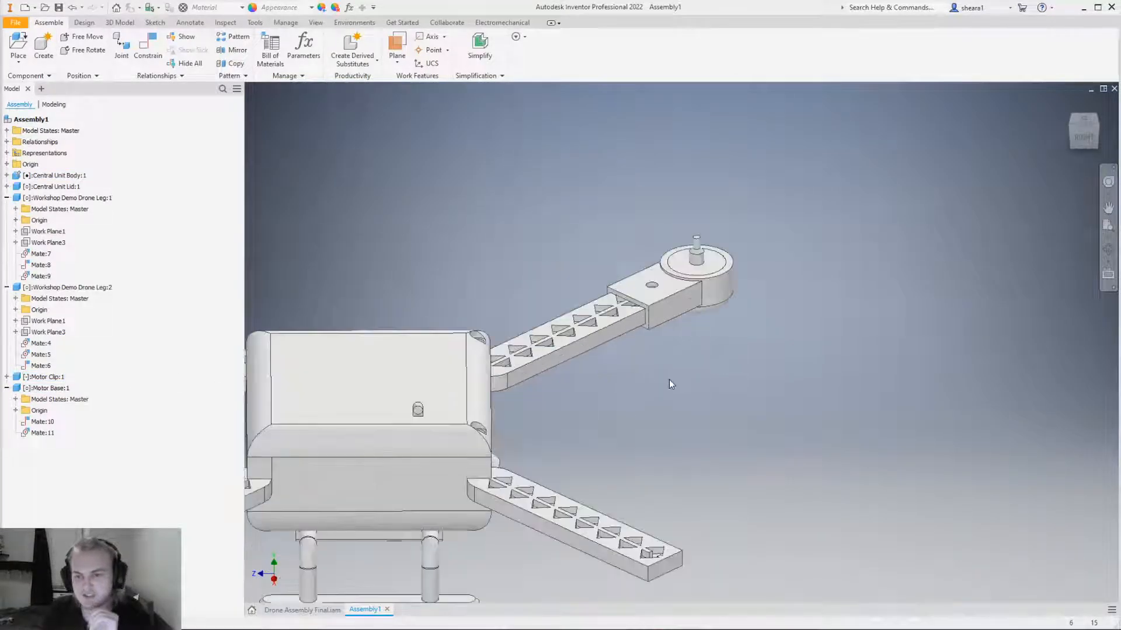
scroll(663, 384, down, 4)
shift+middle_drag(629, 387, 454, 446)
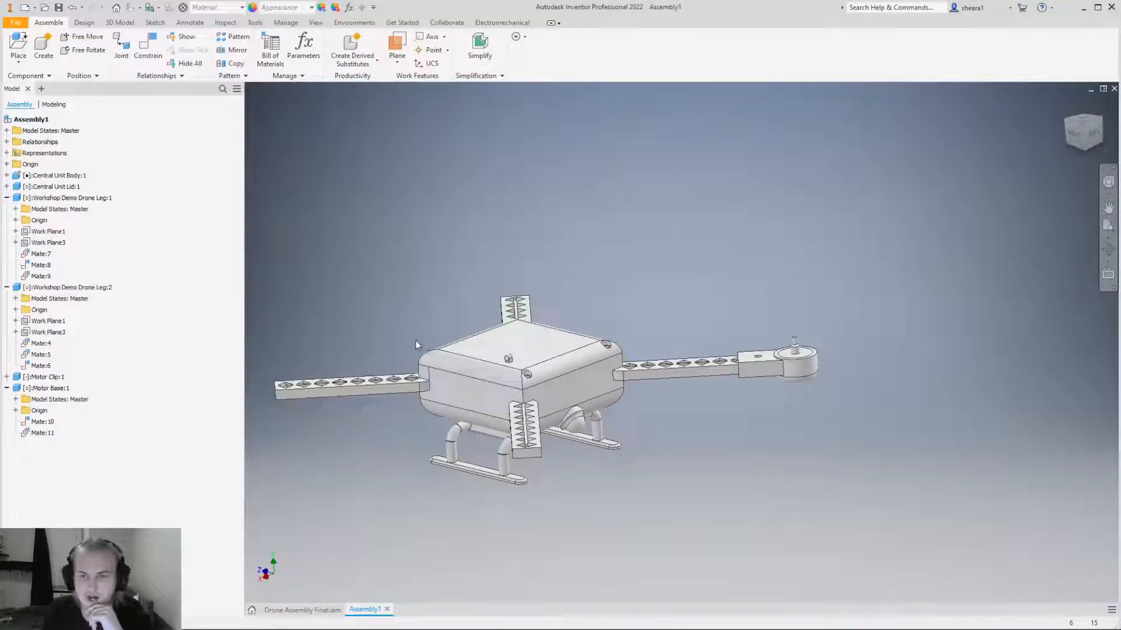
mouse_move(529, 353)
shift+middle_down()
mouse_move(517, 338)
mouse_move(523, 353)
shift+middle_up()
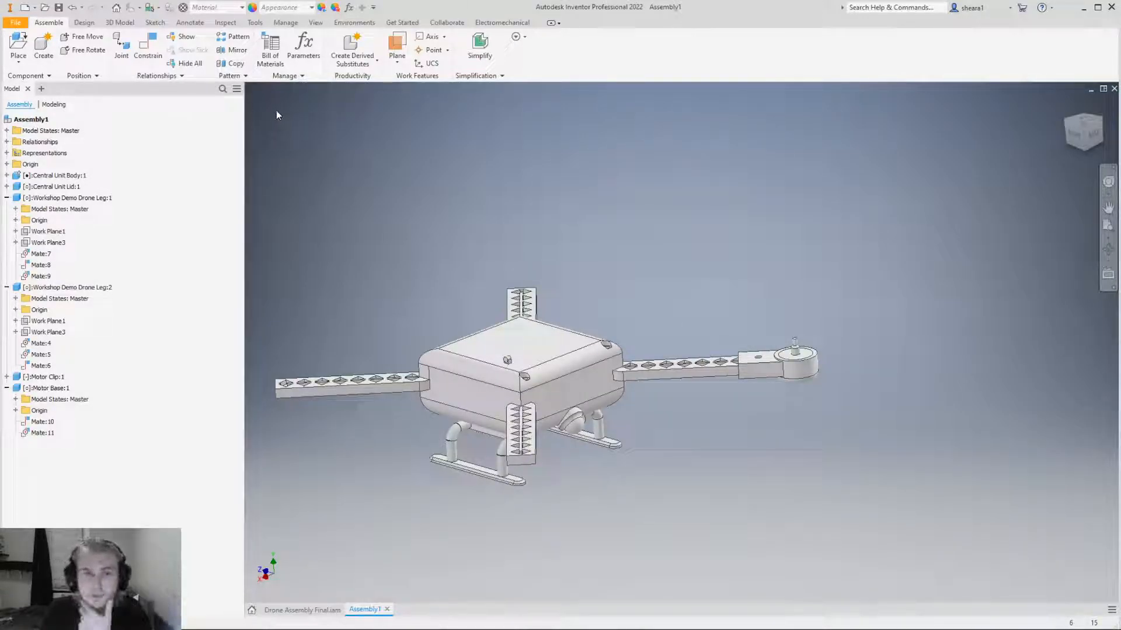
Save a copy of the assembly as an STL file named drone assembly in the Inventor folder.
click(17, 25)
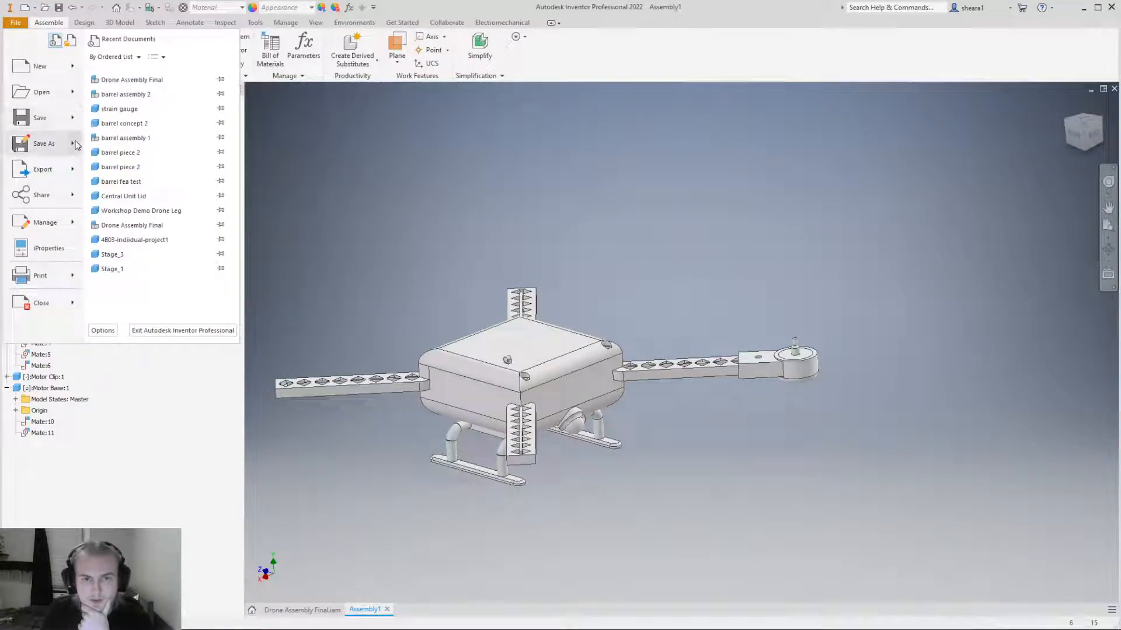
mouse_move(77, 144)
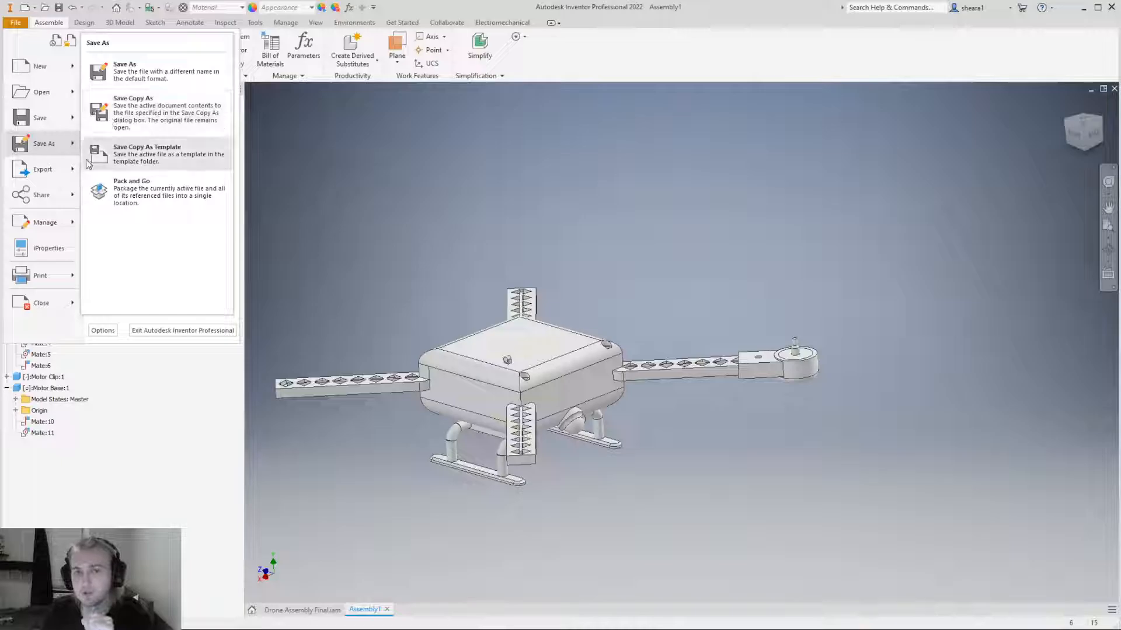
mouse_move(70, 179)
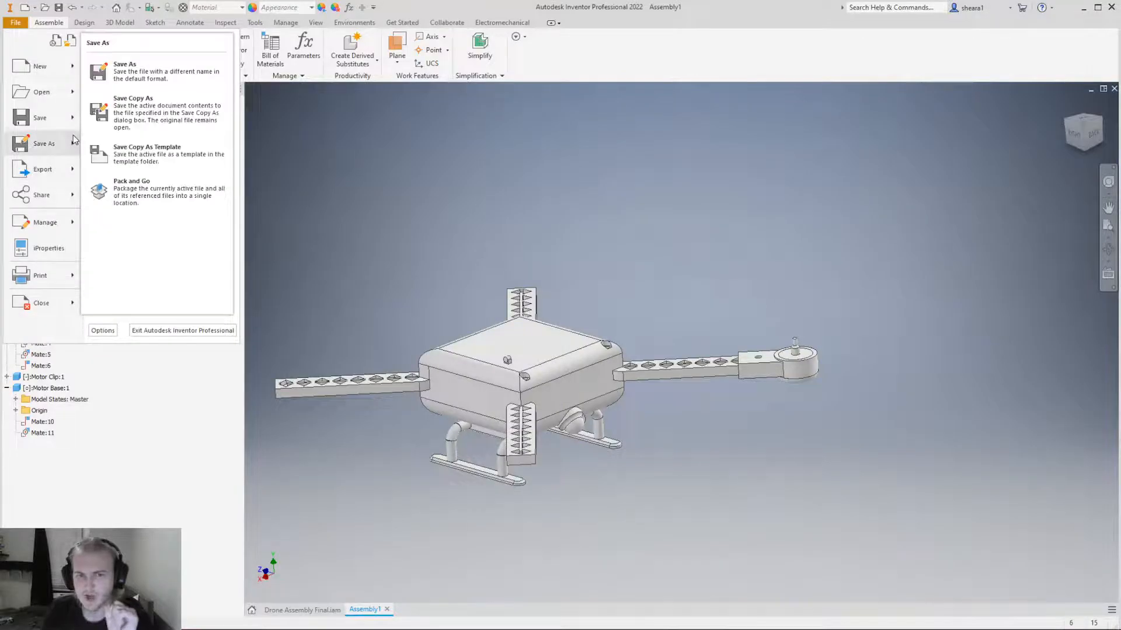
click(129, 121)
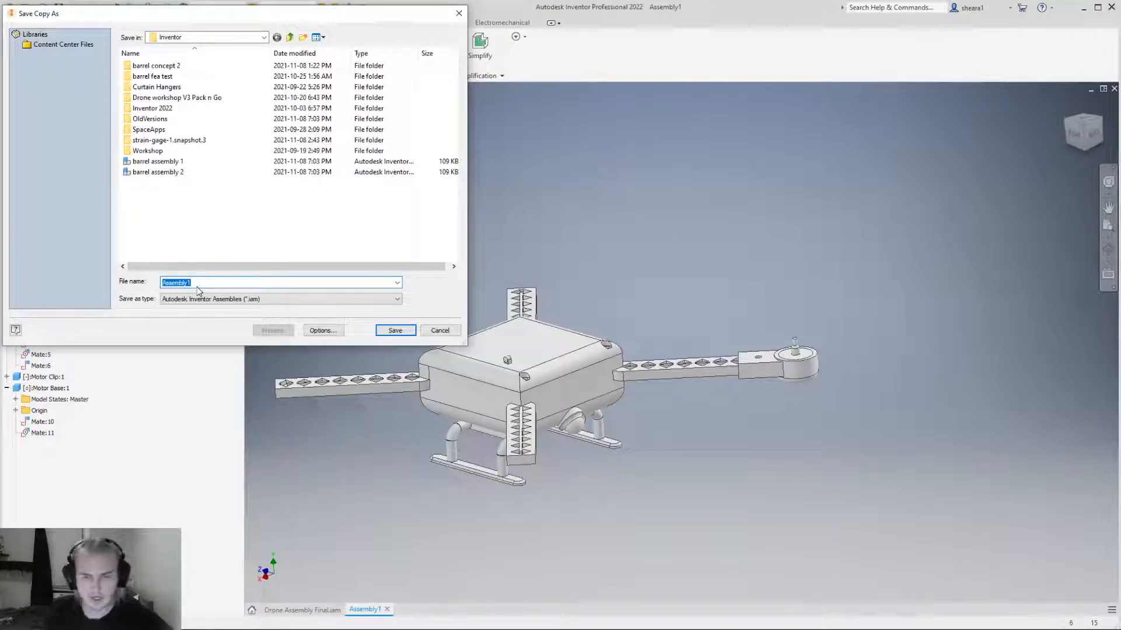
text(drone assembly)
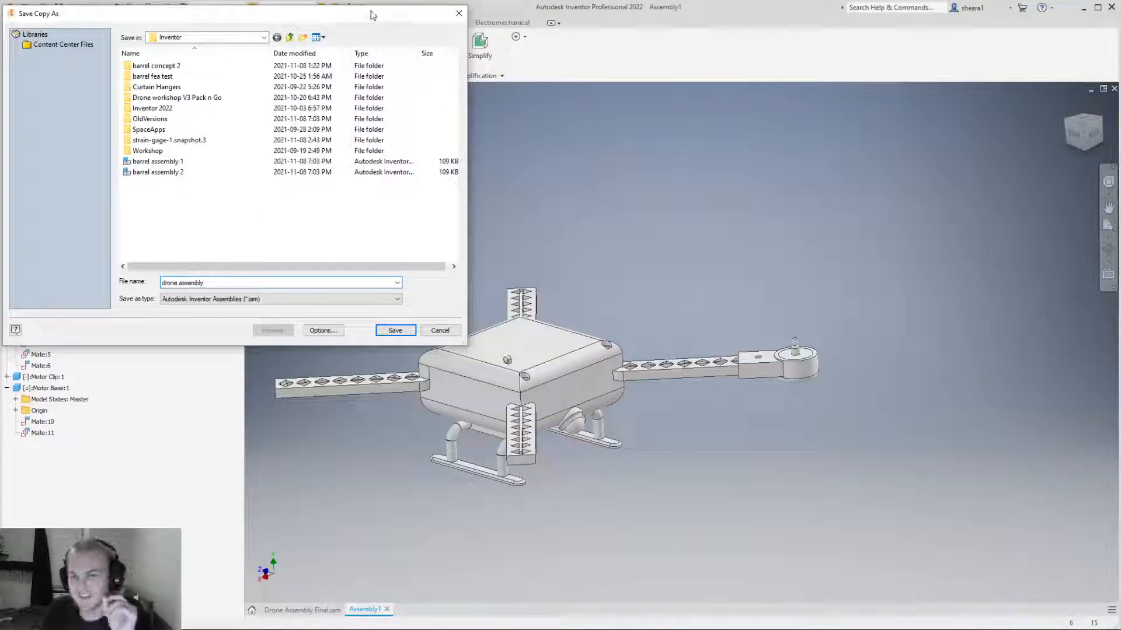
click(269, 300)
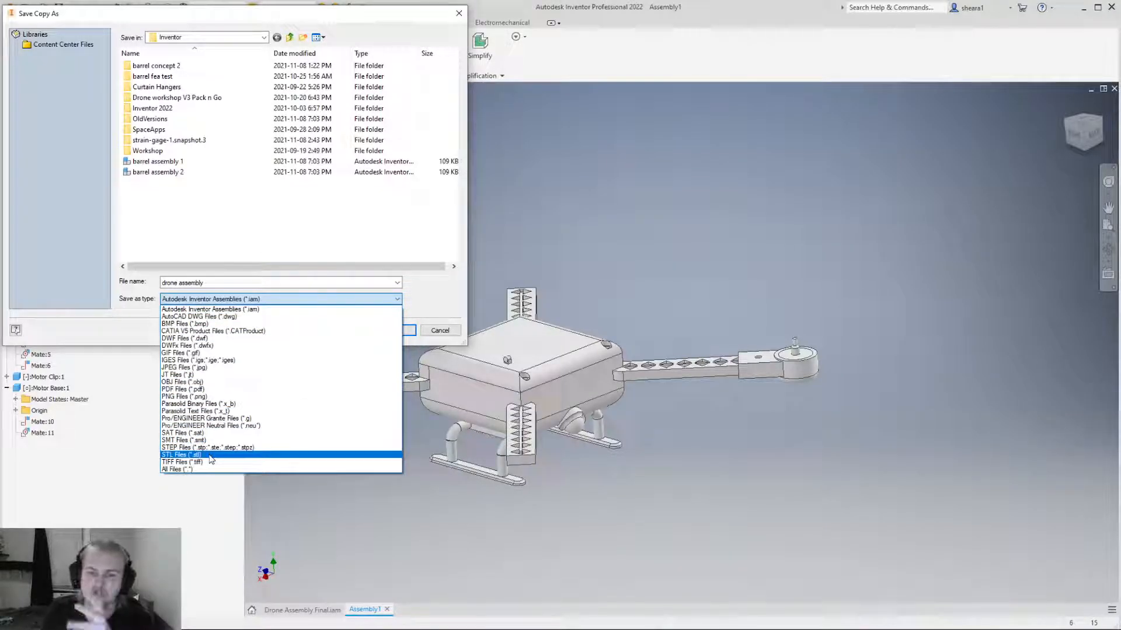
click(209, 455)
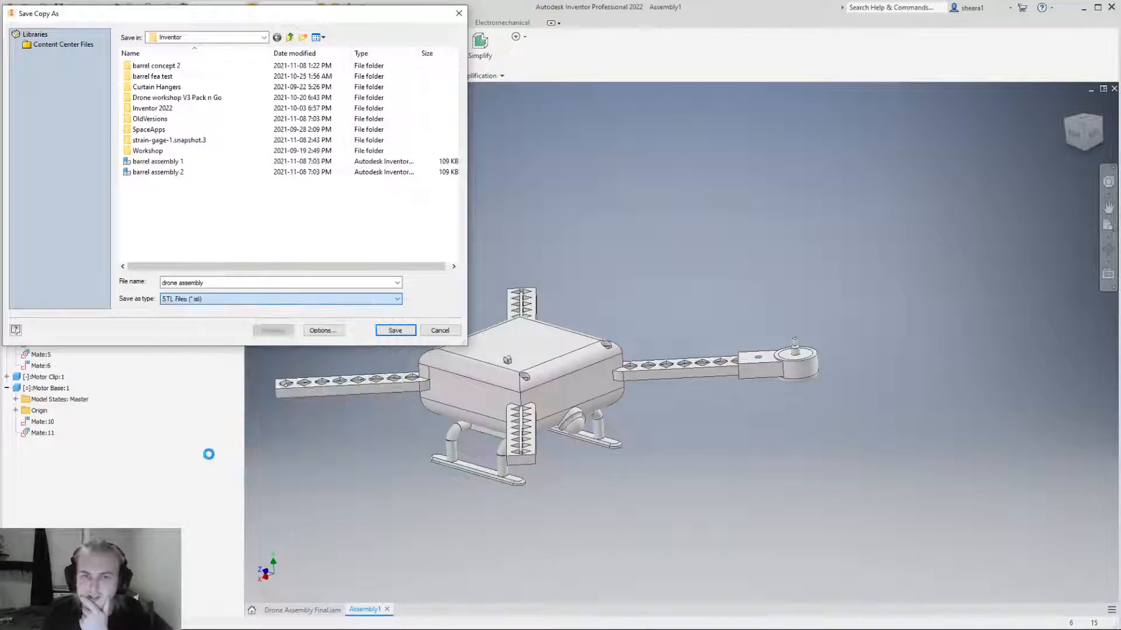
click(402, 331)
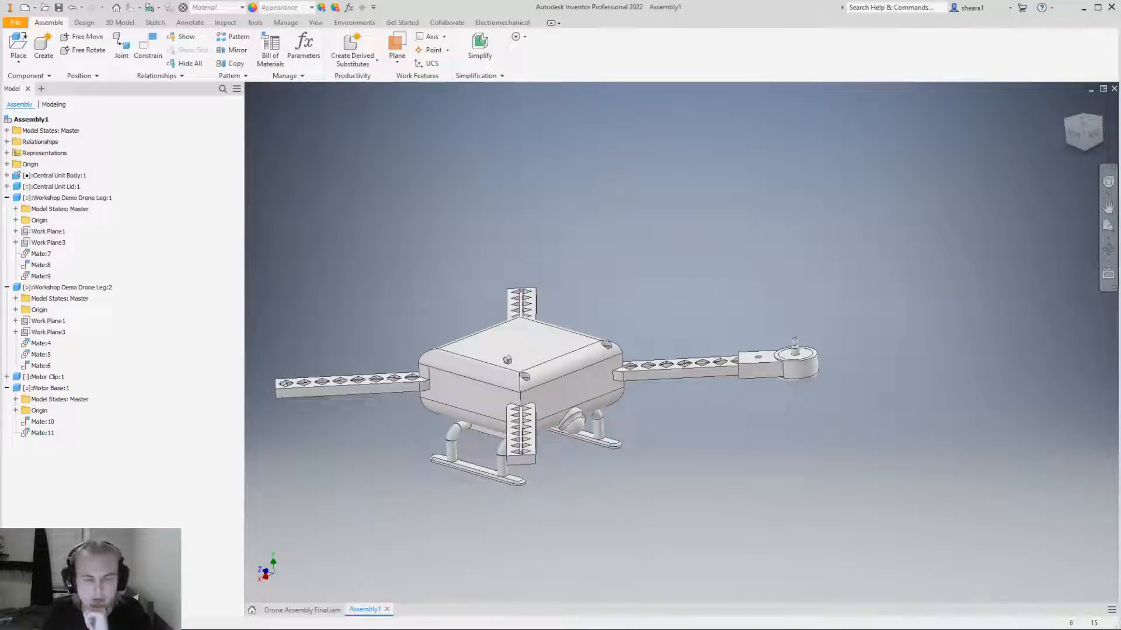
Place one Motor Holder component from the Drone workshop V3 Pack n Go folder beside the motor base.
mouse_move(500, 362)
shift+middle_down()
mouse_move(495, 342)
mouse_move(508, 357)
shift+middle_up()
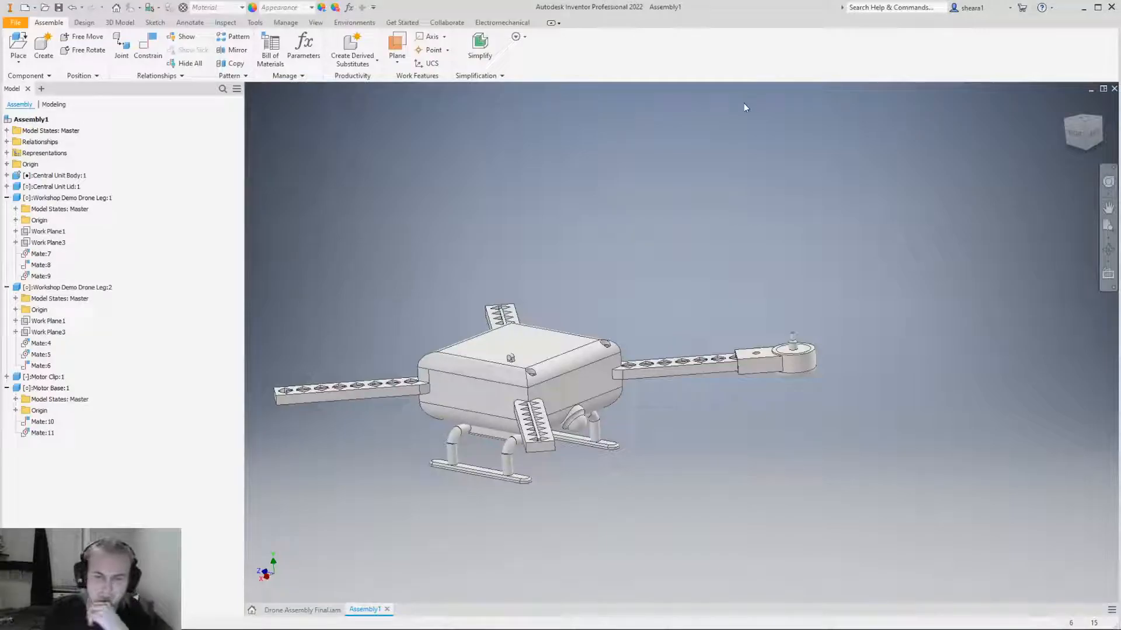
mouse_move(560, 318)
shift+middle_down()
mouse_move(517, 295)
mouse_move(549, 300)
shift+middle_up()
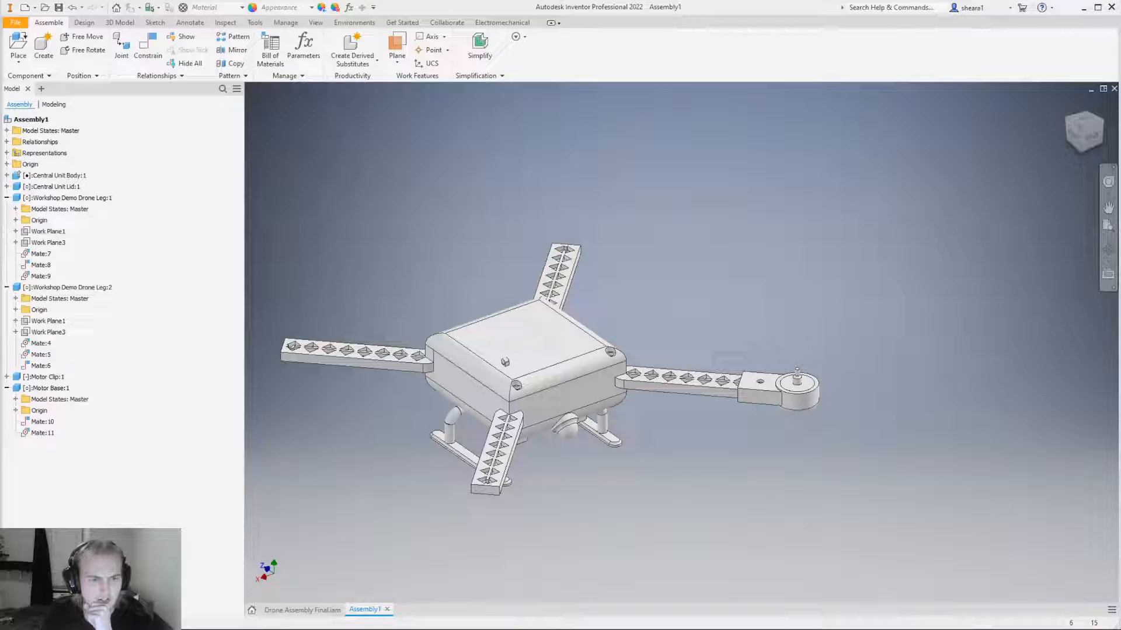
click(15, 41)
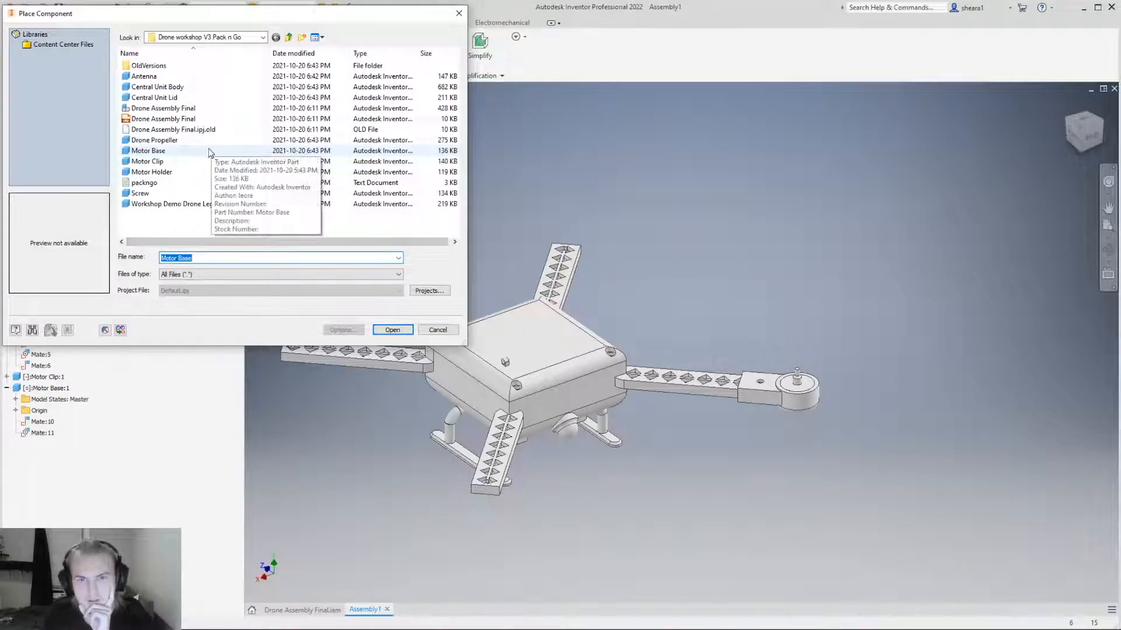
click(197, 172)
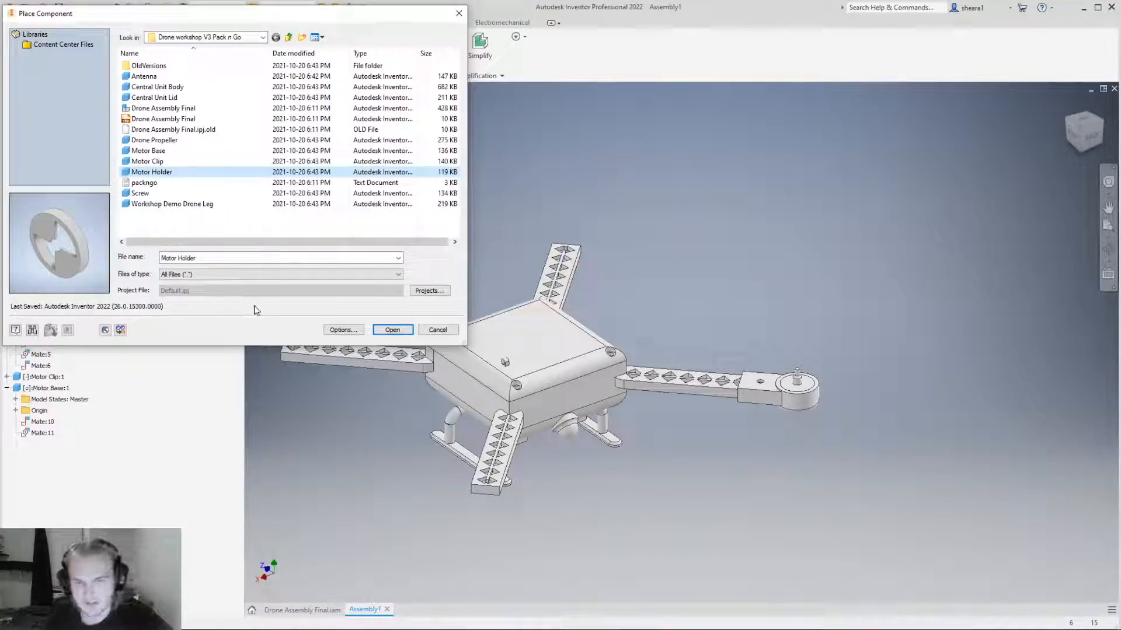
click(393, 330)
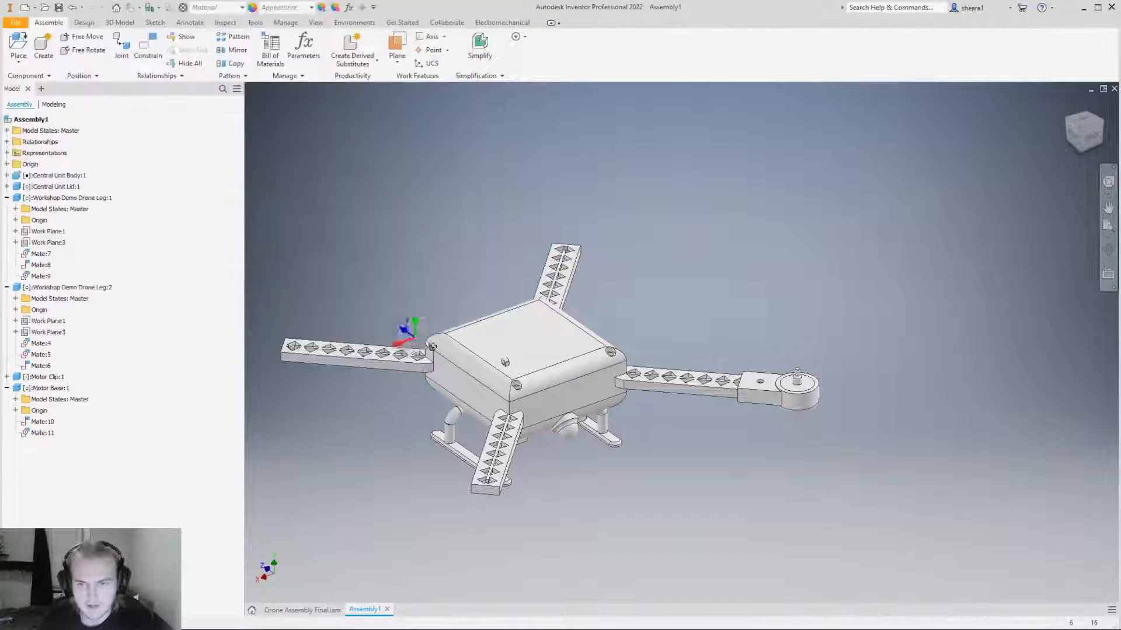
click(874, 403)
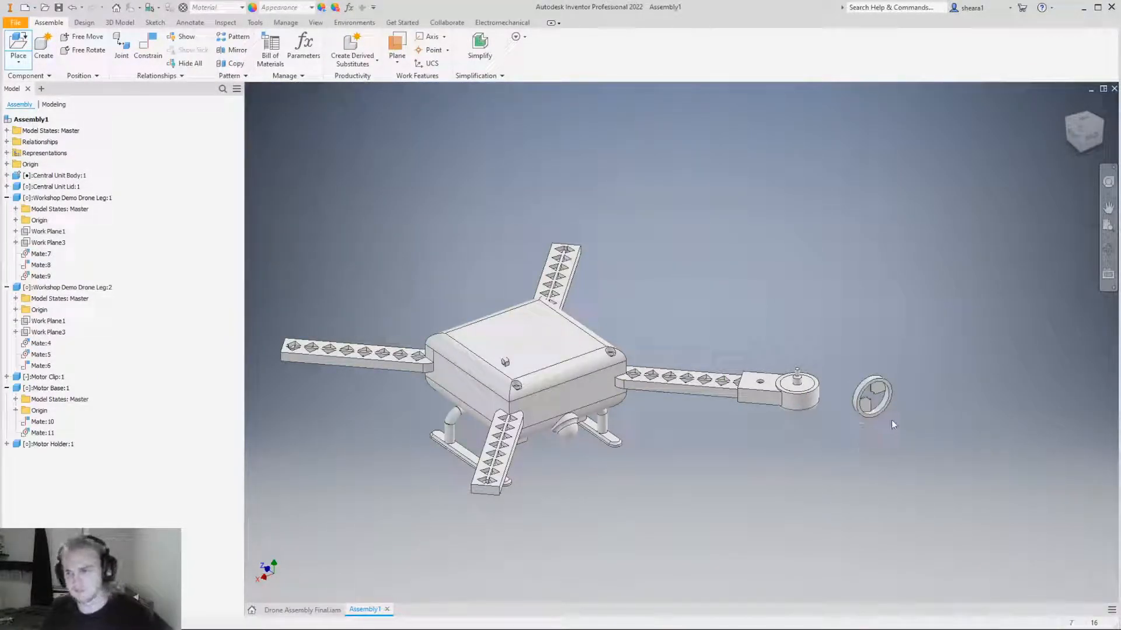
Free-rotate the Motor Holder so its ring lies roughly flat beside the motor clip.
scroll(889, 414, up, 5)
scroll(853, 327, down, 2)
click(851, 322)
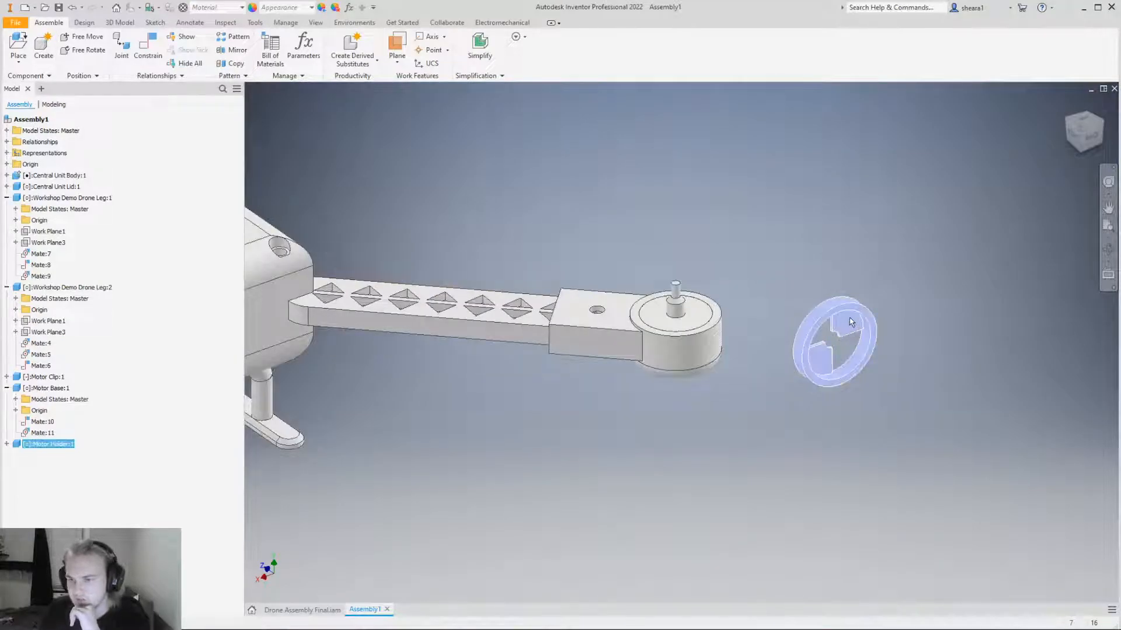
key(g)
drag(843, 309, 789, 339)
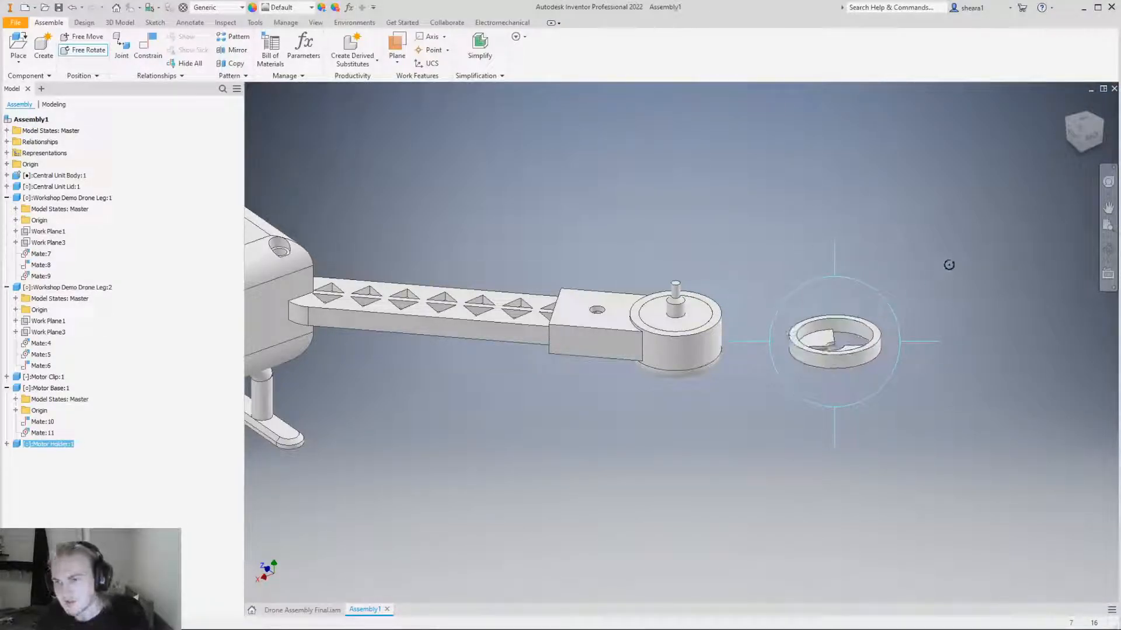
Turn the Motor Holder over with Free Rotate so the face with its two wedge-shaped webs points up.
scroll(830, 338, up, 5)
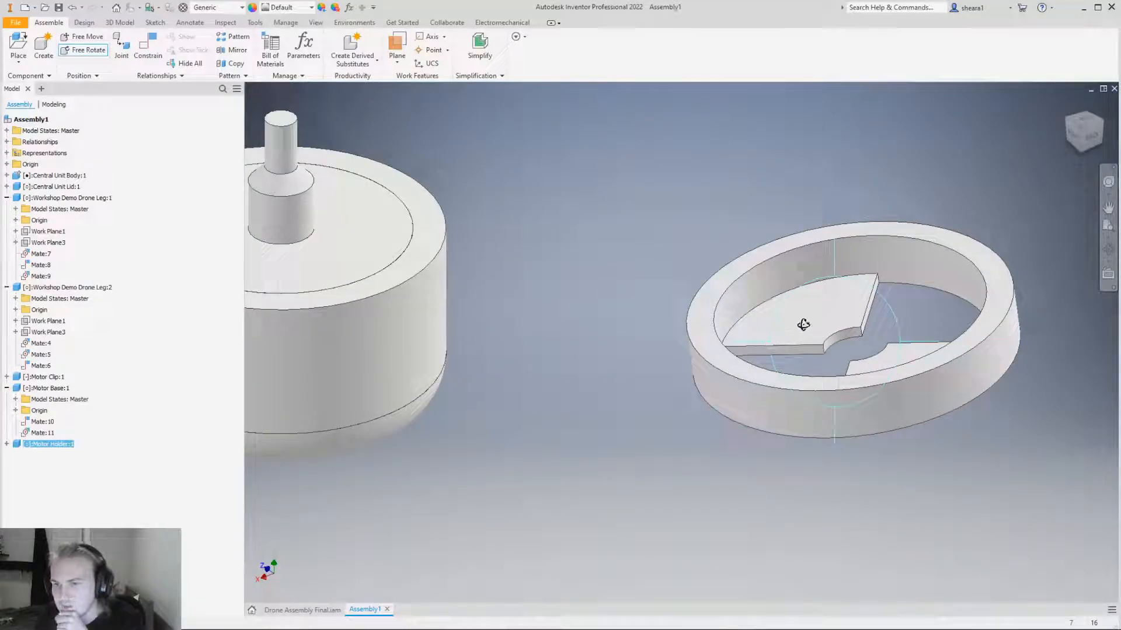
scroll(806, 328, down, 3)
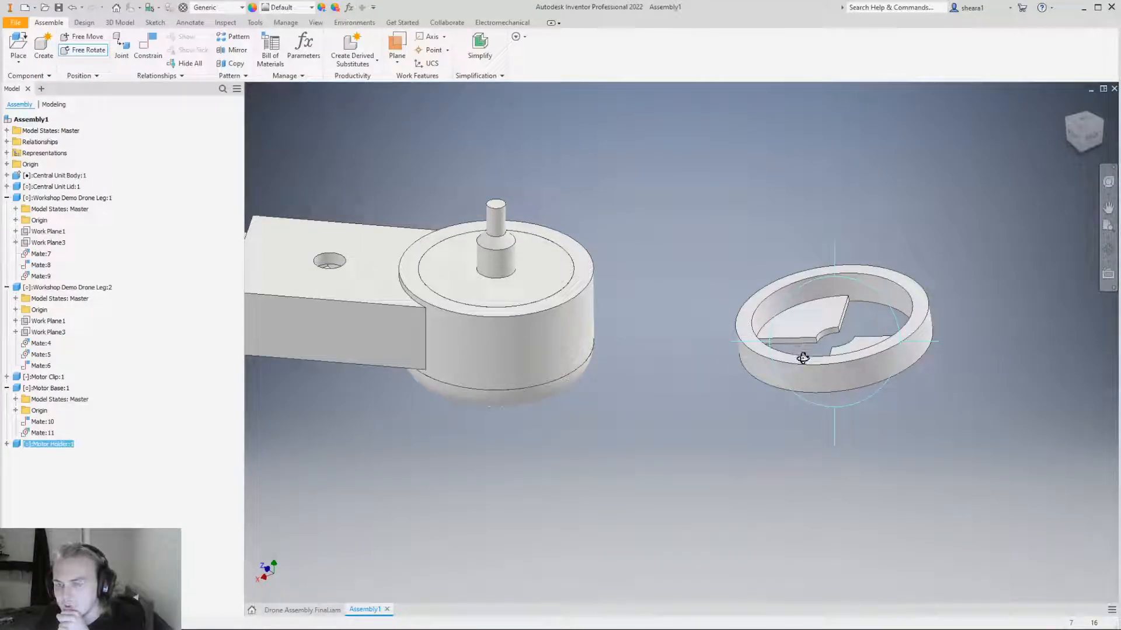
shift+middle_drag(798, 347, 825, 395)
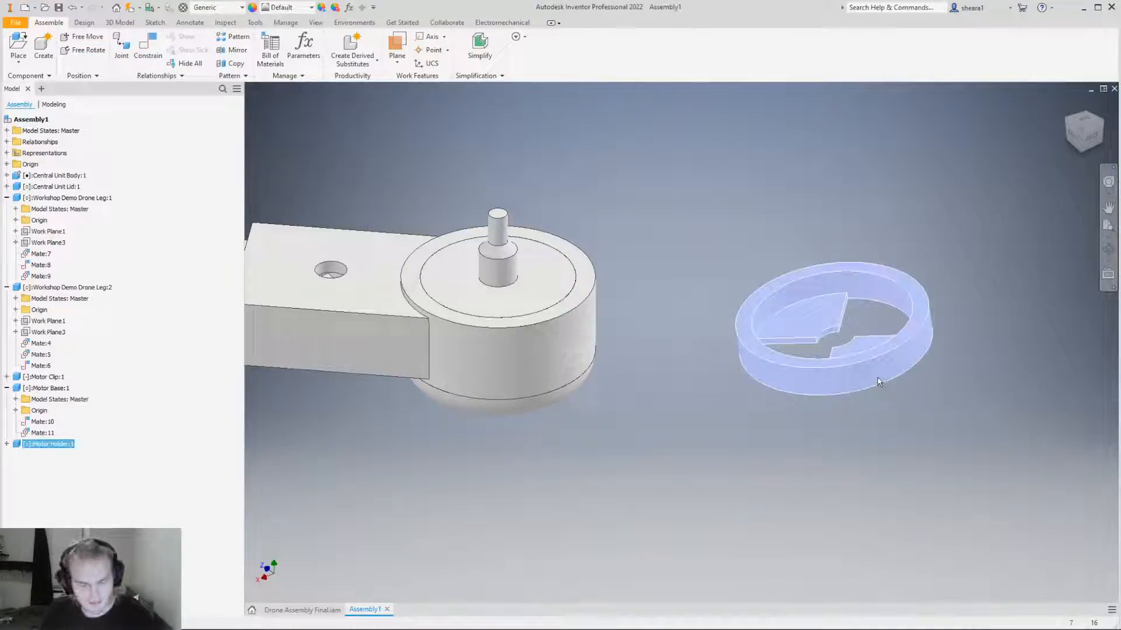
key(g)
drag(872, 365, 841, 95)
key(Escape)
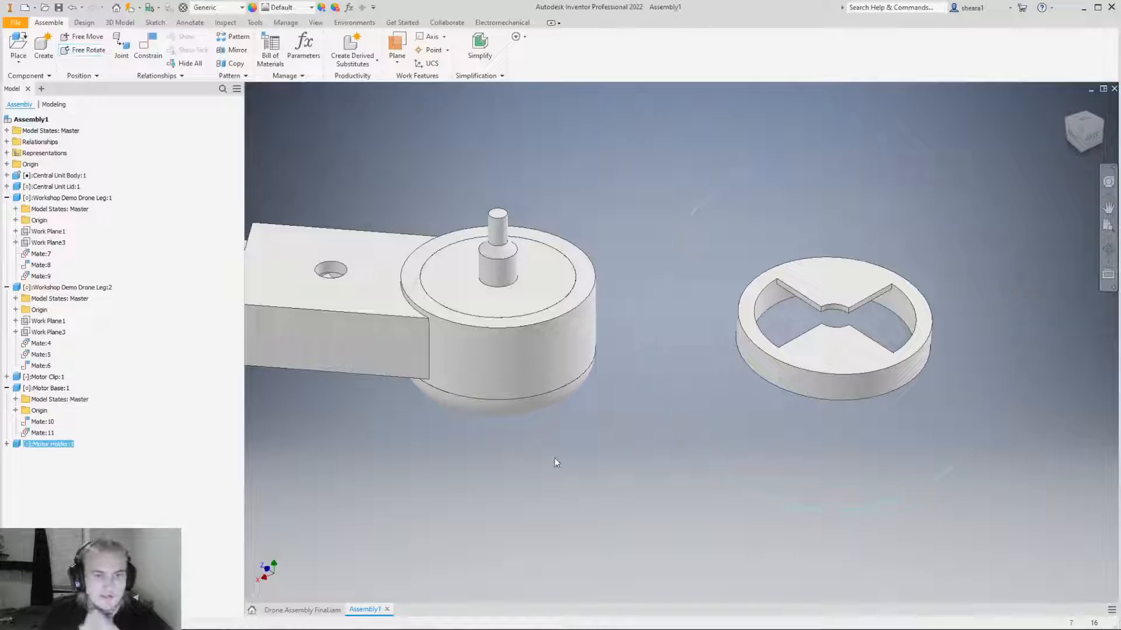
Move the Motor Holder closer to the motor clip at the end of the drone leg.
scroll(744, 413, down, 3)
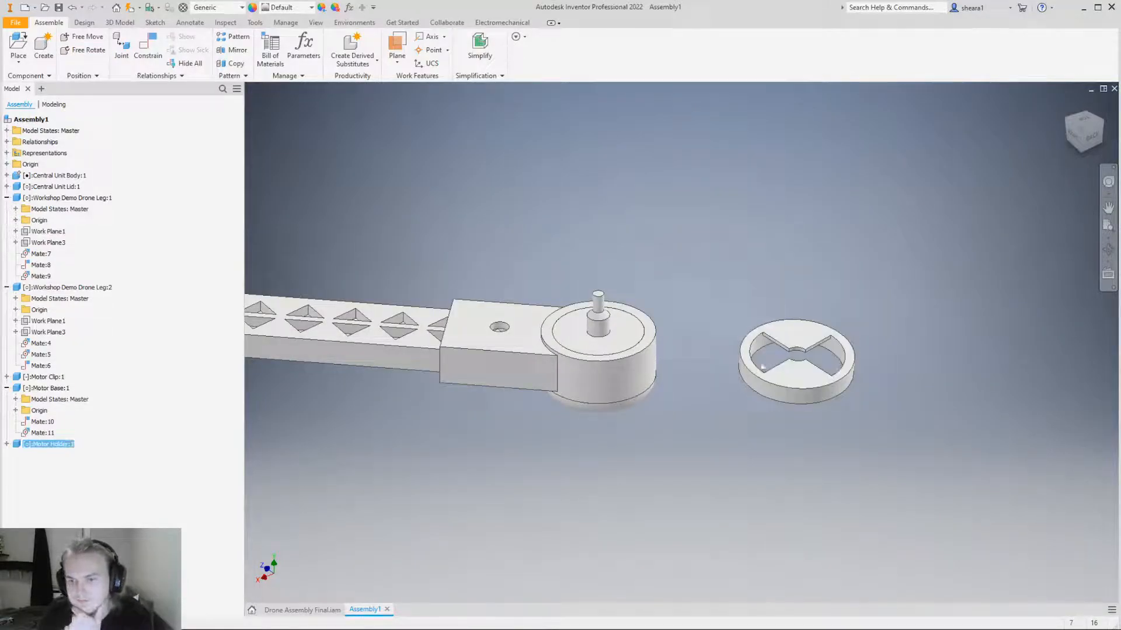
drag(799, 371, 764, 311)
mouse_move(765, 445)
shift+middle_down()
mouse_move(761, 382)
mouse_move(763, 428)
shift+middle_up()
click(763, 427)
shift+middle_drag(770, 338, 755, 307)
scroll(755, 307, up, 3)
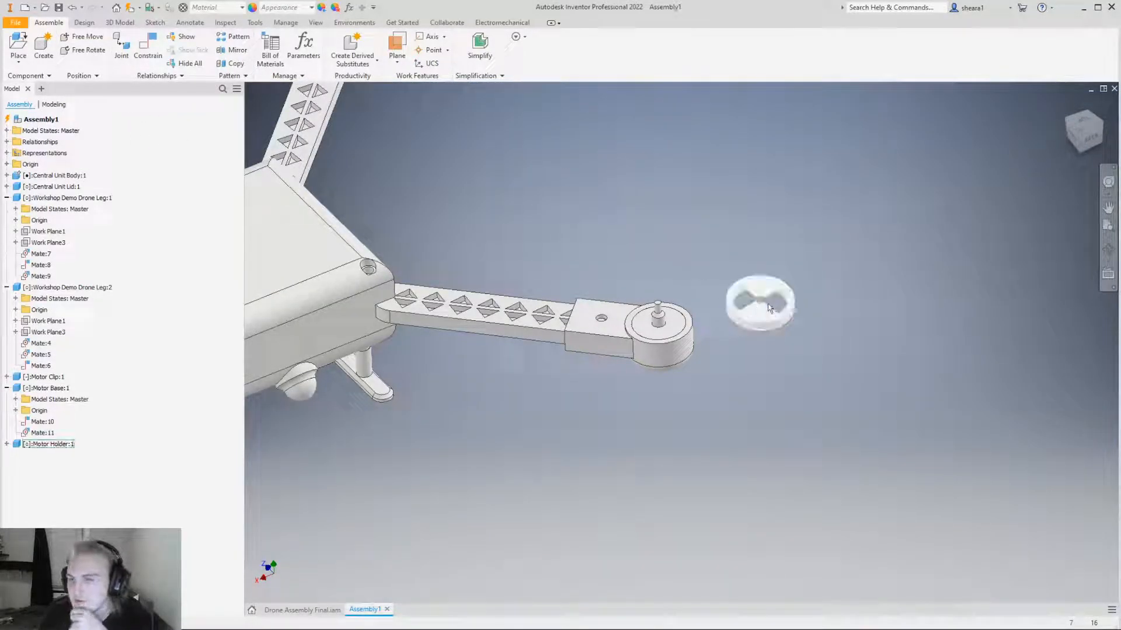
Start a mate constraint for the axis of the Motor Holder's central hole.
click(147, 47)
shift+middle_drag(759, 330, 768, 310)
scroll(768, 309, up, 5)
scroll(757, 304, down, 2)
scroll(758, 304, up, 4)
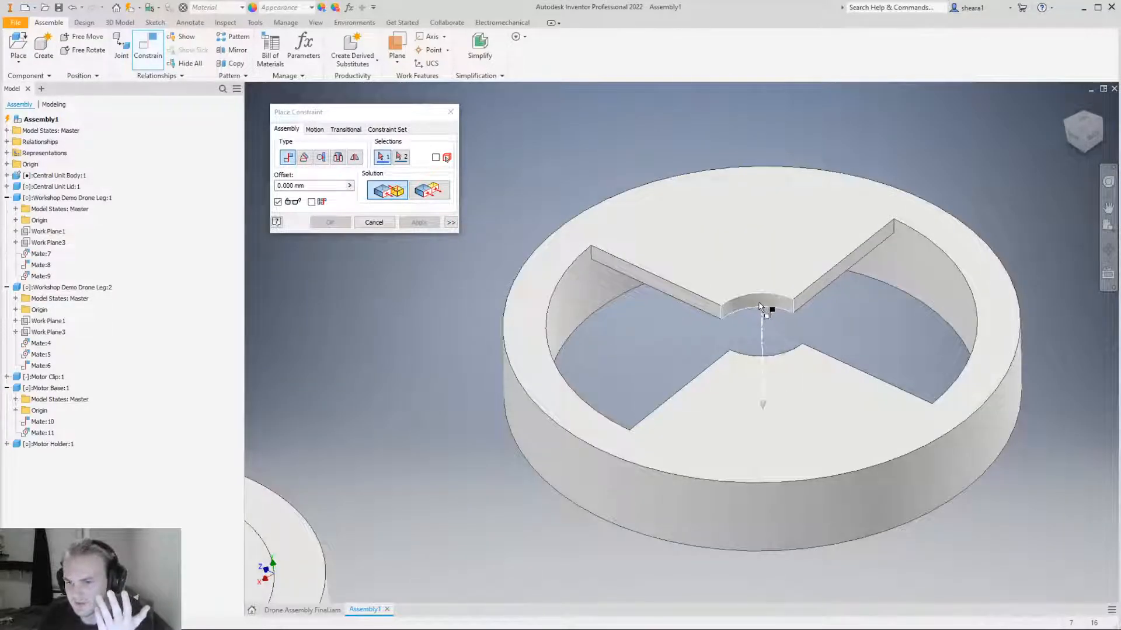
Mate the motor holder's underside to the motor clip's top rim face with zero offset, and finish placing constraints.
shift+middle_drag(757, 304, 774, 338)
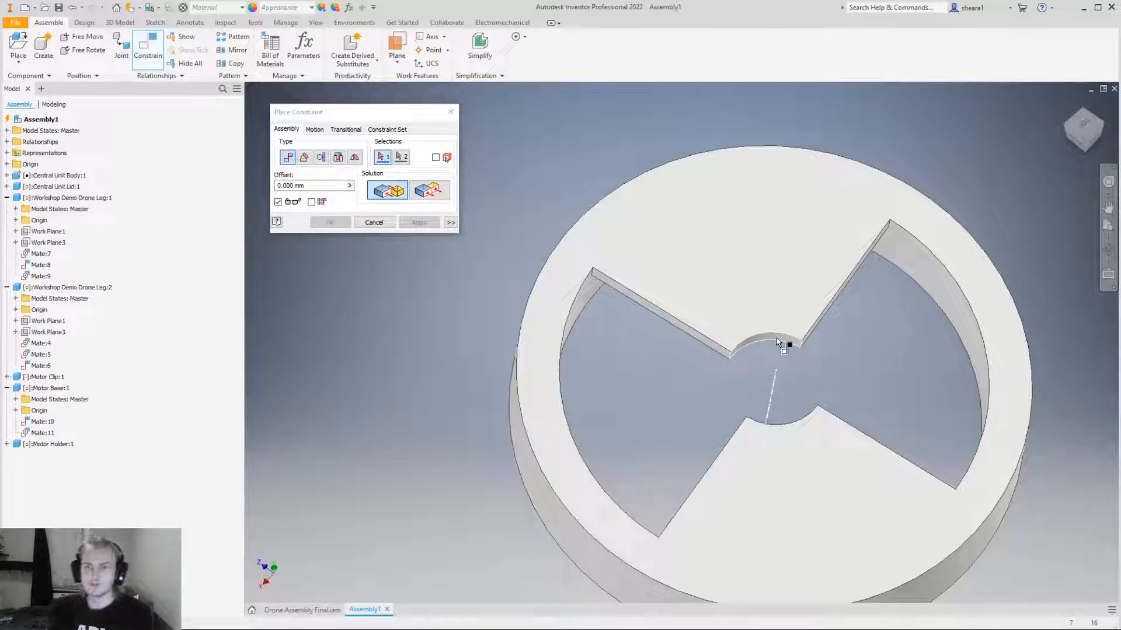
click(777, 343)
scroll(723, 344, down, 5)
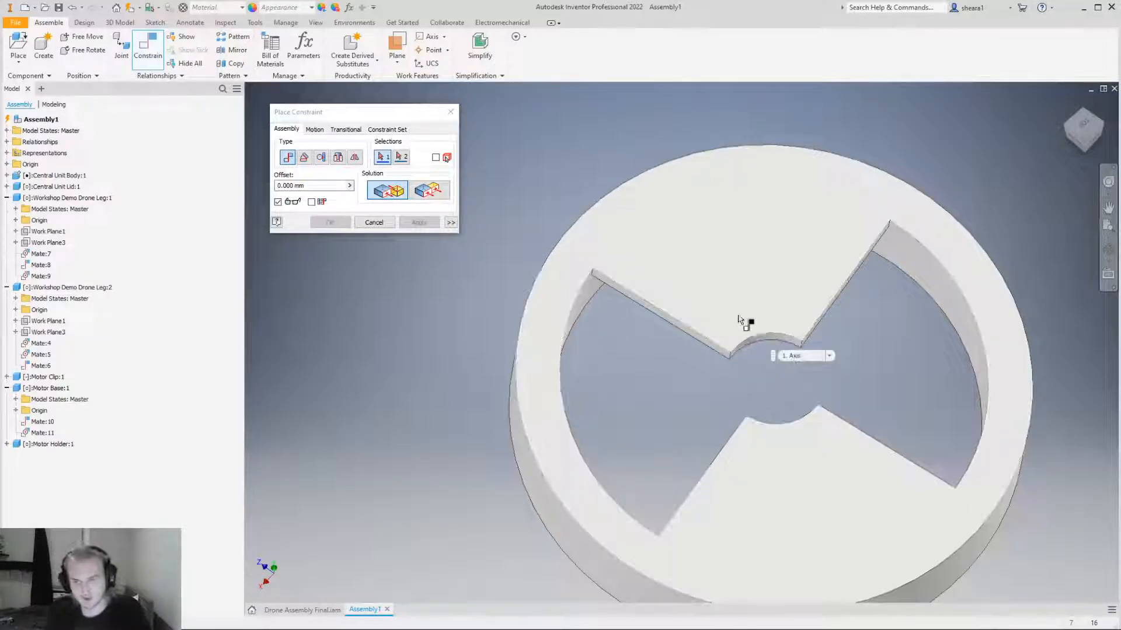
scroll(646, 430, up, 3)
scroll(600, 380, up, 2)
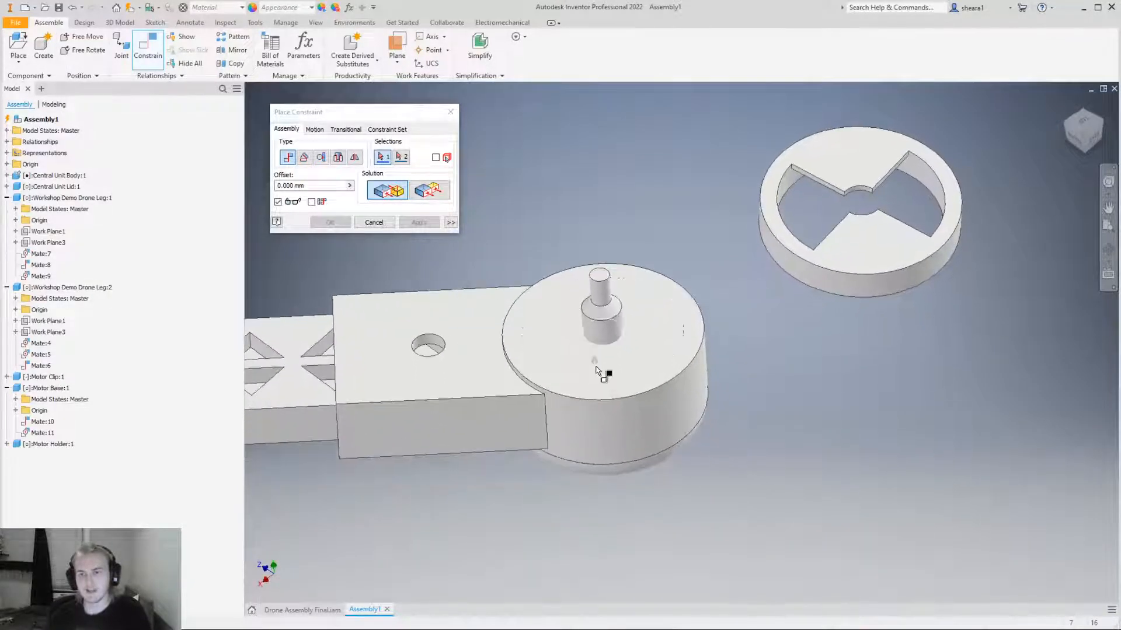
shift+middle_drag(603, 342, 591, 344)
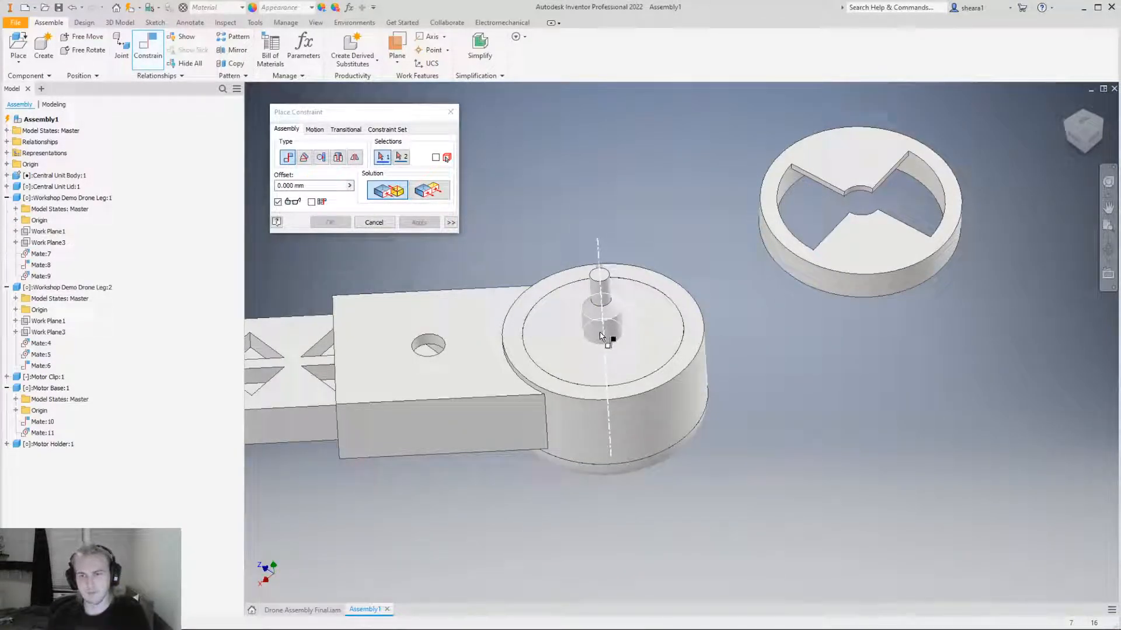
shift+middle_drag(865, 282, 864, 204)
click(783, 274)
shift+middle_drag(808, 253, 801, 338)
click(708, 350)
shift+middle_drag(724, 533, 716, 419)
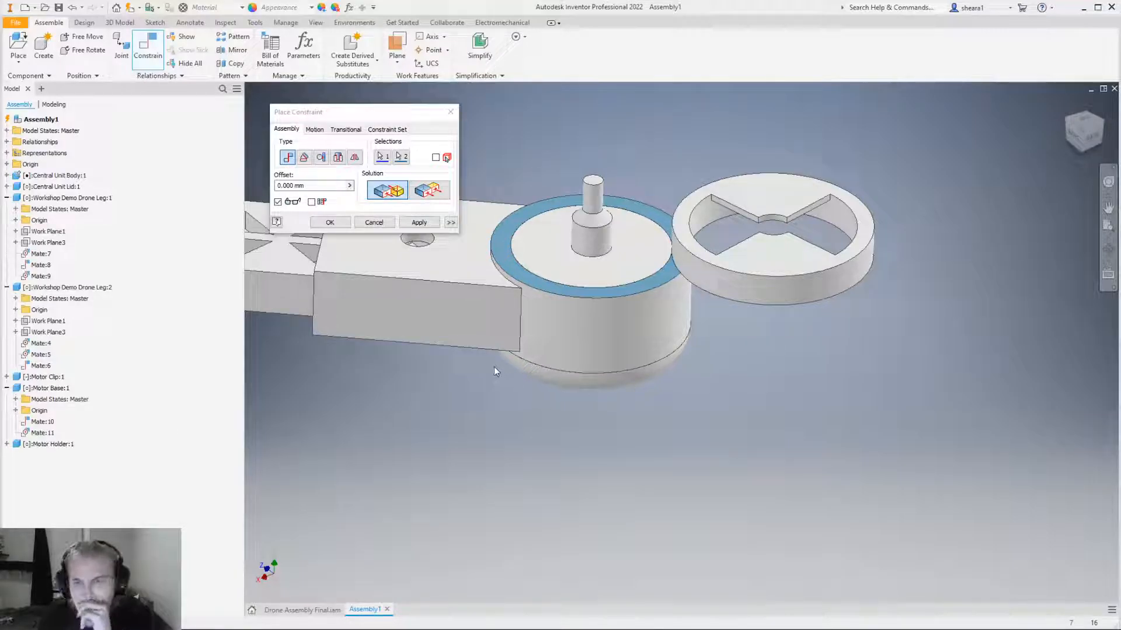
shift+middle_drag(768, 315, 804, 267)
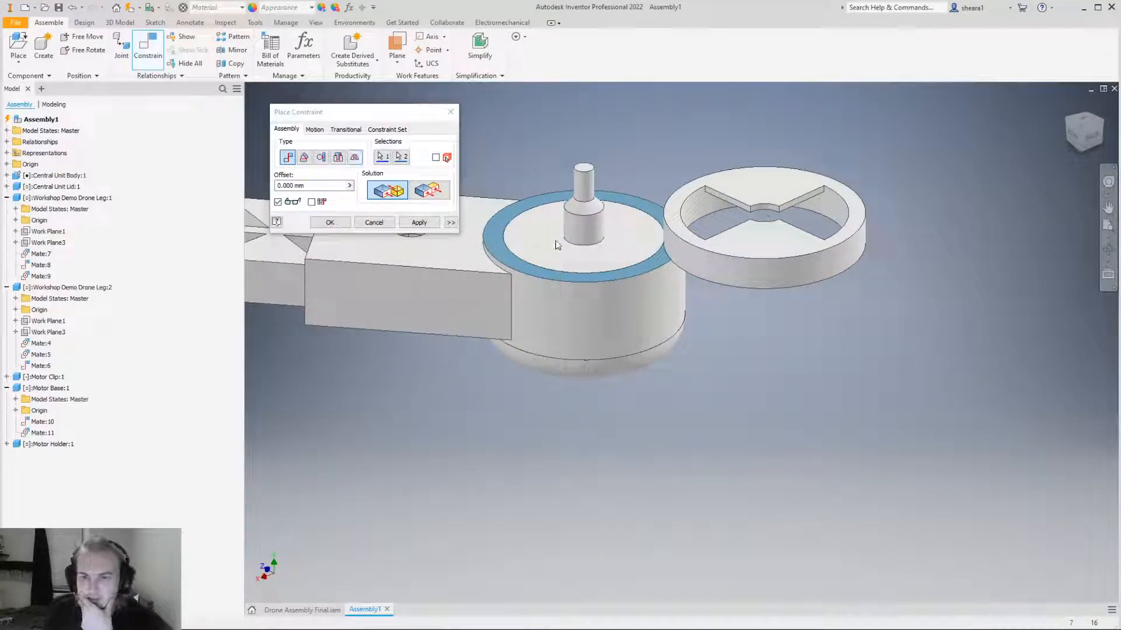
click(430, 226)
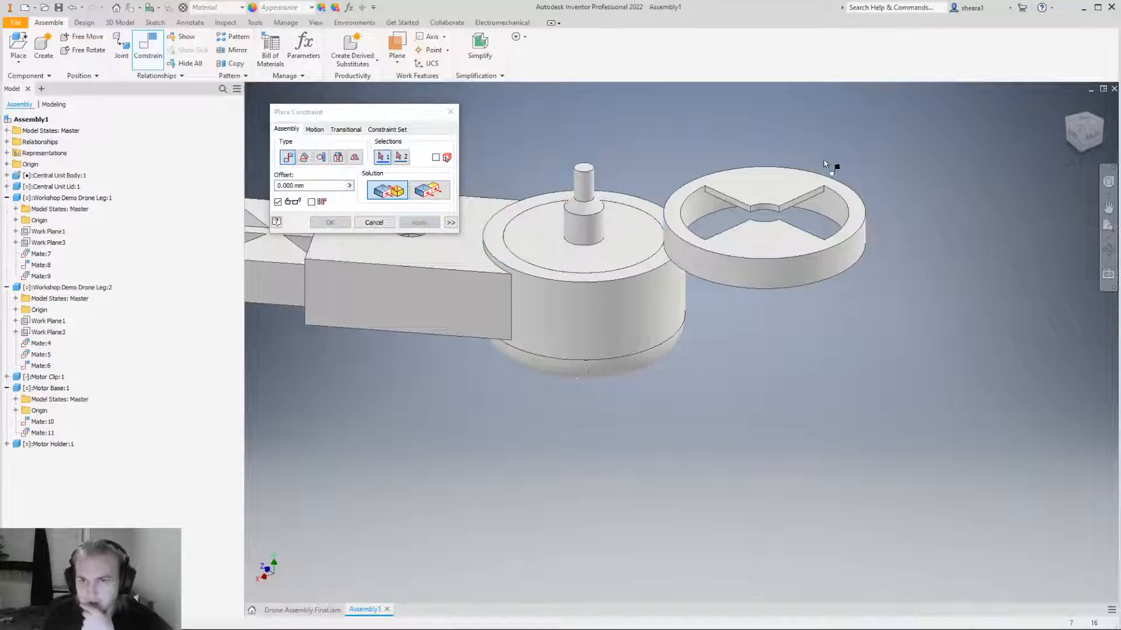
scroll(767, 214, up, 3)
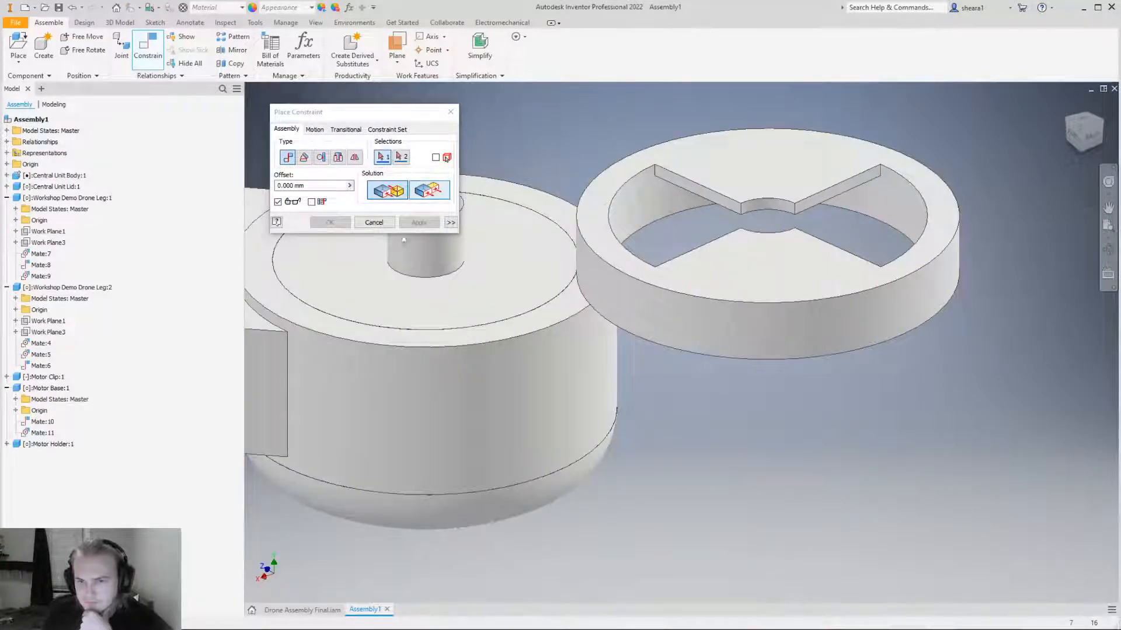
scroll(710, 275, down, 5)
shift+middle_drag(710, 277, 712, 291)
shift+middle_drag(726, 383, 740, 260)
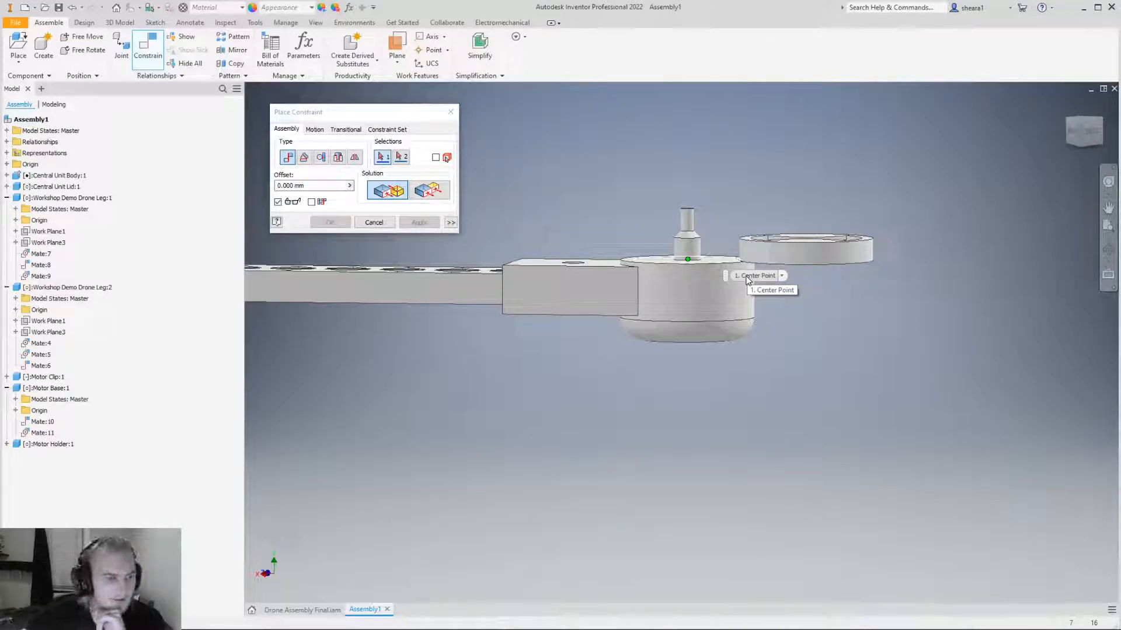
click(451, 111)
Turn on the degrees-of-freedom display for the assembly's components.
click(315, 22)
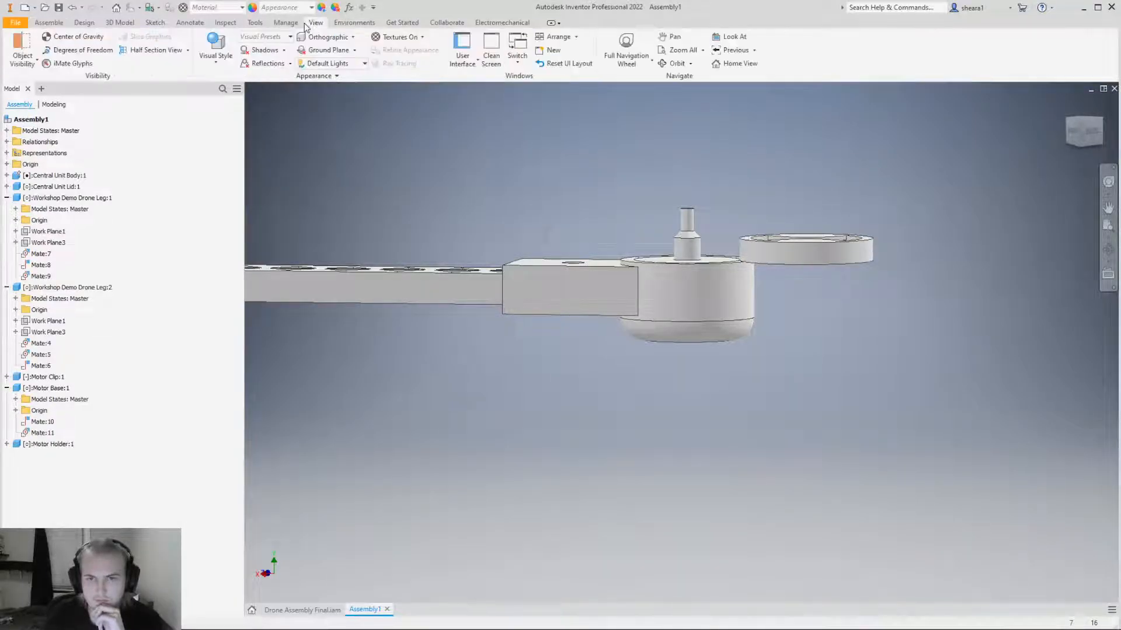
click(79, 49)
mouse_move(619, 191)
shift+middle_down()
mouse_move(607, 175)
mouse_move(603, 204)
shift+middle_up()
scroll(792, 237, up, 3)
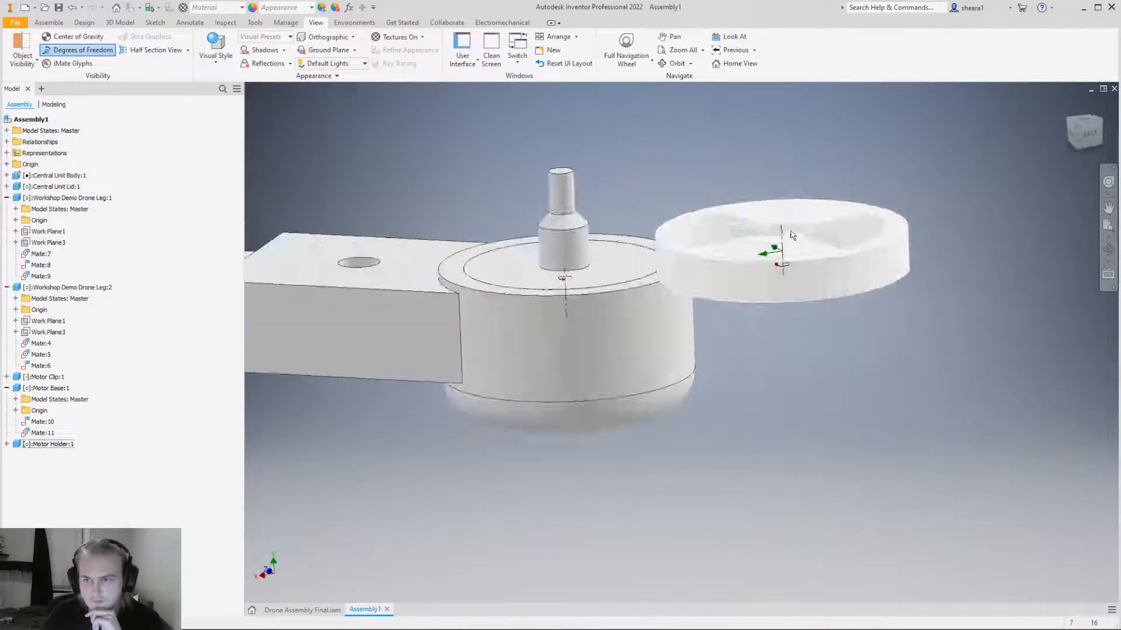
scroll(792, 237, up, 2)
scroll(767, 406, down, 4)
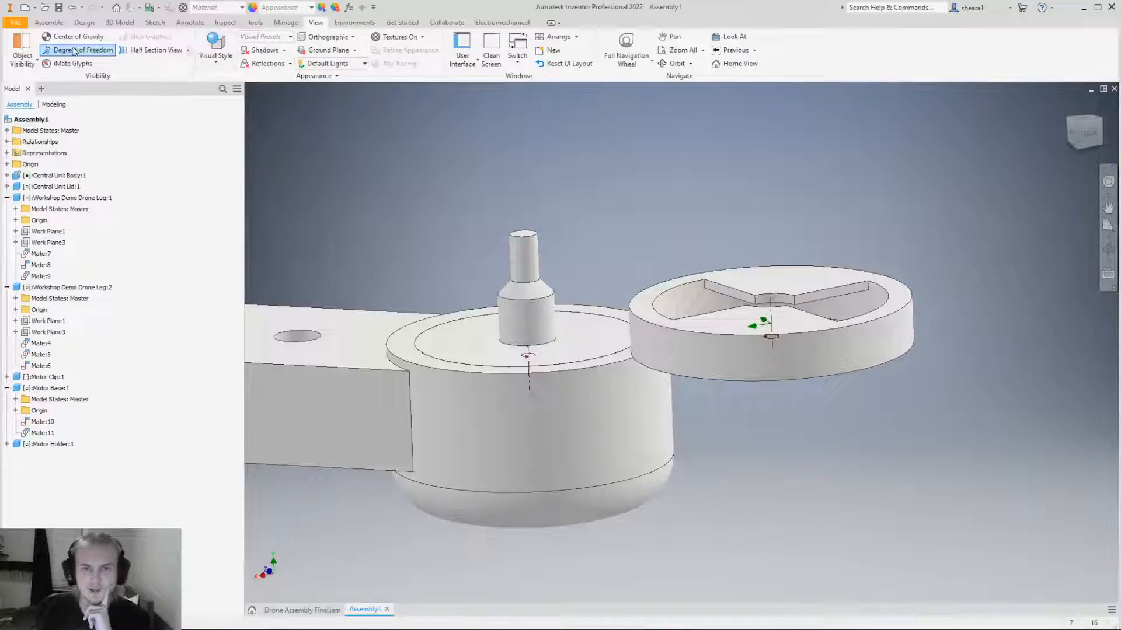
Move the motor holder farther away from the motor clip within its free plane.
scroll(463, 212, down, 5)
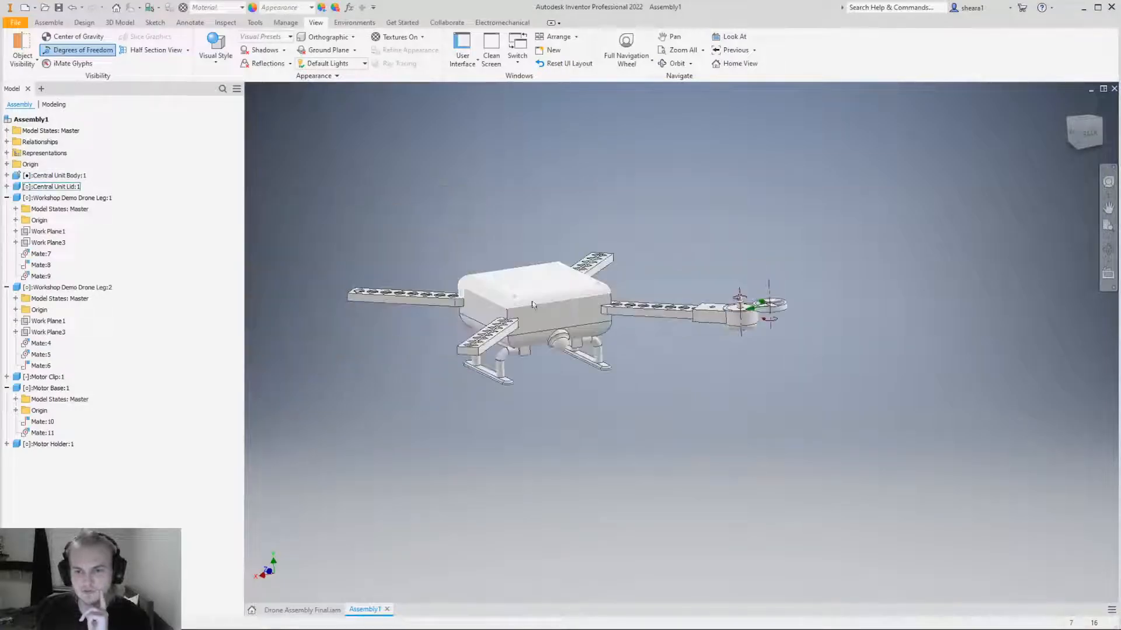
scroll(696, 297, up, 2)
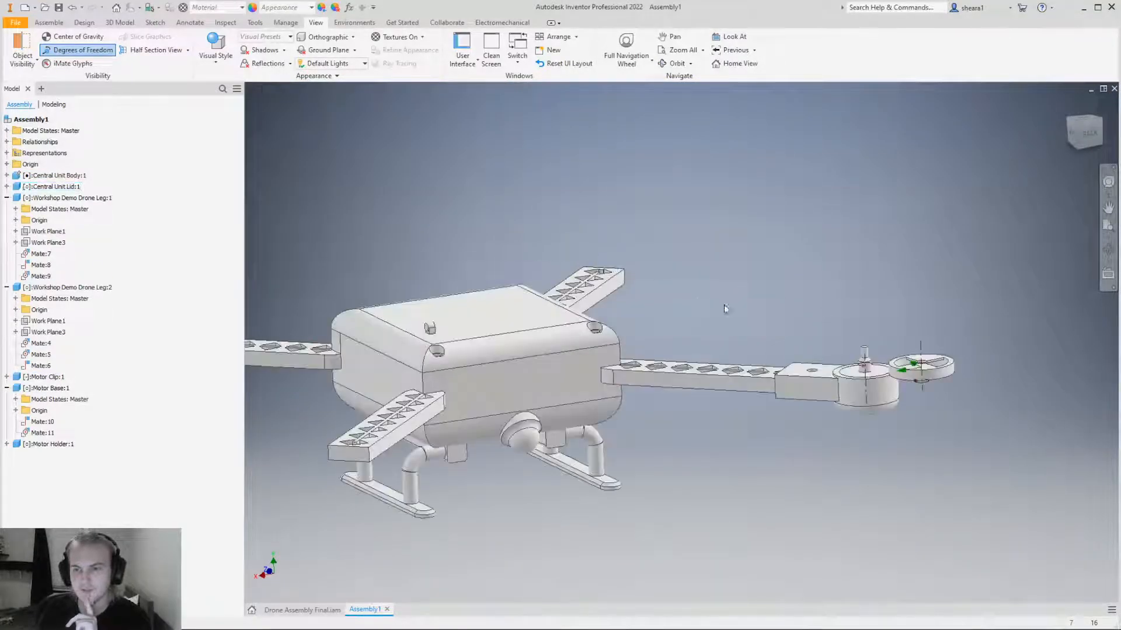
scroll(752, 337, down, 2)
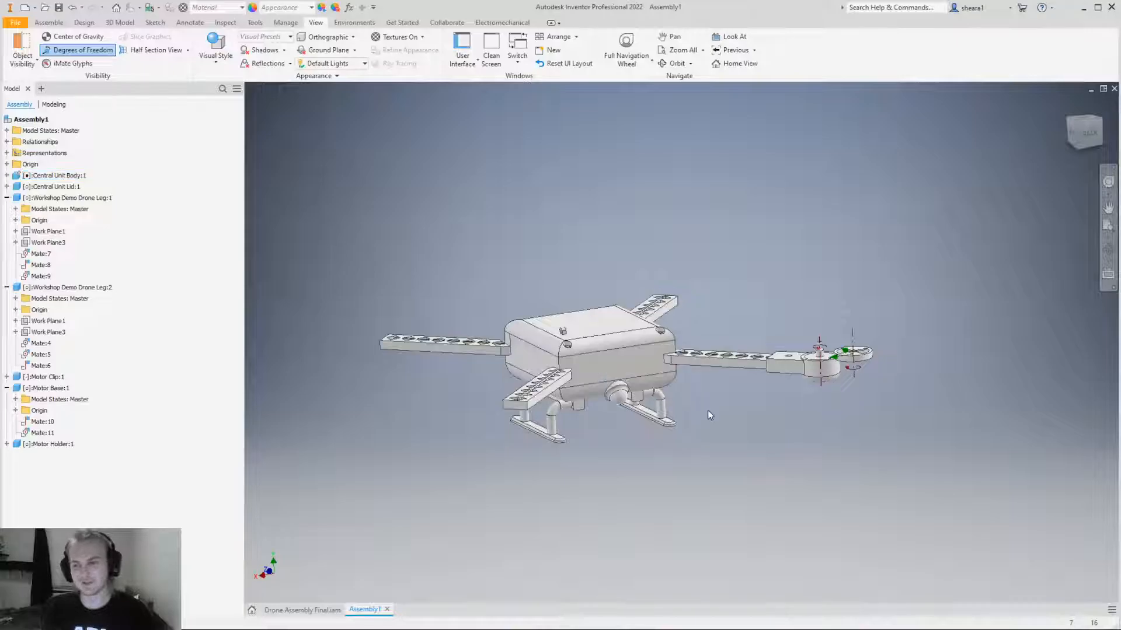
scroll(817, 380, down, 8)
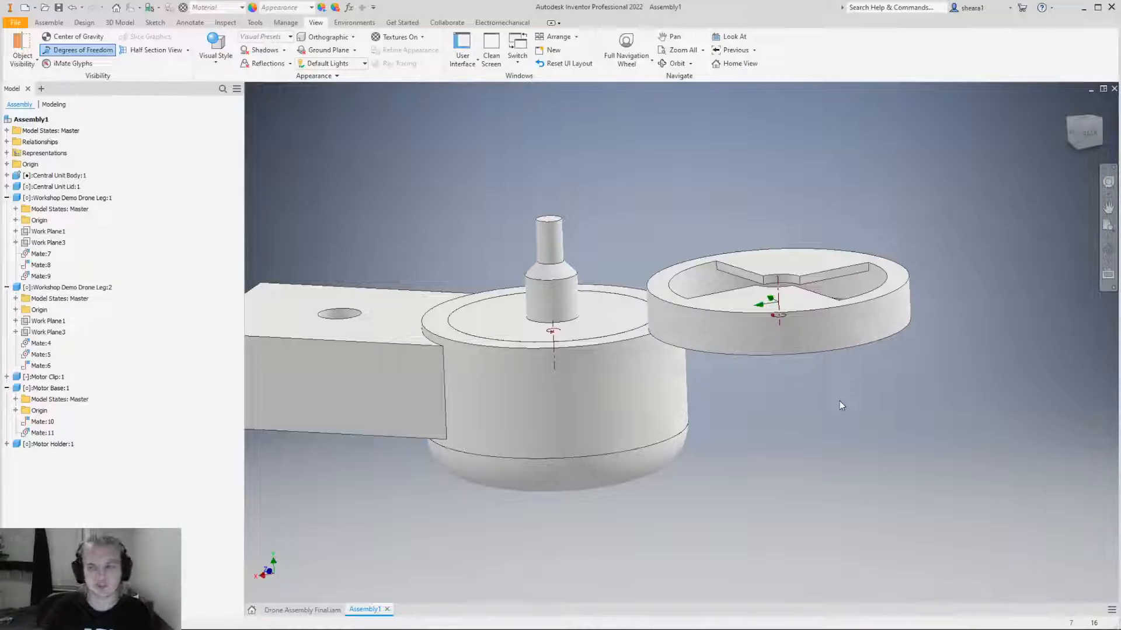
click(845, 304)
drag(842, 321, 888, 294)
click(888, 485)
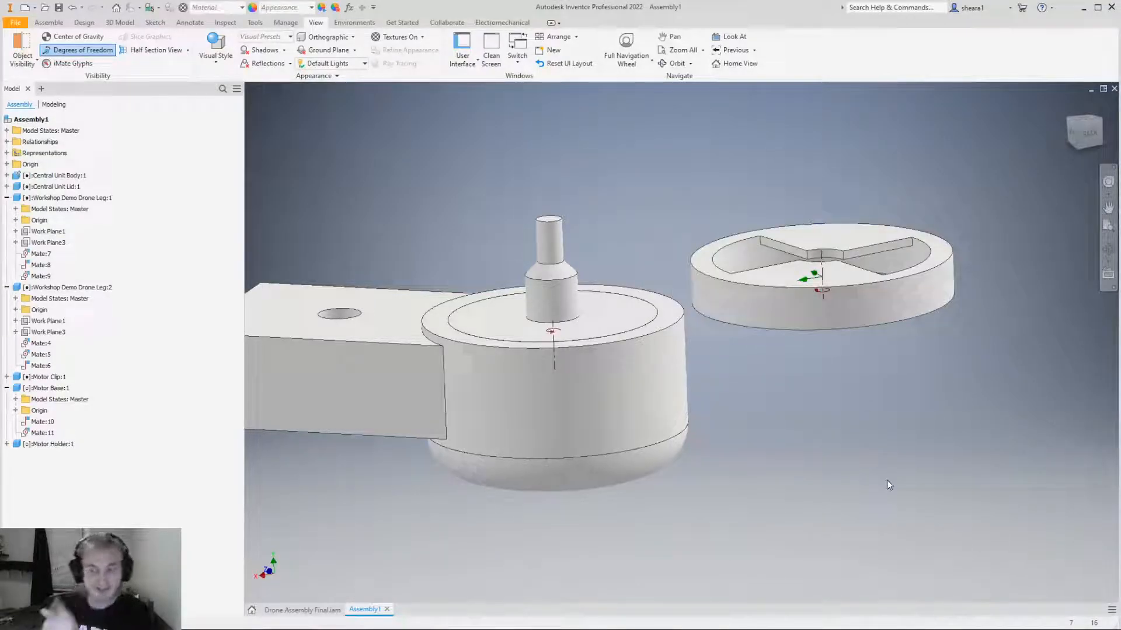
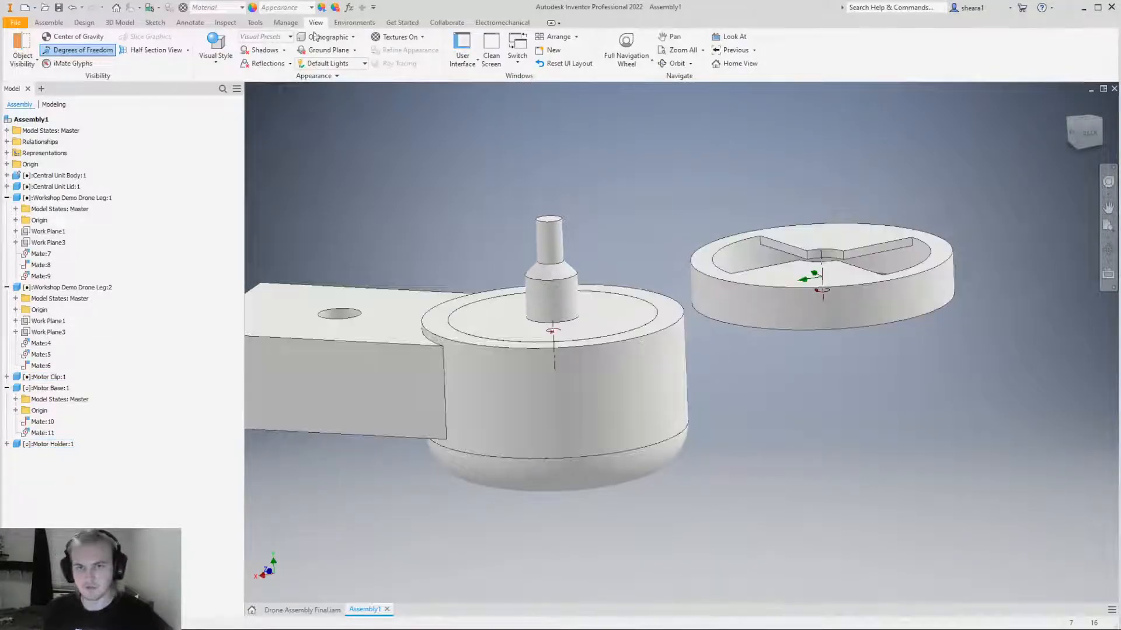
click(53, 22)
drag(832, 306, 909, 266)
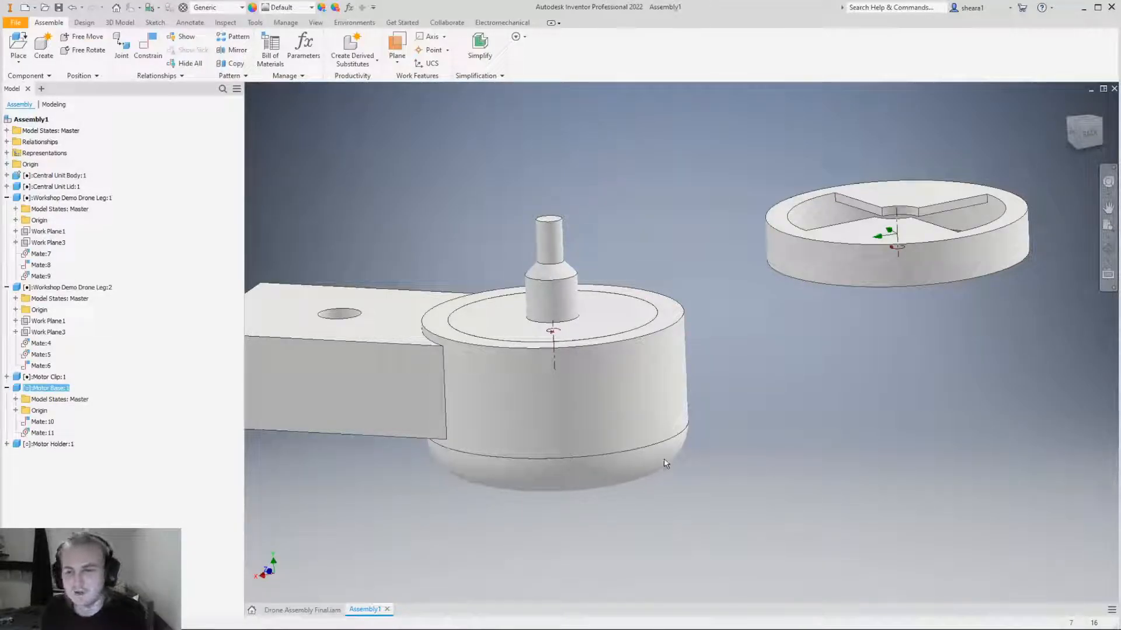
click(668, 552)
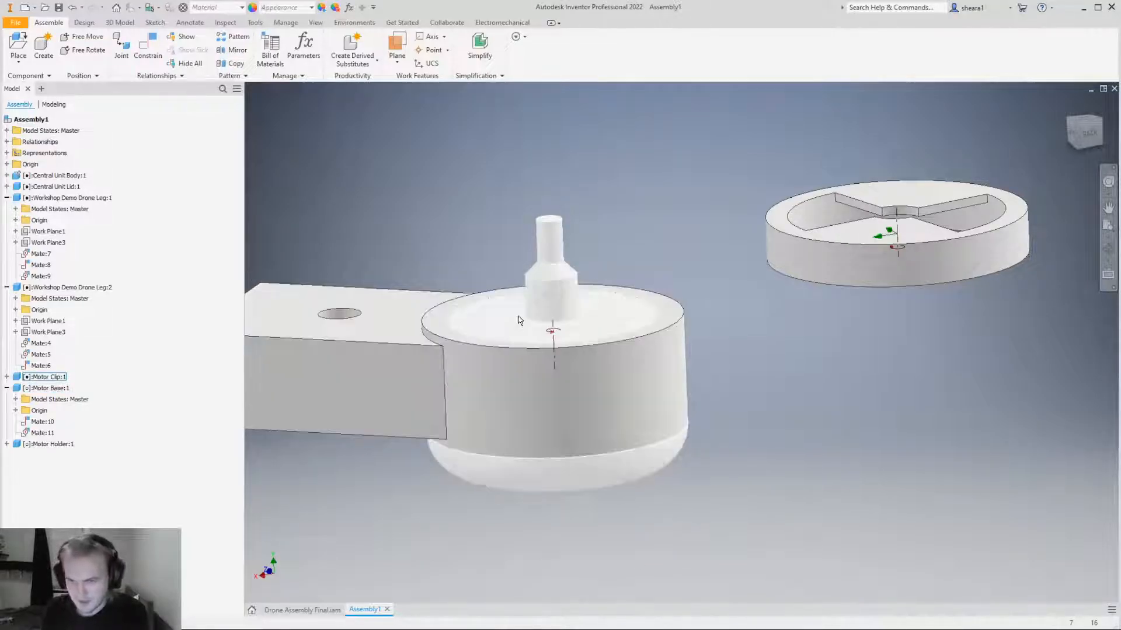
click(560, 351)
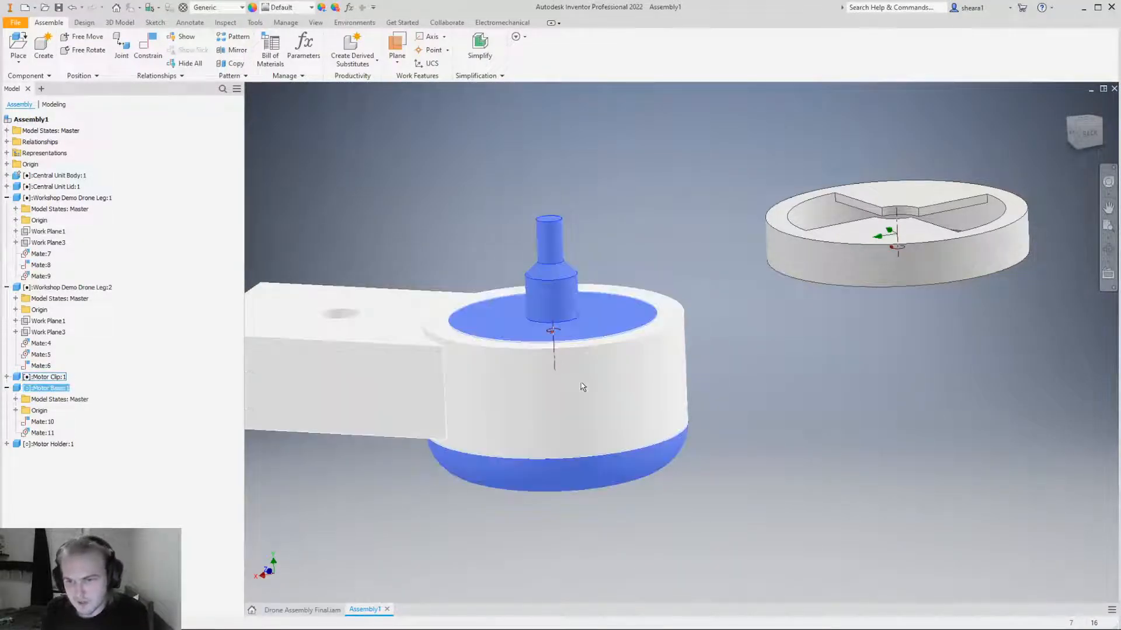
click(646, 173)
shift+middle_drag(540, 272, 543, 283)
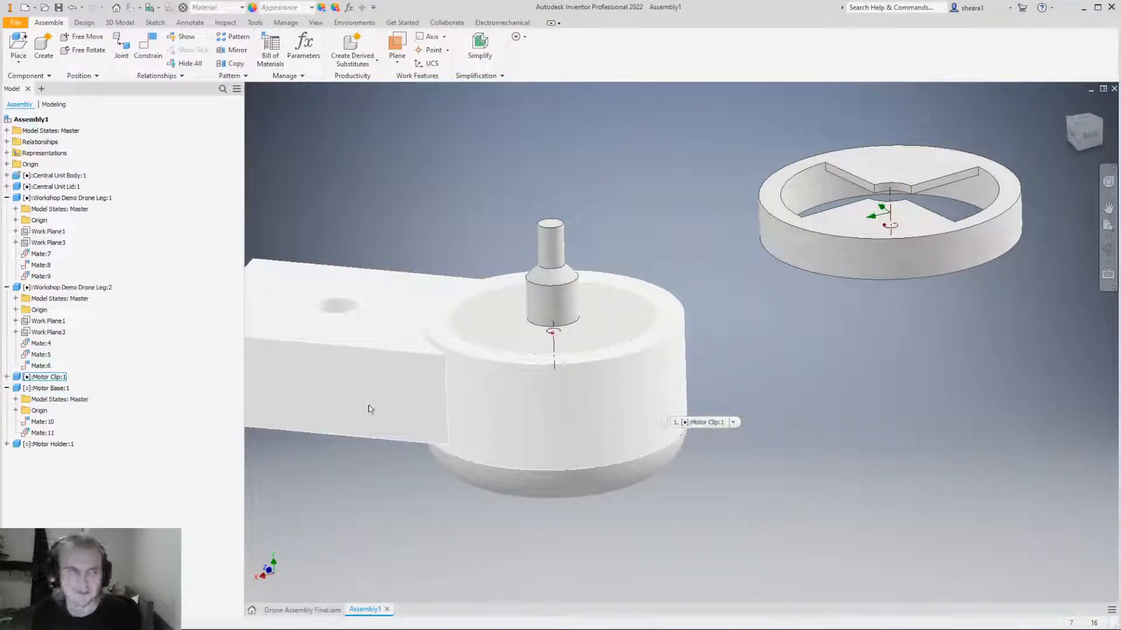
click(620, 330)
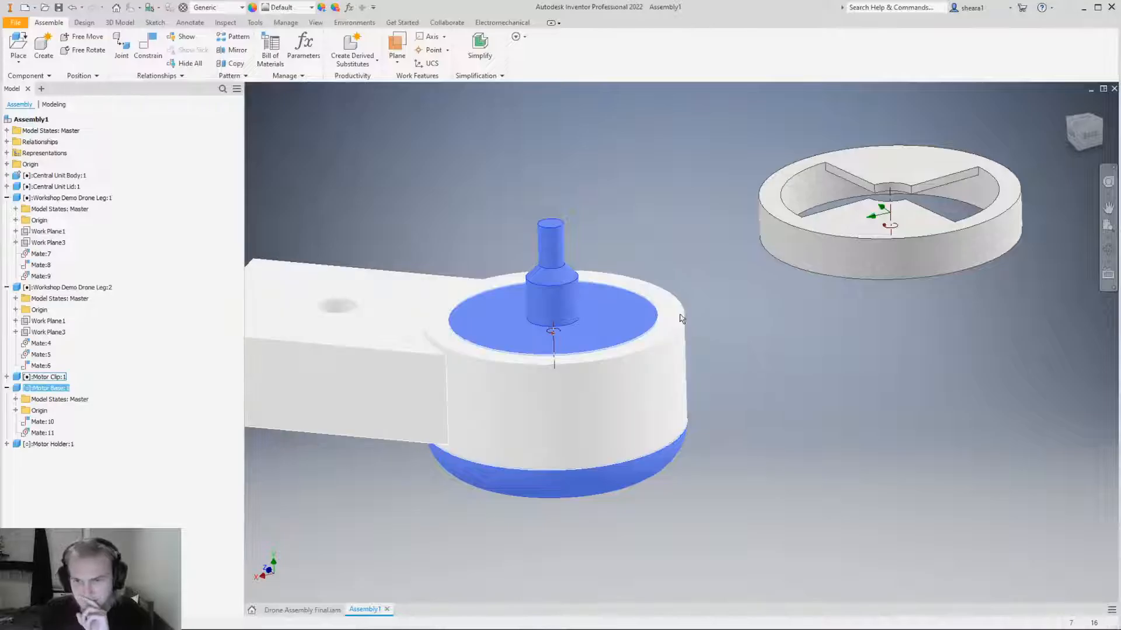
click(758, 280)
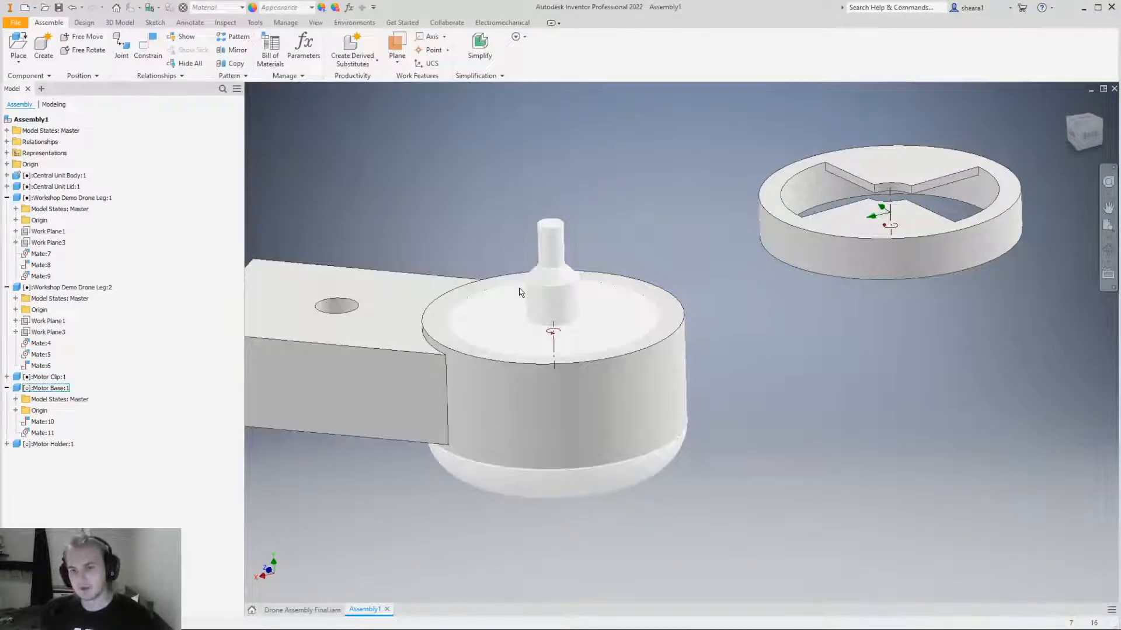
Select the motor base, collapse both drone leg entries in the model tree and expand the motor base's origin folder.
click(545, 326)
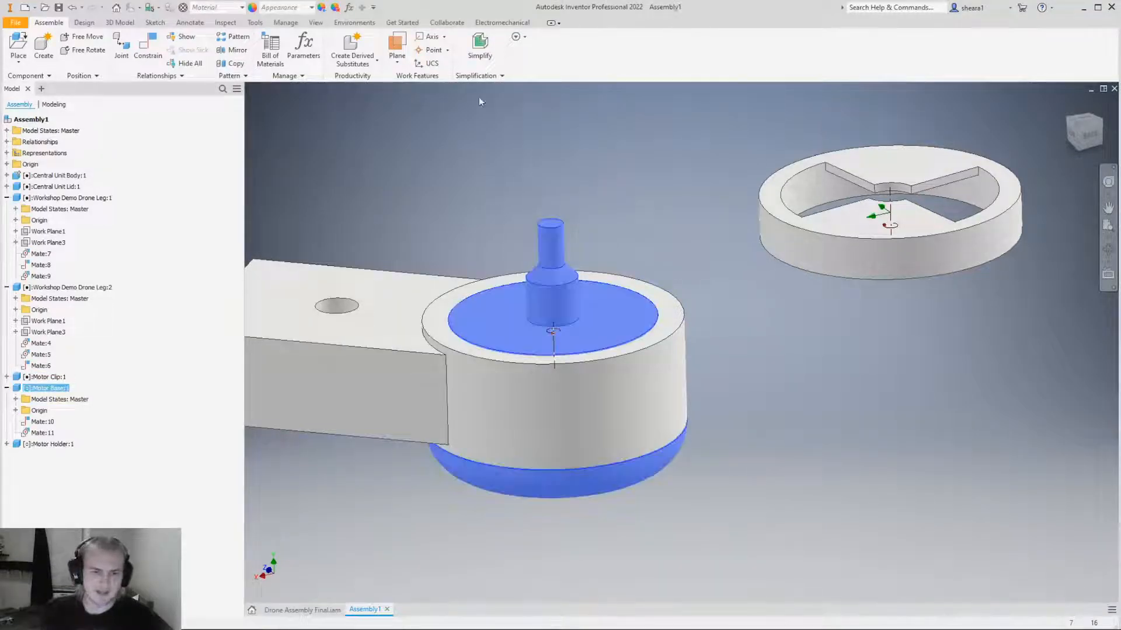
click(35, 388)
click(7, 288)
click(7, 198)
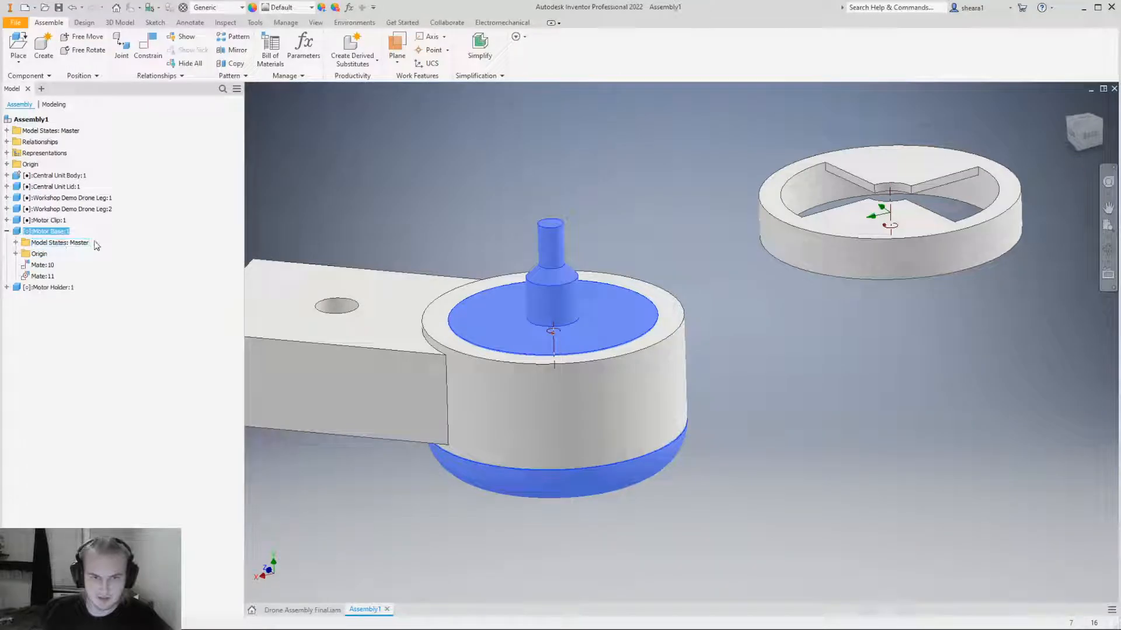
click(15, 254)
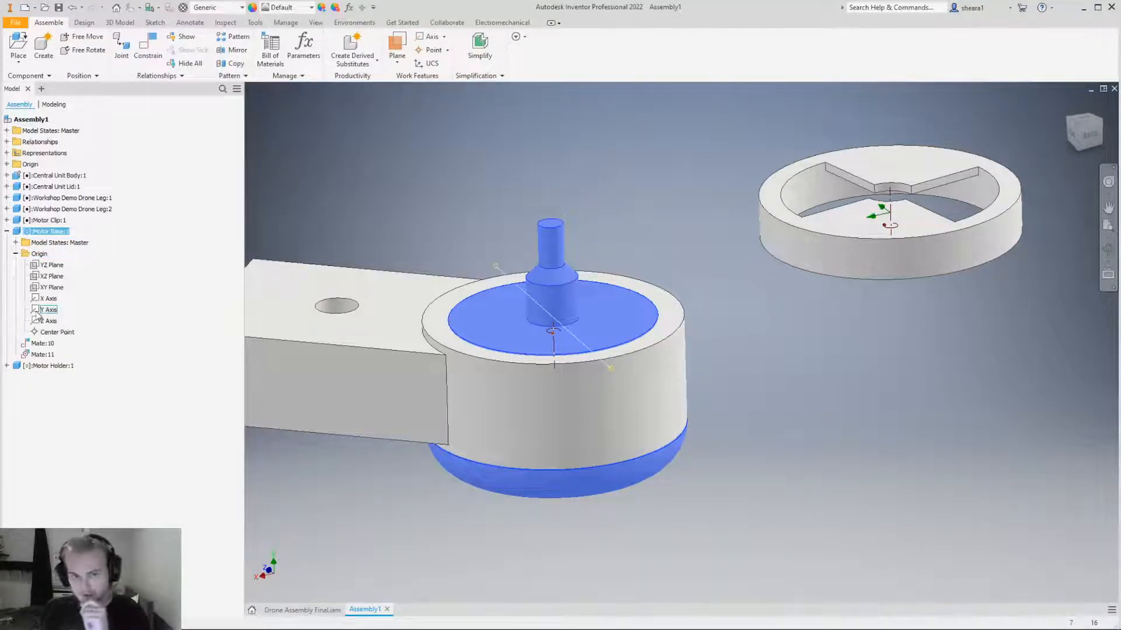
Make the motor base's XZ origin plane visible in the assembly.
click(53, 276)
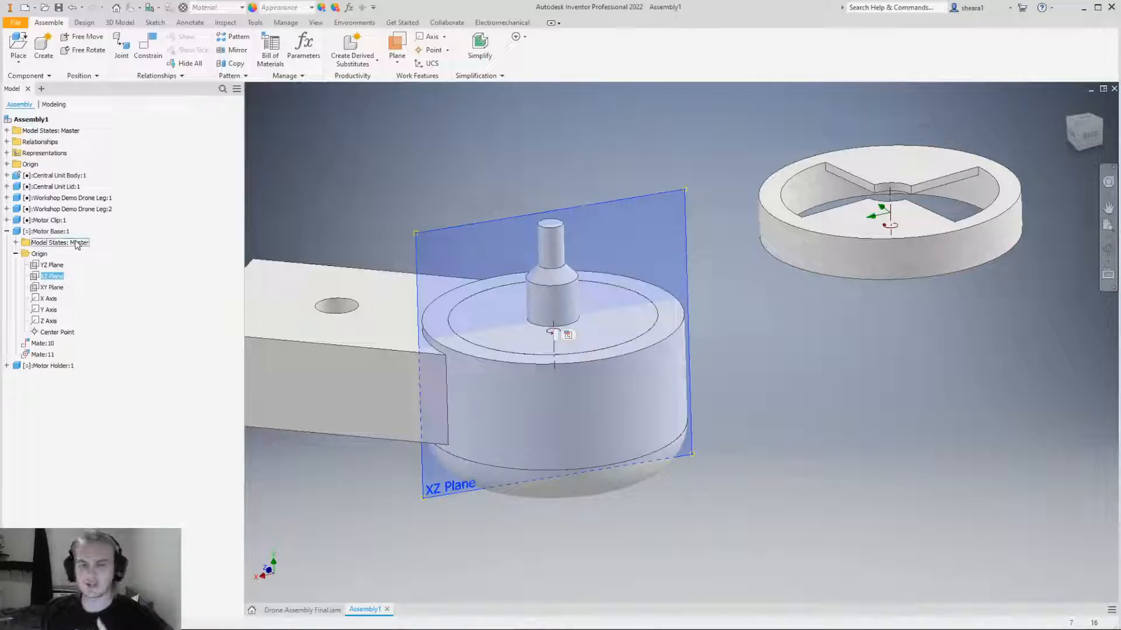
click(51, 265)
click(54, 277)
shift+middle_drag(473, 424, 498, 270)
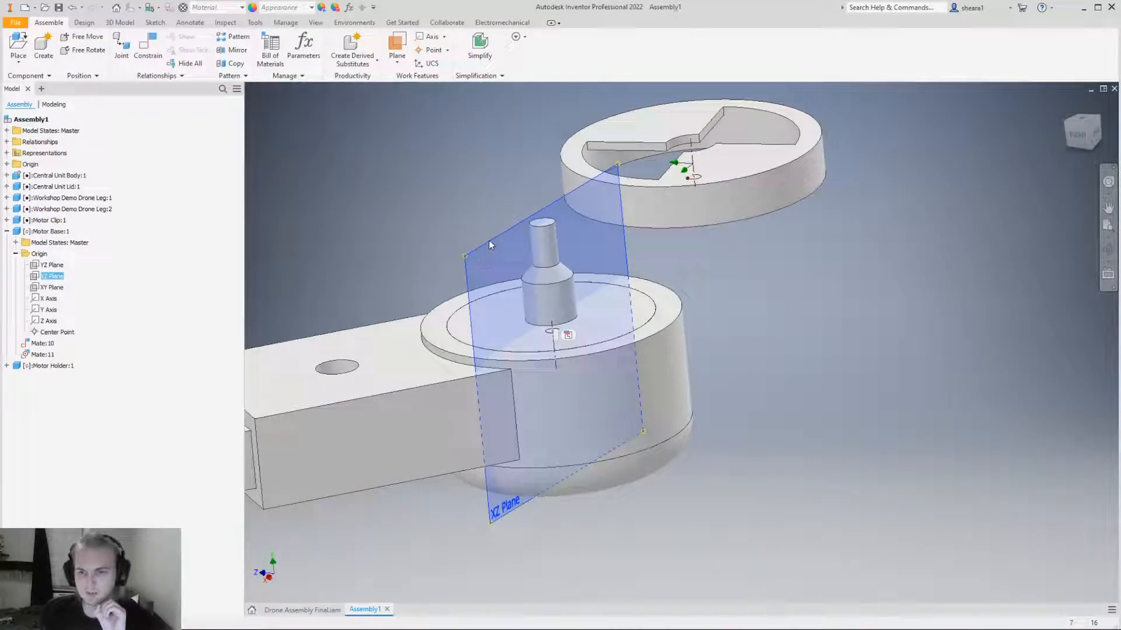
shift+middle_drag(489, 244, 545, 543)
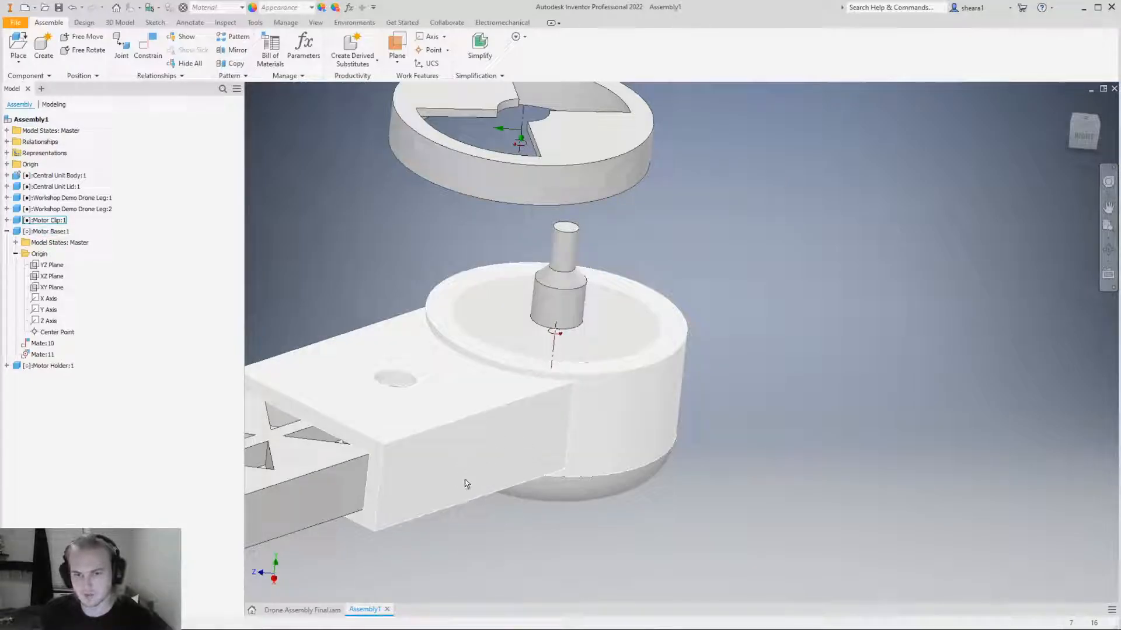
shift+middle_drag(466, 483, 642, 396)
click(603, 310)
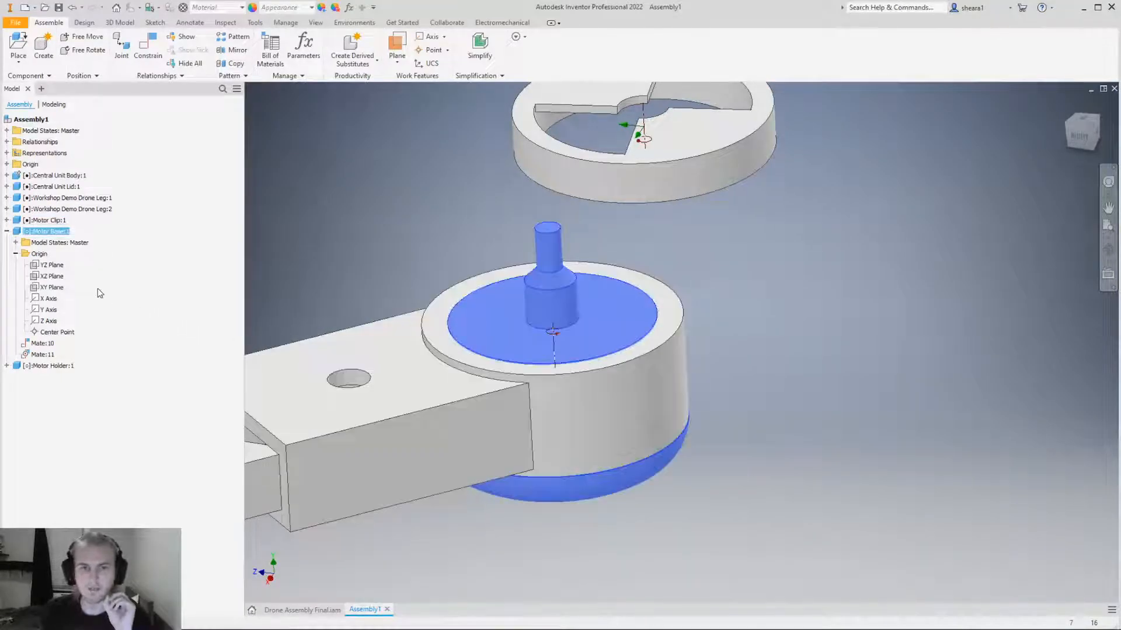
click(51, 277)
right_click(51, 282)
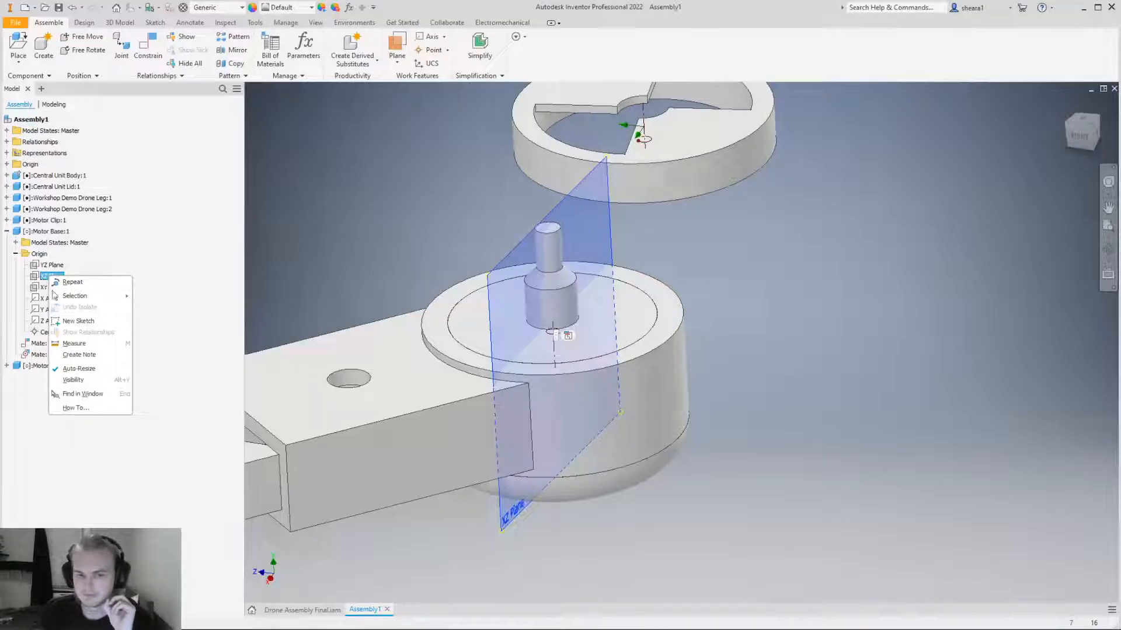
click(73, 380)
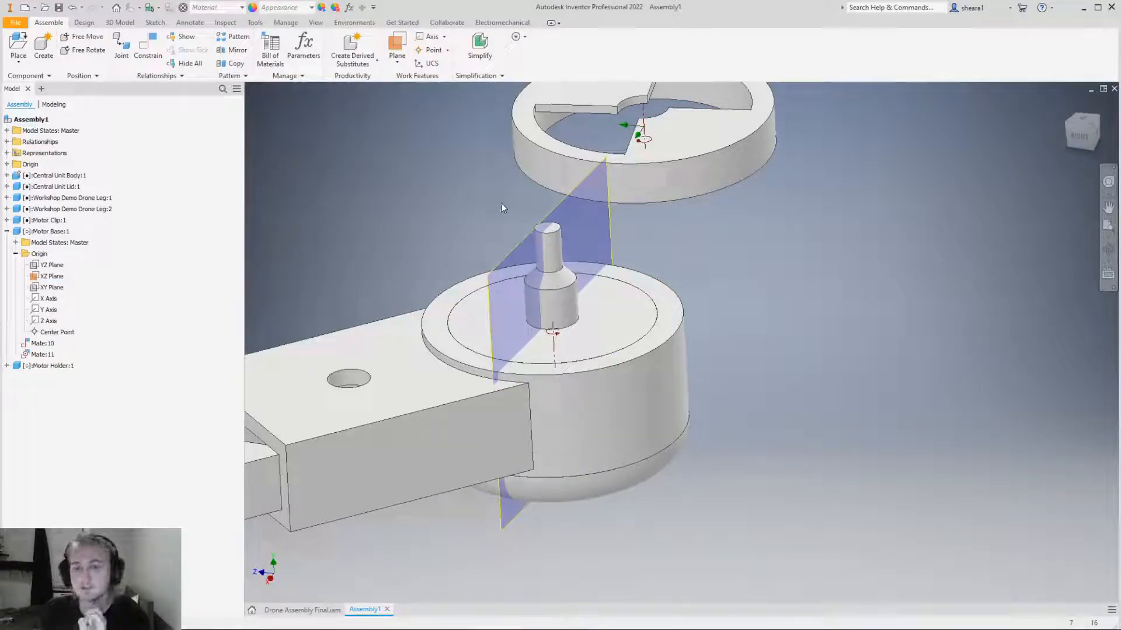
Add a 0° directed angle constraint between the motor base's XZ plane and the long side face of the motor clip's arm.
click(143, 66)
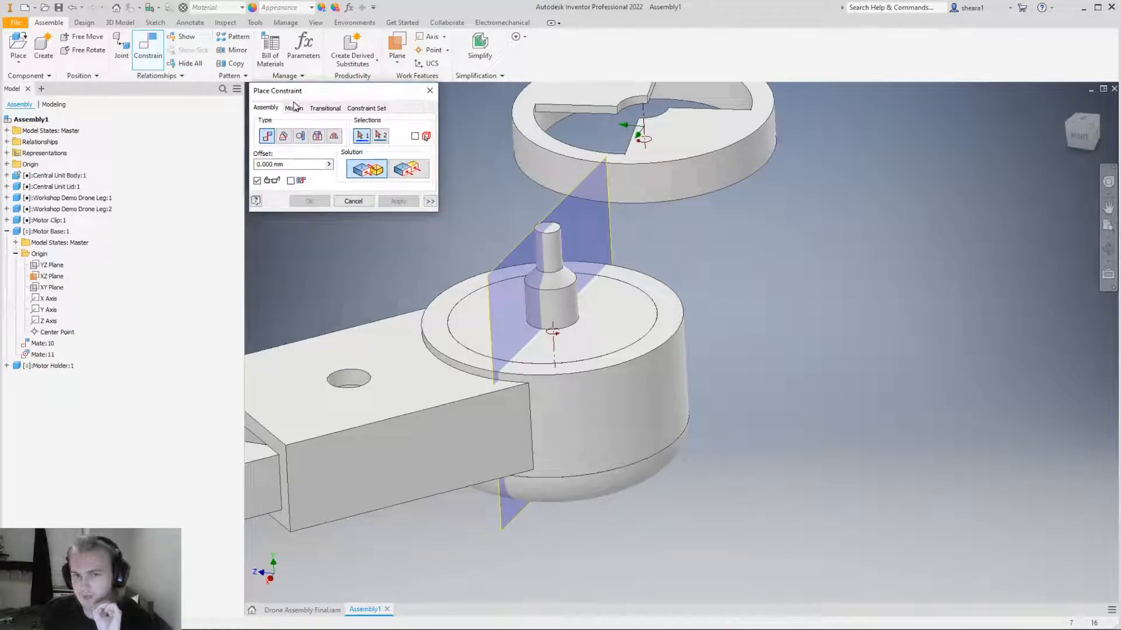
drag(291, 93, 304, 117)
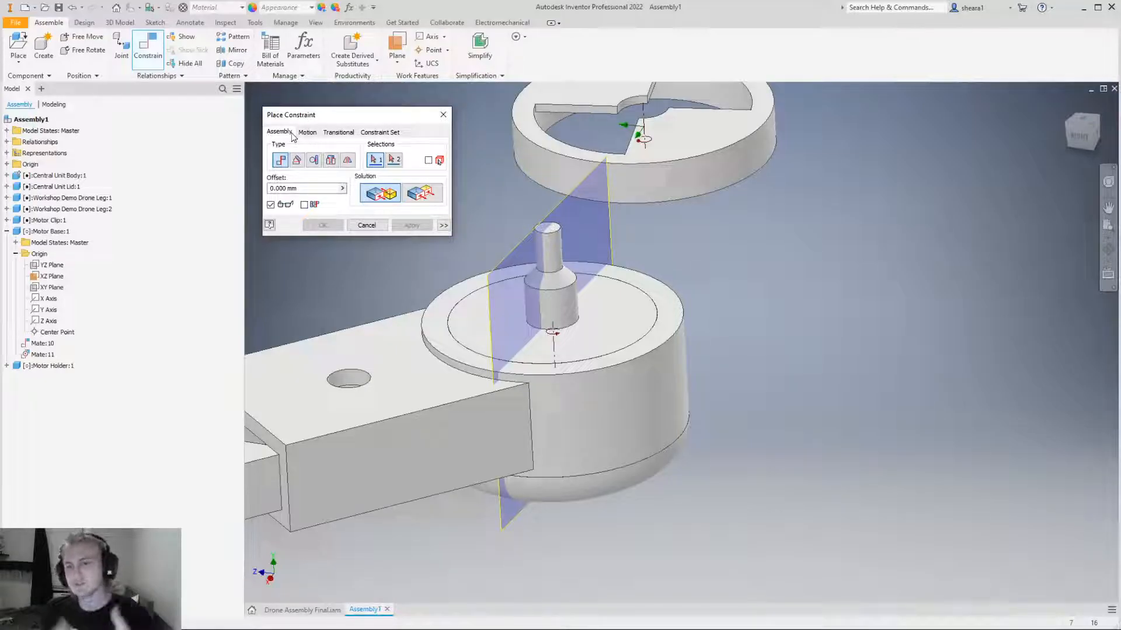
click(297, 161)
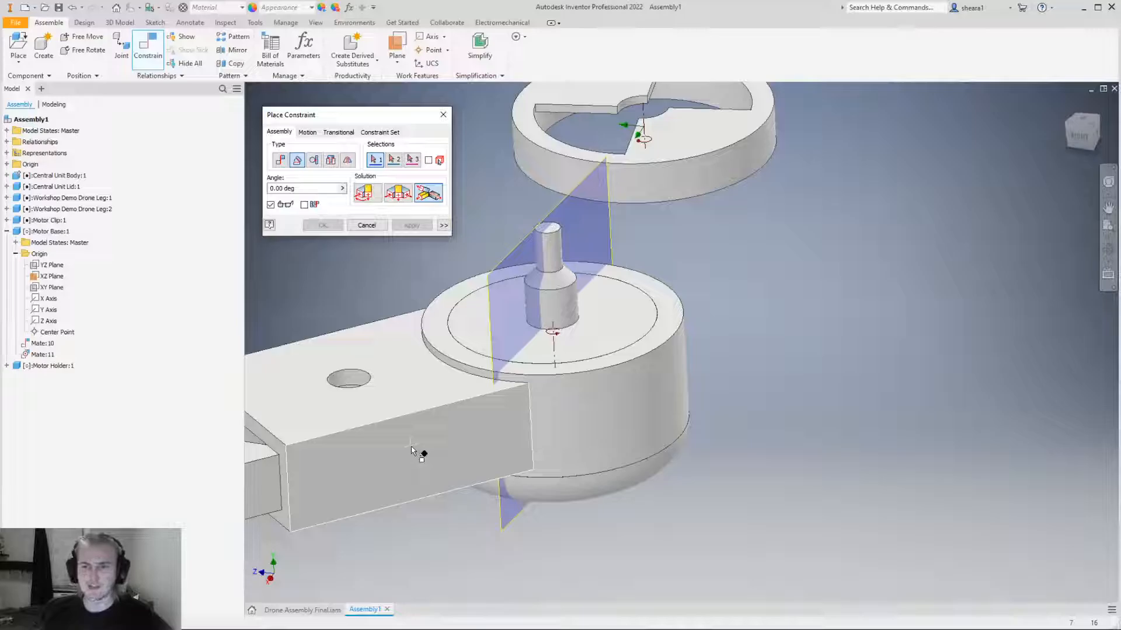
mouse_move(422, 453)
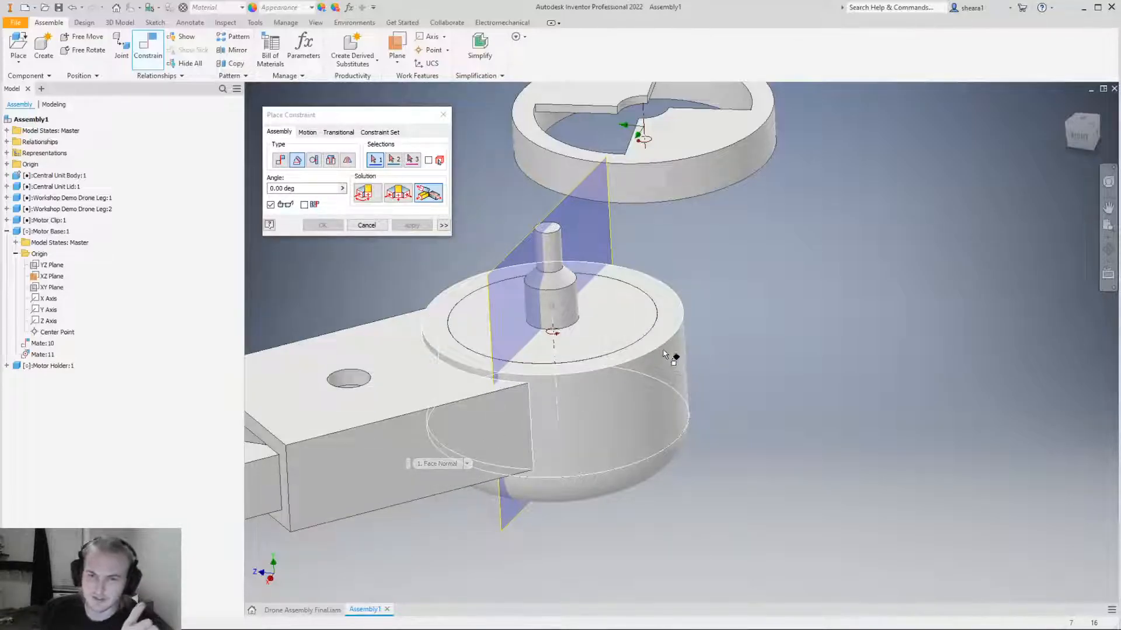
click(365, 195)
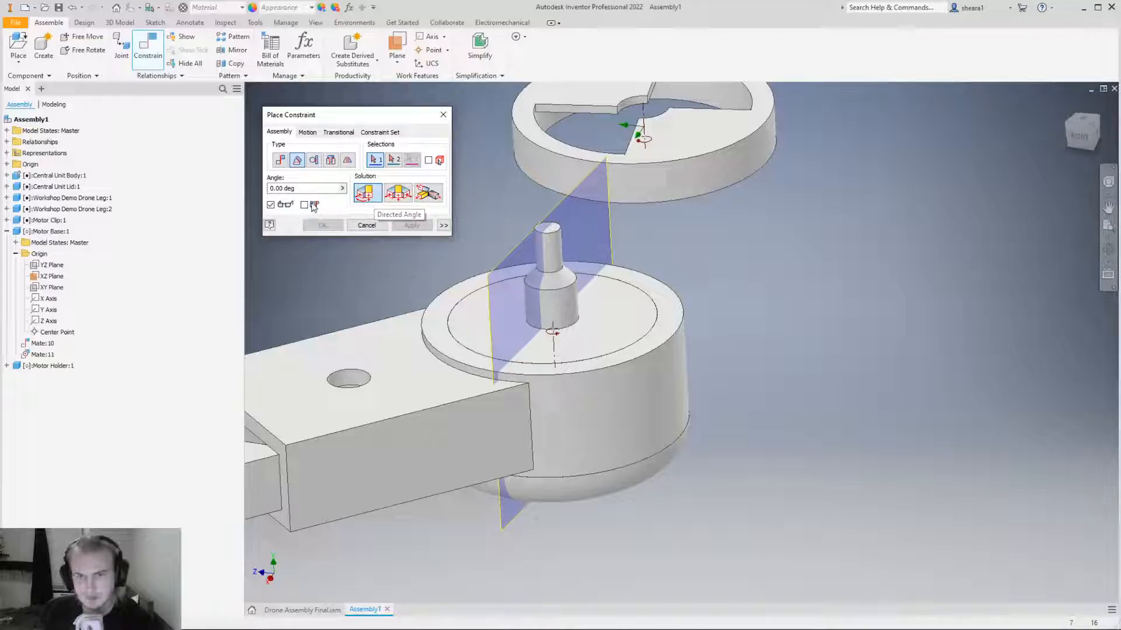
click(505, 258)
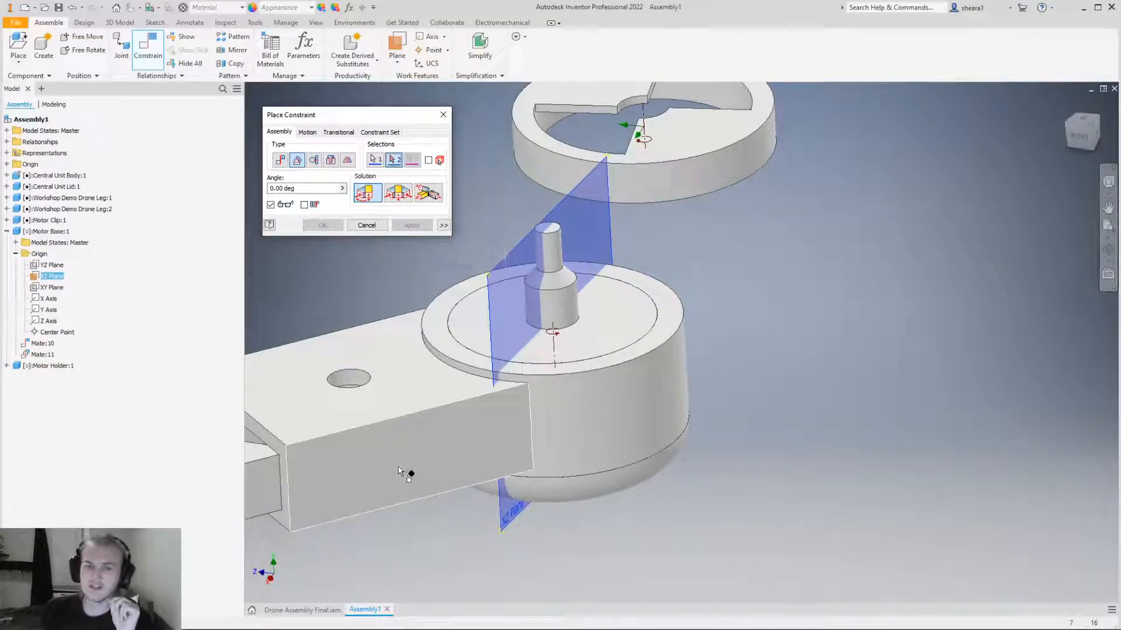
mouse_move(399, 470)
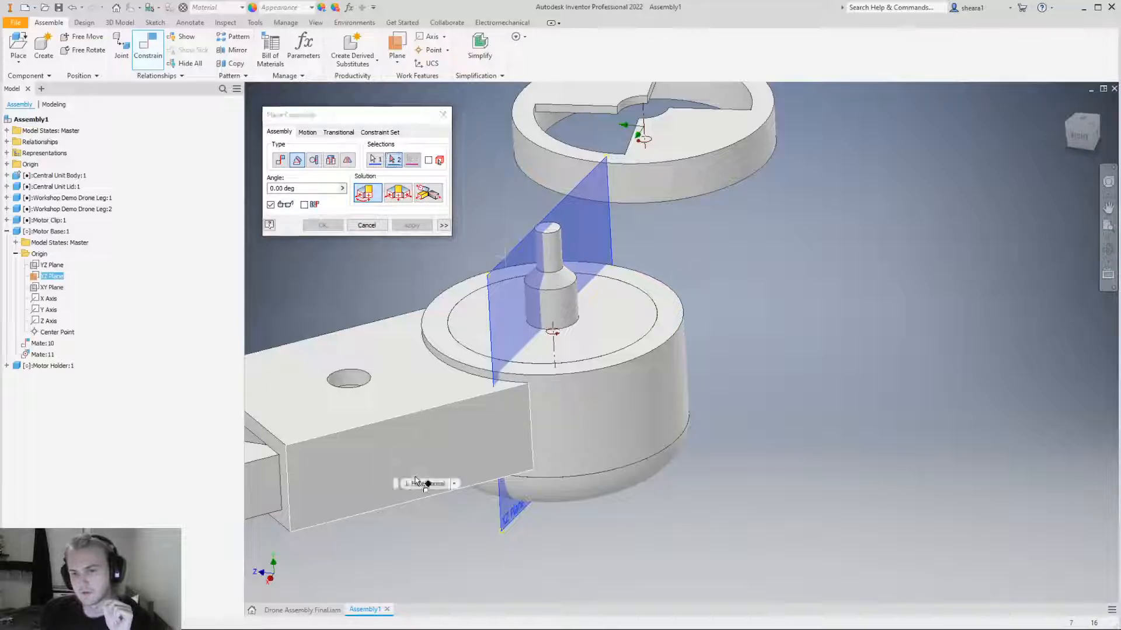
click(418, 454)
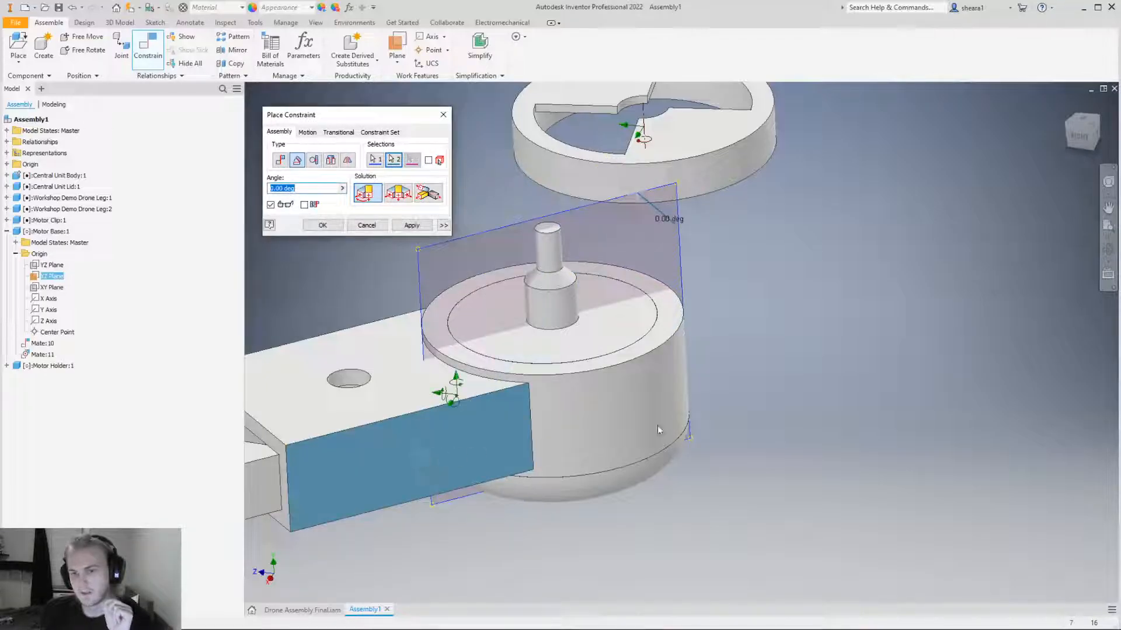
click(336, 228)
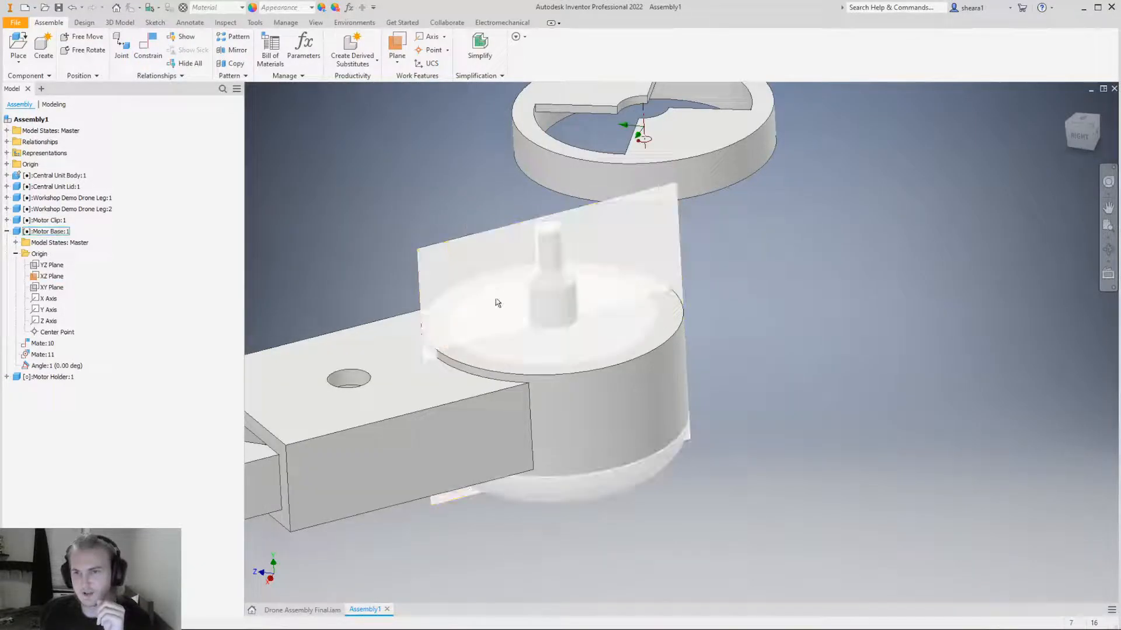
Hide the motor base's XZ origin plane in the assembly.
click(542, 352)
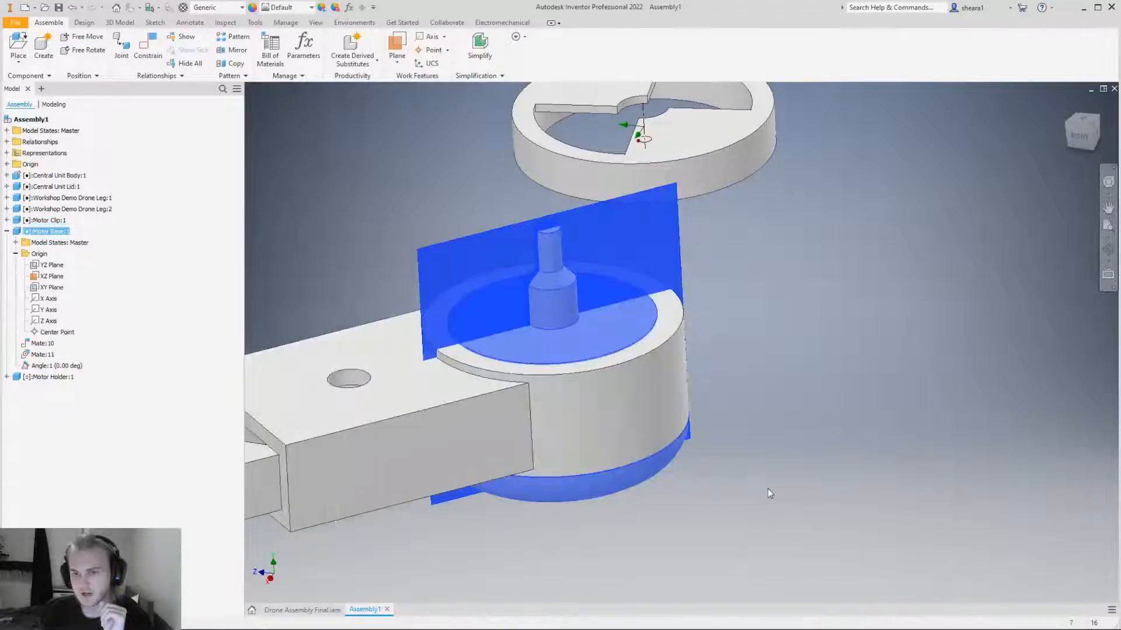
click(760, 495)
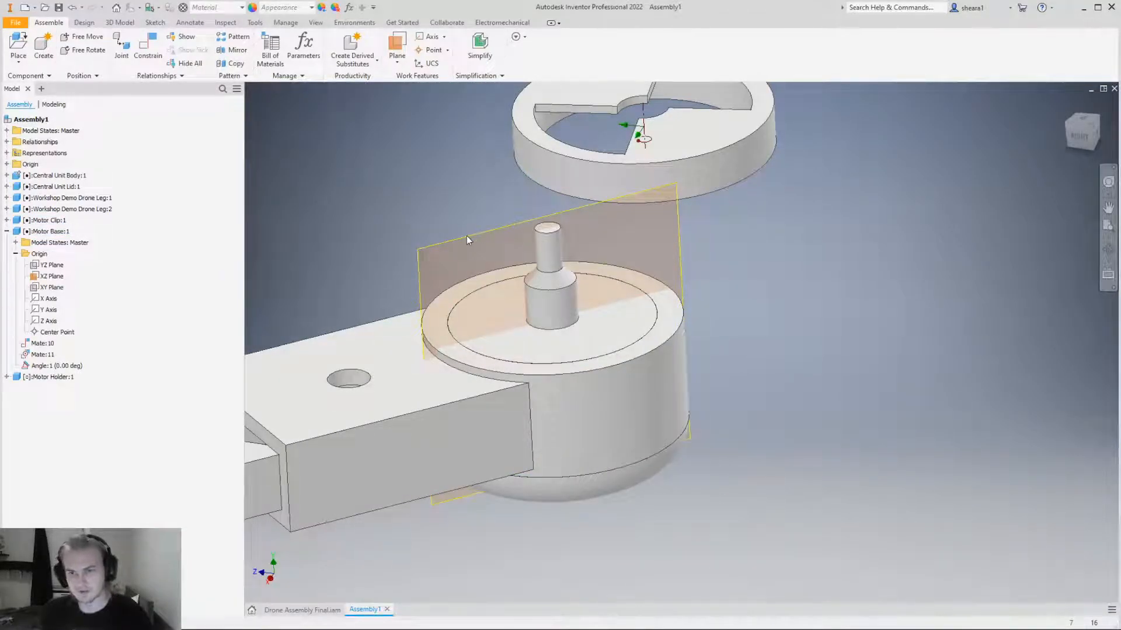
right_click(52, 277)
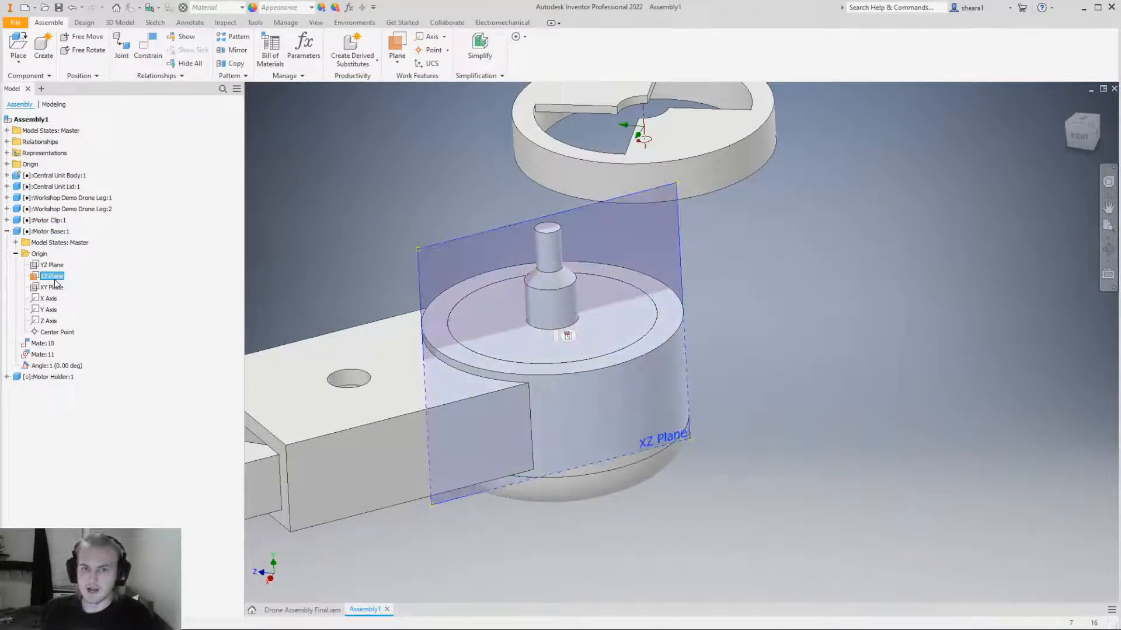
click(87, 383)
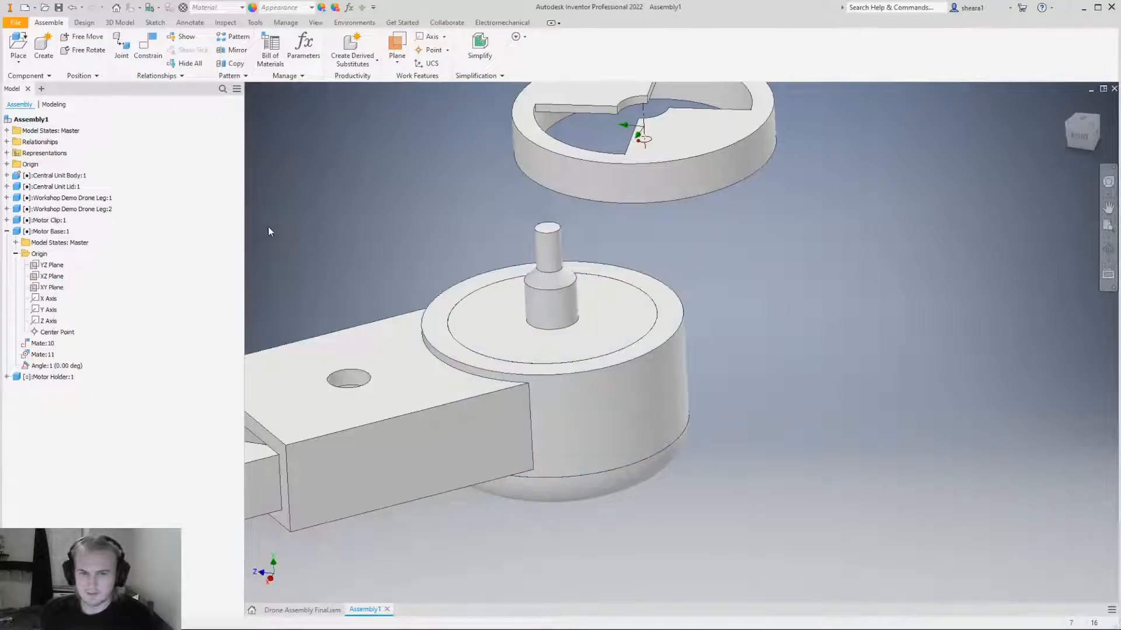
Move the motor holder away from the motor base within its free plane.
scroll(431, 418, down, 3)
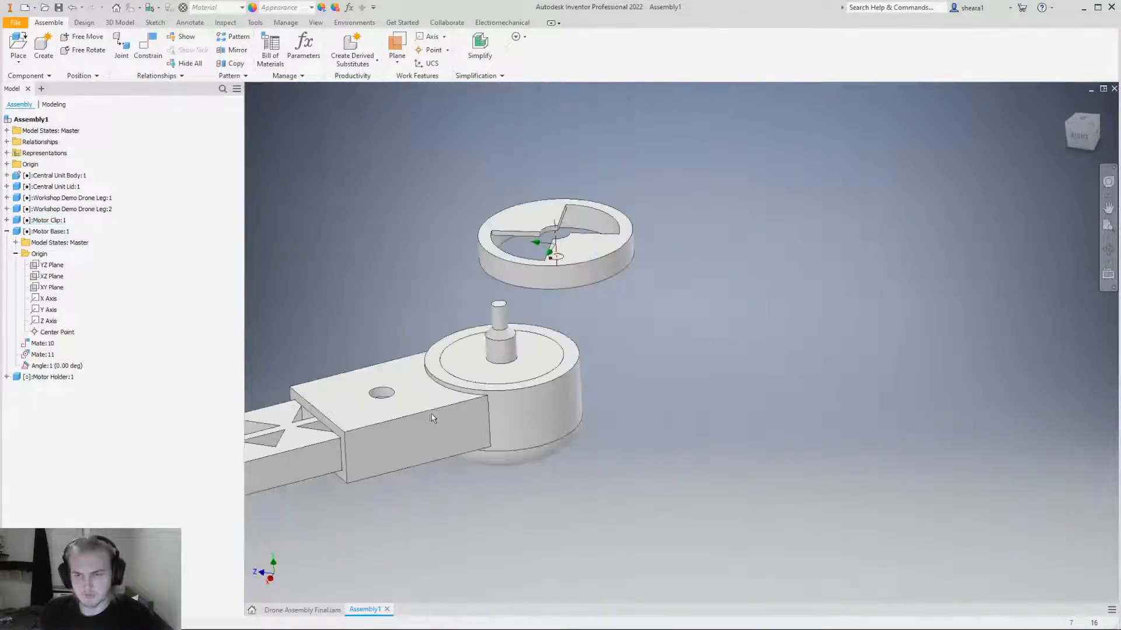
shift+middle_drag(379, 386, 409, 374)
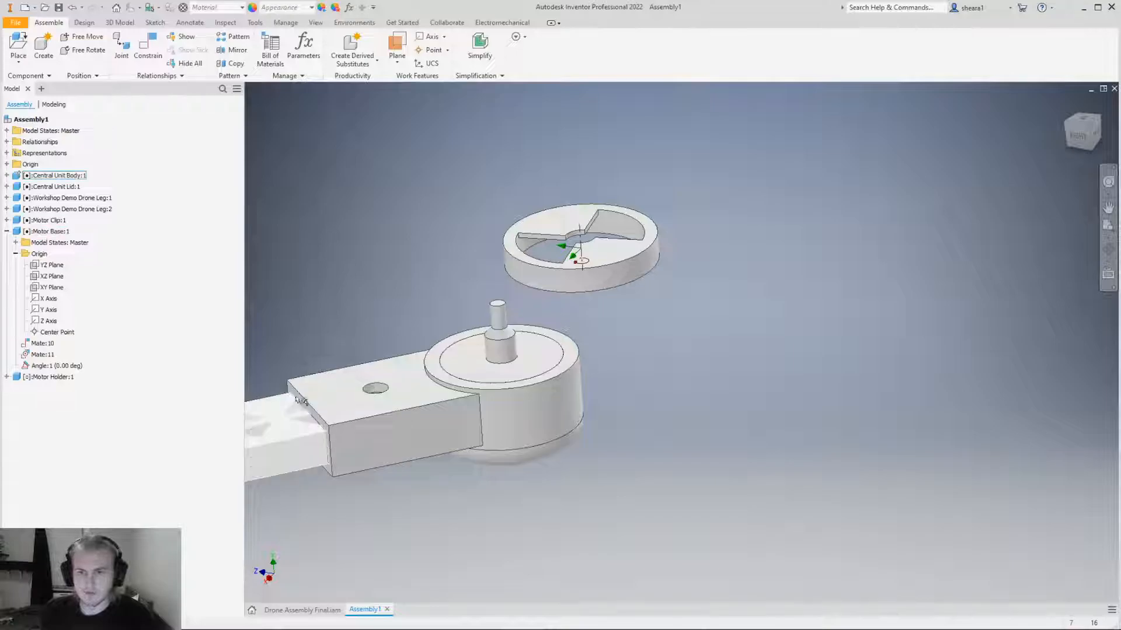
mouse_move(613, 268)
mouse_down()
mouse_move(599, 261)
mouse_move(598, 272)
mouse_up()
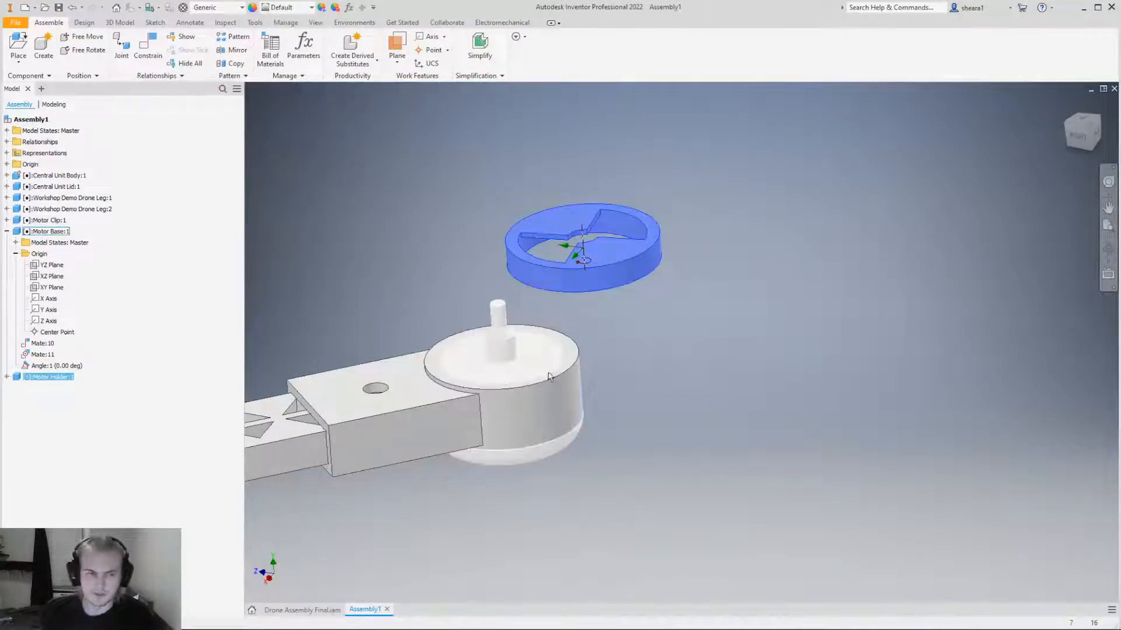
click(690, 376)
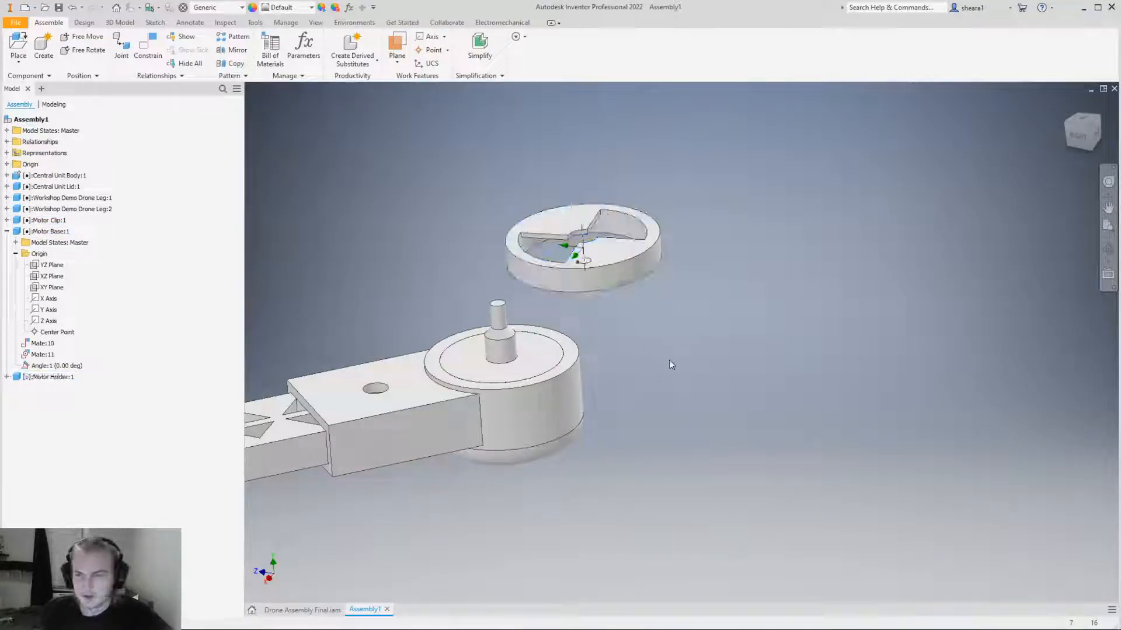
click(573, 356)
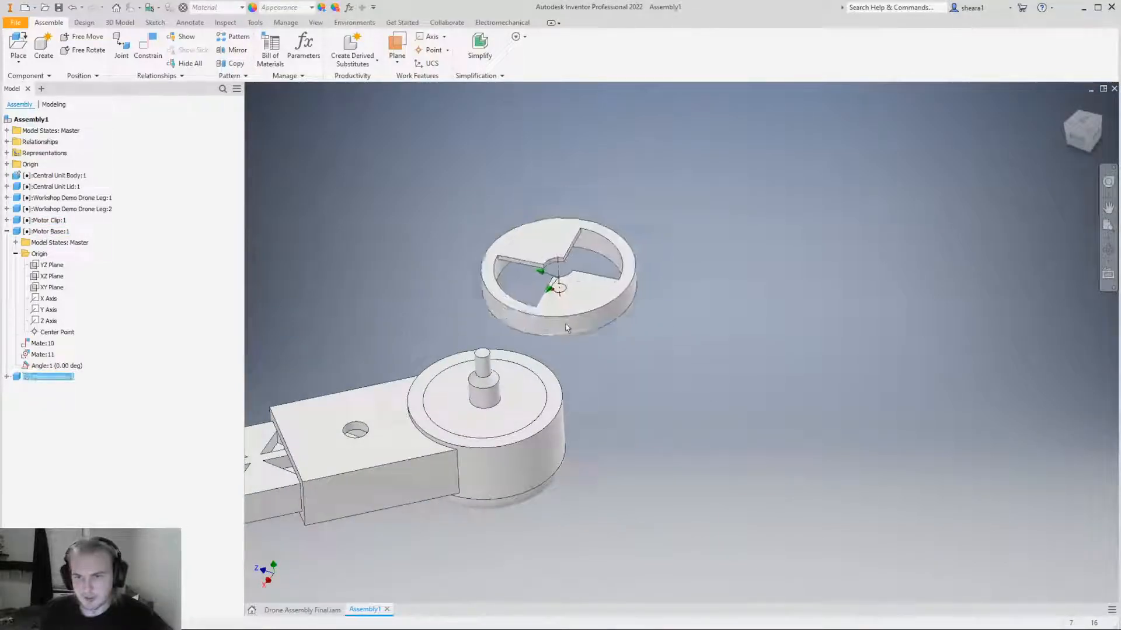
drag(501, 424, 630, 288)
Mate the axis of the motor holder's central arc face to the motor base's shaft axis with a 0 mm offset.
click(148, 47)
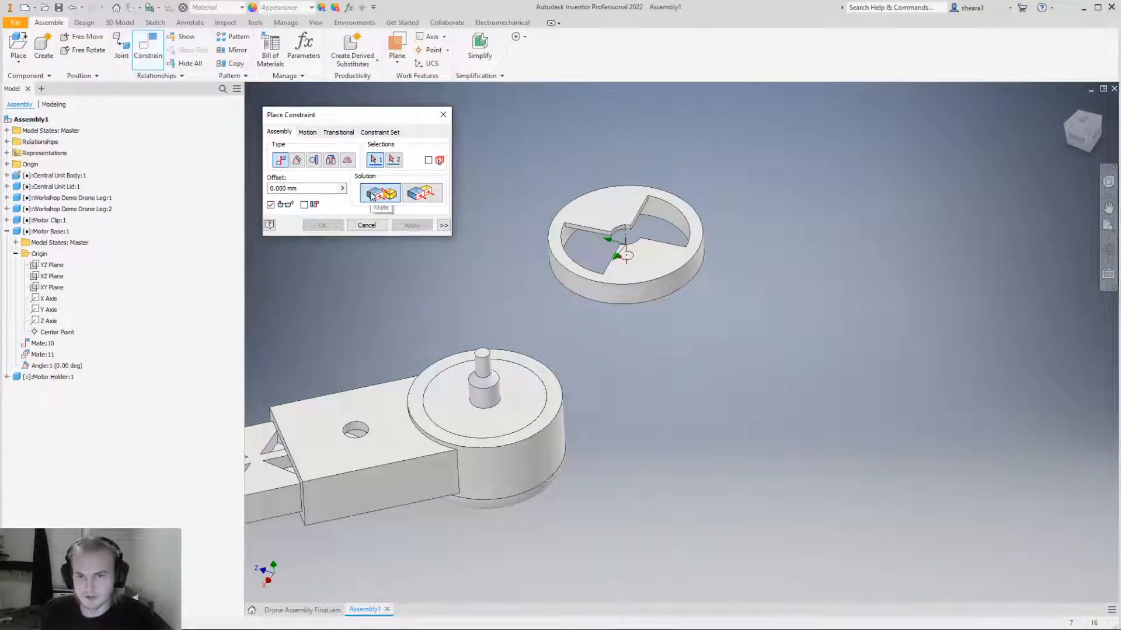
scroll(610, 234, down, 6)
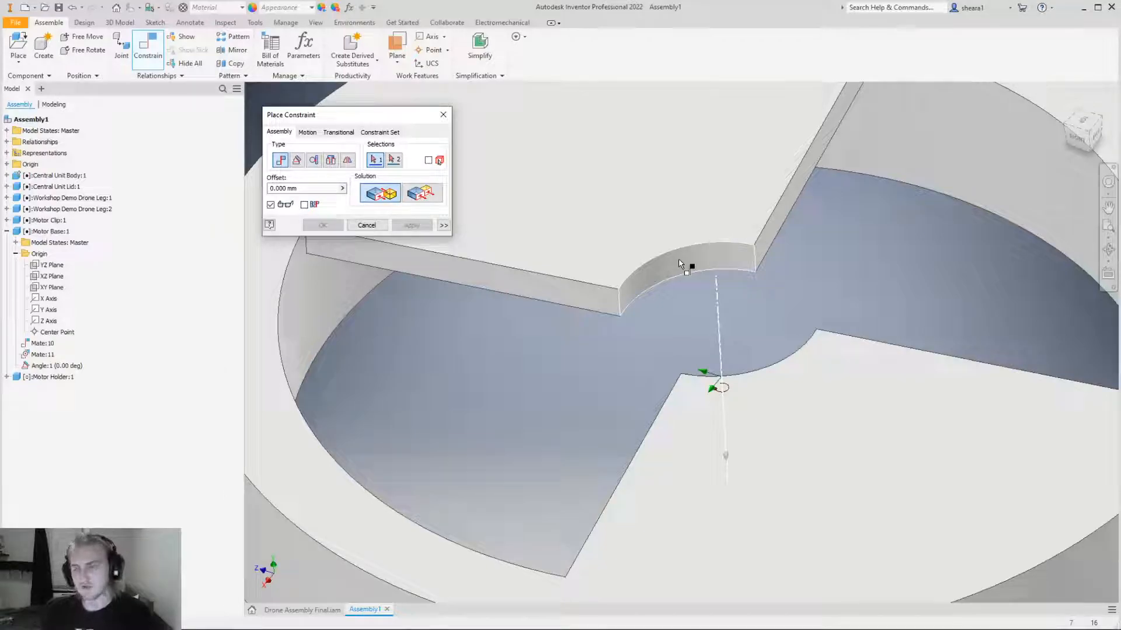
mouse_move(696, 277)
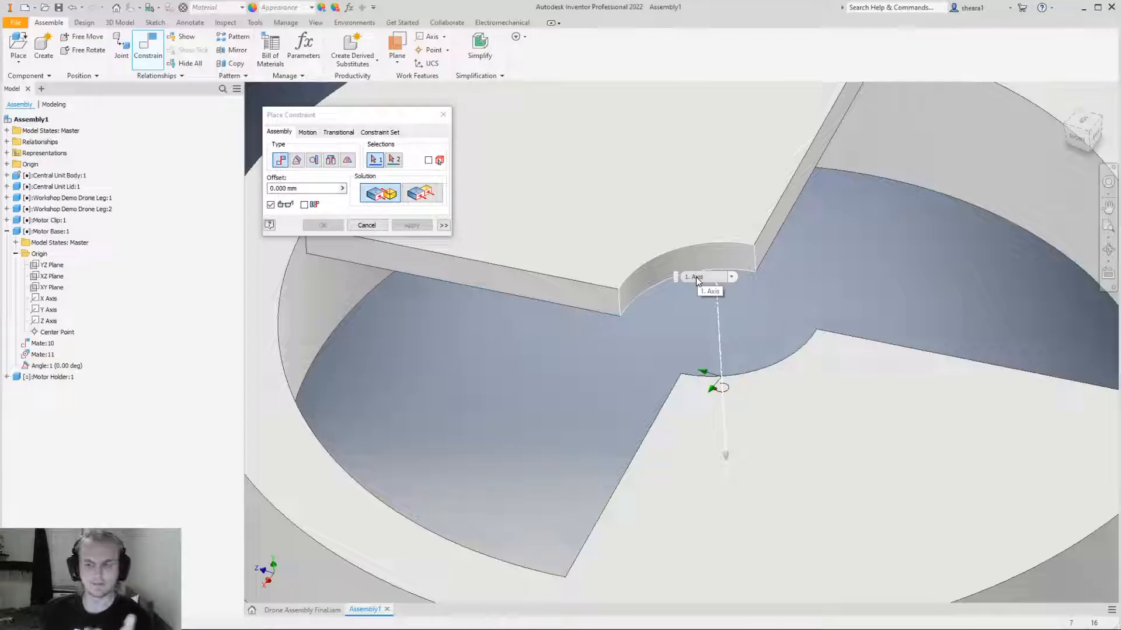
click(695, 277)
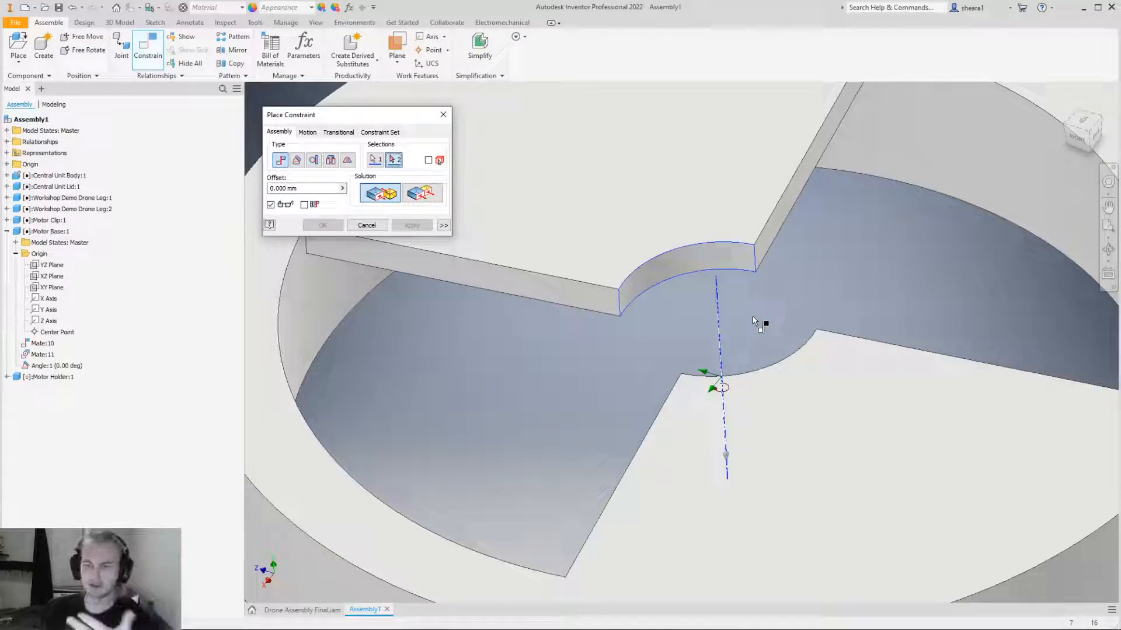
shift+middle_drag(687, 282, 649, 516)
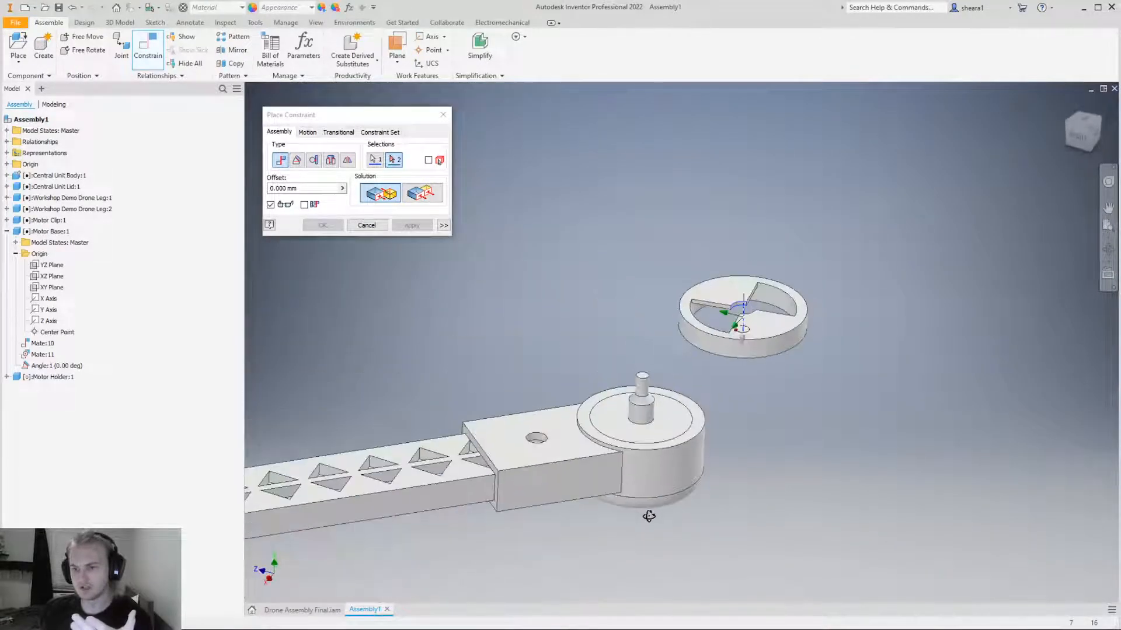
scroll(656, 420, down, 5)
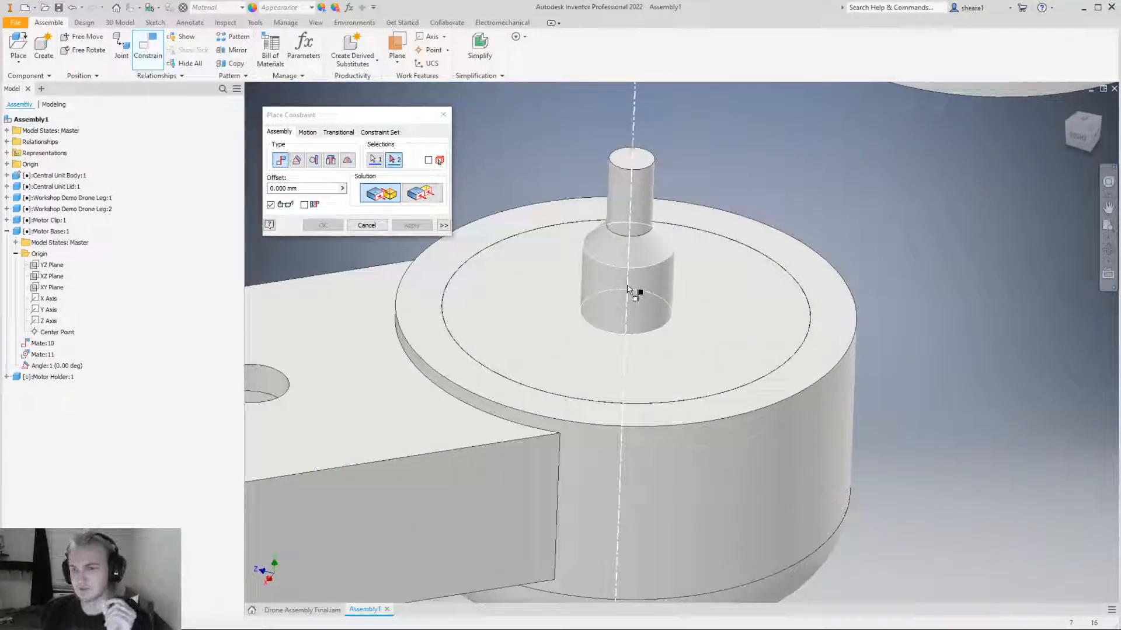
click(627, 288)
scroll(726, 405, up, 4)
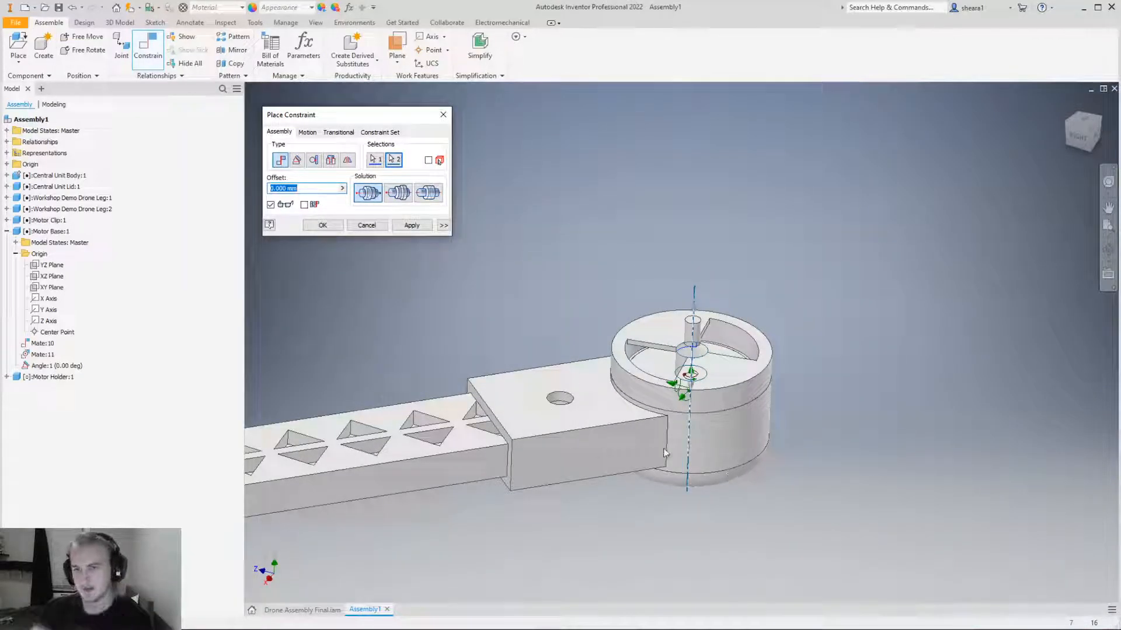
click(412, 227)
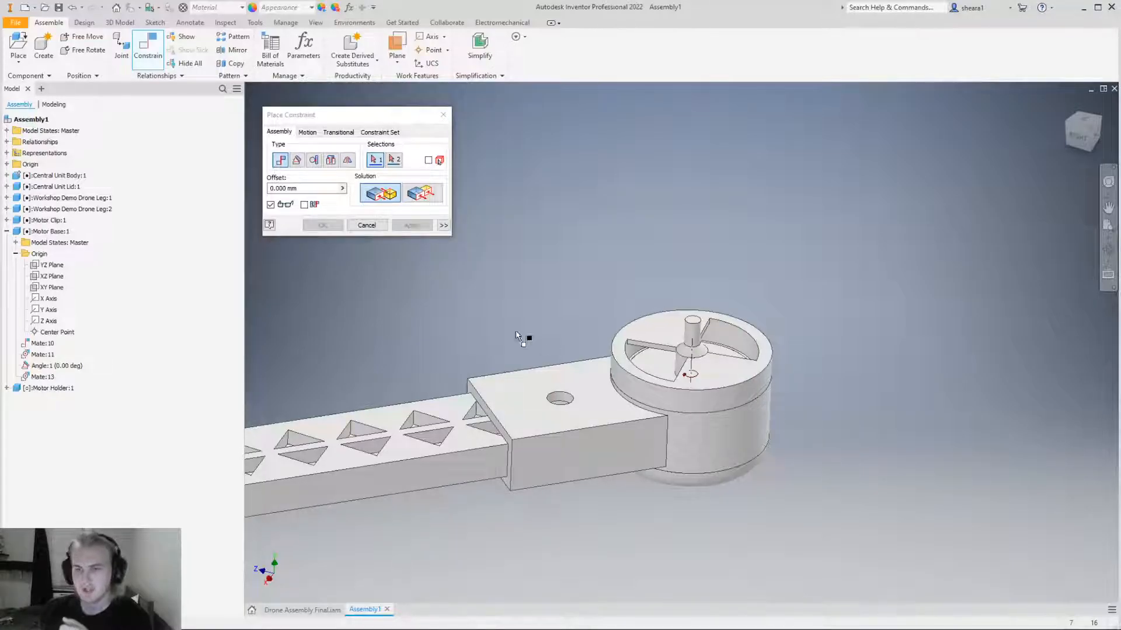
click(443, 114)
Rotate the motor holder about the motor shaft, and make the holder's XZ origin plane visible.
scroll(760, 491, down, 4)
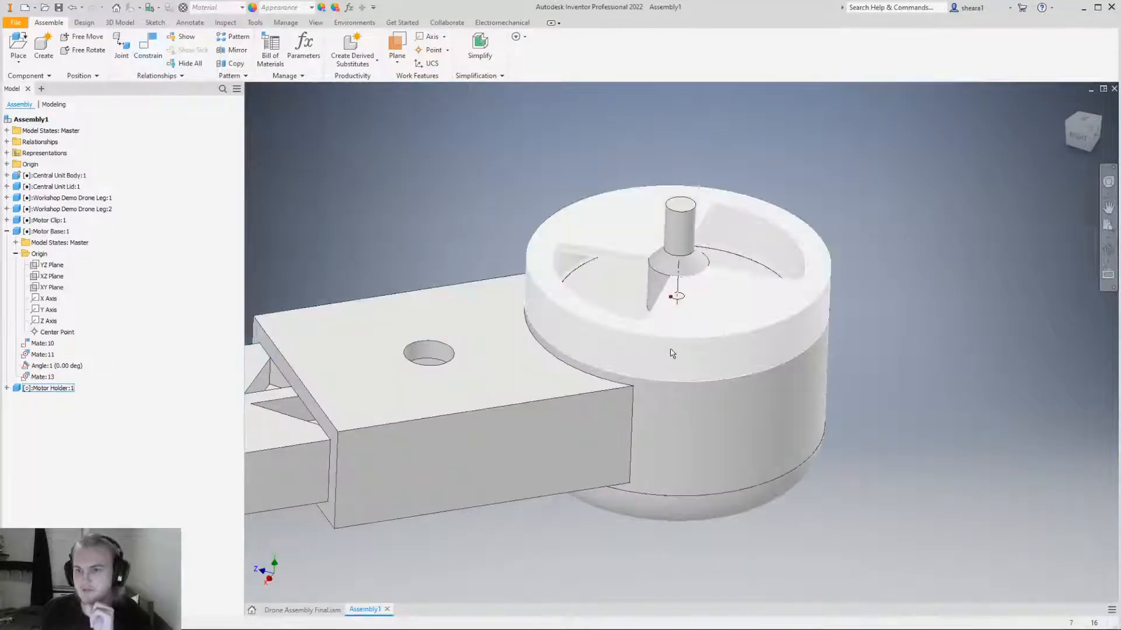
drag(705, 323, 800, 309)
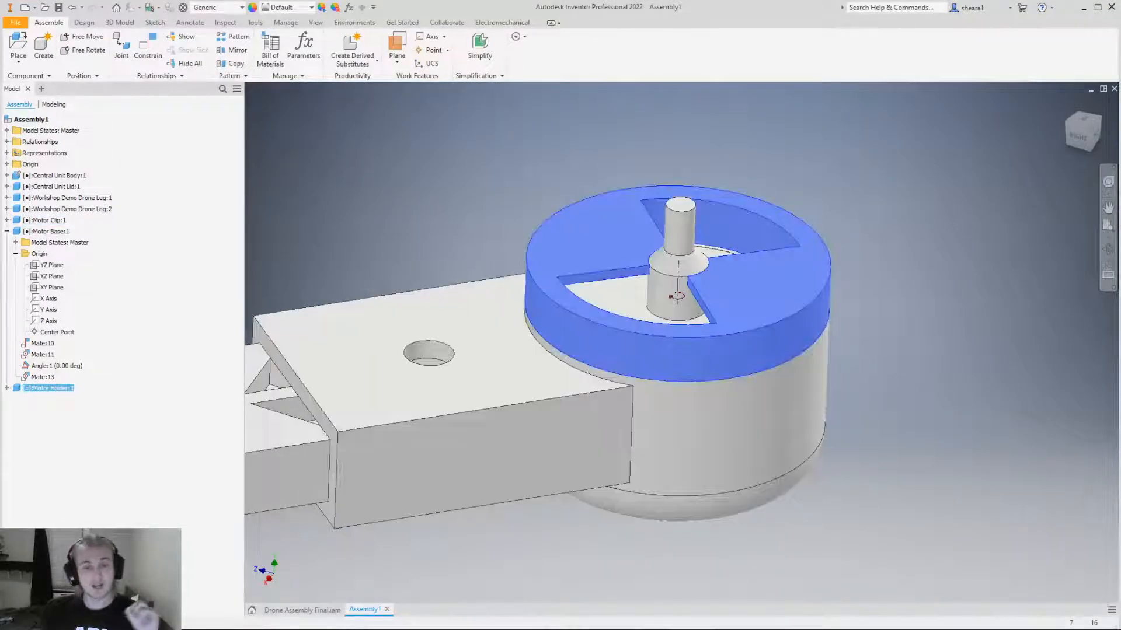
click(7, 388)
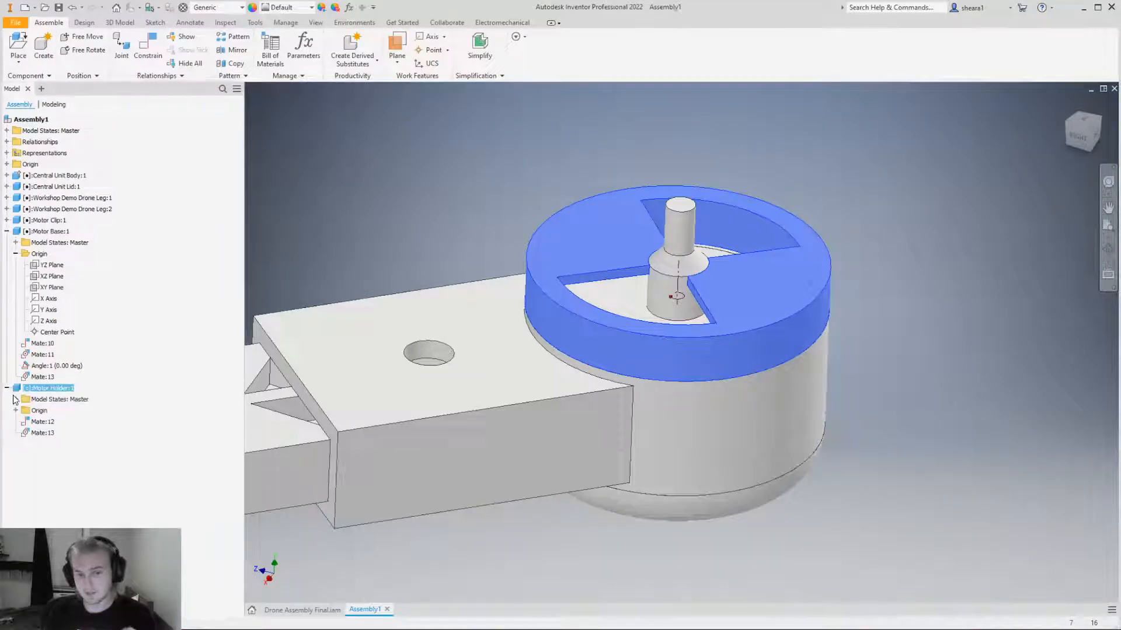
click(7, 232)
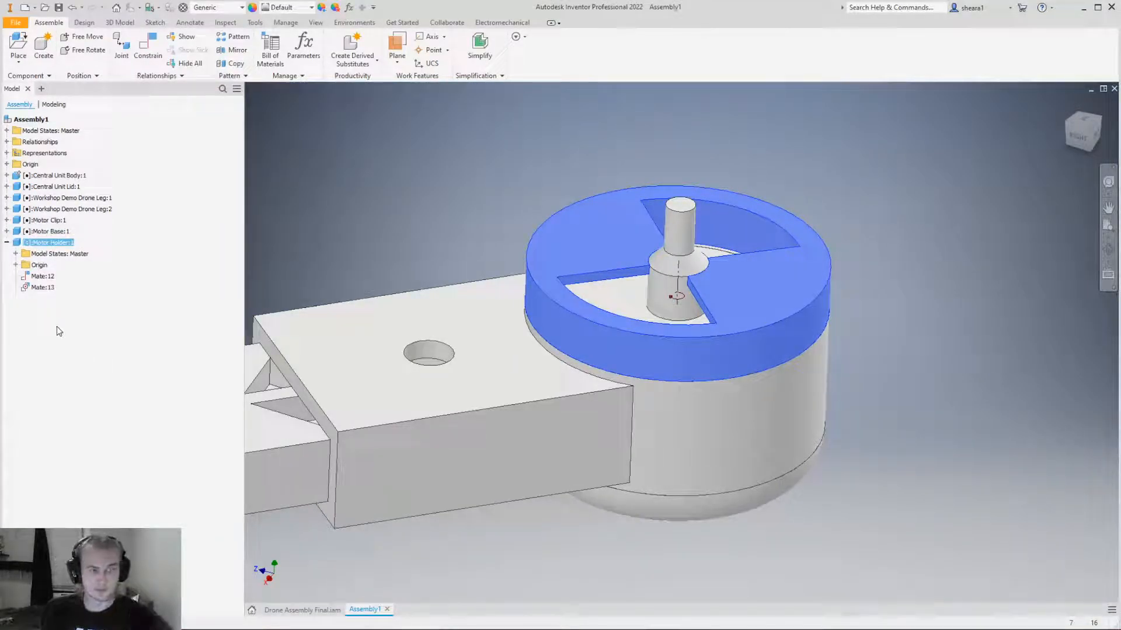
click(16, 265)
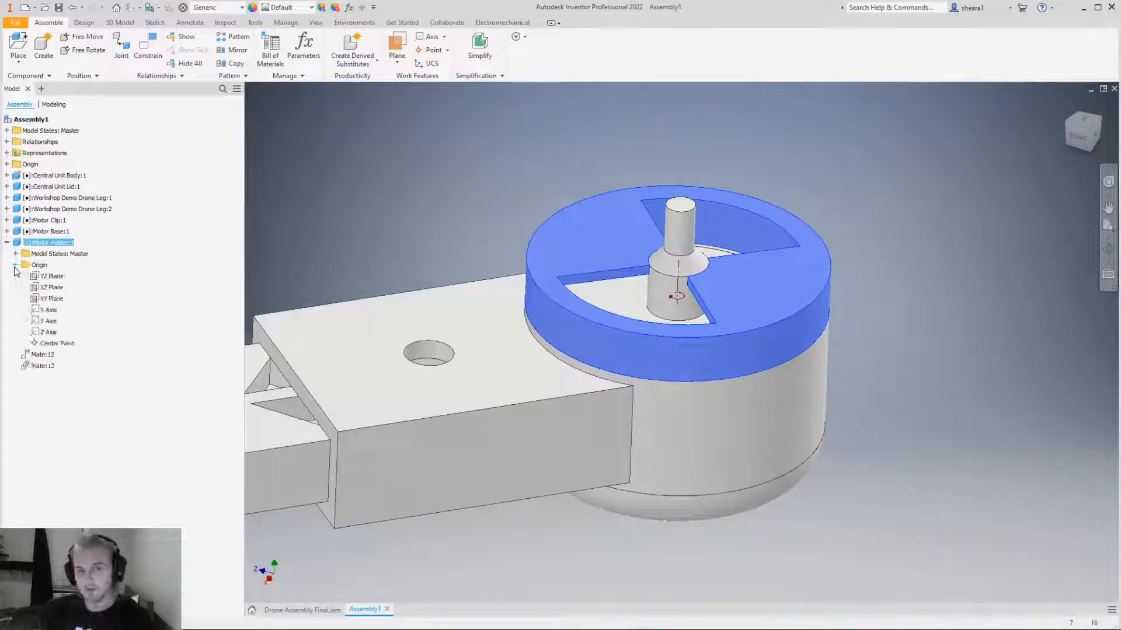
click(44, 288)
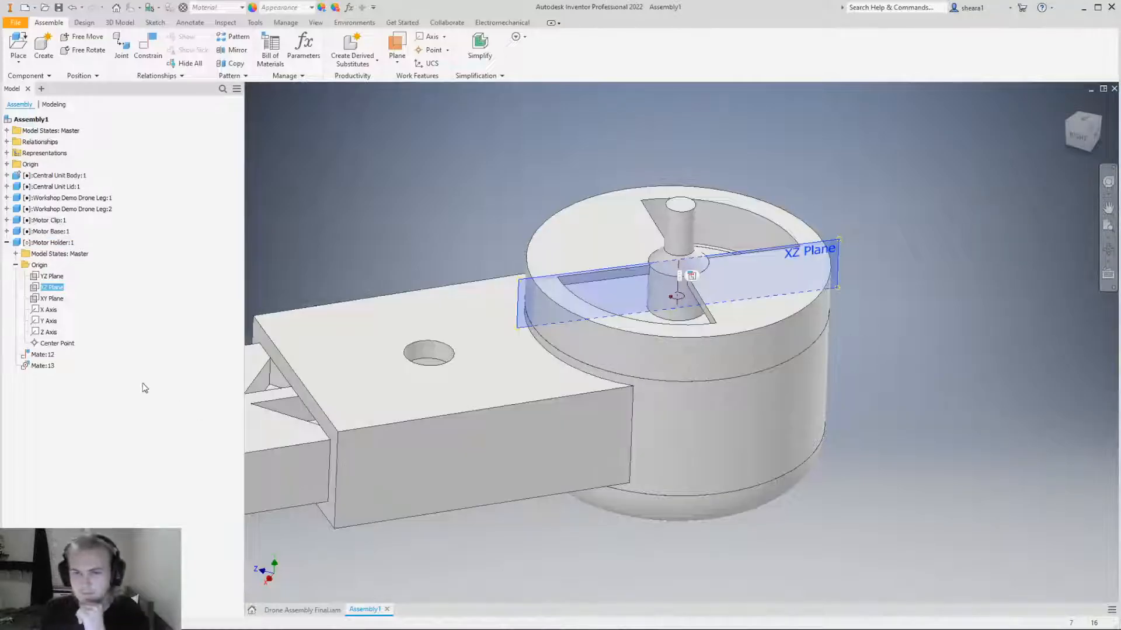
right_click(42, 287)
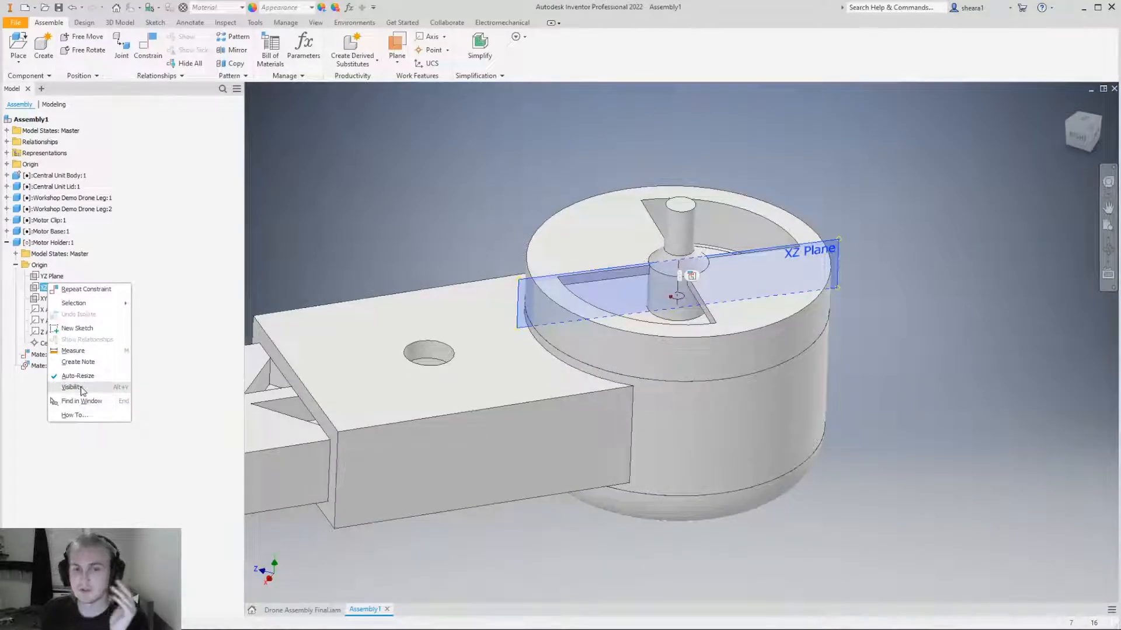
click(84, 388)
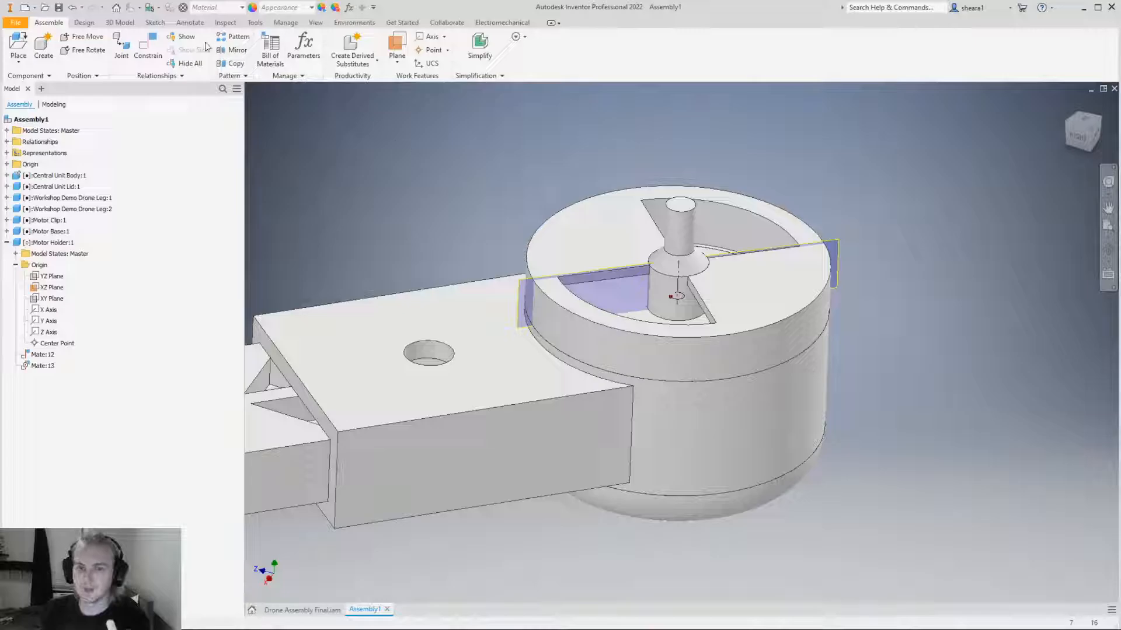
Constrain the motor holder's XZ origin plane to the motor clip's long side face with a 0 deg directed angle.
click(148, 47)
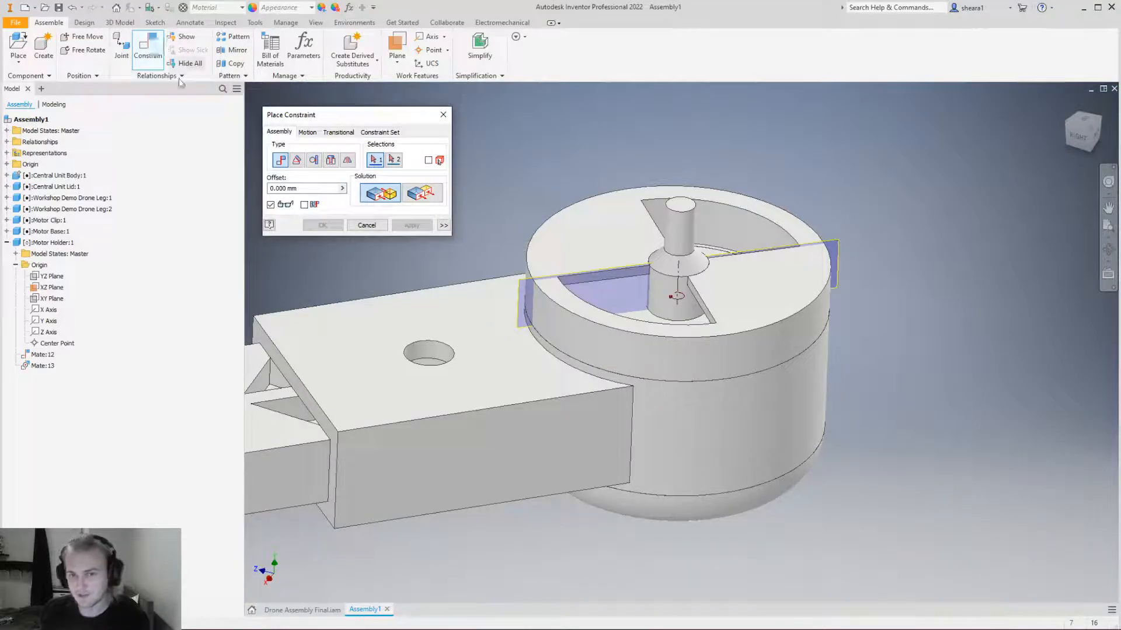
click(298, 167)
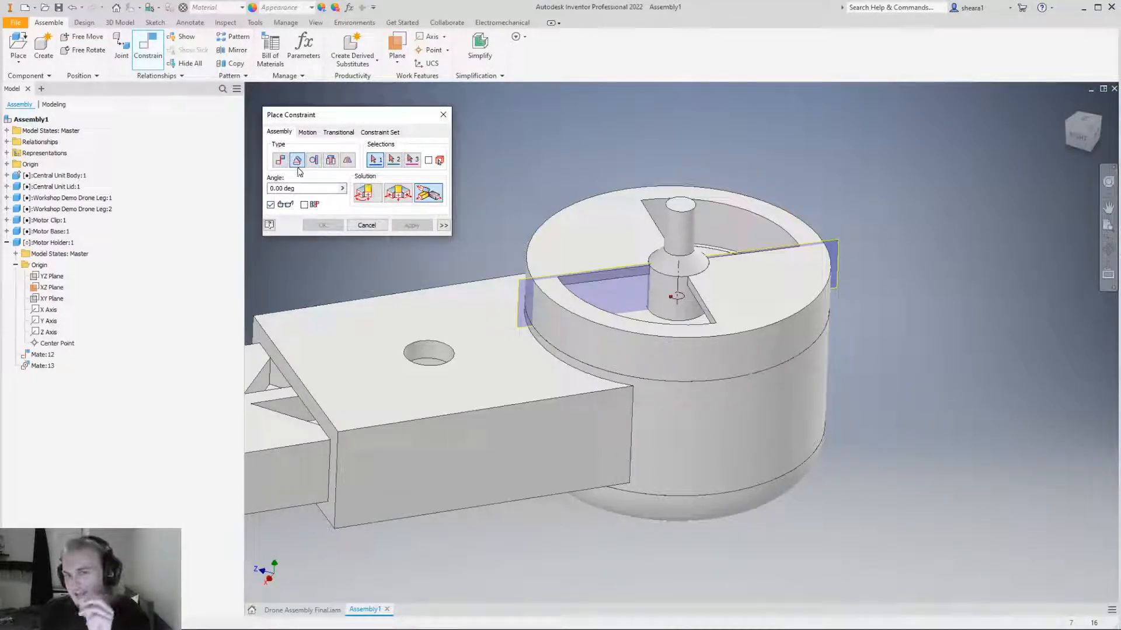
click(366, 195)
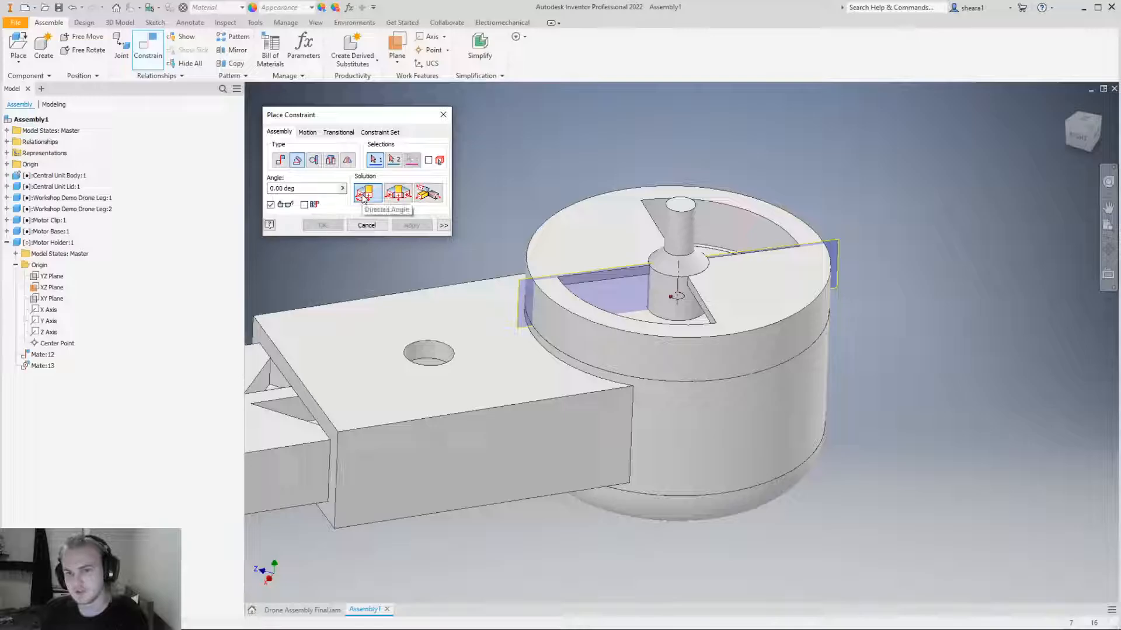
scroll(838, 249, down, 3)
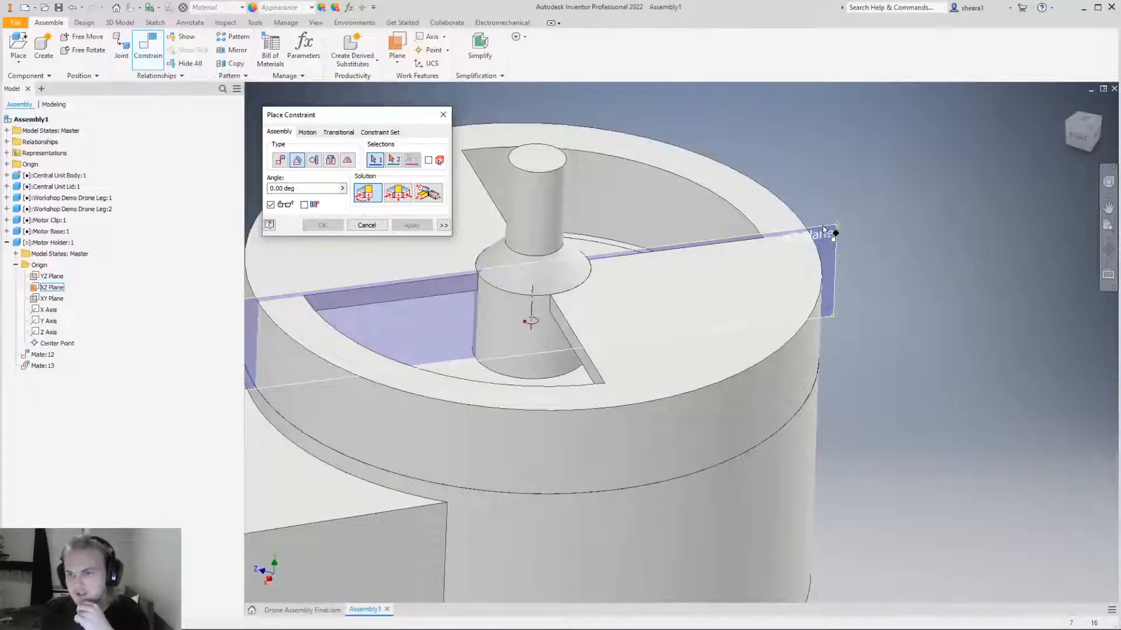
click(833, 232)
scroll(917, 245, up, 3)
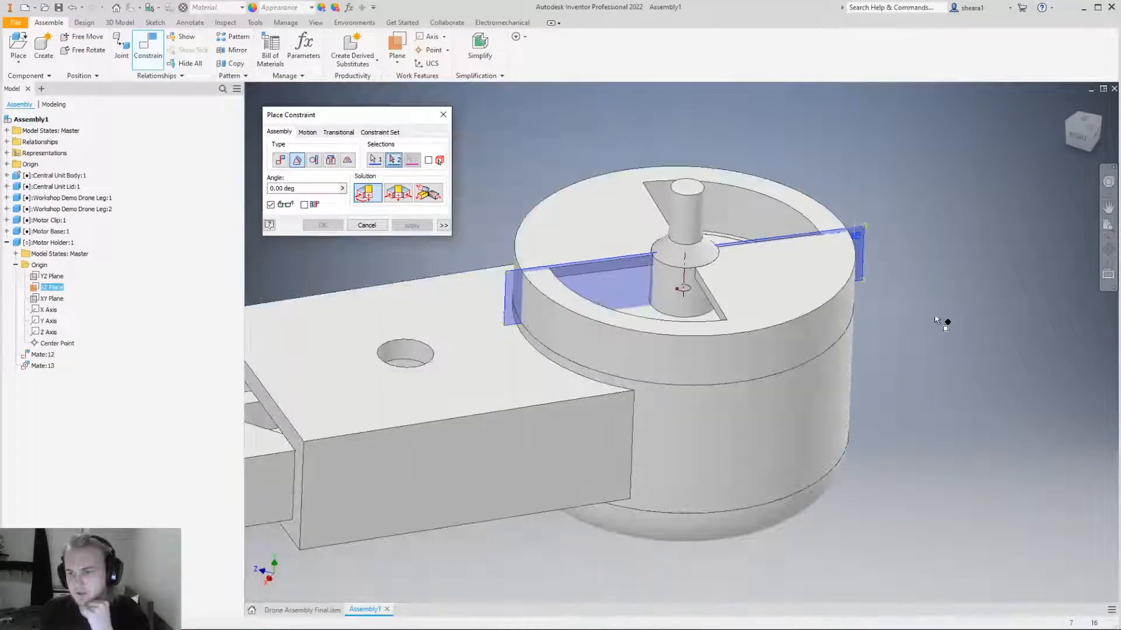
click(488, 464)
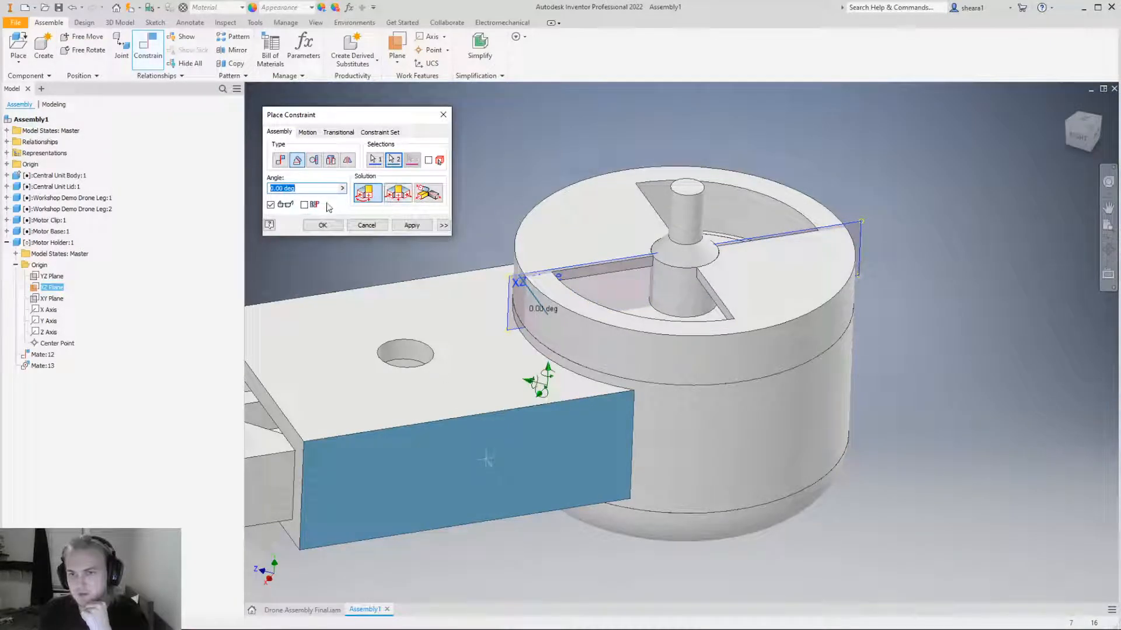
click(322, 226)
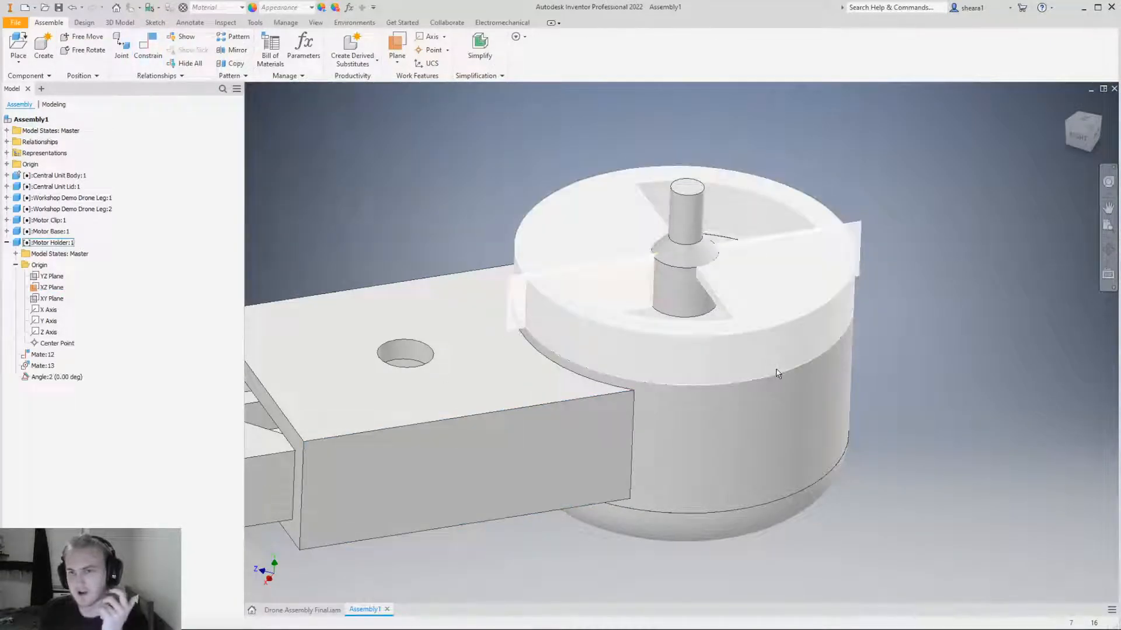
Hide the motor holder's XZ origin plane in the assembly.
right_click(51, 290)
click(92, 389)
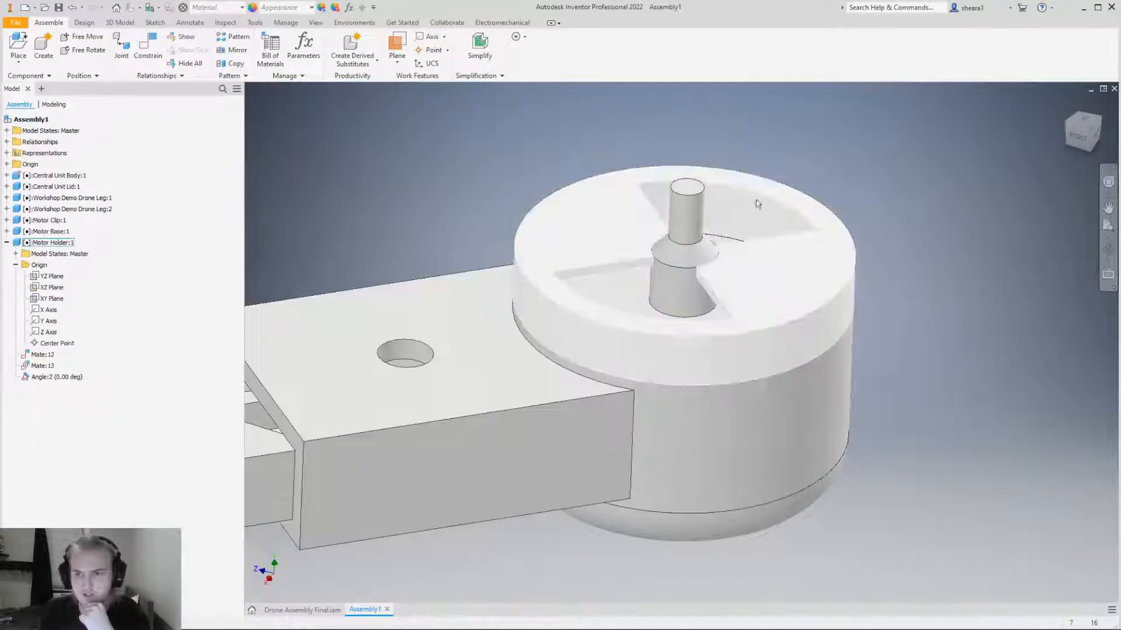
scroll(776, 247, up, 5)
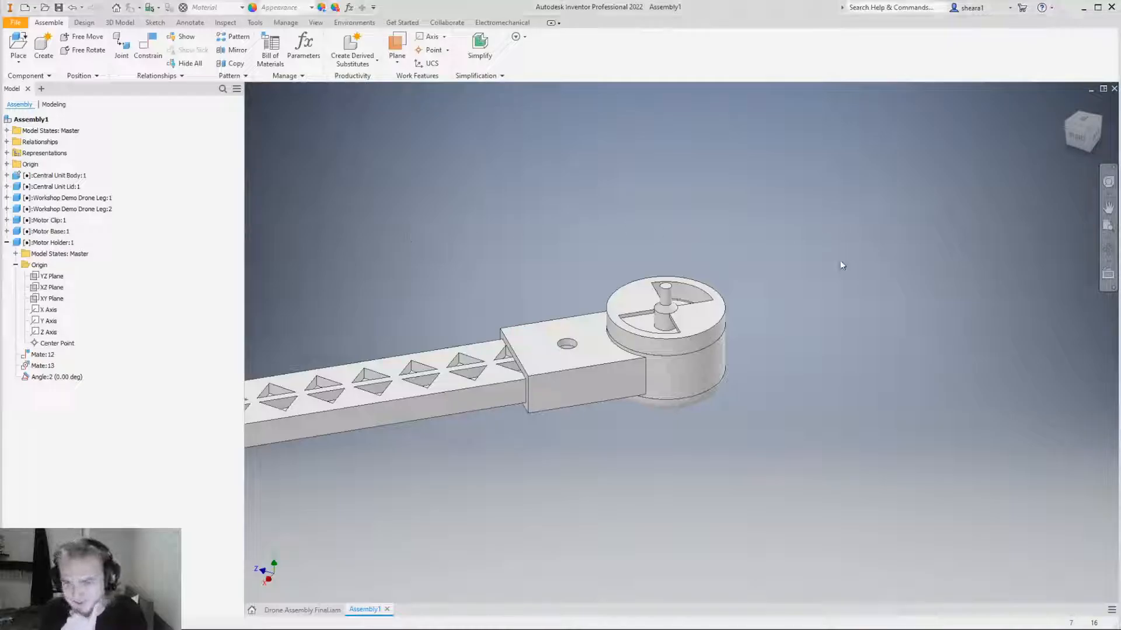
shift+middle_drag(732, 379, 725, 352)
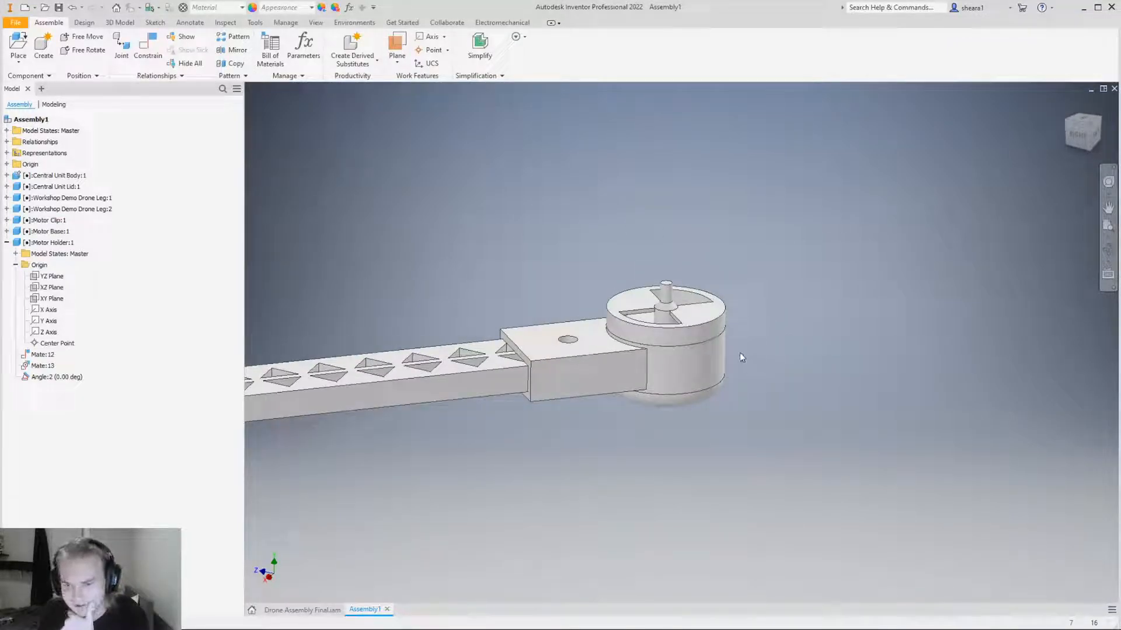
shift+middle_drag(627, 348, 602, 346)
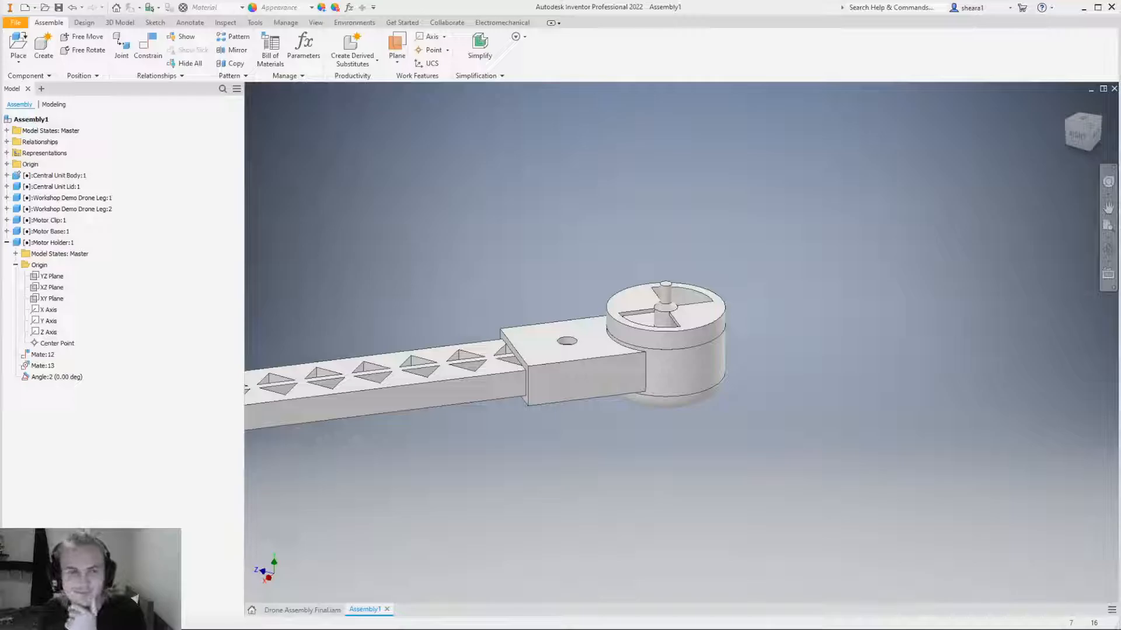
Place one instance of the Drone Propeller part in the assembly beside the motor holder.
click(12, 43)
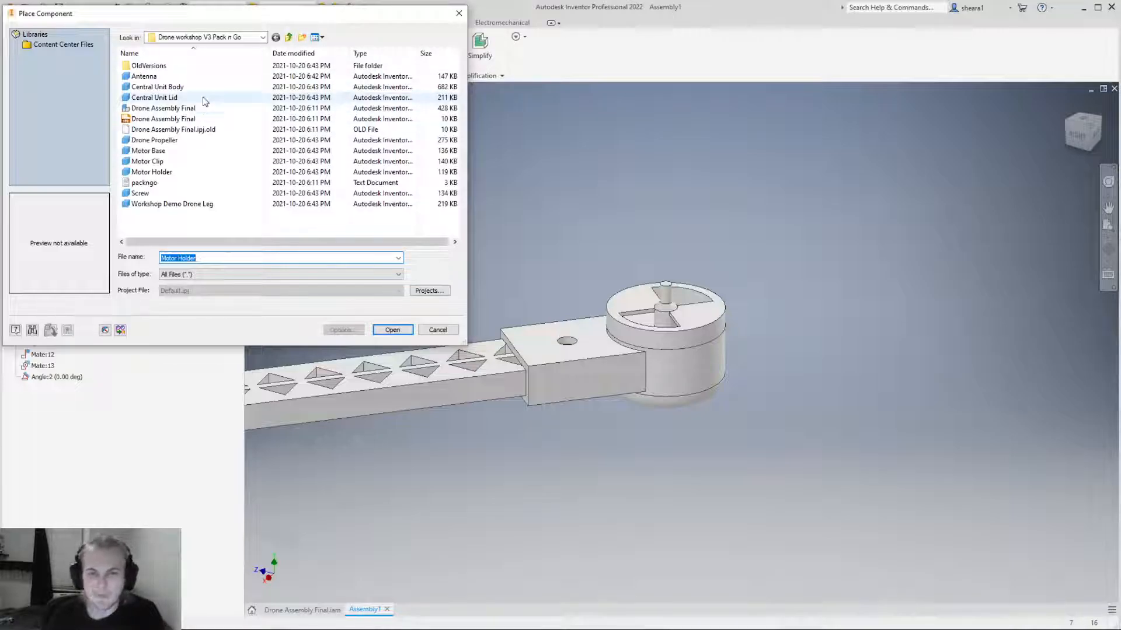
click(201, 140)
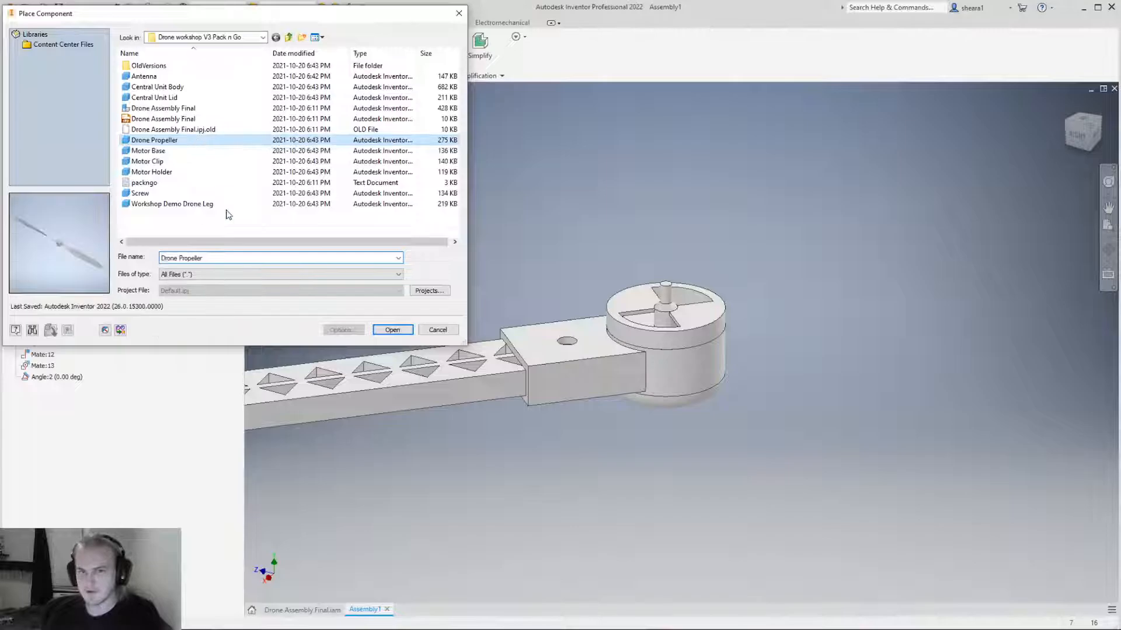
click(392, 331)
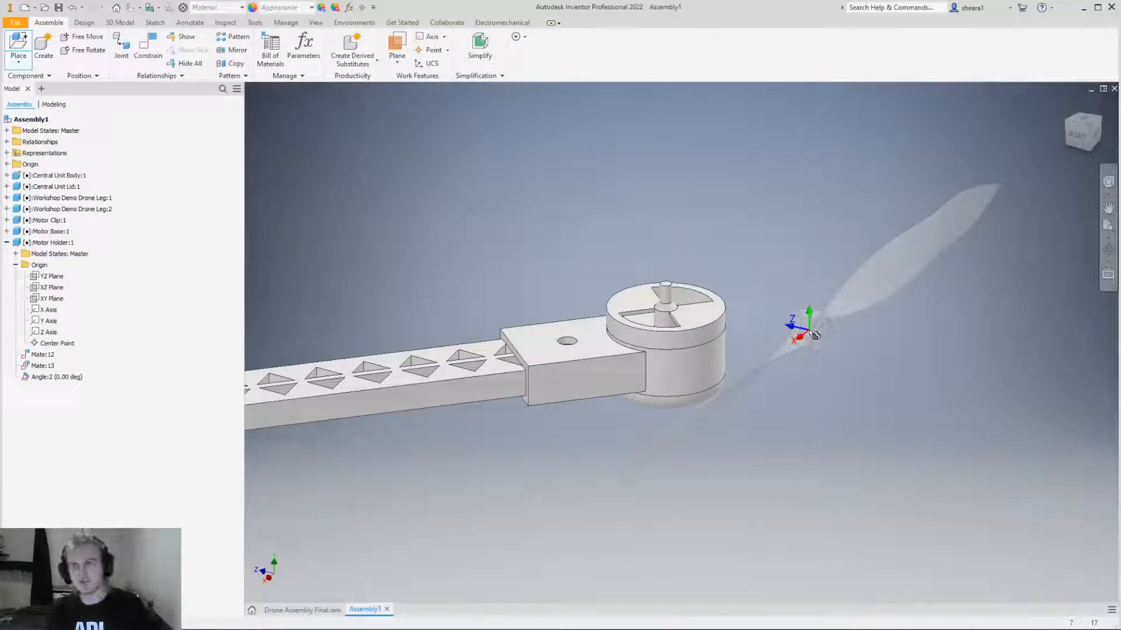
click(816, 335)
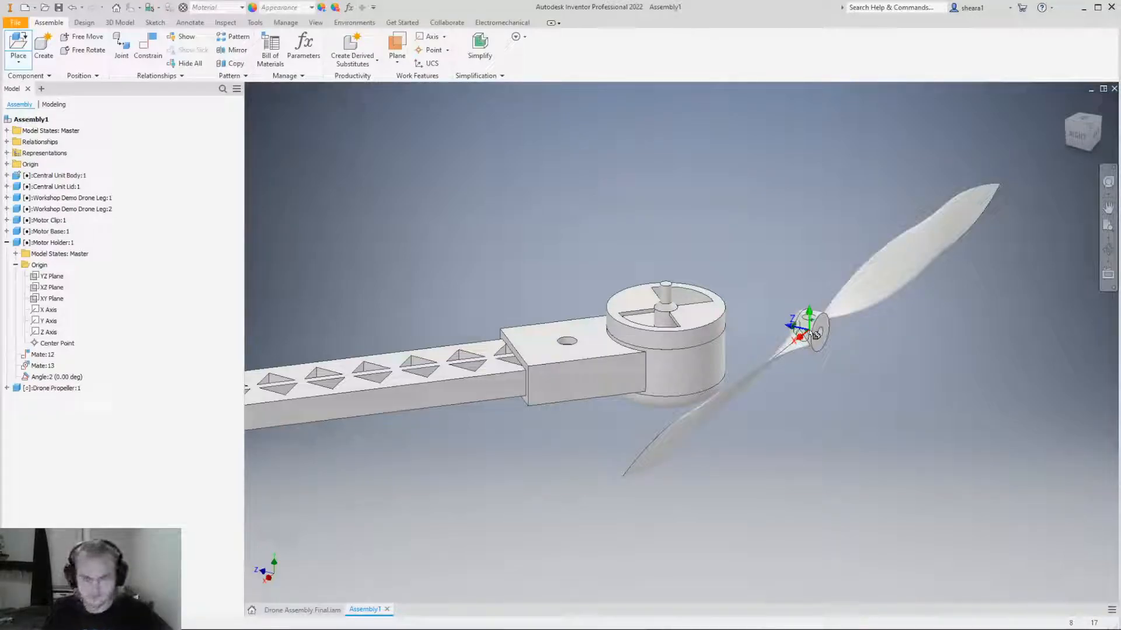
key(Escape)
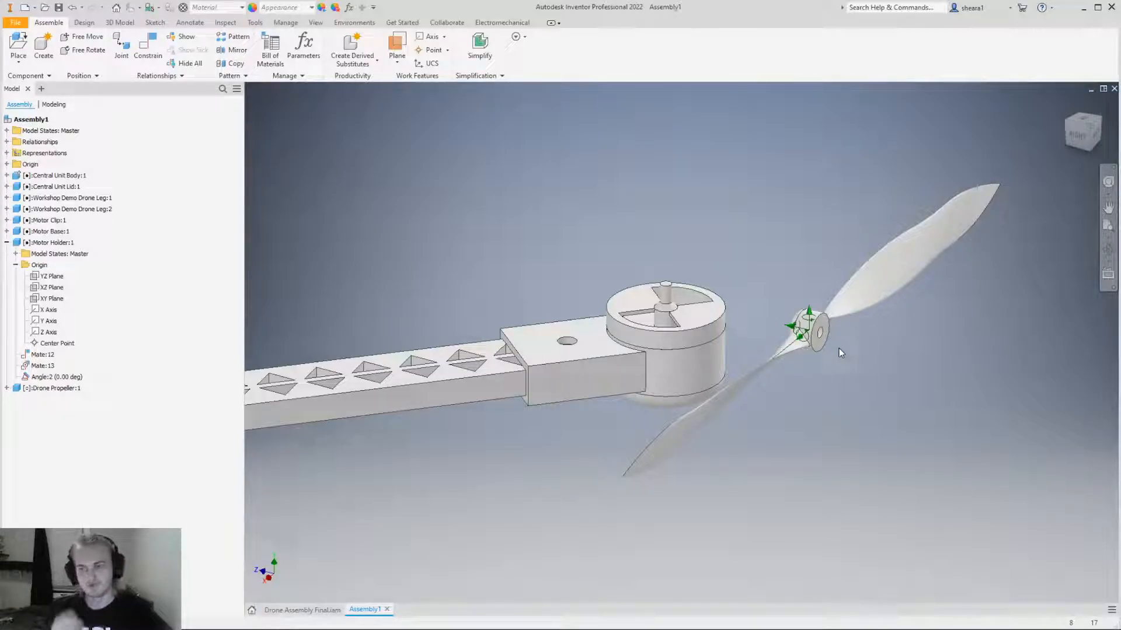
Examine the propeller's hub and centre hole alongside the motor shaft.
scroll(817, 309, up, 6)
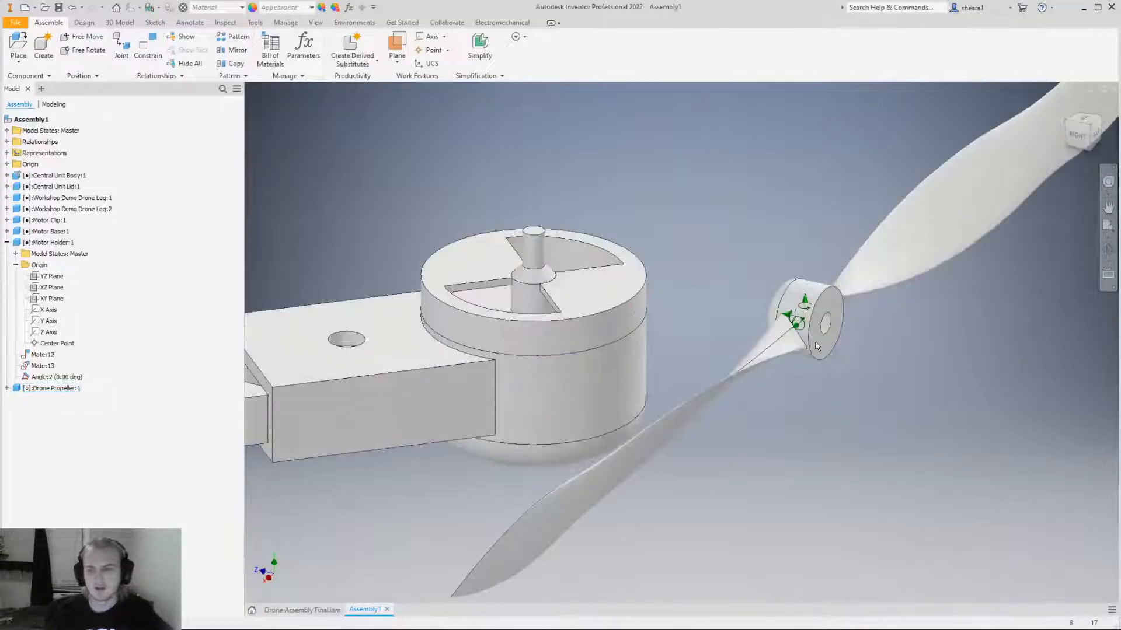
scroll(810, 306, up, 2)
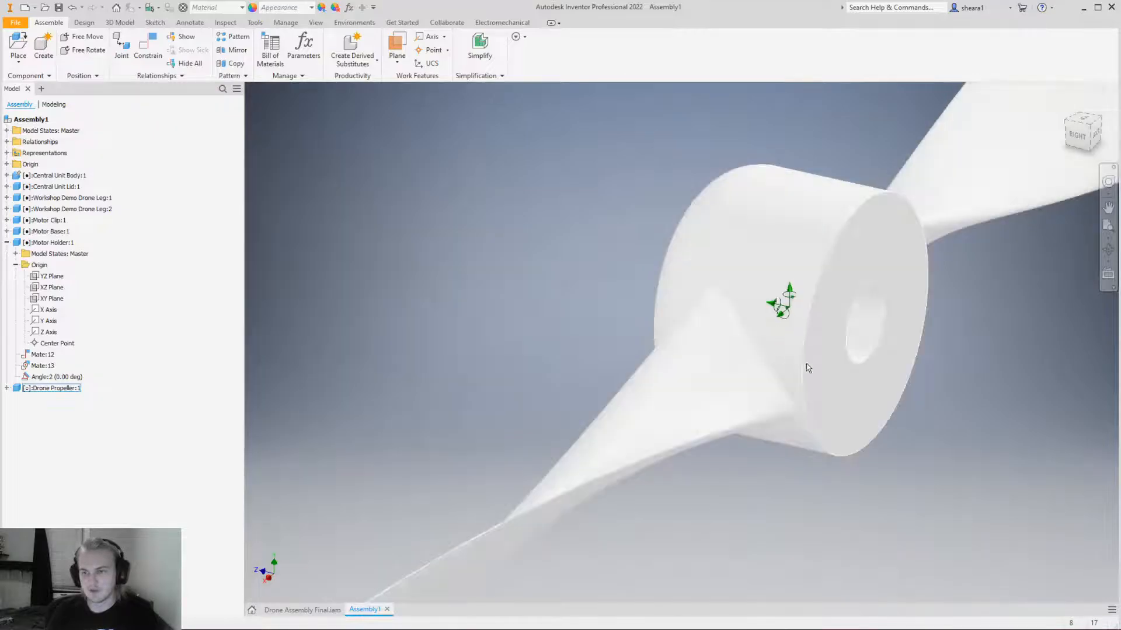
scroll(849, 360, down, 5)
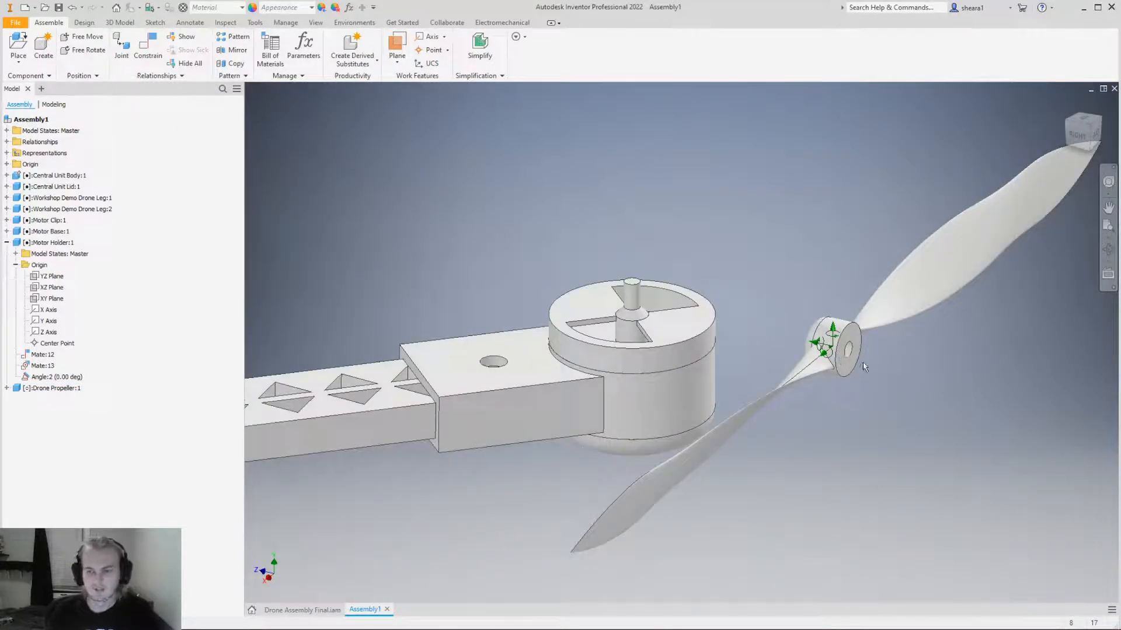
scroll(836, 360, up, 4)
drag(834, 361, 904, 483)
click(926, 486)
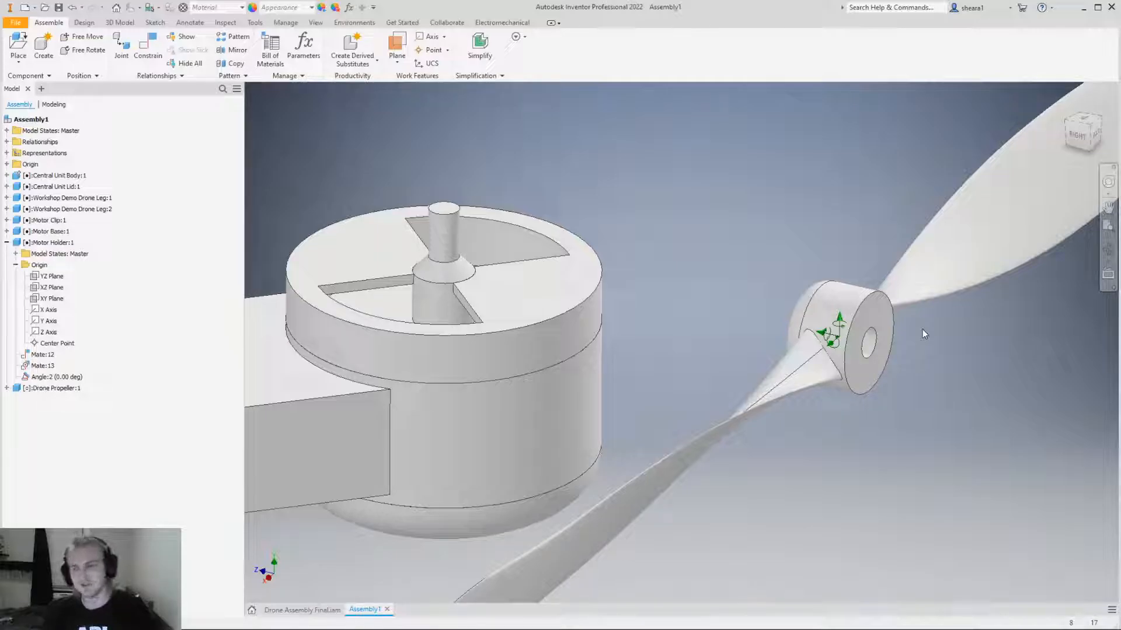
scroll(738, 331, down, 4)
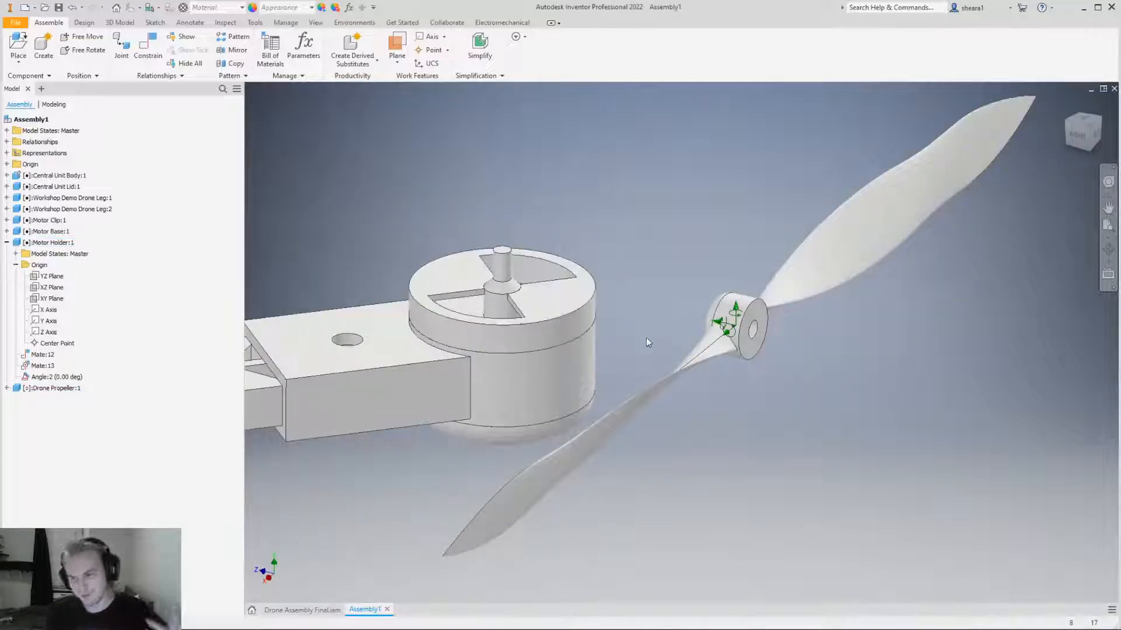
scroll(659, 334, down, 2)
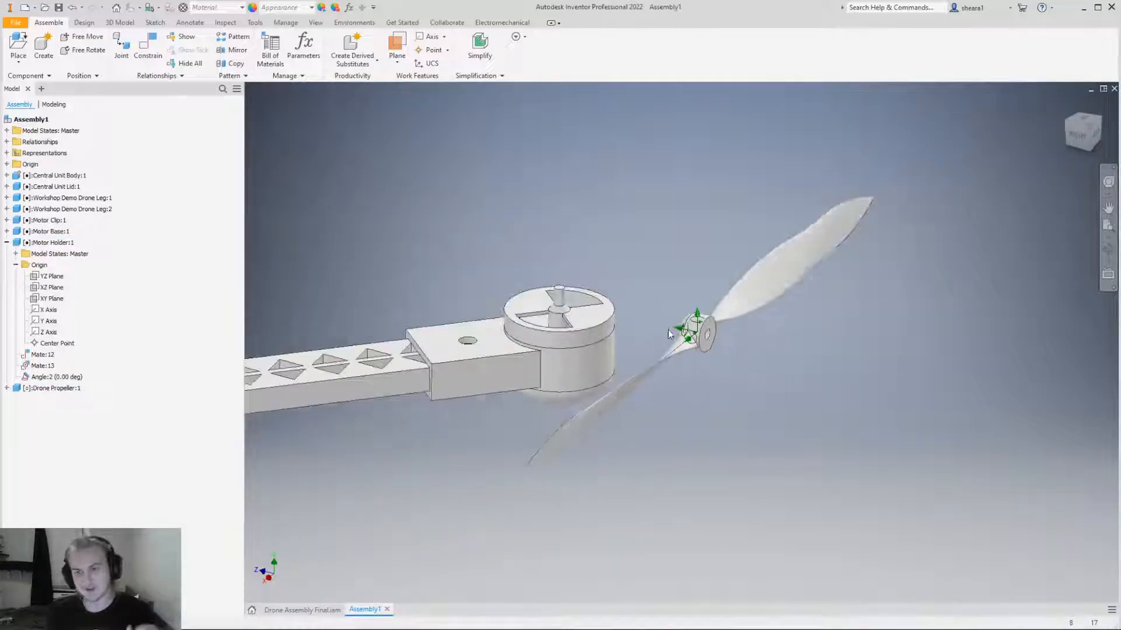
Free-rotate the drone propeller until its hub stands upright like the motor shaft and its blades lie roughly flat.
click(703, 336)
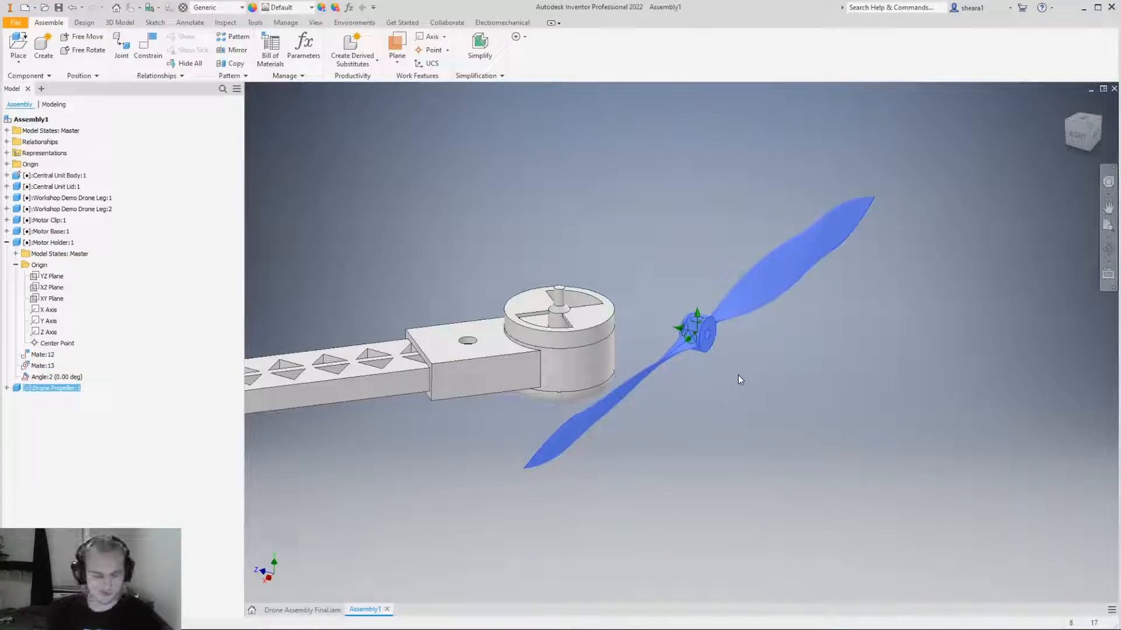
key(g)
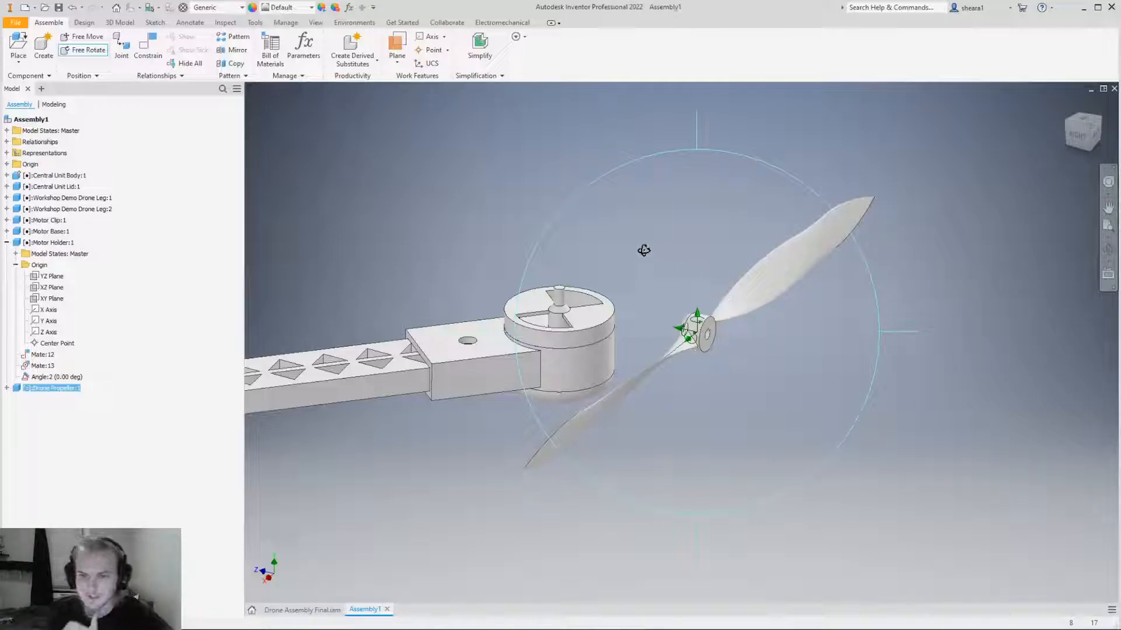
drag(696, 150, 885, 80)
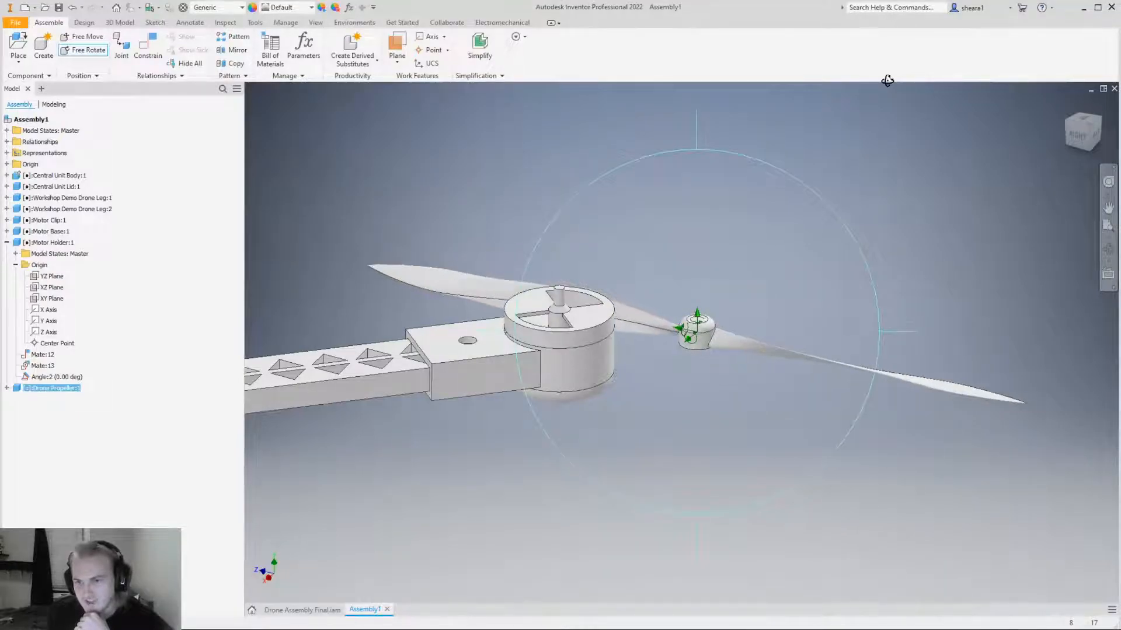
key(Escape)
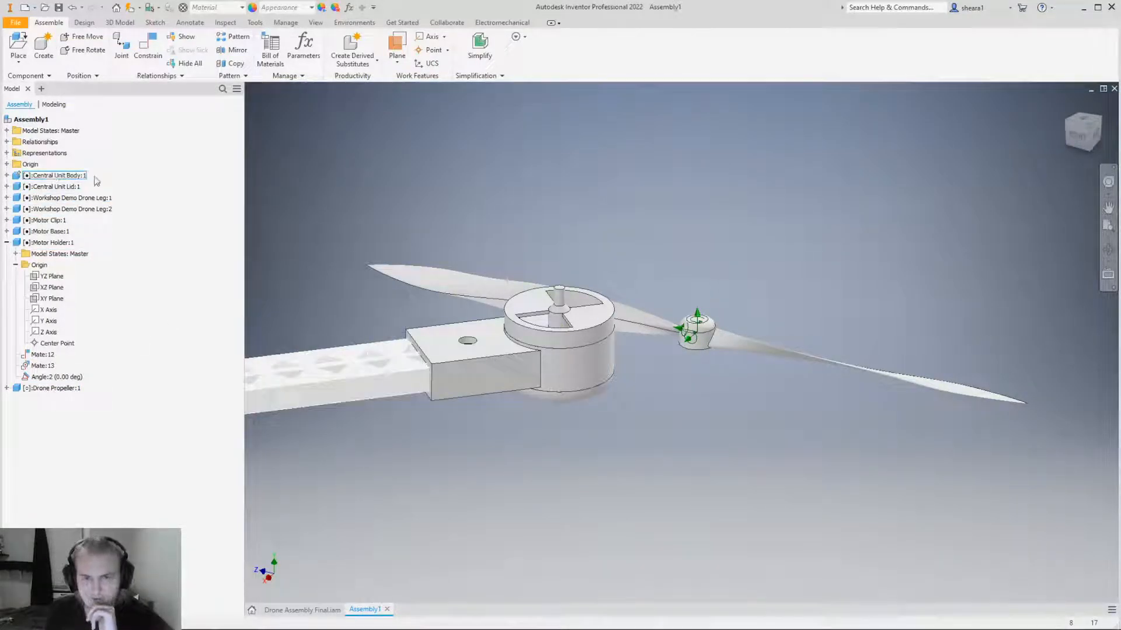
Open the central unit body for in-place editing to view it within the drone, and return to the assembly.
scroll(455, 255, down, 5)
scroll(395, 290, up, 3)
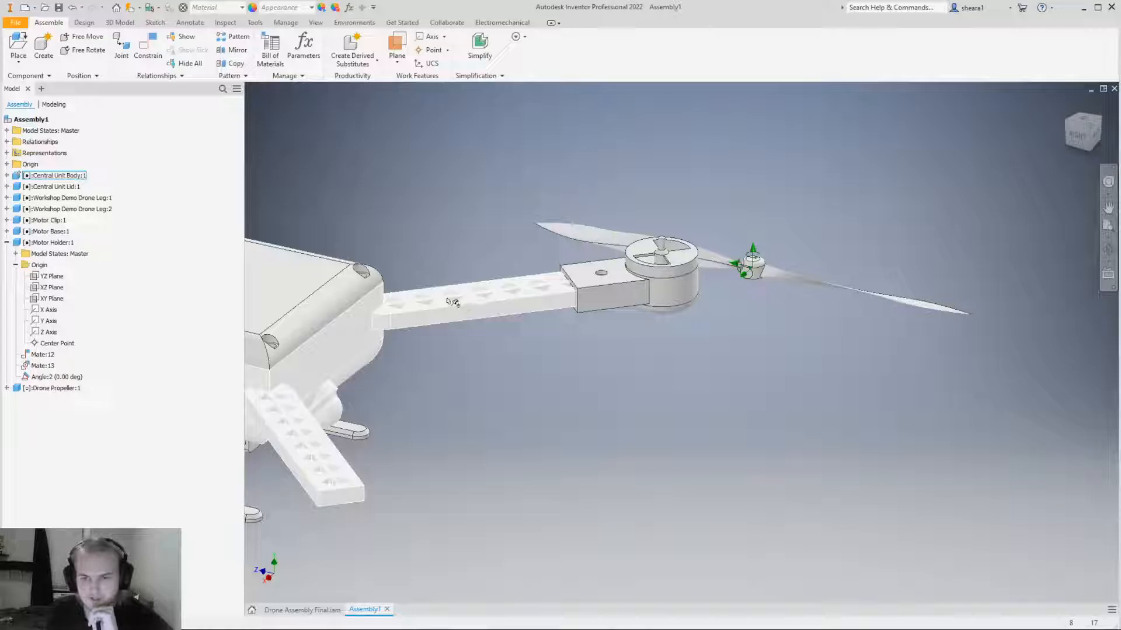
double_click(448, 300)
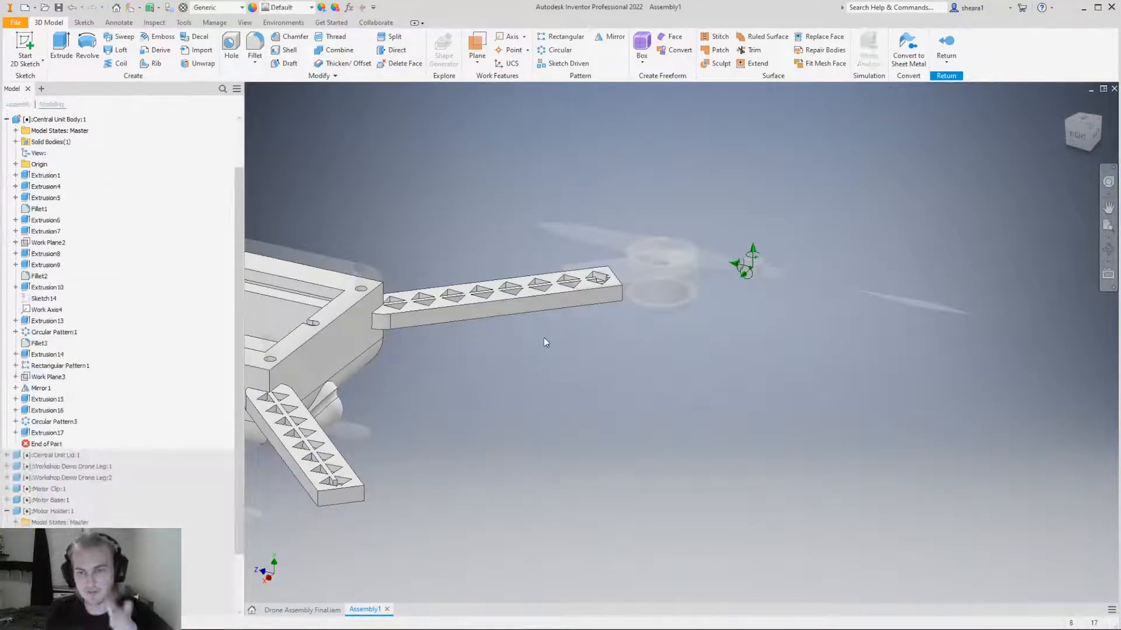
scroll(597, 335, down, 4)
scroll(669, 376, up, 3)
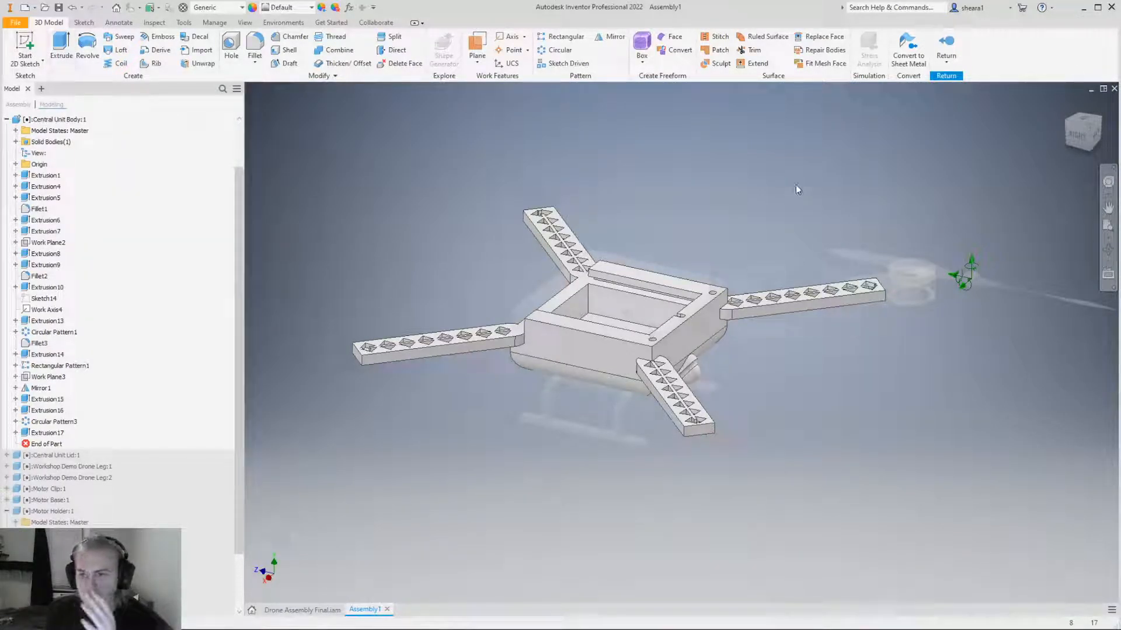
click(948, 49)
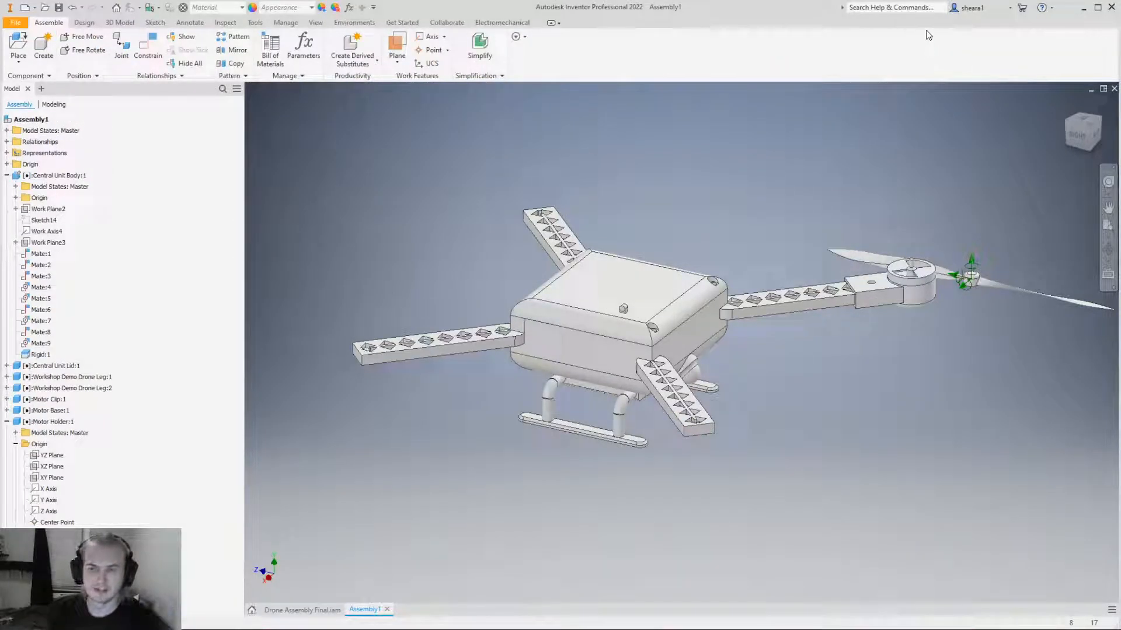
Edit the central unit body in place and sketch a small circle near the middle of its outer side face.
double_click(605, 369)
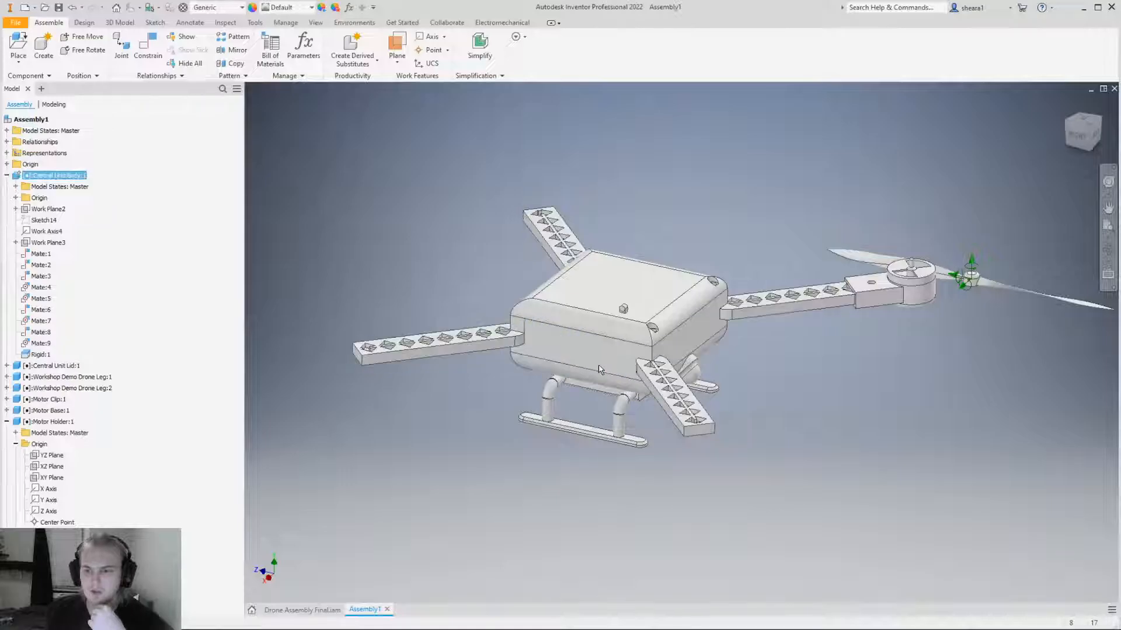
key(s)
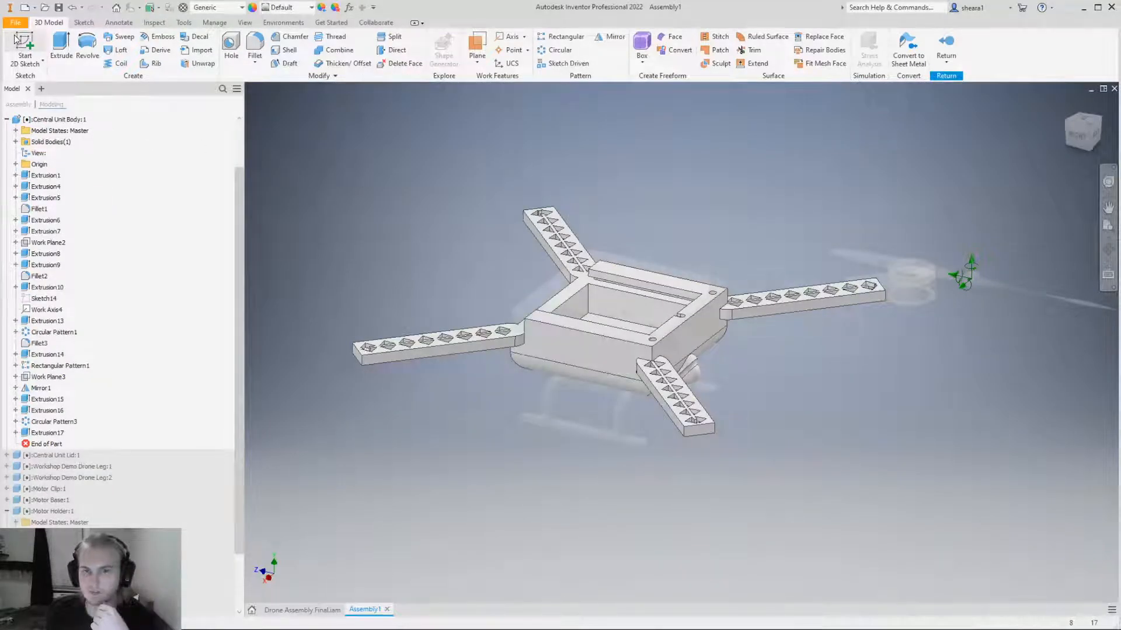
click(694, 495)
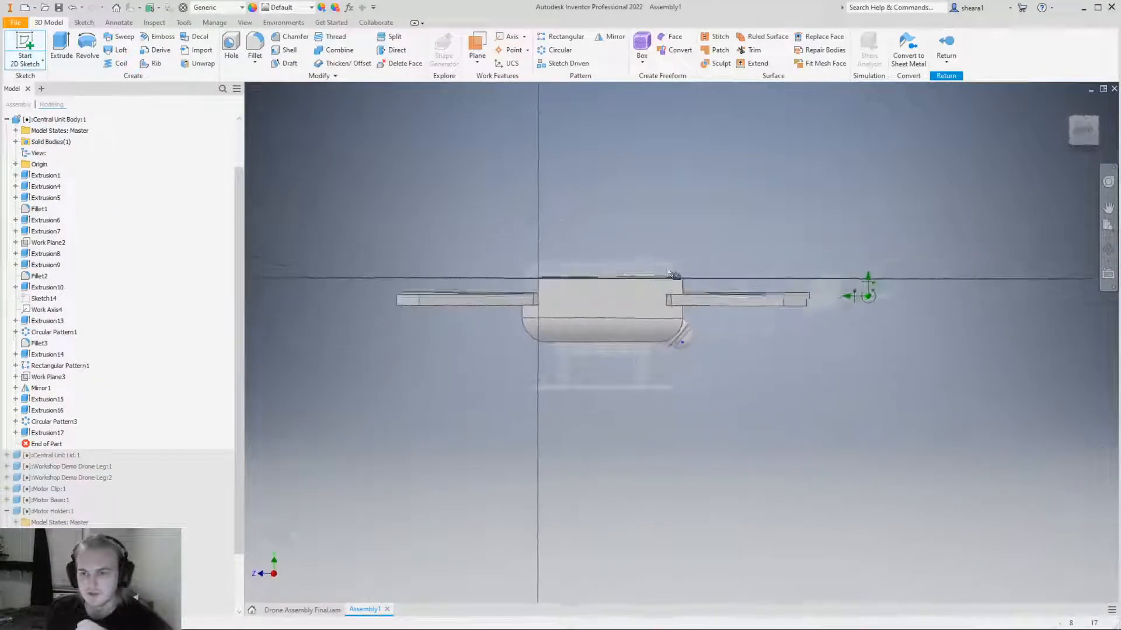
click(93, 47)
click(585, 310)
click(614, 310)
click(656, 48)
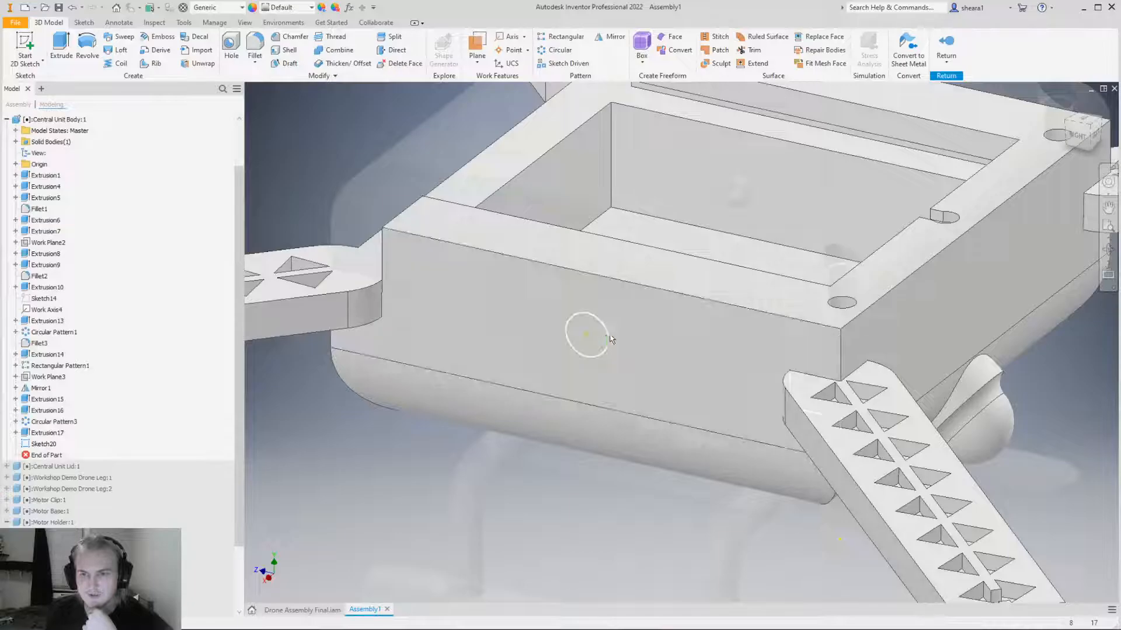
Extrude the circle as a cut through the central unit body's side wall, ending at the inner wall face.
click(61, 47)
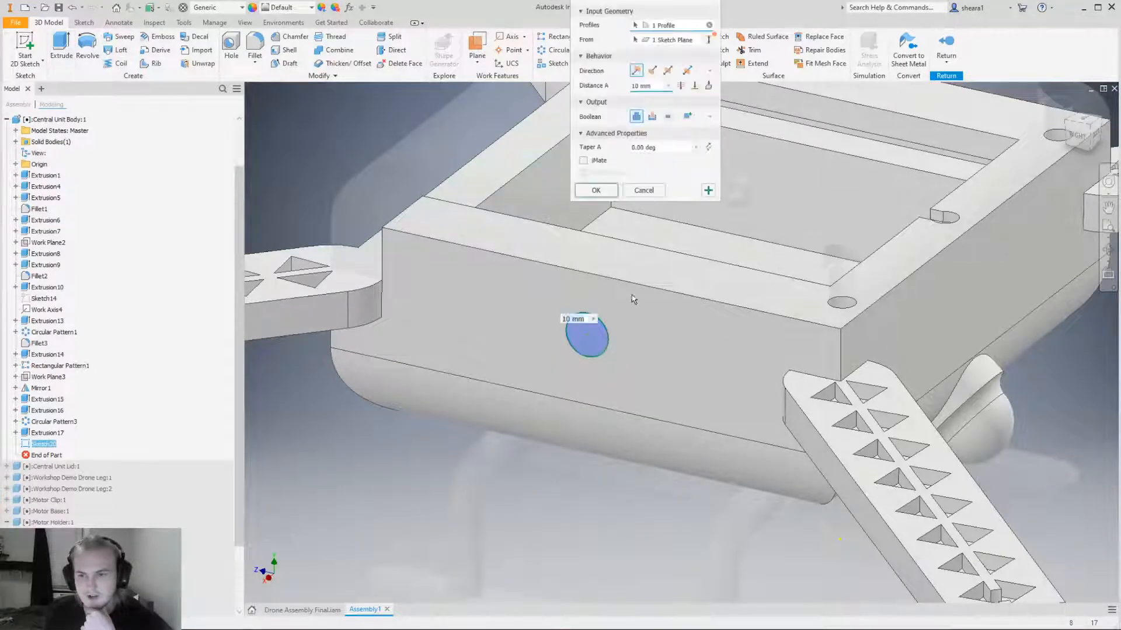
click(652, 116)
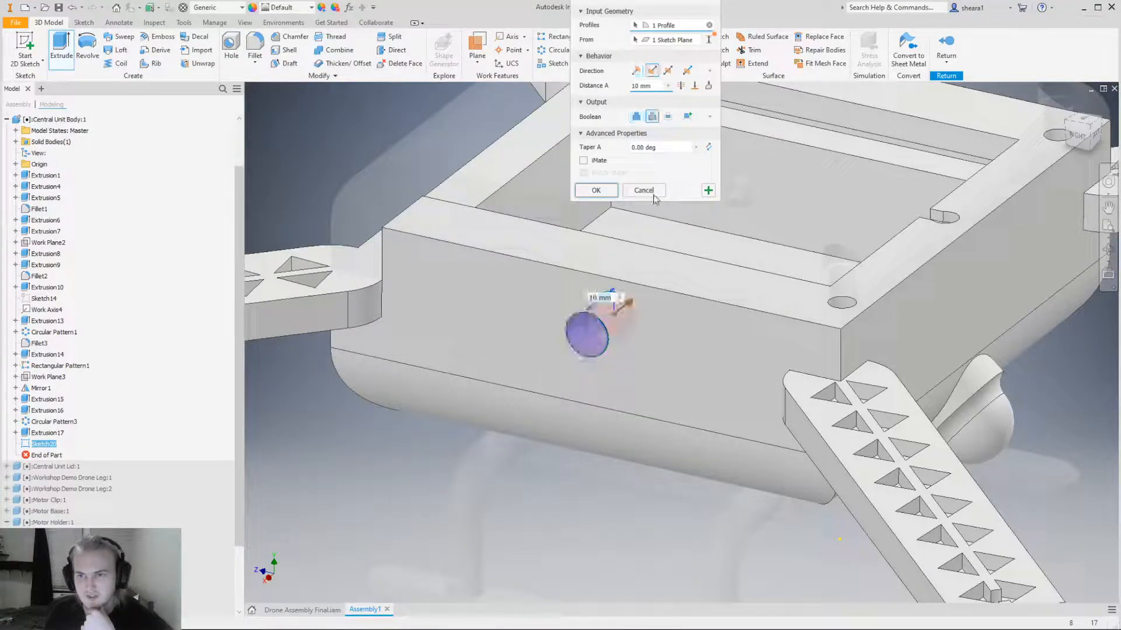
click(681, 86)
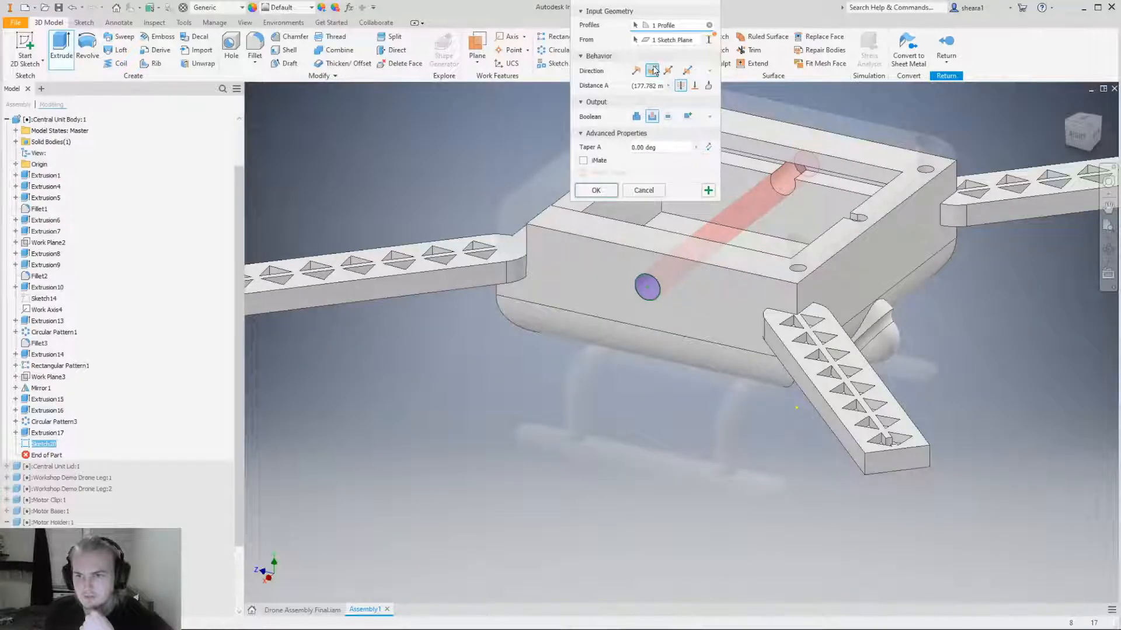
click(695, 85)
mouse_move(781, 245)
shift+middle_down()
mouse_move(725, 295)
mouse_move(768, 264)
shift+middle_up()
click(706, 267)
click(600, 204)
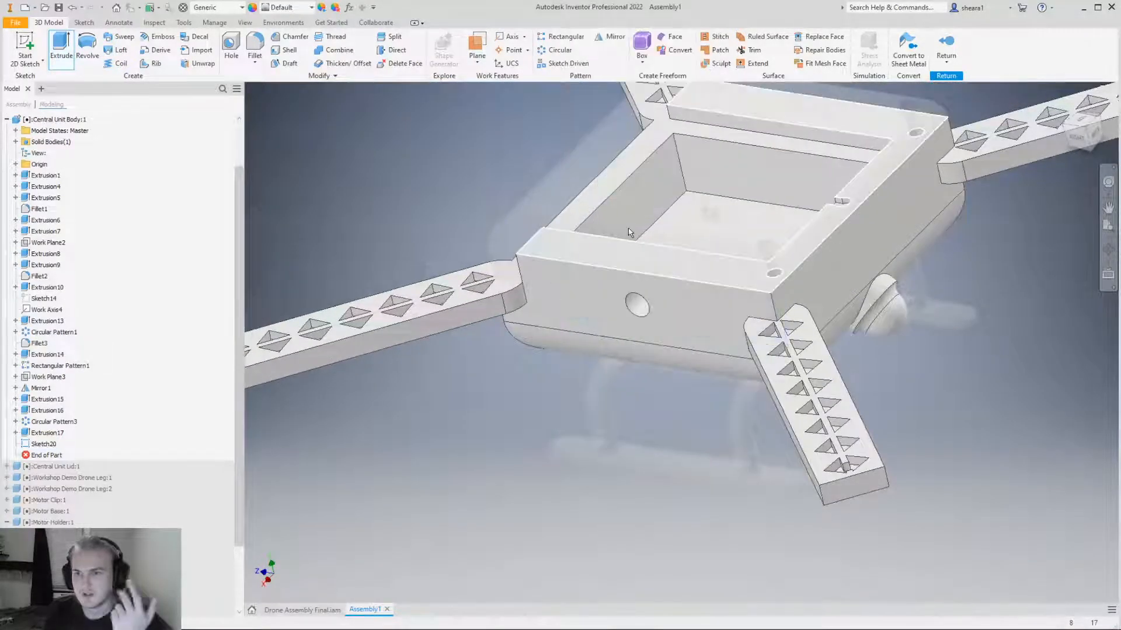
Finish editing the central unit body and return to the drone assembly.
scroll(642, 263, down, 3)
shift+middle_drag(642, 251, 643, 298)
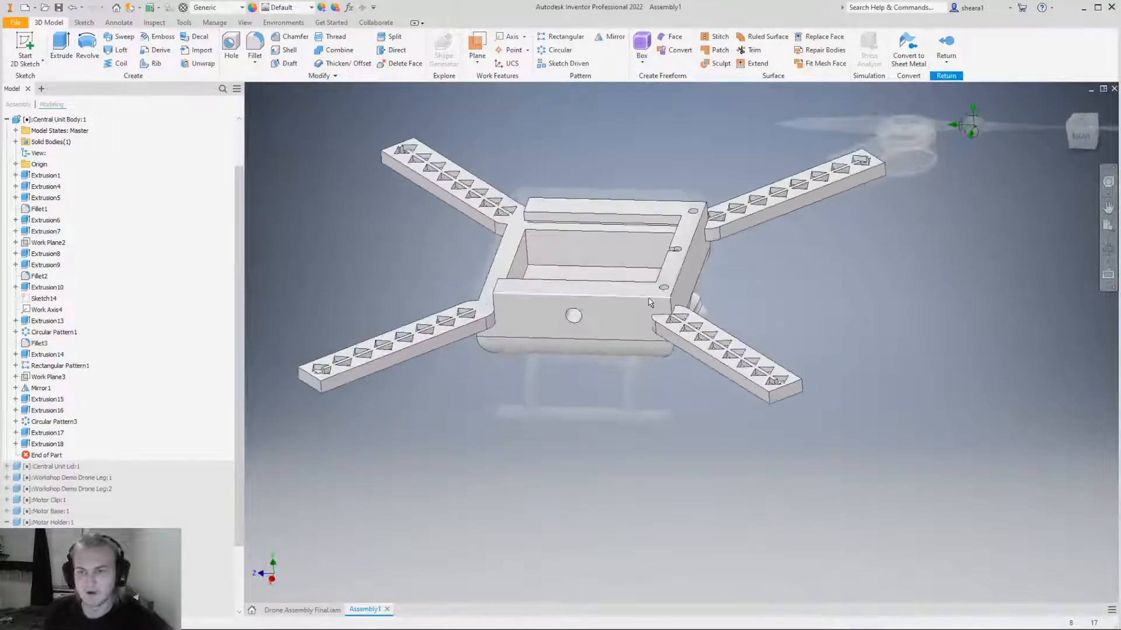
click(946, 43)
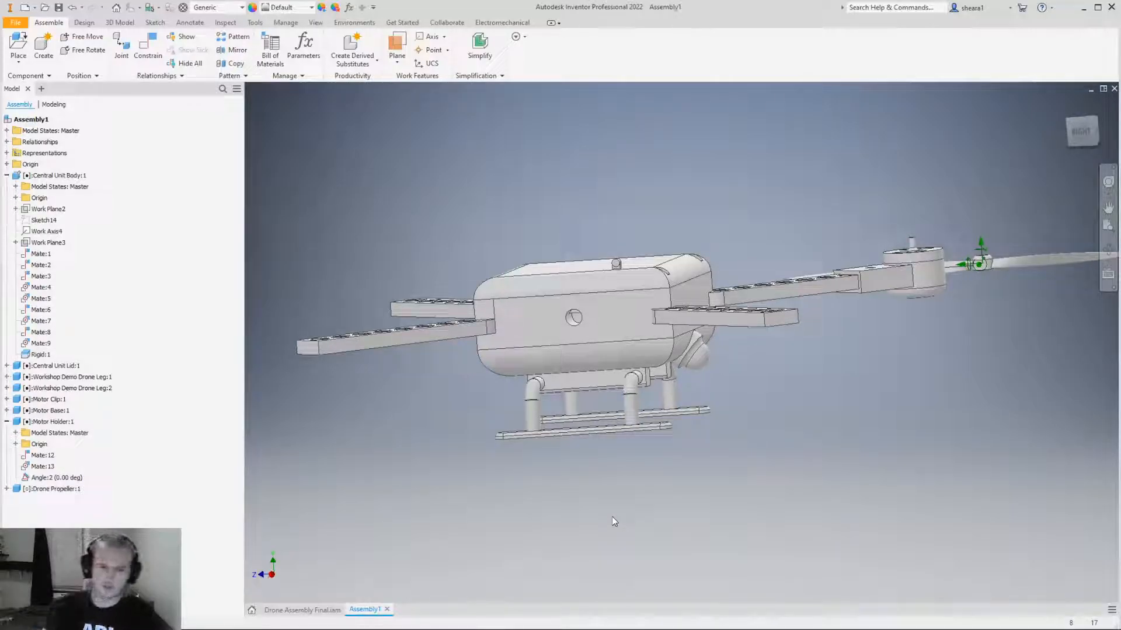
key(F6)
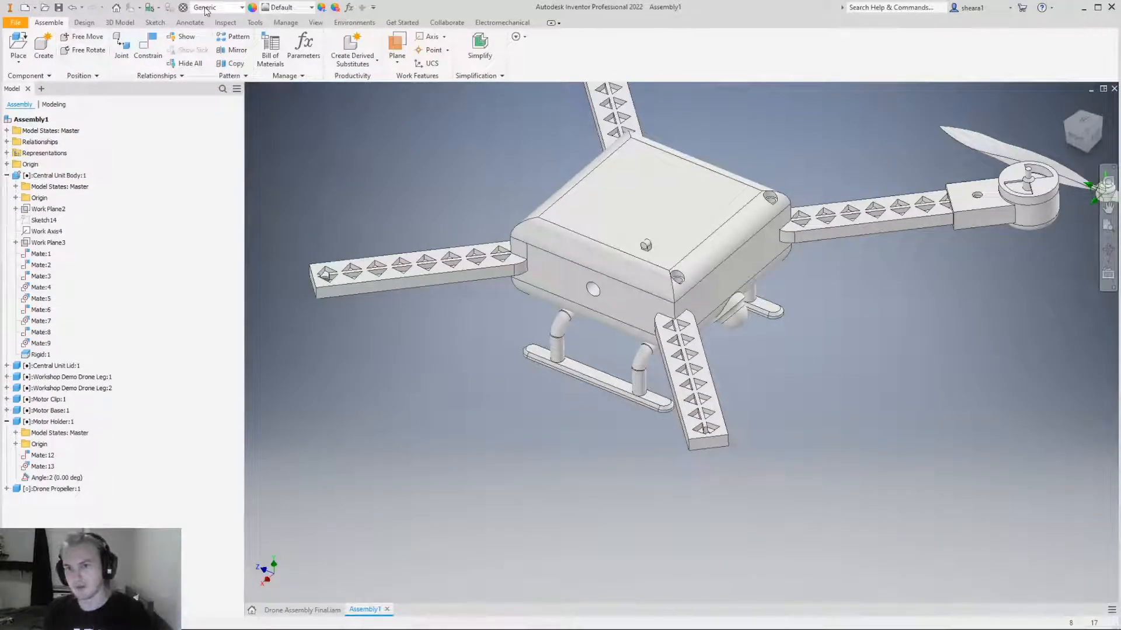
Reopen the central unit body for in-place editing to view the side hole, and return to the assembly.
scroll(525, 350, up, 3)
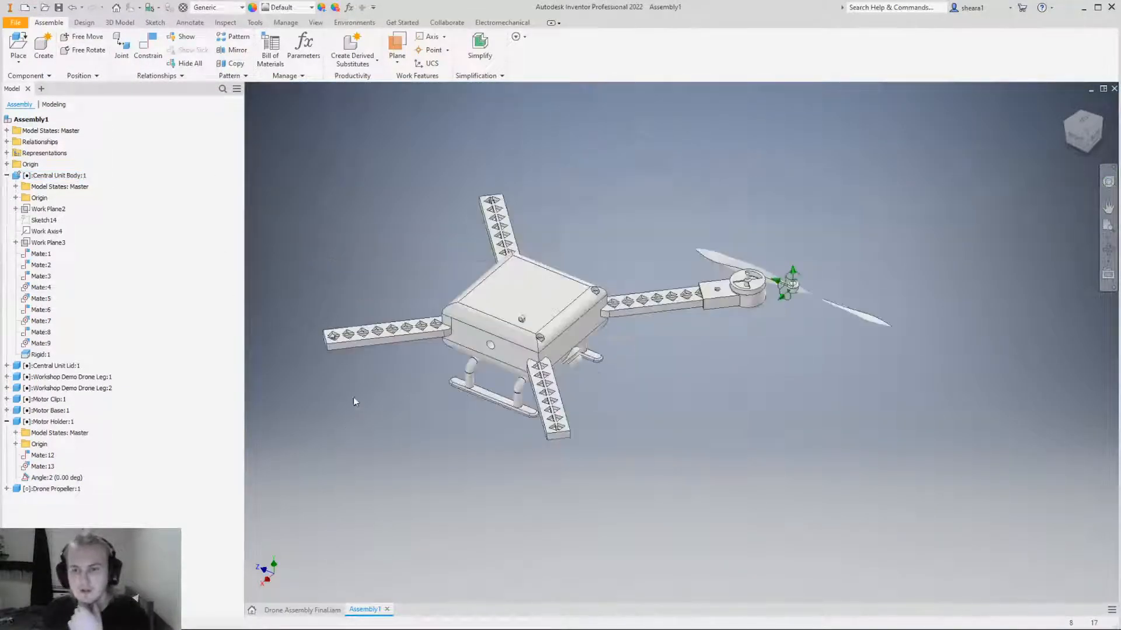
scroll(514, 373, down, 5)
click(508, 379)
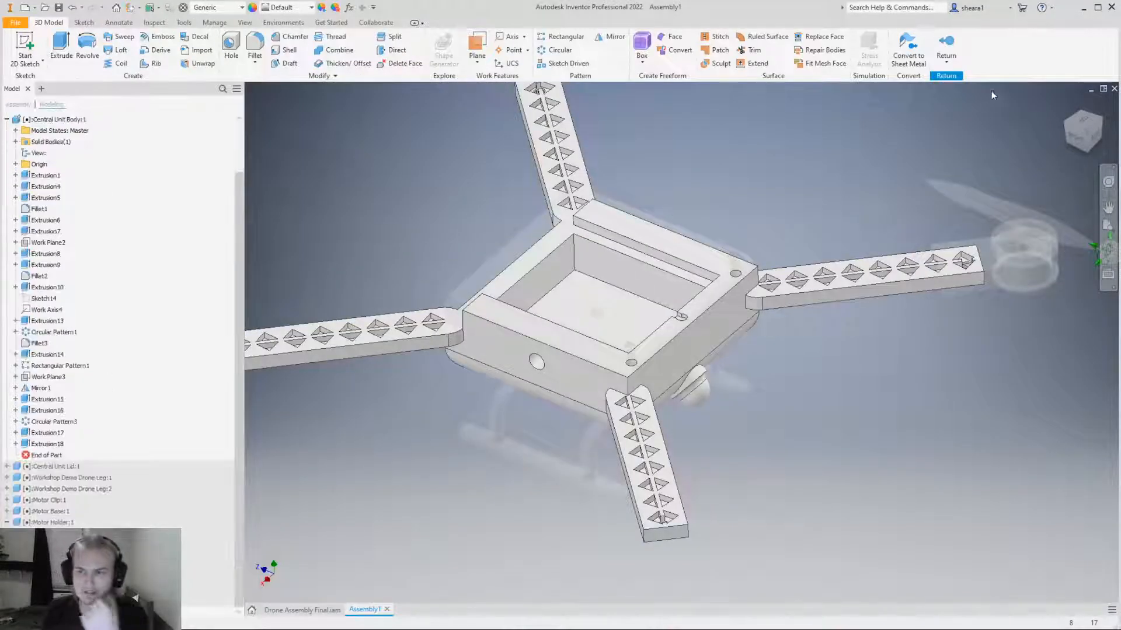
click(947, 48)
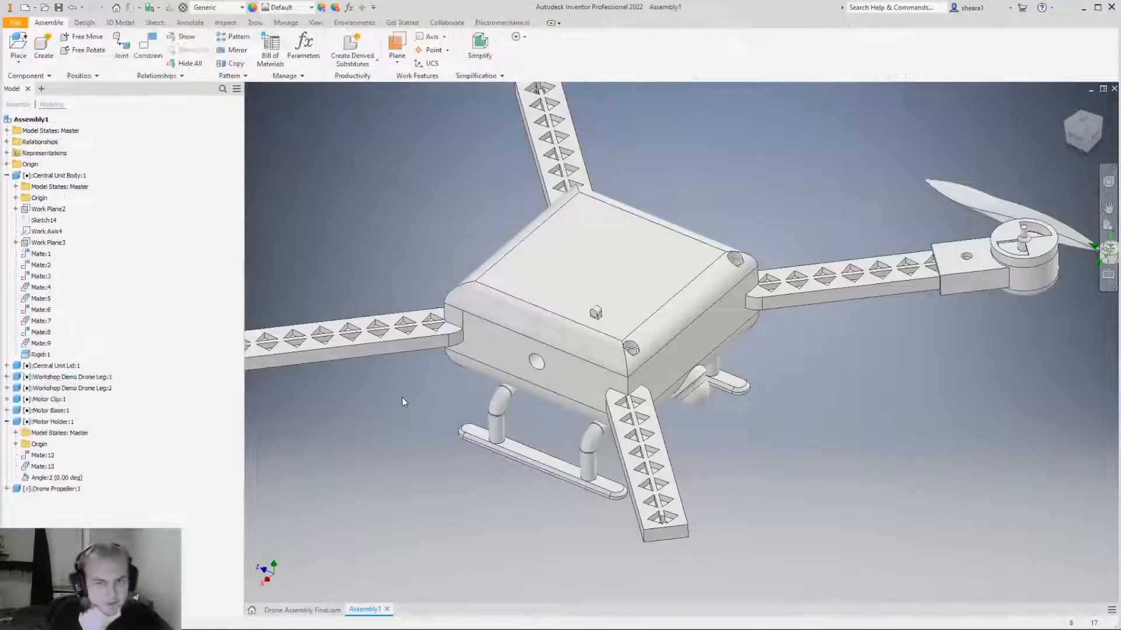
Start a new assembly joint for the propeller and set its type to Rotational.
shift+middle_drag(831, 337, 856, 321)
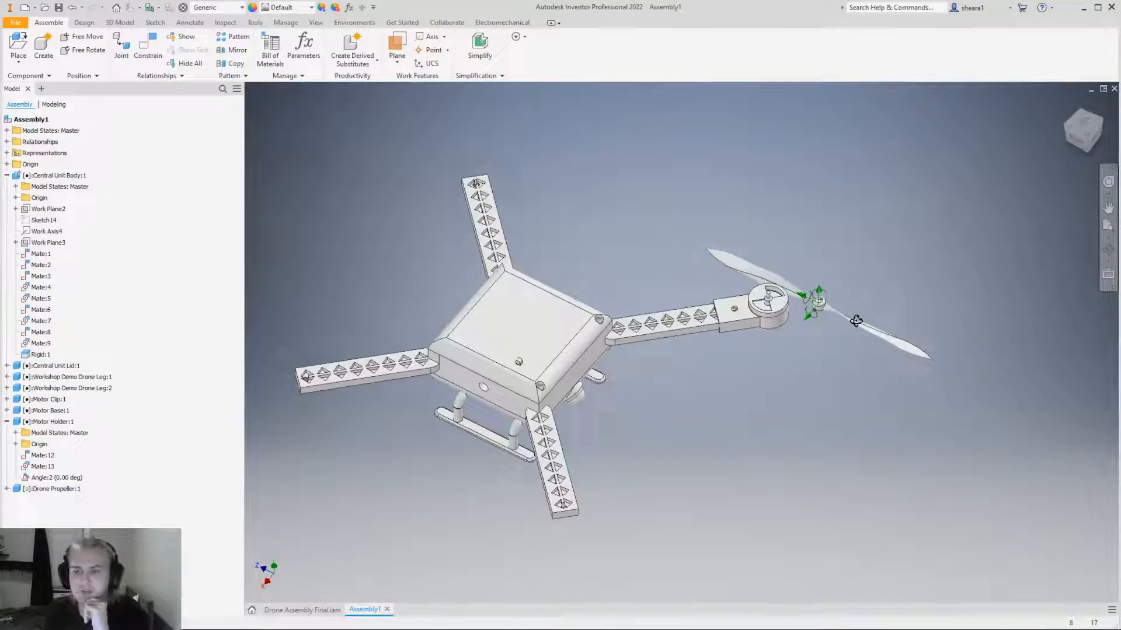
scroll(870, 304, down, 6)
shift+middle_drag(673, 318, 584, 327)
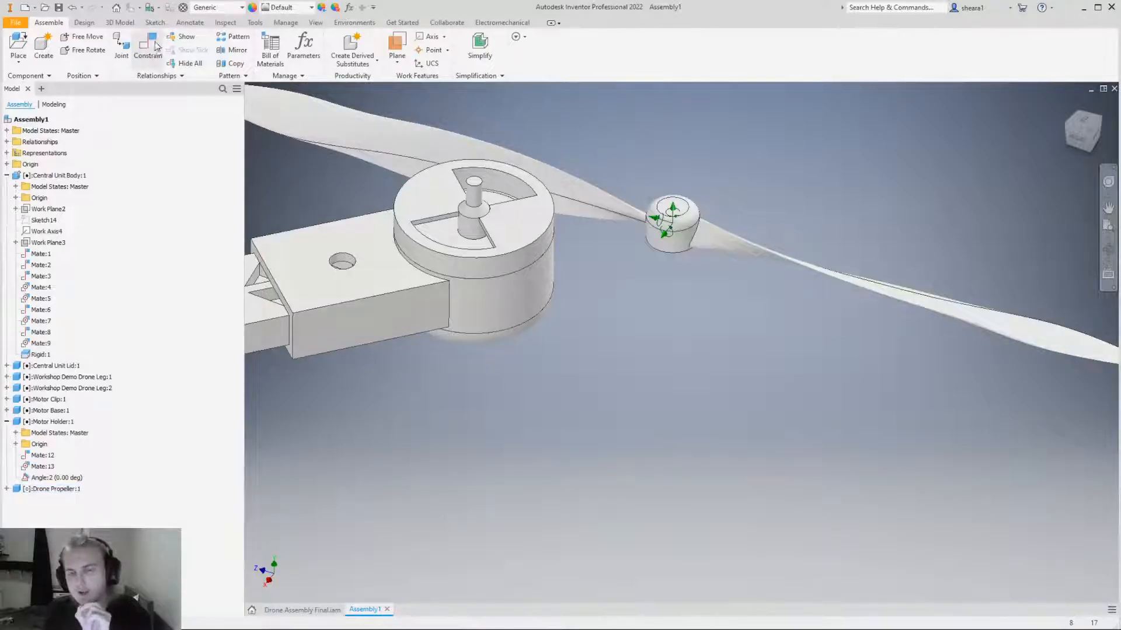
click(122, 55)
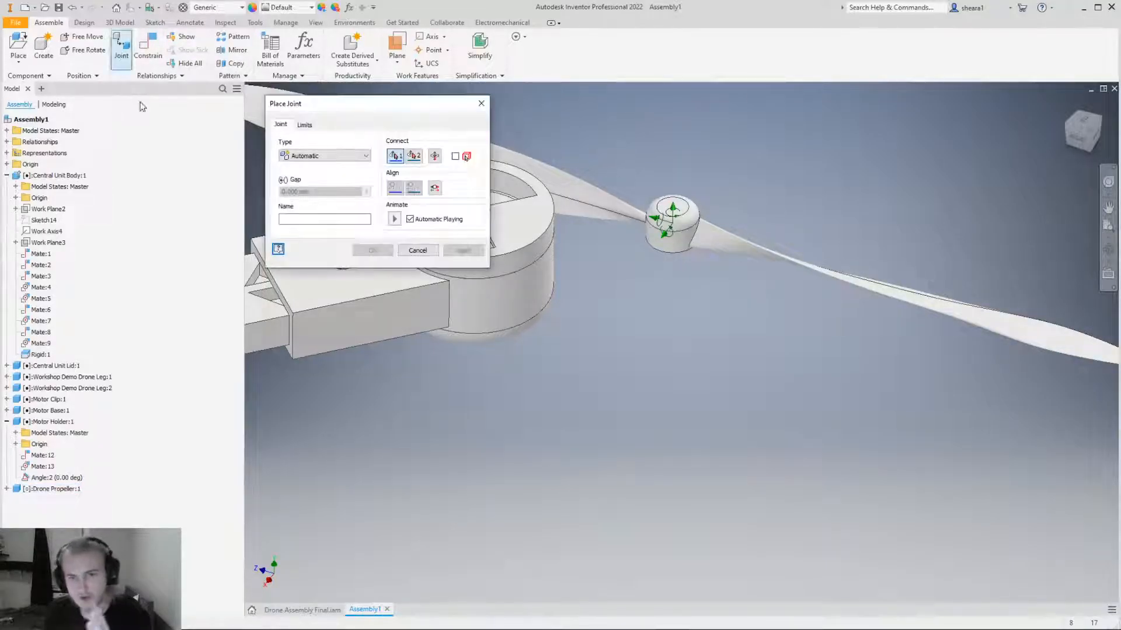
drag(332, 103, 391, 415)
drag(514, 433, 1056, 146)
scroll(553, 321, down, 3)
drag(921, 130, 888, 124)
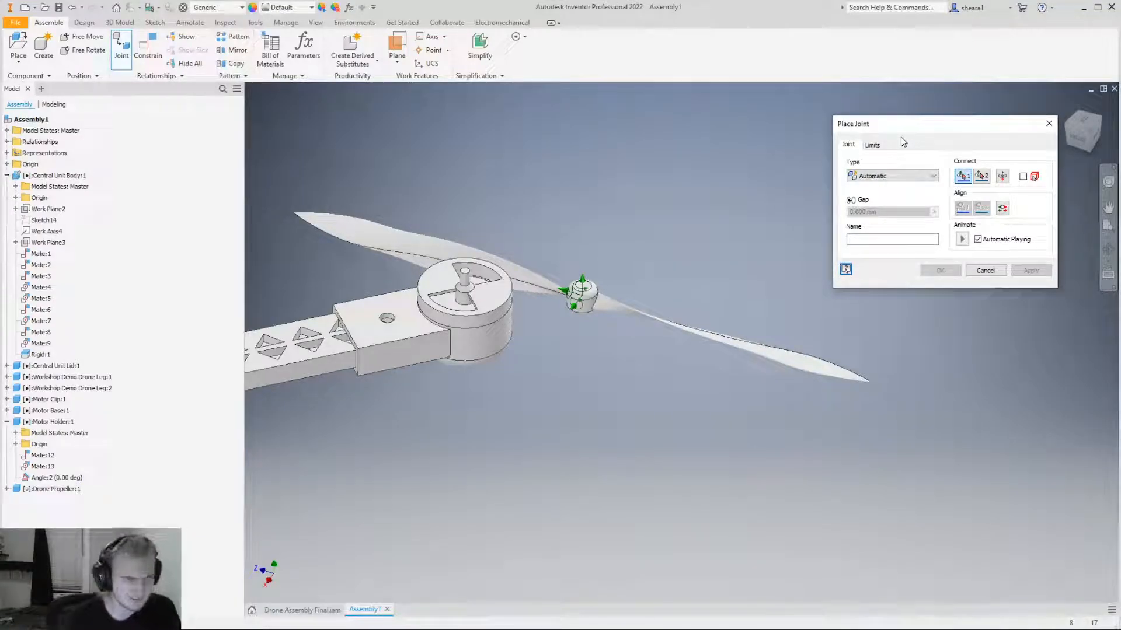
click(860, 178)
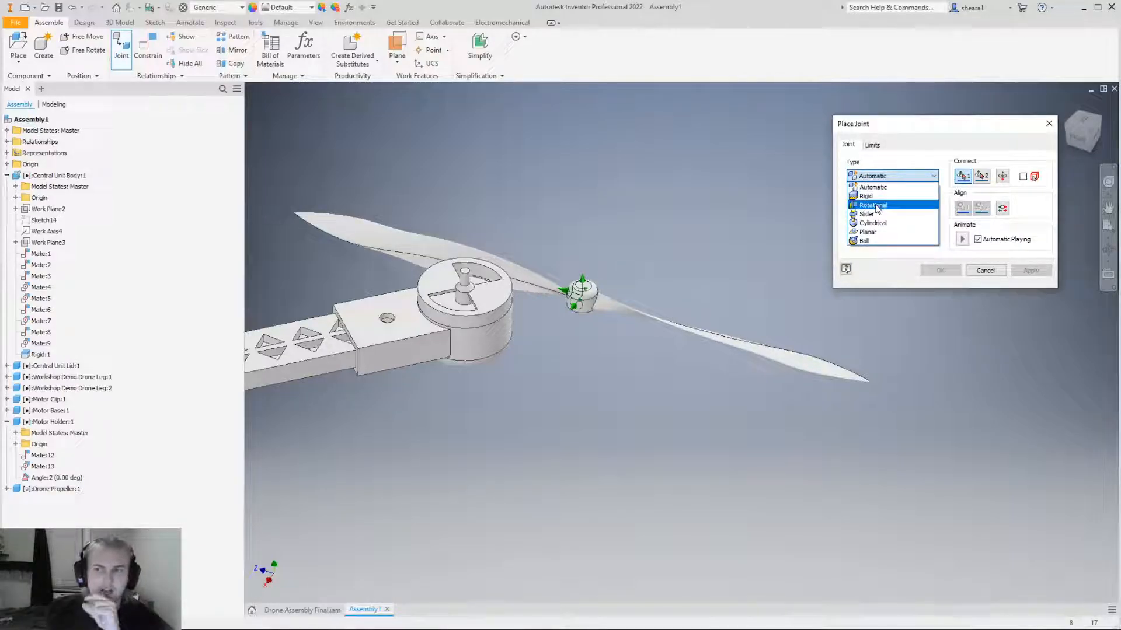
click(874, 206)
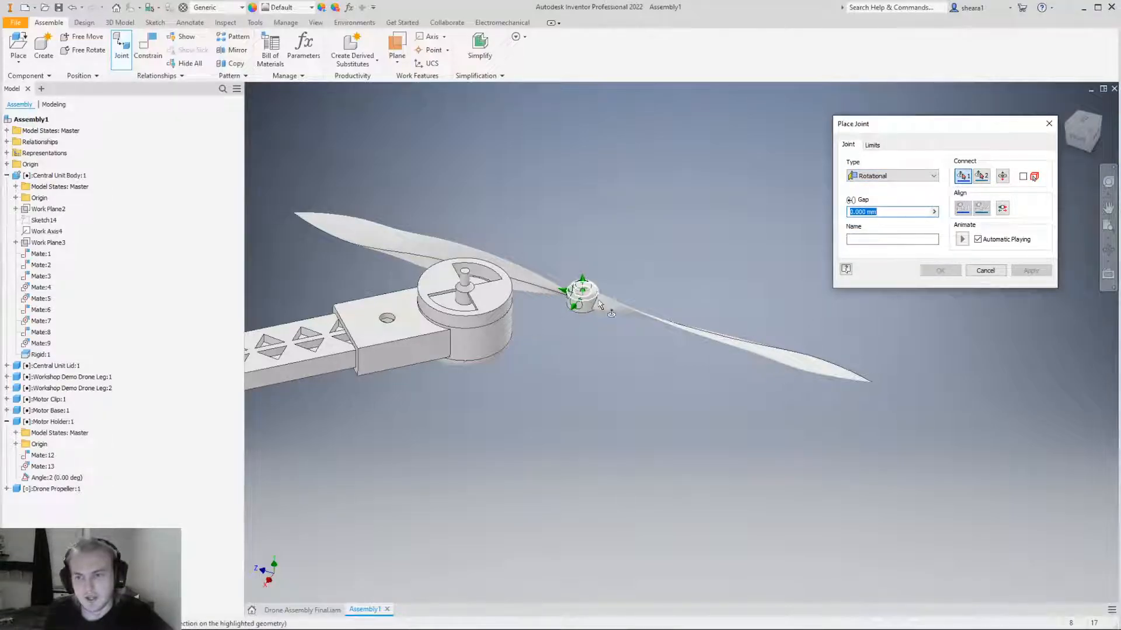
Set the joint's first origin at the centre of the inner end face of the propeller hub's hole.
shift+middle_drag(606, 311, 526, 318)
scroll(490, 324, down, 5)
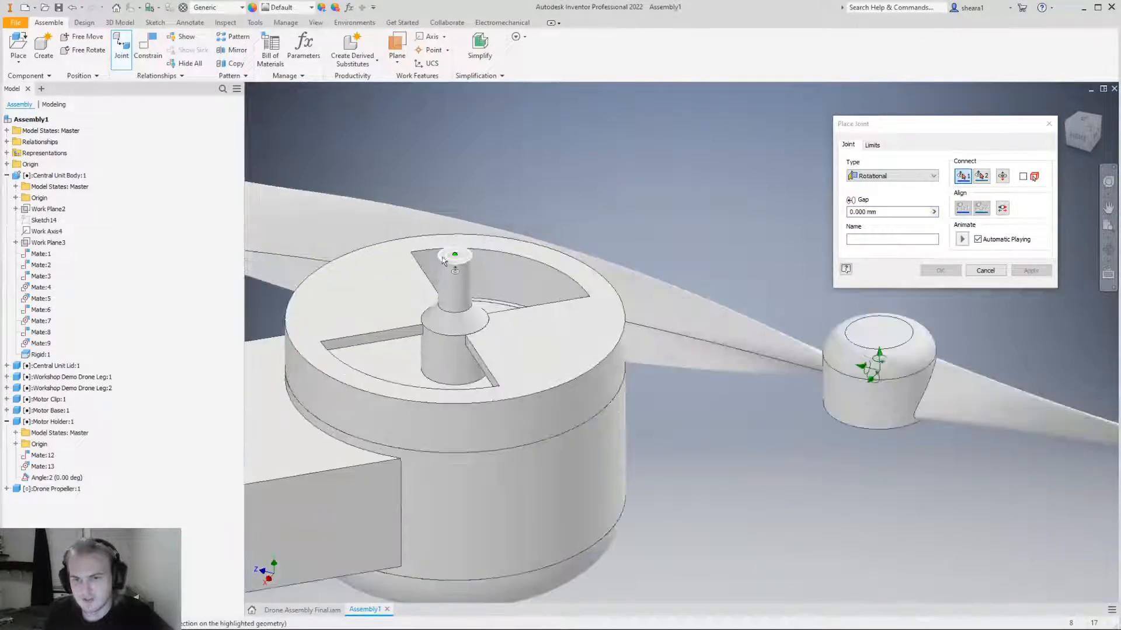
scroll(847, 379, up, 5)
shift+middle_drag(848, 379, 718, 350)
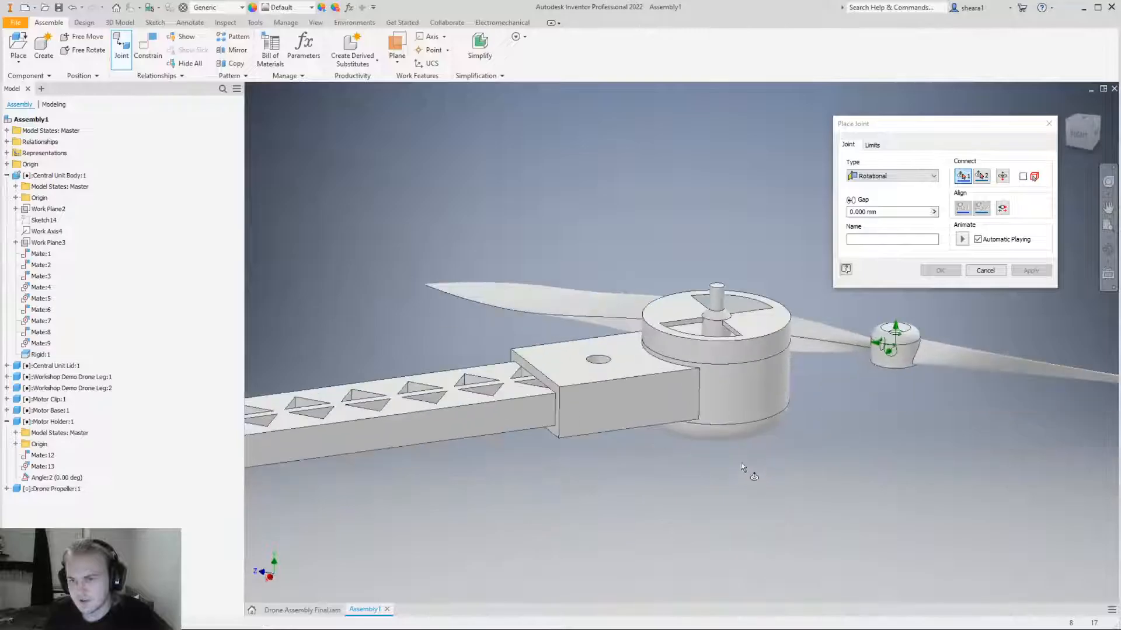
scroll(715, 344, down, 6)
scroll(715, 345, up, 6)
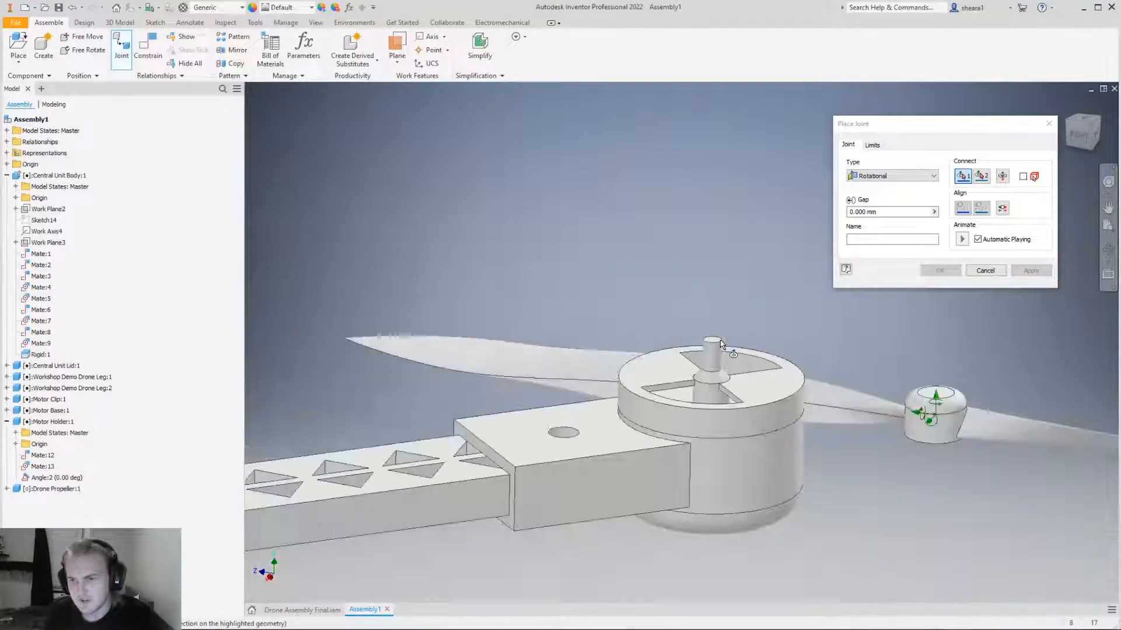
shift+middle_drag(843, 432, 705, 391)
scroll(718, 233, down, 2)
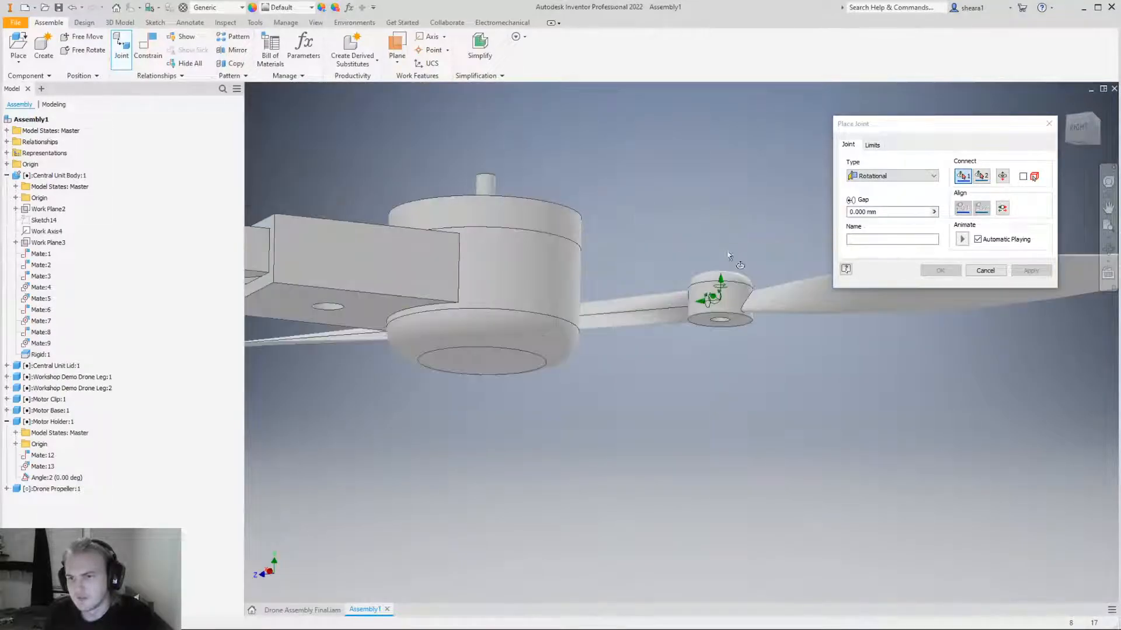
shift+middle_drag(736, 276, 722, 364)
scroll(677, 315, down, 5)
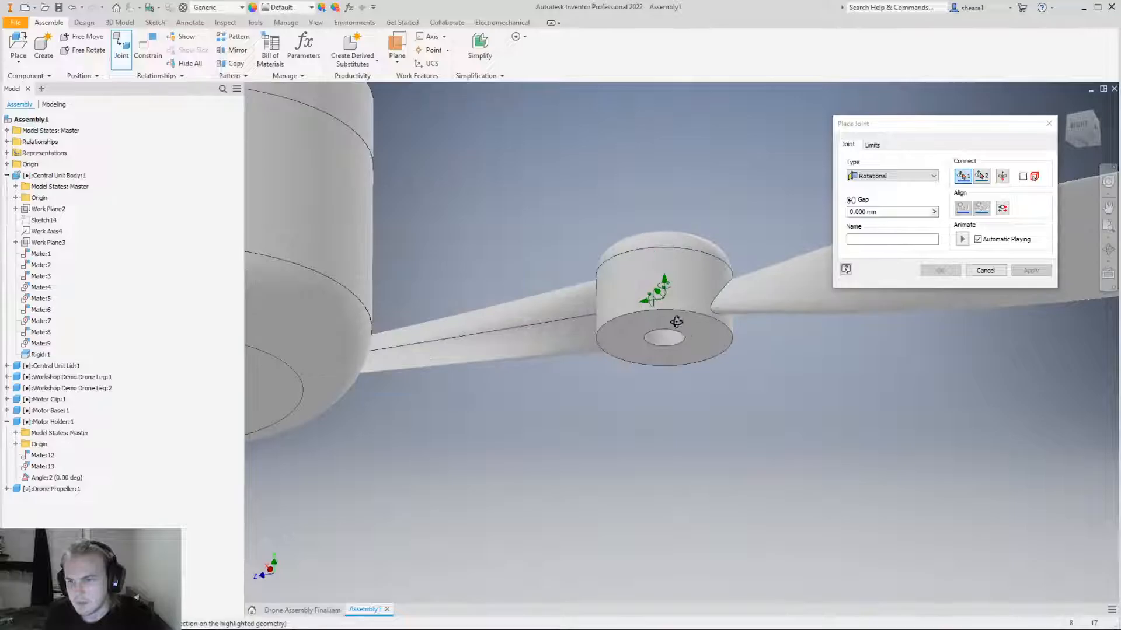
scroll(677, 304, up, 5)
scroll(671, 315, down, 4)
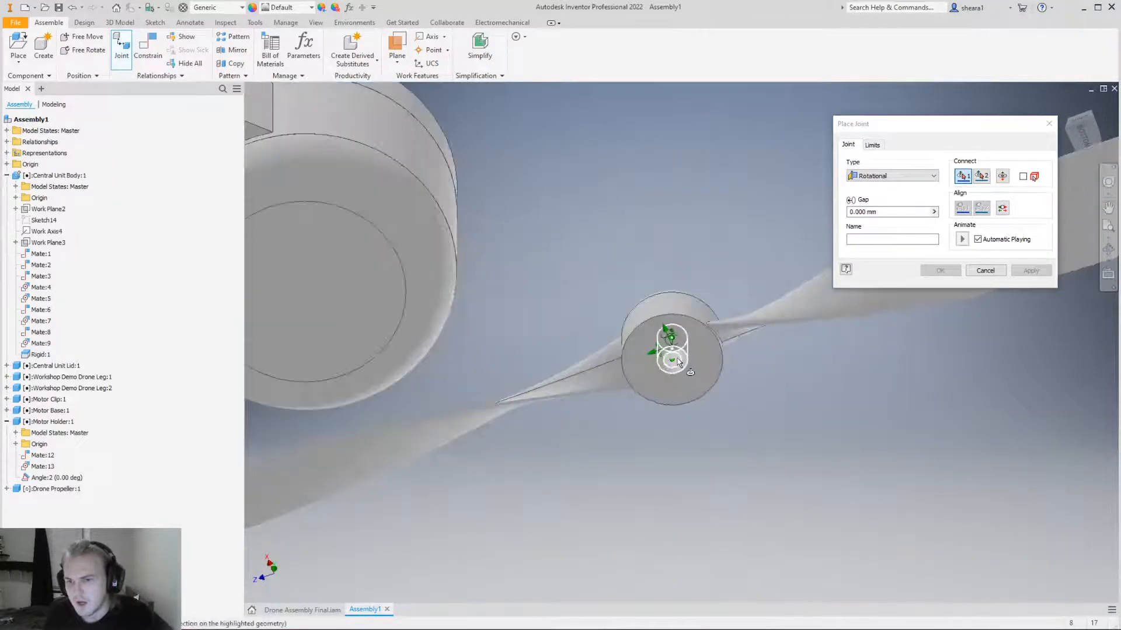
shift+middle_drag(665, 306, 645, 438)
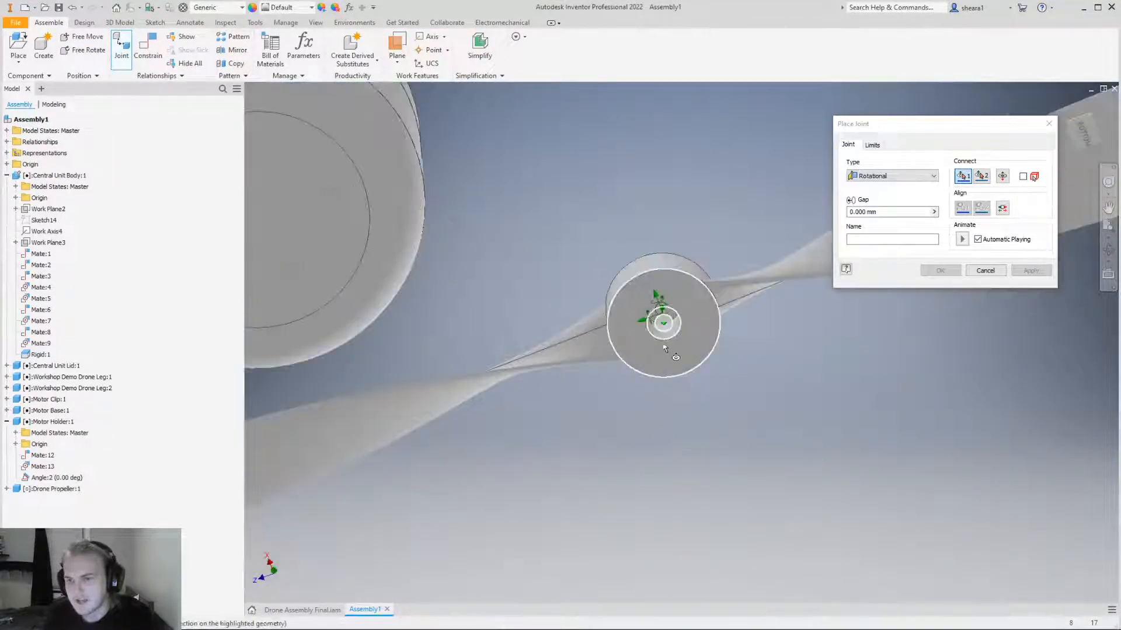
scroll(666, 304, down, 3)
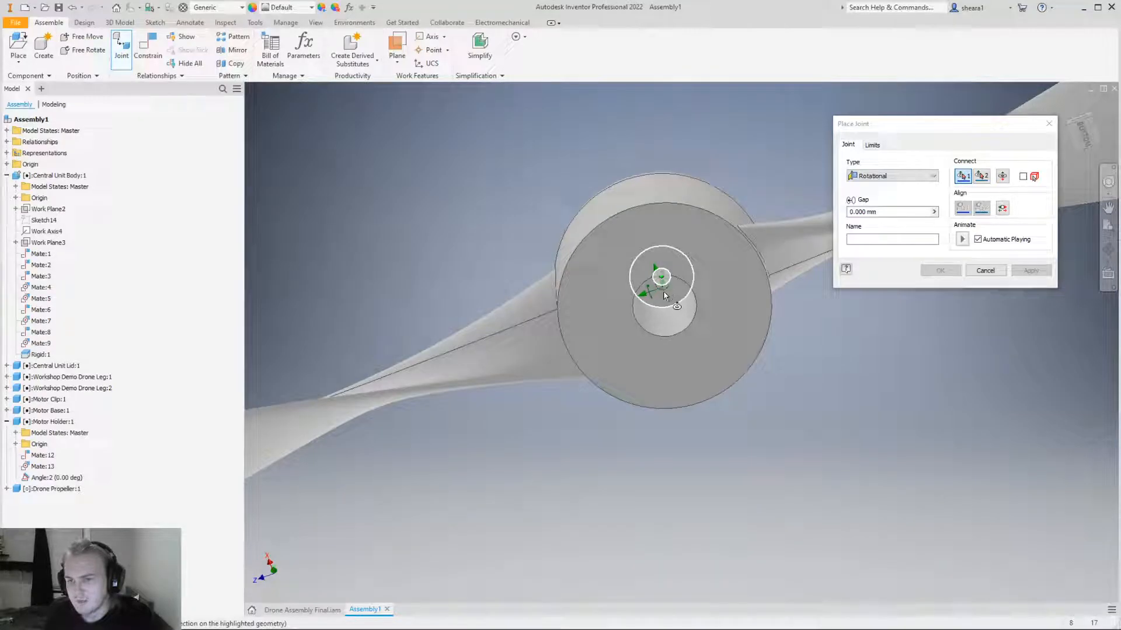
shift+middle_drag(659, 286, 661, 337)
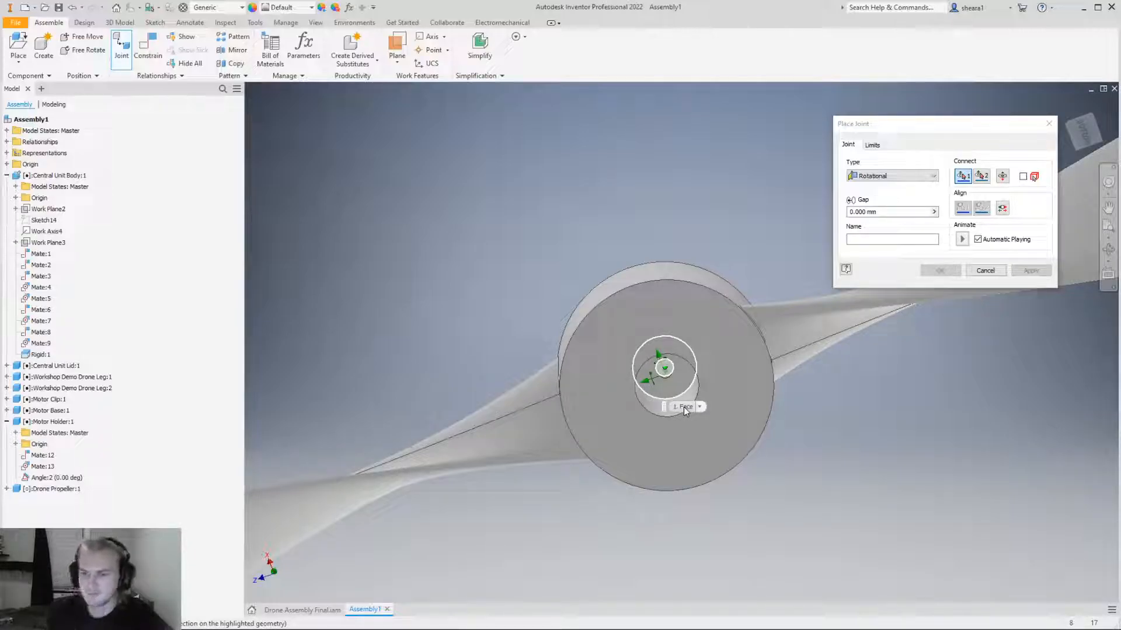
click(684, 408)
Set the joint's second origin at the centre of the motor shaft's top face.
shift+middle_drag(684, 408, 659, 274)
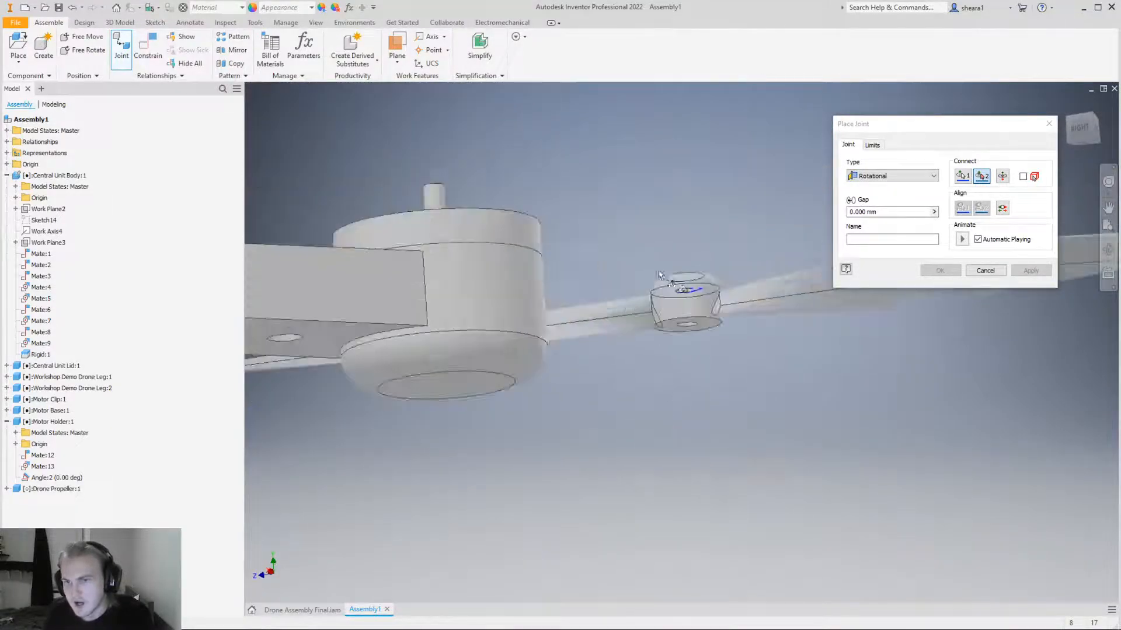
scroll(658, 275, down, 5)
scroll(700, 283, down, 3)
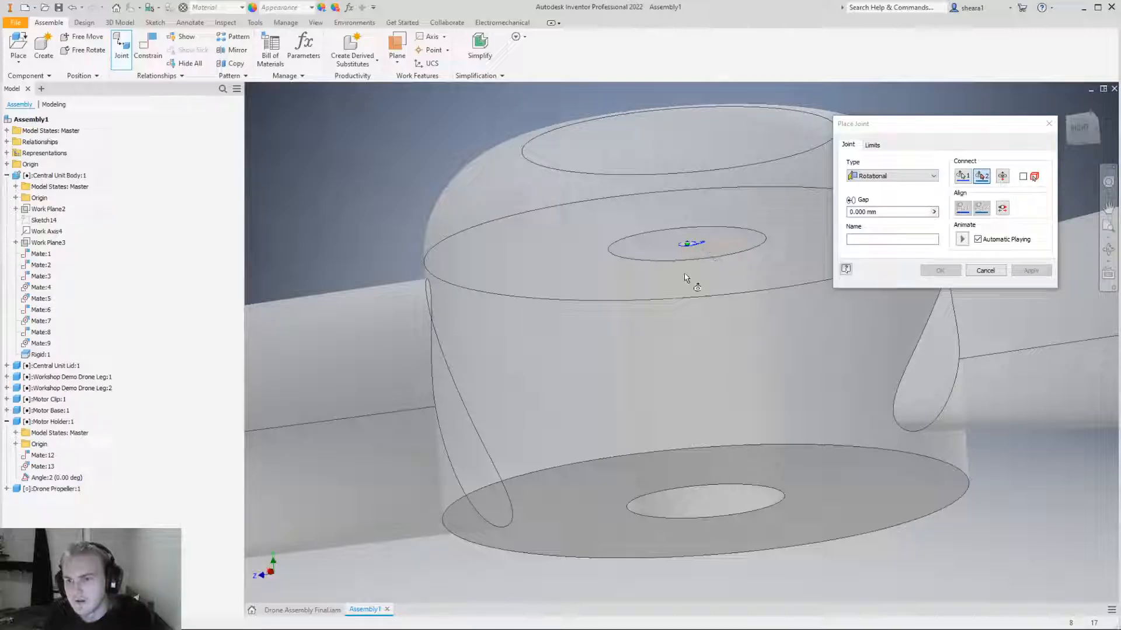
scroll(685, 279, down, 5)
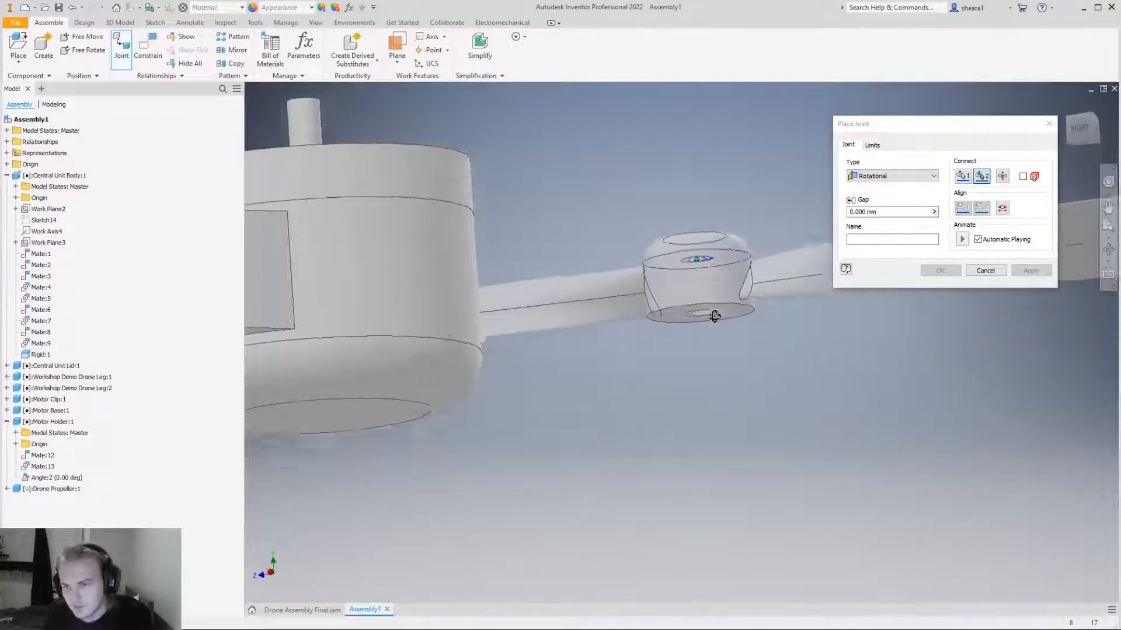
shift+middle_drag(715, 316, 721, 338)
scroll(738, 431, down, 5)
shift+middle_drag(621, 311, 626, 316)
scroll(666, 205, up, 4)
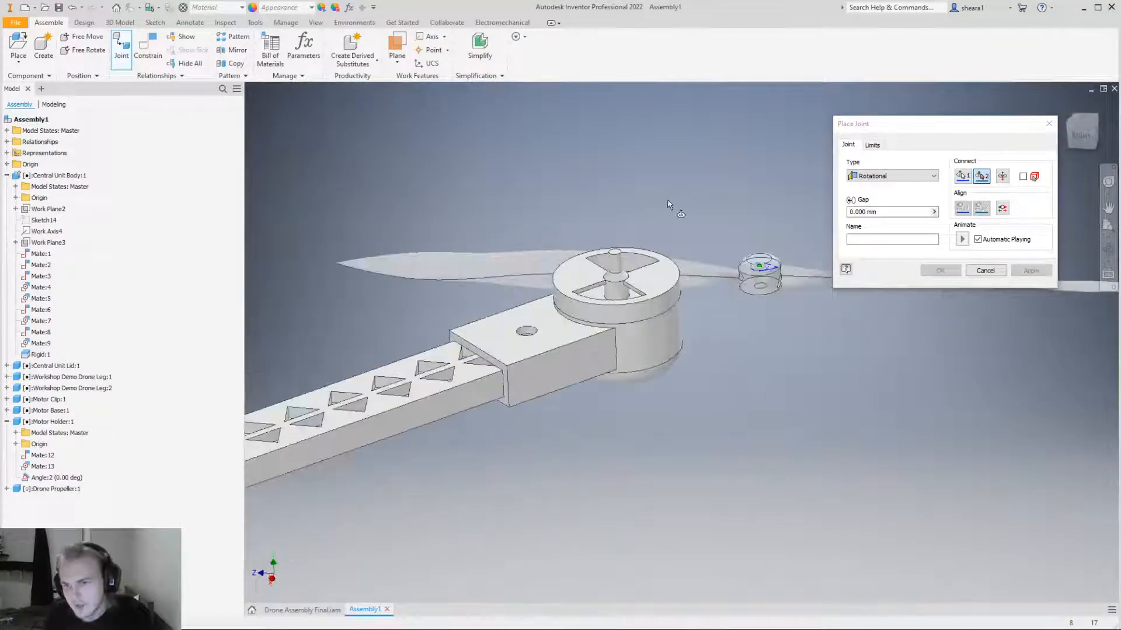
scroll(665, 205, up, 2)
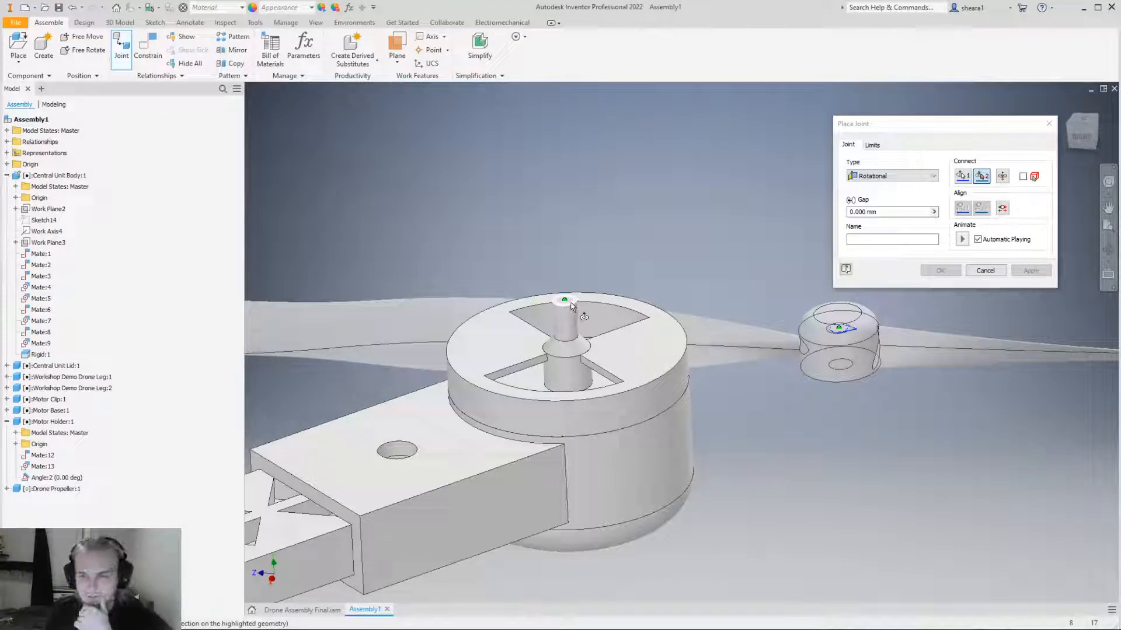
scroll(576, 284, up, 3)
click(561, 321)
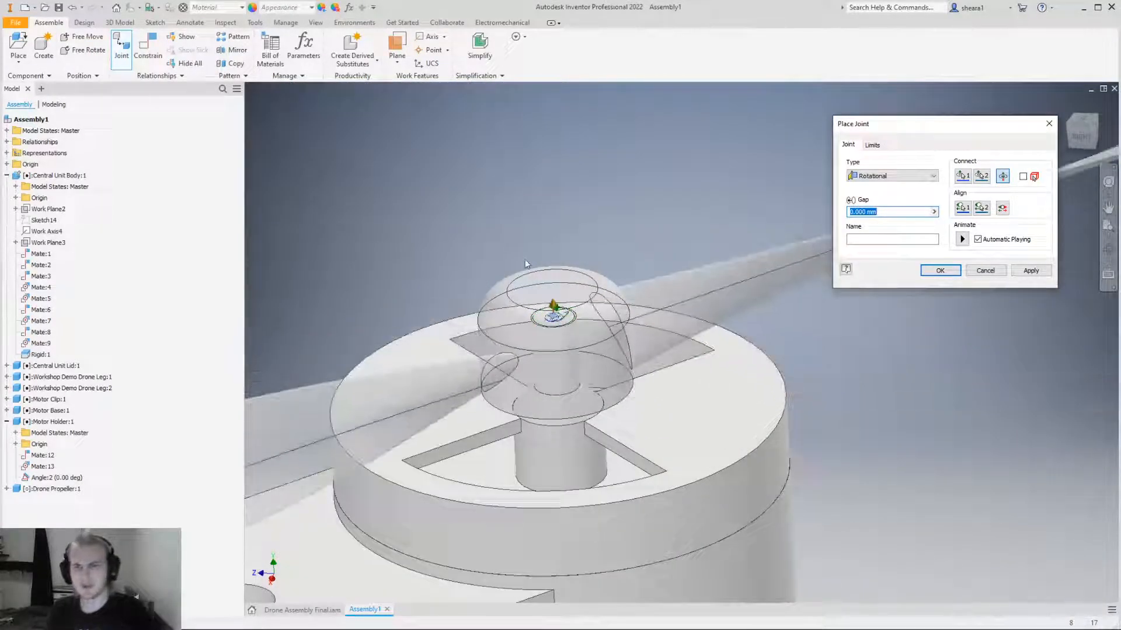
Preview the rotational joint's motion and examine how the propeller hub sits on the motor shaft.
scroll(622, 325, down, 5)
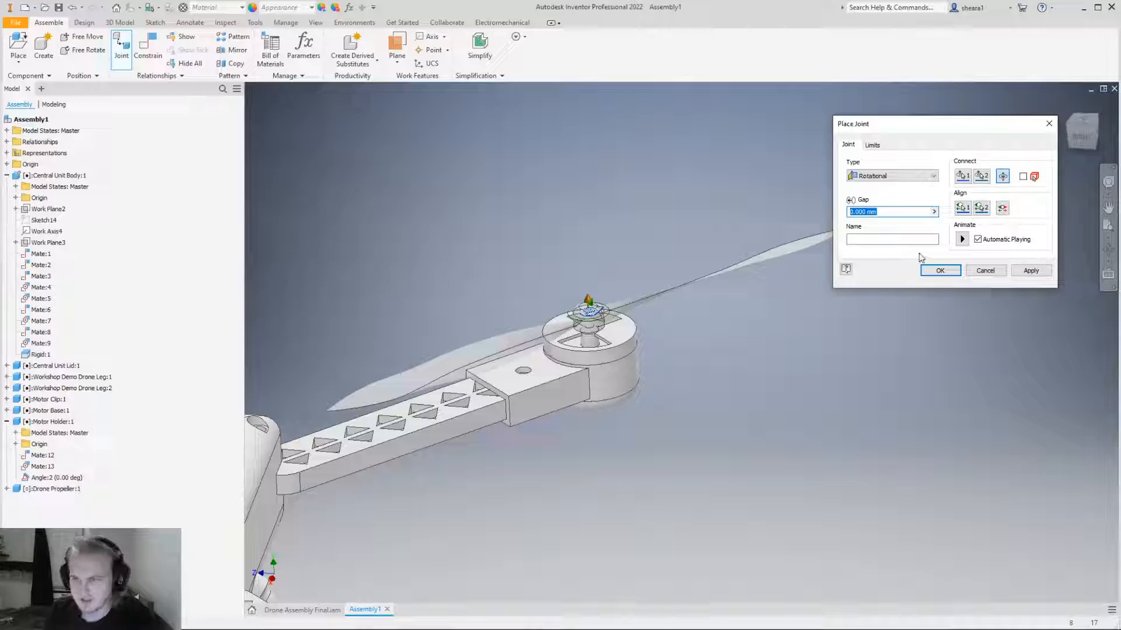
click(962, 240)
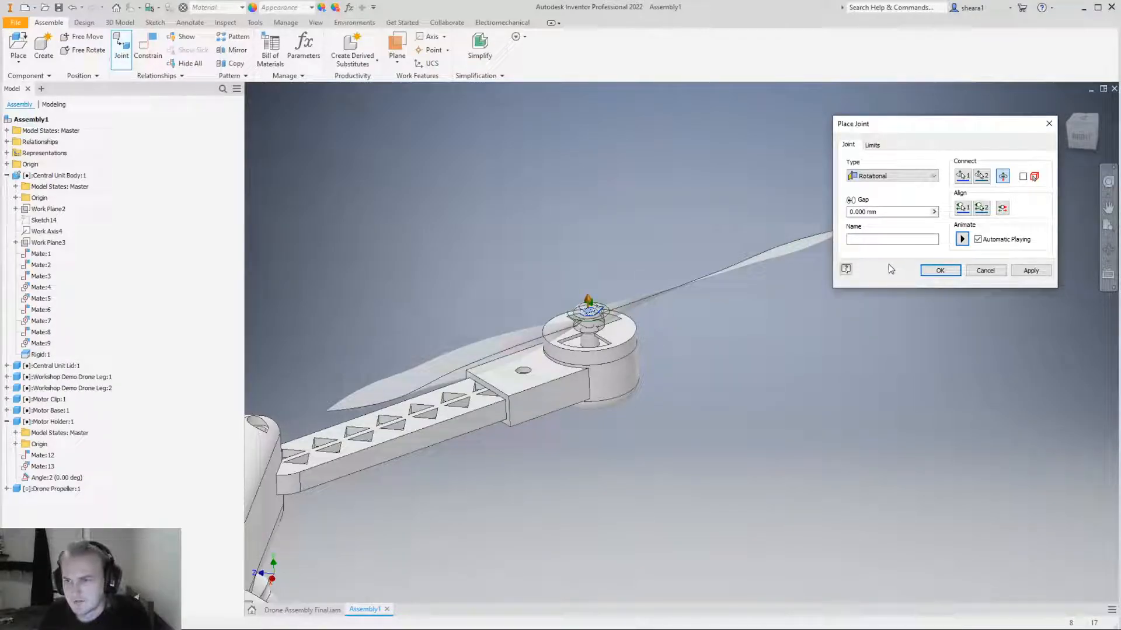
scroll(718, 298, down, 3)
scroll(659, 339, up, 2)
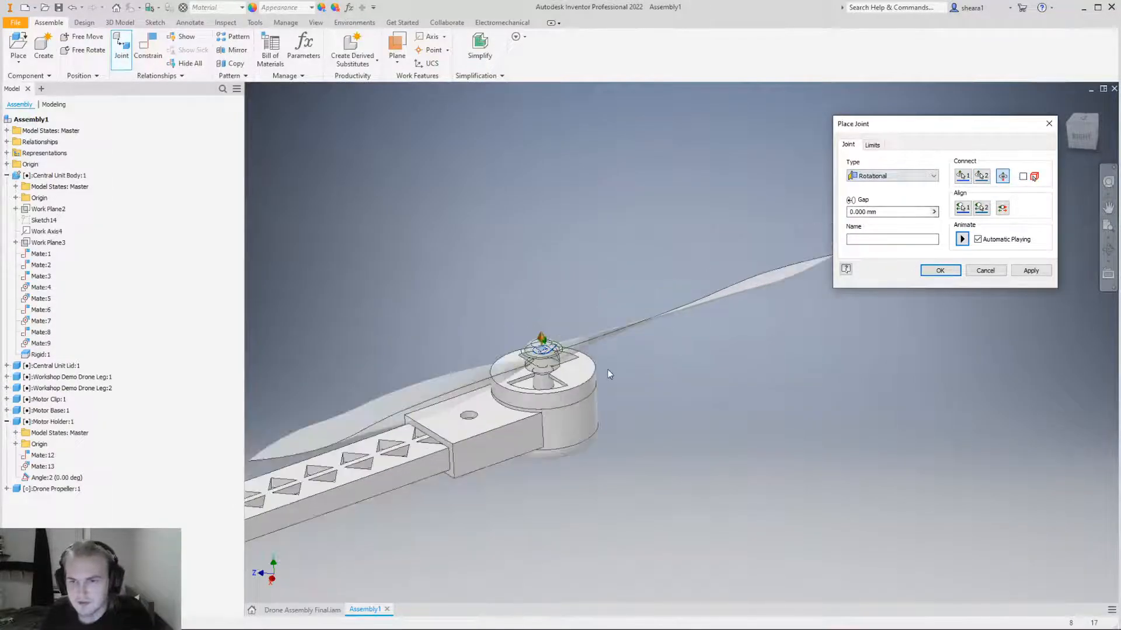
shift+middle_drag(586, 382, 582, 381)
scroll(482, 398, down, 4)
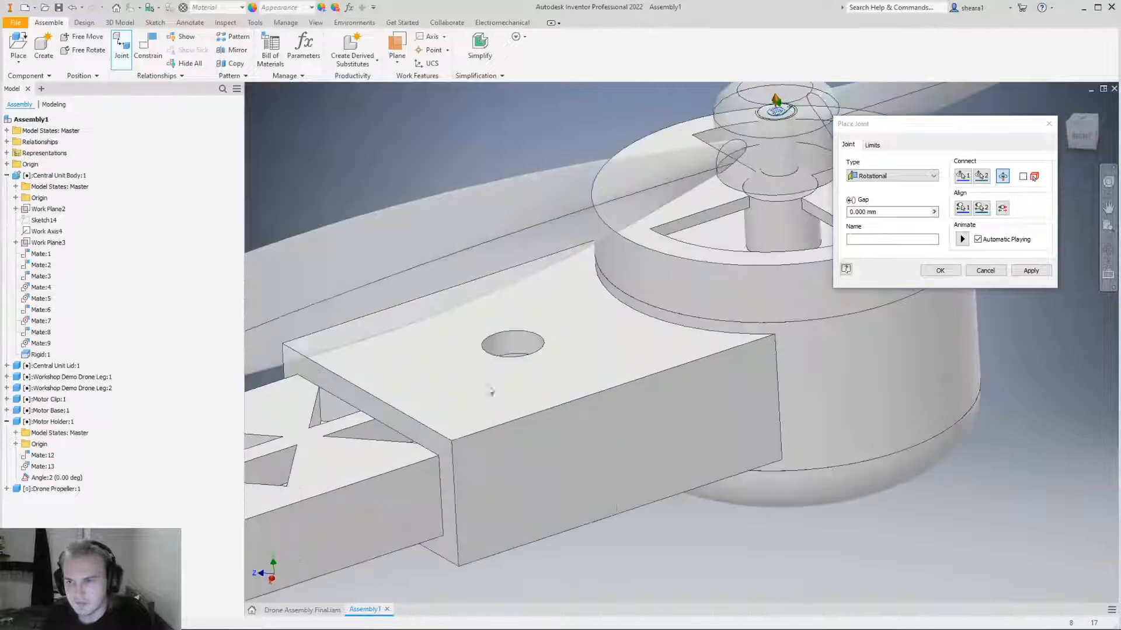
Apply the rotational joint between the propeller hub and motor shaft, and finish placing joints.
scroll(595, 307, up, 2)
scroll(758, 158, down, 2)
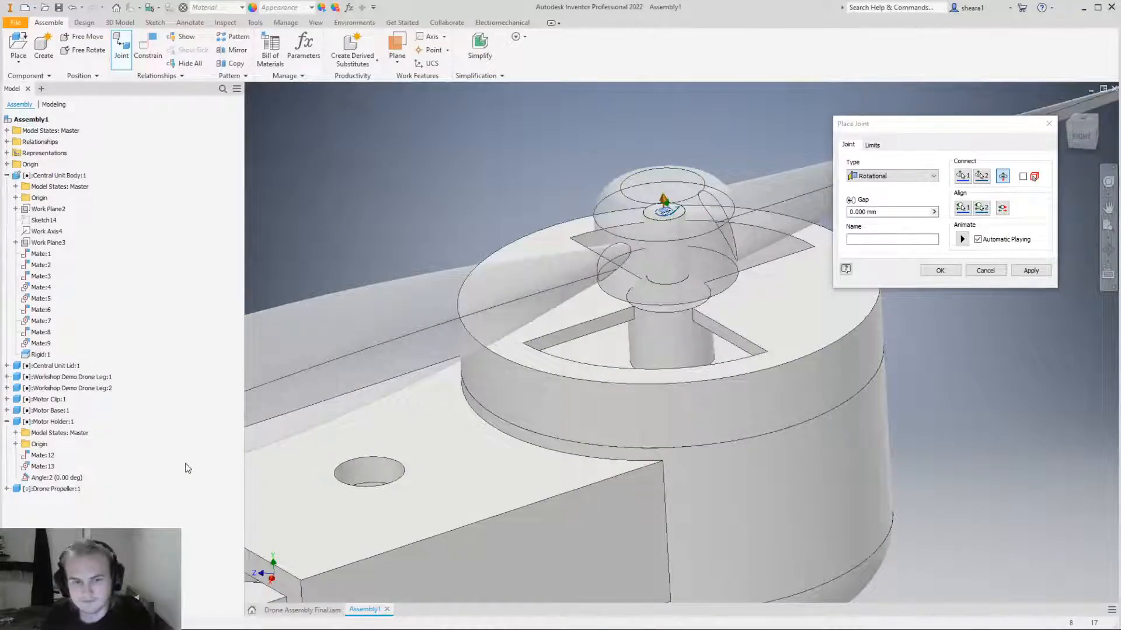
click(7, 489)
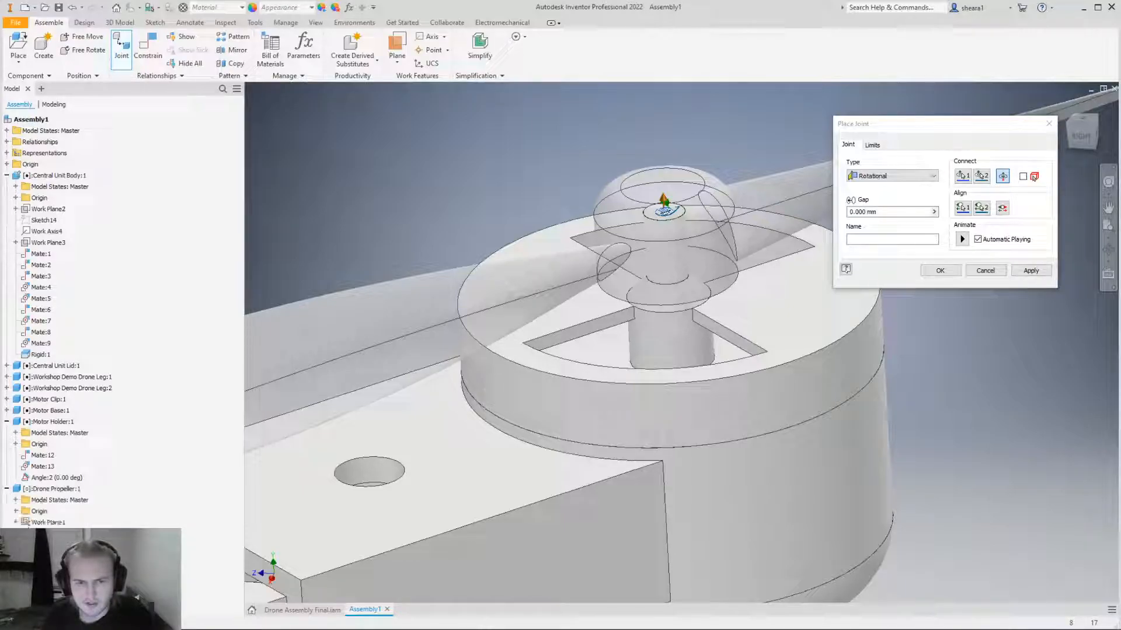
click(1029, 271)
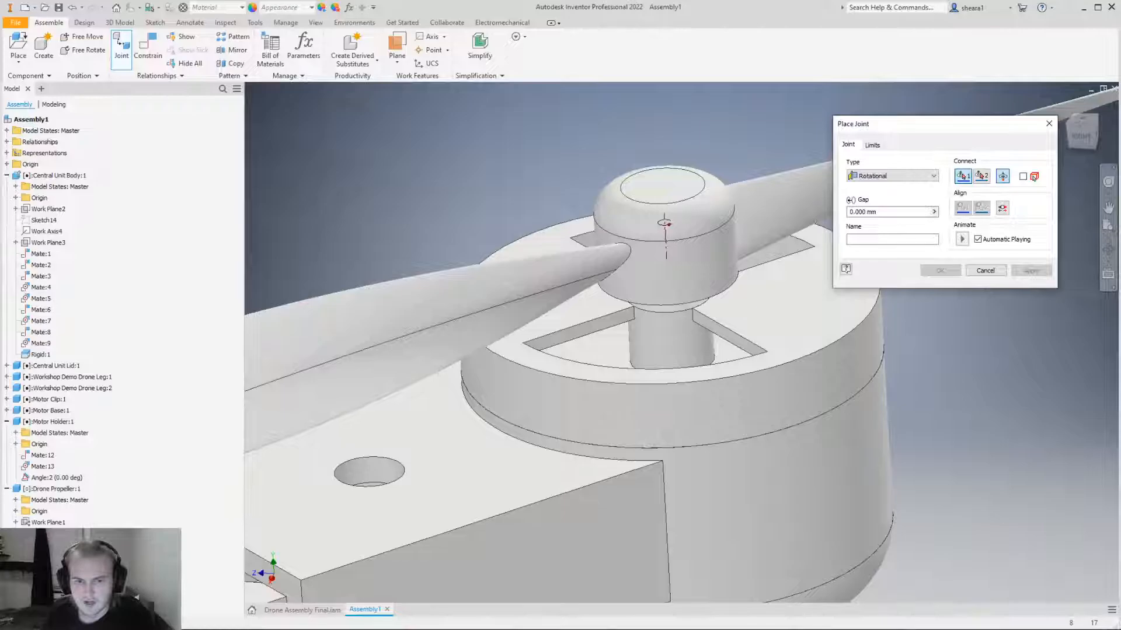
click(1048, 123)
Set the rotational joint's gap to 1 mm and check the propeller hub's height above the motor from the side.
scroll(631, 175, down, 3)
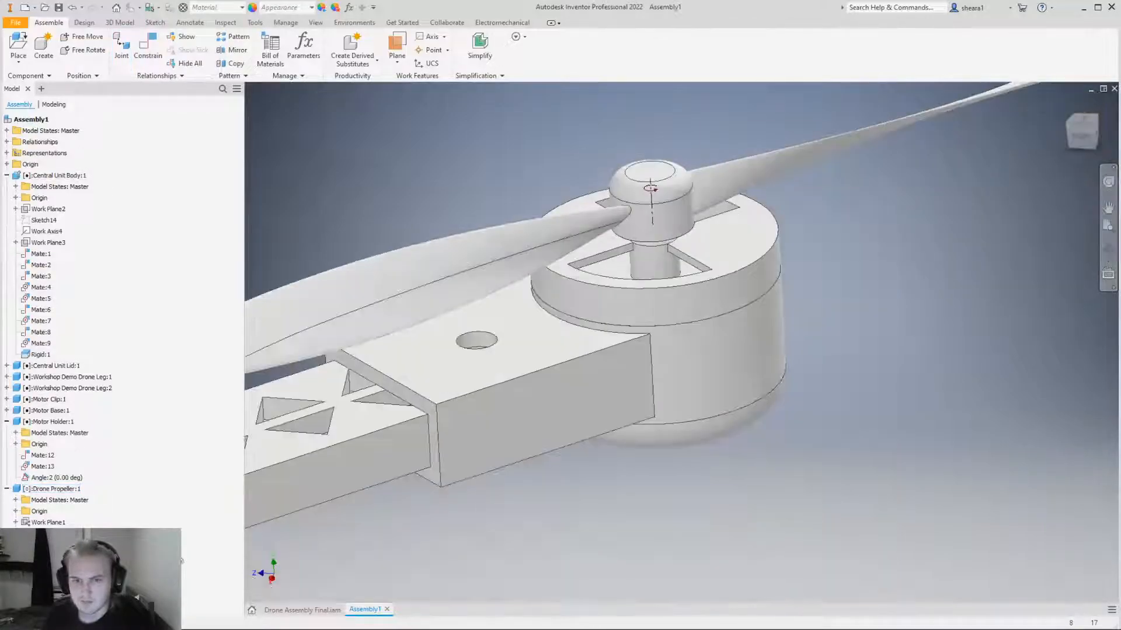
click(652, 186)
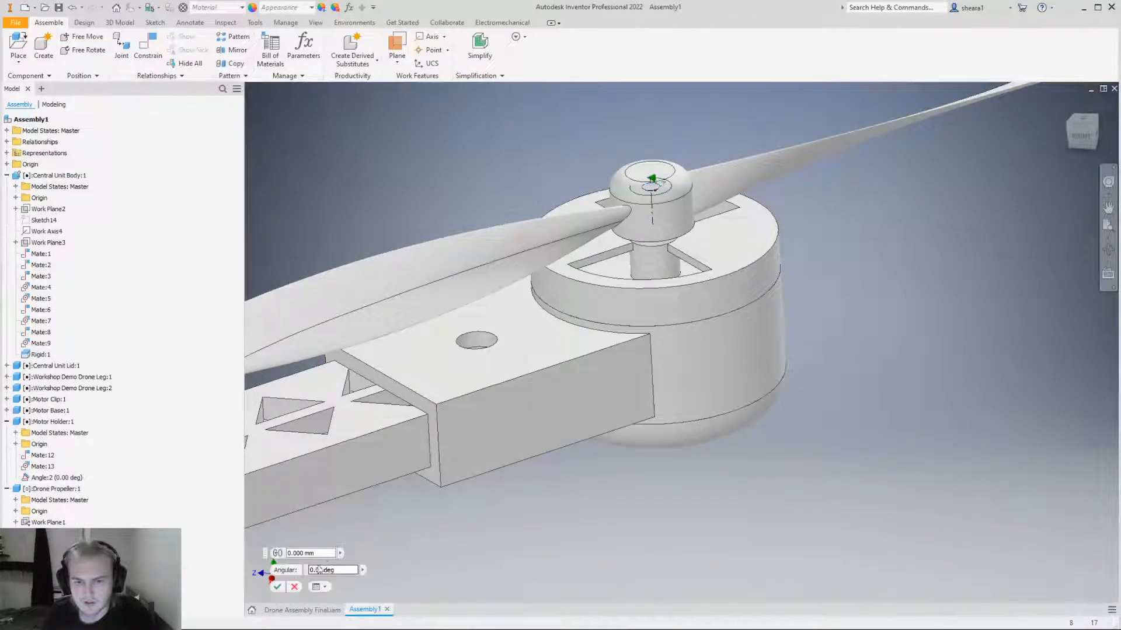
drag(296, 555, 271, 558)
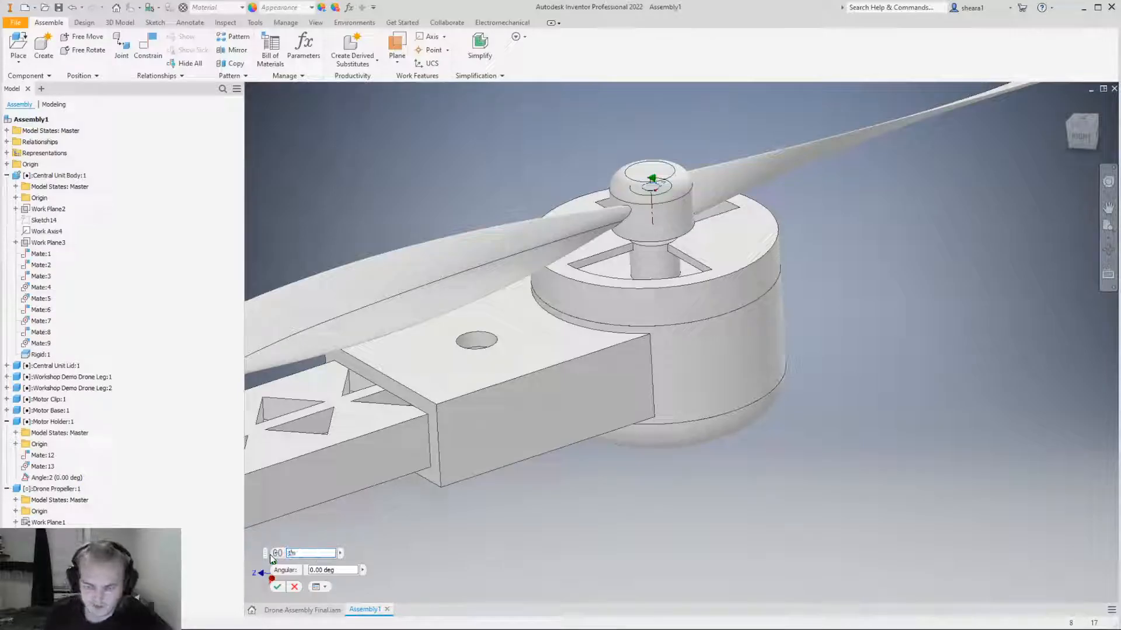
key(Return)
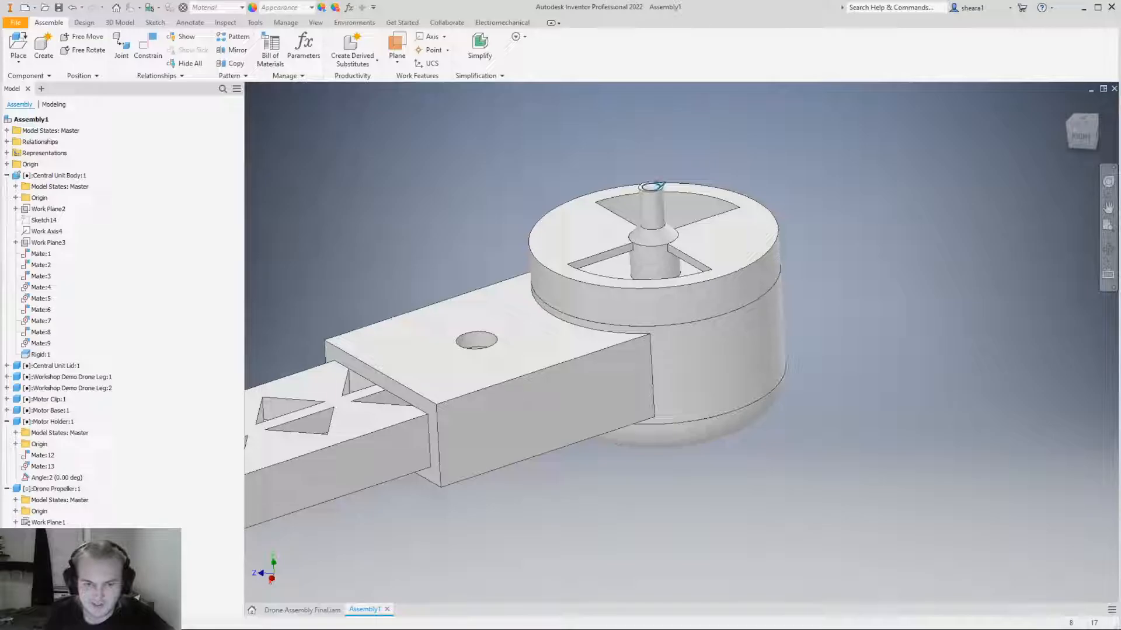
click(652, 186)
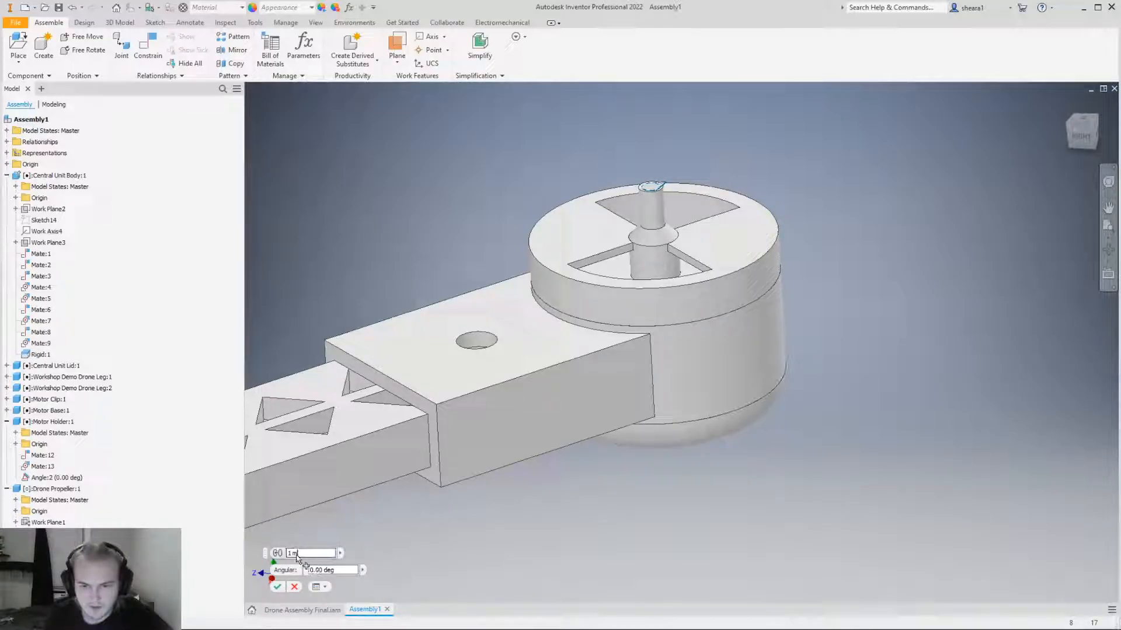
key(Return)
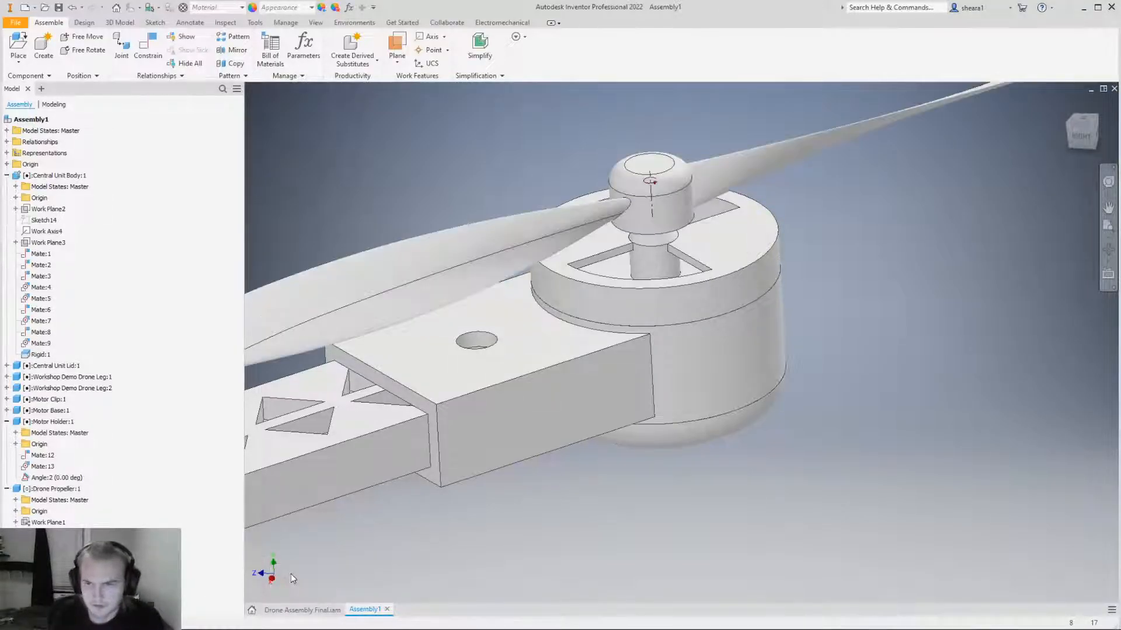
scroll(687, 400, up, 5)
shift+middle_drag(666, 197, 669, 177)
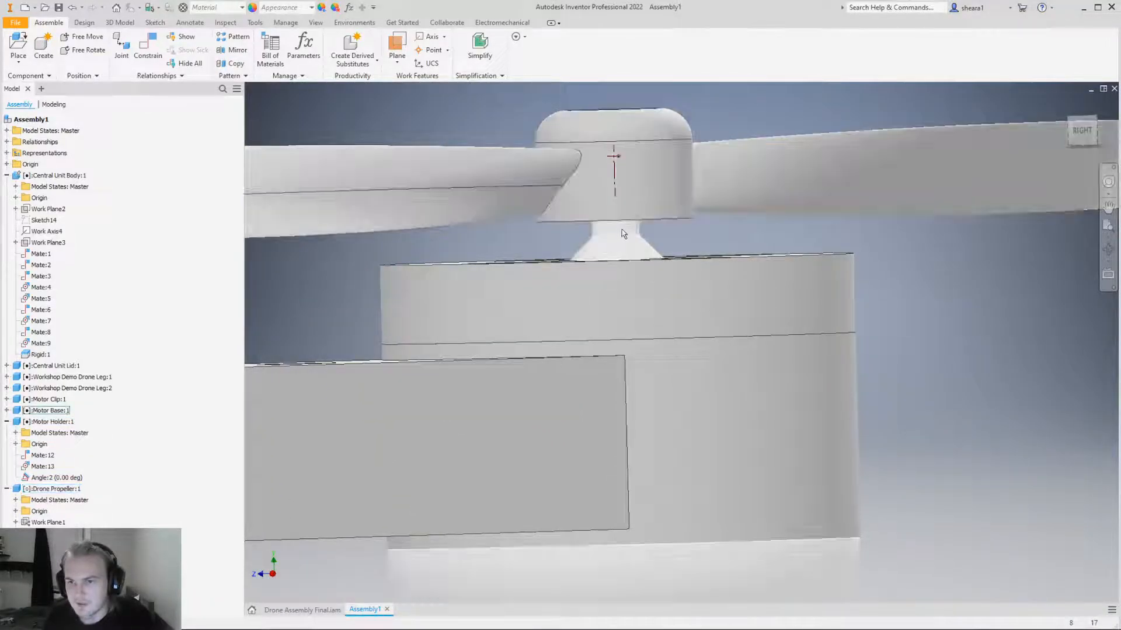
Reduce the rotational joint's gap so the propeller hub sits lower on the motor shaft.
shift+middle_drag(632, 220, 601, 336)
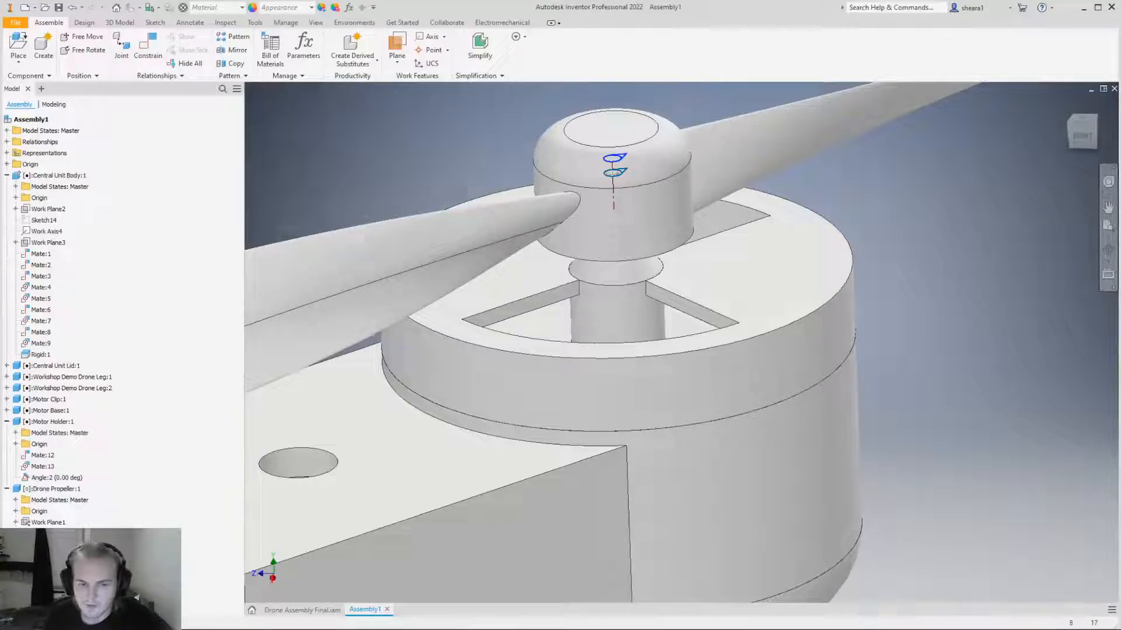
click(295, 553)
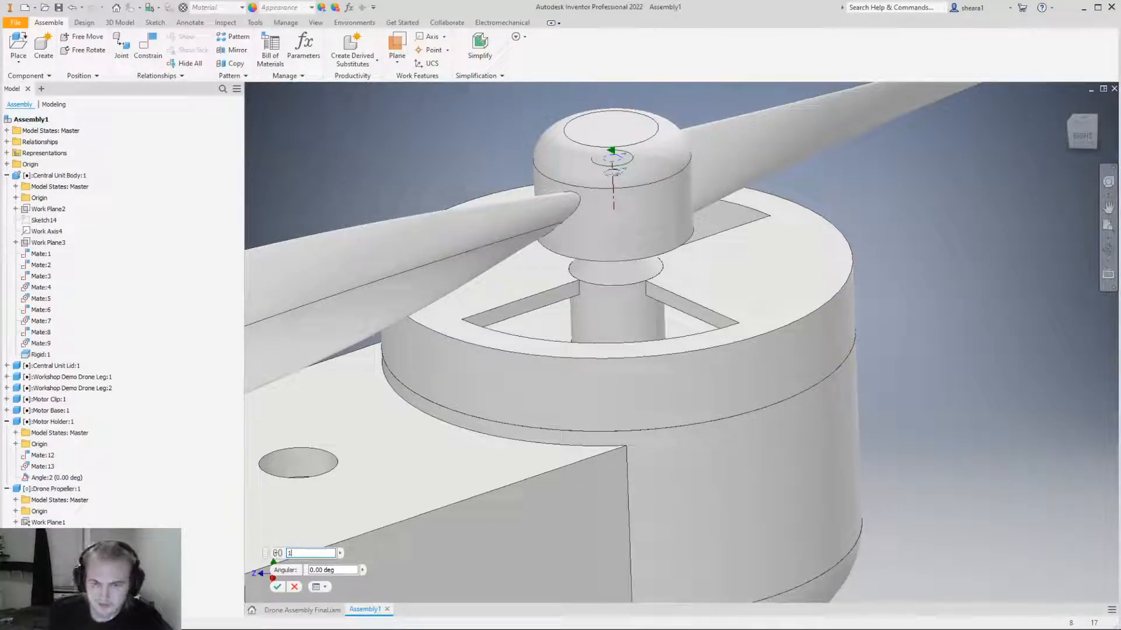
click(277, 586)
Turn the propeller about the motor shaft to test the rotational joint.
scroll(537, 326, down, 6)
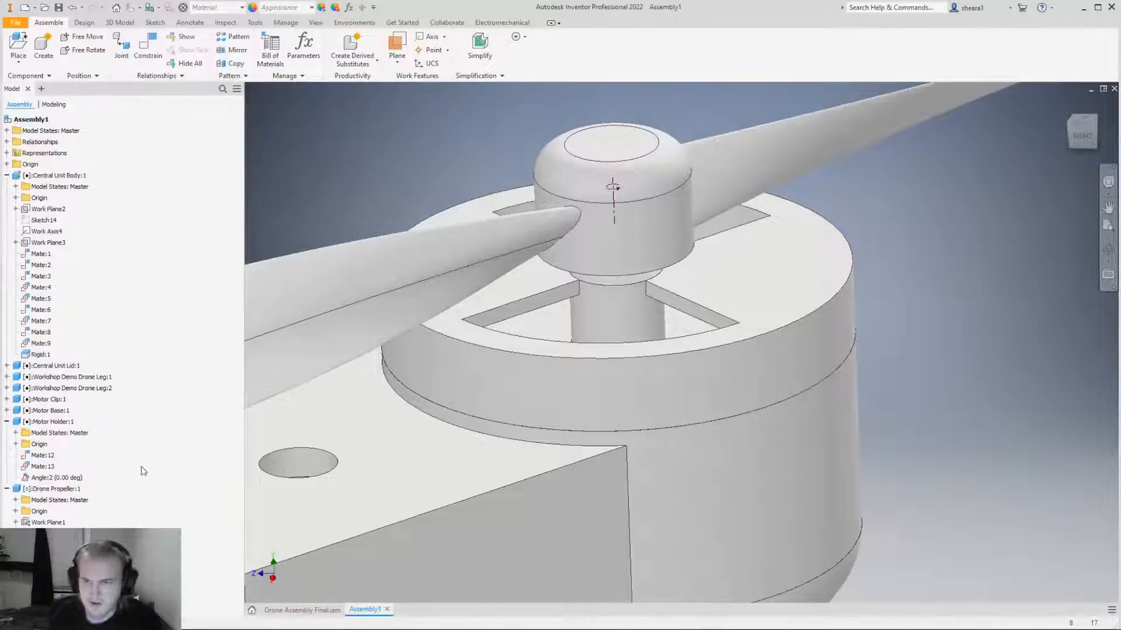
scroll(537, 326, down, 4)
scroll(613, 308, up, 4)
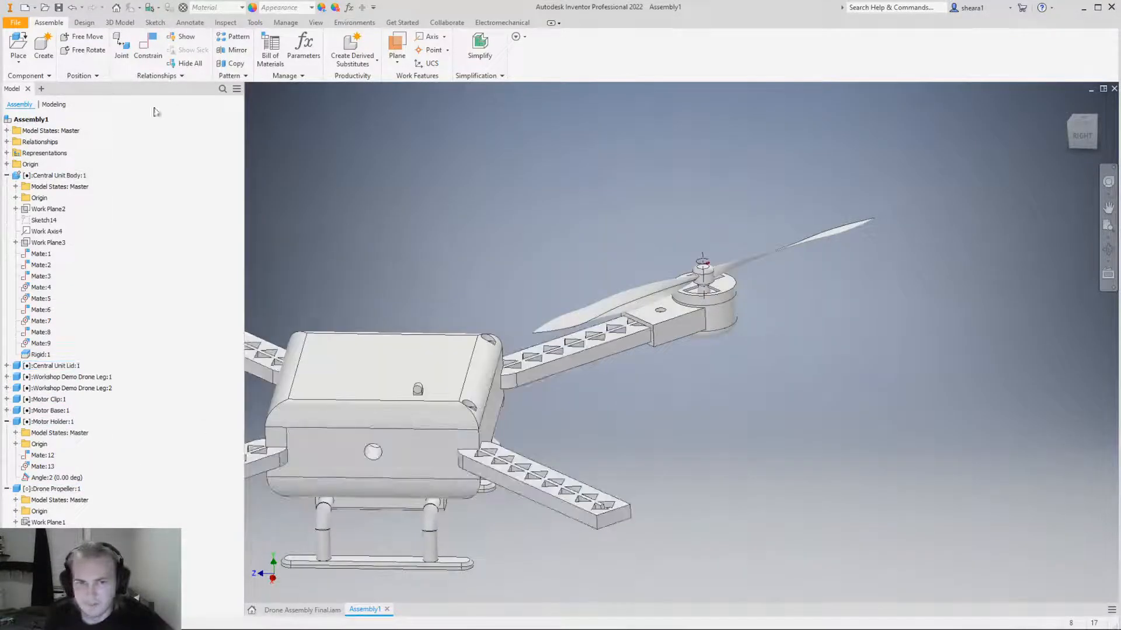
drag(613, 308, 776, 228)
scroll(758, 362, up, 5)
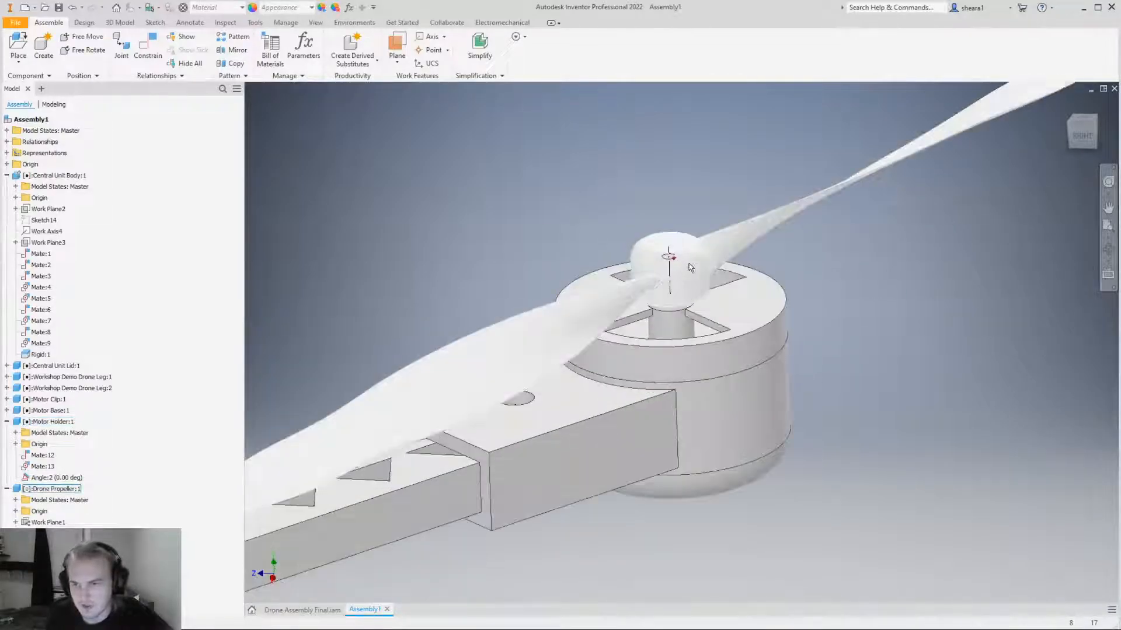
scroll(758, 362, down, 2)
scroll(759, 362, down, 2)
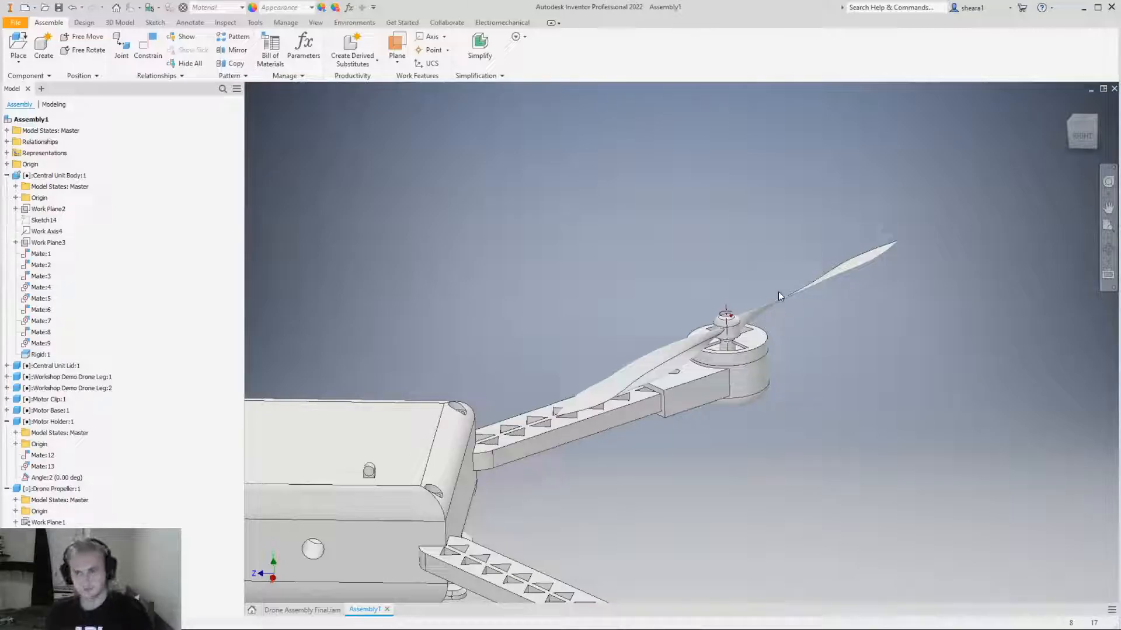
drag(778, 296, 708, 250)
click(879, 224)
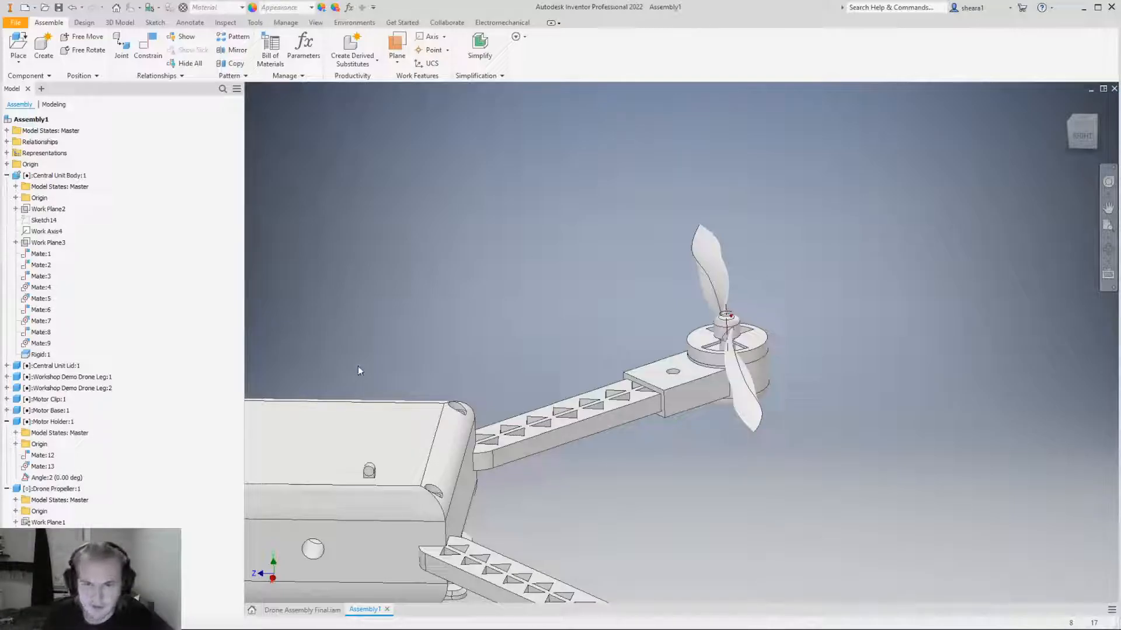
Examine the whole drone assembly from several angles, including the body, lid, arms and mounted propeller.
scroll(618, 267, down, 5)
shift+middle_drag(488, 317, 428, 329)
scroll(347, 276, up, 3)
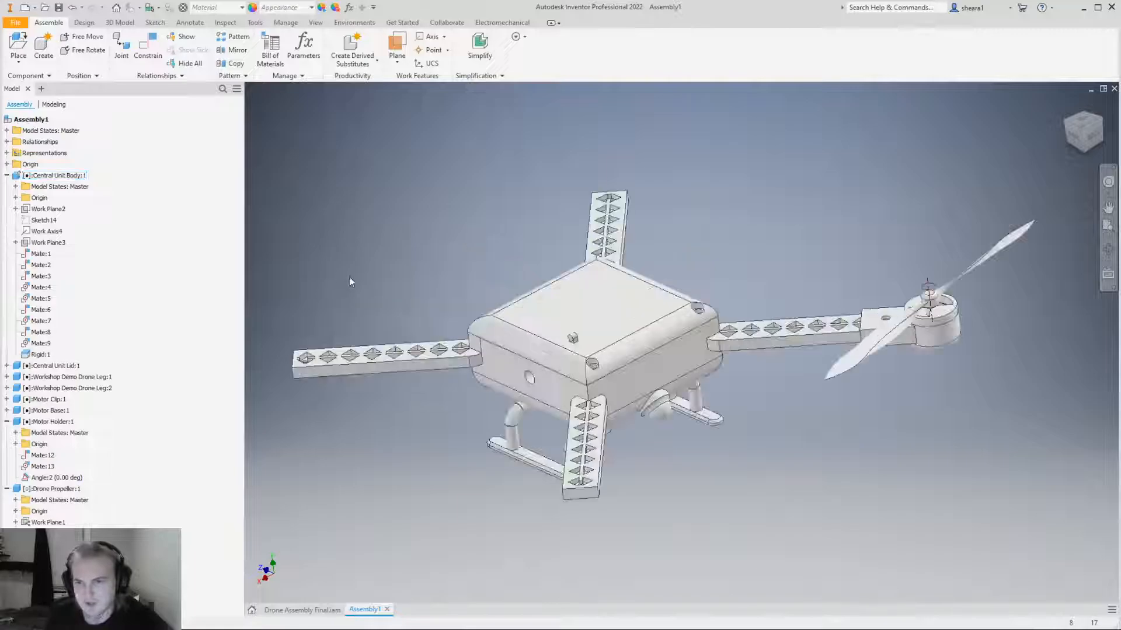
shift+middle_drag(533, 305, 531, 330)
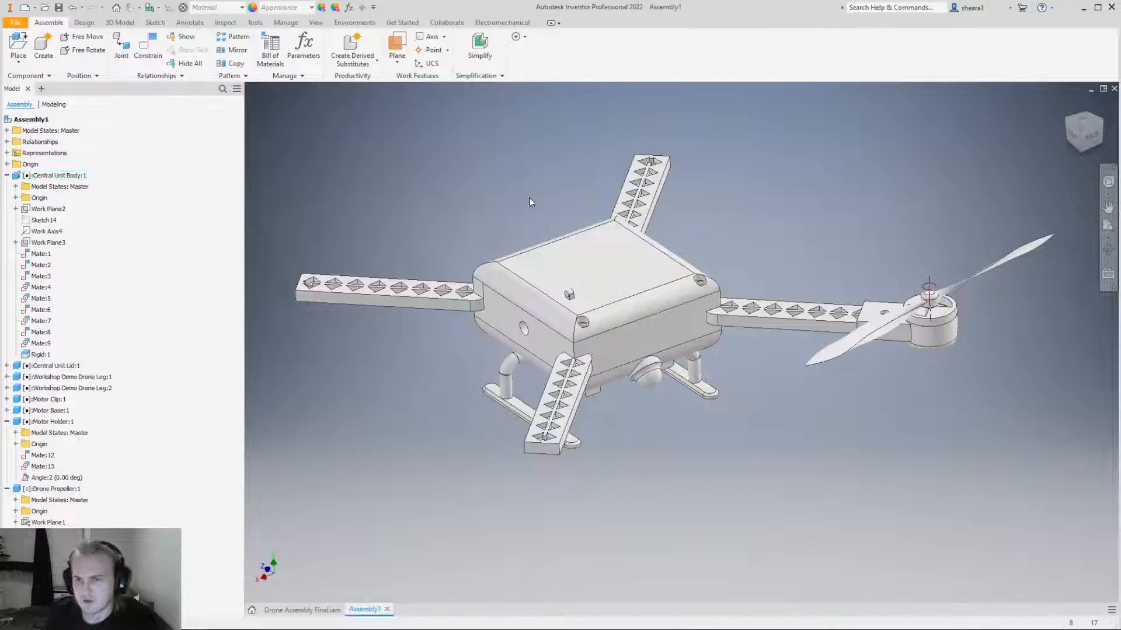
shift+middle_drag(319, 353, 598, 329)
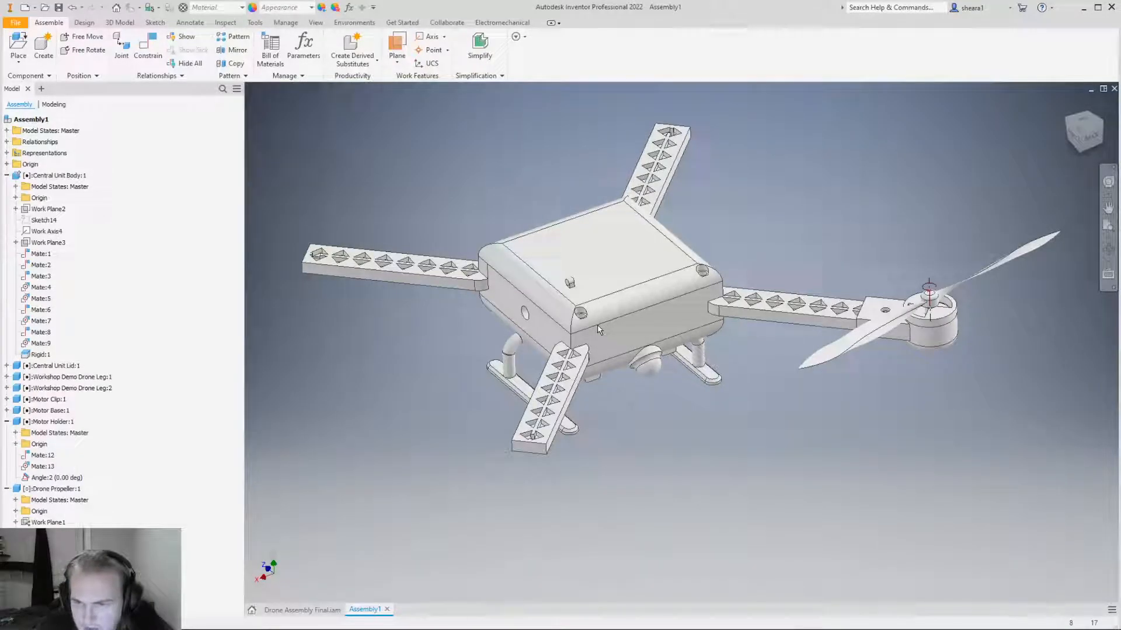
mouse_move(613, 344)
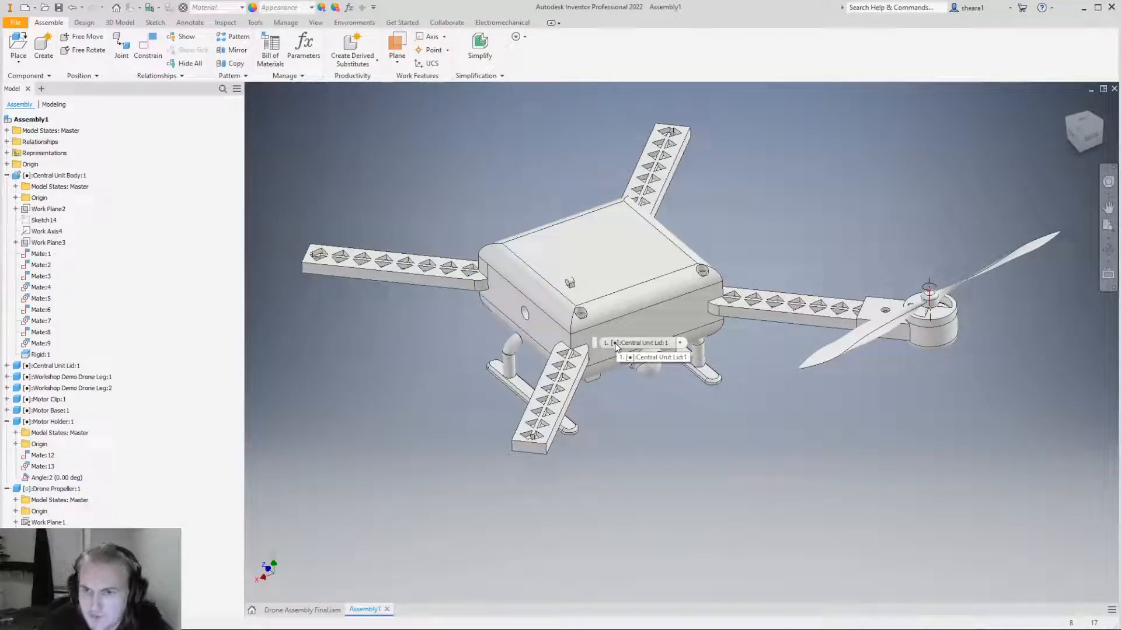
scroll(615, 346, down, 3)
scroll(584, 321, up, 5)
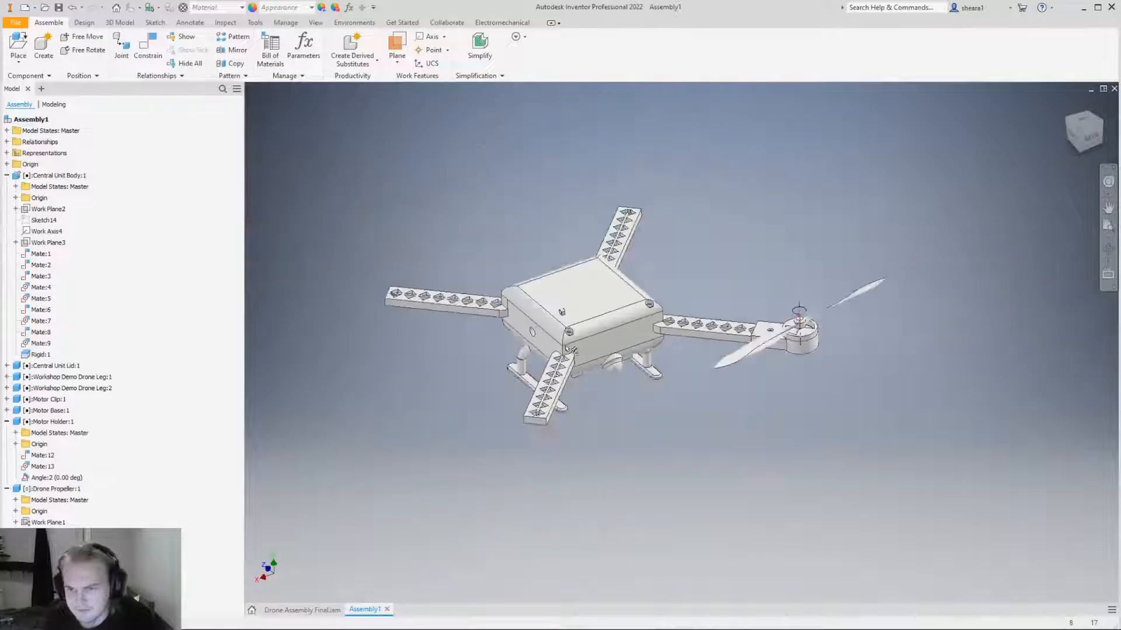
scroll(559, 292, down, 4)
scroll(559, 292, up, 3)
mouse_move(564, 325)
shift+middle_down()
mouse_move(525, 325)
mouse_move(560, 327)
shift+middle_up()
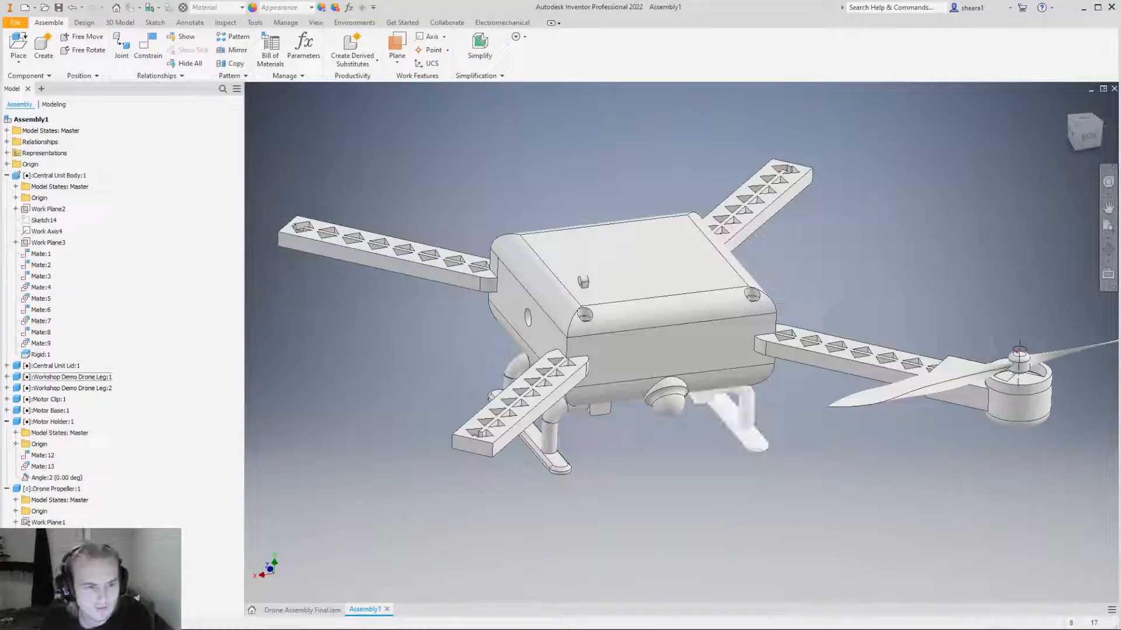
Place one instance of the Antenna component above the drone body.
click(21, 44)
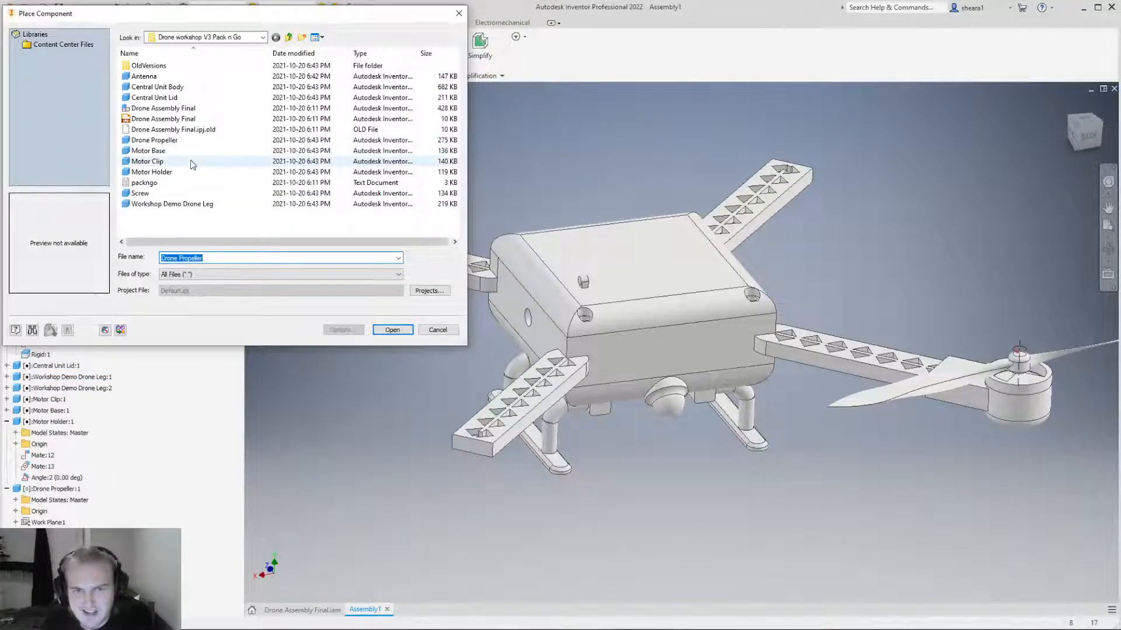
drag(266, 14, 338, 155)
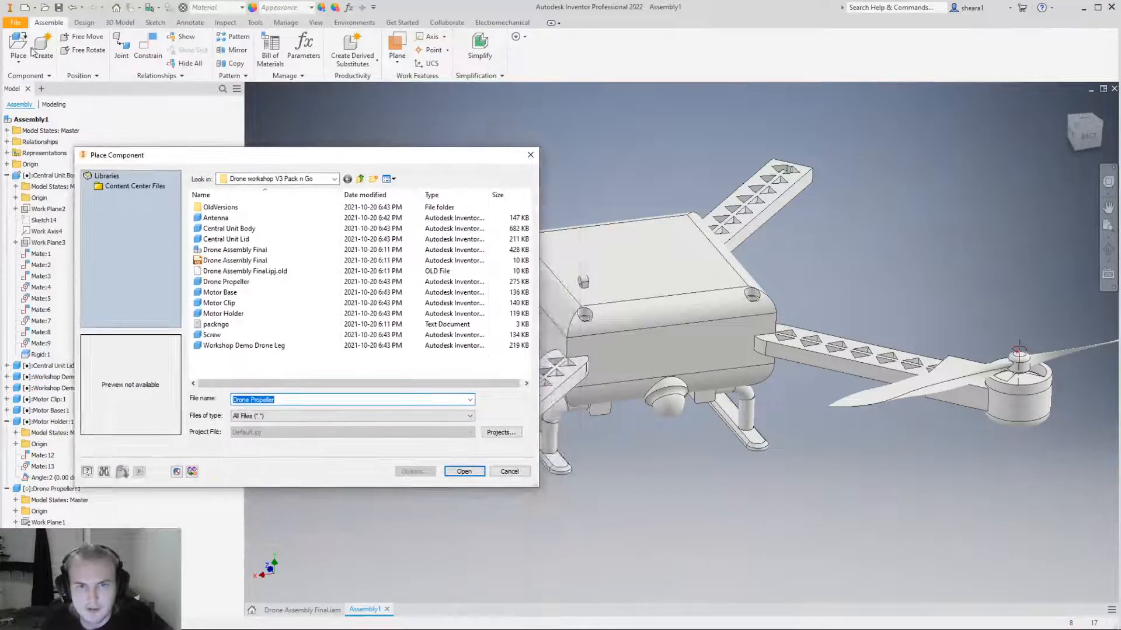
click(263, 228)
click(265, 220)
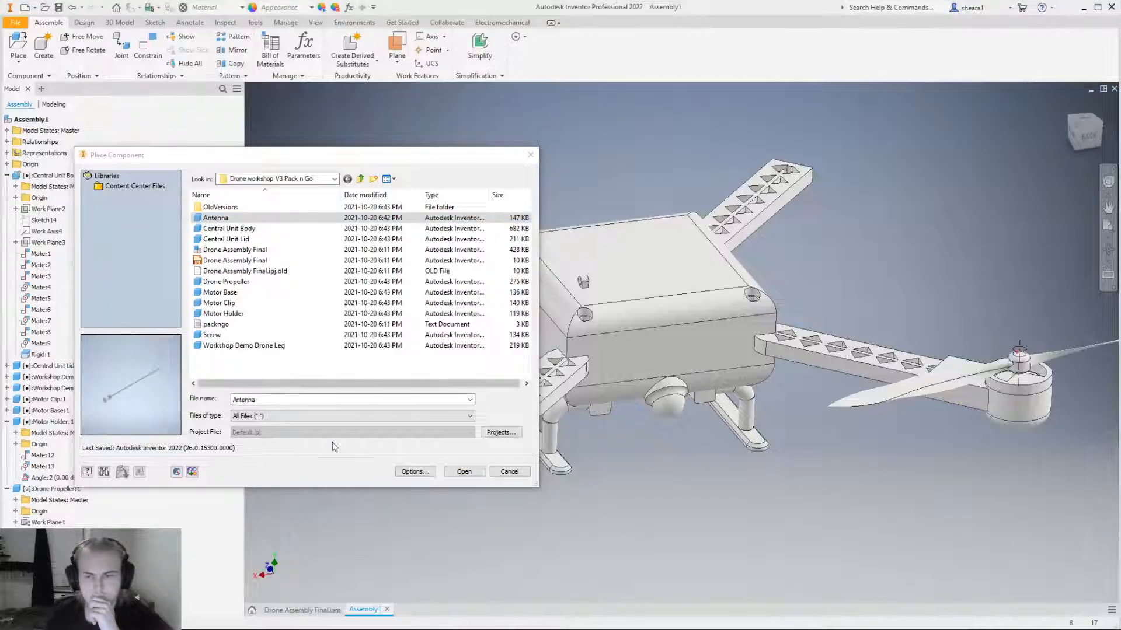
click(464, 471)
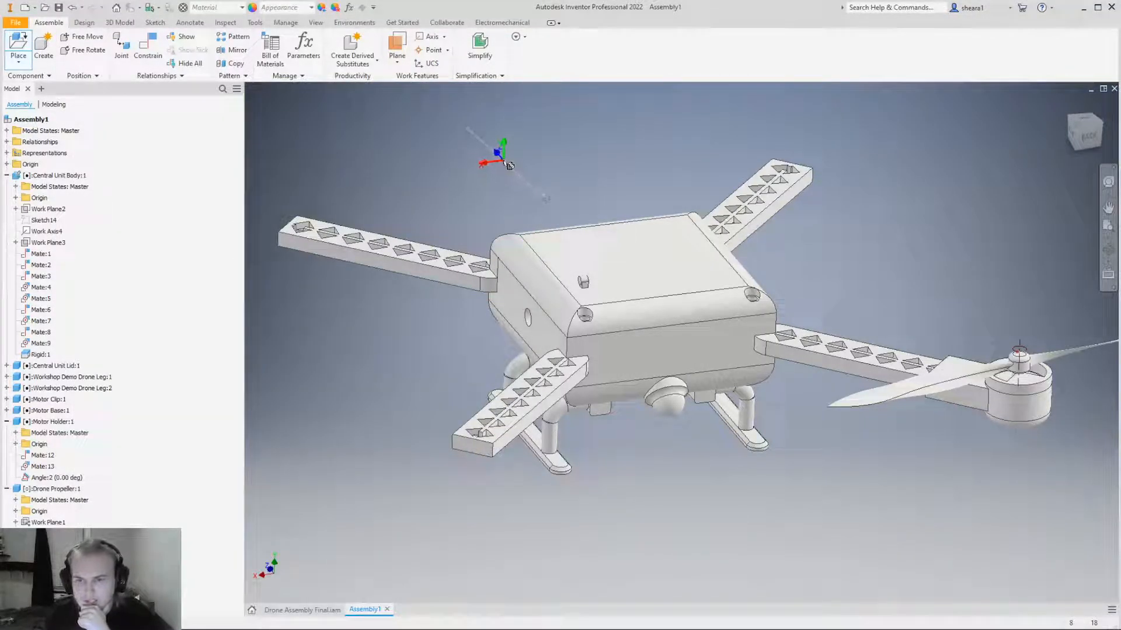
click(508, 166)
key(Escape)
Freely rotate the antenna so its rod points upward with its cylindrical end below.
scroll(546, 192, down, 5)
click(588, 258)
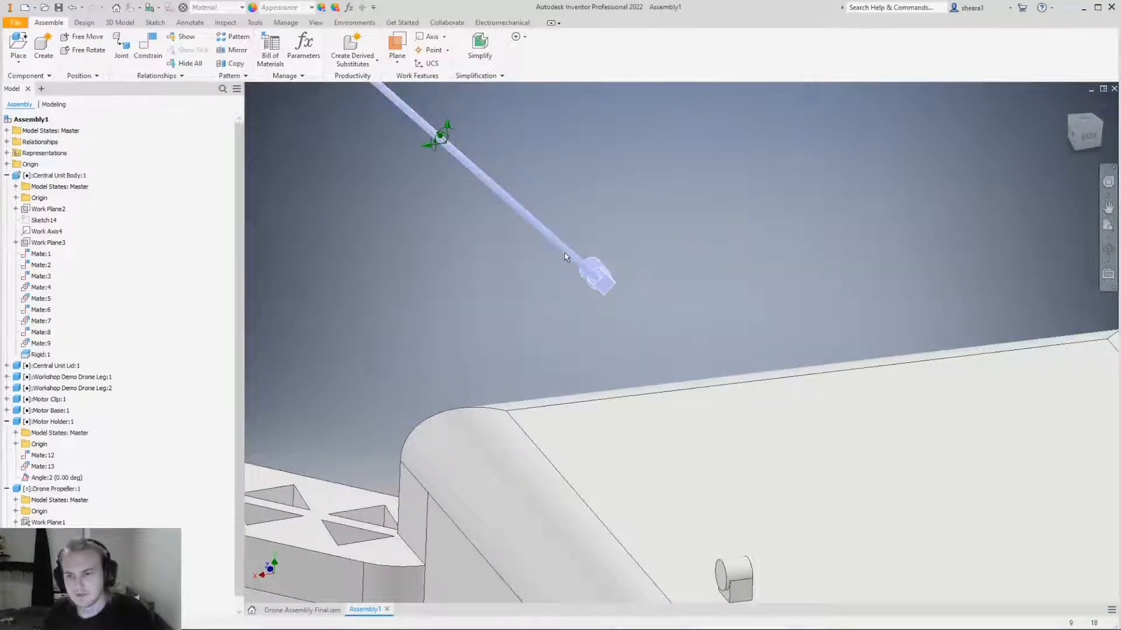
scroll(588, 258, up, 1)
click(588, 259)
key(g)
drag(503, 205, 648, 340)
Examine the small antenna bracket on the lid and the cylindrical end of the antenna that fits it.
shift+middle_drag(648, 340, 531, 435)
click(531, 436)
scroll(591, 395, up, 6)
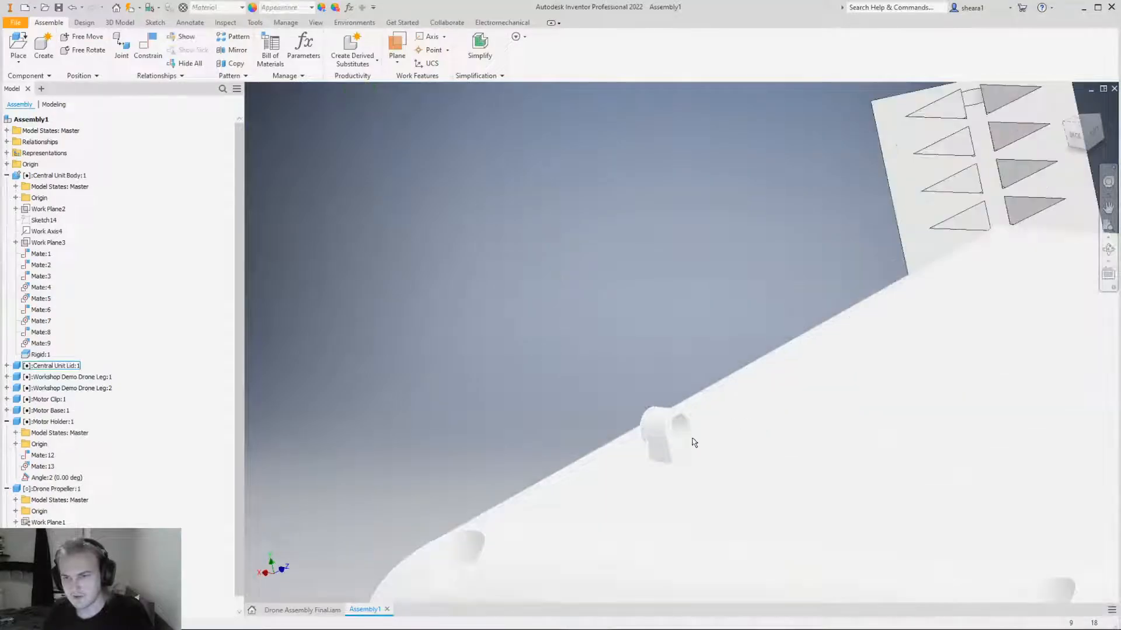
scroll(580, 393, down, 2)
shift+middle_drag(580, 393, 584, 411)
scroll(588, 426, up, 5)
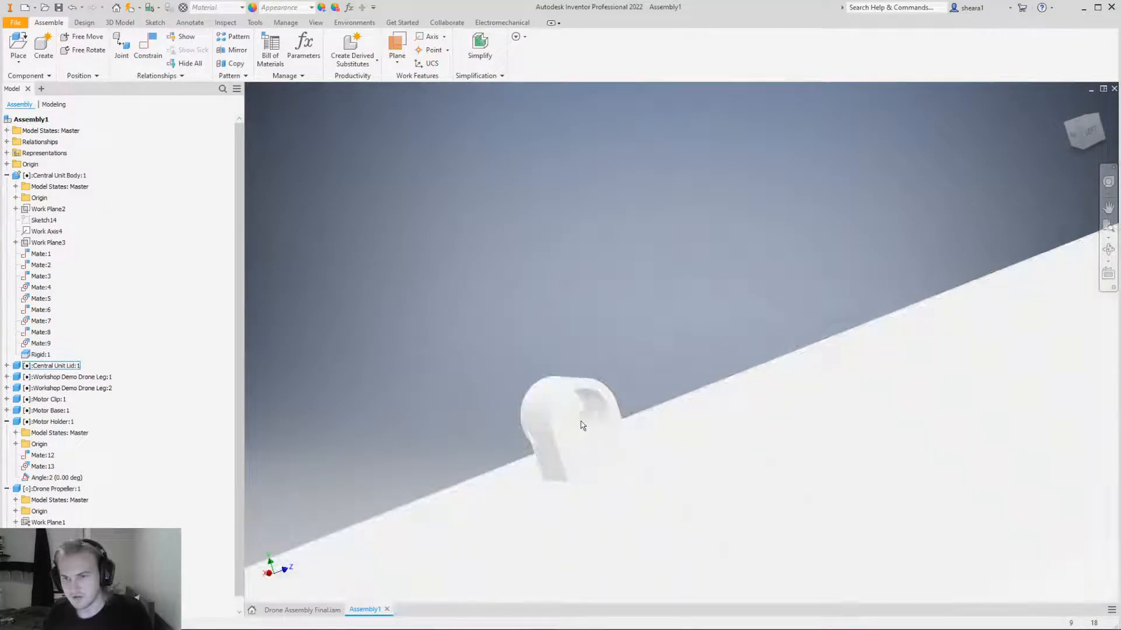
scroll(525, 403, down, 5)
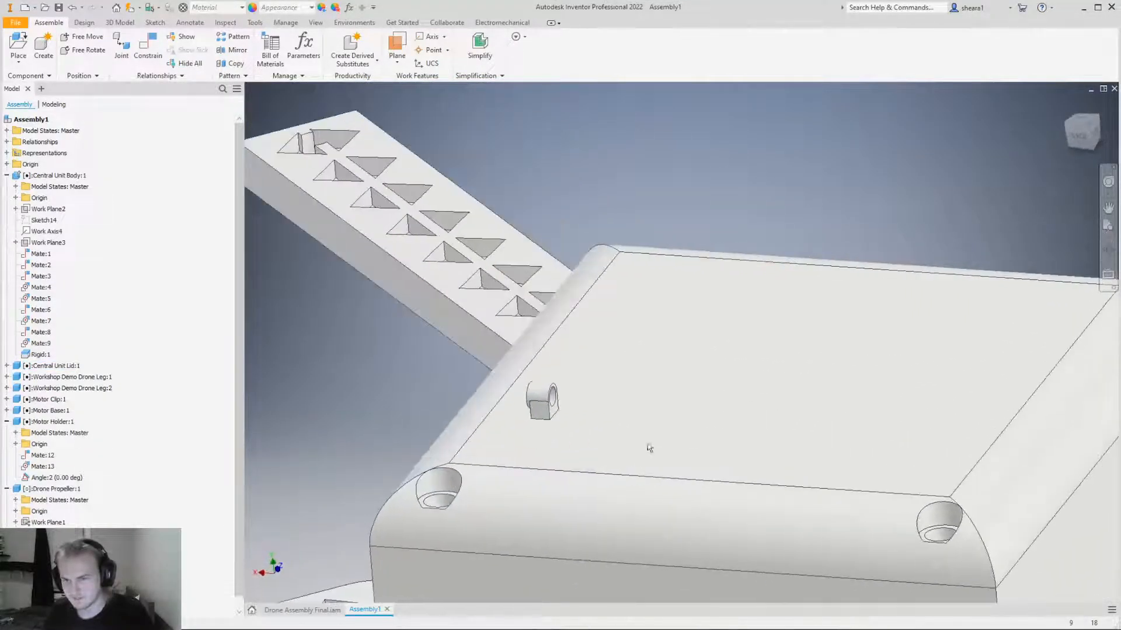
scroll(547, 267, up, 4)
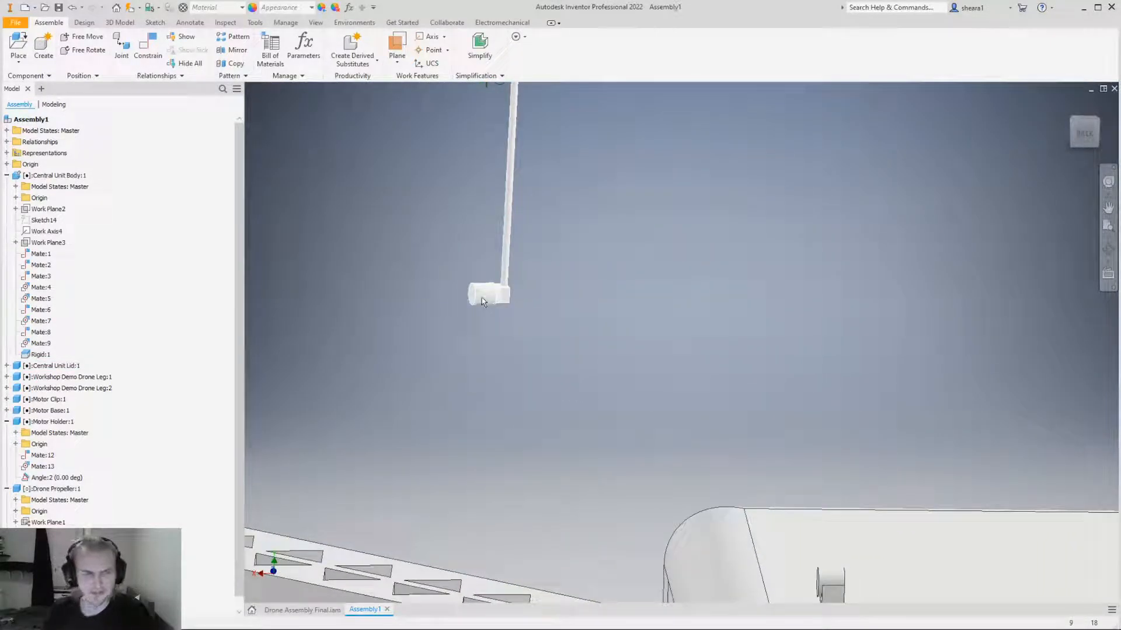
scroll(483, 301, down, 5)
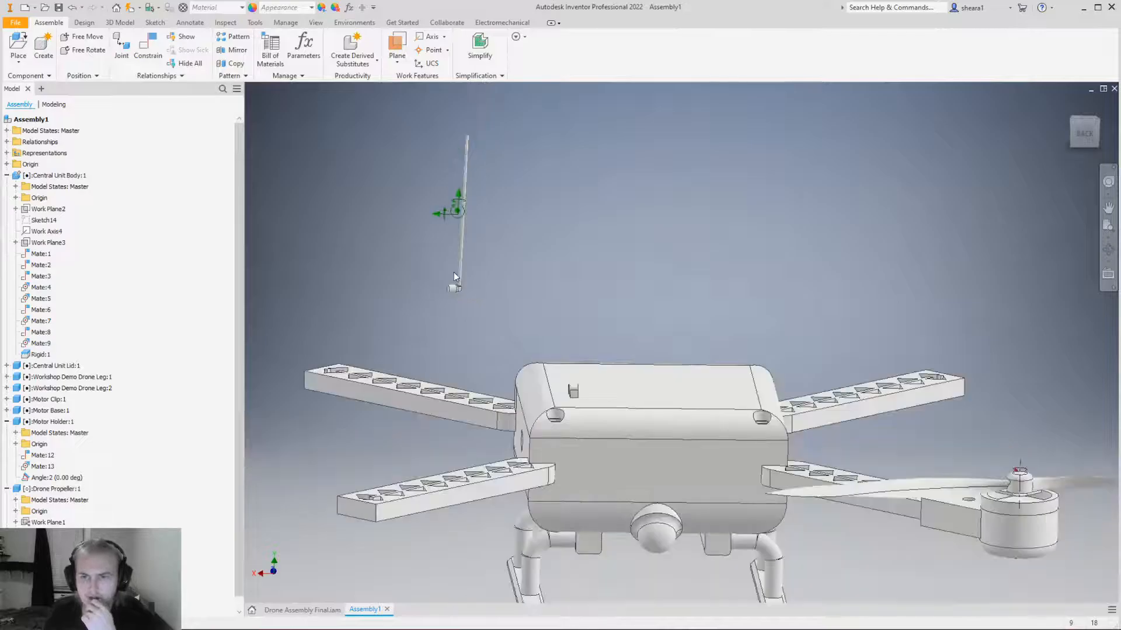
Mate the axis of the antenna's cylindrical end to the axis of the lid bracket's hole with 0 mm offset.
click(149, 47)
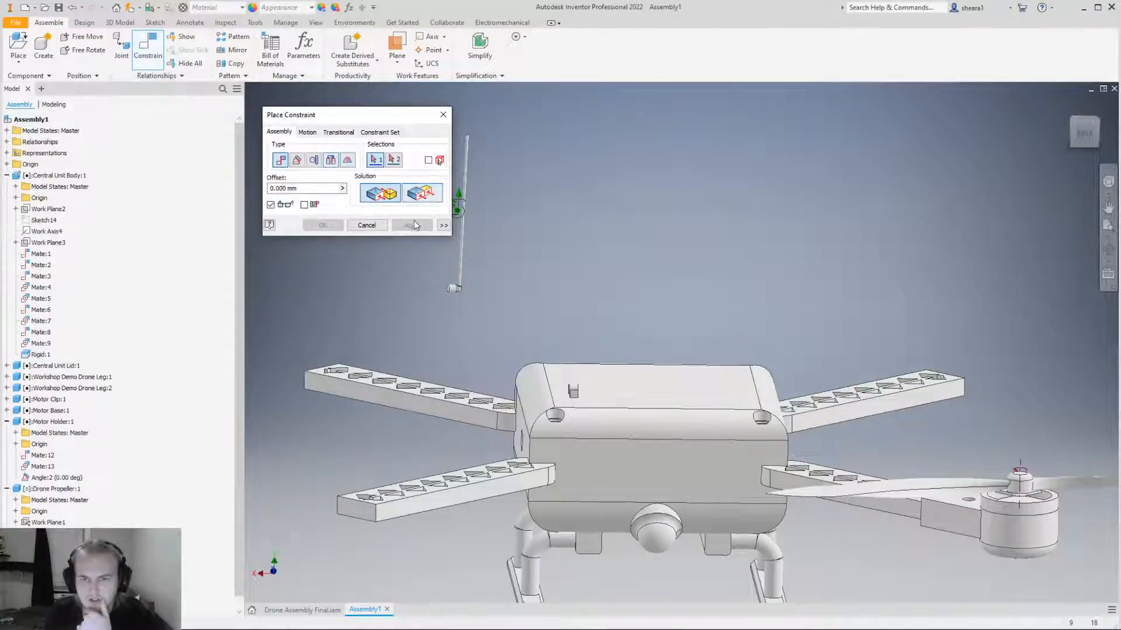
scroll(454, 289, up, 5)
click(453, 279)
scroll(453, 270, down, 5)
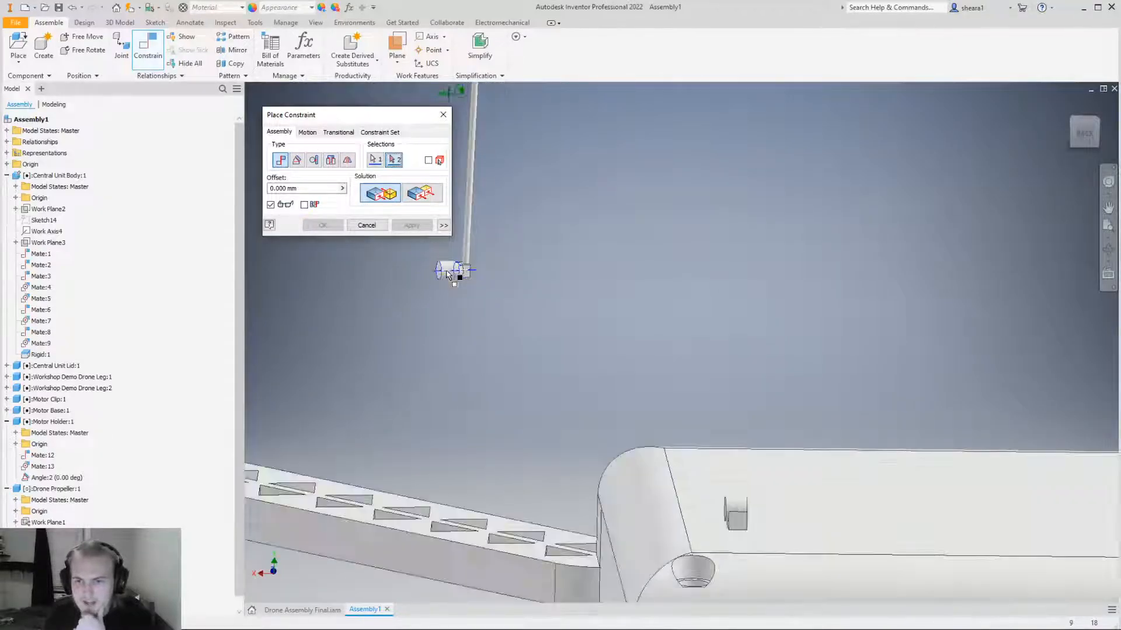
shift+middle_drag(652, 520, 603, 537)
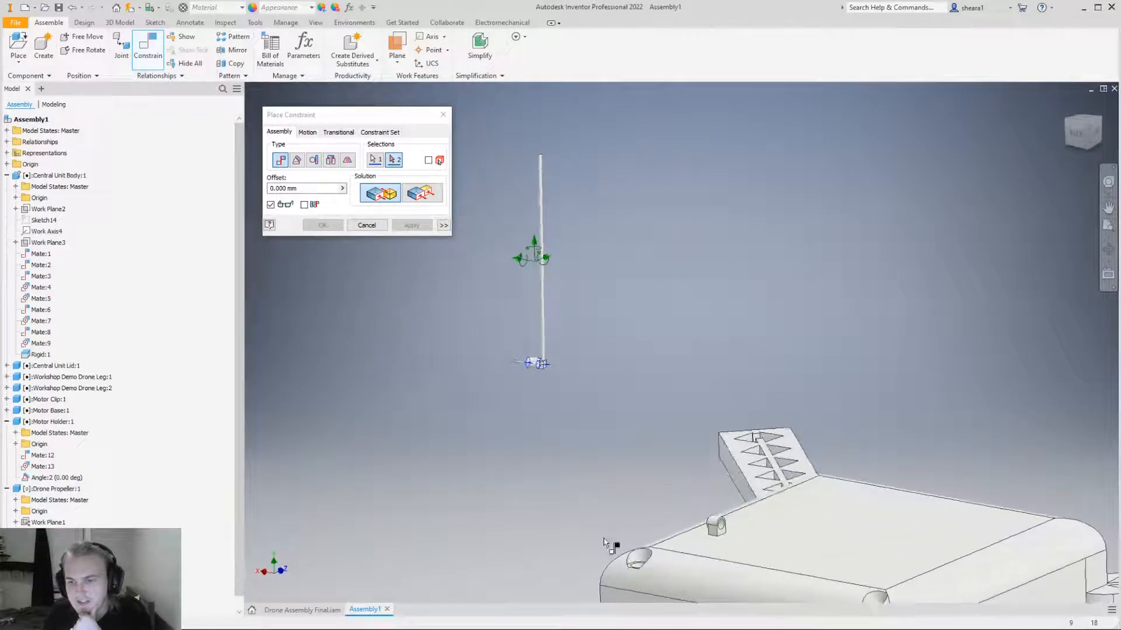
scroll(509, 323, up, 5)
scroll(567, 397, up, 3)
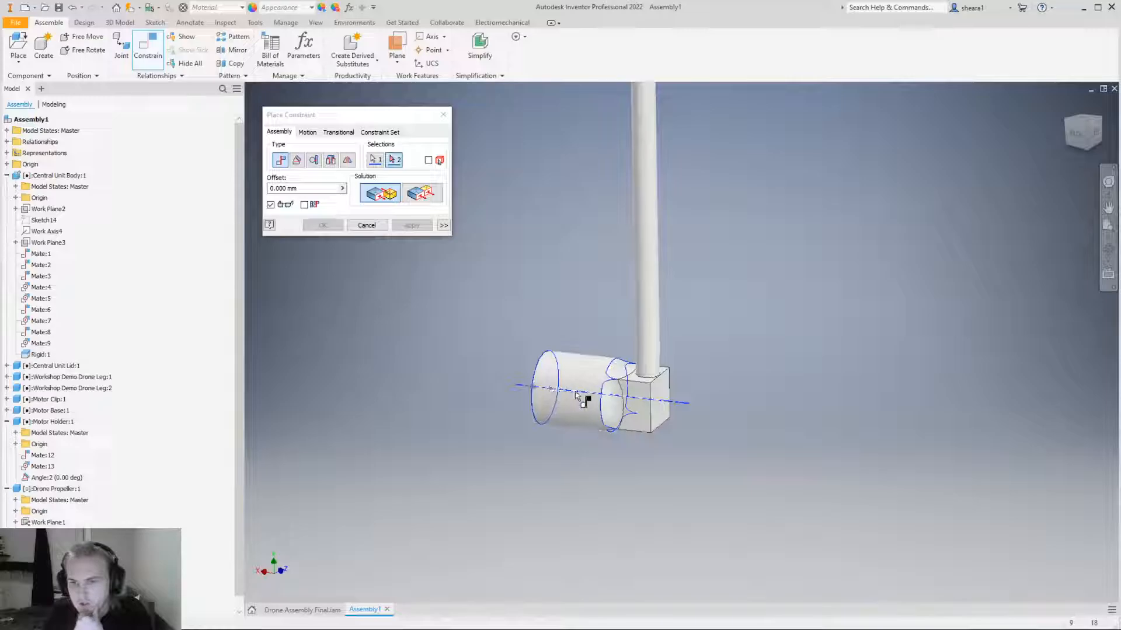
scroll(575, 395, down, 6)
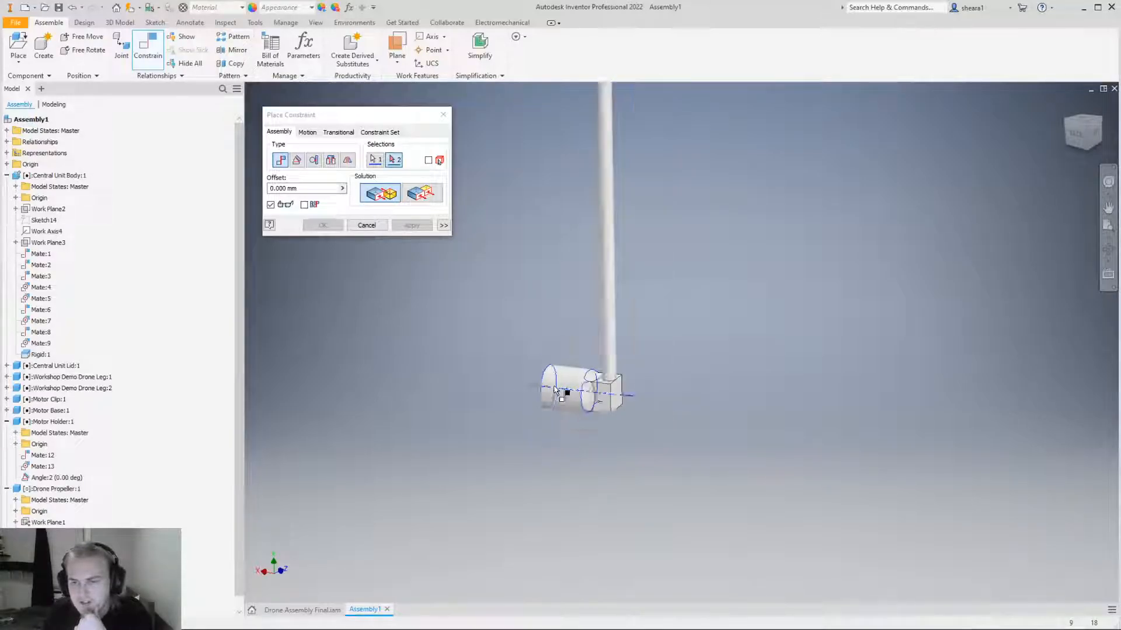
scroll(604, 425, up, 6)
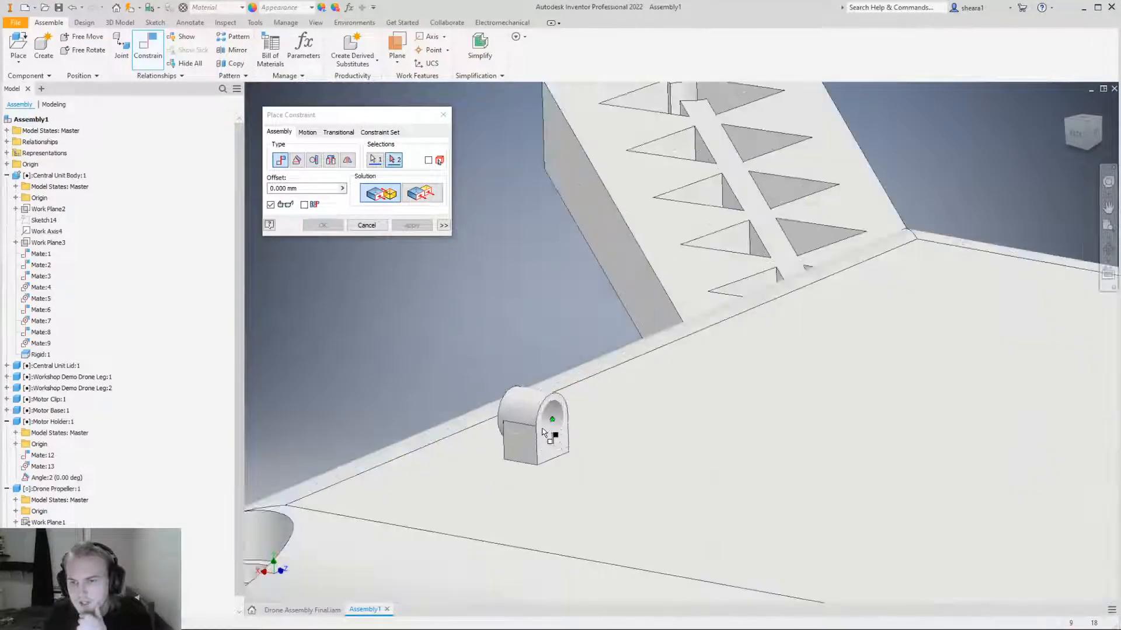
scroll(713, 445, down, 6)
scroll(522, 408, up, 6)
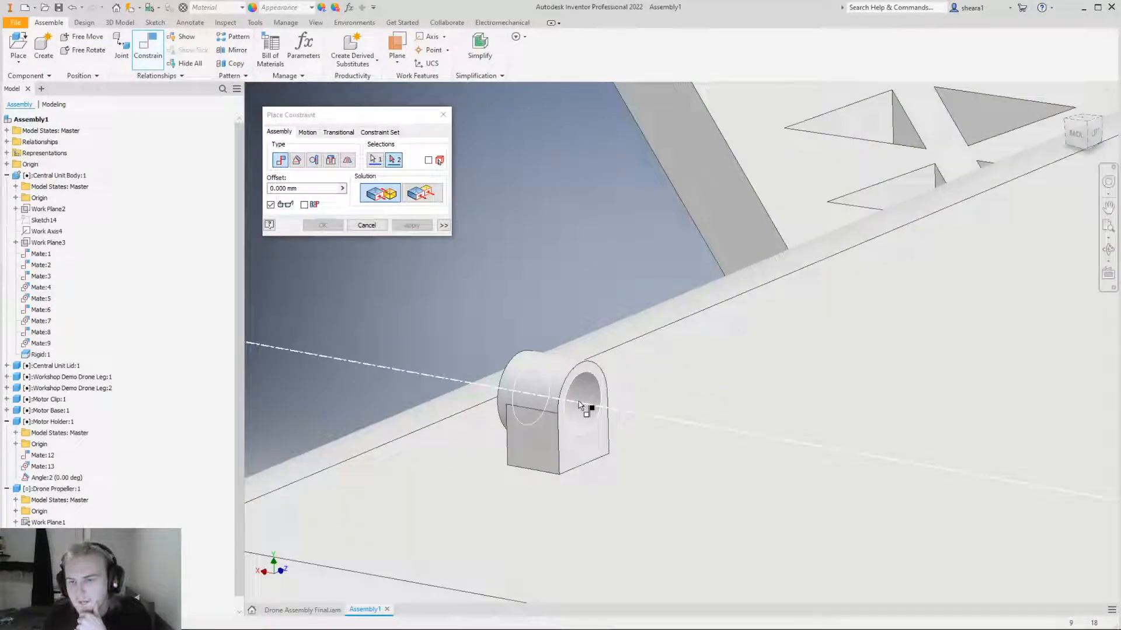
mouse_move(598, 423)
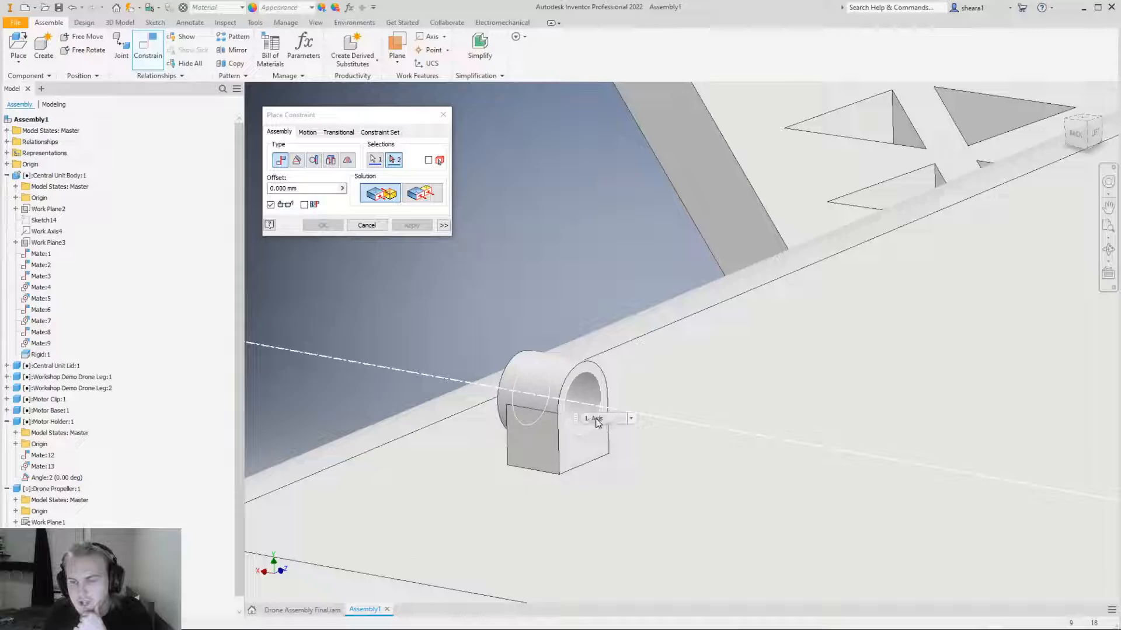
click(598, 420)
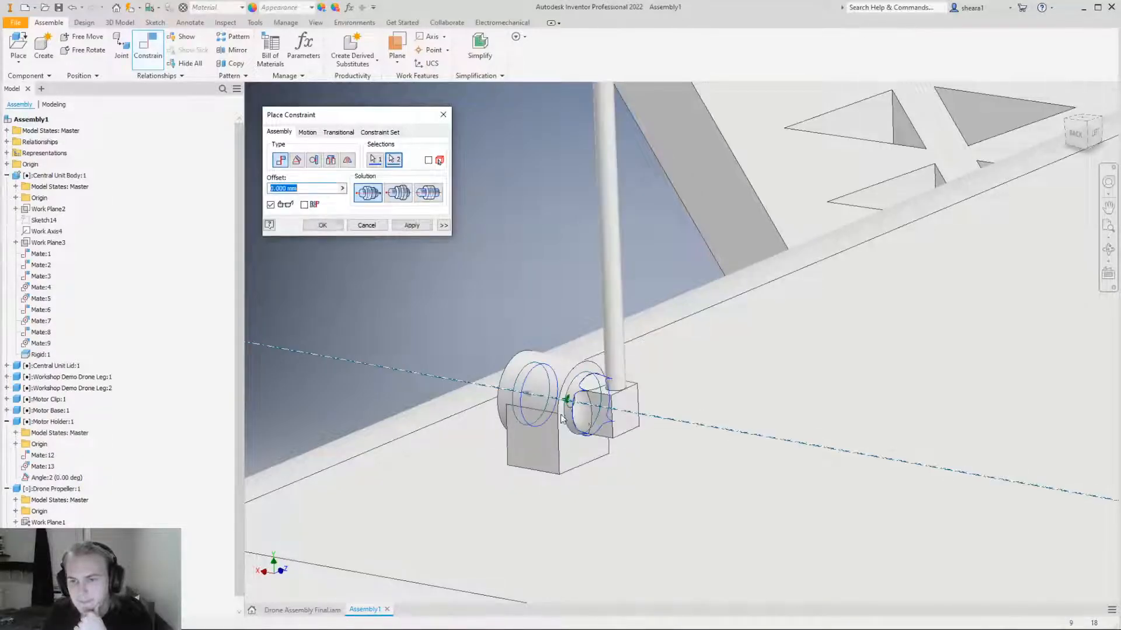
scroll(572, 420, down, 7)
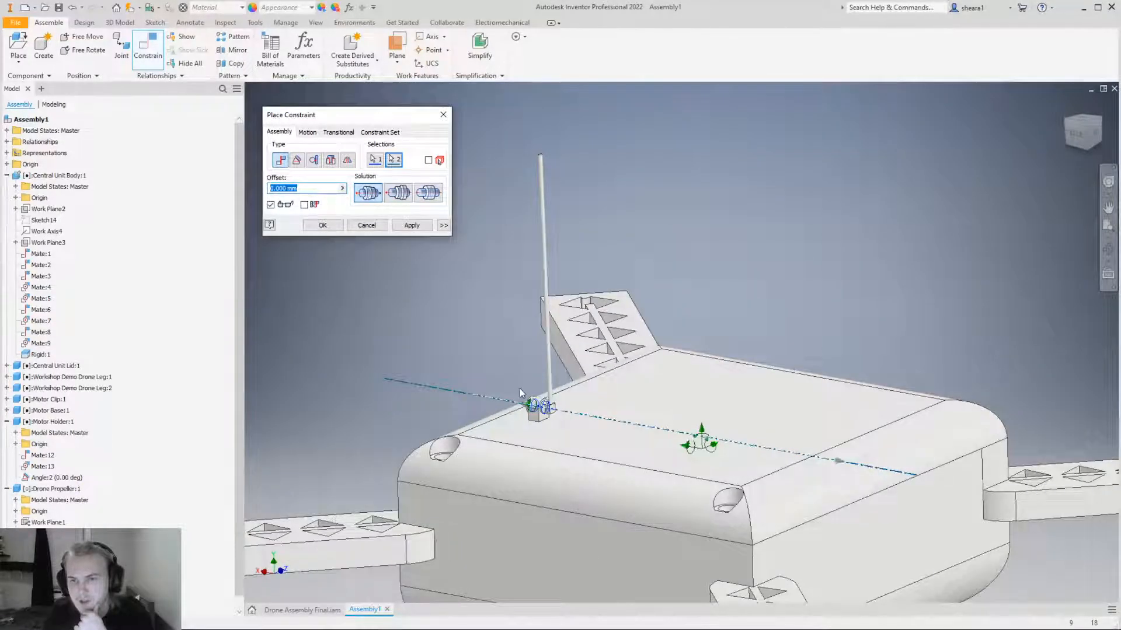
click(322, 226)
Swing the antenna about the bracket's axis, slide it clear of the bracket and leave its rod upright.
scroll(535, 428, up, 7)
drag(789, 314, 775, 366)
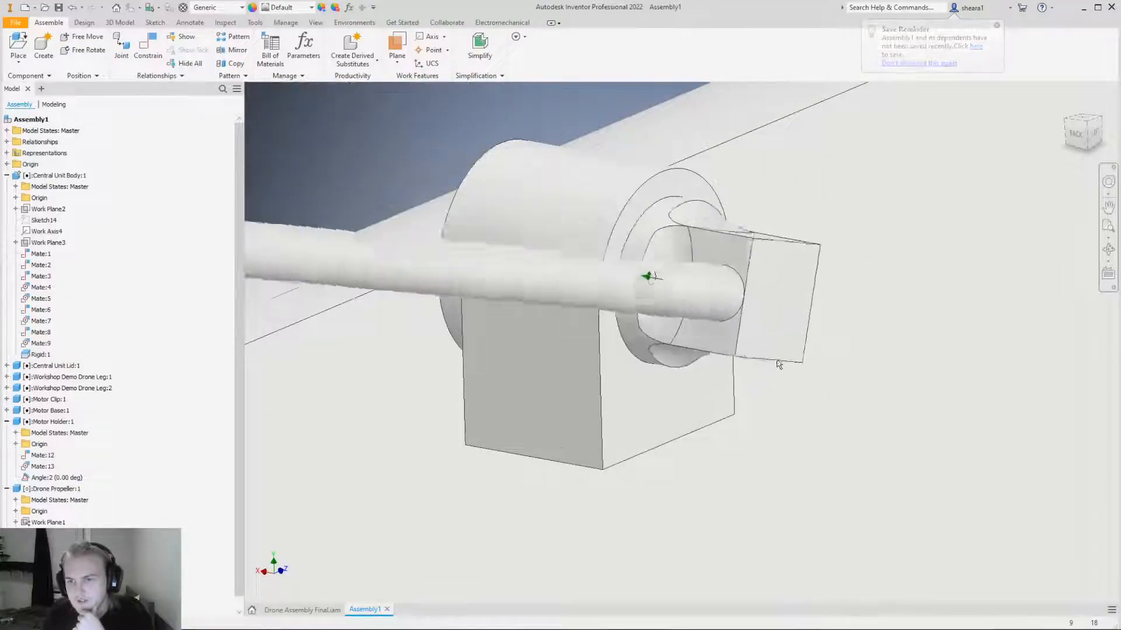
scroll(776, 366, down, 10)
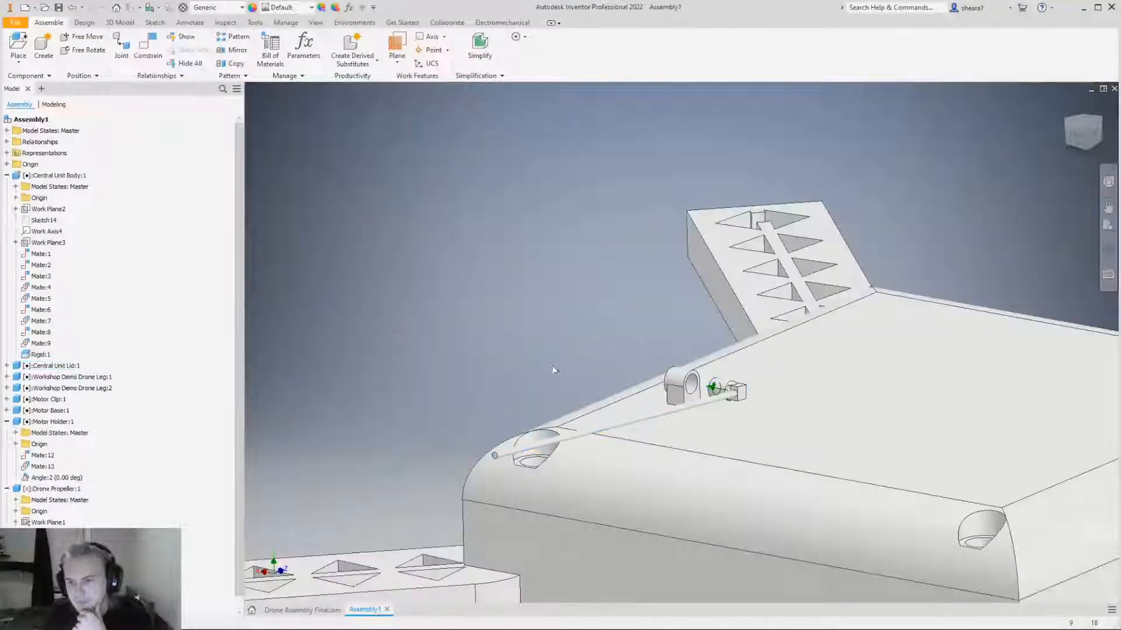
drag(555, 370, 817, 86)
shift+middle_drag(671, 374, 790, 350)
scroll(793, 352, down, 5)
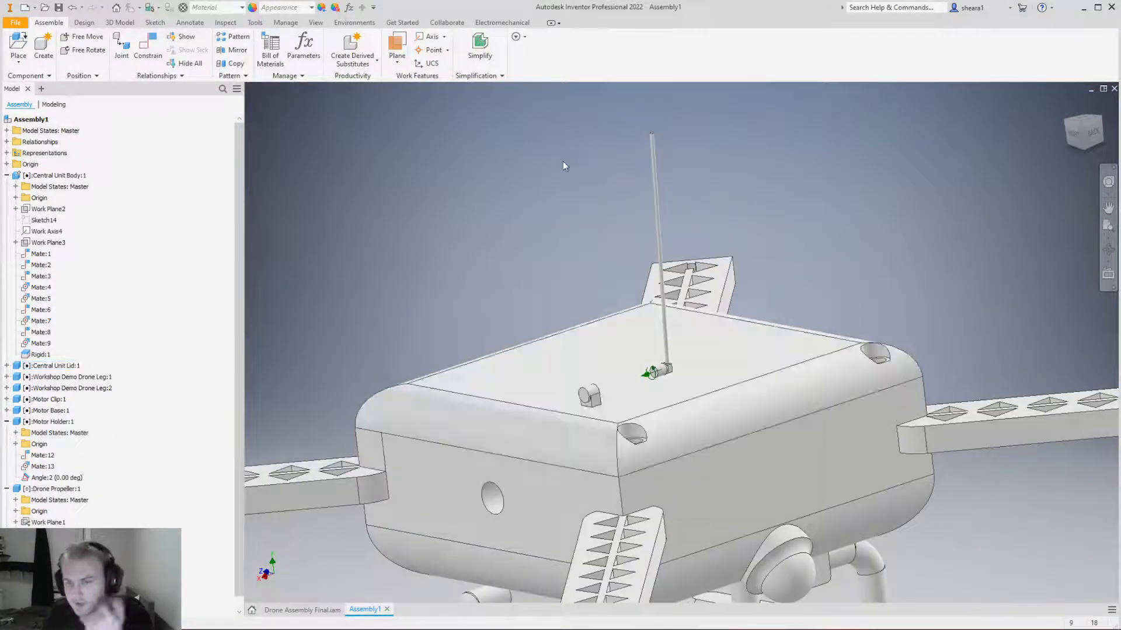
Mate the flat end face of the antenna's cylinder to the inner face of the bracket's hole with 0 mm offset.
click(148, 47)
scroll(538, 322, up, 3)
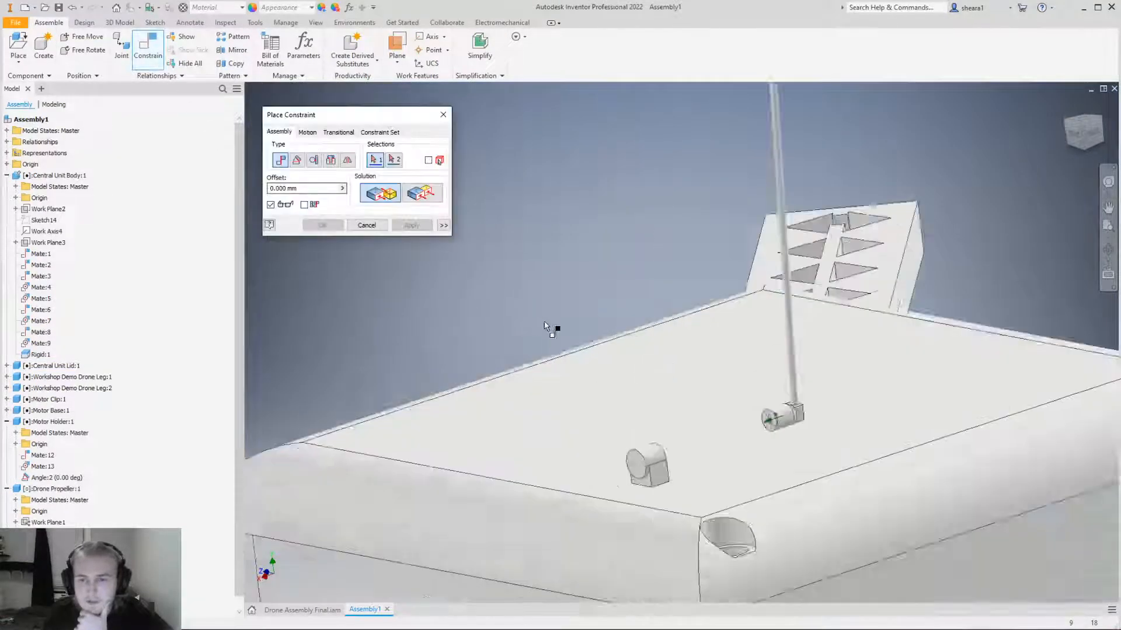
scroll(993, 543, up, 4)
click(989, 489)
scroll(914, 432, down, 4)
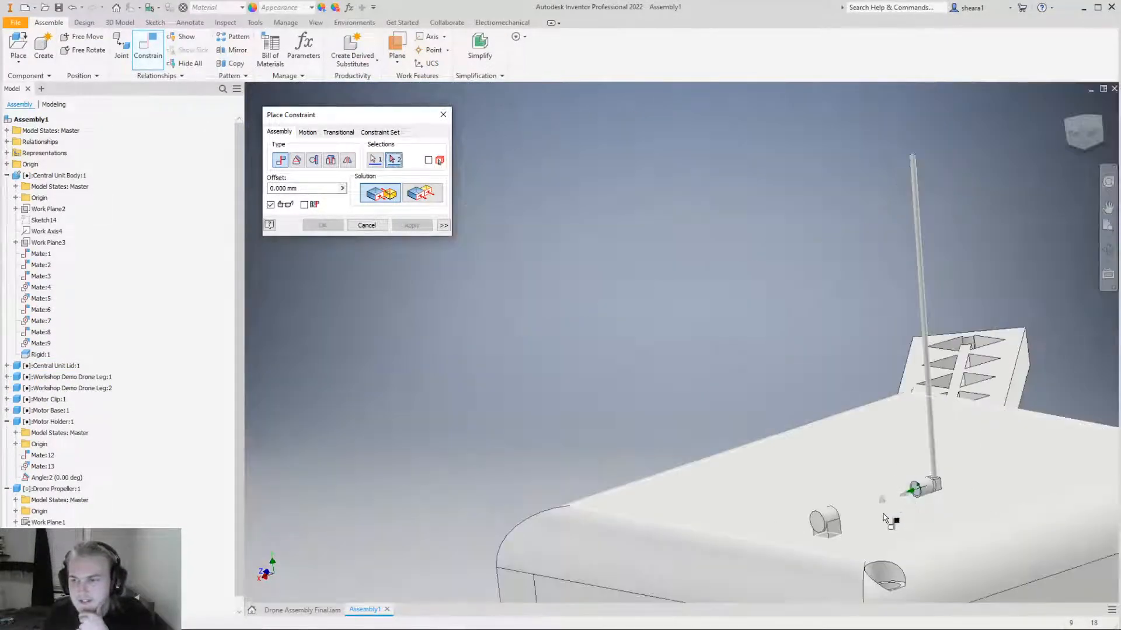
scroll(911, 467, up, 6)
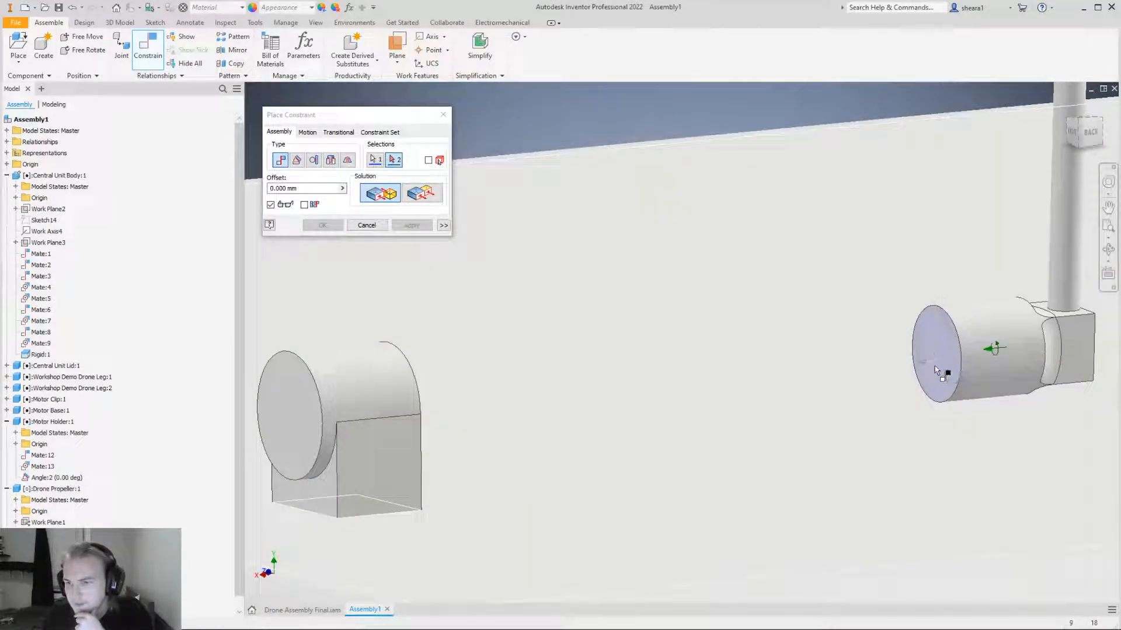
scroll(931, 379, down, 4)
shift+middle_drag(932, 399, 716, 422)
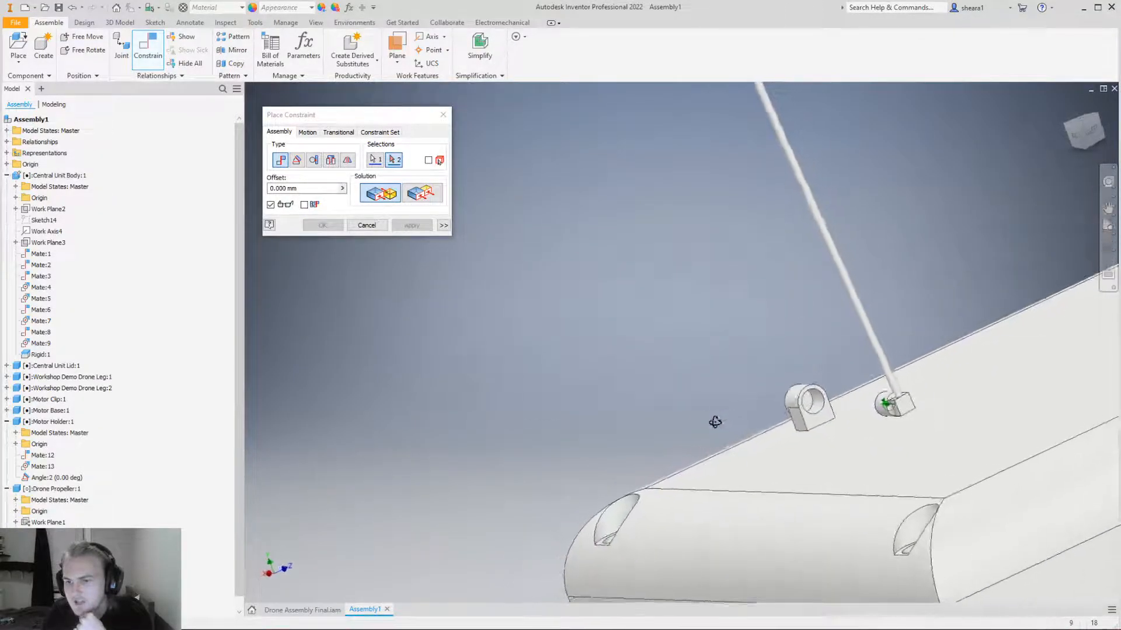
scroll(717, 422, up, 3)
click(852, 380)
scroll(797, 413, down, 1)
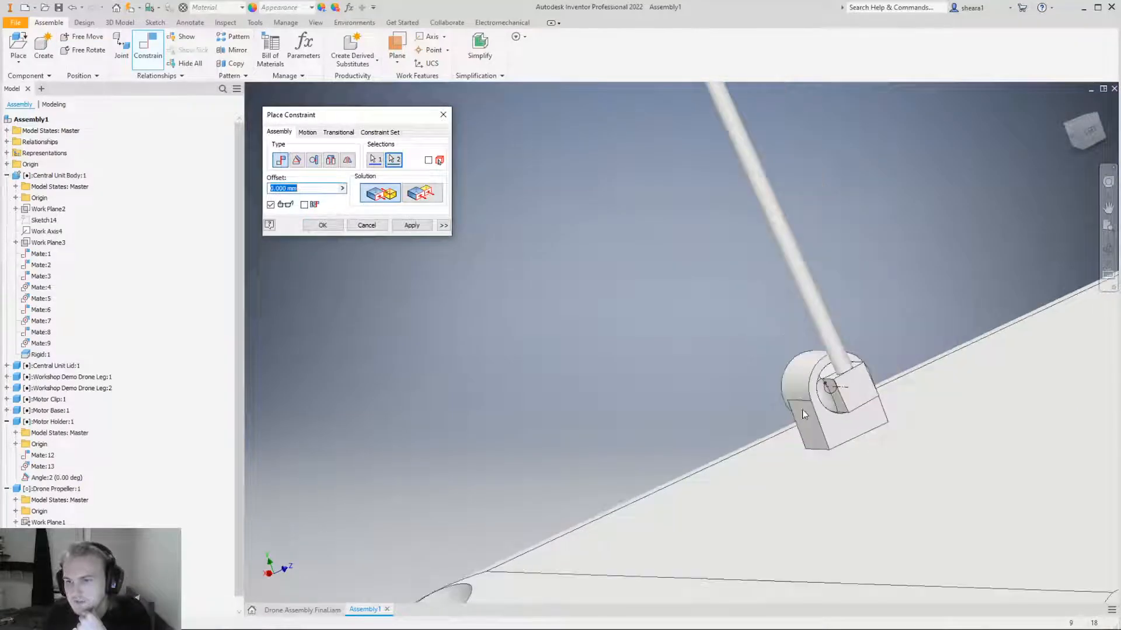
scroll(799, 415, down, 3)
click(322, 224)
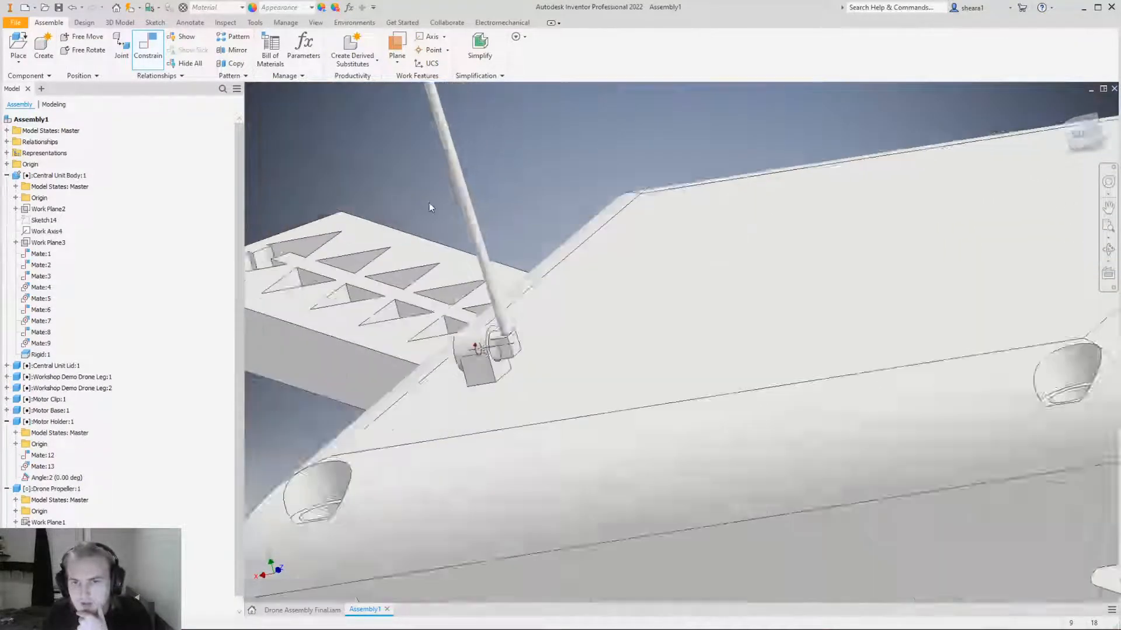
Examine the antenna seated on the drone and try swinging it about the bracket's axis.
key(F6)
scroll(438, 209, up, 4)
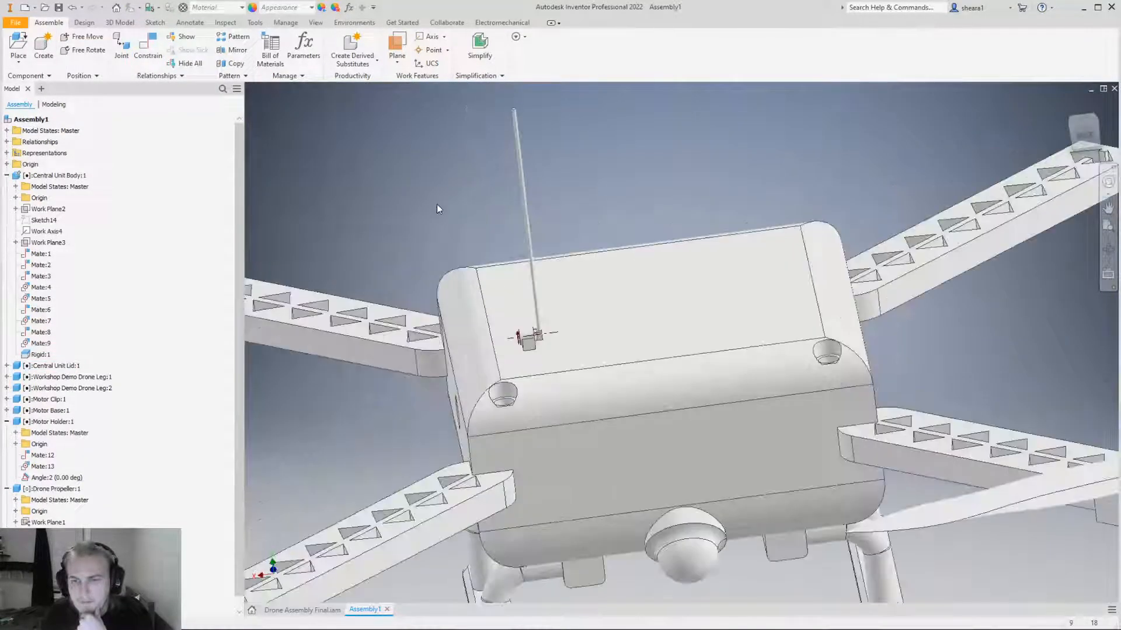
scroll(544, 257, down, 5)
scroll(572, 347, up, 2)
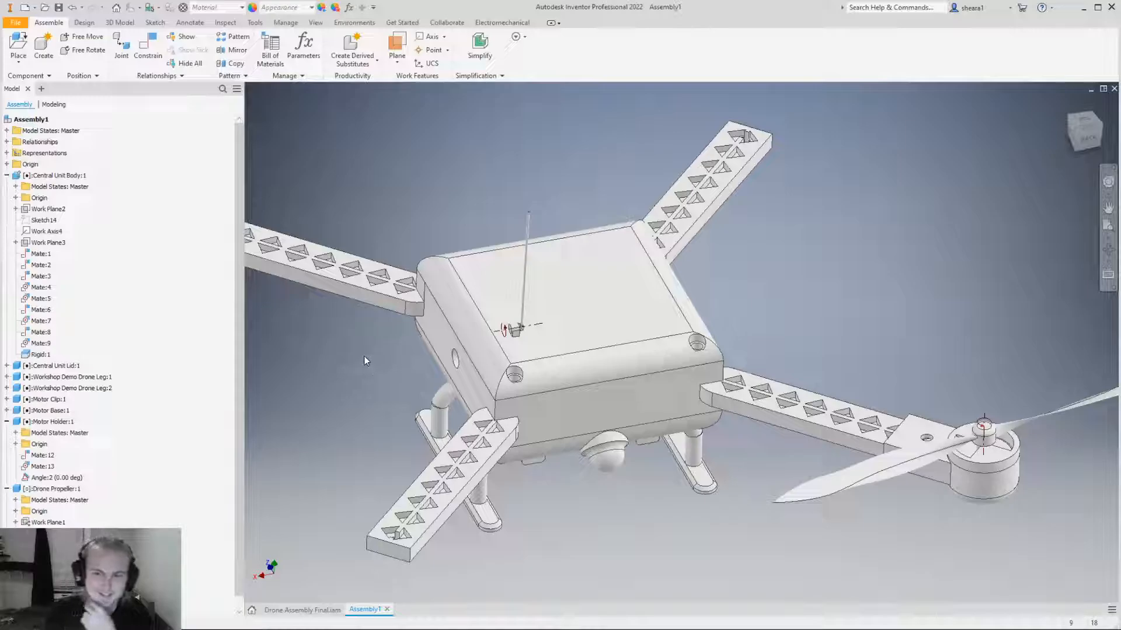
scroll(514, 330, up, 10)
drag(594, 256, 531, 175)
scroll(587, 346, down, 2)
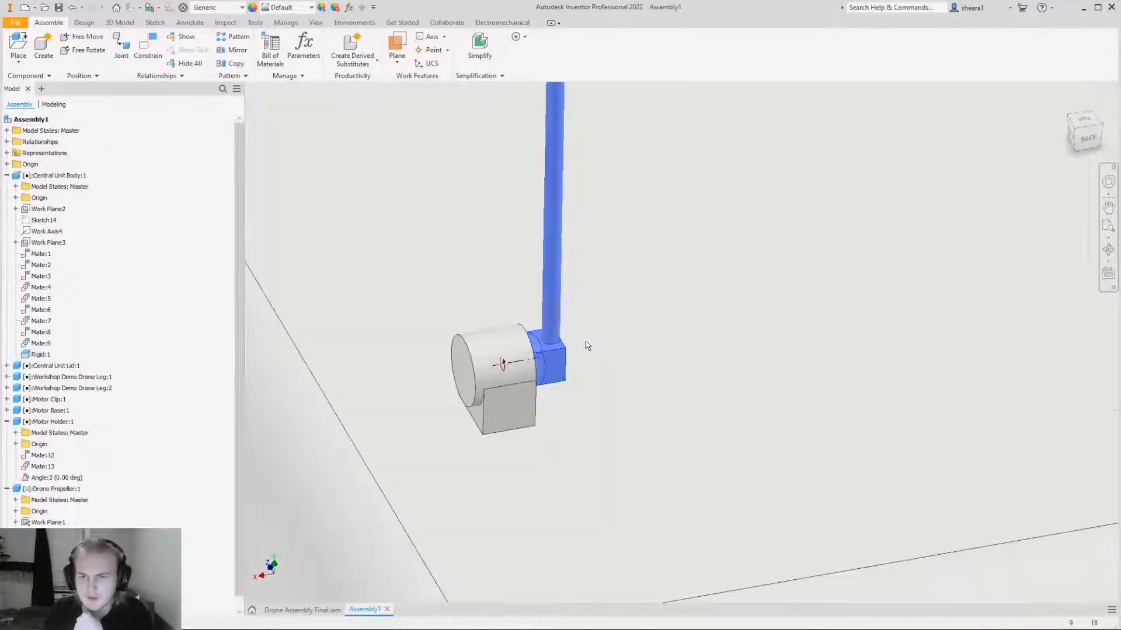
scroll(587, 346, down, 2)
Collapse the Motor Holder, Central Unit Body and Drone Propeller entries in the model tree, and expand the Antenna entry.
scroll(74, 410, down, 1)
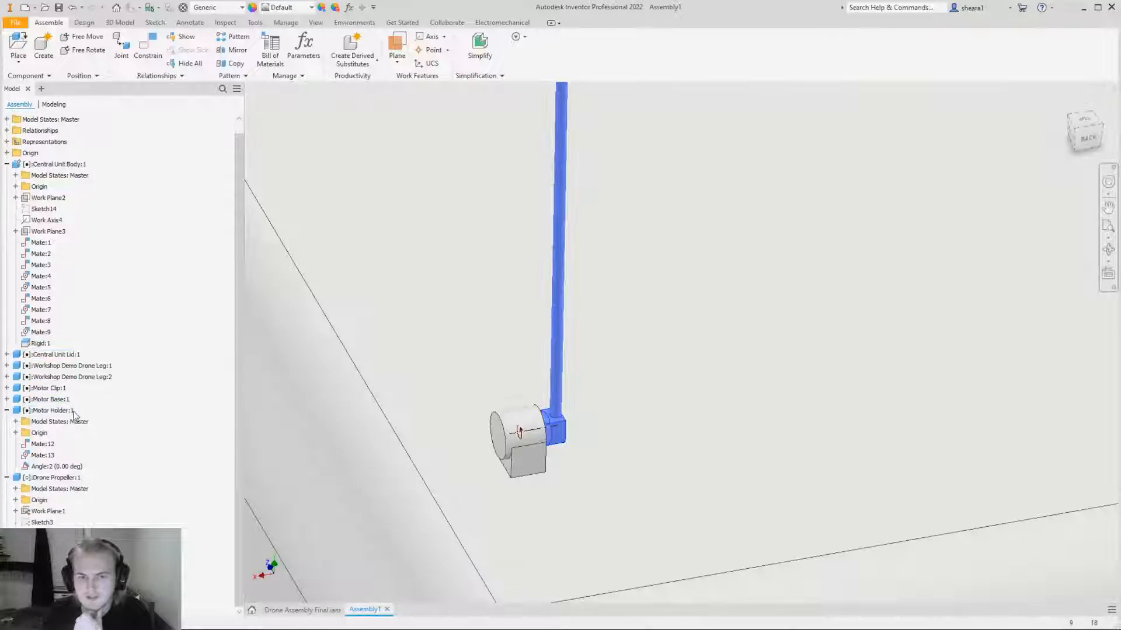
click(7, 410)
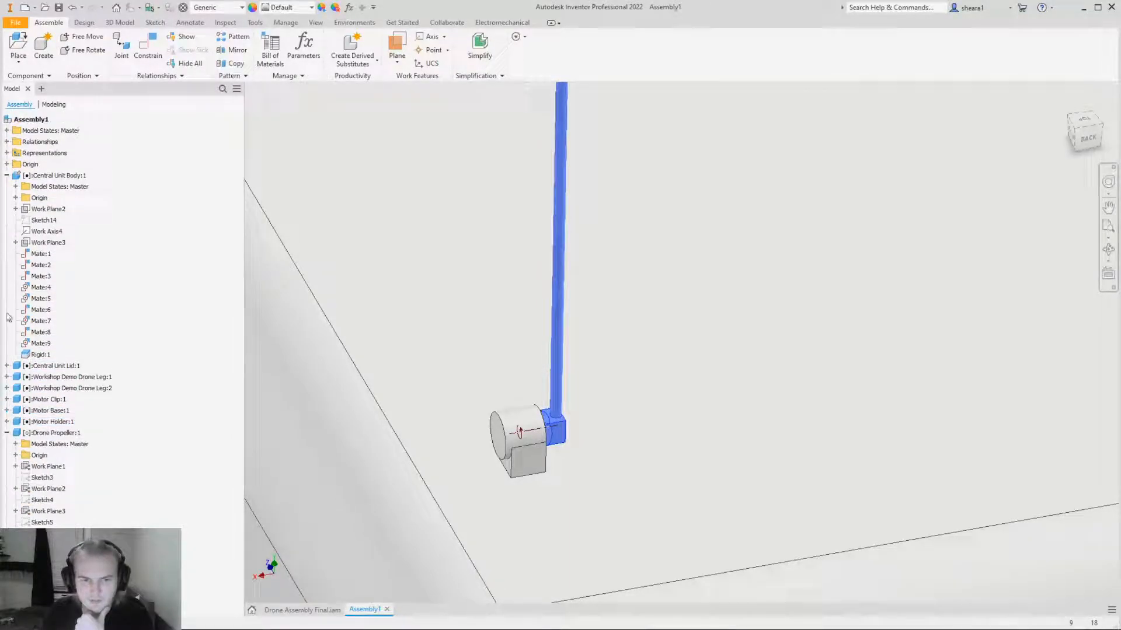
click(7, 175)
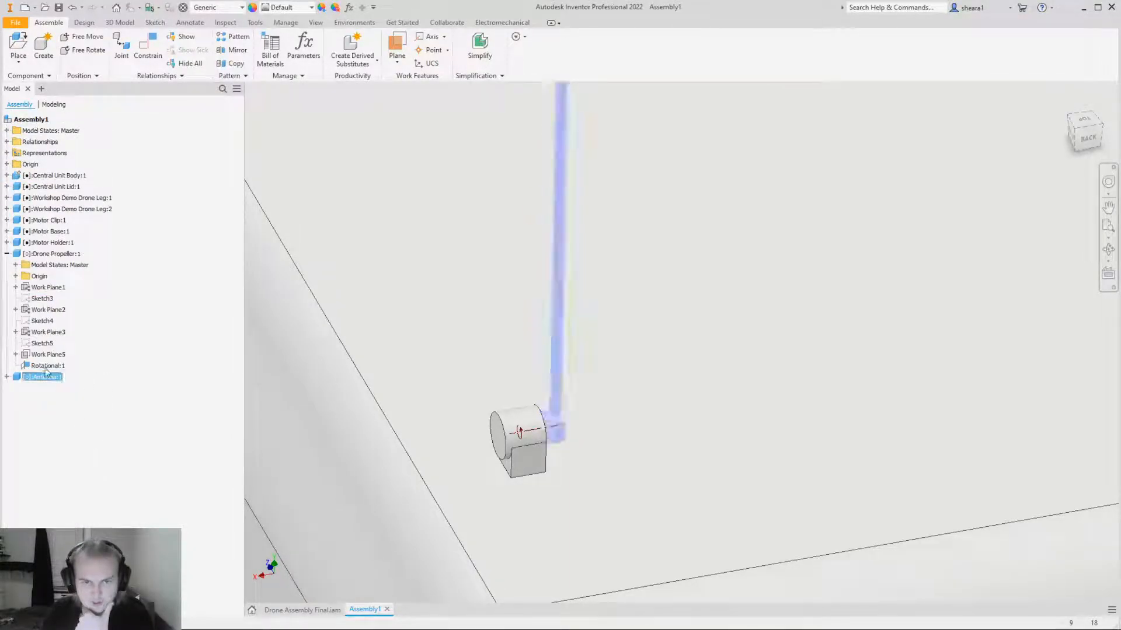
click(7, 253)
click(7, 264)
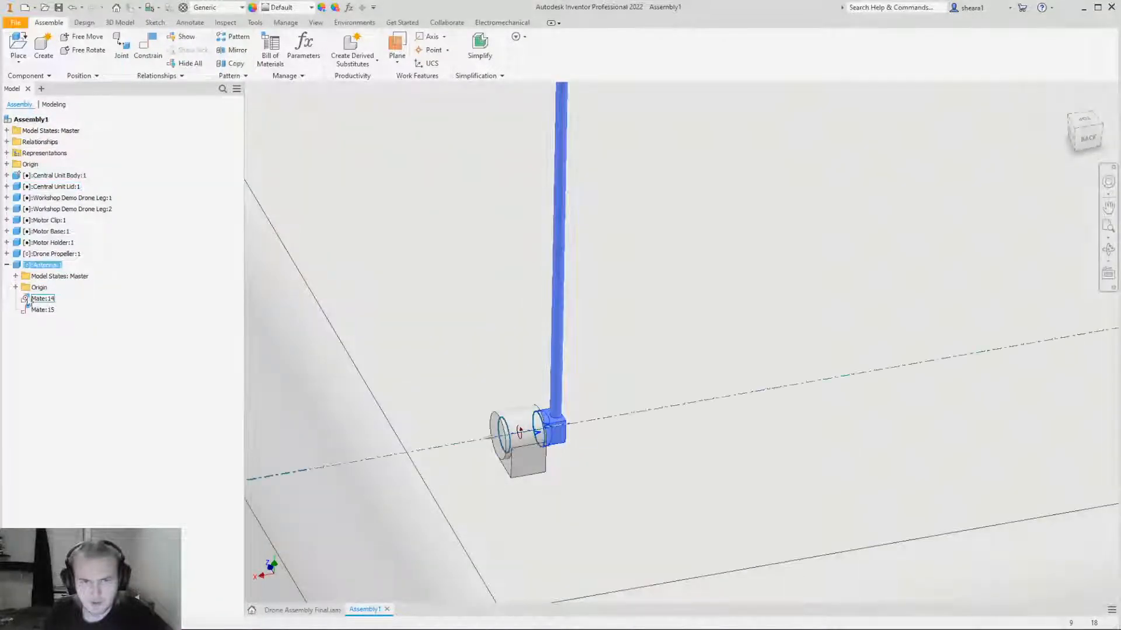
Expand the antenna's Origin folder and examine how its YZ and XY planes lie relative to the lid.
click(15, 287)
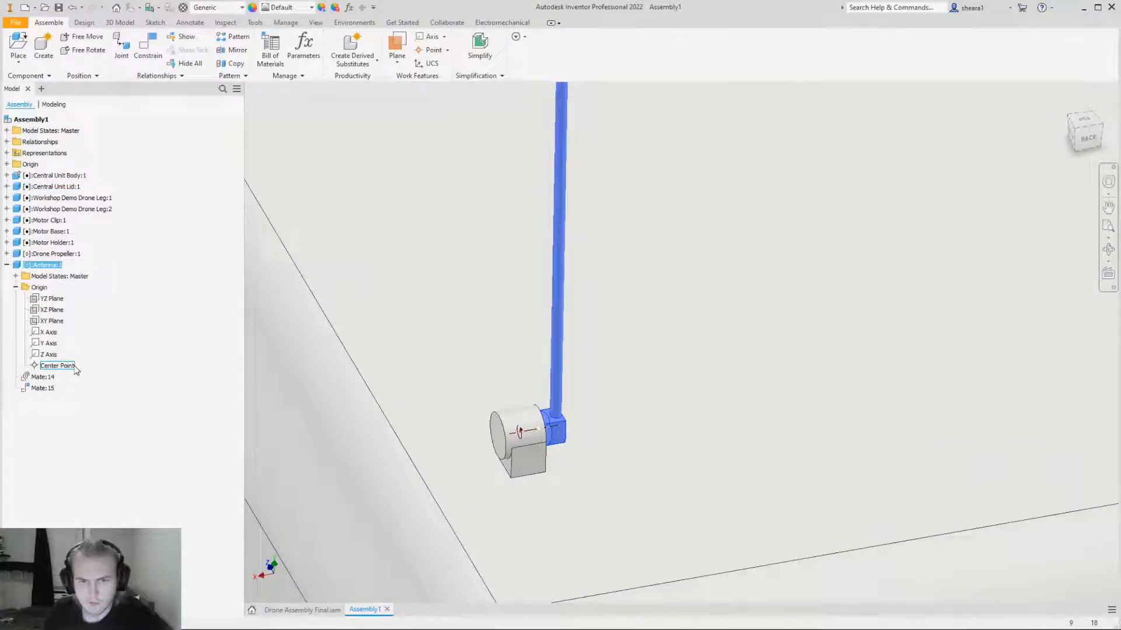
click(51, 298)
scroll(421, 325, down, 3)
shift+middle_drag(494, 366, 439, 361)
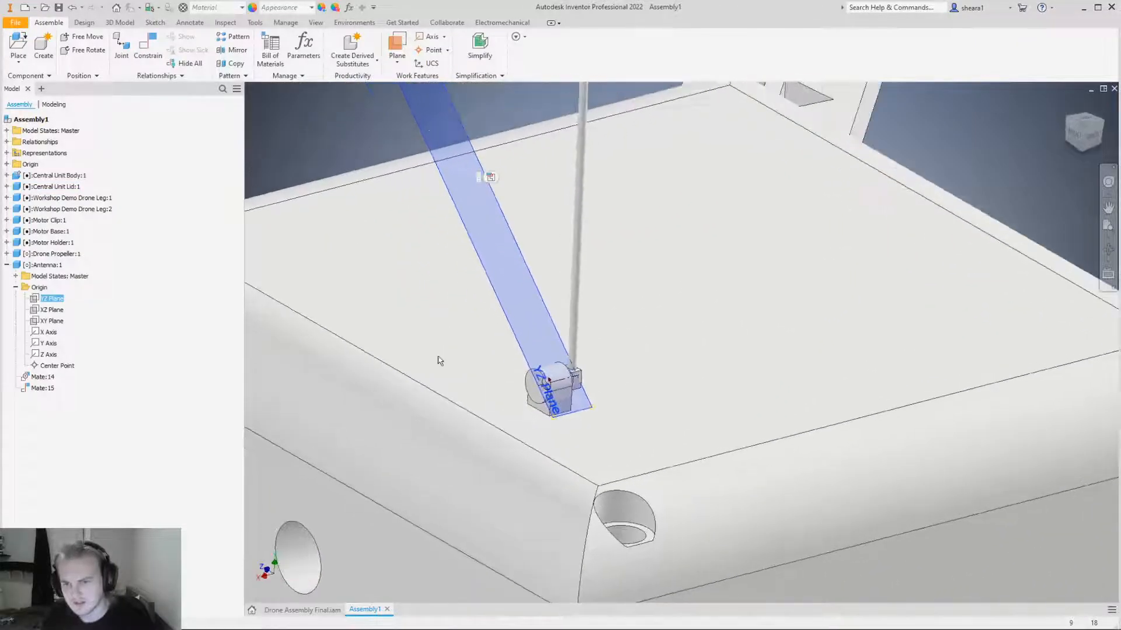
click(48, 322)
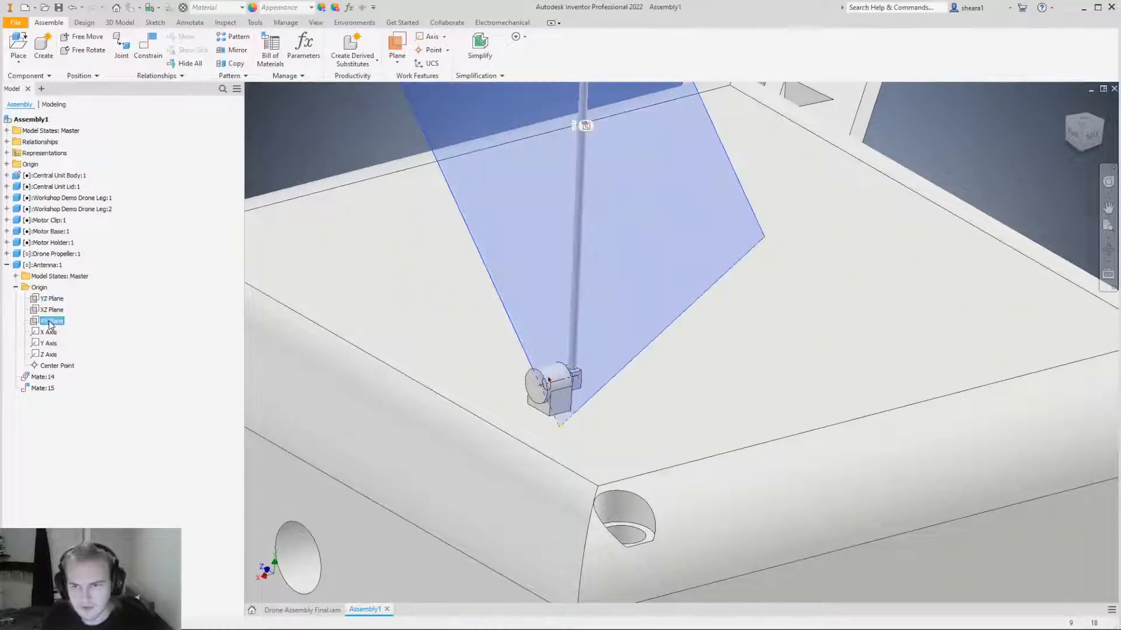
key(Escape)
Examine the lid bracket and the antenna's square block for faces that can fix the antenna's rotation.
scroll(281, 378, down, 5)
scroll(396, 409, up, 4)
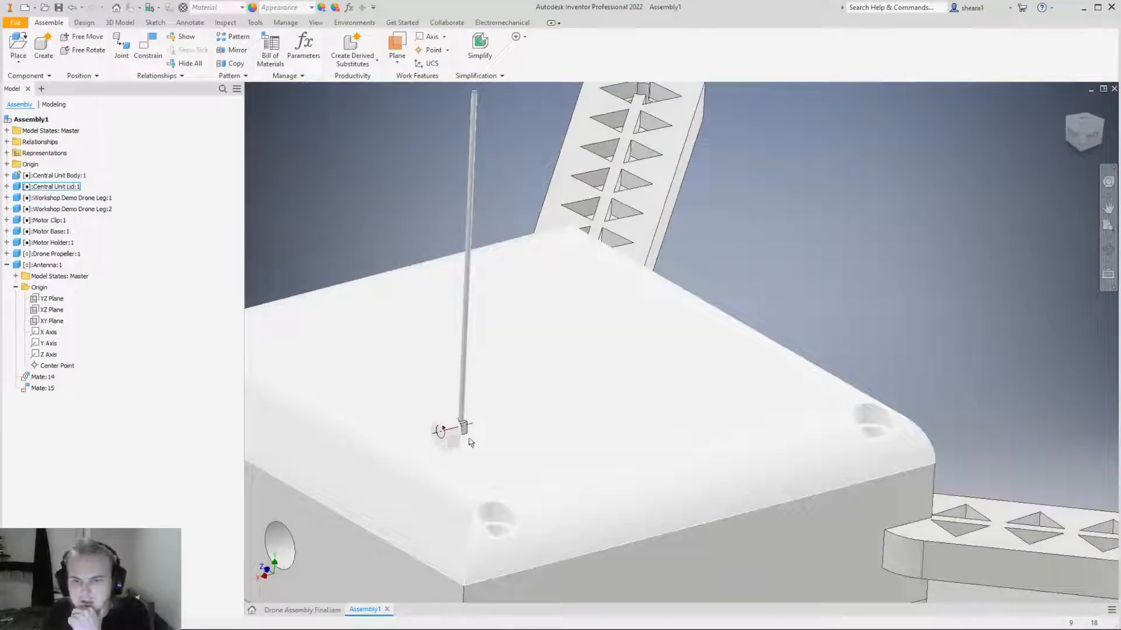
scroll(470, 442, up, 3)
scroll(524, 340, down, 2)
scroll(450, 305, up, 2)
scroll(412, 104, down, 3)
scroll(576, 430, up, 5)
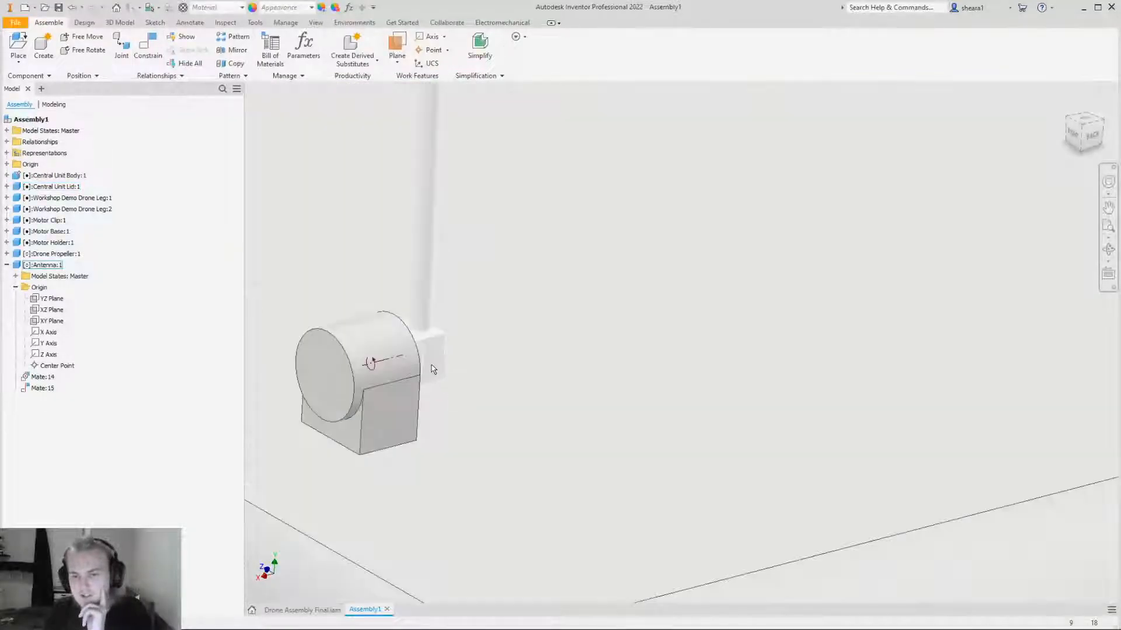
scroll(431, 368, up, 4)
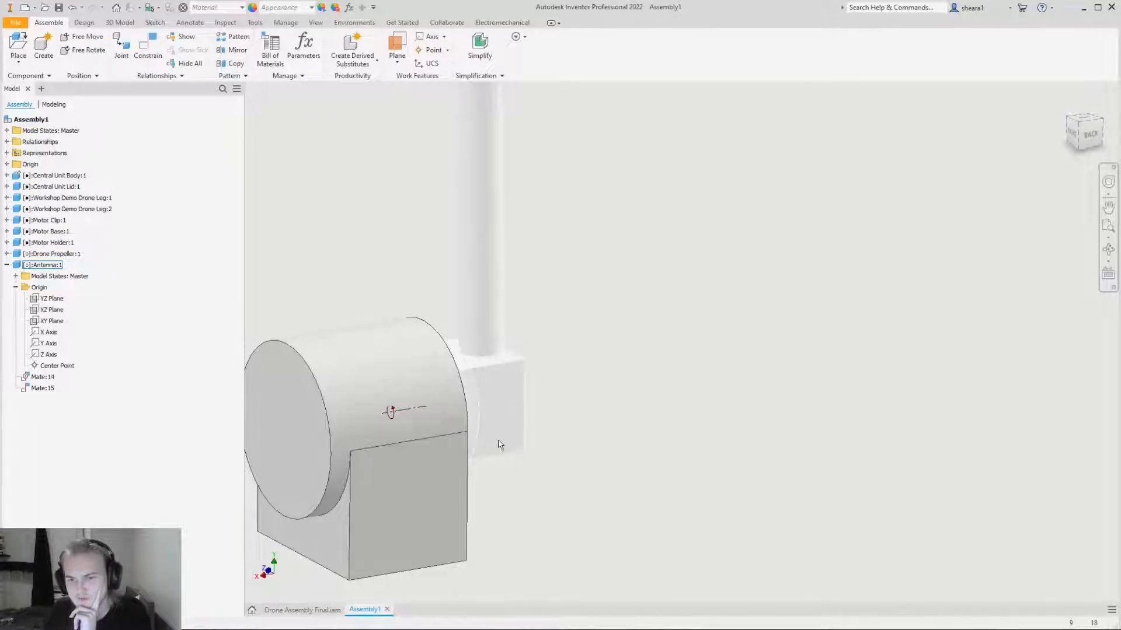
Add a 0.00 deg Directed Angle constraint between the antenna block's side face and the parallel side face of the lid bracket's base.
click(517, 385)
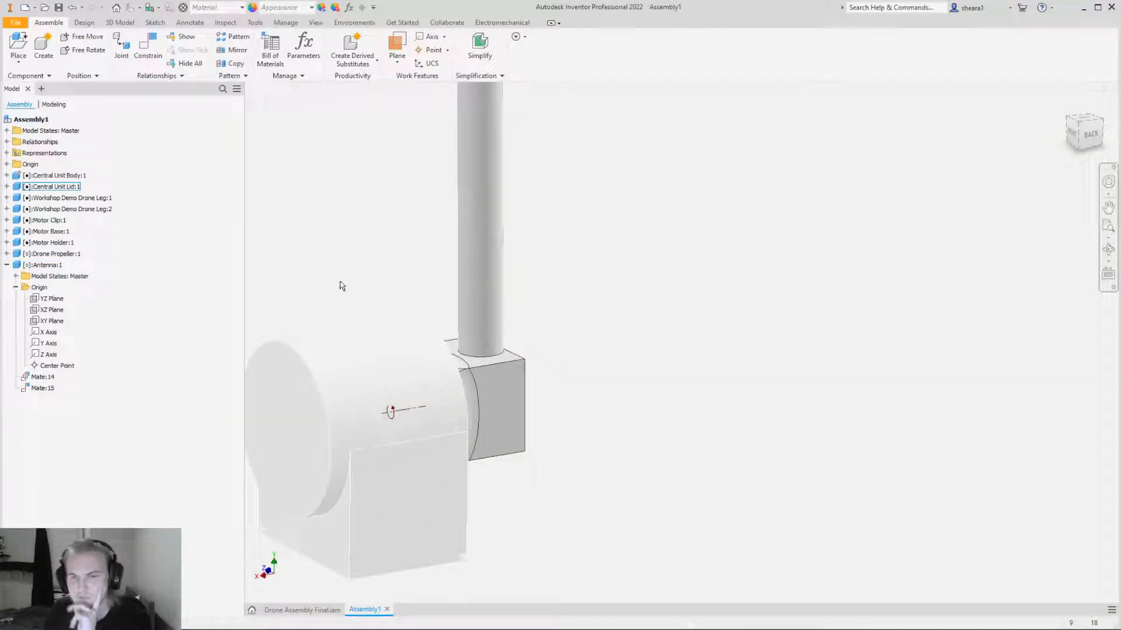
click(342, 286)
click(147, 47)
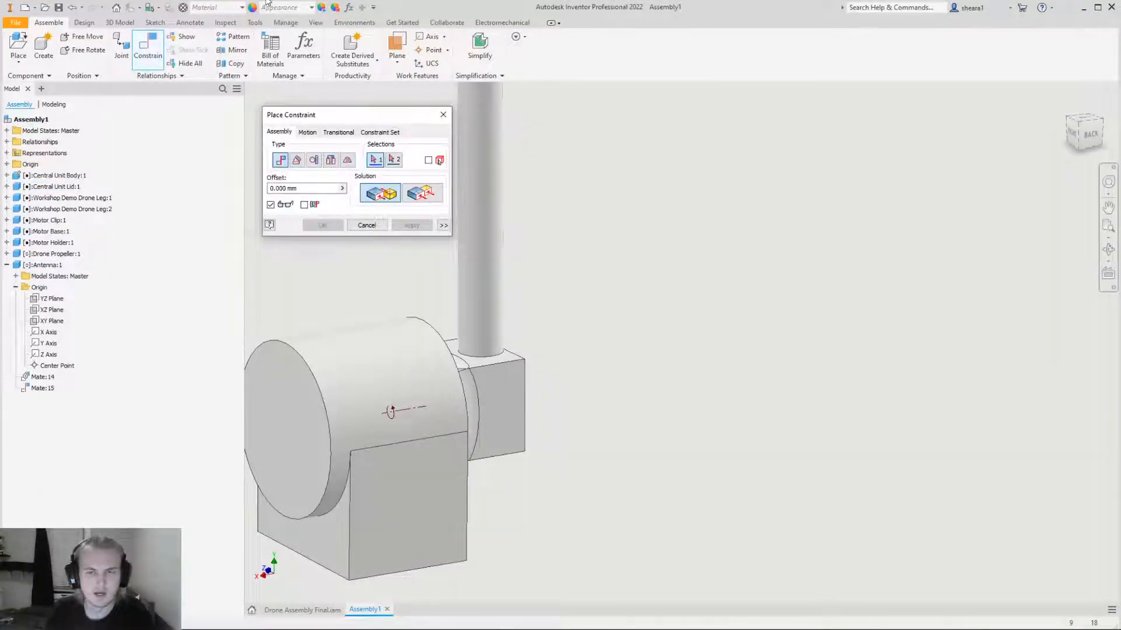
drag(338, 116, 850, 110)
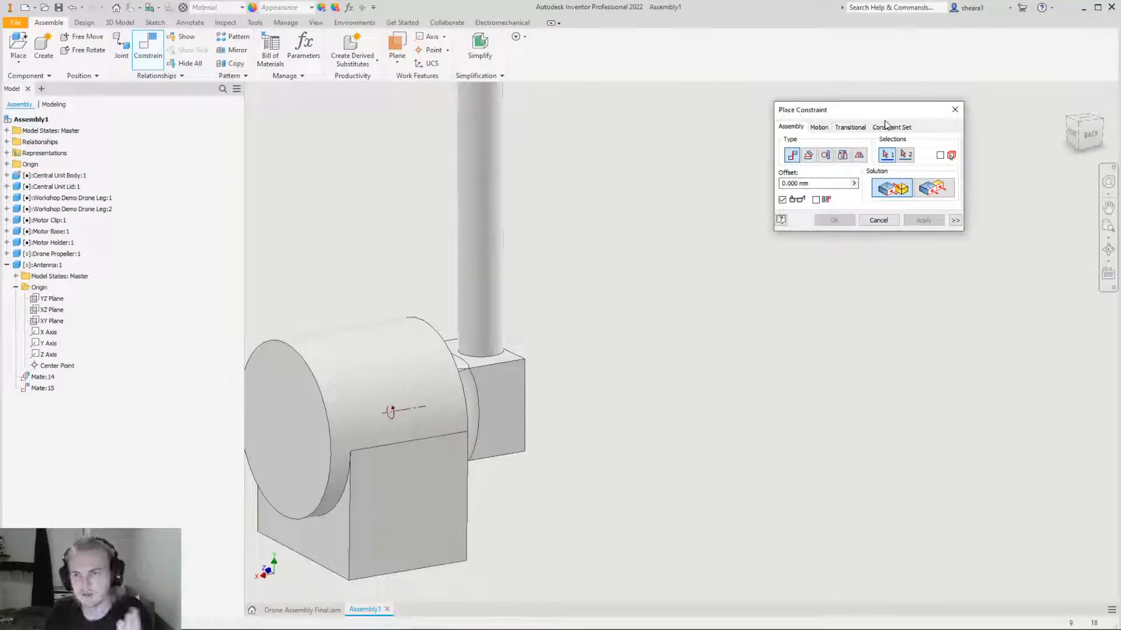
drag(876, 117, 775, 110)
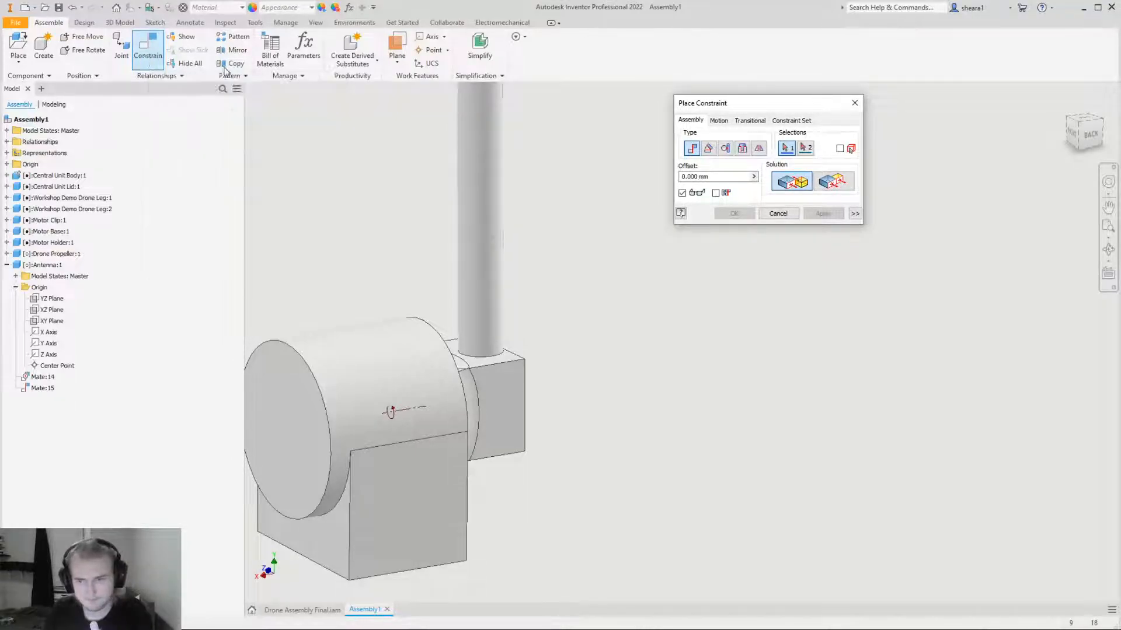
click(715, 151)
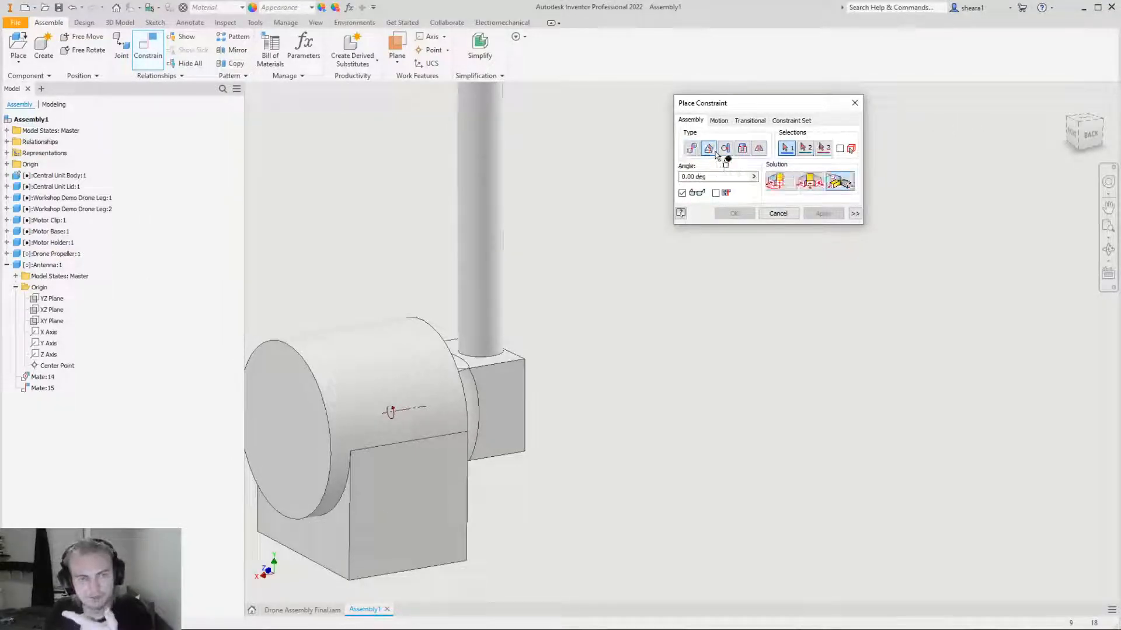
click(779, 189)
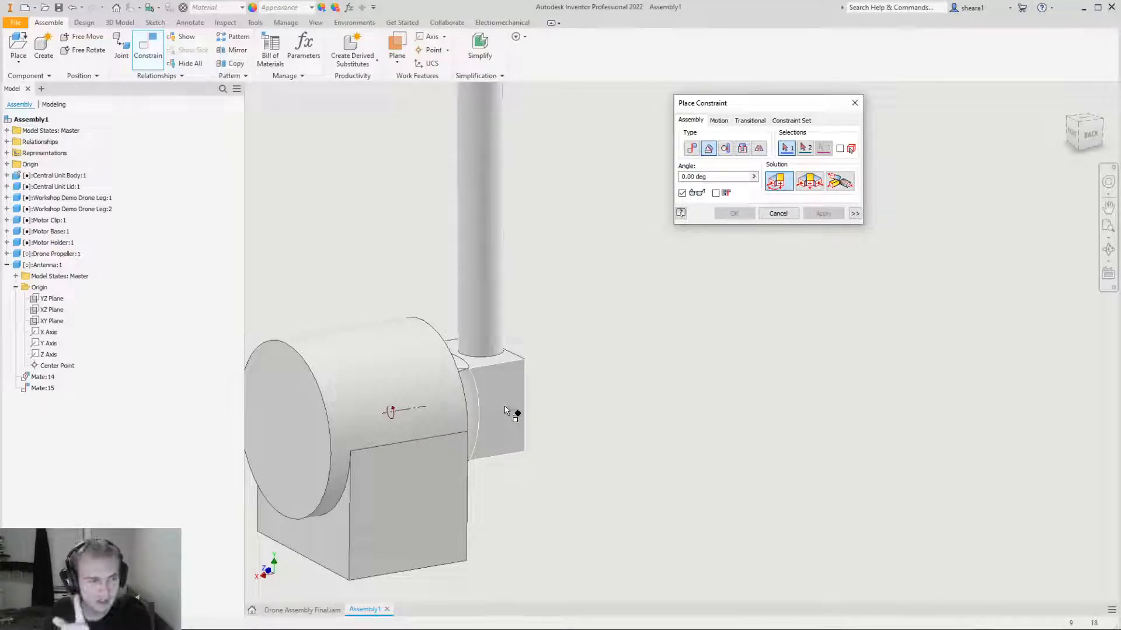
click(505, 410)
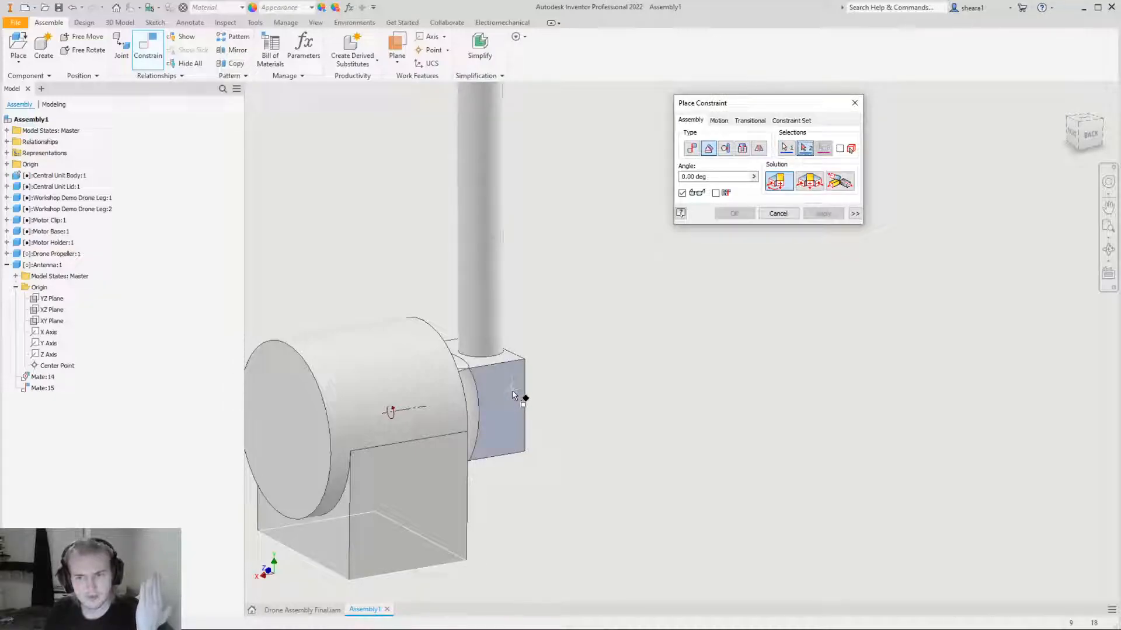
scroll(513, 396, down, 2)
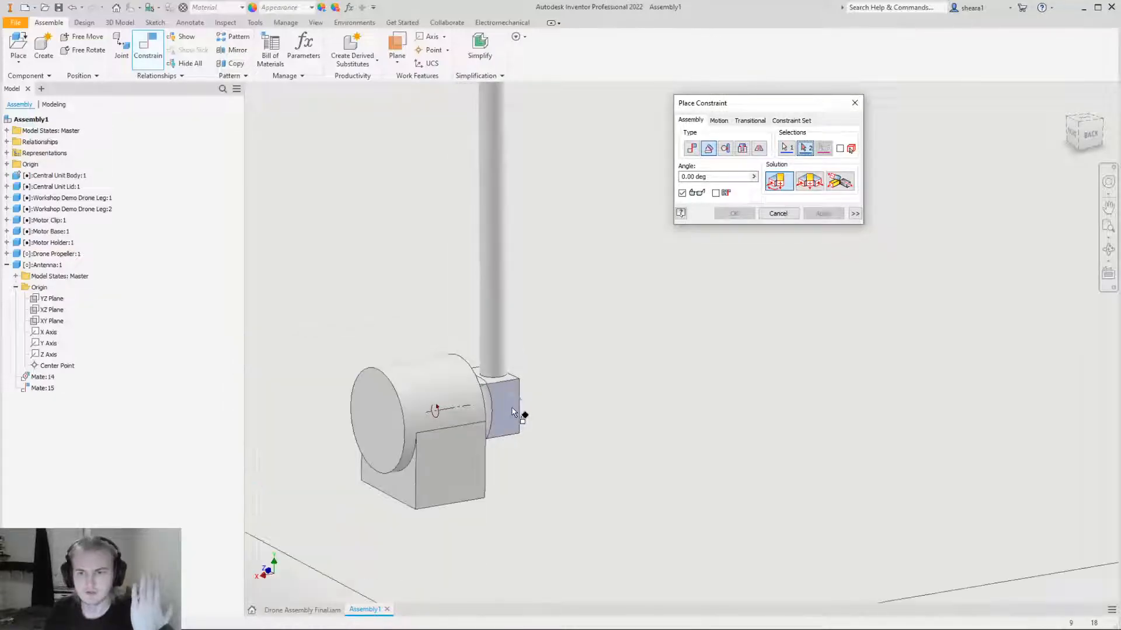
click(441, 480)
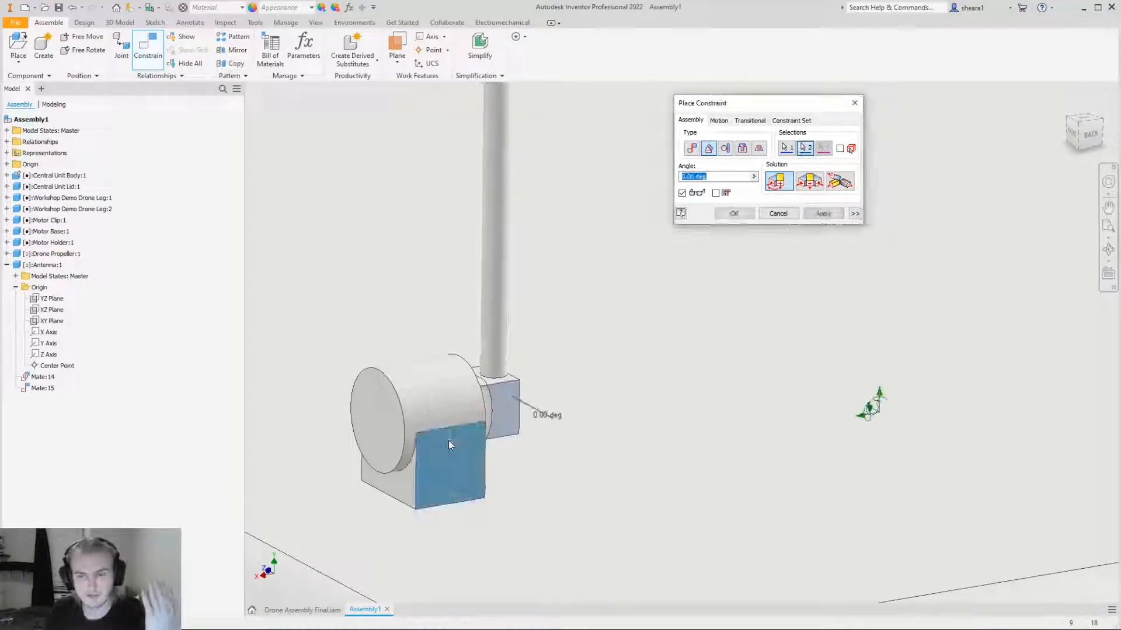
scroll(463, 486, down, 3)
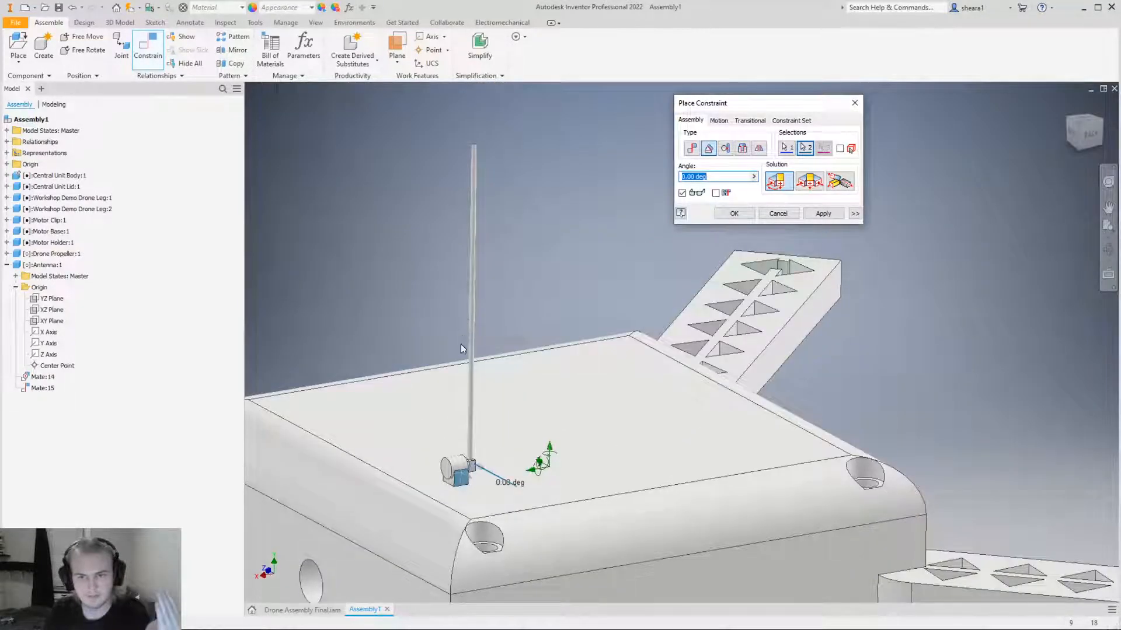
scroll(445, 505, up, 3)
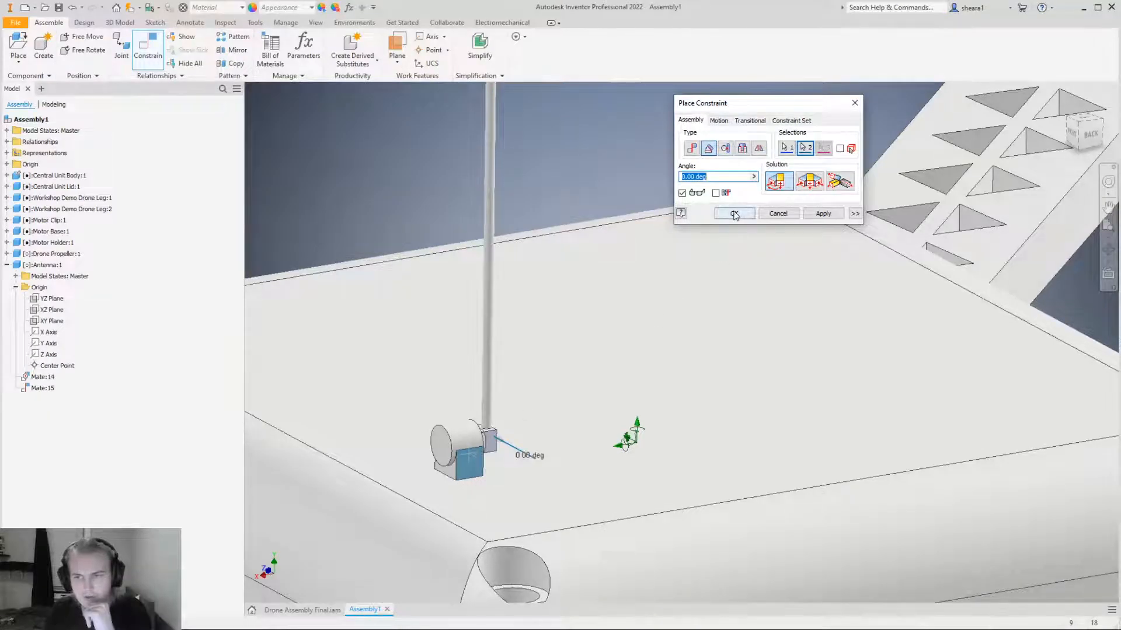
shift+middle_drag(537, 304, 595, 295)
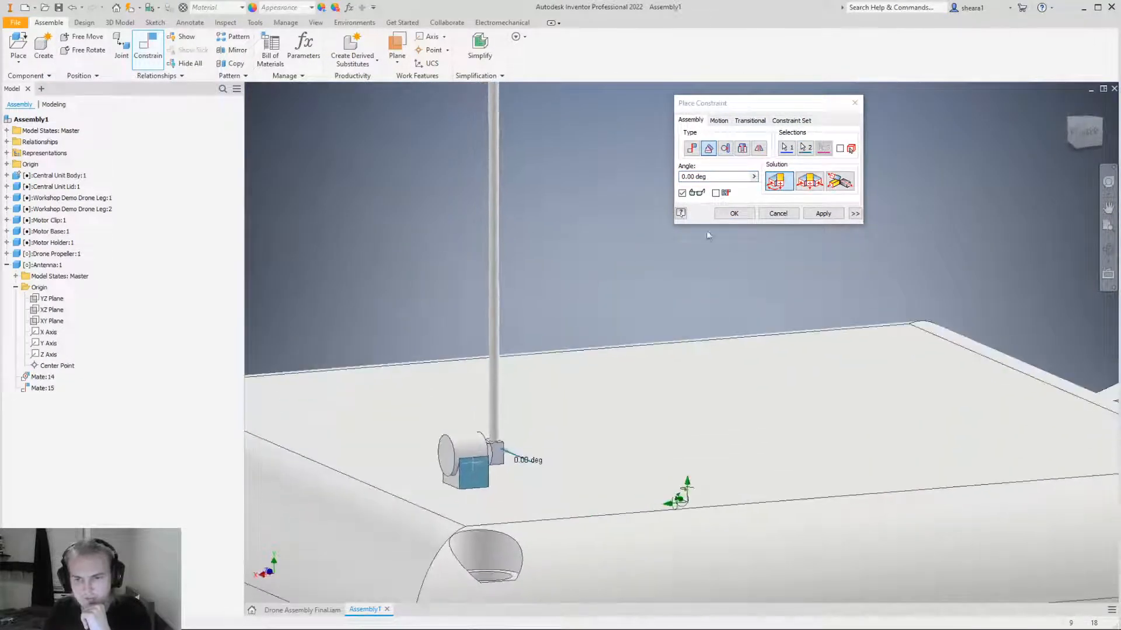
click(734, 214)
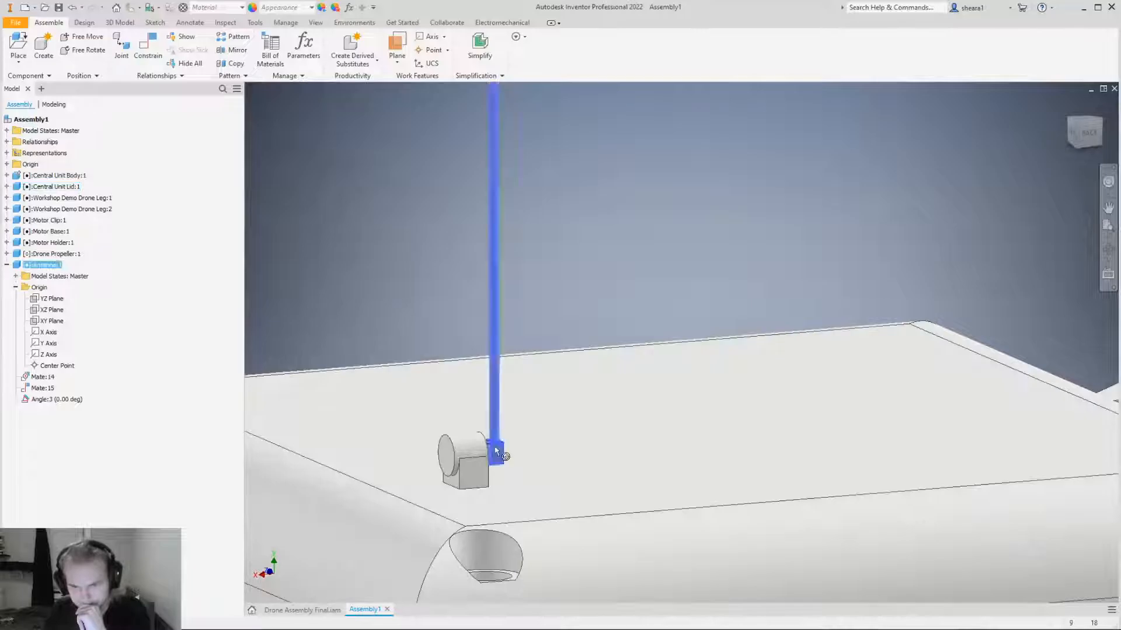
Check the antenna's upright position in the lid bracket up close and across the whole drone.
click(433, 205)
scroll(543, 507, down, 4)
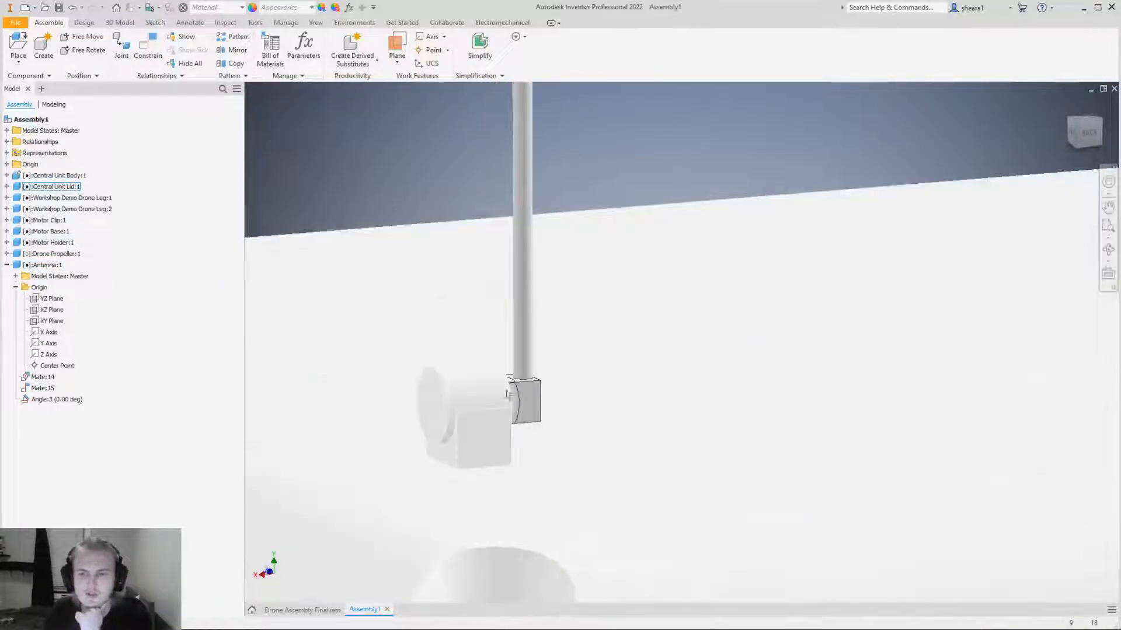
scroll(537, 381, up, 4)
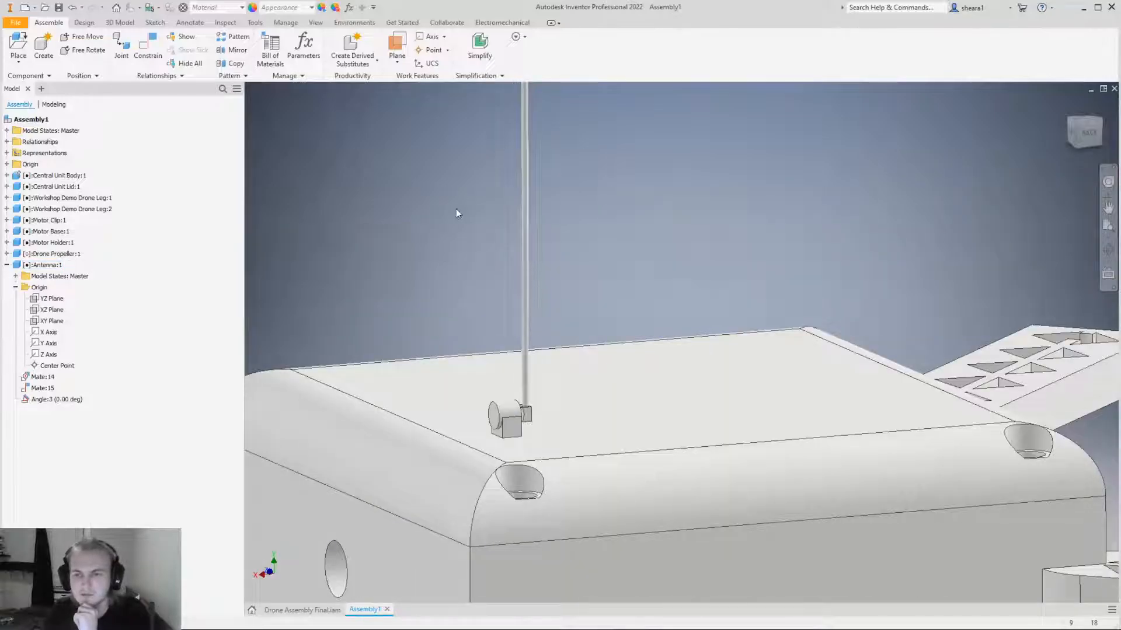
scroll(435, 238, up, 3)
scroll(441, 257, up, 6)
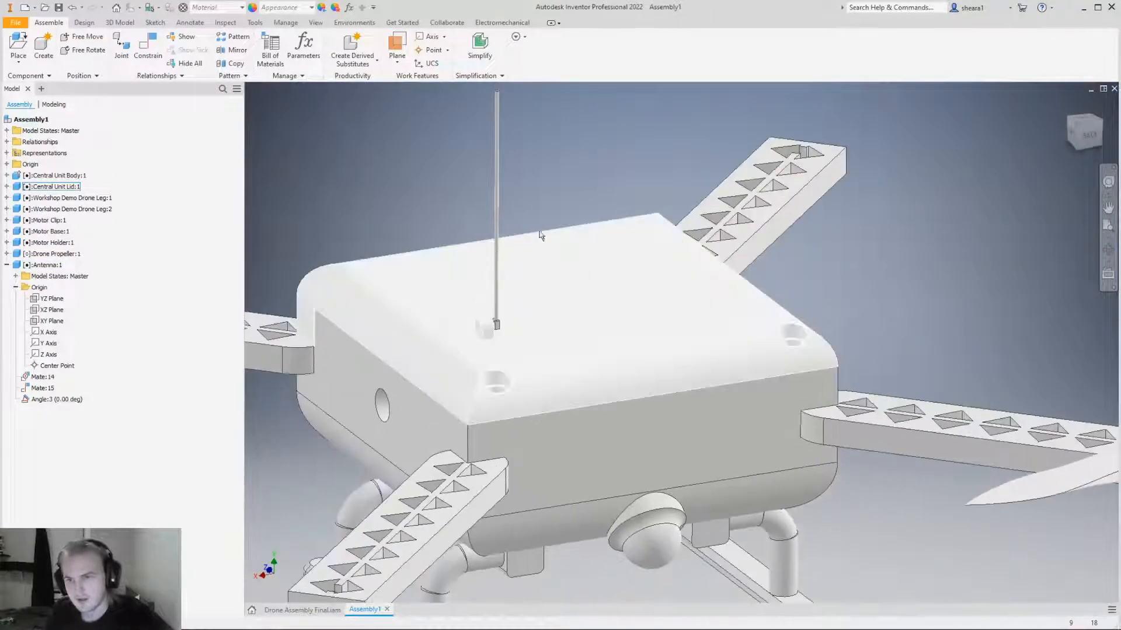
mouse_move(586, 170)
shift+middle_down()
mouse_move(613, 150)
mouse_move(620, 170)
mouse_move(605, 167)
shift+middle_up()
shift+middle_drag(524, 122, 541, 177)
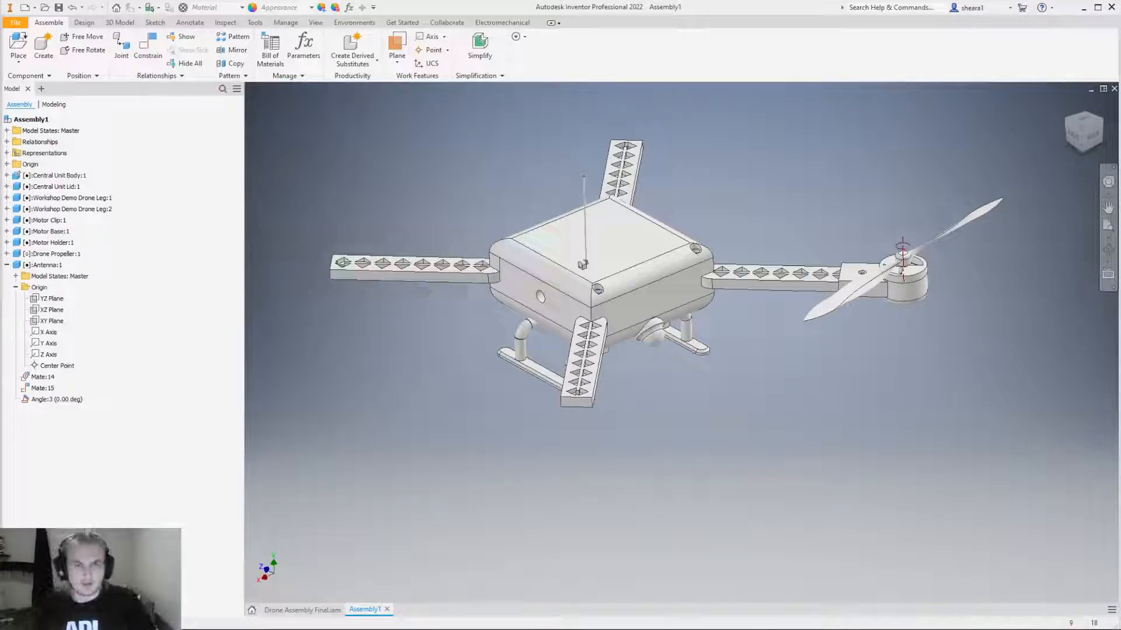
Place three instances of the Screw part in the open space below the propeller arm.
click(18, 45)
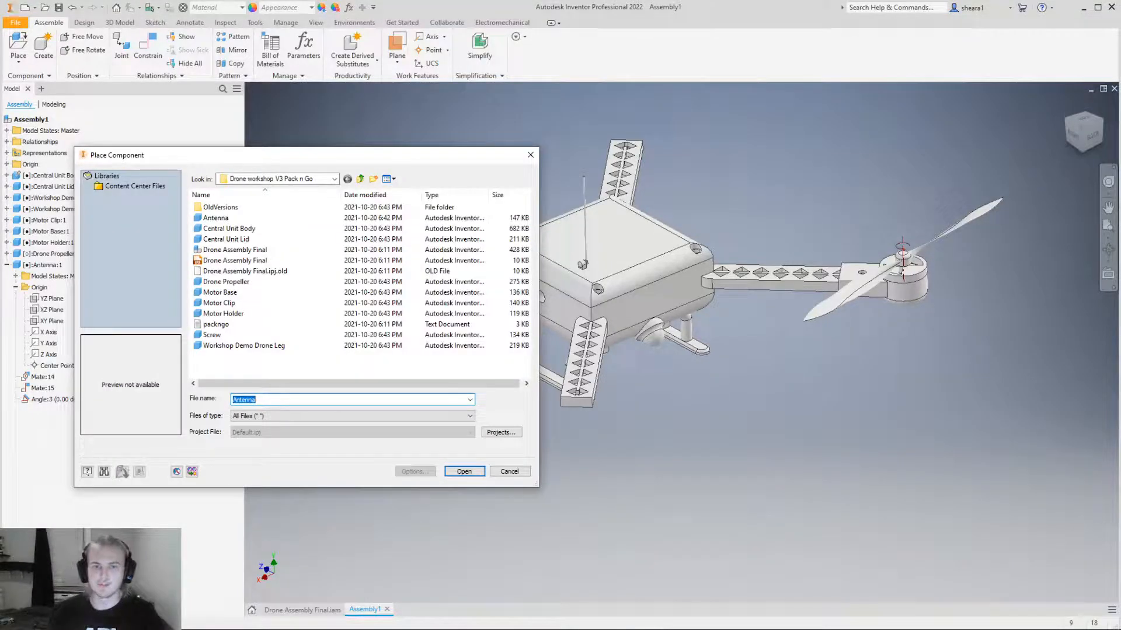
click(213, 336)
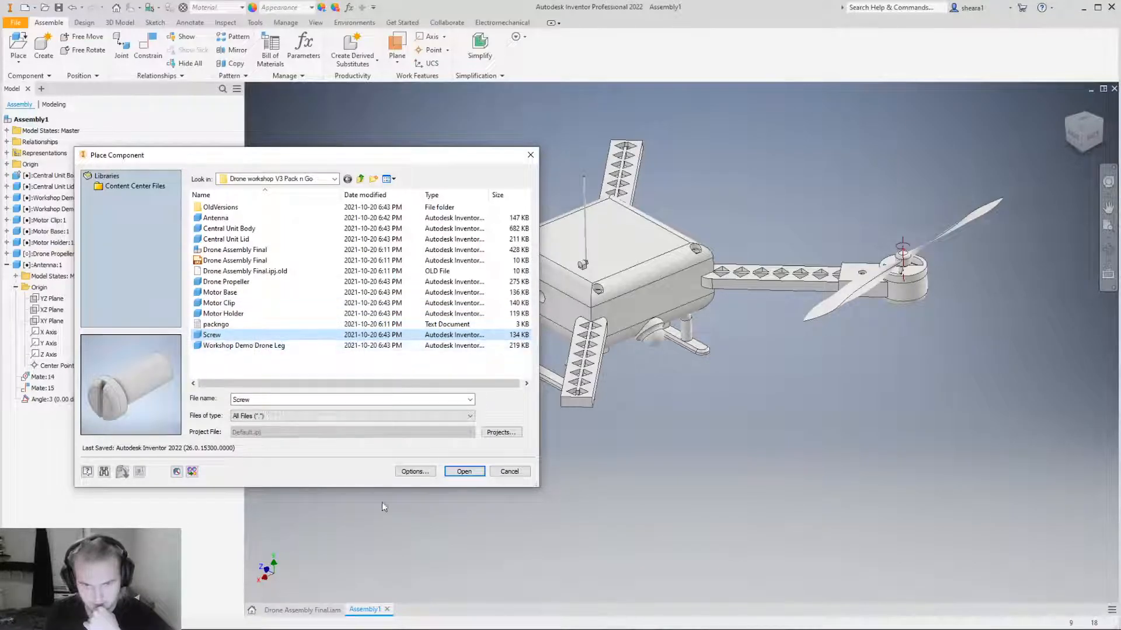
click(463, 472)
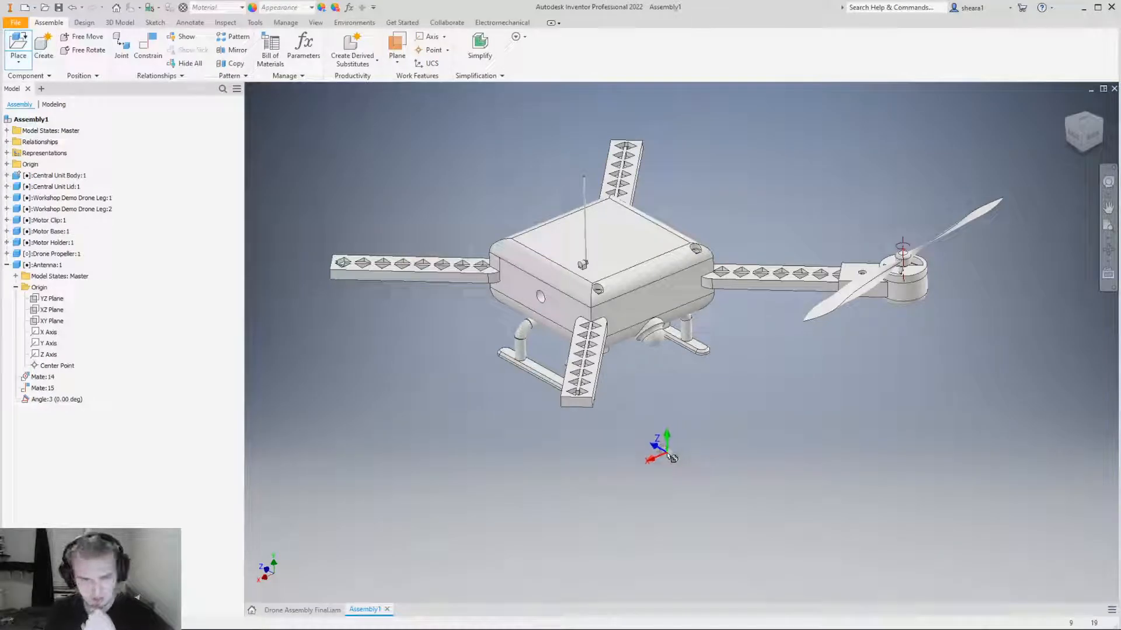
mouse_move(753, 396)
shift+middle_down()
mouse_move(728, 370)
mouse_move(738, 401)
shift+middle_up()
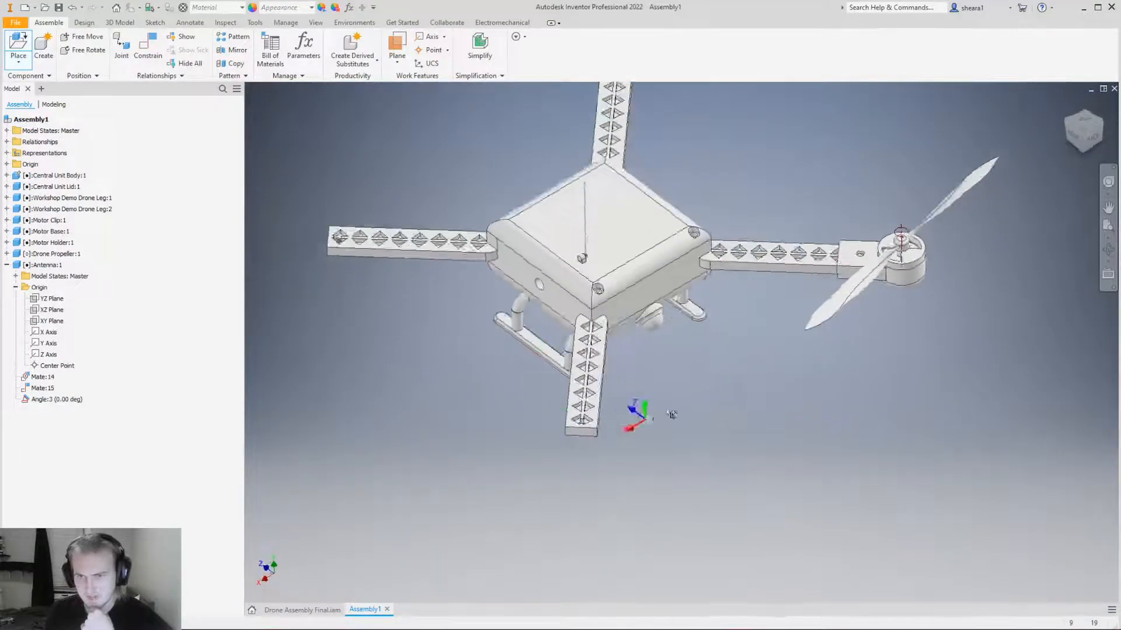
scroll(382, 403, down, 2)
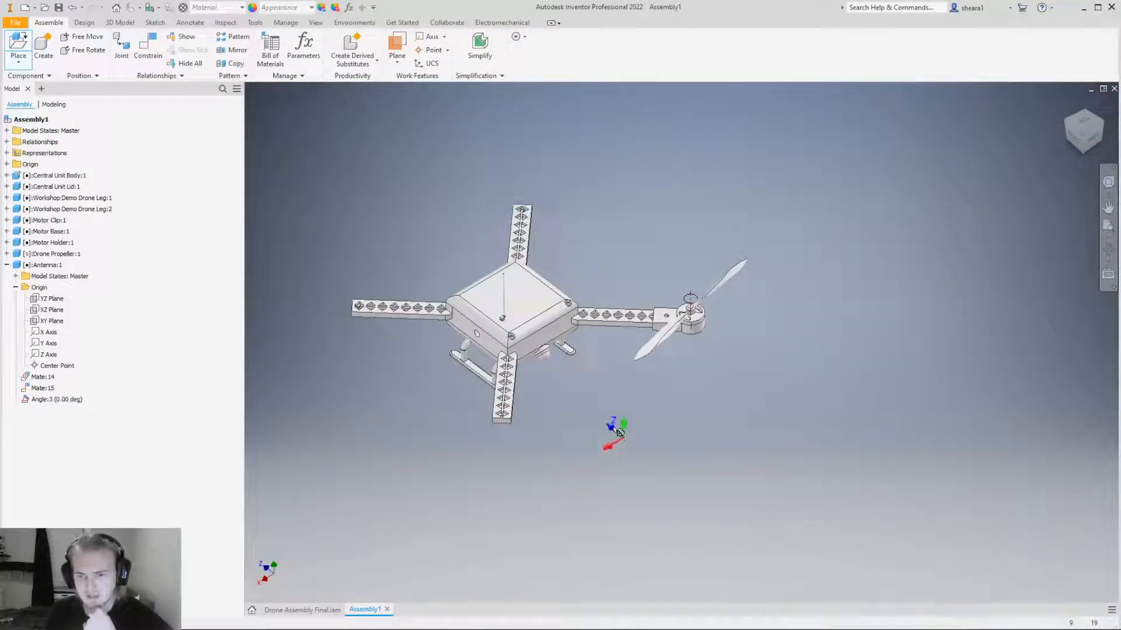
click(598, 394)
click(625, 397)
click(712, 403)
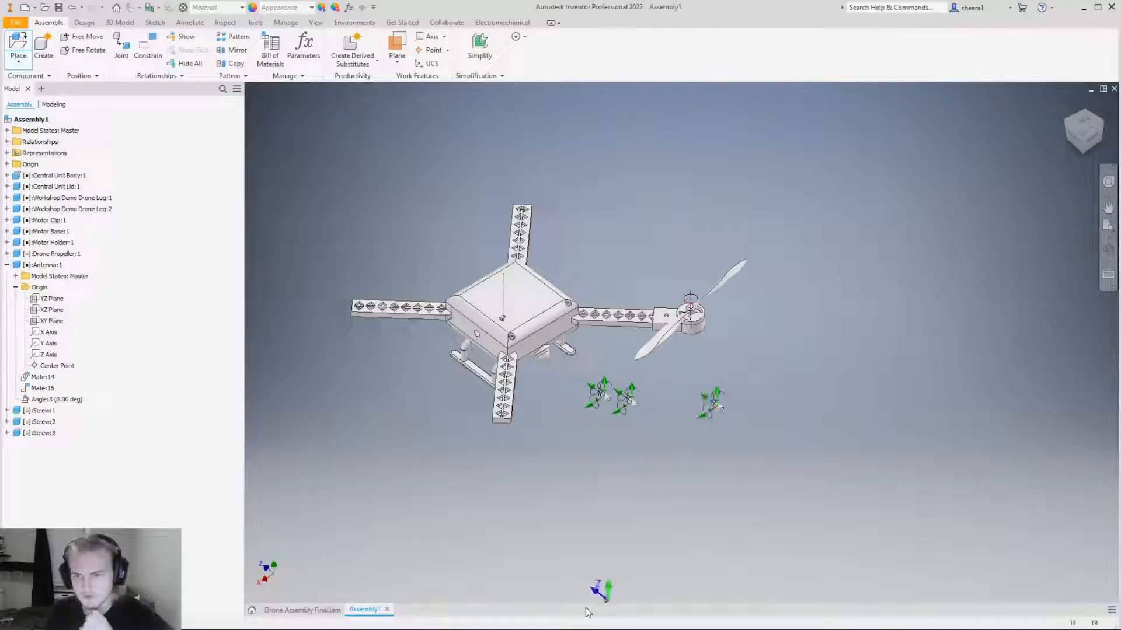
Examine the screw holes at the corners of the central unit lid.
scroll(578, 420, up, 3)
scroll(600, 408, down, 3)
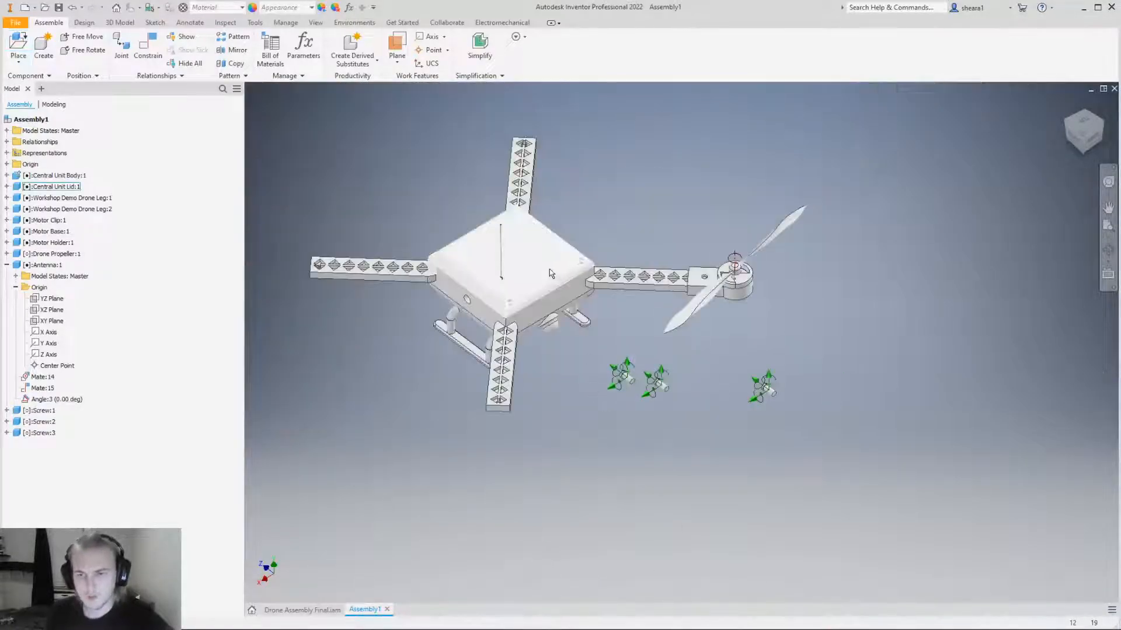
scroll(576, 406, up, 5)
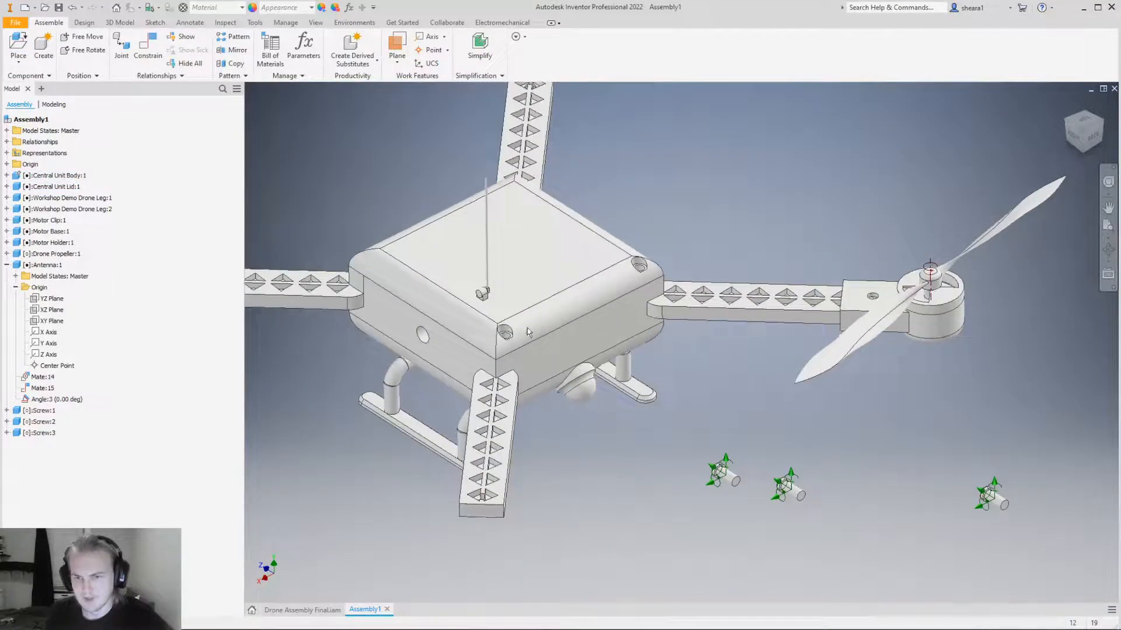
scroll(508, 345, up, 3)
scroll(517, 340, down, 2)
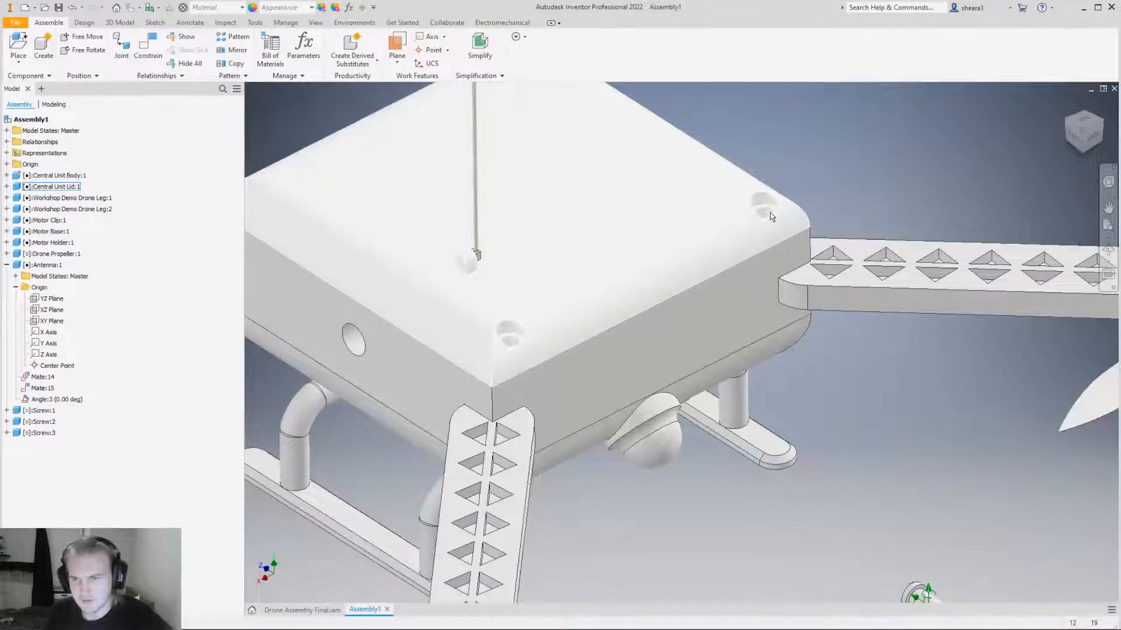
scroll(669, 391, down, 5)
Inspect the screw hole near the motor at the end of the propeller arm, from above and from the underside.
scroll(767, 361, up, 5)
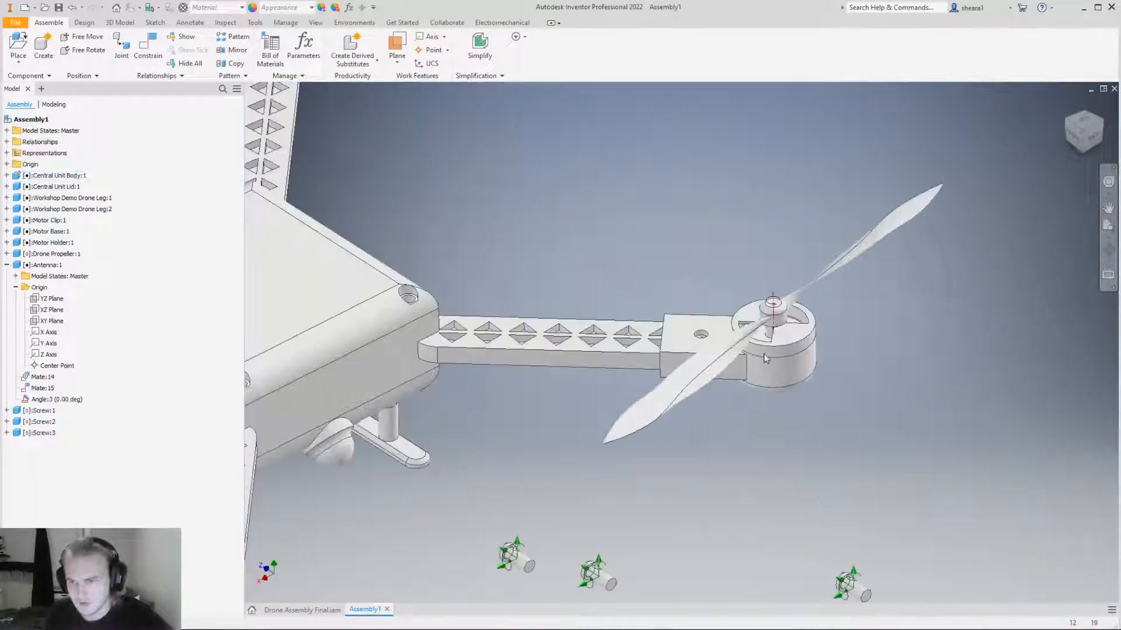
scroll(706, 222, up, 2)
scroll(707, 225, down, 2)
scroll(703, 227, up, 2)
scroll(699, 232, down, 2)
scroll(700, 231, up, 2)
scroll(700, 232, down, 2)
scroll(701, 232, up, 2)
scroll(701, 232, down, 6)
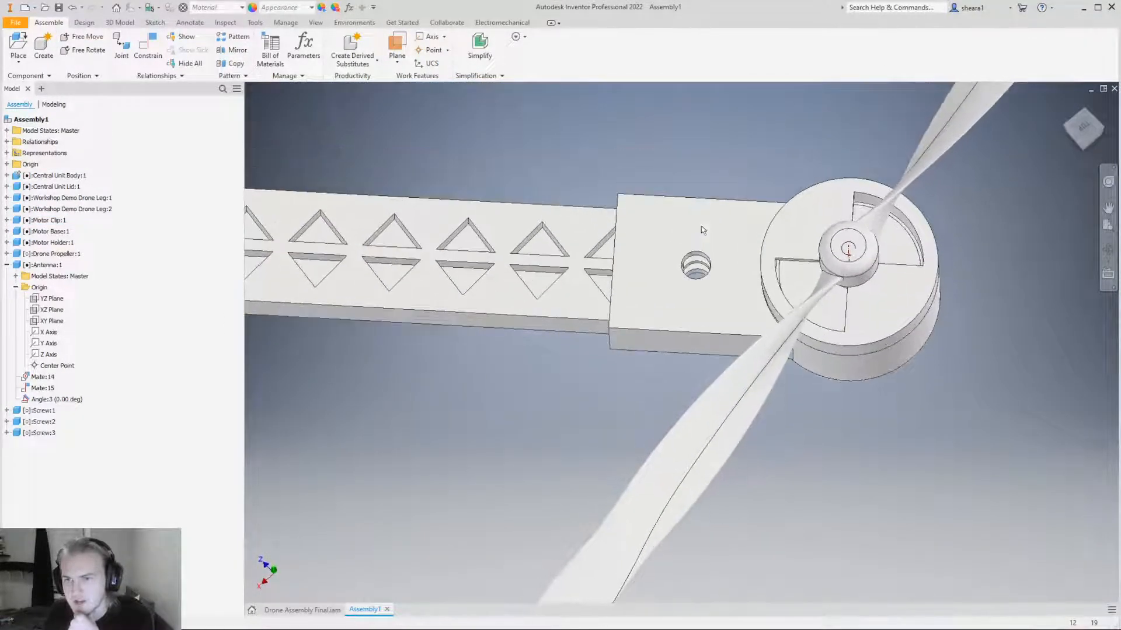
mouse_move(703, 233)
shift+middle_down()
mouse_move(718, 274)
mouse_move(718, 225)
shift+middle_up()
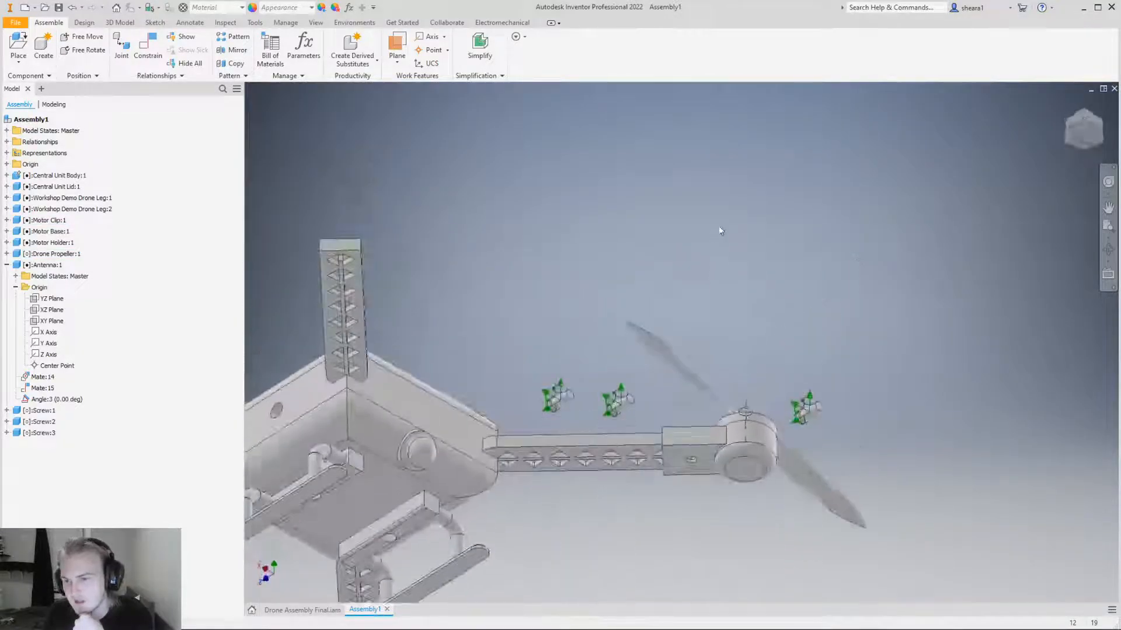
scroll(715, 428, up, 4)
scroll(707, 432, down, 5)
shift+middle_drag(687, 415, 749, 437)
scroll(750, 438, down, 3)
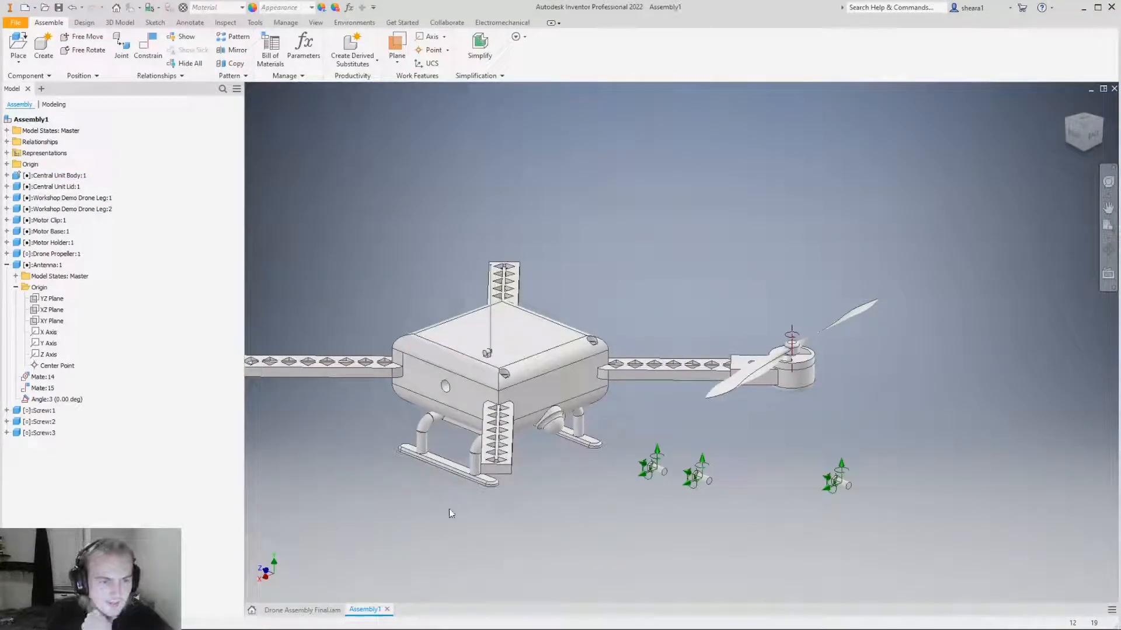
Free-rotate the loose screw nearest the central body slightly to a new orientation.
click(654, 466)
scroll(716, 477, up, 3)
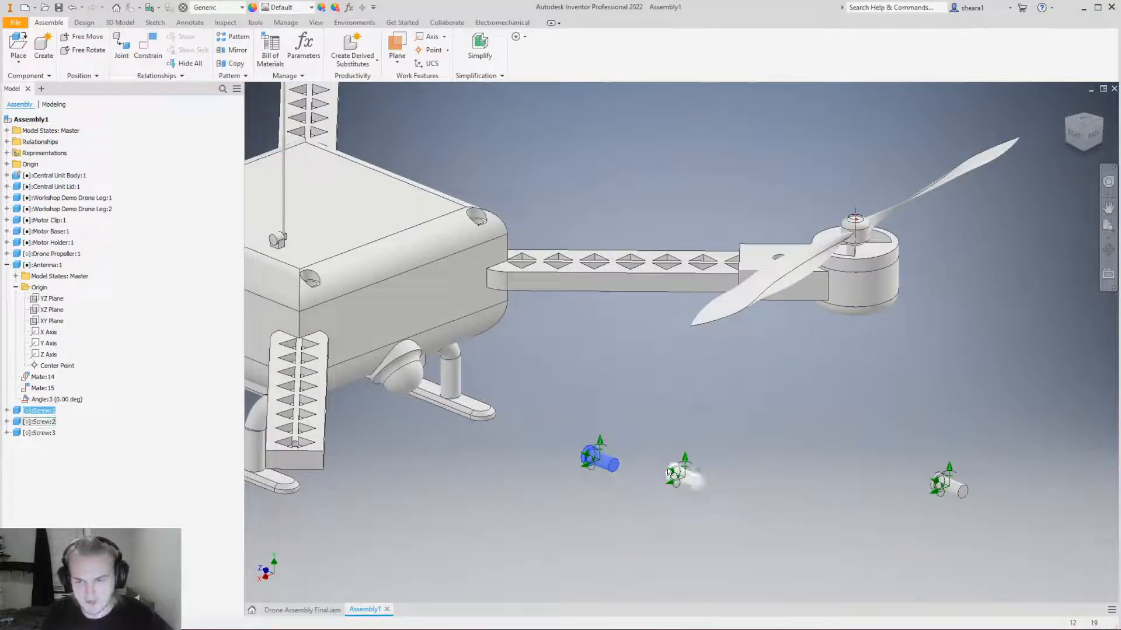
click(594, 389)
scroll(614, 404, down, 2)
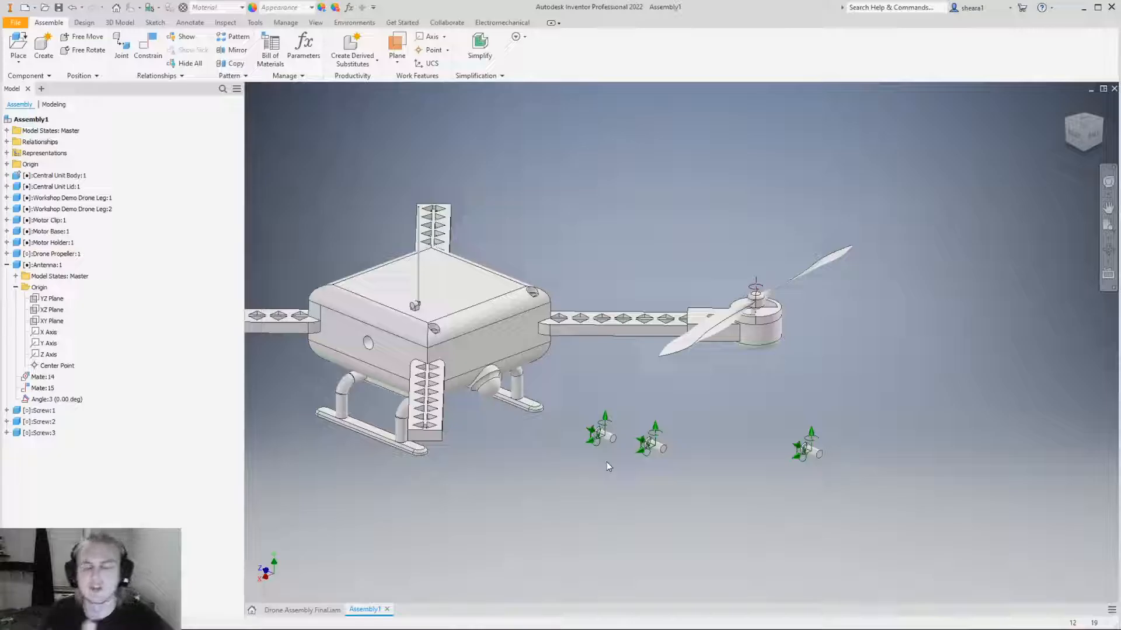
click(619, 442)
key(g)
mouse_move(593, 424)
mouse_down()
mouse_move(585, 444)
mouse_move(601, 408)
mouse_move(603, 428)
mouse_up()
key(Escape)
scroll(620, 467, up, 3)
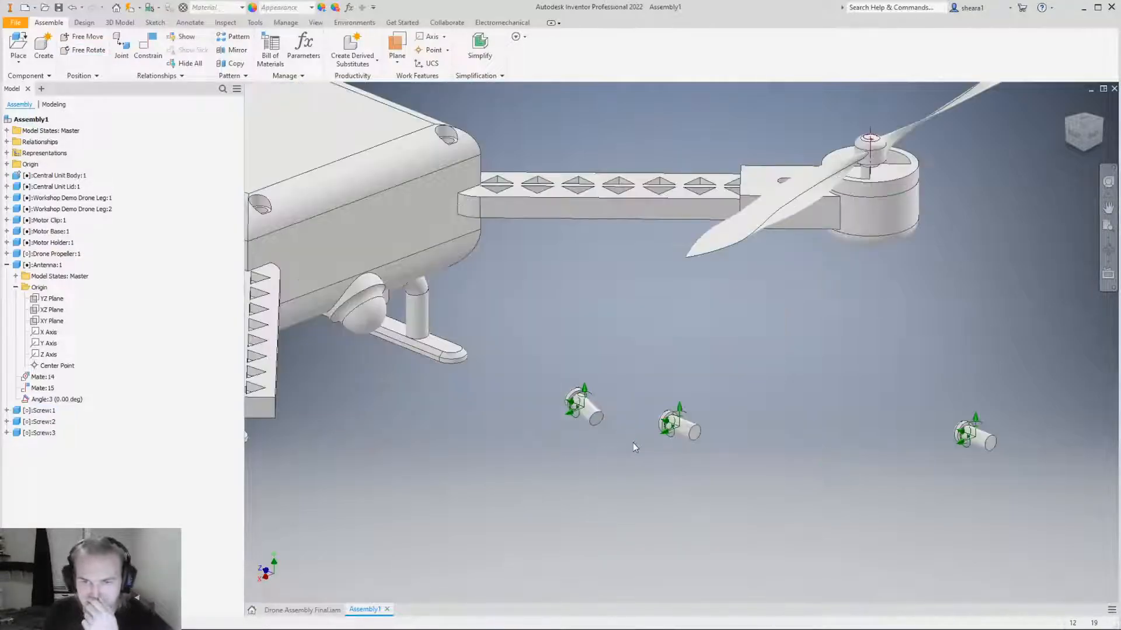
Mate the underside of one loose screw's head flush to the recessed ledge inside the central unit lid's near corner hole, with 0 mm offset.
click(146, 46)
scroll(644, 456, up, 5)
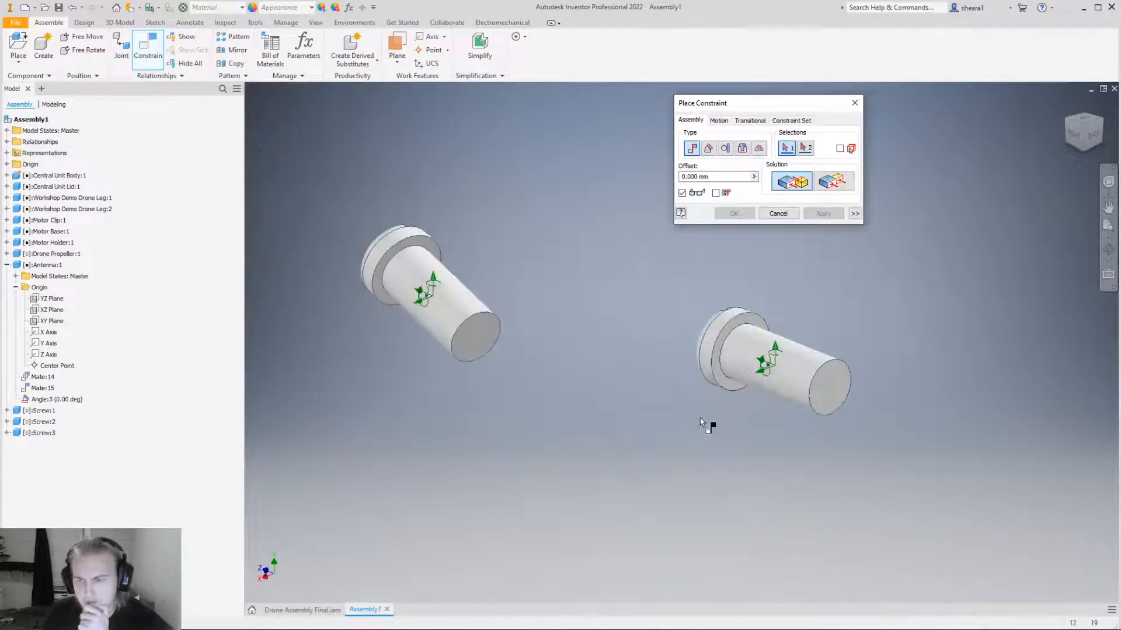
scroll(724, 386, down, 5)
mouse_move(729, 388)
shift+middle_down()
mouse_move(801, 373)
mouse_move(721, 385)
shift+middle_up()
scroll(722, 386, up, 6)
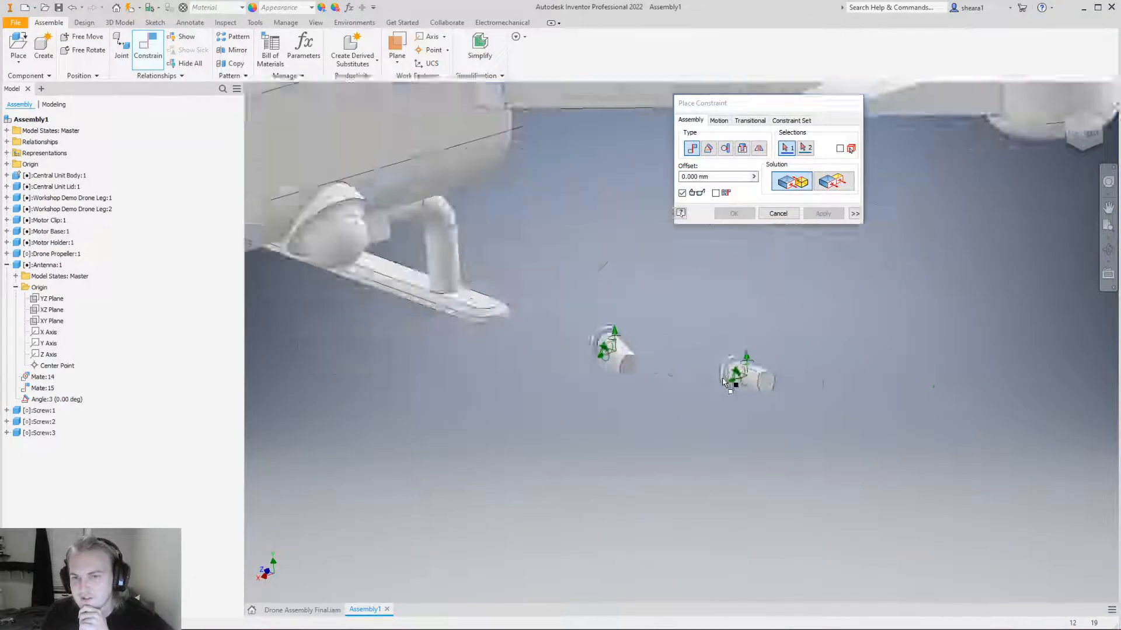
click(744, 372)
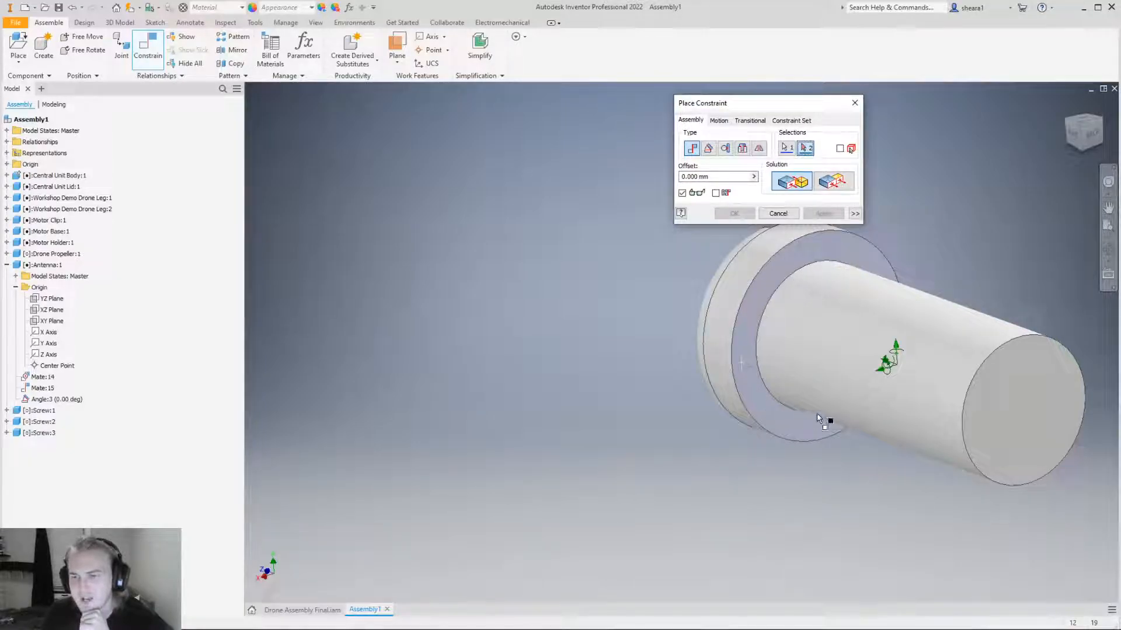
scroll(819, 418, down, 8)
scroll(461, 283, up, 3)
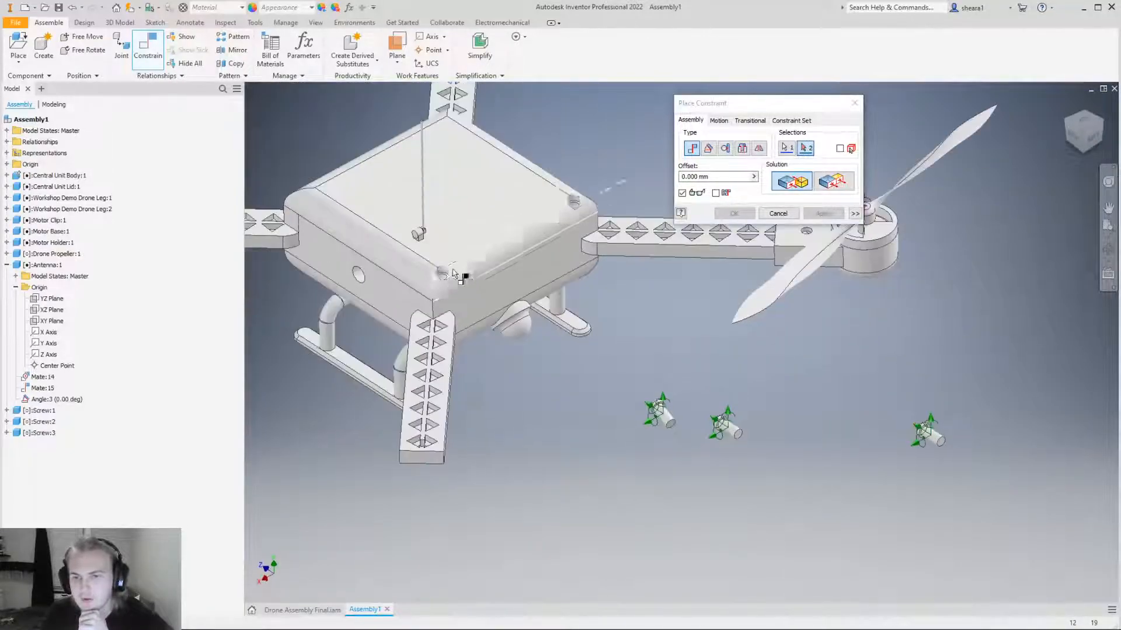
scroll(465, 284, up, 5)
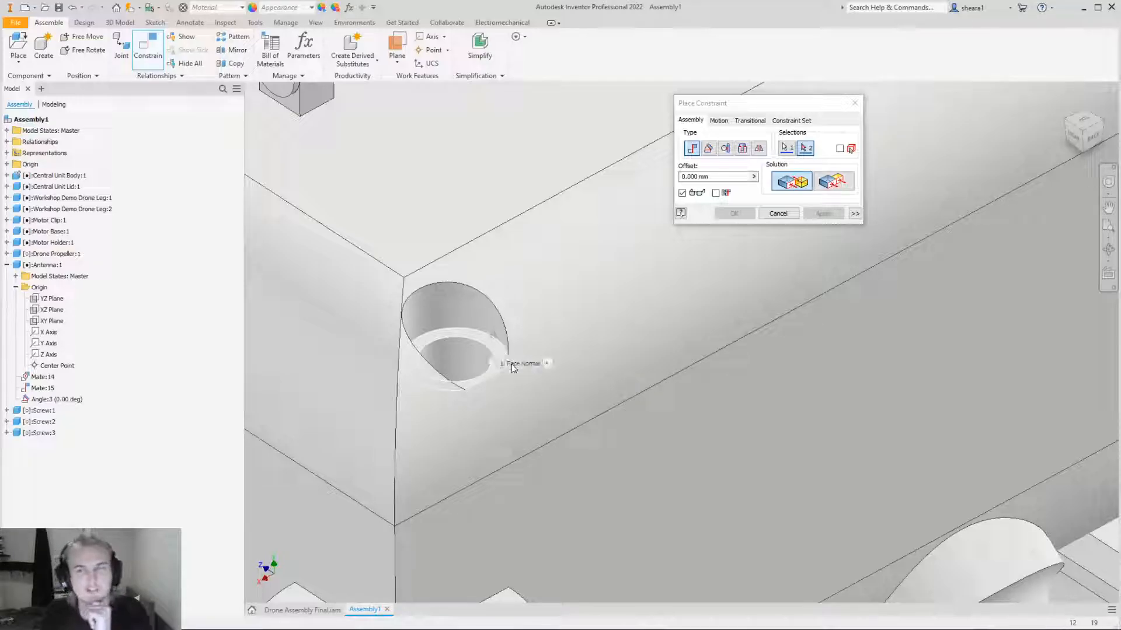
scroll(512, 368, down, 5)
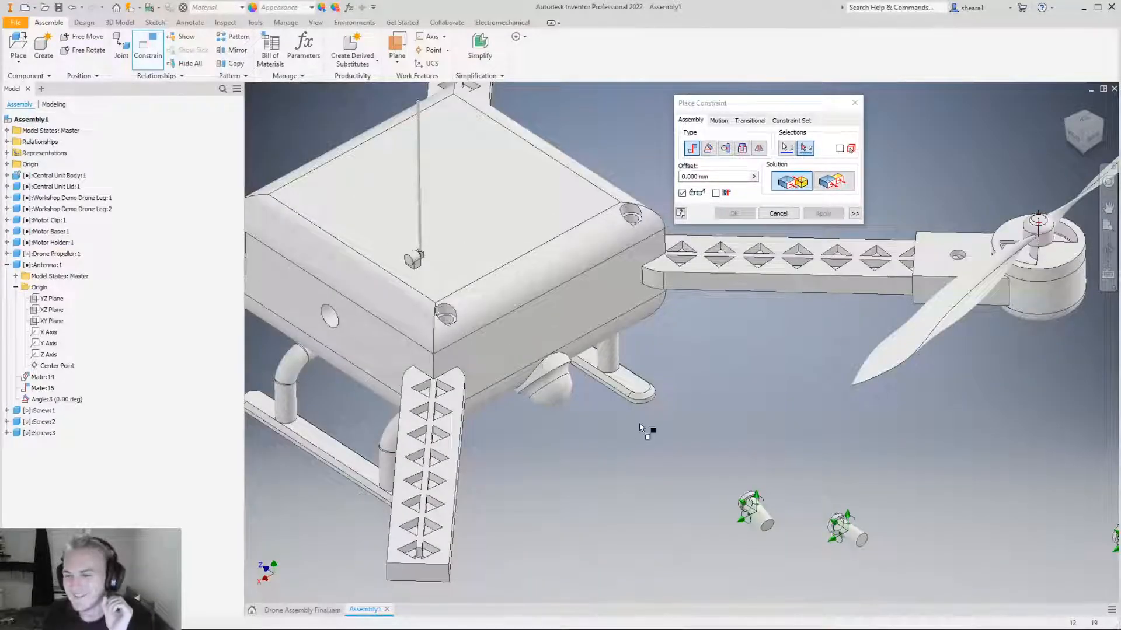
scroll(844, 586, up, 3)
scroll(838, 500, up, 2)
scroll(759, 467, down, 5)
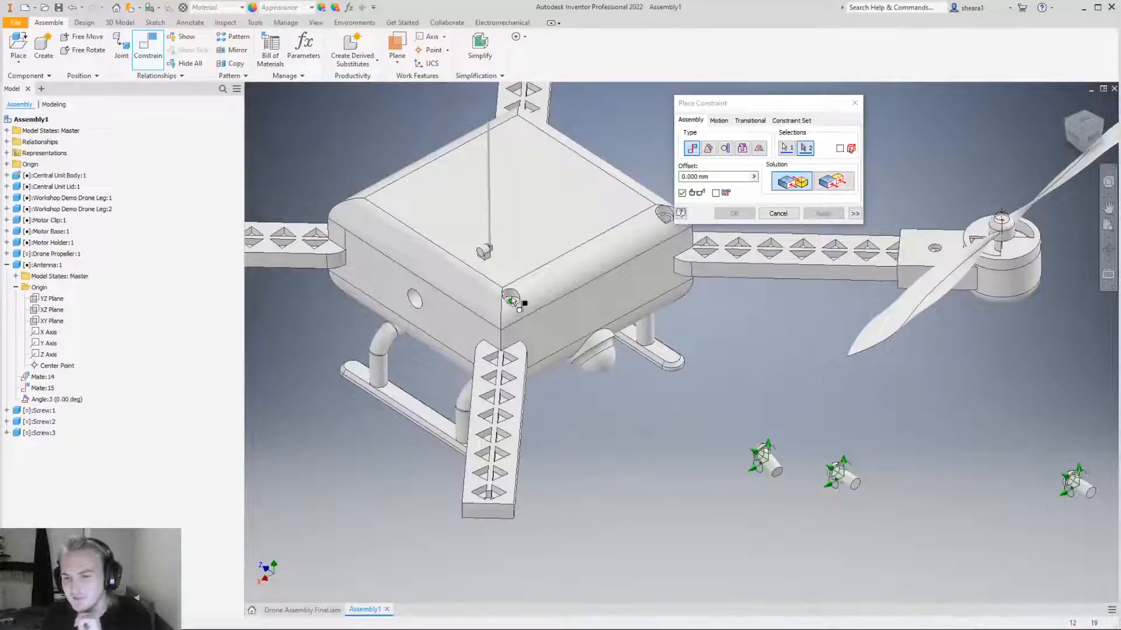
scroll(529, 303, up, 5)
scroll(529, 303, up, 3)
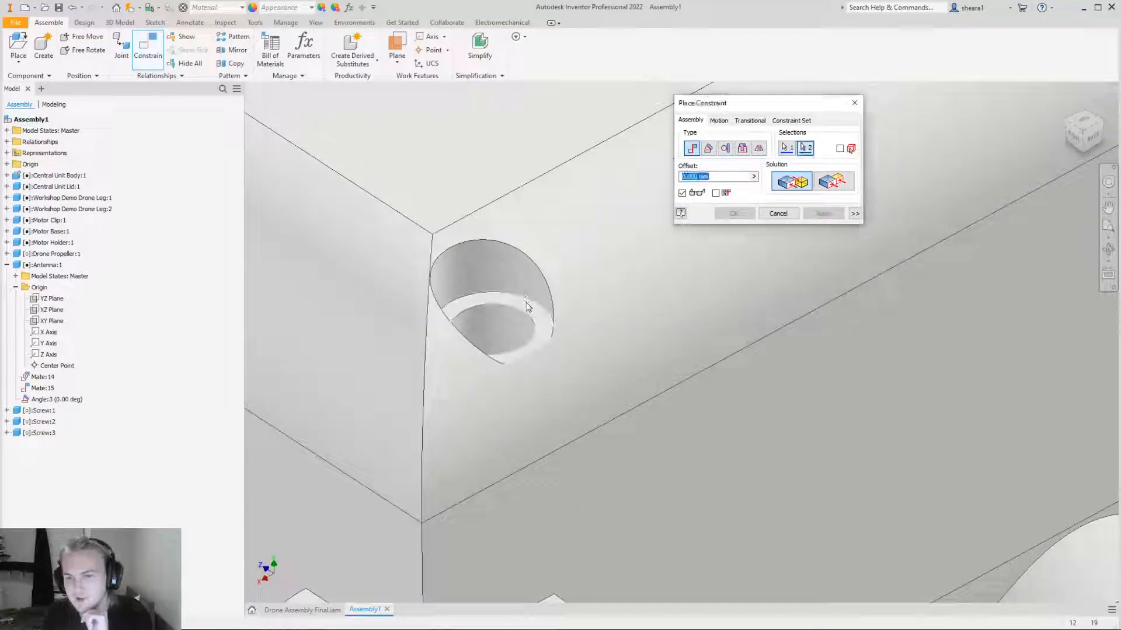
click(544, 355)
scroll(544, 356, down, 4)
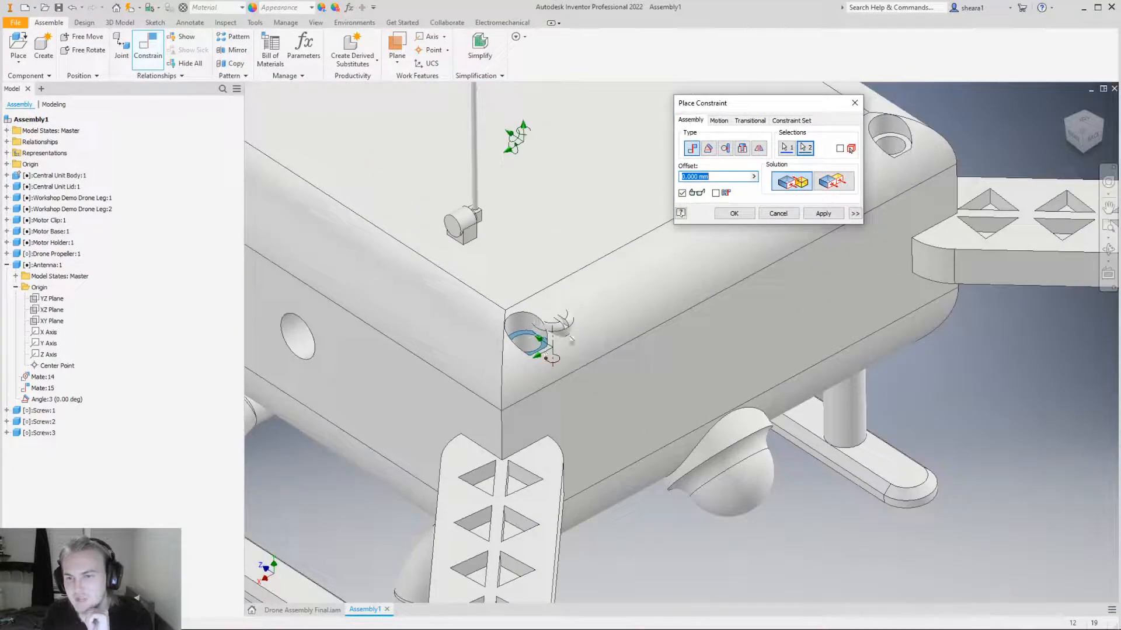
click(747, 213)
Slide the mated screw out of the lid corner into the open space beside the central unit body.
drag(556, 331, 716, 477)
key(F6)
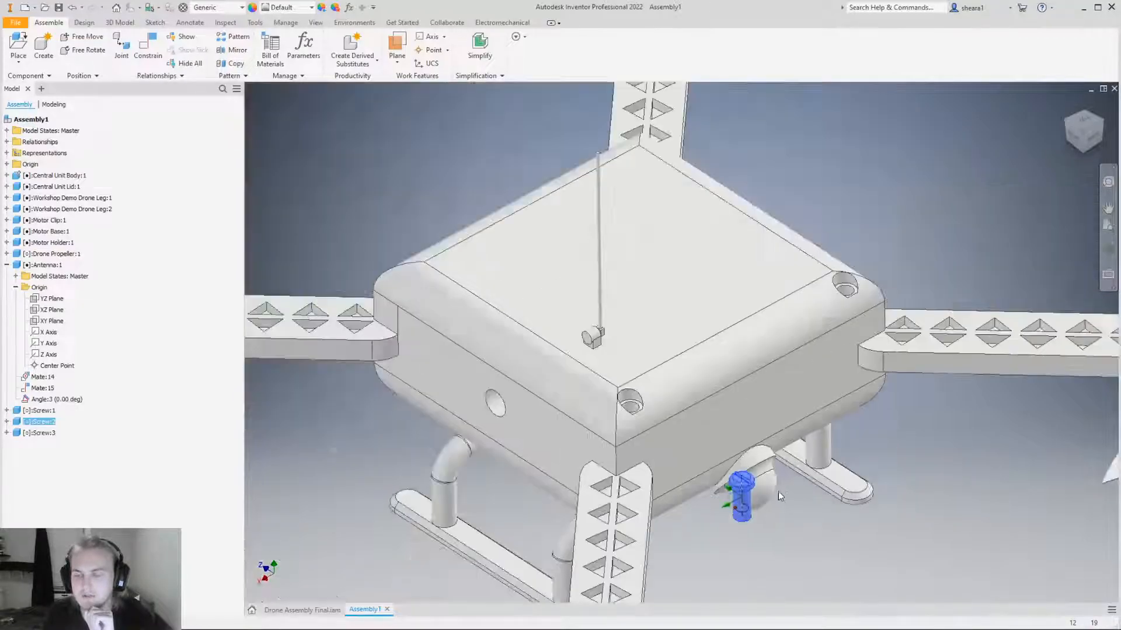
shift+middle_drag(777, 470, 751, 430)
scroll(738, 467, down, 2)
scroll(765, 432, down, 3)
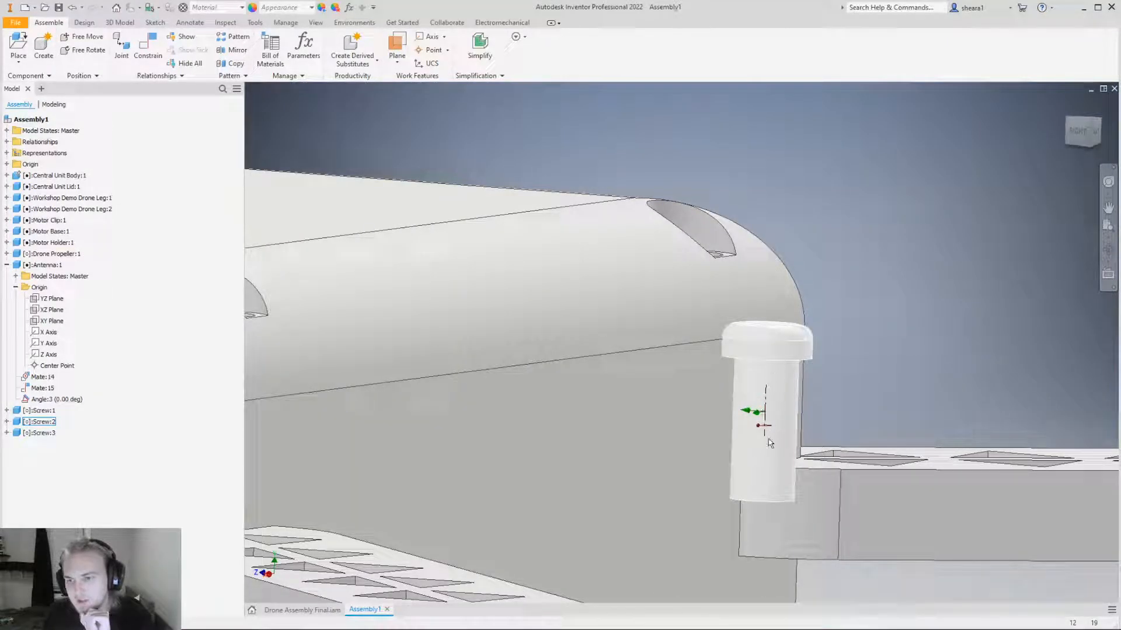
scroll(764, 435, up, 3)
shift+middle_drag(759, 432, 763, 413)
scroll(763, 413, up, 3)
drag(736, 502, 767, 488)
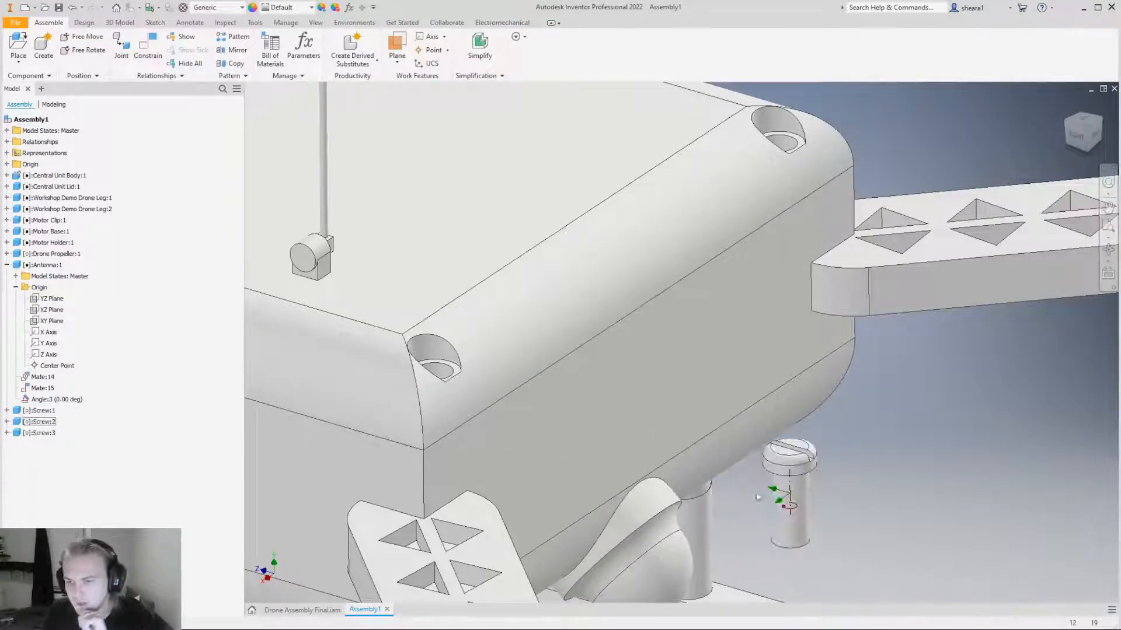
scroll(767, 488, up, 3)
scroll(759, 467, down, 4)
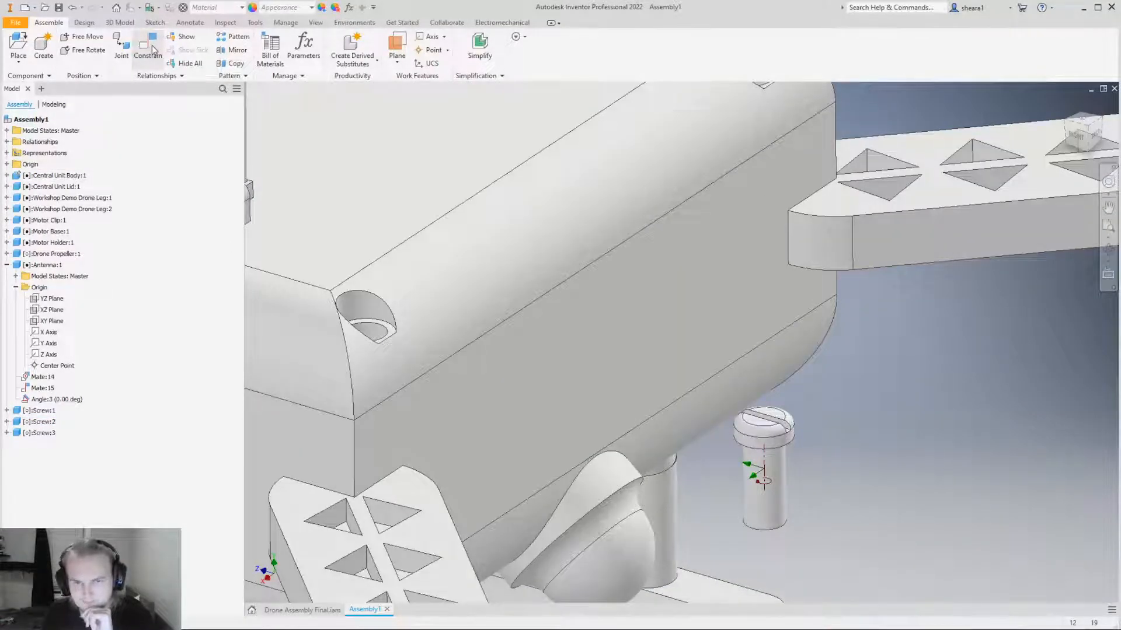
Mate the screw's centre axis to the axis of the lid's near corner hole with 0 mm offset.
click(152, 50)
scroll(473, 175, up, 2)
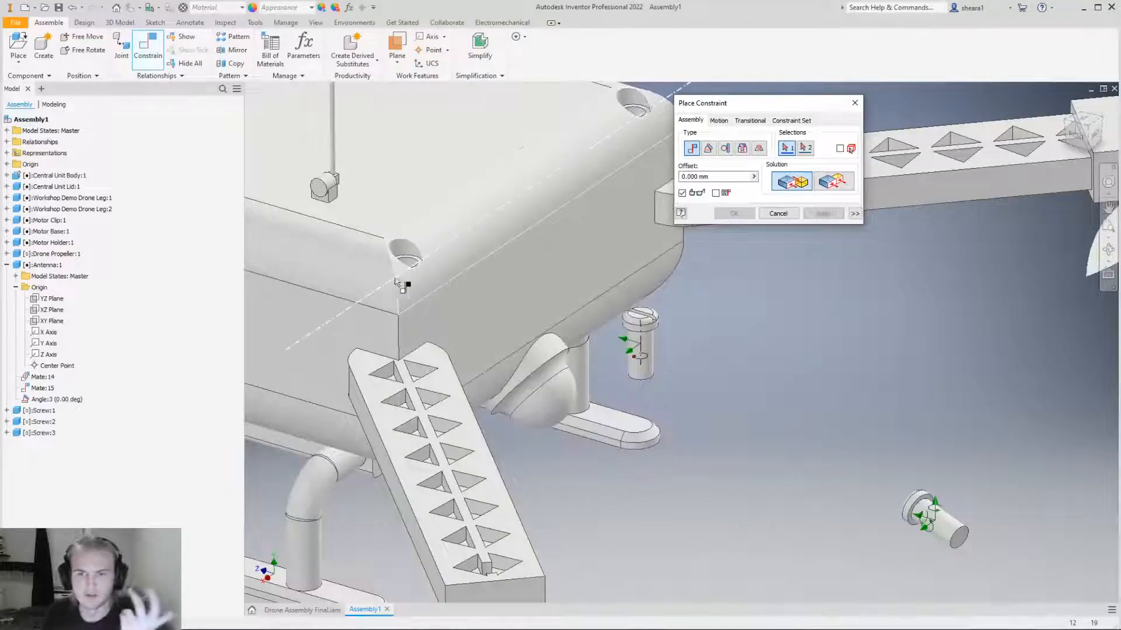
scroll(415, 284, down, 3)
click(876, 460)
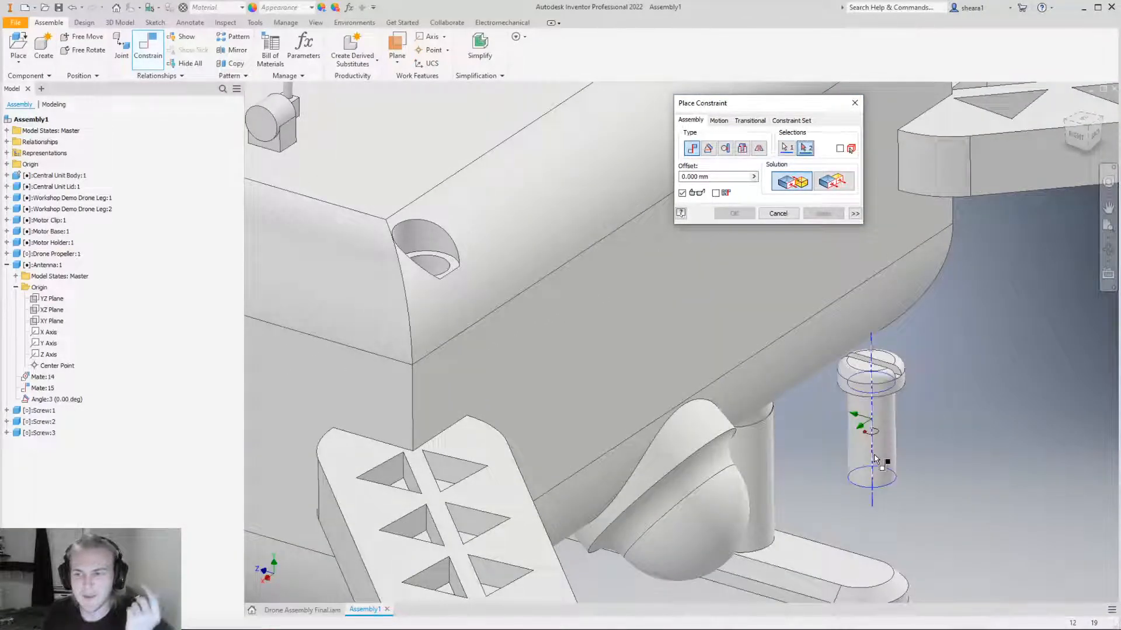
scroll(858, 455, up, 2)
scroll(852, 454, down, 2)
scroll(703, 403, down, 3)
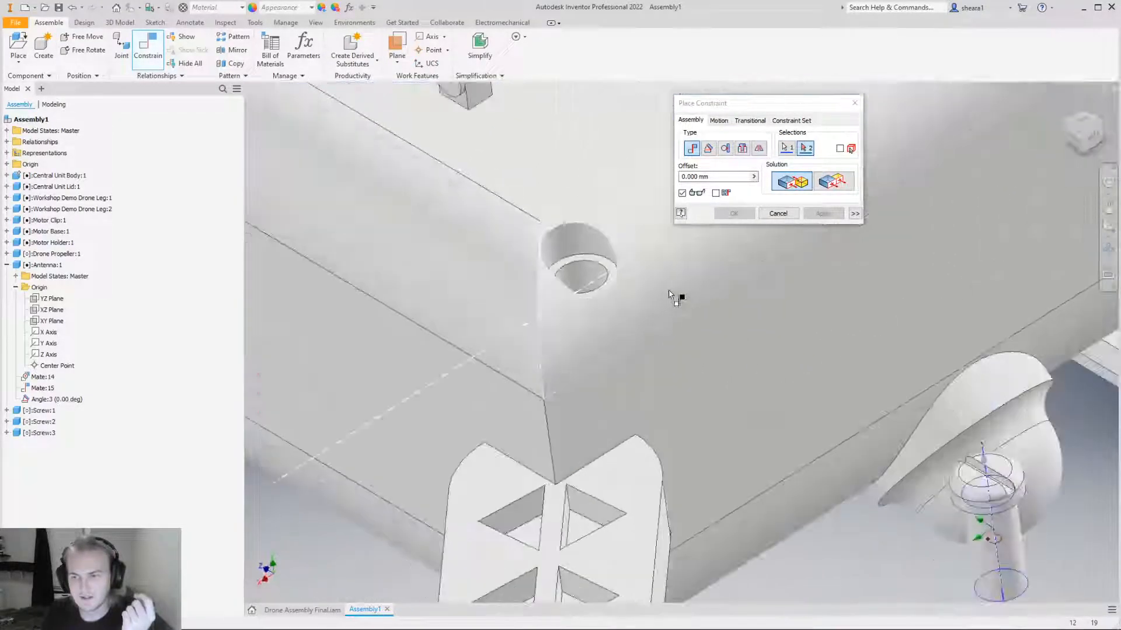
click(580, 280)
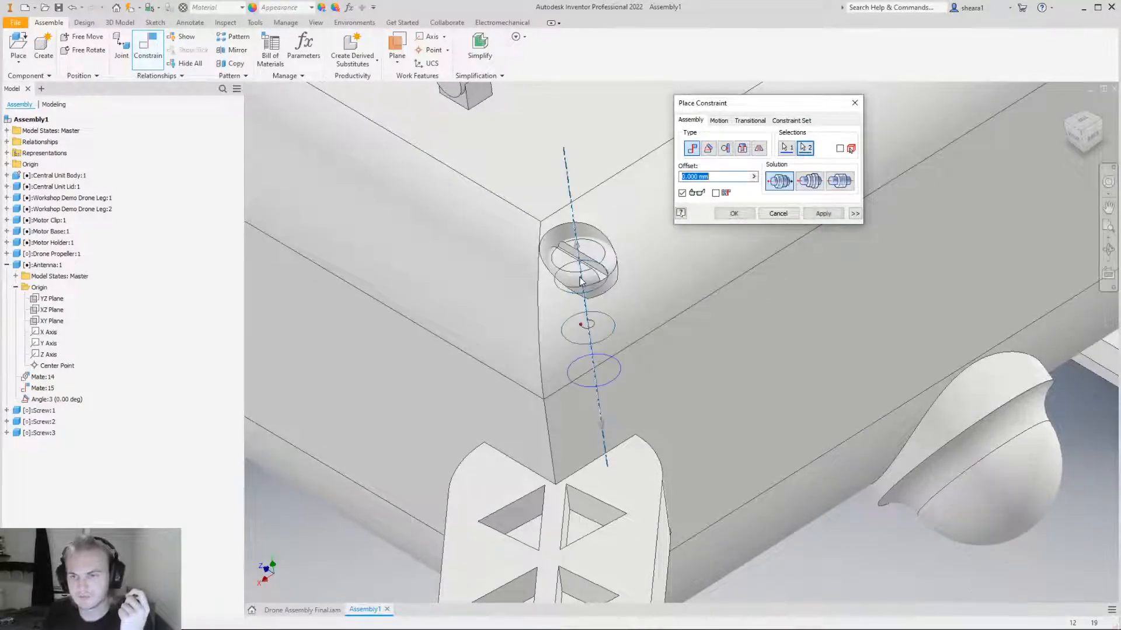
click(731, 214)
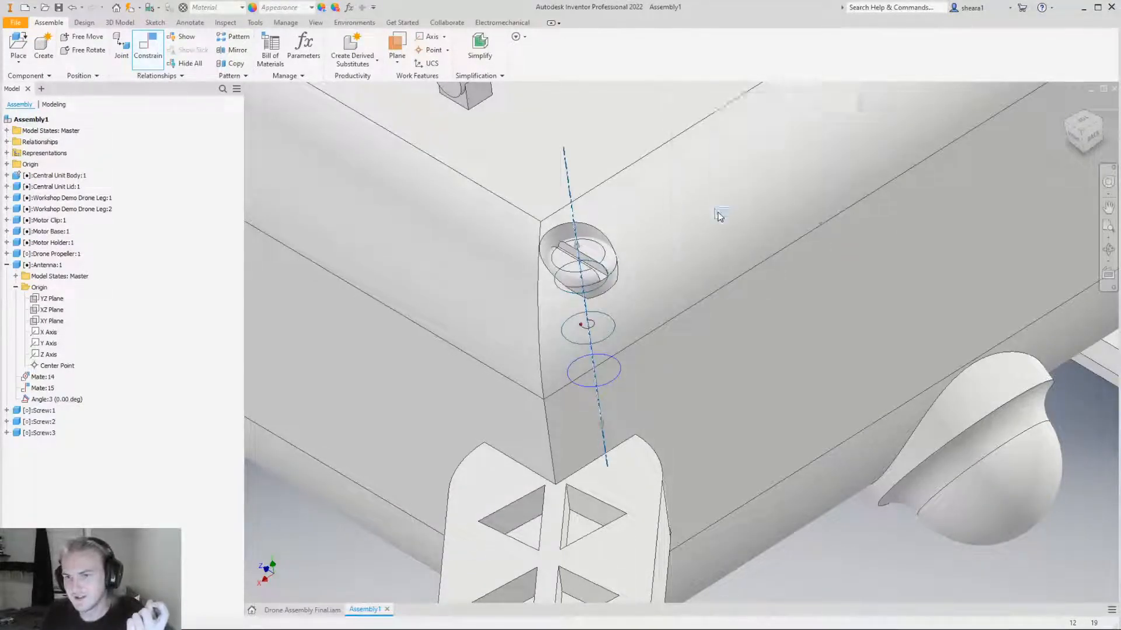
Inspect how the screw sits in the lid's near corner hole.
click(583, 313)
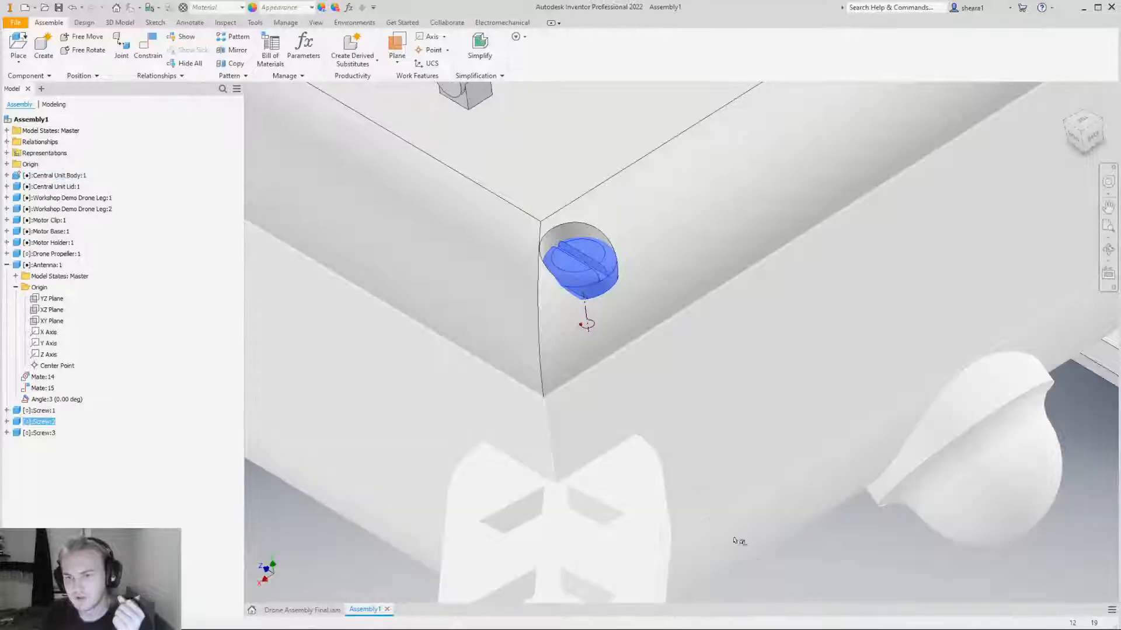
scroll(622, 423, up, 5)
scroll(613, 412, up, 2)
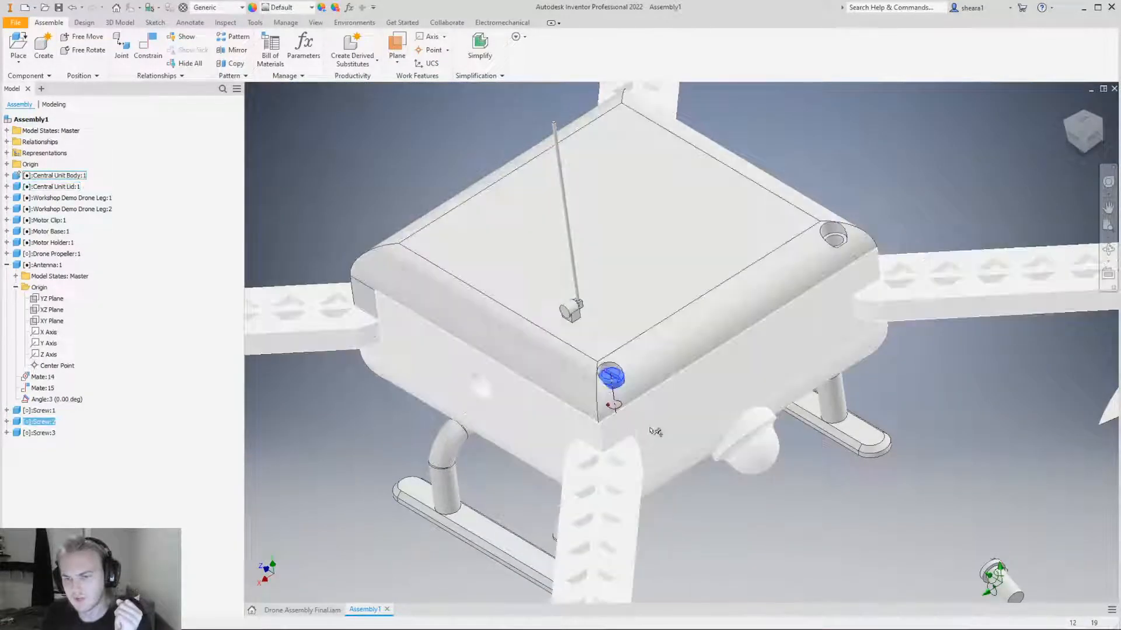
scroll(607, 391, down, 3)
scroll(581, 365, up, 3)
scroll(660, 443, down, 3)
scroll(670, 464, up, 3)
scroll(656, 439, down, 4)
click(655, 451)
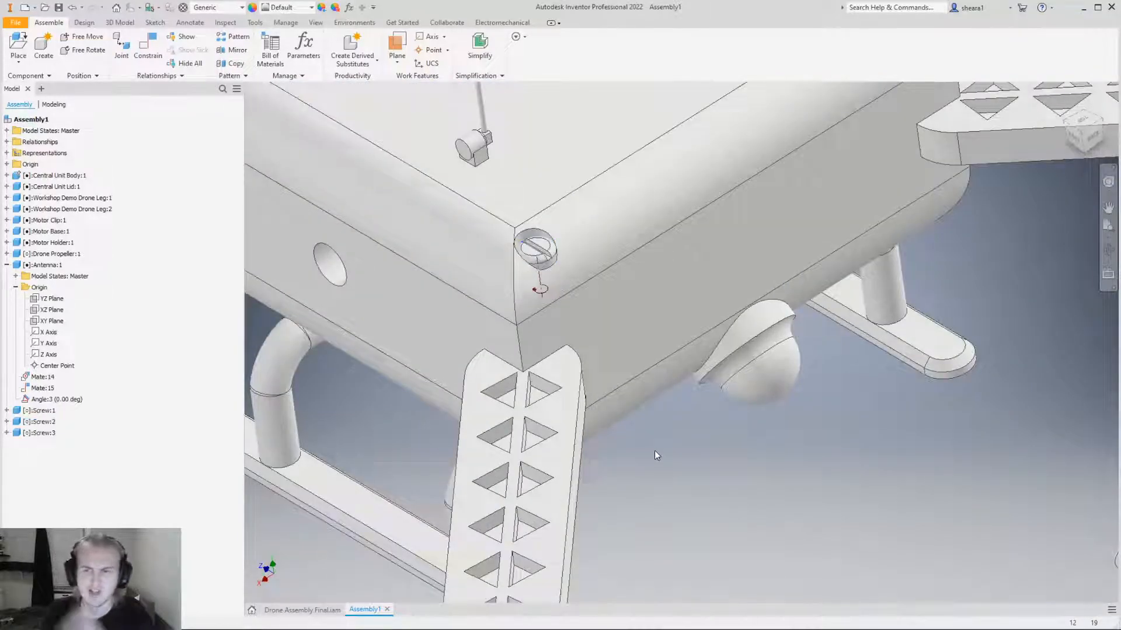
scroll(649, 453, up, 4)
scroll(572, 368, down, 4)
Examine the seated screw's XZ origin plane and its orientation relative to the lid's corner hole.
click(40, 422)
click(7, 421)
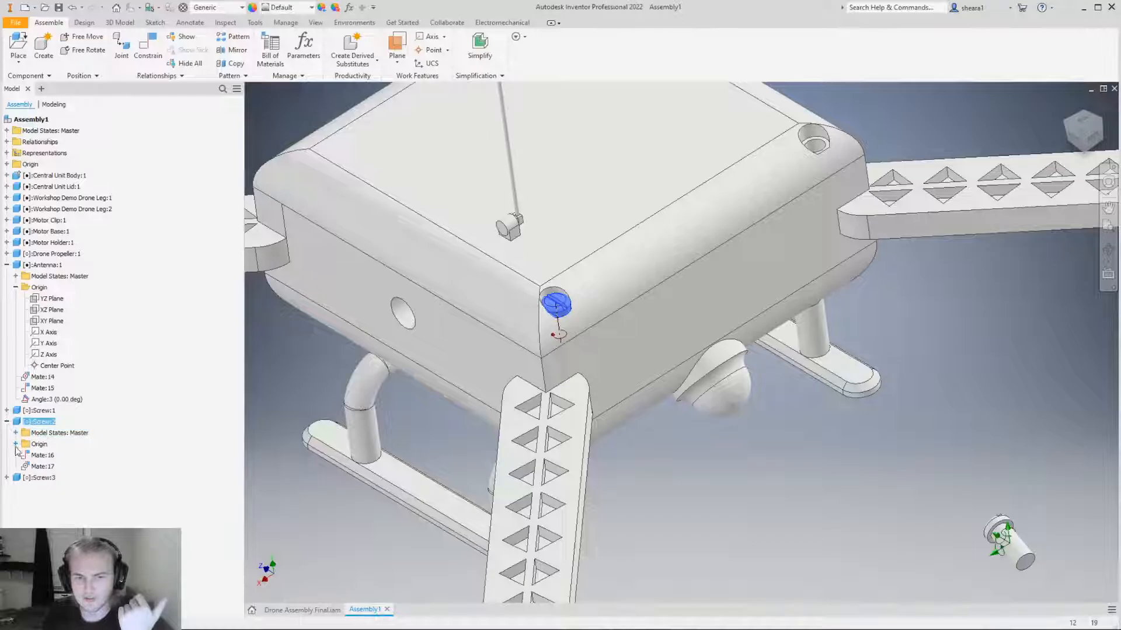
click(16, 445)
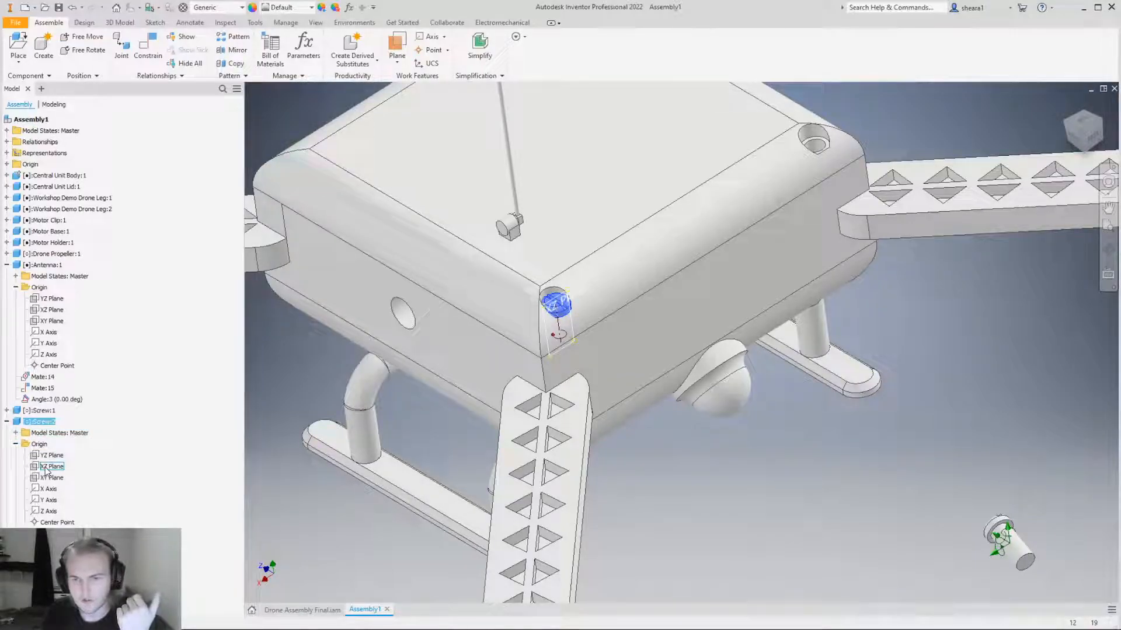
click(48, 467)
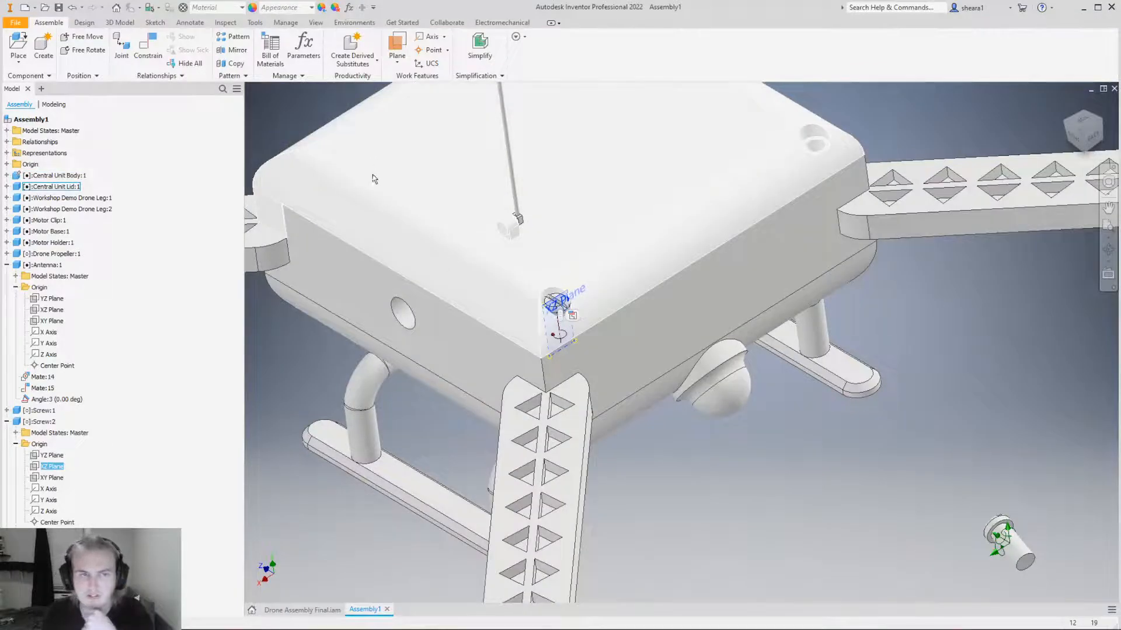
scroll(373, 171, down, 4)
click(585, 388)
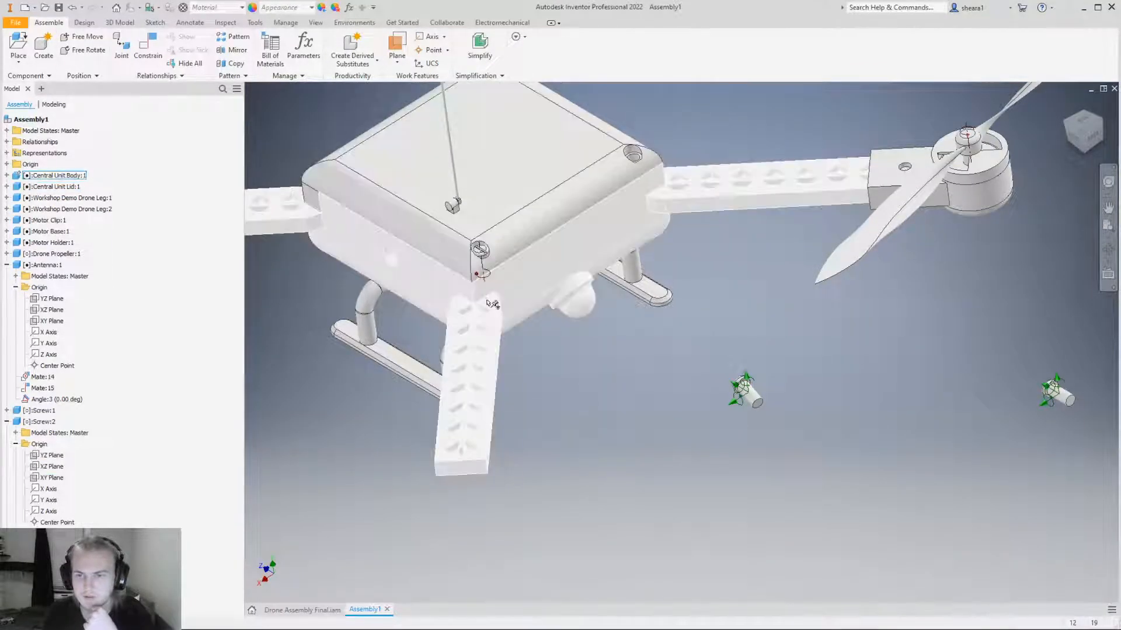
scroll(492, 304, up, 5)
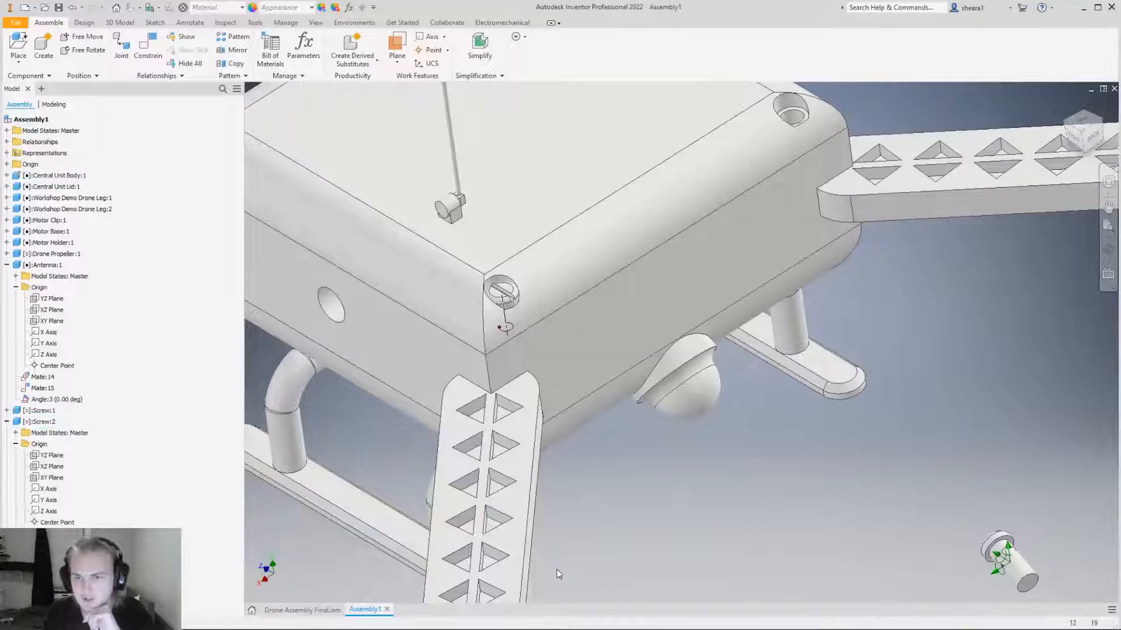
shift+middle_drag(602, 446, 641, 324)
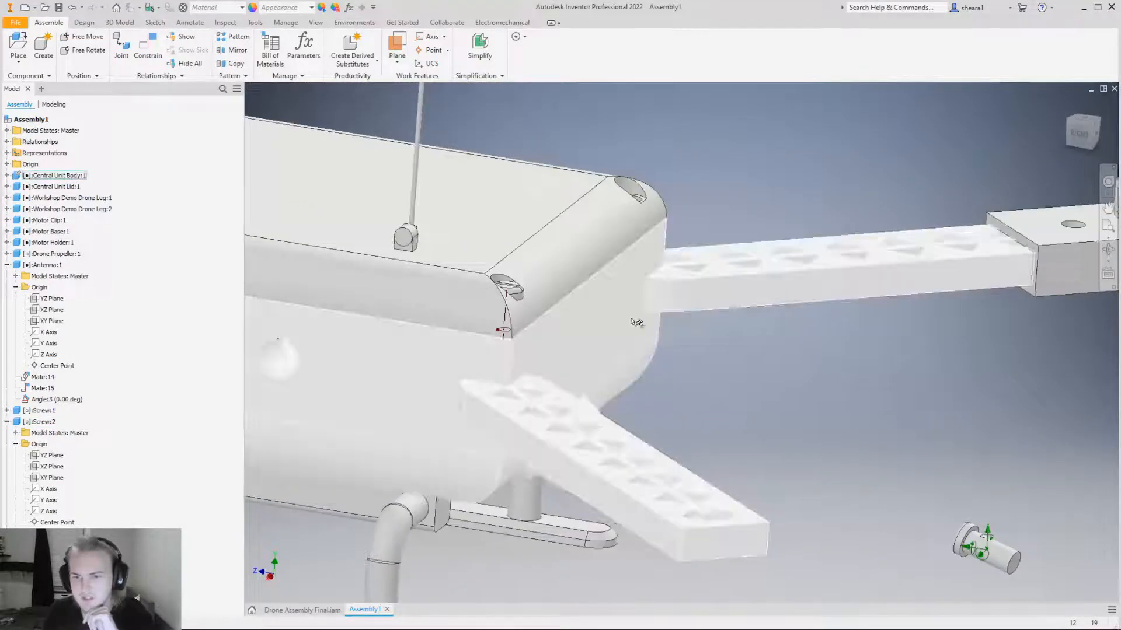
shift+middle_drag(601, 380, 658, 436)
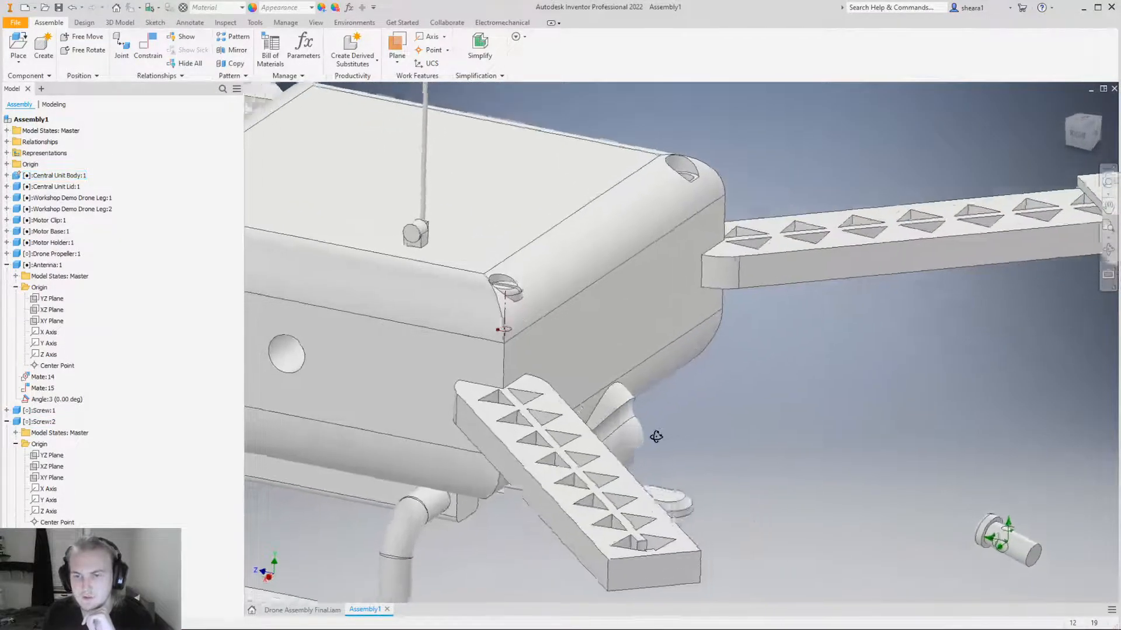
scroll(652, 428, up, 3)
scroll(652, 428, down, 5)
scroll(928, 520, up, 5)
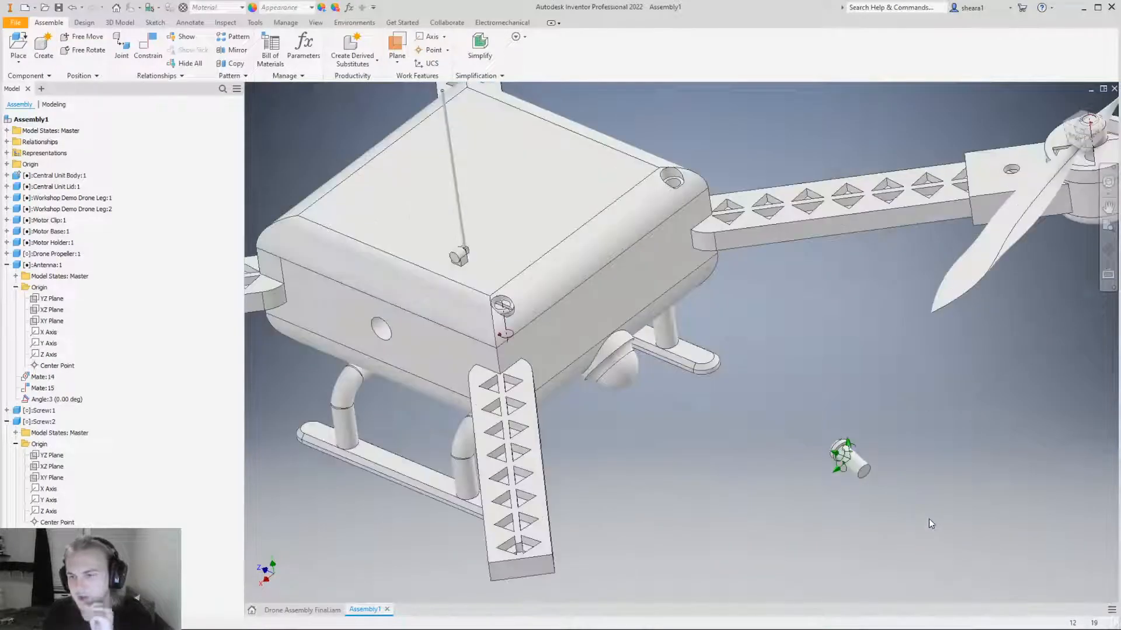
Begin a rigid joint with its first origin at the centre of the loose screw head's underside.
click(122, 47)
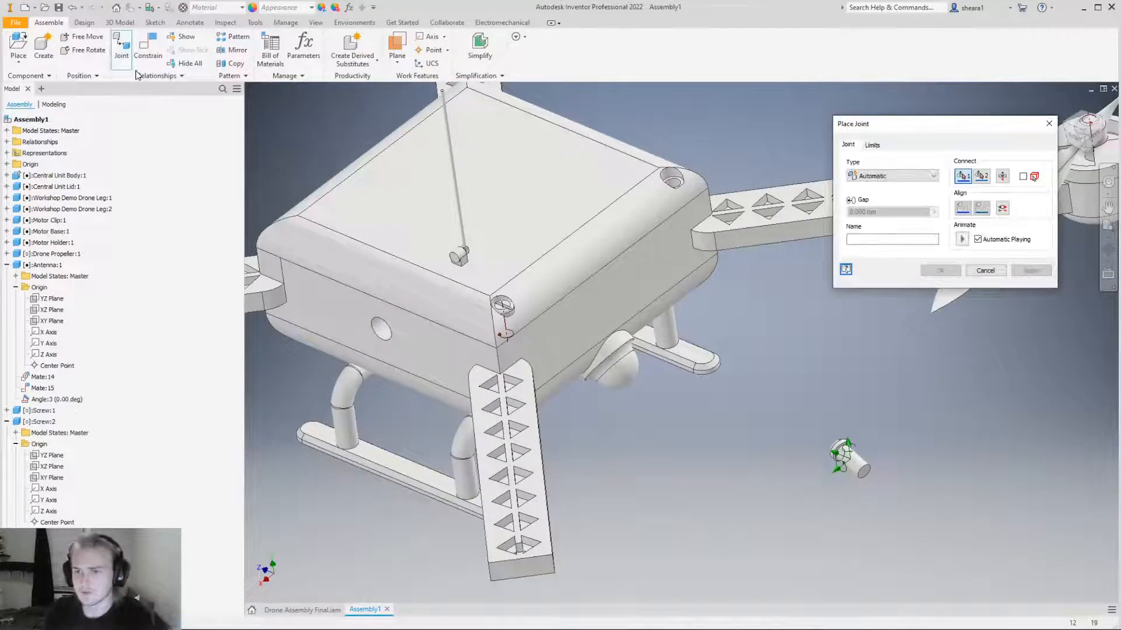
click(874, 177)
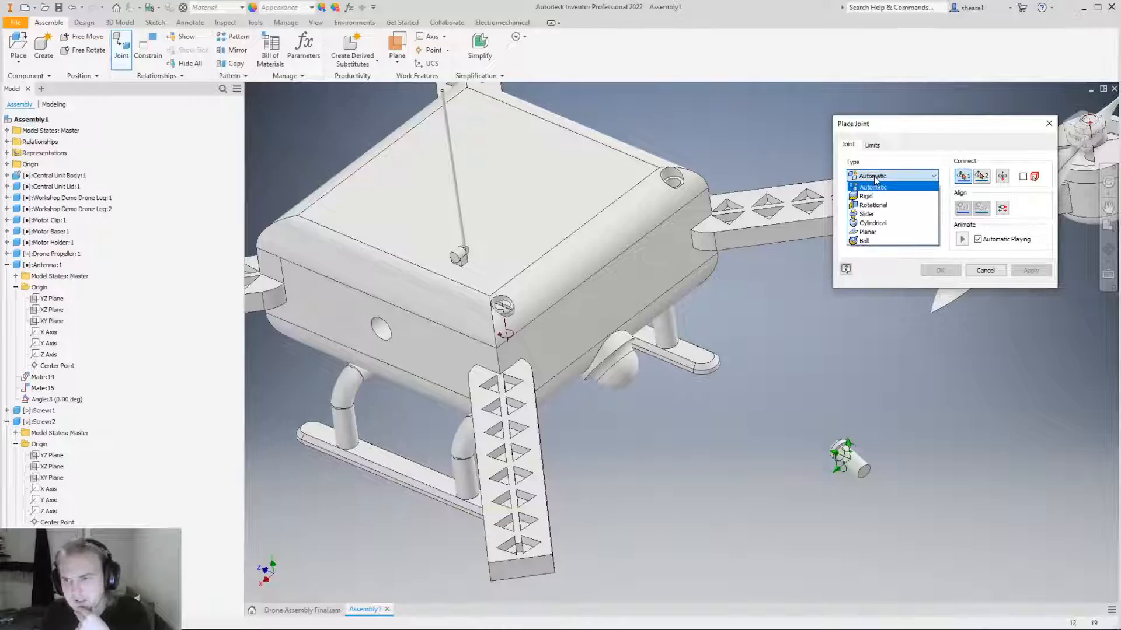
click(879, 124)
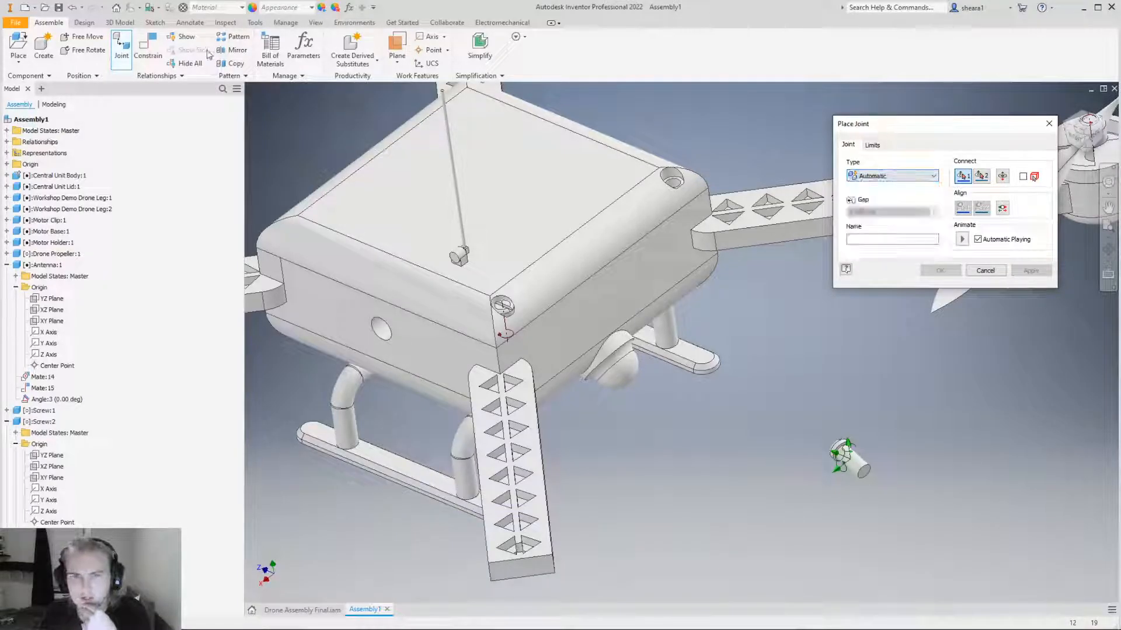
click(875, 177)
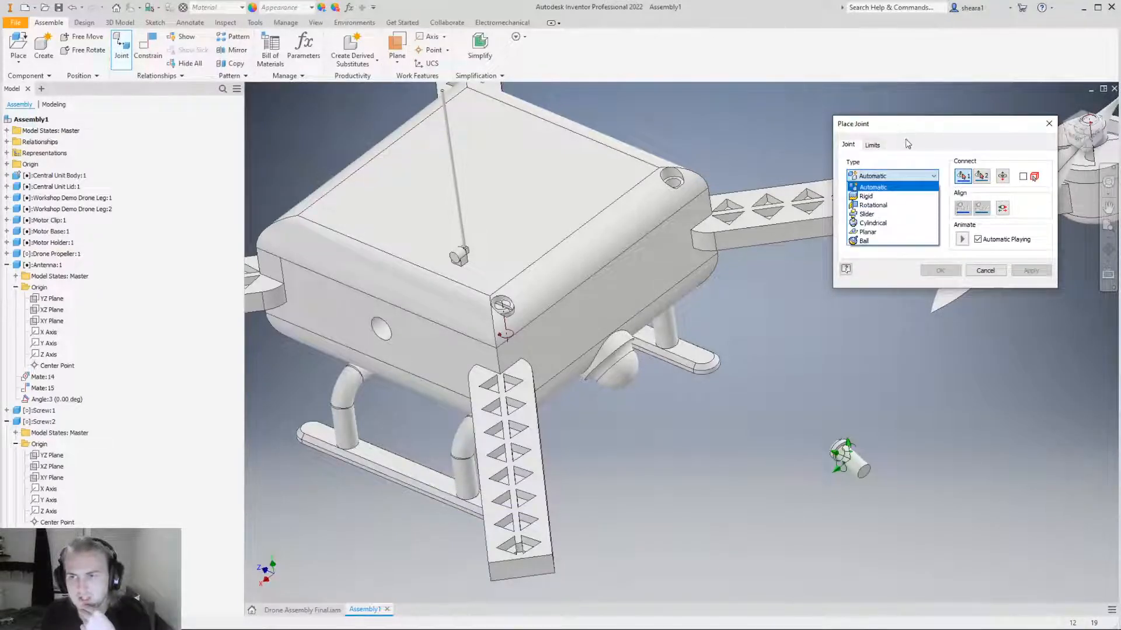
click(895, 197)
scroll(847, 440, up, 5)
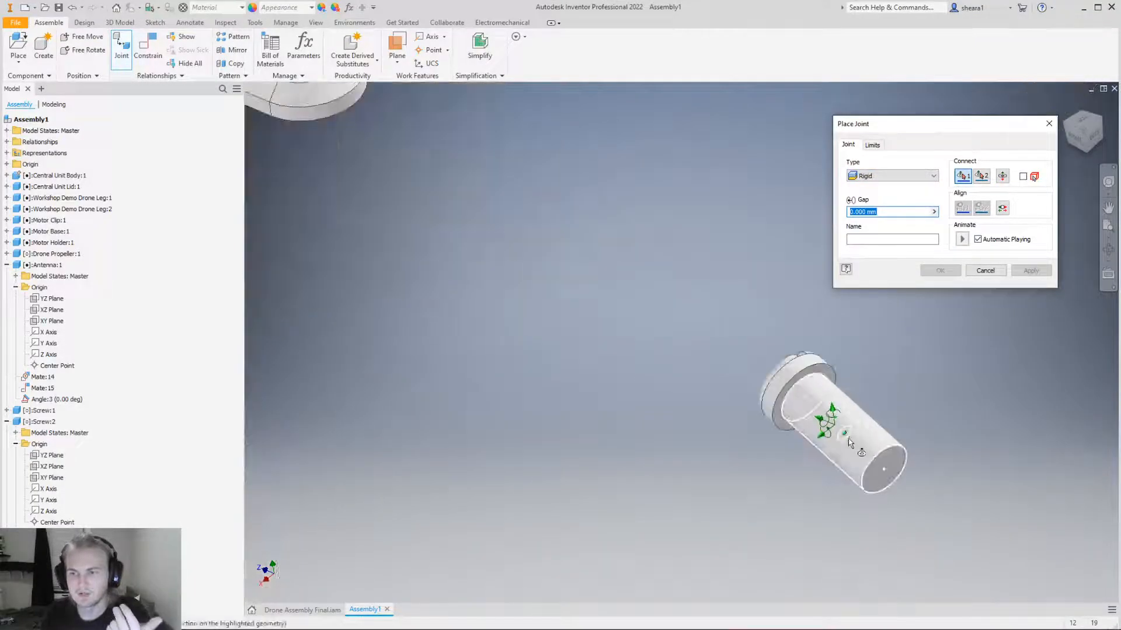
click(881, 486)
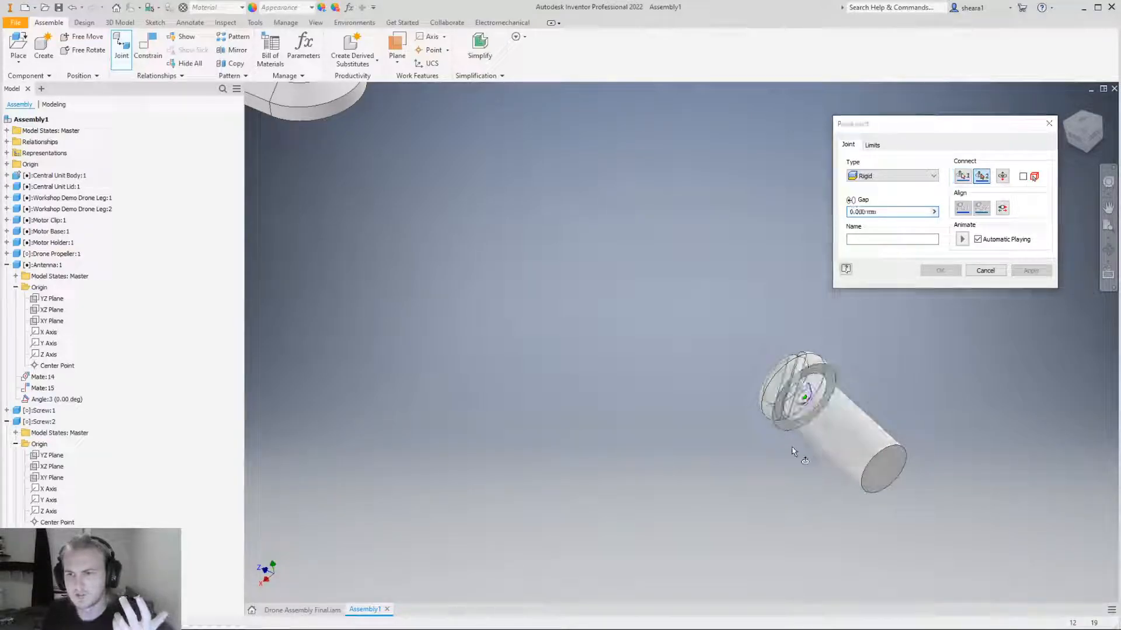
Complete the rigid joint on the counterbore seat of the lid corner hole nearest the propeller arm, with 0 mm gap.
scroll(786, 441, down, 6)
scroll(698, 255, up, 5)
scroll(702, 257, down, 4)
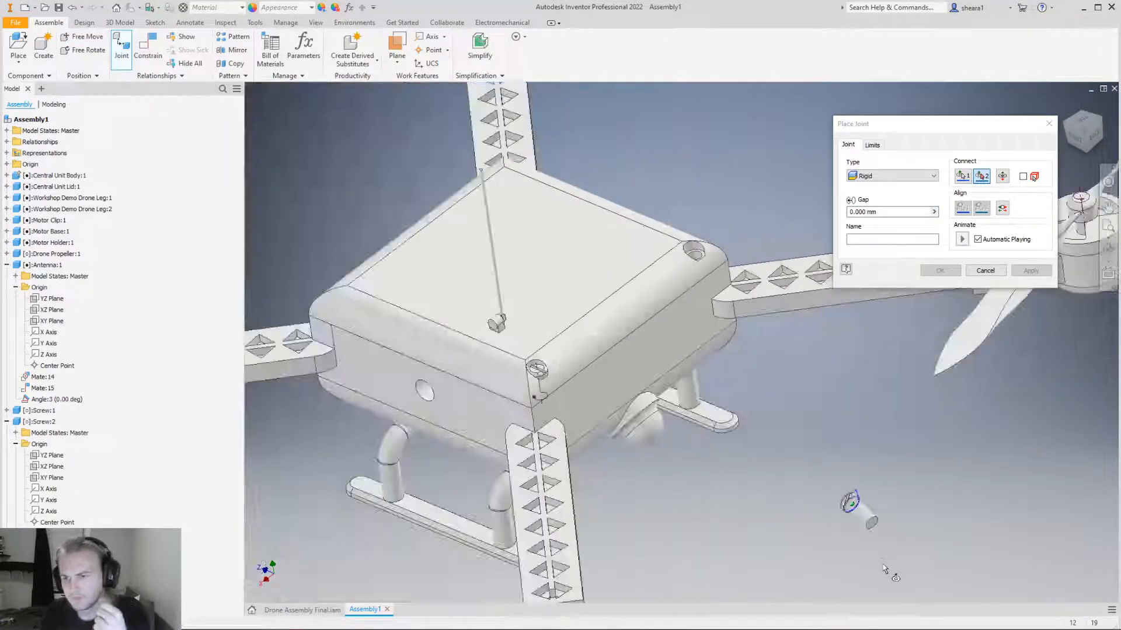
scroll(782, 425, up, 5)
scroll(747, 455, up, 2)
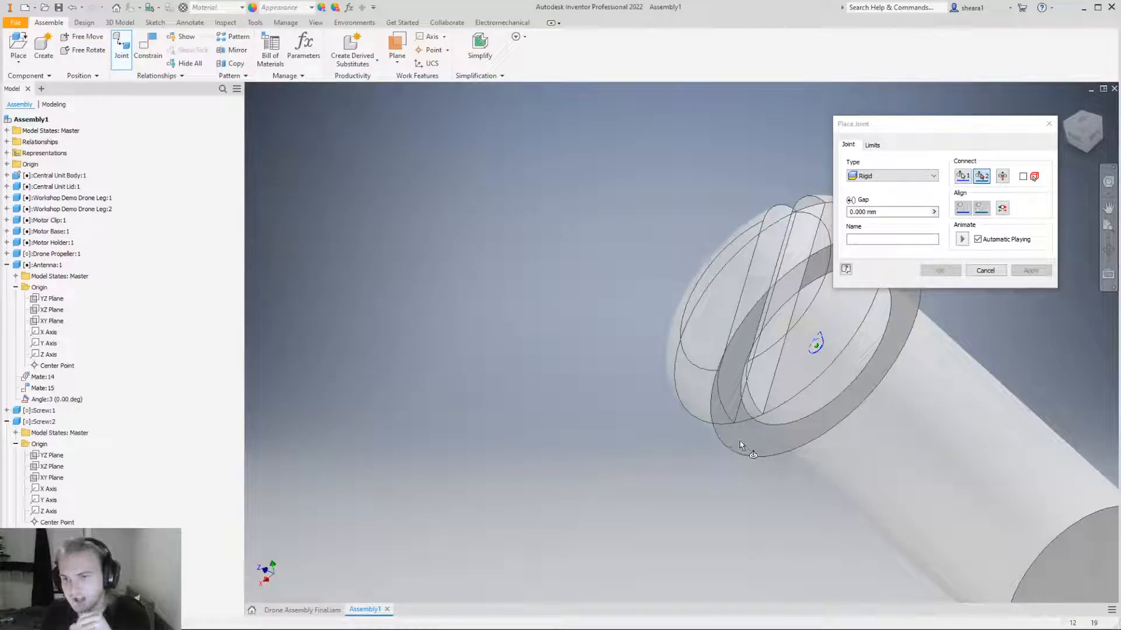
shift+middle_drag(814, 364, 818, 383)
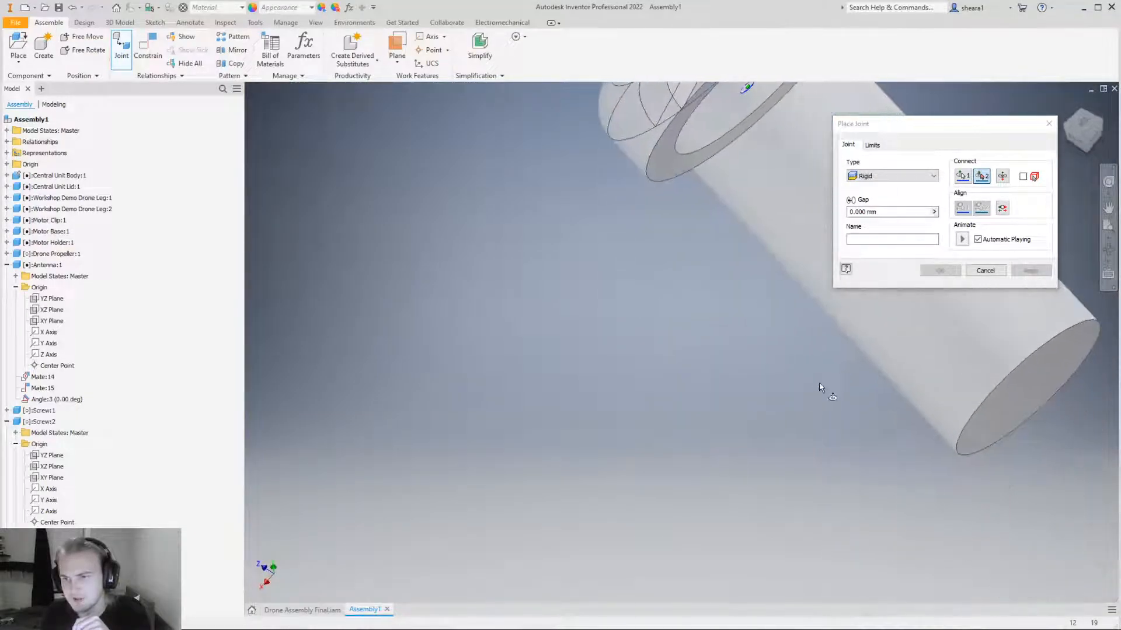
scroll(818, 383, down, 3)
scroll(772, 166, up, 4)
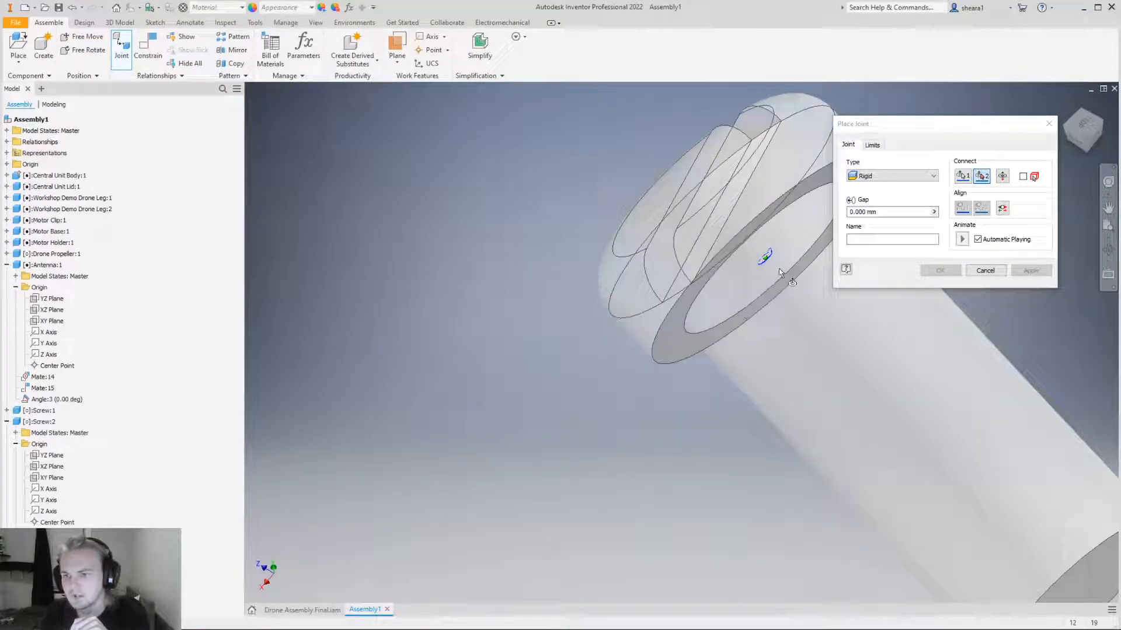
scroll(770, 257, down, 5)
scroll(694, 349, up, 8)
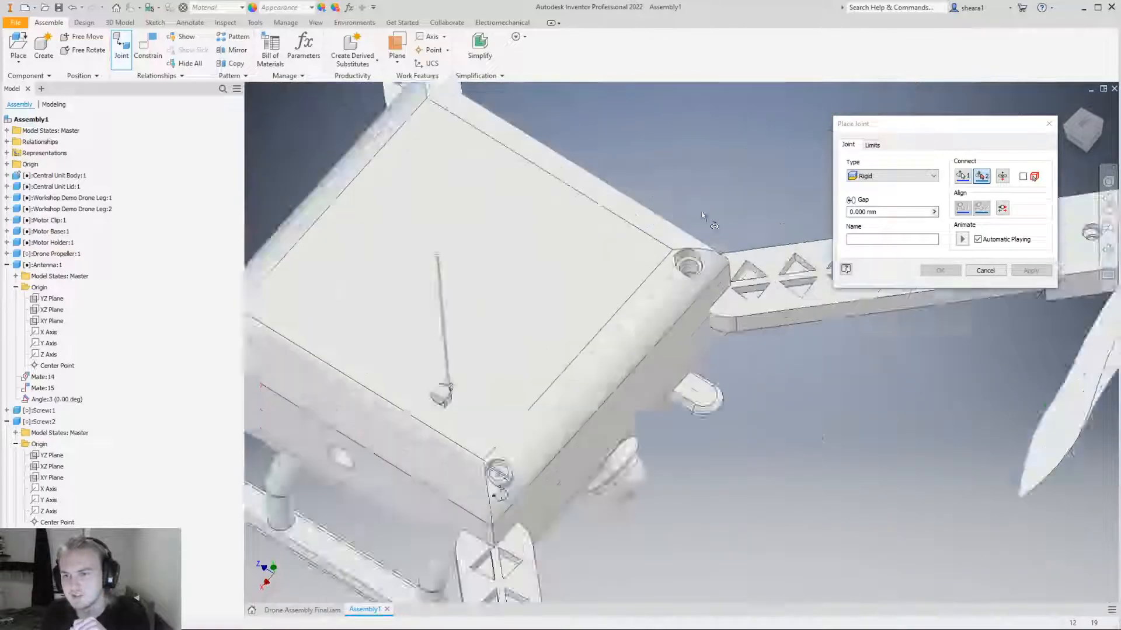
scroll(693, 349, up, 3)
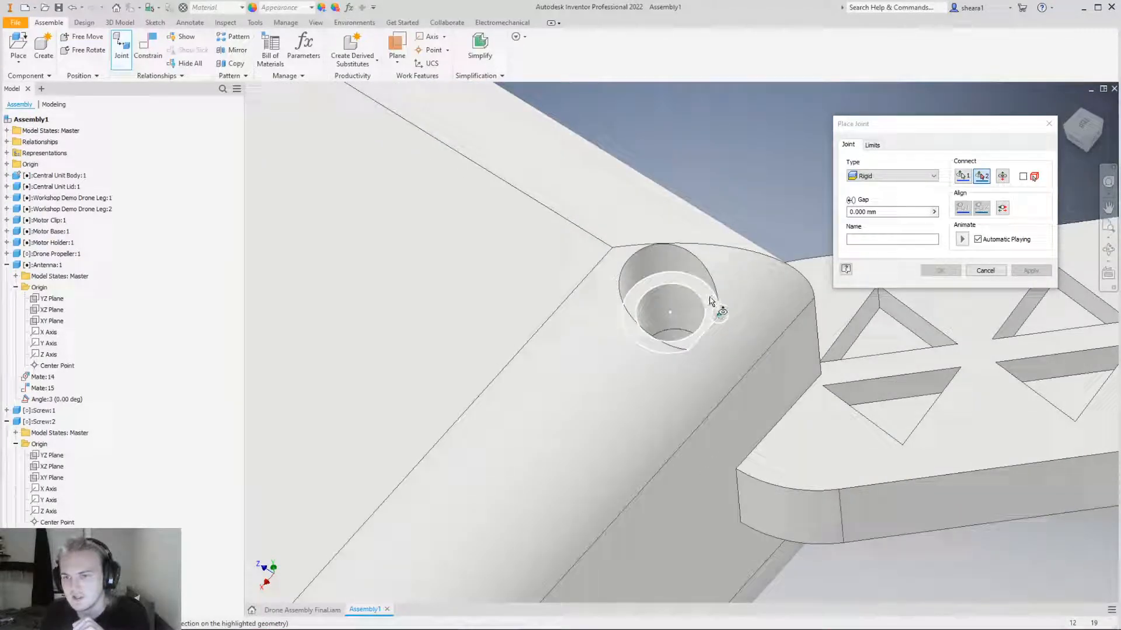
click(684, 283)
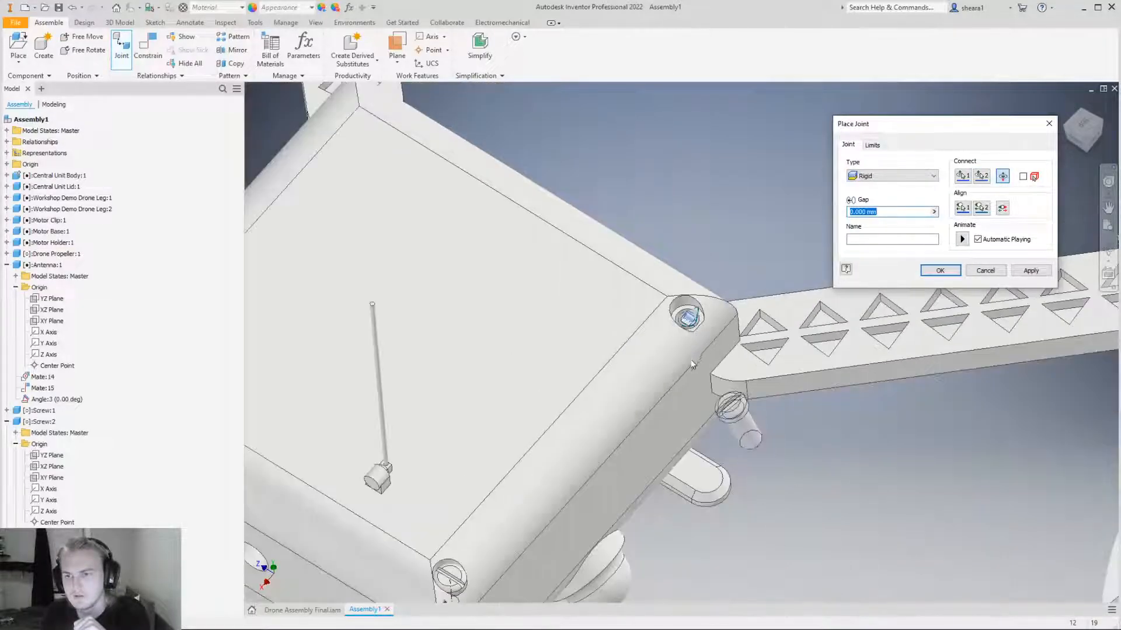
mouse_move(688, 370)
shift+middle_down()
mouse_move(689, 342)
mouse_move(688, 355)
shift+middle_up()
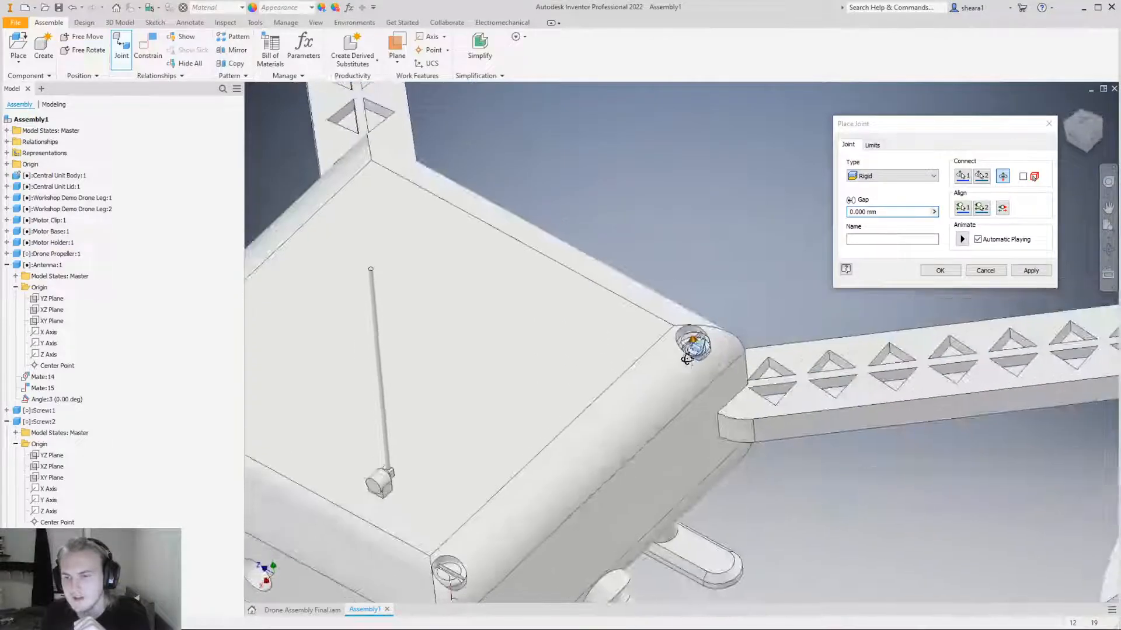
click(946, 271)
Examine the screw seated in the lid corner hole near the propeller arm and its place in the whole drone.
scroll(822, 319, down, 3)
scroll(783, 344, up, 4)
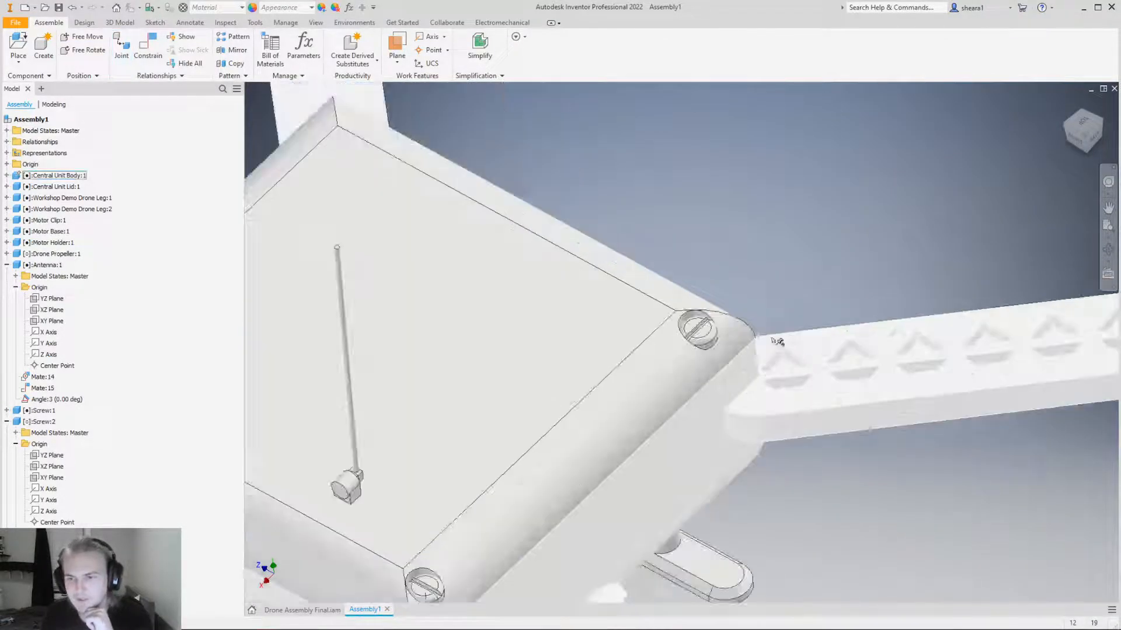
scroll(782, 344, down, 7)
middle_drag(954, 418, 944, 412)
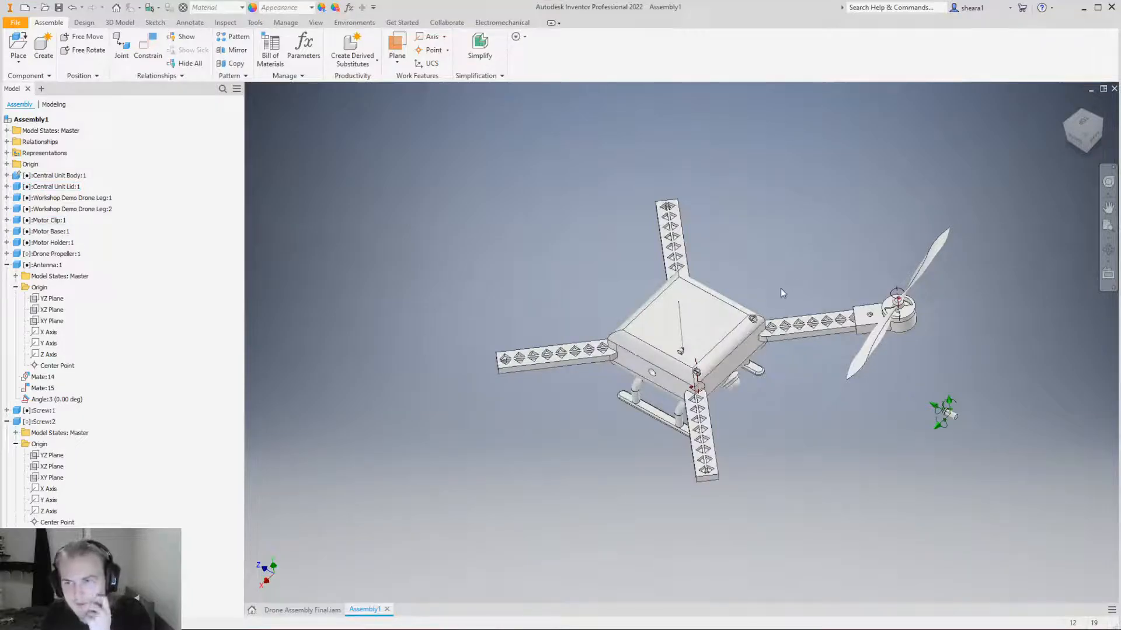
scroll(775, 300, up, 4)
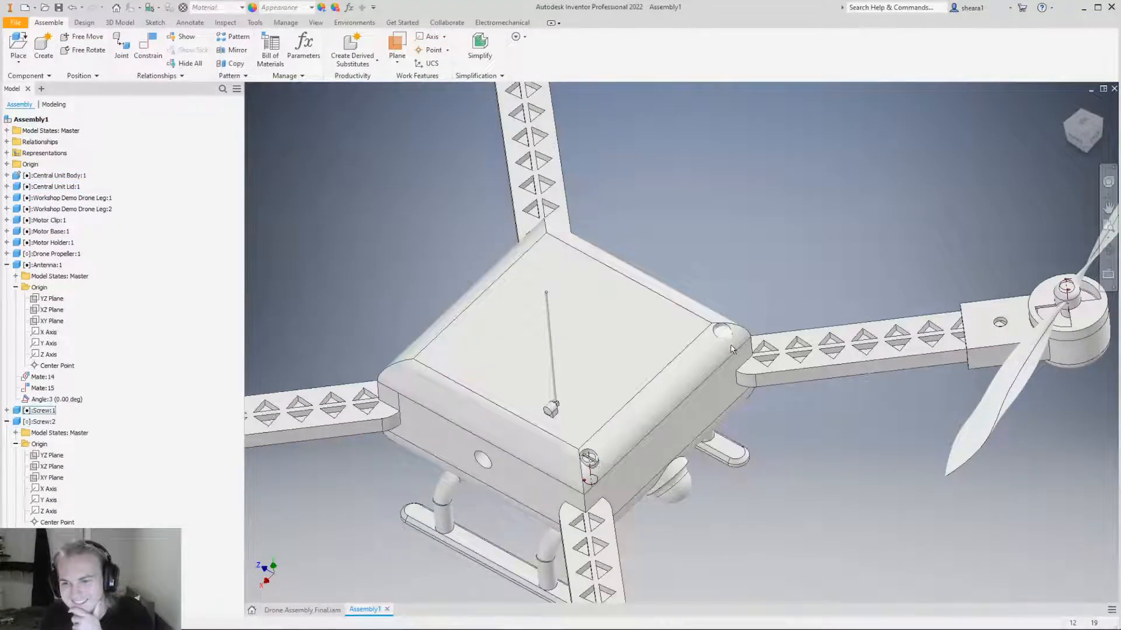
shift+middle_drag(660, 442, 617, 413)
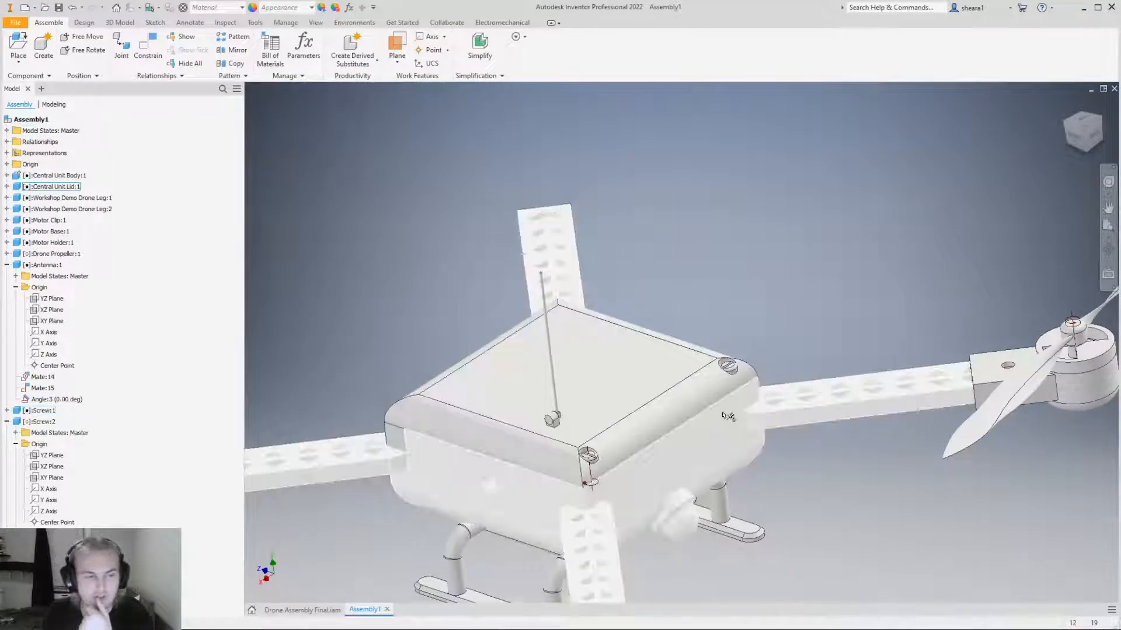
scroll(686, 388, up, 3)
Compare the two screws seated in the lid's corner holes and review the drone around them.
click(472, 442)
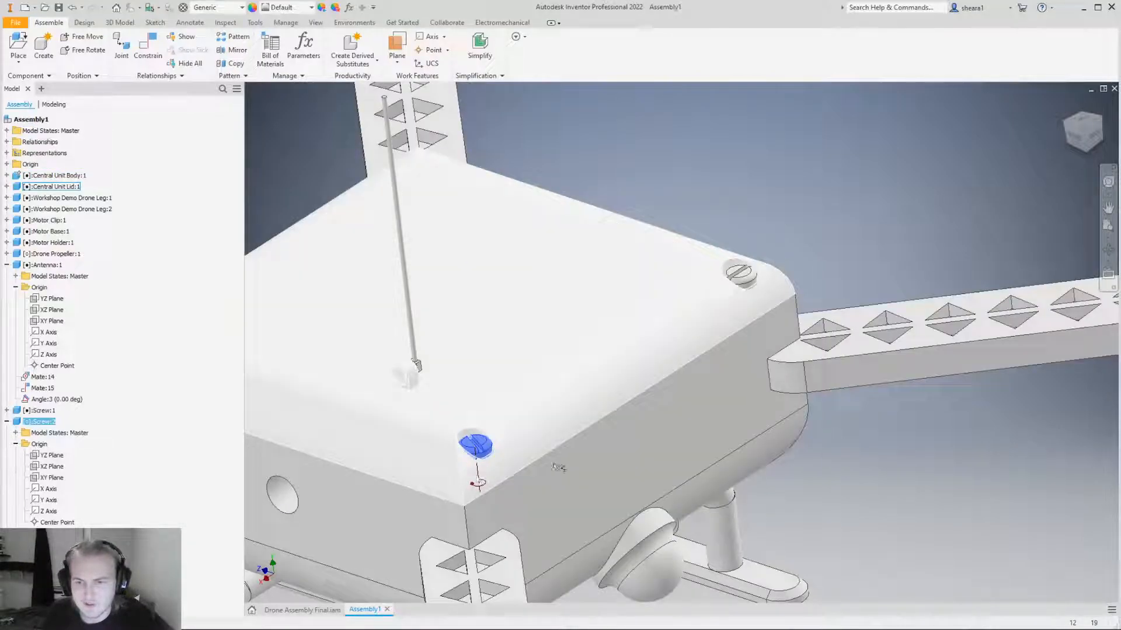
click(836, 218)
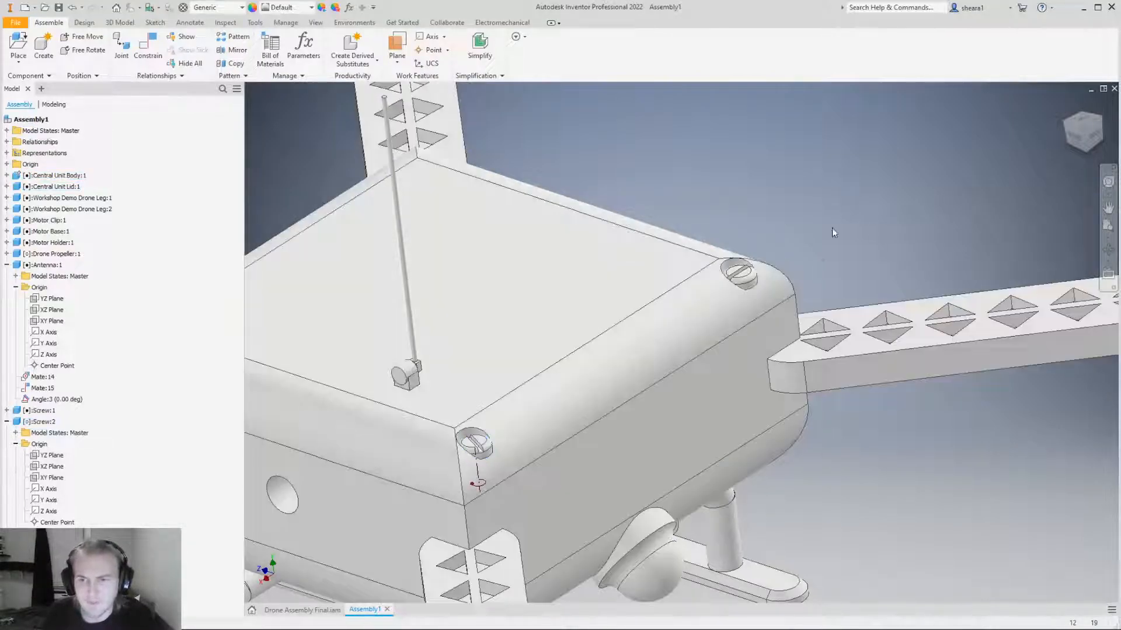
click(798, 298)
click(771, 287)
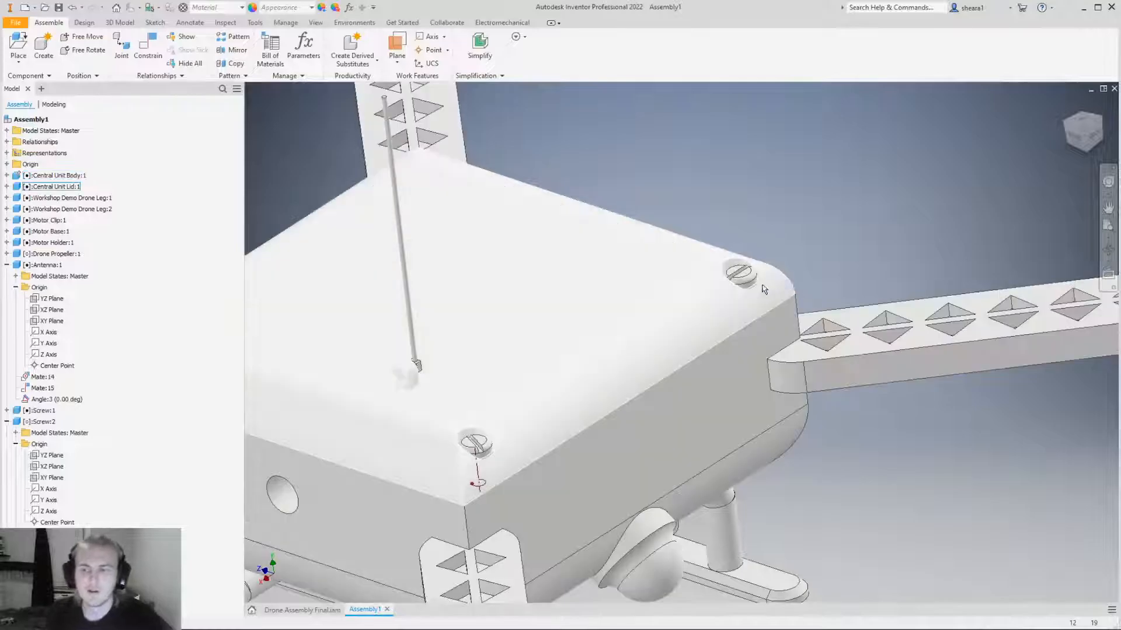
click(738, 279)
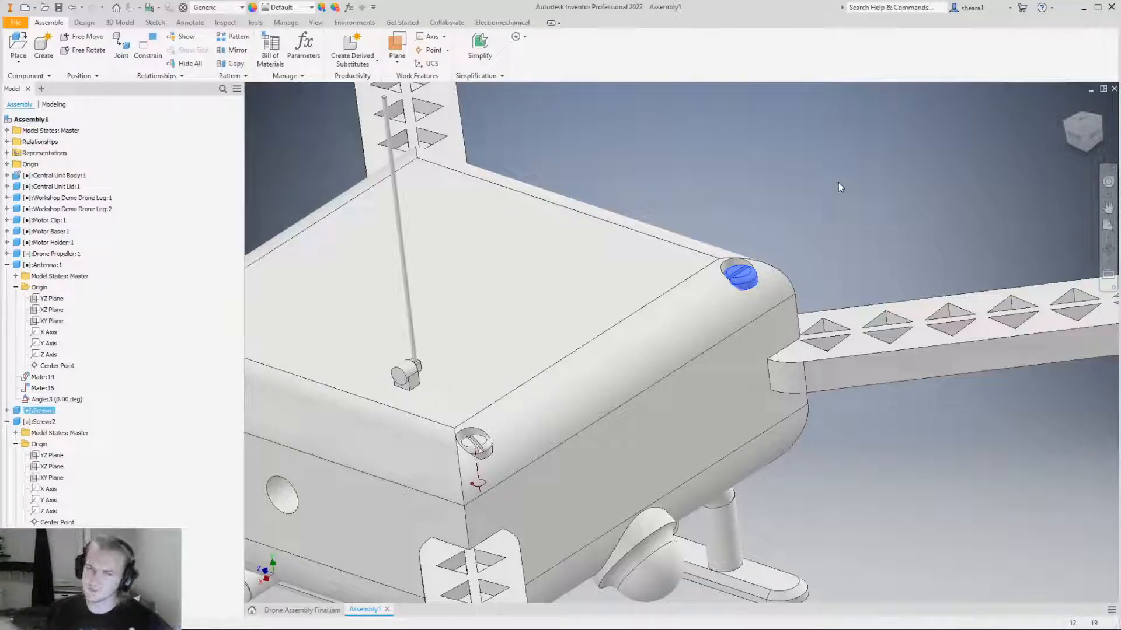
scroll(758, 303, up, 3)
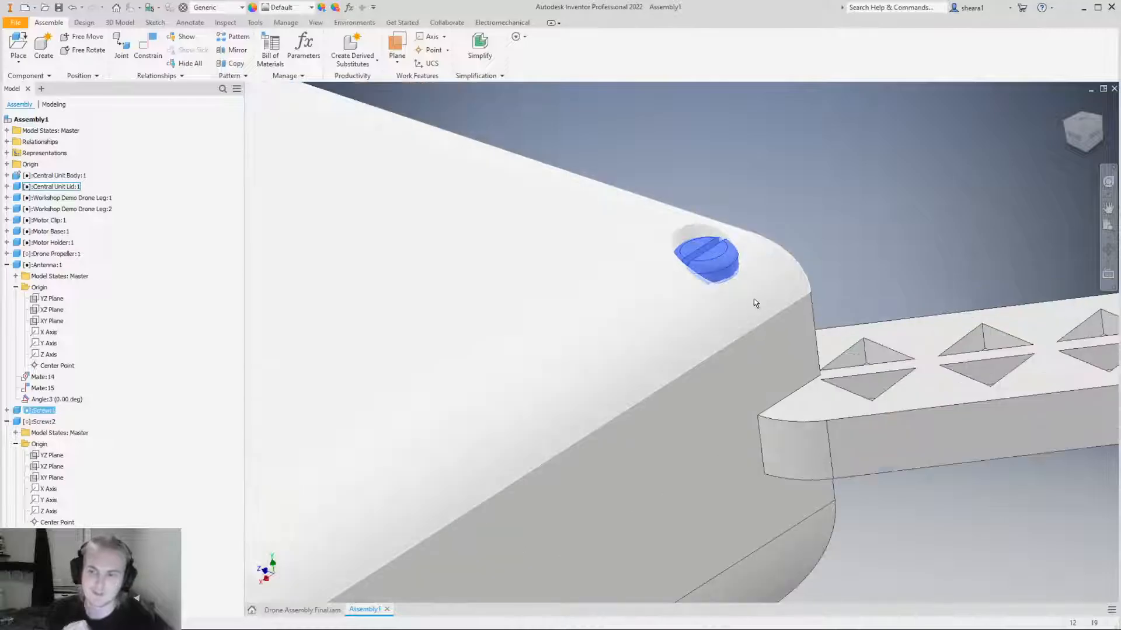
scroll(759, 287, down, 2)
mouse_move(756, 288)
shift+middle_down()
mouse_move(751, 325)
mouse_move(763, 296)
mouse_move(739, 298)
shift+middle_up()
scroll(739, 298, down, 10)
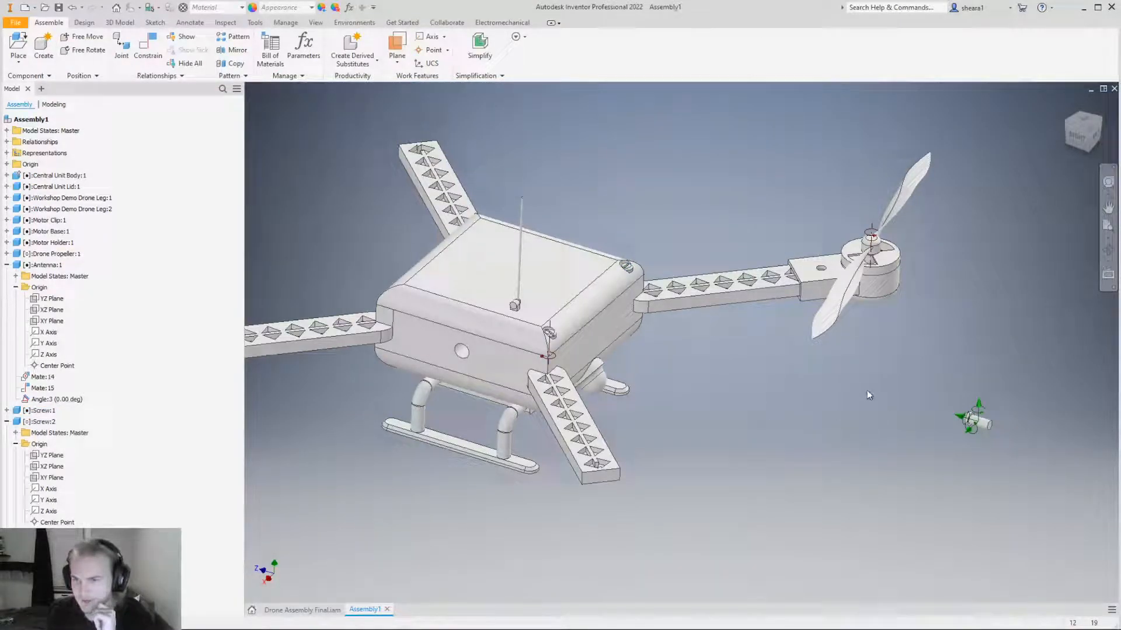
shift+middle_drag(868, 391, 837, 375)
shift+middle_drag(631, 268, 629, 320)
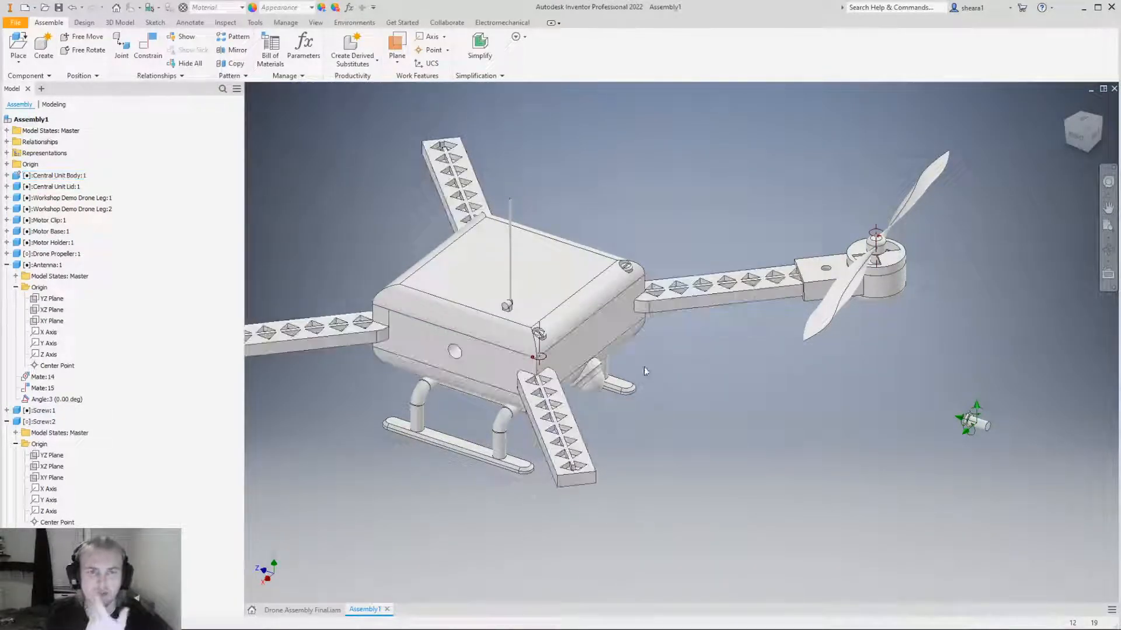
Begin another rigid joint with its first origin at the centre of the remaining loose screw head's underside.
click(995, 441)
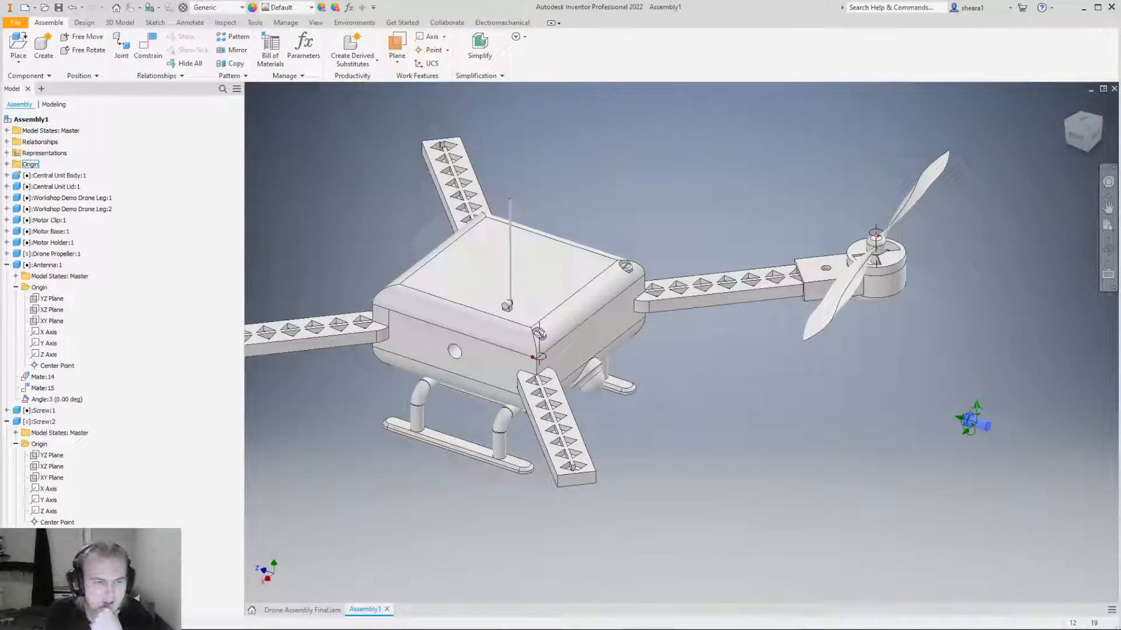
click(121, 47)
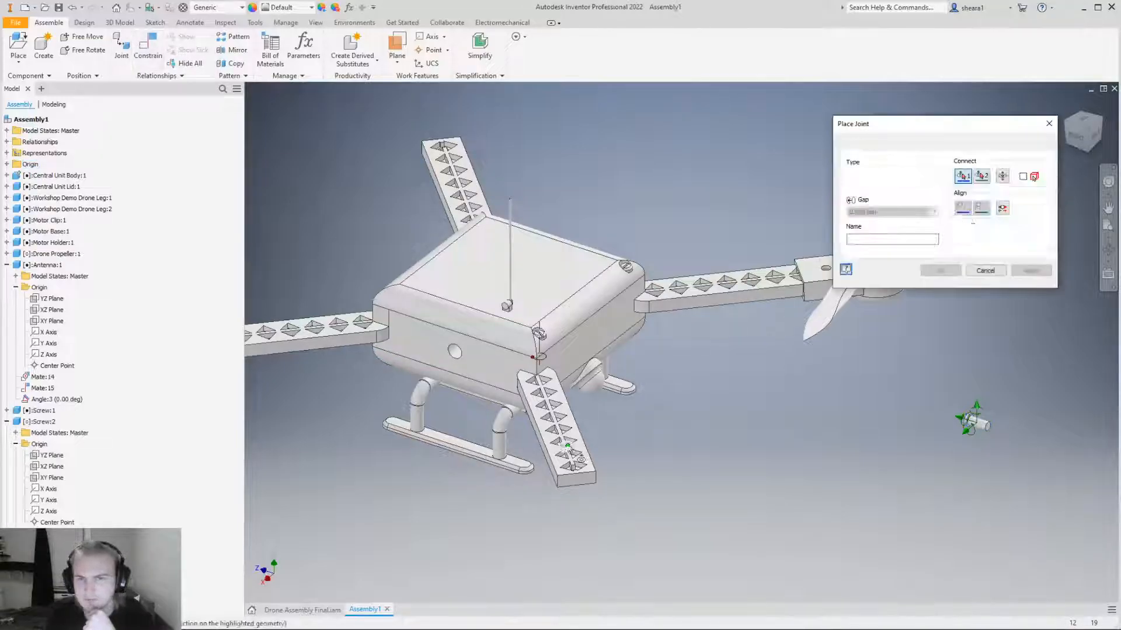
drag(906, 126, 892, 56)
click(881, 105)
click(858, 129)
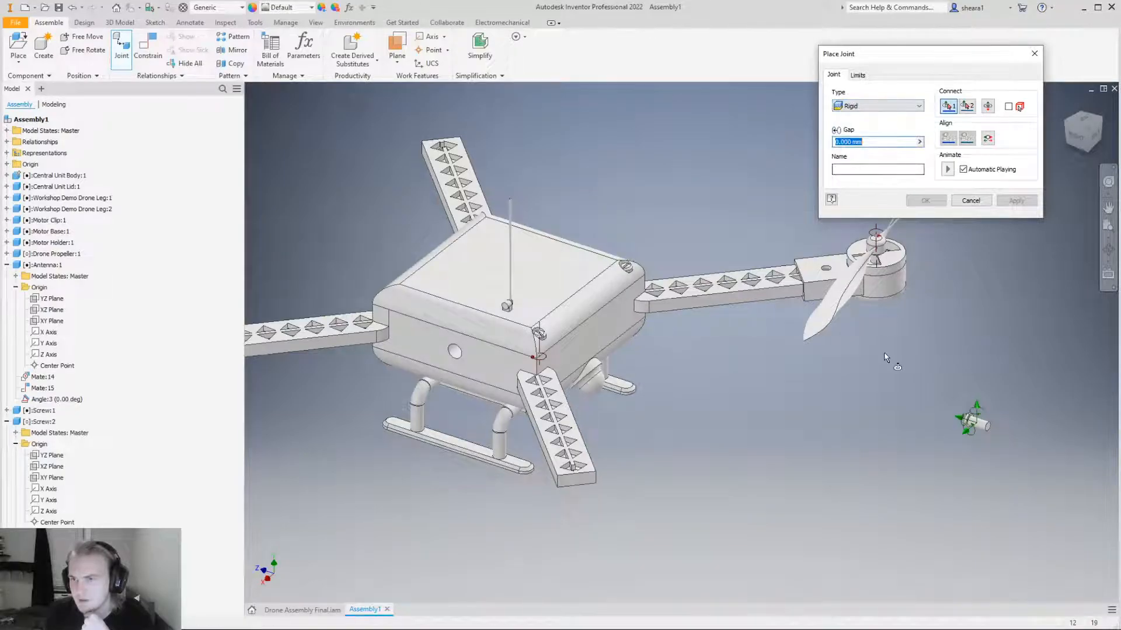
scroll(888, 308, up, 3)
scroll(887, 307, down, 3)
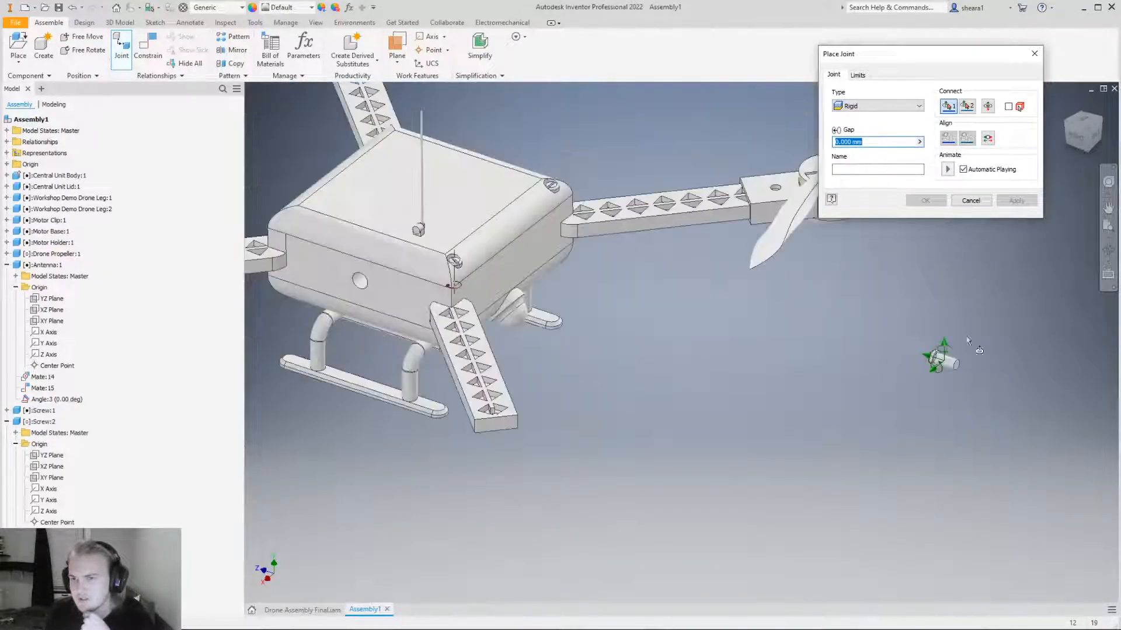
scroll(921, 316, up, 4)
scroll(921, 316, up, 5)
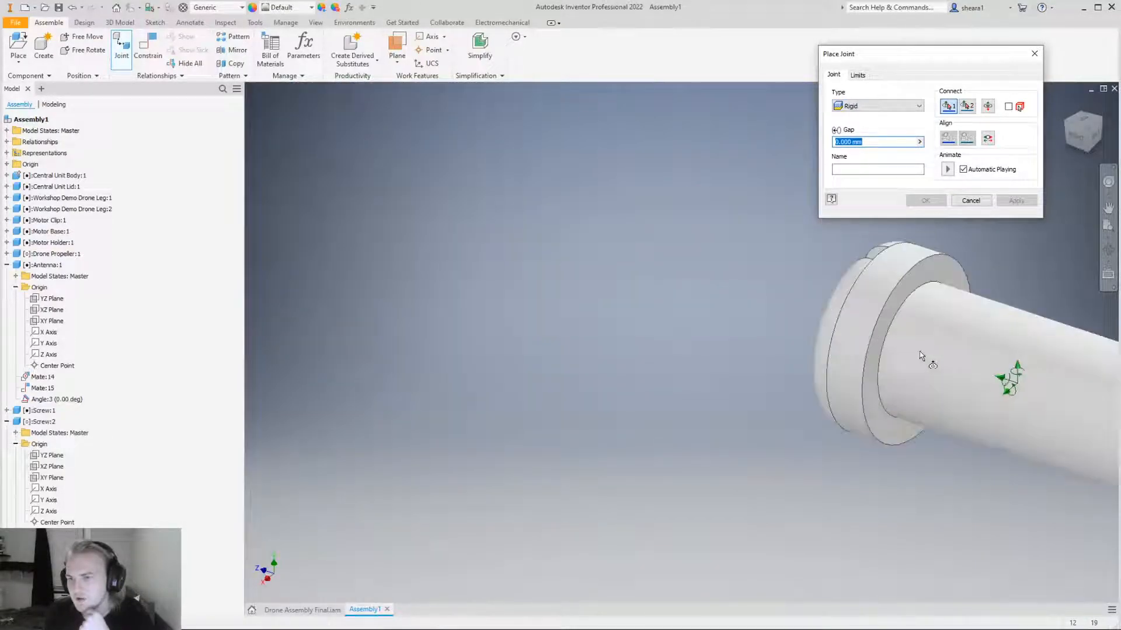
click(872, 396)
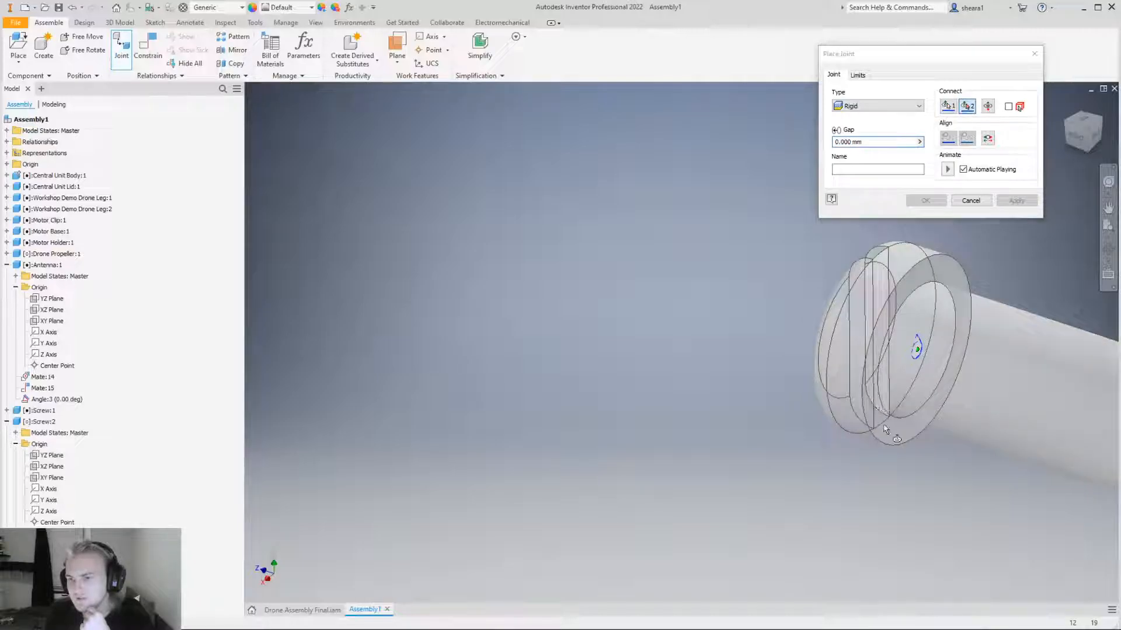
Place the rigid joint's second origin at the centre of the screw hole's upper rim on the propeller arm's motor mount block.
scroll(870, 433, down, 5)
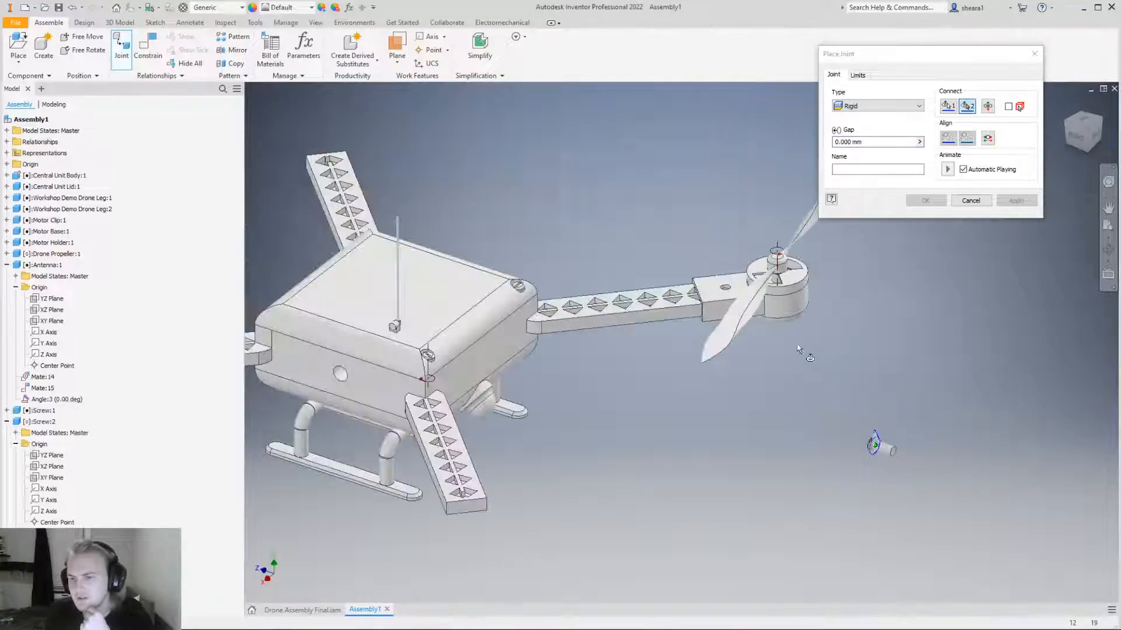
scroll(738, 285, up, 4)
scroll(738, 284, up, 3)
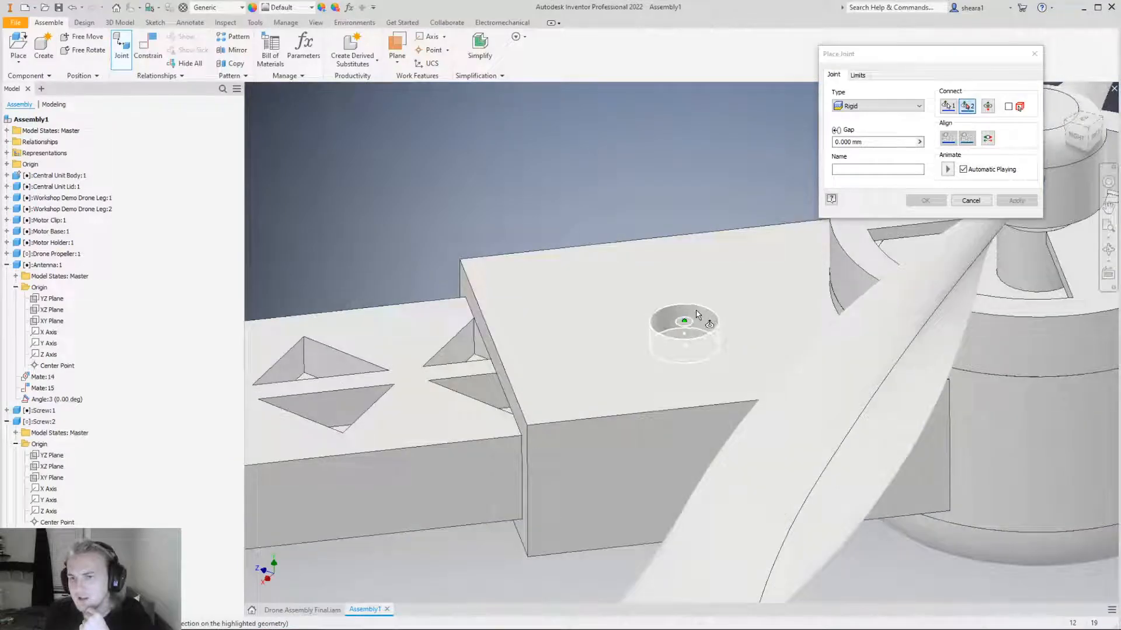
scroll(687, 292, down, 2)
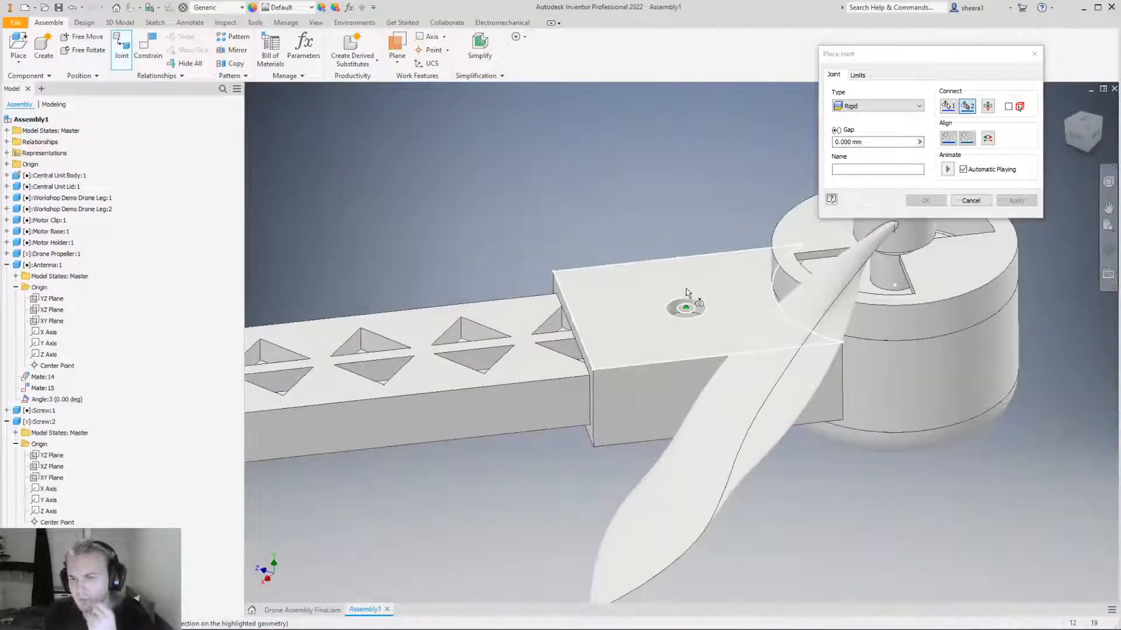
scroll(687, 292, up, 2)
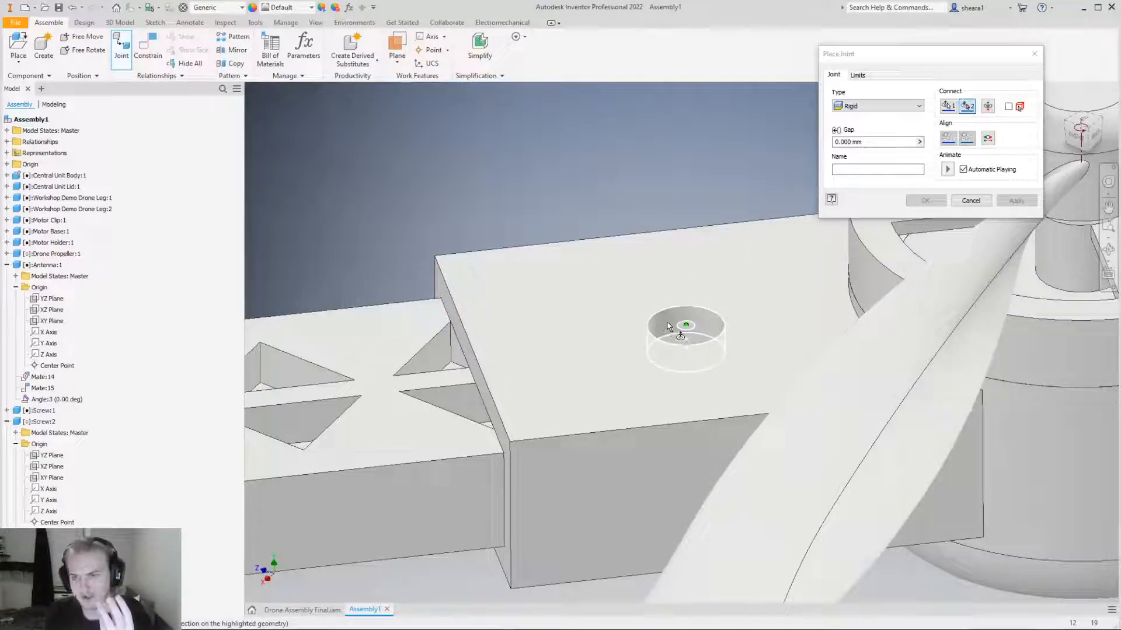
scroll(672, 325, down, 2)
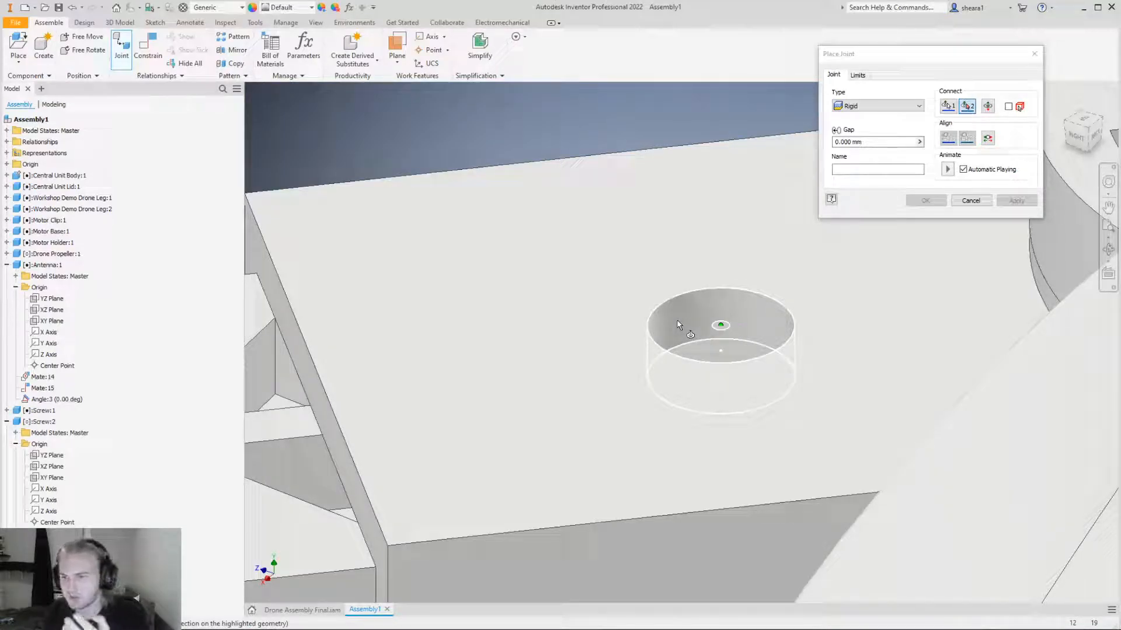
scroll(698, 303, up, 5)
scroll(993, 606, down, 3)
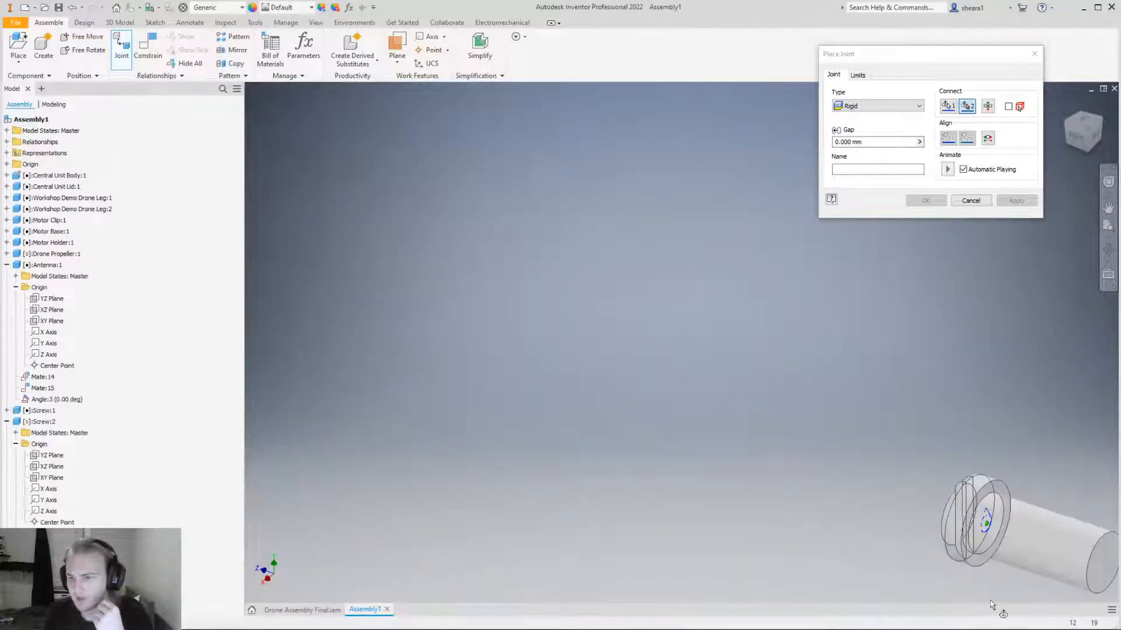
scroll(992, 606, down, 2)
shift+middle_drag(962, 530, 980, 495)
scroll(962, 542, up, 5)
scroll(962, 541, up, 3)
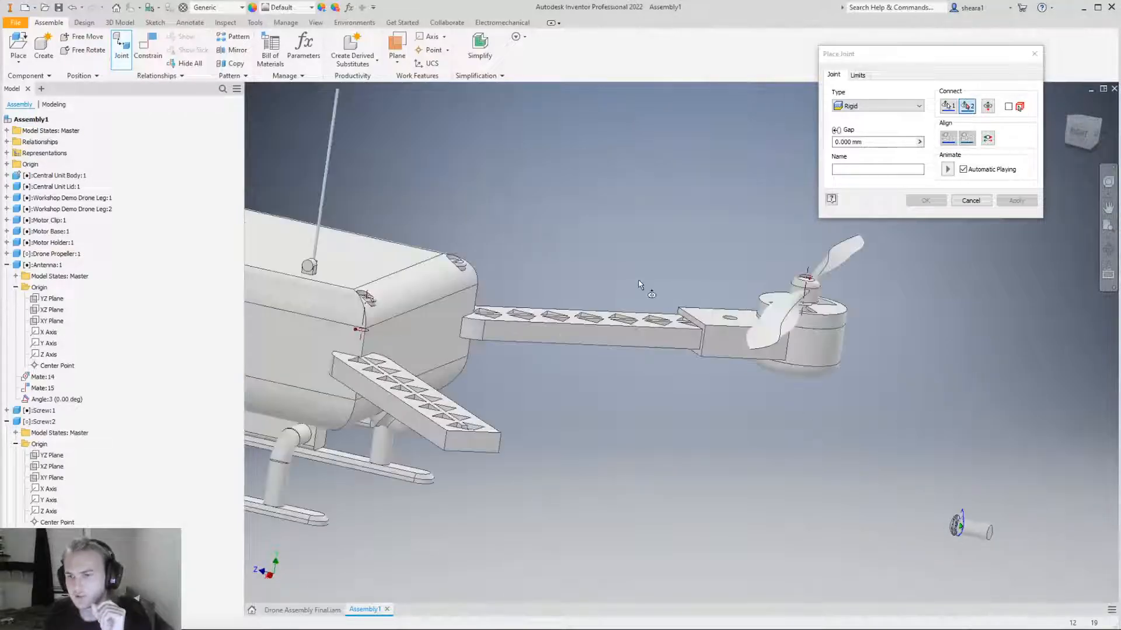
scroll(793, 370, down, 8)
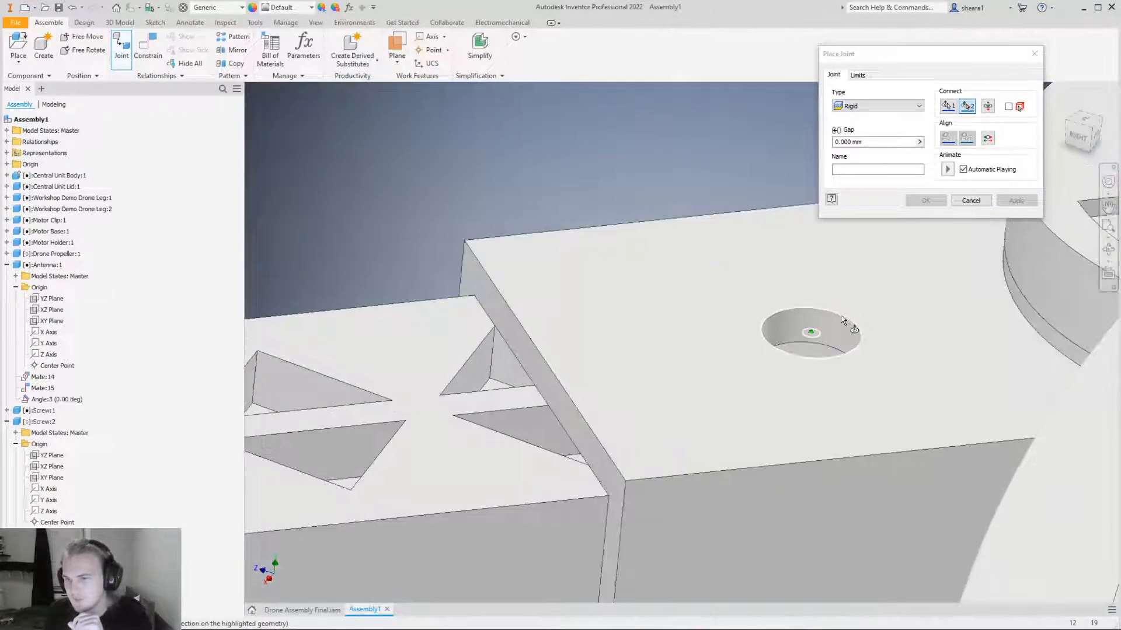
shift+middle_drag(814, 325, 840, 435)
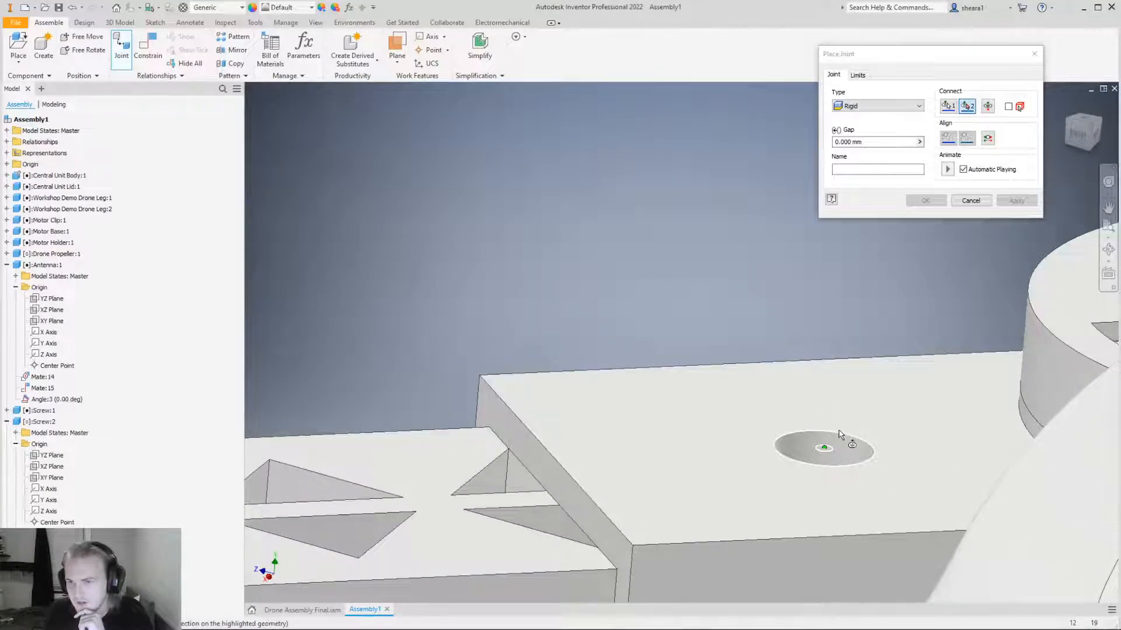
click(841, 435)
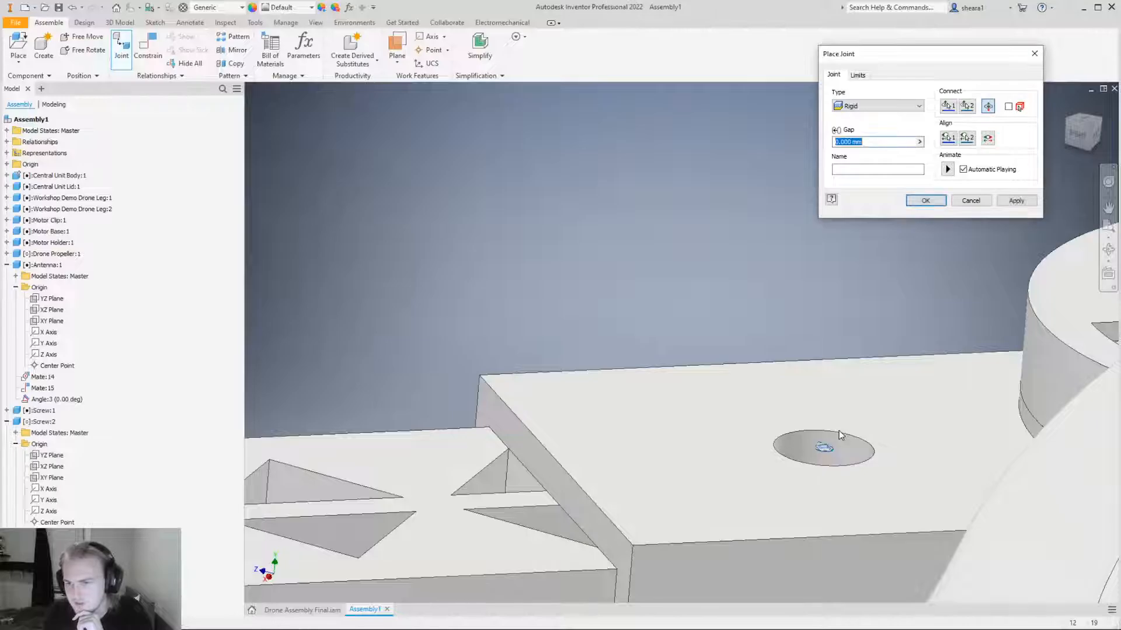
Flip the screw in the joint so its shank points down into the motor mount hole.
scroll(694, 357, down, 6)
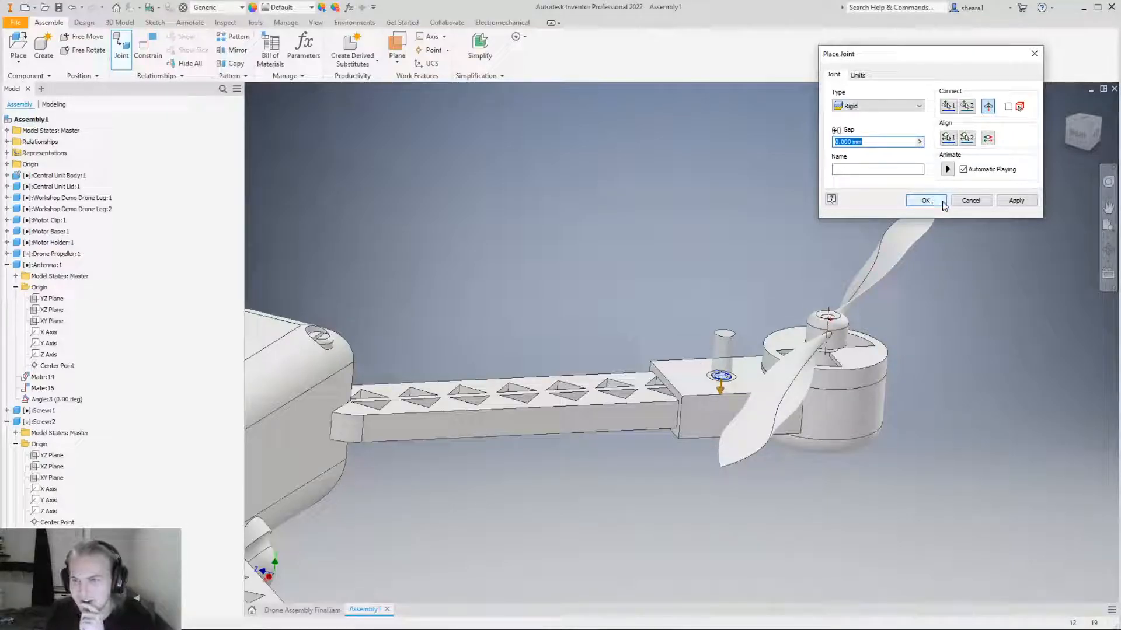
click(988, 112)
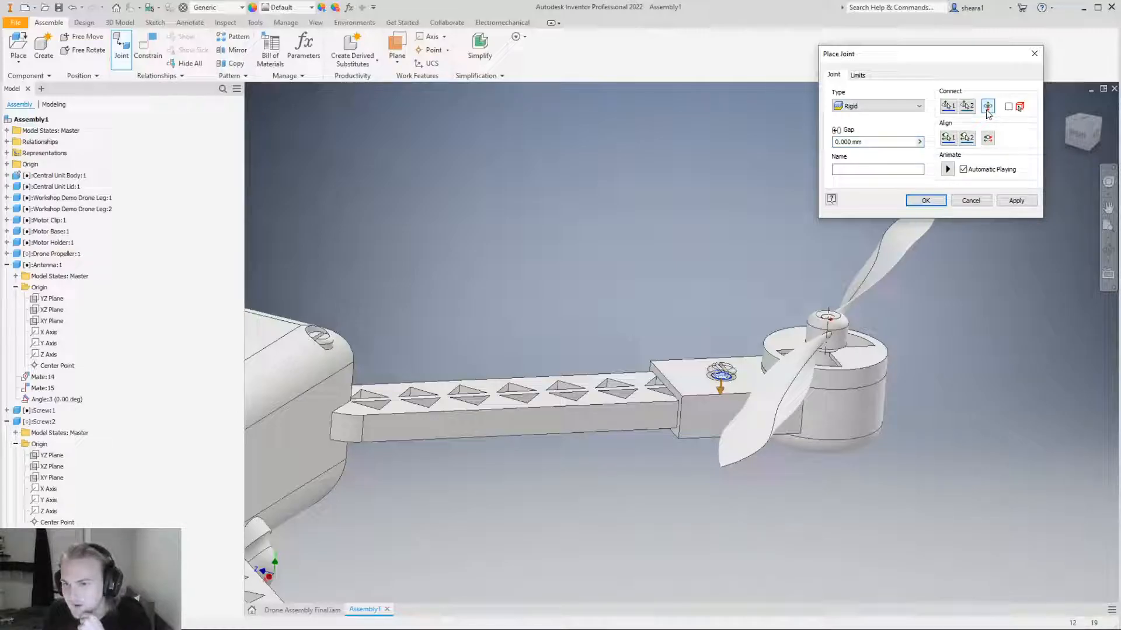
drag(975, 57, 780, 42)
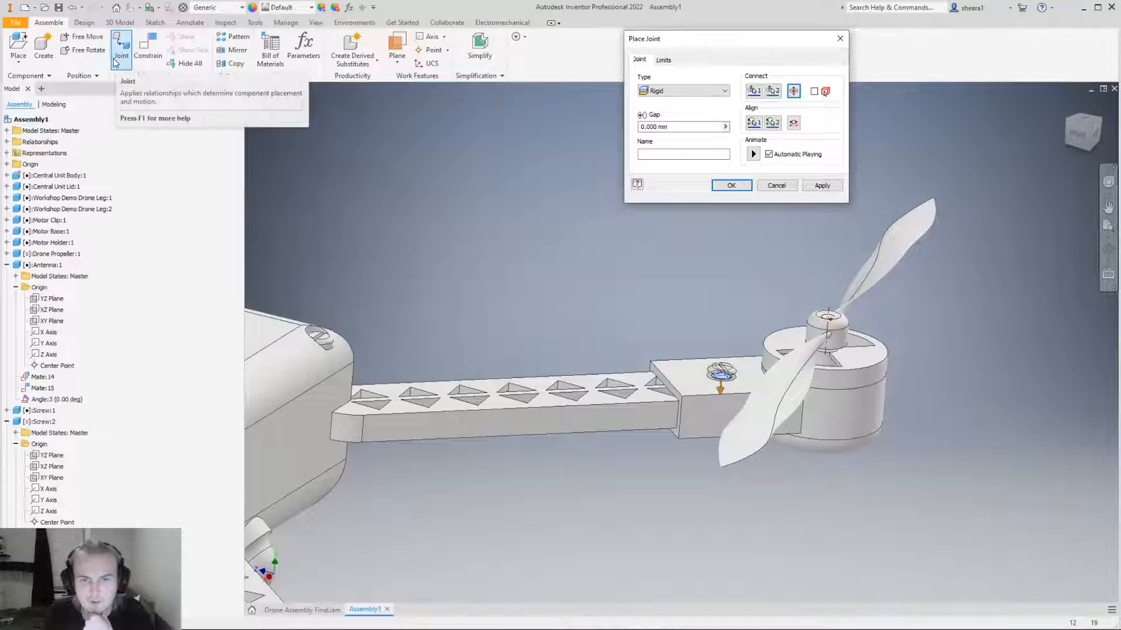
Toggle the screw's flipped orientation back and forth at the motor mount hole to compare both directions.
click(795, 93)
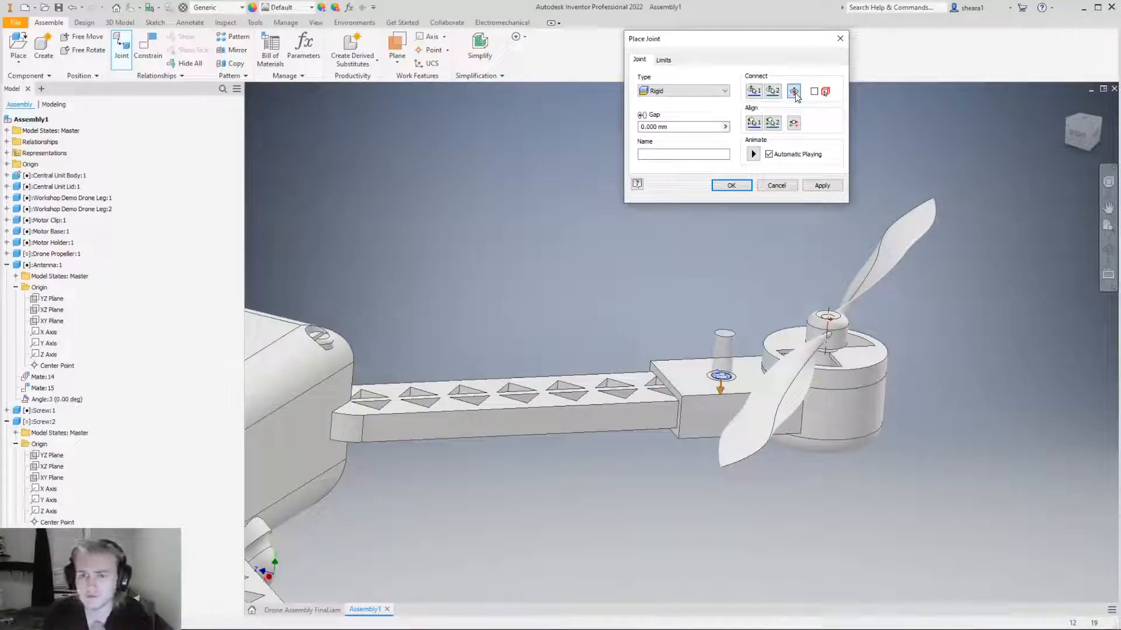
click(795, 94)
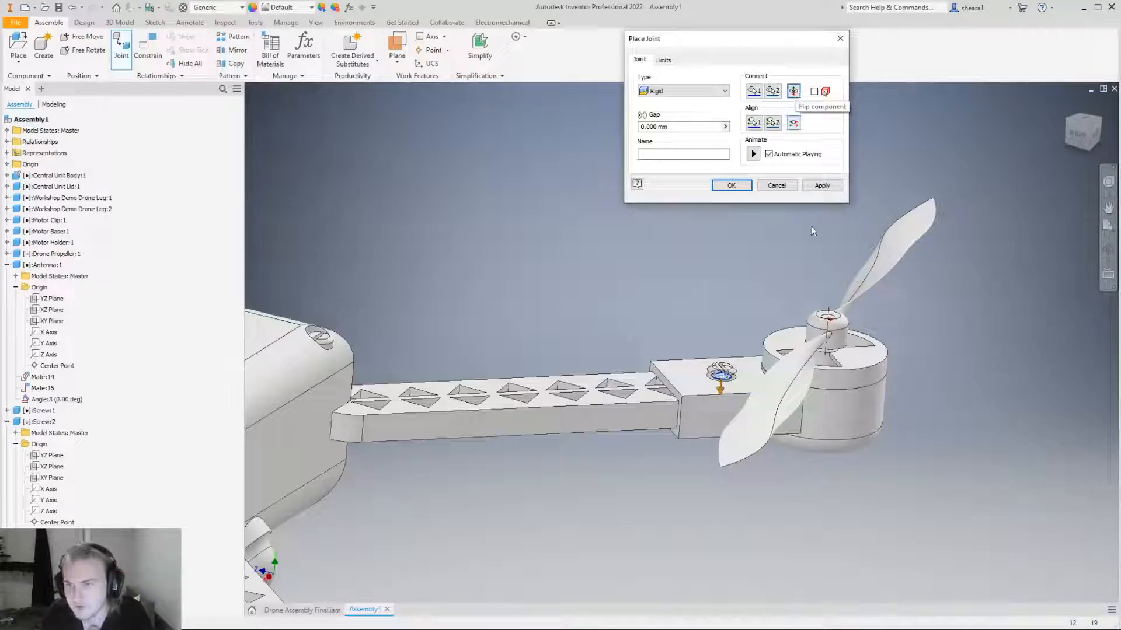
scroll(715, 427, up, 3)
scroll(804, 261, up, 2)
click(794, 92)
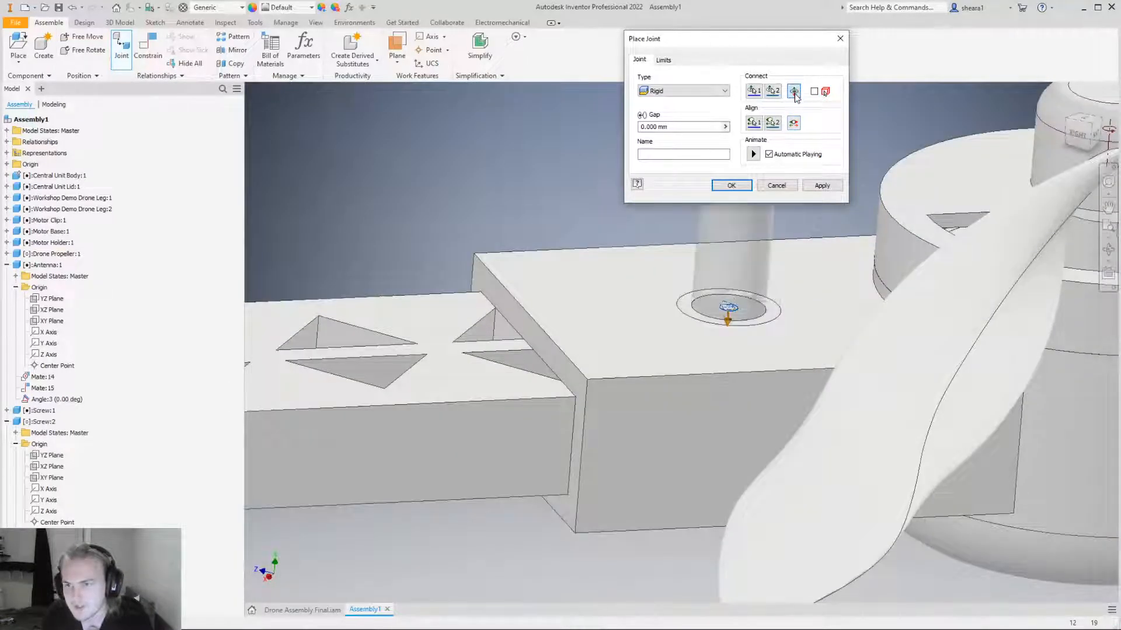
click(794, 91)
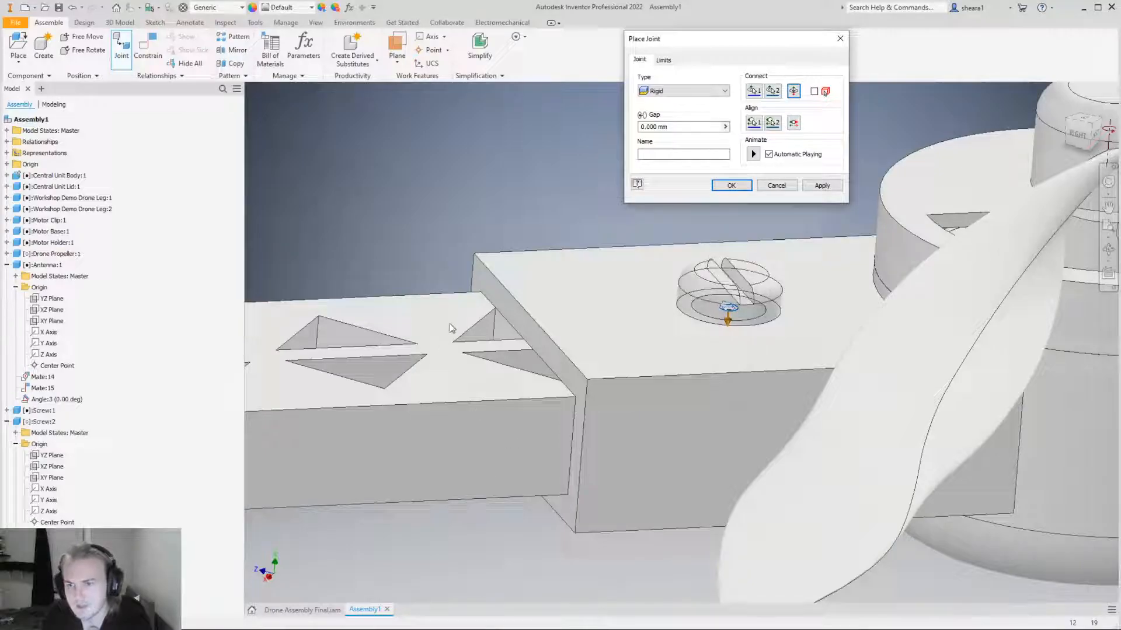
Create the rigid joint between the flipped screw and the motor mount hole with a 0 mm gap.
scroll(316, 267, down, 3)
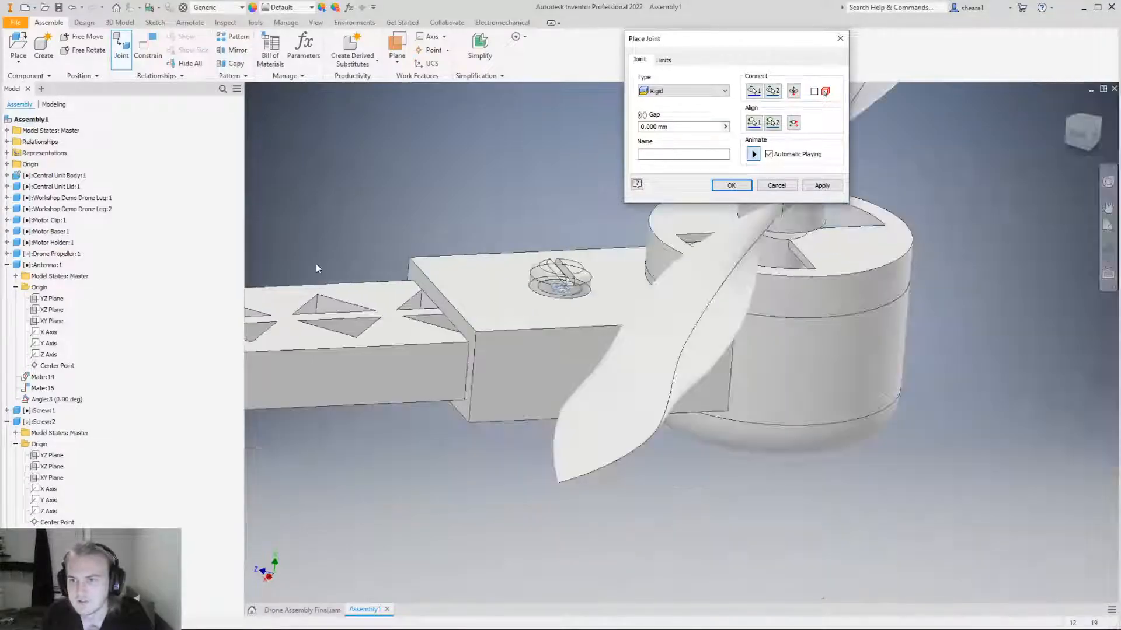
scroll(540, 267, up, 3)
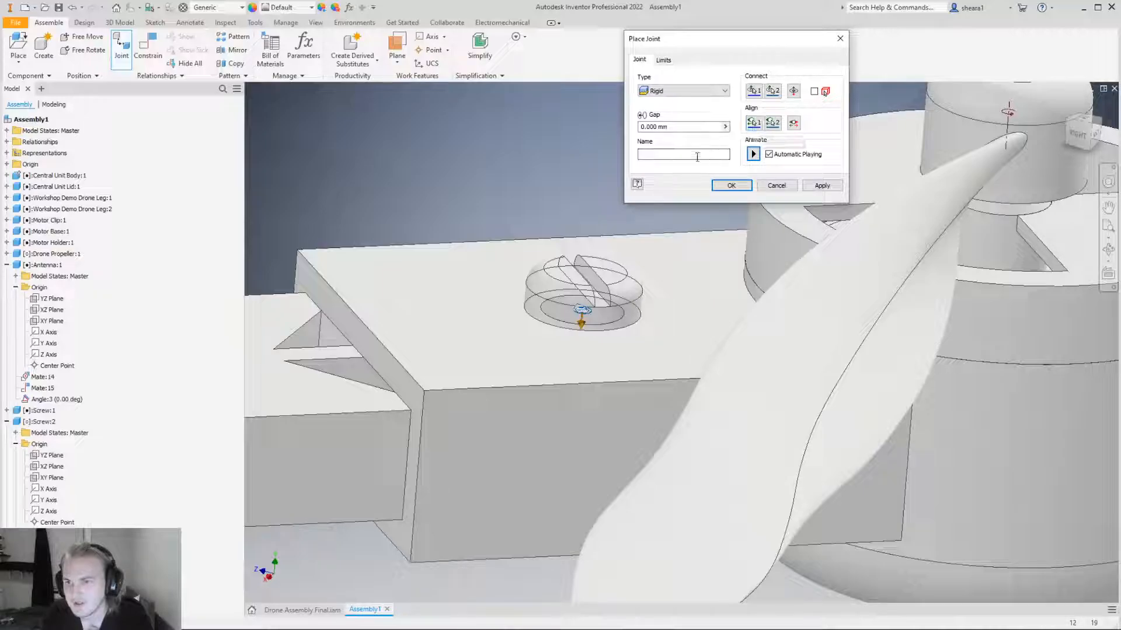
scroll(628, 162, down, 4)
click(730, 185)
scroll(697, 239, down, 8)
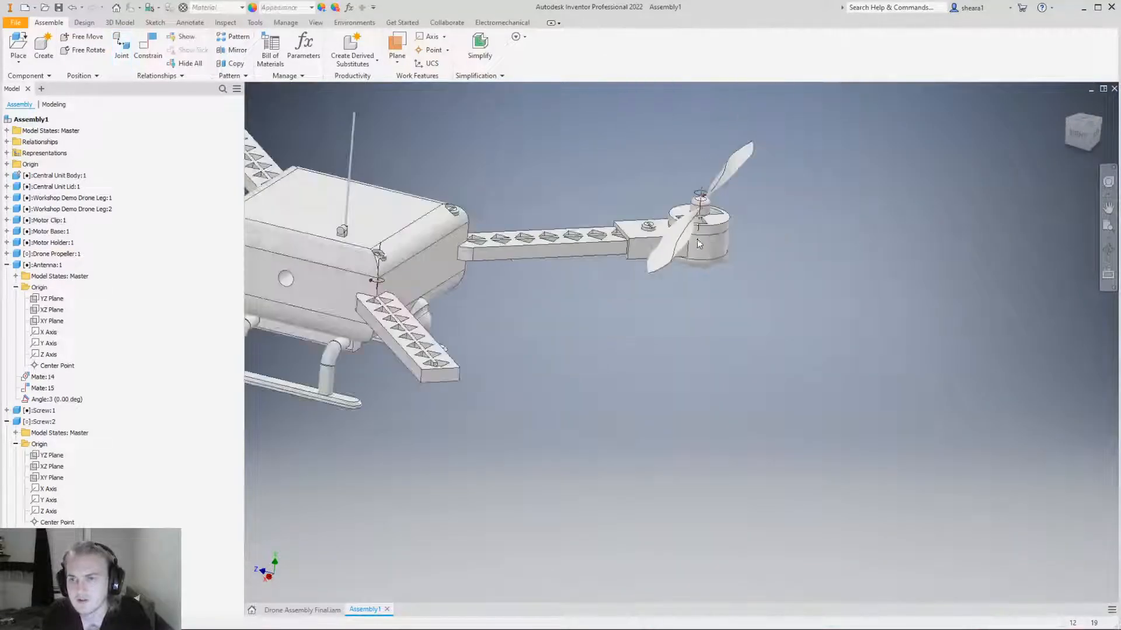
shift+middle_drag(628, 232, 620, 234)
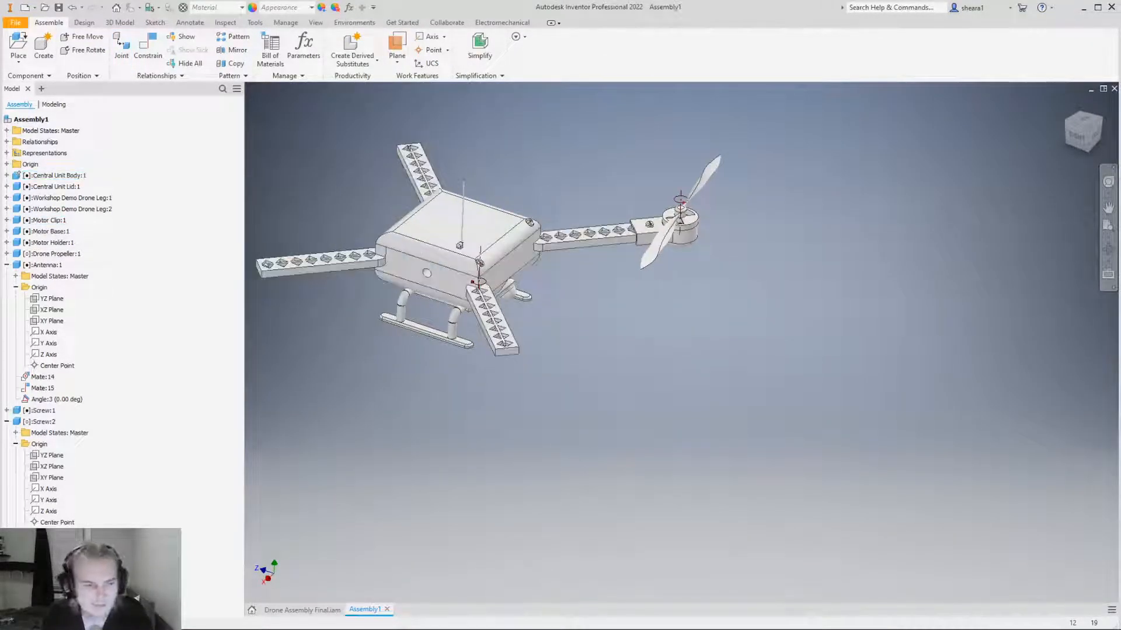
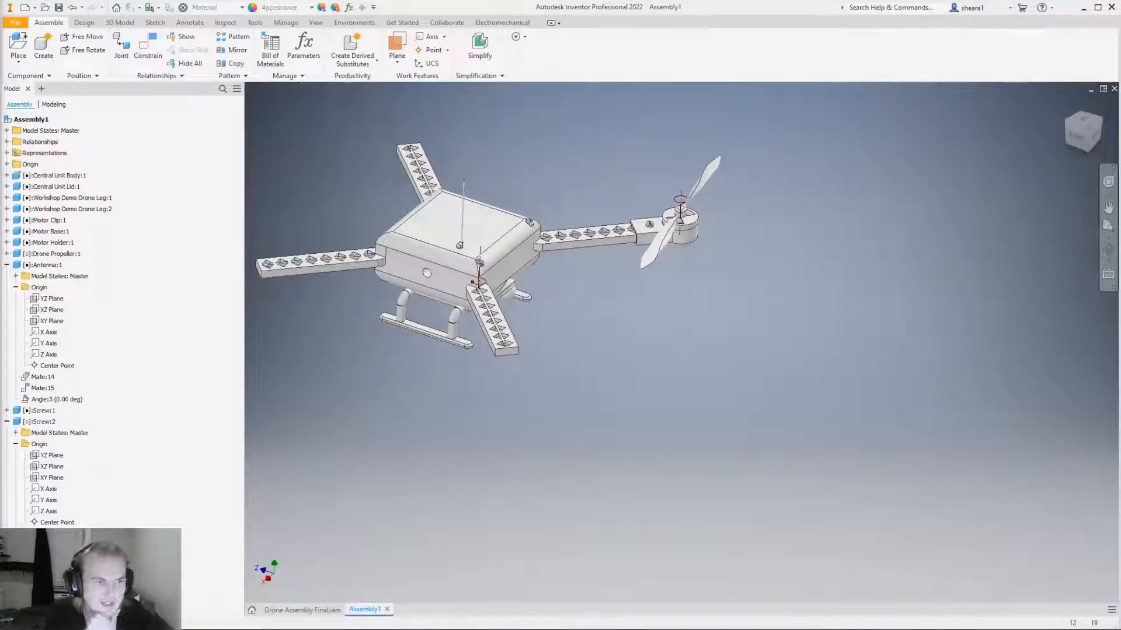
Switch to the browser's McMaster Design League form and review its name, faculty and year questions.
drag(0, 0, 403, 0)
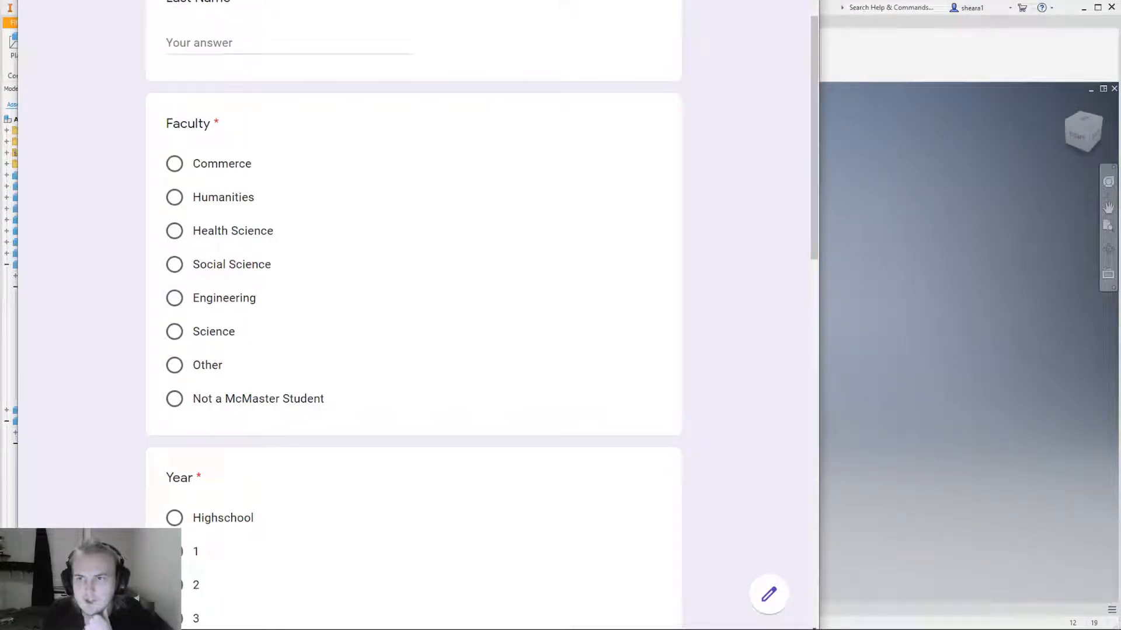
drag(685, 0, 685, 40)
scroll(568, 355, up, 3)
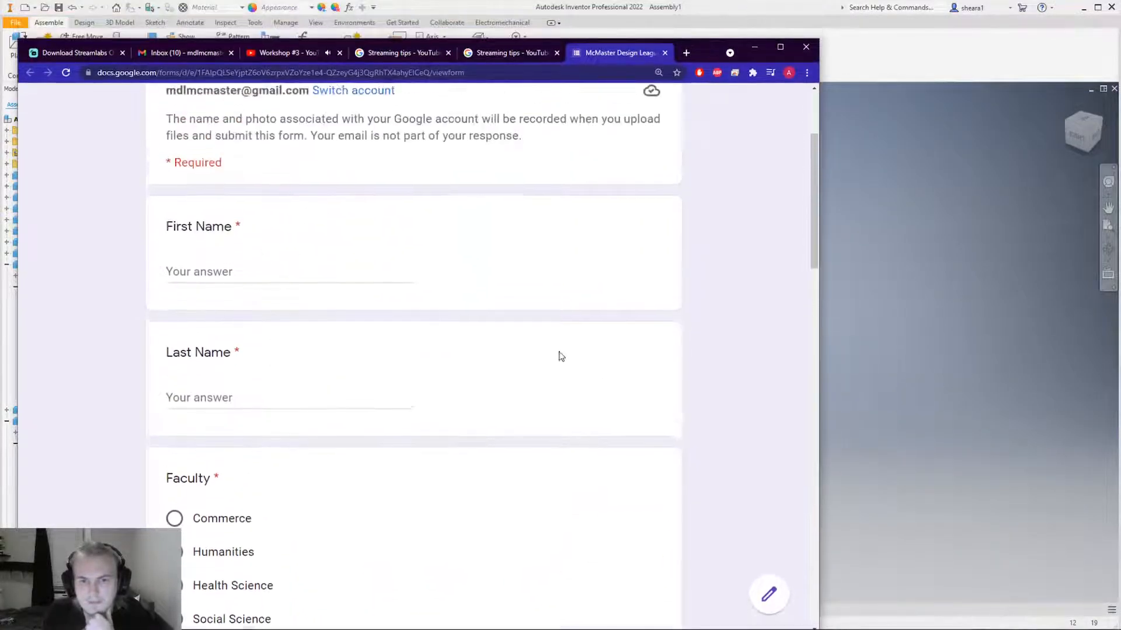
scroll(246, 287, down, 5)
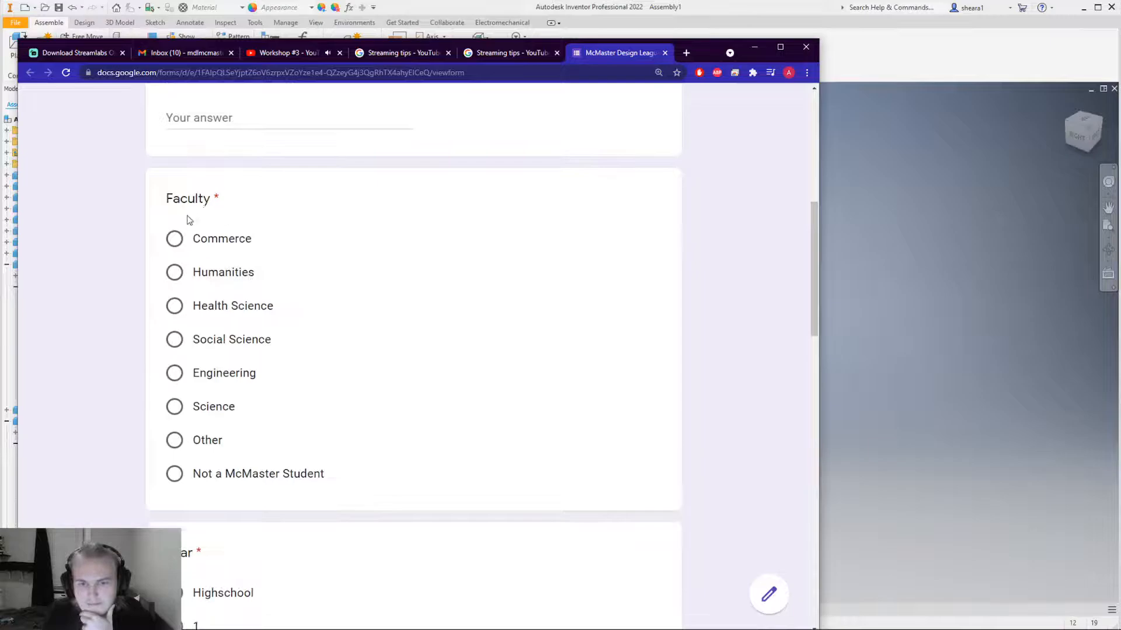
scroll(201, 250, down, 3)
scroll(197, 235, down, 1)
scroll(200, 235, down, 5)
scroll(216, 223, up, 2)
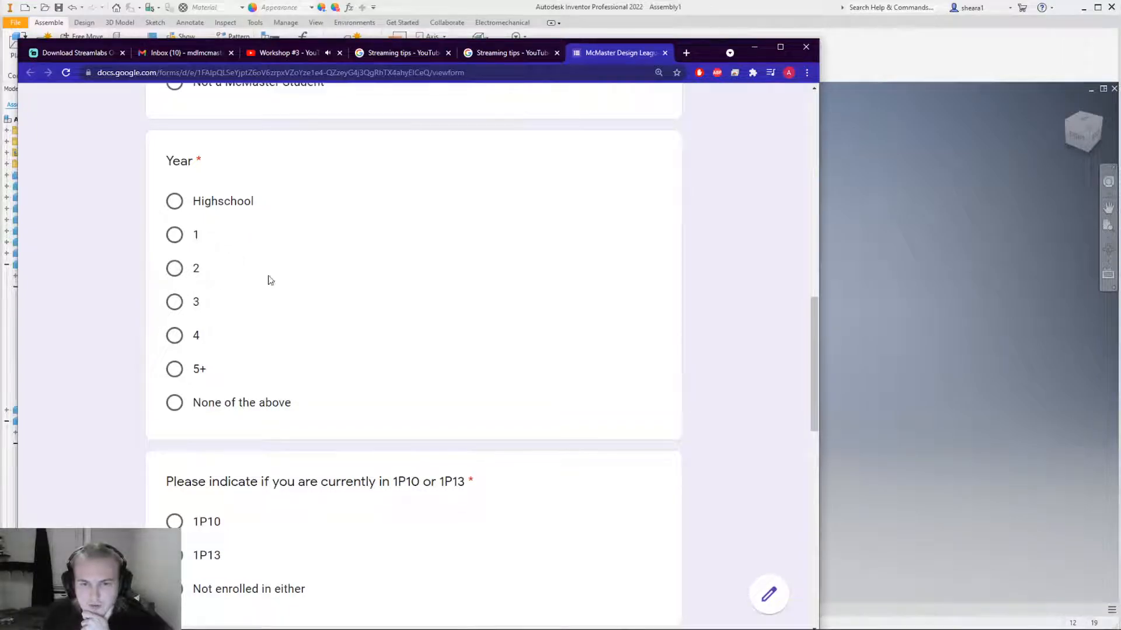
Review the form's 1P10/1P13 bonus, workshop feedback and STL upload questions, and move the browser off the assembly.
scroll(221, 282, down, 3)
scroll(216, 358, down, 2)
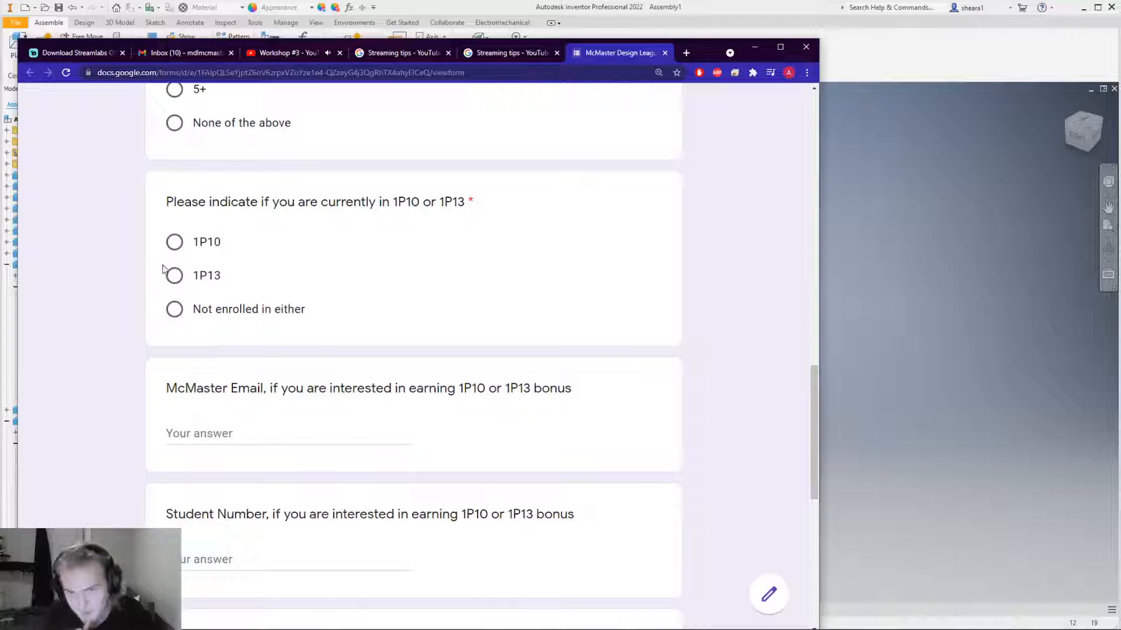
scroll(187, 292, down, 2)
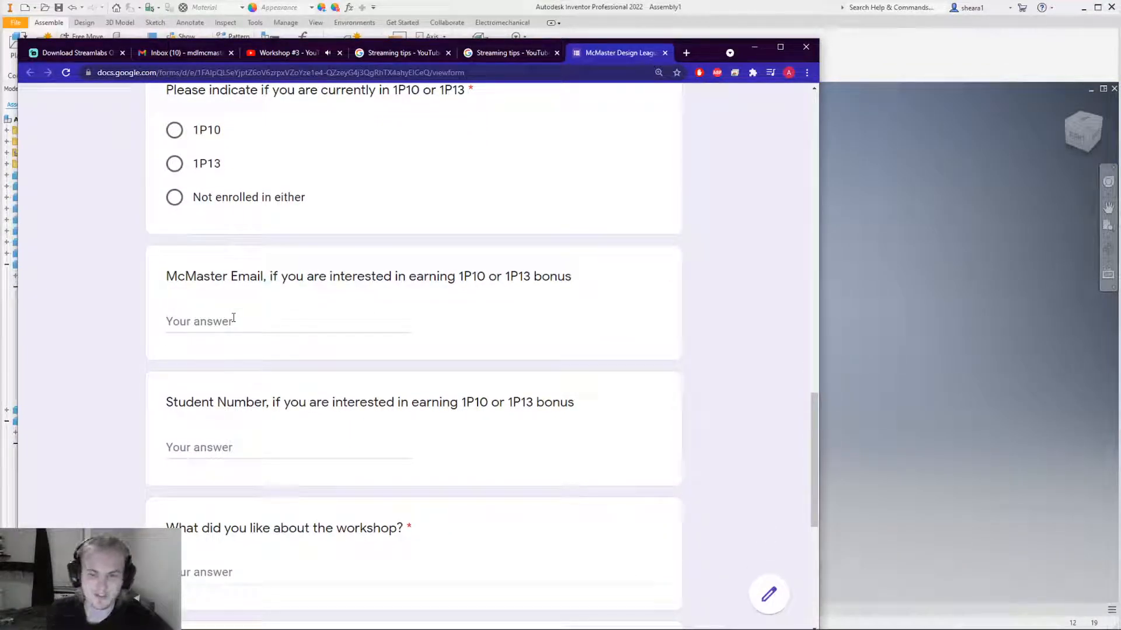
scroll(246, 401, down, 4)
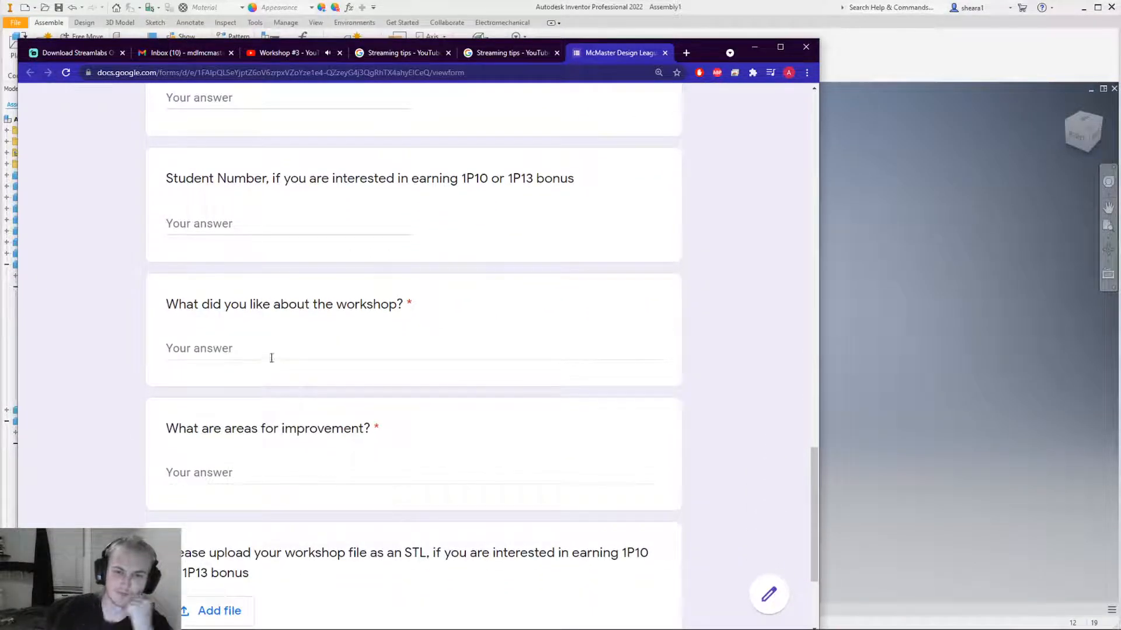
scroll(274, 359, down, 1)
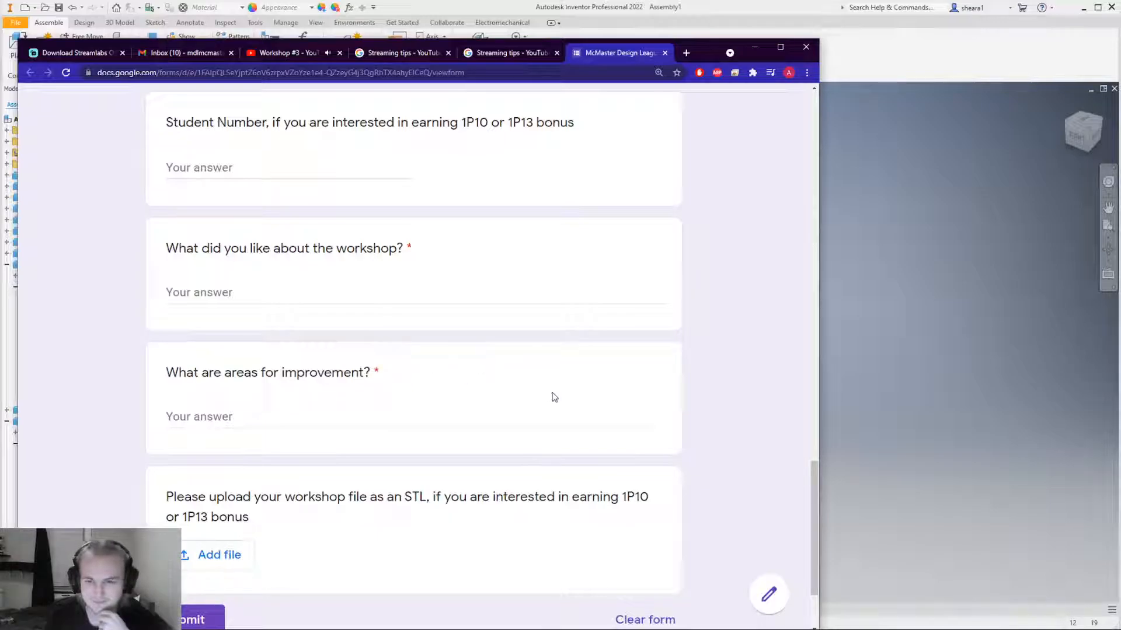
scroll(554, 397, down, 1)
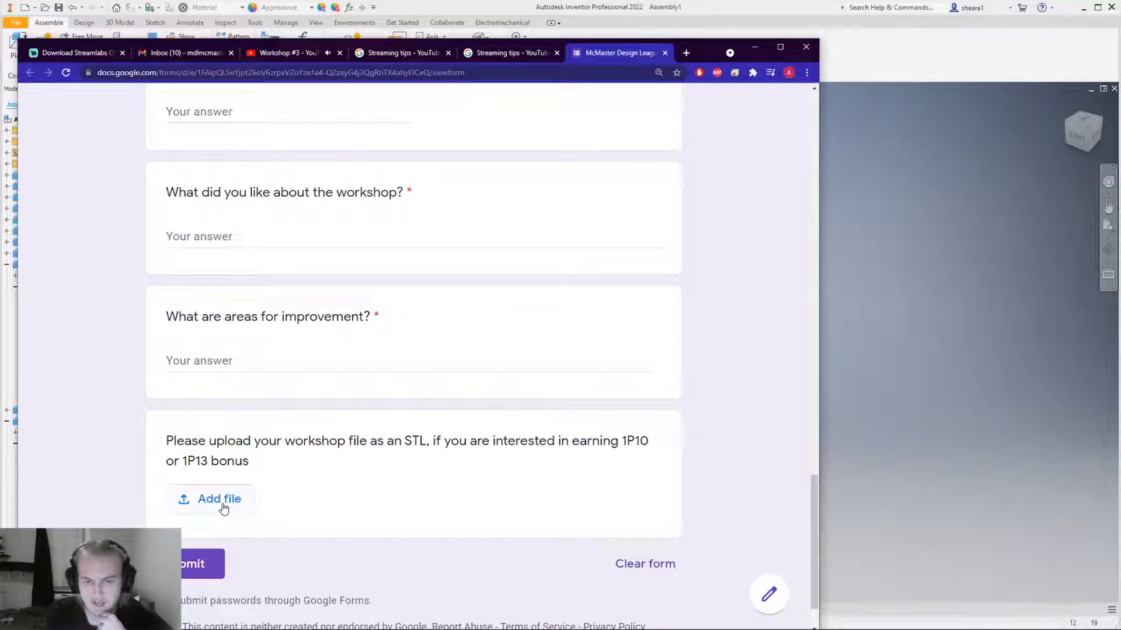
drag(710, 61, 0, 61)
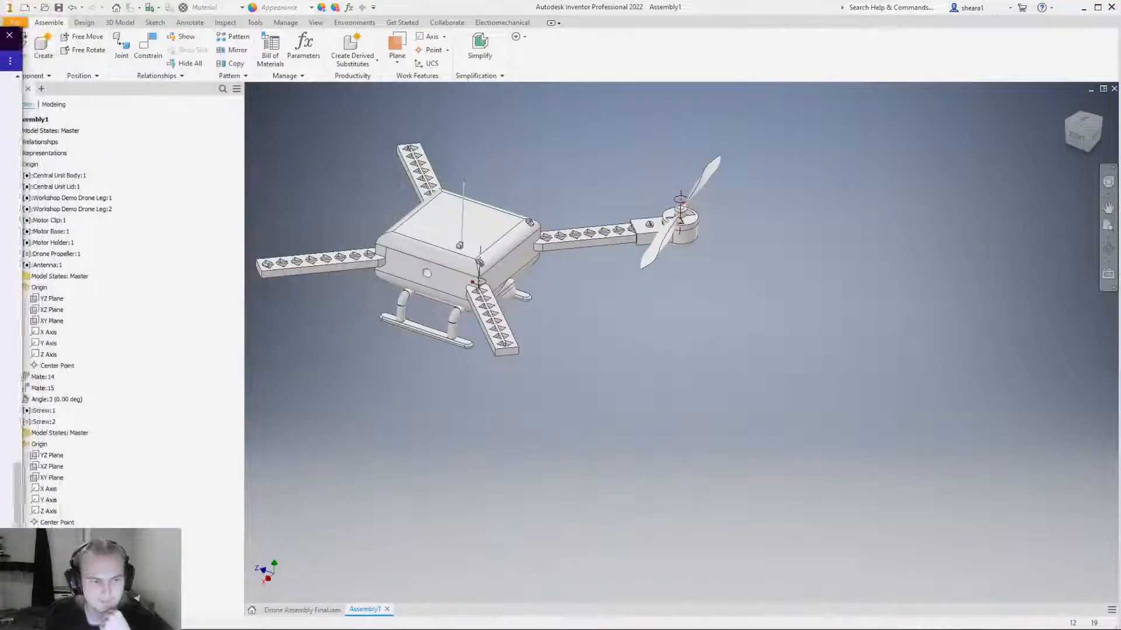
Return to the Inventor assembly and examine the drone's screws, arms, landing legs and propeller.
click(718, 280)
scroll(485, 222, up, 2)
scroll(374, 183, down, 3)
shift+middle_drag(449, 162, 740, 280)
scroll(740, 280, down, 3)
scroll(532, 254, up, 5)
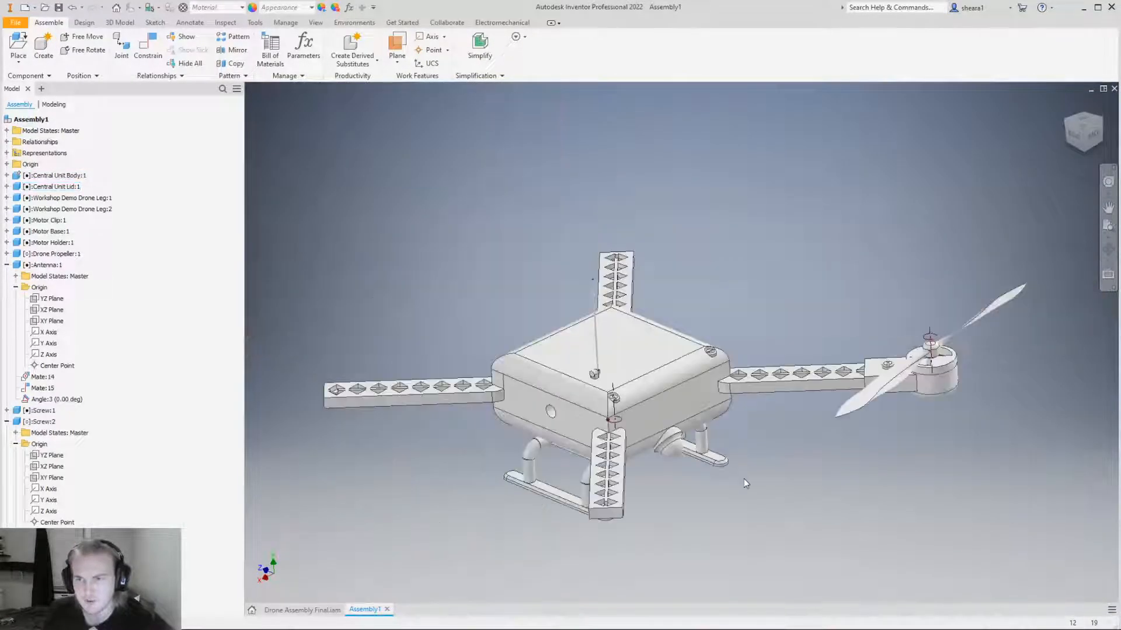
shift+middle_drag(601, 373, 598, 367)
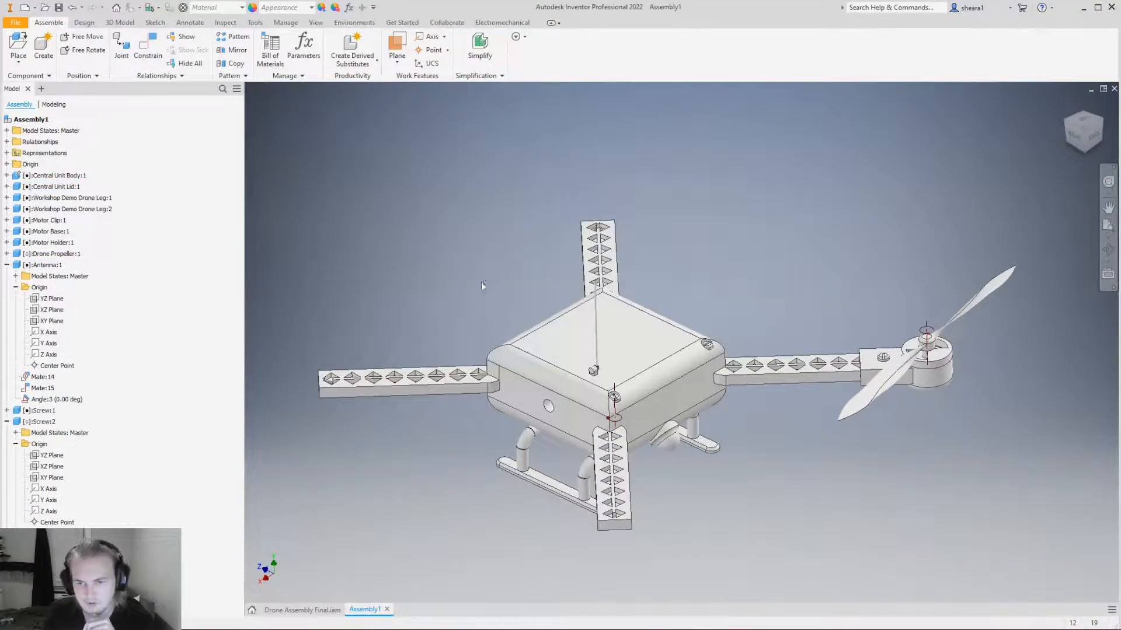
scroll(643, 406, up, 3)
scroll(801, 428, down, 5)
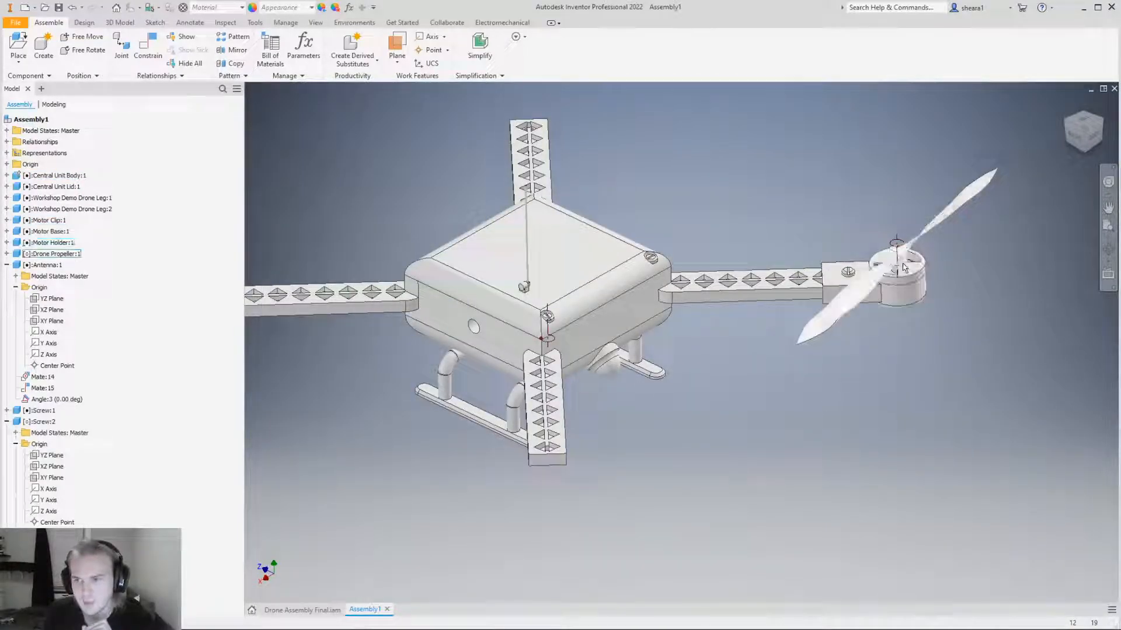
shift+middle_drag(895, 313, 888, 308)
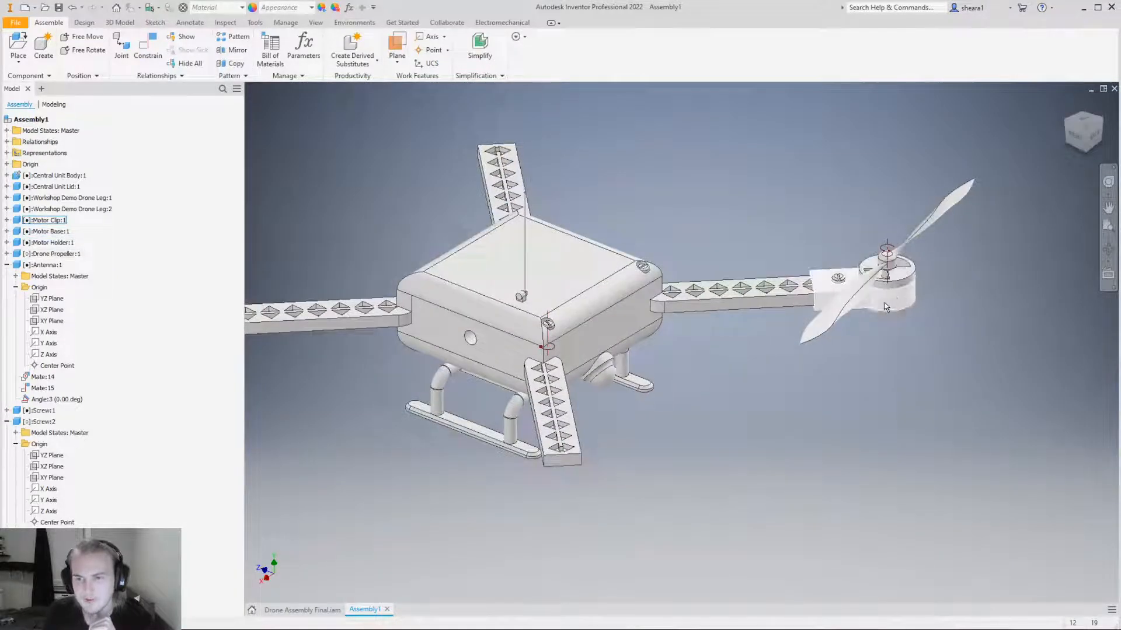
shift+middle_drag(603, 437, 605, 445)
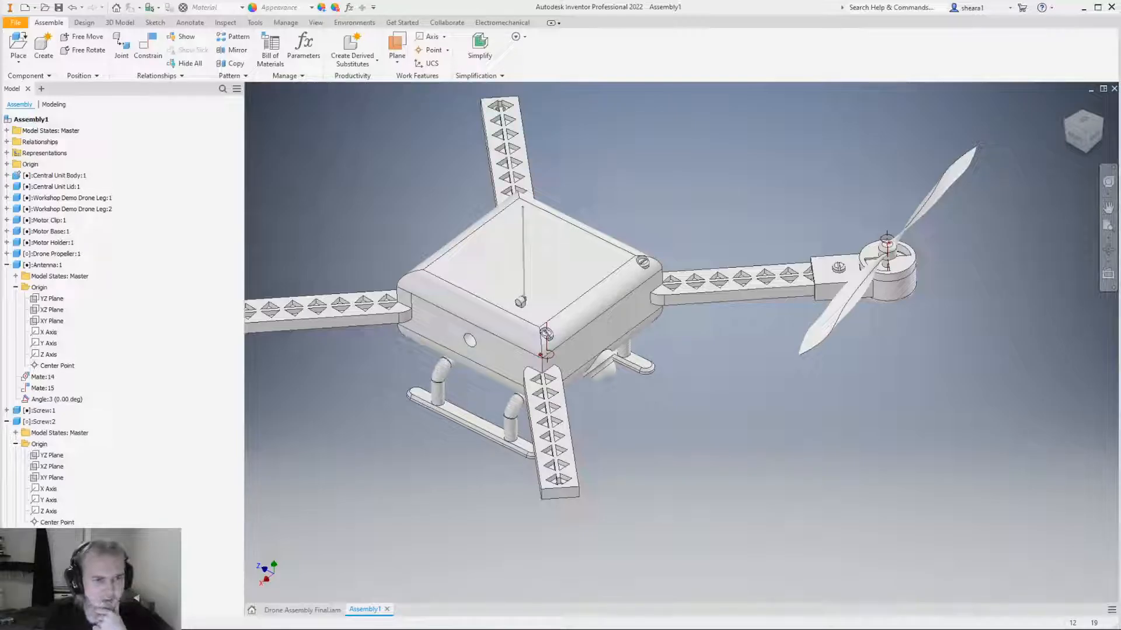
scroll(614, 408, down, 3)
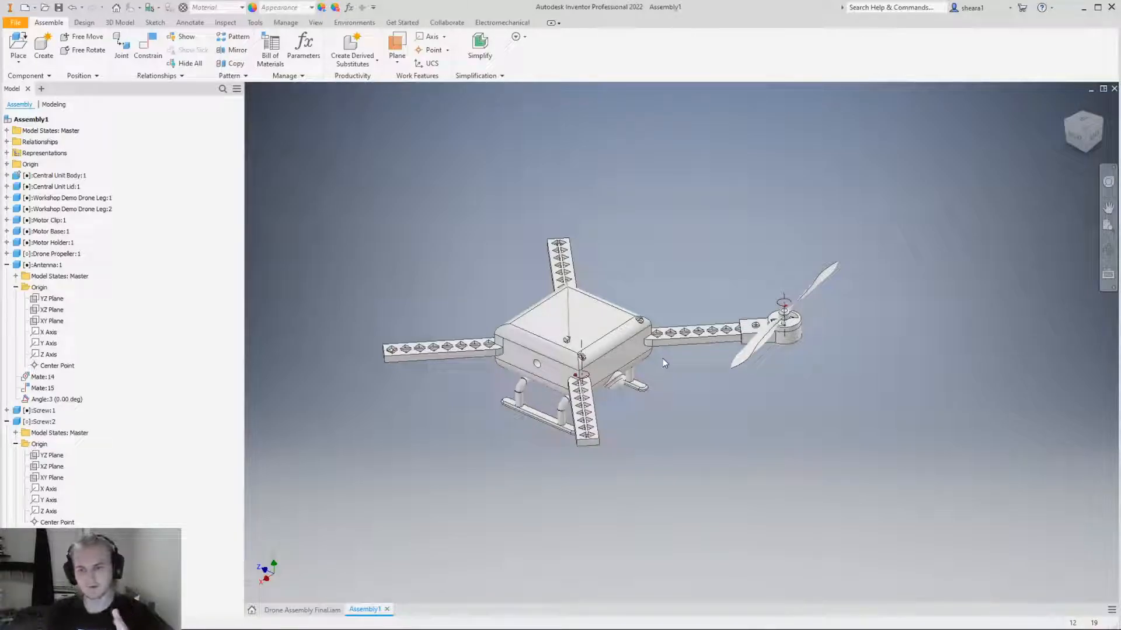
scroll(575, 344, down, 3)
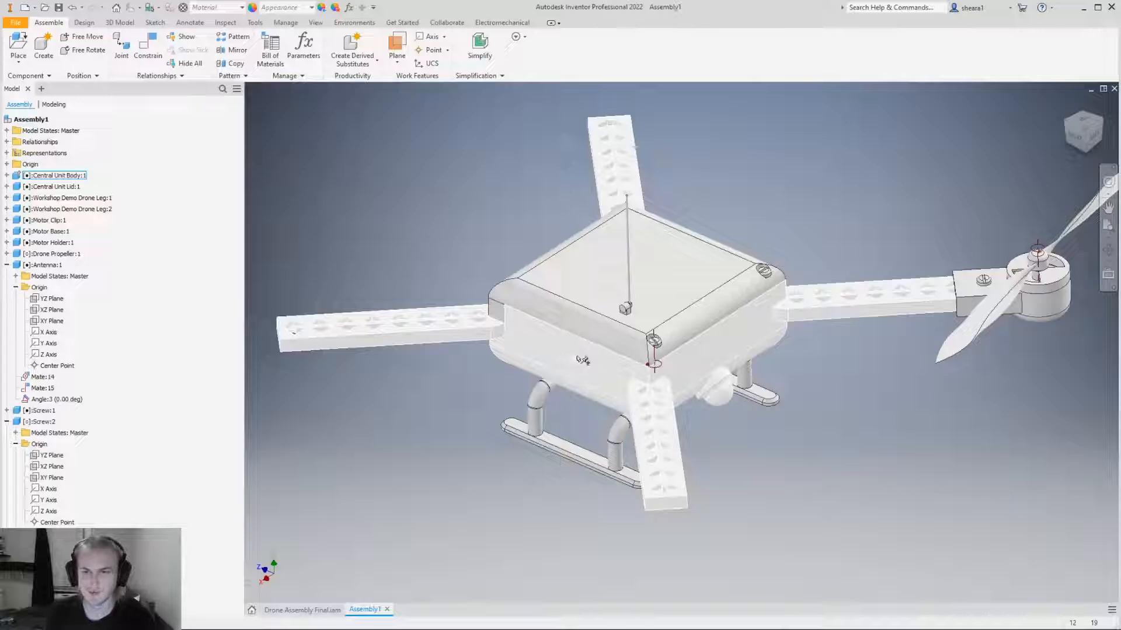
scroll(440, 394, up, 3)
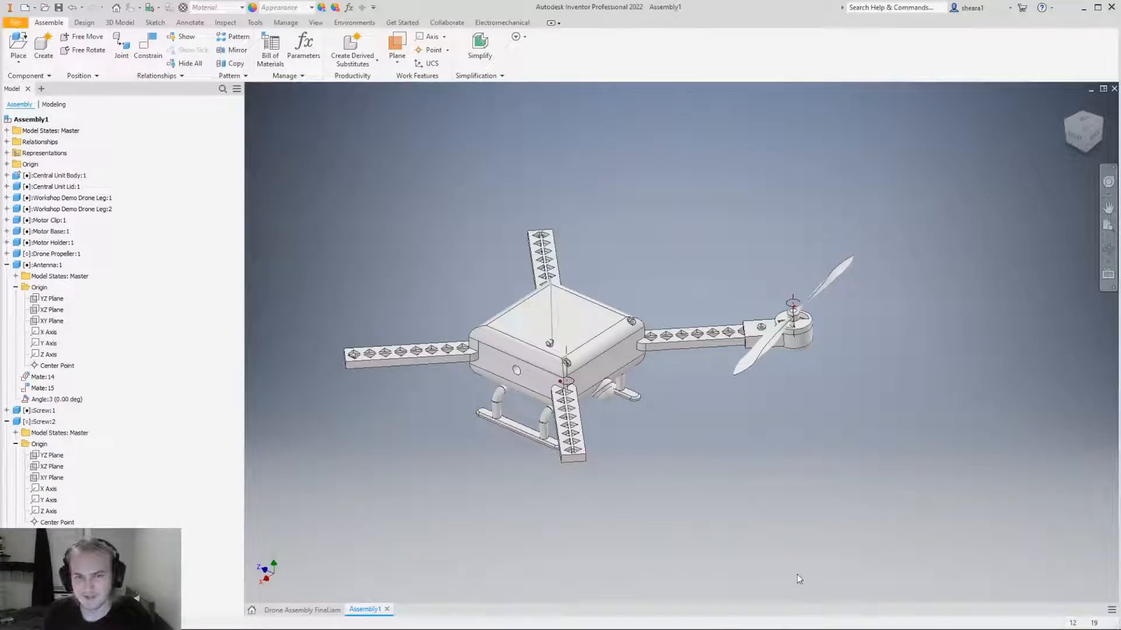
Set up a copy of the assembly in the Inventor folder with the name drone and the STL file format.
click(16, 22)
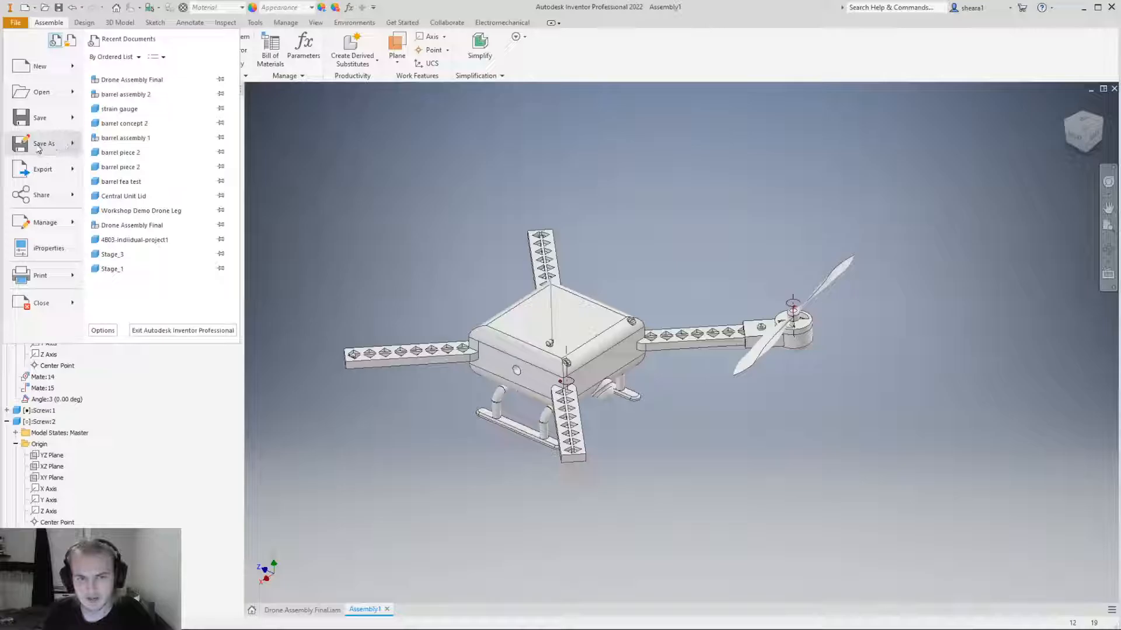
mouse_move(65, 151)
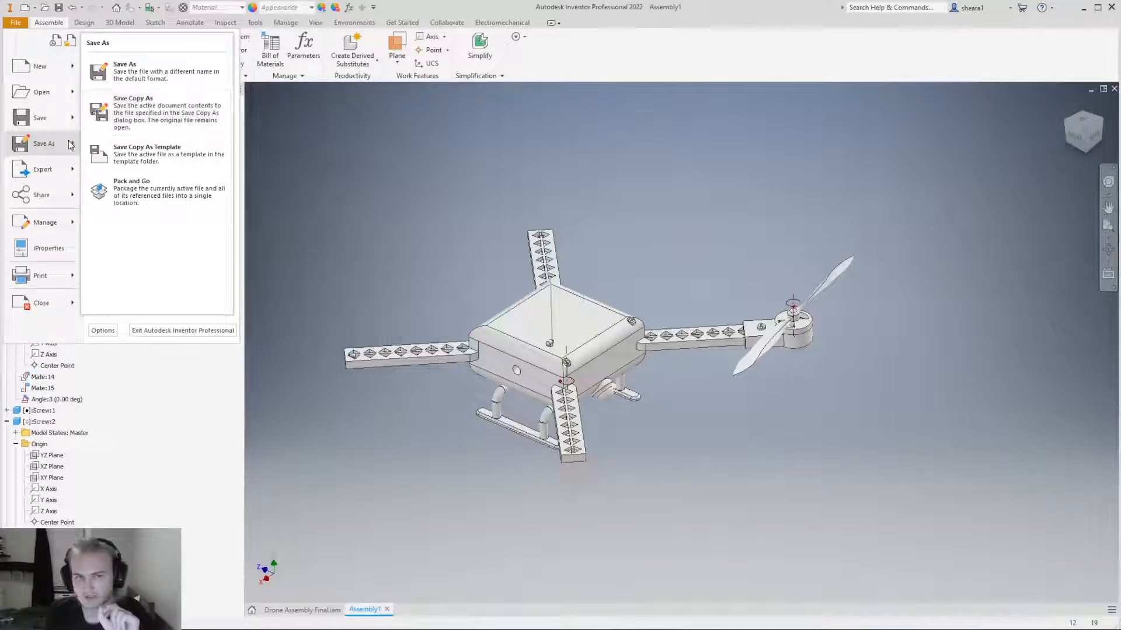
click(132, 115)
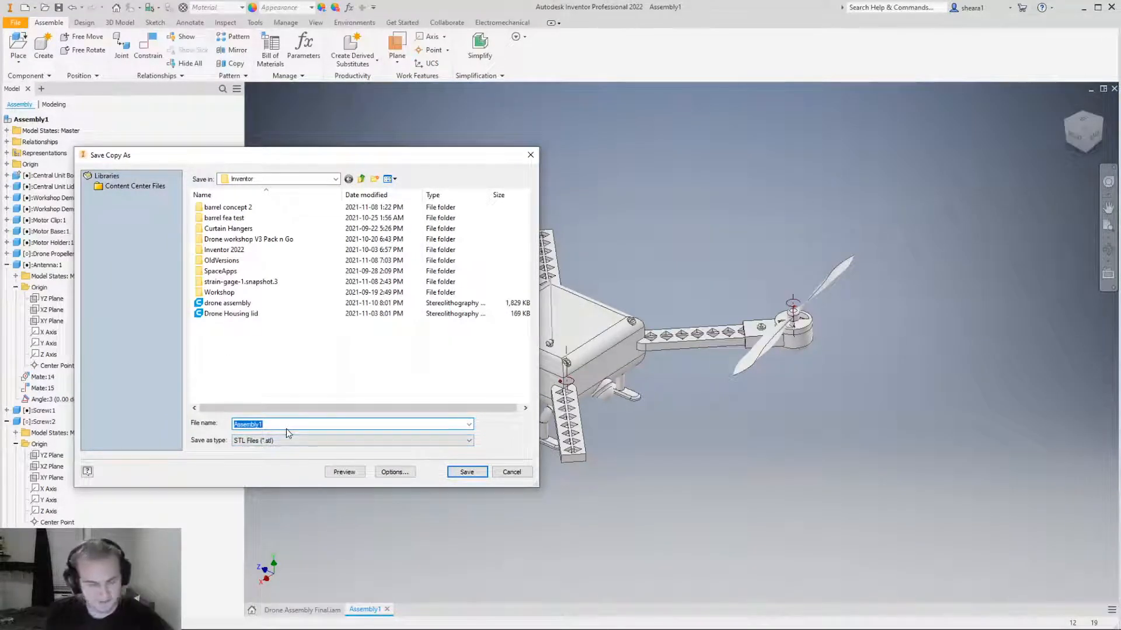
text(drone)
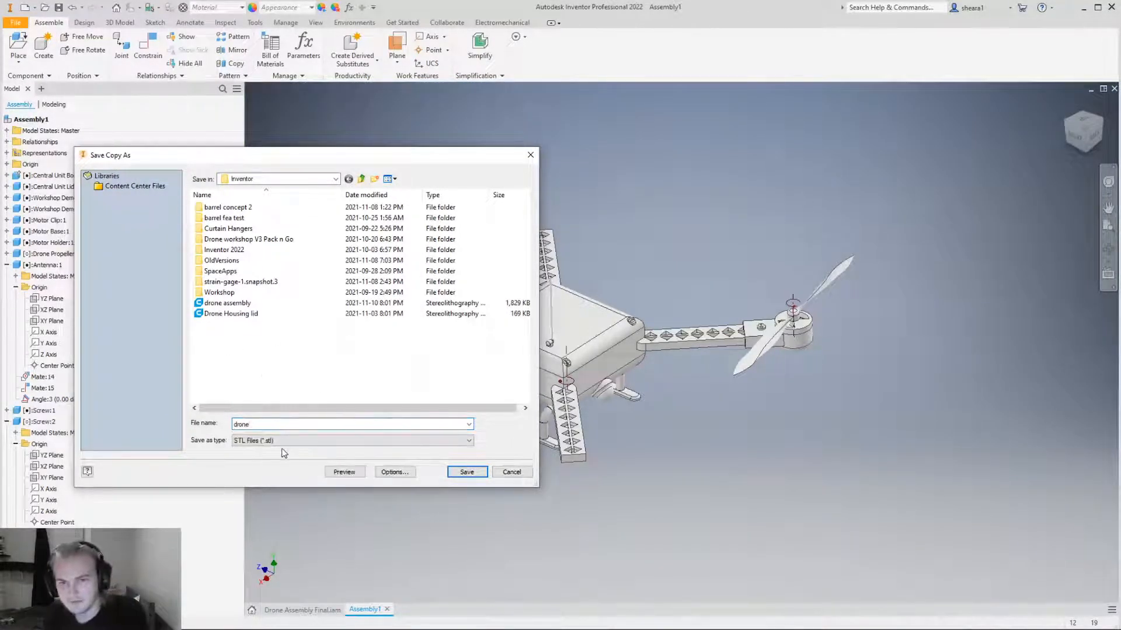
click(289, 442)
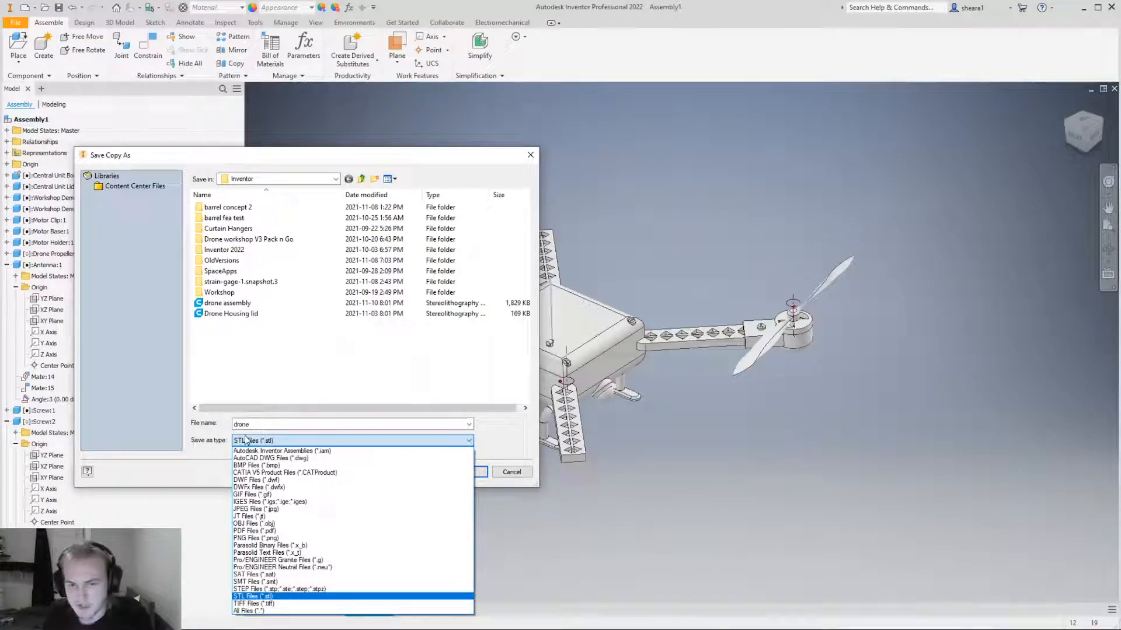
click(244, 451)
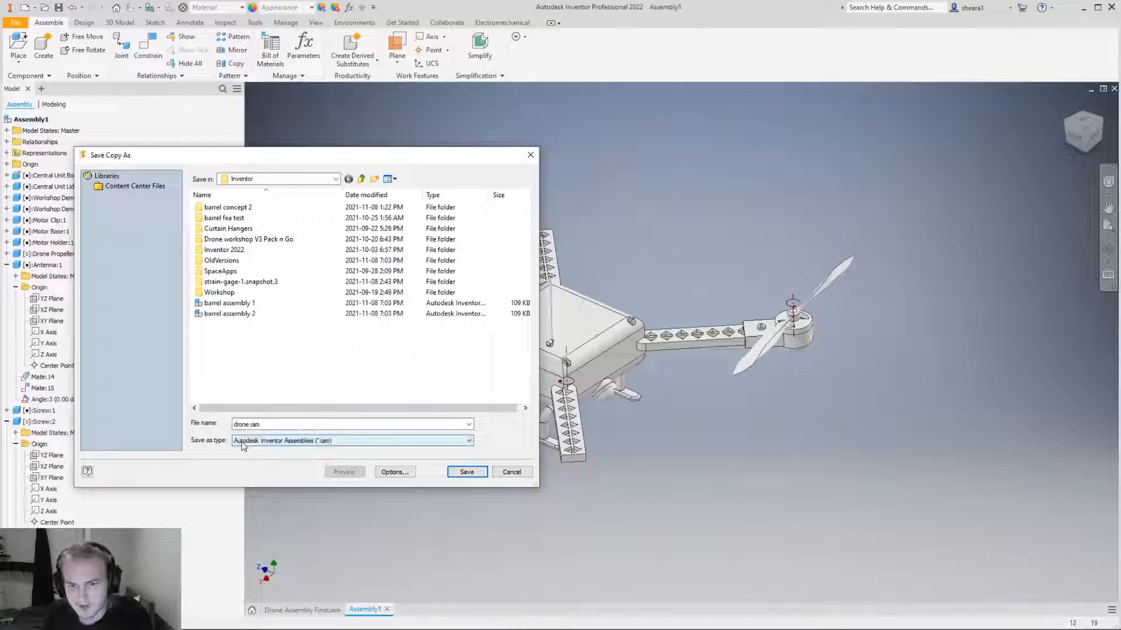
click(244, 443)
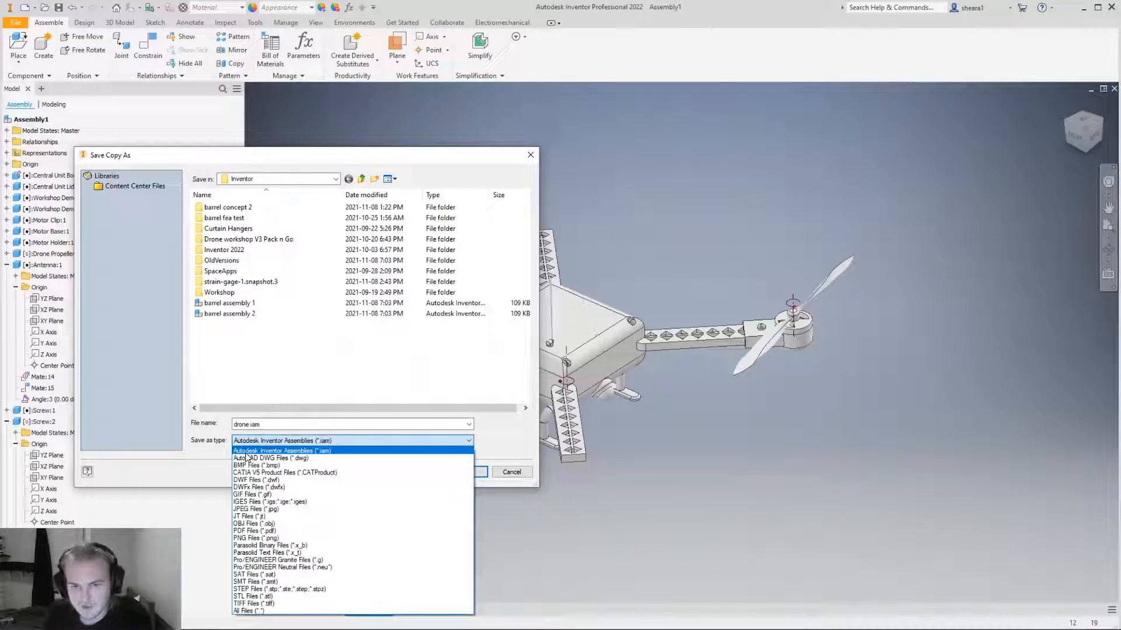
click(284, 596)
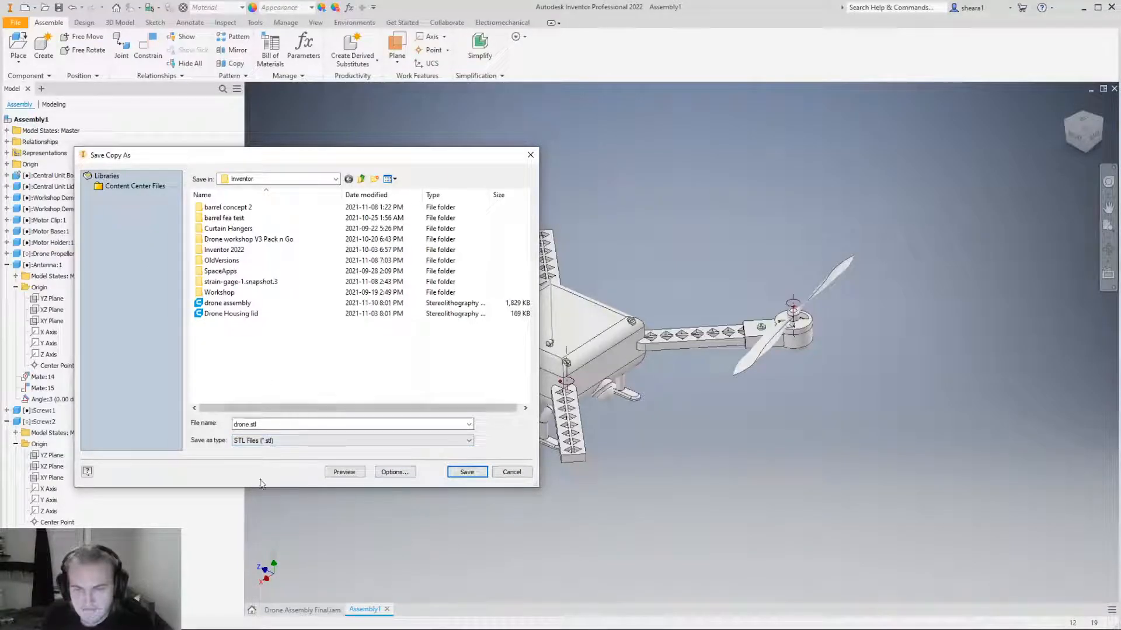
Put the account username and an underscore before drone in the file name, and save the STL copy.
double_click(248, 425)
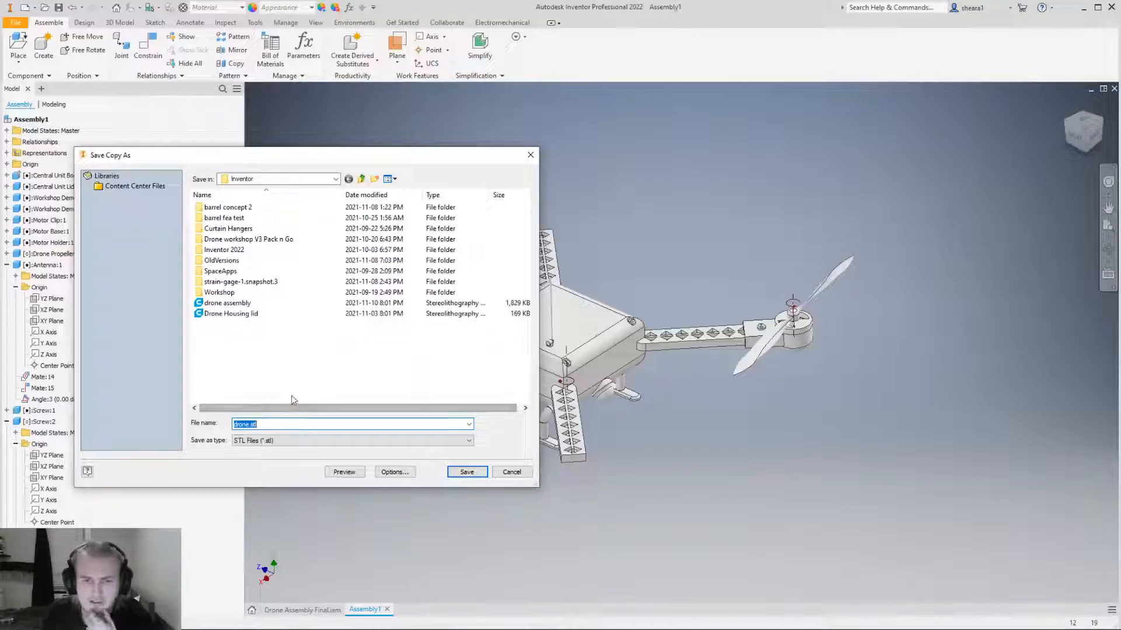
drag(340, 157, 369, 123)
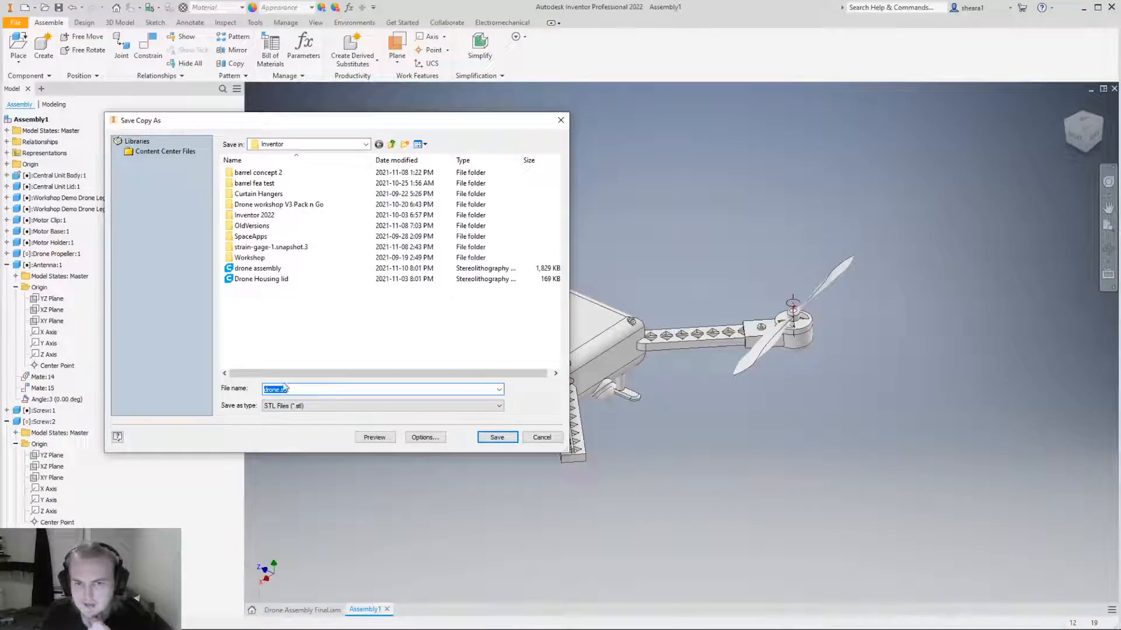
click(286, 407)
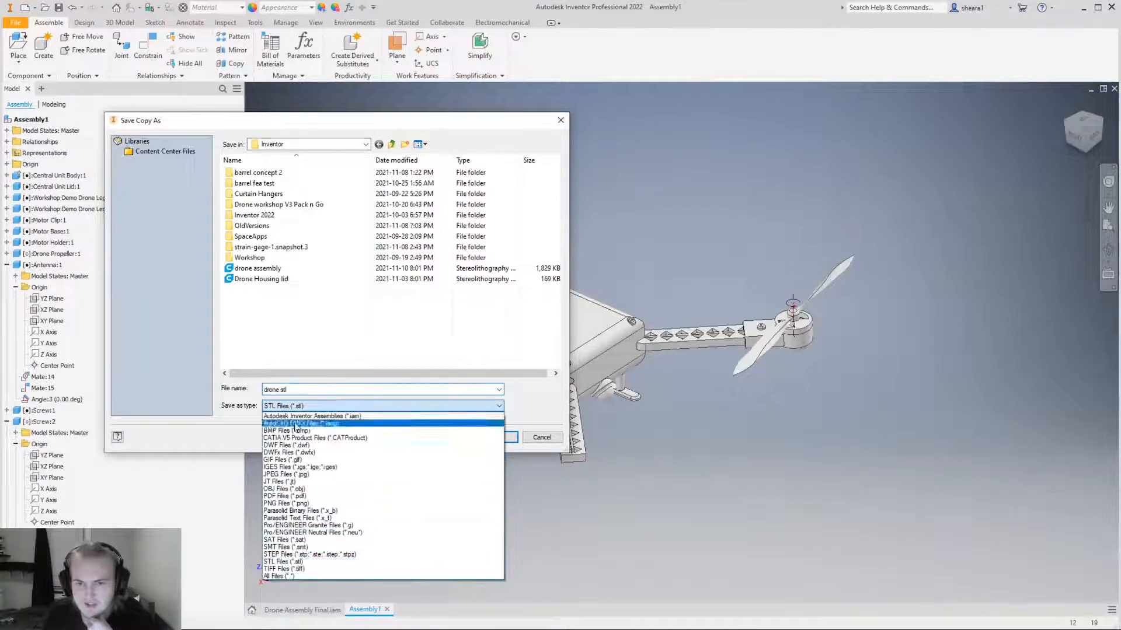
click(301, 567)
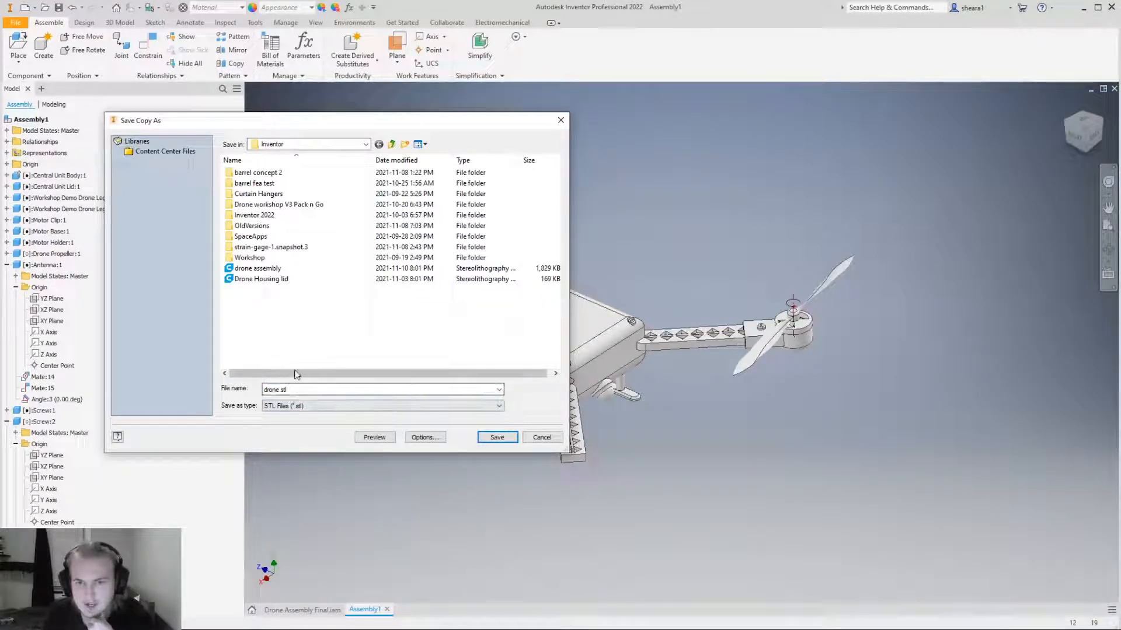
double_click(339, 389)
text(sheara1_)
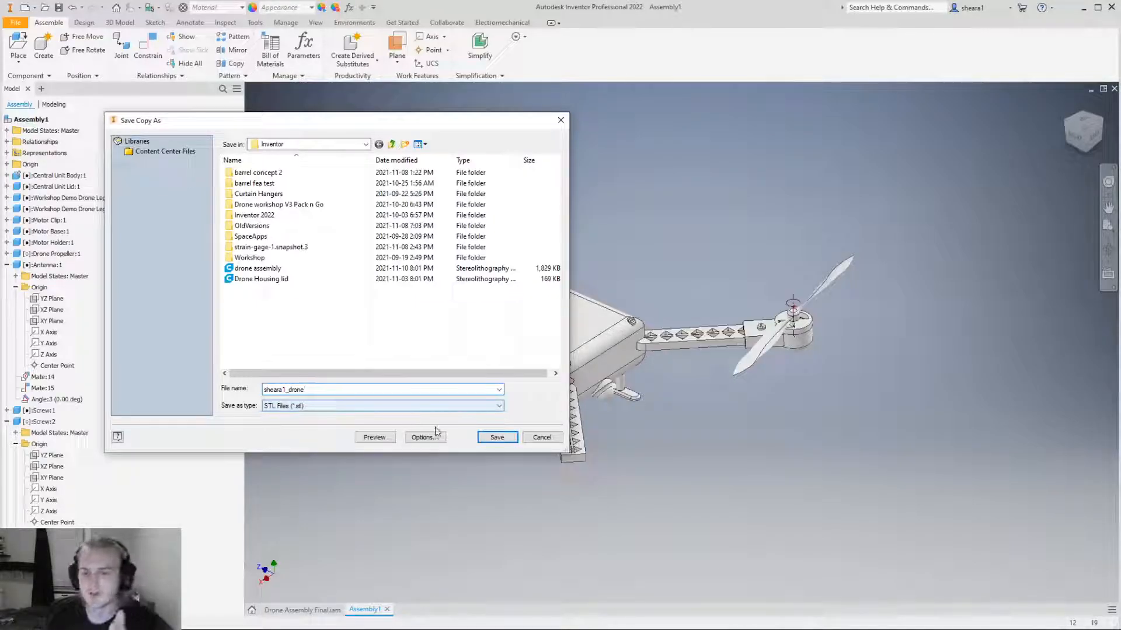
click(498, 437)
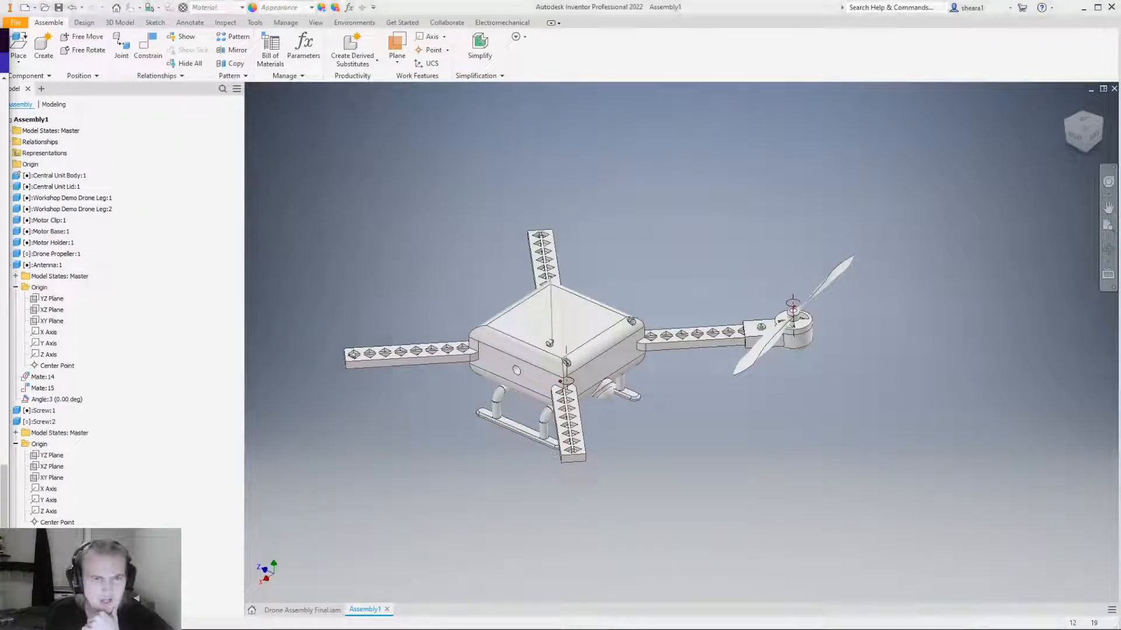
Bring the browser's workshop form into view, review its feedback and STL upload questions, and move it off the assembly.
drag(0, 30, 841, 39)
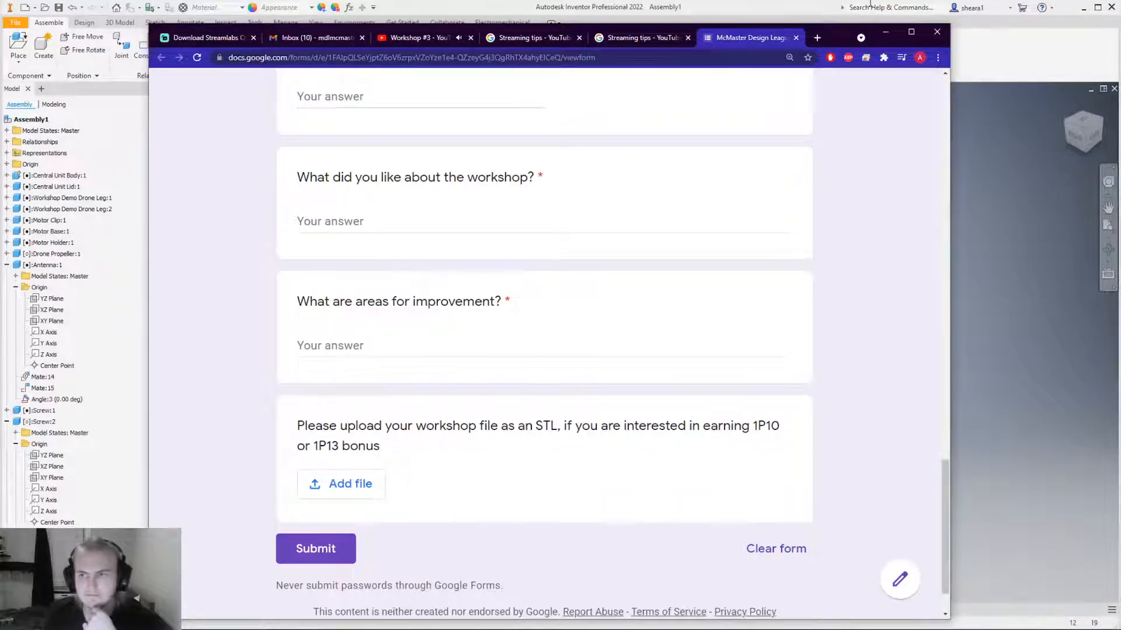
drag(845, 30, 0, 0)
drag(96, 2, 0, 2)
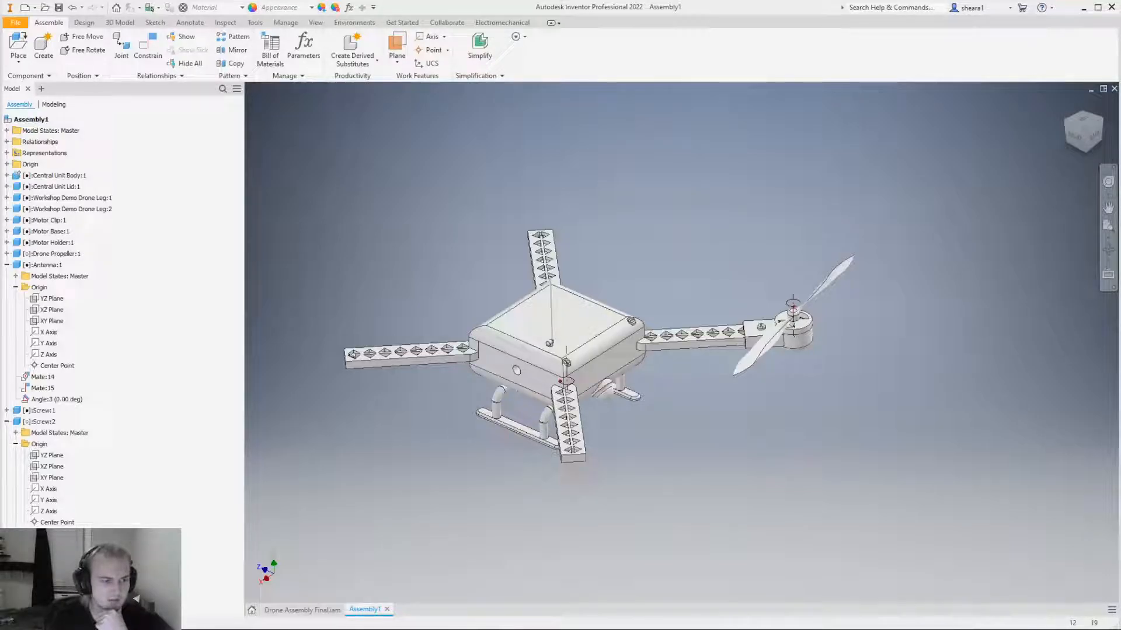
Examine the drone's body, arms and landing legs from different angles.
shift+middle_drag(467, 488, 505, 431)
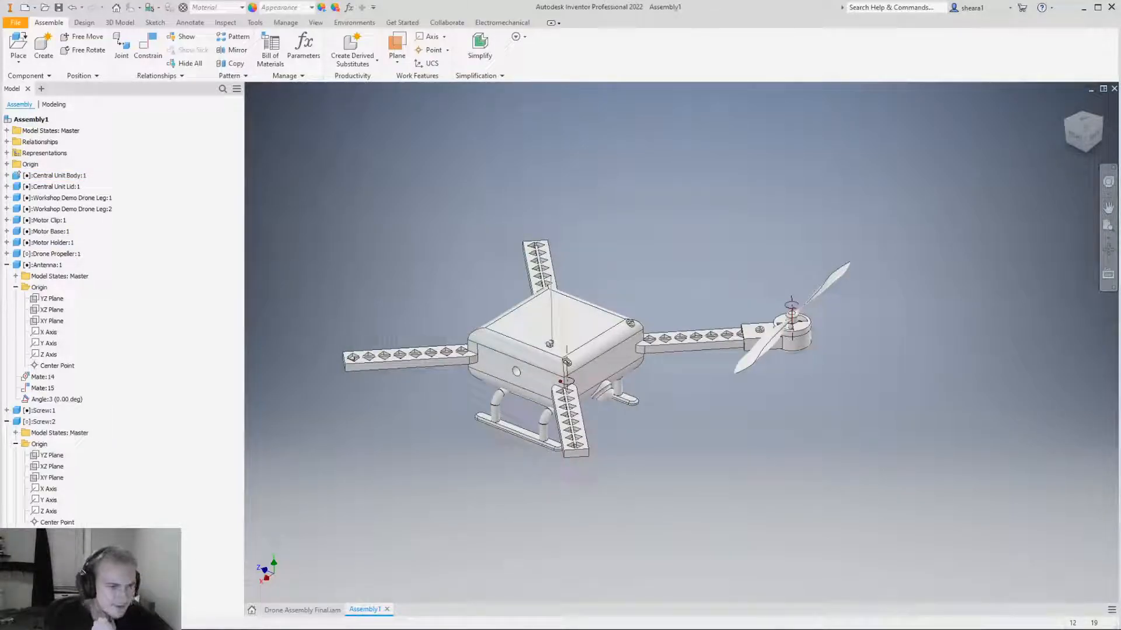
shift+middle_drag(613, 412, 607, 301)
scroll(548, 543, up, 5)
shift+middle_drag(544, 339, 538, 380)
scroll(496, 385, down, 5)
shift+middle_drag(543, 229, 534, 327)
scroll(495, 372, down, 5)
scroll(517, 251, up, 3)
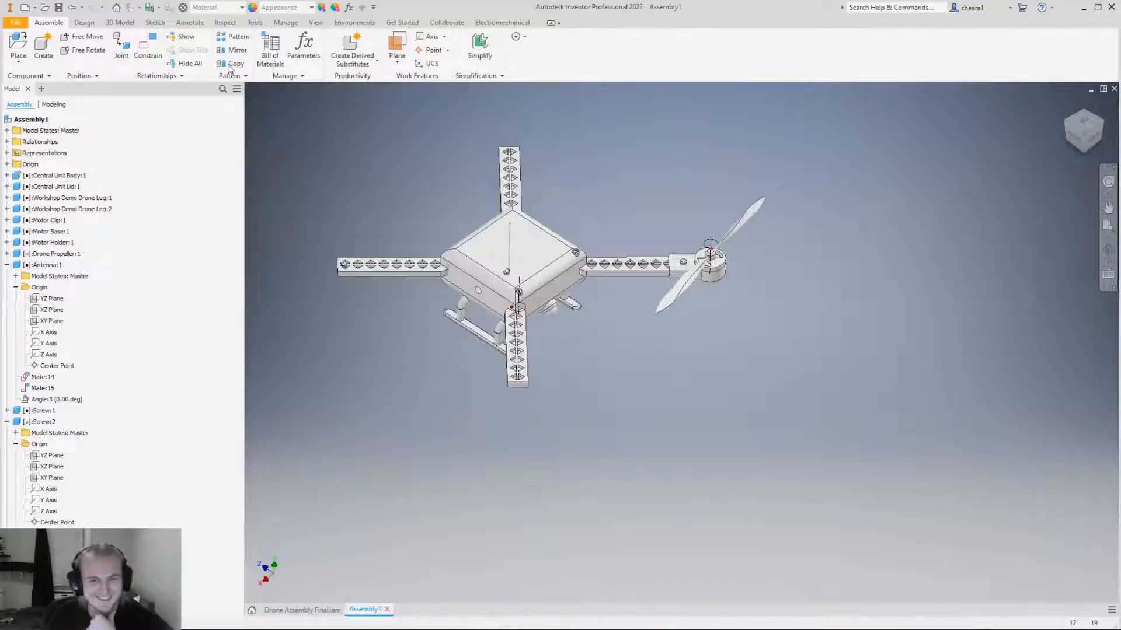
Place two more screw components in the empty space below the drone.
click(19, 46)
click(246, 184)
click(494, 436)
click(521, 437)
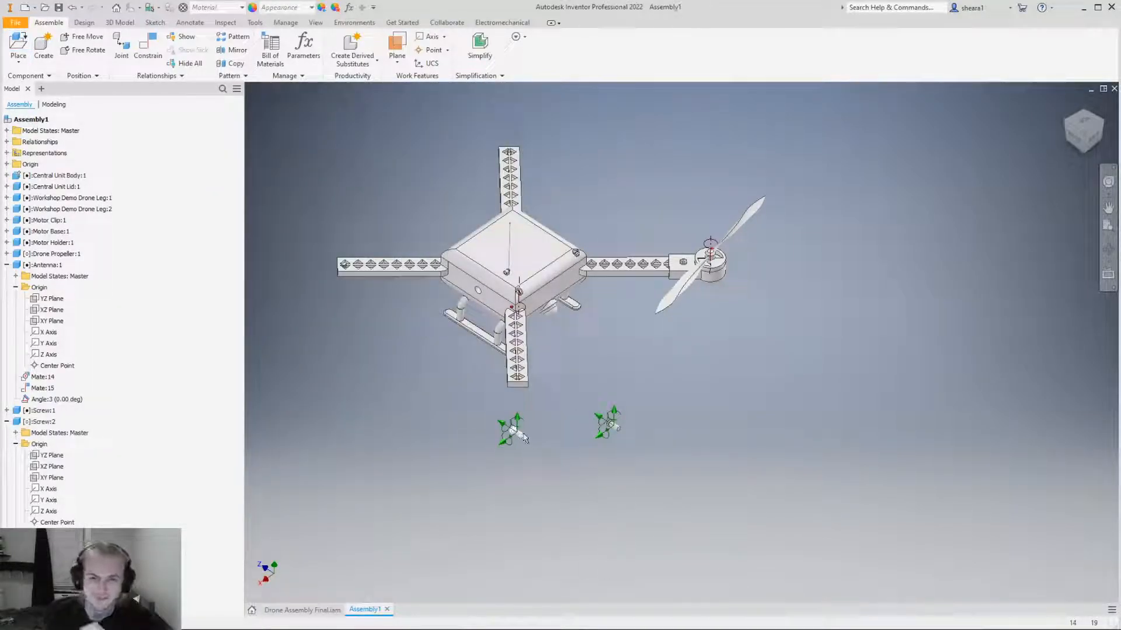
Start a rigid joint with a 0 mm gap from the face under the head of one newly placed screw.
click(121, 44)
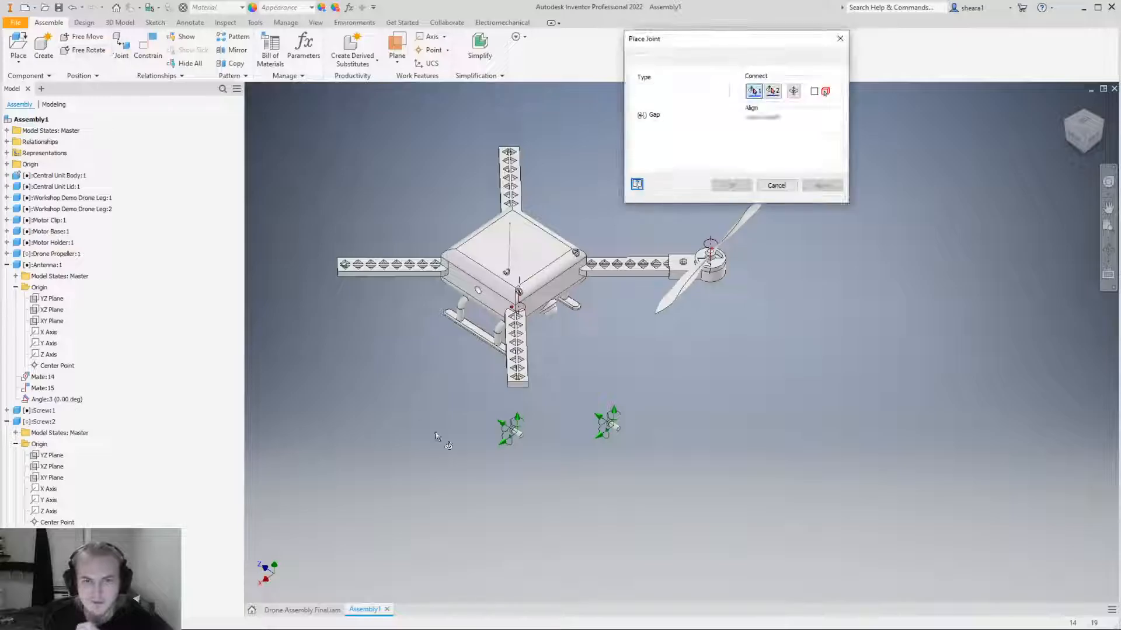
click(683, 91)
click(657, 101)
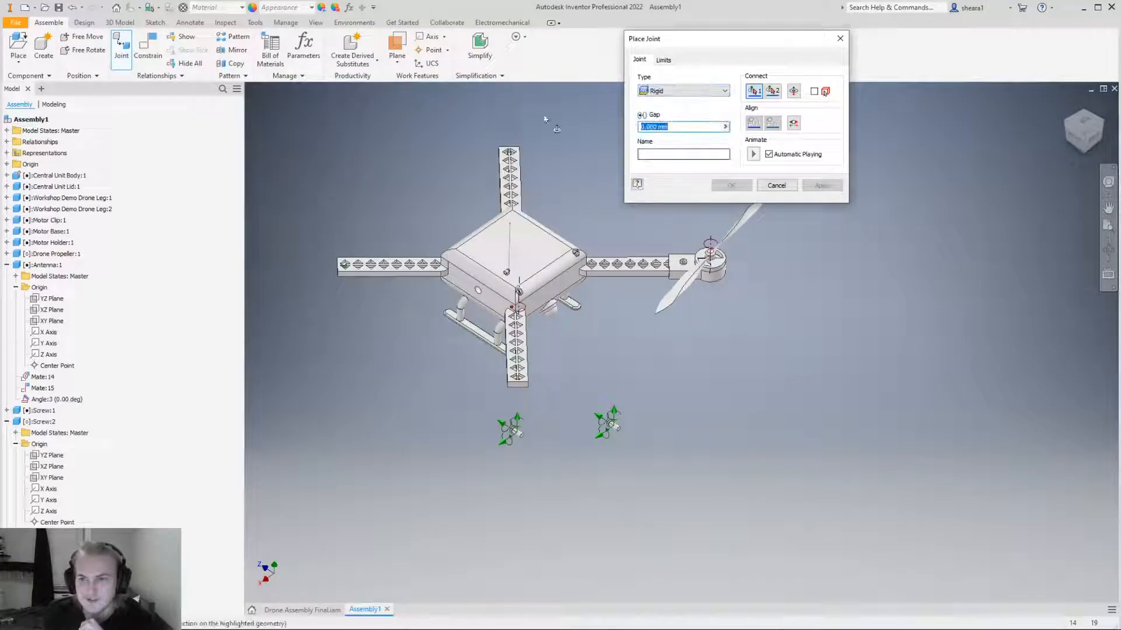
scroll(488, 502, up, 3)
scroll(604, 111, down, 2)
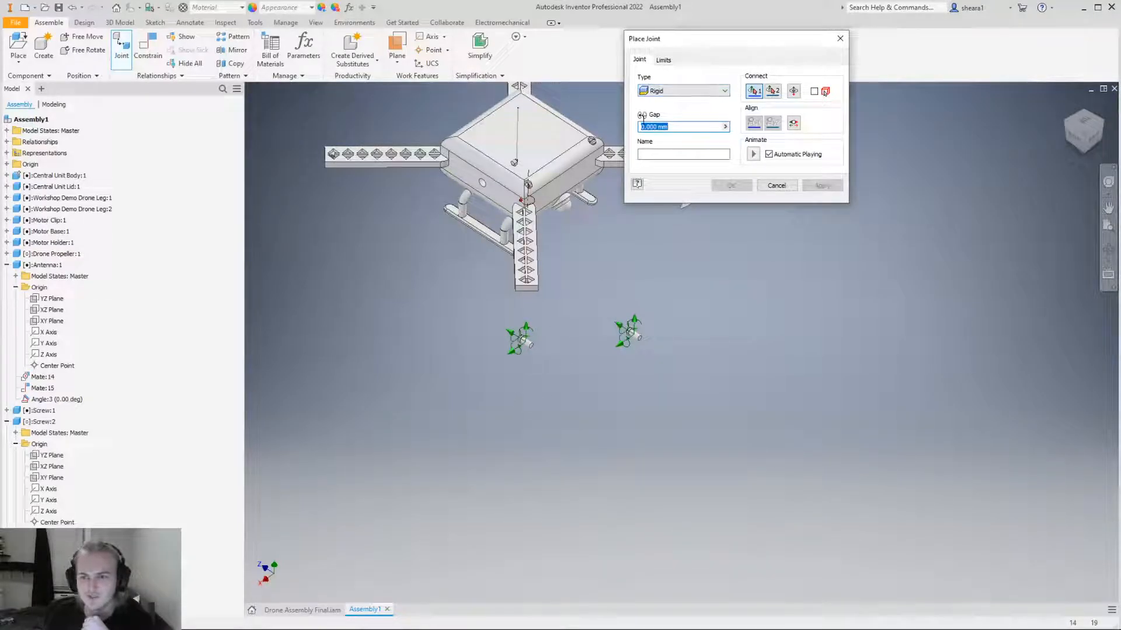
click(683, 90)
click(656, 100)
scroll(524, 300, up, 5)
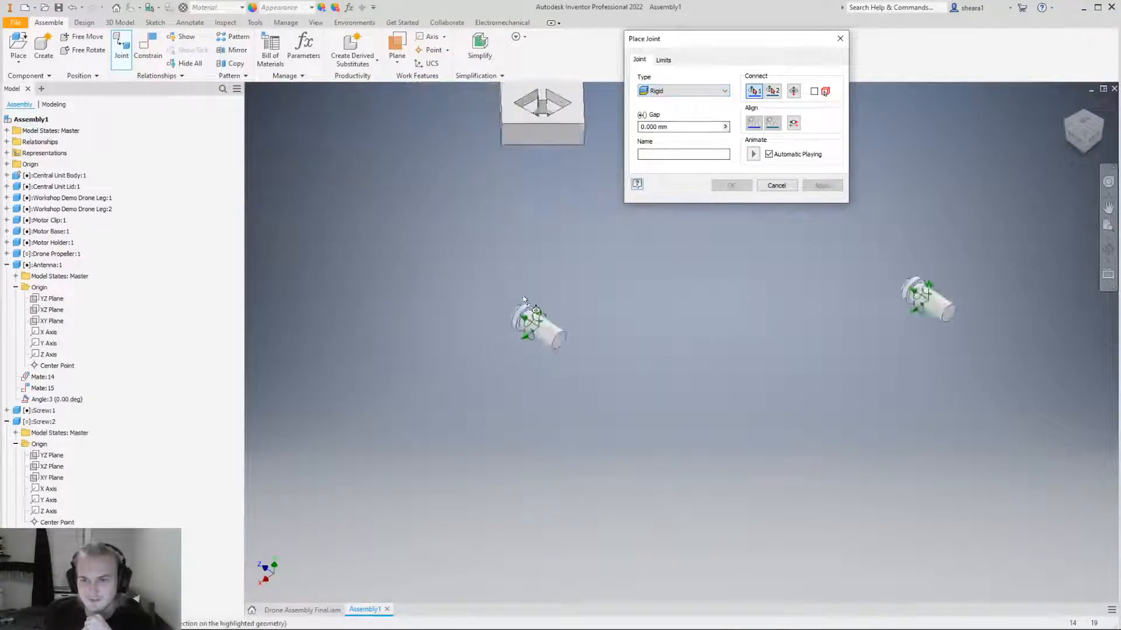
scroll(523, 300, up, 5)
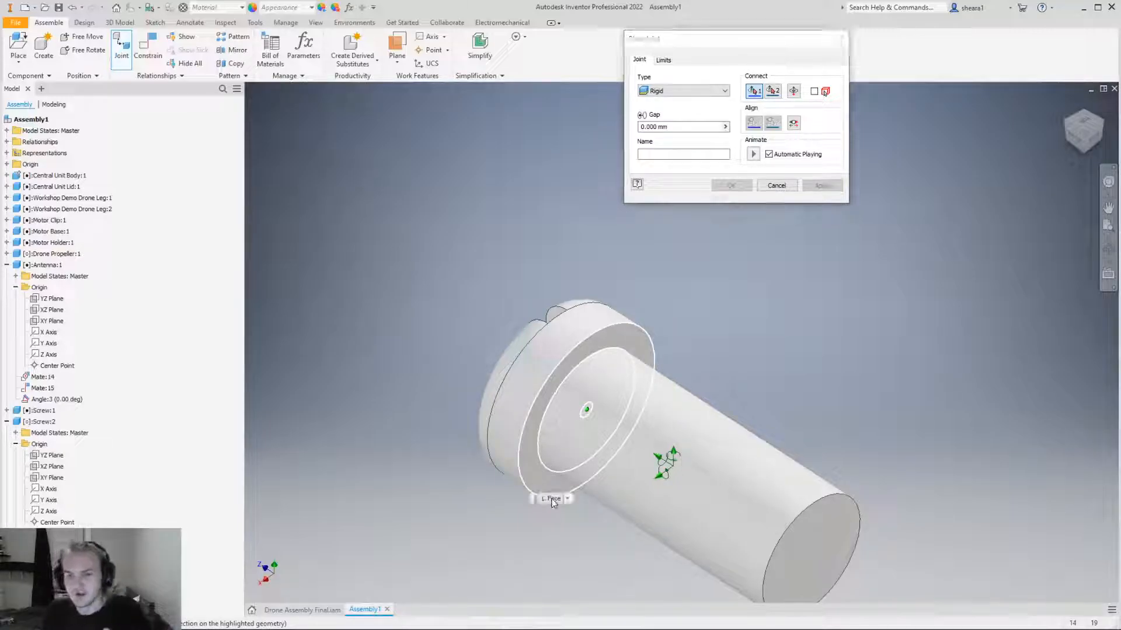
click(553, 501)
Connect the screw to the recessed hole in one landing leg on the drone's underside and apply the rigid joint.
scroll(548, 502, down, 5)
shift+middle_drag(530, 330, 525, 252)
scroll(547, 590, up, 3)
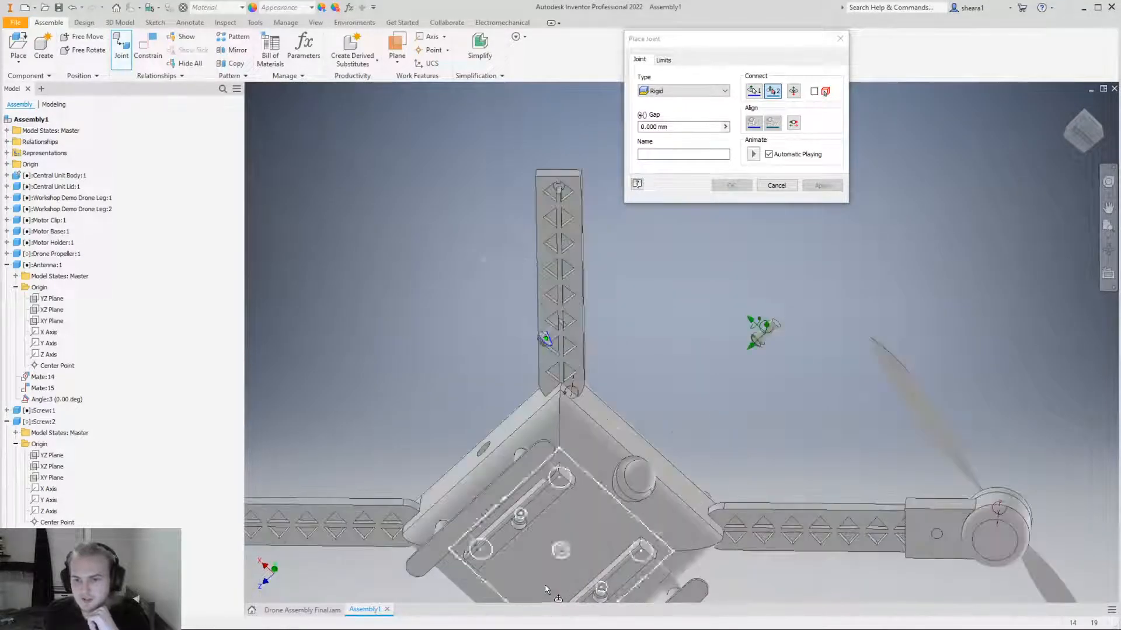
scroll(547, 590, up, 6)
click(440, 359)
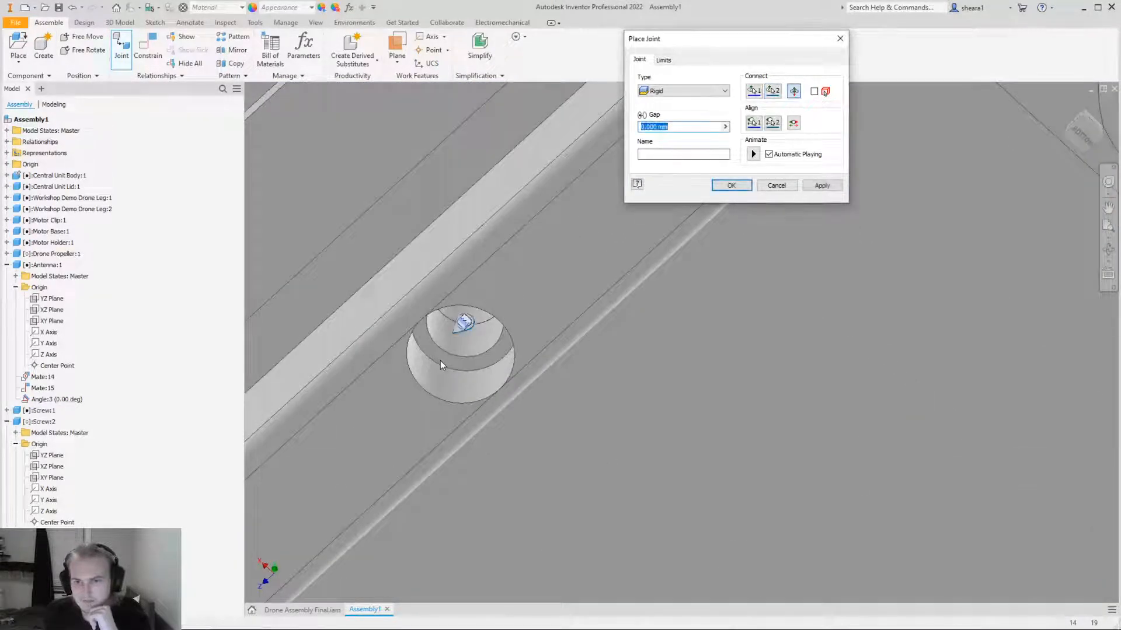
scroll(440, 360, down, 5)
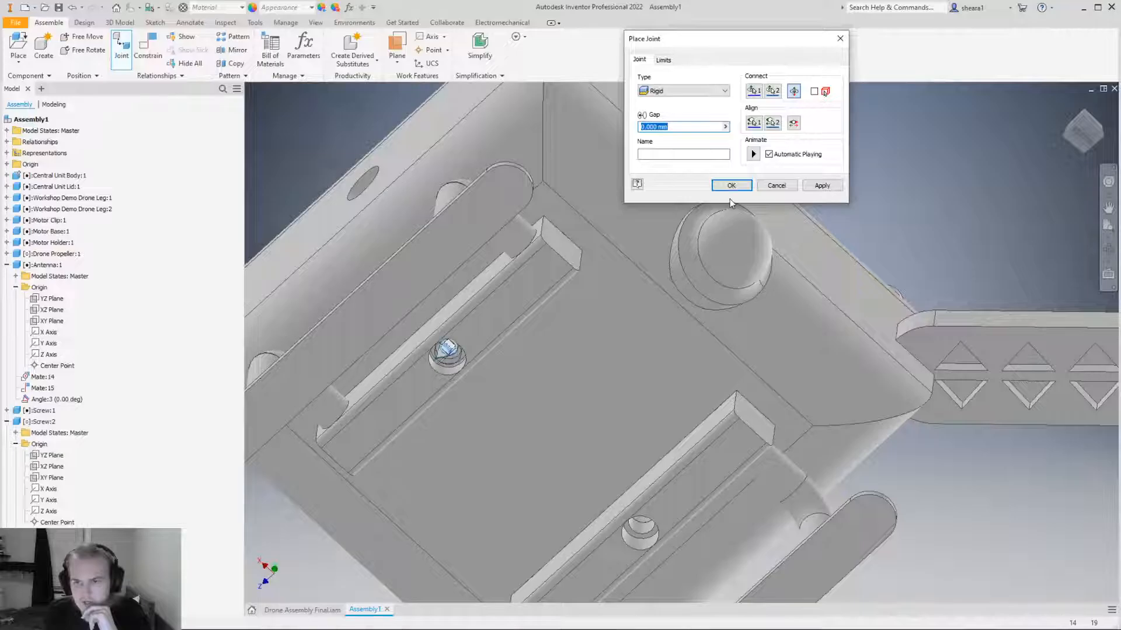
click(808, 186)
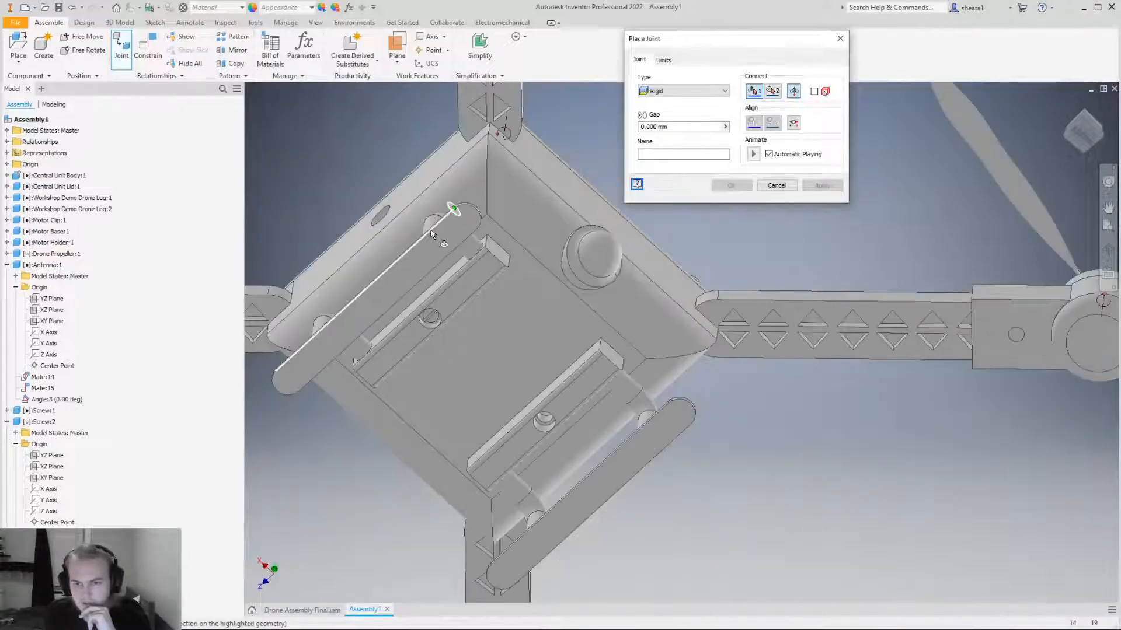
Choose the circular edge under the head of the remaining loose screw as the first origin of the 0 mm rigid joint.
key(F6)
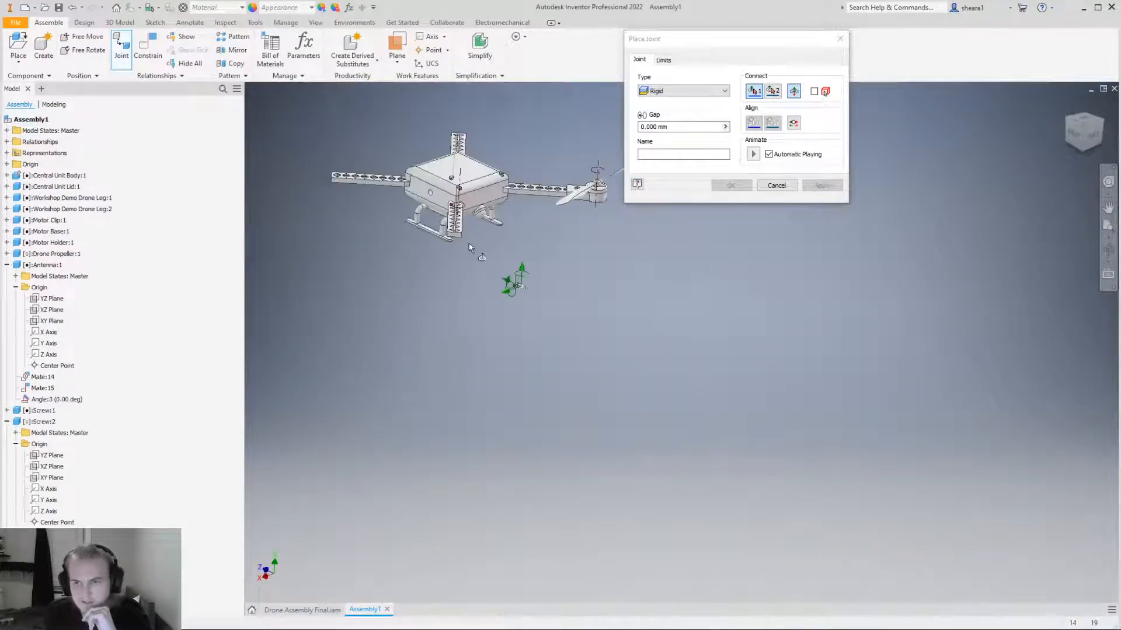
scroll(467, 248, up, 8)
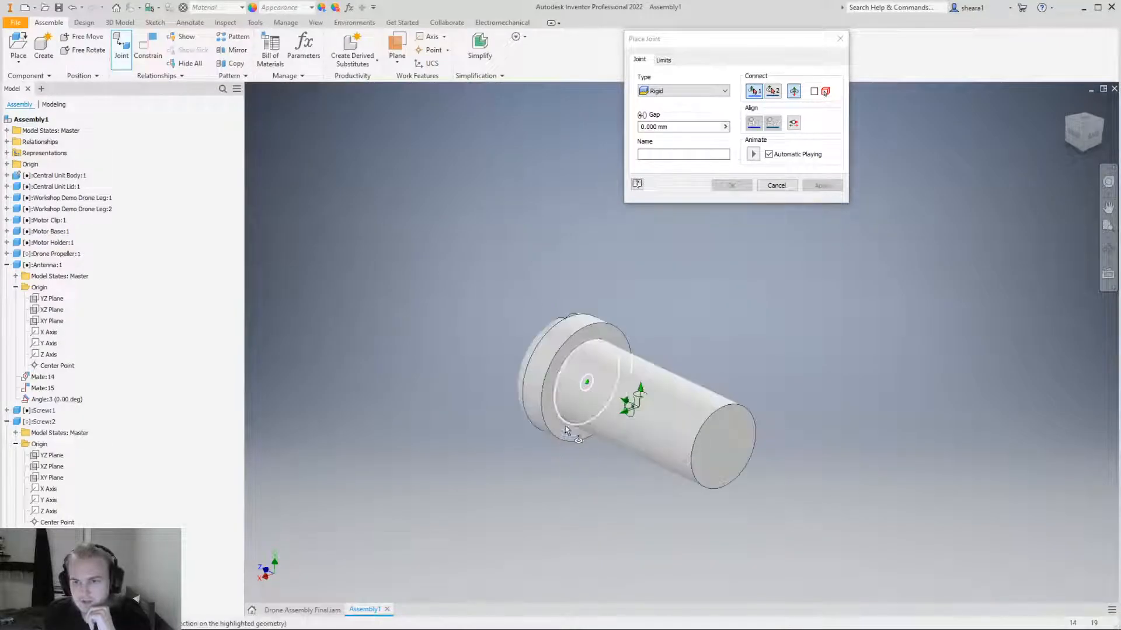
click(565, 431)
scroll(571, 453, down, 8)
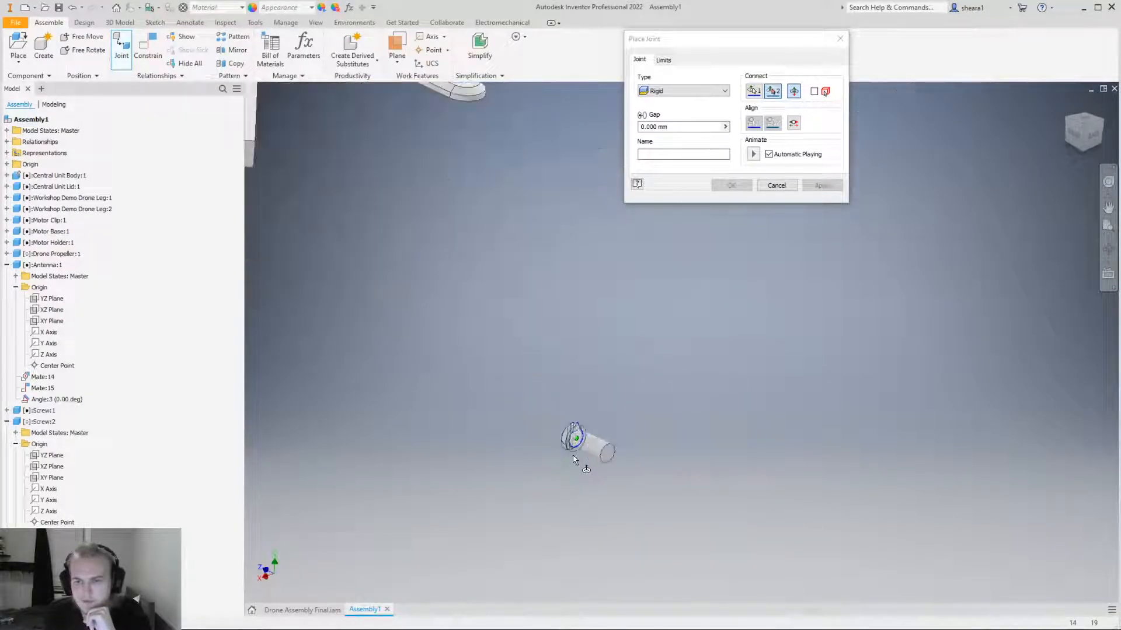
Connect the screw to the recessed hole in the other landing leg on the drone's underside and finish the rigid joint.
scroll(573, 459, up, 8)
scroll(548, 421, down, 10)
shift+middle_drag(500, 424, 510, 561)
scroll(488, 405, down, 10)
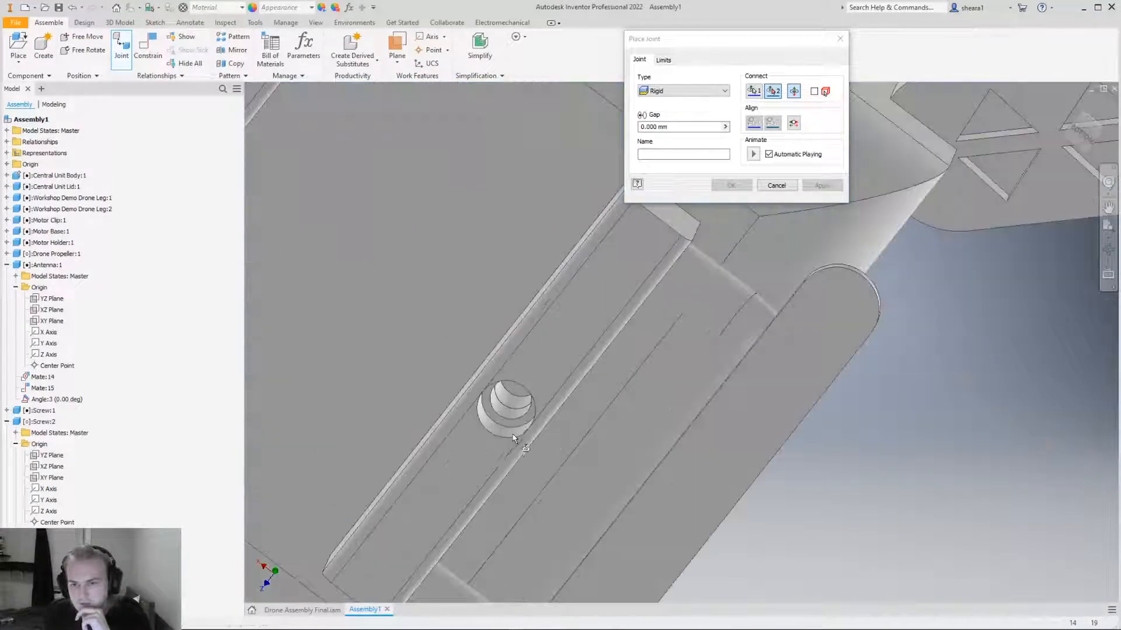
click(513, 439)
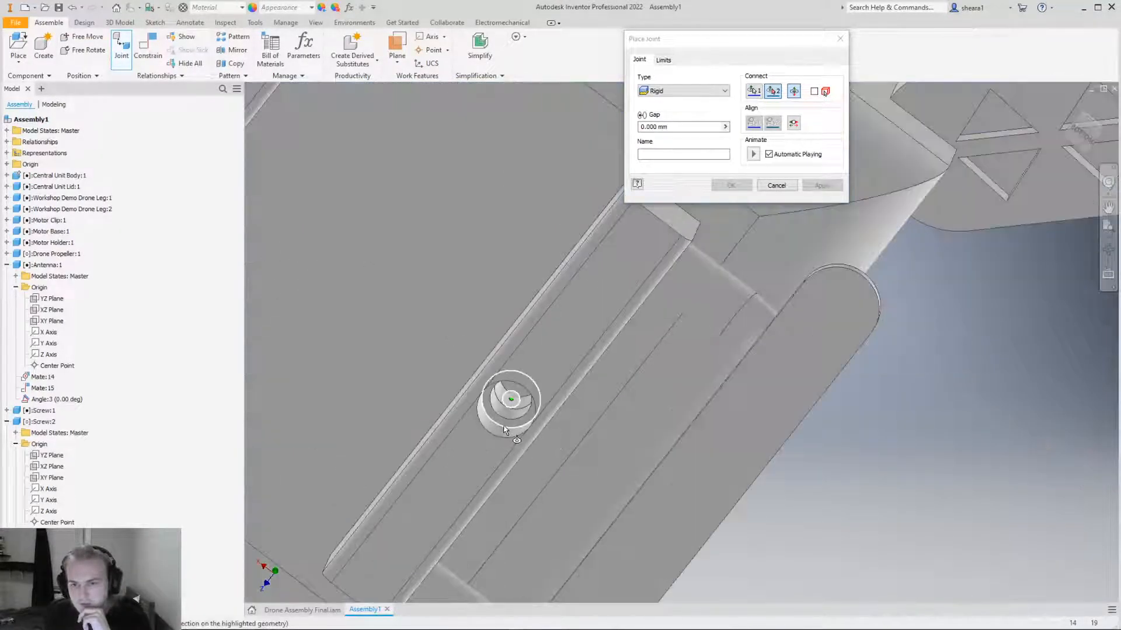
scroll(508, 435, down, 3)
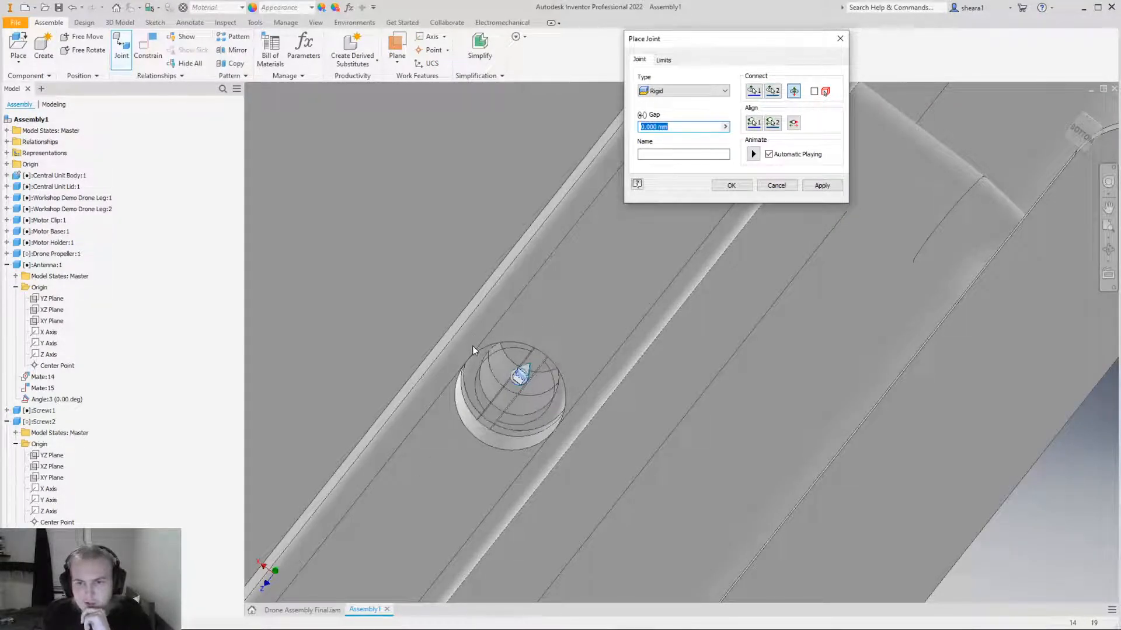
key(Escape)
scroll(660, 198, up, 5)
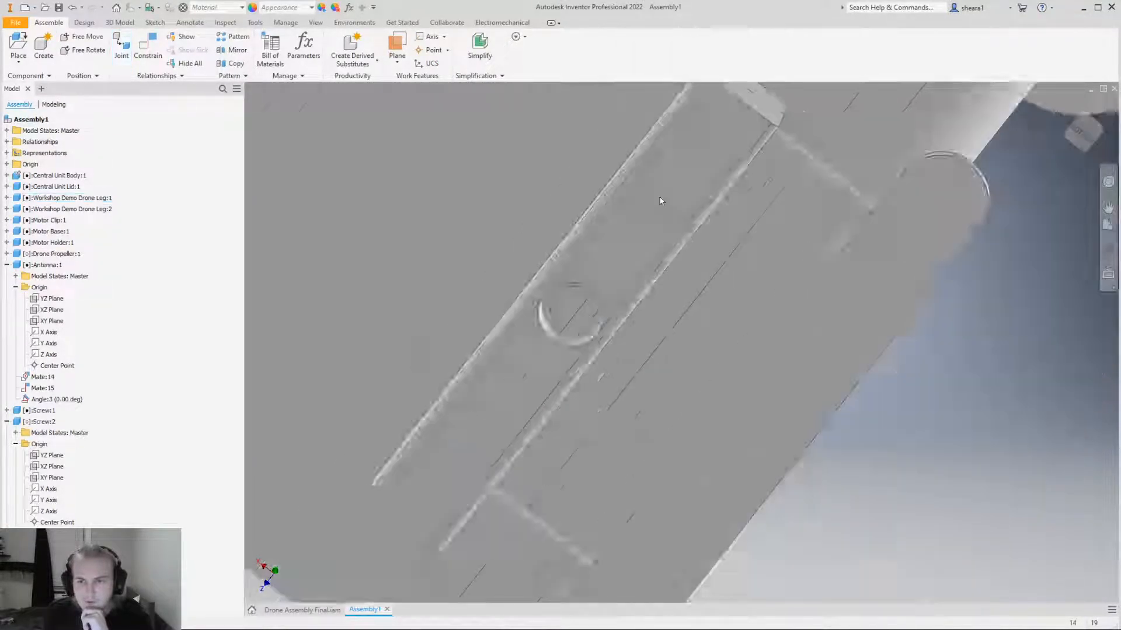
key(F6)
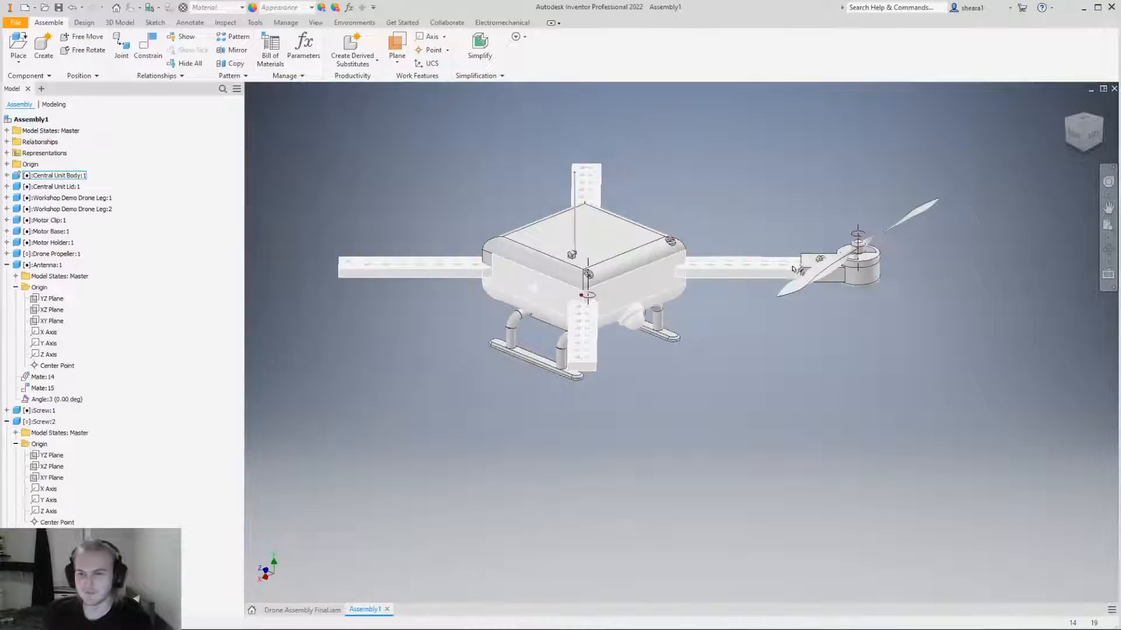
Spin the propeller on its motor and inspect the screws seated in both landing legs from underneath.
click(849, 273)
key(End)
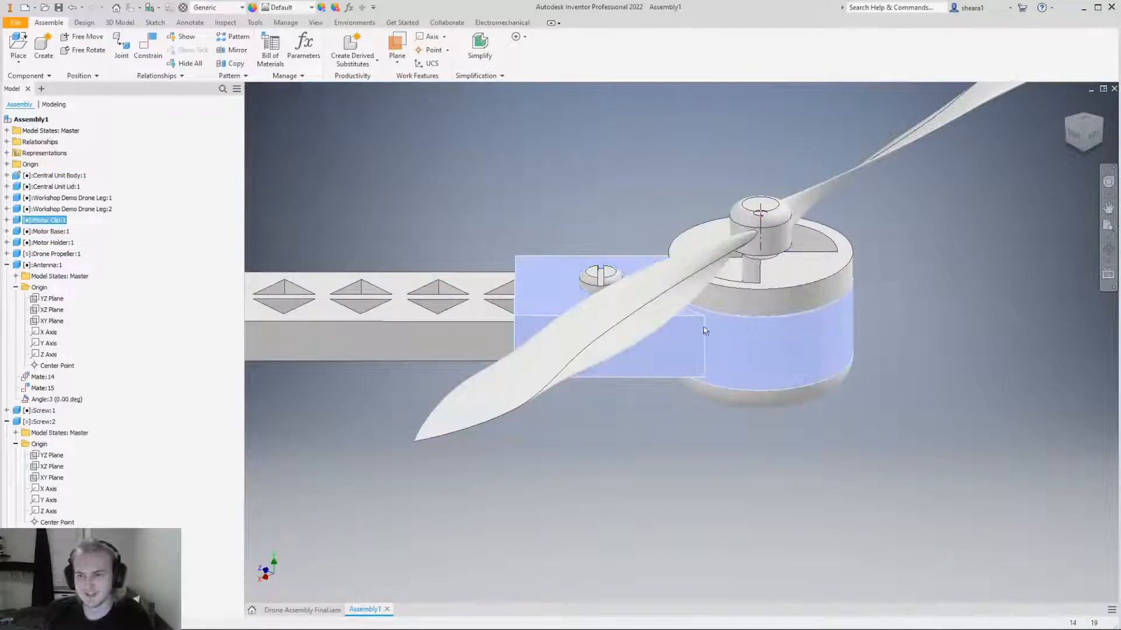
drag(816, 209, 888, 546)
scroll(807, 484, down, 5)
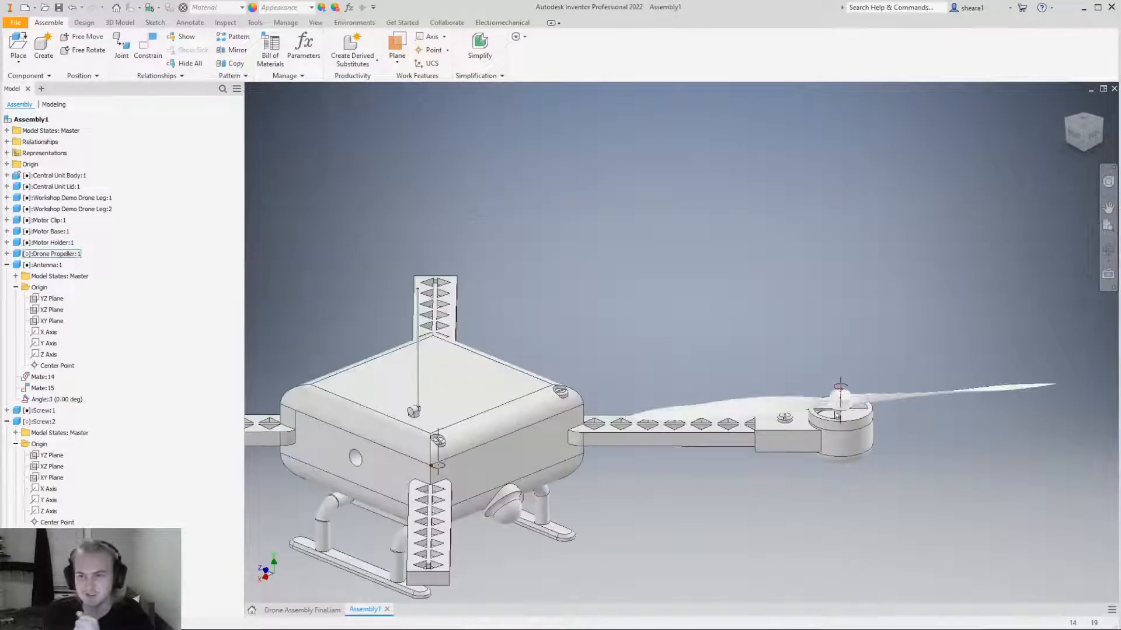
shift+middle_drag(604, 517, 591, 518)
scroll(590, 518, up, 6)
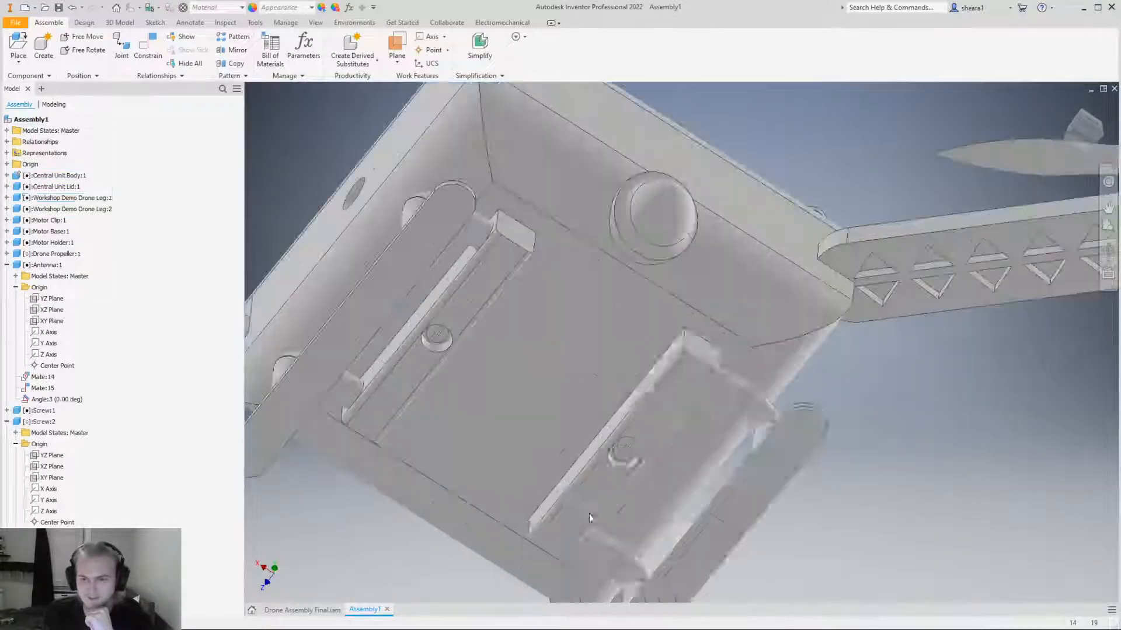
scroll(653, 308, down, 3)
shift+middle_drag(653, 308, 687, 483)
scroll(666, 429, down, 3)
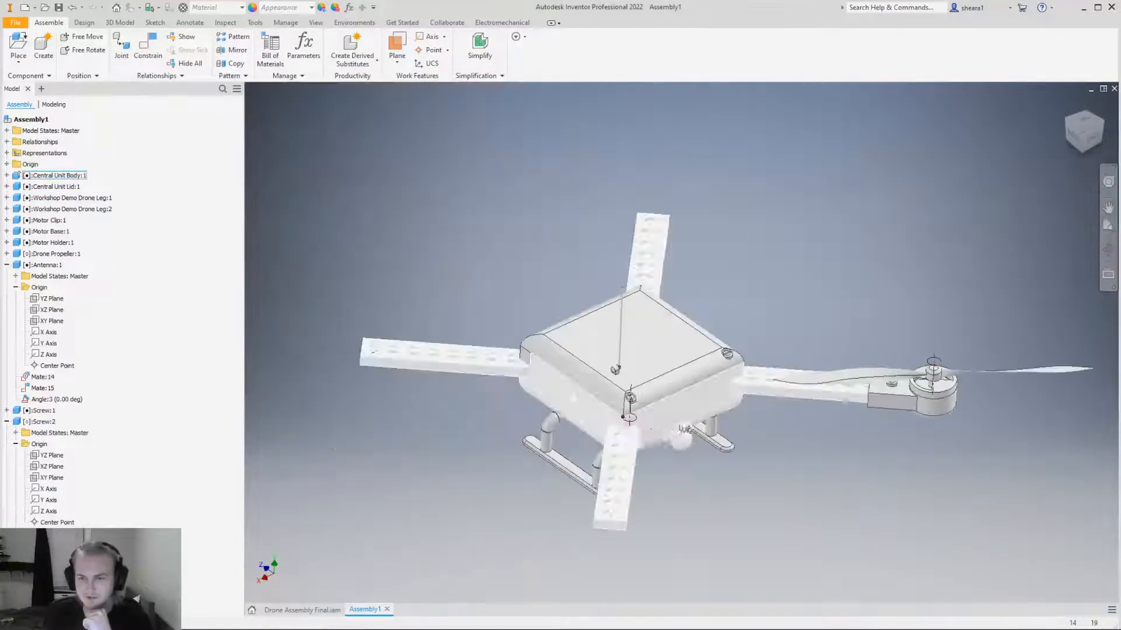
Turn the propeller again about its motor axis to check that it rotates freely.
scroll(700, 379, up, 2)
click(770, 338)
drag(770, 339, 858, 409)
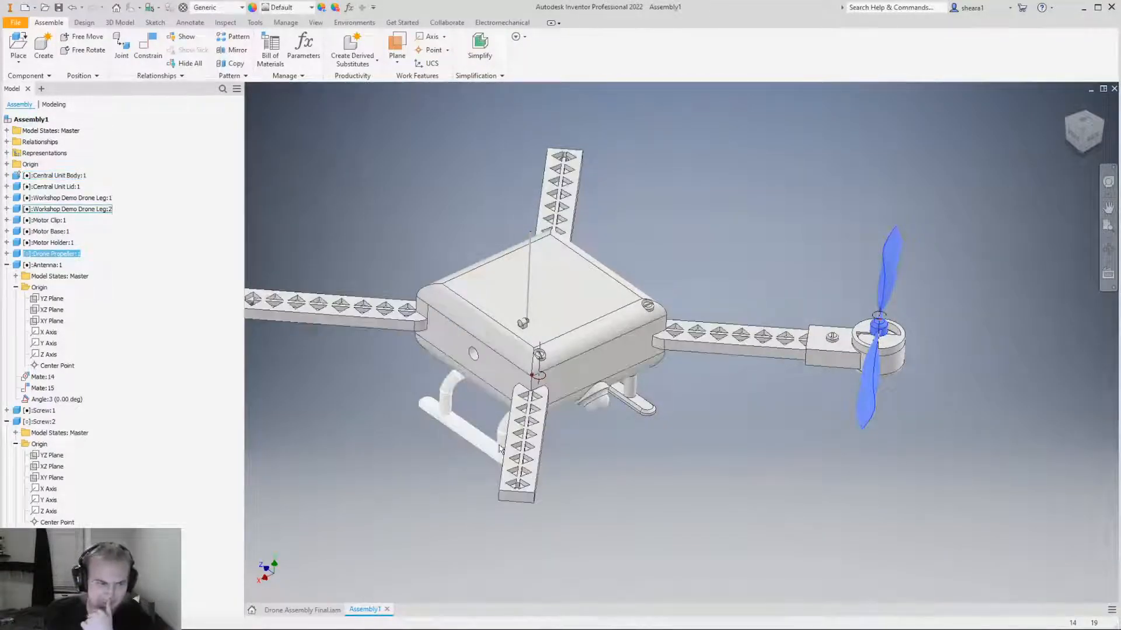
click(745, 386)
shift+middle_drag(744, 387, 741, 353)
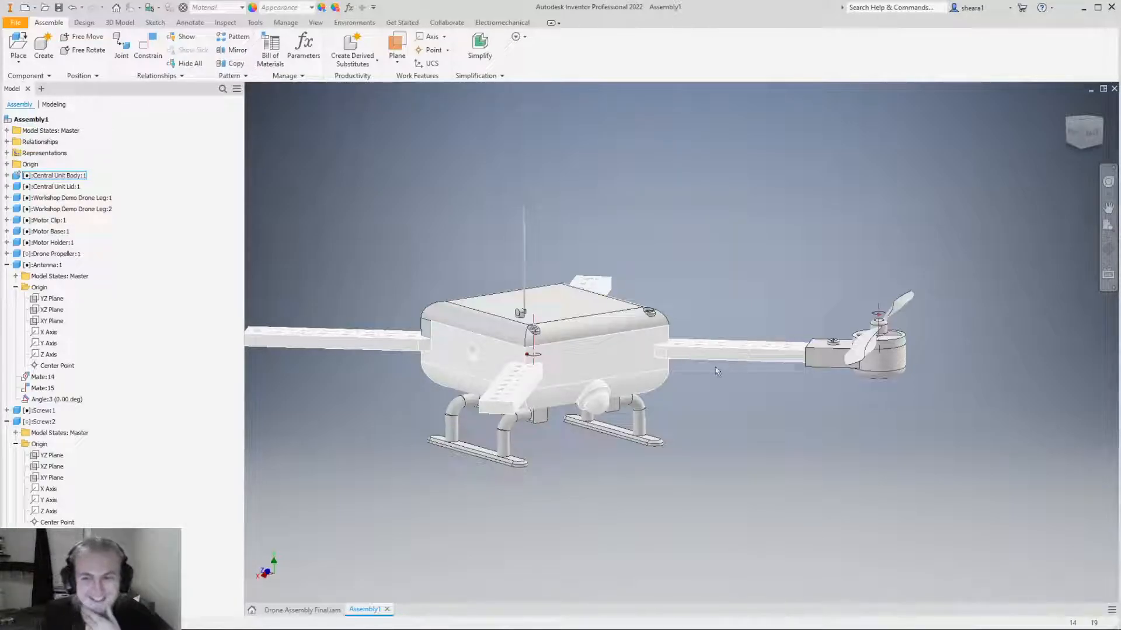
click(543, 385)
drag(543, 437, 573, 337)
click(573, 337)
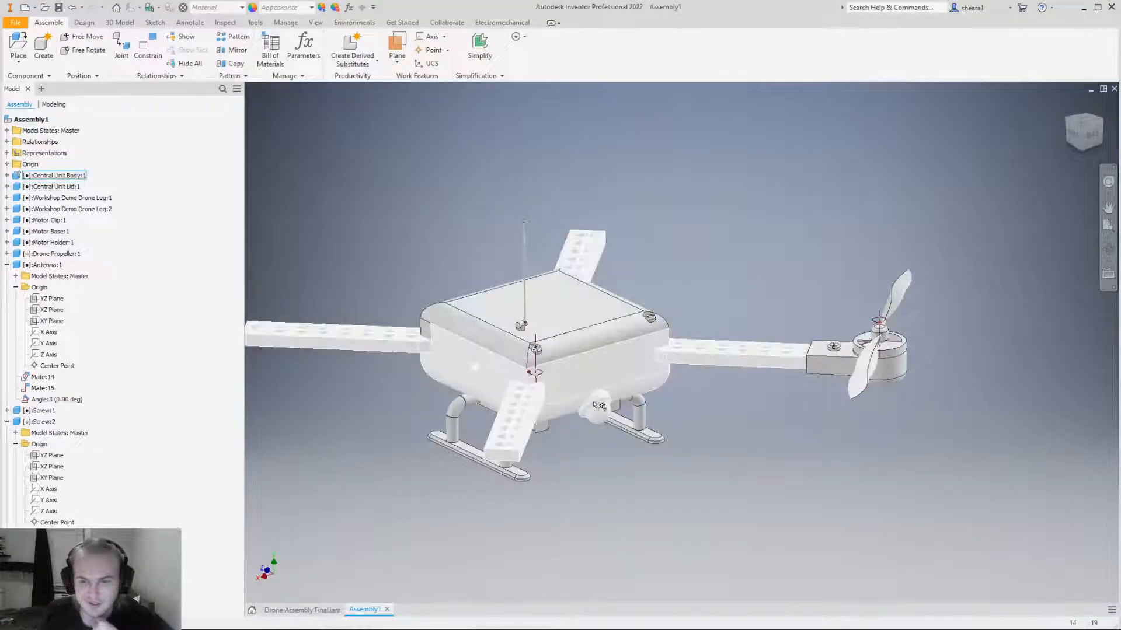
click(600, 518)
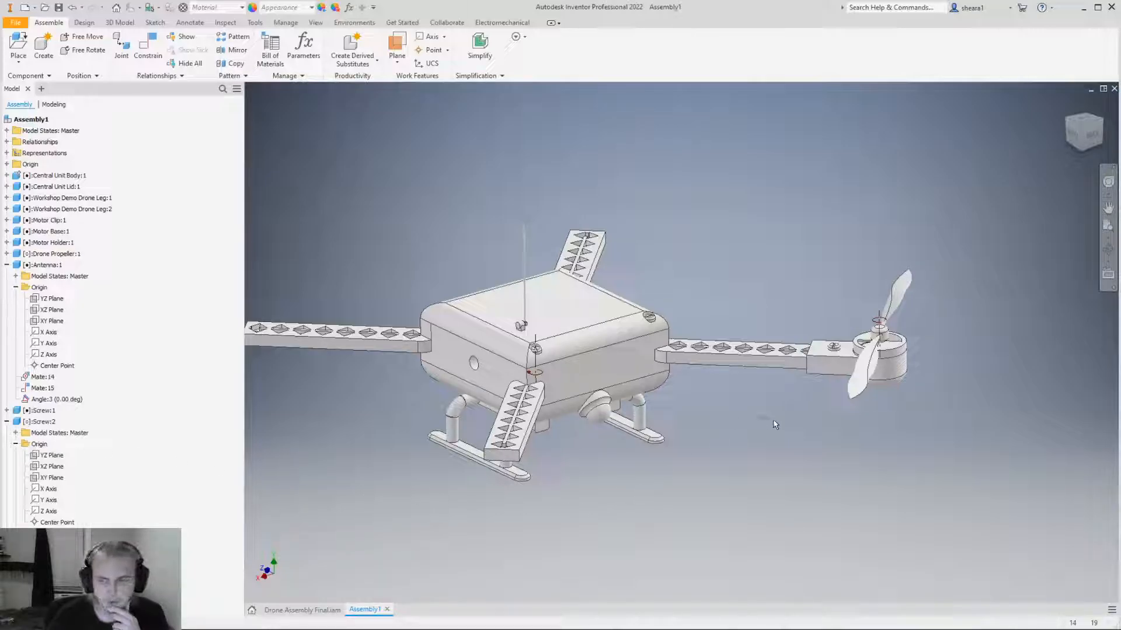
List the constraints of the Motor Holder component at the end of the drone's arm.
scroll(961, 355, up, 5)
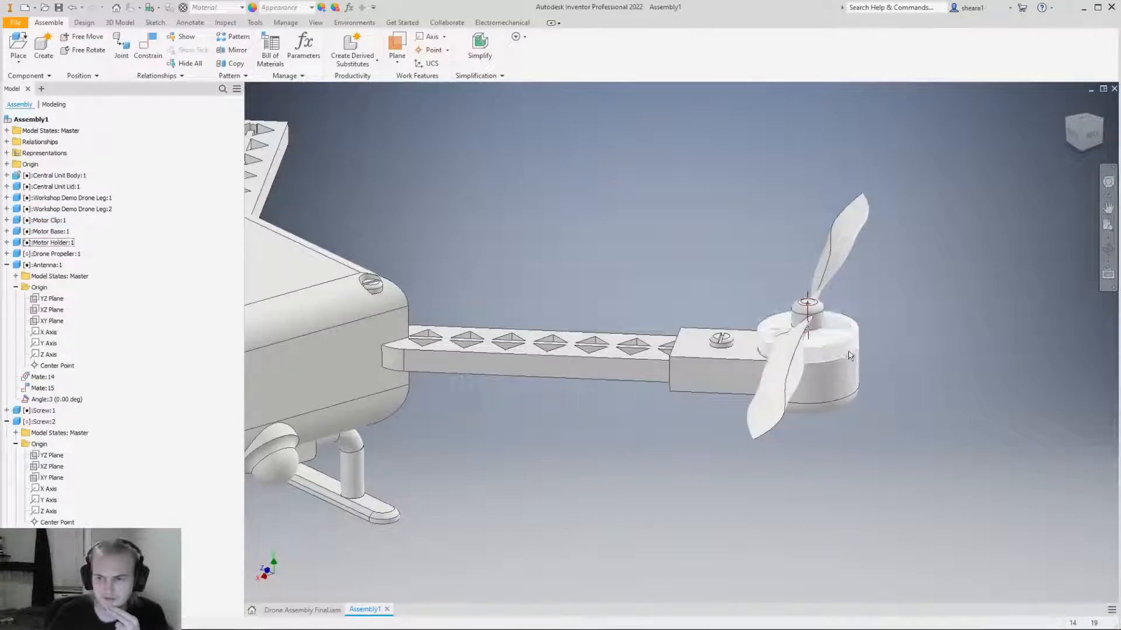
click(772, 377)
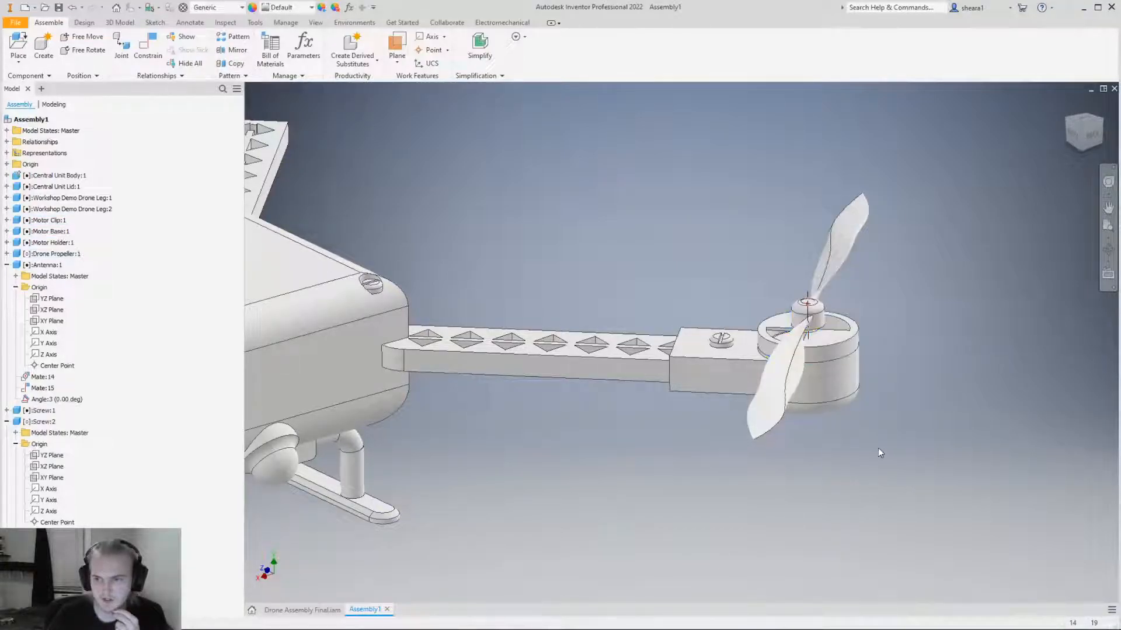
click(7, 242)
click(792, 458)
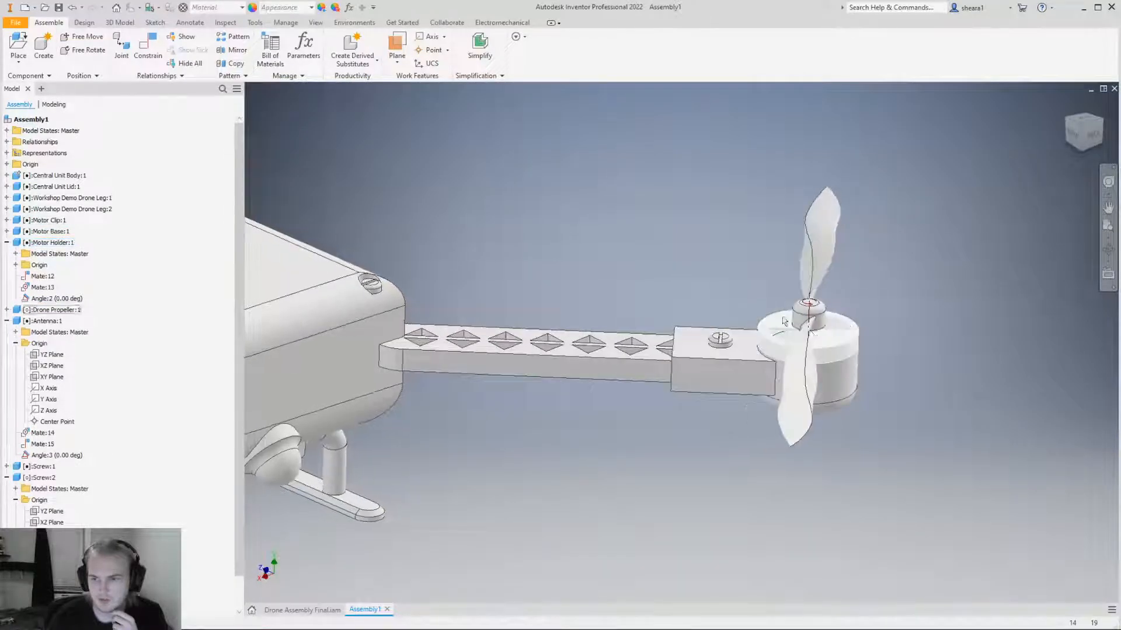
Set up a 0° directed angle constraint between the motor holder's slot face and the long side face of the motor clip.
scroll(788, 362, up, 5)
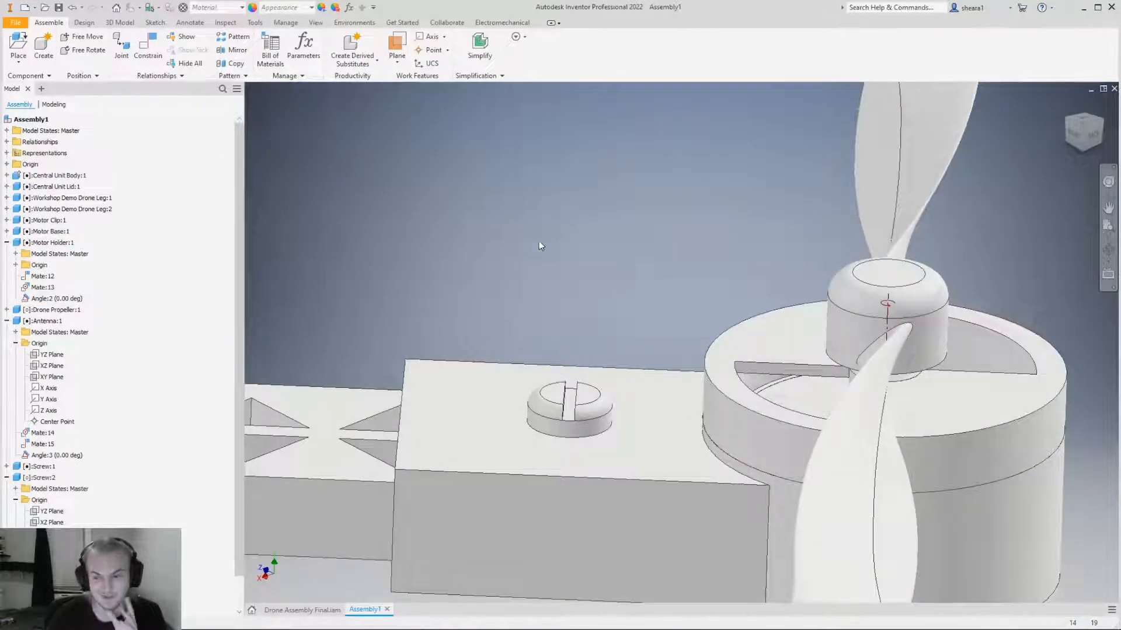
click(146, 67)
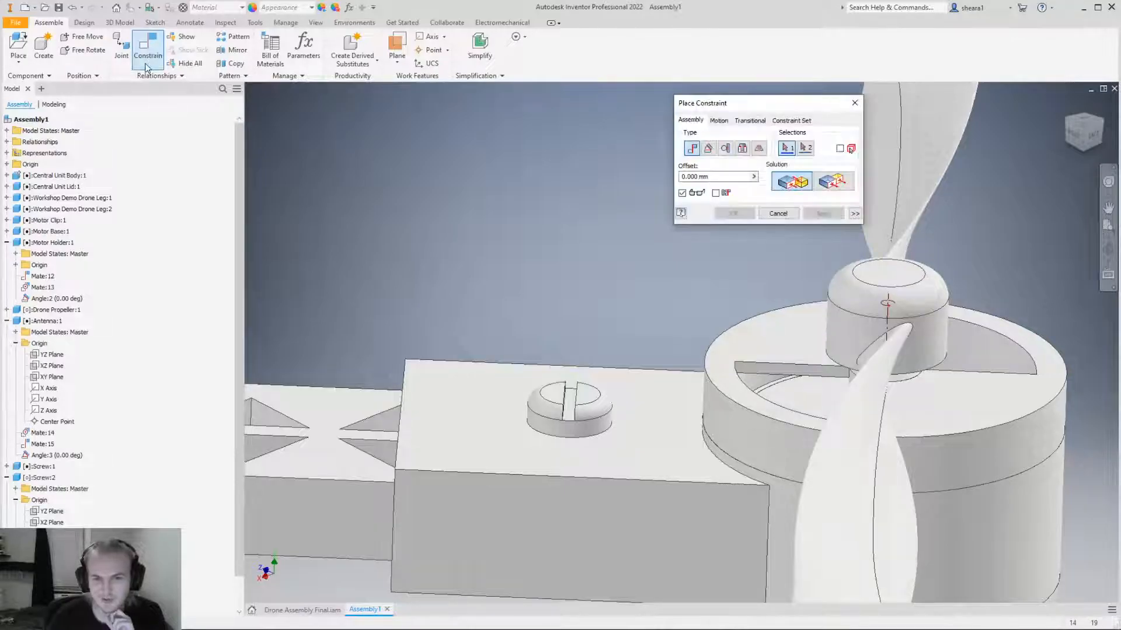
drag(750, 105, 367, 116)
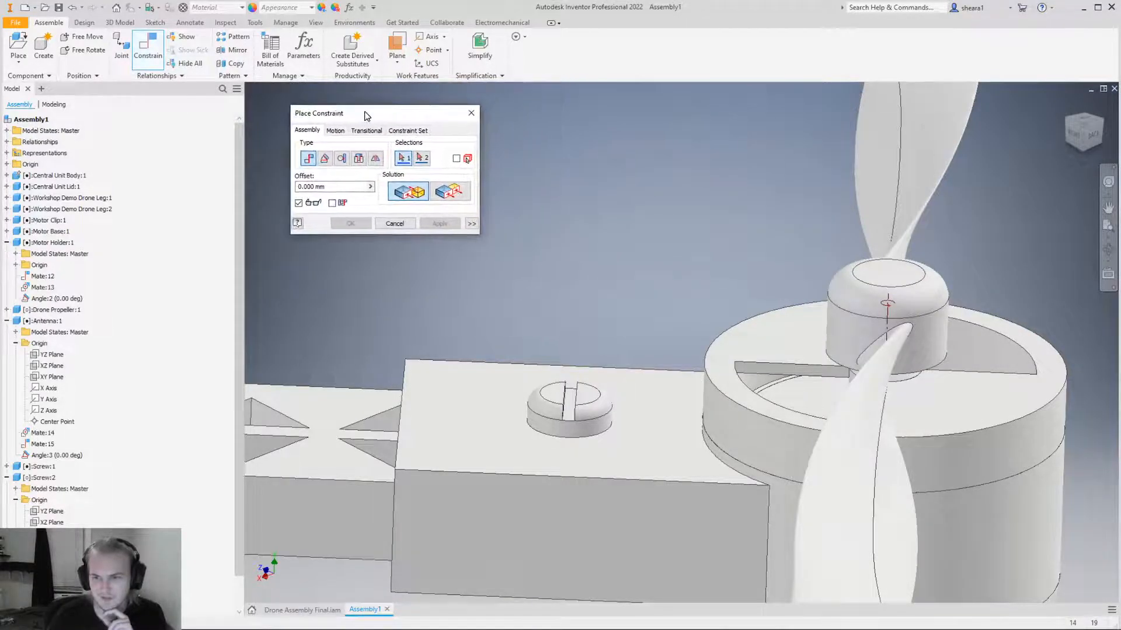
click(324, 158)
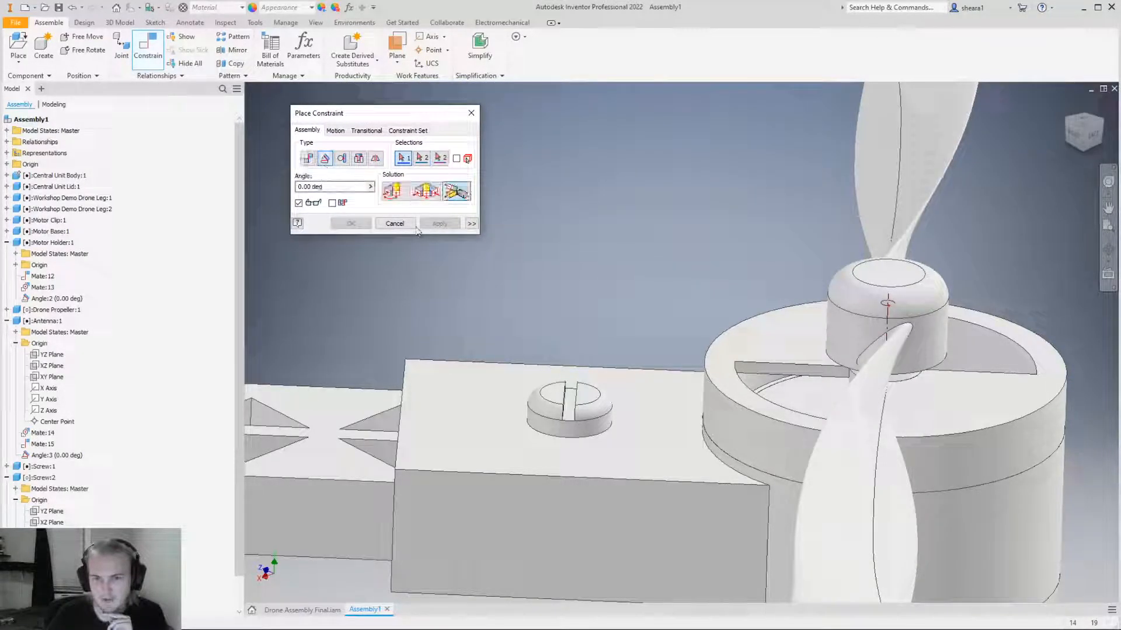
click(395, 191)
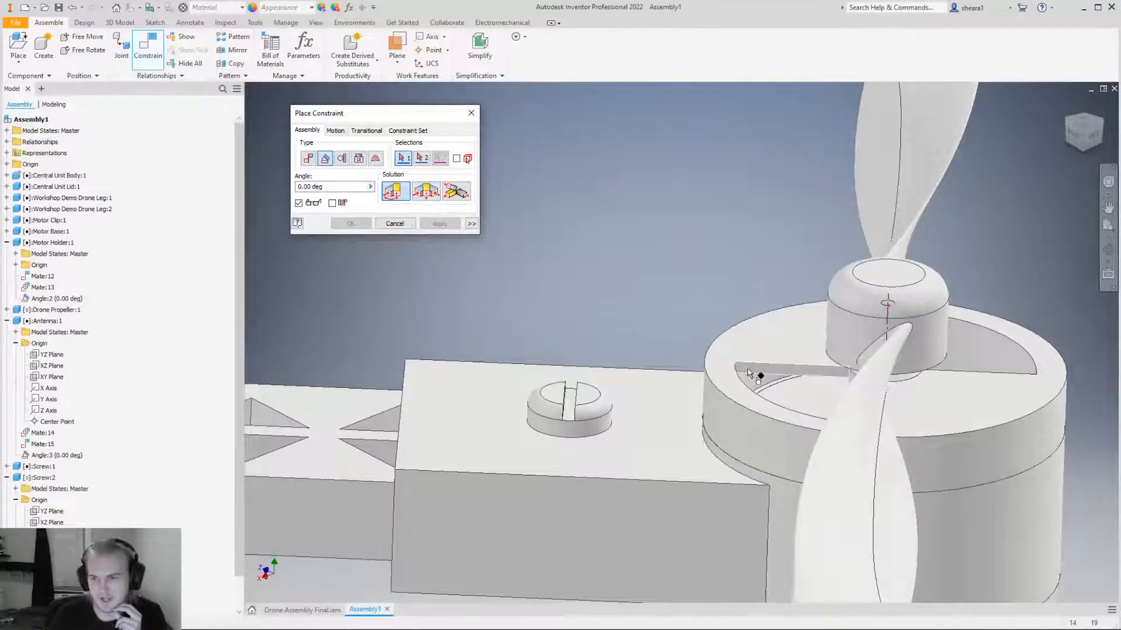
scroll(793, 376, up, 2)
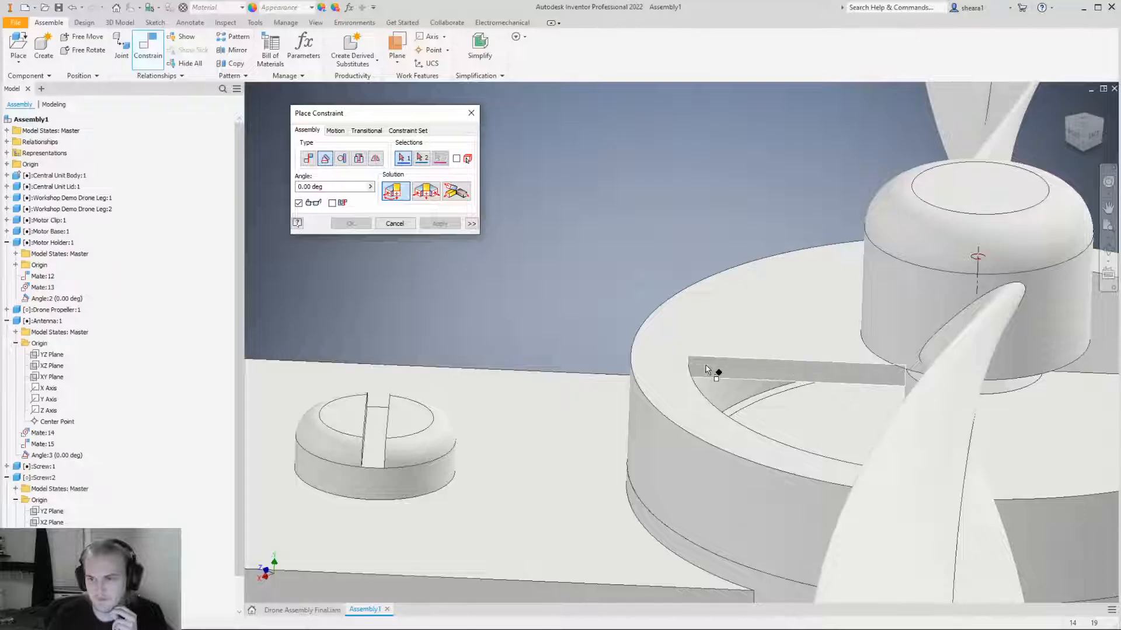
click(846, 378)
scroll(689, 296, down, 3)
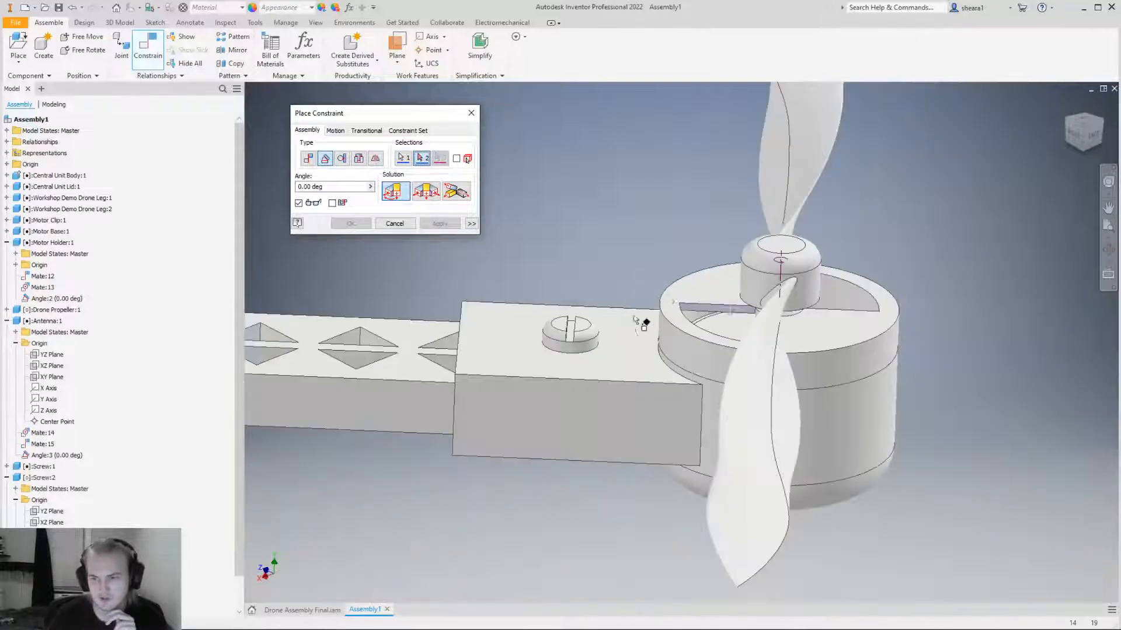
click(590, 408)
shift+middle_drag(659, 362, 667, 336)
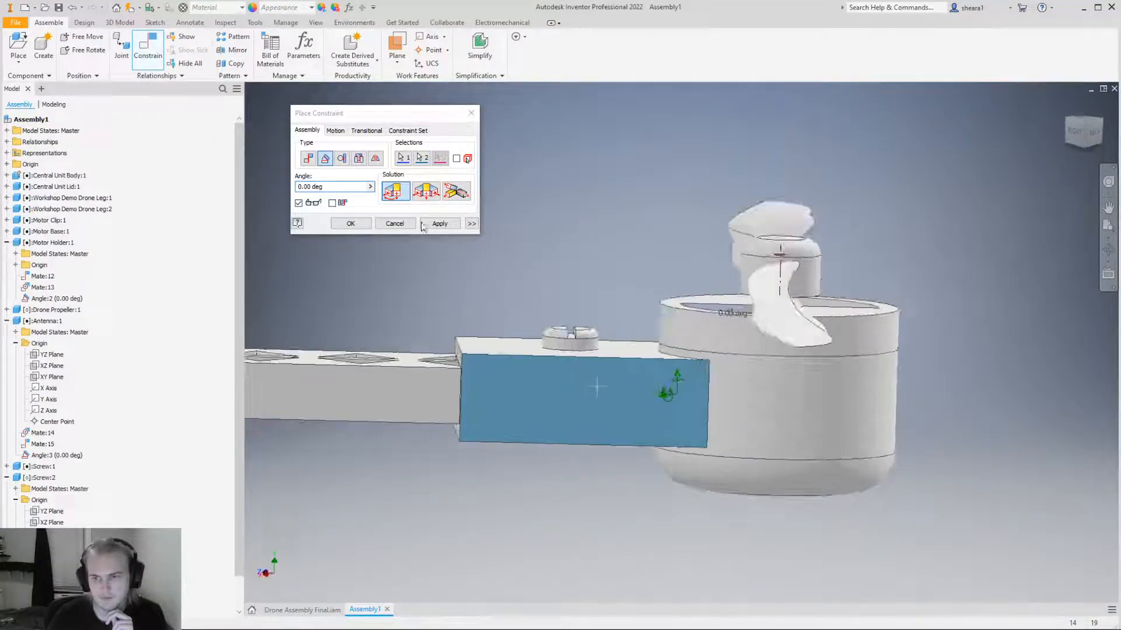
Dismiss the pending angle constraint without applying it.
shift+middle_drag(623, 298, 623, 334)
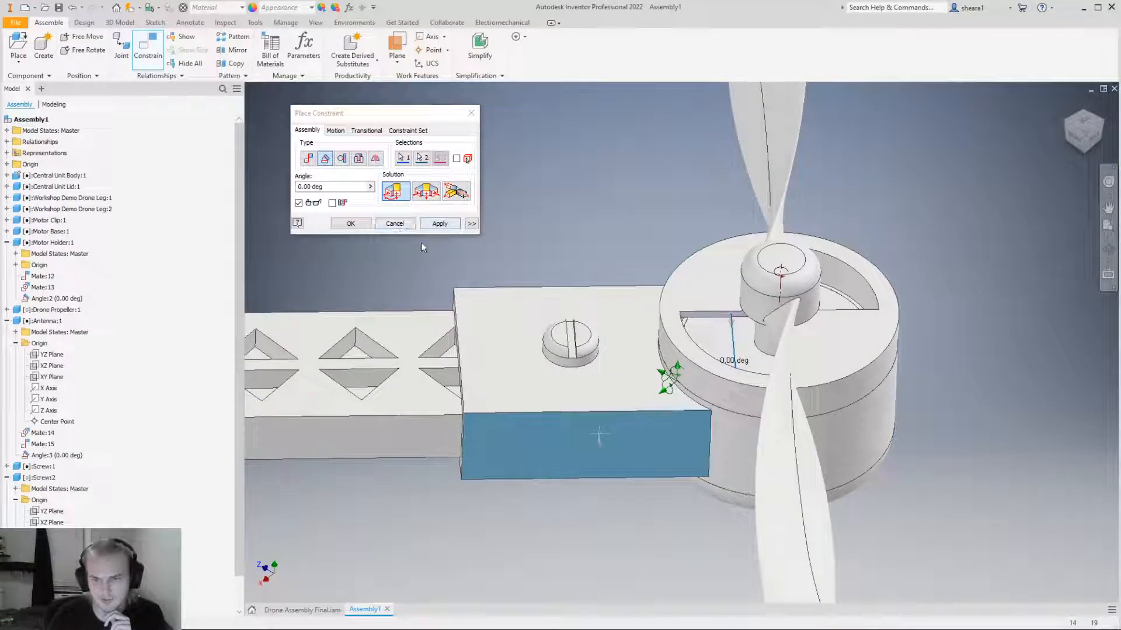
click(394, 224)
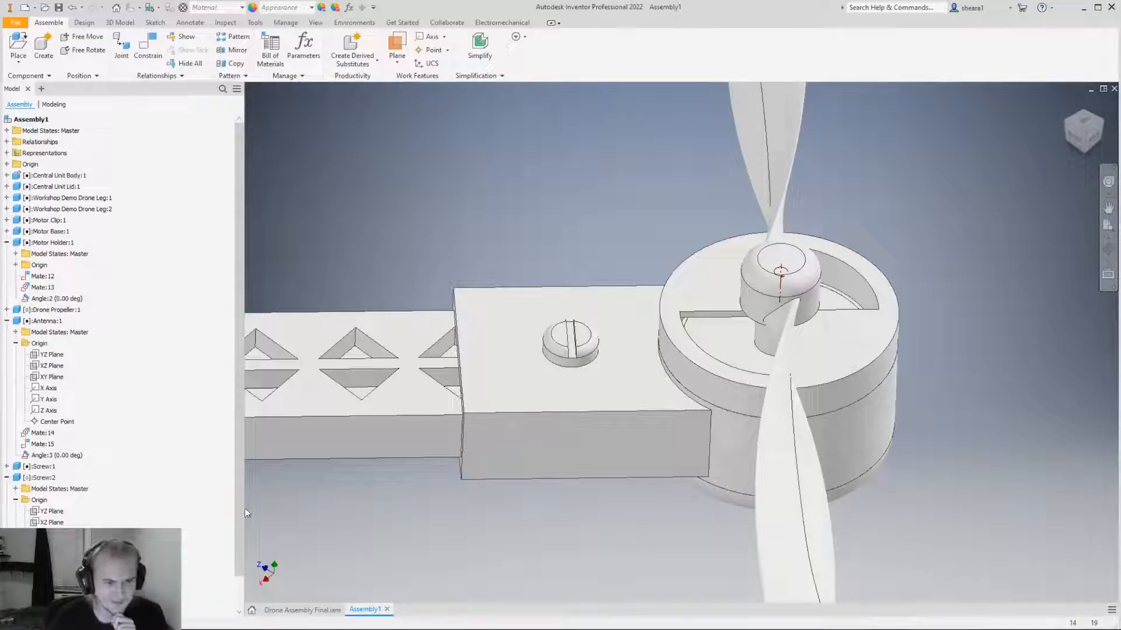
Delete the first landing leg, Workshop Demo Drone Leg:1, from the underside of the central body.
scroll(467, 520, down, 3)
scroll(919, 356, down, 6)
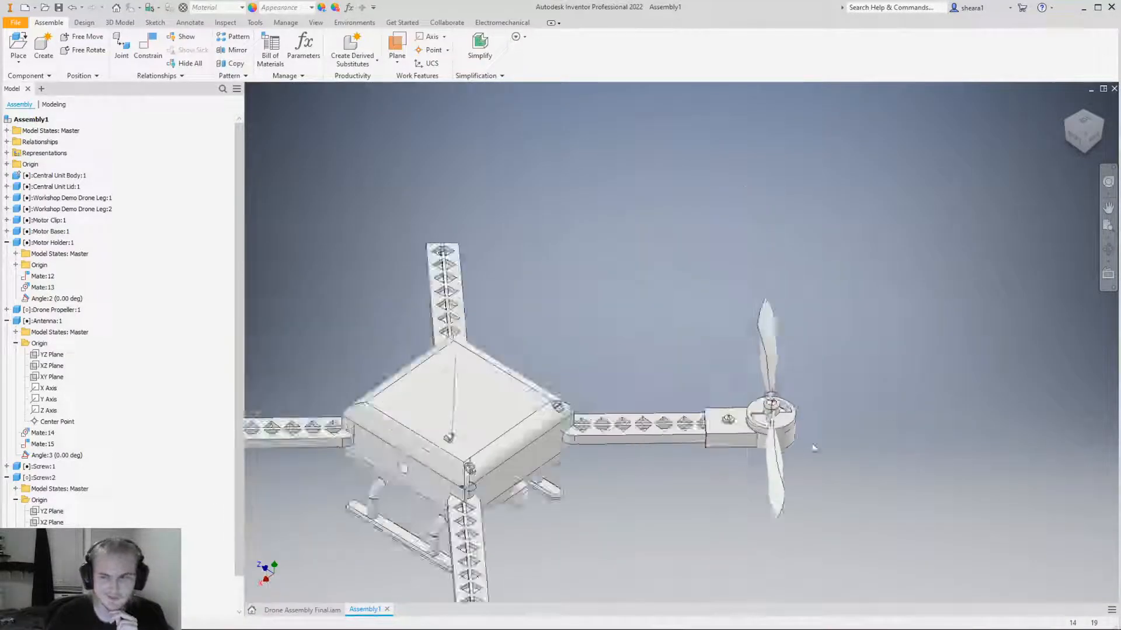
shift+middle_drag(552, 471, 551, 465)
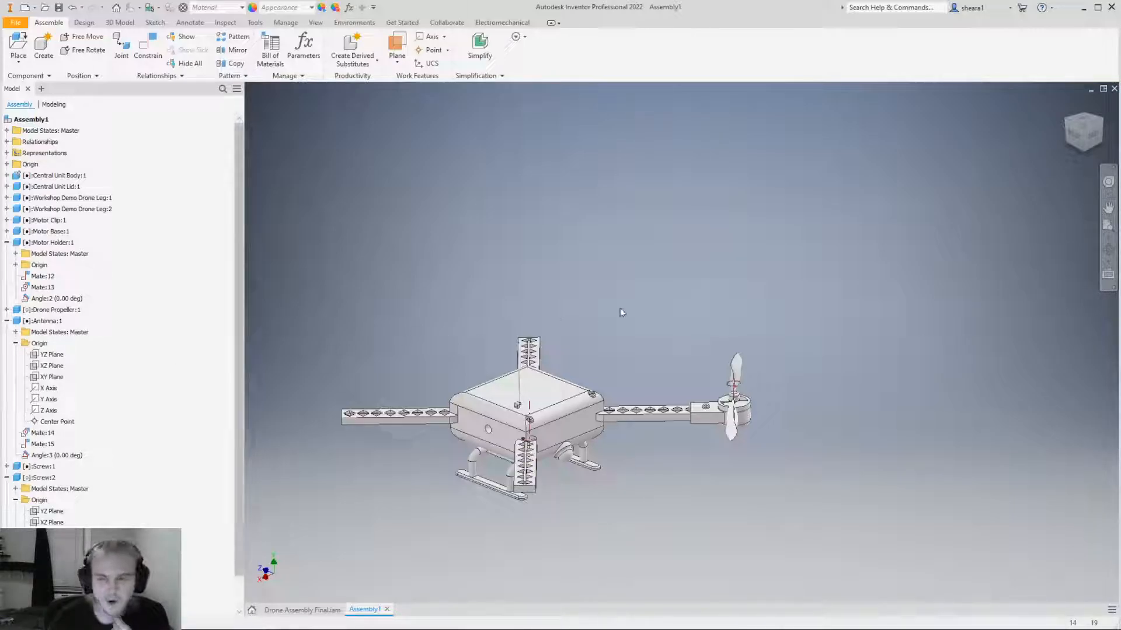
shift+middle_drag(695, 370, 694, 391)
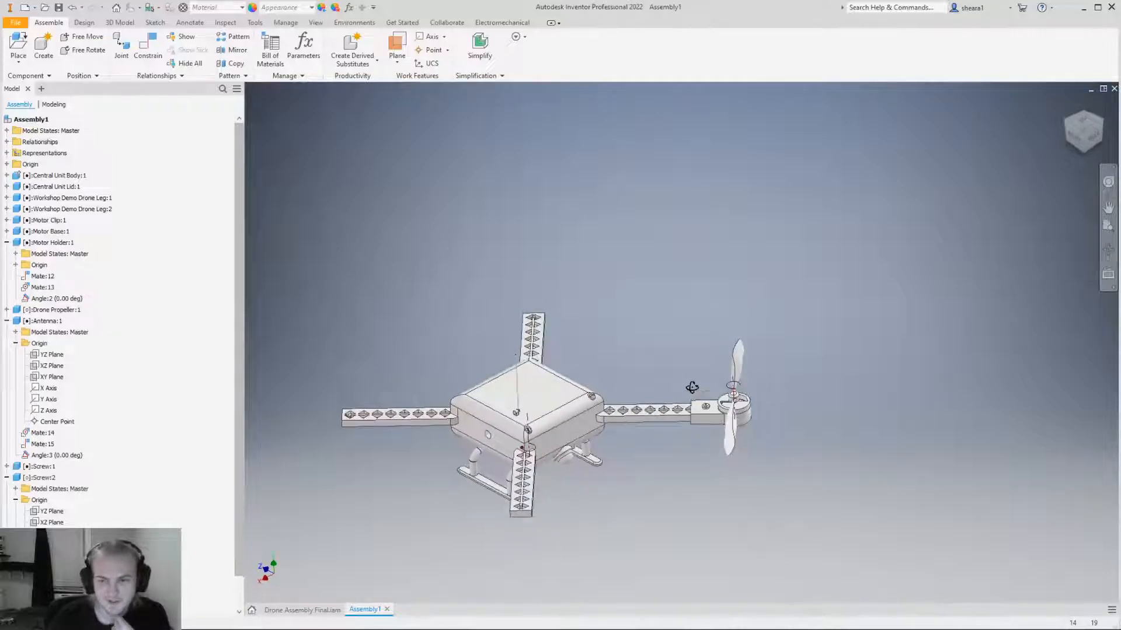
scroll(694, 388, down, 3)
scroll(535, 376, up, 4)
shift+middle_drag(534, 375, 631, 449)
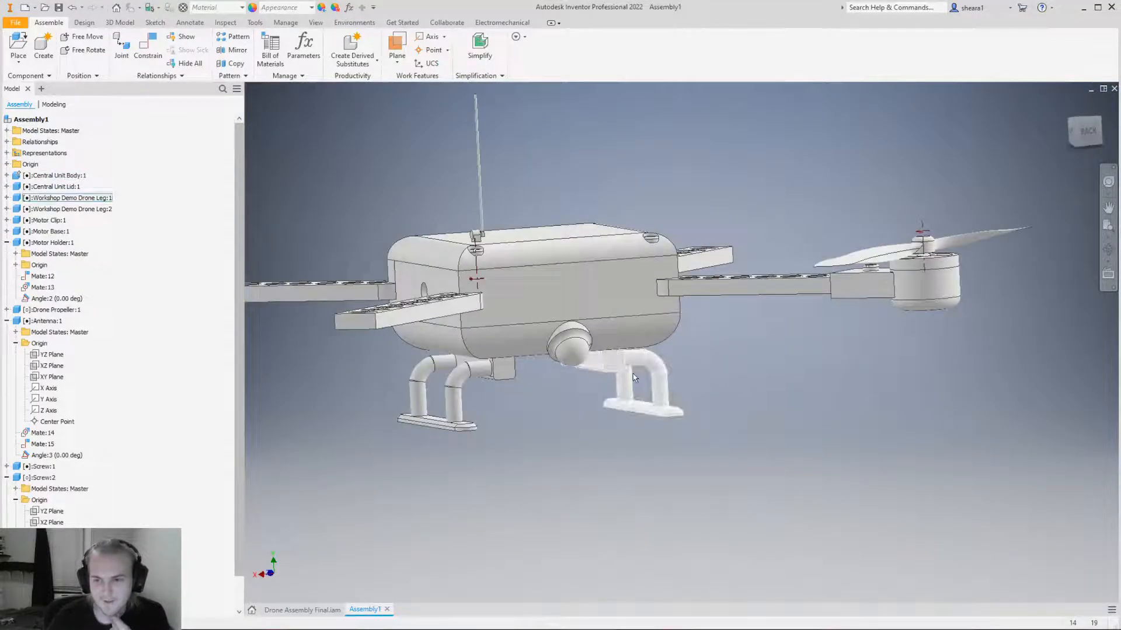
shift+middle_drag(610, 364, 622, 387)
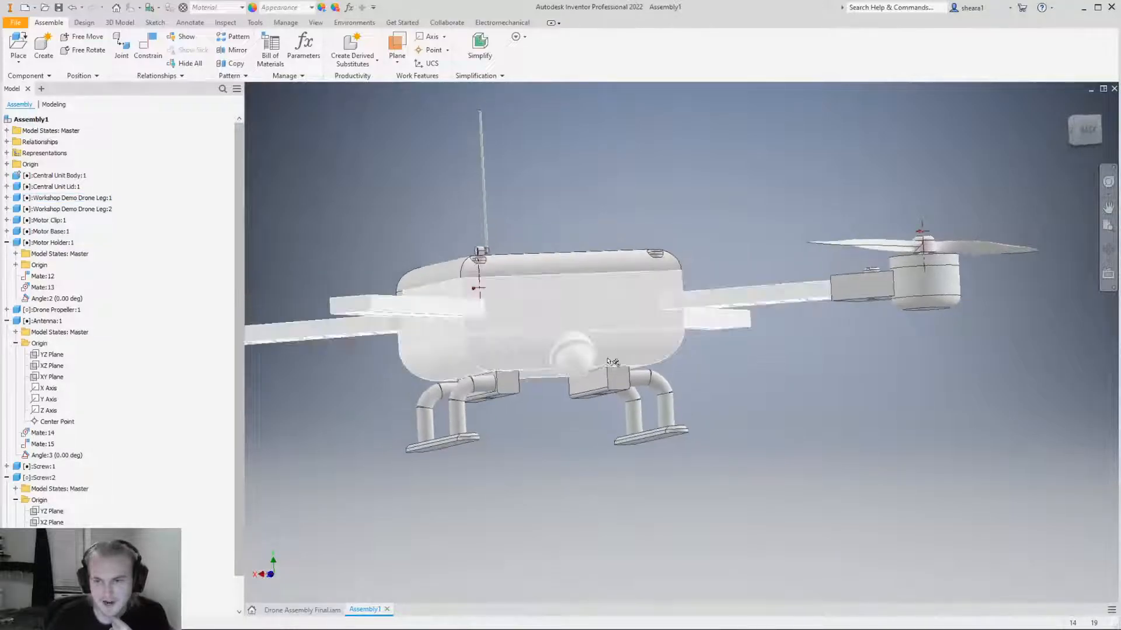
click(620, 387)
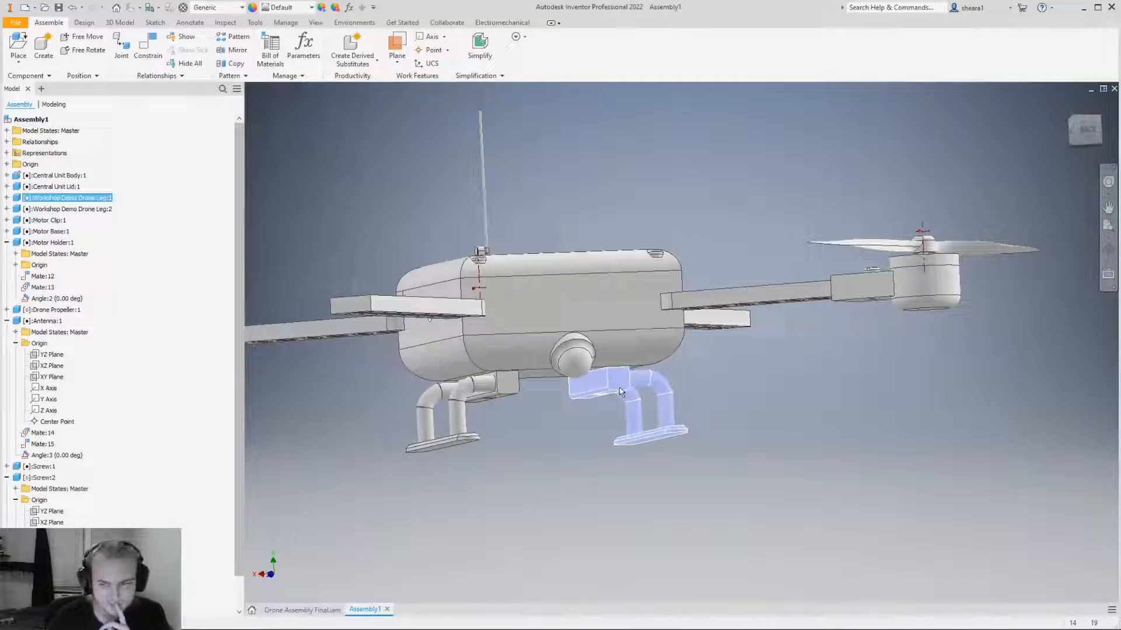
click(650, 458)
shift+middle_drag(646, 458, 656, 257)
click(605, 369)
key(Delete)
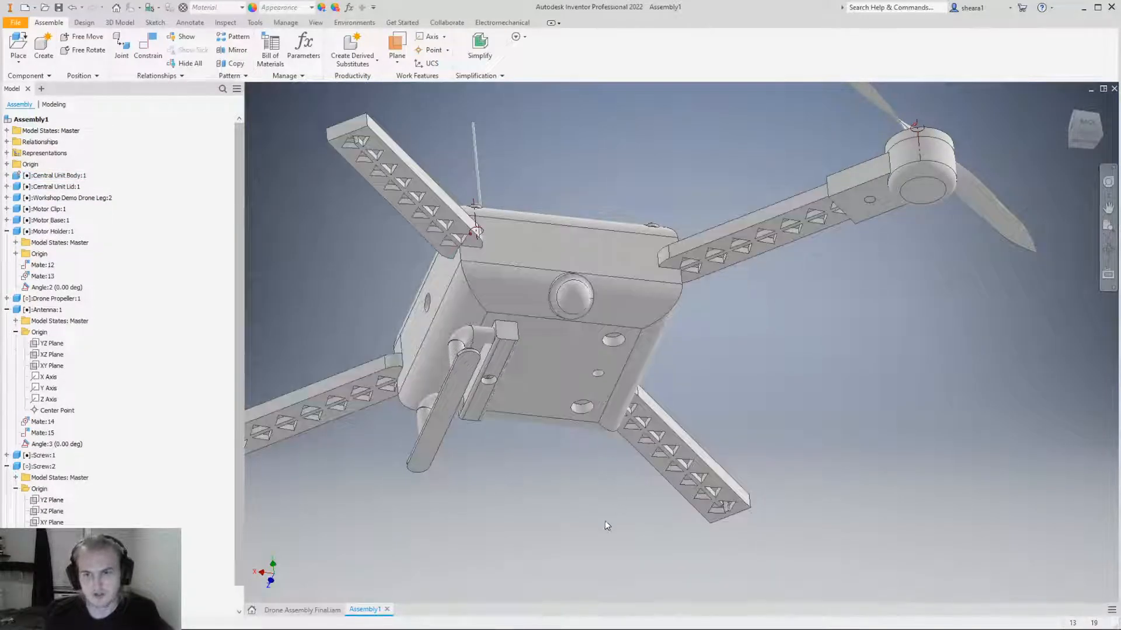
shift+middle_drag(548, 383, 540, 373)
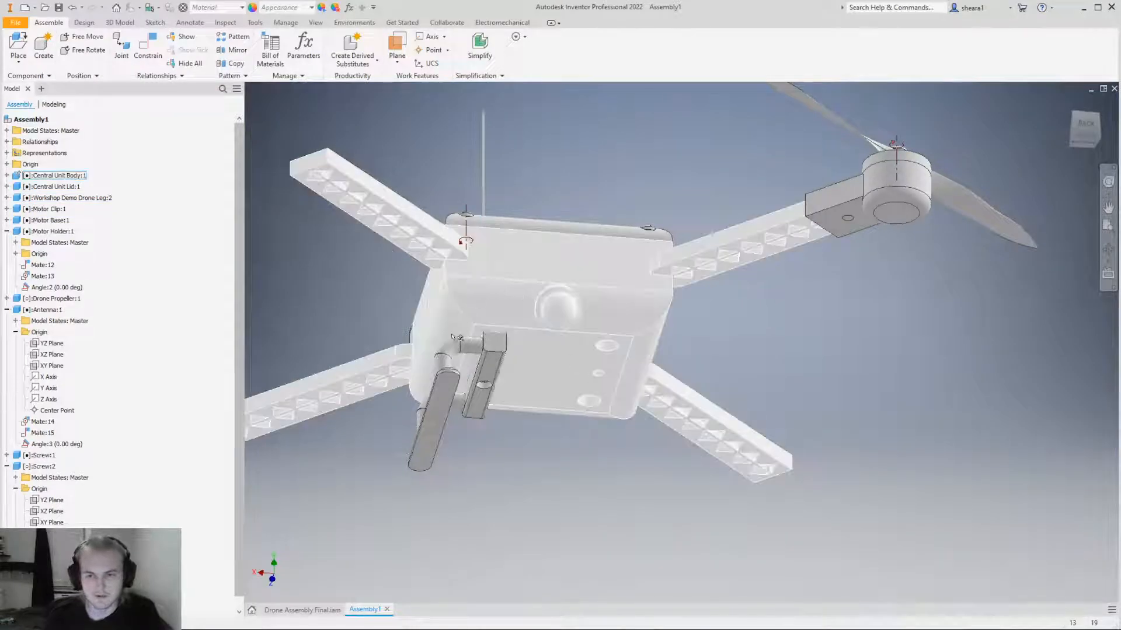
shift+middle_drag(460, 338, 494, 350)
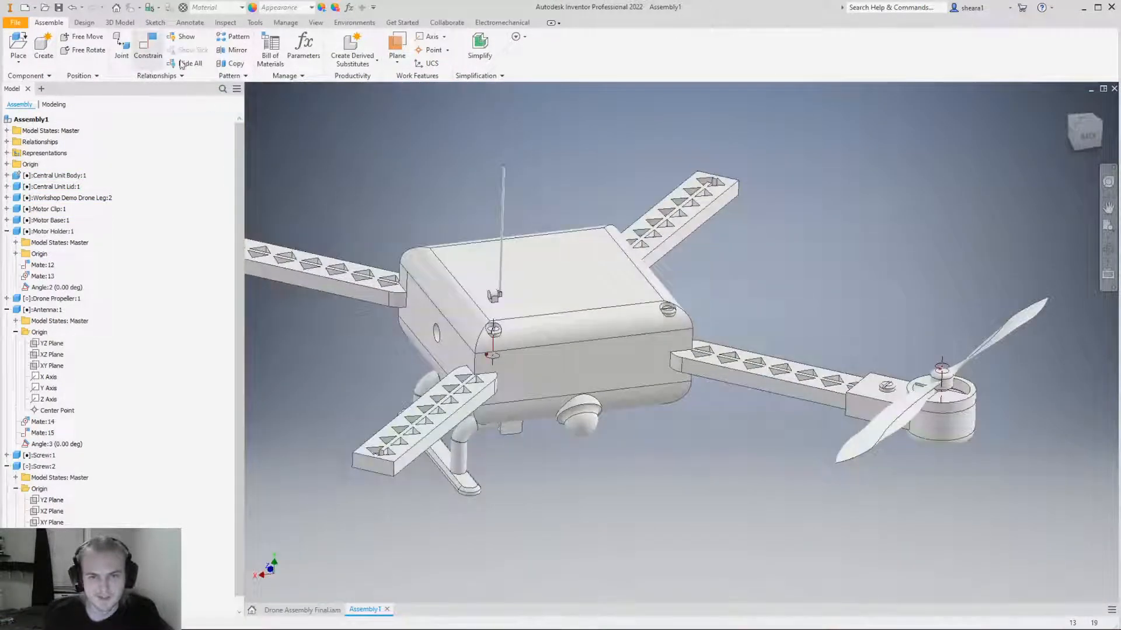
click(396, 58)
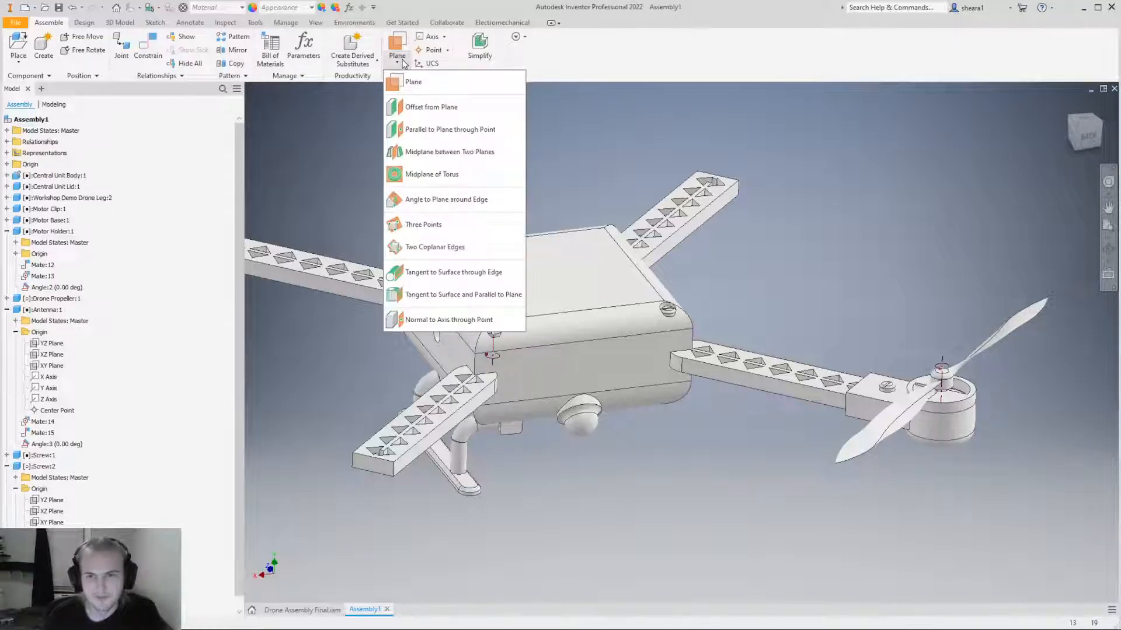
click(452, 153)
shift+middle_drag(453, 153, 540, 266)
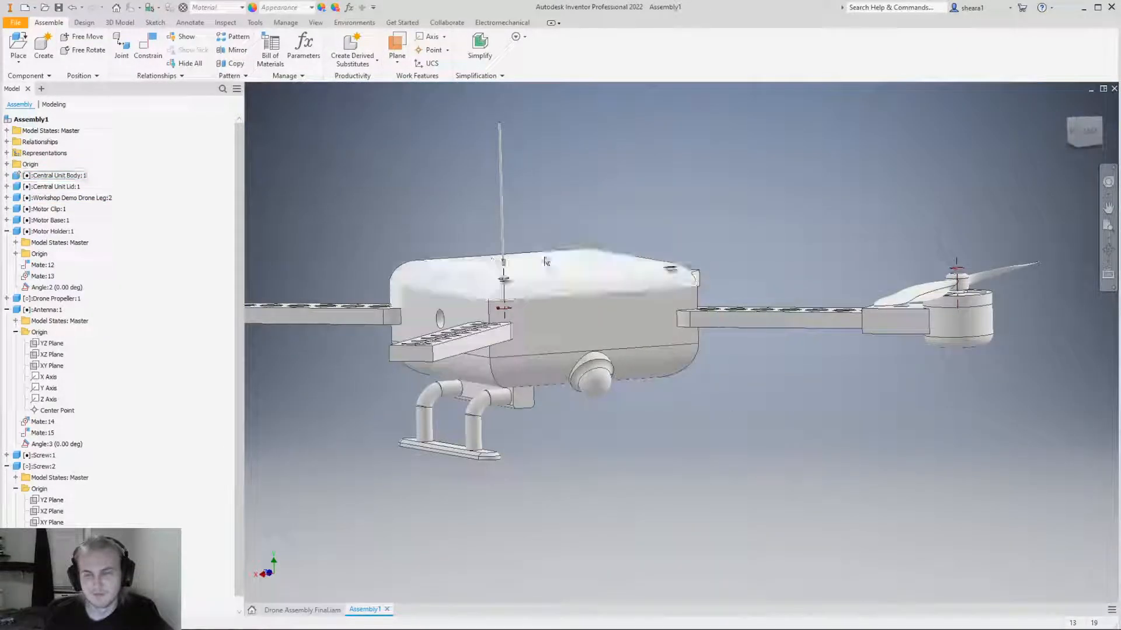
click(402, 63)
click(824, 141)
shift+middle_drag(825, 141, 602, 285)
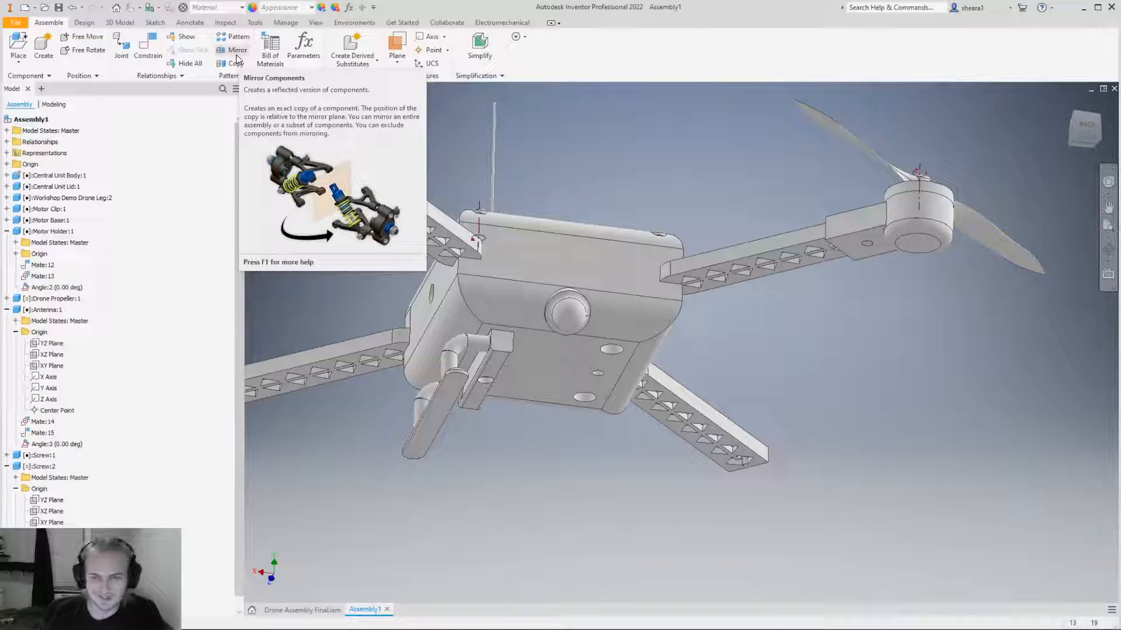
Delete the screw from the hole in the remaining landing leg's mounting block.
shift+middle_drag(468, 362, 474, 398)
click(478, 397)
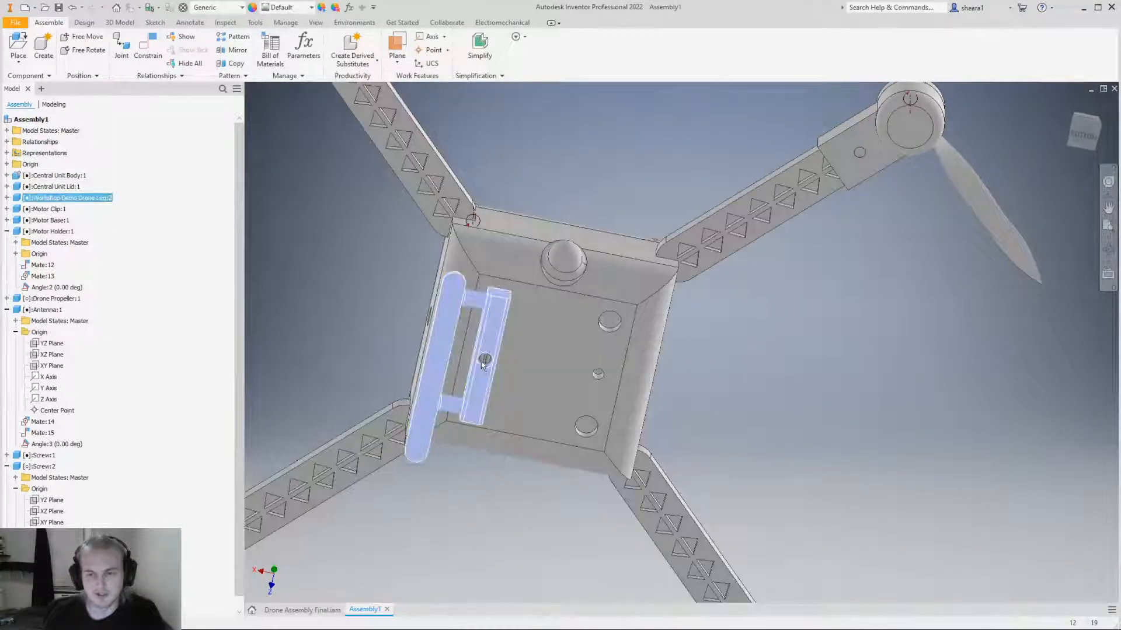
shift+middle_drag(485, 360, 527, 342)
click(603, 499)
shift+middle_drag(602, 499, 493, 360)
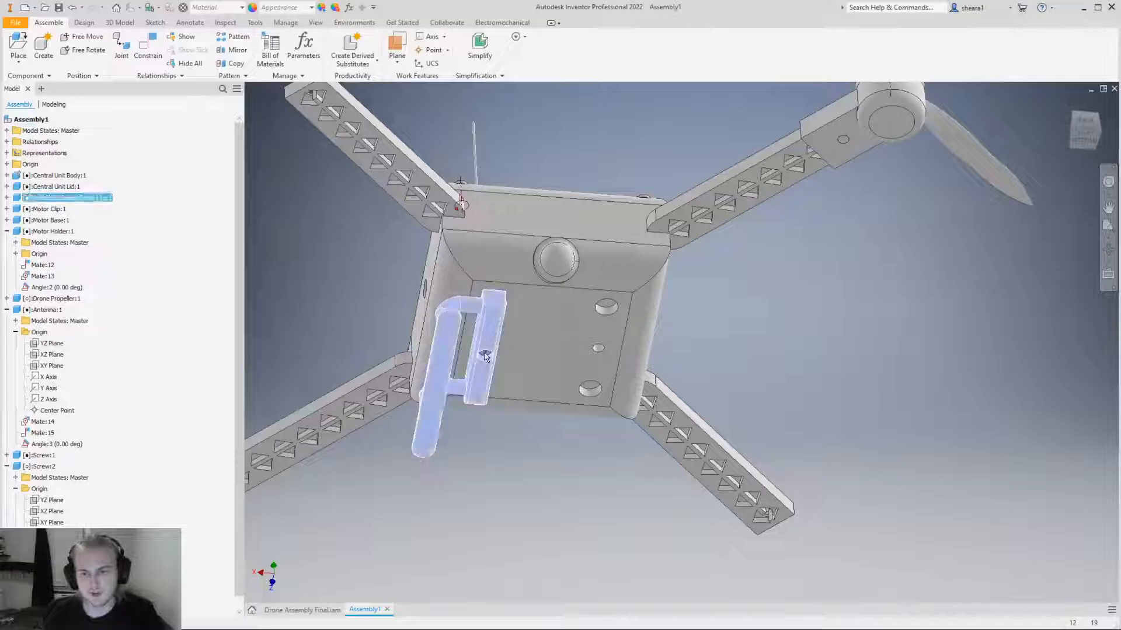
click(485, 356)
scroll(487, 356, down, 3)
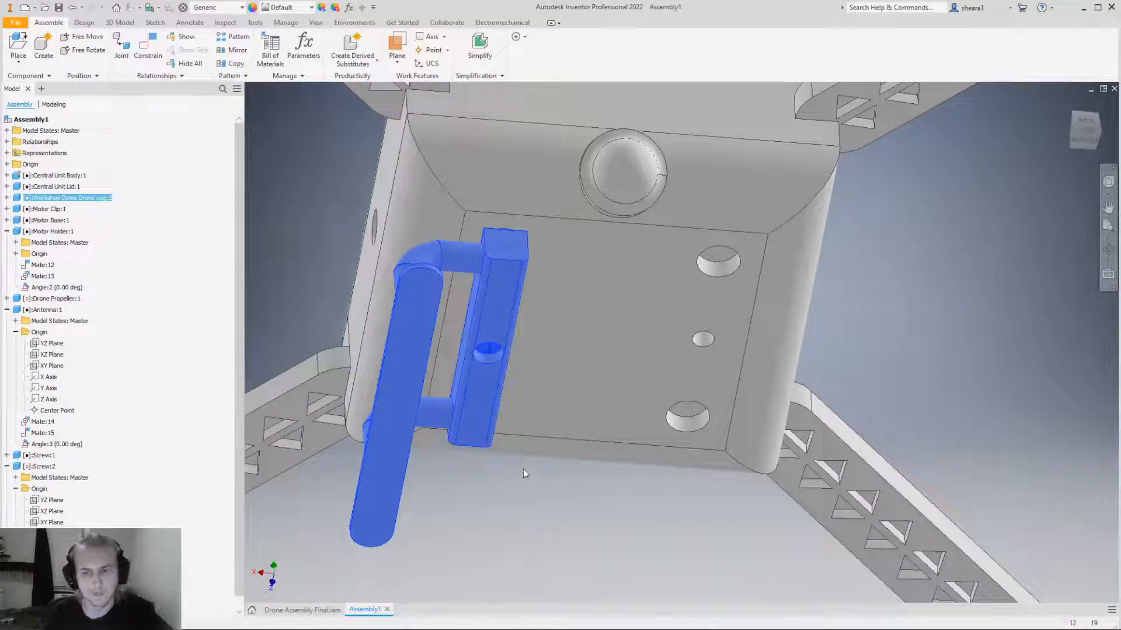
scroll(521, 474, up, 5)
click(628, 468)
shift+middle_drag(628, 468, 568, 403)
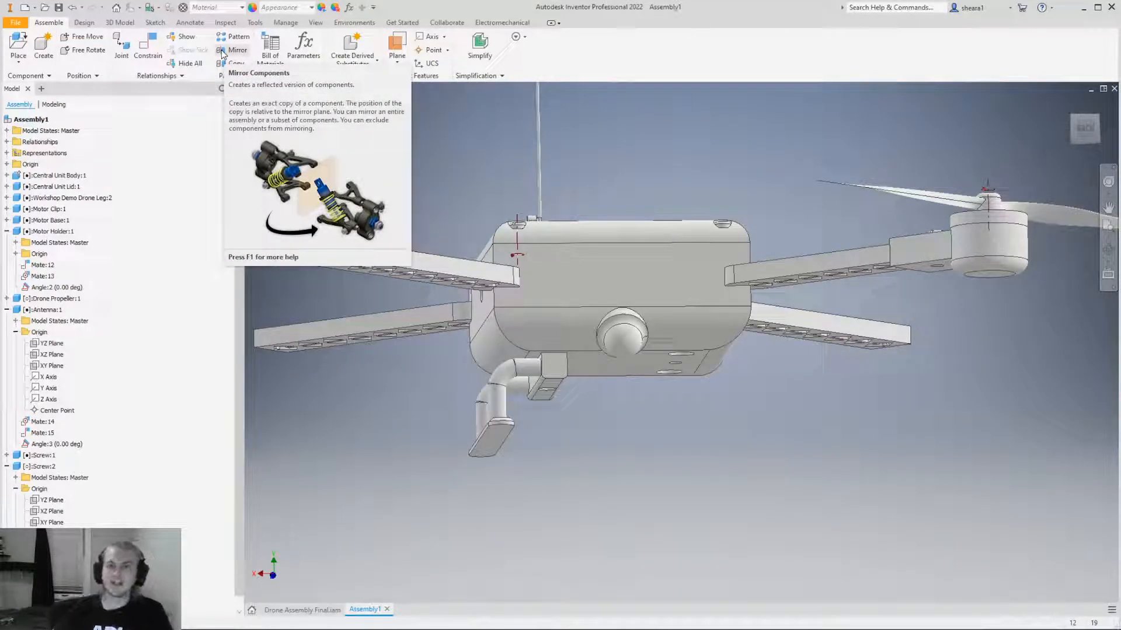
click(398, 61)
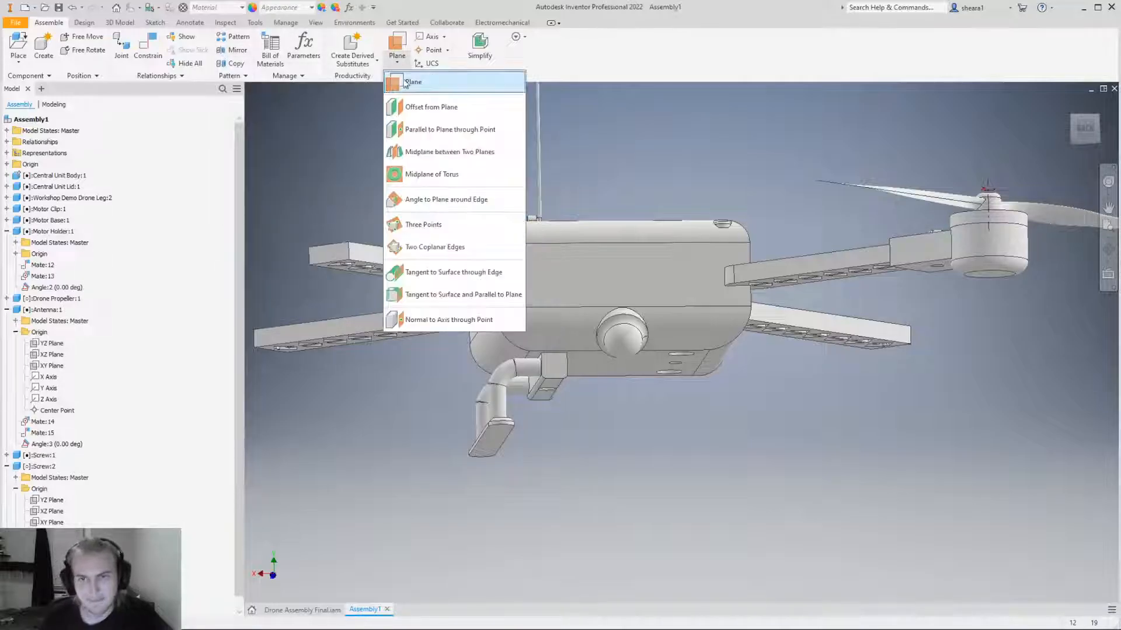
click(639, 217)
shift+middle_drag(639, 216, 654, 280)
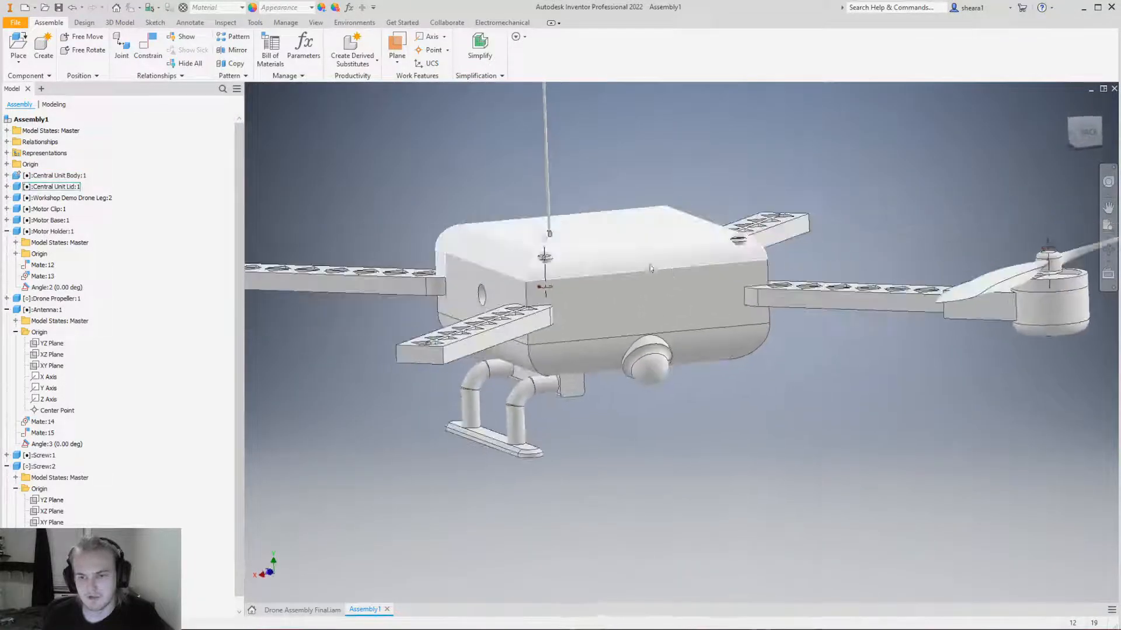
click(7, 220)
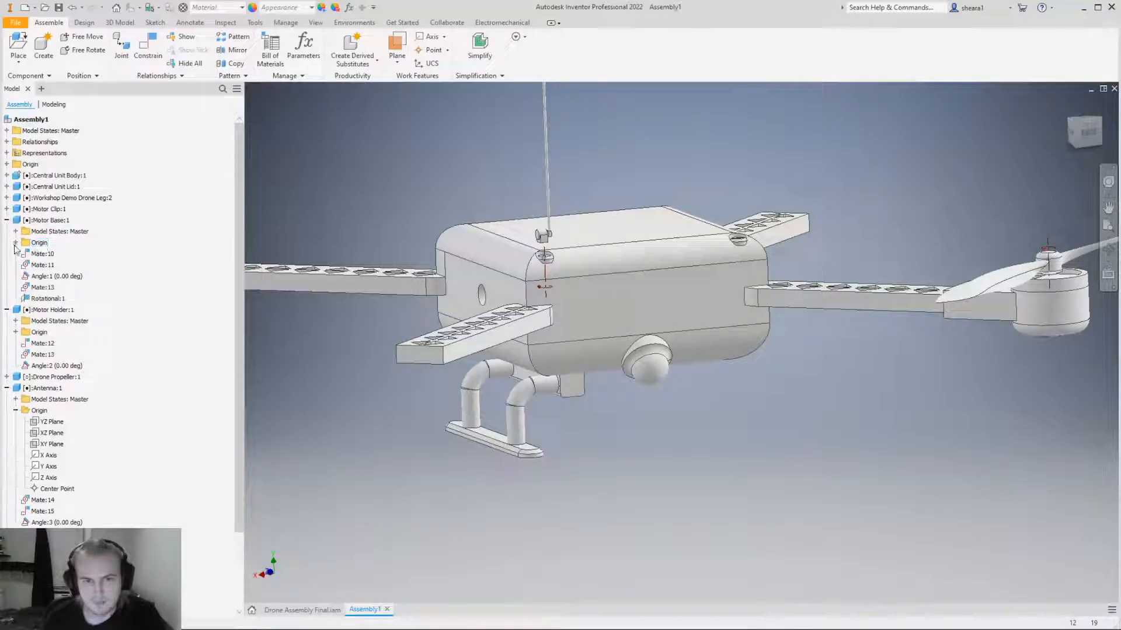
click(15, 243)
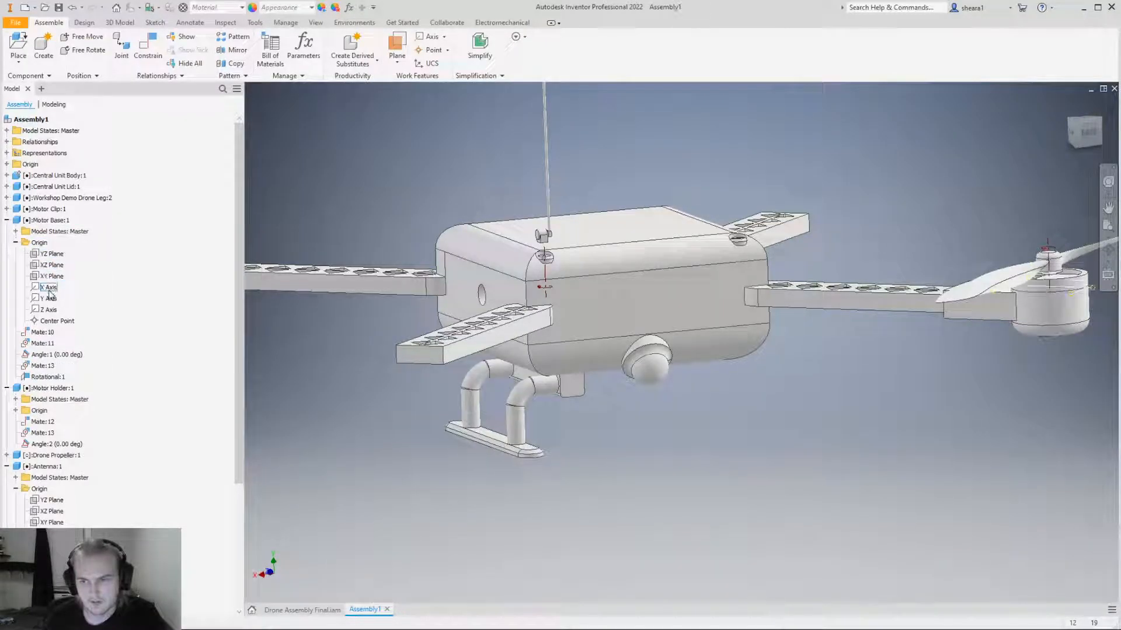
click(6, 220)
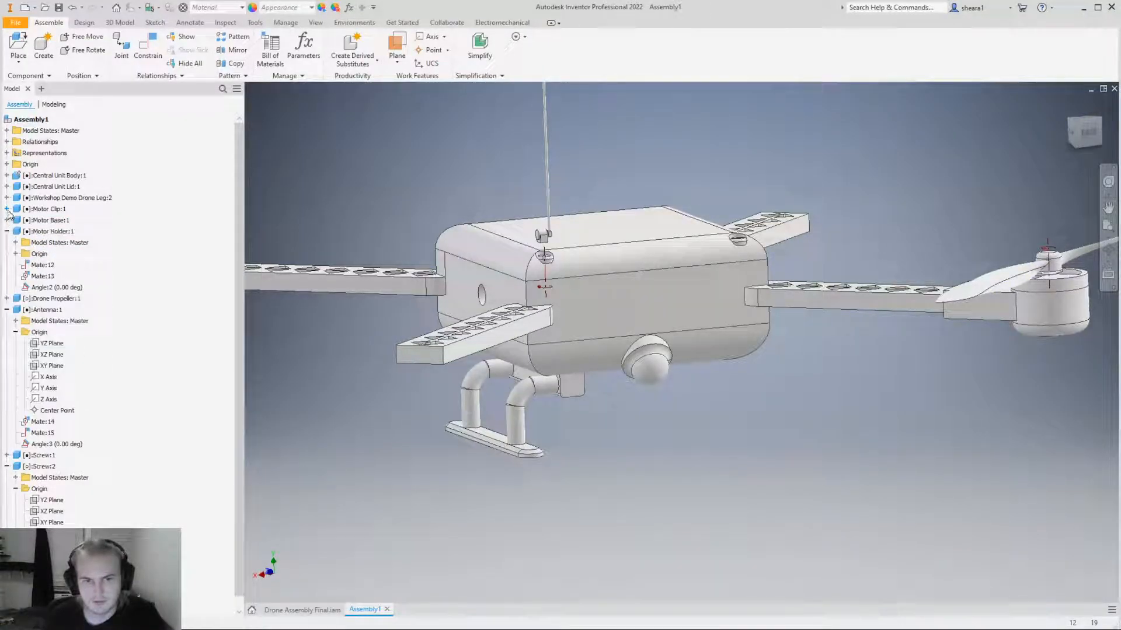
Check where the YZ origin plane of the Central Unit Body runs through the drone.
click(6, 175)
click(15, 198)
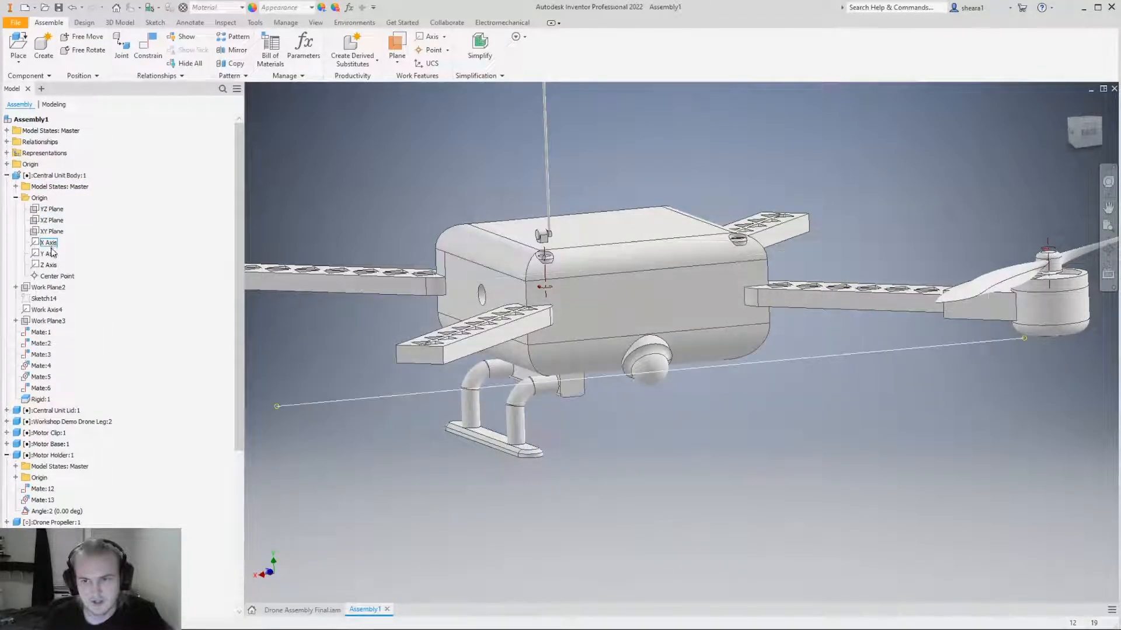
click(52, 209)
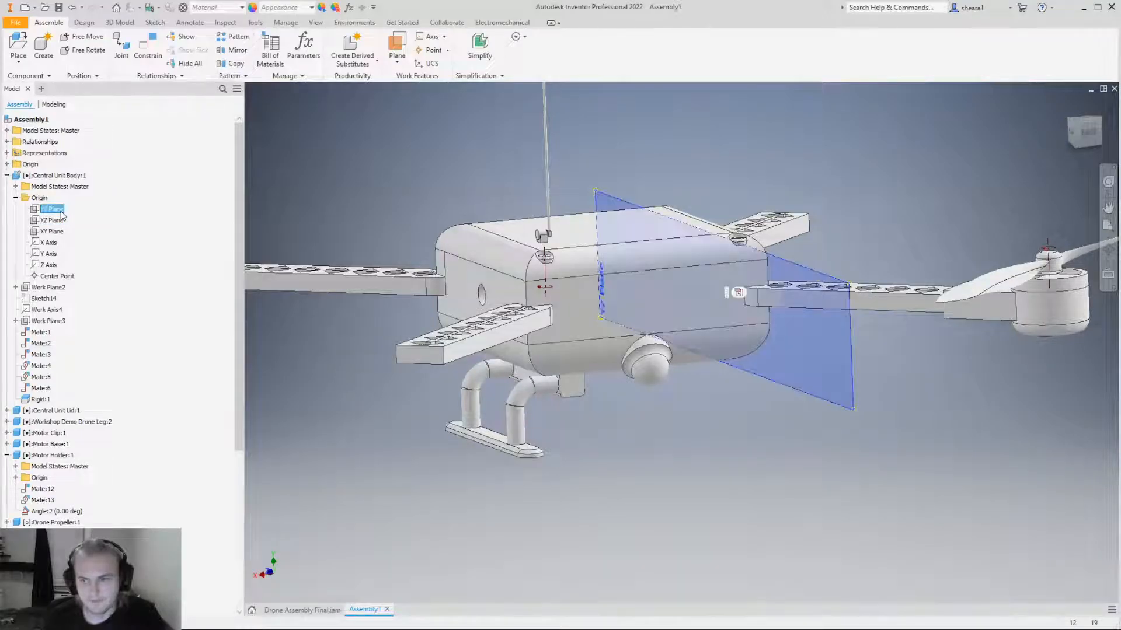
scroll(555, 342, down, 3)
mouse_move(555, 343)
shift+middle_down()
mouse_move(523, 333)
mouse_move(553, 348)
shift+middle_up()
key(Escape)
Try to create a midplane between the two opposite side faces of the central body.
click(396, 56)
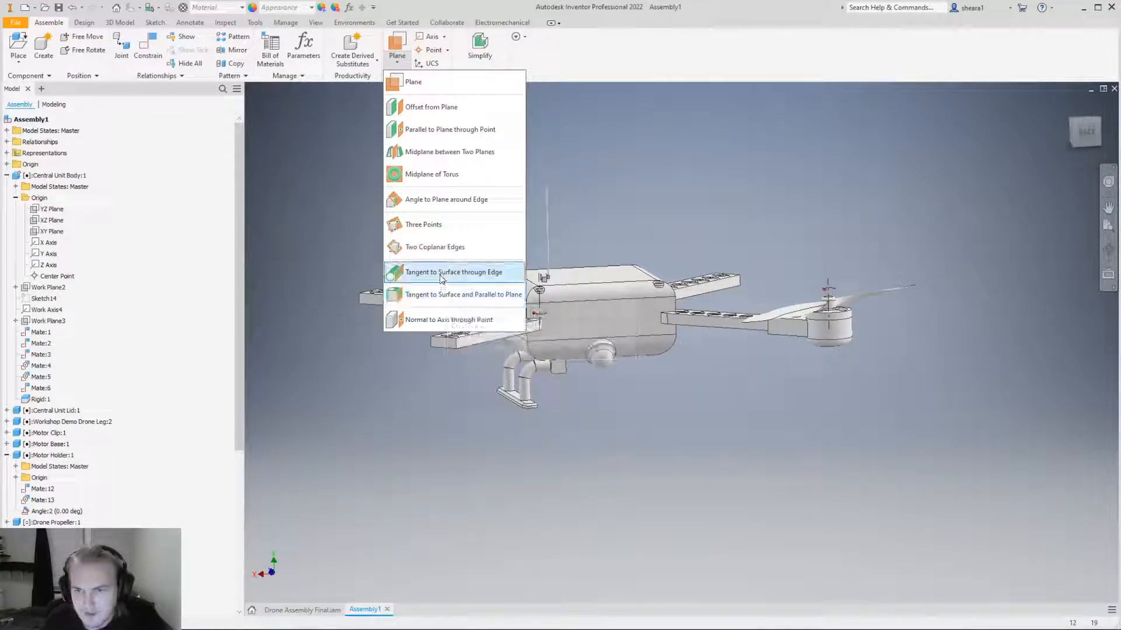
click(432, 153)
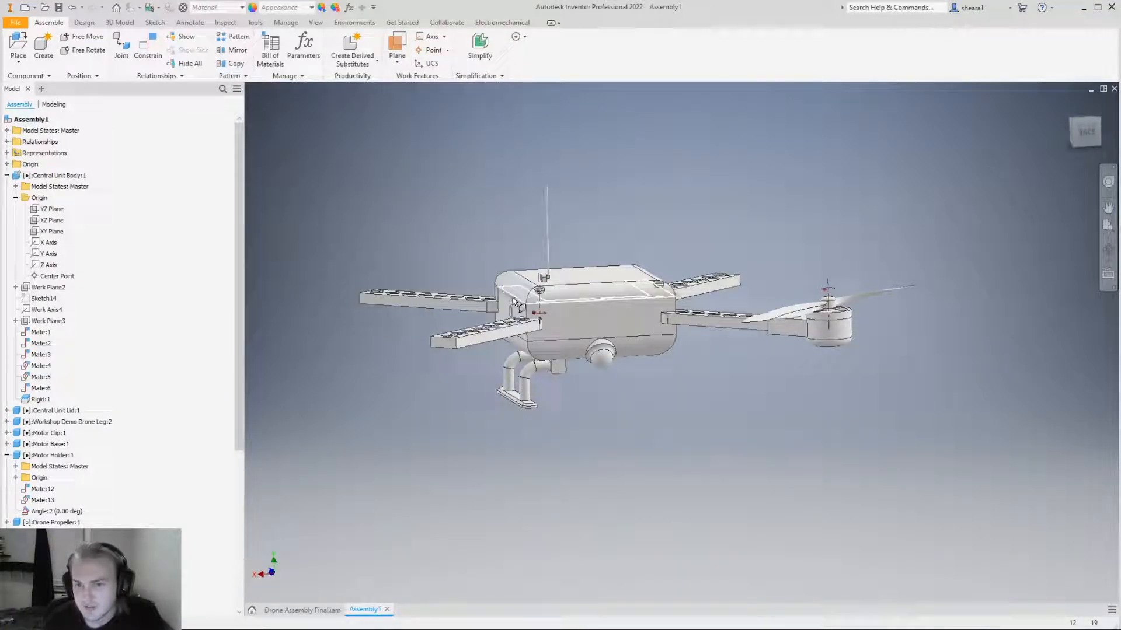
click(510, 302)
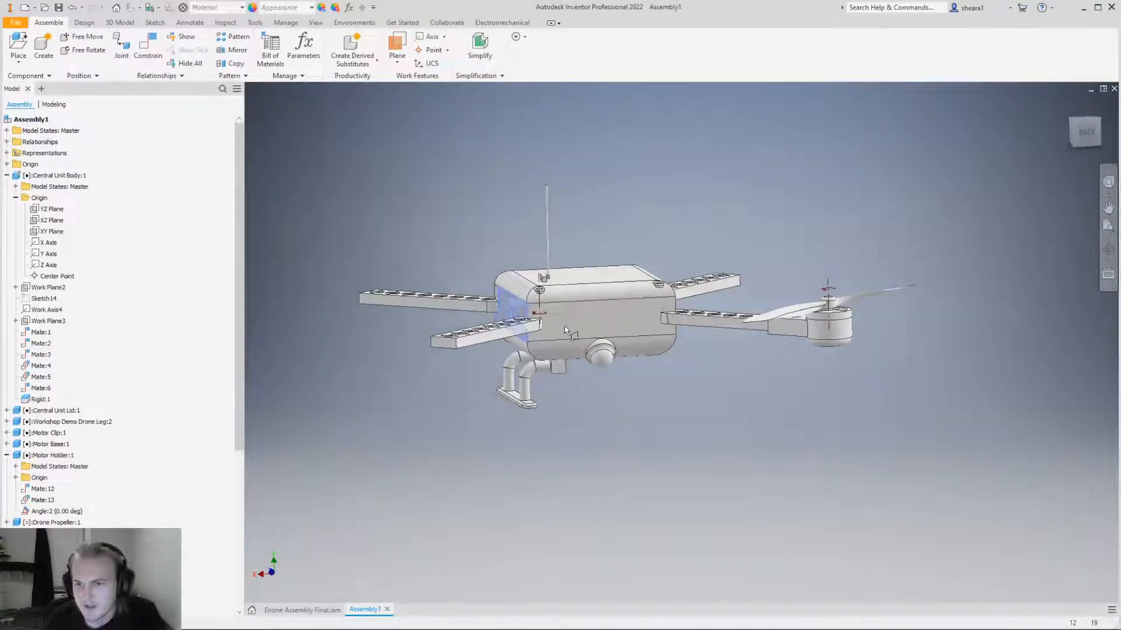
mouse_move(650, 345)
shift+middle_down()
mouse_move(666, 314)
mouse_move(647, 315)
mouse_move(652, 295)
mouse_move(645, 334)
shift+middle_up()
click(654, 290)
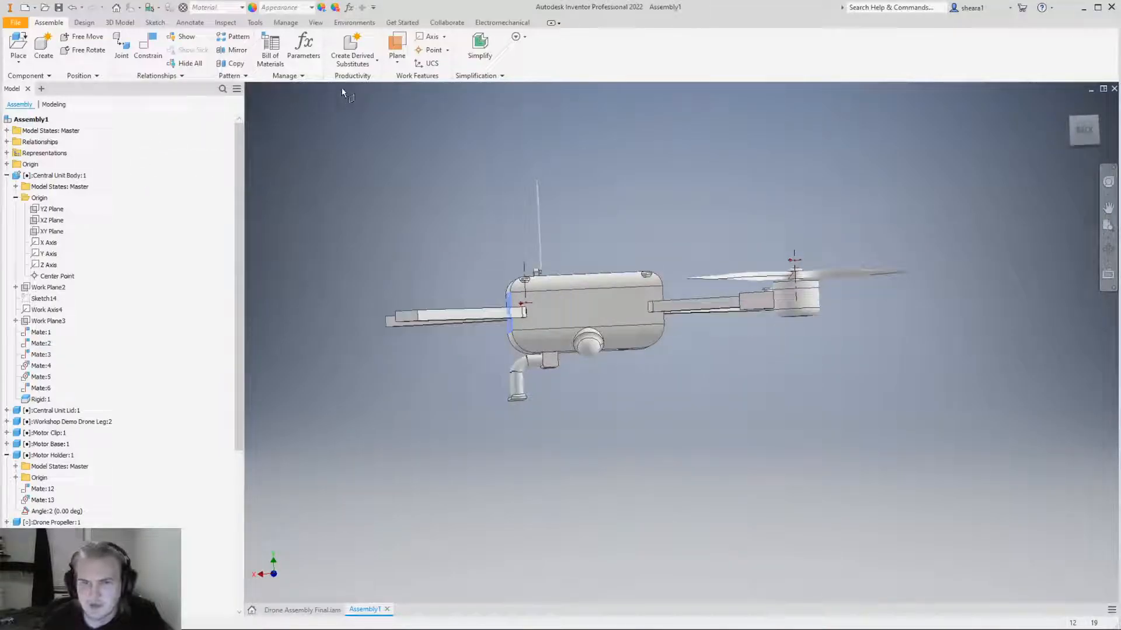
click(397, 61)
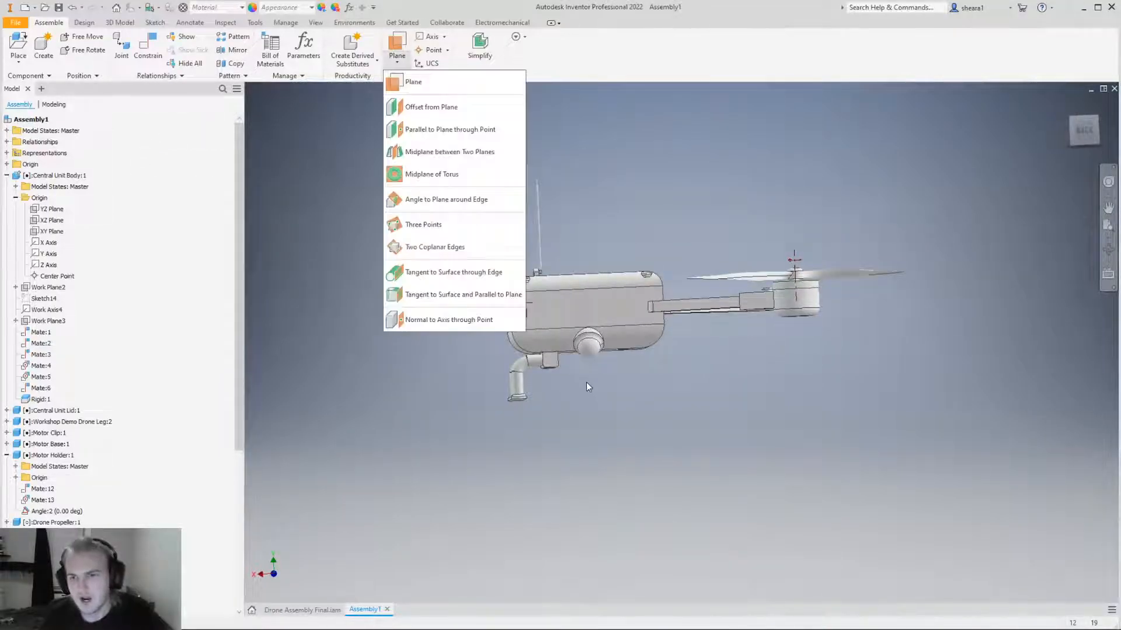
click(457, 88)
Start a work plane offset from the central body's side face and pull it about 51.5 mm inward towards the body's middle.
click(397, 58)
click(432, 107)
shift+middle_drag(619, 324, 589, 363)
click(502, 318)
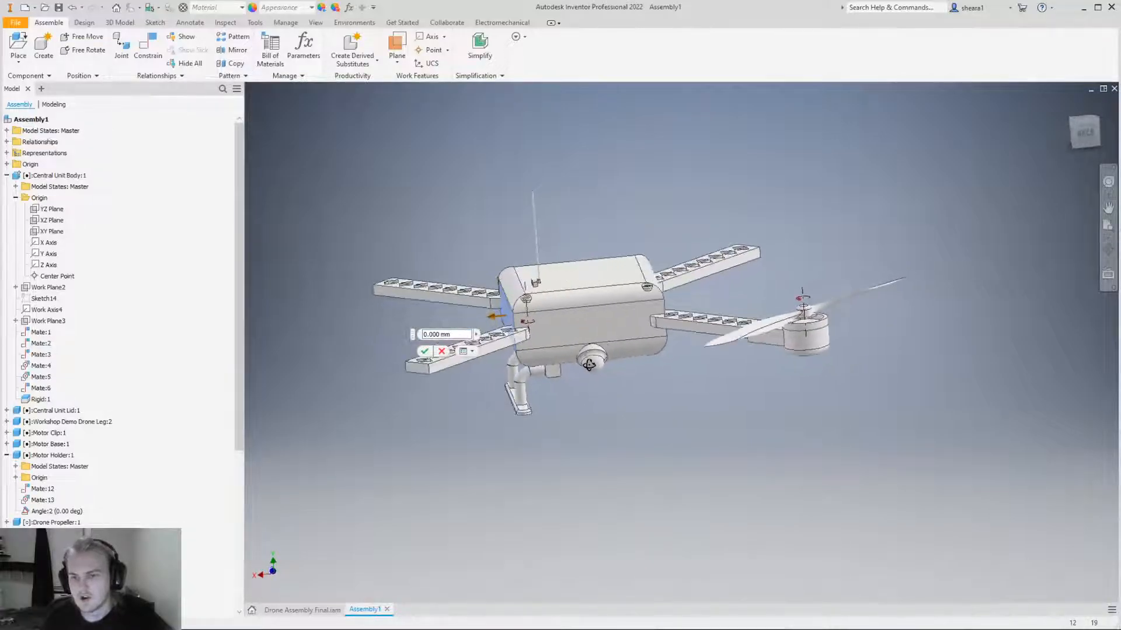
drag(490, 319, 571, 322)
shift+middle_drag(570, 354, 589, 376)
double_click(675, 309)
drag(675, 310, 613, 312)
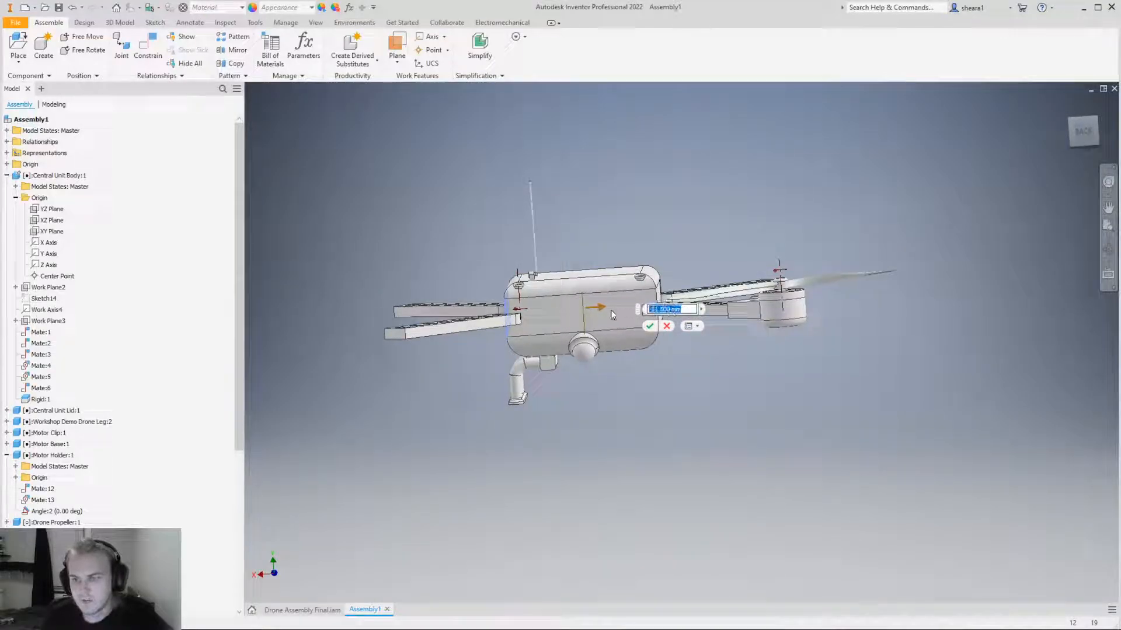
shift+middle_drag(624, 326, 511, 337)
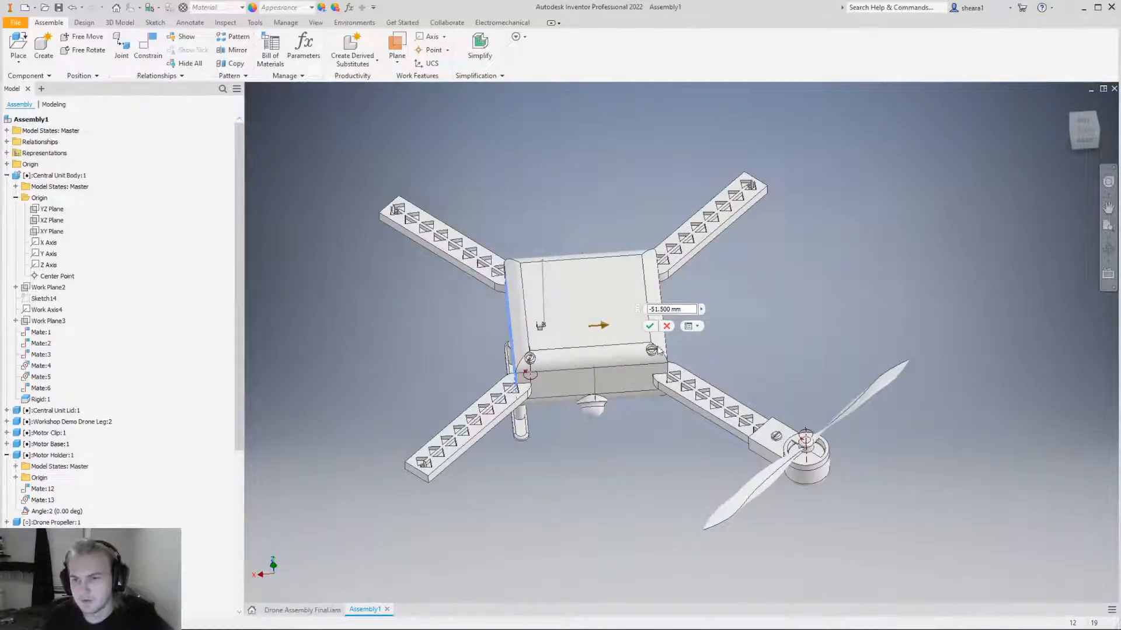
shift+middle_drag(658, 387, 633, 318)
Set the work plane's offset from the side face to -50 mm and create it through the middle of the central body.
click(401, 62)
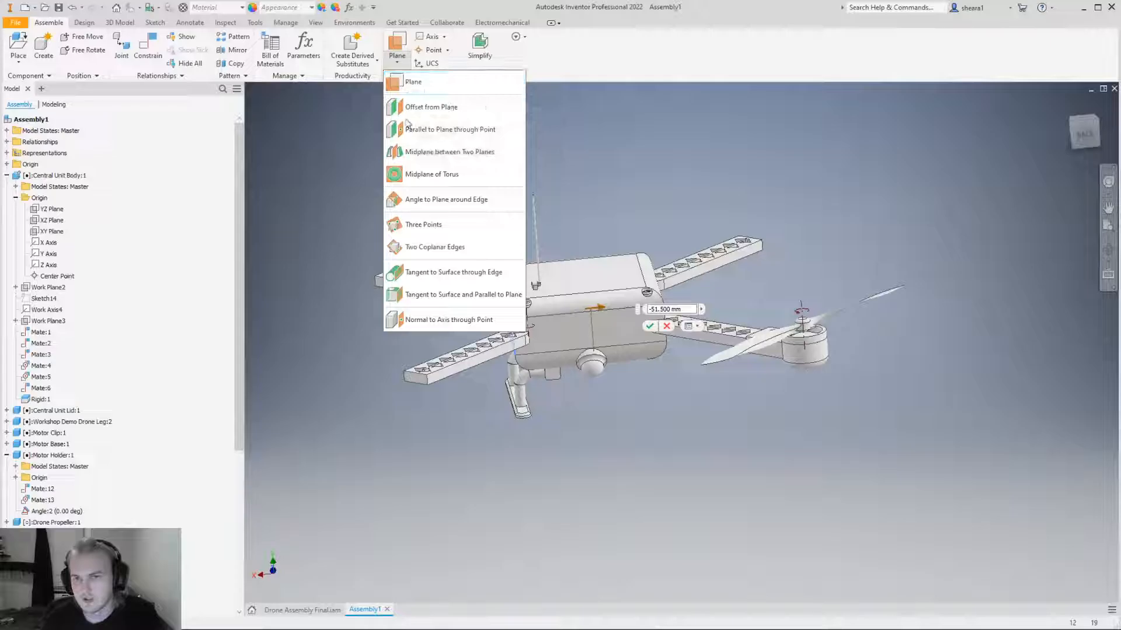
click(432, 107)
shift+middle_drag(444, 175, 533, 306)
scroll(533, 306, up, 5)
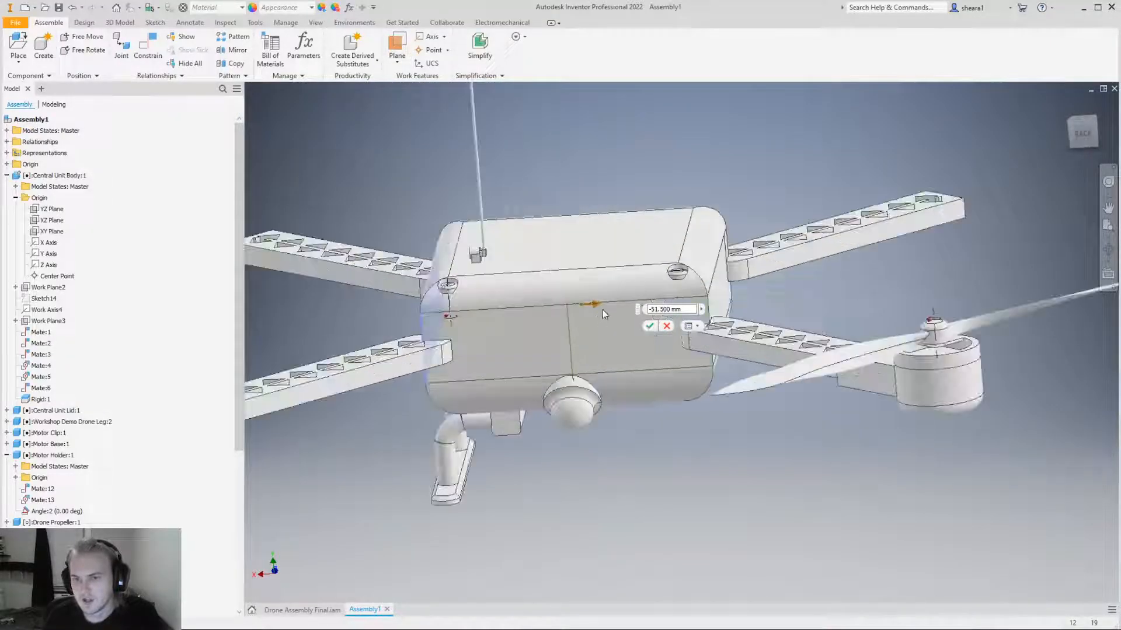
drag(533, 302, 581, 309)
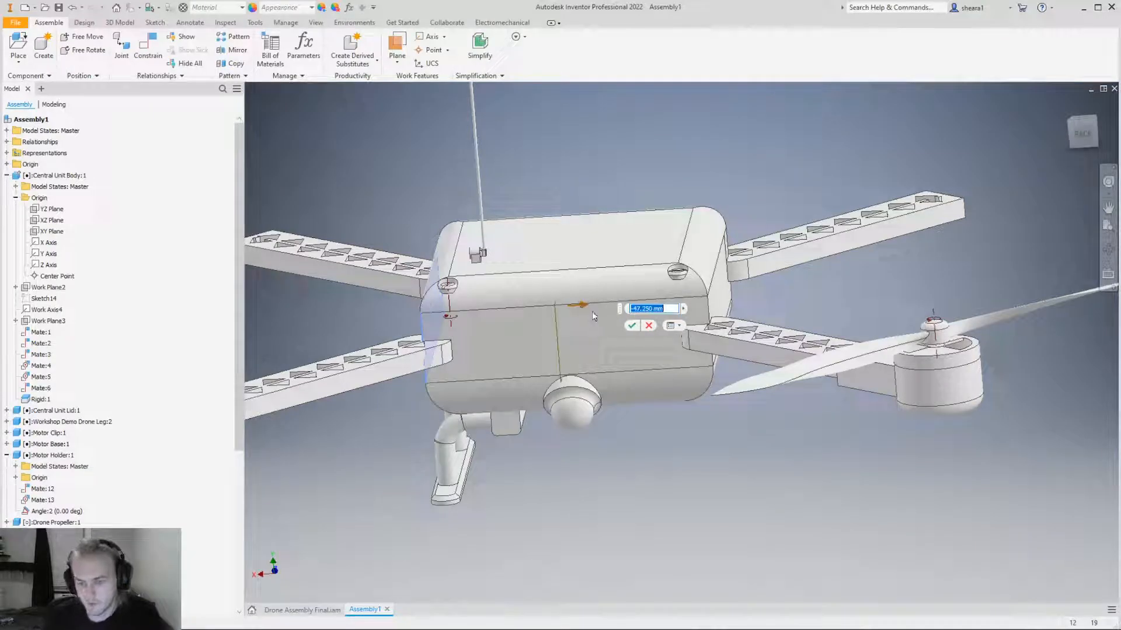
key(BackSpace)
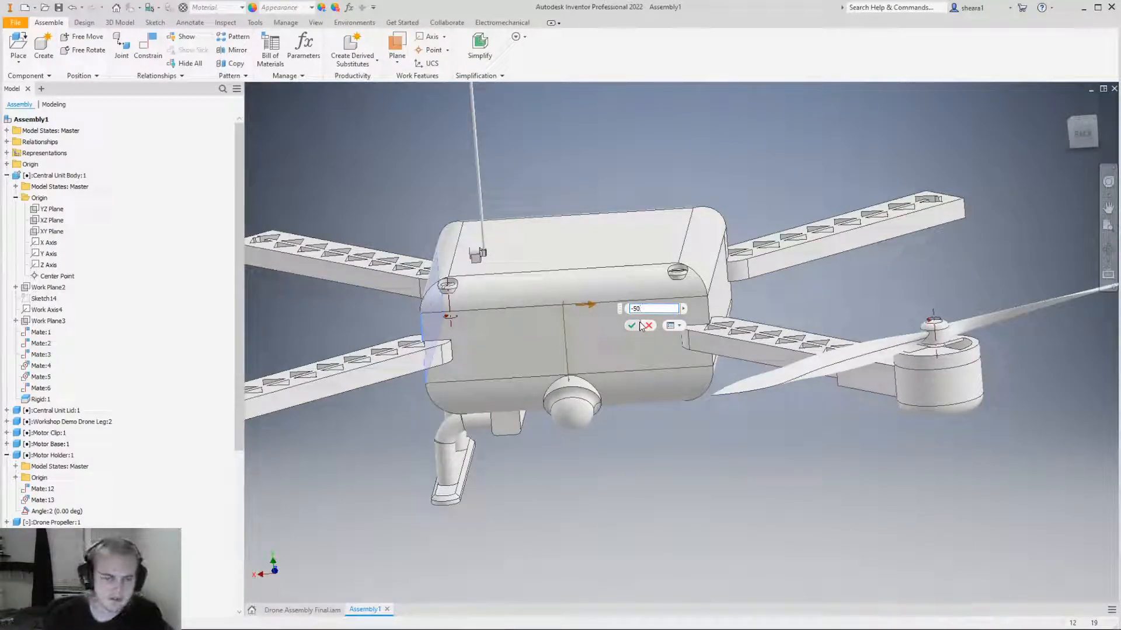
click(631, 325)
shift+middle_drag(631, 325, 622, 435)
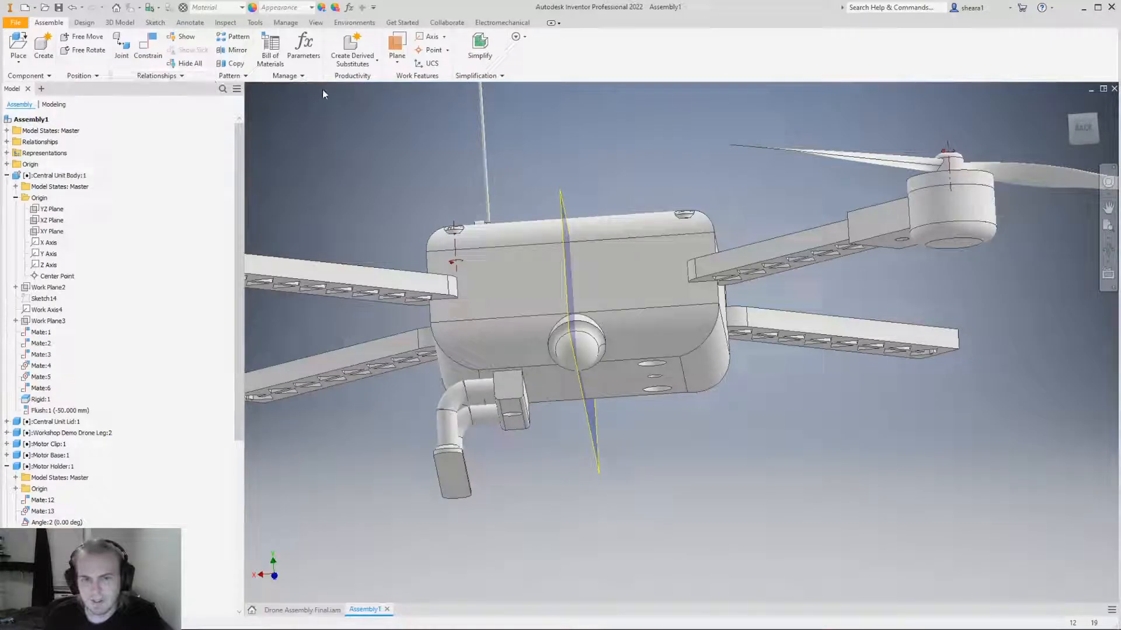
Mirror the landing leg and its screw across the central work plane, keeping the default _MIR file names and mirrored relationships.
click(234, 53)
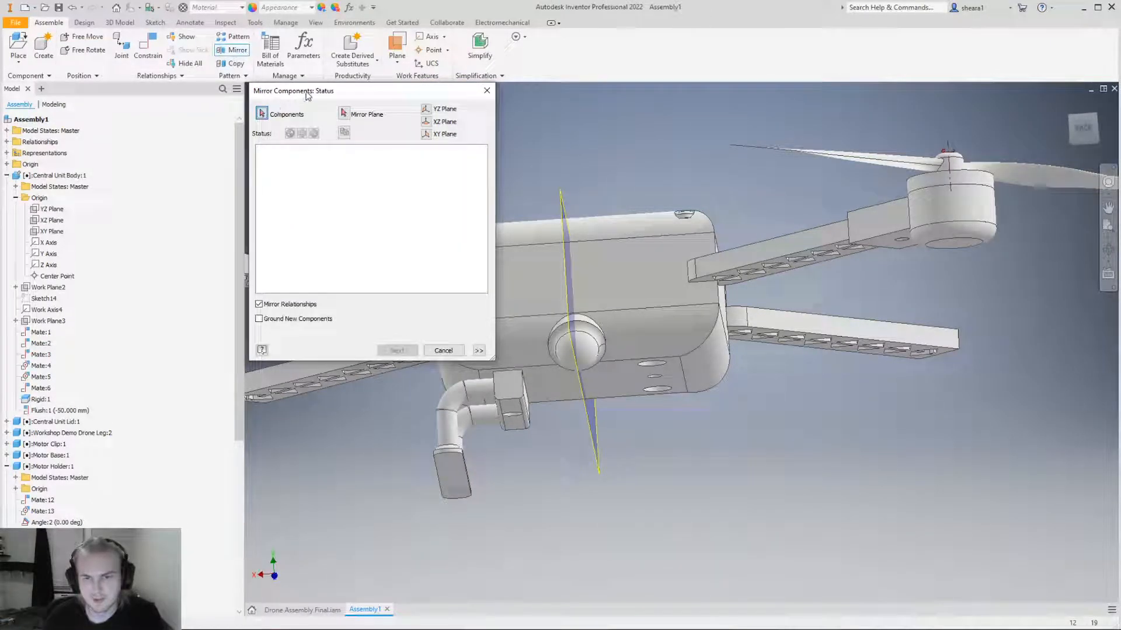
scroll(517, 482, down, 10)
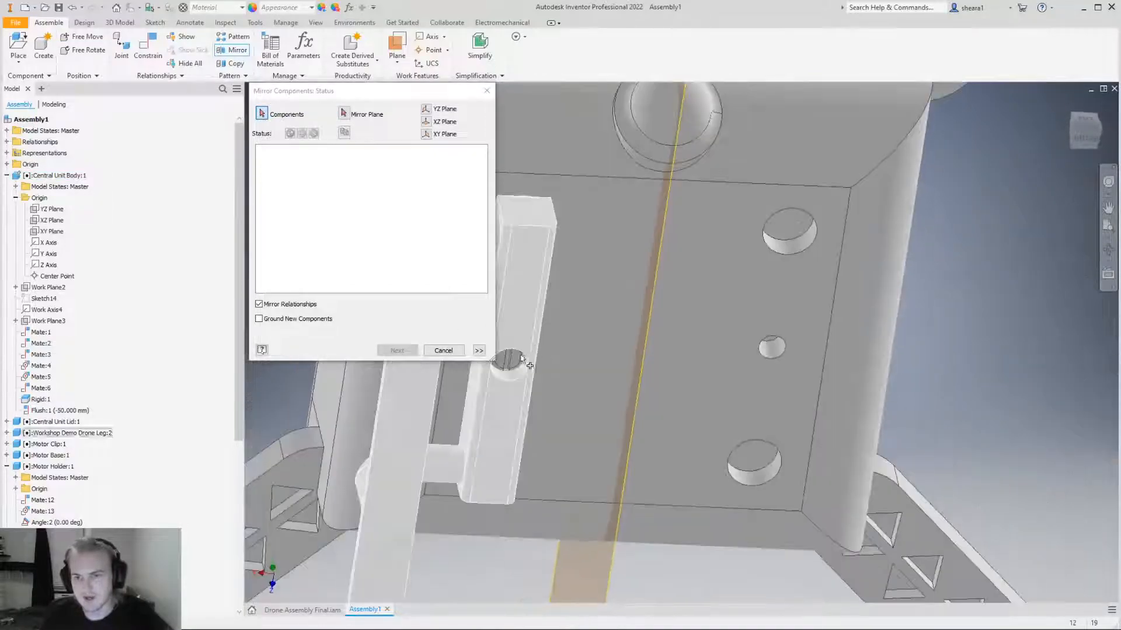
click(509, 360)
click(514, 444)
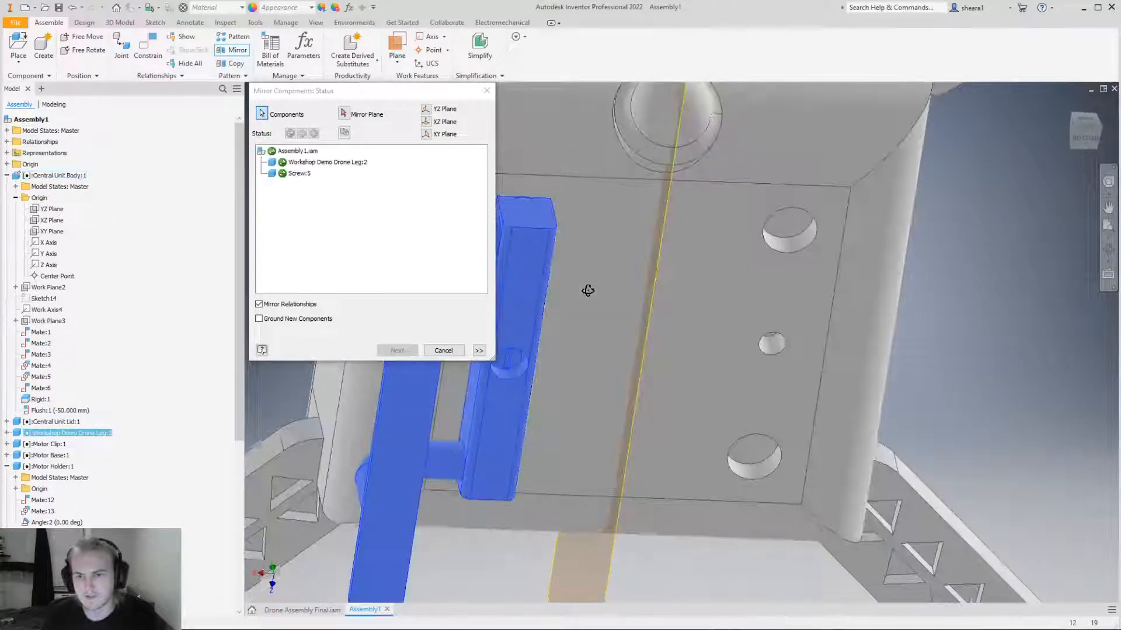
scroll(588, 290, up, 2)
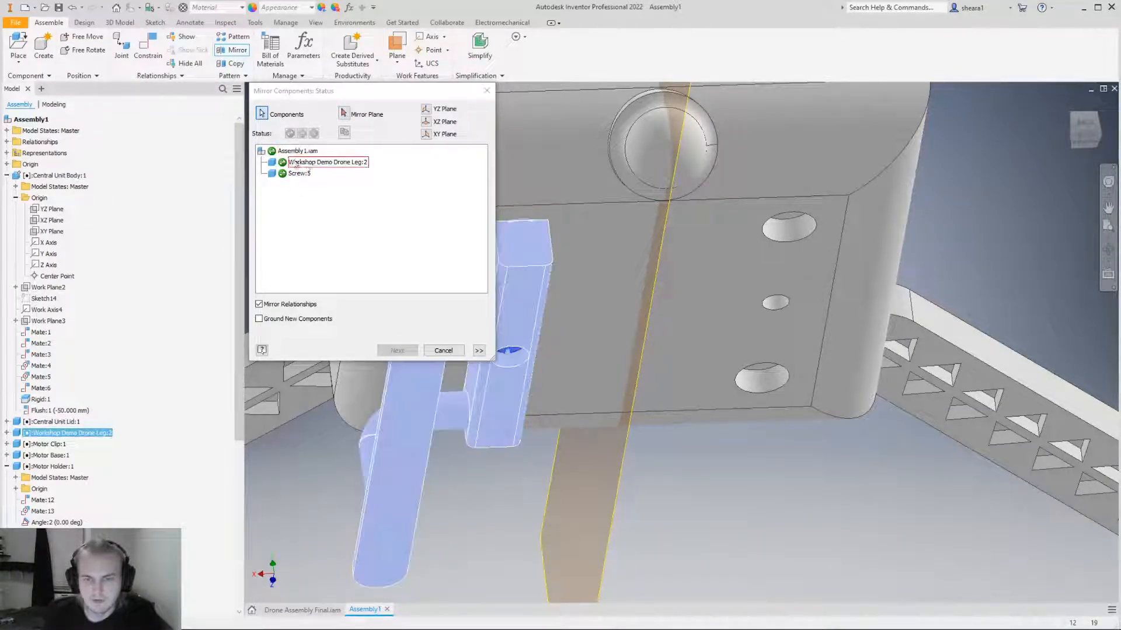
click(344, 114)
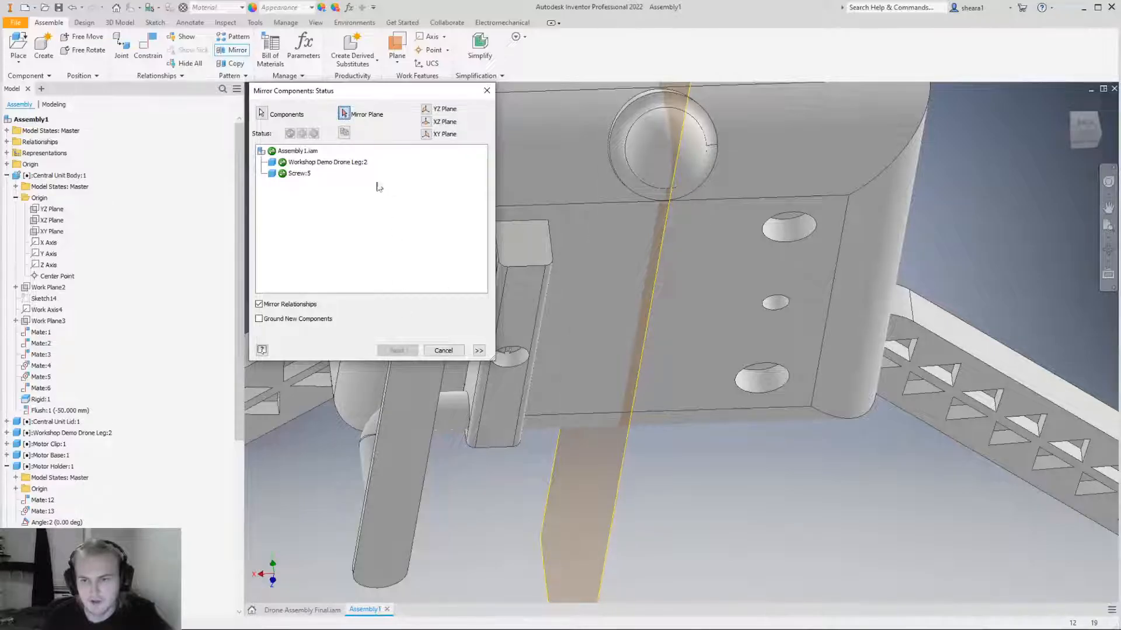
click(614, 512)
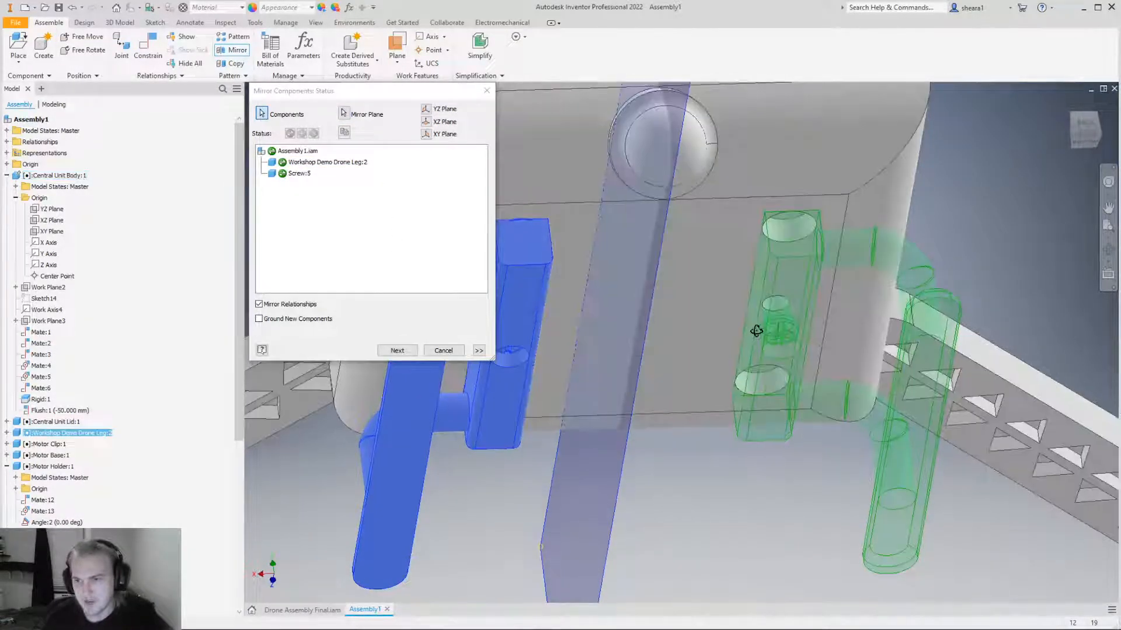
shift+middle_drag(756, 331, 769, 342)
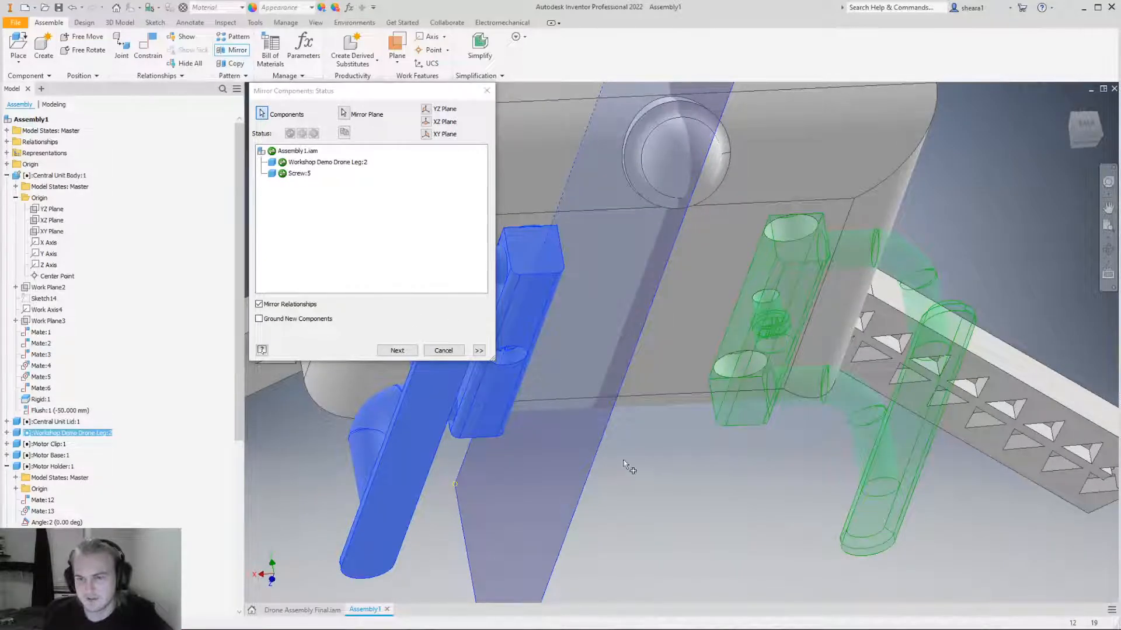
scroll(641, 472, up, 3)
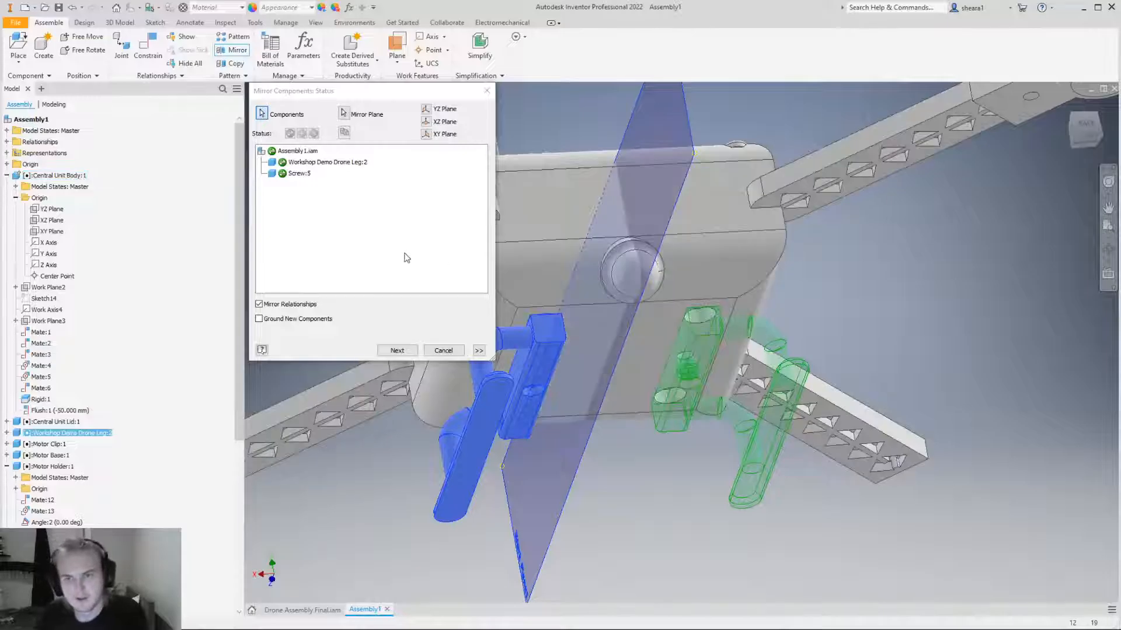
click(397, 351)
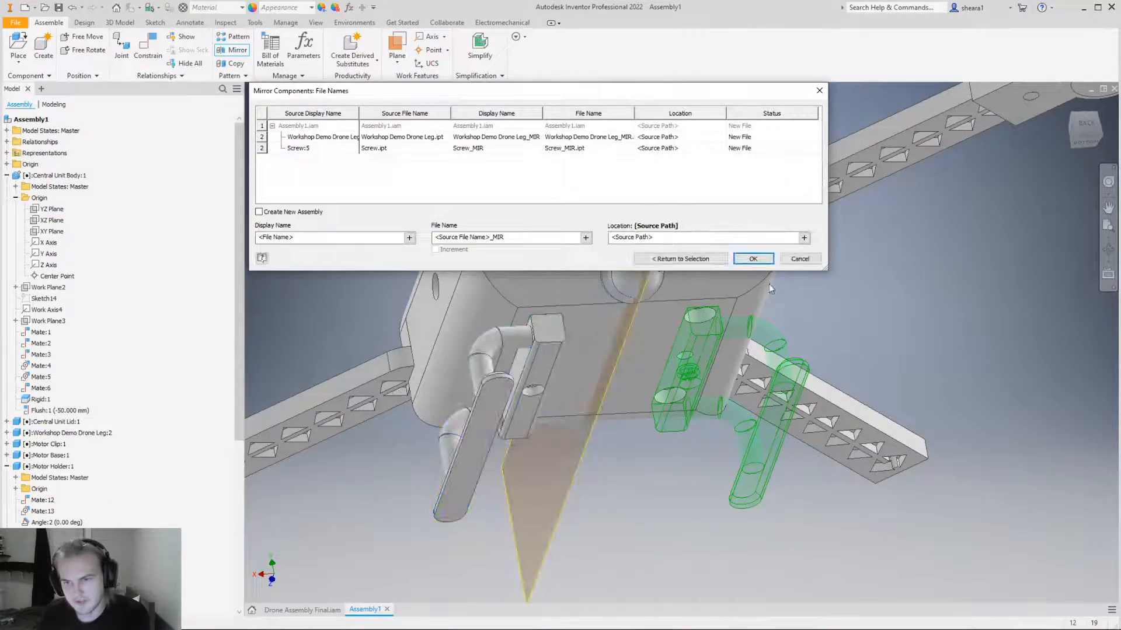
click(756, 259)
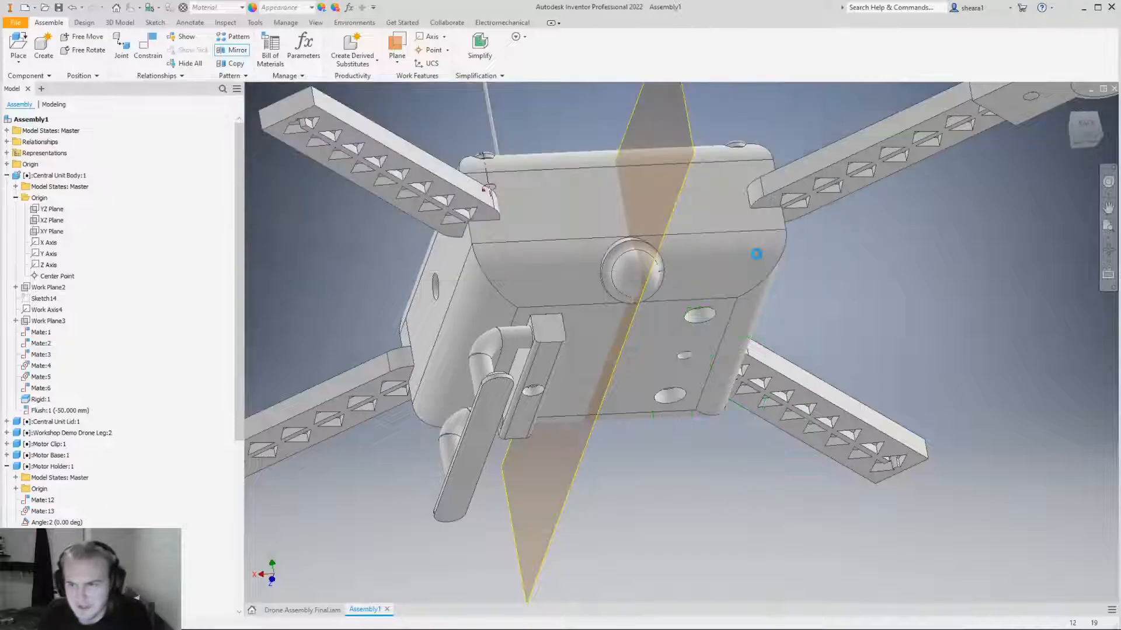
Test whether the mirrored landing leg can be moved out of place, and undo the mirroring.
shift+middle_drag(684, 447, 675, 473)
drag(757, 420, 765, 447)
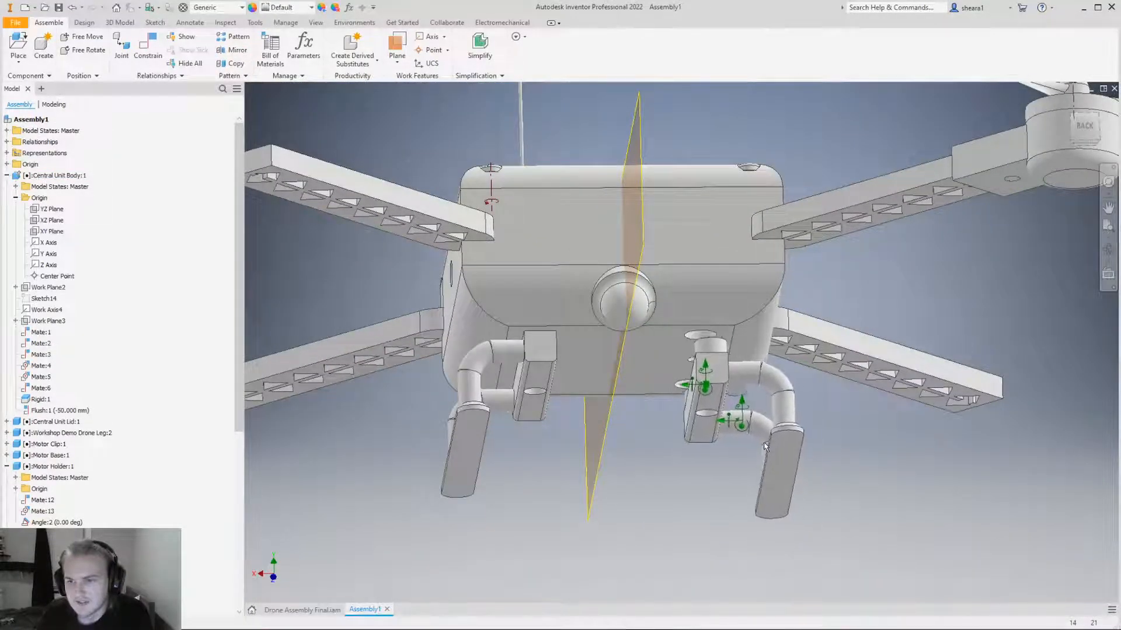
click(668, 502)
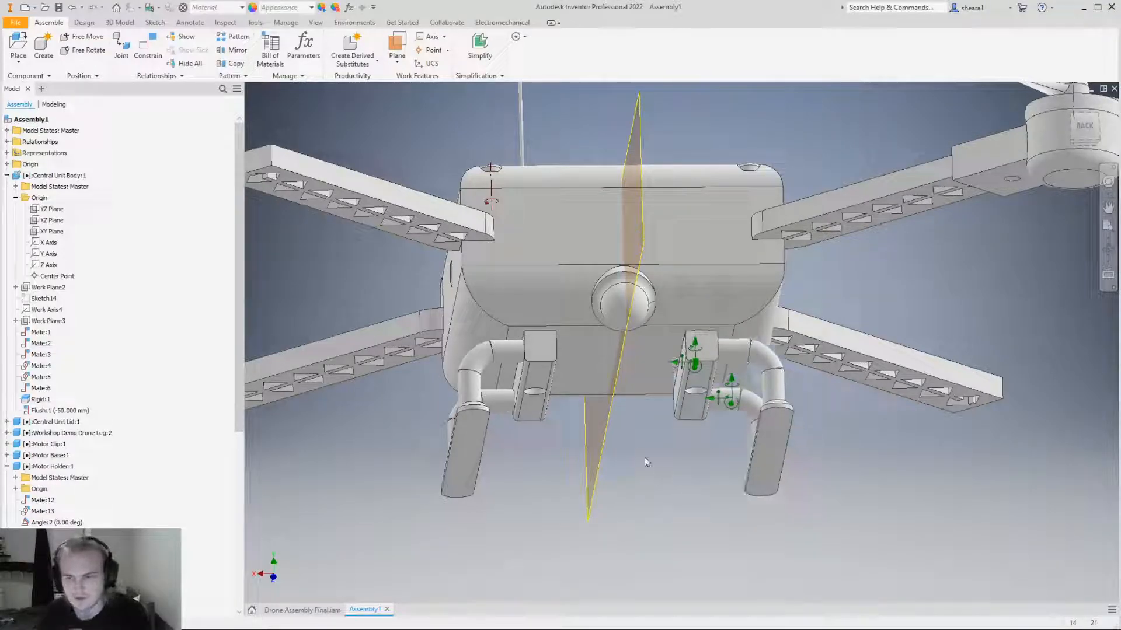
key(ctrl+z)
Set up a component mirror of the landing leg and its screw across the central work plane.
click(232, 51)
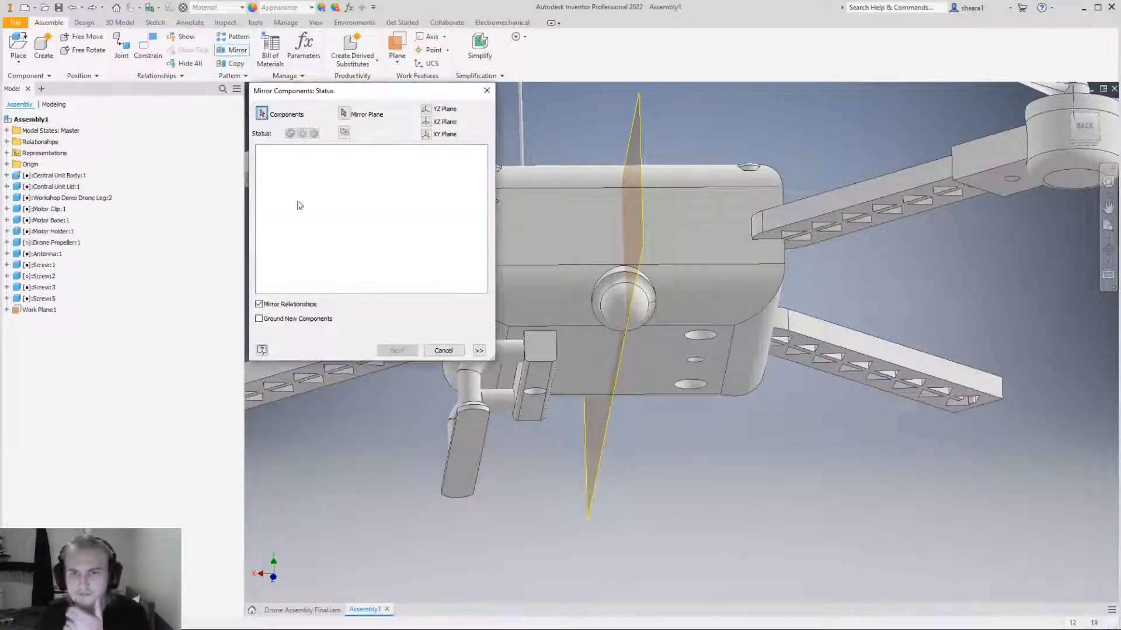
click(508, 433)
shift+middle_drag(508, 433, 525, 263)
click(534, 385)
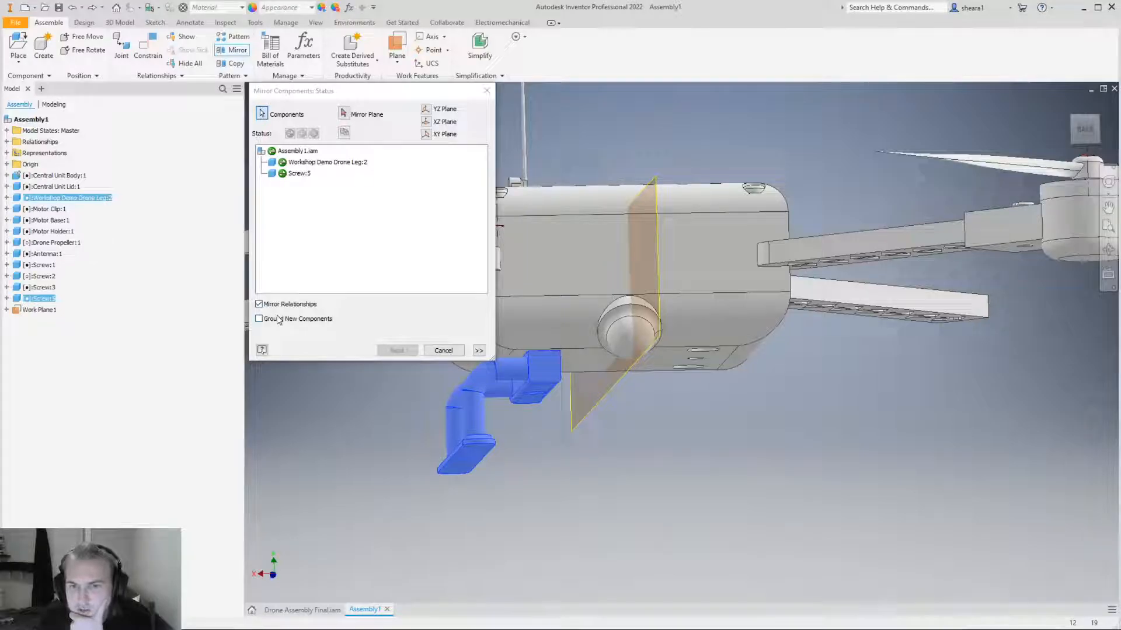
click(344, 114)
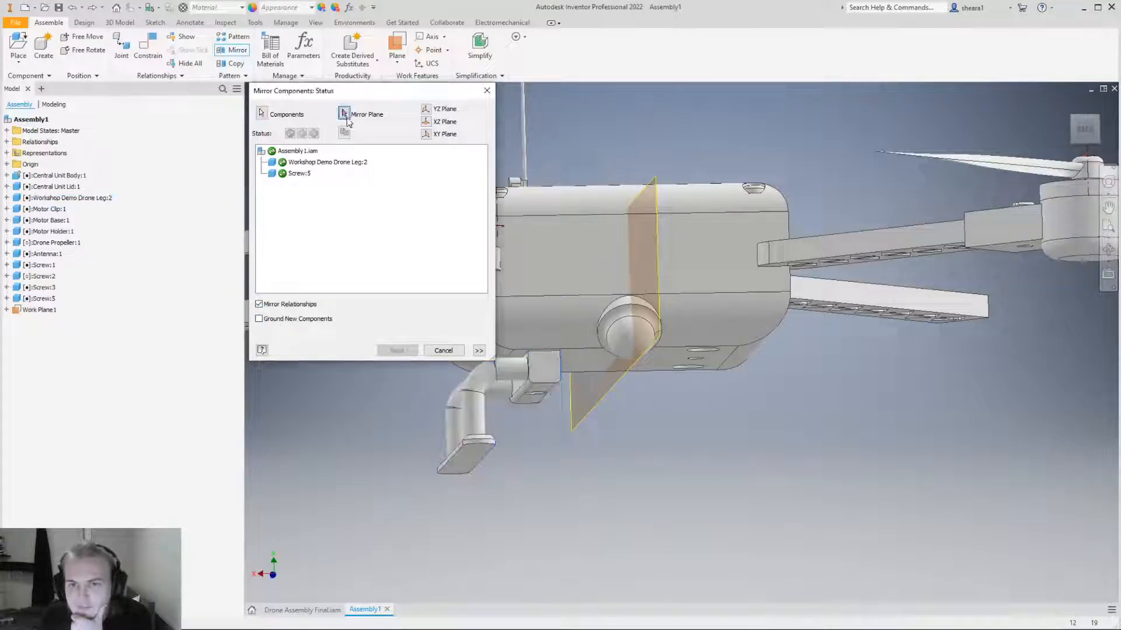
click(599, 405)
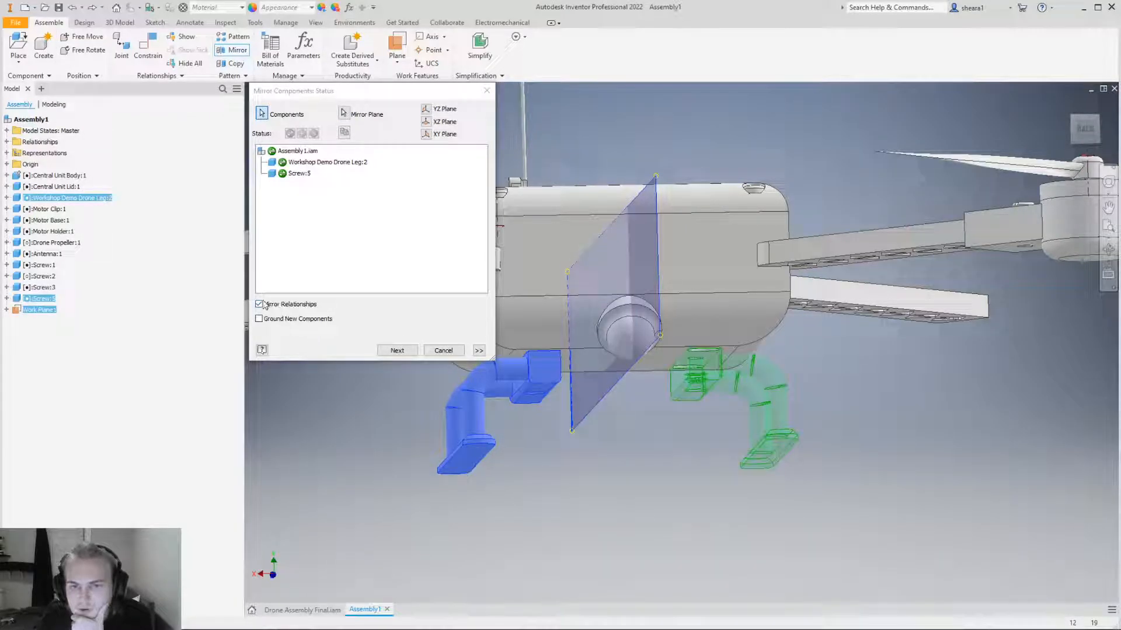
click(282, 164)
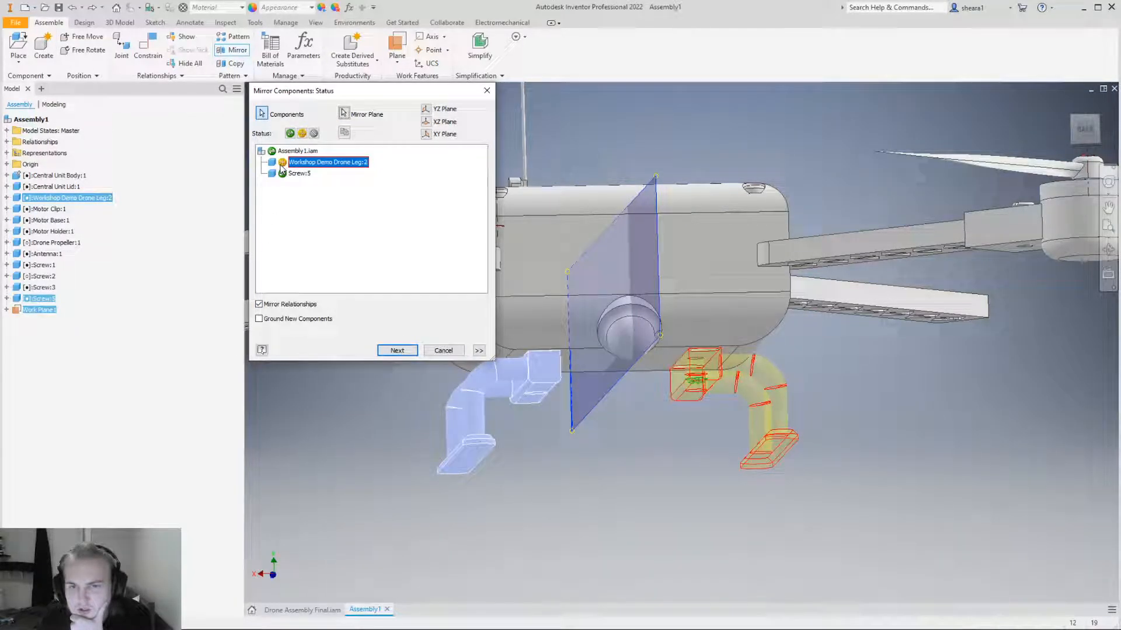
click(282, 163)
click(340, 238)
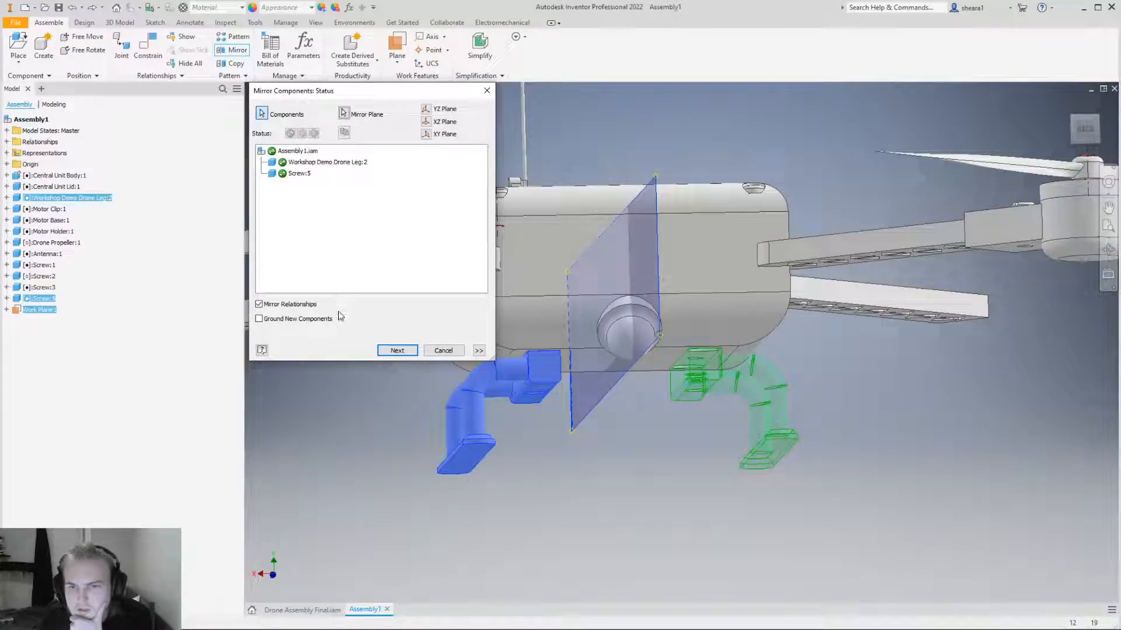
Enable grounding of the new components and create the mirrored leg and screw with the default _MIR file names.
click(412, 352)
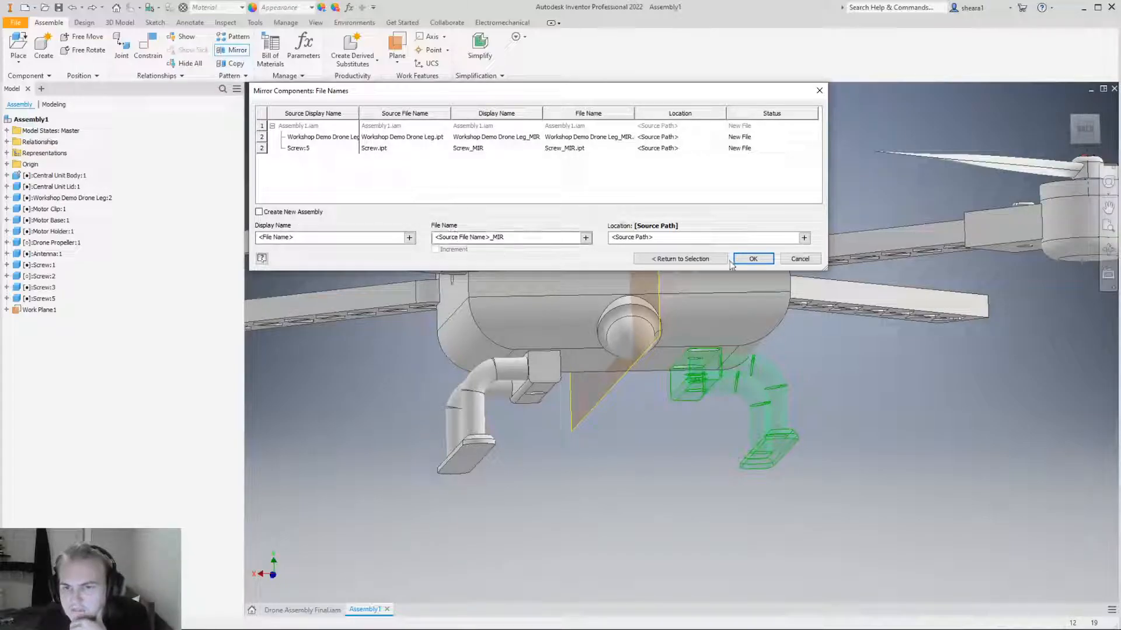
click(682, 259)
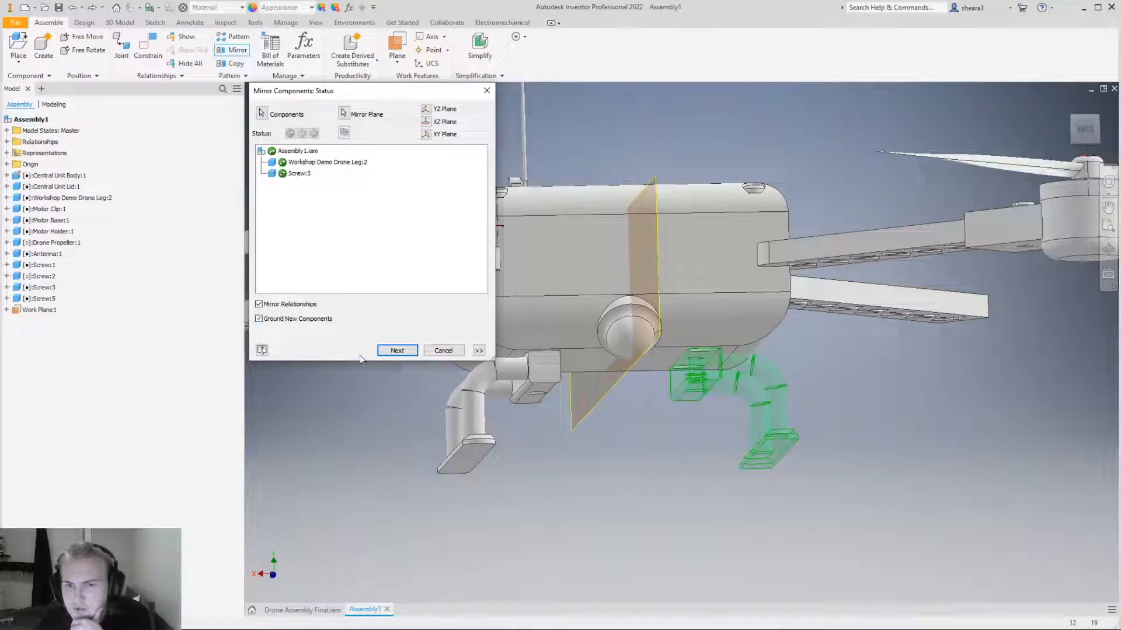
click(397, 350)
click(759, 260)
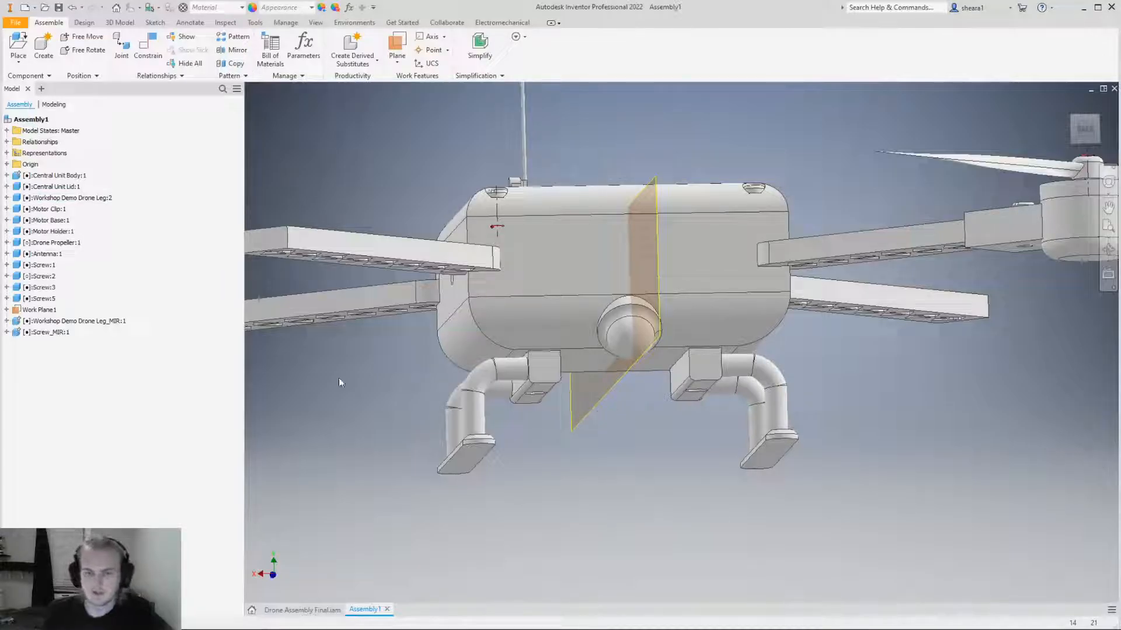
shift+middle_drag(637, 240, 652, 318)
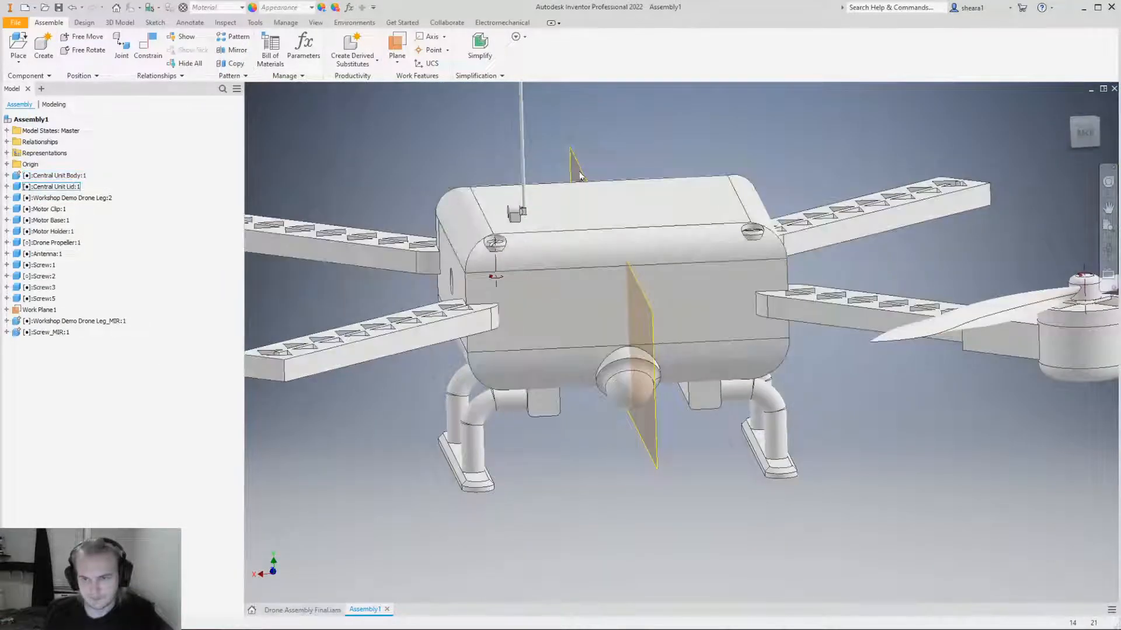
scroll(506, 331, down, 5)
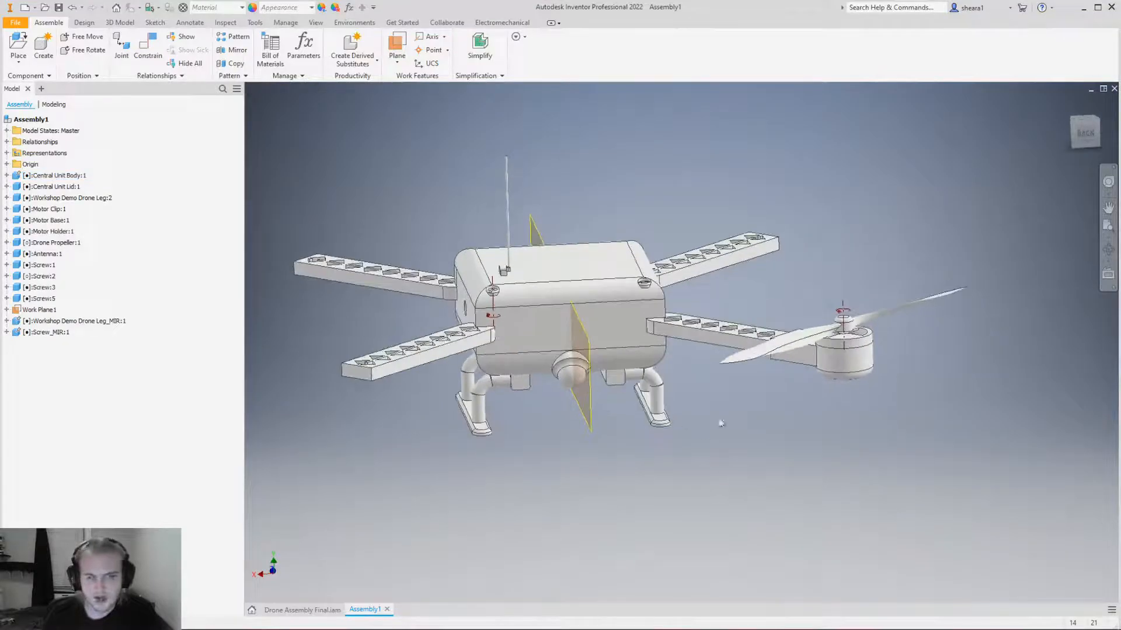
shift+middle_drag(805, 374, 930, 314)
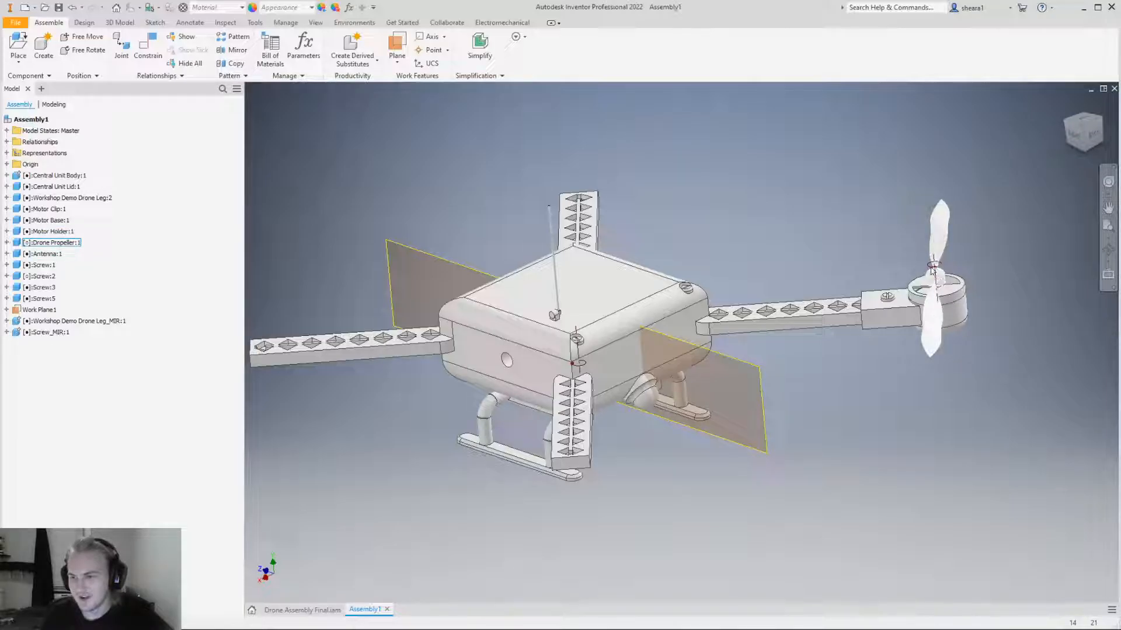
click(236, 38)
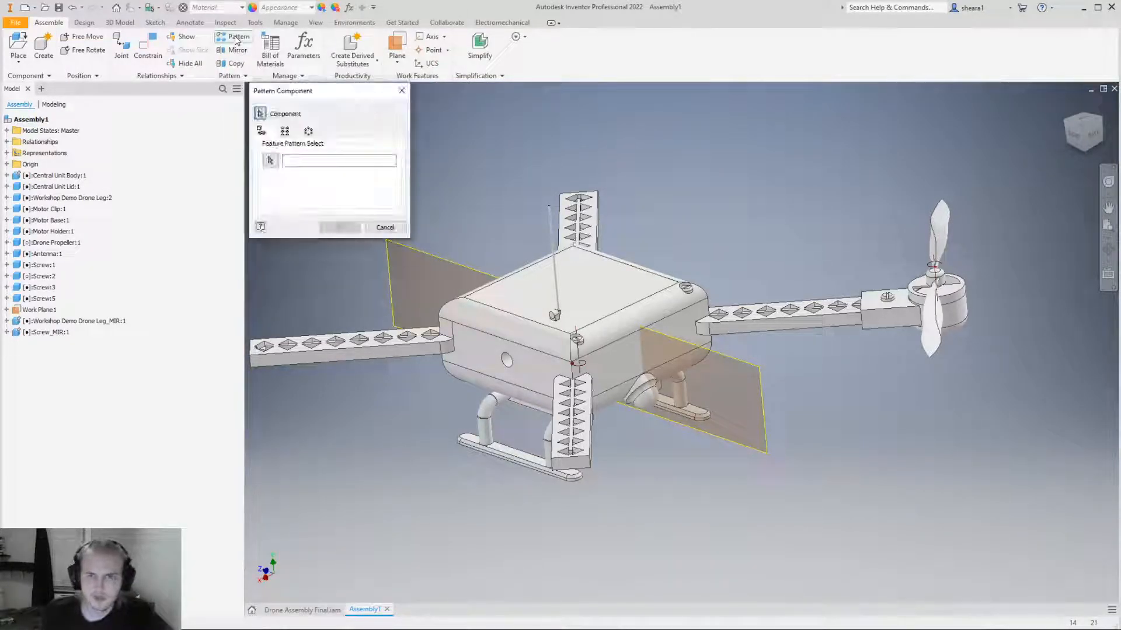
click(309, 132)
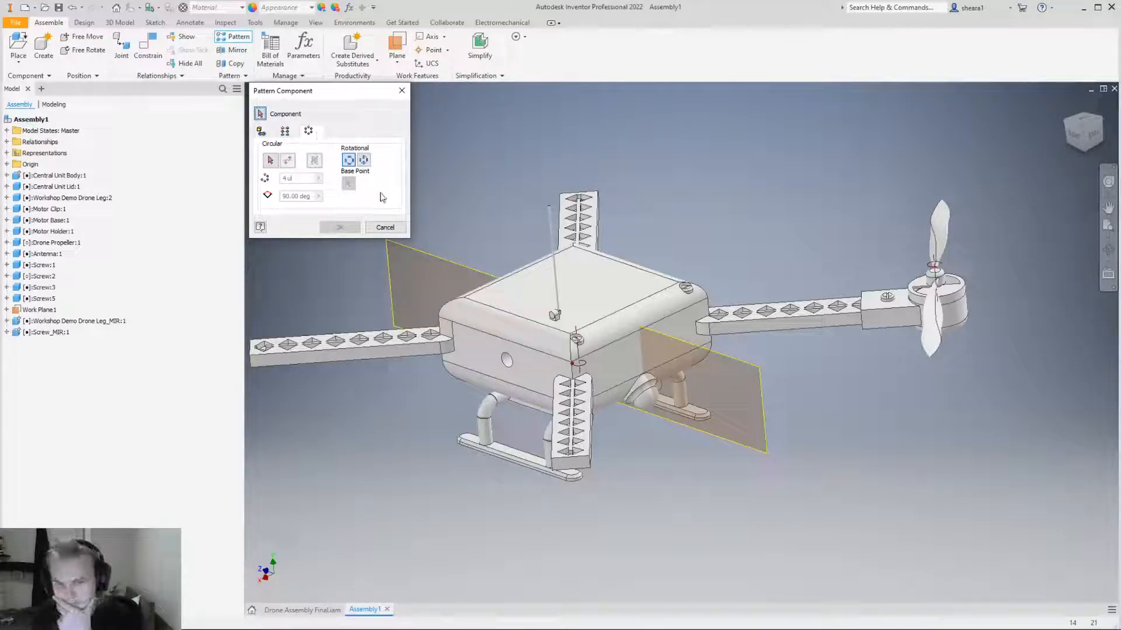
shift+middle_drag(438, 175, 669, 144)
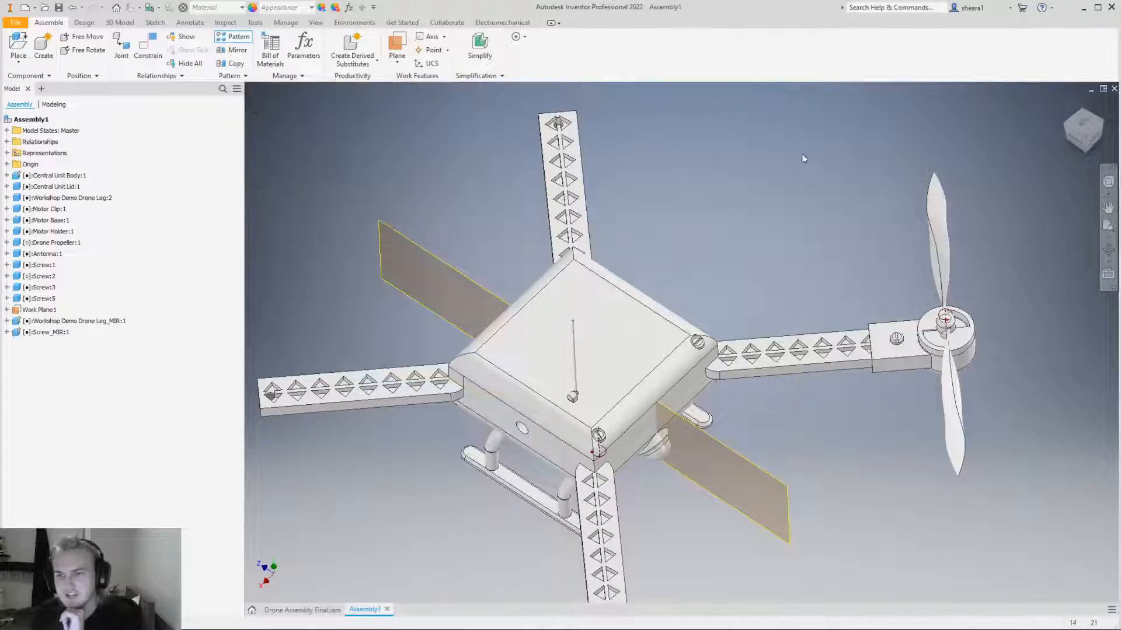
Select the motor clip, motor base, motor holder, propeller and clip screw on the finished arm, and clear the selection.
click(957, 352)
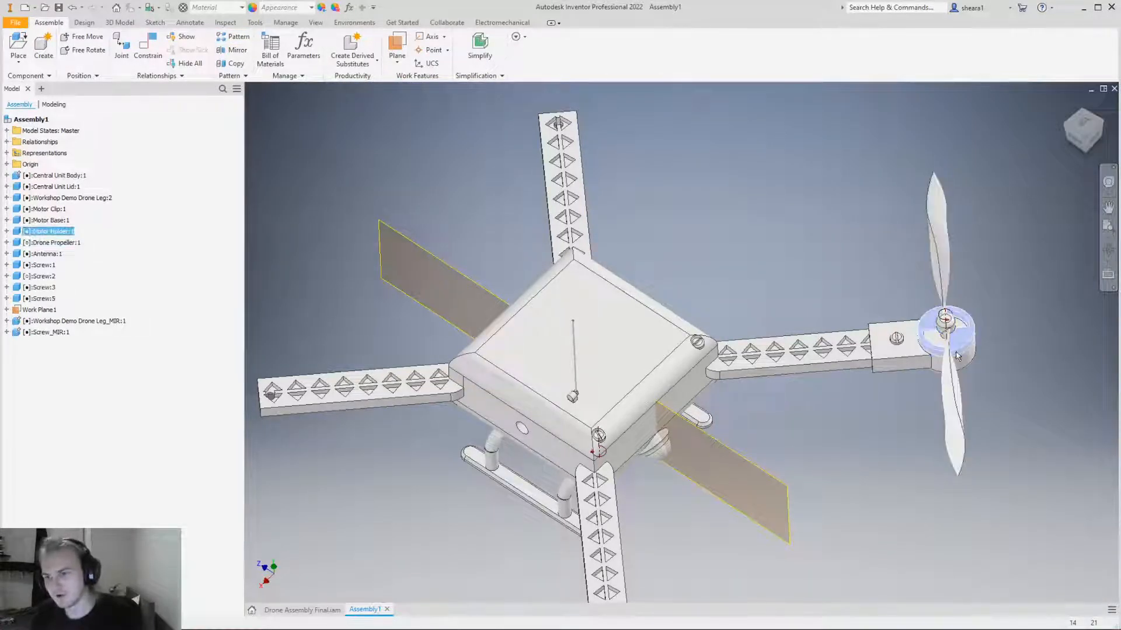
ctrl+click(925, 351)
ctrl+click(947, 352)
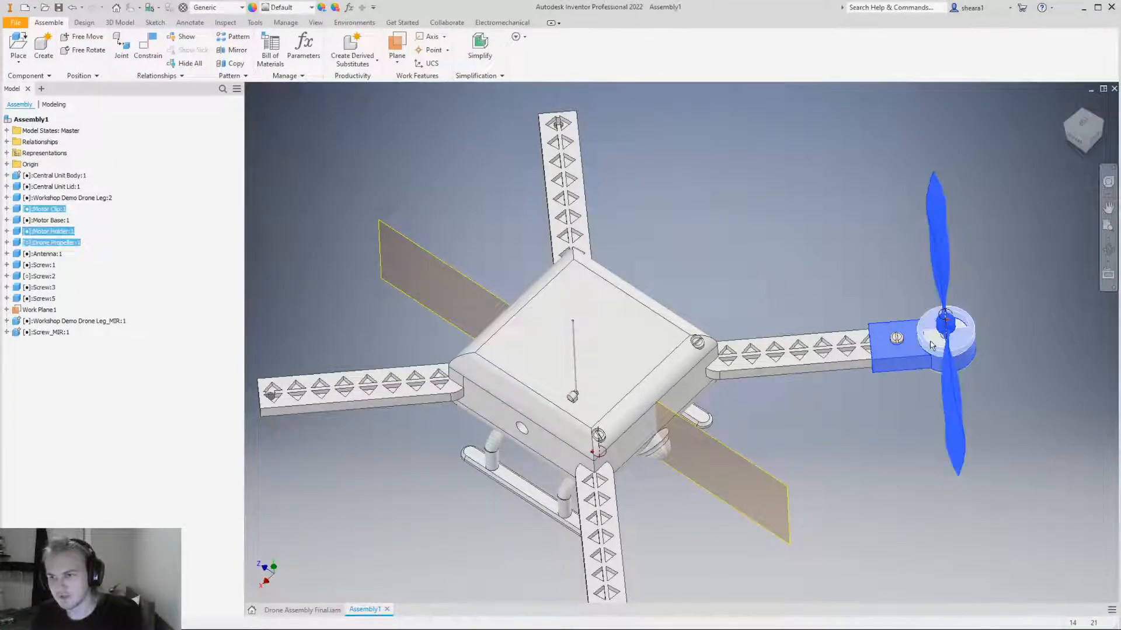
ctrl+click(933, 350)
scroll(818, 419, down, 5)
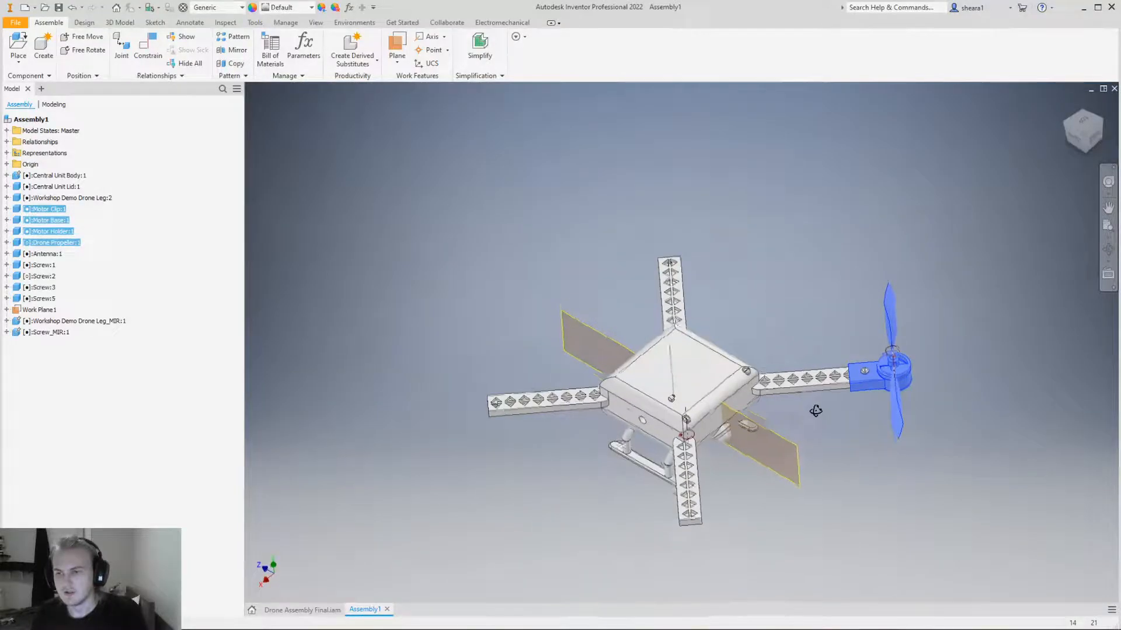
ctrl+click(865, 372)
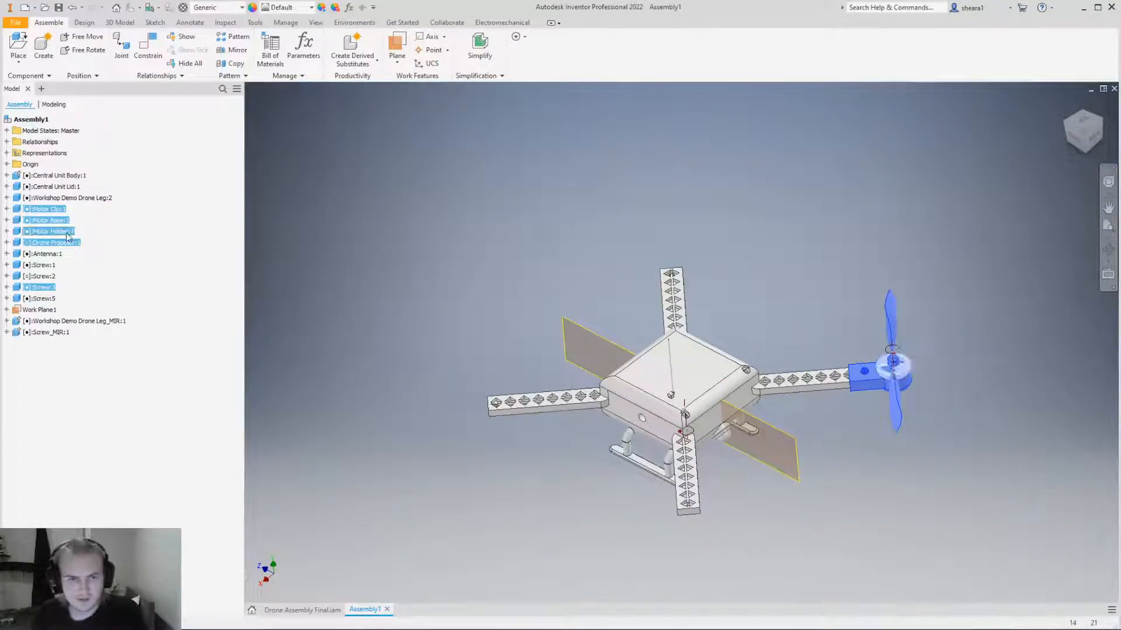
shift+middle_drag(807, 370, 847, 380)
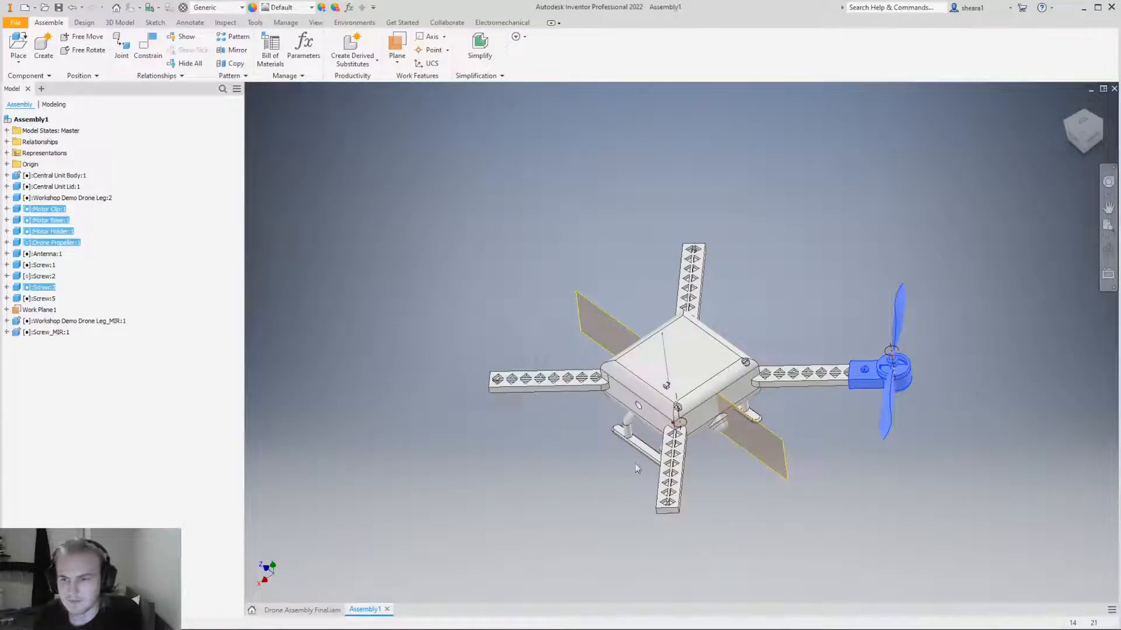
click(783, 257)
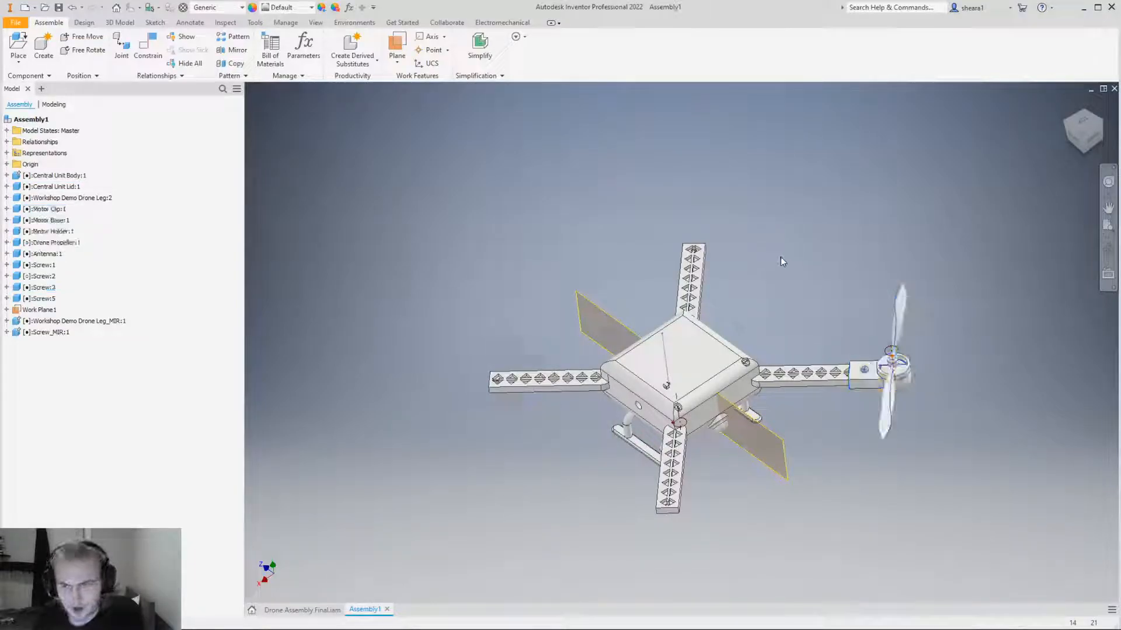
Hide the work plane that runs through the centre of the drone body.
shift+middle_drag(712, 318, 675, 481)
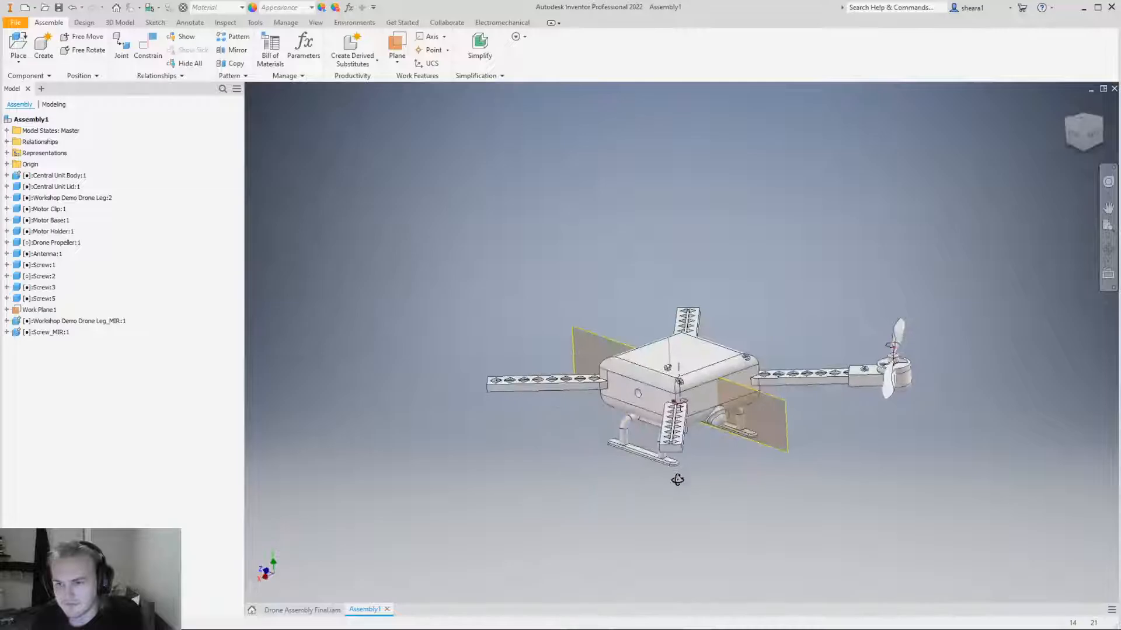
shift+middle_drag(788, 478, 684, 424)
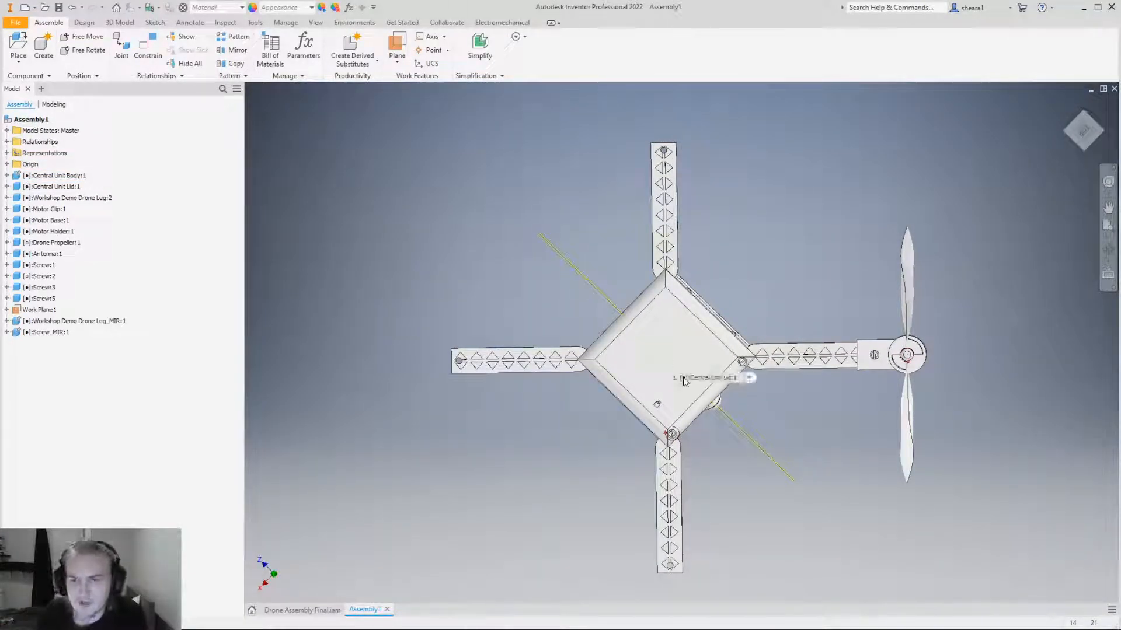
mouse_move(688, 391)
shift+middle_down()
mouse_move(677, 398)
mouse_move(683, 352)
mouse_move(678, 380)
shift+middle_up()
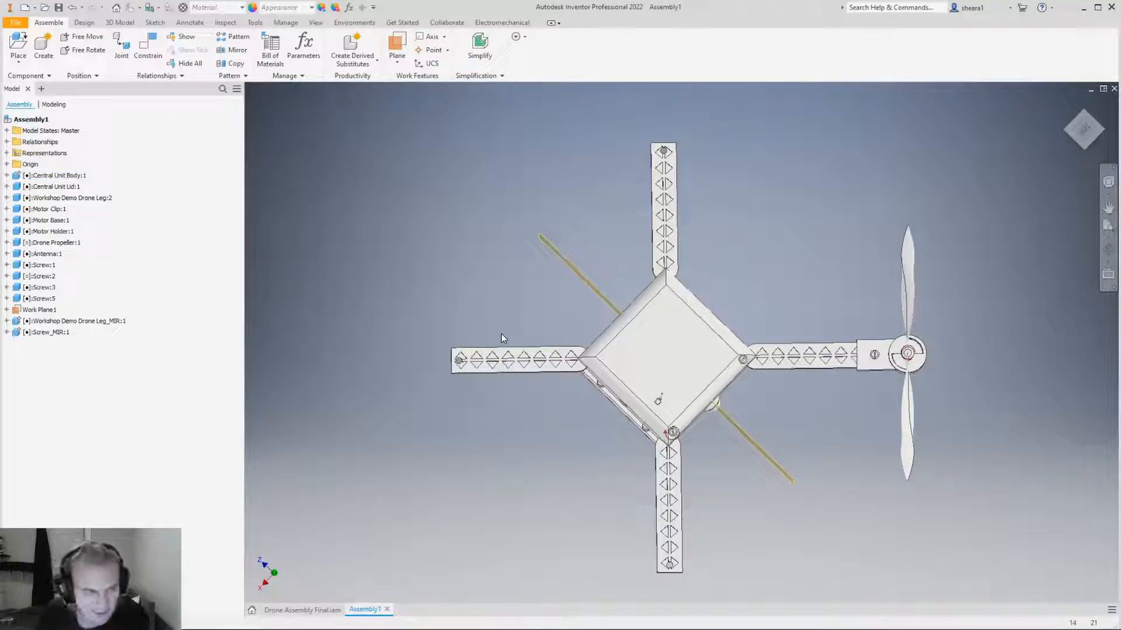
shift+middle_drag(700, 371, 712, 461)
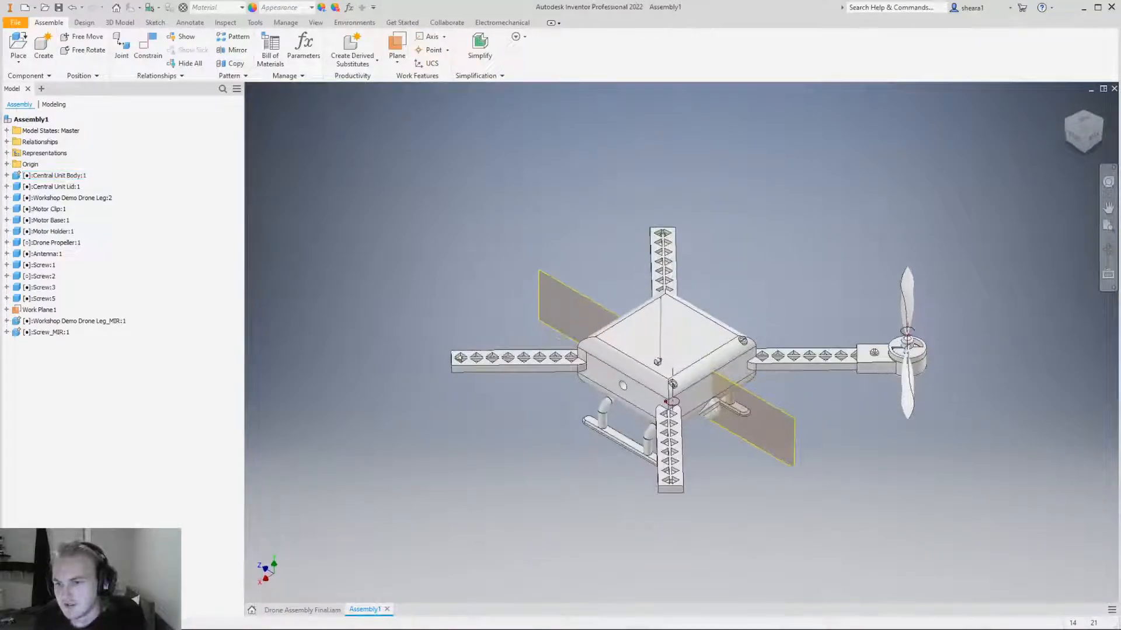
scroll(709, 454, up, 3)
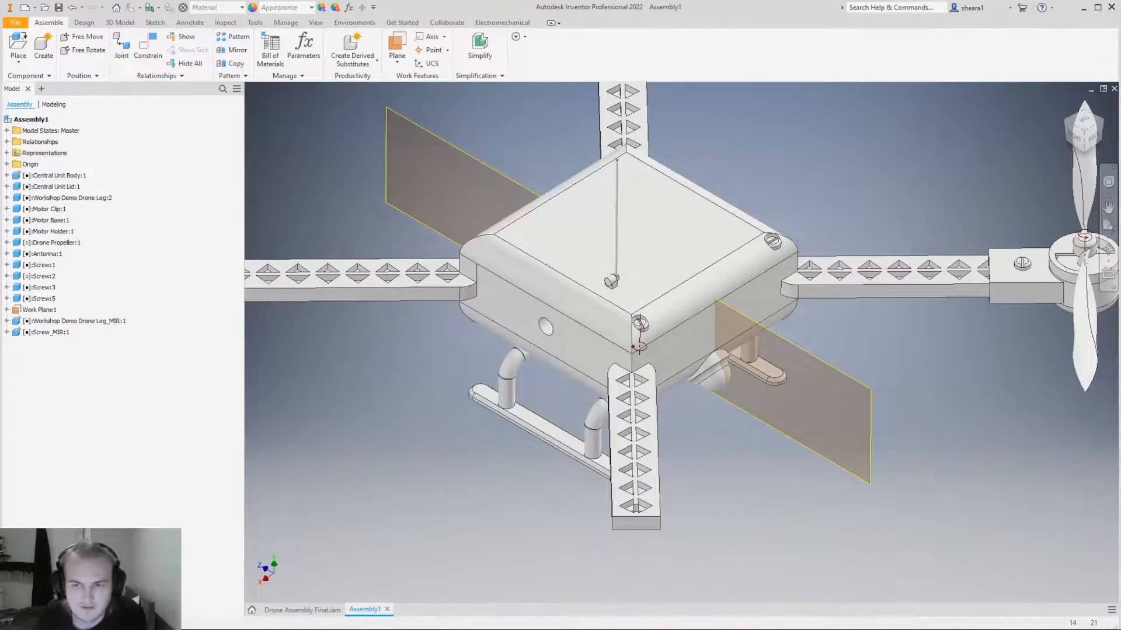
right_click(26, 310)
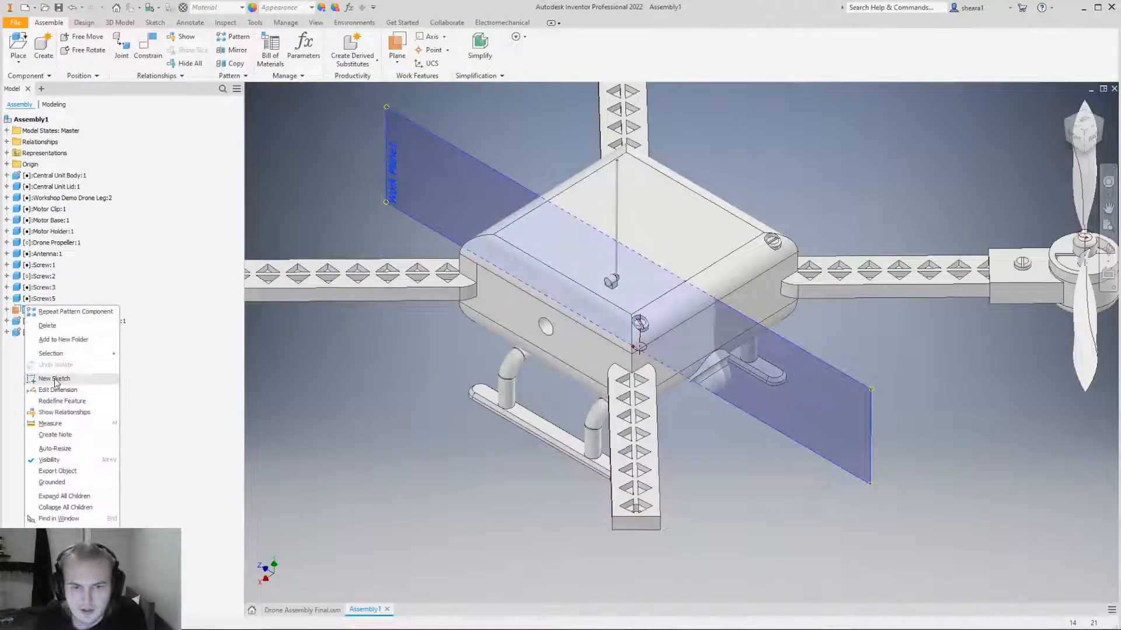
click(50, 460)
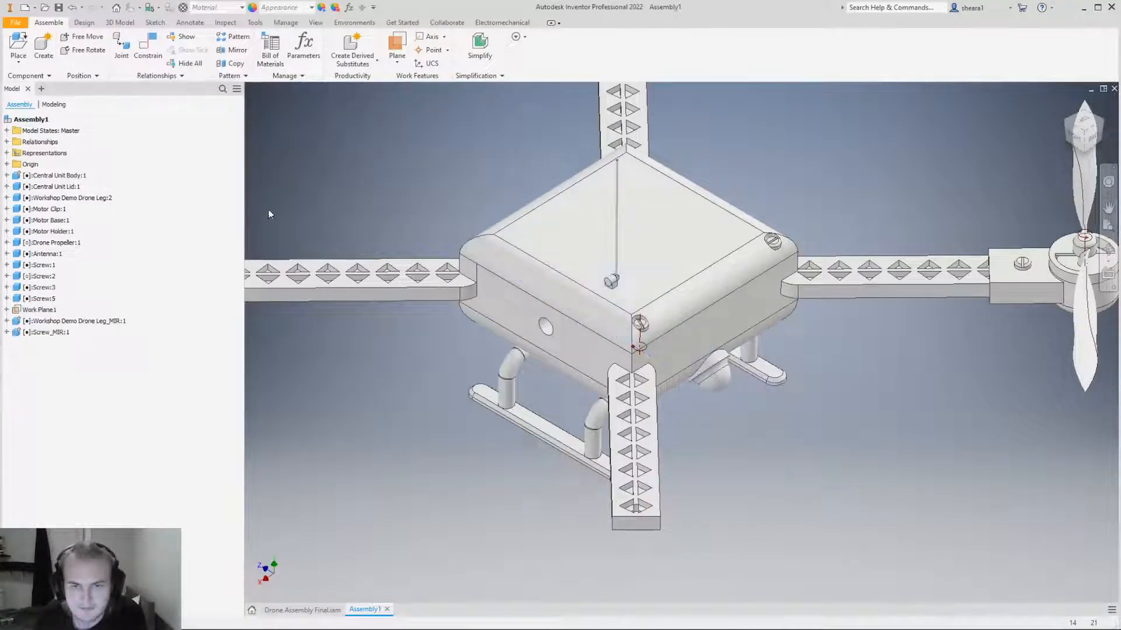
click(443, 36)
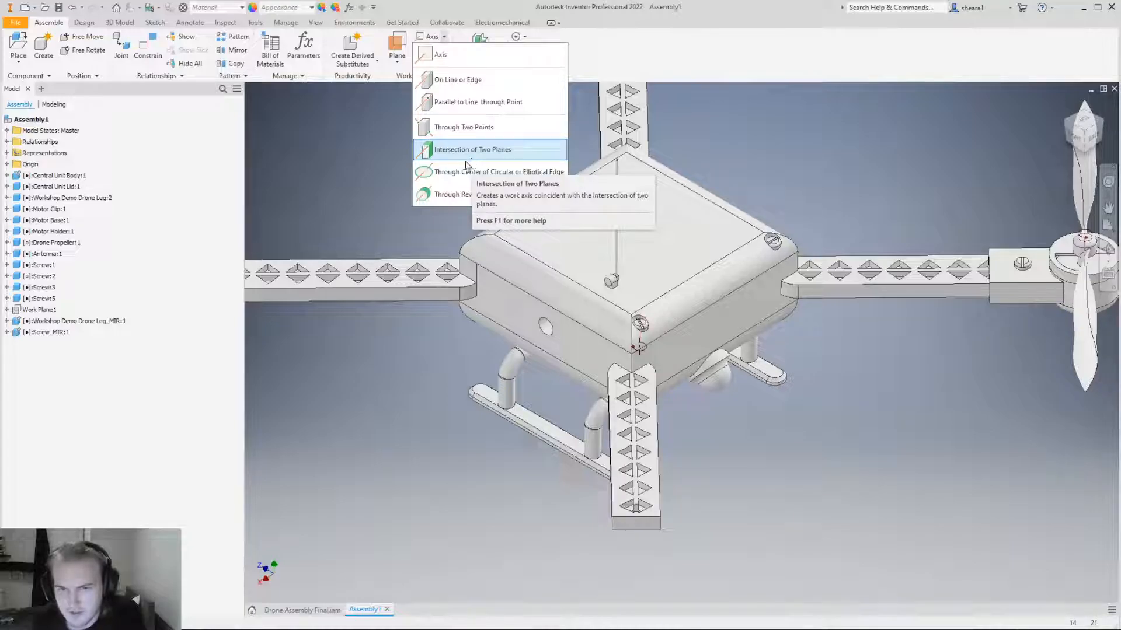
click(470, 150)
click(36, 309)
right_click(35, 310)
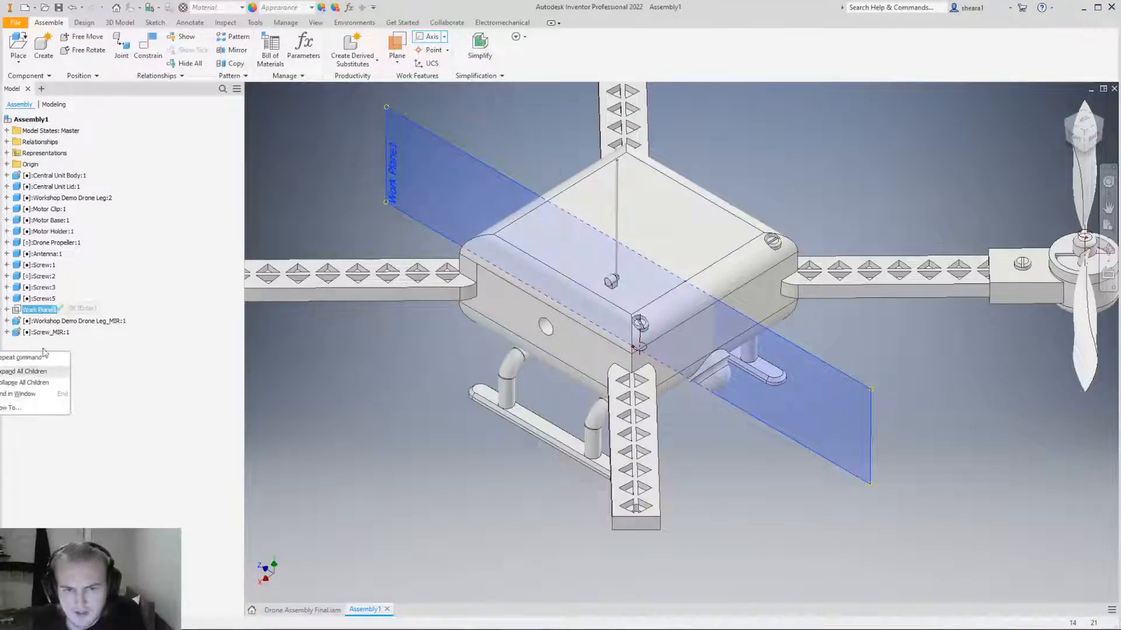
click(125, 456)
key(Escape)
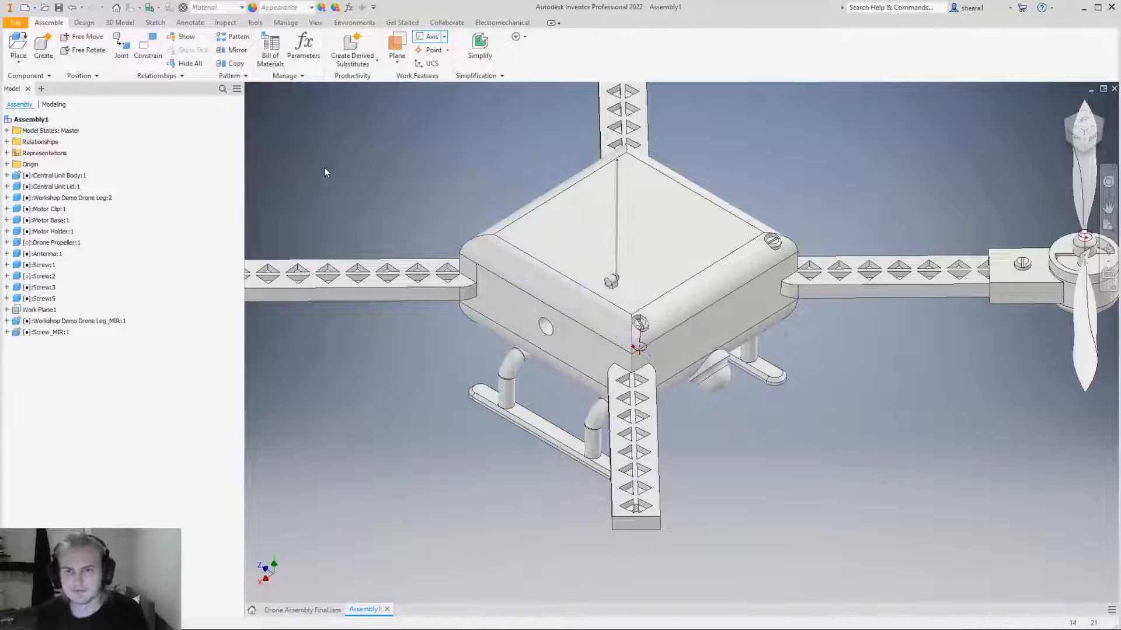
Show the central work plane again and create a perpendicular work plane offset about 47.75 mm inward from the body's dome-side face.
right_click(26, 311)
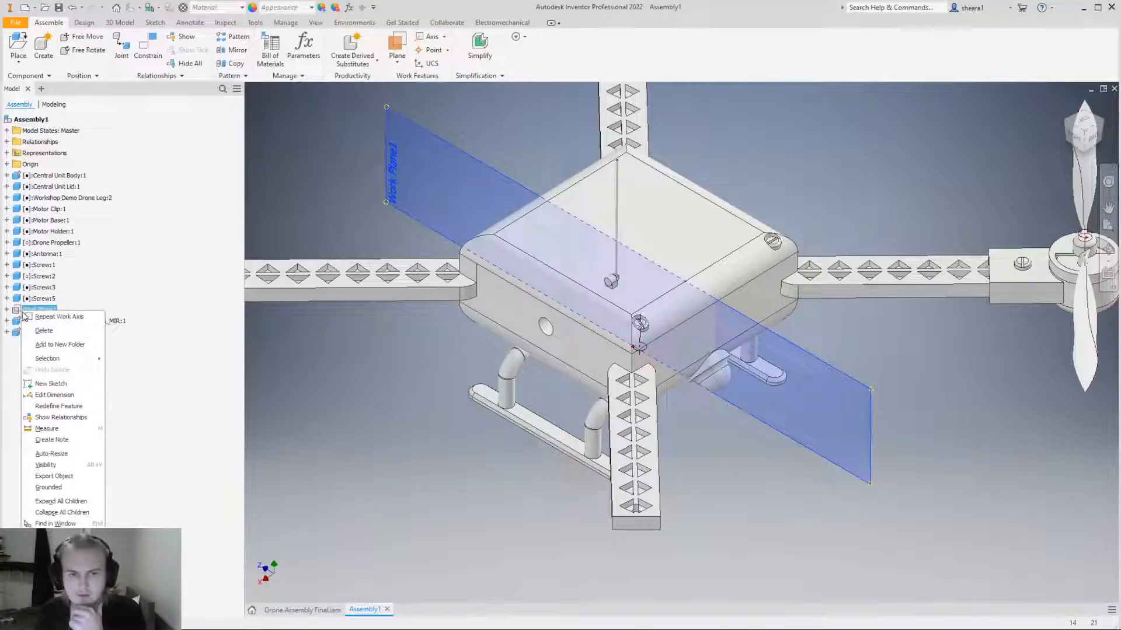
click(43, 466)
mouse_move(539, 374)
shift+middle_down()
mouse_move(533, 323)
mouse_move(554, 365)
shift+middle_up()
click(398, 62)
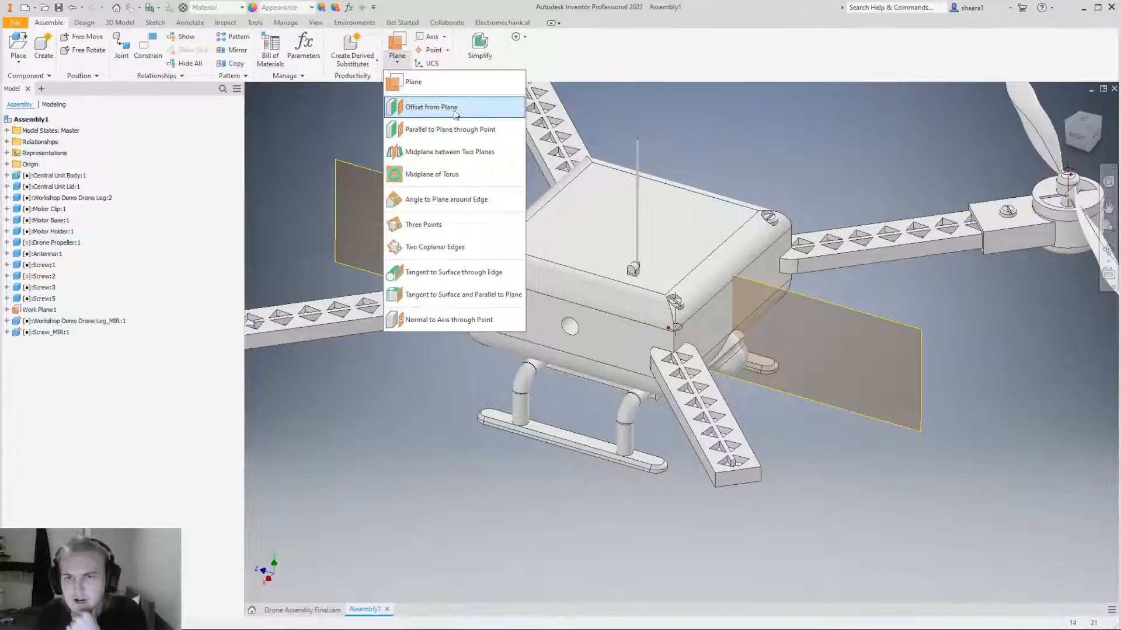
click(431, 107)
click(714, 335)
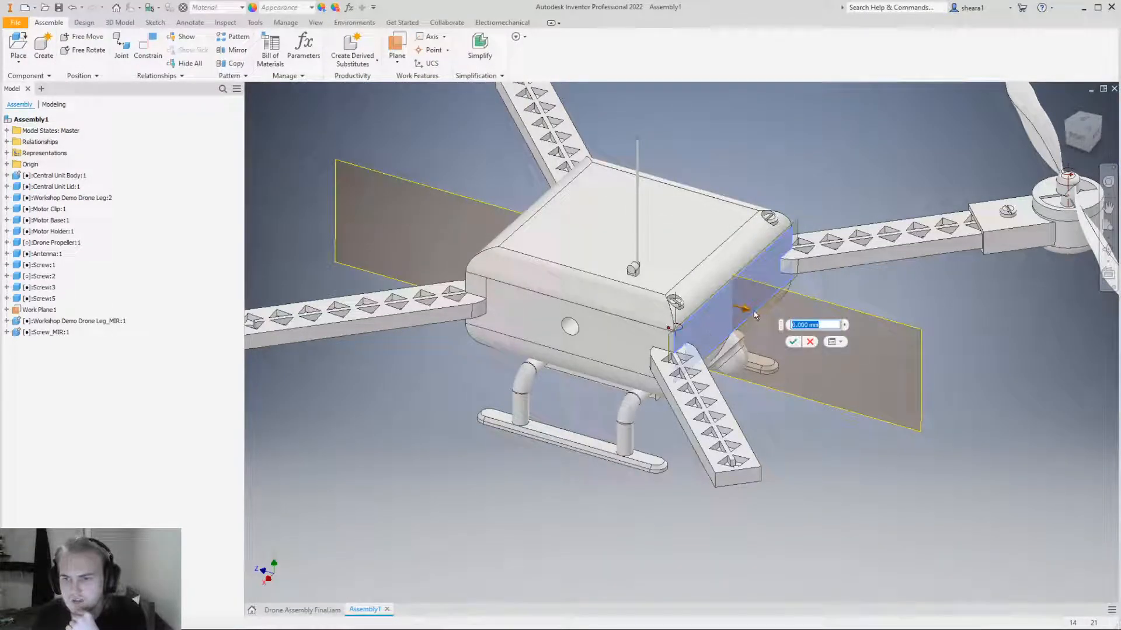
drag(745, 309, 642, 286)
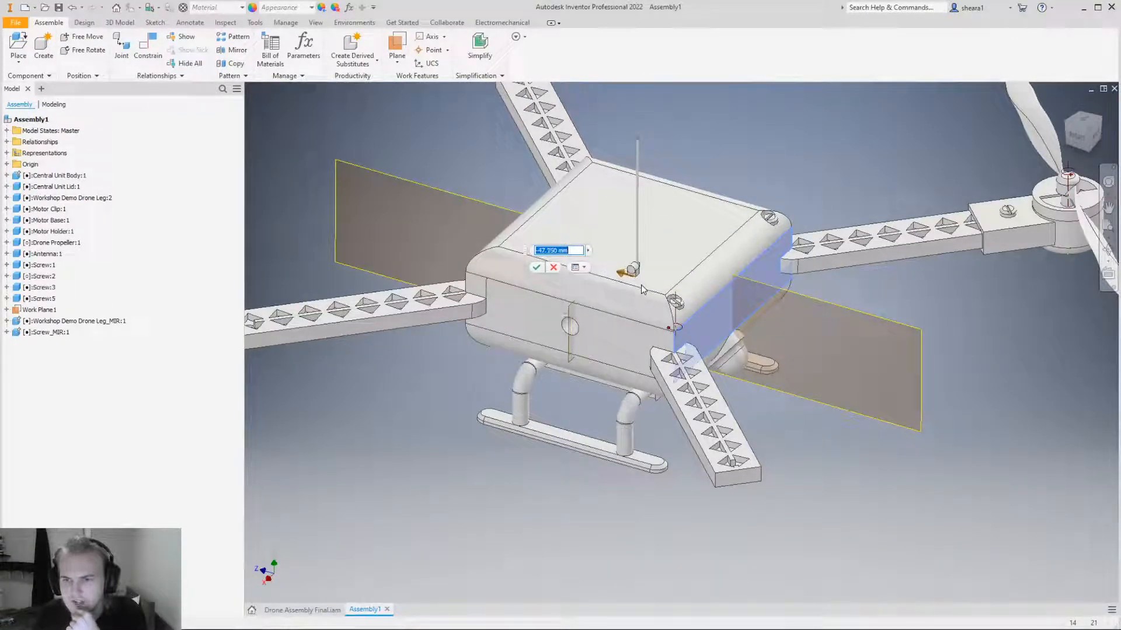
mouse_move(648, 311)
shift+middle_down()
mouse_move(683, 291)
mouse_move(668, 316)
shift+middle_up()
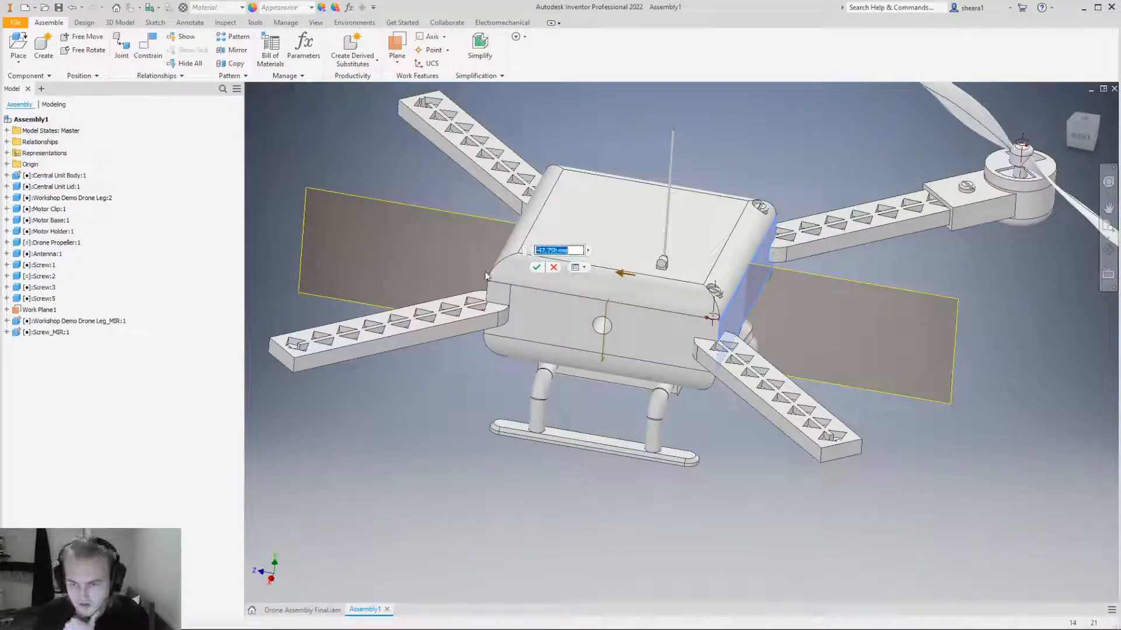
click(536, 267)
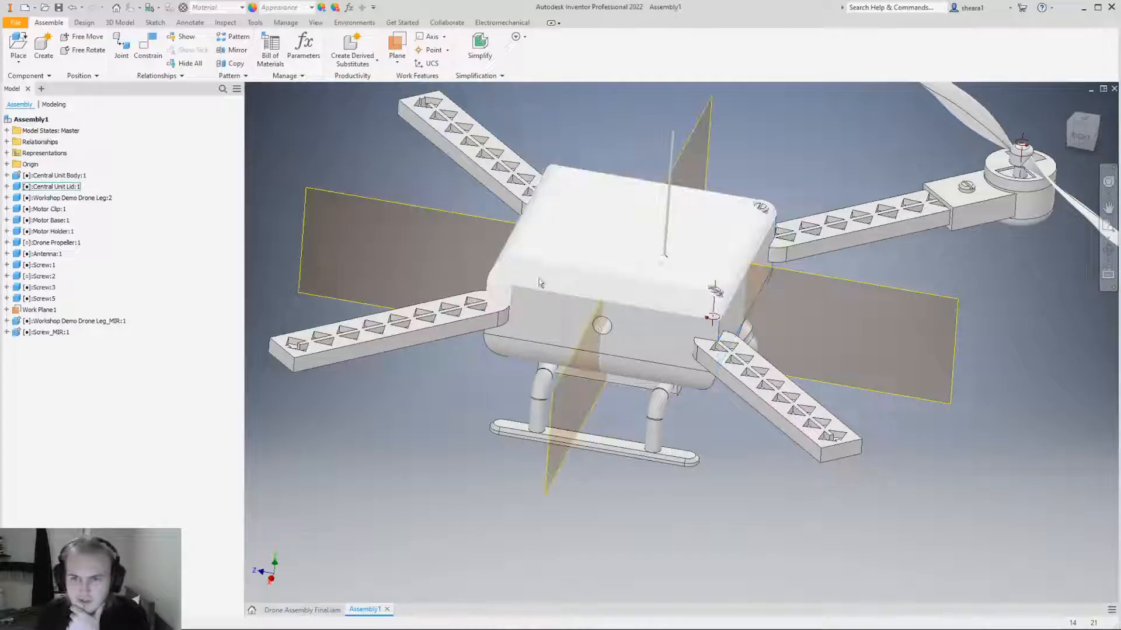
Start a circular component pattern and select the motor clip, motor base, motor holder, propeller and clip screw as its components.
shift+middle_drag(633, 493, 604, 441)
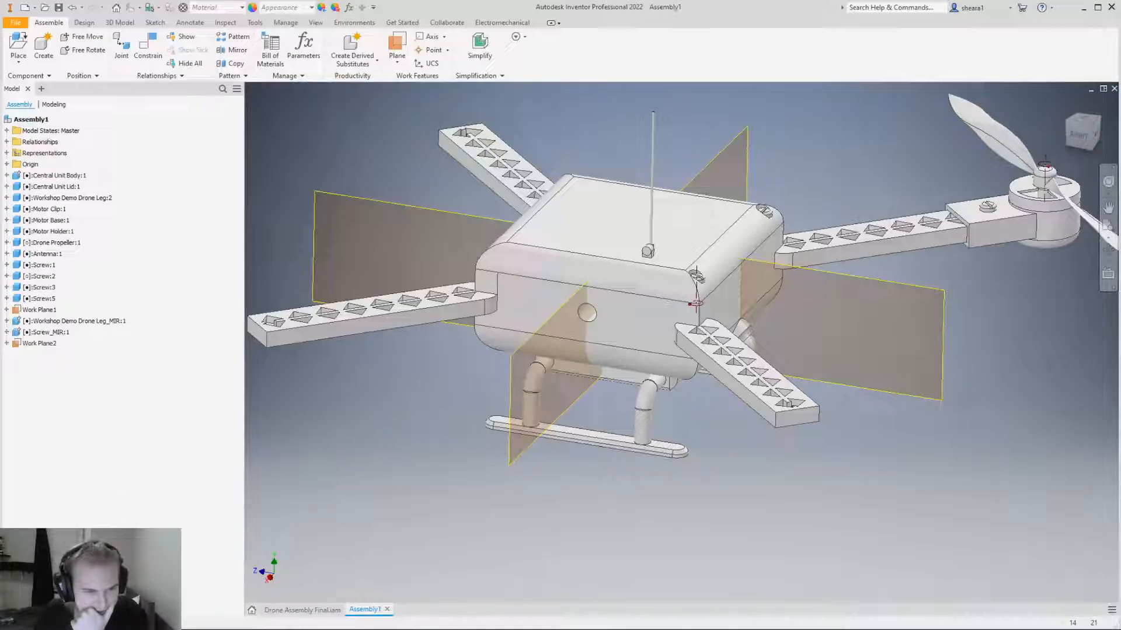
shift+middle_drag(290, 273, 279, 295)
scroll(363, 351, up, 3)
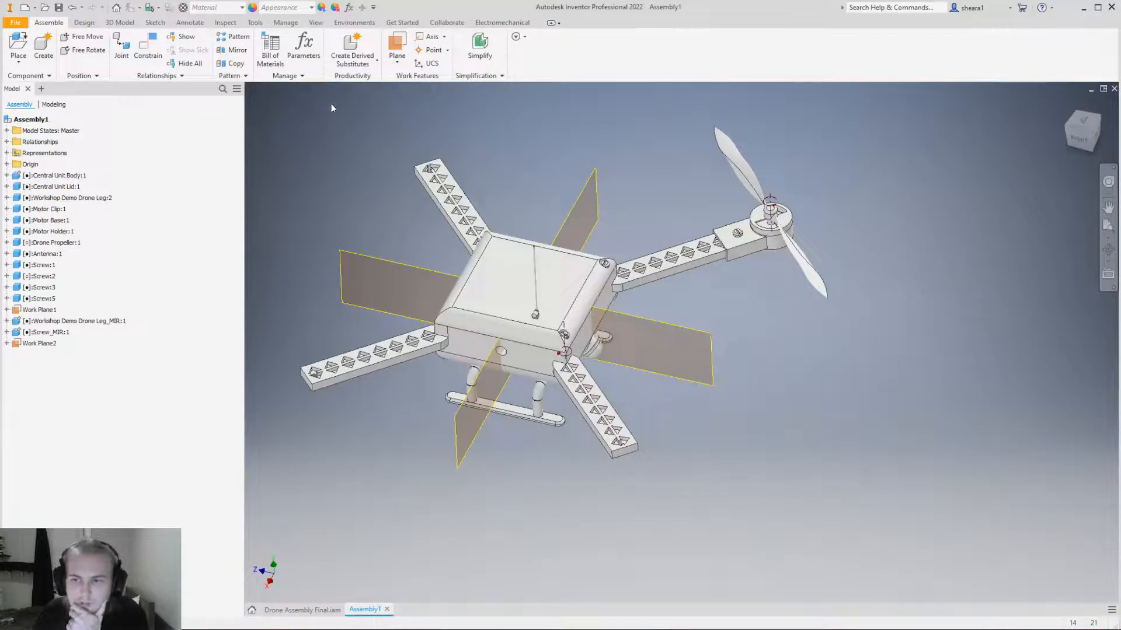
click(234, 37)
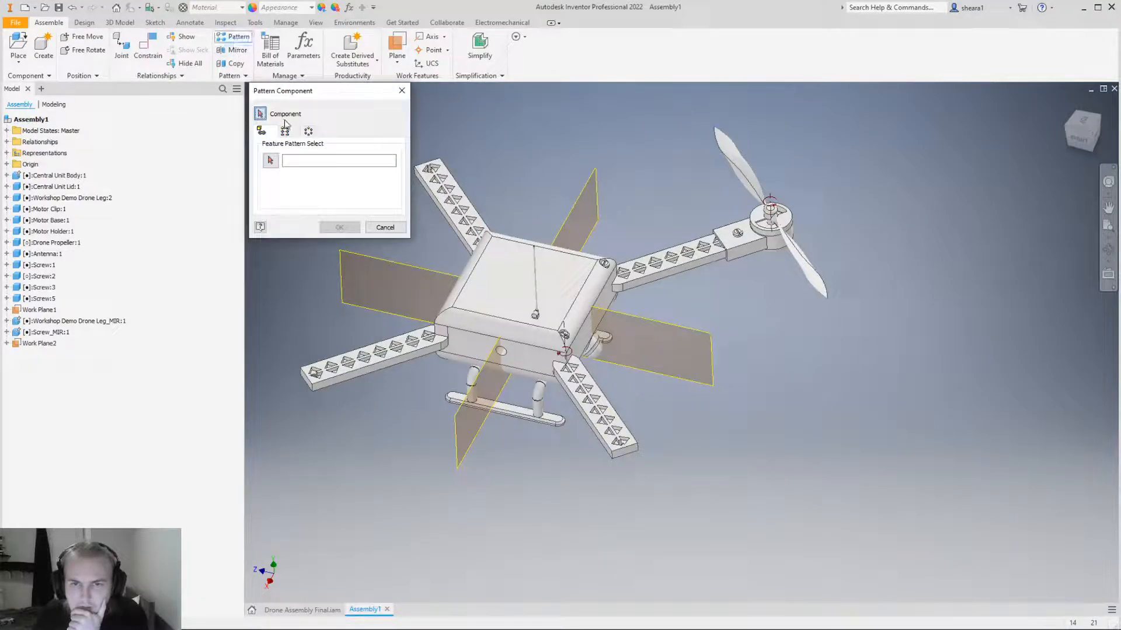
click(308, 131)
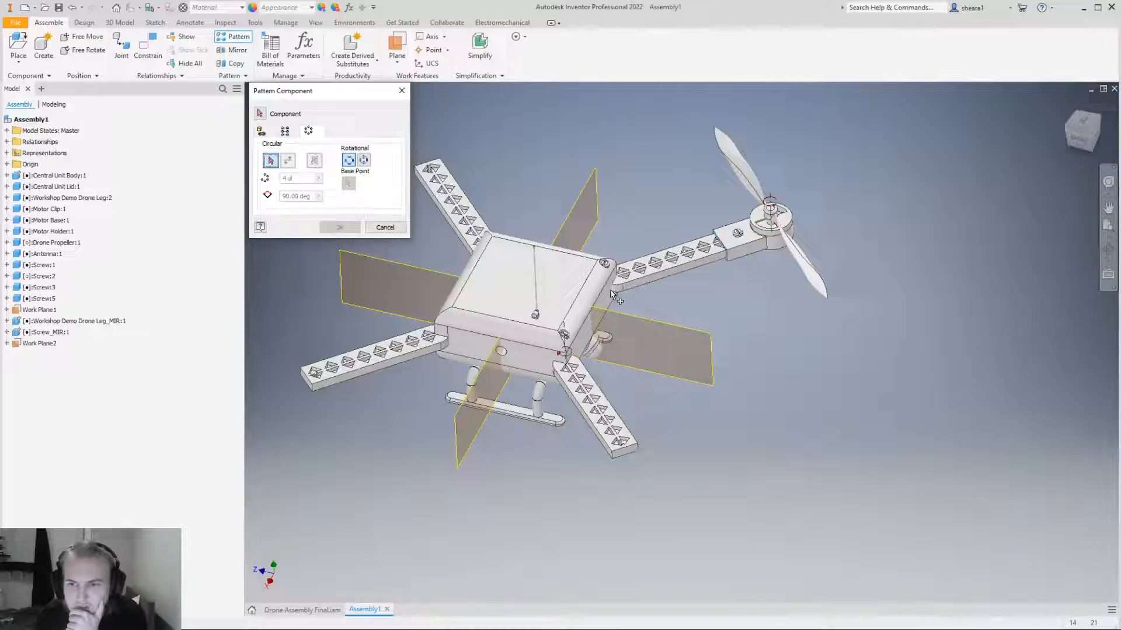
scroll(564, 344, down, 3)
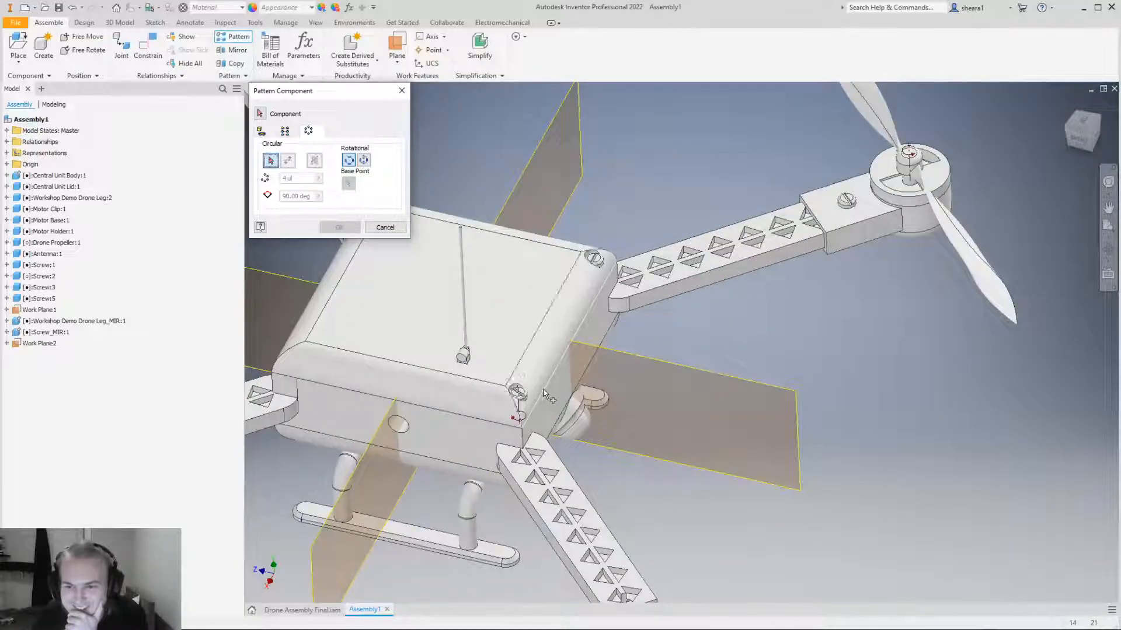
scroll(620, 307, down, 4)
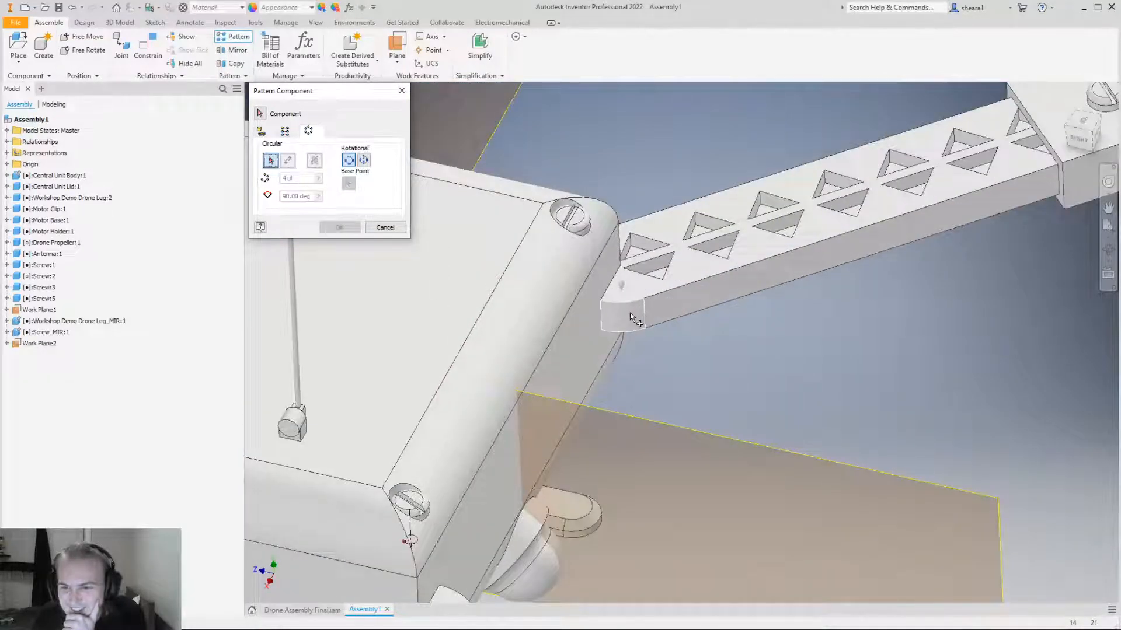
scroll(630, 315, up, 6)
click(260, 113)
click(927, 185)
click(912, 185)
click(1018, 136)
click(993, 143)
click(988, 147)
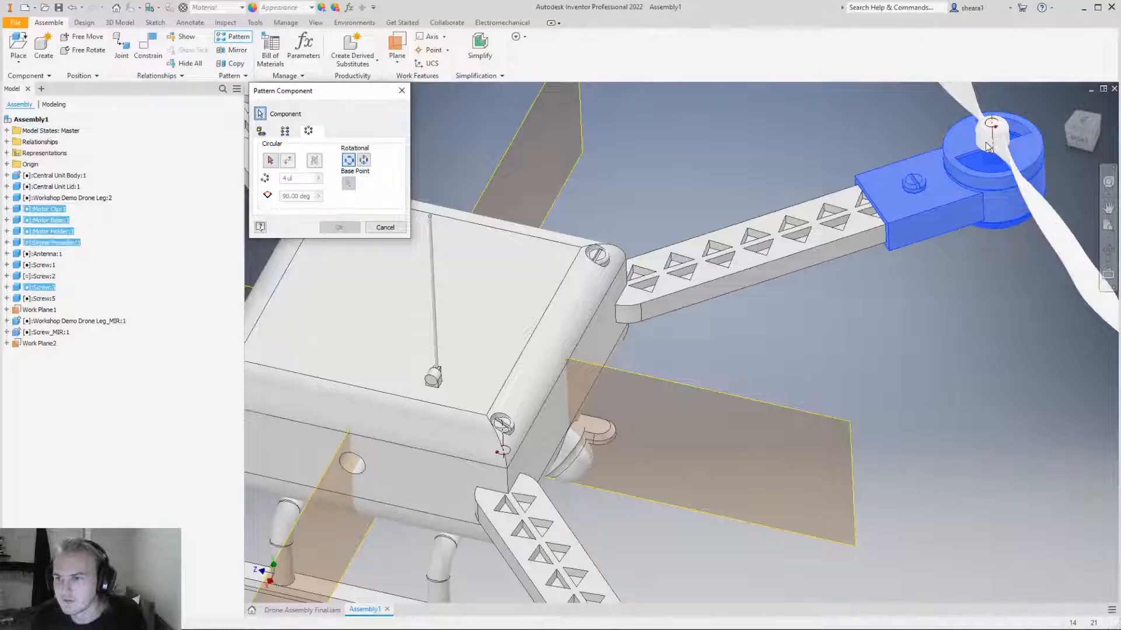
Try the vertical edge at the body corner beside the finished arm as the circular pattern's rotation axis.
click(271, 160)
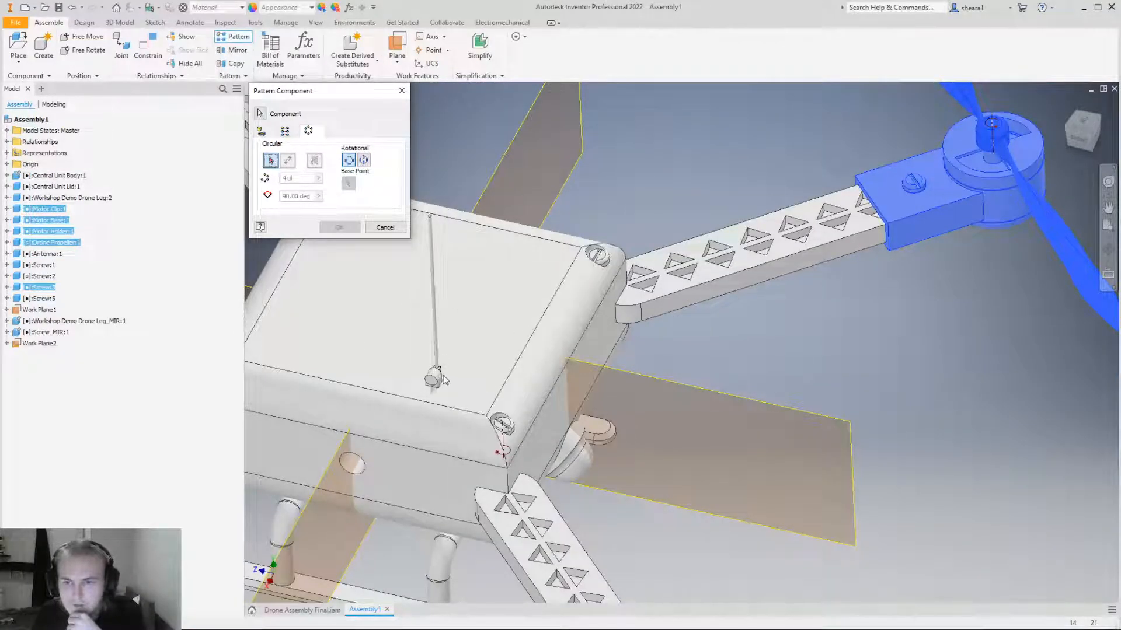
scroll(642, 314, down, 5)
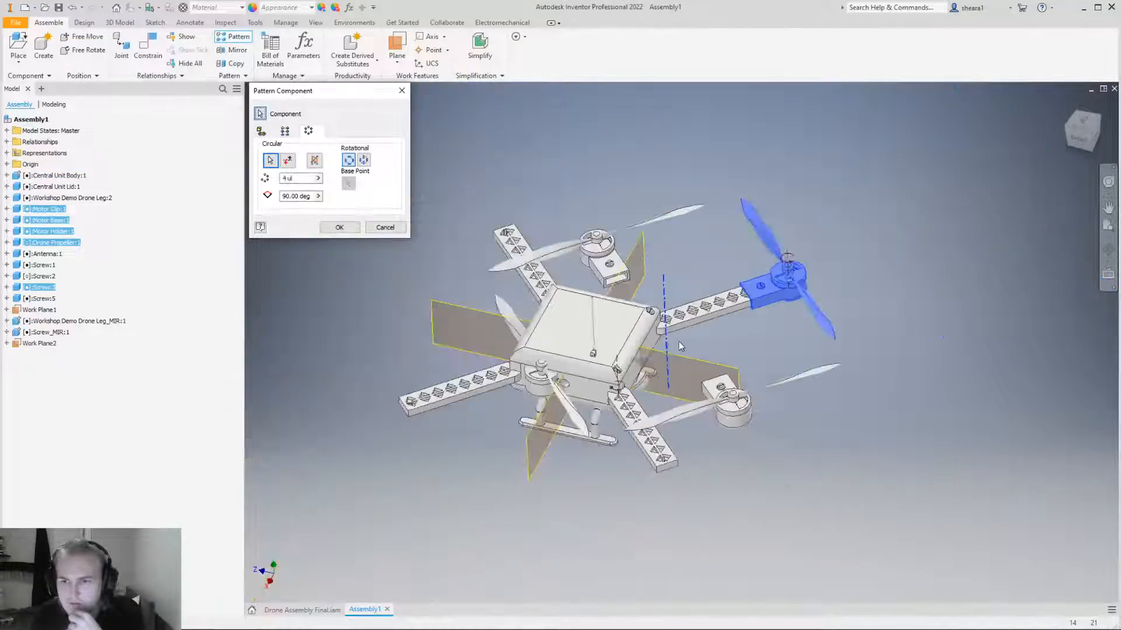
click(669, 334)
scroll(669, 335, up, 3)
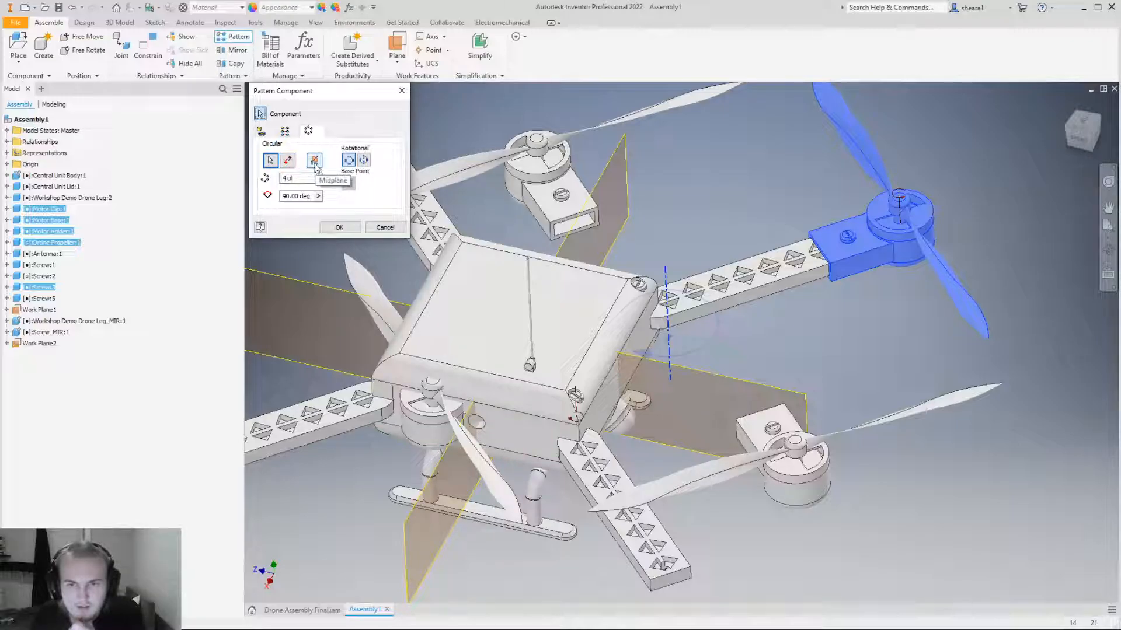
Pattern the selected motor, propeller and screw components by following the central body's arm feature pattern, Circular Pattern1.
click(261, 132)
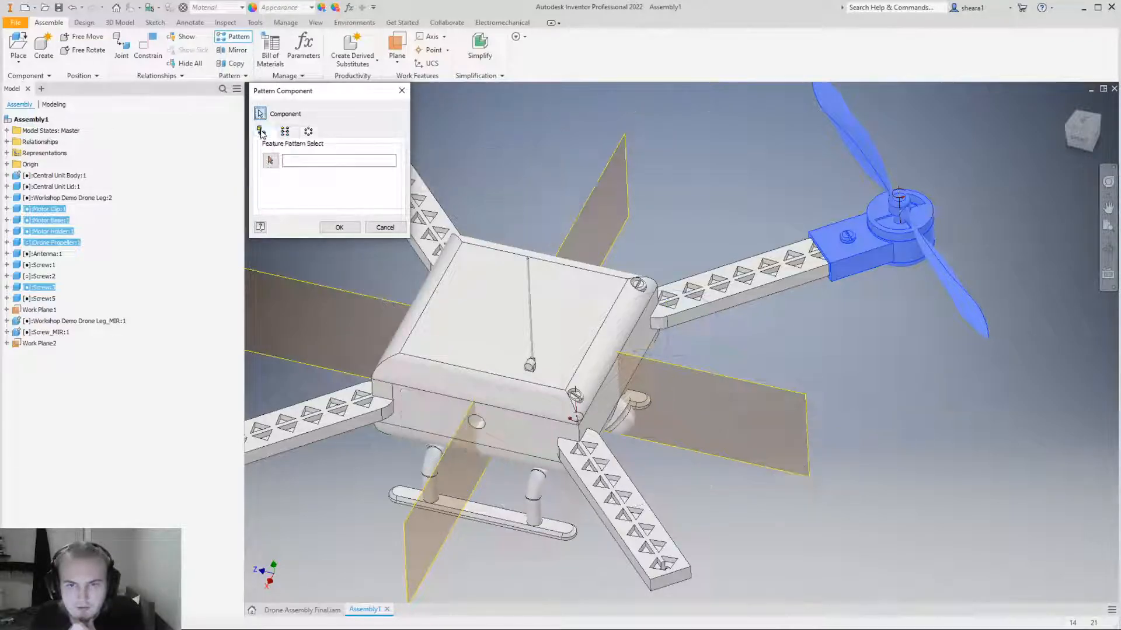
click(272, 165)
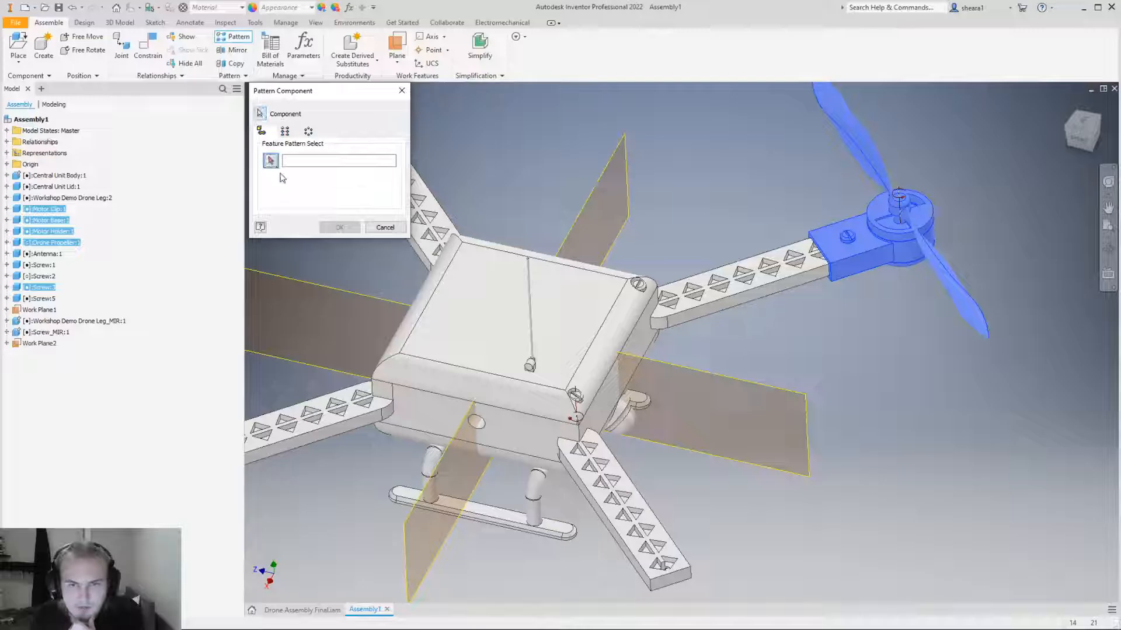
click(719, 310)
scroll(682, 372, down, 3)
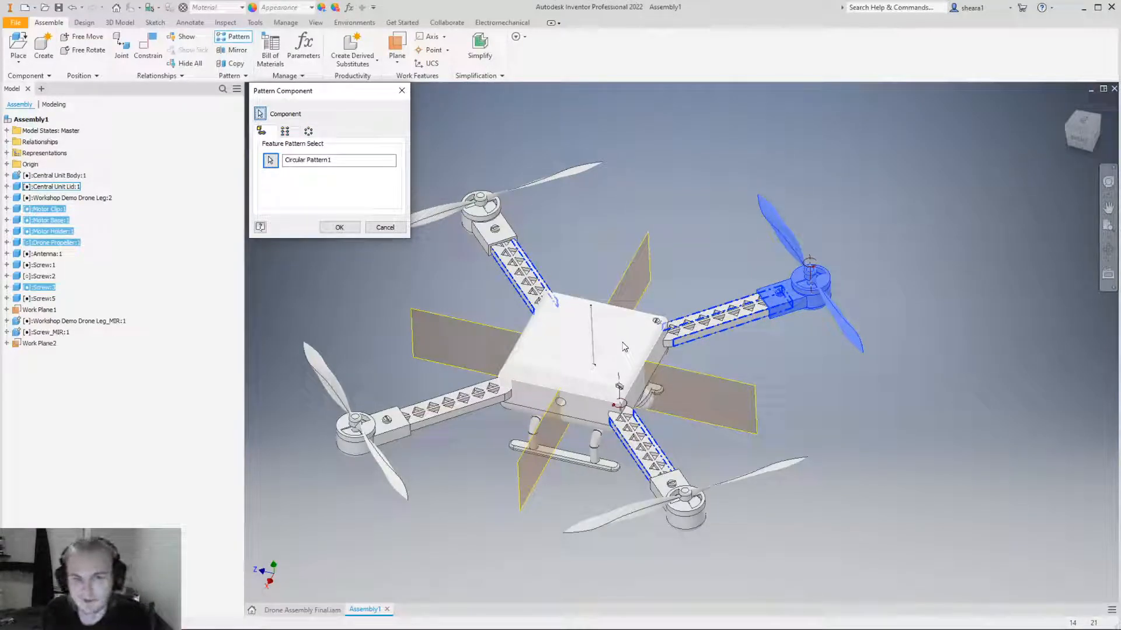
click(342, 233)
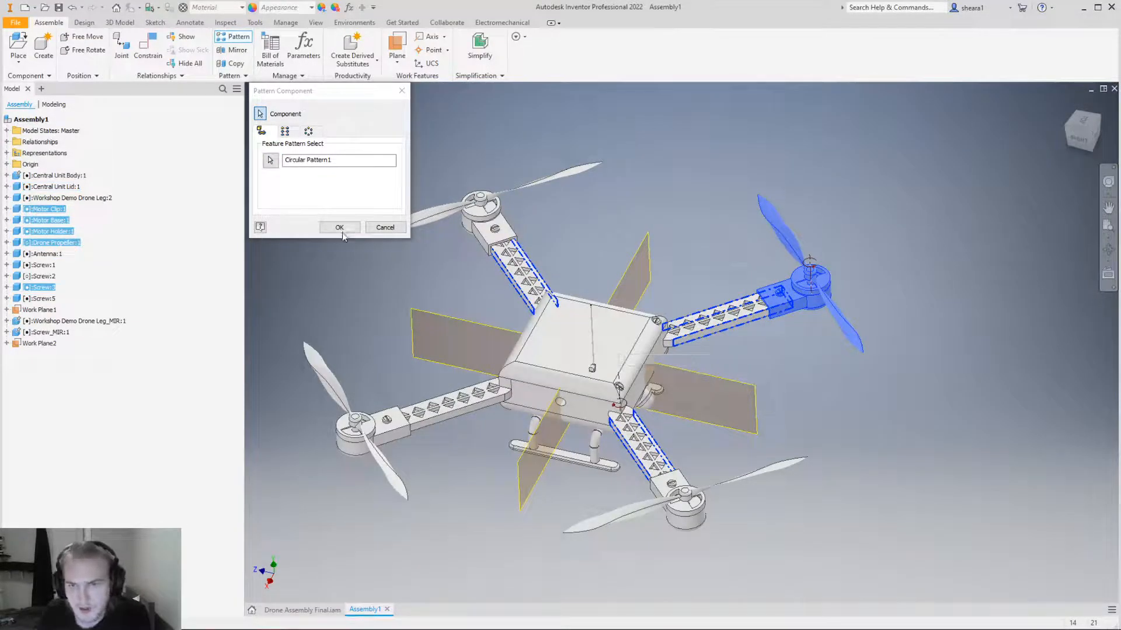
click(344, 231)
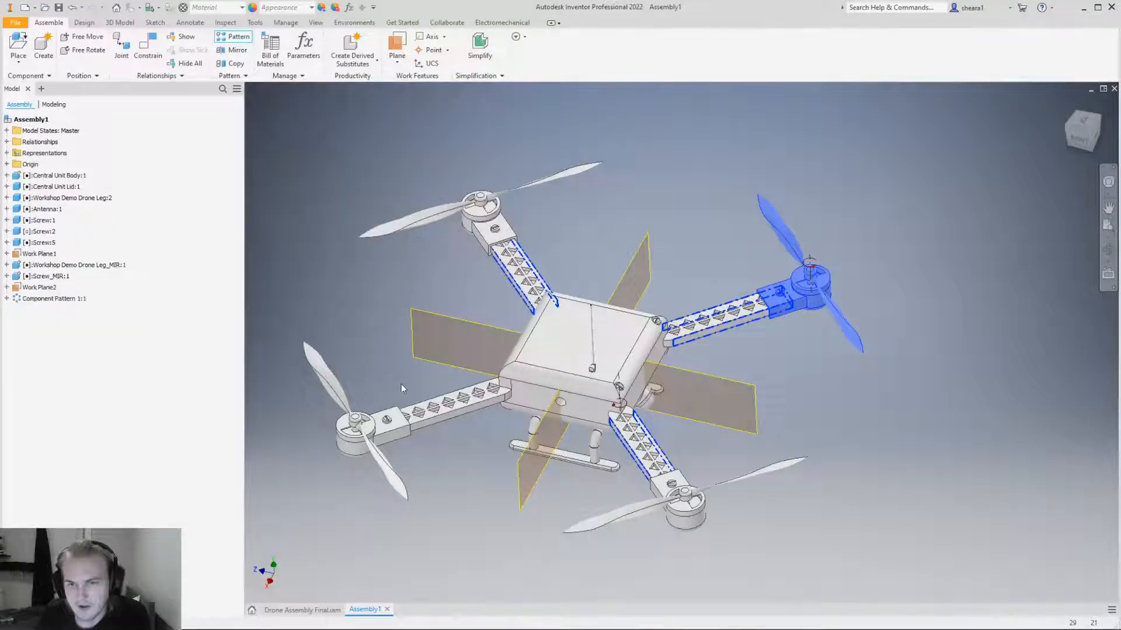
Open the central unit body for editing, inspect which arms its Circular Pattern1 feature covers, and return to the assembly.
click(529, 279)
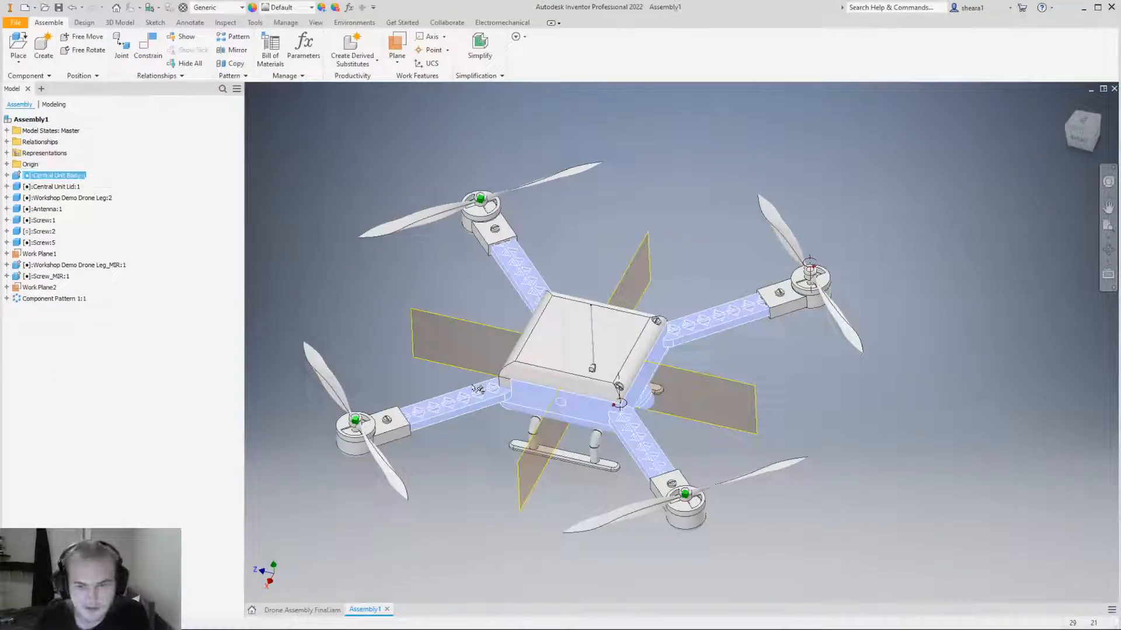
double_click(478, 388)
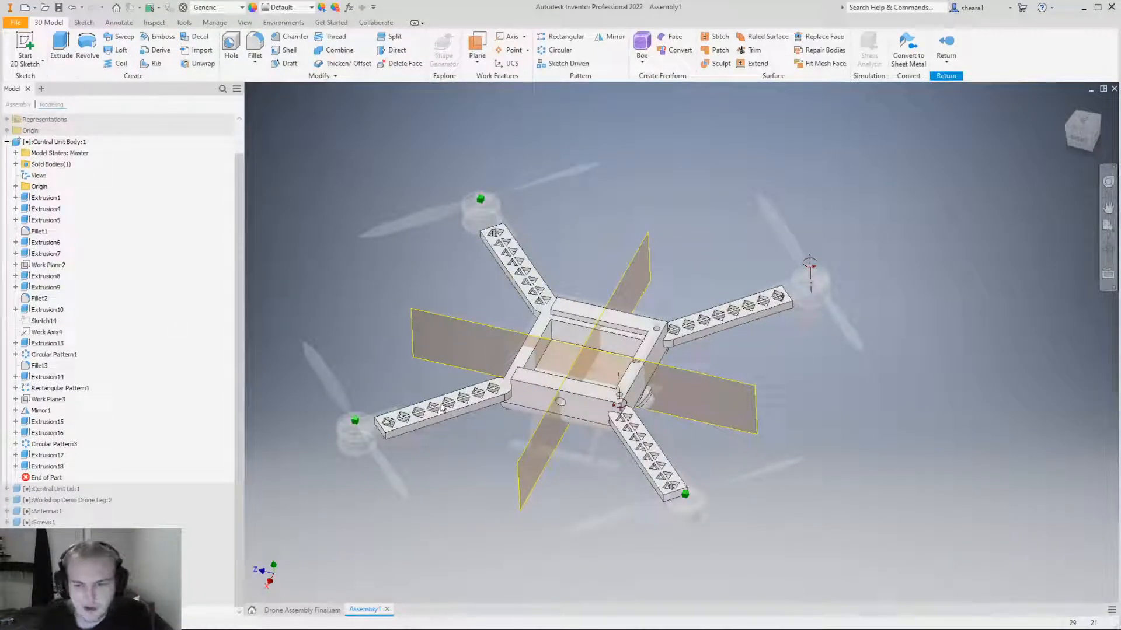
click(50, 355)
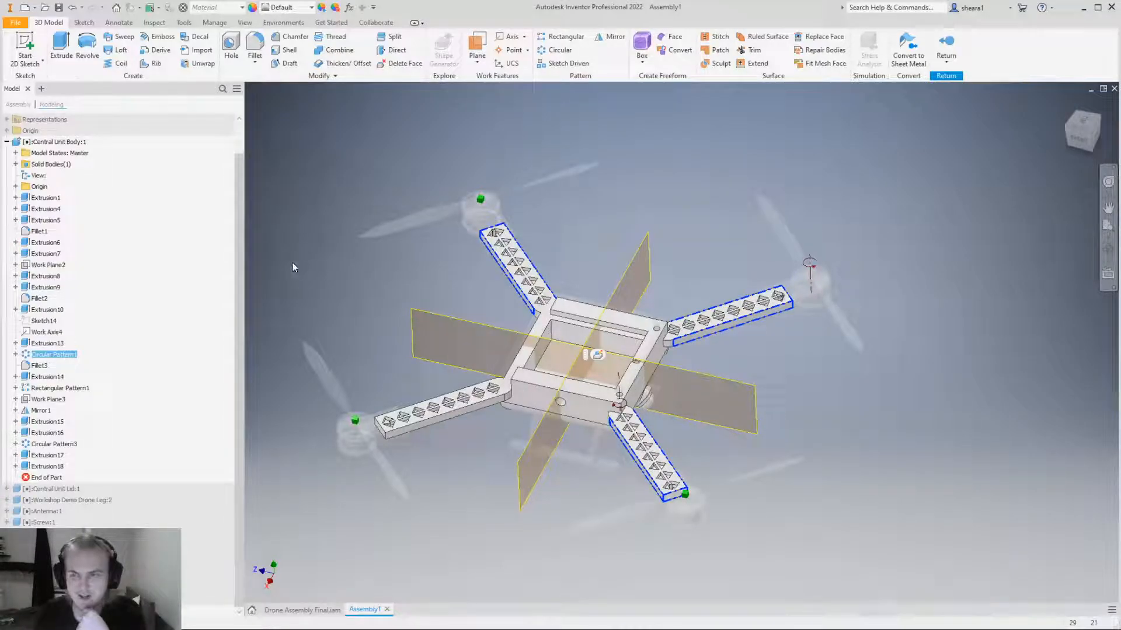
click(947, 46)
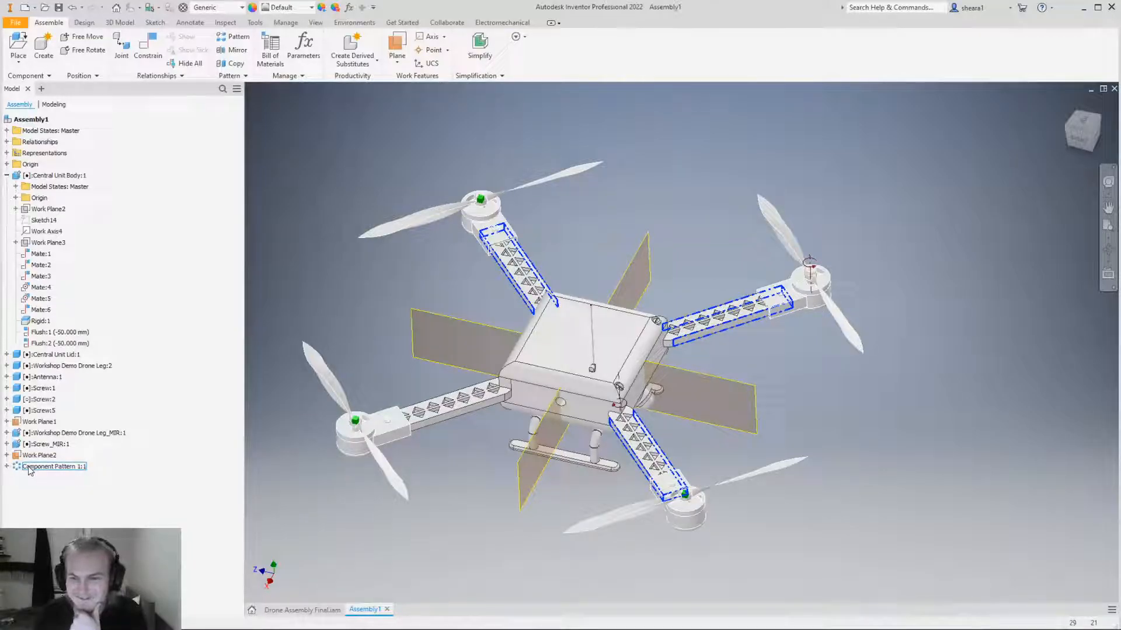
Delete the component pattern of the motor, propeller and screw parts.
click(31, 476)
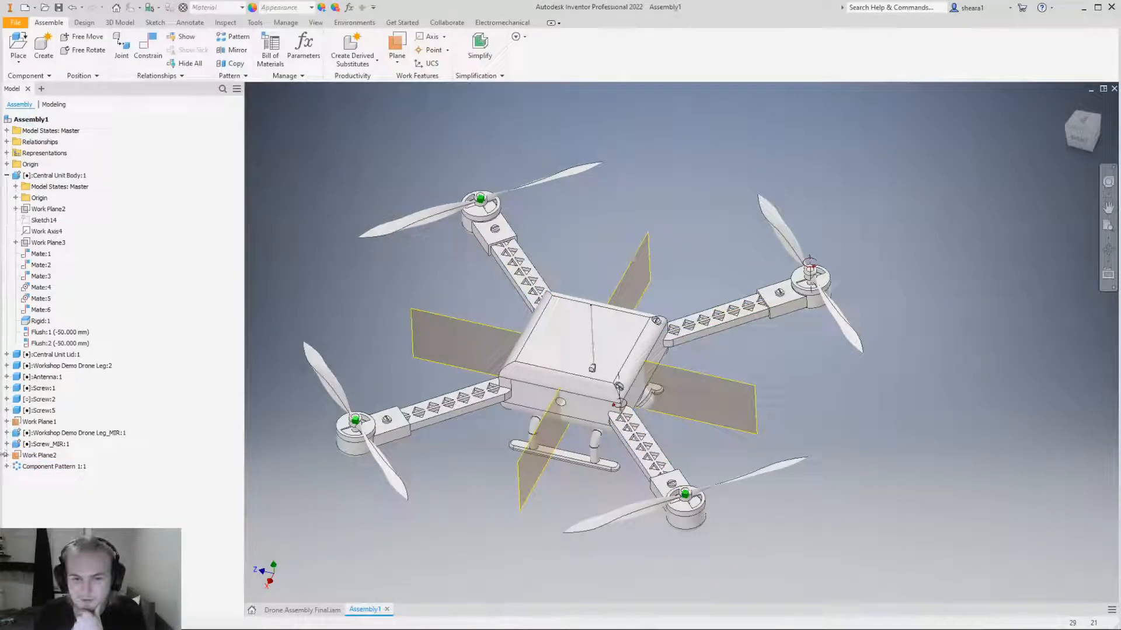
click(29, 470)
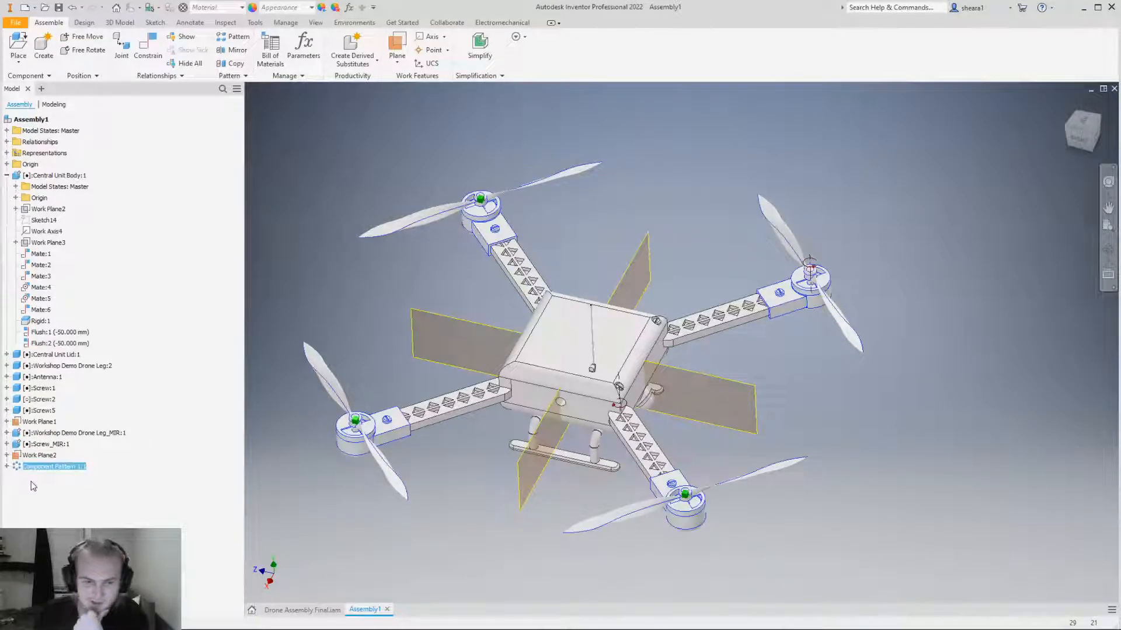
click(26, 466)
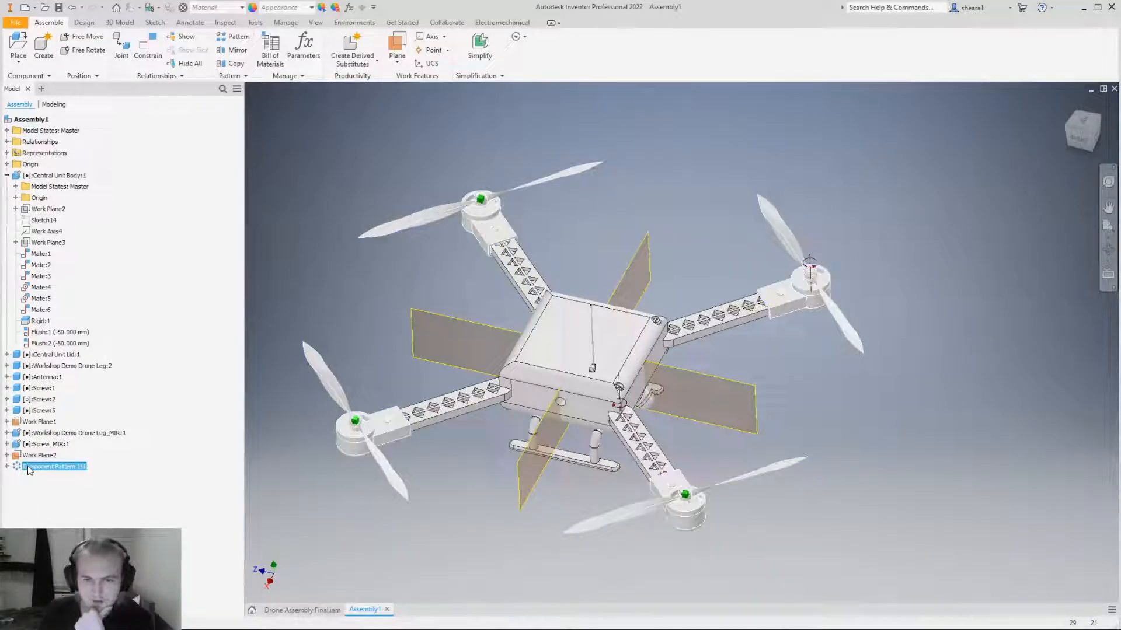
right_click(27, 466)
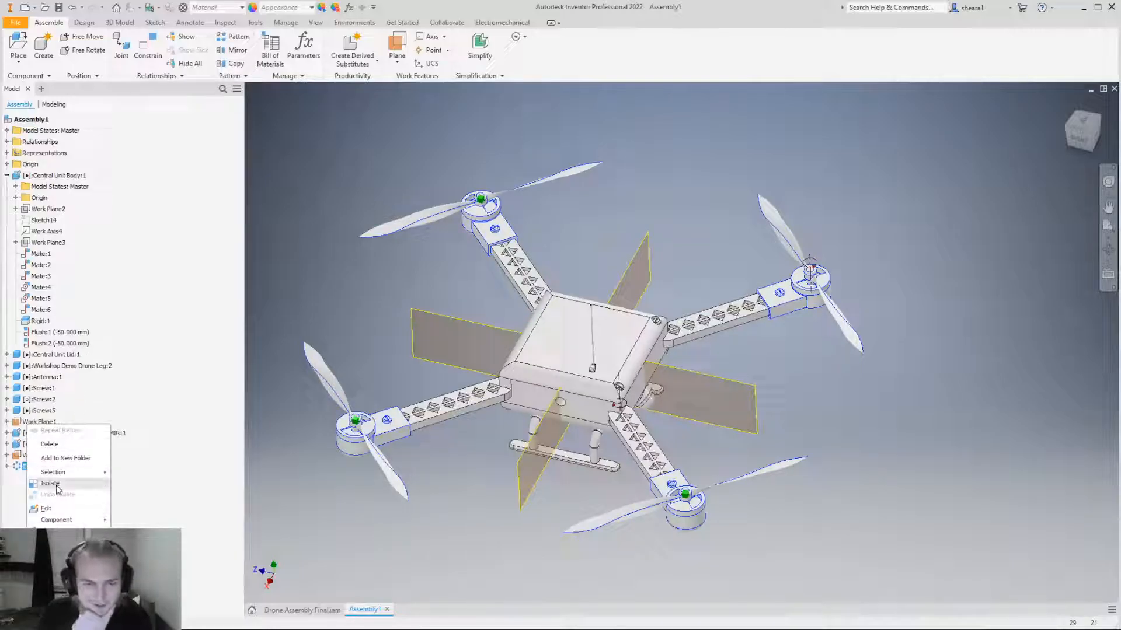
click(50, 445)
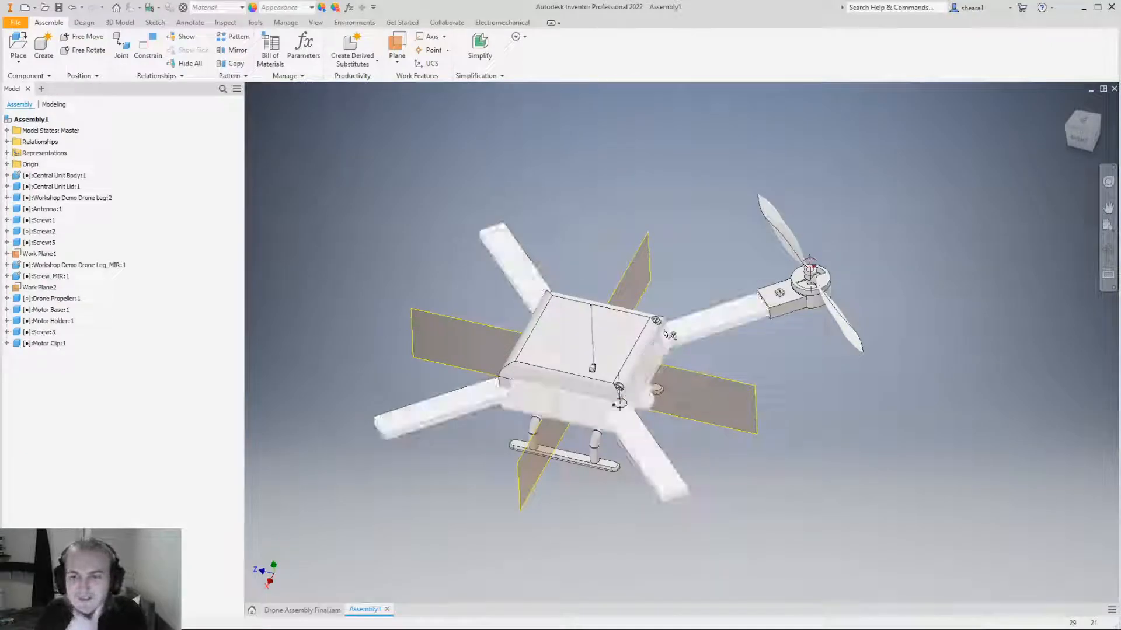
Create a work axis at the intersection of the two central work planes.
click(443, 36)
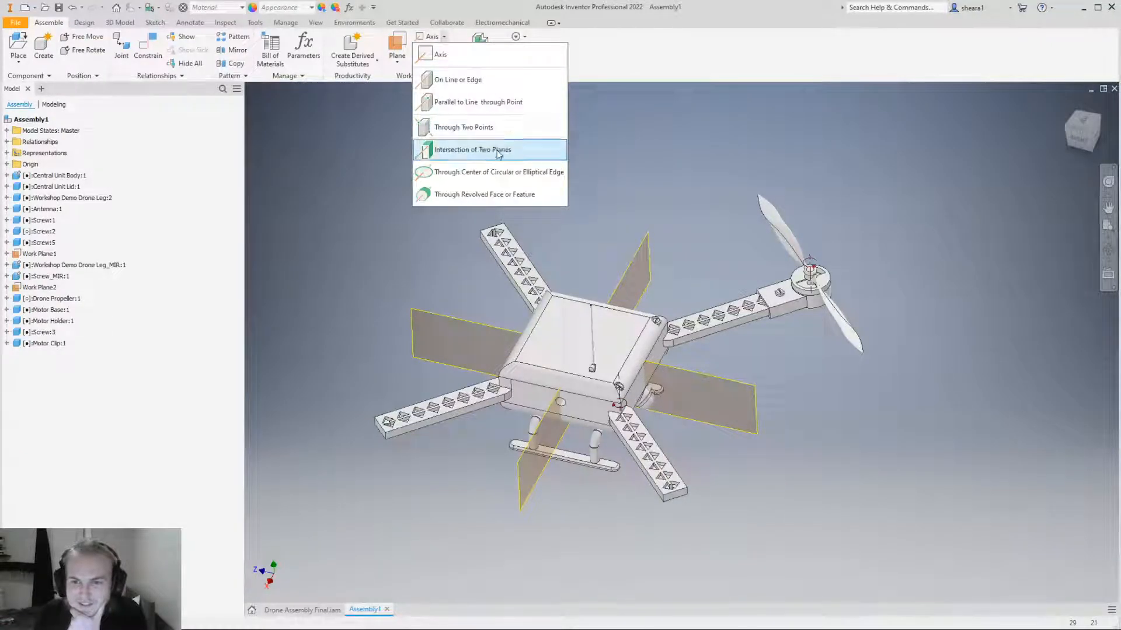
click(496, 149)
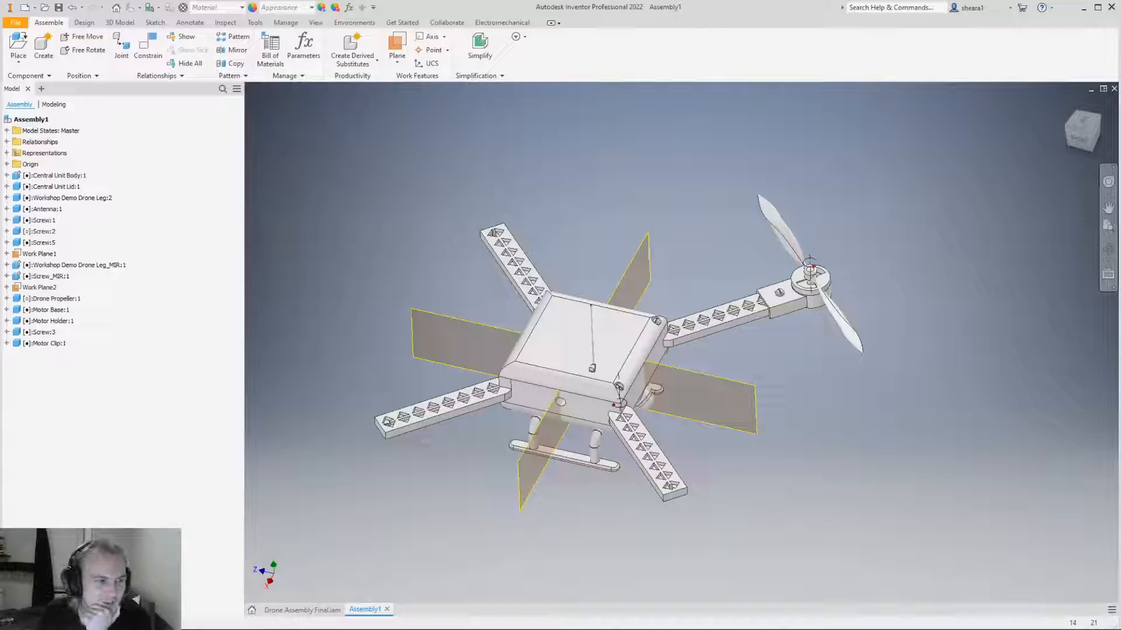
click(547, 475)
click(499, 334)
Highlight the new work axis and examine its position in the drone body from the side and from above, then clear the selection.
shift+middle_drag(610, 449, 636, 407)
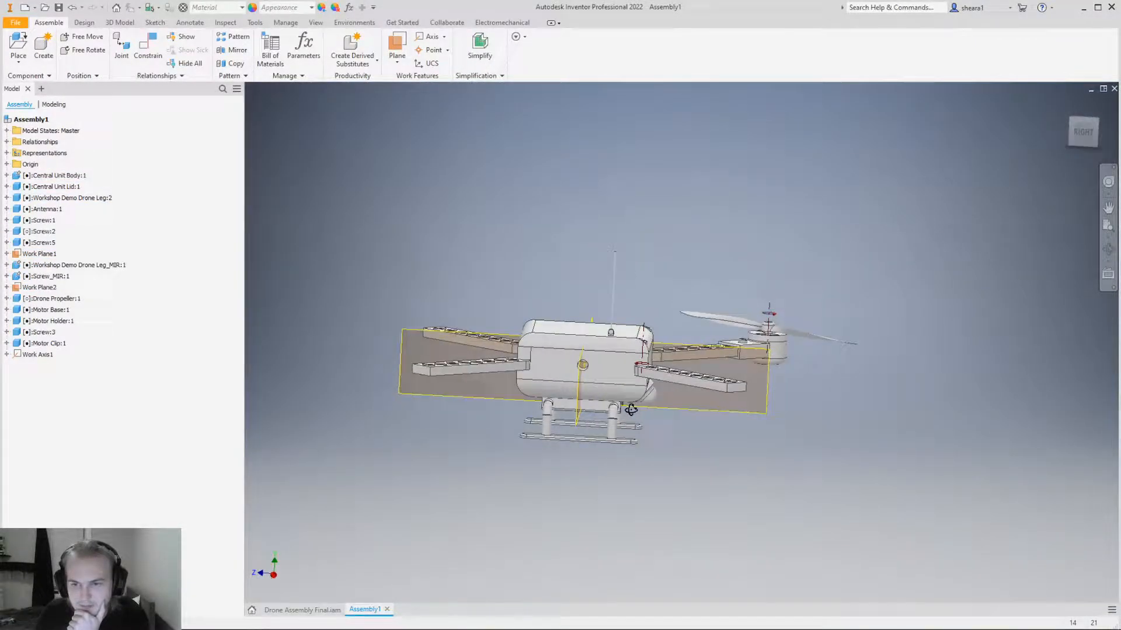
scroll(635, 402, up, 5)
click(37, 354)
click(557, 187)
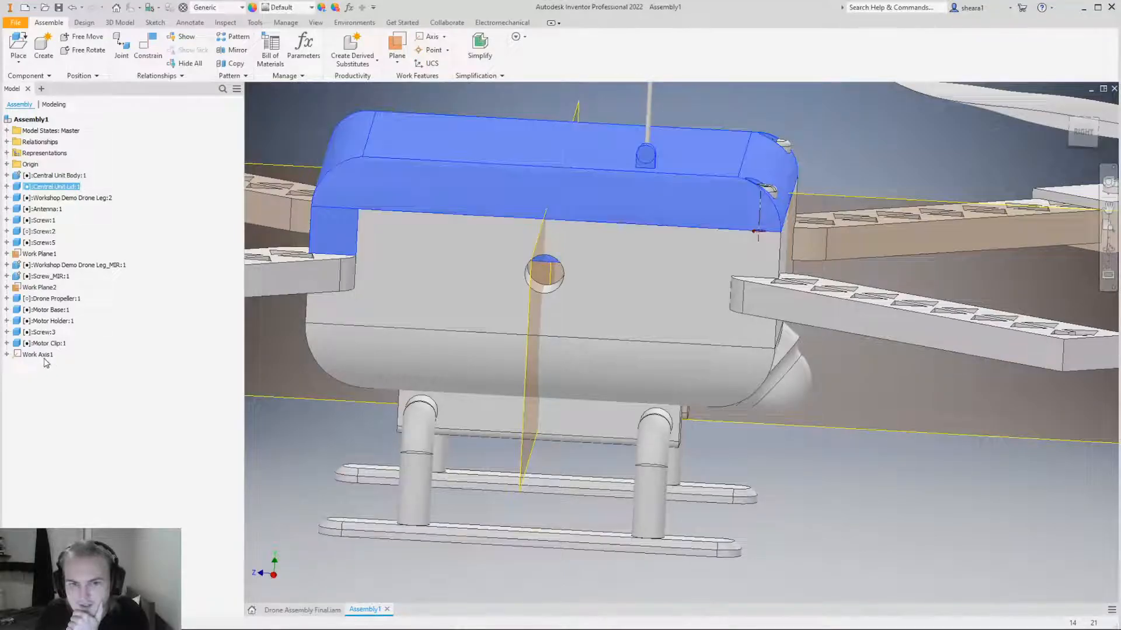
click(38, 355)
key(F6)
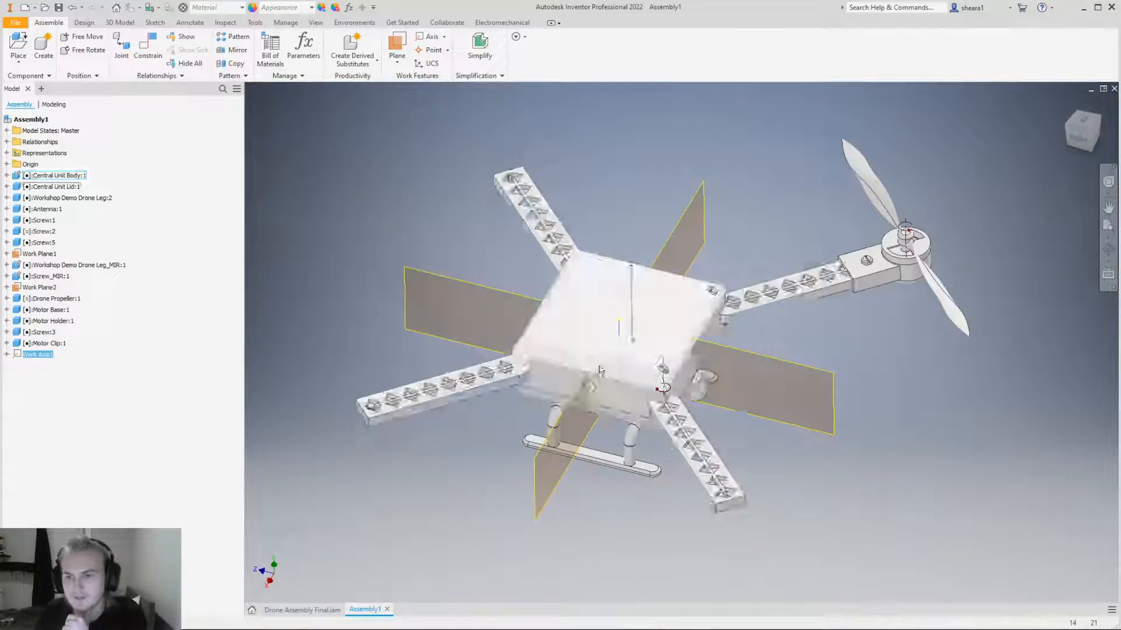
shift+middle_drag(599, 369, 628, 403)
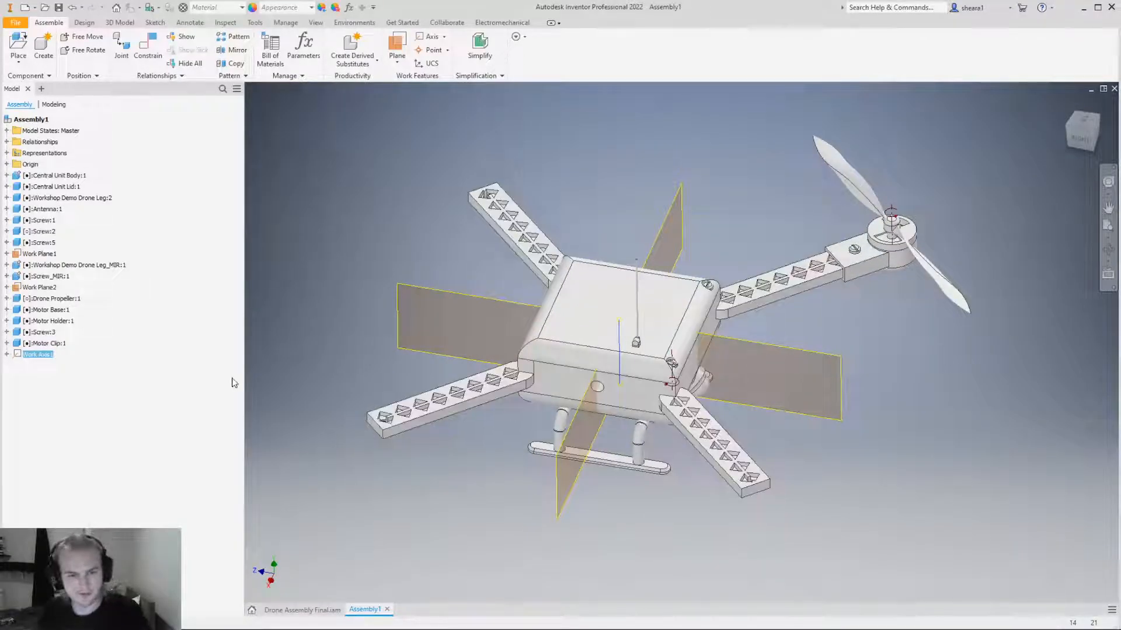
shift+middle_drag(768, 372, 678, 421)
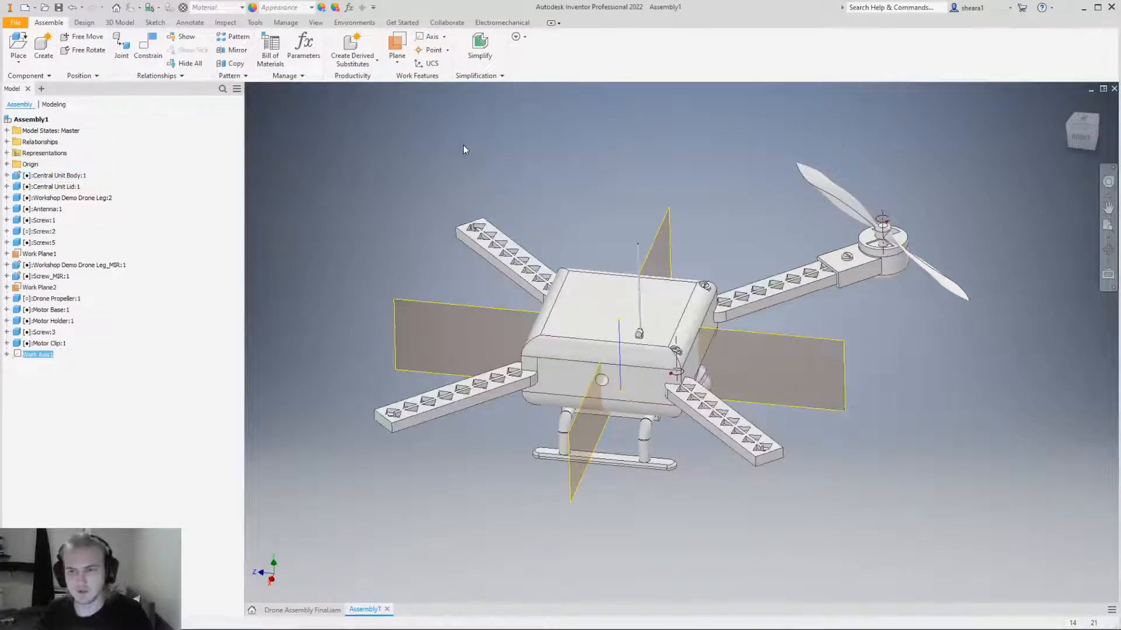
click(455, 403)
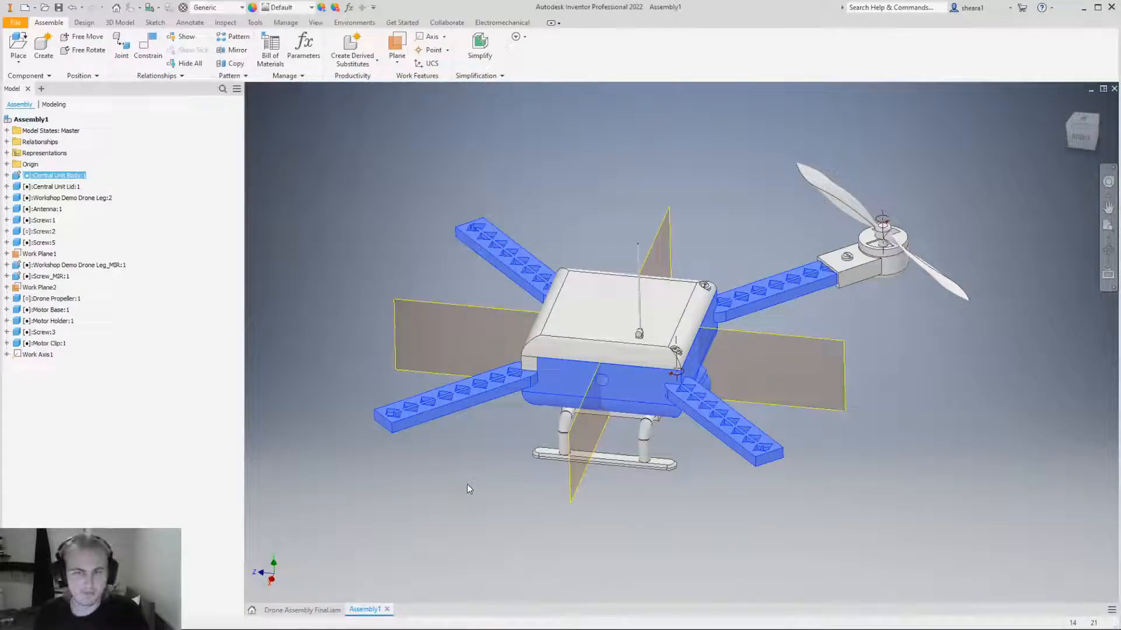
click(344, 247)
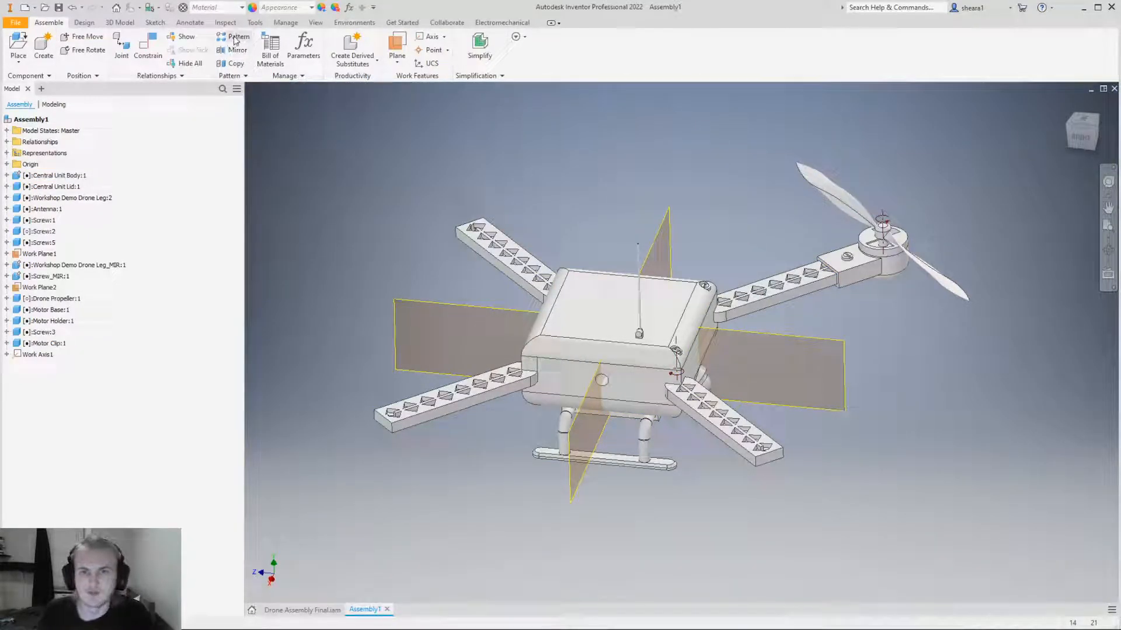
Start a circular component pattern and select the motor clip, screw, motor base, motor holder and propeller as its components.
click(236, 39)
click(308, 132)
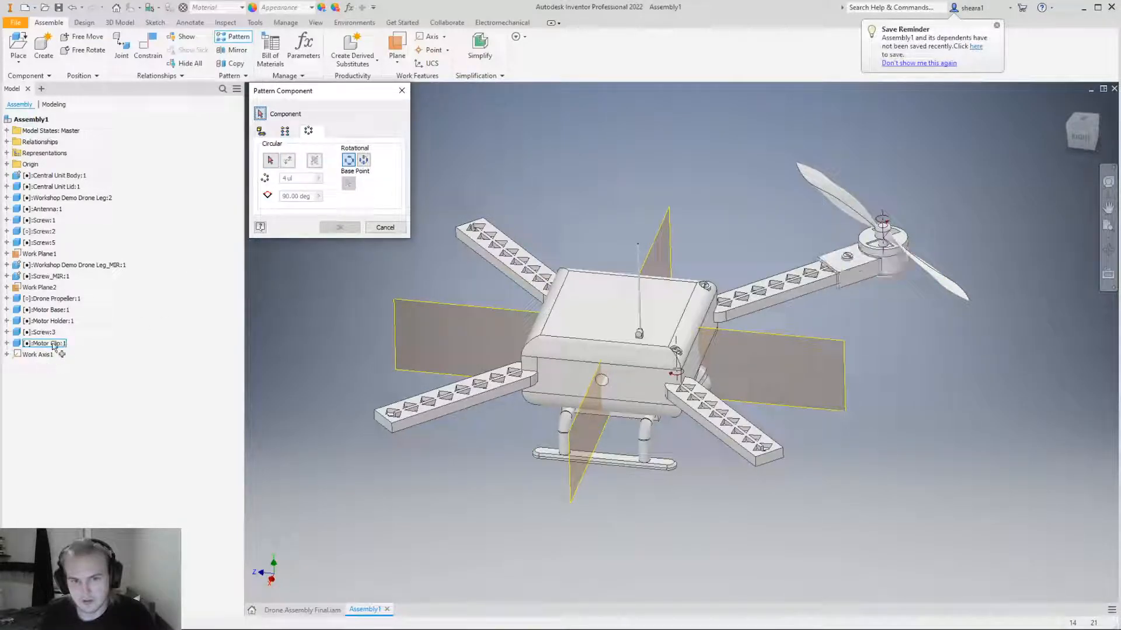
click(270, 160)
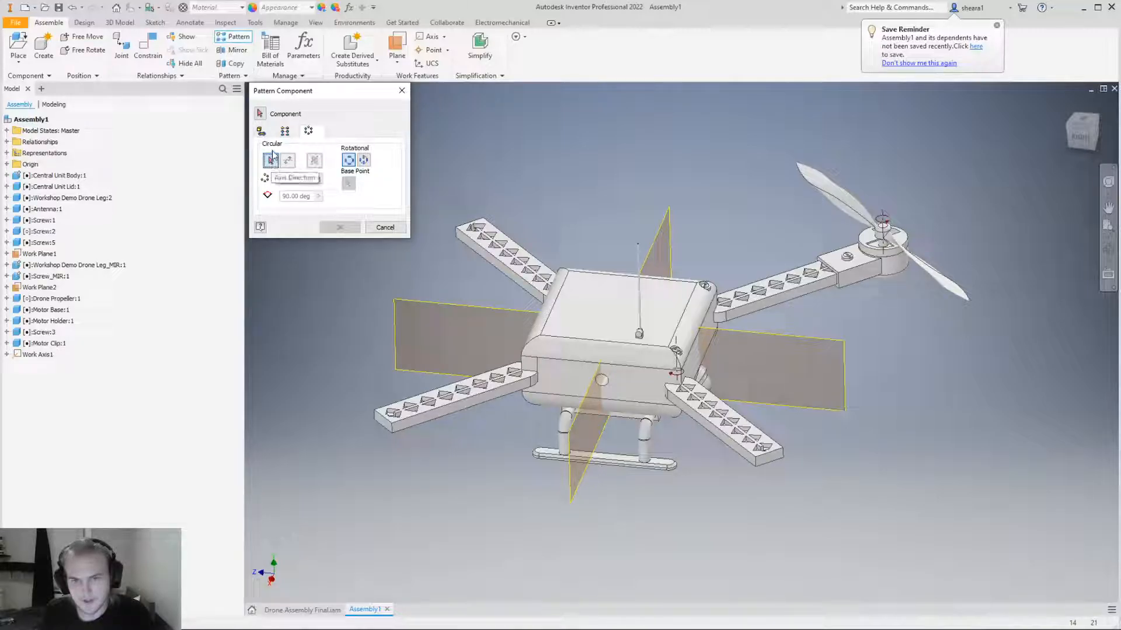
click(261, 113)
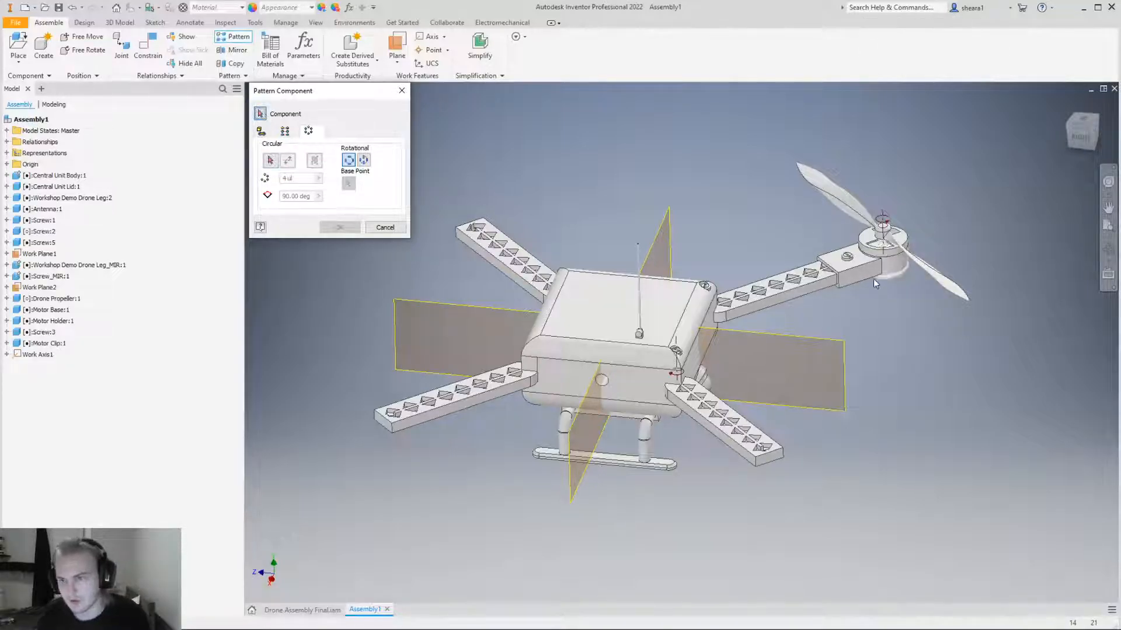
click(868, 270)
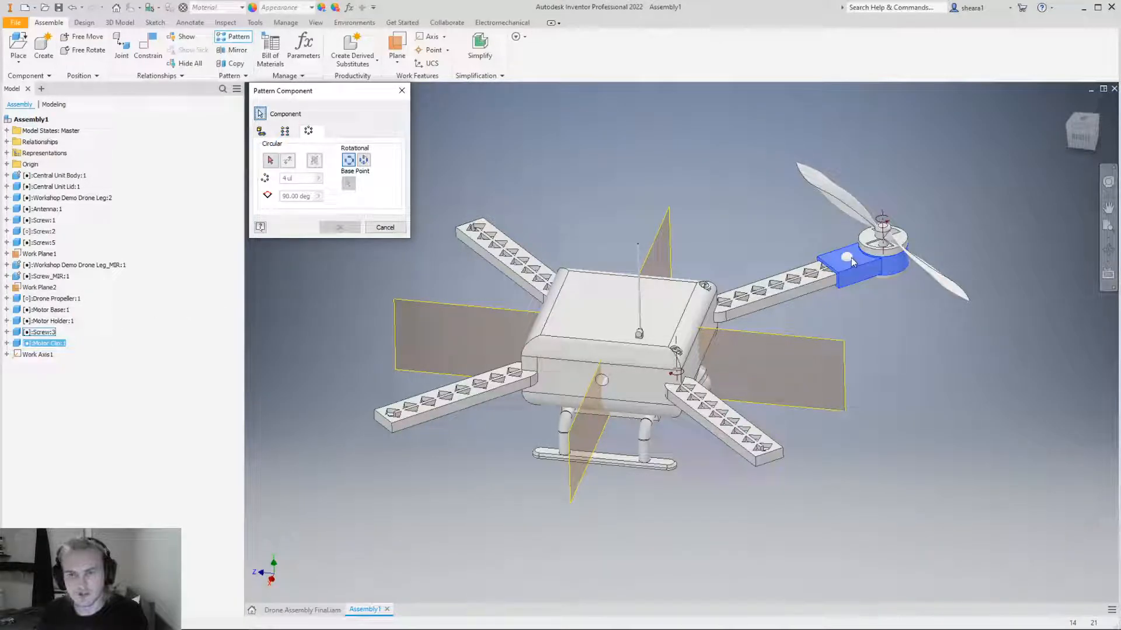
click(851, 256)
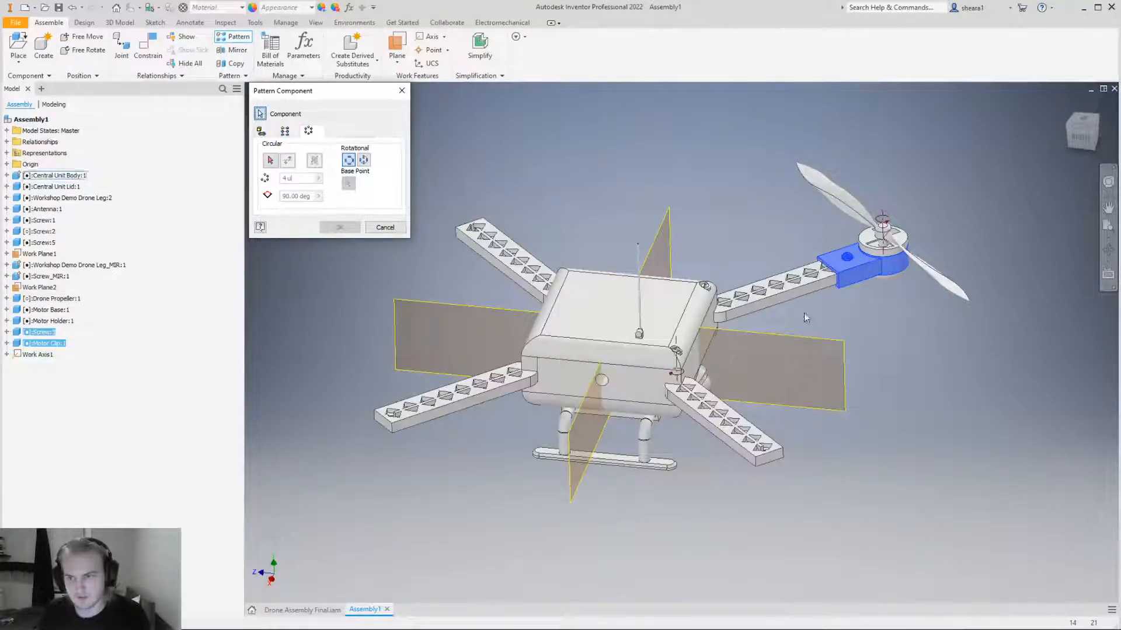
click(884, 279)
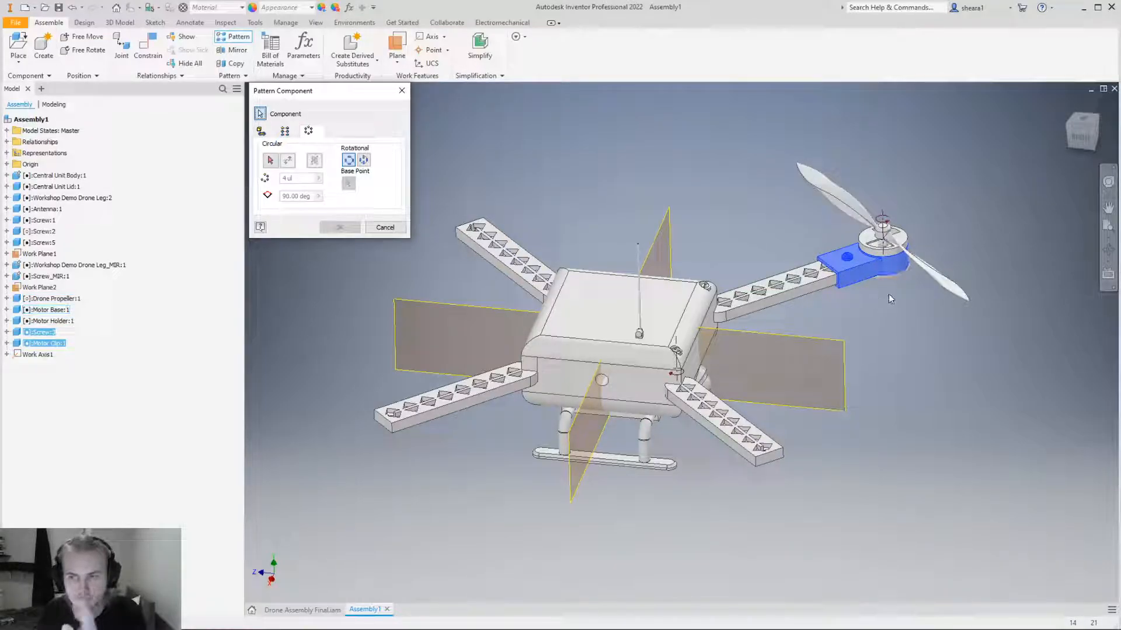
click(913, 263)
click(913, 263)
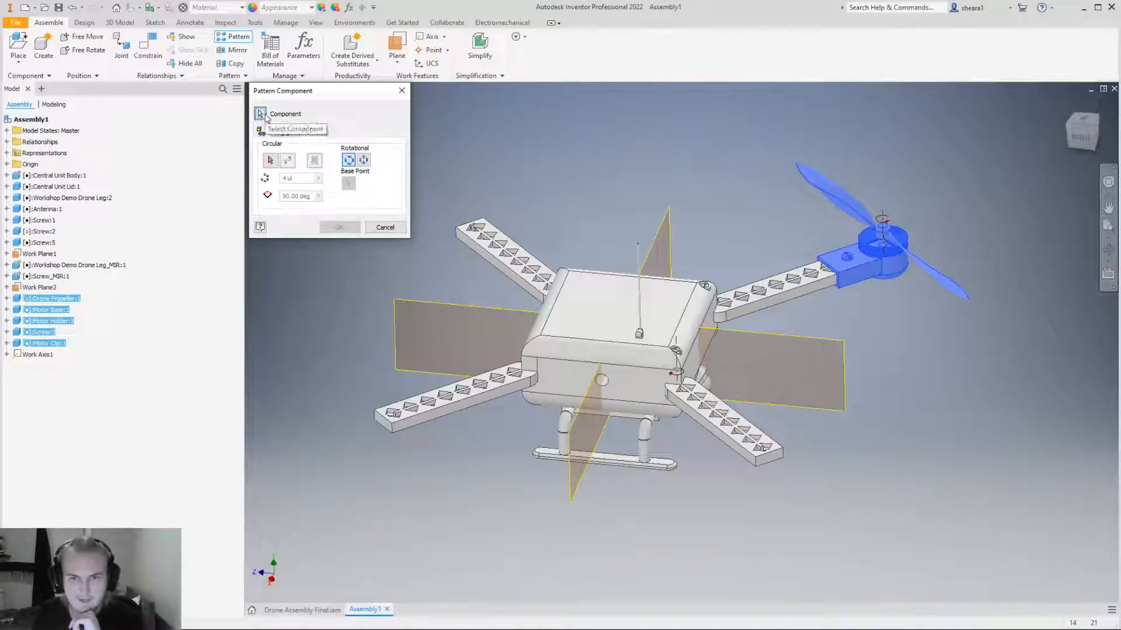
Pattern the selected parts around the central work axis with 4 instances at 90 degrees.
click(270, 163)
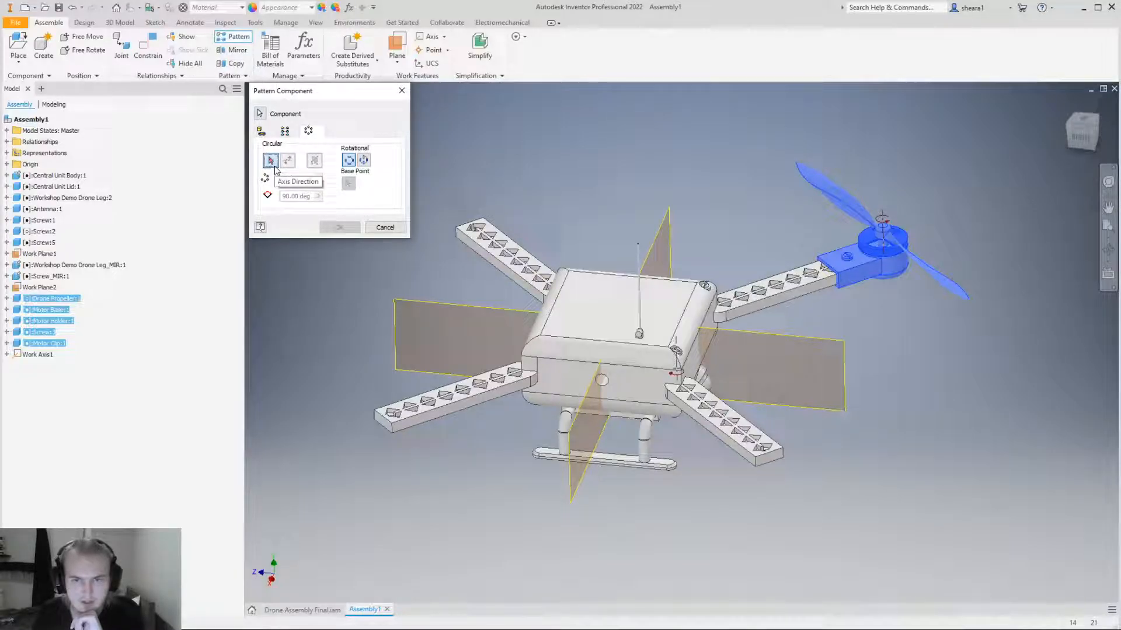
click(36, 355)
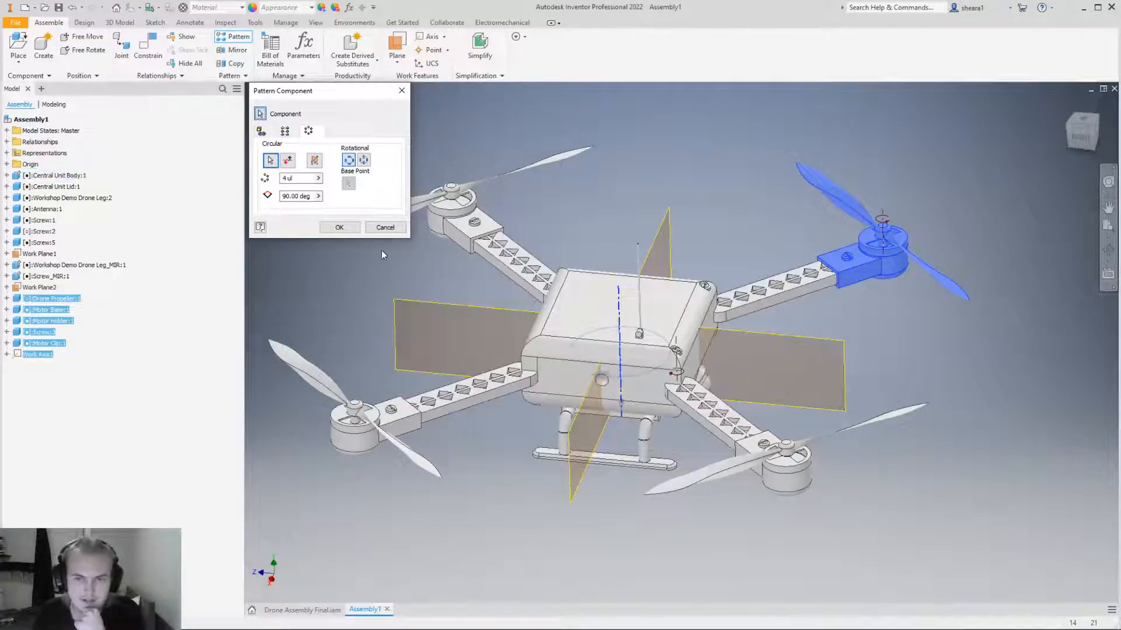
shift+middle_drag(534, 327, 636, 292)
click(339, 227)
scroll(488, 449, up, 3)
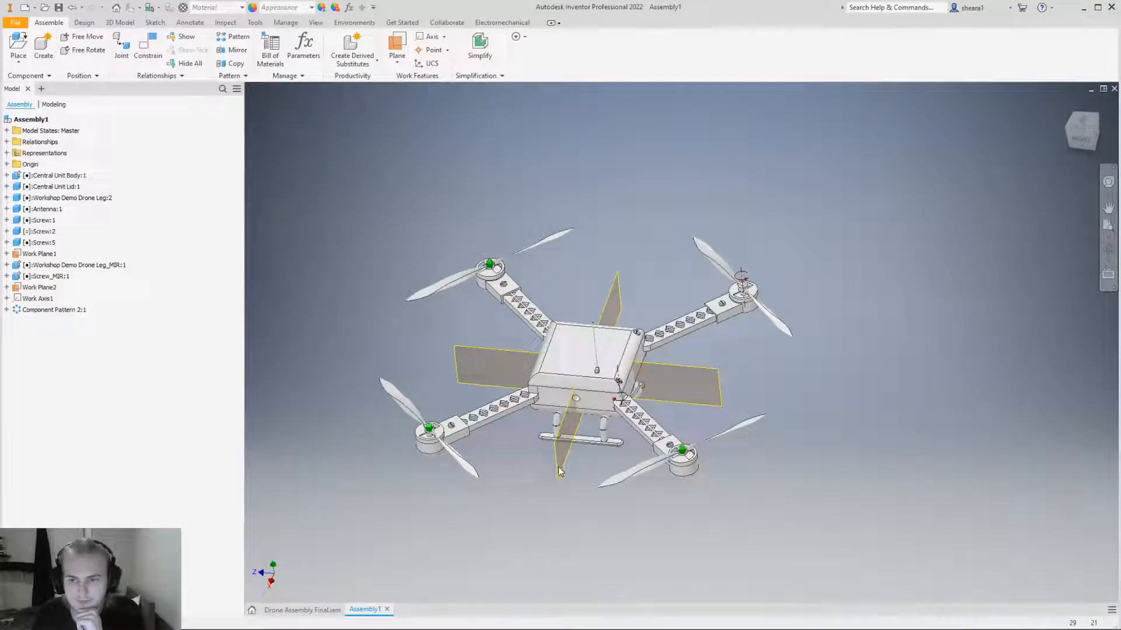
Delete the central work axis, both work planes and the component pattern of the motor parts.
click(36, 298)
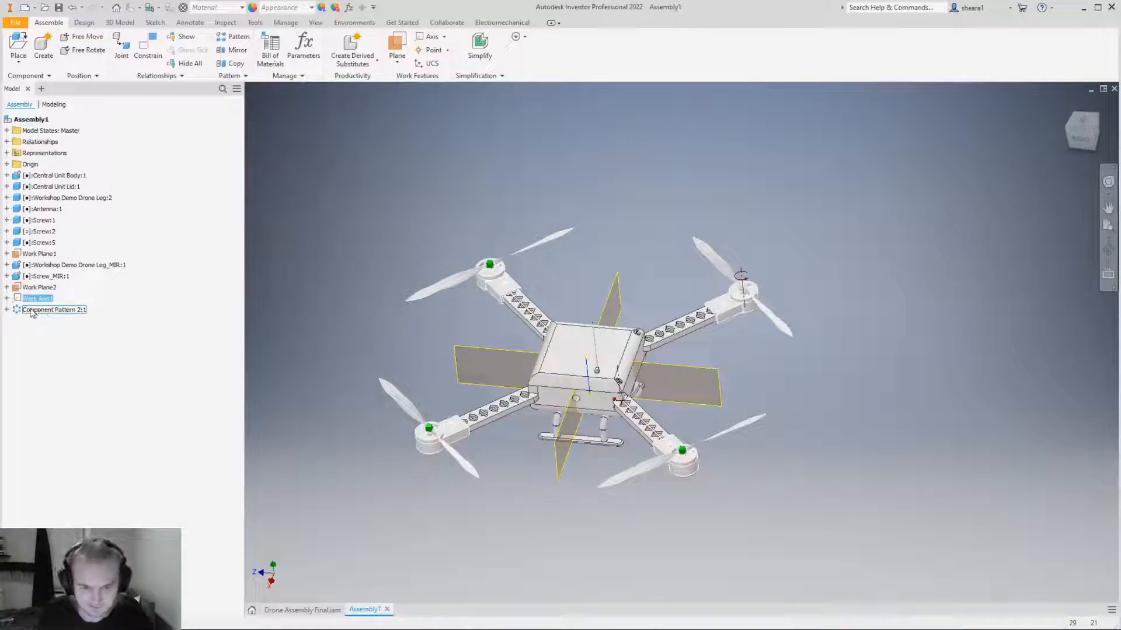
ctrl+click(39, 287)
ctrl+click(38, 253)
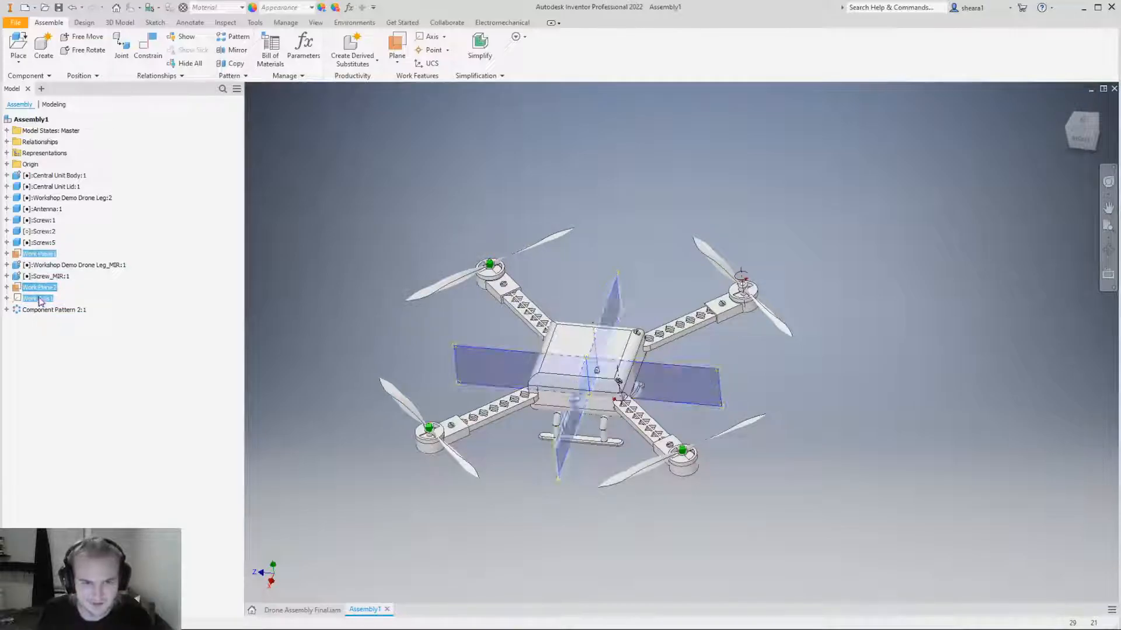
key(Delete)
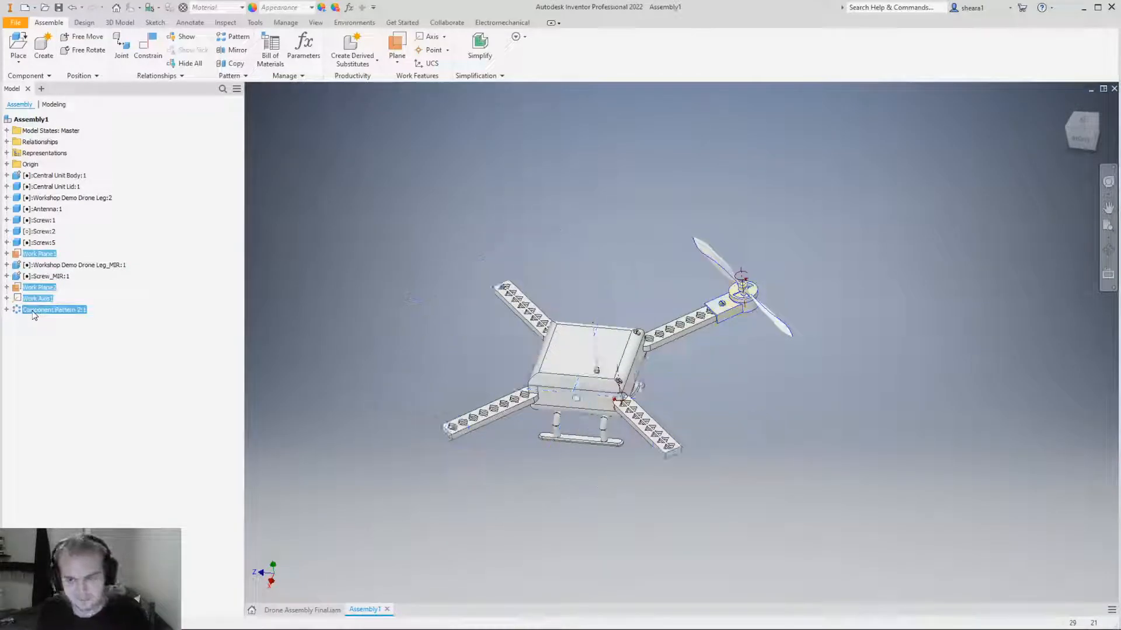
Start an associative component pattern and select the motor clip, screw, motor base, motor holder and propeller.
scroll(643, 381, up, 3)
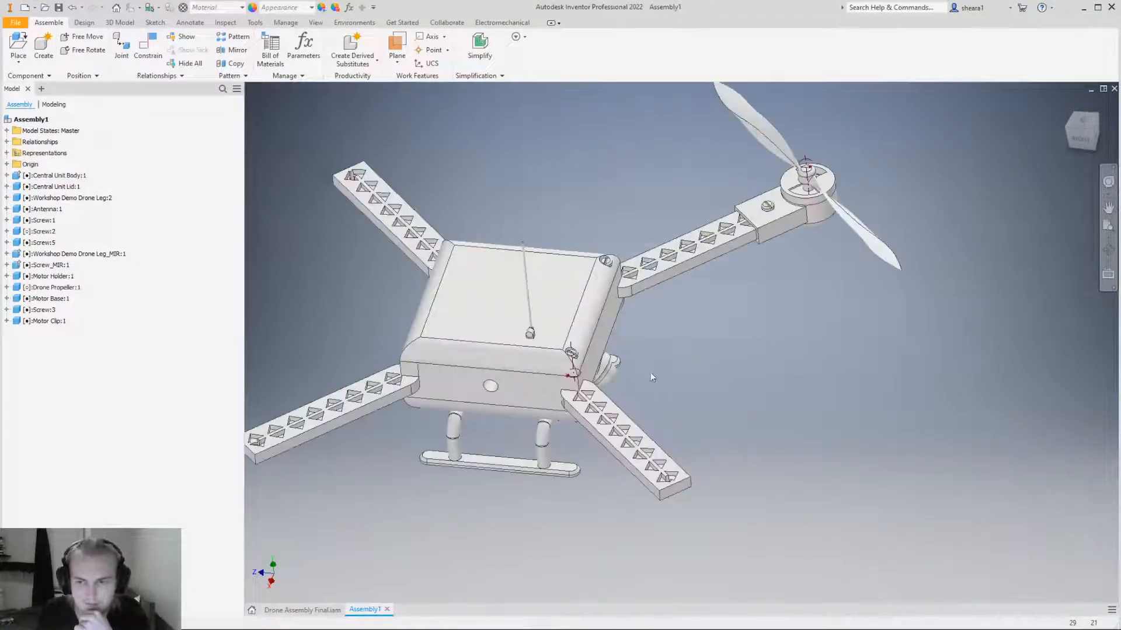
click(234, 37)
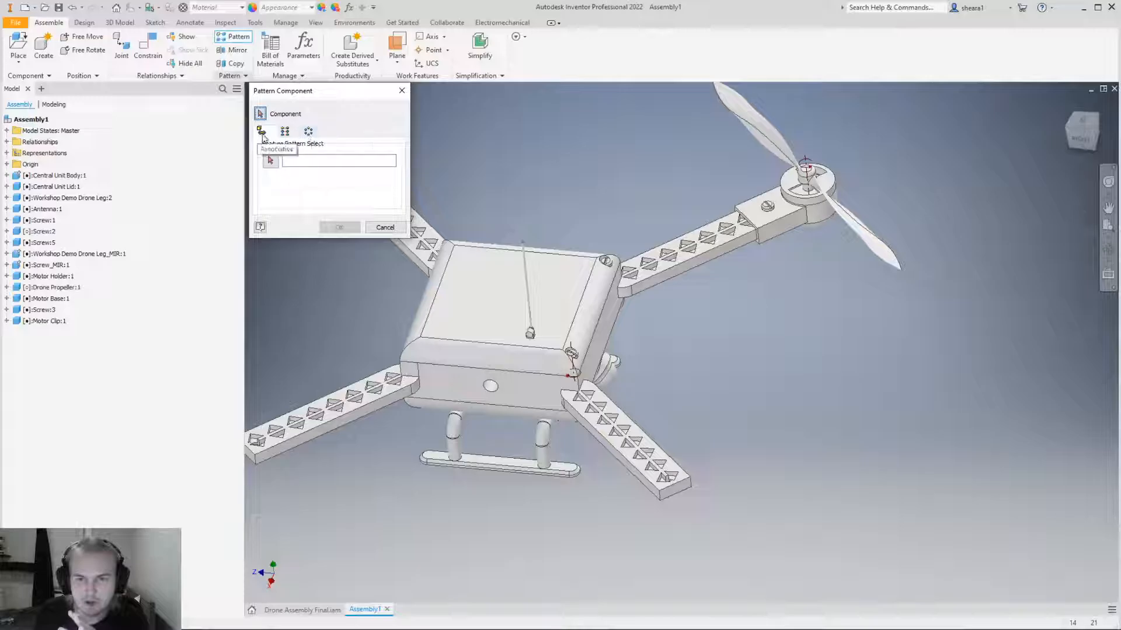
click(770, 224)
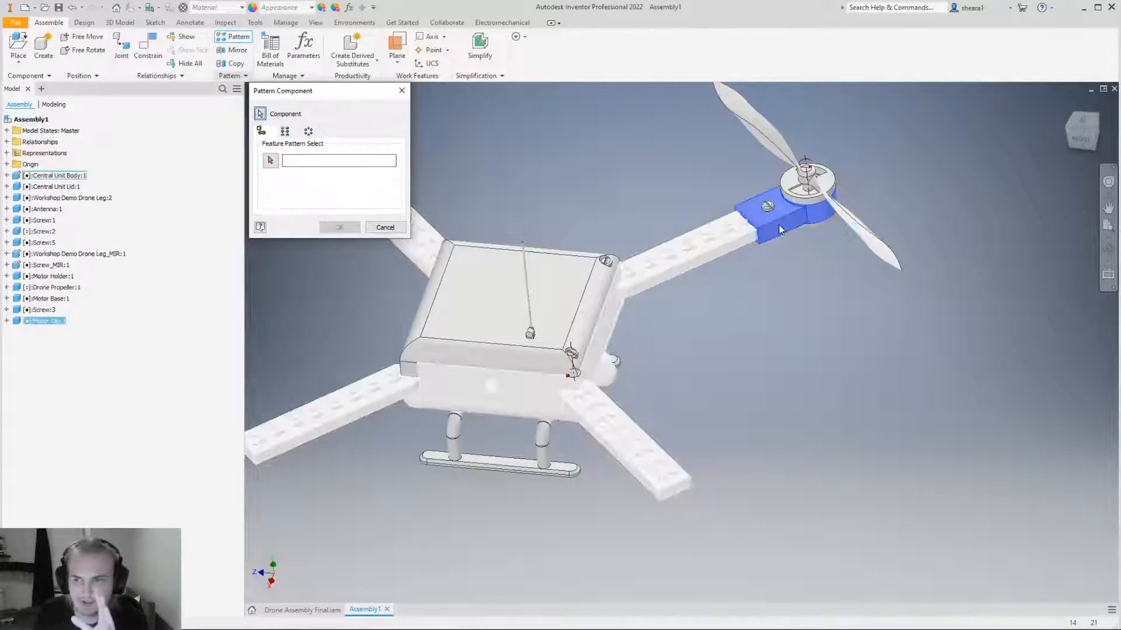
click(768, 205)
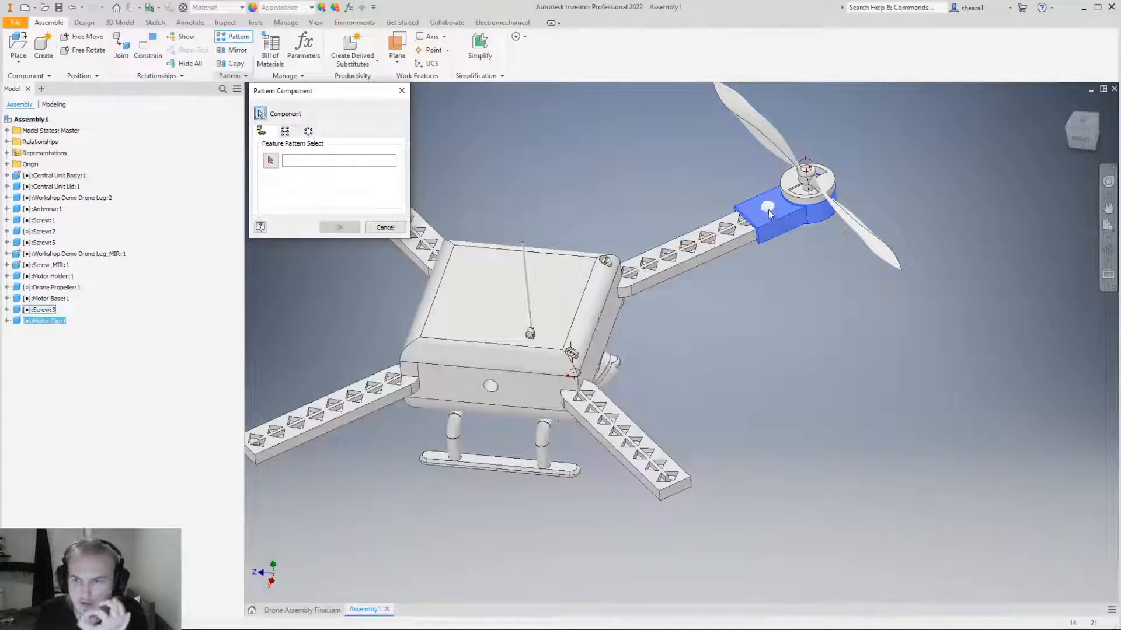
click(816, 228)
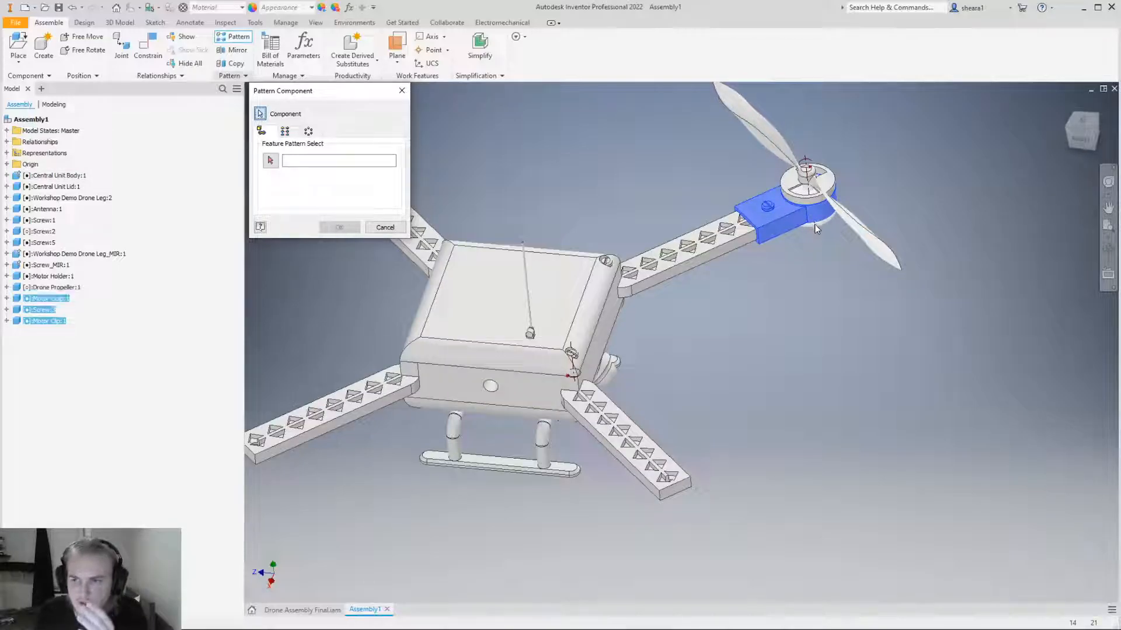
click(822, 198)
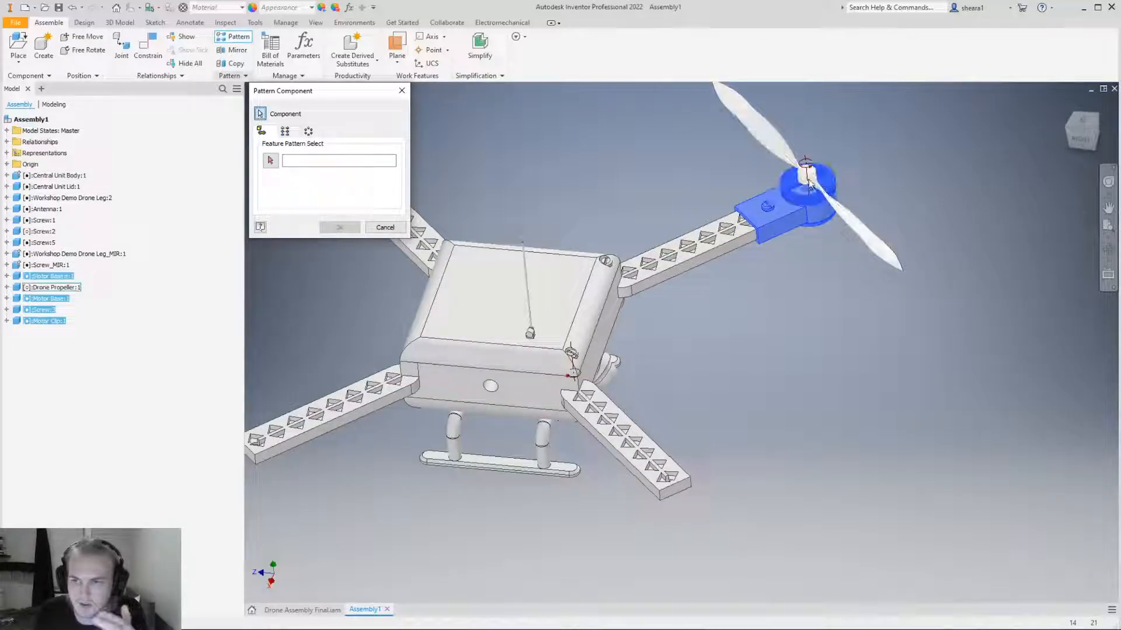
click(812, 175)
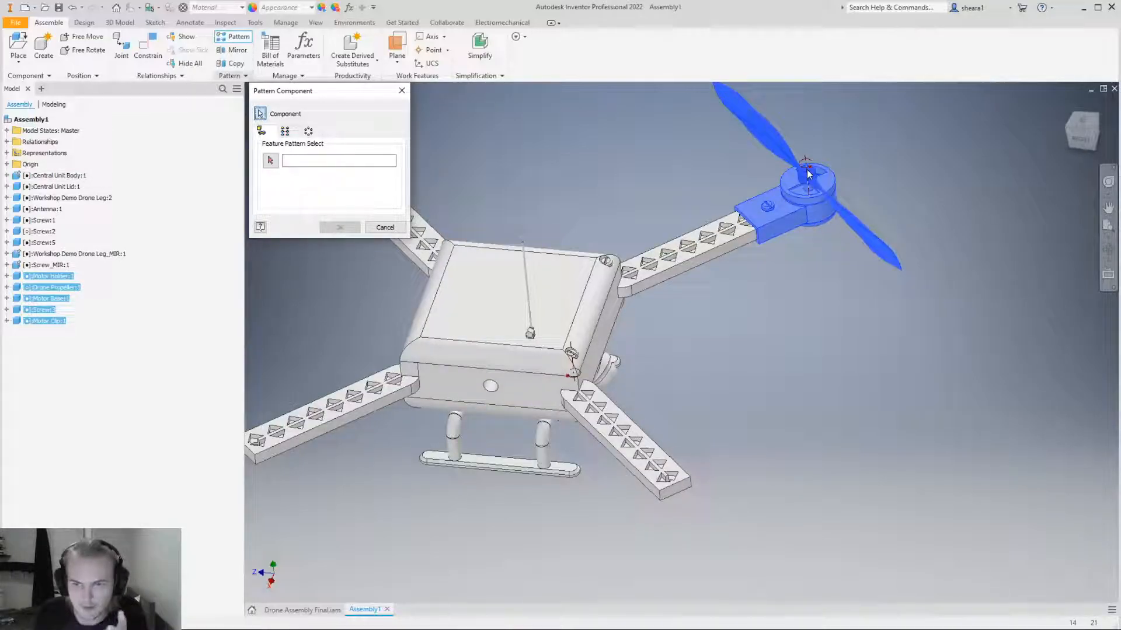
Use the drone arm's Circular Pattern1 as the feature pattern and create the component pattern on all arms.
click(271, 163)
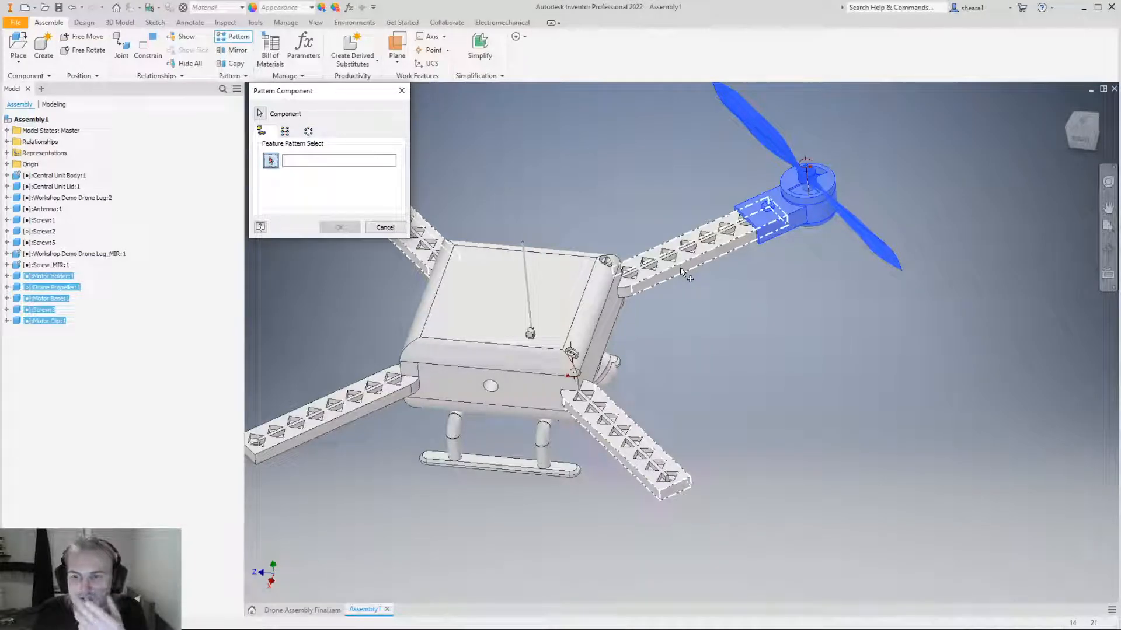
scroll(680, 271, down, 5)
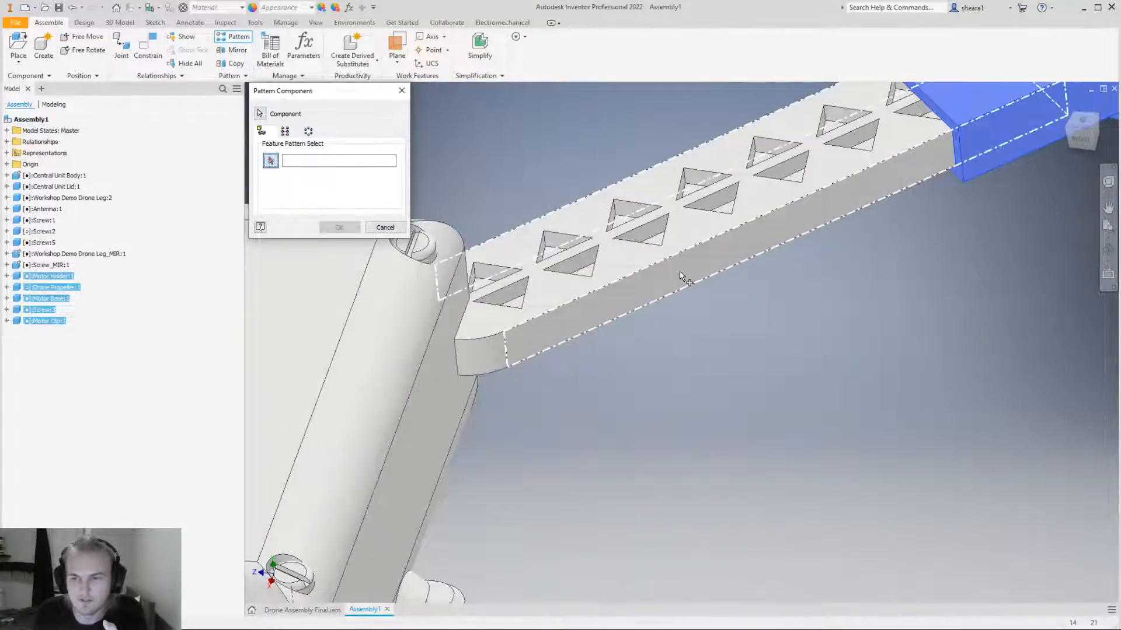
click(682, 277)
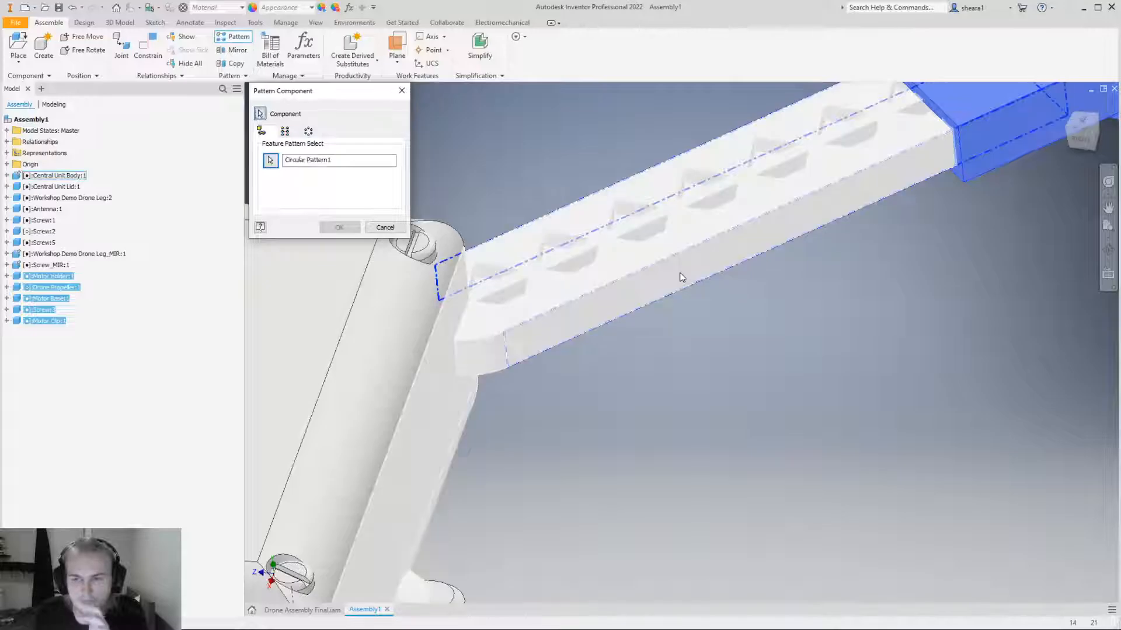
scroll(705, 282, up, 8)
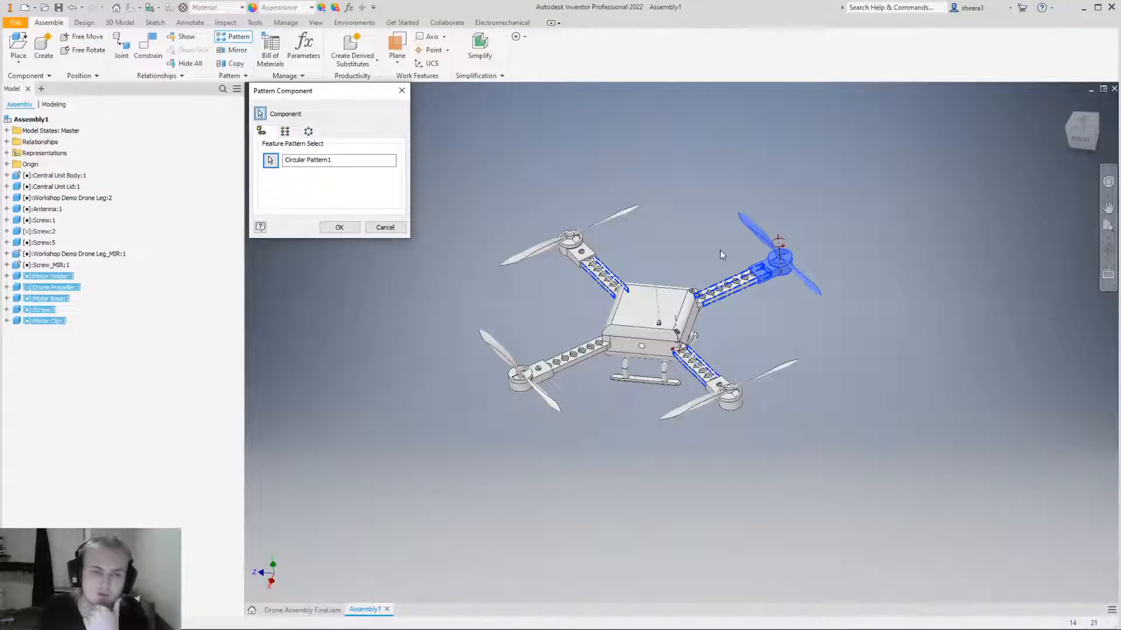
click(339, 227)
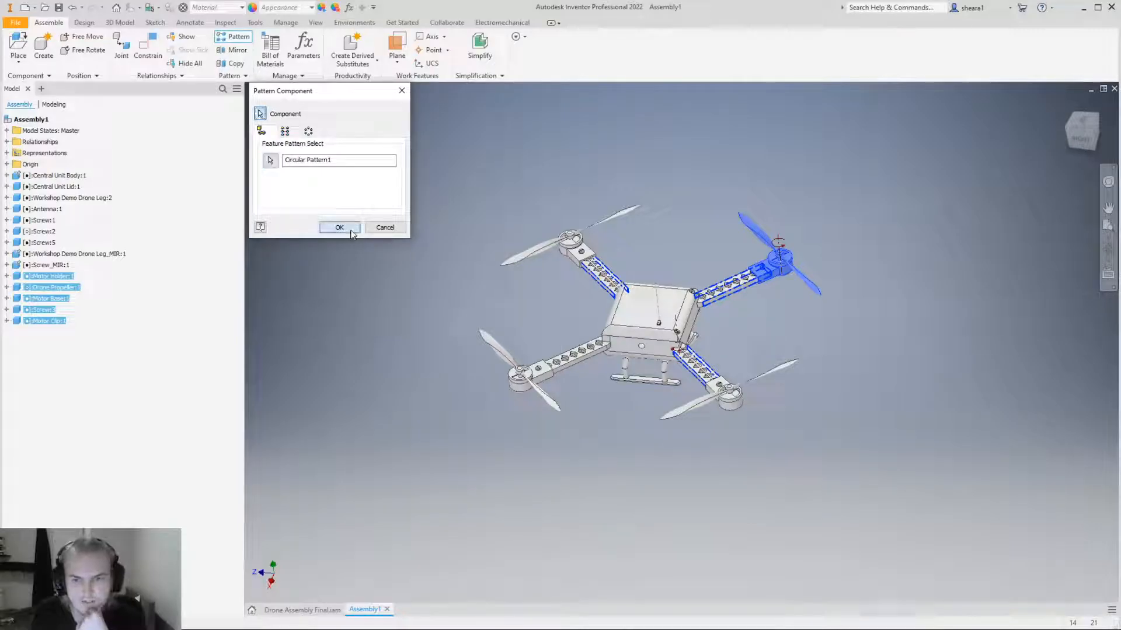
scroll(677, 275, down, 4)
scroll(685, 281, up, 4)
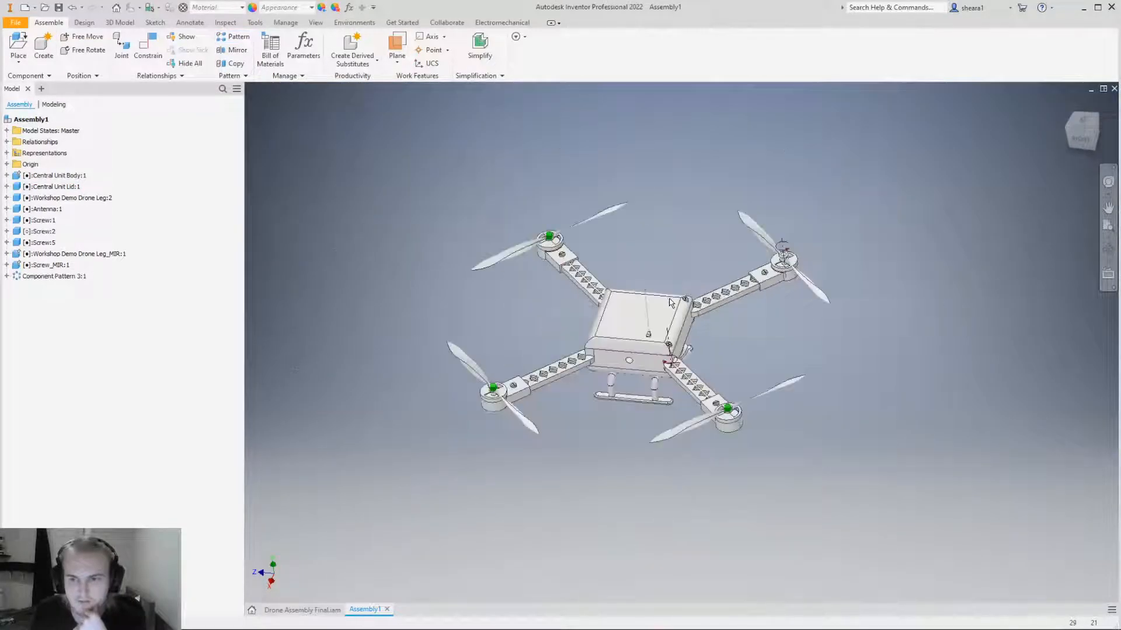
scroll(654, 326, down, 5)
shift+middle_drag(640, 348, 593, 334)
scroll(593, 334, up, 3)
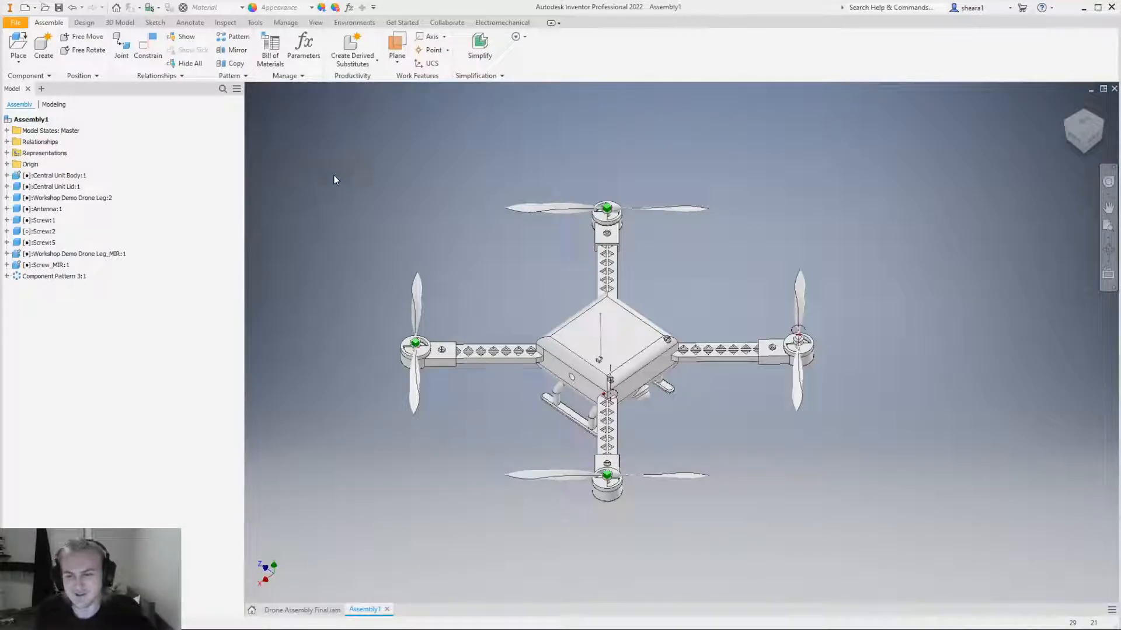
shift+middle_drag(325, 183, 444, 444)
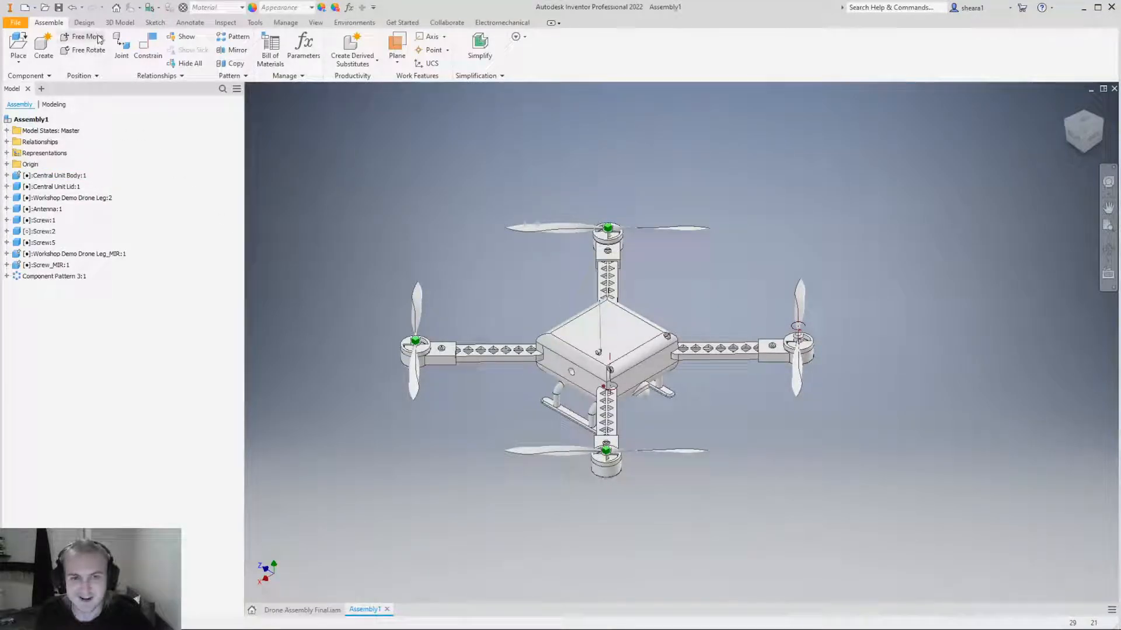
Start copying components with relationships and grounding enabled, and select the motor clip, screw, motor base, motor holder and propeller.
click(236, 65)
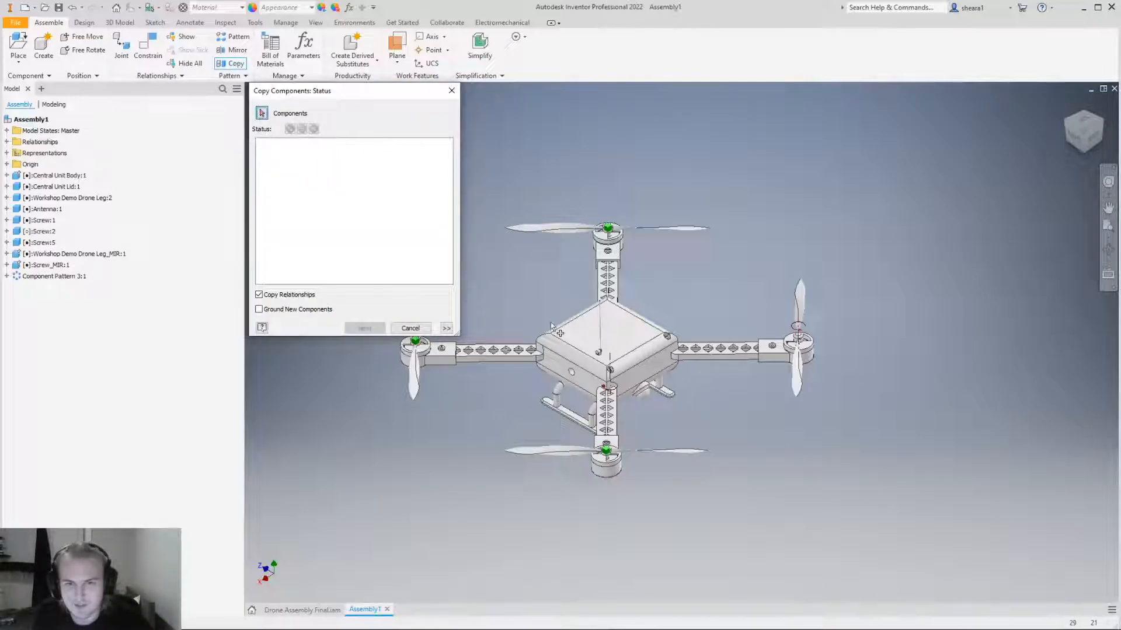
scroll(789, 448, up, 3)
click(771, 274)
click(773, 270)
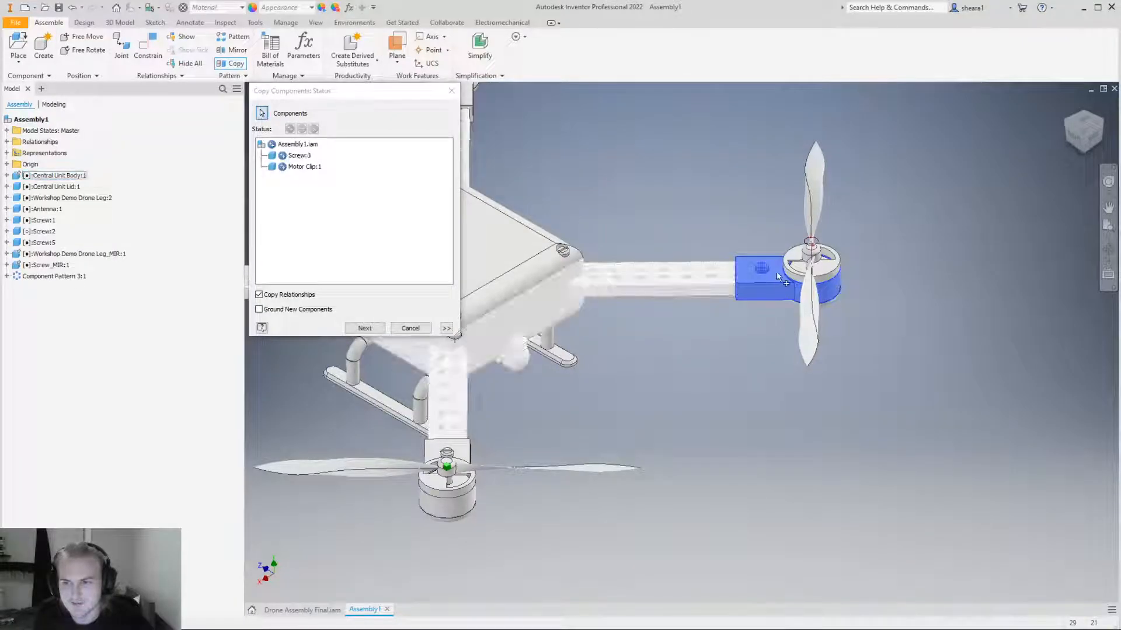
click(819, 279)
click(818, 275)
click(828, 306)
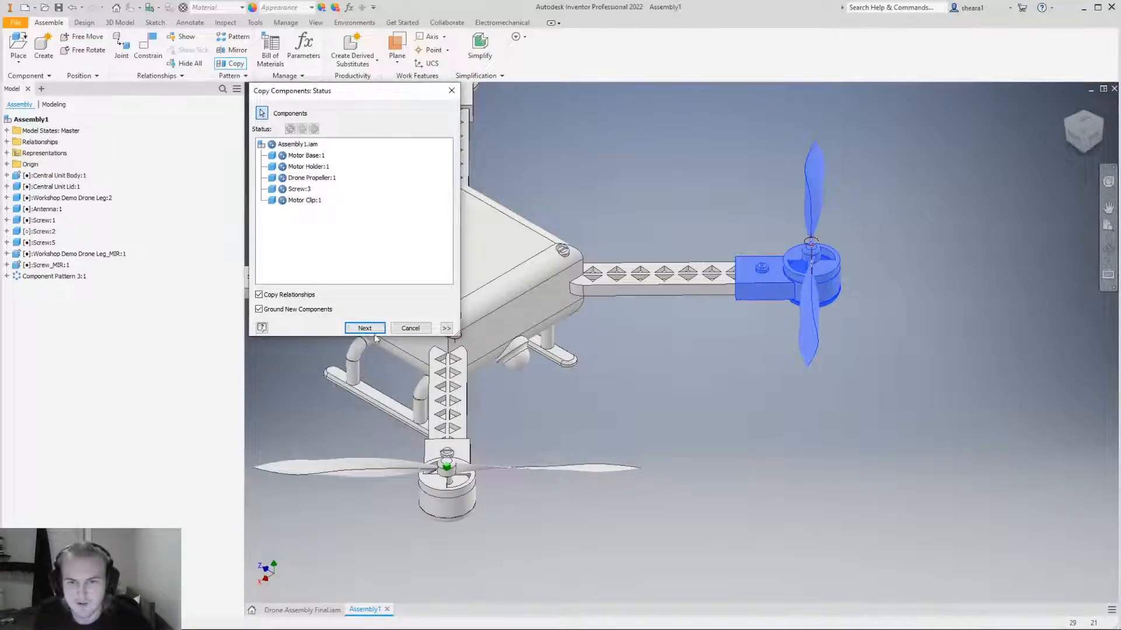
Place the copied motor and propeller parts in empty space beside the drone arm, and undo the placement.
click(374, 329)
click(753, 259)
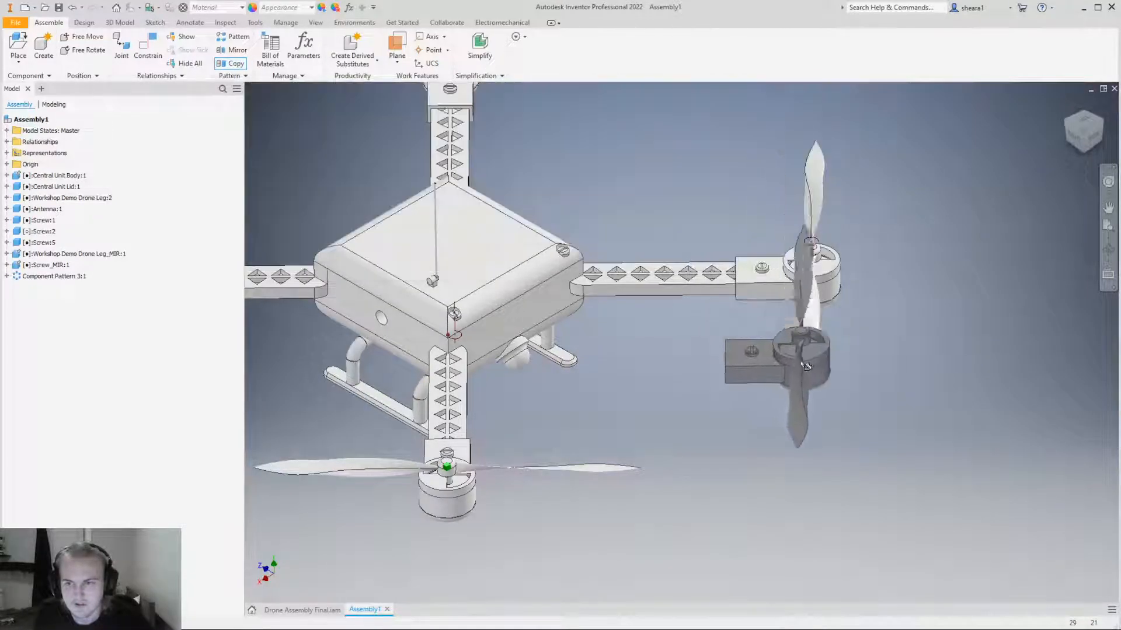
click(896, 241)
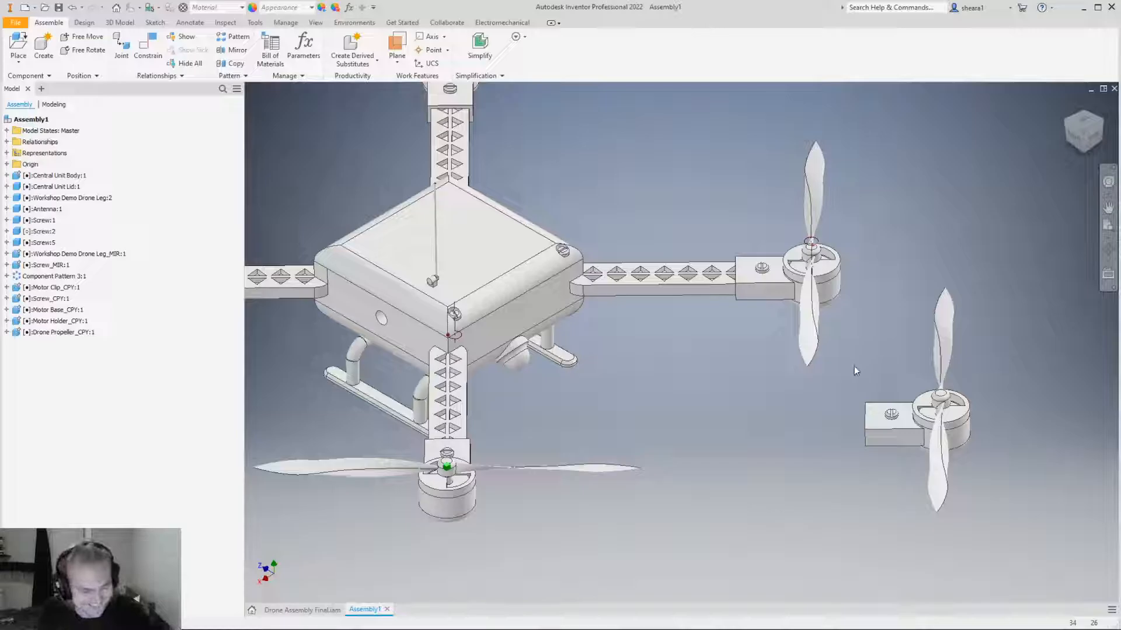
key(ctrl+z)
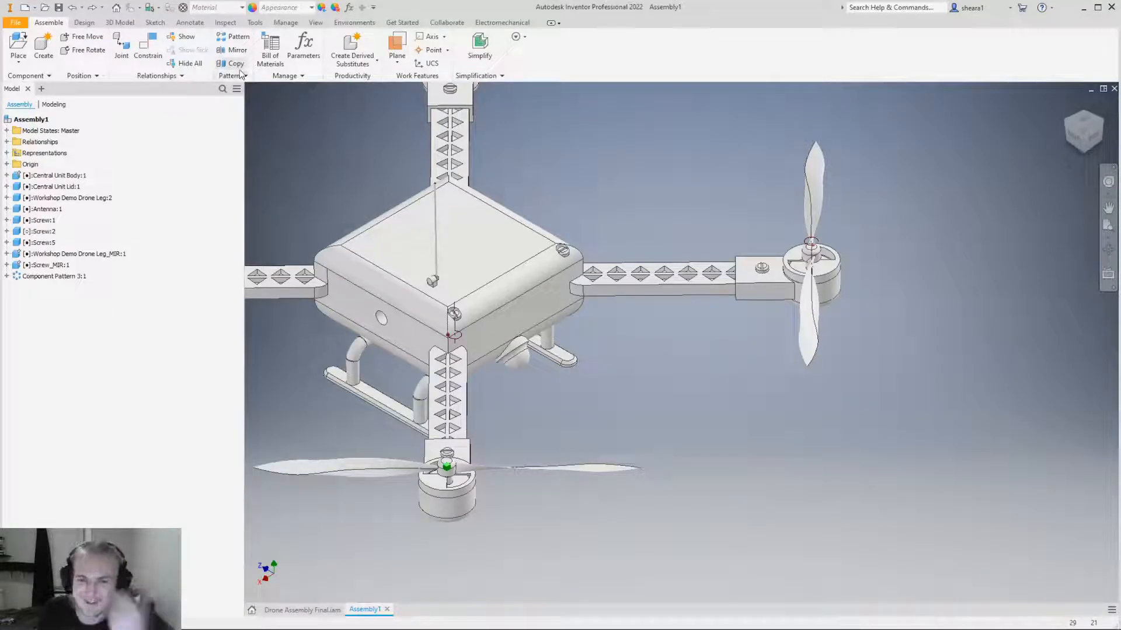
Start copying components and select the motor clip, screw, motor holder, propeller and motor base on the fully equipped arm.
click(233, 63)
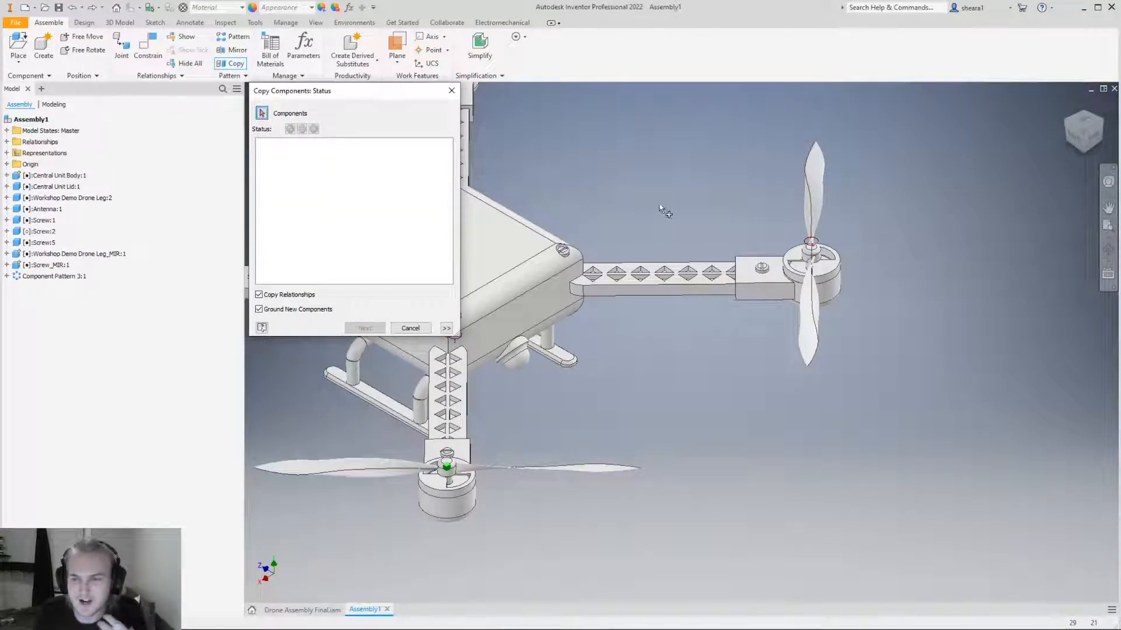
click(760, 285)
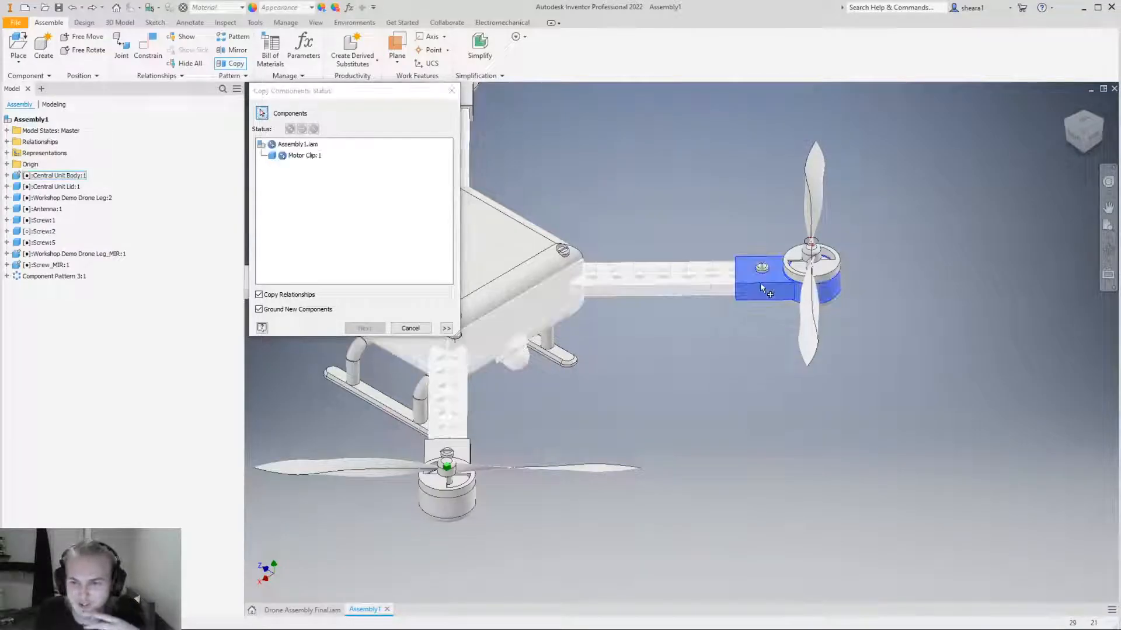
click(762, 269)
click(820, 272)
click(816, 253)
click(804, 264)
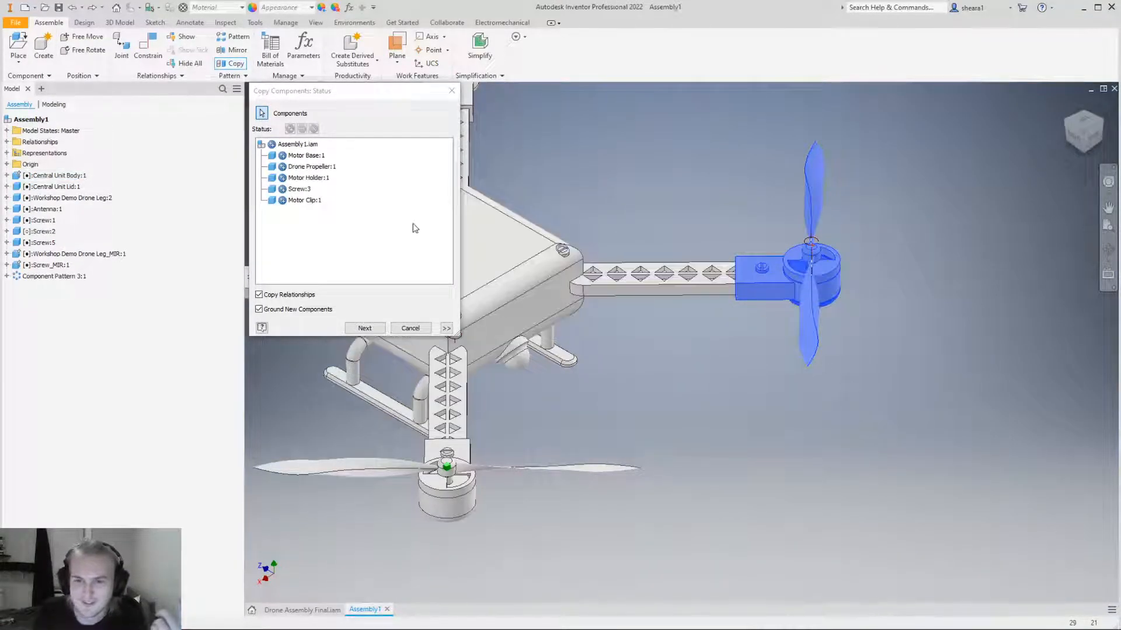
Turn off grounding of new components and create the copies as new files with the _CPY suffix in a new assembly.
click(303, 311)
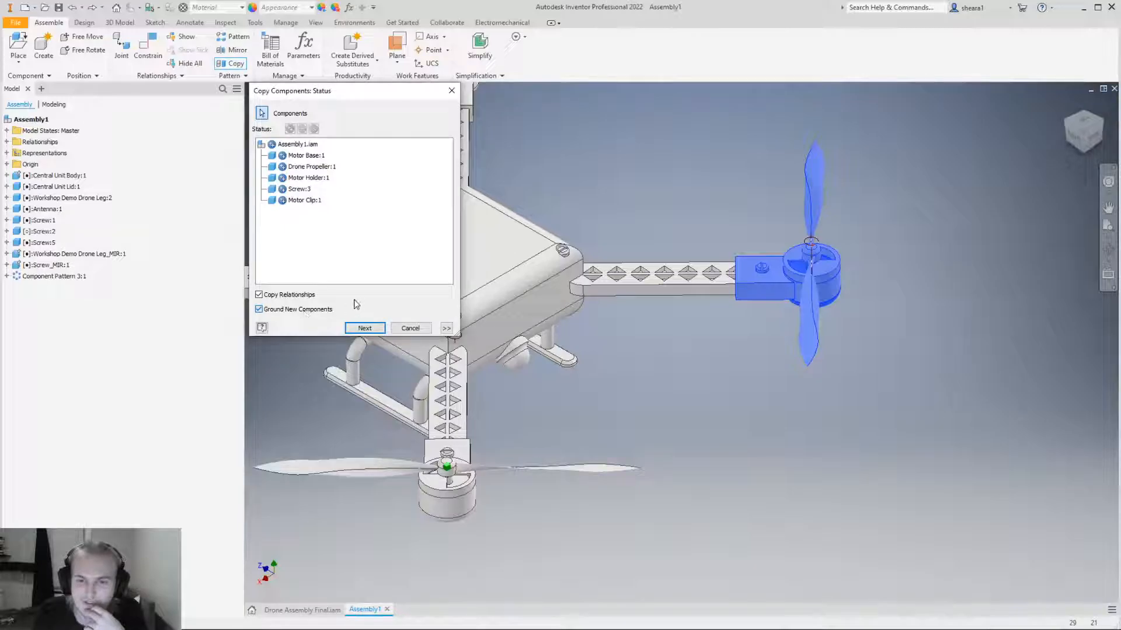
click(309, 313)
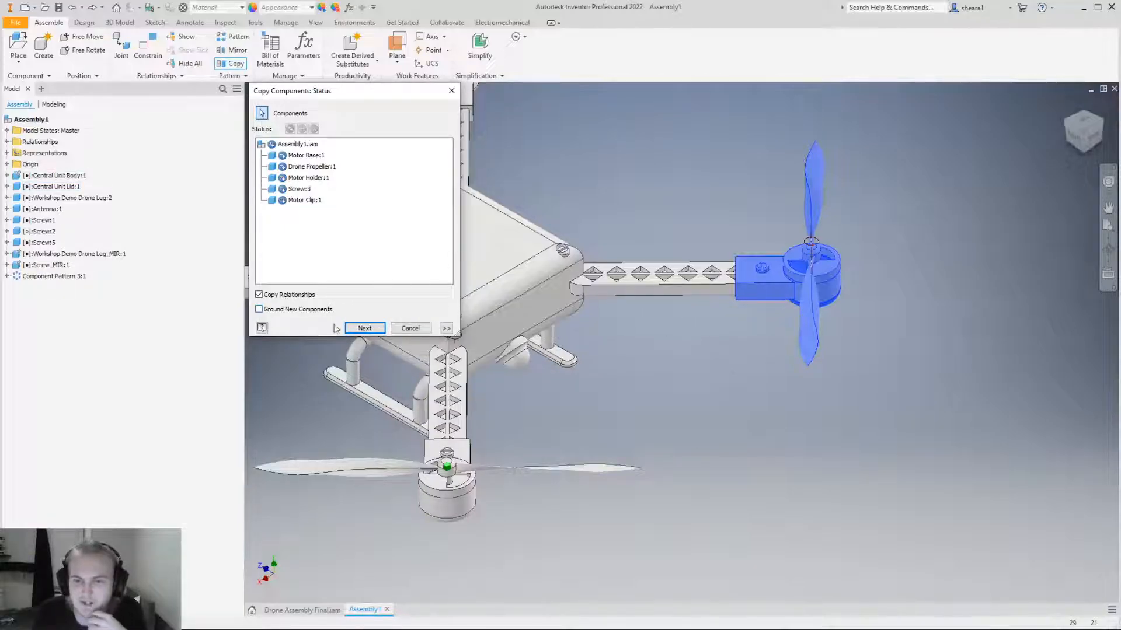
click(365, 329)
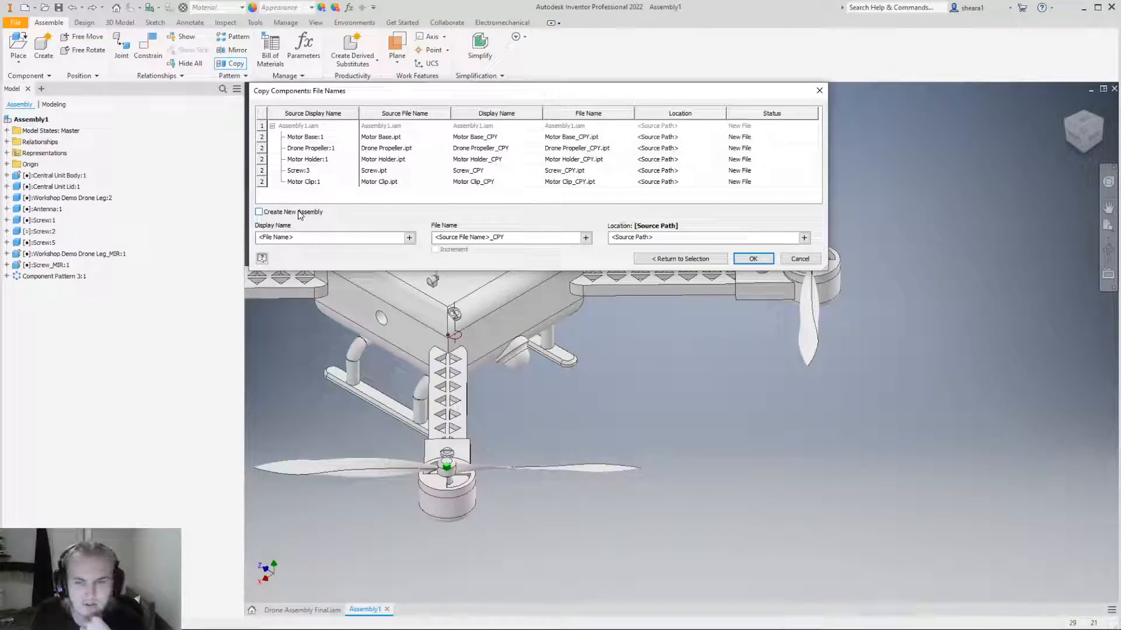
click(754, 257)
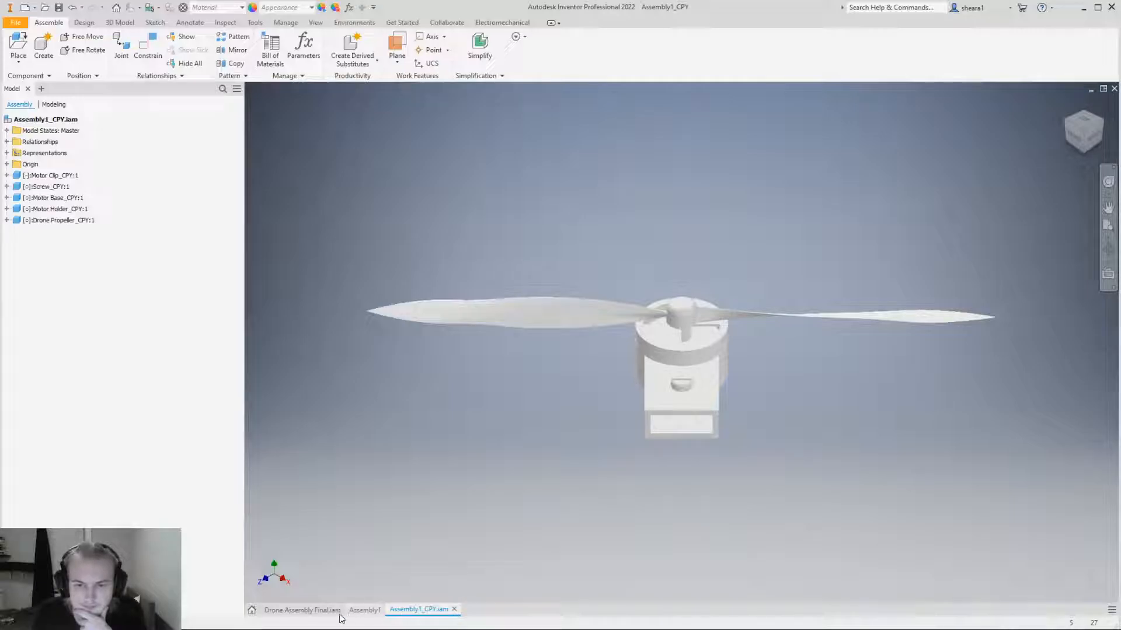
Look over the drone in Drone Assembly Final, return to Assembly1 and examine its patterned motors and propellers.
click(309, 611)
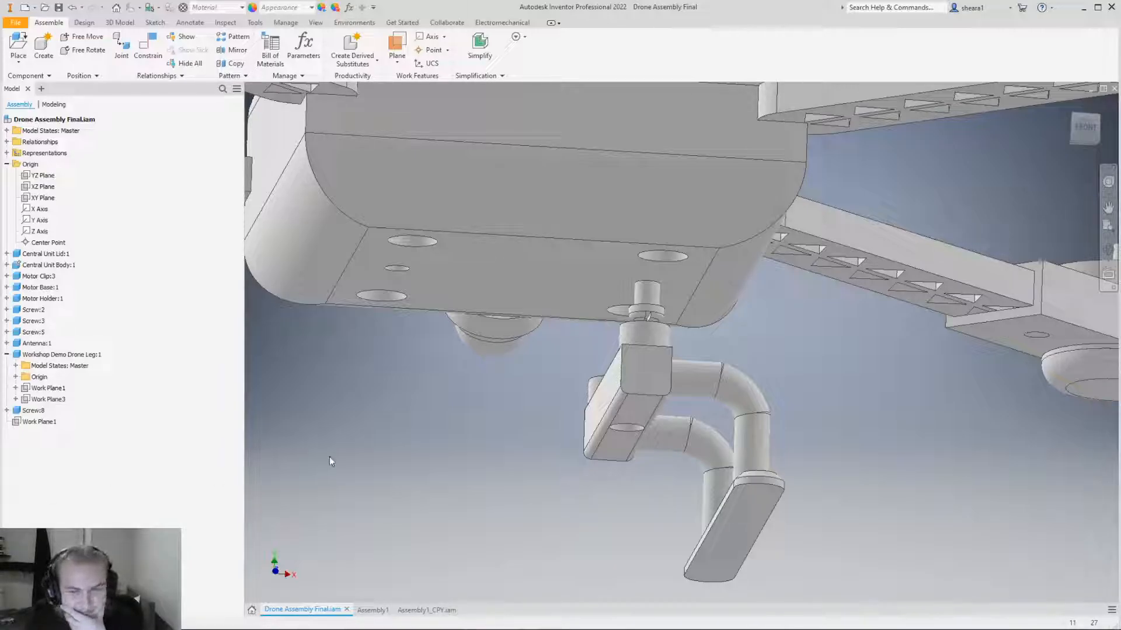
scroll(392, 411, down, 3)
shift+middle_drag(439, 274, 450, 334)
scroll(510, 352, down, 5)
shift+middle_drag(513, 353, 489, 344)
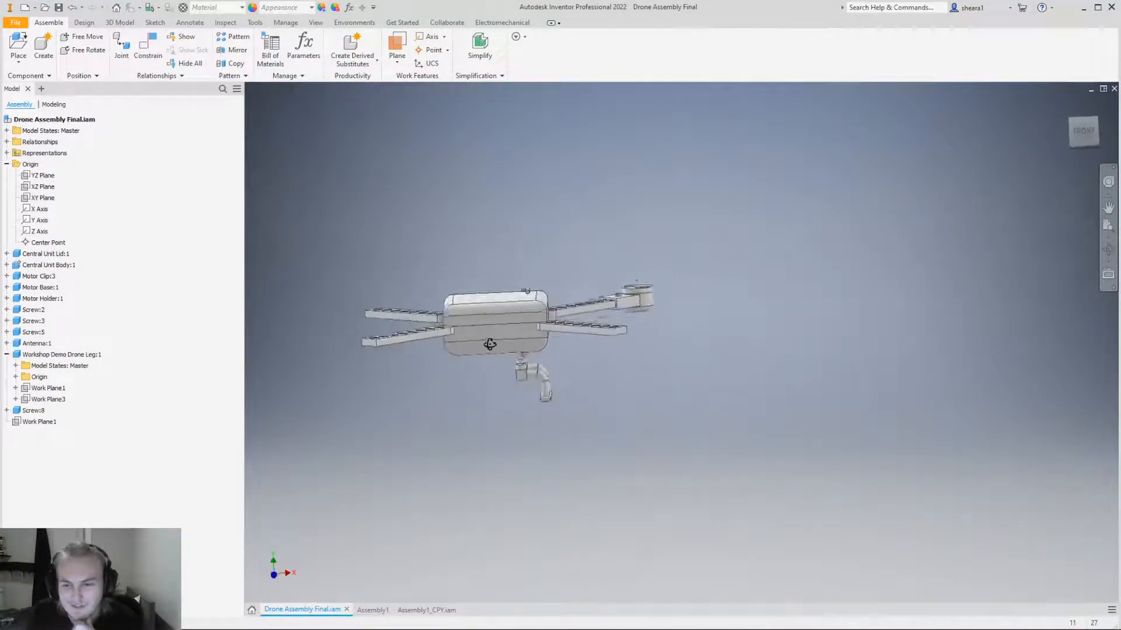
click(372, 610)
shift+middle_drag(630, 435, 378, 327)
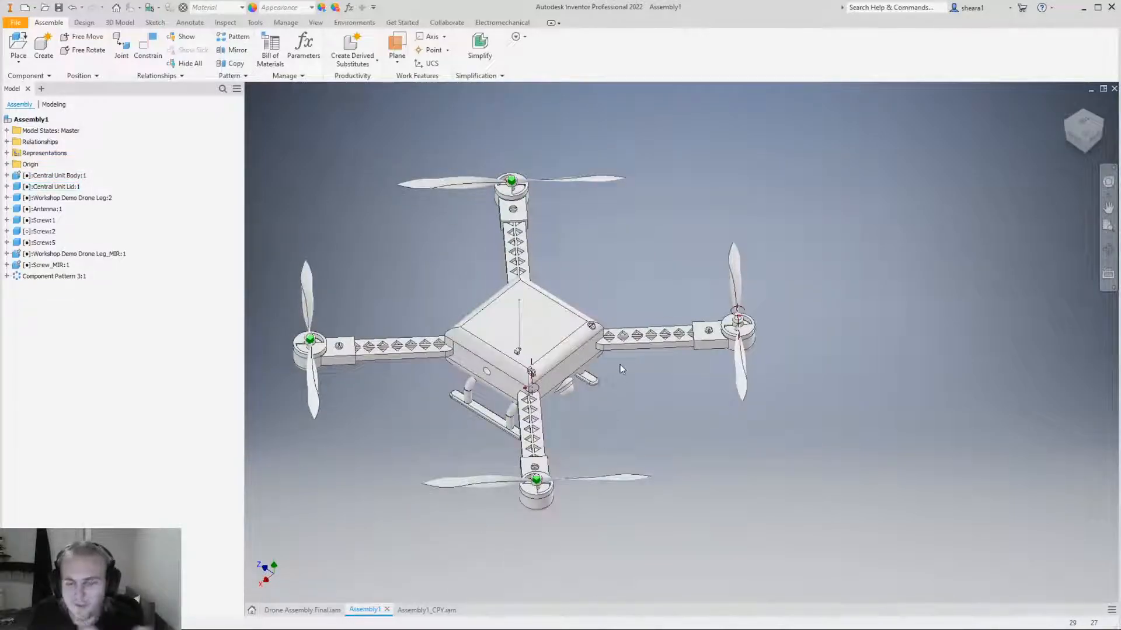
shift+middle_drag(506, 403, 502, 410)
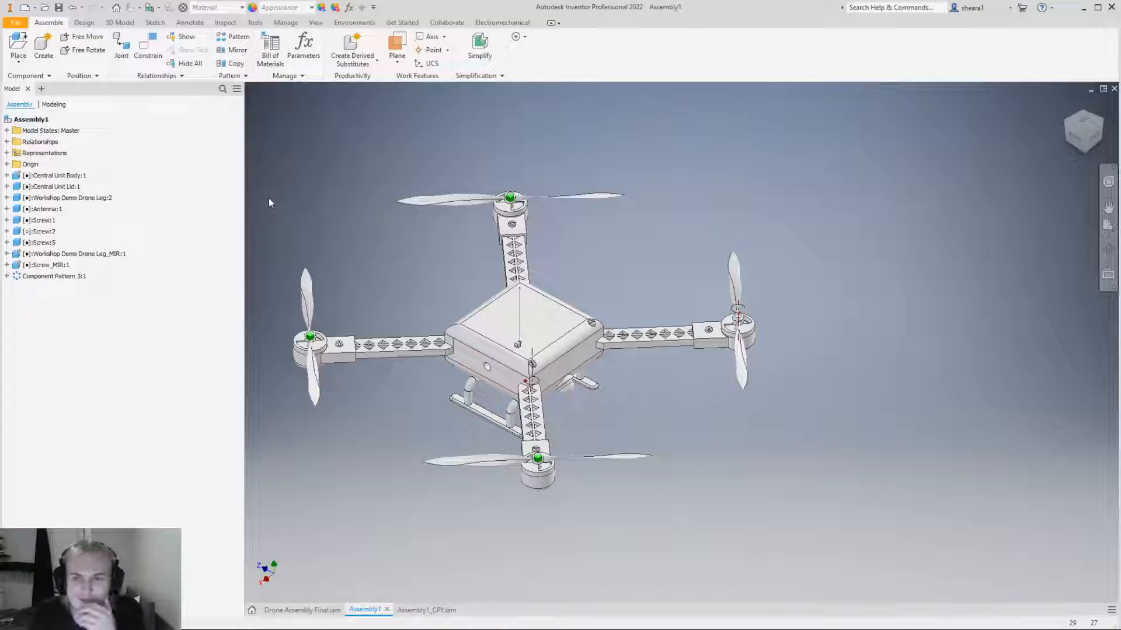
click(236, 50)
key(Escape)
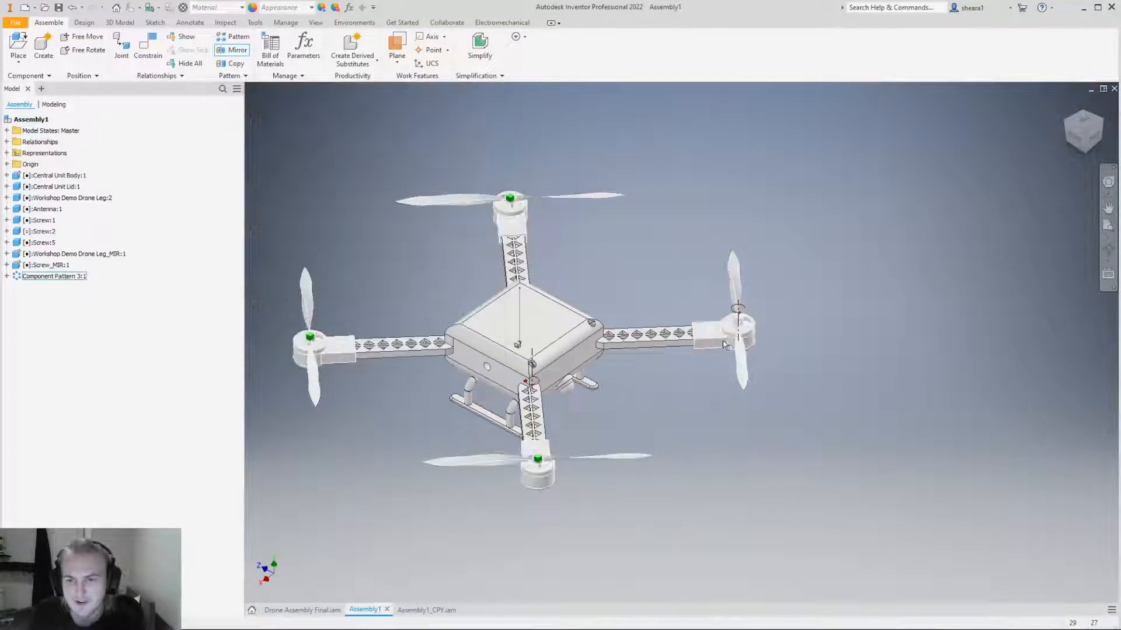
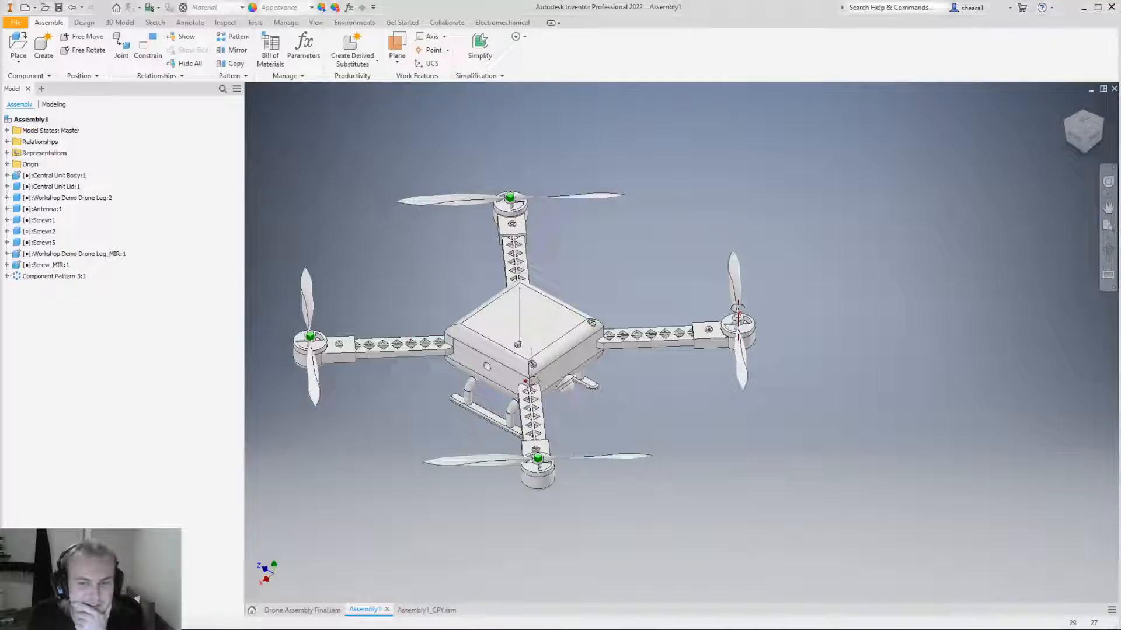
Open the STL options for saving a copy of the assembly, try the Medium and Low resolutions, and cancel the export.
click(15, 22)
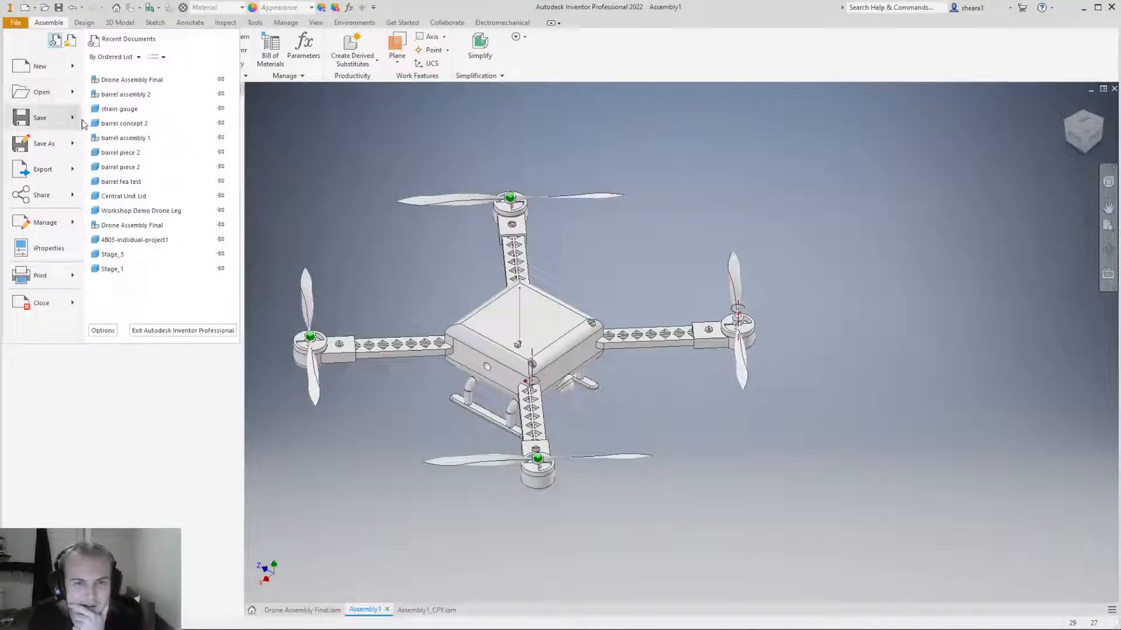
mouse_move(44, 143)
click(139, 116)
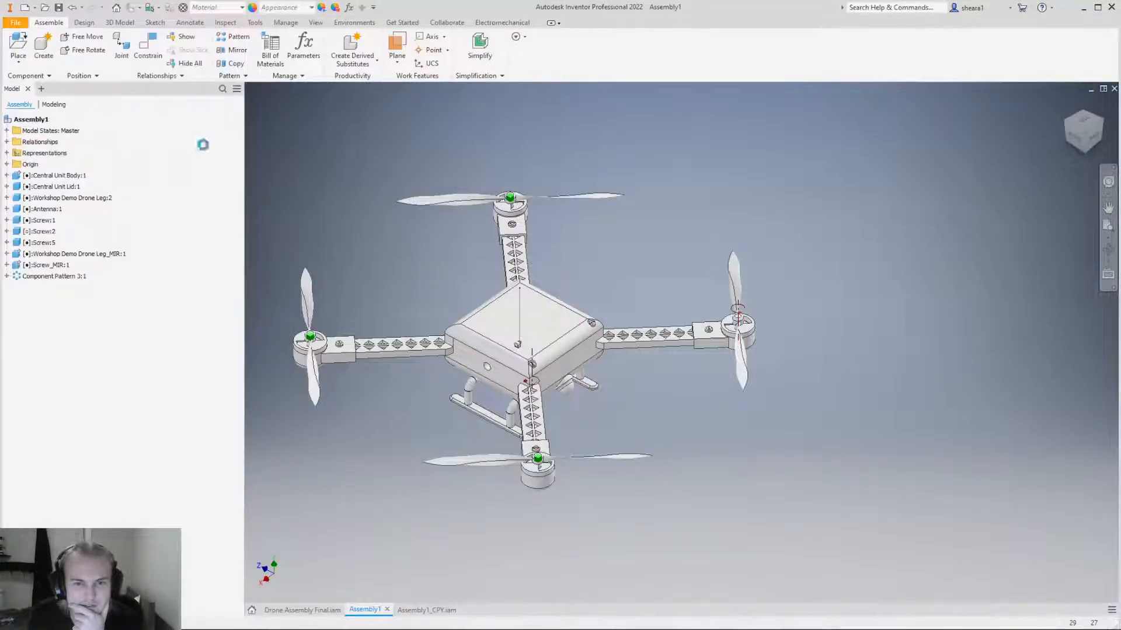
click(419, 437)
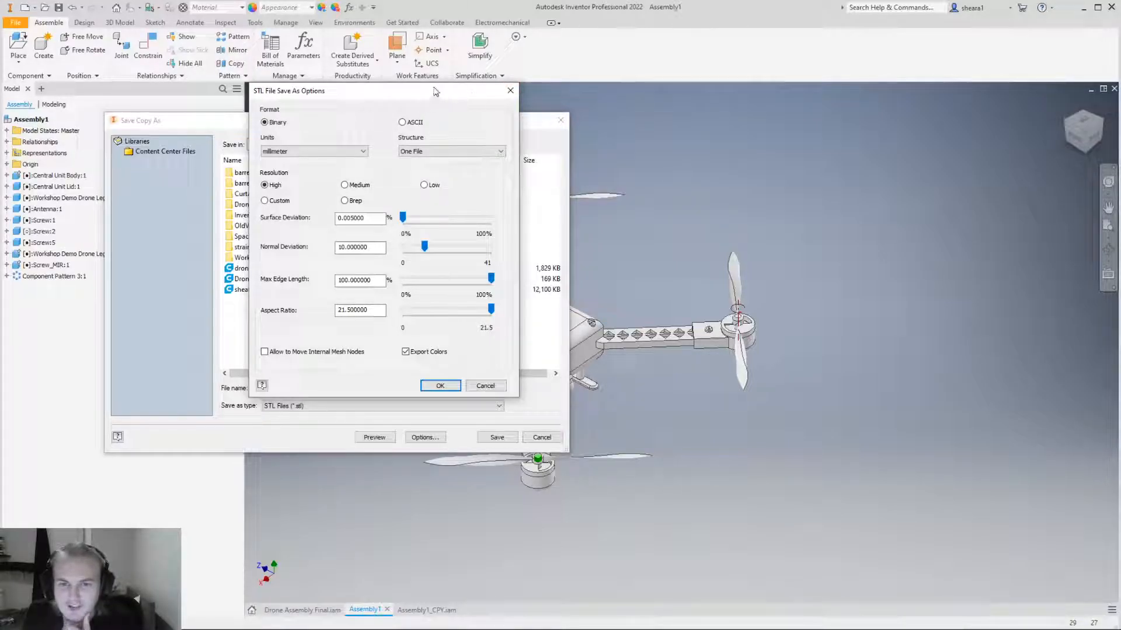
click(352, 185)
click(430, 185)
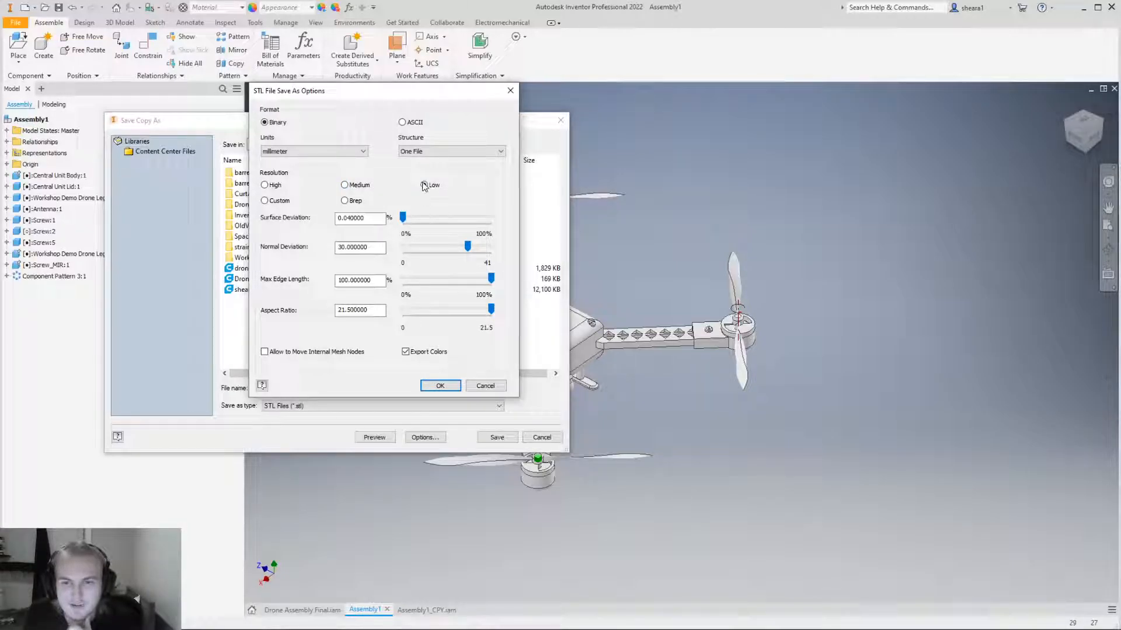
drag(401, 90, 784, 124)
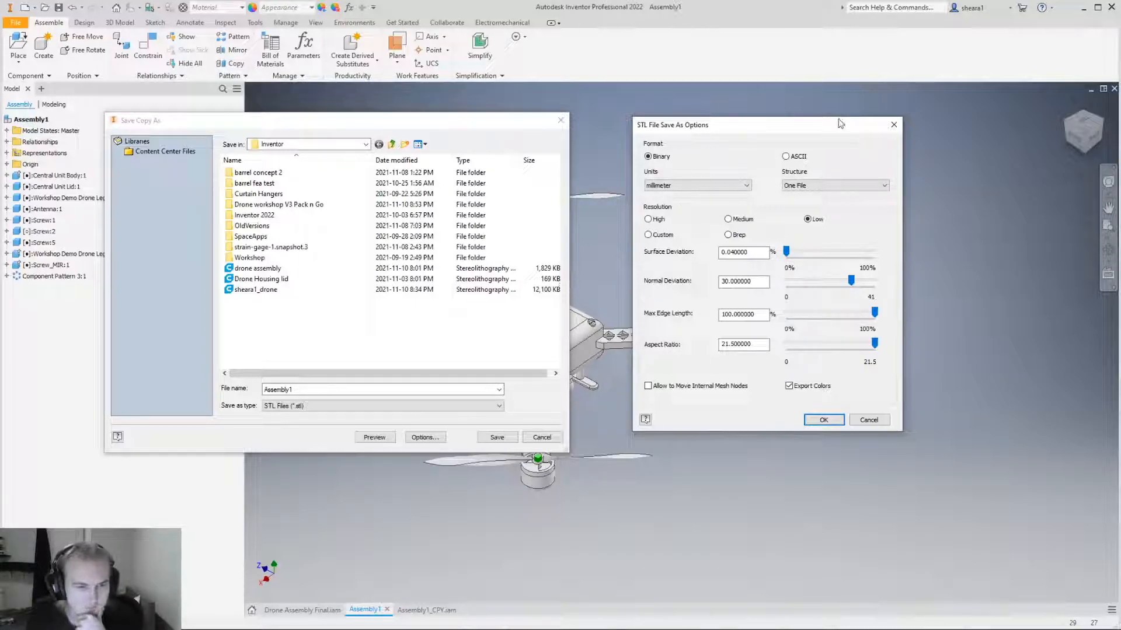
click(893, 124)
click(560, 120)
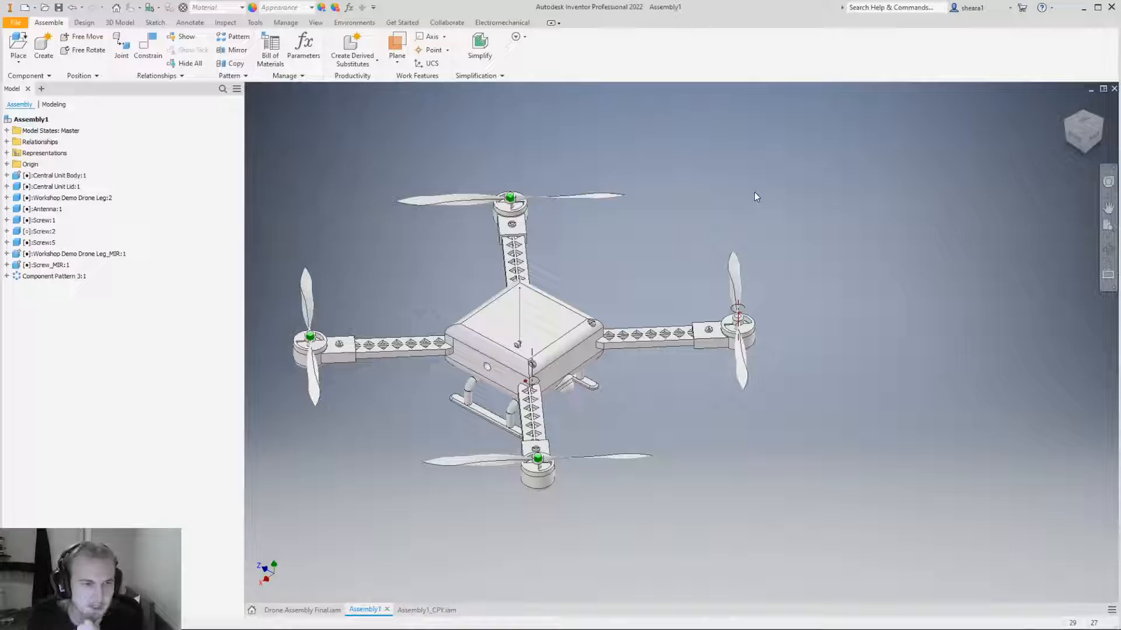
Try moving the patterned propeller, review the component pattern's feature pattern selection in its edit settings, and cancel the edit.
drag(734, 274, 728, 230)
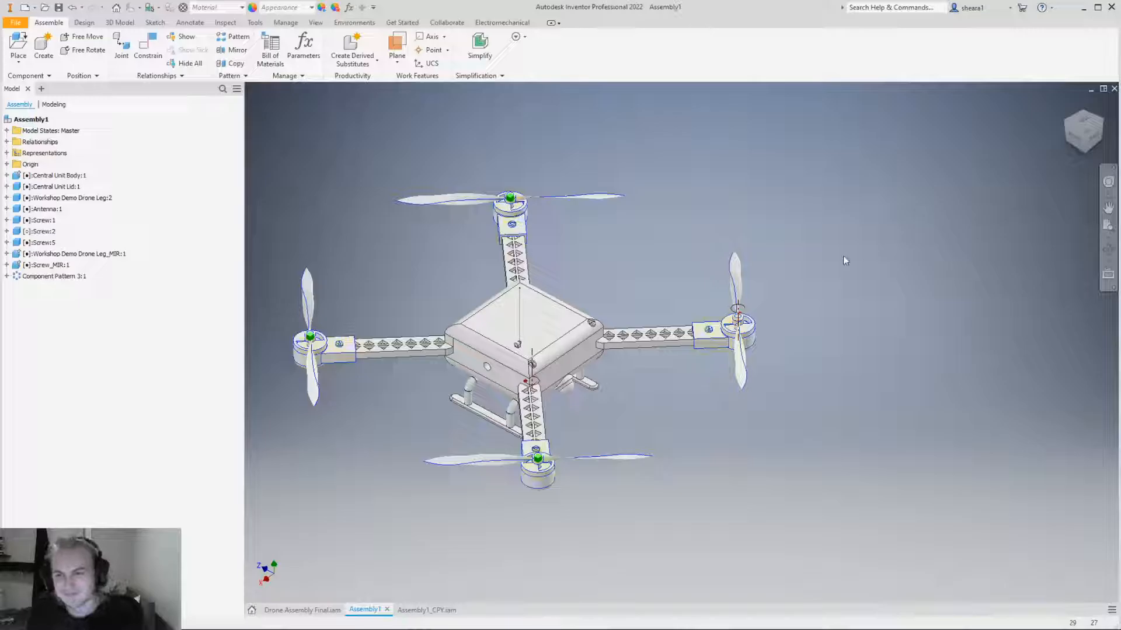
click(52, 277)
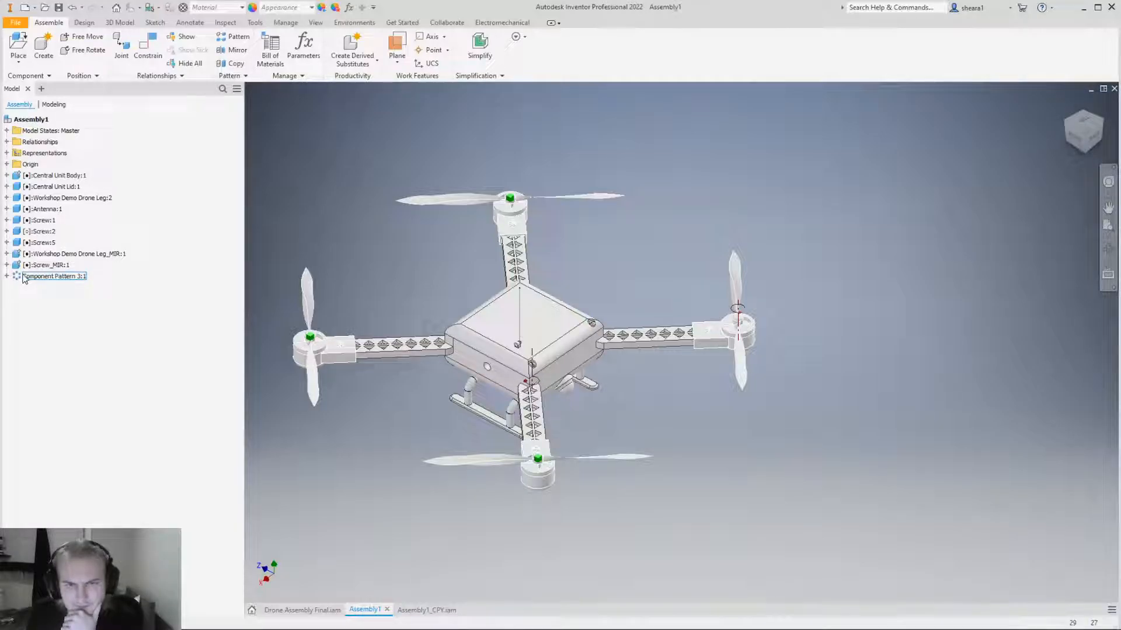
double_click(24, 276)
click(270, 160)
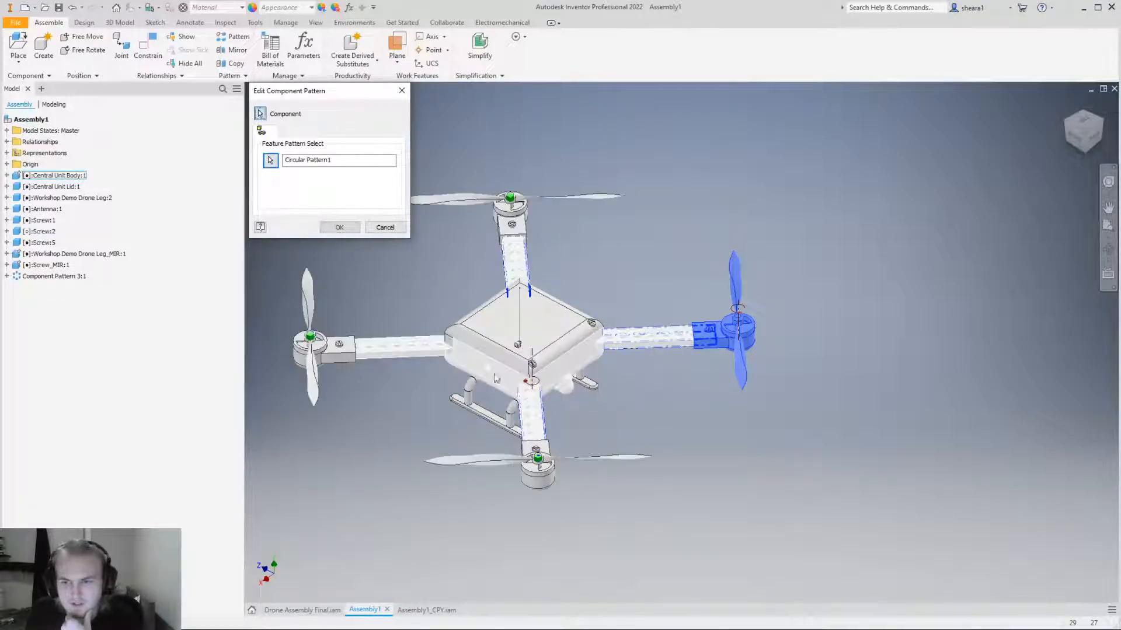
click(401, 89)
Delete the existing component pattern and recreate it with the motor clip, screw, motor base, motor holder and propeller using the arm's Circular Pattern1.
click(40, 277)
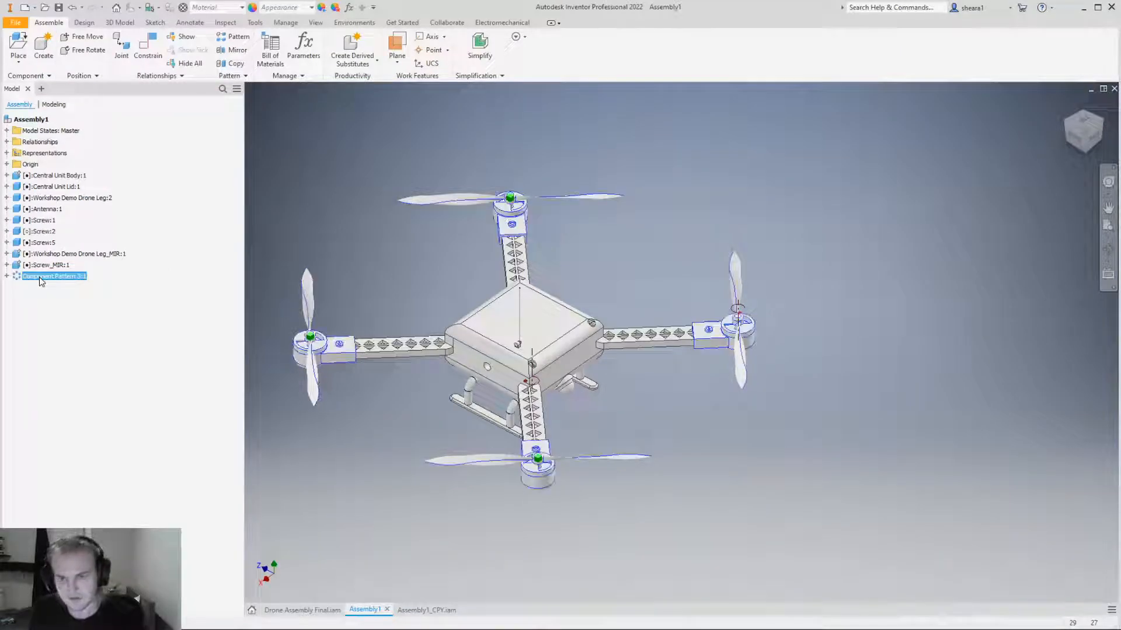
key(Delete)
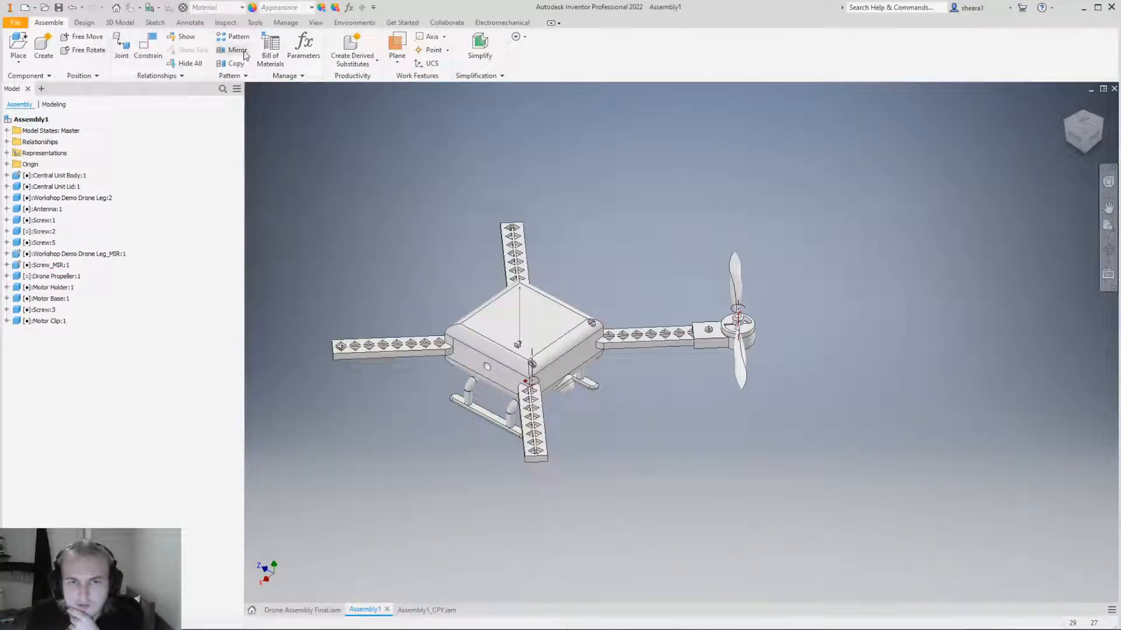
click(234, 37)
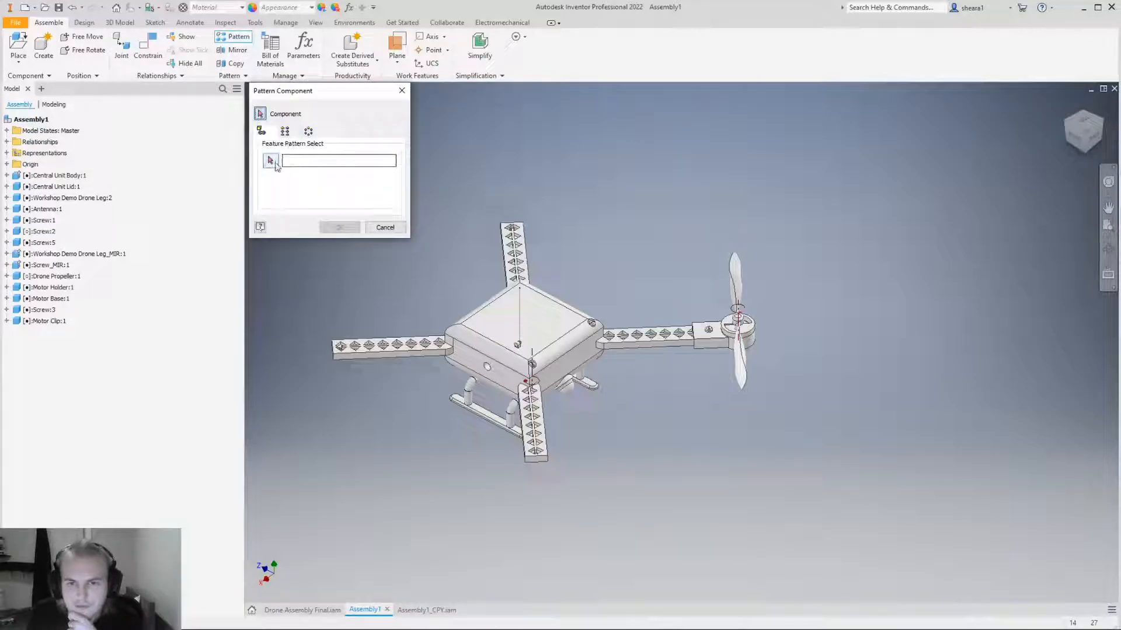
click(754, 332)
click(754, 346)
click(735, 280)
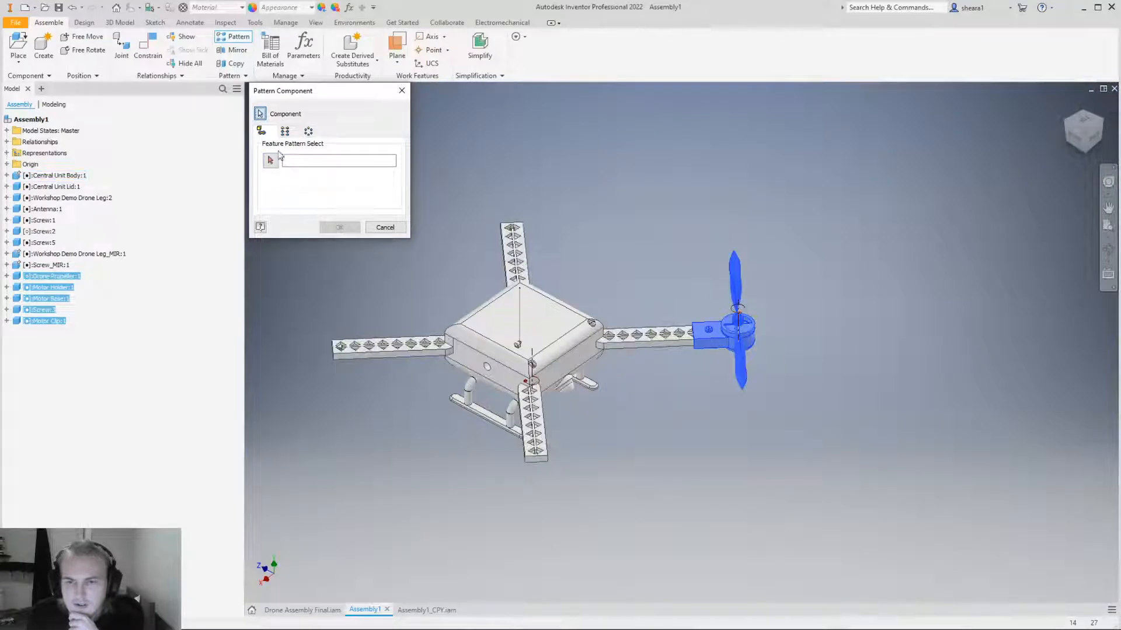
click(639, 345)
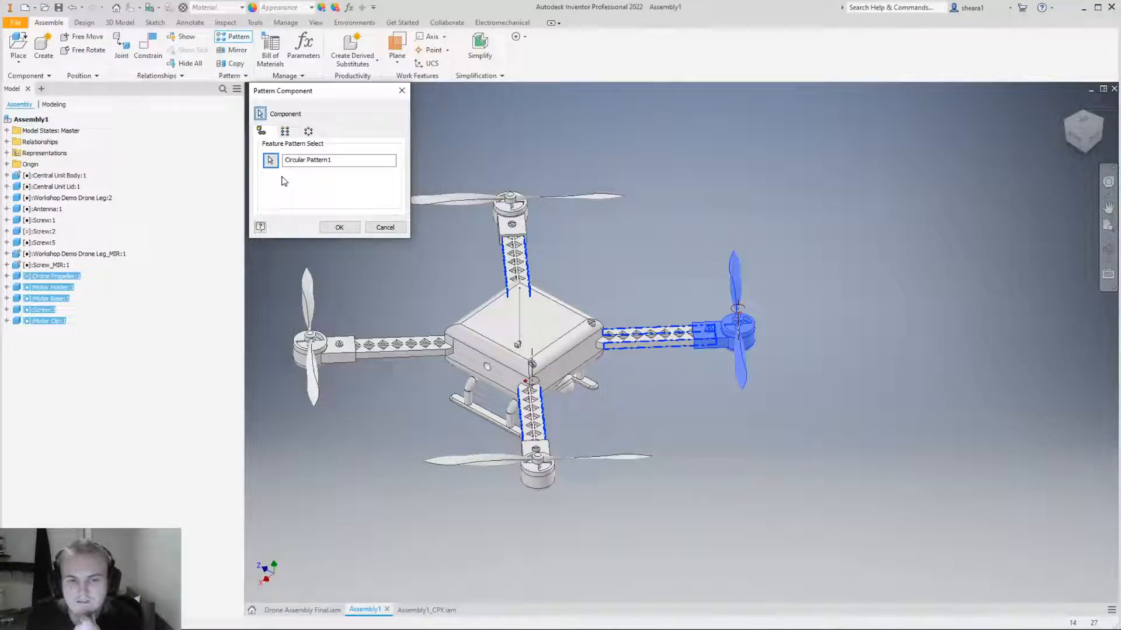
click(339, 228)
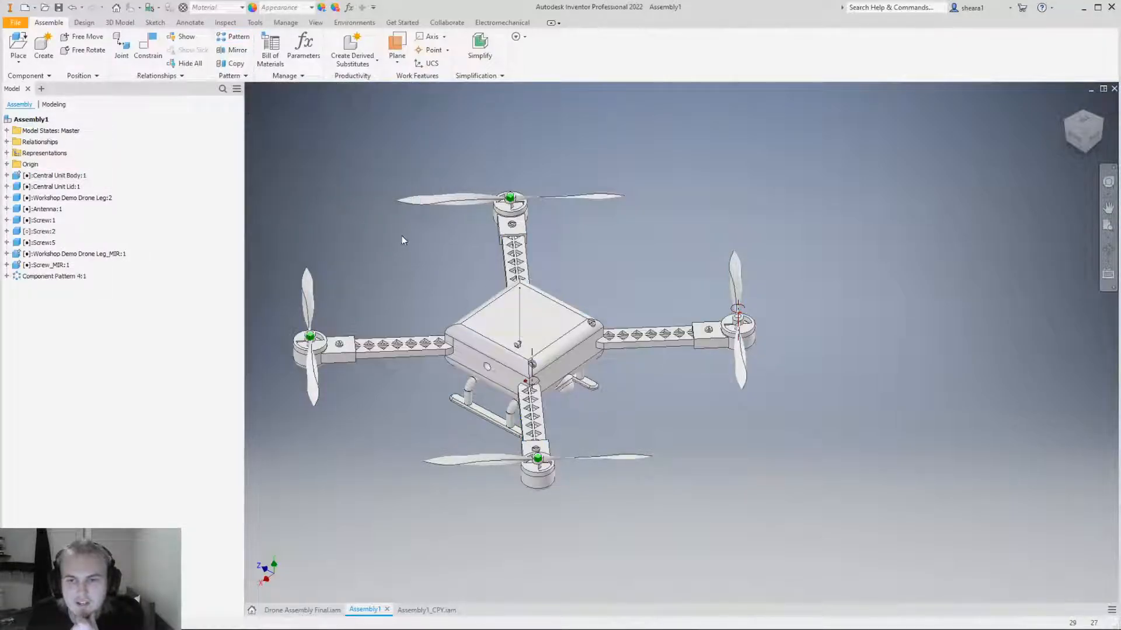
Expand the new component pattern and its four elements to examine the parts listed in each.
click(6, 276)
click(16, 287)
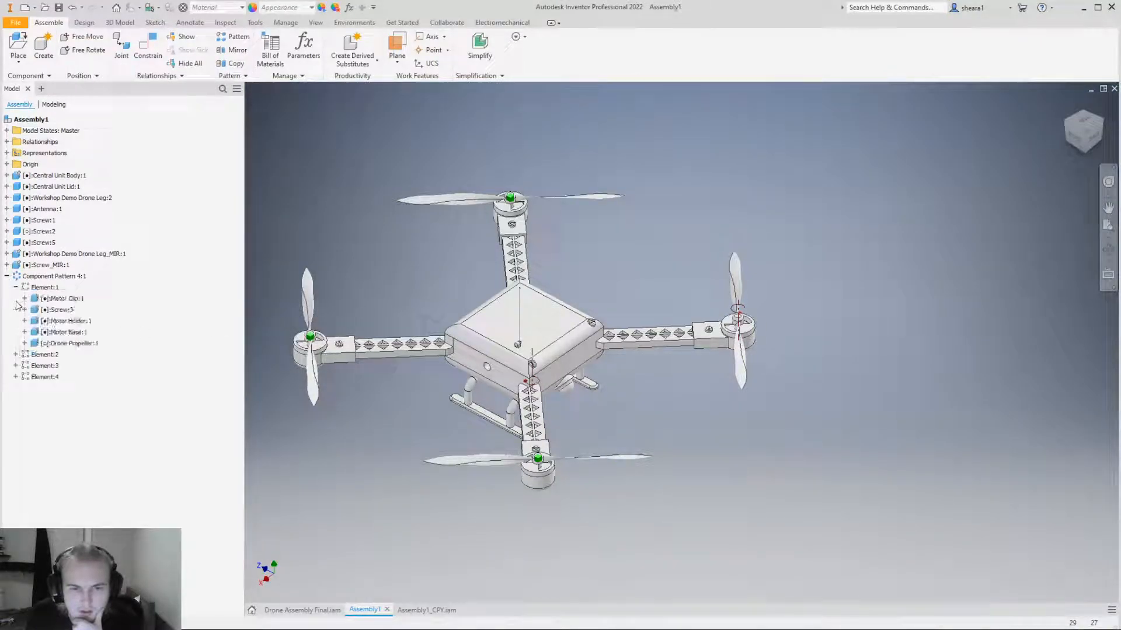
click(16, 355)
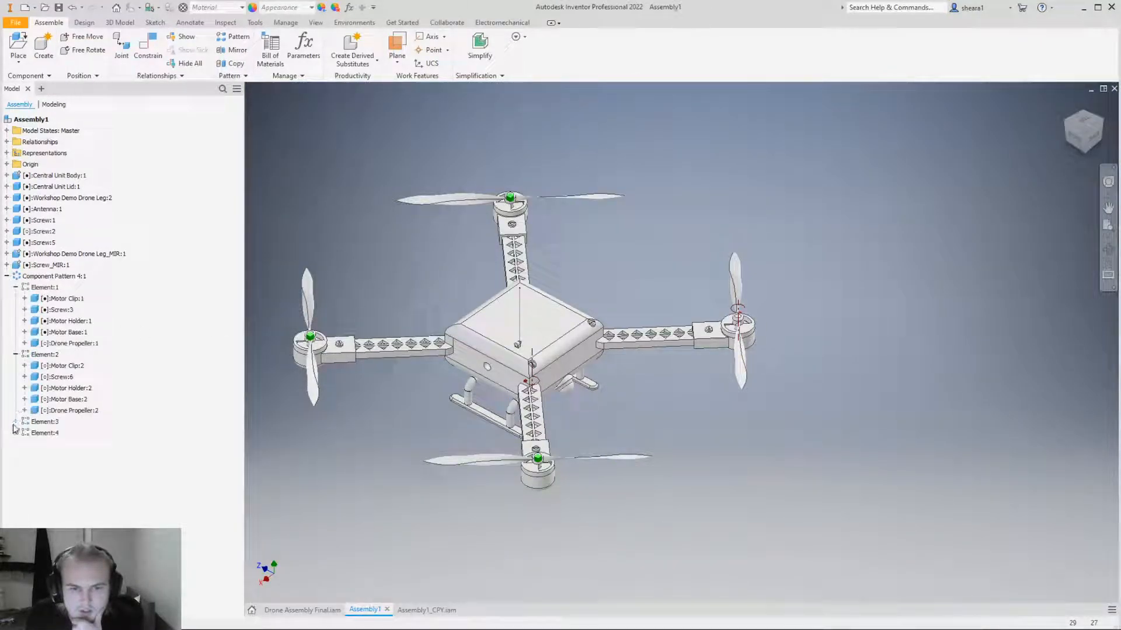
click(15, 422)
click(16, 488)
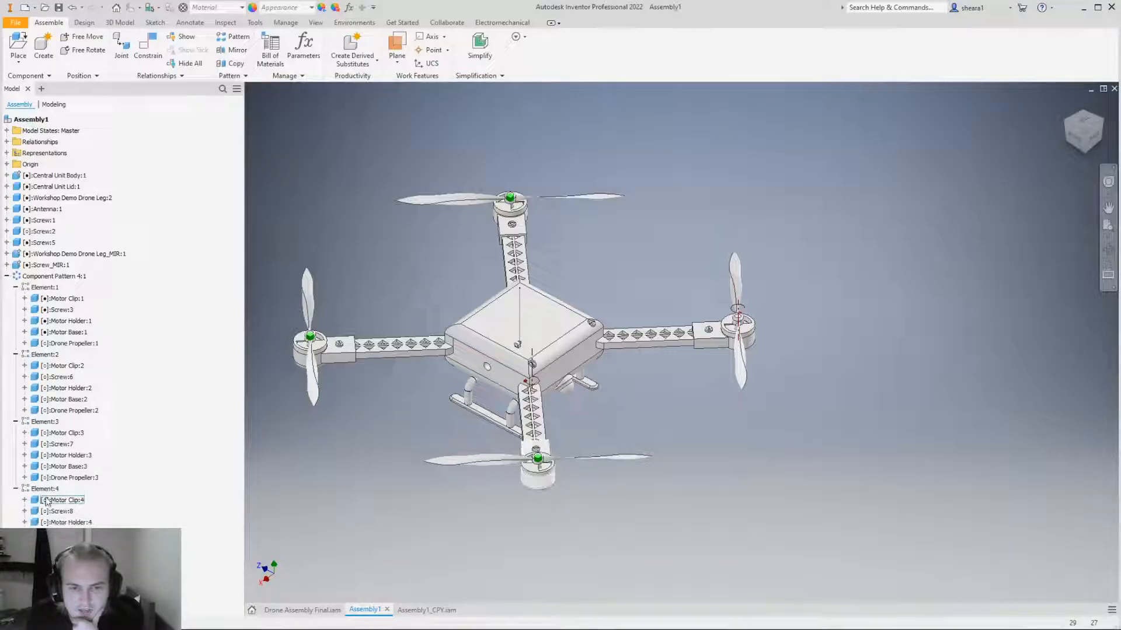
Expand the propellers in the fourth and first elements to compare their contents, and select the first propeller's rotational joint.
click(24, 545)
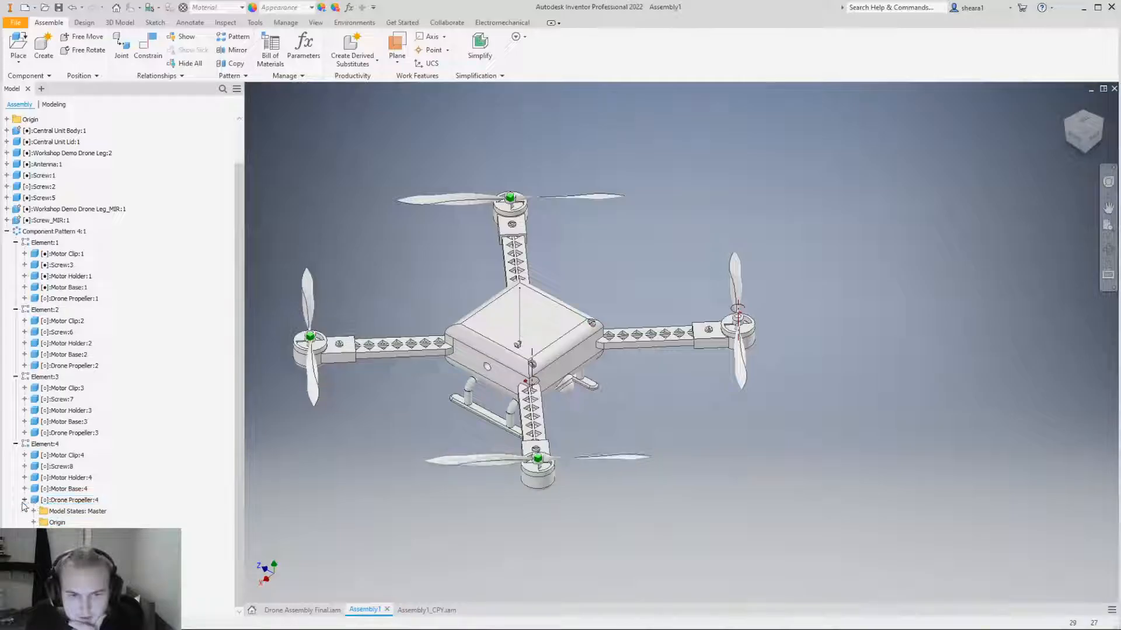
scroll(26, 505, up, 2)
click(24, 344)
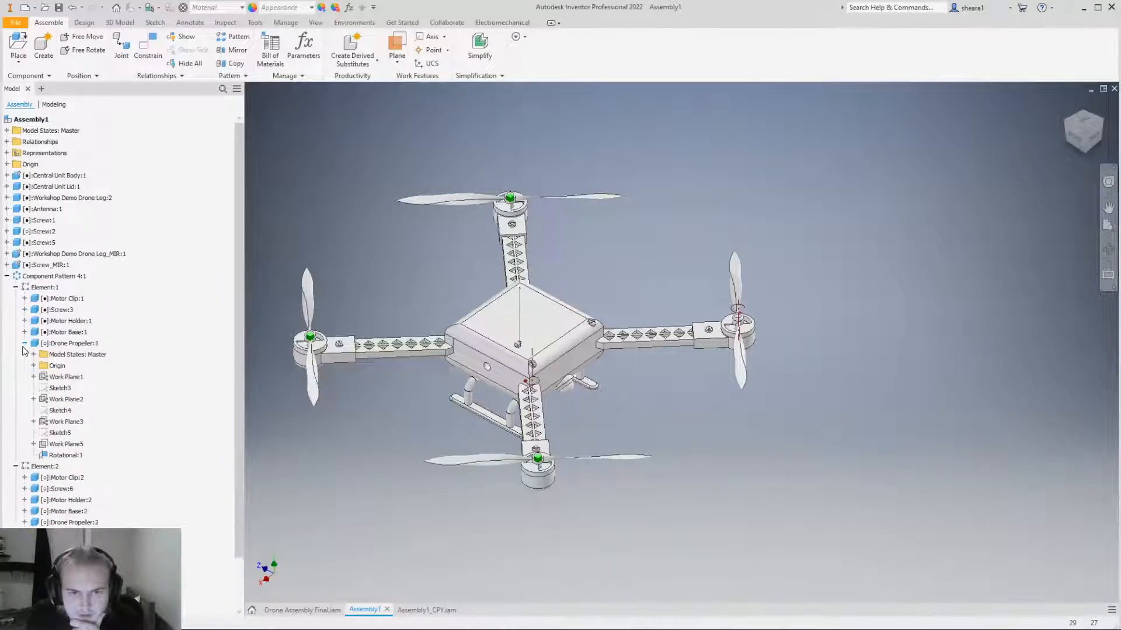
scroll(70, 458, down, 2)
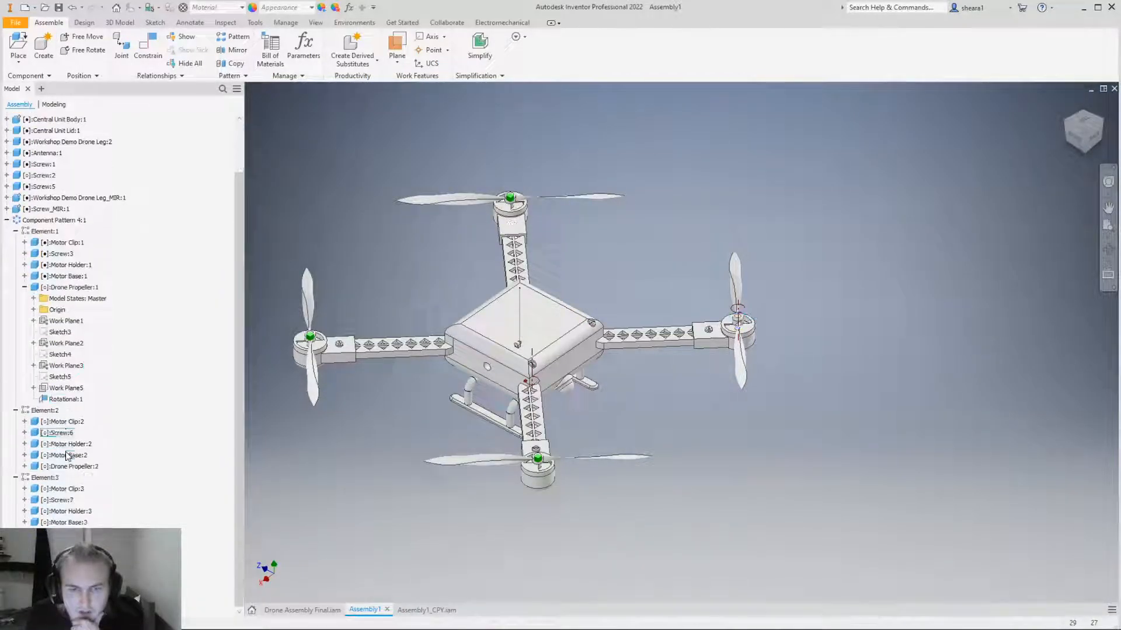
click(66, 399)
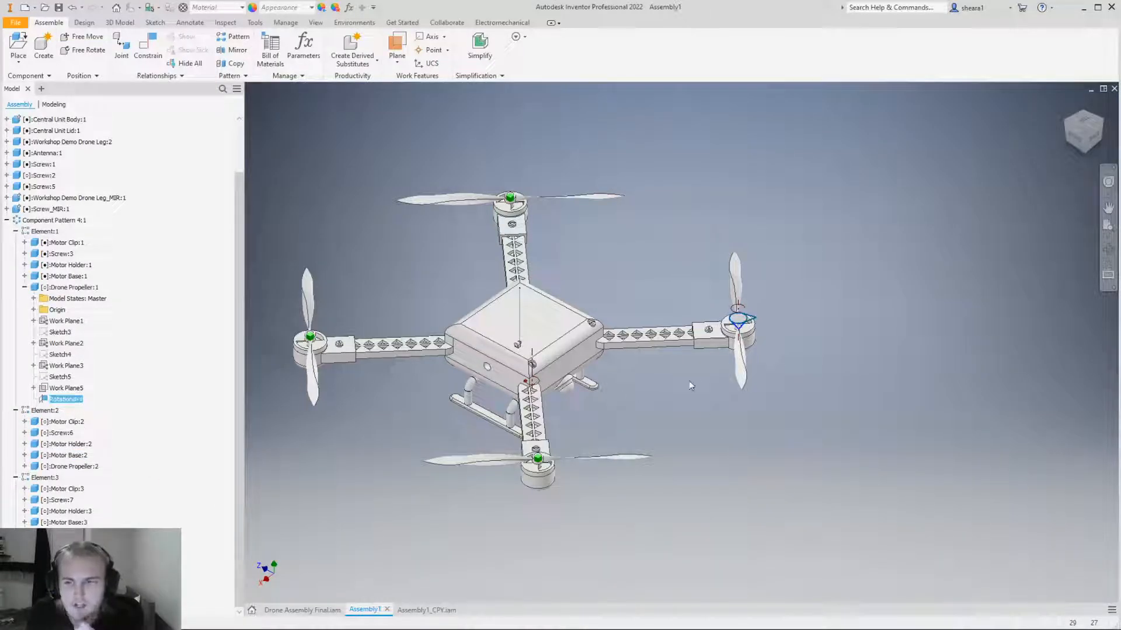
Examine the contents of the second element's motor base and inspect the propellers on the drone's arms.
click(24, 456)
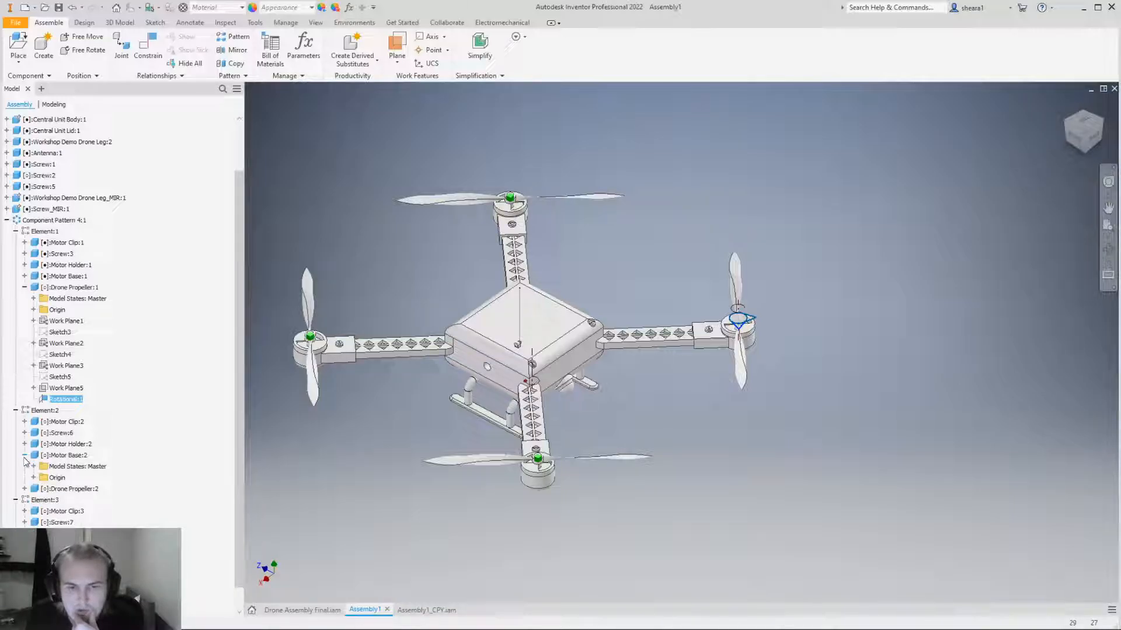
click(24, 456)
click(337, 184)
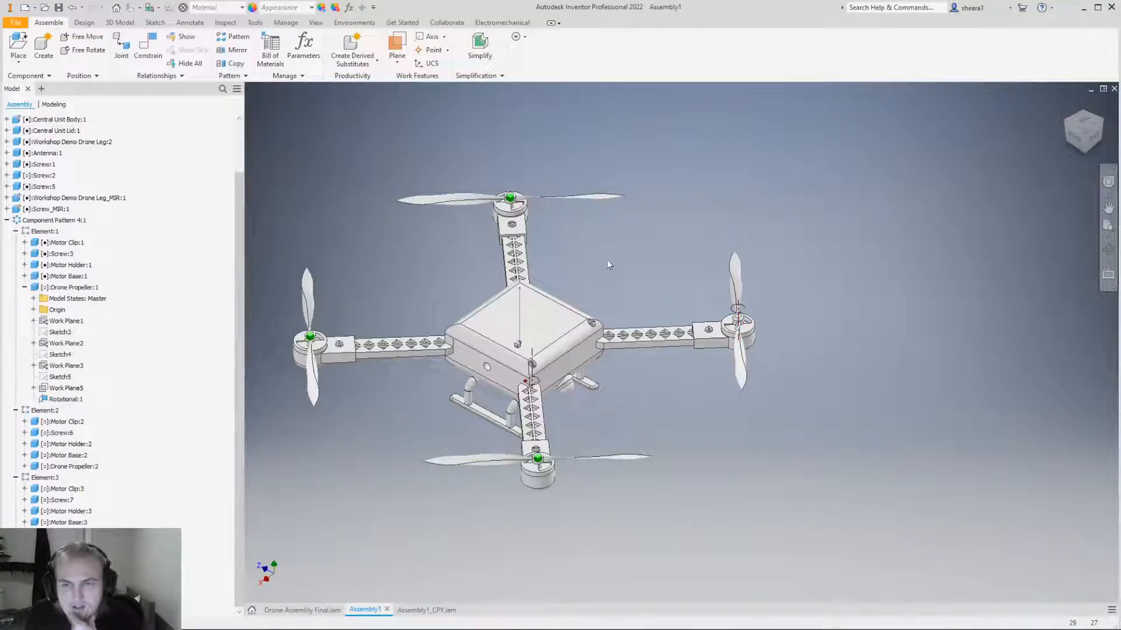
scroll(680, 354, down, 3)
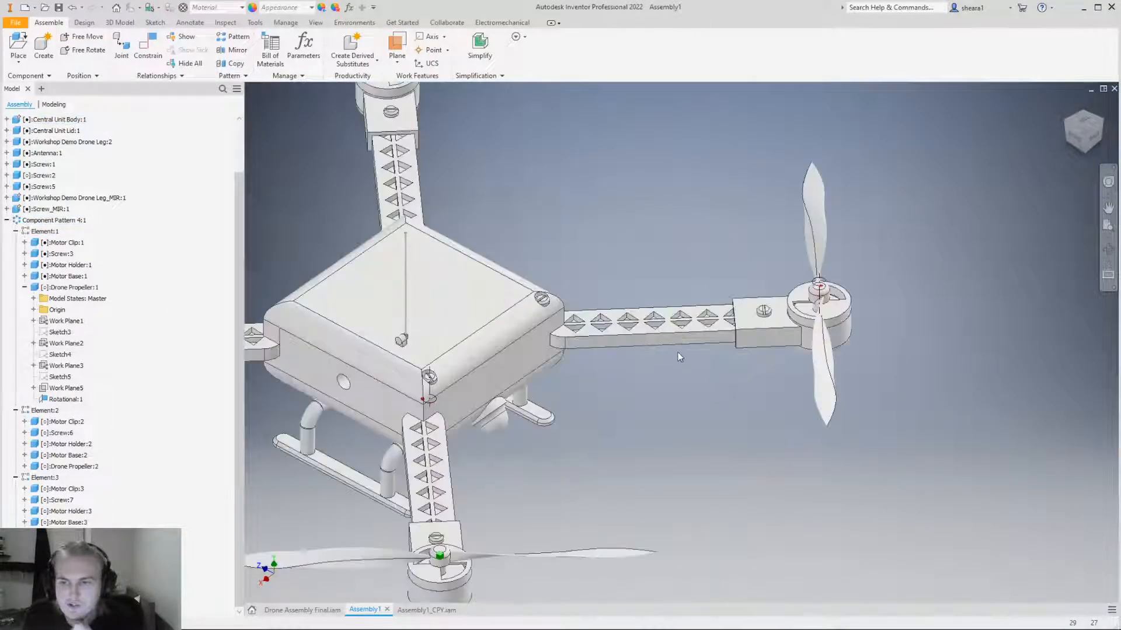
scroll(678, 356, up, 2)
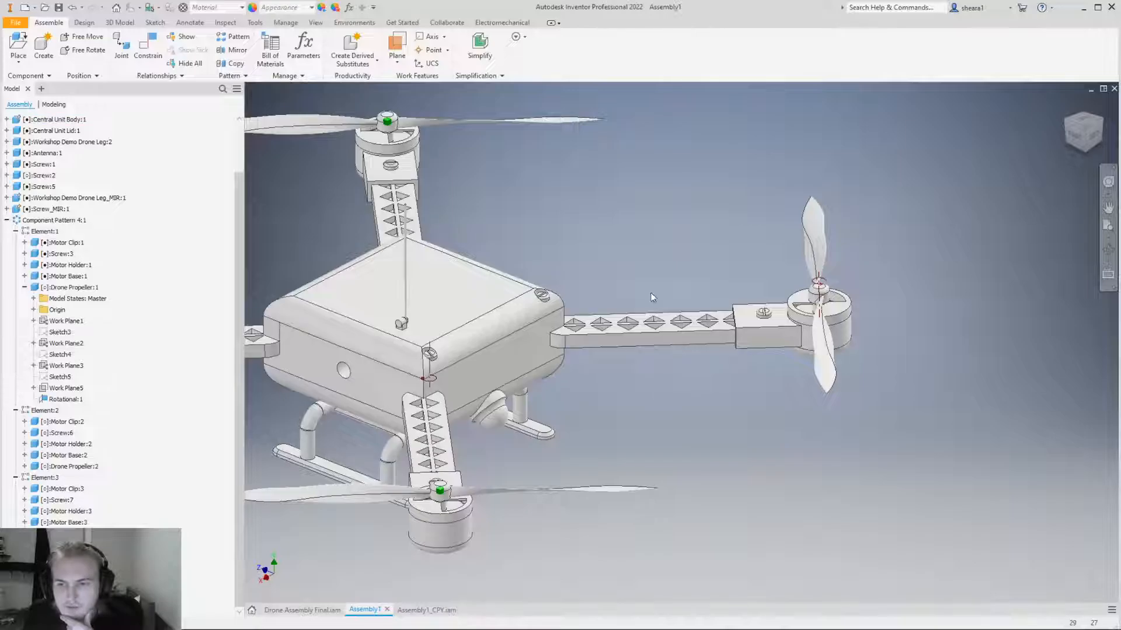
scroll(652, 299, up, 5)
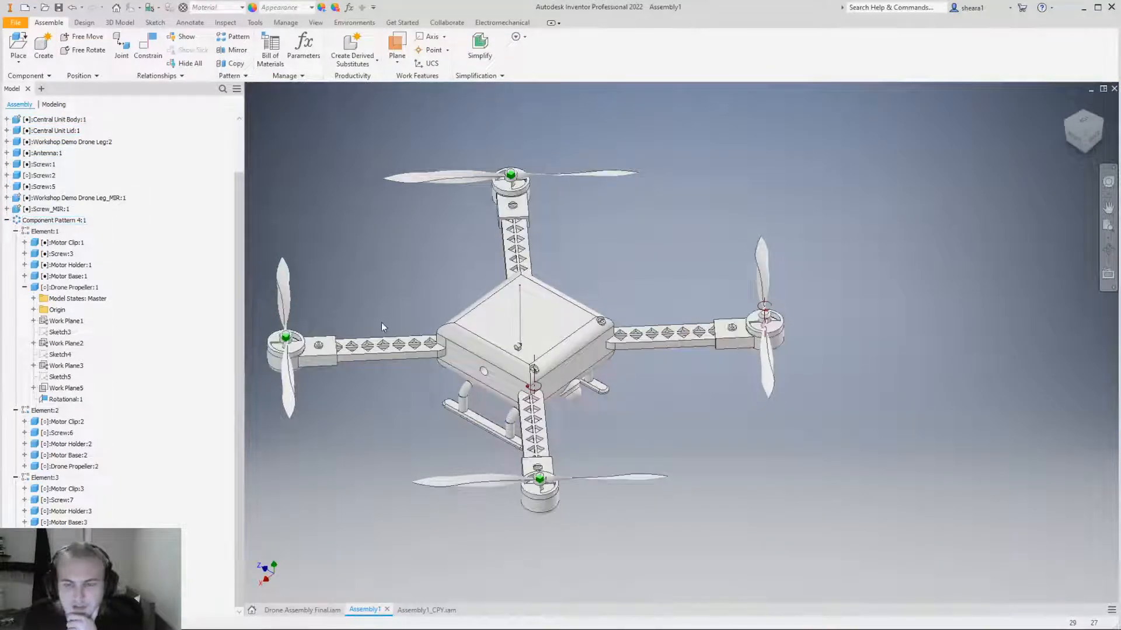
Suppress the motor and propeller component pattern and unsuppress it again.
click(6, 220)
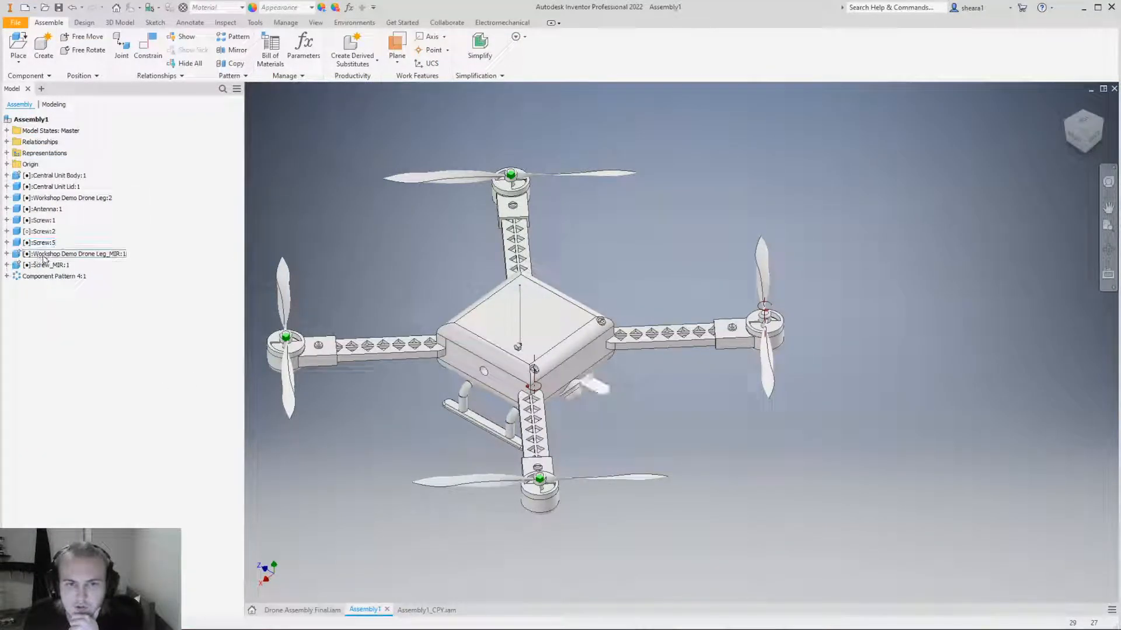
click(20, 279)
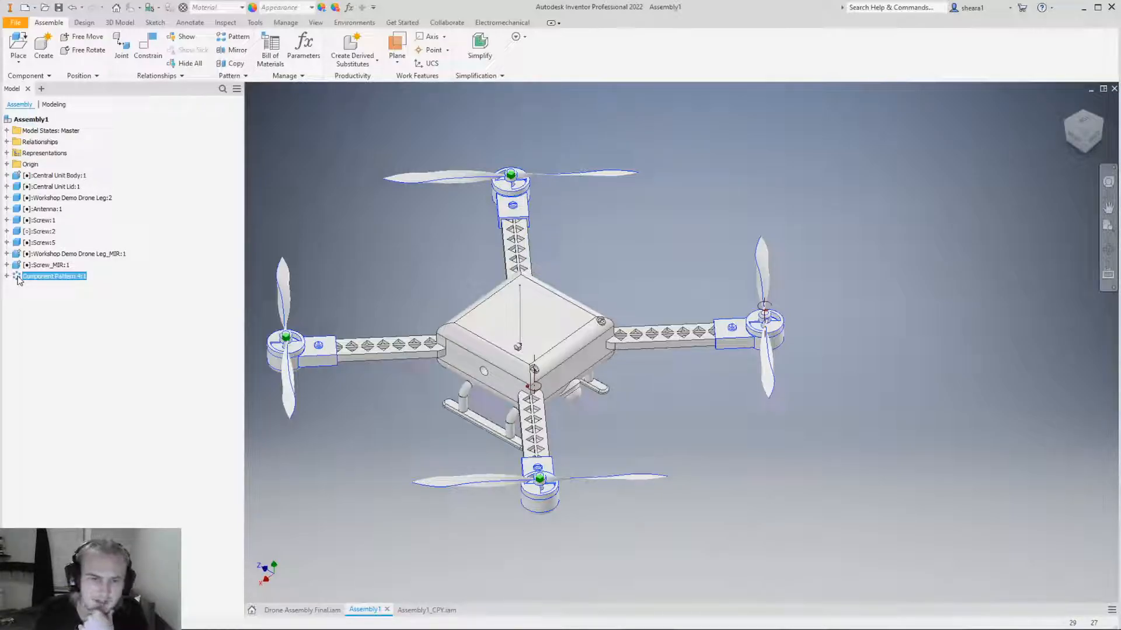
right_click(19, 281)
click(55, 429)
click(145, 268)
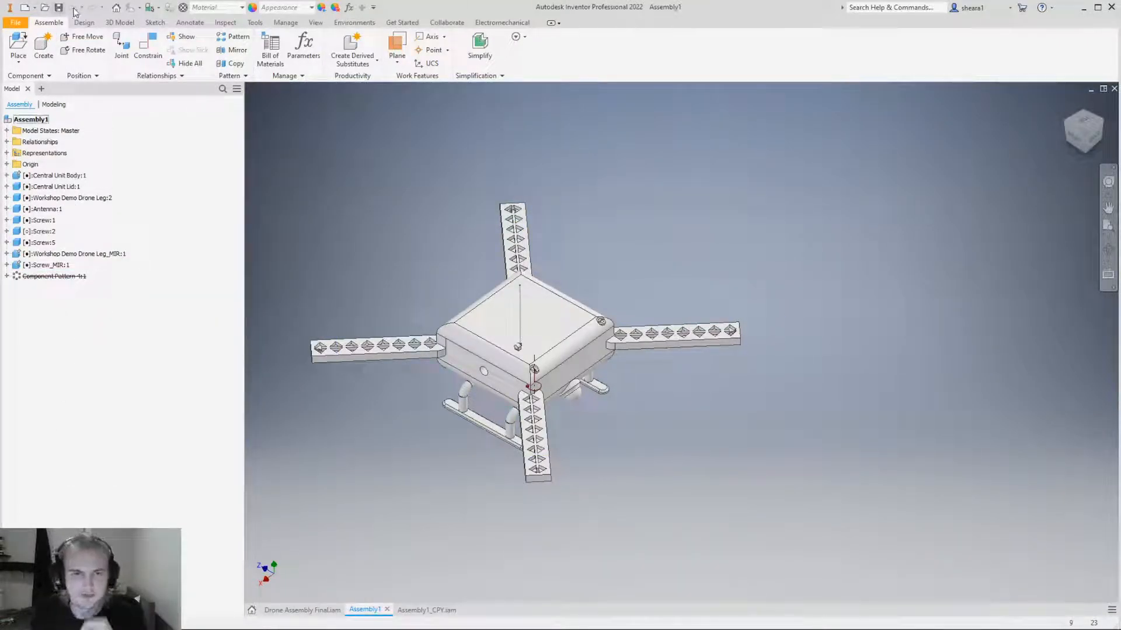
right_click(32, 276)
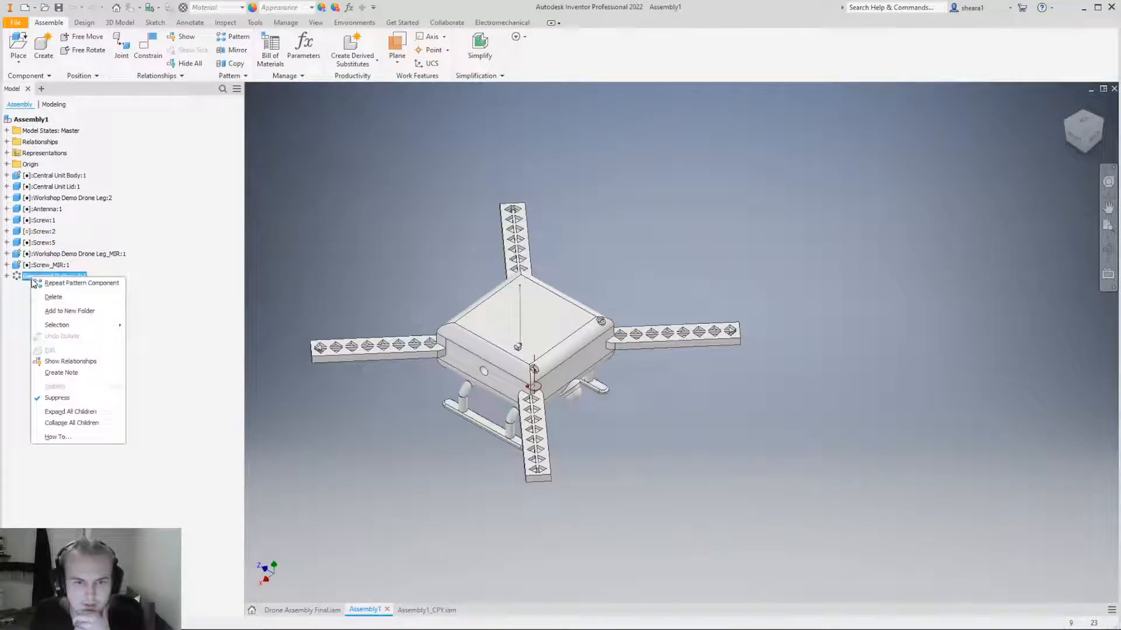
click(66, 399)
click(127, 269)
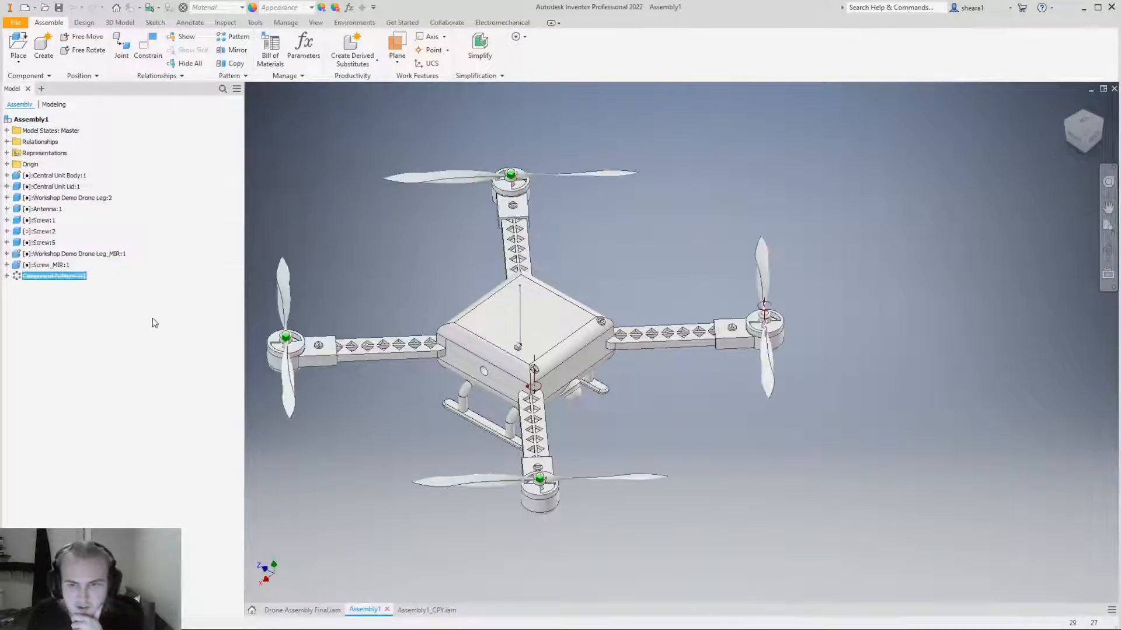
Delete the component pattern and create a work plane offset -50 mm from the side face of the central body nearest the motor arm.
key(Delete)
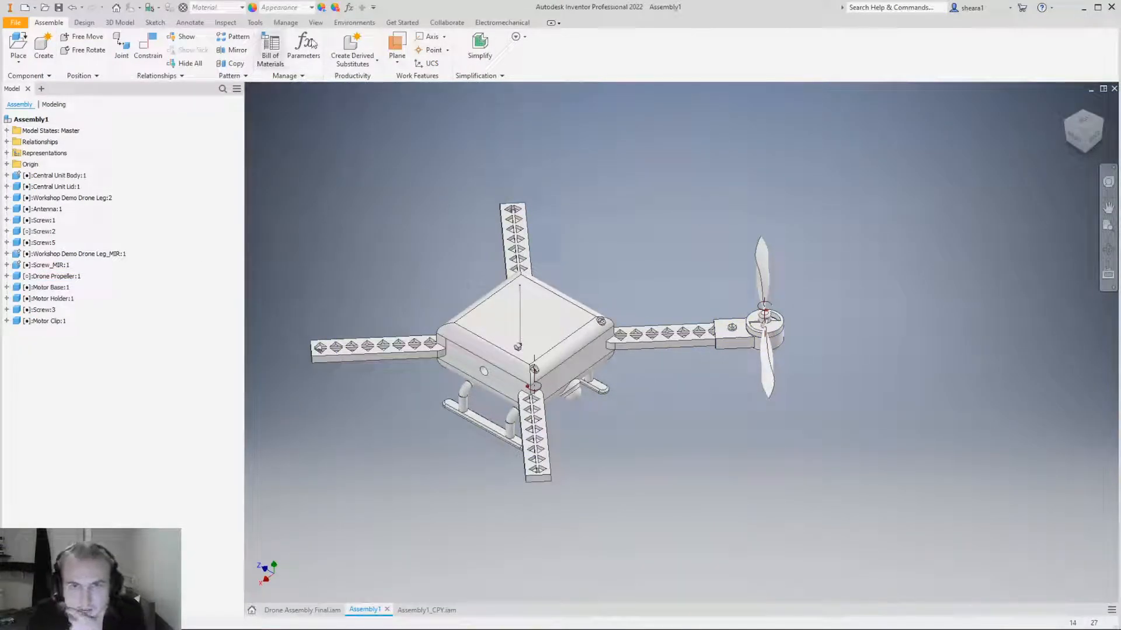
click(395, 63)
click(430, 106)
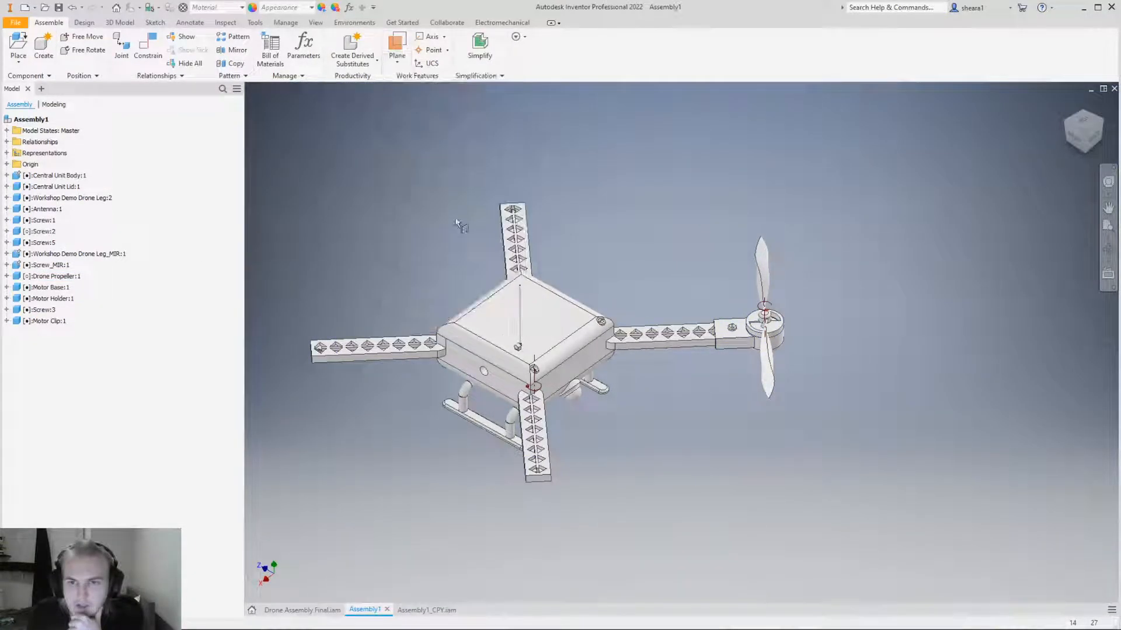
click(578, 365)
key(BackSpace)
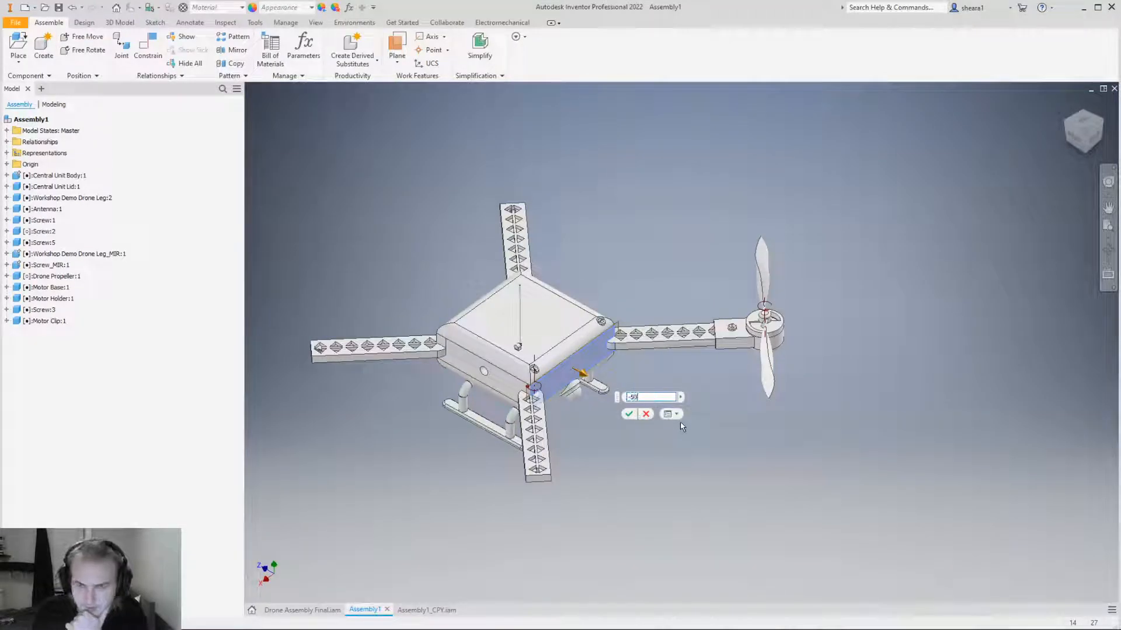
text(-50)
key(Return)
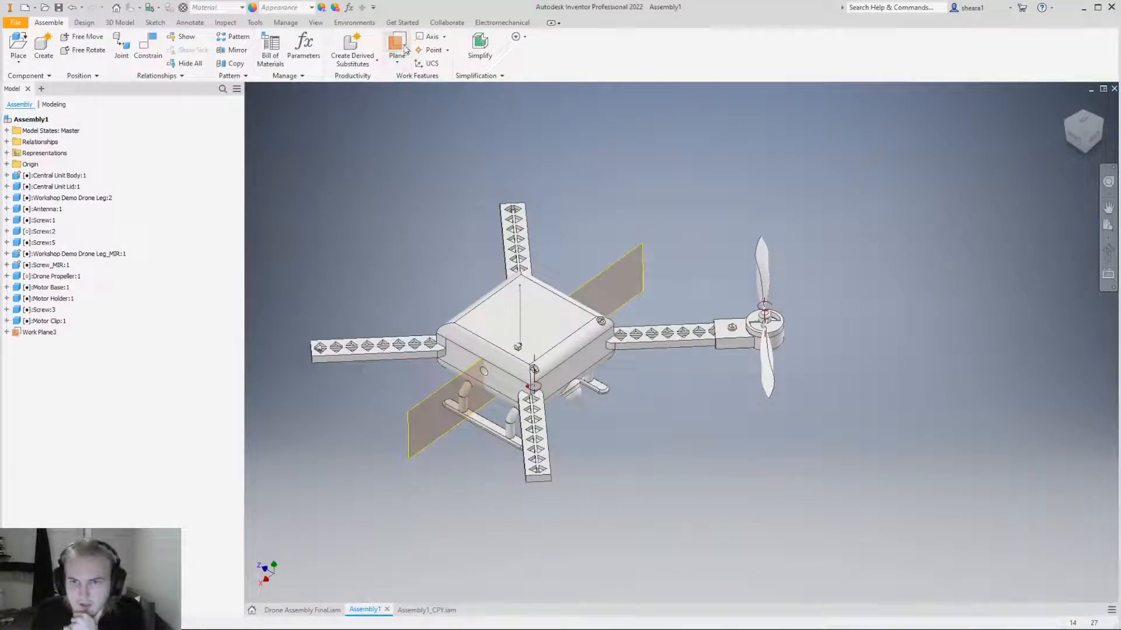
Create a second work plane offset -50 mm from the central body's adjacent side face with the round hole.
click(402, 47)
click(459, 109)
click(462, 365)
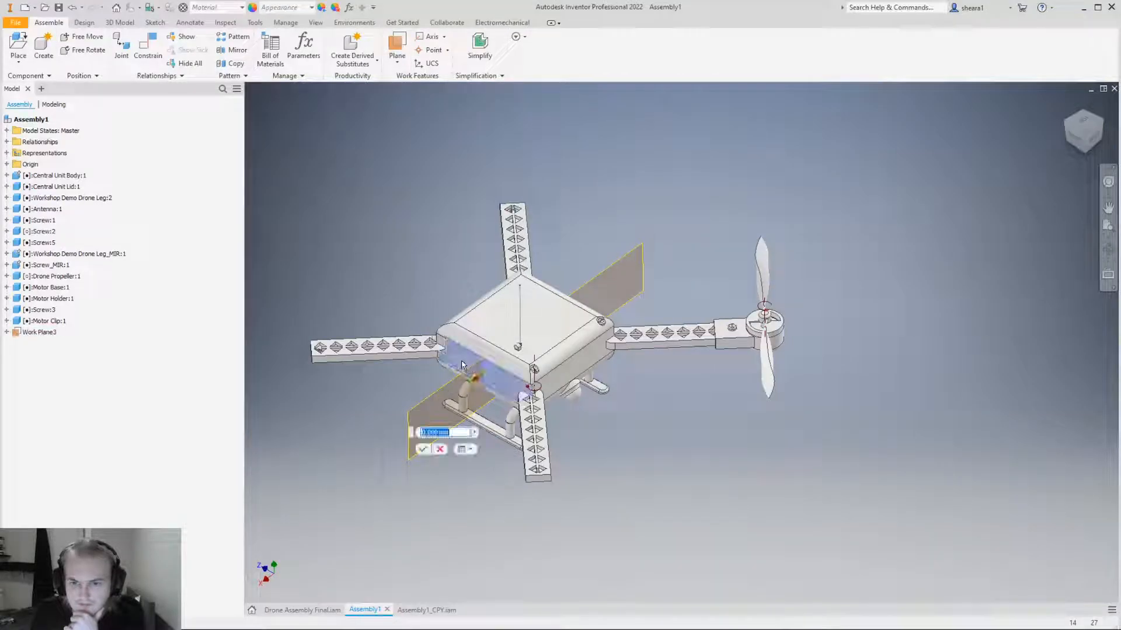
key(BackSpace)
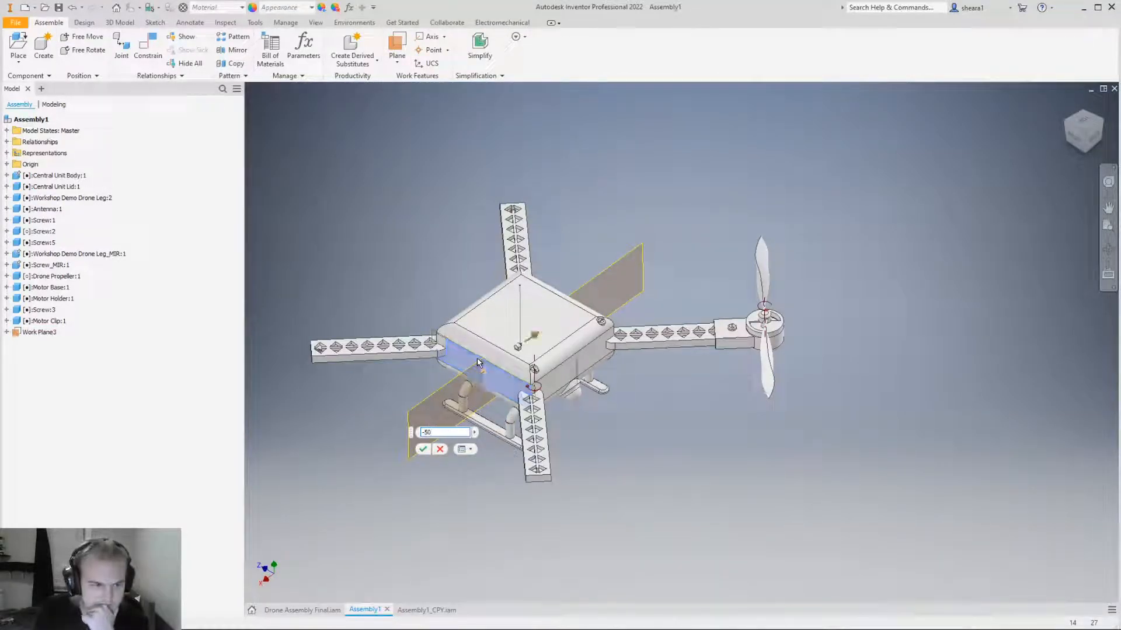
key(Return)
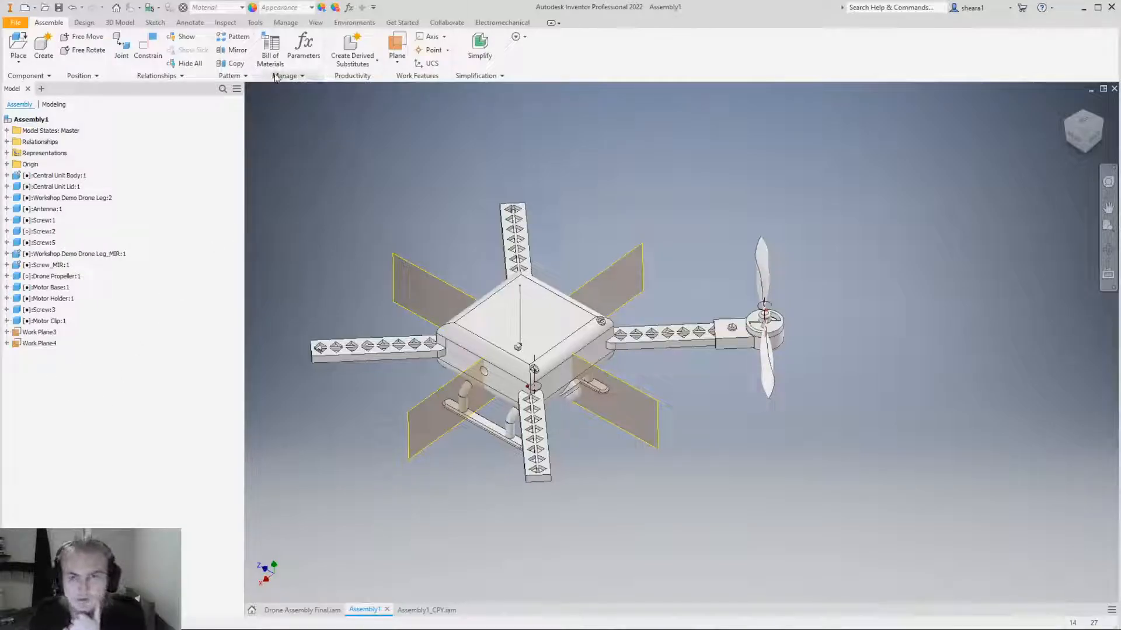
Create a work axis at the intersection of the two offset work planes through the central body.
click(444, 37)
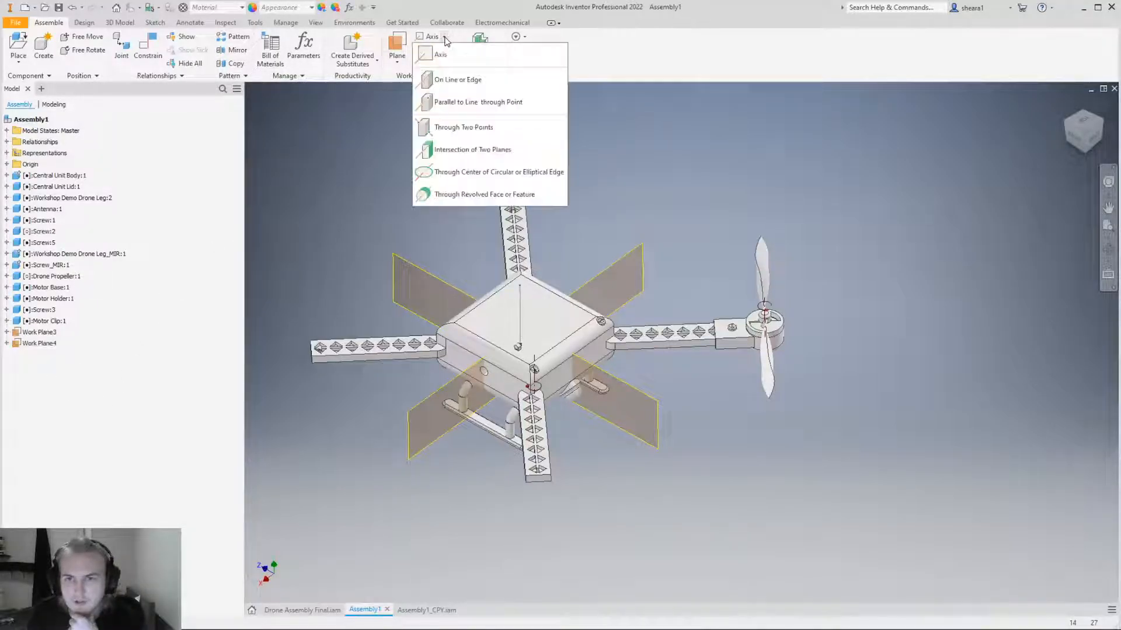
click(469, 149)
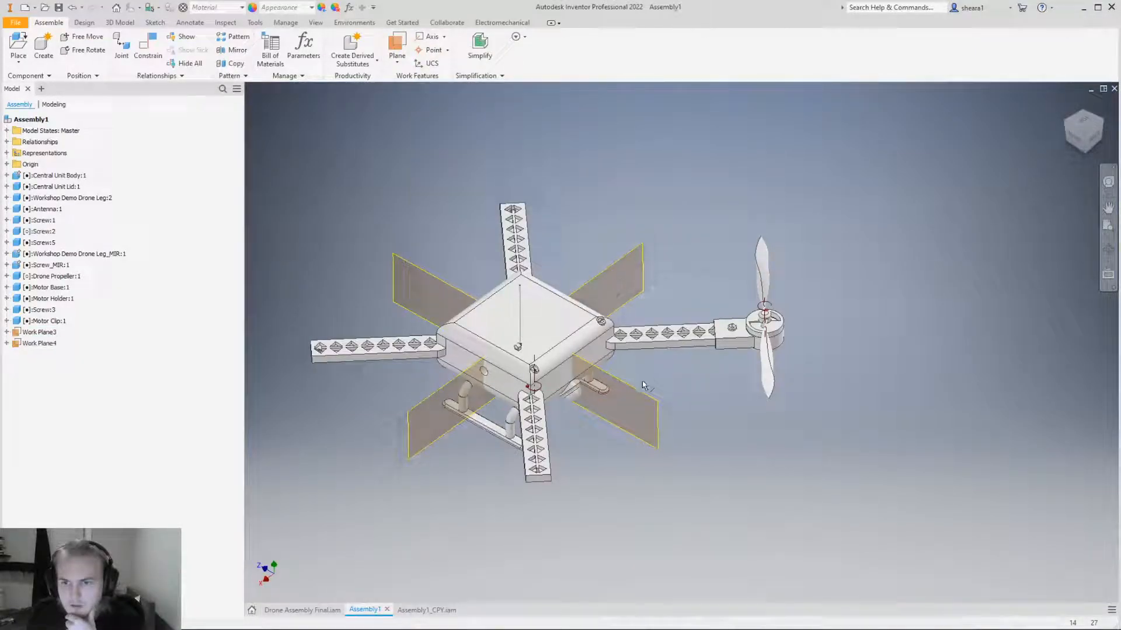
click(627, 409)
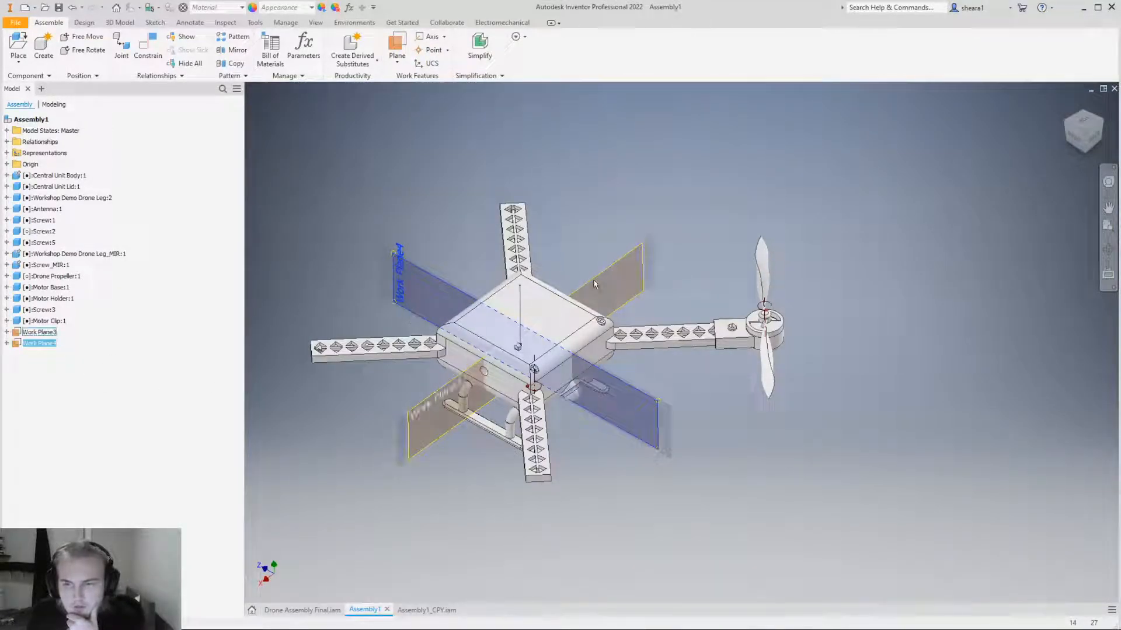
click(39, 332)
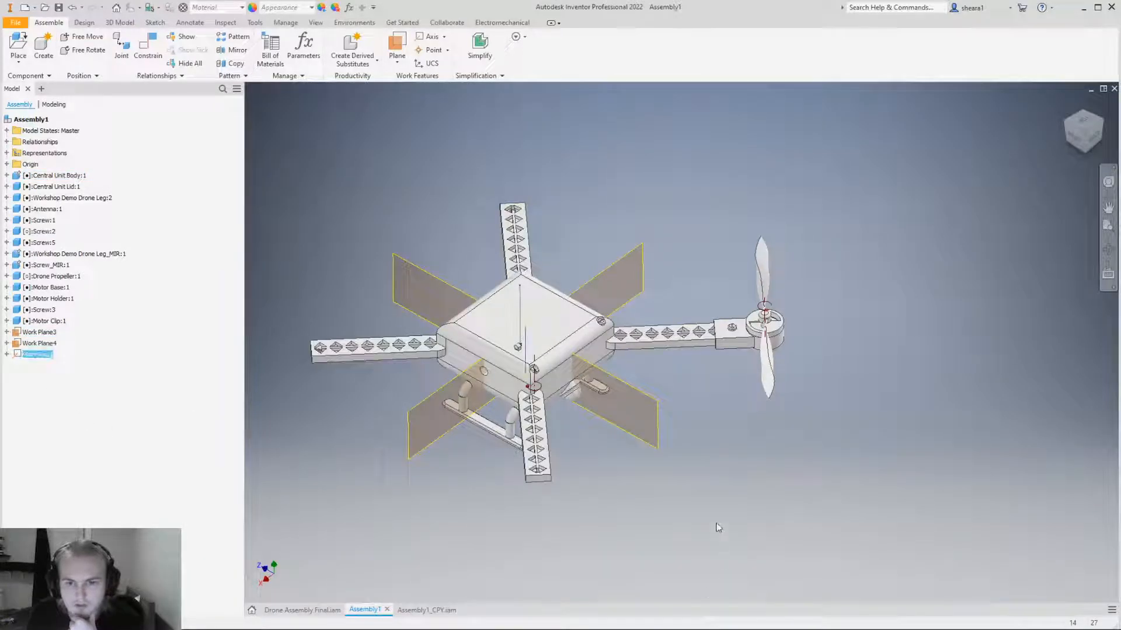
Start a circular component pattern with the propeller, motor base, motor holder, screw and motor clip on the completed arm.
click(234, 37)
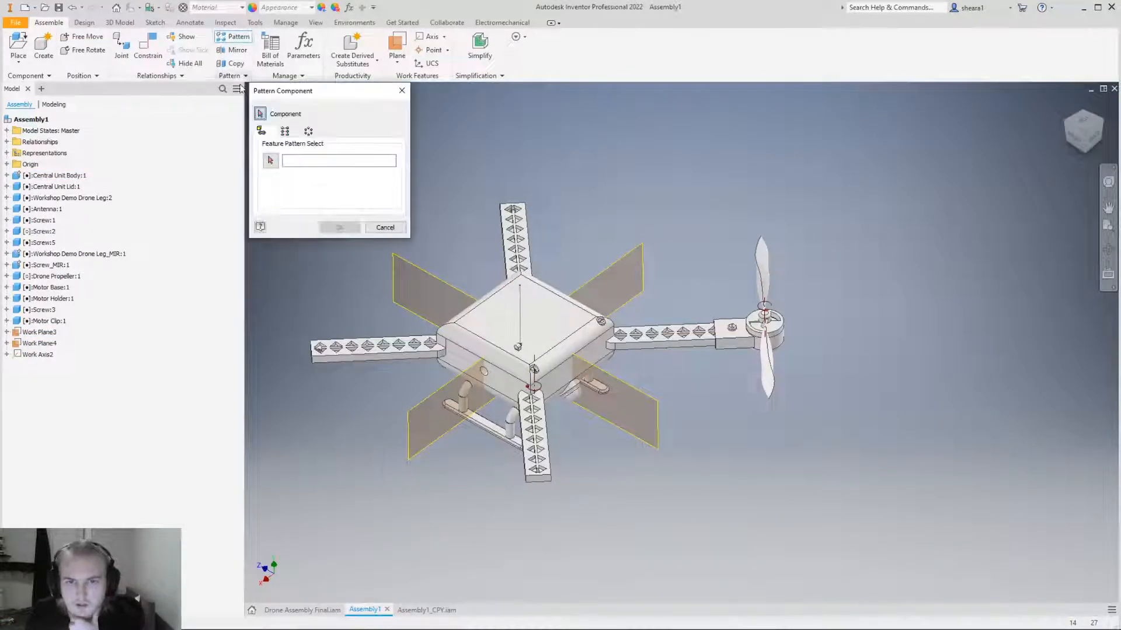
click(309, 131)
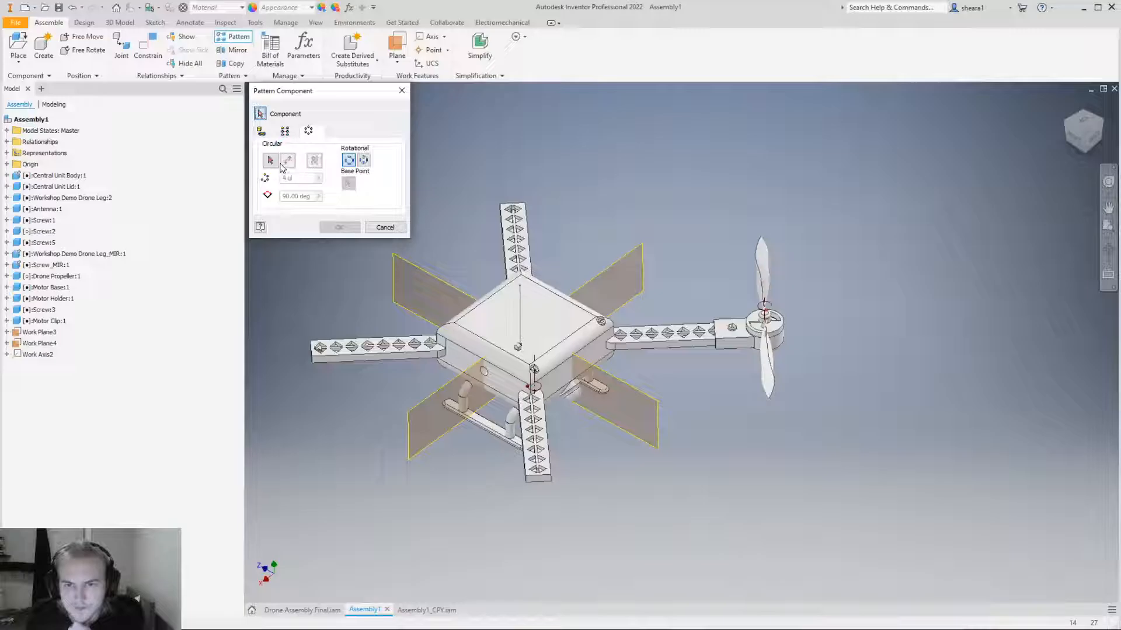
click(732, 327)
click(753, 337)
click(775, 339)
click(766, 356)
click(762, 325)
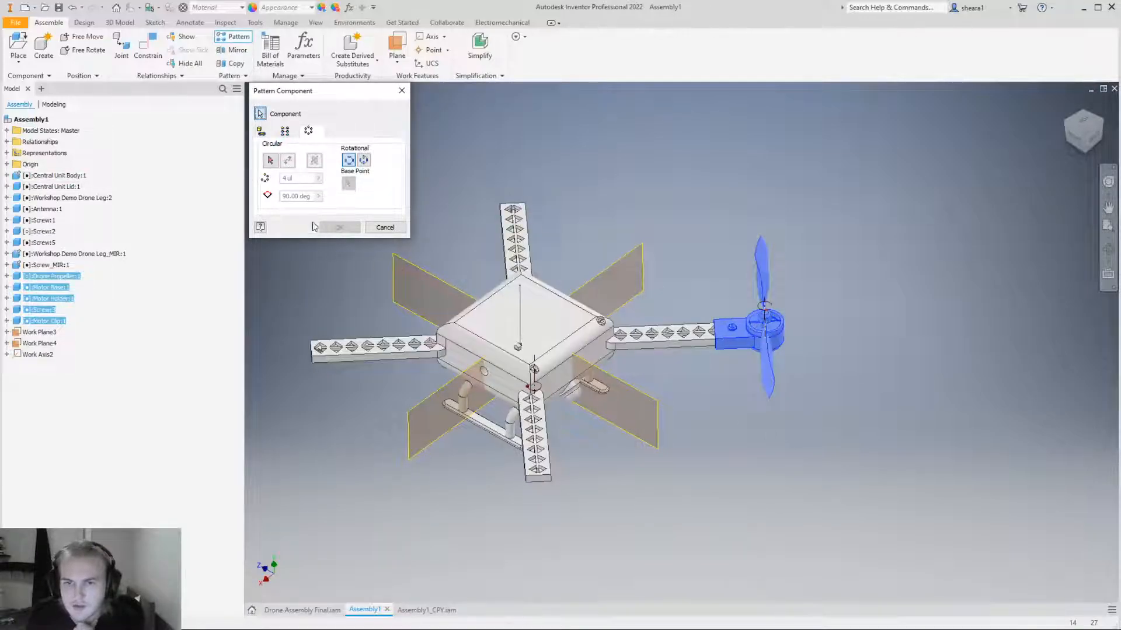
Pattern the parts around the new work axis with 4 instances at 90 degrees, comparing fixed orientation but keeping rotational.
click(271, 160)
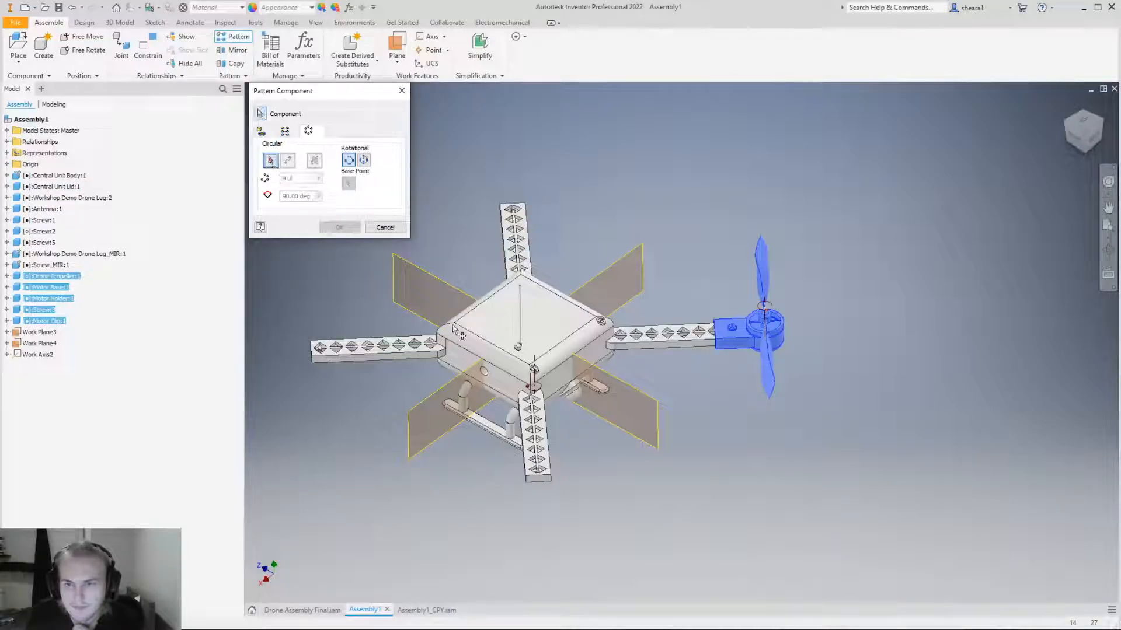
click(533, 356)
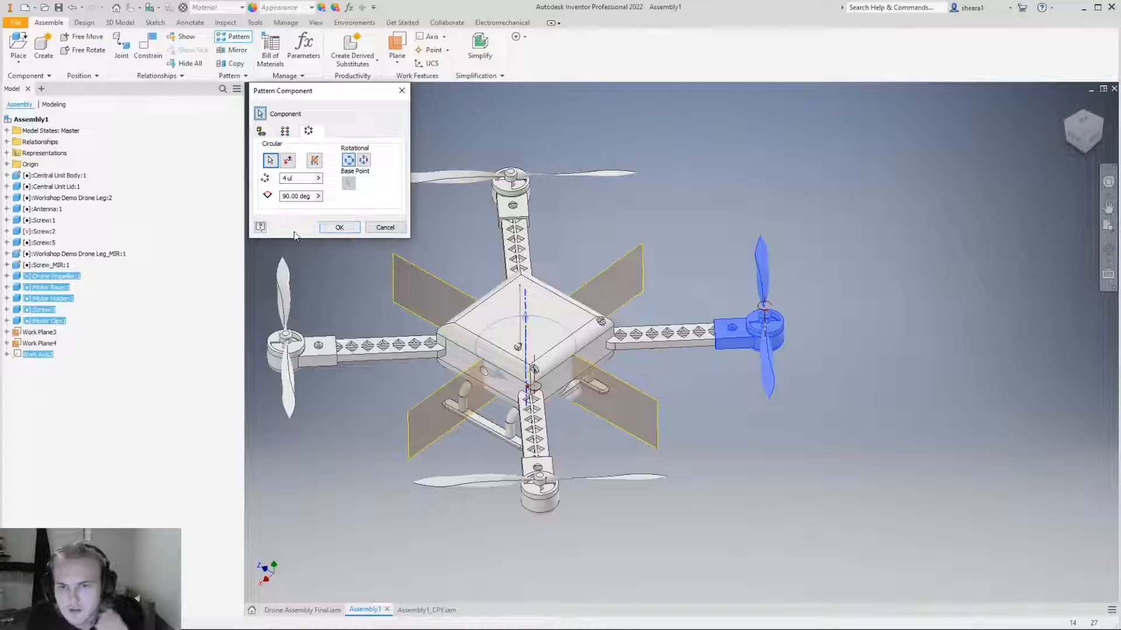
click(363, 160)
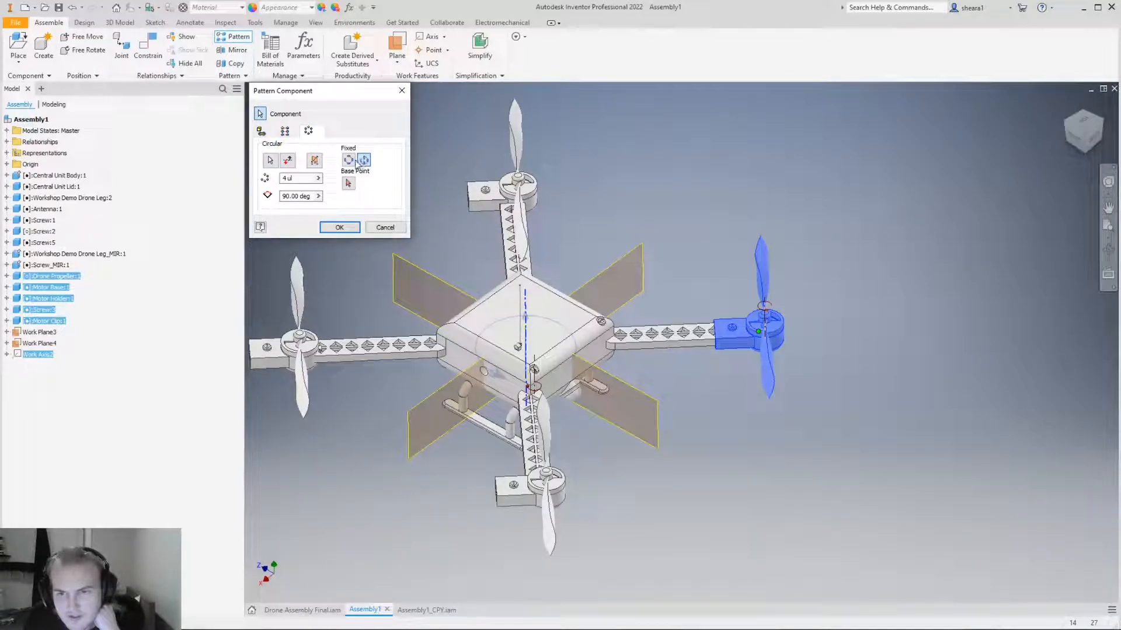
click(349, 161)
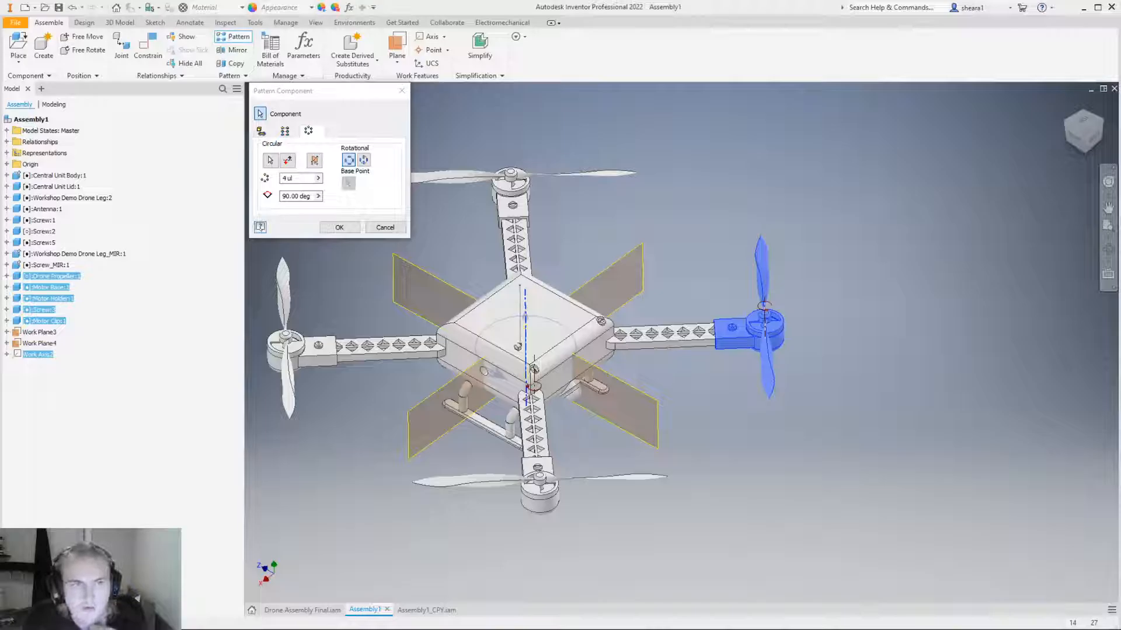
key(alt+Tab)
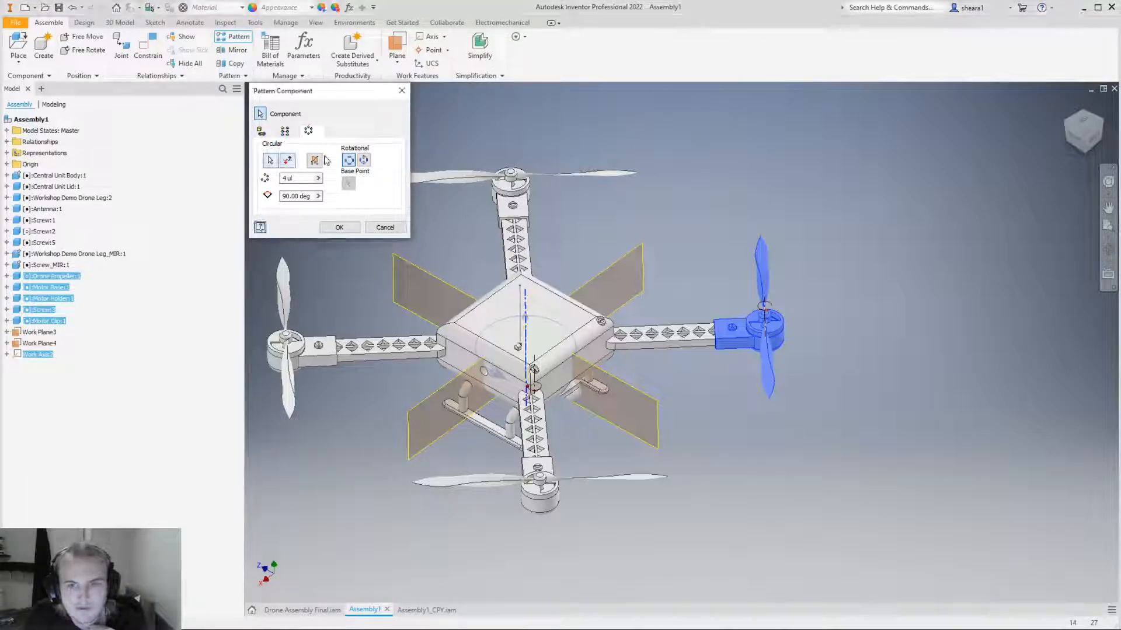
click(337, 227)
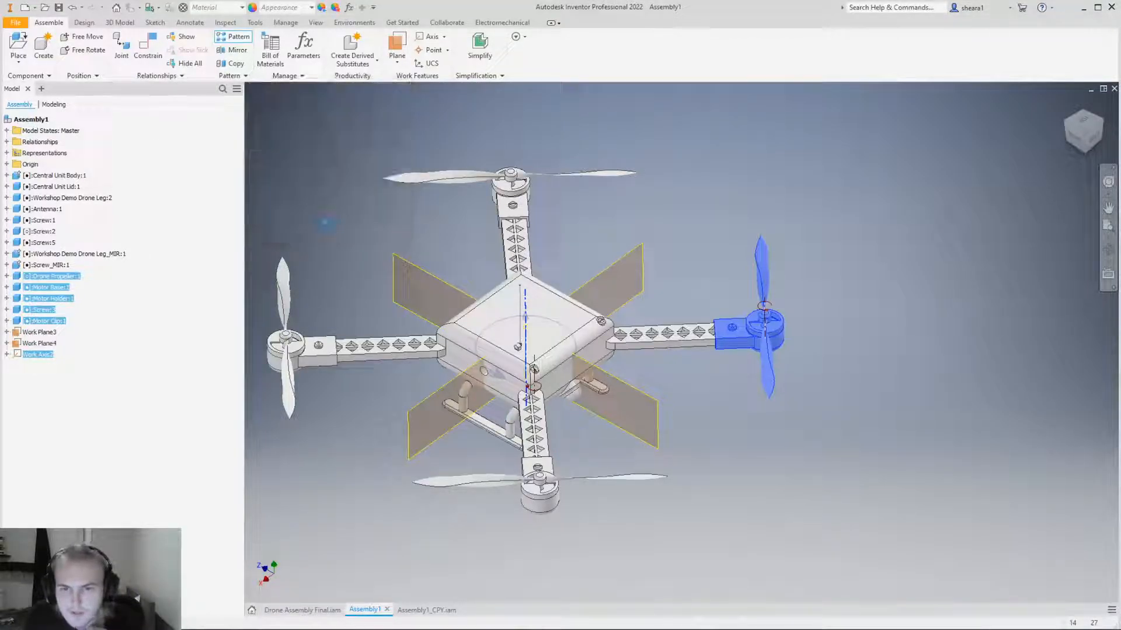
Expand the new component pattern to show its elements and try rotating the original propeller.
click(506, 179)
click(7, 310)
click(776, 454)
drag(772, 373, 765, 448)
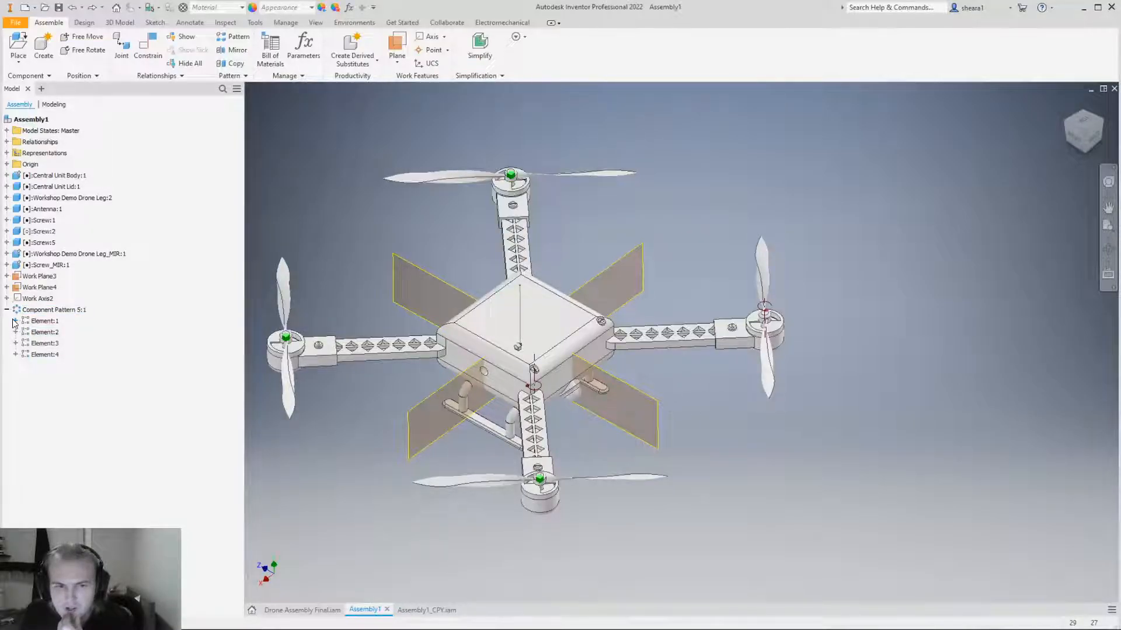
Make Element:2 of the circular component pattern independent, so its motor, propeller and screw parts become separate components.
click(555, 175)
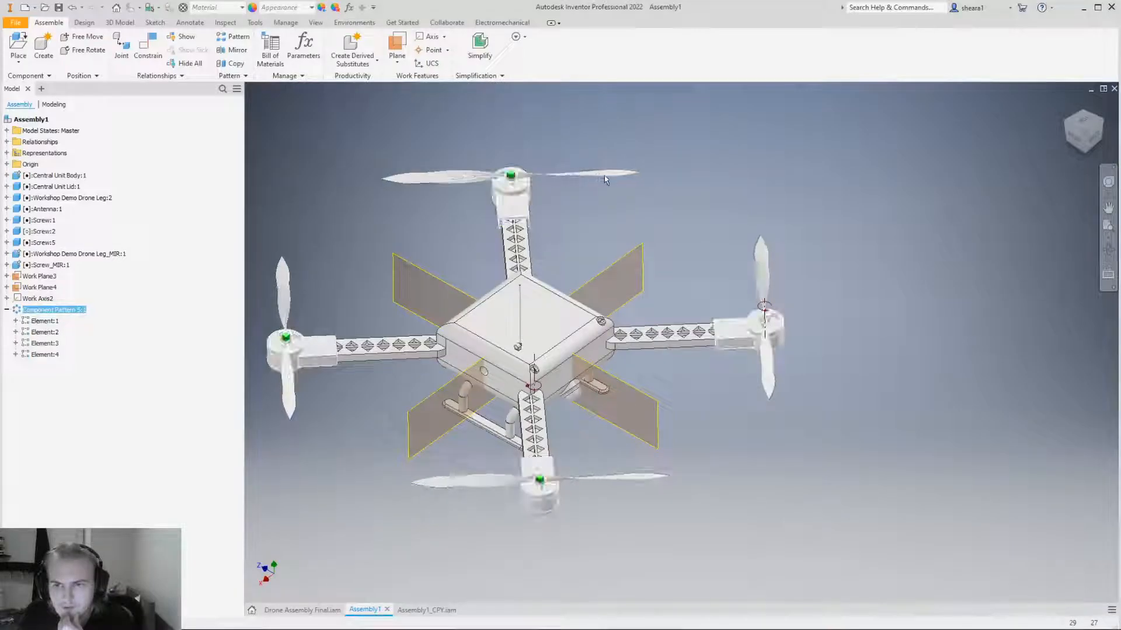
shift+middle_drag(737, 293, 805, 312)
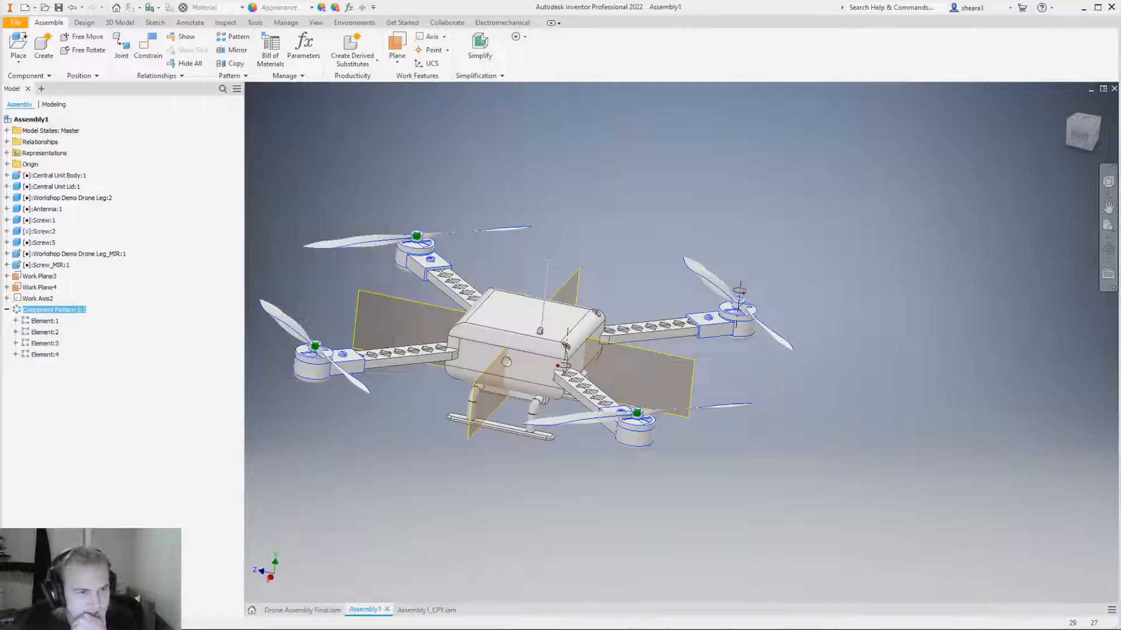
click(90, 415)
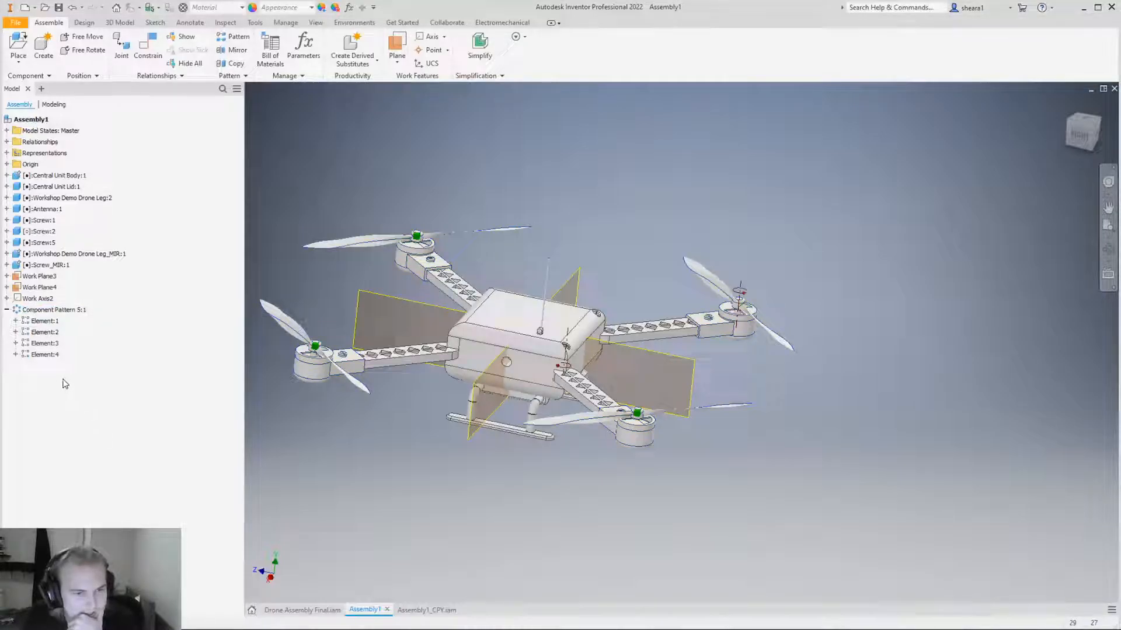
right_click(37, 321)
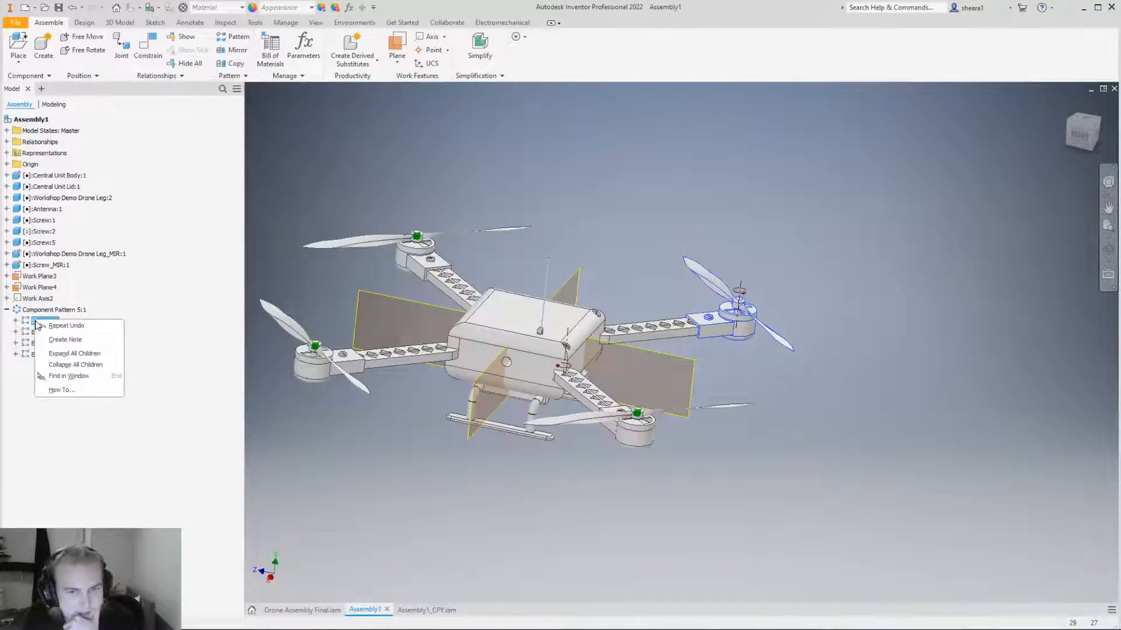
key(Escape)
right_click(53, 325)
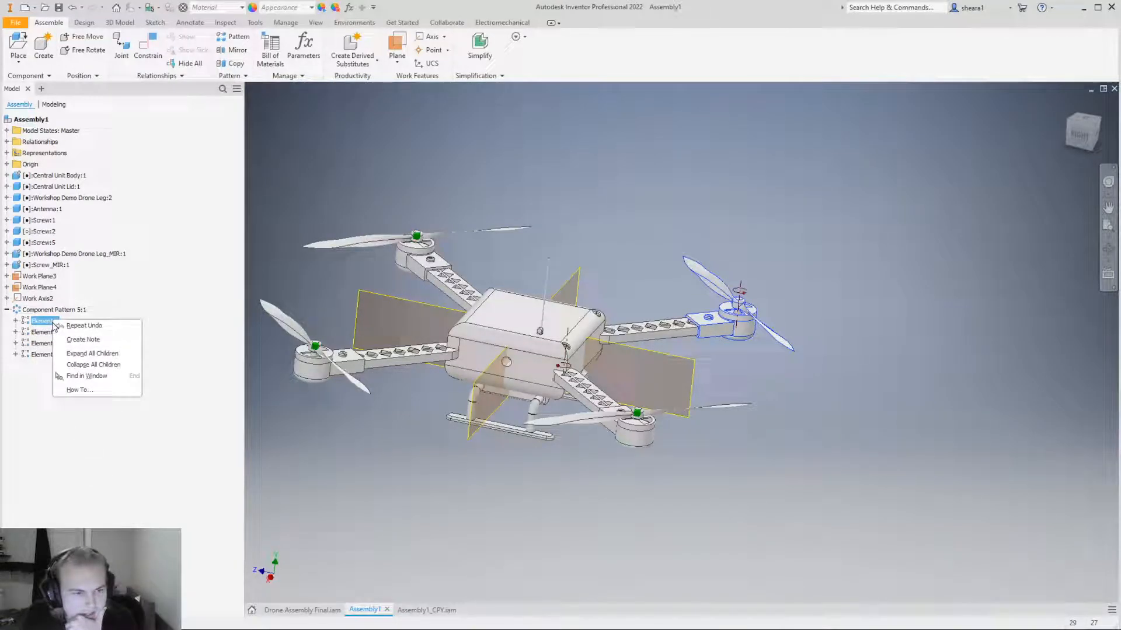
right_click(40, 333)
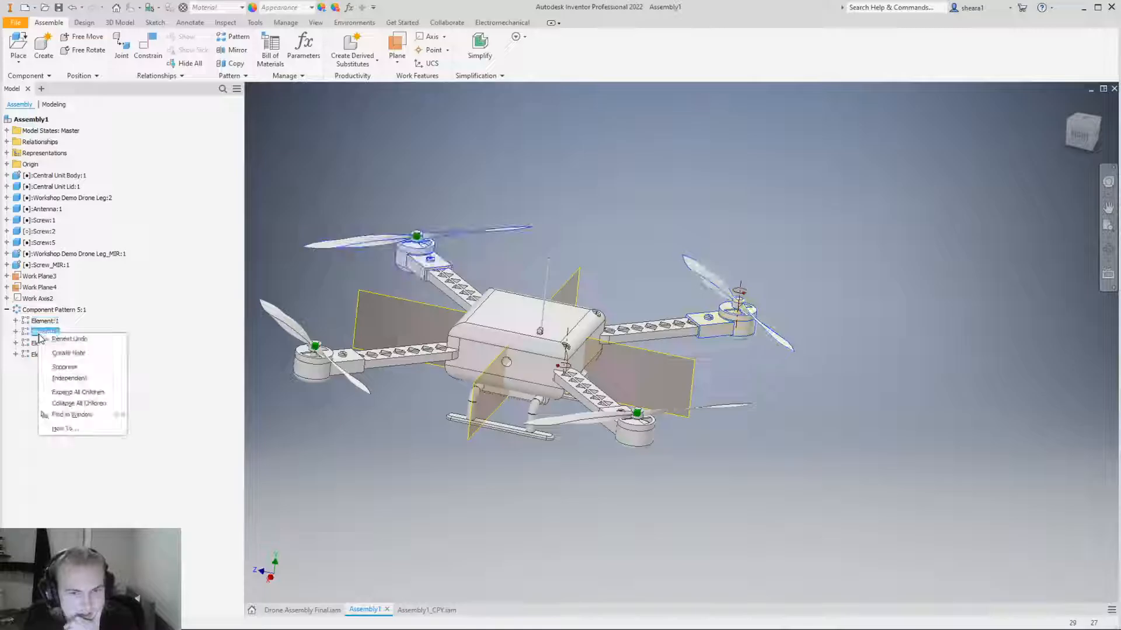
click(69, 379)
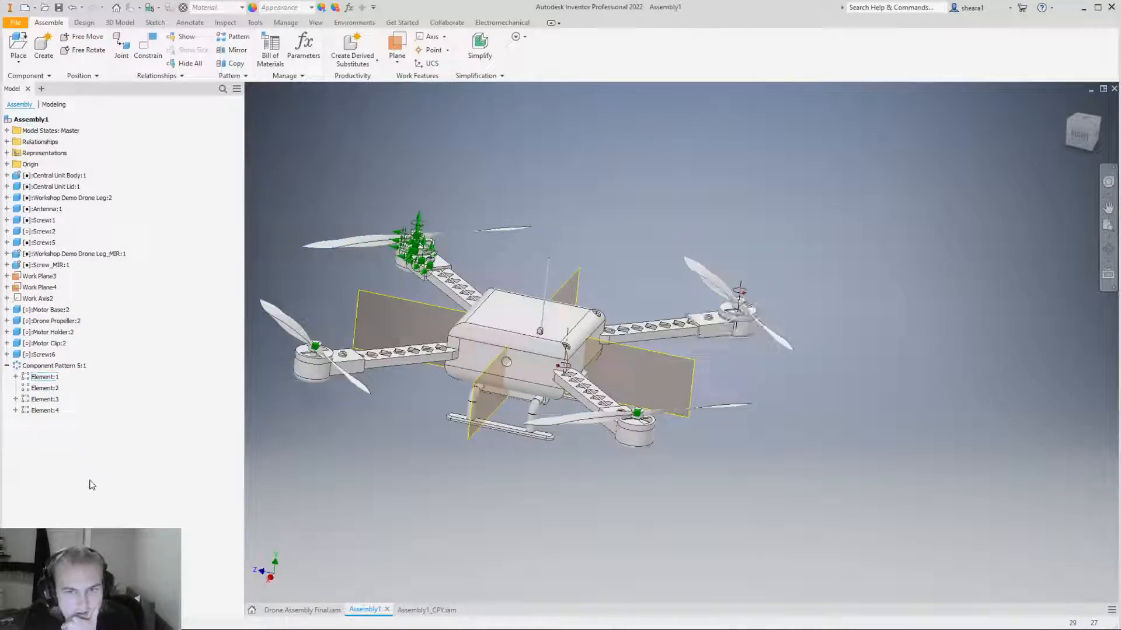
Try moving the Element:2 propeller off its motor, and undo the move.
right_click(39, 392)
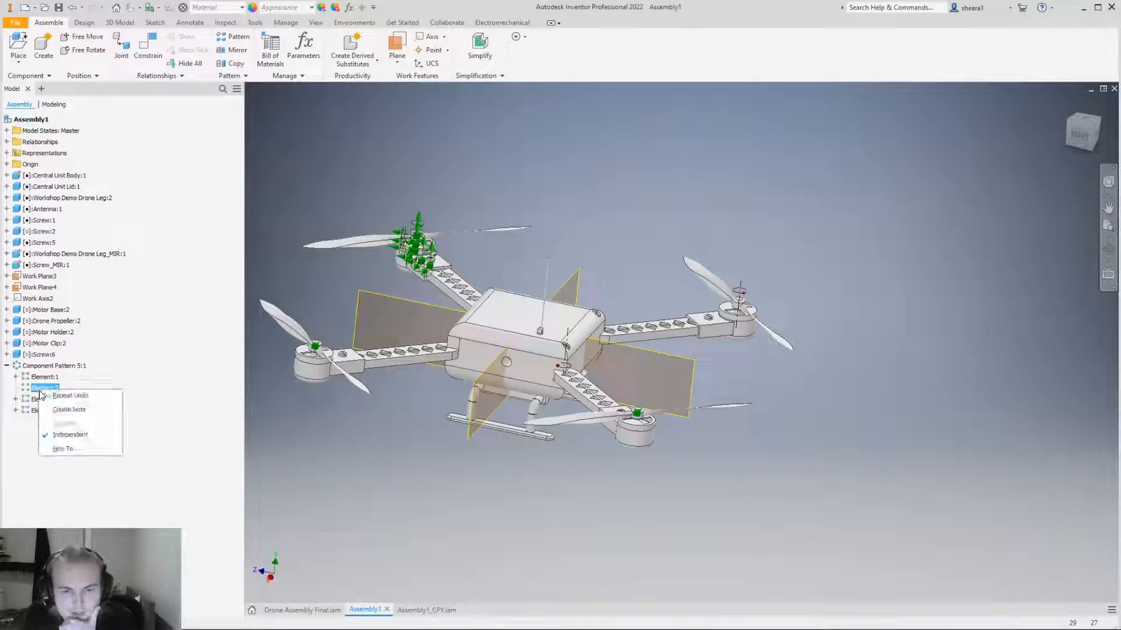
click(321, 218)
drag(332, 248, 450, 234)
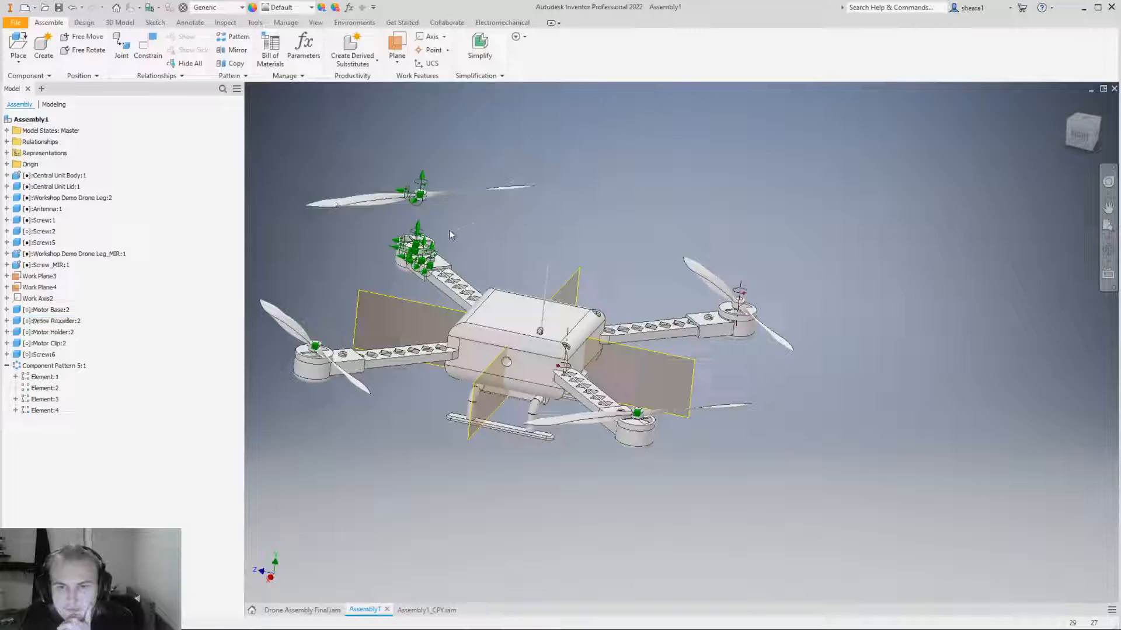
scroll(450, 235, down, 2)
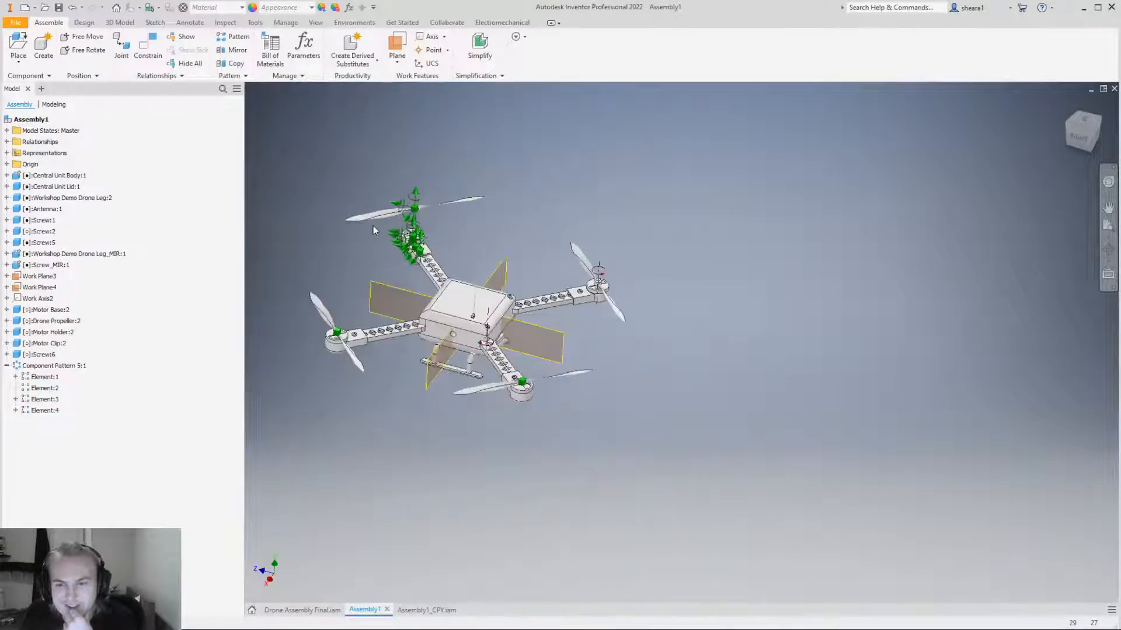
scroll(374, 231, up, 5)
scroll(393, 246, down, 4)
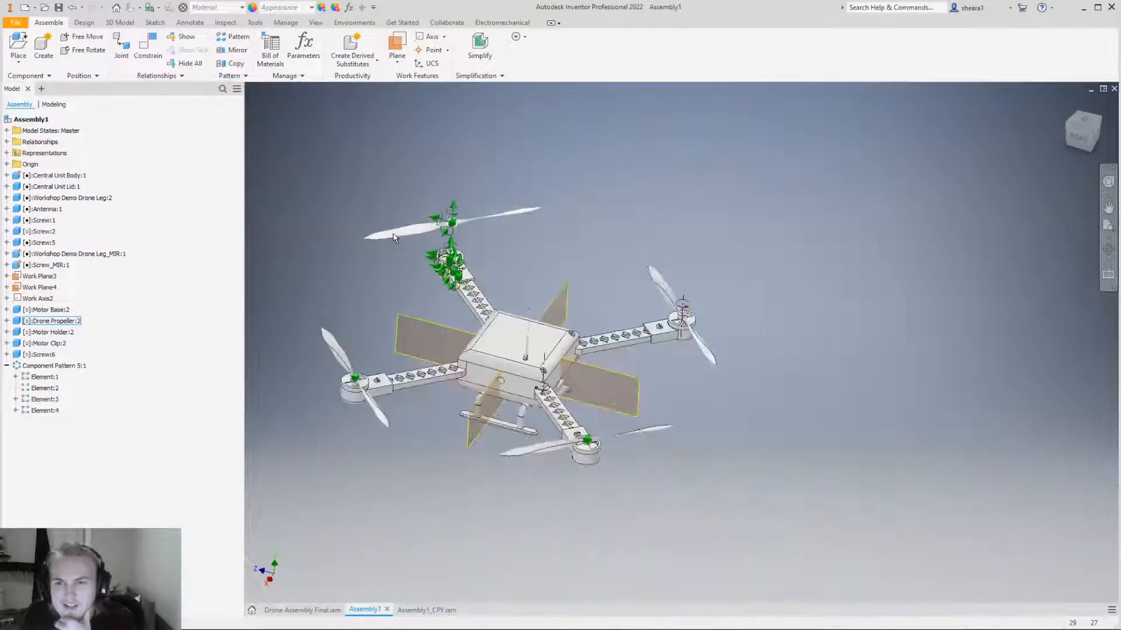
scroll(411, 317, up, 3)
scroll(373, 315, down, 2)
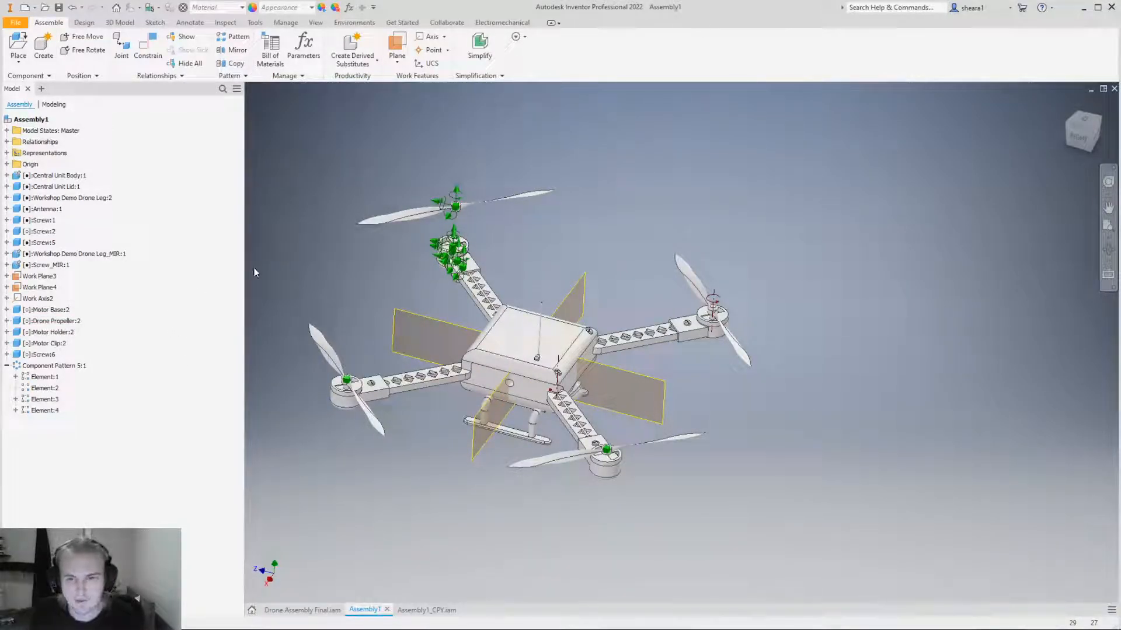
key(ctrl+z)
Make Element:3 and Element:4 of the component pattern independent and rotate the original propeller.
drag(750, 338, 740, 391)
click(45, 400)
ctrl+click(45, 411)
right_click(49, 410)
click(81, 462)
drag(738, 353, 619, 488)
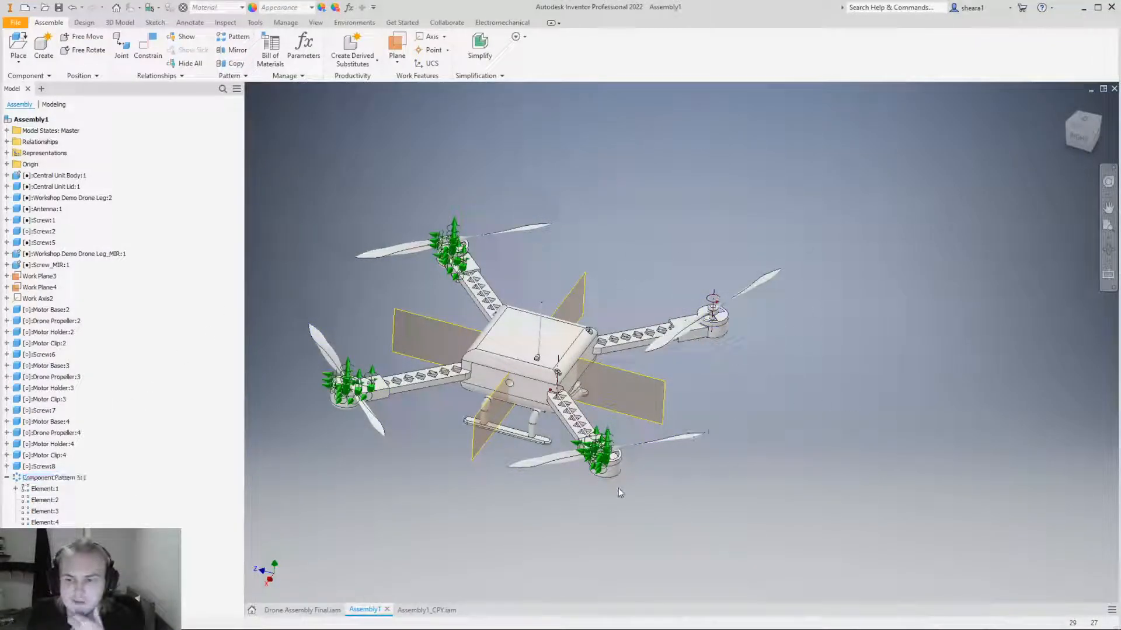
Check how the independent propeller from Element:4 moves and inspect the other motor assemblies.
scroll(616, 485, up, 4)
mouse_move(626, 435)
shift+middle_down()
mouse_move(646, 413)
mouse_move(668, 430)
mouse_move(648, 432)
shift+middle_up()
click(795, 416)
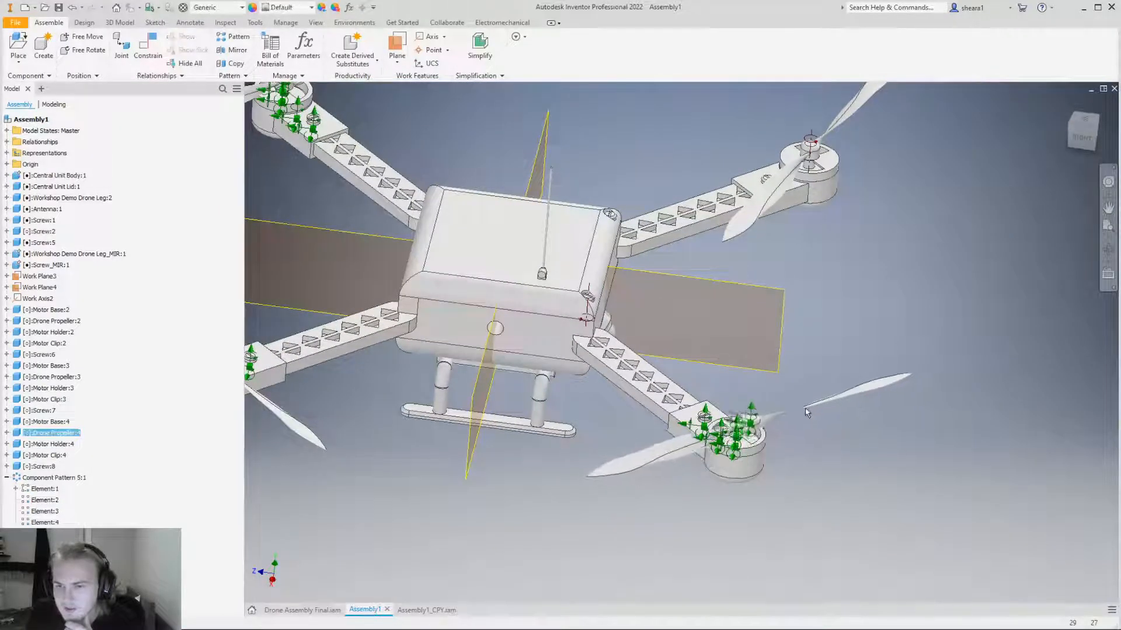
click(858, 458)
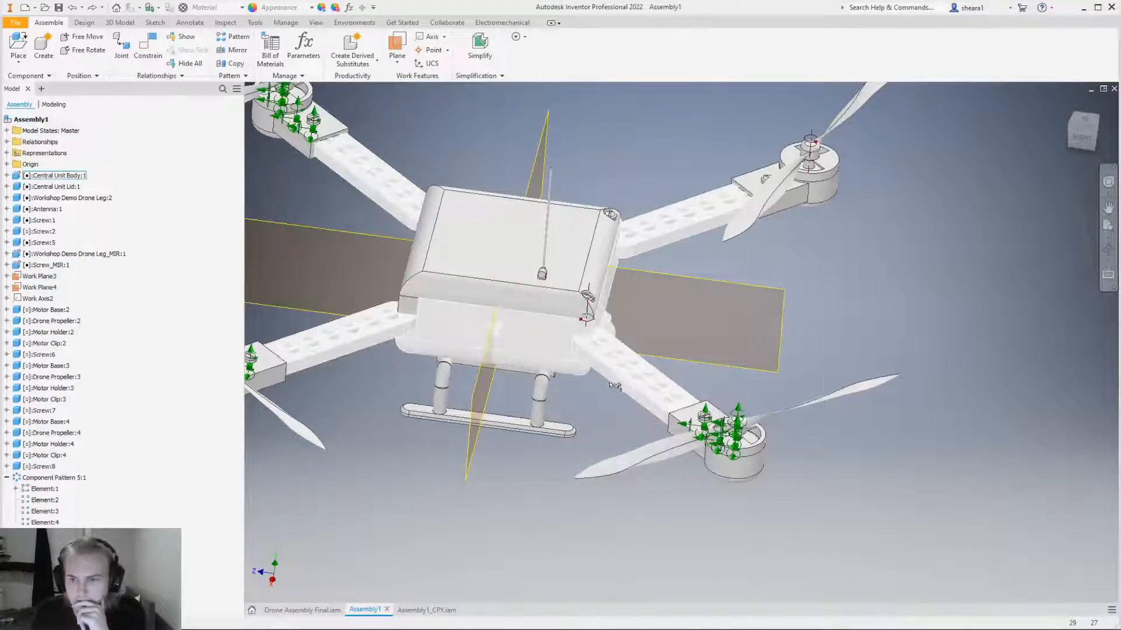
scroll(619, 411, down, 3)
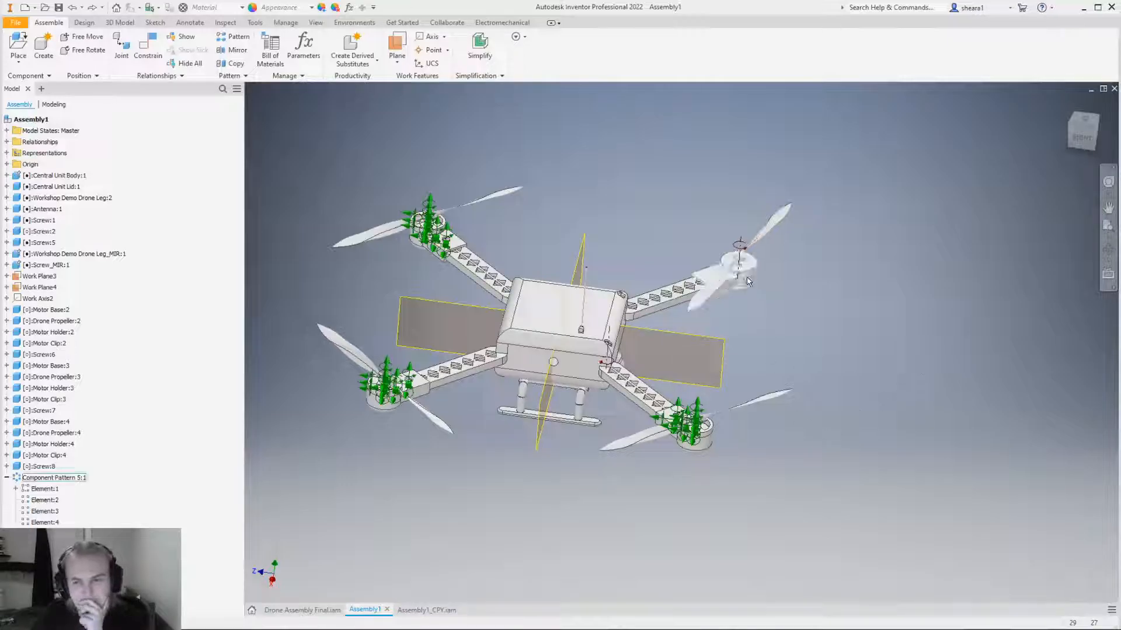
scroll(426, 193, up, 3)
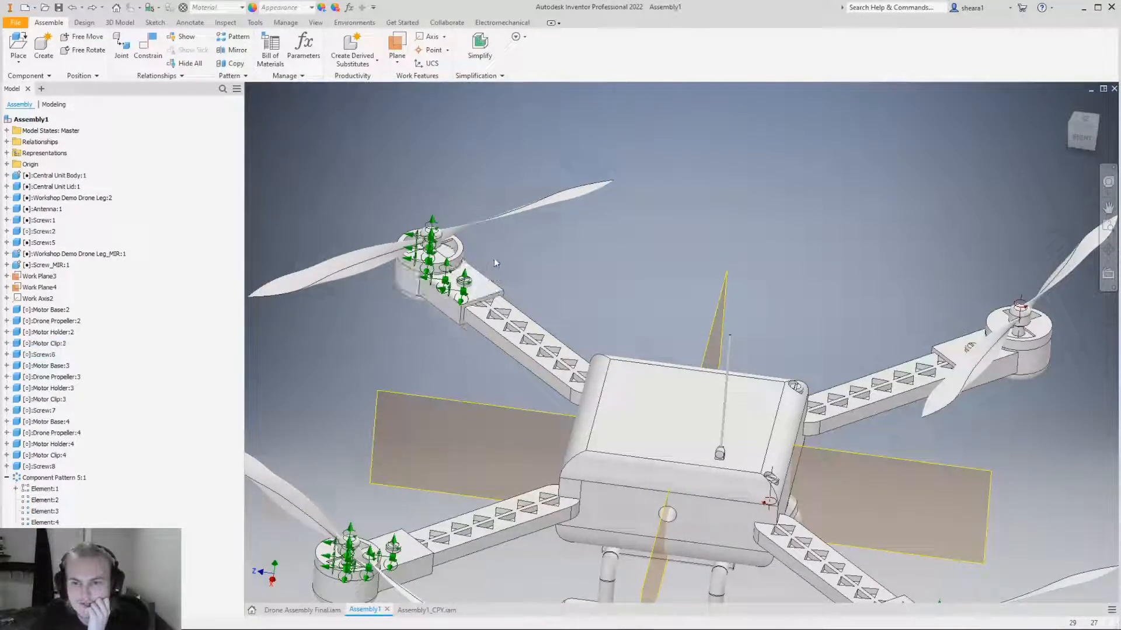
click(445, 311)
ctrl+click(414, 291)
ctrl+click(403, 267)
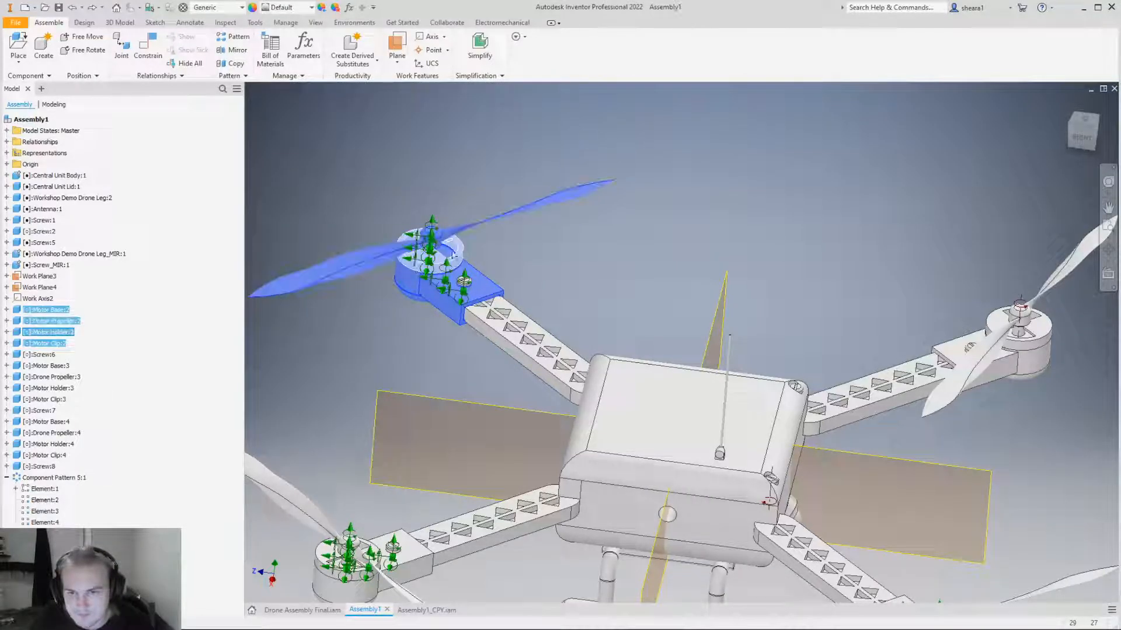
ctrl+click(411, 256)
ctrl+click(473, 283)
right_click(474, 283)
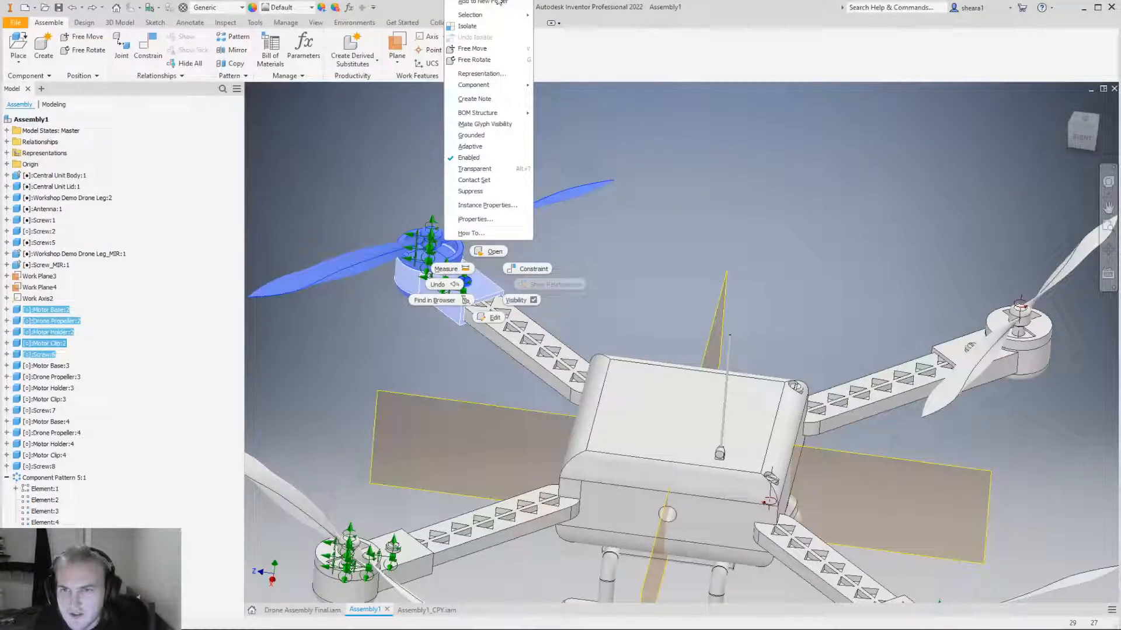
mouse_move(497, 17)
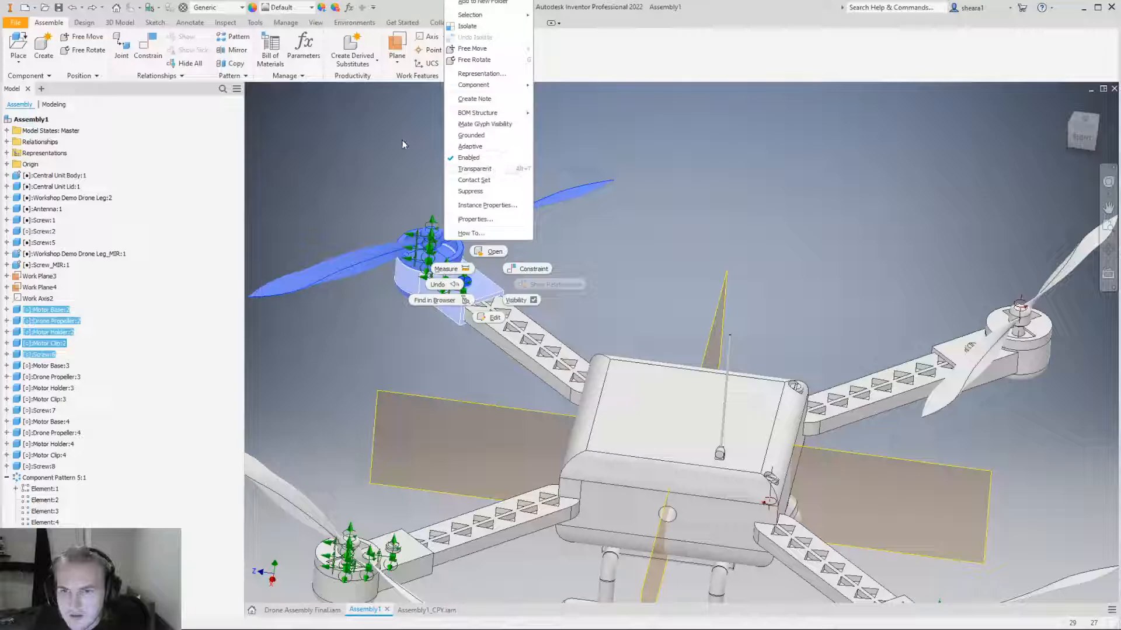
click(654, 63)
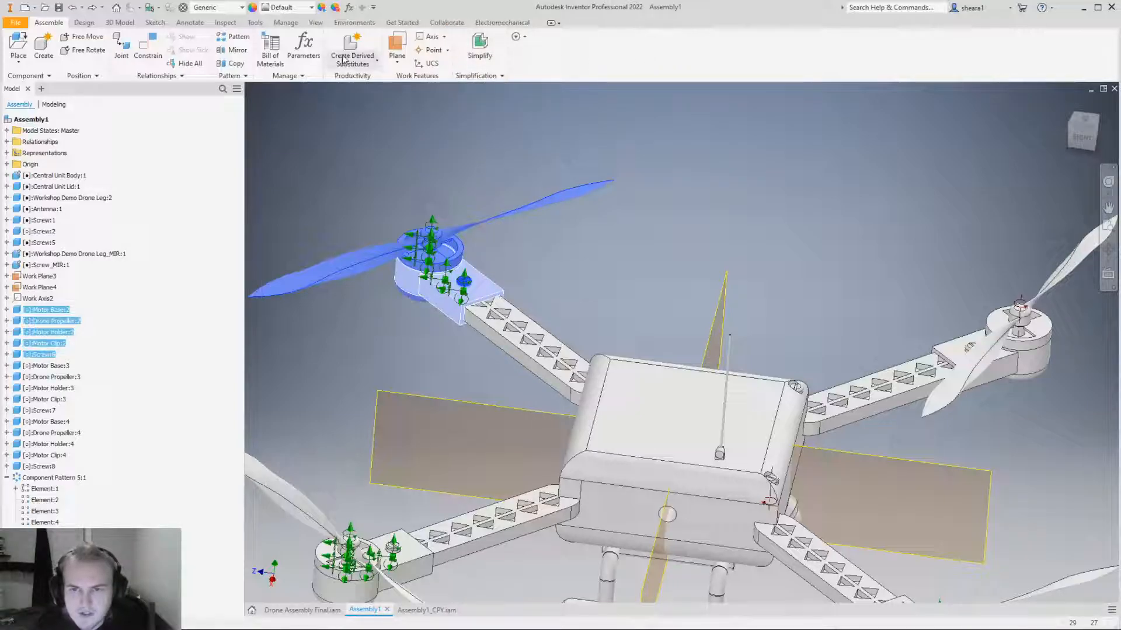
click(42, 76)
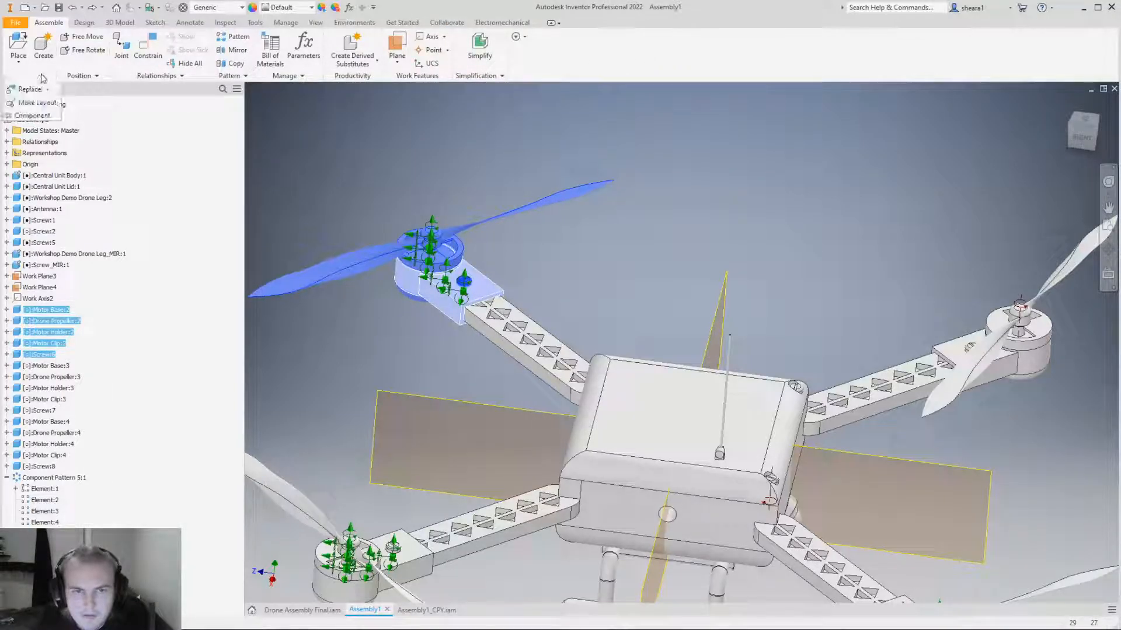
click(426, 99)
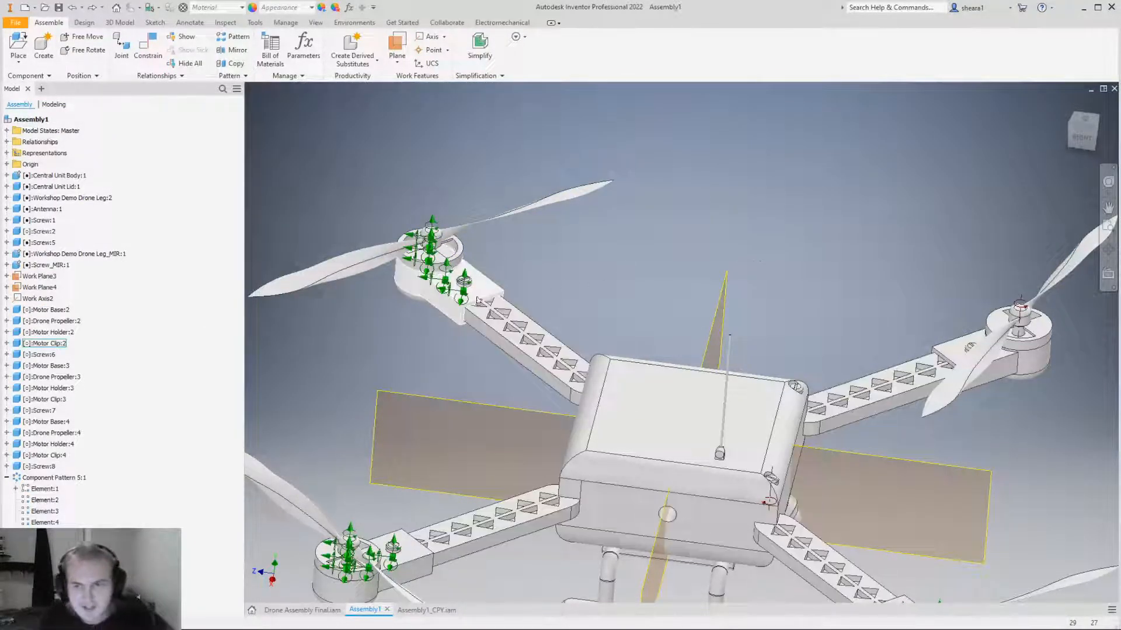
Try Copy Components on the independent motor base, propeller, motor holder, motor clip and screw from Element:2.
click(420, 300)
ctrl+click(464, 281)
ctrl+click(444, 309)
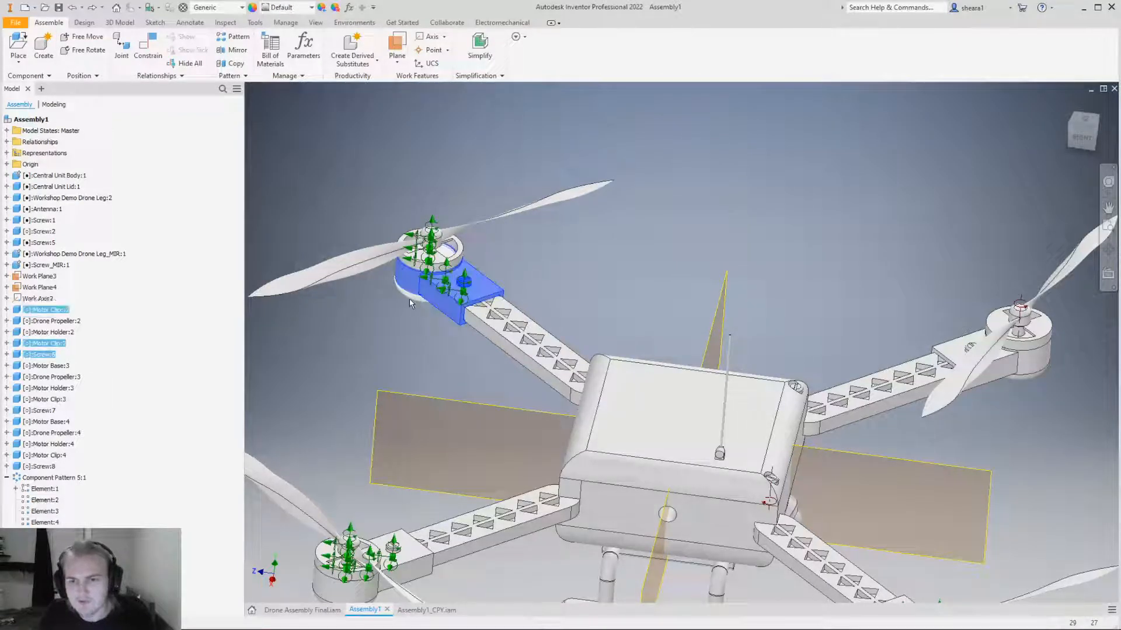
ctrl+click(450, 266)
ctrl+click(478, 226)
ctrl+click(478, 226)
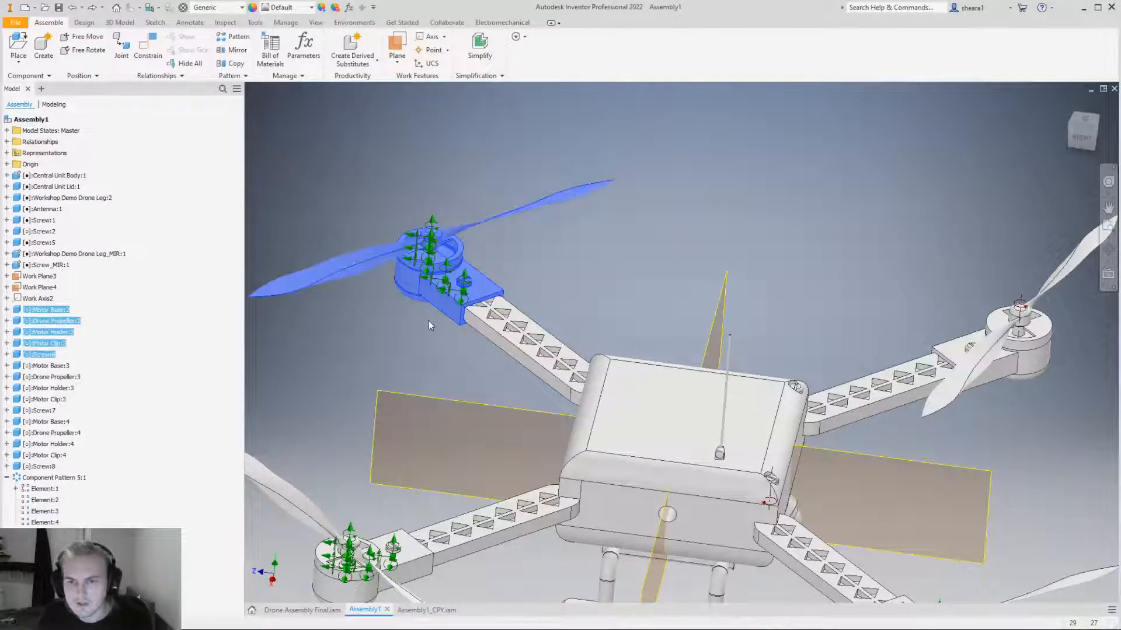
right_click(537, 207)
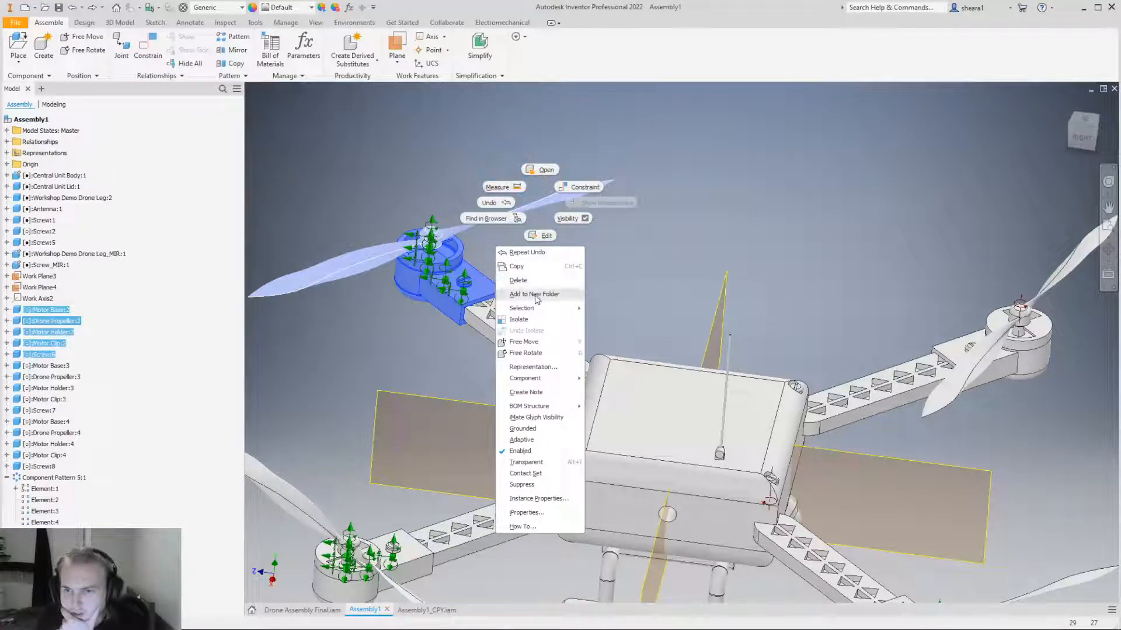
mouse_move(536, 312)
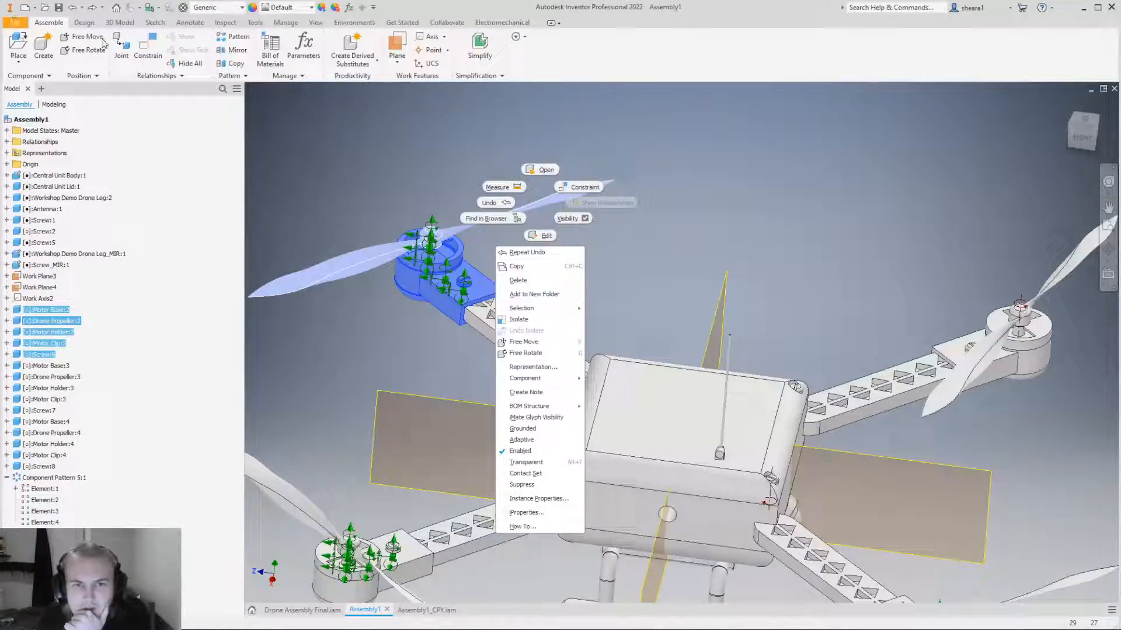
click(229, 64)
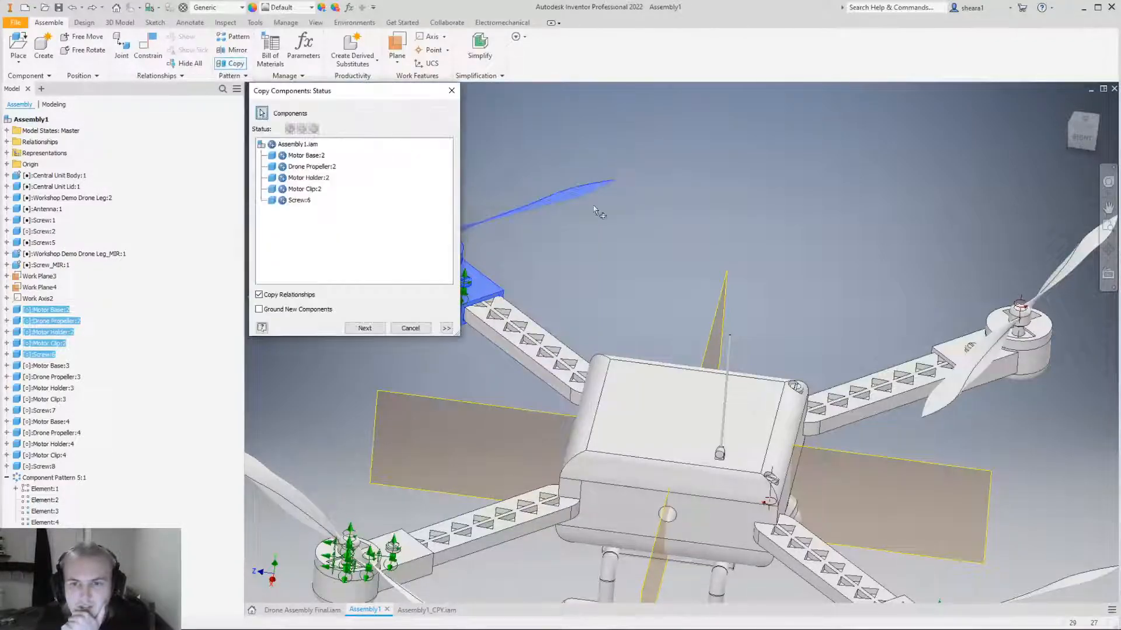
click(451, 89)
Examine the original motor and propeller parts to see how they are tied to the component pattern.
scroll(507, 179, down, 3)
scroll(887, 289, up, 4)
click(814, 296)
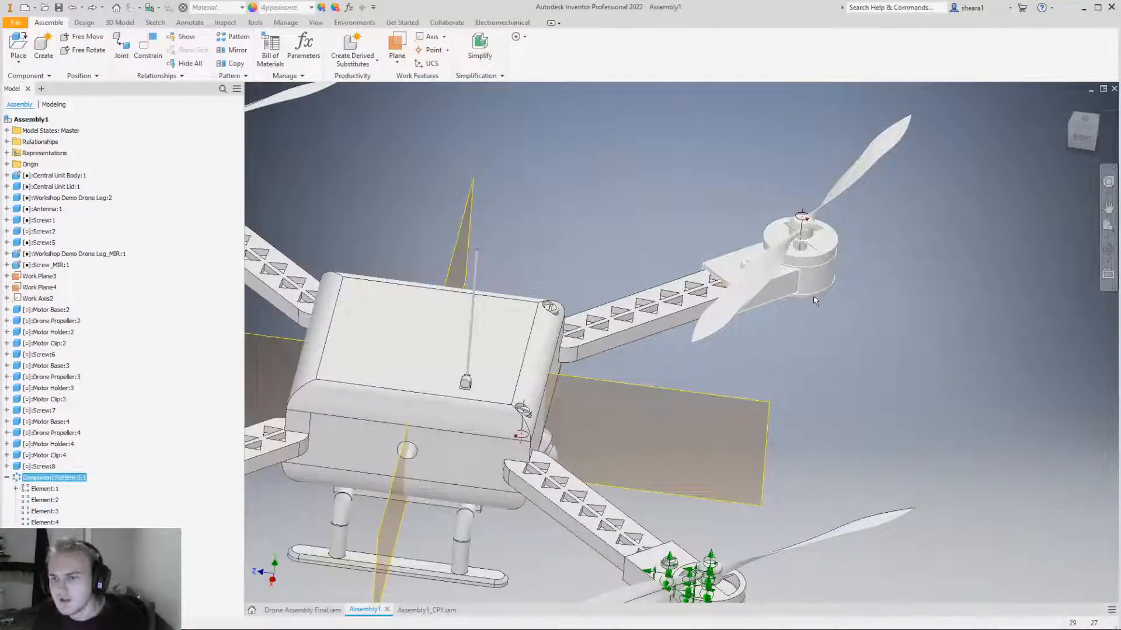
scroll(880, 331, down, 2)
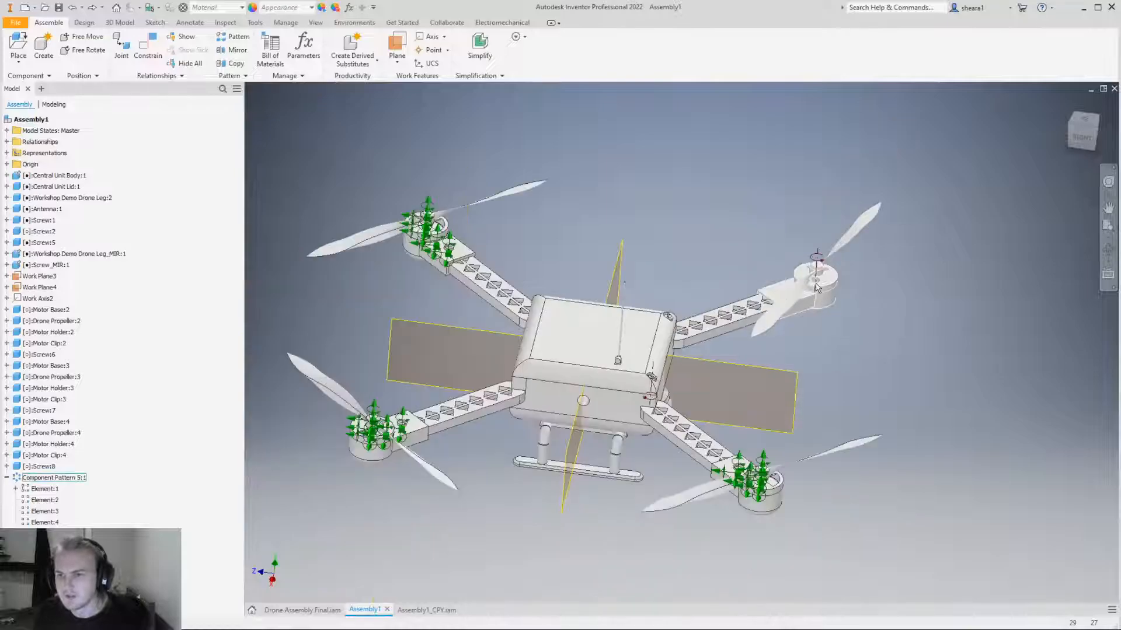
click(794, 363)
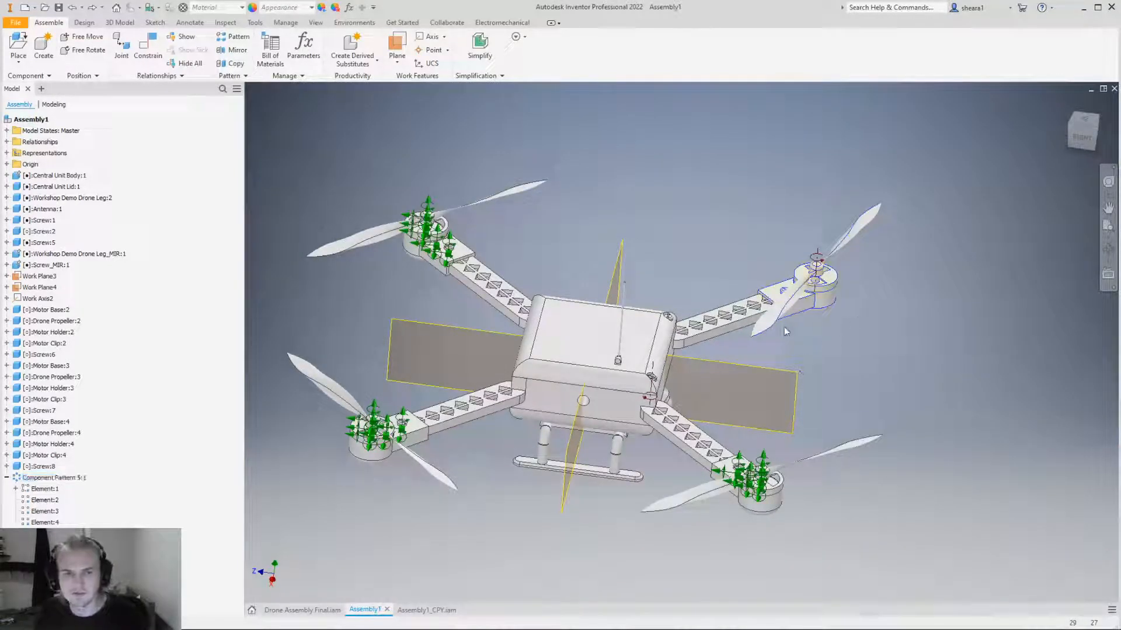
click(848, 235)
click(834, 321)
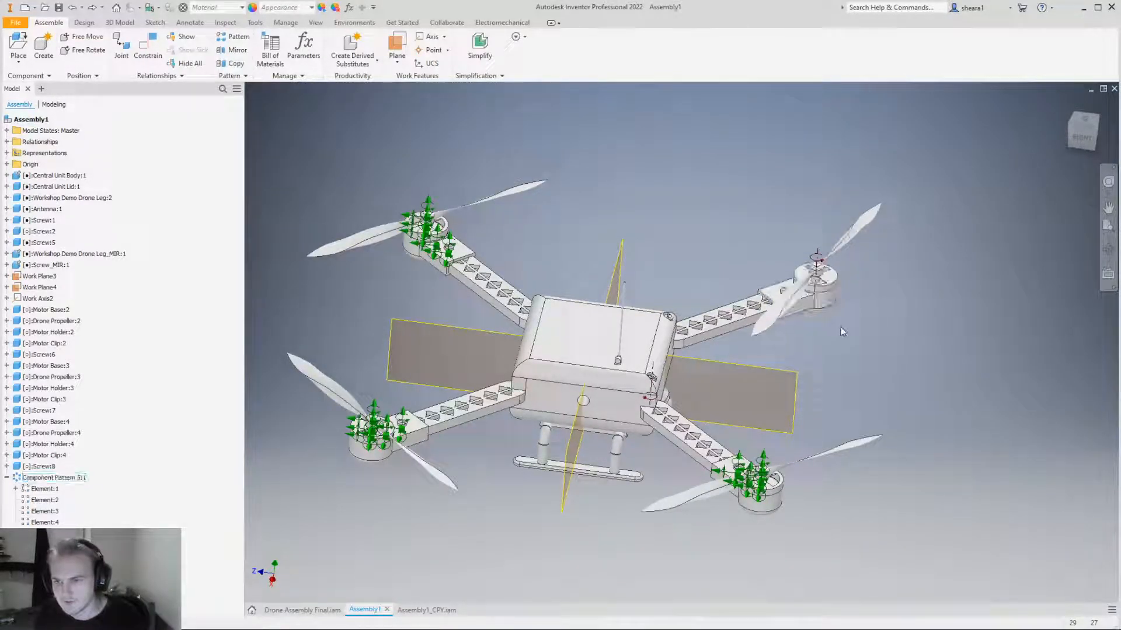
Copy the pattern's Element:1 screw, motor clip, motor holder, drone propeller and motor base with their relationships into a new assembly.
right_click(25, 489)
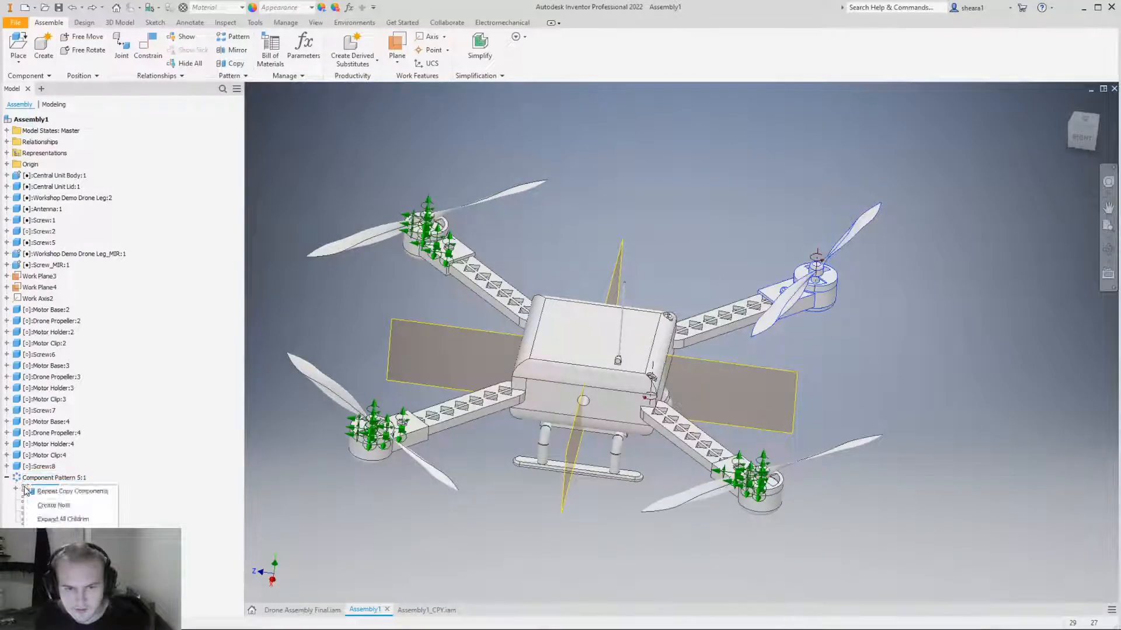
click(16, 490)
click(57, 500)
shift+click(67, 523)
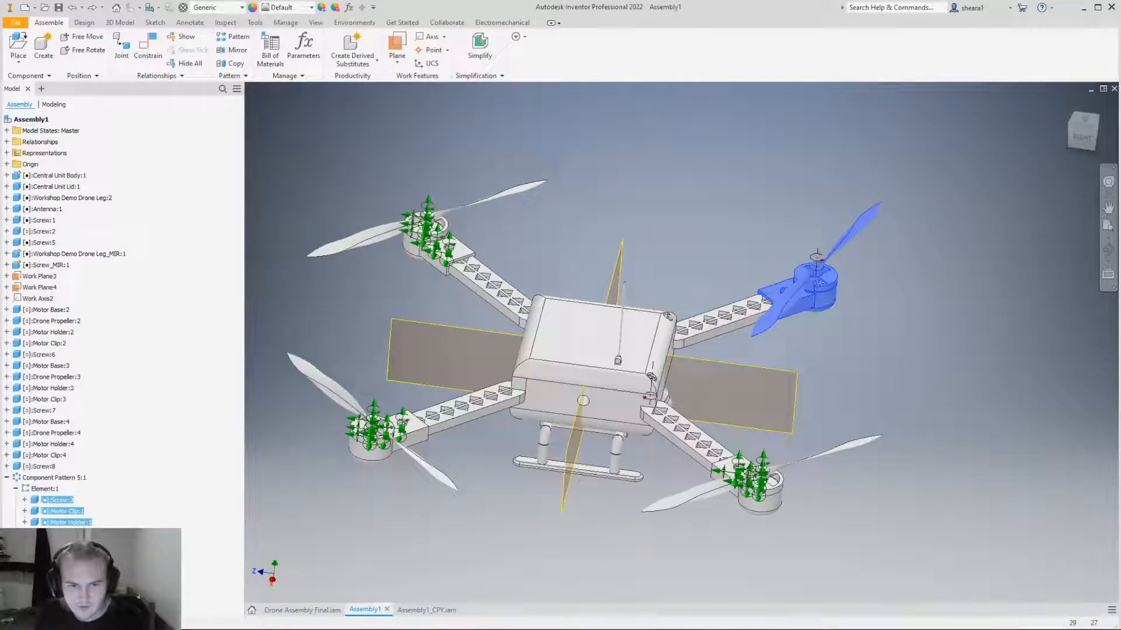
right_click(74, 511)
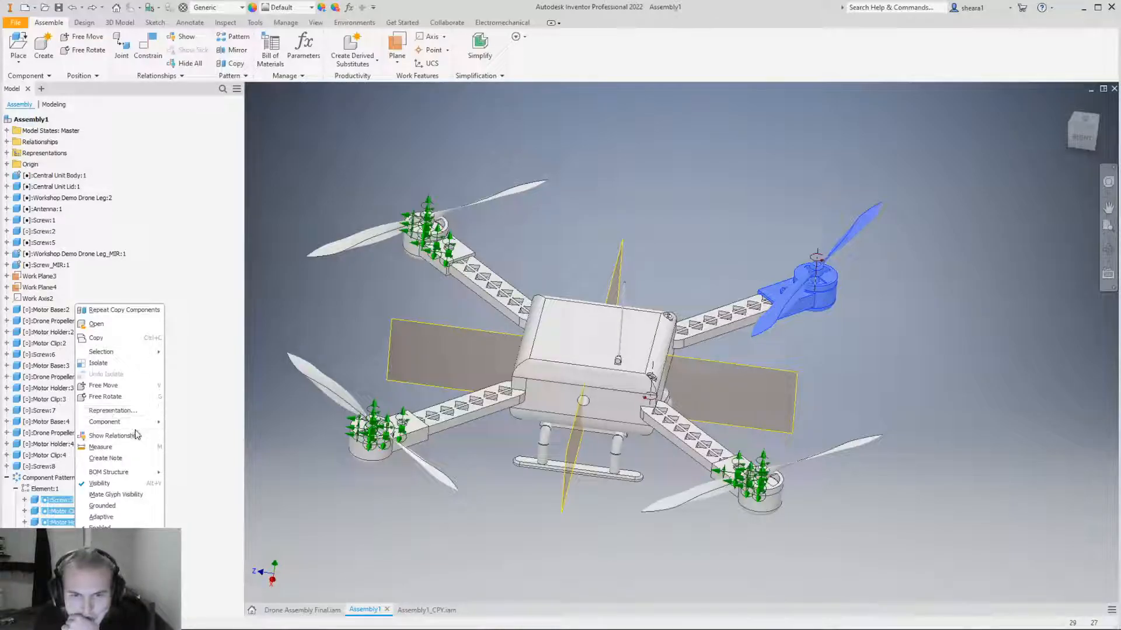
click(231, 63)
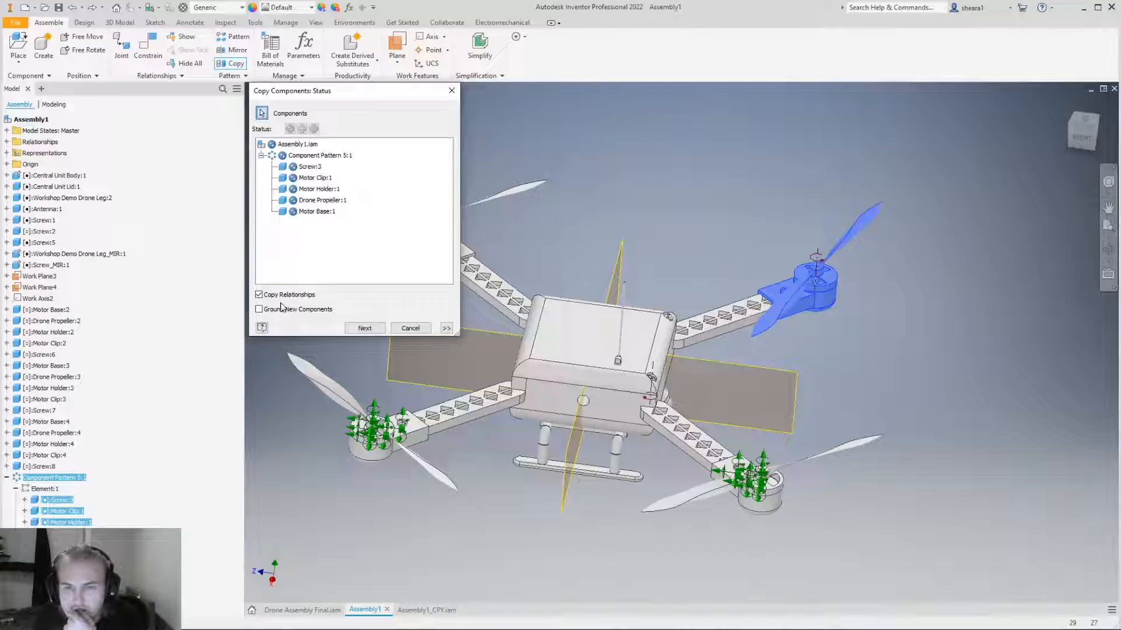
click(365, 328)
click(315, 212)
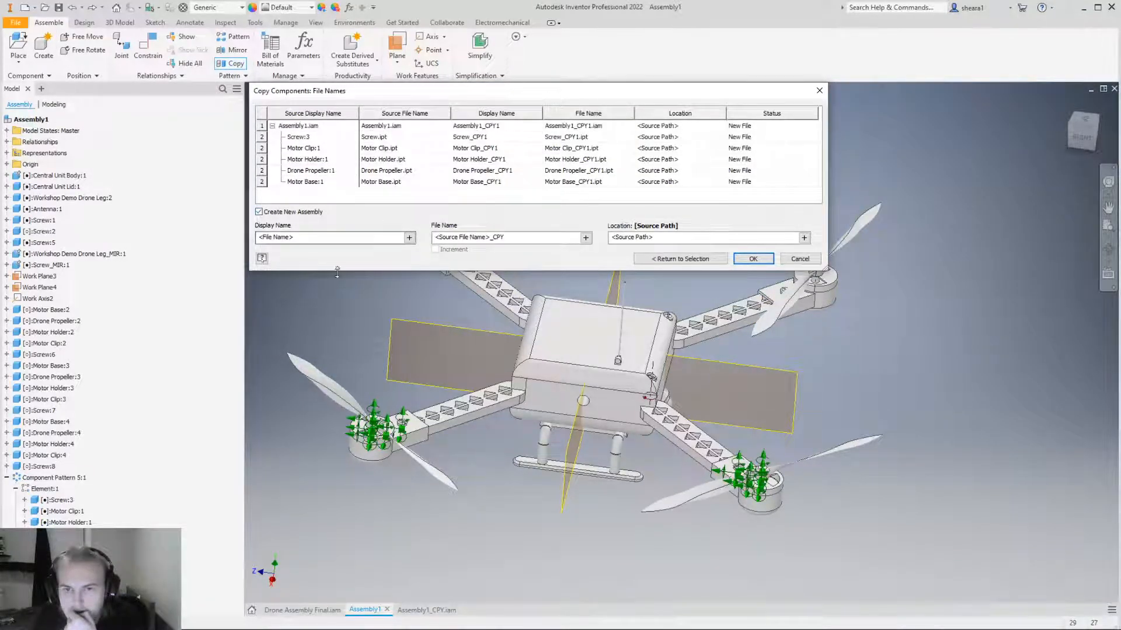
click(752, 259)
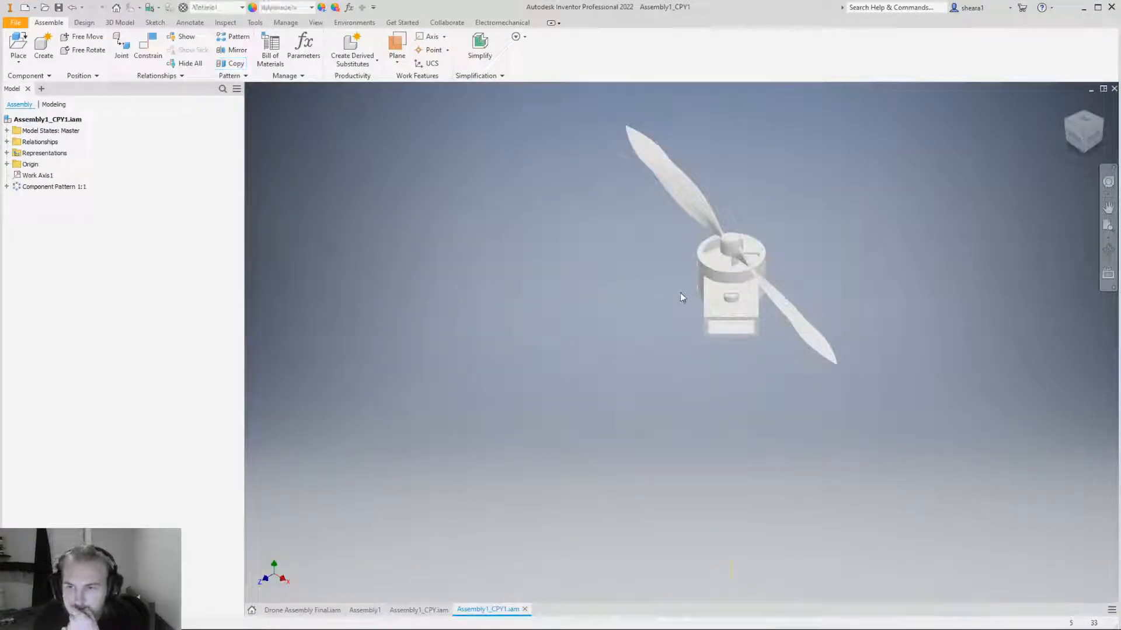
Examine the component pattern's elements and the propeller in the copied assembly.
middle_drag(777, 371, 762, 354)
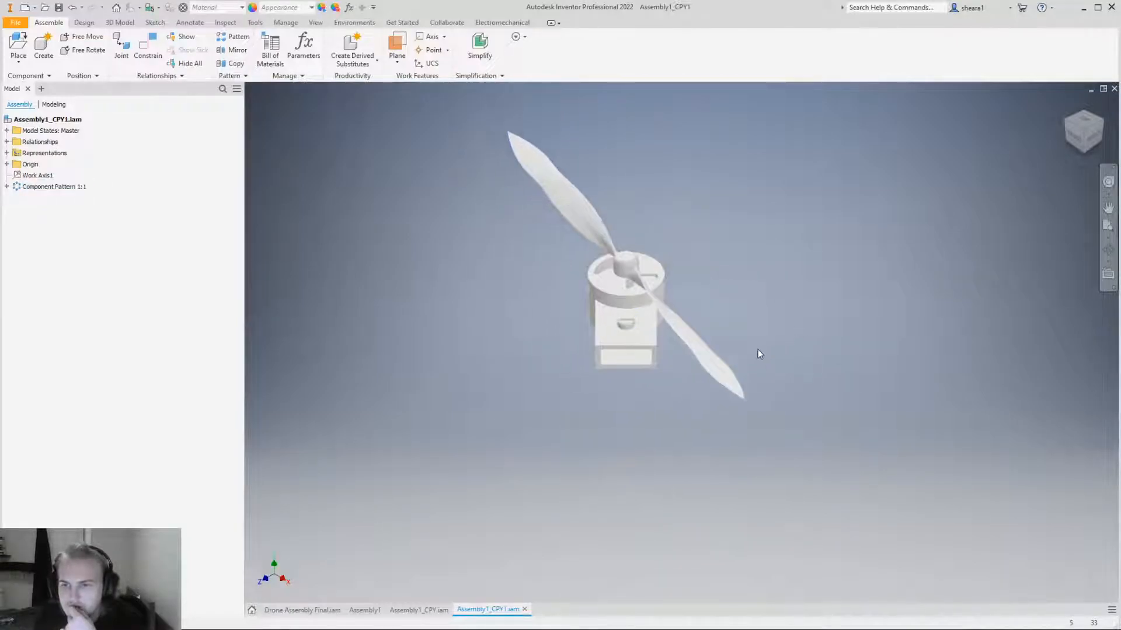
click(7, 187)
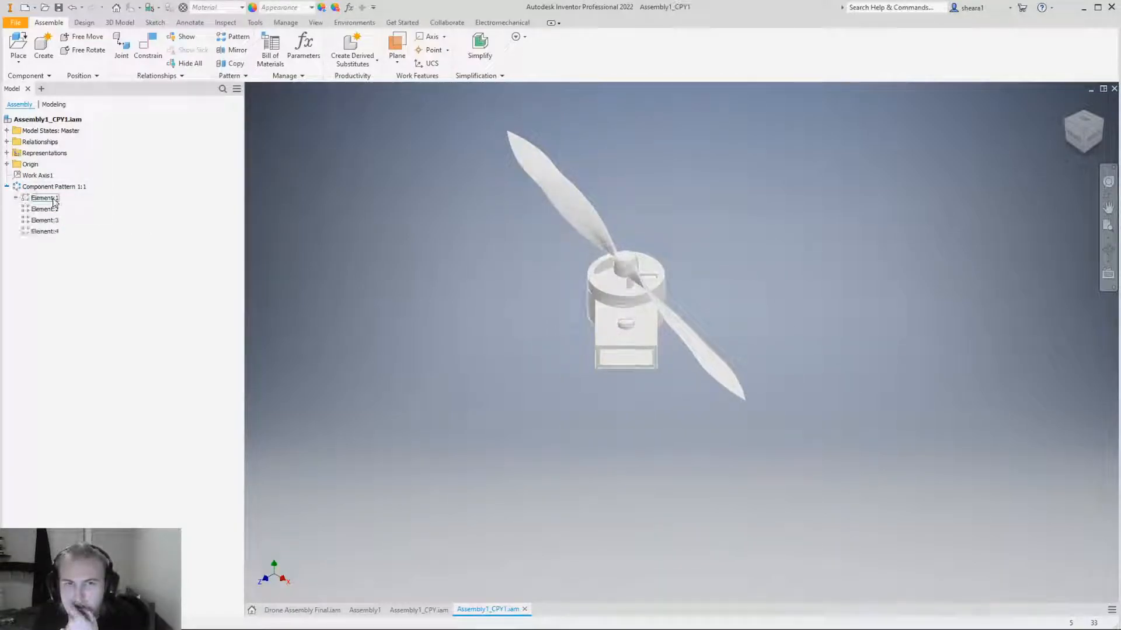
click(45, 199)
click(506, 178)
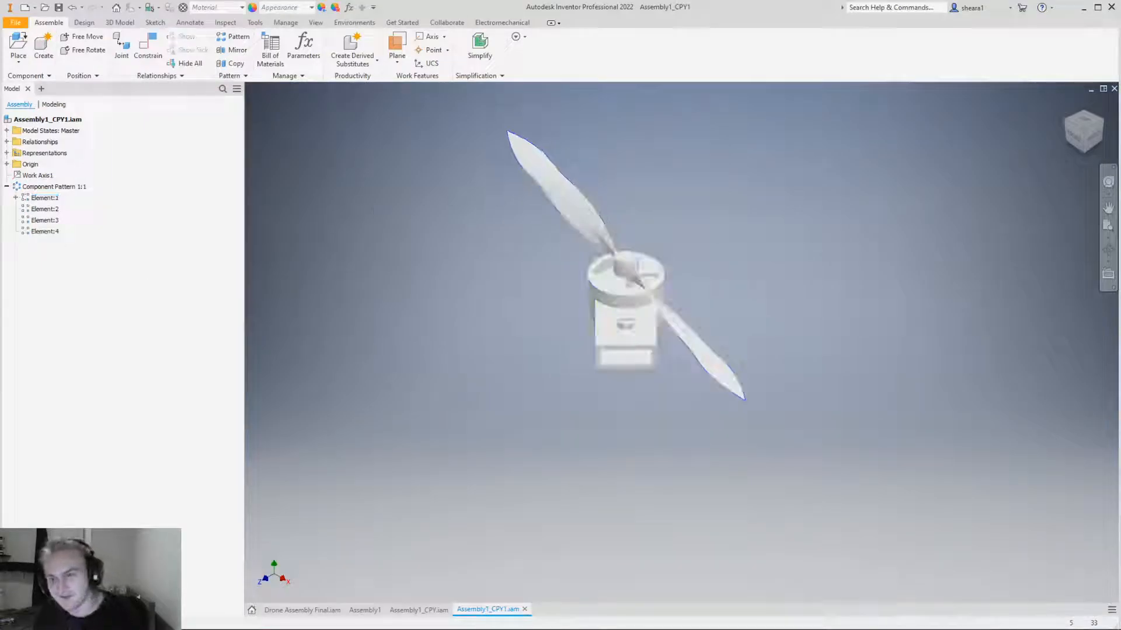
Switch back to Assembly1 and delete the component pattern of the motor and propeller parts.
click(360, 611)
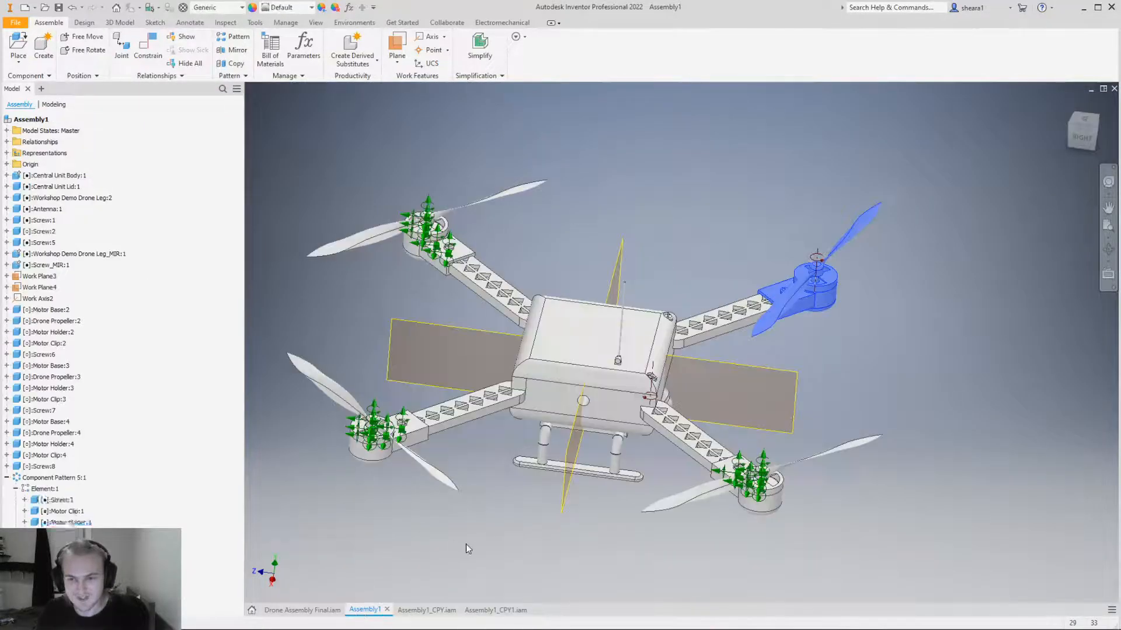
click(51, 478)
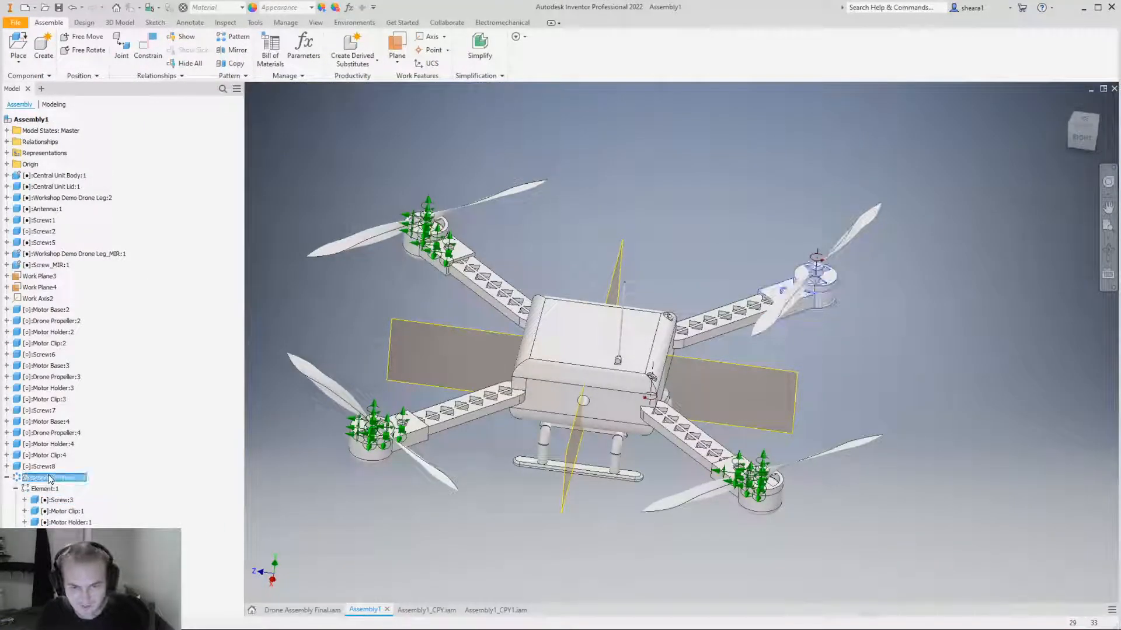
key(Delete)
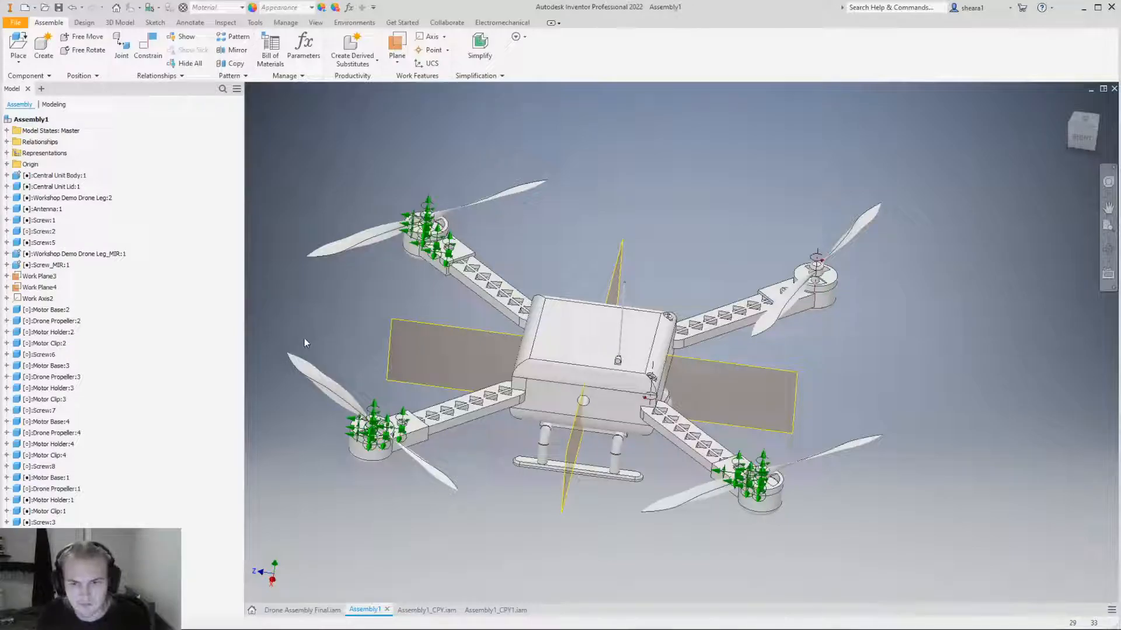
Undo the changes back to before the motor and propeller parts were patterned onto the other arms.
key(ctrl+z)
click(73, 8)
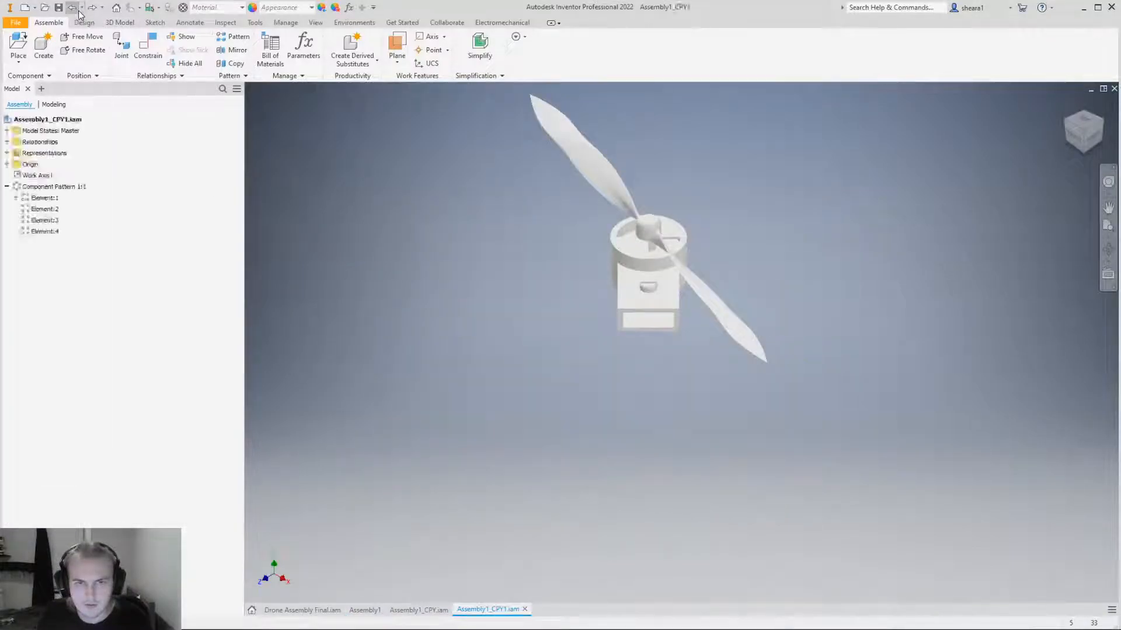
click(73, 9)
key(ctrl+z)
key(ctrl+z)
key(ctrl+z)
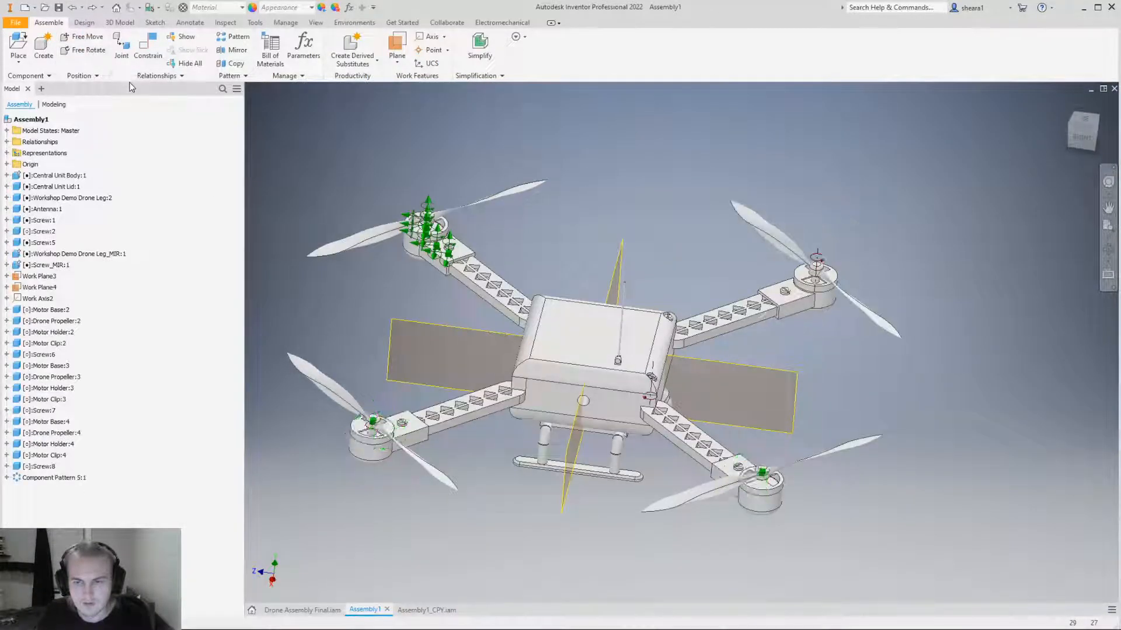
key(ctrl+z)
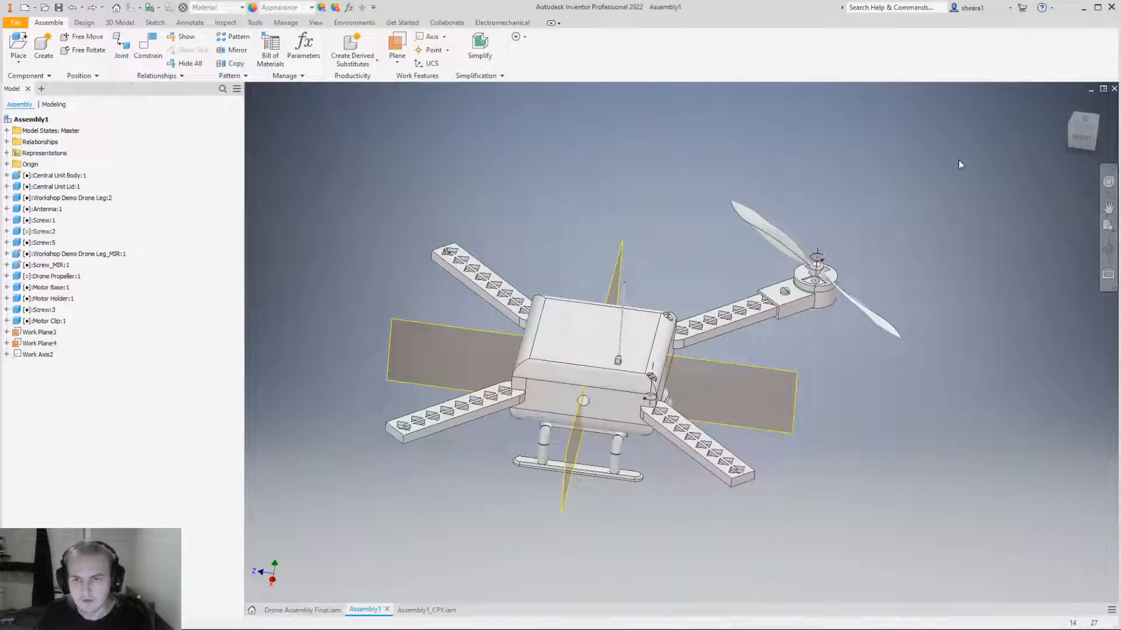
Copy the screw, motor clip, motor base, motor holder and propeller with relationships into a new assembly and save it with its parts.
scroll(819, 334, up, 3)
click(841, 318)
ctrl+click(780, 277)
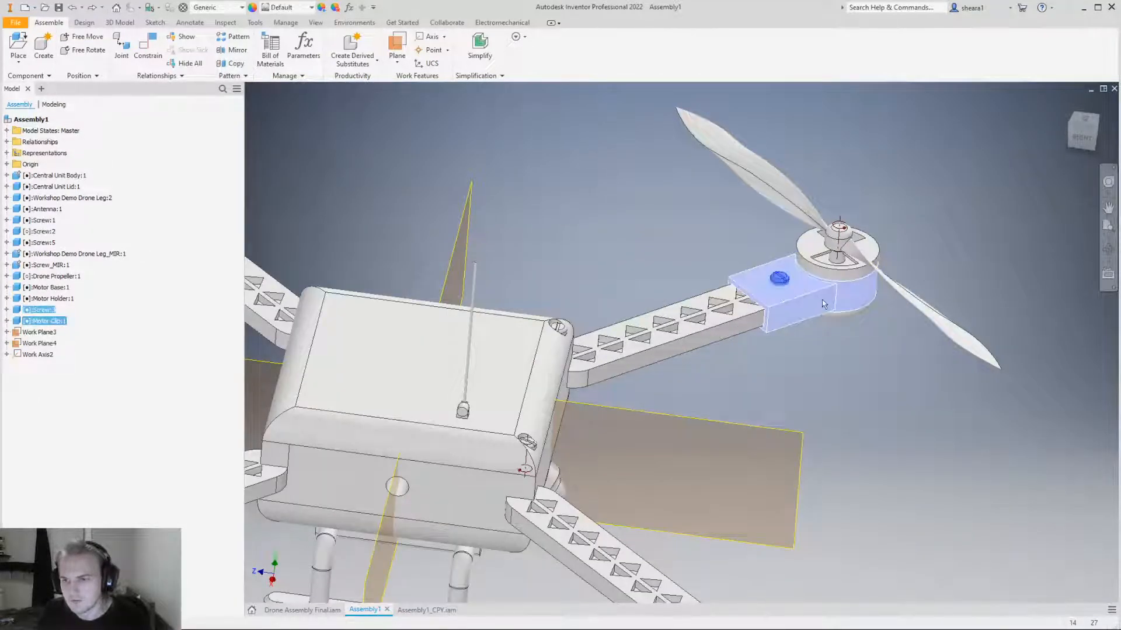
ctrl+click(838, 245)
ctrl+click(861, 248)
ctrl+click(923, 318)
click(232, 63)
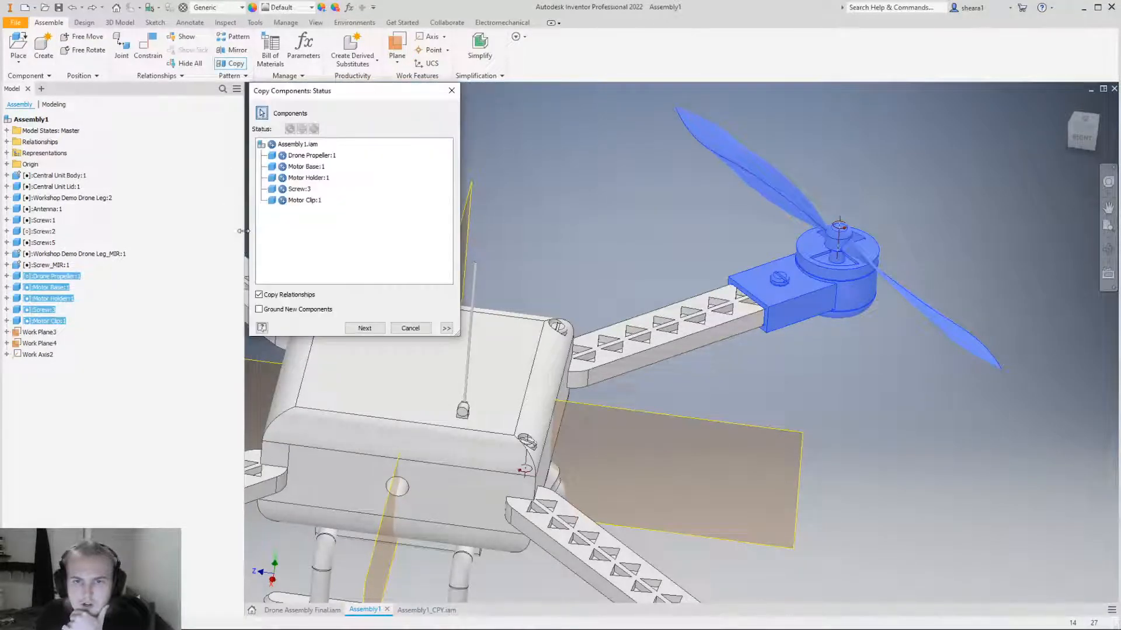
click(364, 328)
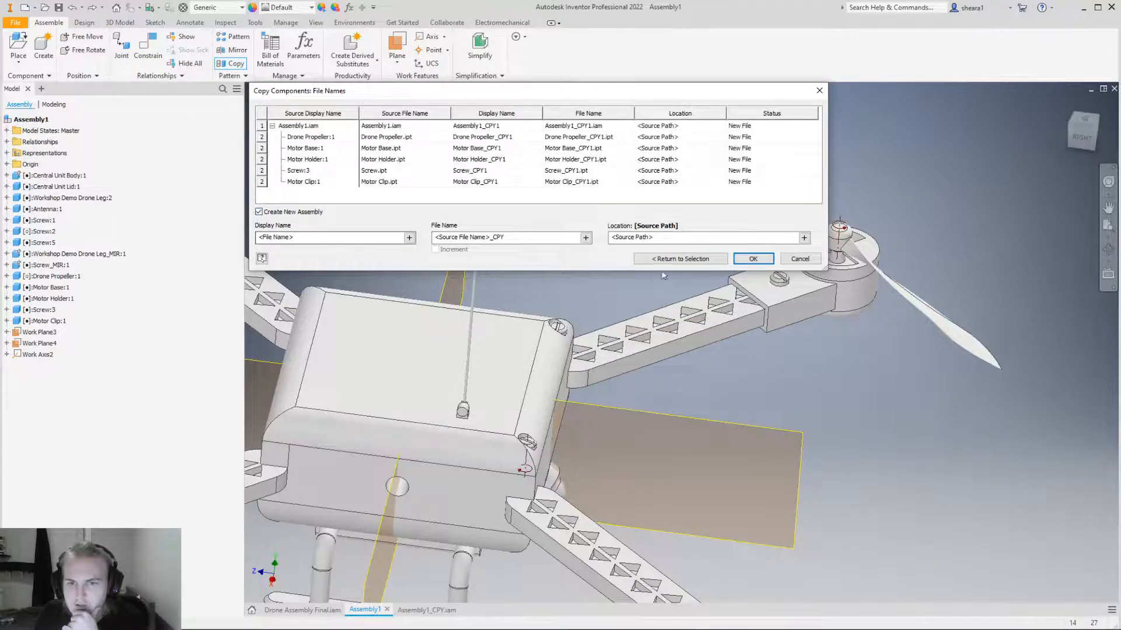
click(753, 259)
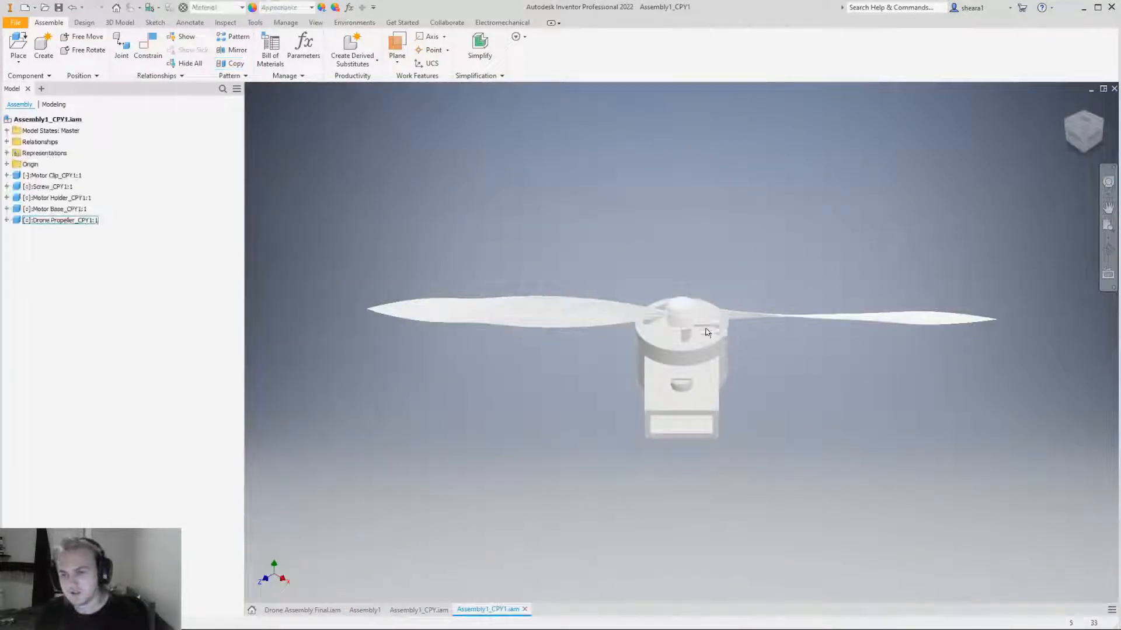
key(ctrl+s)
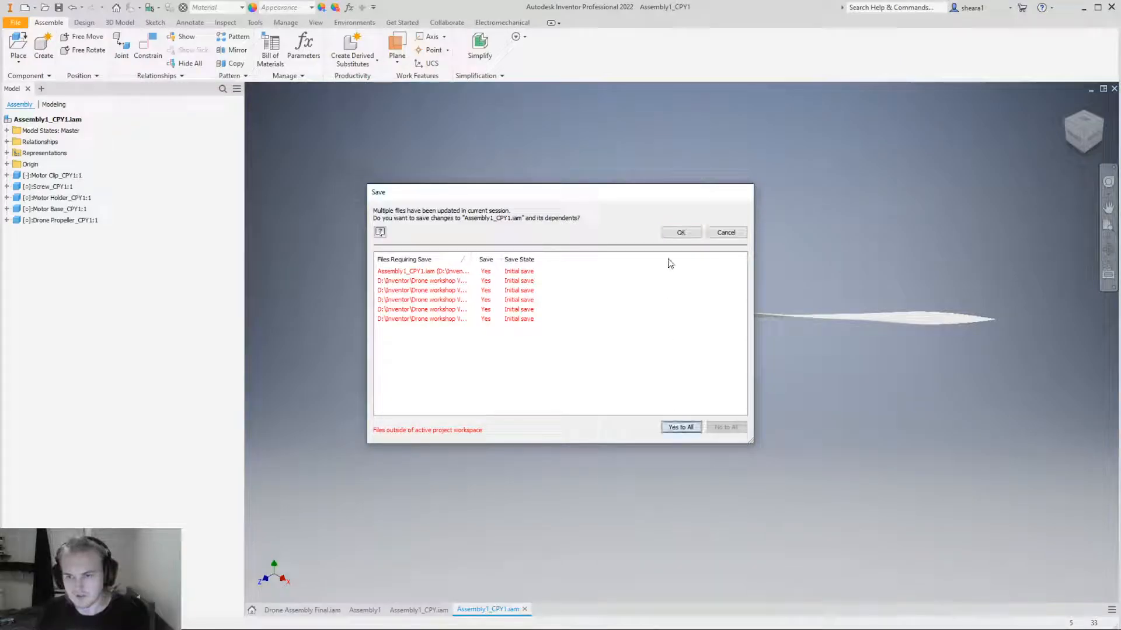
click(668, 236)
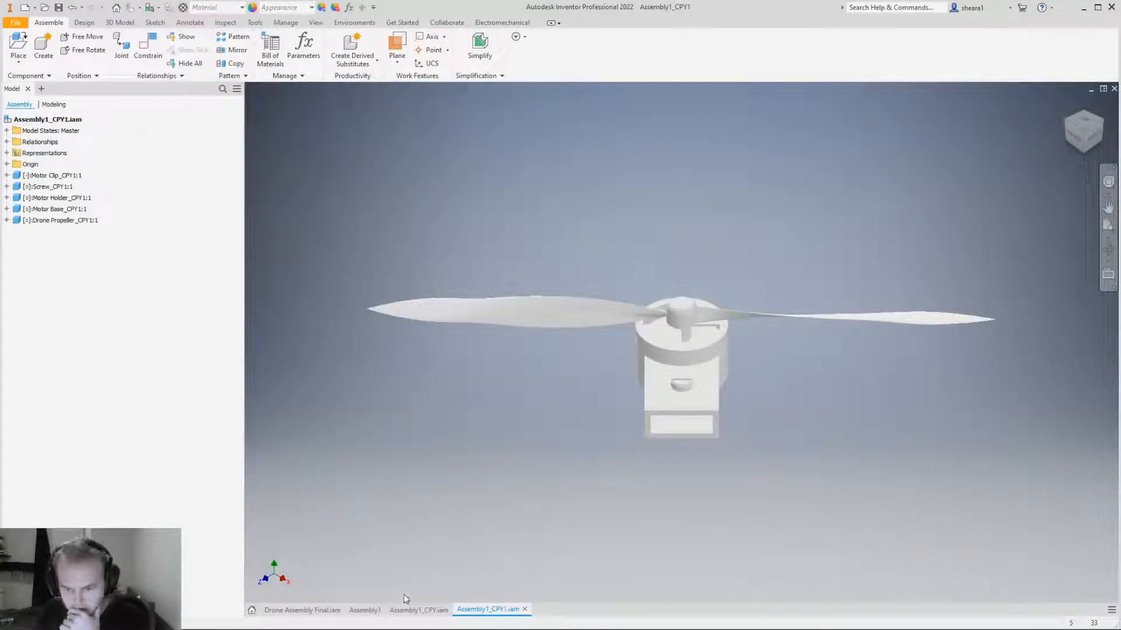
Return to Assembly1 and look through the Drone workshop V3 Pack n Go folder for the copied assembly to place.
click(364, 610)
scroll(590, 290, down, 3)
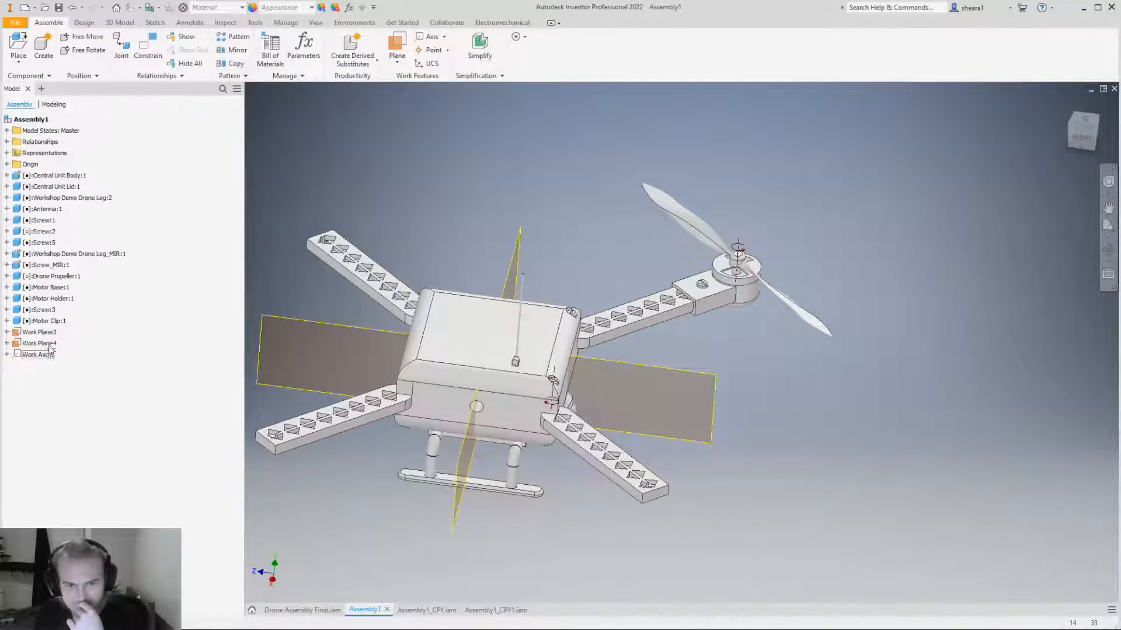
click(709, 294)
click(603, 206)
click(18, 43)
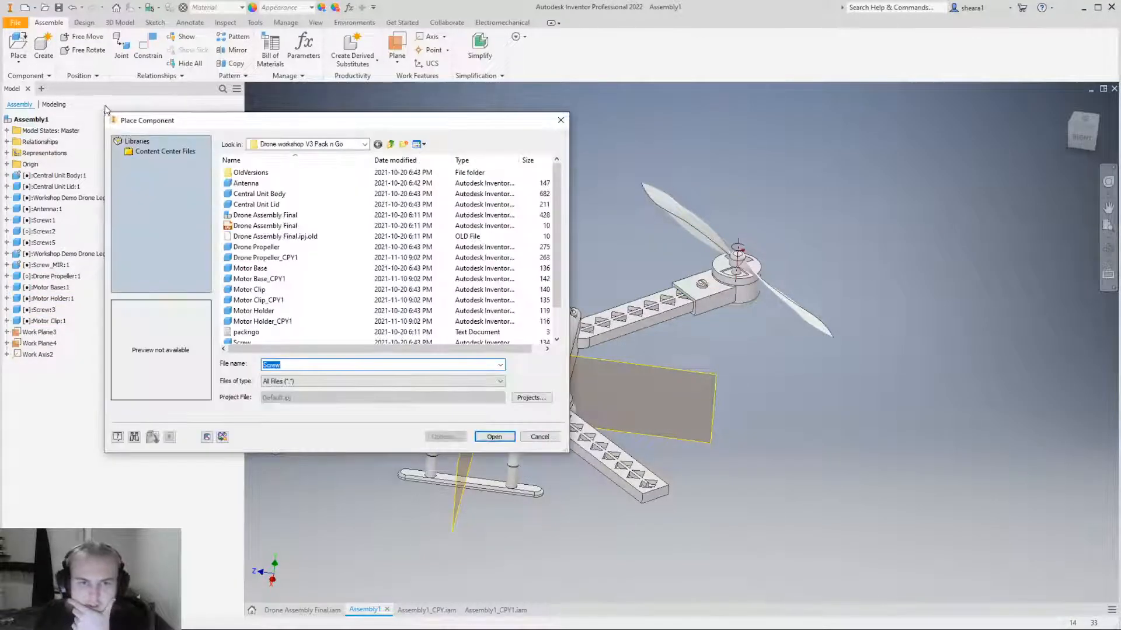
scroll(318, 281, down, 1)
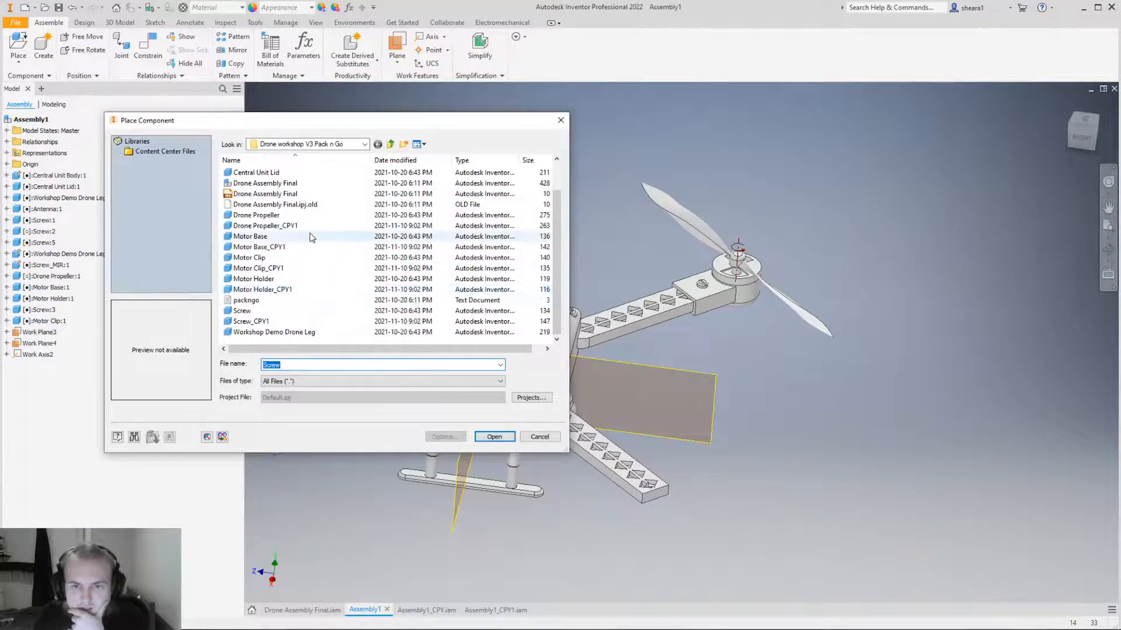
scroll(297, 221, up, 1)
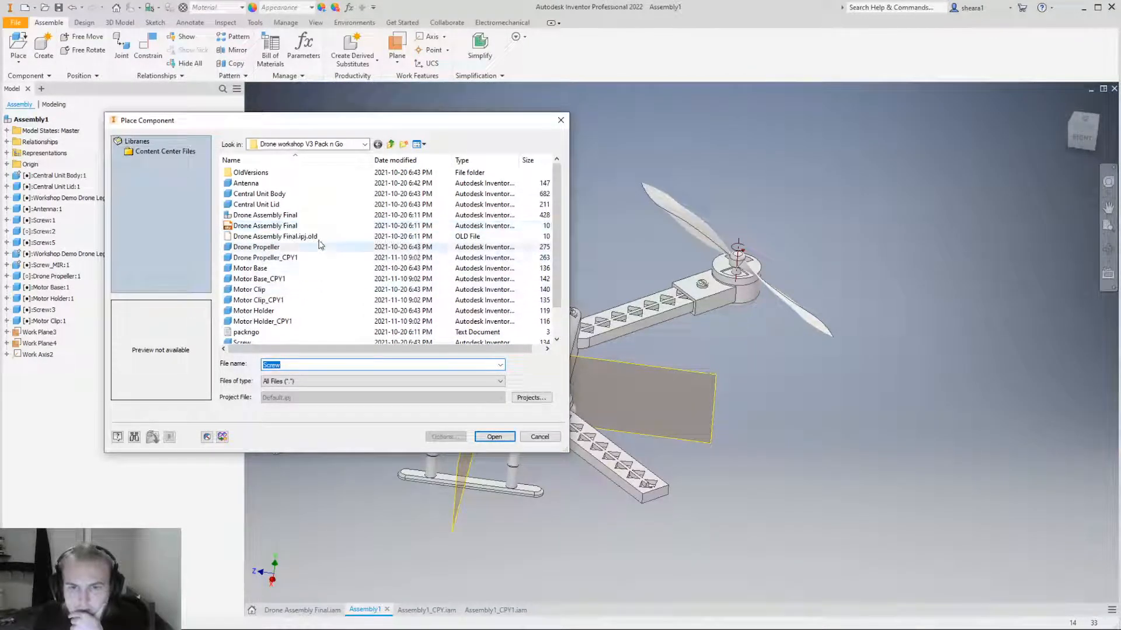
scroll(461, 204, down, 1)
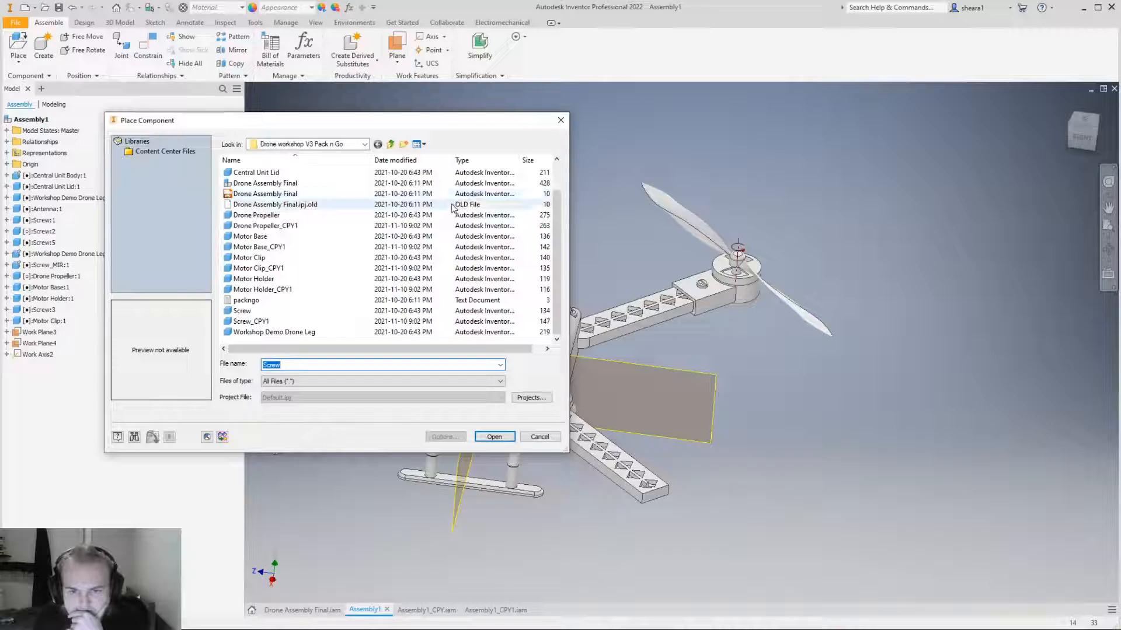
click(557, 122)
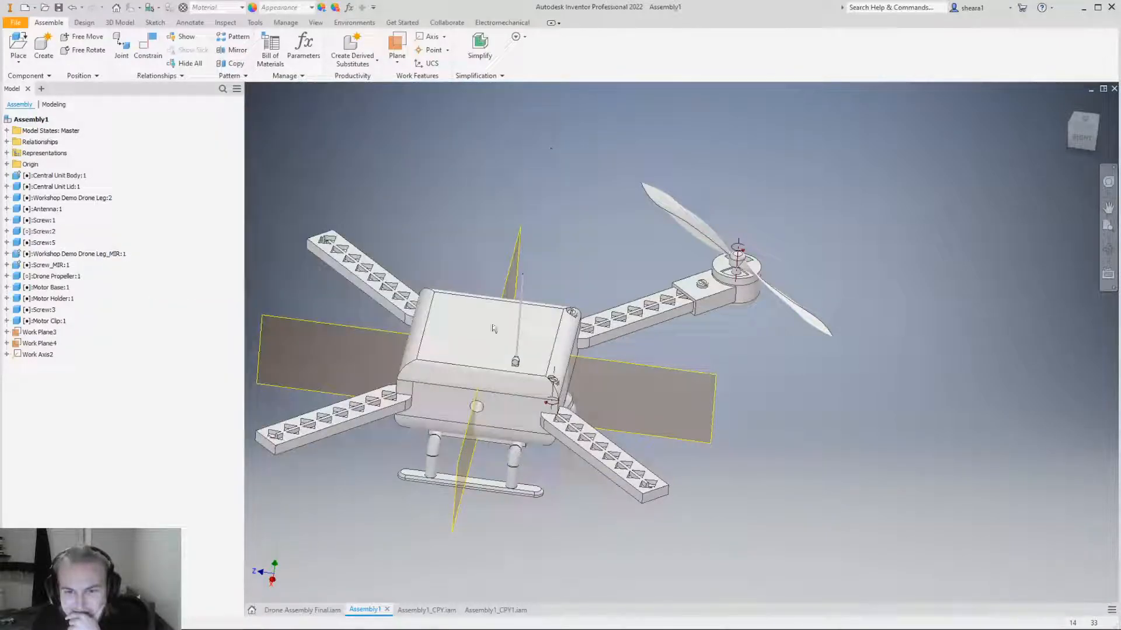
click(482, 610)
click(358, 612)
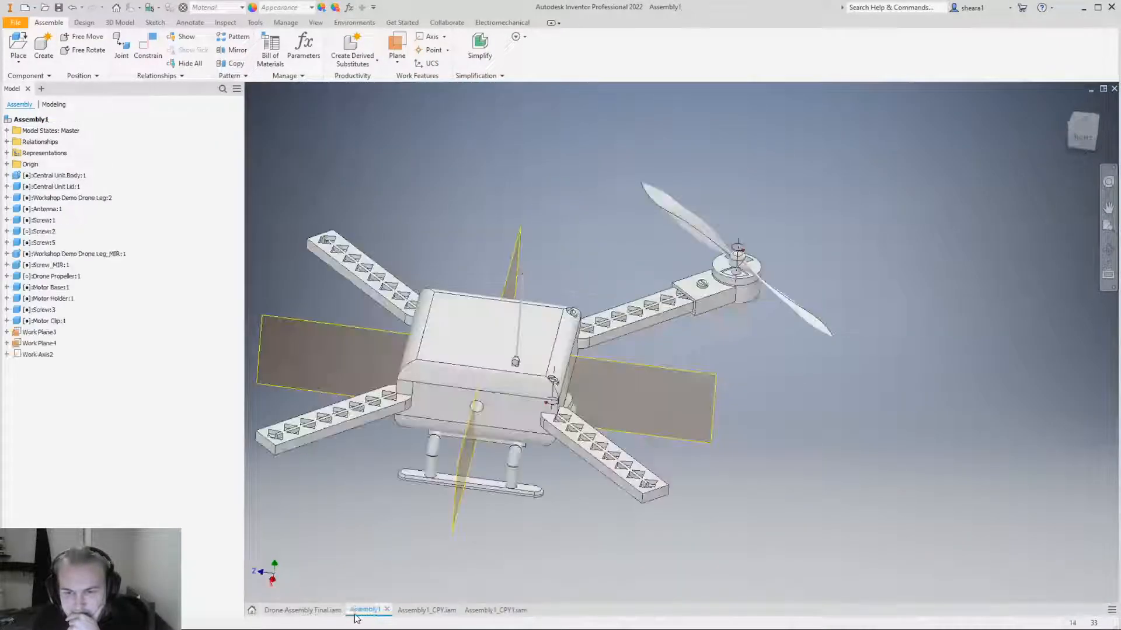
click(18, 44)
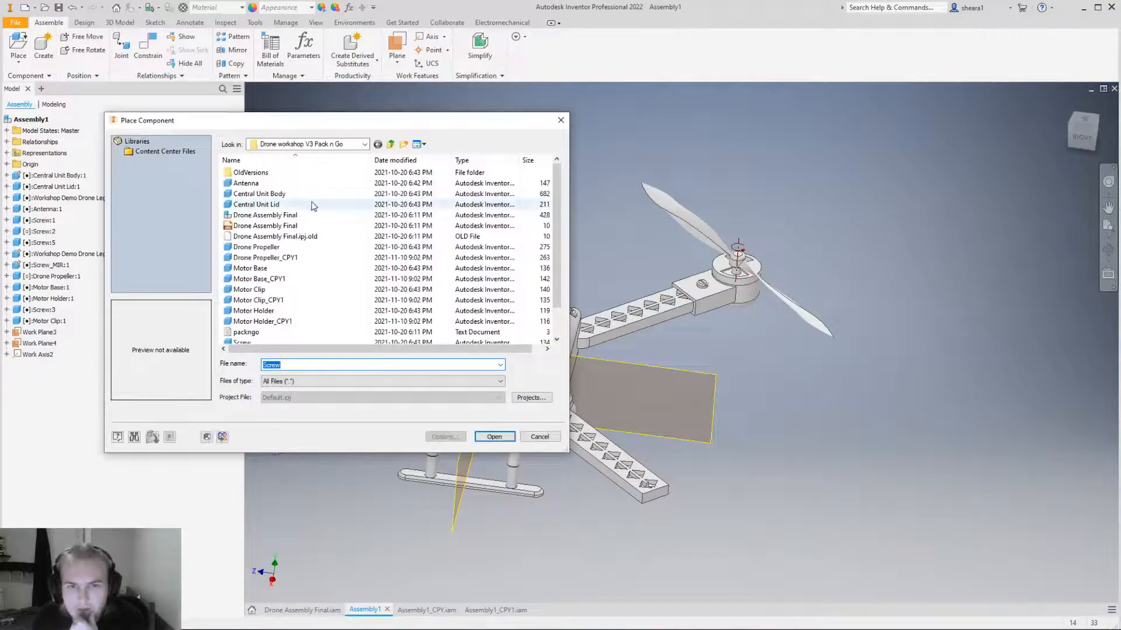
right_click(317, 225)
key(Escape)
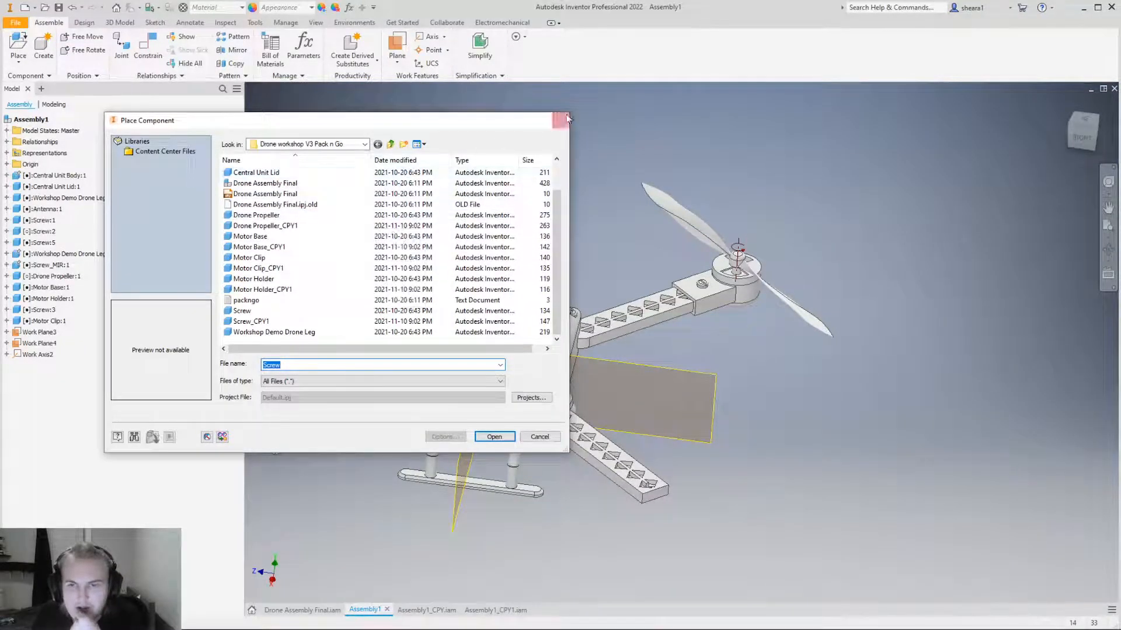
click(560, 120)
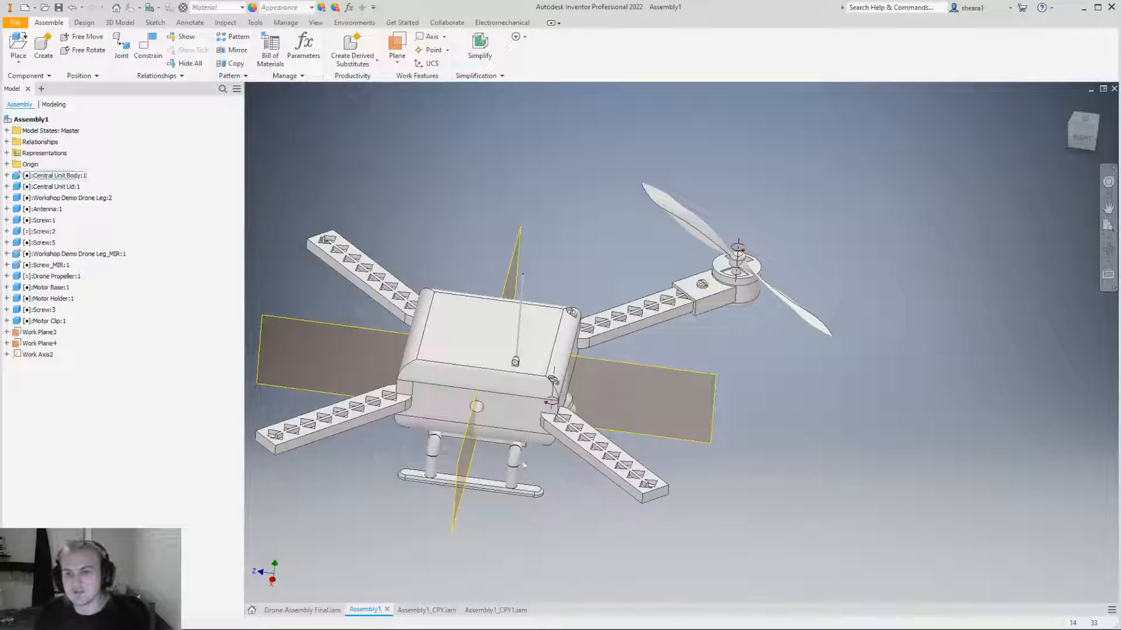
Check how the original propeller rotates in Assembly1 and switch to the copied motor assembly.
shift+middle_drag(576, 482, 632, 494)
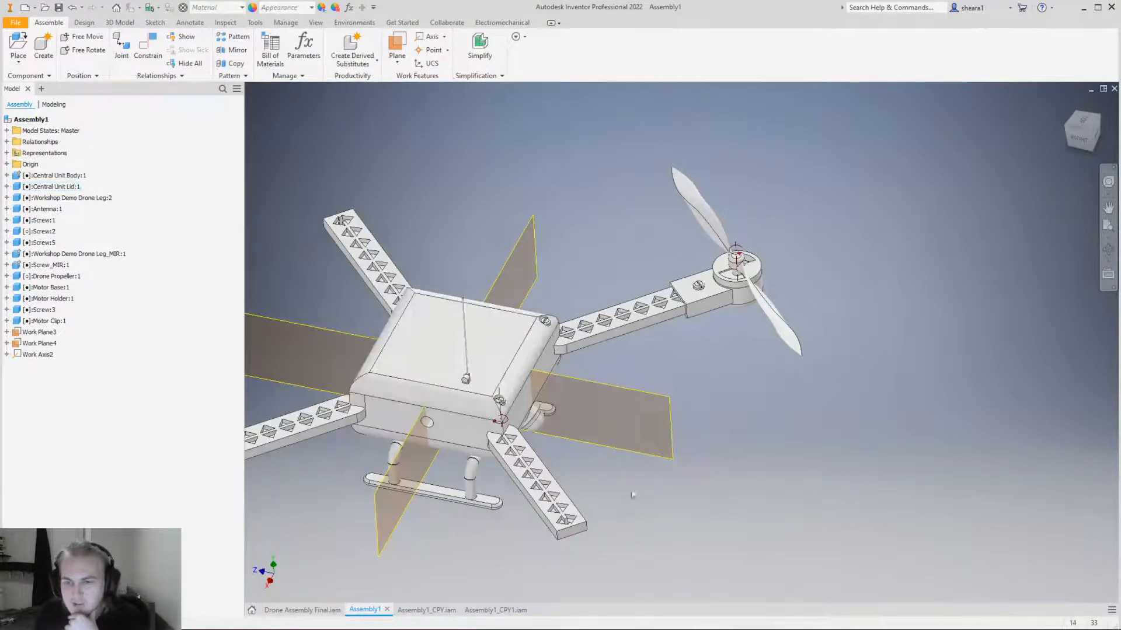
click(489, 609)
click(366, 610)
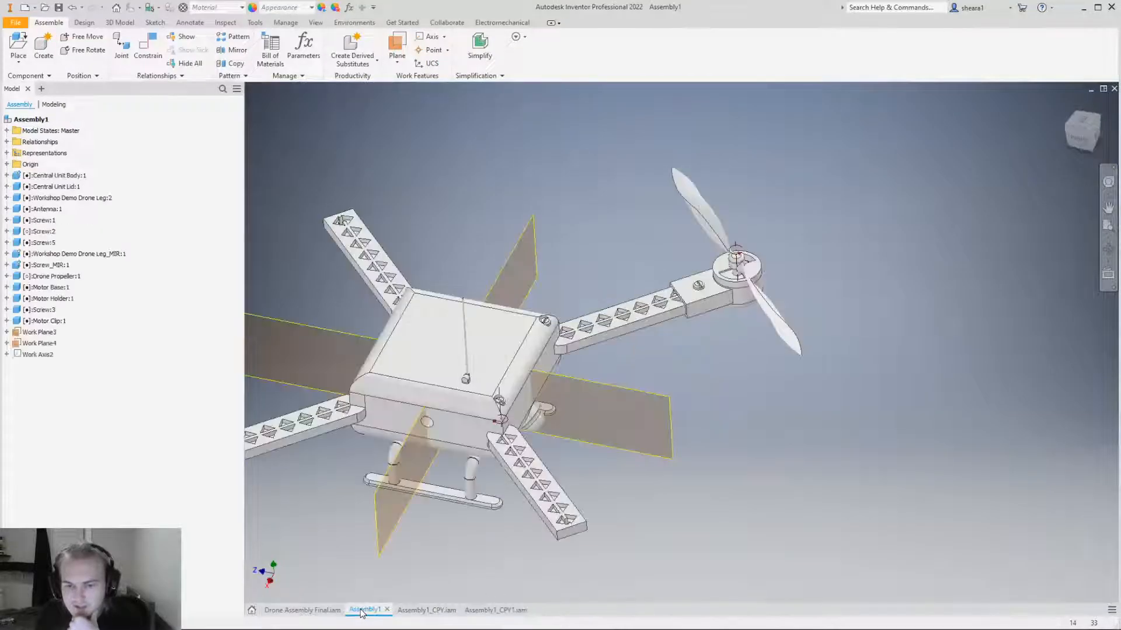
drag(745, 325, 821, 155)
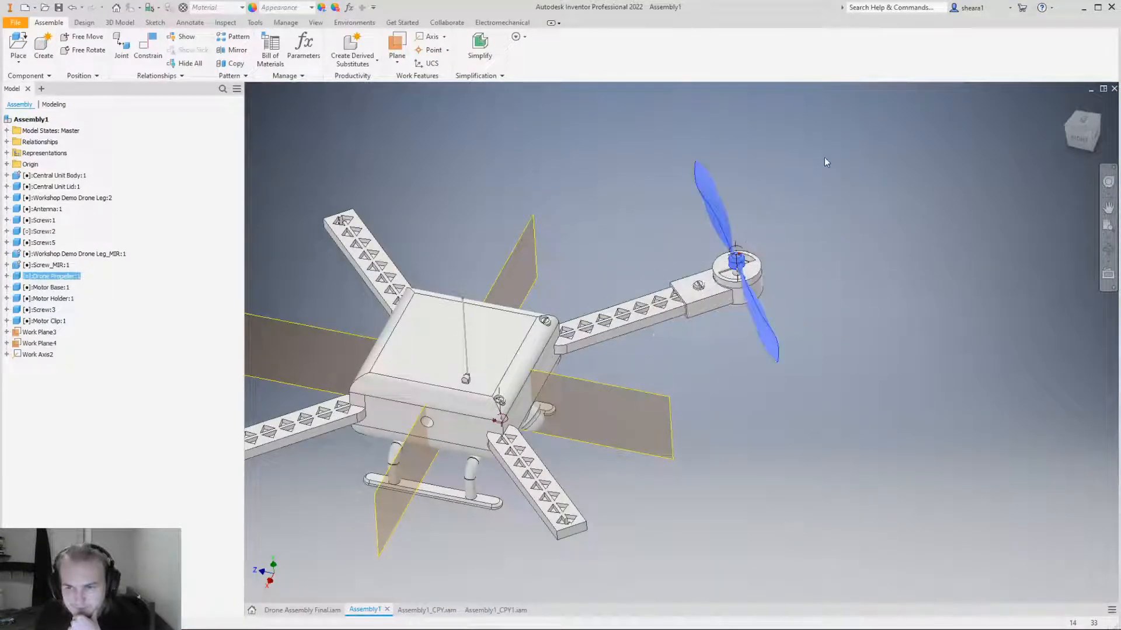
click(493, 610)
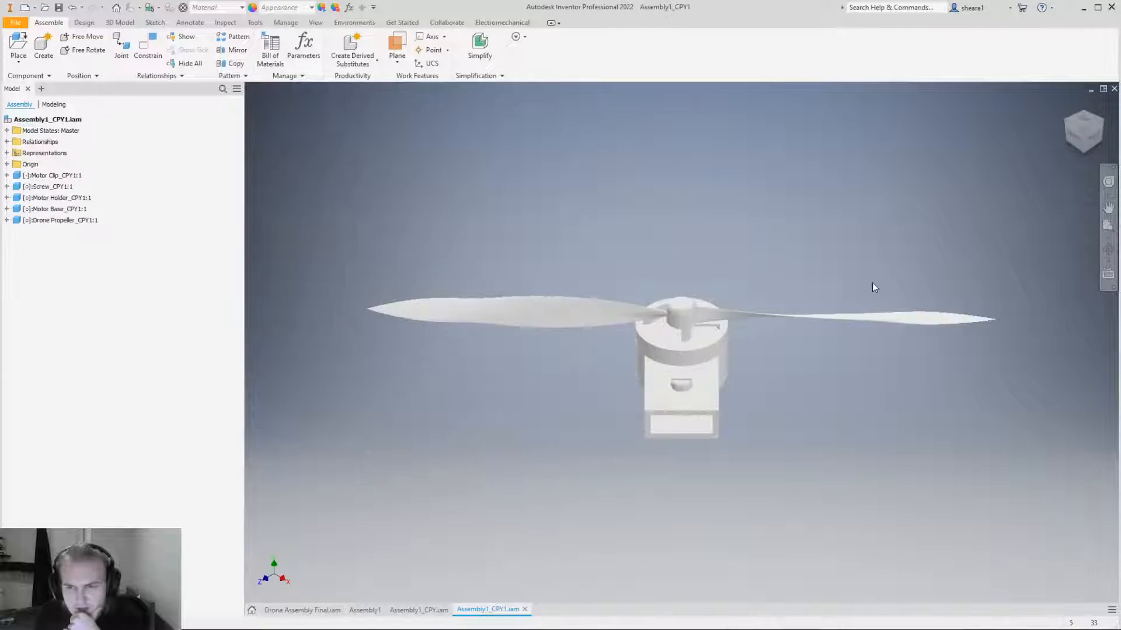
Ground the motor clip in the copied assembly and rotate the propeller to test that it spins on its own.
middle_drag(889, 347, 858, 260)
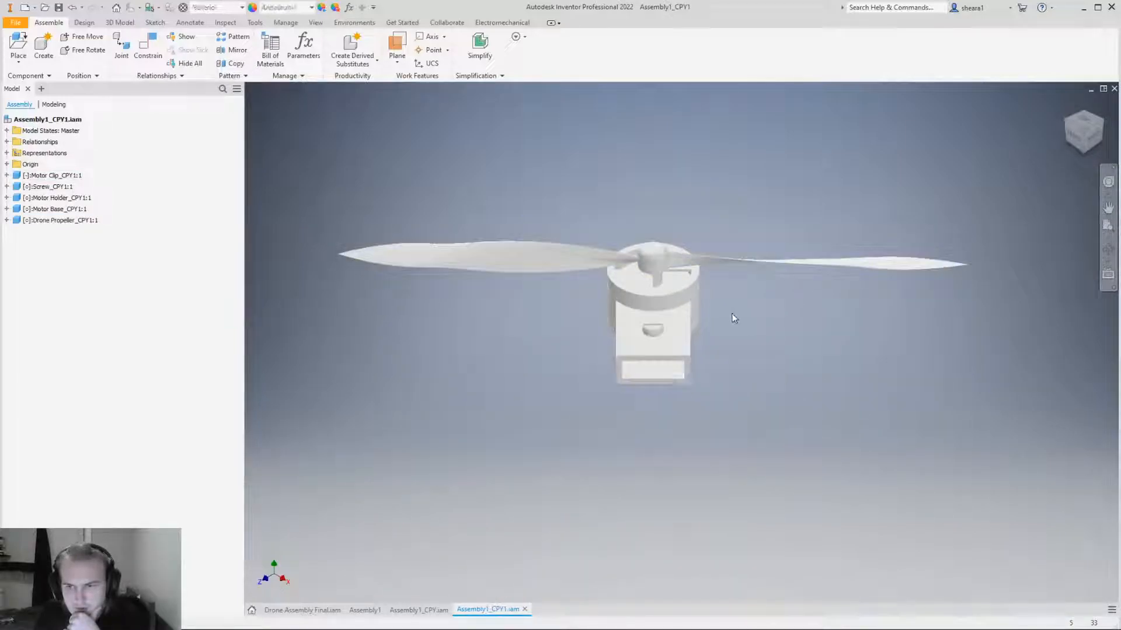
right_click(696, 315)
click(702, 144)
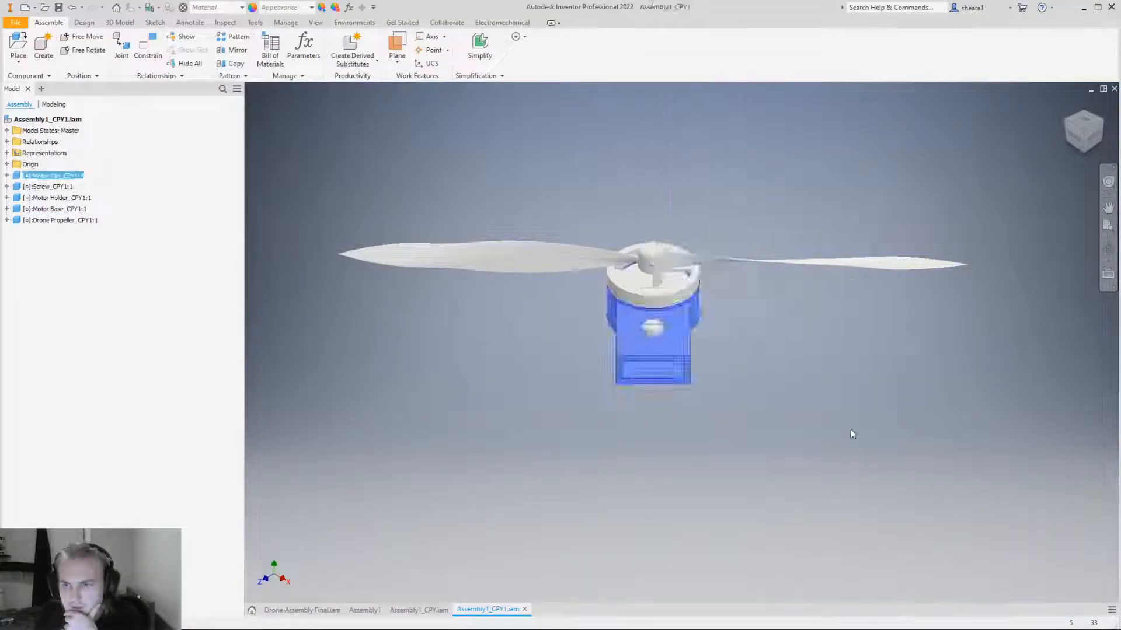
drag(907, 259, 842, 608)
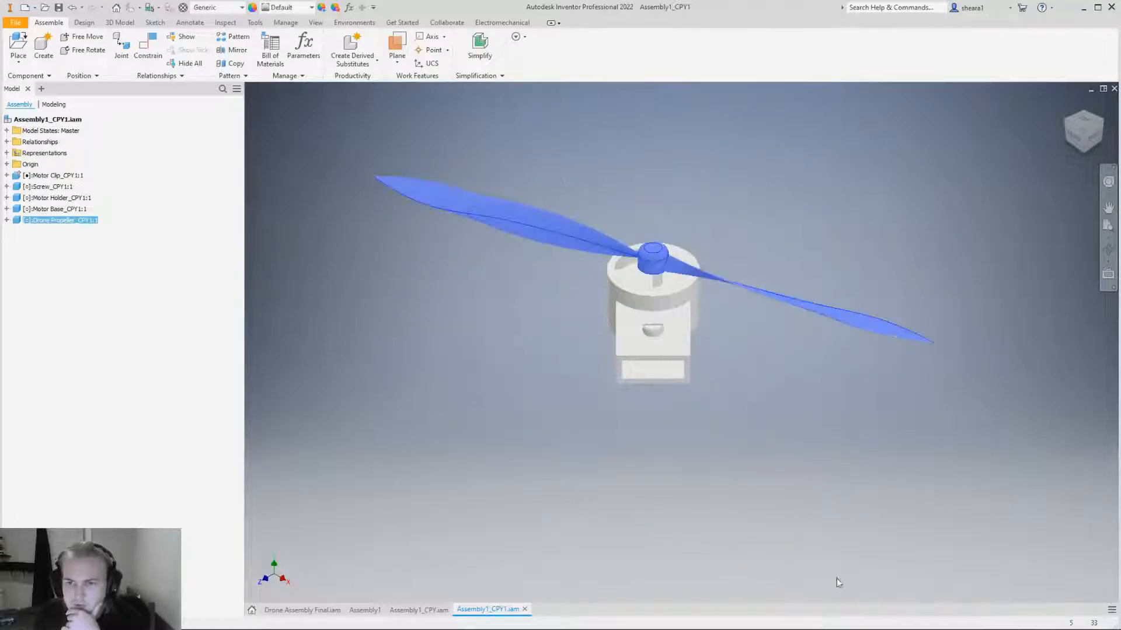
click(450, 367)
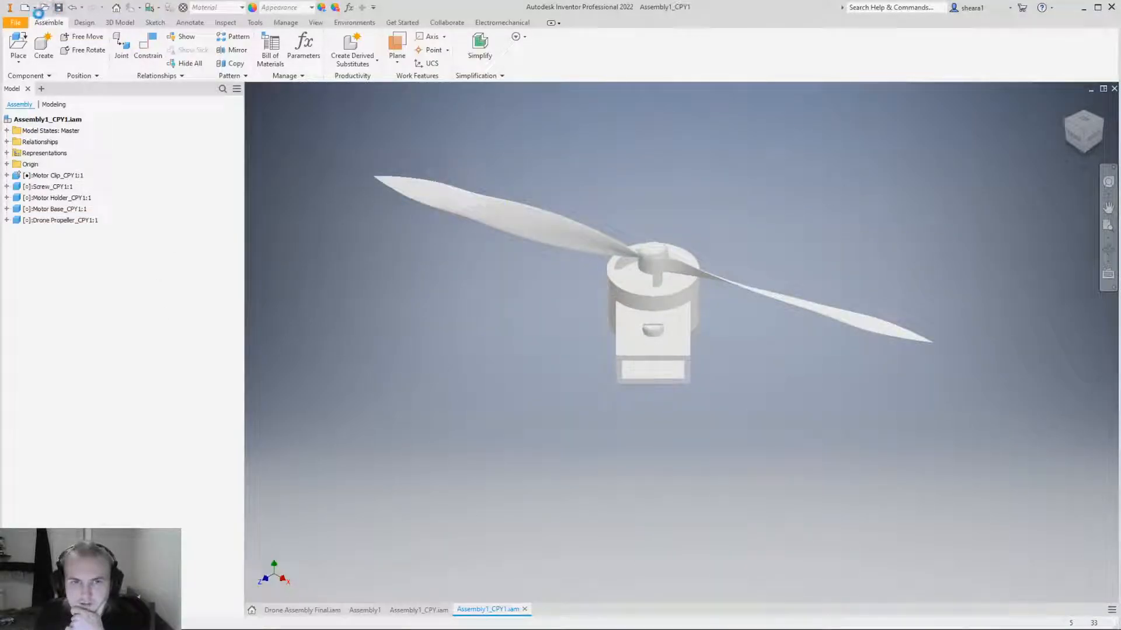
Save a copy of the assembly as Motor Propeller Assembly in the Drone workshop V3 Pack n Go folder.
click(15, 25)
click(35, 148)
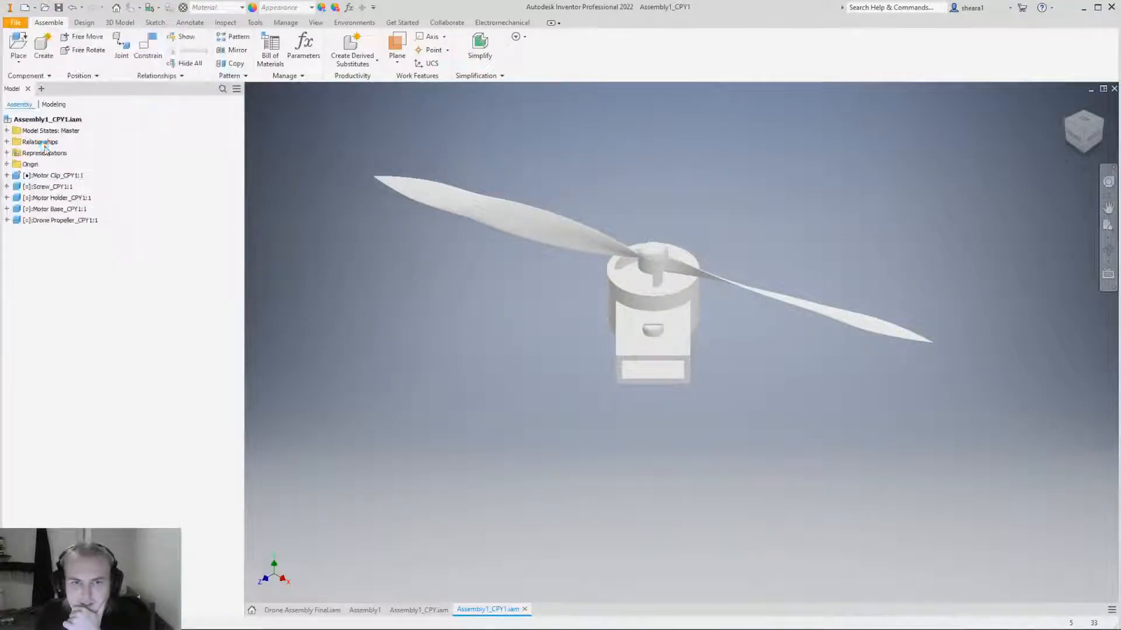
scroll(330, 286, down, 13)
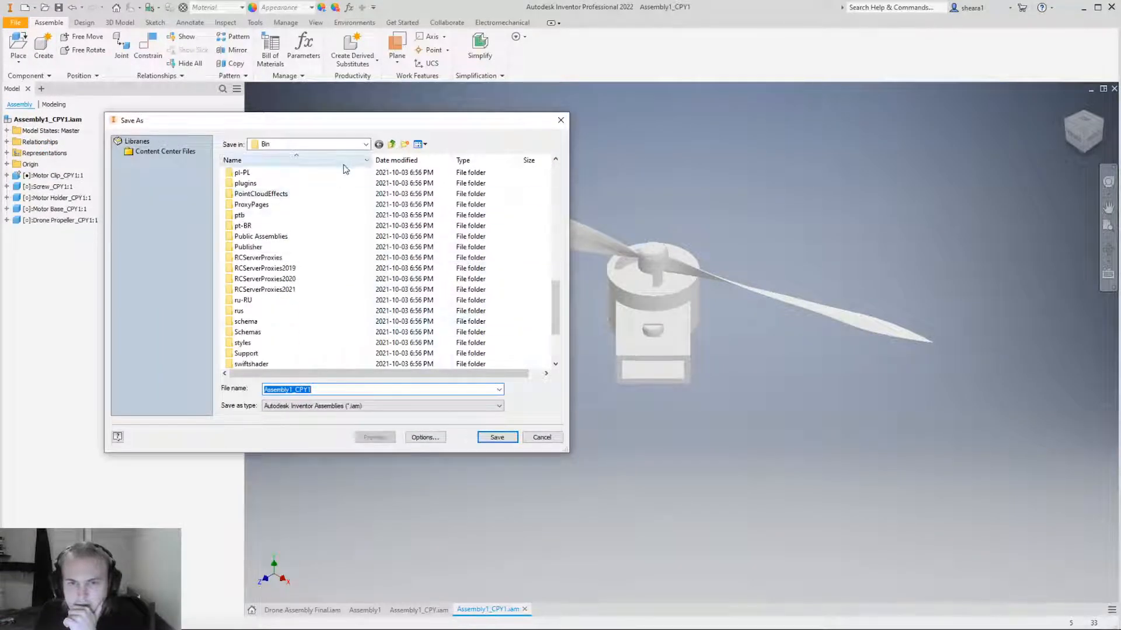
click(365, 145)
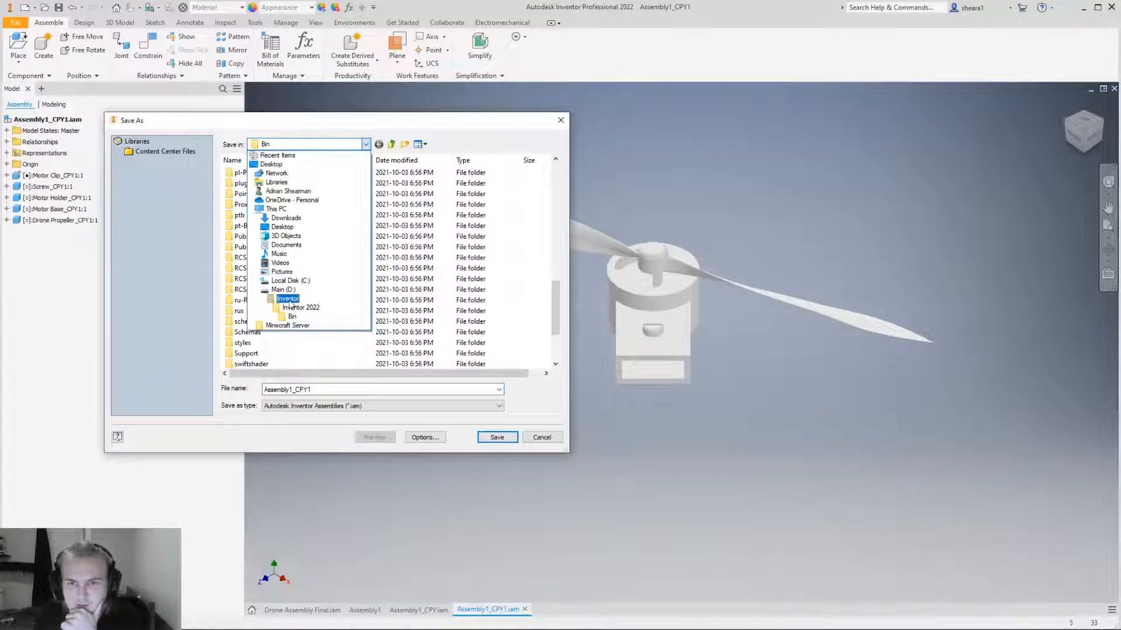
click(289, 300)
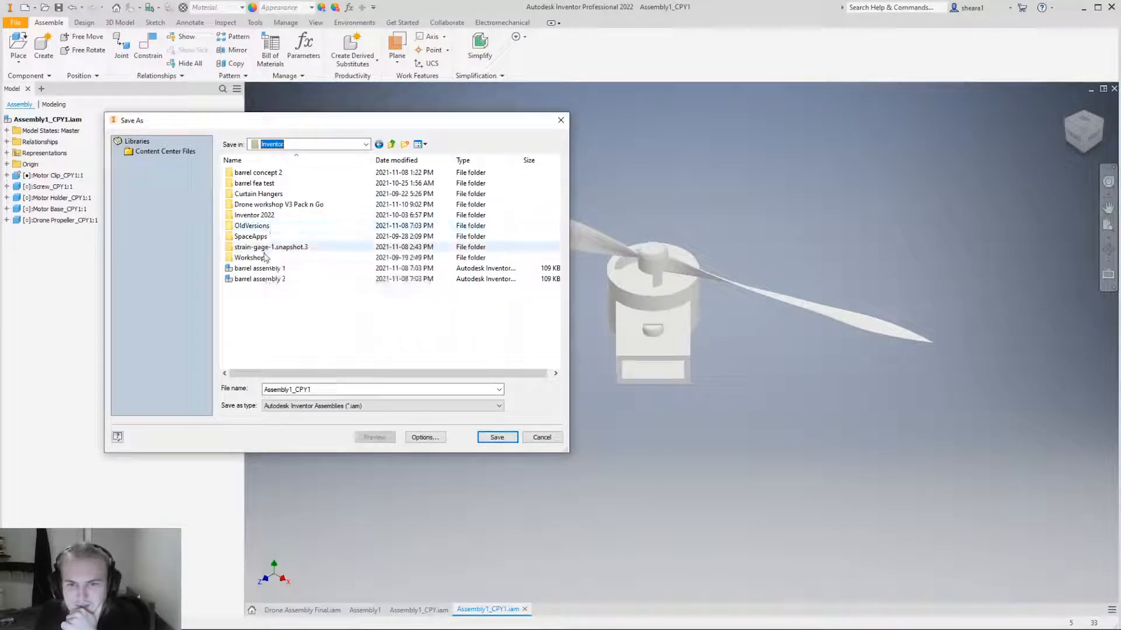
click(294, 207)
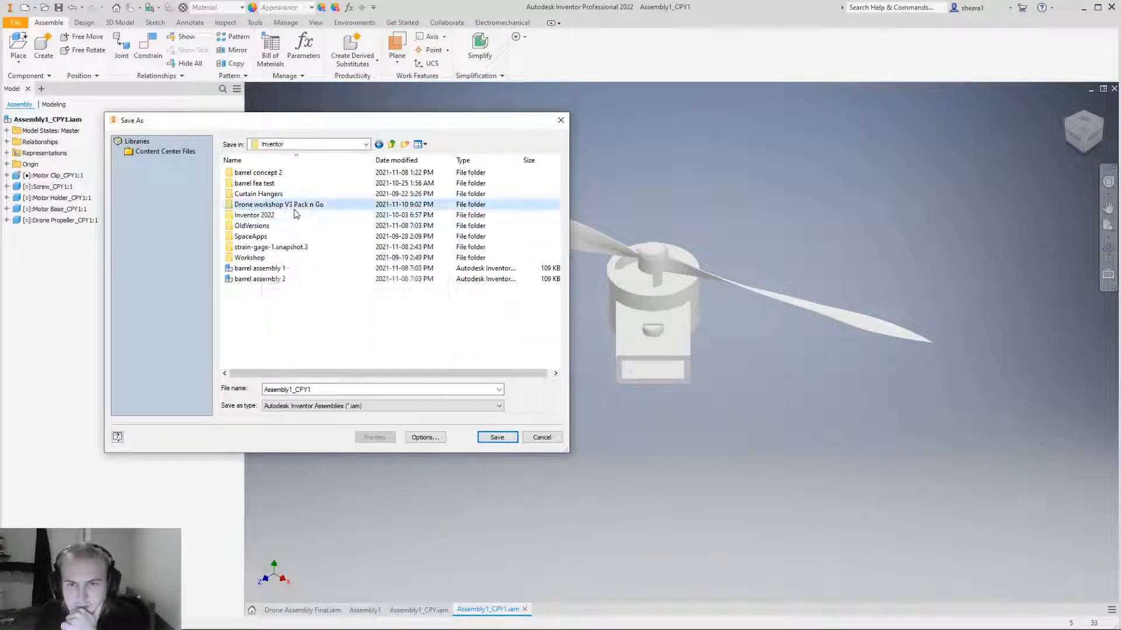
double_click(295, 214)
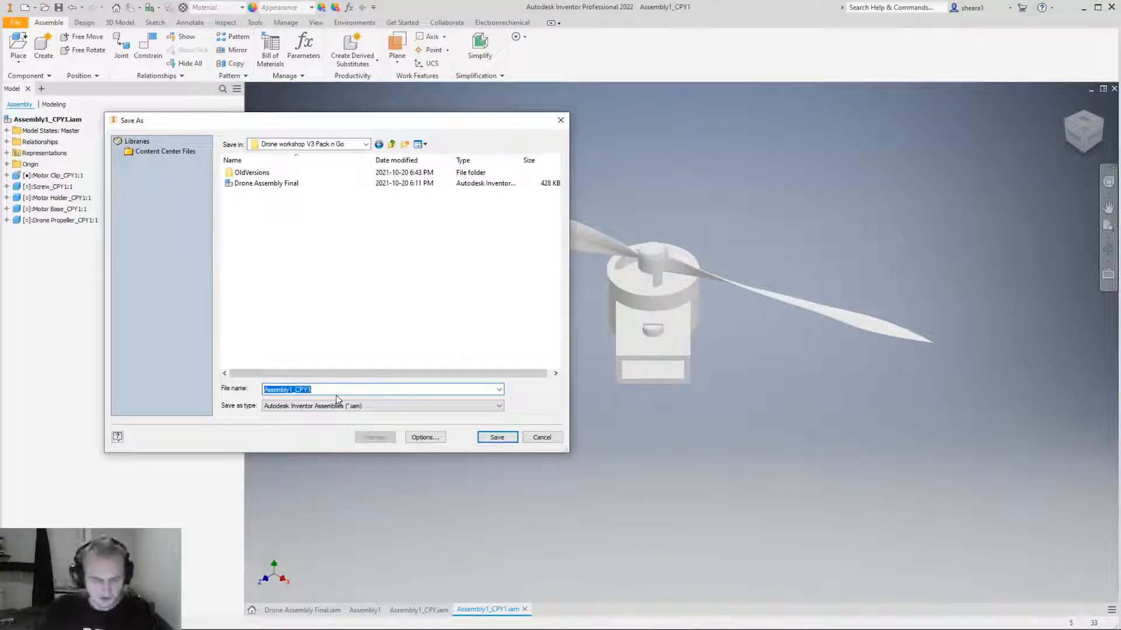
text(Motor Propeller)
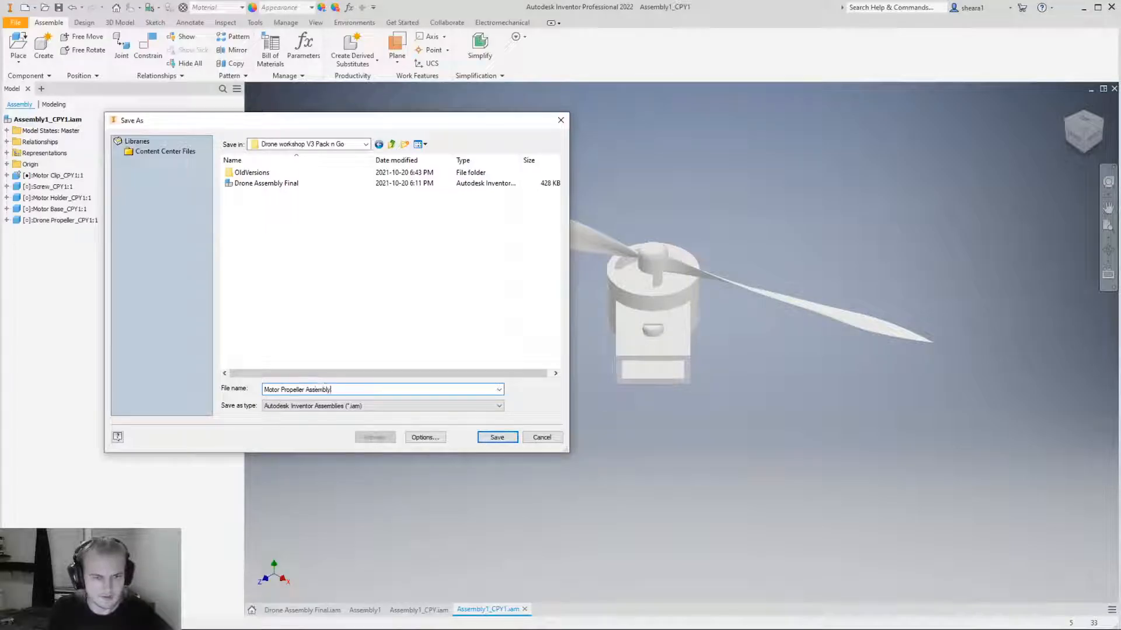
key(Return)
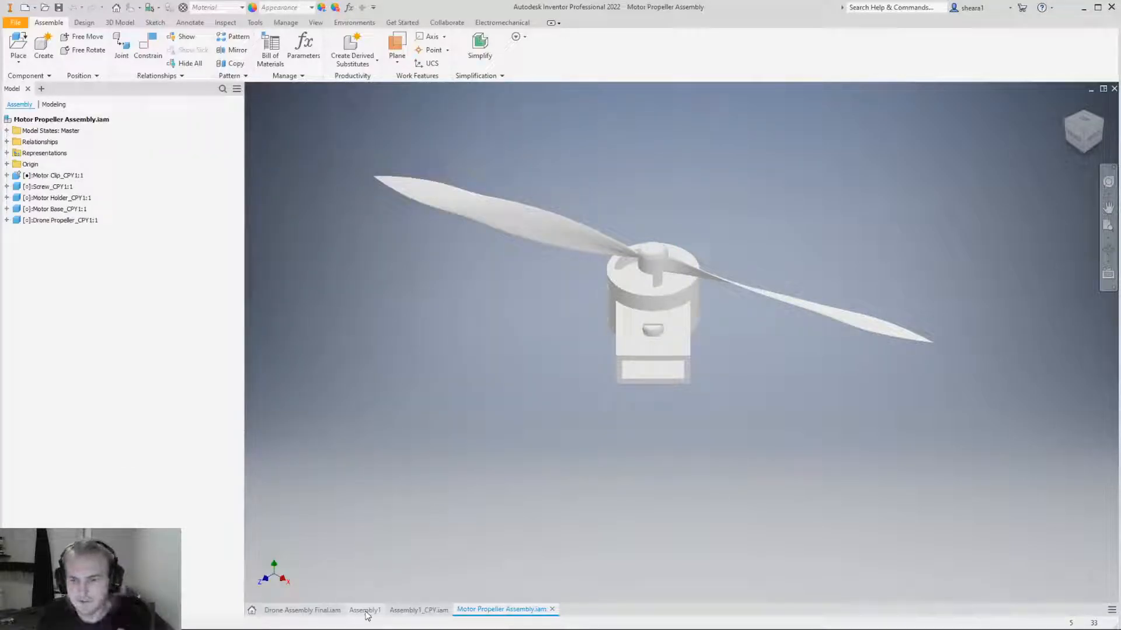
Place one Motor Propeller Assembly in Assembly1 and position it above the drone, clear of the arms.
click(366, 610)
scroll(738, 416, down, 3)
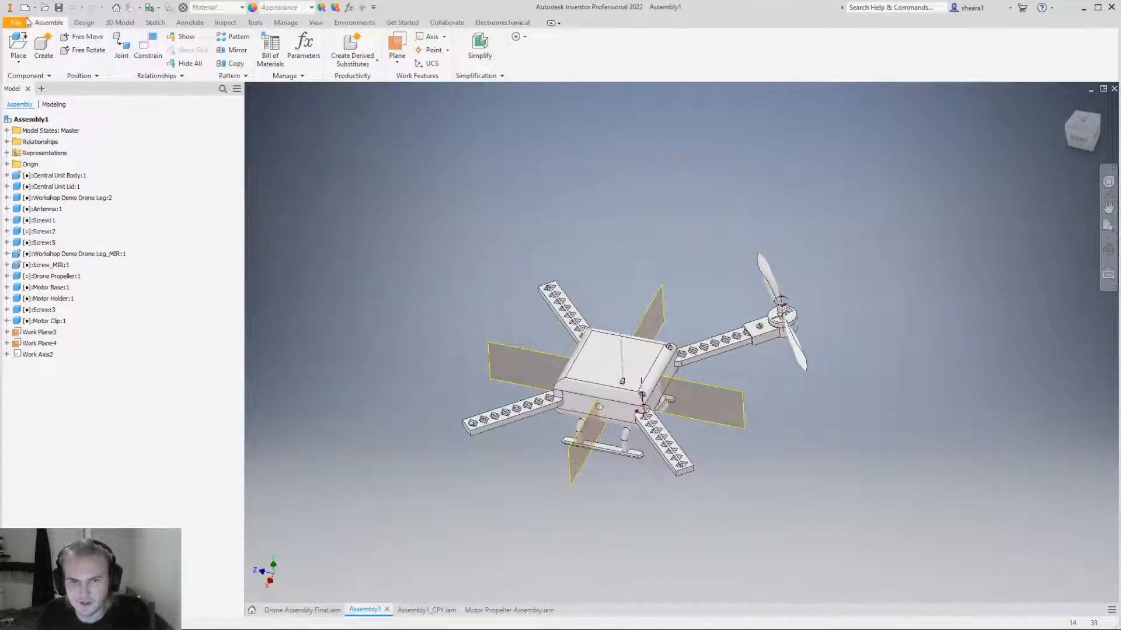
click(18, 44)
scroll(327, 263, down, 3)
double_click(274, 302)
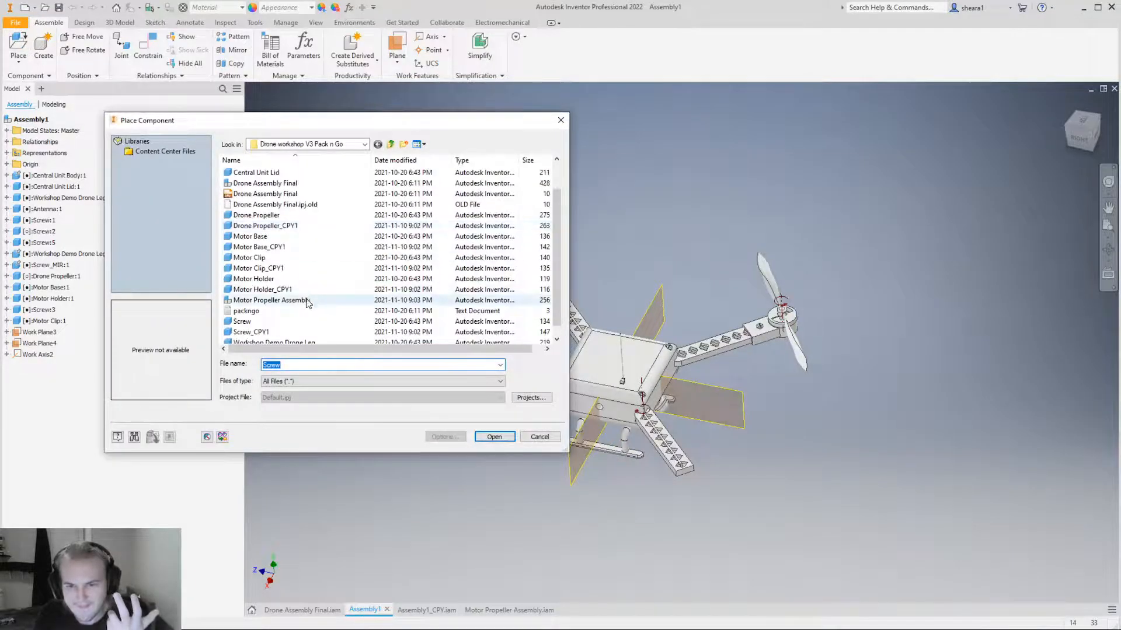
click(492, 251)
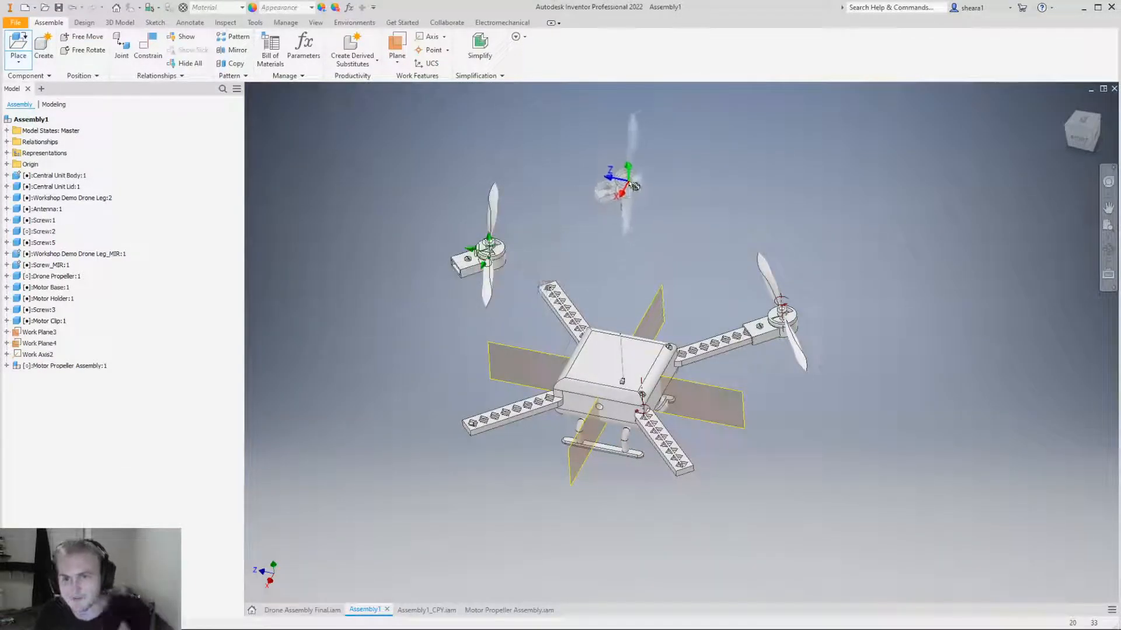
scroll(507, 292, up, 3)
key(Escape)
drag(503, 242, 559, 204)
shift+middle_drag(614, 237, 665, 251)
Add a rigid joint between the placed motor clip's inner socket and the end face of an empty drone arm.
click(121, 46)
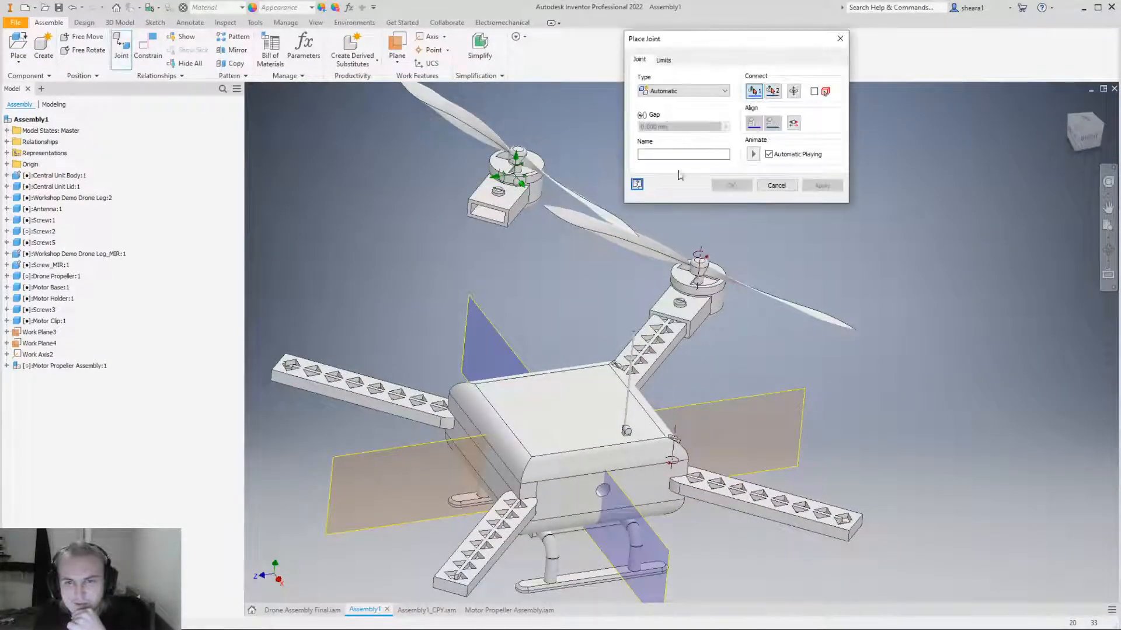
click(682, 90)
click(657, 111)
scroll(513, 185, up, 5)
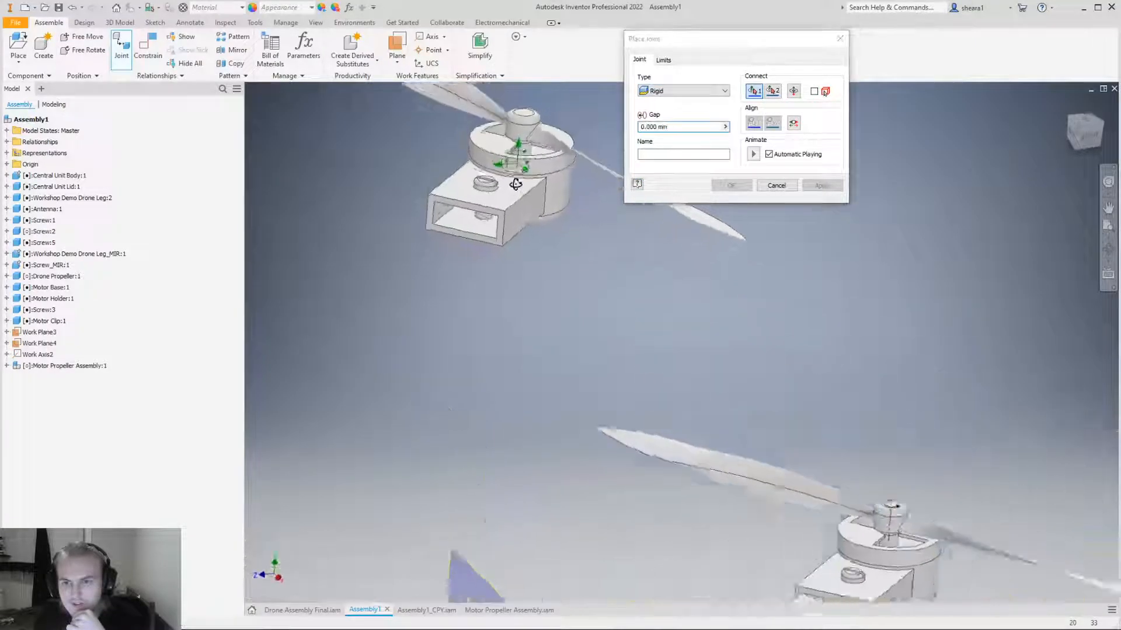
shift+middle_drag(514, 185, 497, 212)
click(497, 212)
scroll(525, 351, down, 5)
shift+middle_drag(533, 380, 490, 500)
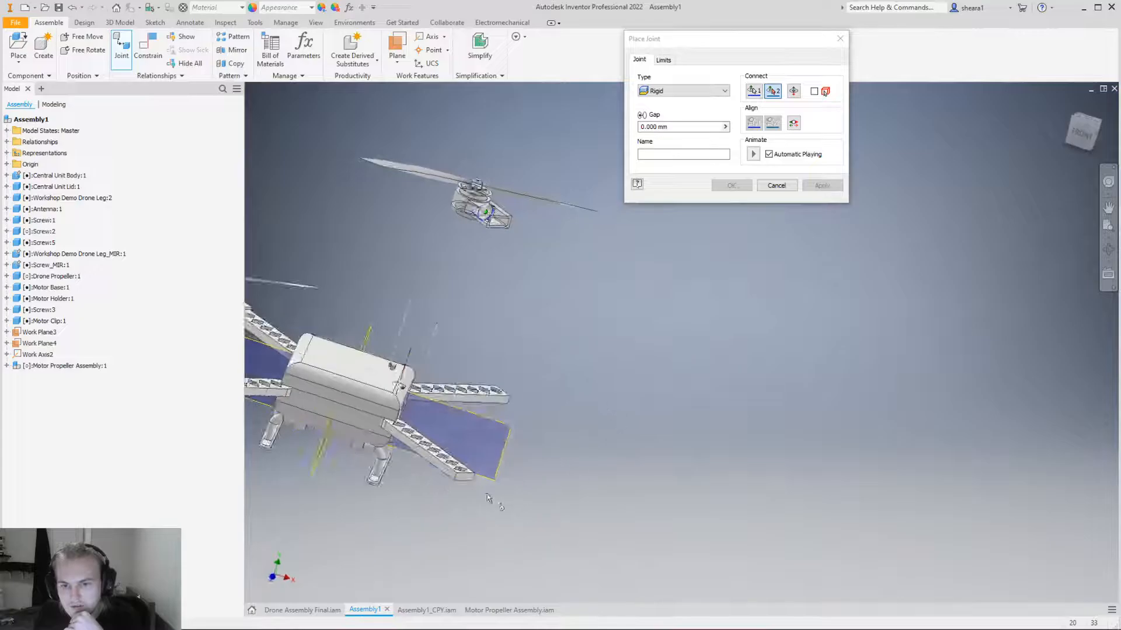
scroll(484, 493, up, 3)
click(477, 486)
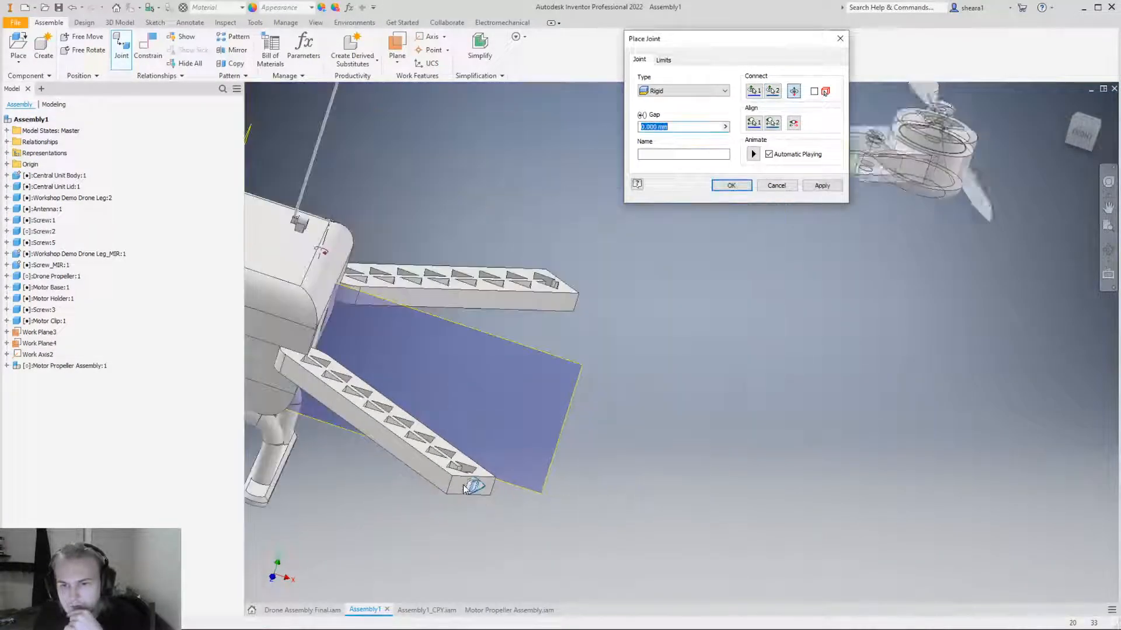
click(731, 185)
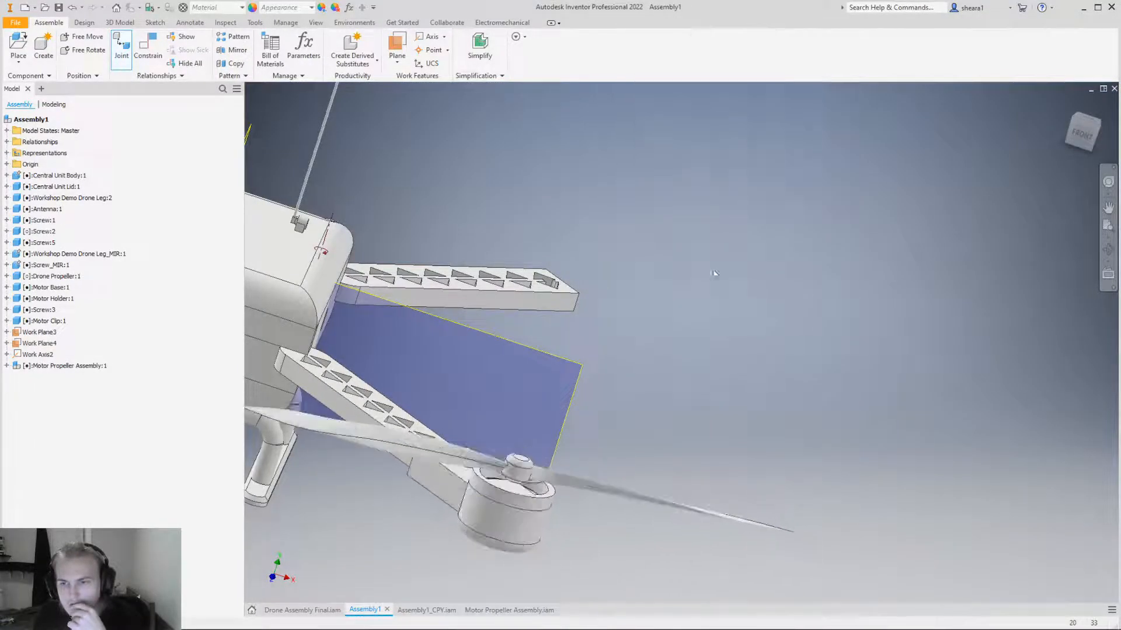
Check whether the newly attached propeller turns in Assembly1 and look at the Assembly1_CPY copy.
key(F6)
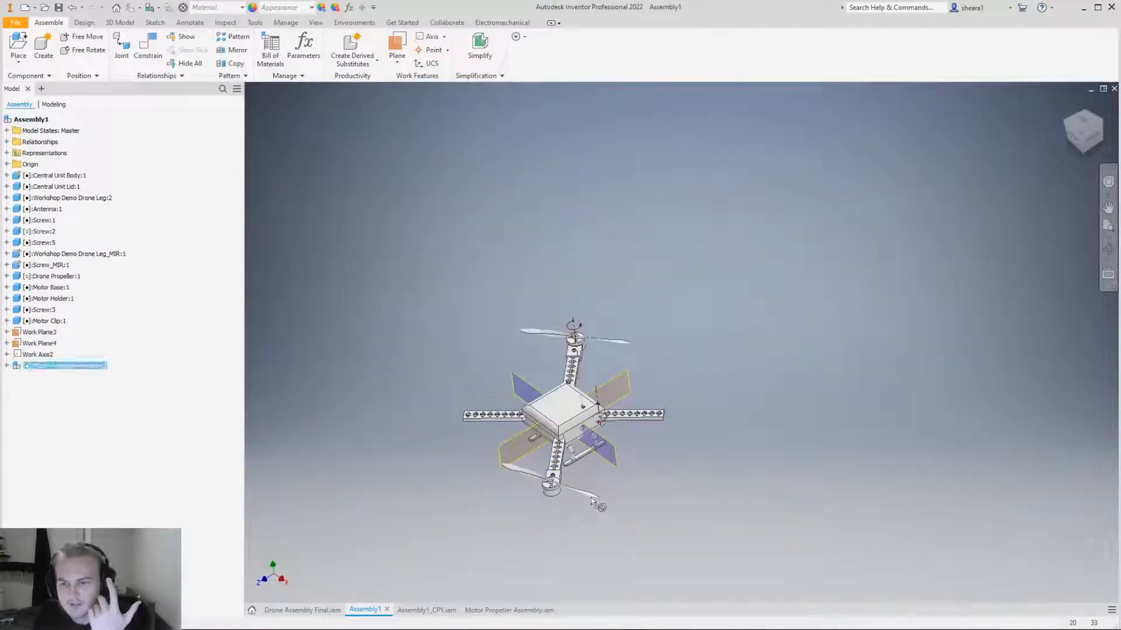
scroll(561, 516, up, 5)
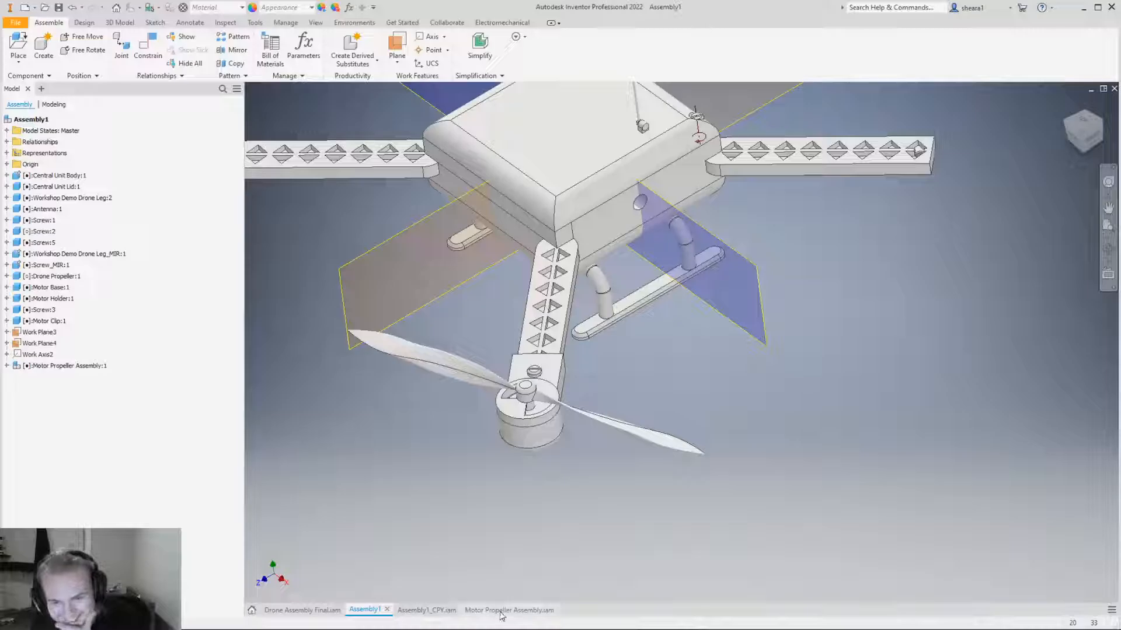
click(426, 610)
middle_drag(538, 325, 479, 276)
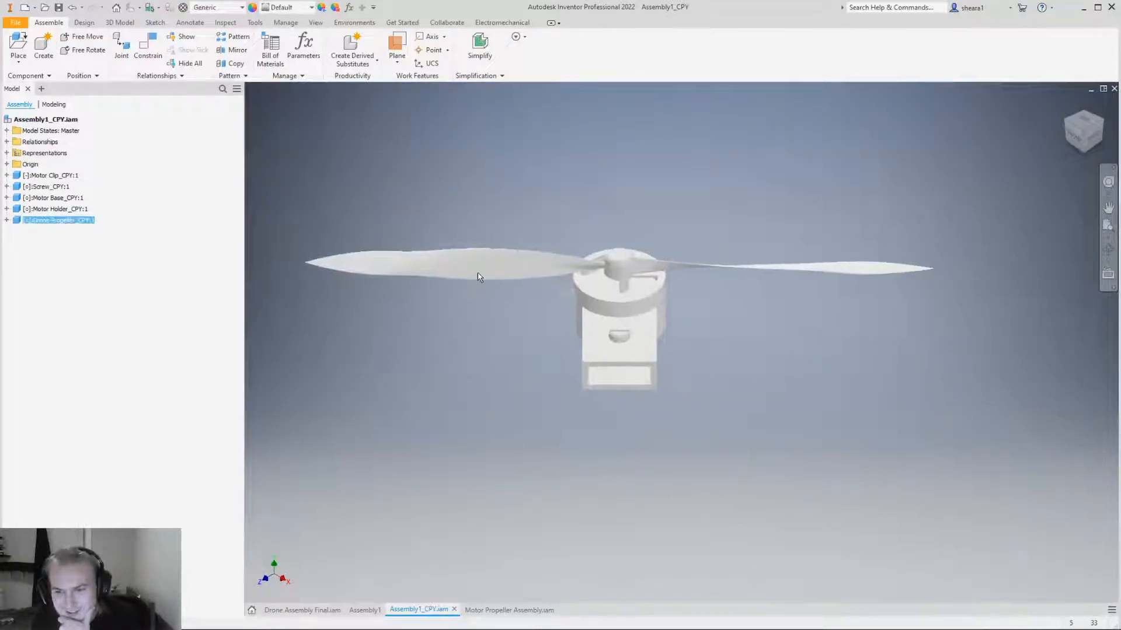
Rotate the propeller in Motor Propeller Assembly and compare its position with the one shown in Assembly1.
click(508, 610)
mouse_move(768, 307)
mouse_down()
mouse_move(708, 408)
mouse_move(901, 278)
mouse_move(759, 310)
mouse_up()
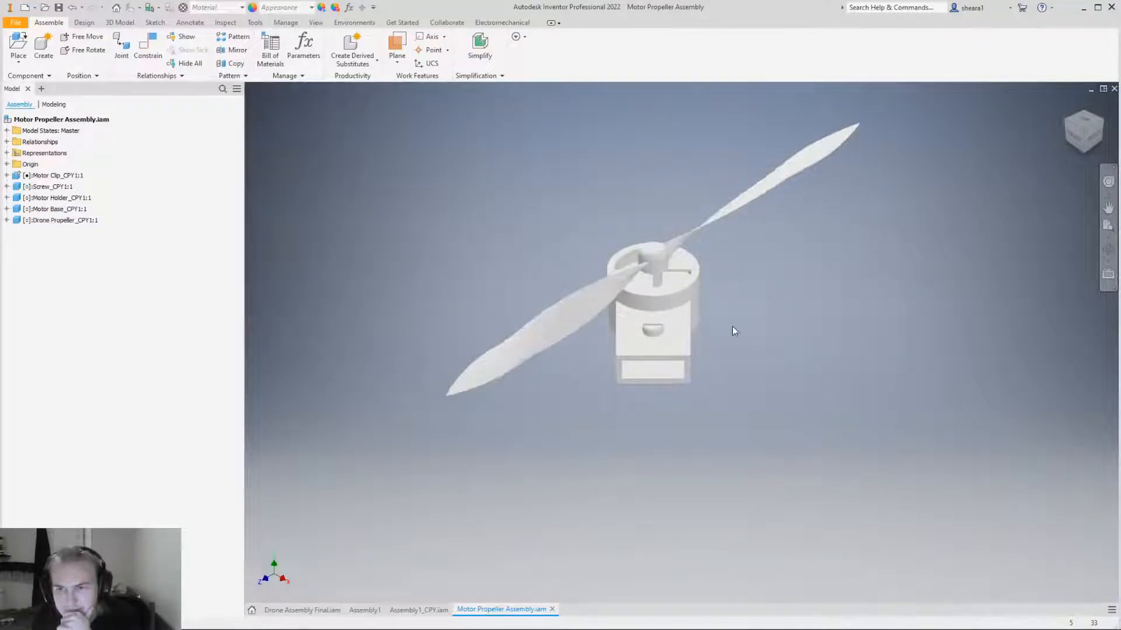
drag(778, 178, 426, 553)
click(365, 609)
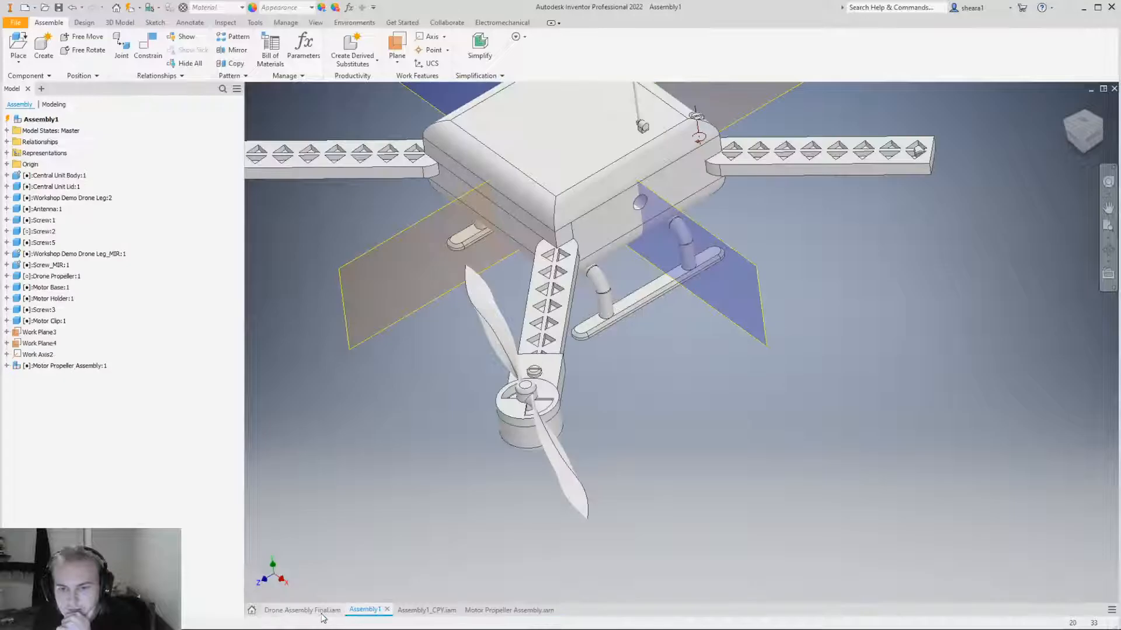
click(303, 610)
click(366, 612)
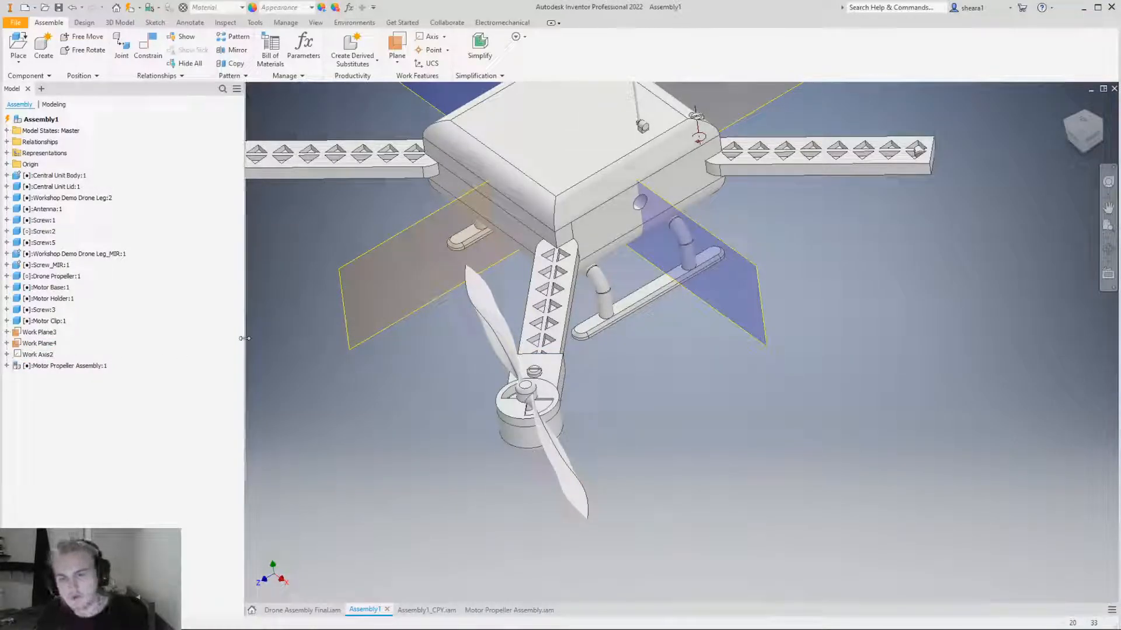
click(507, 610)
click(364, 610)
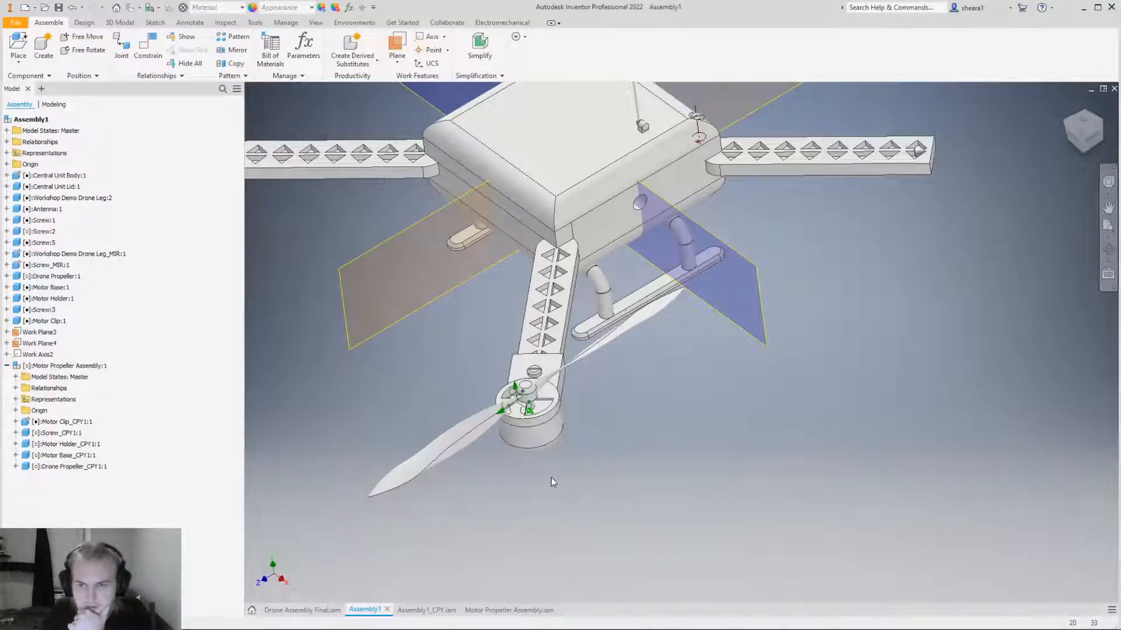
Move the placed Motor Propeller Assembly clear of the drone arm and examine how it moves in Assembly1.
drag(543, 441, 475, 543)
click(573, 431)
mouse_move(586, 420)
mouse_down()
mouse_move(557, 414)
mouse_move(574, 425)
mouse_up()
click(591, 515)
shift+middle_drag(591, 518, 611, 370)
click(556, 418)
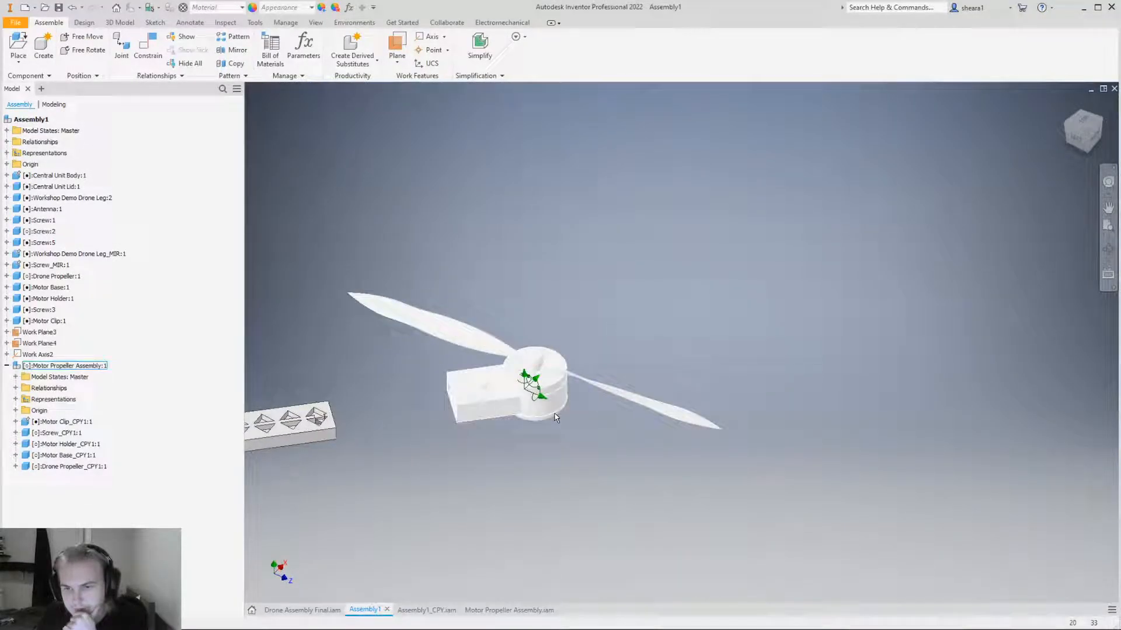
right_click(524, 414)
click(509, 533)
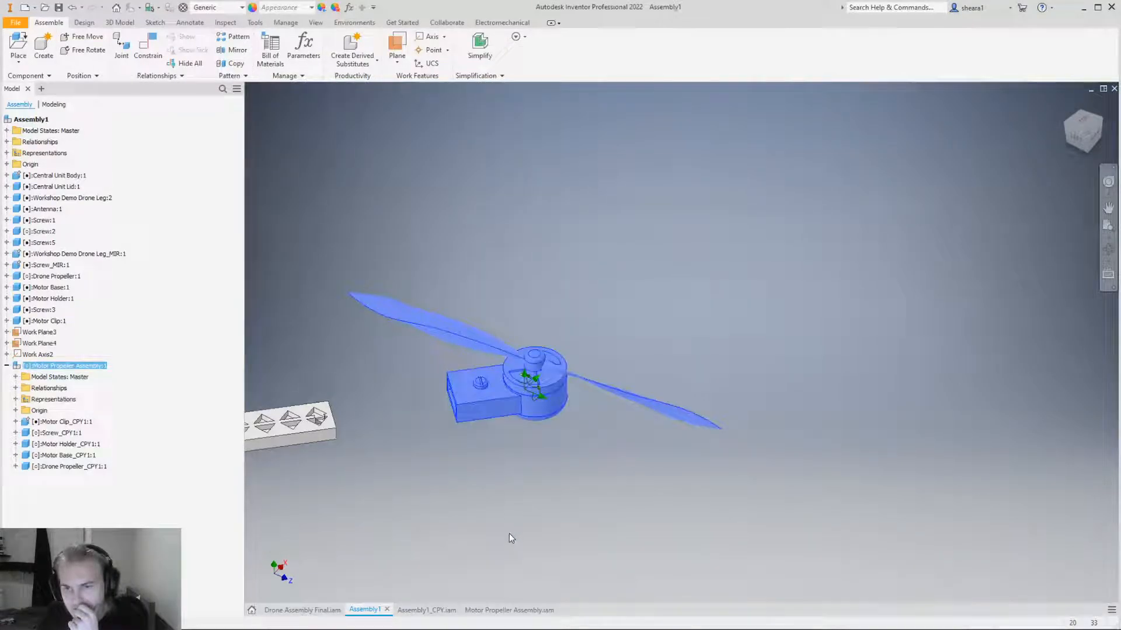
Unground the motor clip in Motor Propeller Assembly and test the placed assembly's movement in Assembly1.
click(492, 611)
click(626, 371)
right_click(626, 370)
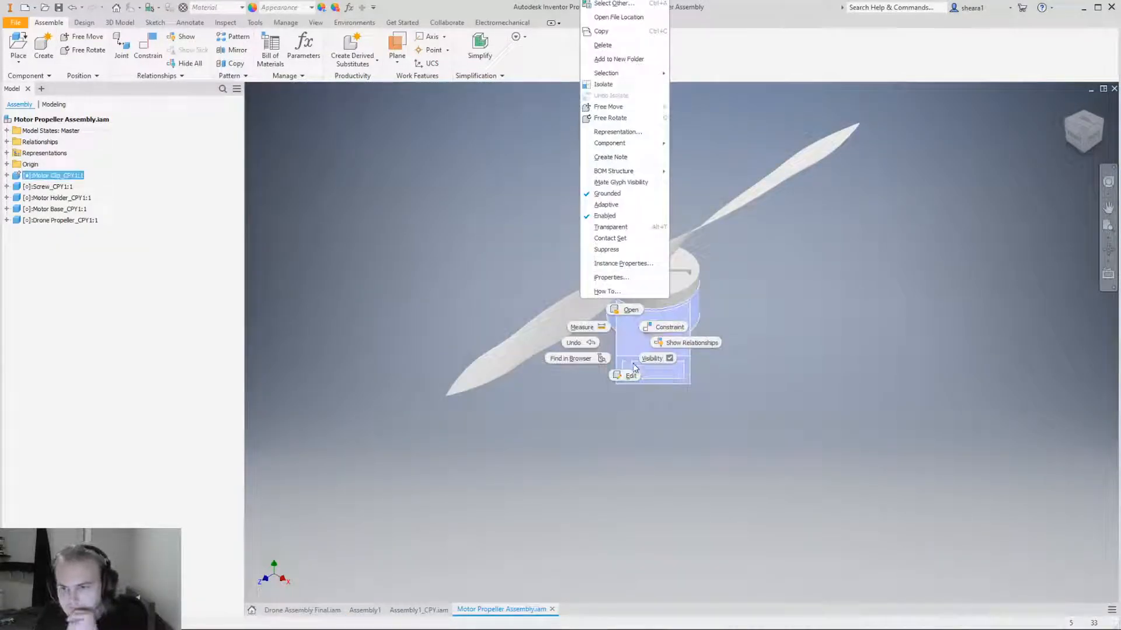
click(600, 194)
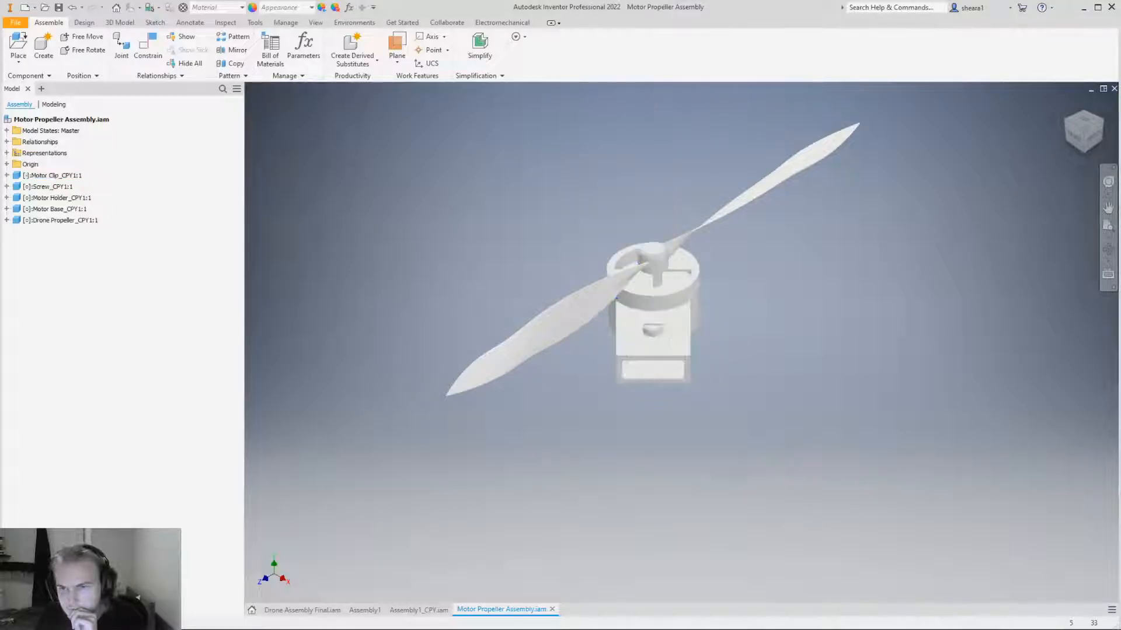
click(356, 607)
drag(651, 370, 598, 429)
click(509, 610)
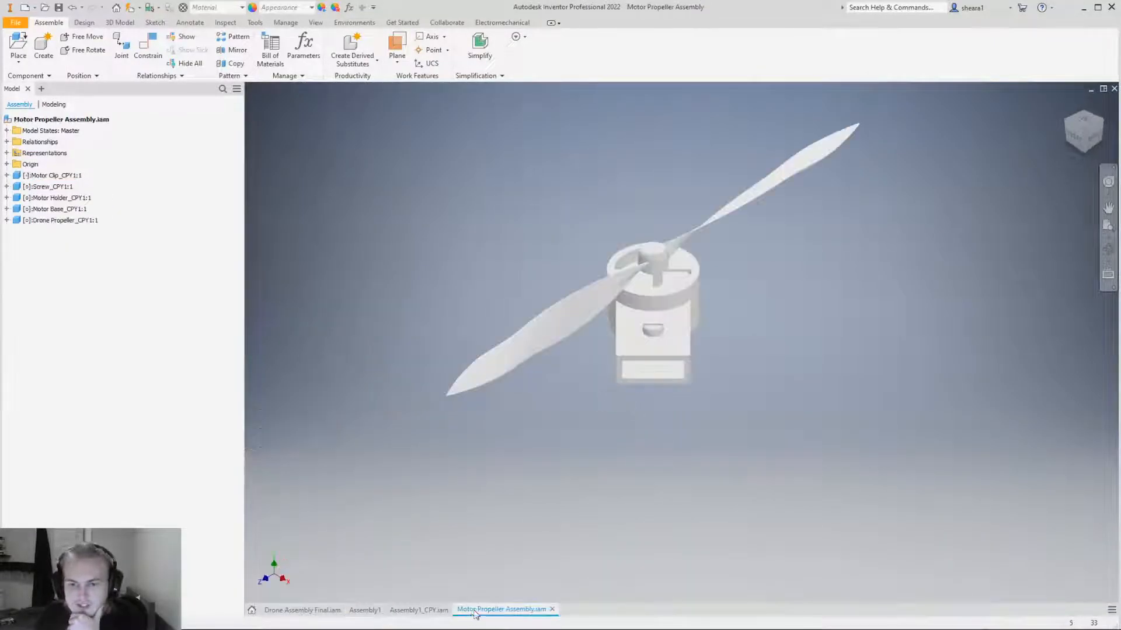
Ground the motor clip in Motor Propeller Assembly again and test the propeller's rotation.
click(718, 211)
middle_drag(717, 212, 751, 363)
click(745, 378)
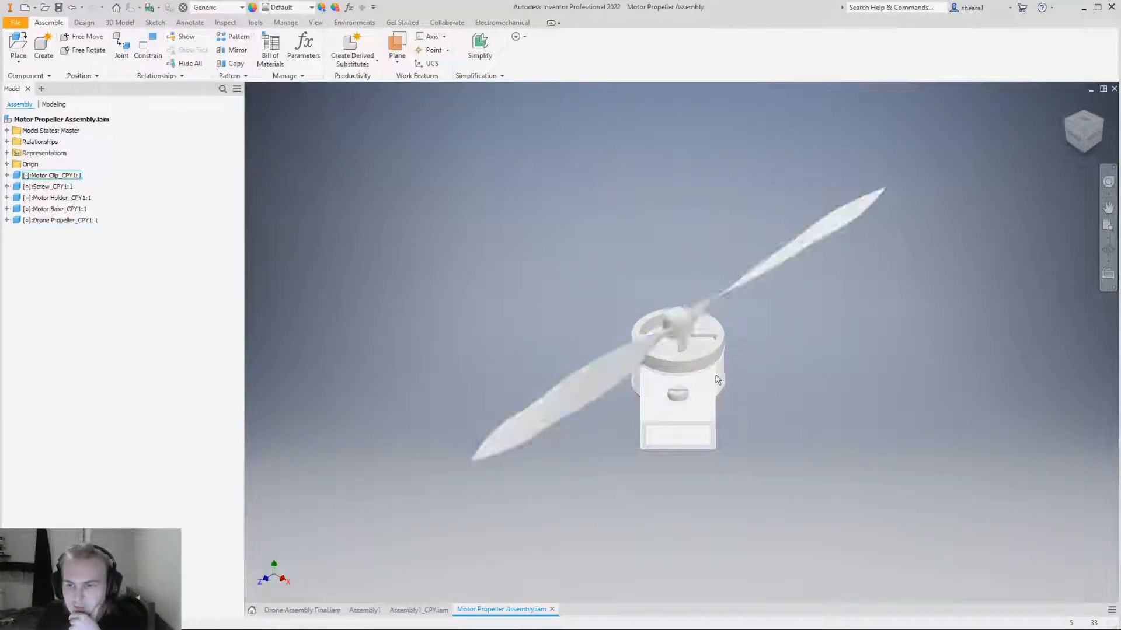
right_click(713, 377)
click(711, 227)
drag(782, 313, 637, 481)
click(490, 319)
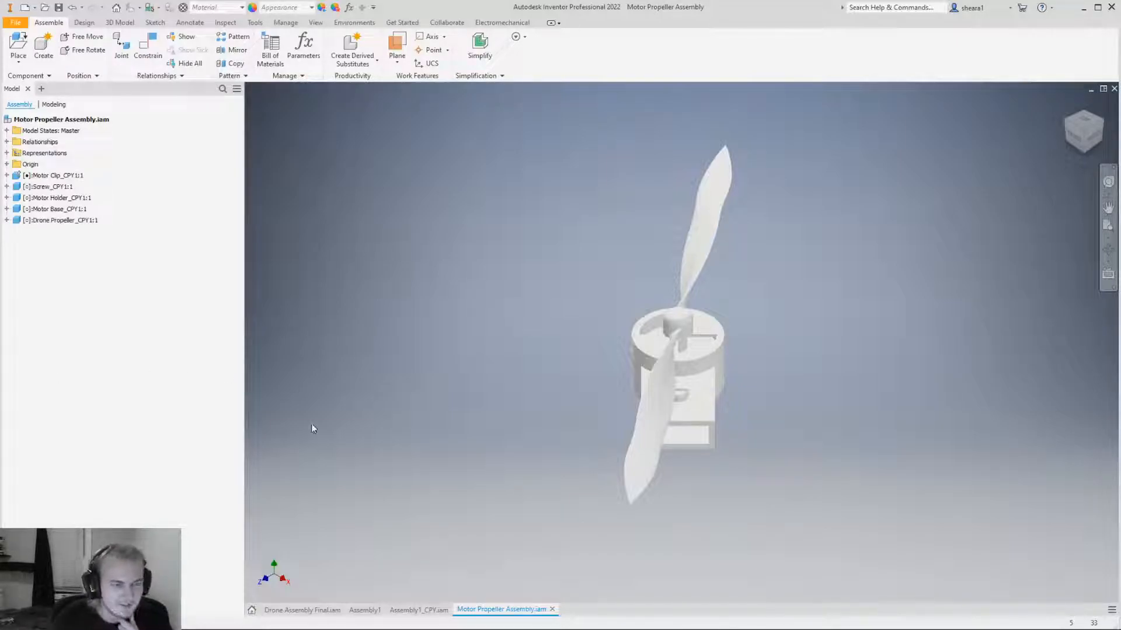
Make the placed Motor Propeller Assembly flexible in Assembly1 and test how it moves near the drone arm.
click(366, 611)
shift+middle_drag(600, 434, 632, 485)
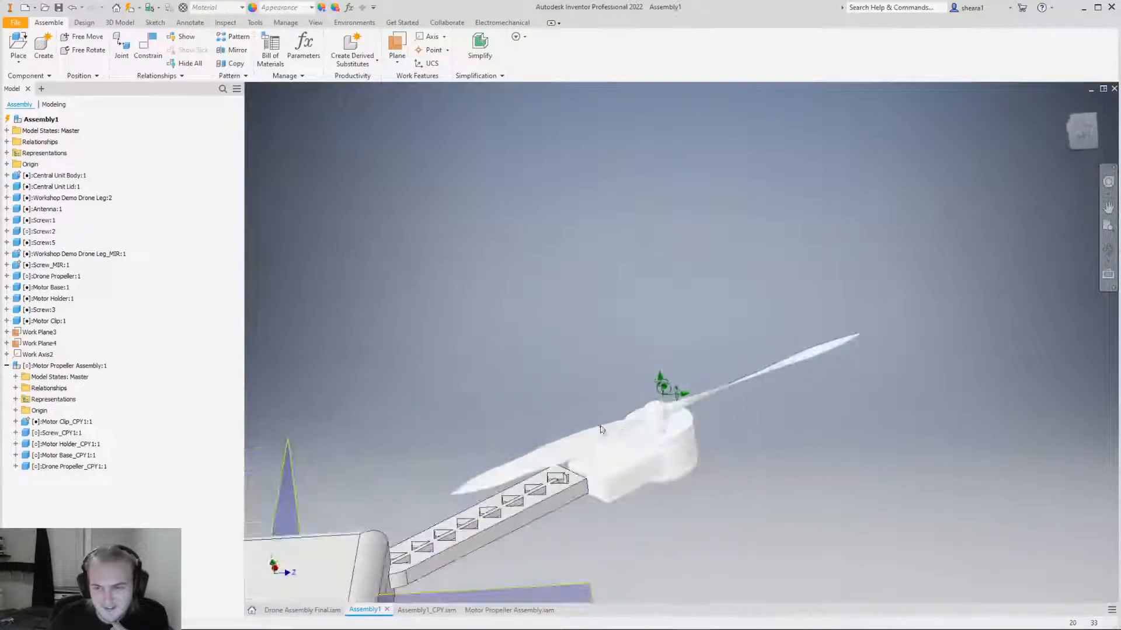
right_click(633, 485)
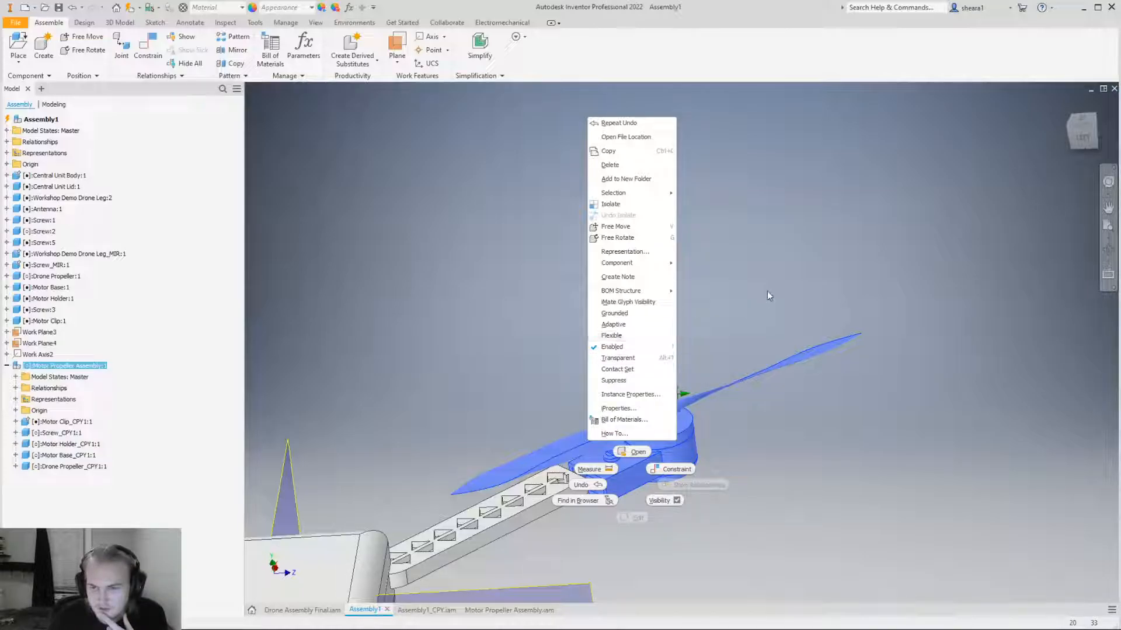
click(639, 335)
mouse_move(671, 437)
mouse_down()
mouse_move(672, 403)
mouse_move(677, 461)
mouse_move(663, 403)
mouse_move(666, 418)
mouse_up()
click(723, 461)
shift+middle_drag(693, 453, 292, 205)
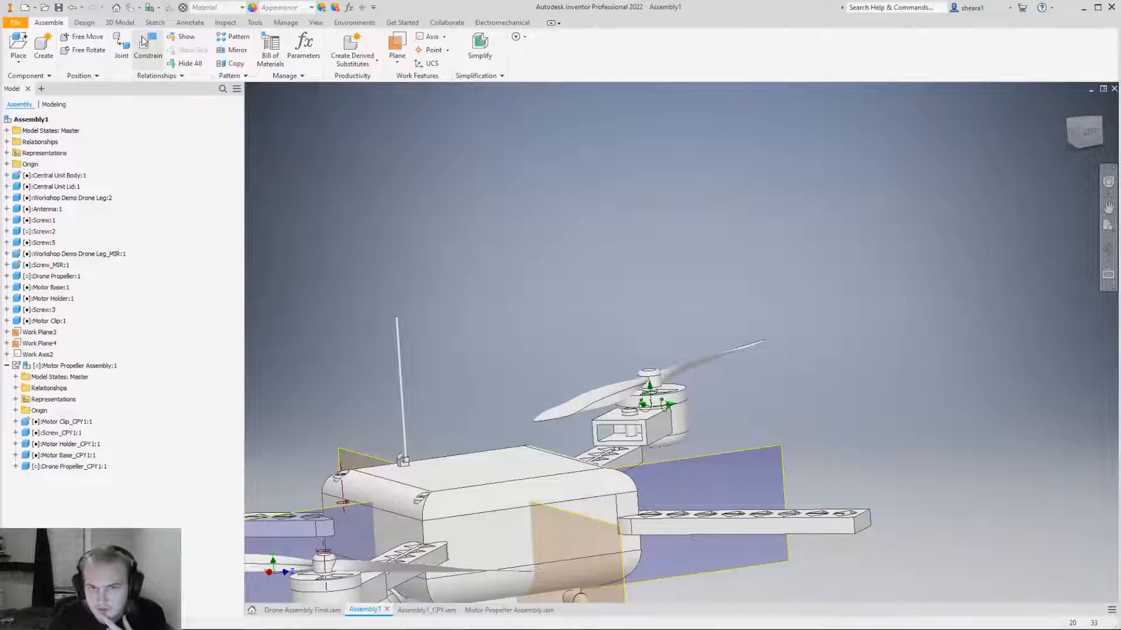
click(143, 42)
scroll(604, 439, down, 3)
shift+middle_drag(631, 449, 818, 484)
click(864, 500)
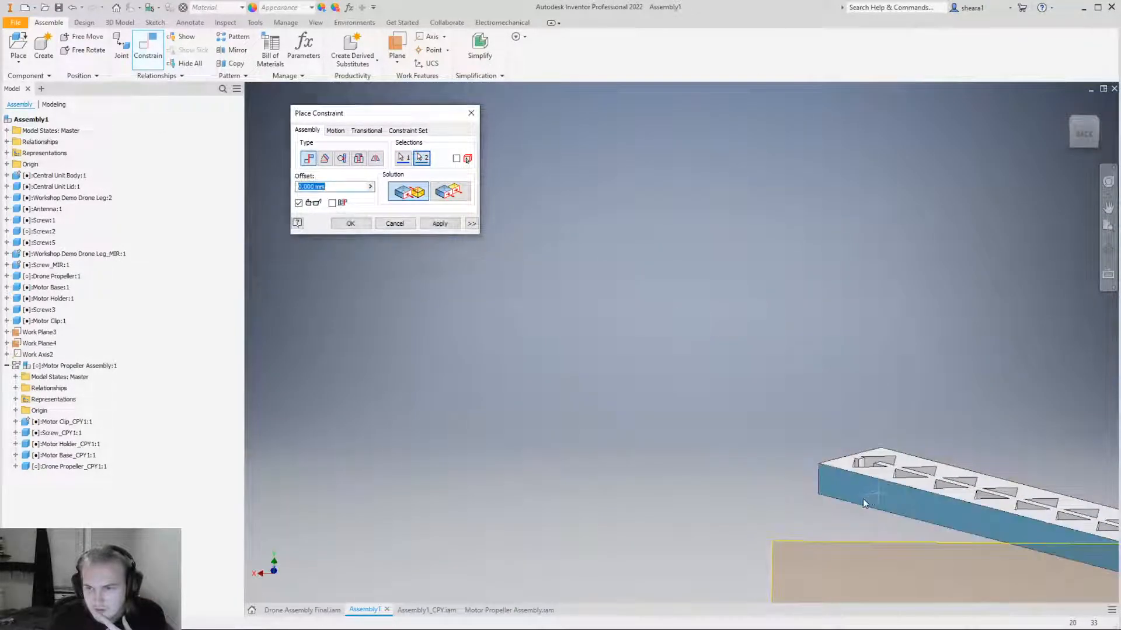
scroll(862, 498, up, 5)
scroll(903, 575, down, 3)
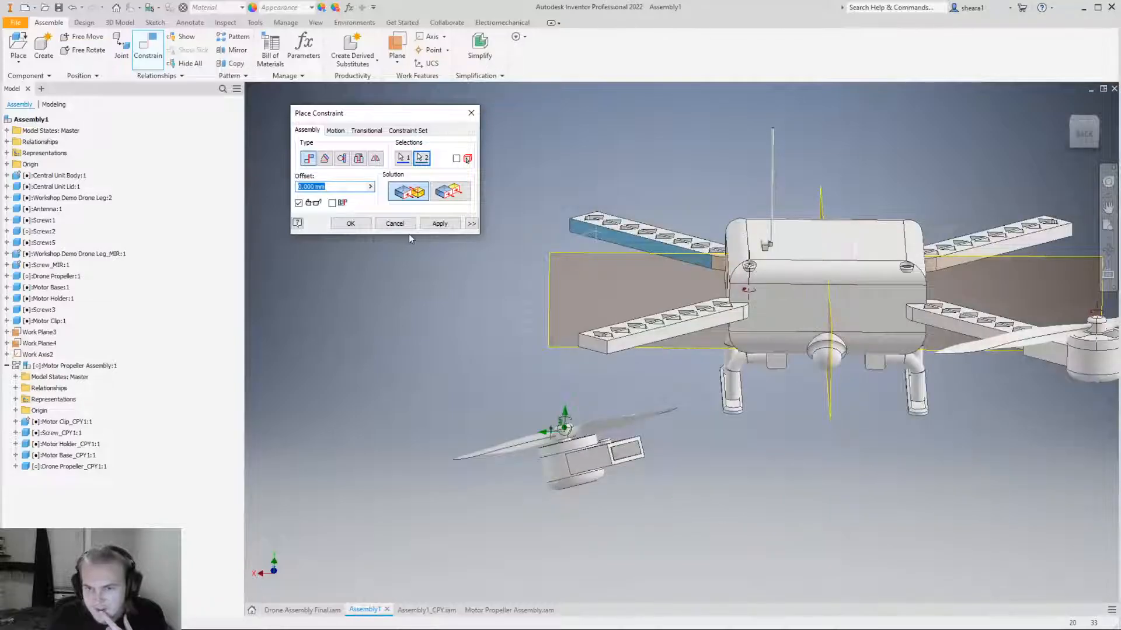
click(394, 224)
Move the placed Motor Propeller Assembly clear of the drone and turn off its Flexible setting.
drag(487, 217, 445, 313)
key(F6)
right_click(431, 184)
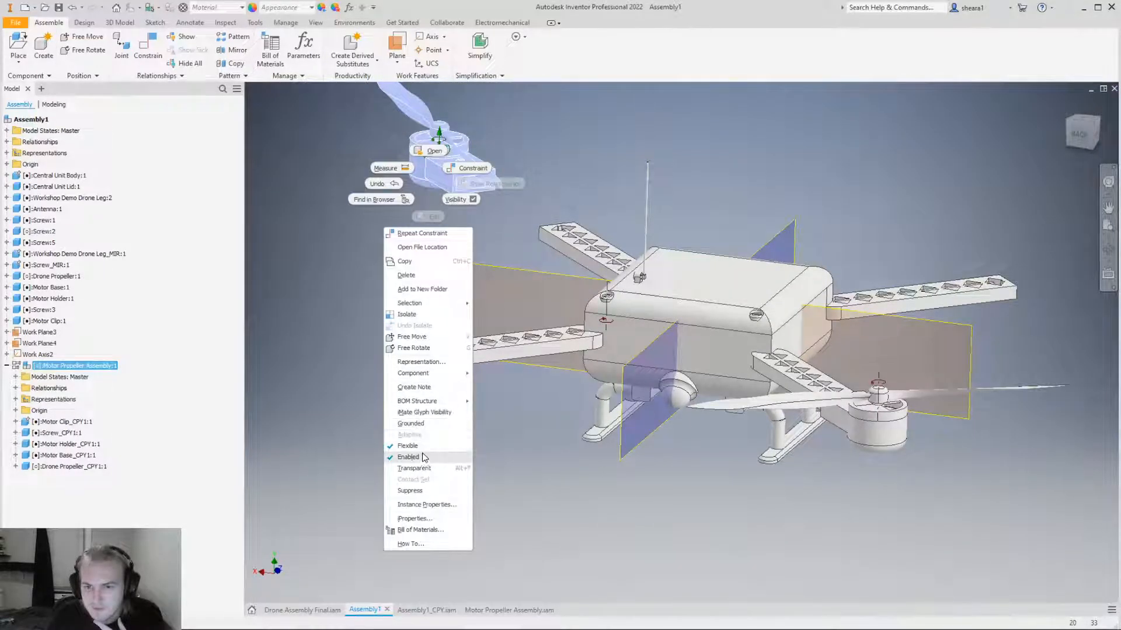
click(360, 215)
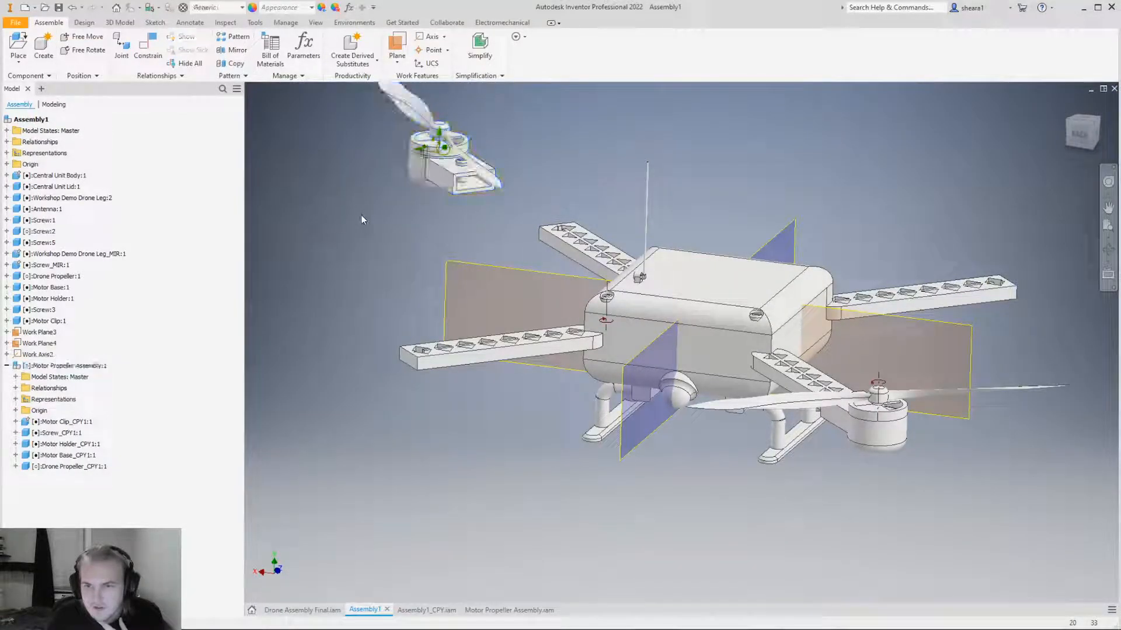
Set up a Rigid joint between the motor clip socket of the loose Motor Propeller Assembly and the end face of an empty arm.
click(120, 46)
click(699, 89)
click(660, 101)
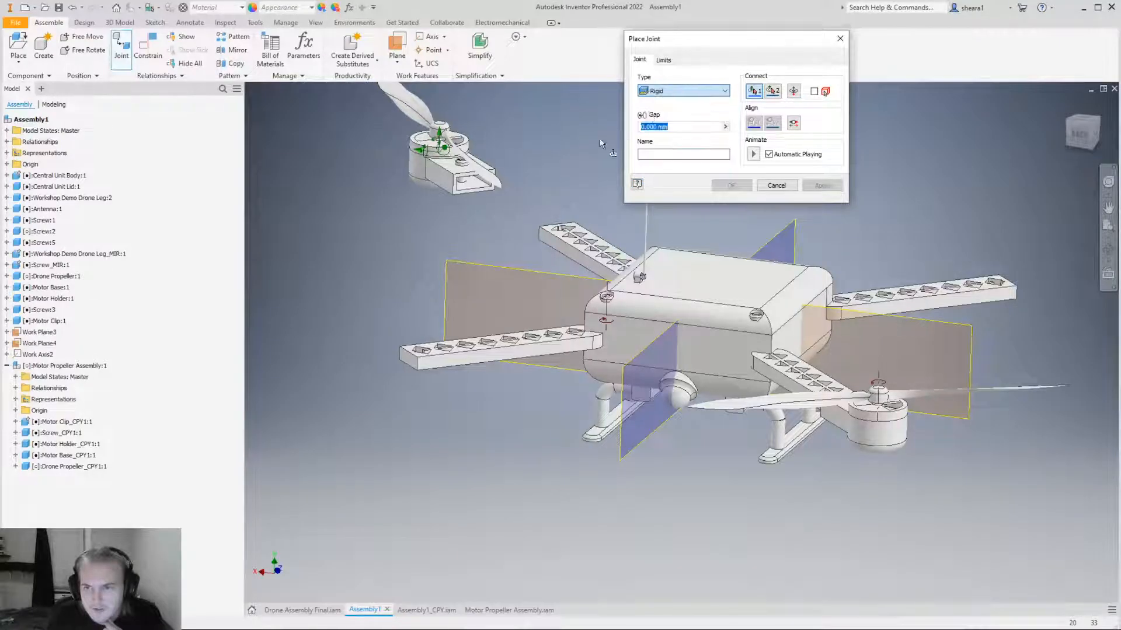
scroll(438, 169, up, 5)
click(453, 167)
scroll(453, 167, down, 5)
shift+middle_drag(642, 304, 613, 274)
scroll(584, 246, up, 4)
click(581, 245)
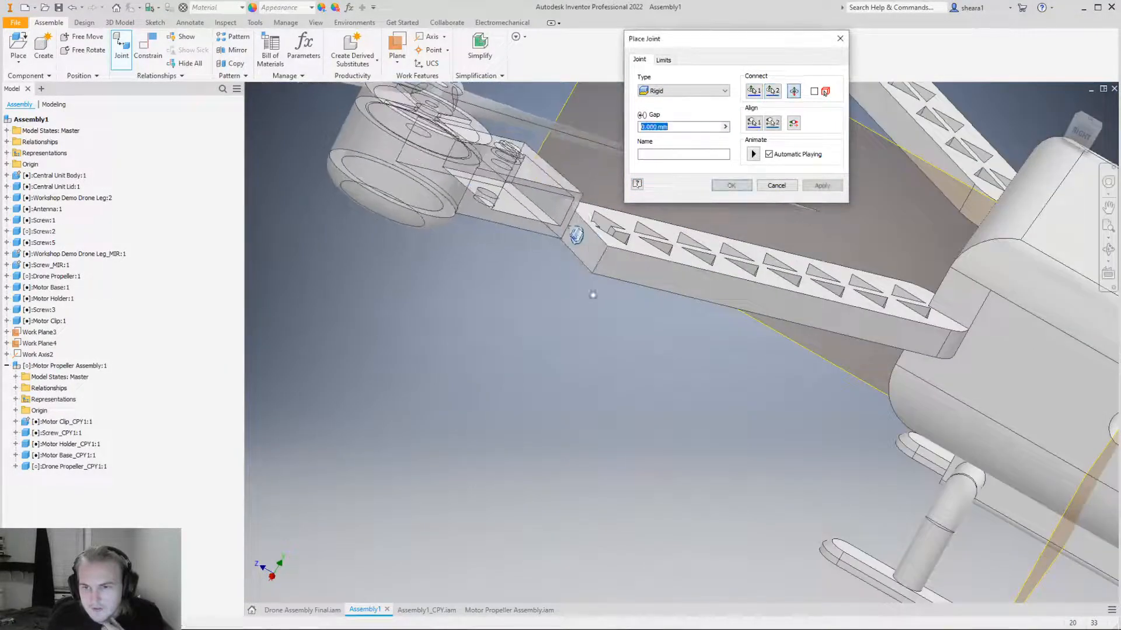
Adjust the rigid joint's flip and alignment so the motor sits upright beyond the arm end, and accept the joint.
scroll(610, 313, down, 3)
shift+middle_drag(525, 275, 405, 275)
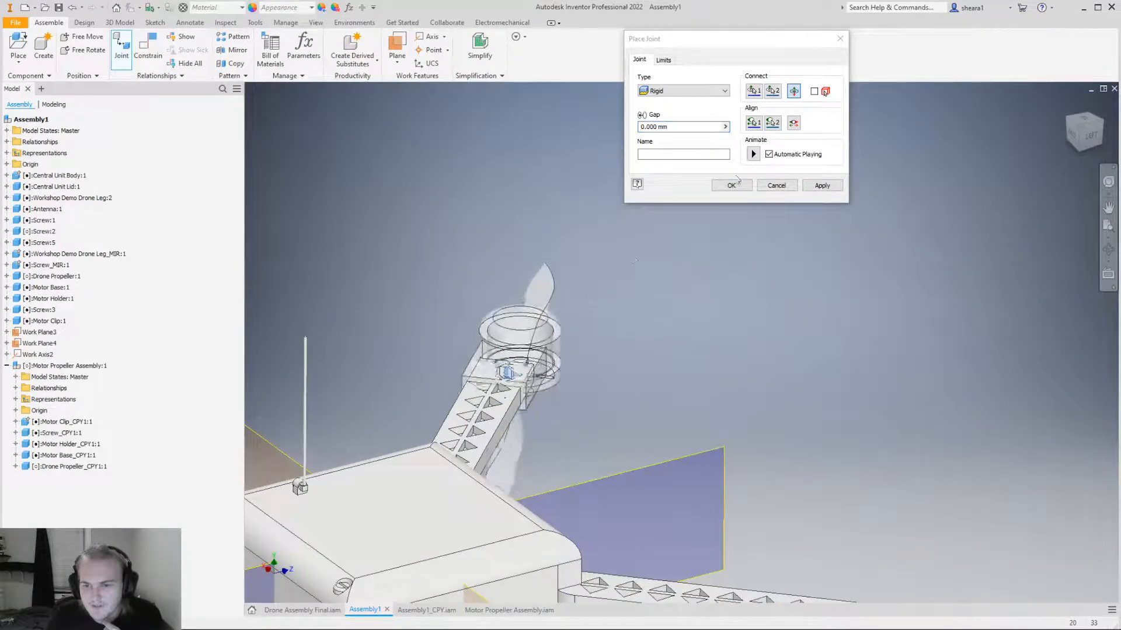
click(772, 123)
shift+middle_drag(653, 298, 555, 348)
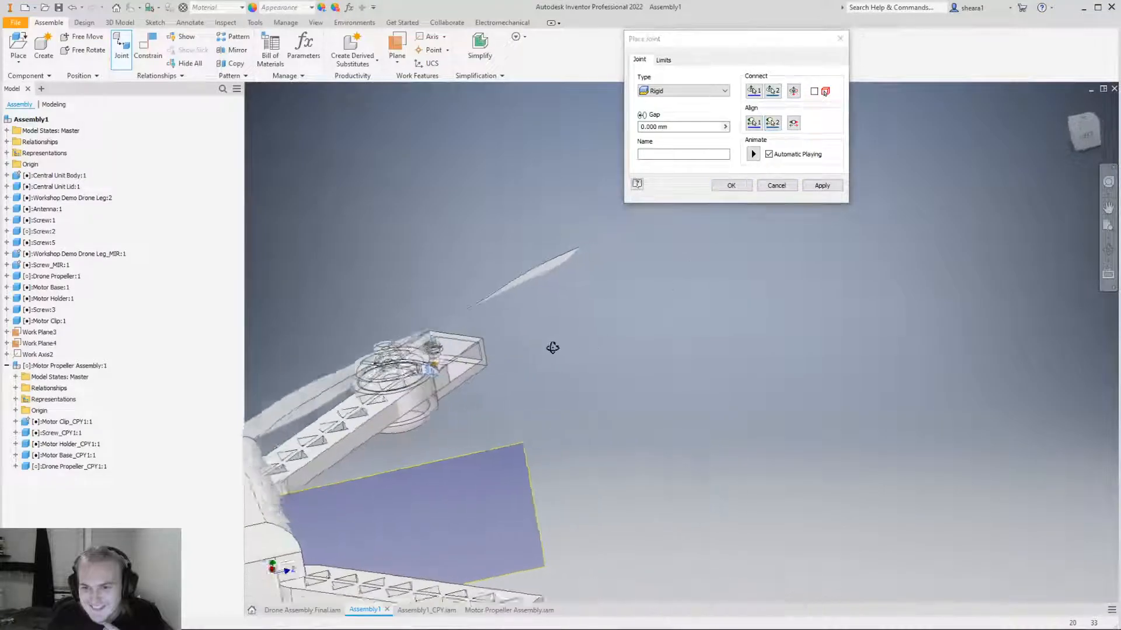
click(793, 91)
click(795, 130)
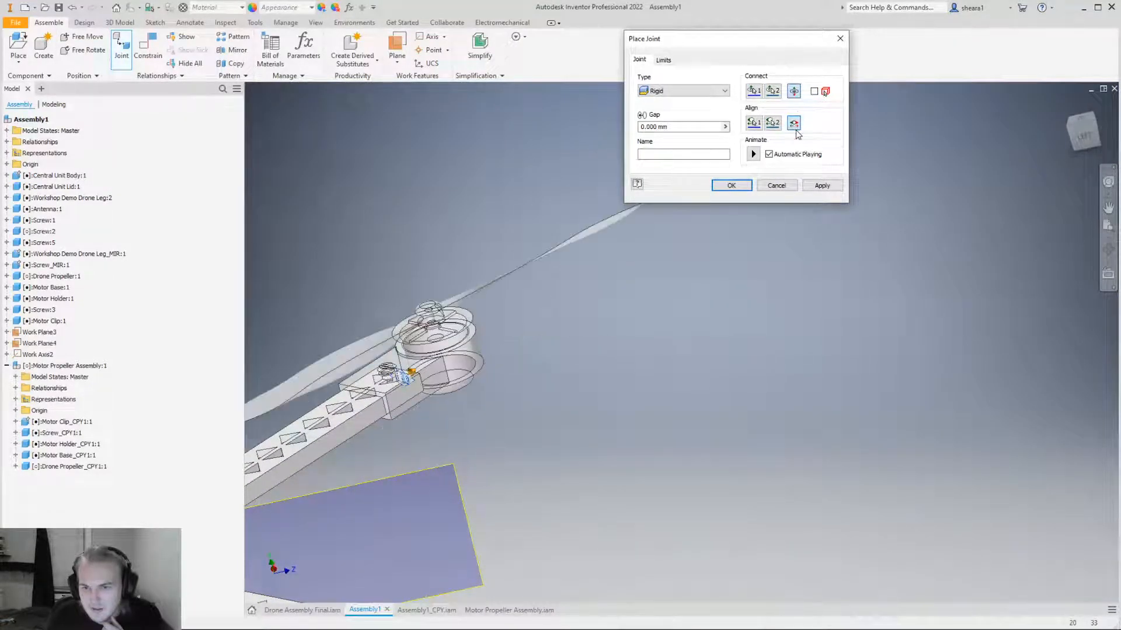
click(731, 185)
Make the attached Motor Propeller Assembly flexible and rotate its propeller.
shift+middle_drag(426, 408, 782, 257)
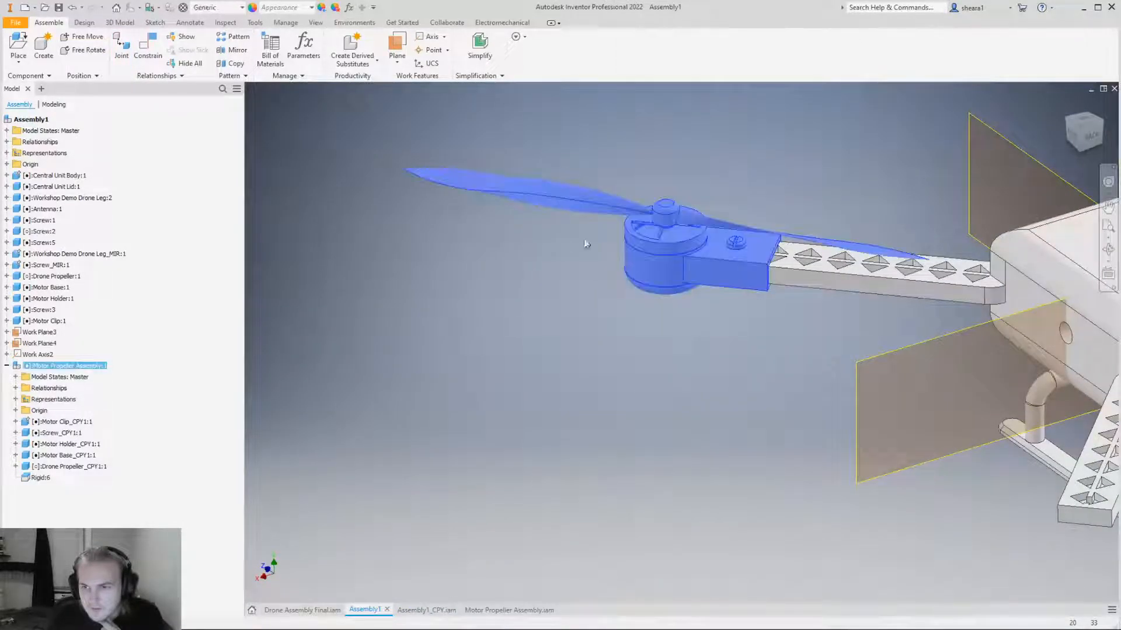
right_click(533, 194)
click(518, 457)
drag(496, 267, 520, 327)
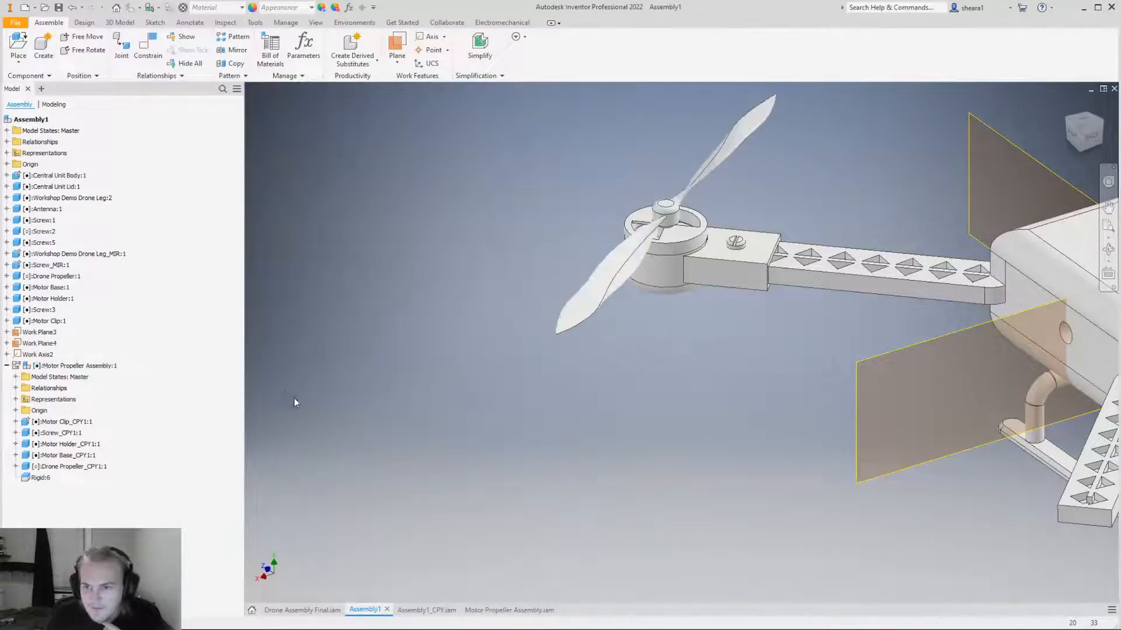
Rotate the propellers on the two opposite arms to test that they turn independently of each other.
scroll(305, 406, down, 3)
middle_drag(635, 374, 449, 402)
scroll(335, 386, down, 3)
drag(747, 336, 756, 395)
scroll(417, 458, down, 3)
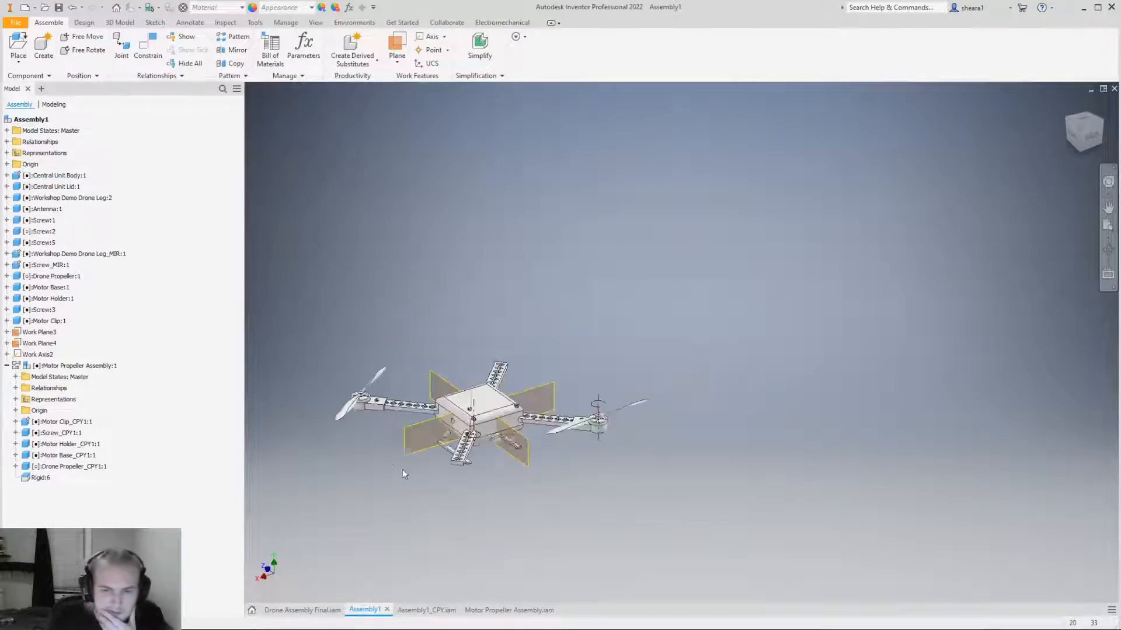
scroll(380, 455, up, 4)
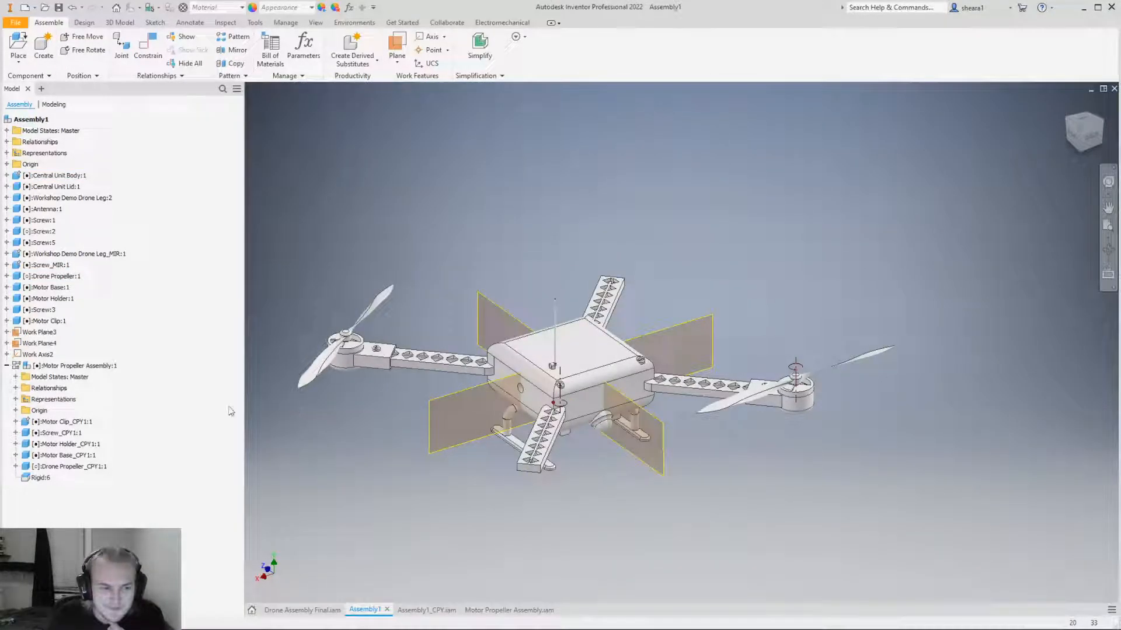
drag(314, 369, 288, 373)
click(866, 211)
drag(863, 364, 864, 158)
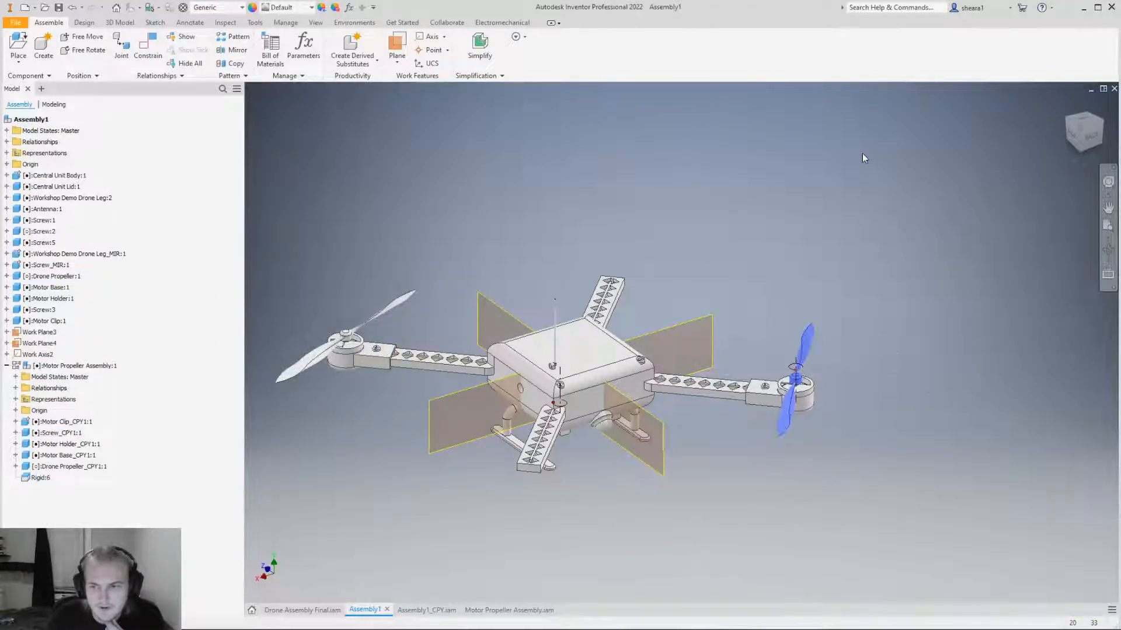
Place two more instances of Motor Propeller Assembly above the drone.
key(p)
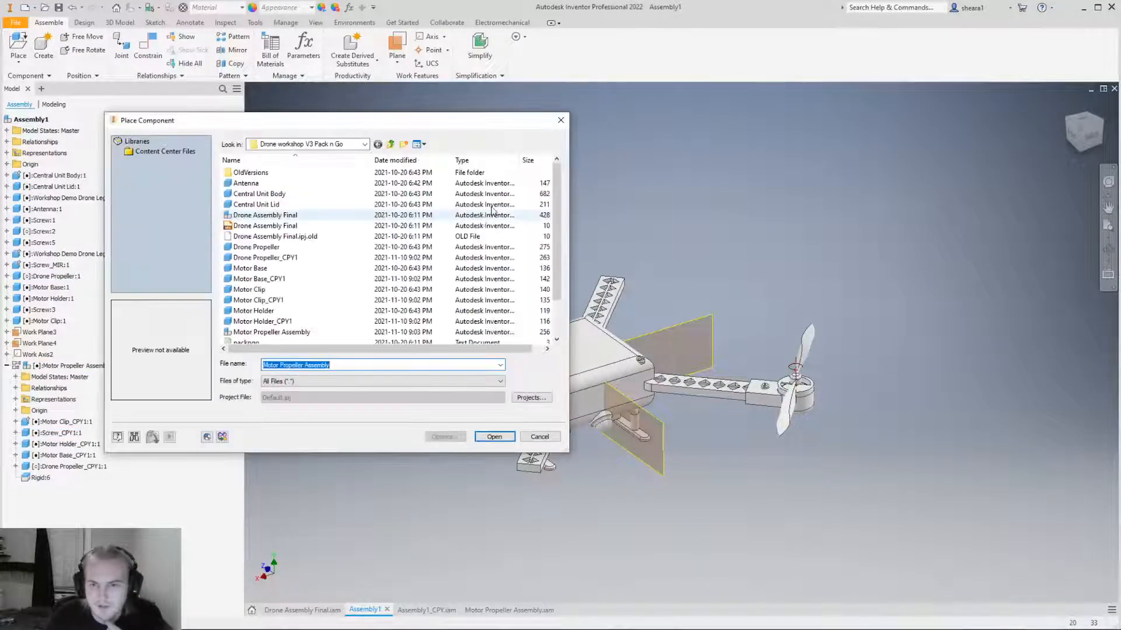
scroll(327, 315, down, 2)
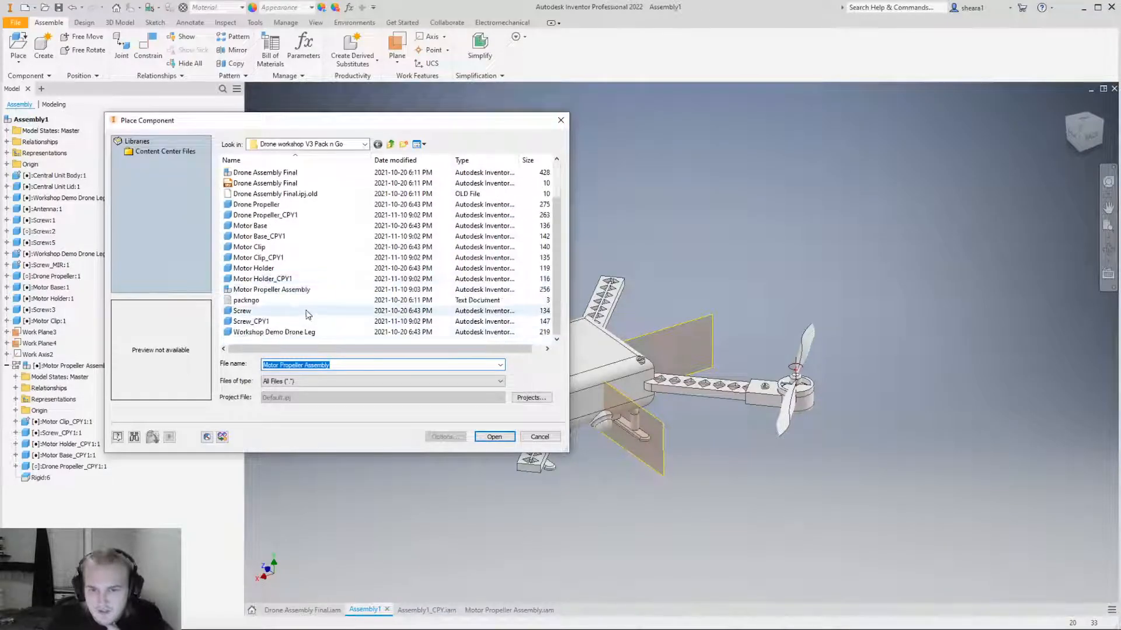
double_click(294, 290)
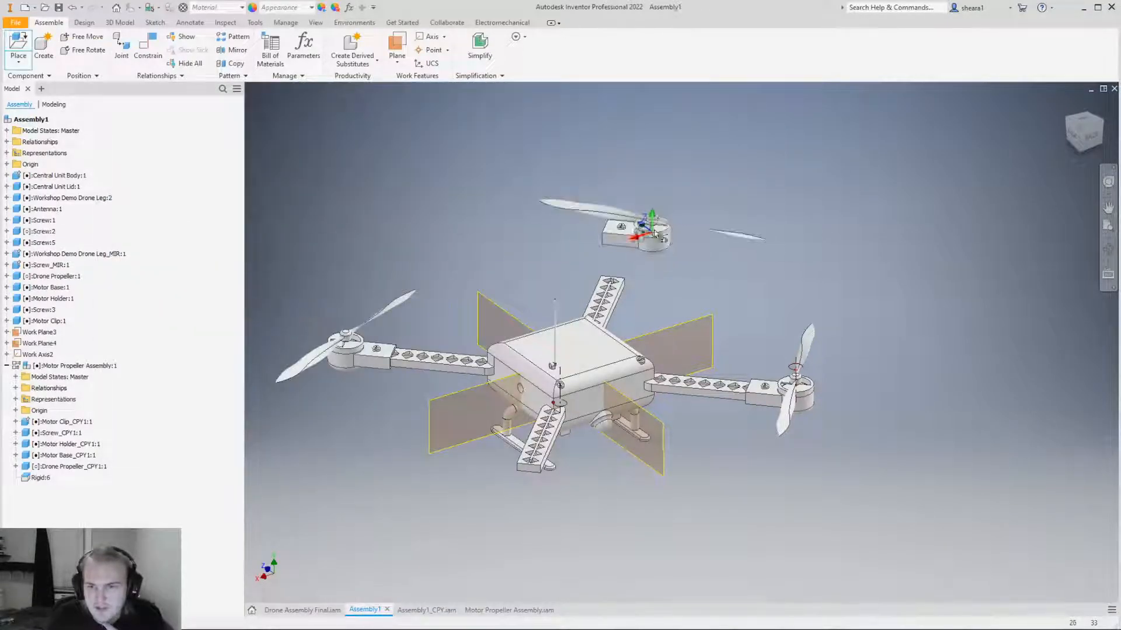
click(648, 229)
click(826, 267)
key(Escape)
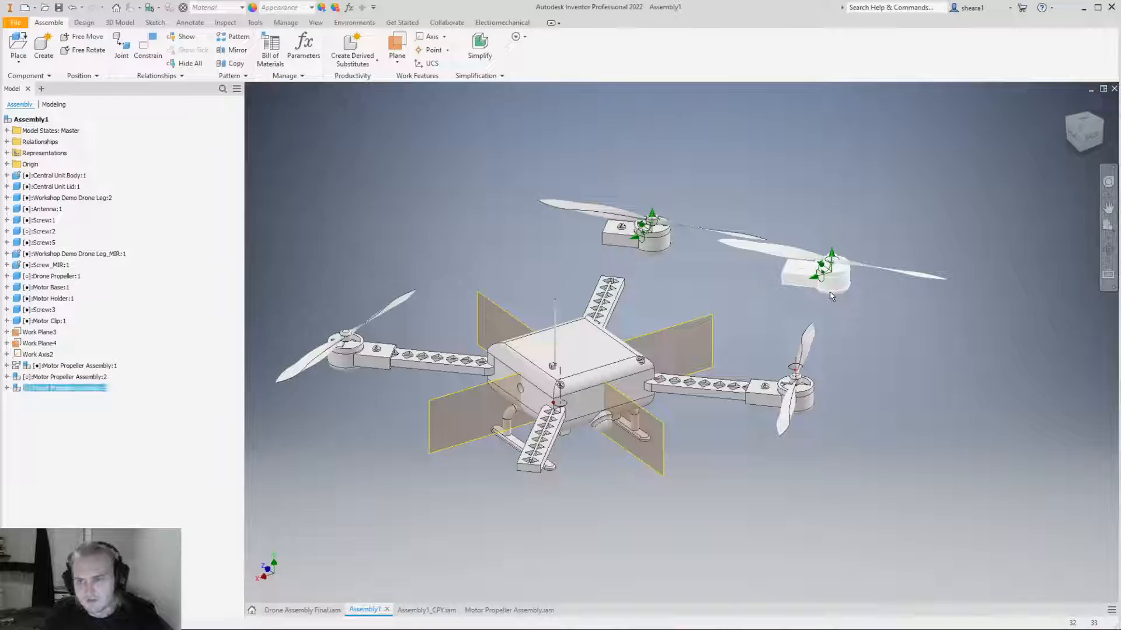
click(730, 326)
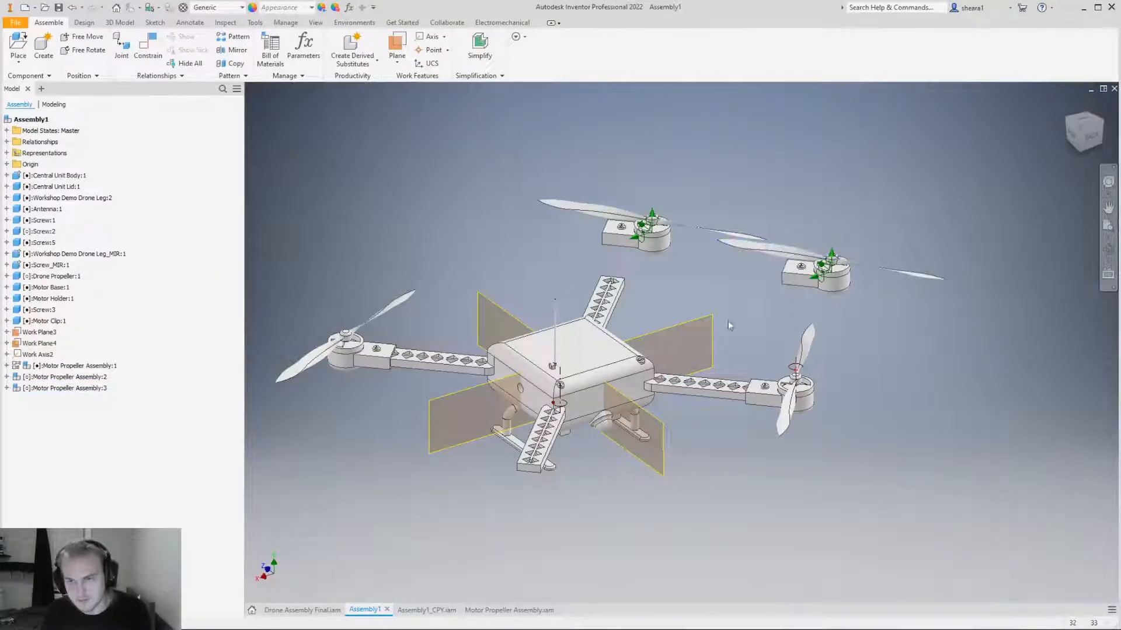
Set up a Rigid joint from one new Motor Propeller Assembly's motor clip socket to the end face of an empty front arm.
click(130, 50)
shift+middle_drag(771, 351, 901, 221)
click(723, 92)
click(659, 105)
scroll(779, 260, down, 3)
scroll(779, 260, up, 8)
shift+middle_drag(777, 260, 744, 217)
click(728, 228)
scroll(729, 228, down, 5)
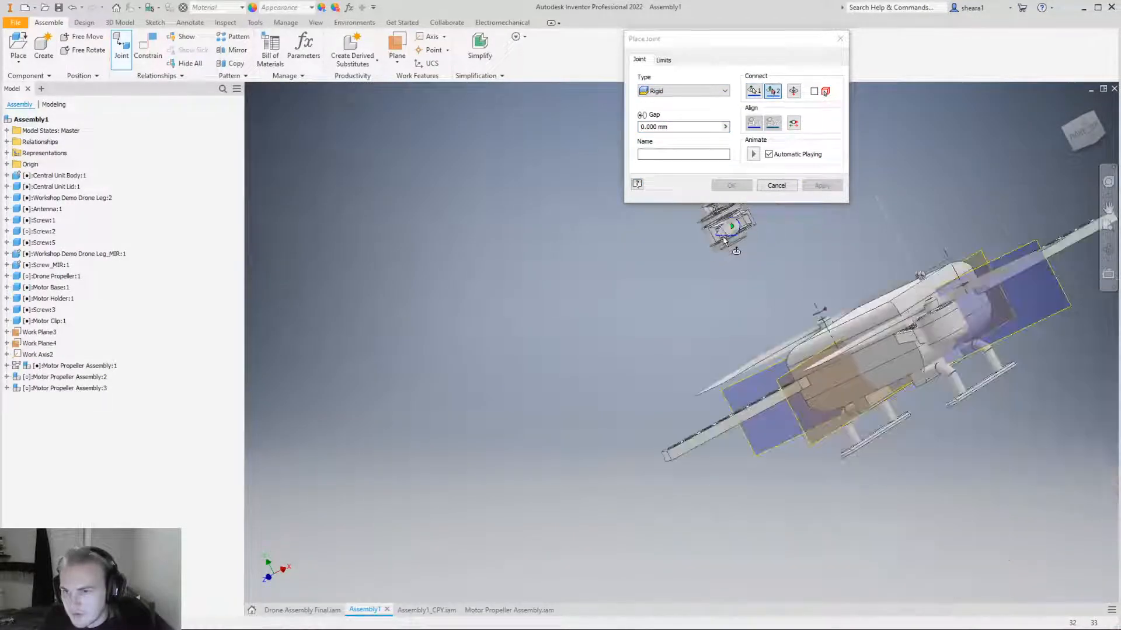
shift+middle_drag(785, 292, 883, 286)
scroll(882, 287, up, 5)
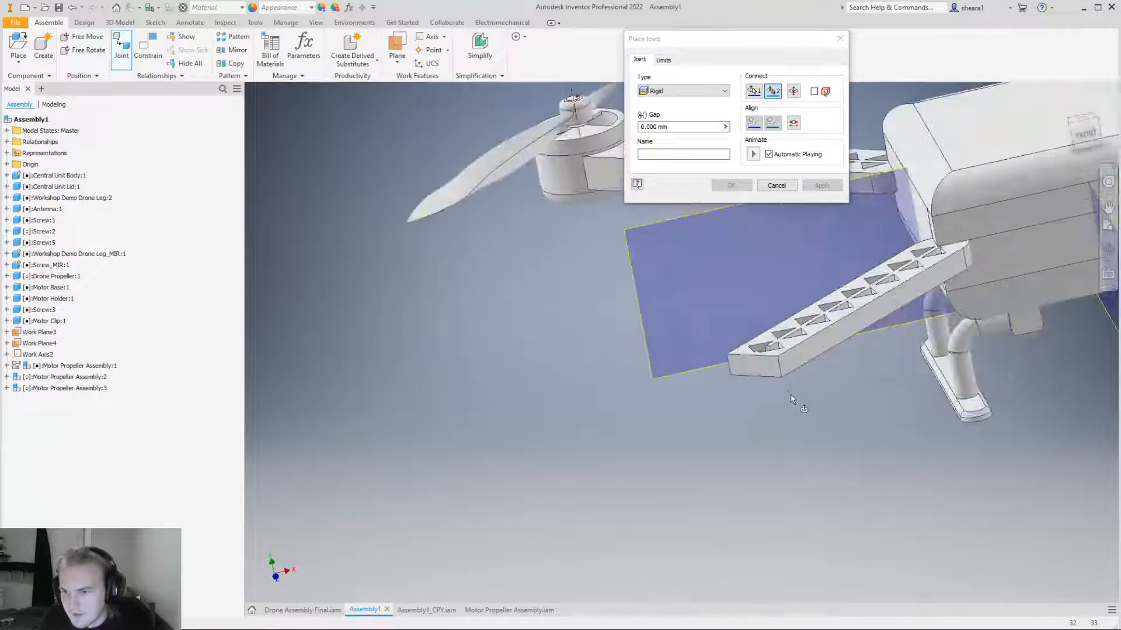
click(772, 384)
Invert the alignment of the front arm's rigid joint so the motor sits upright, and accept it.
scroll(772, 384, down, 3)
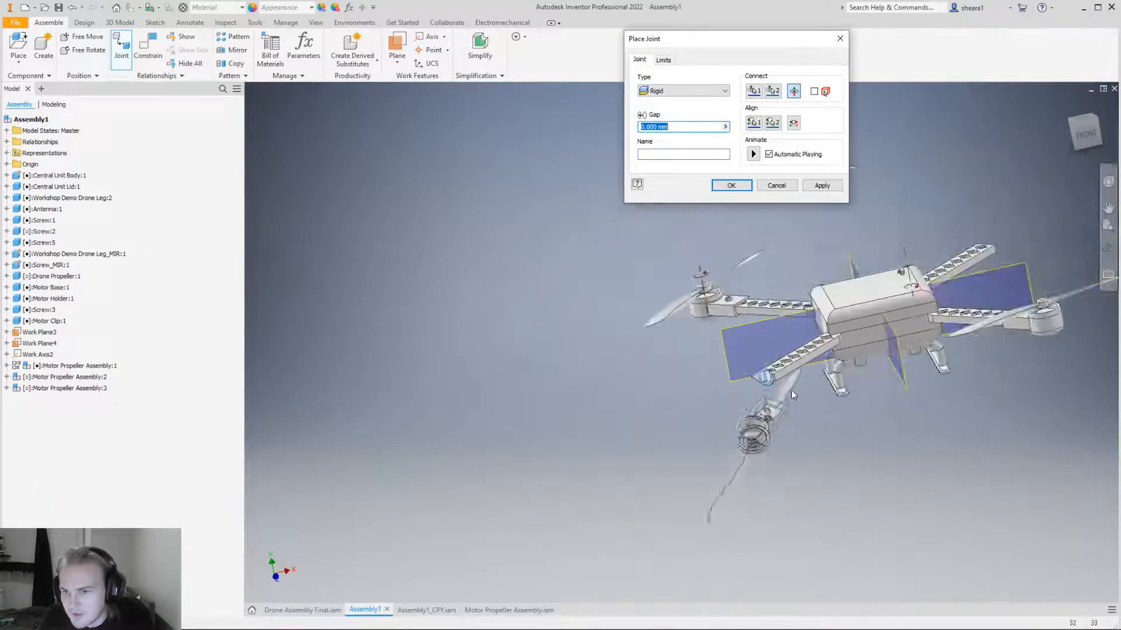
shift+middle_drag(794, 380, 795, 388)
click(793, 122)
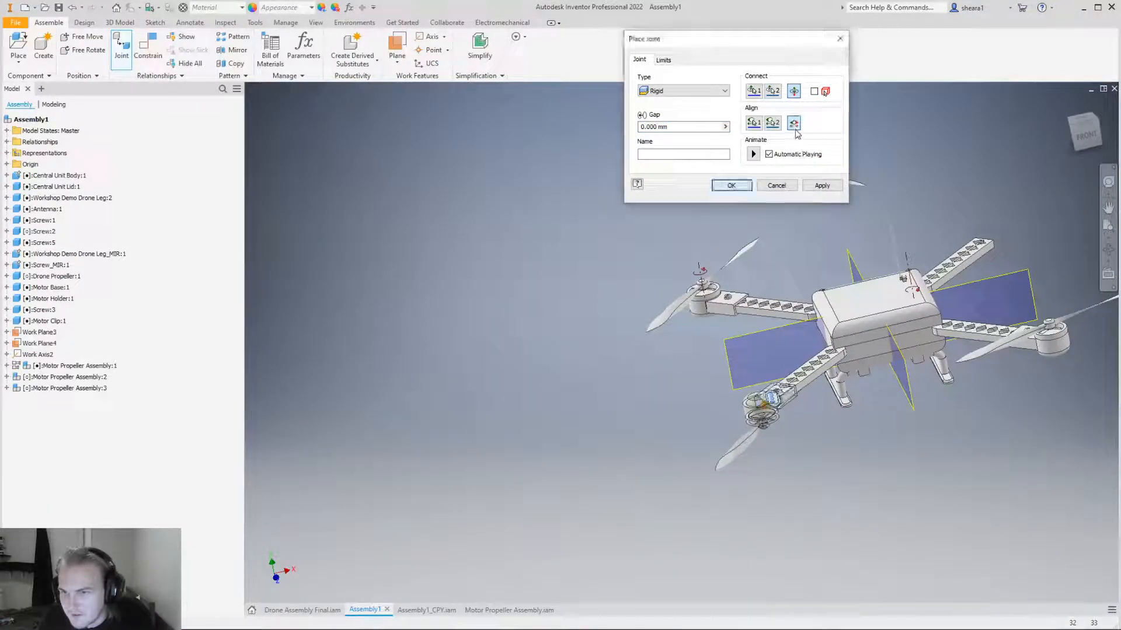
click(733, 185)
Make the Motor Propeller Assembly on the front arm flexible.
scroll(991, 210, up, 1)
middle_drag(992, 211, 834, 236)
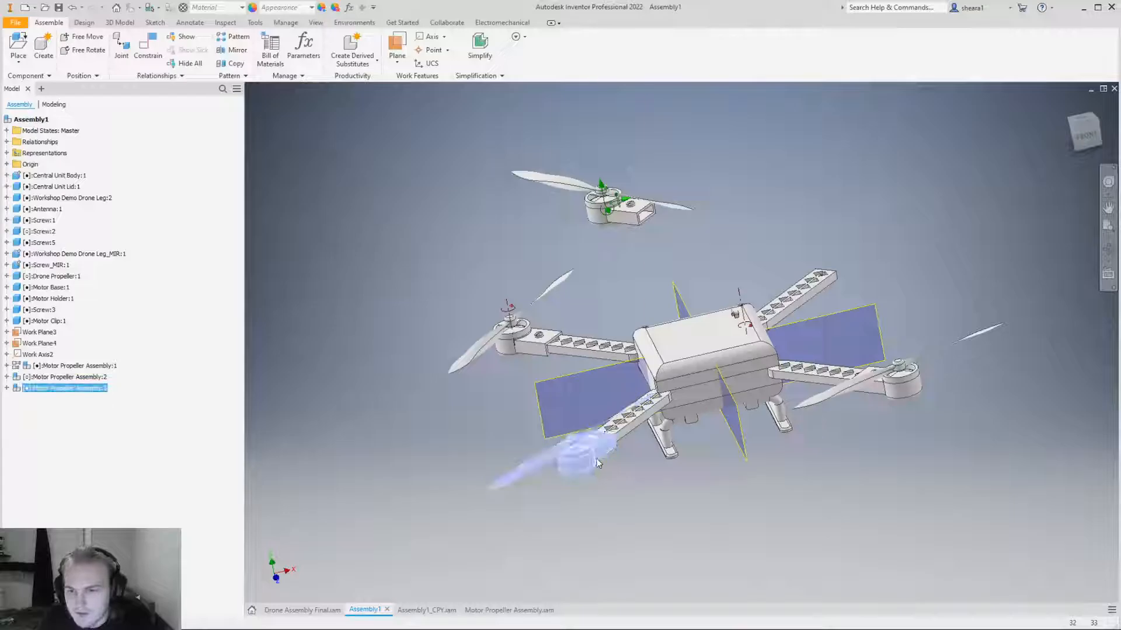
right_click(581, 458)
click(594, 310)
click(281, 172)
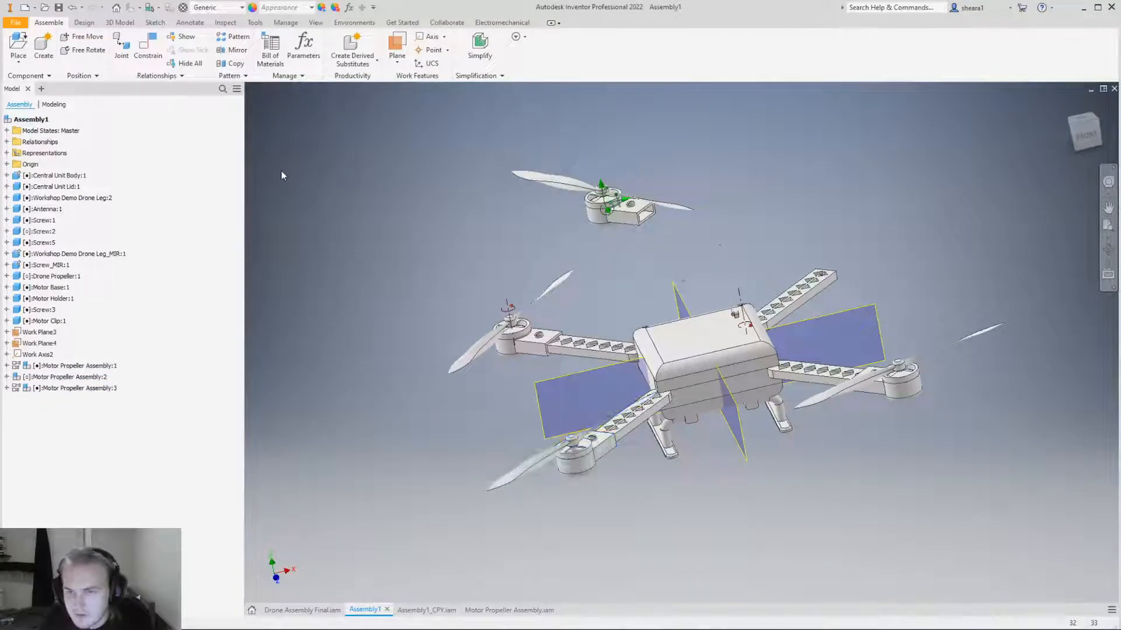
Set up a Rigid joint from the last loose Motor Propeller Assembly's clip socket to the end face of the remaining empty arm.
click(123, 52)
click(711, 91)
click(665, 110)
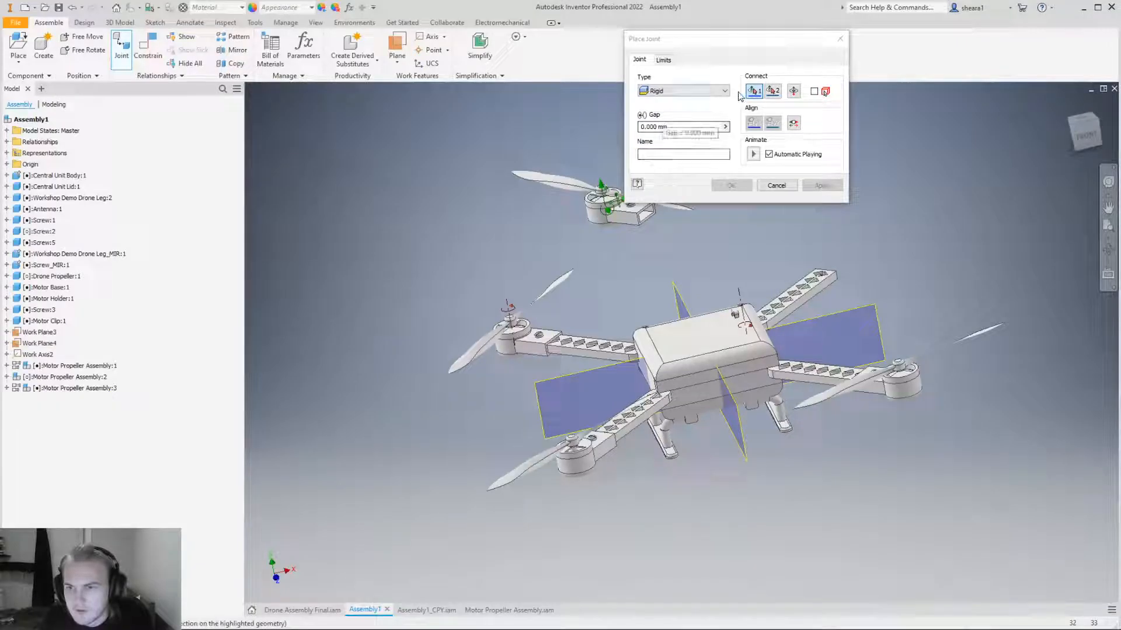
shift+middle_drag(665, 243, 620, 218)
scroll(665, 234, up, 5)
shift+middle_drag(817, 292, 776, 300)
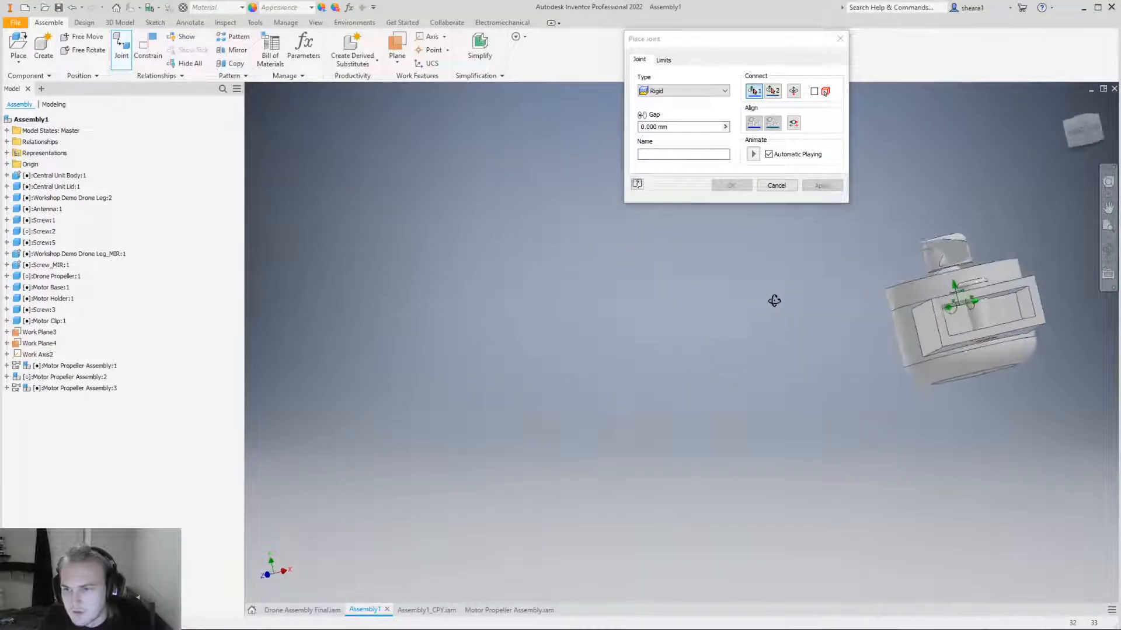
click(969, 319)
scroll(952, 322, down, 9)
shift+middle_drag(995, 388, 942, 442)
scroll(941, 443, up, 10)
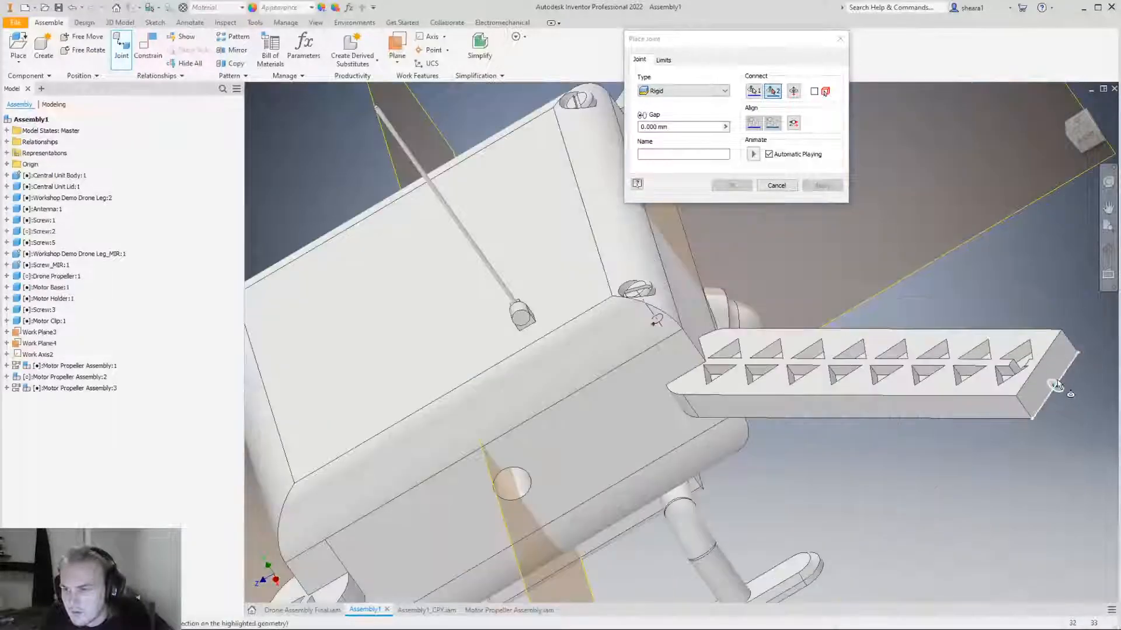
click(1057, 384)
Try the remaining arm's rigid joint without inverting its alignment, and undo it.
scroll(1056, 384, down, 8)
scroll(963, 362, up, 3)
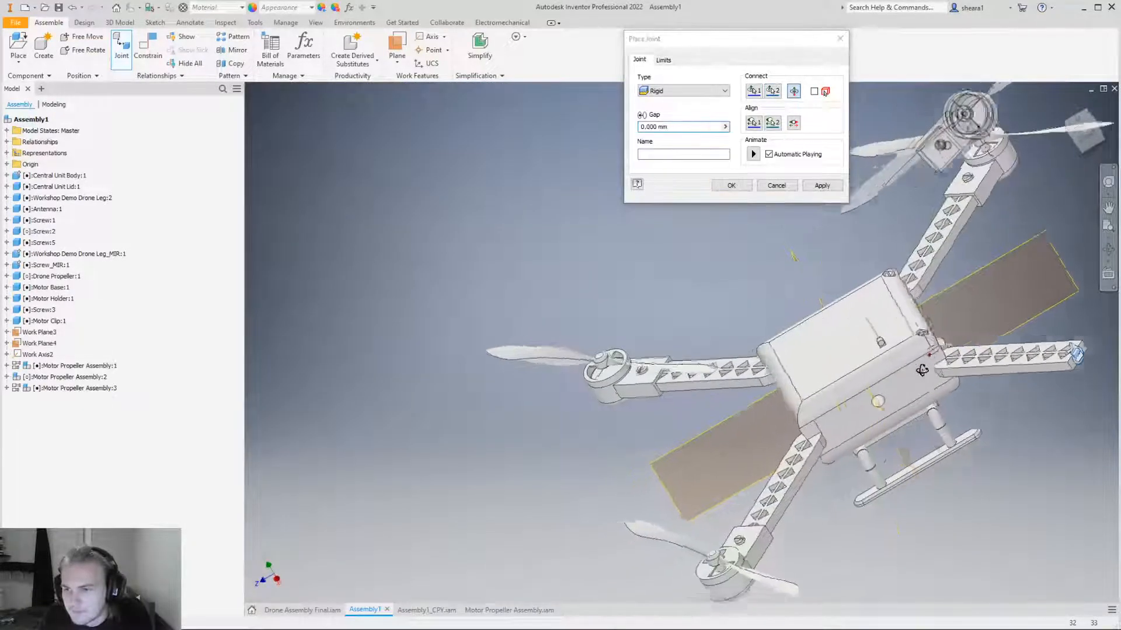
scroll(963, 362, down, 3)
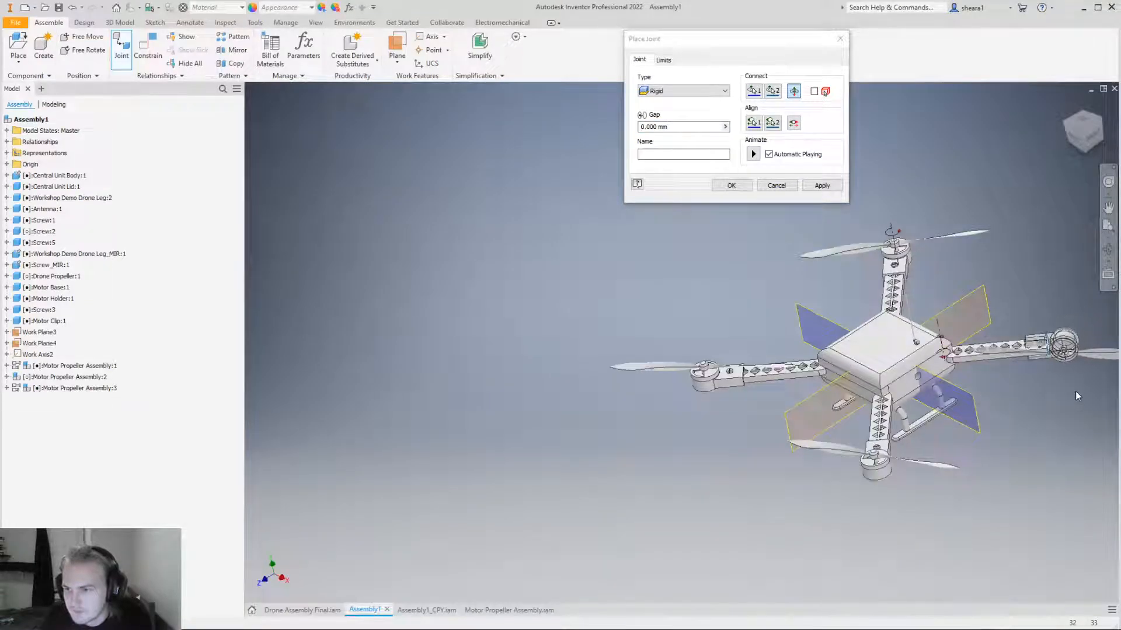
click(730, 185)
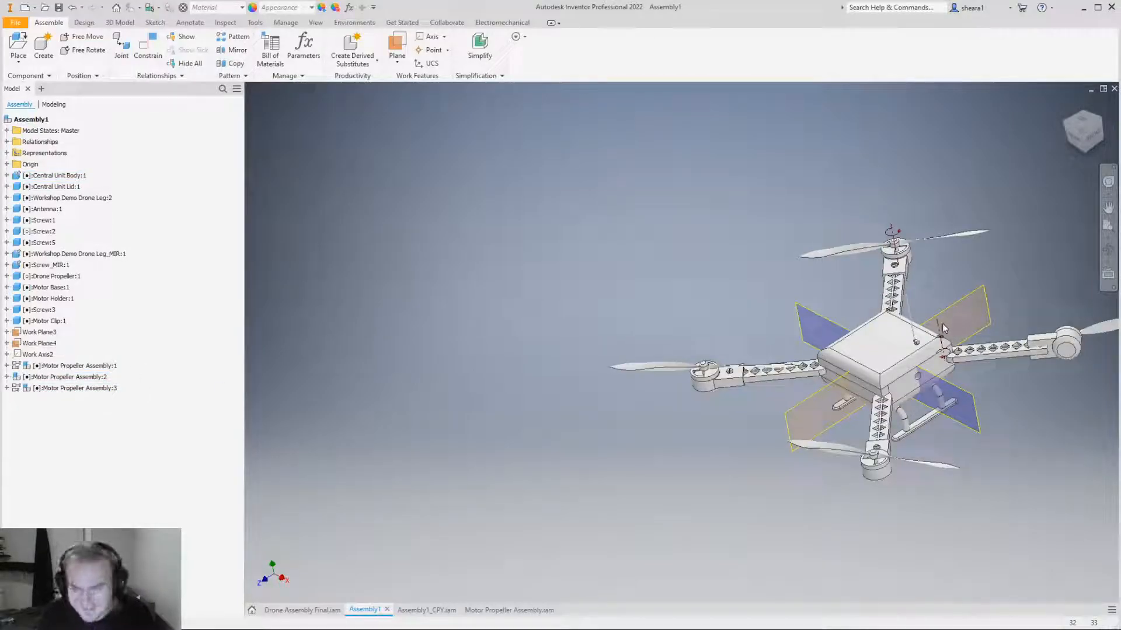
key(ctrl+z)
Start a Rigid joint with its first origin at the center of the last loose Motor Propeller Assembly's clip socket.
click(121, 47)
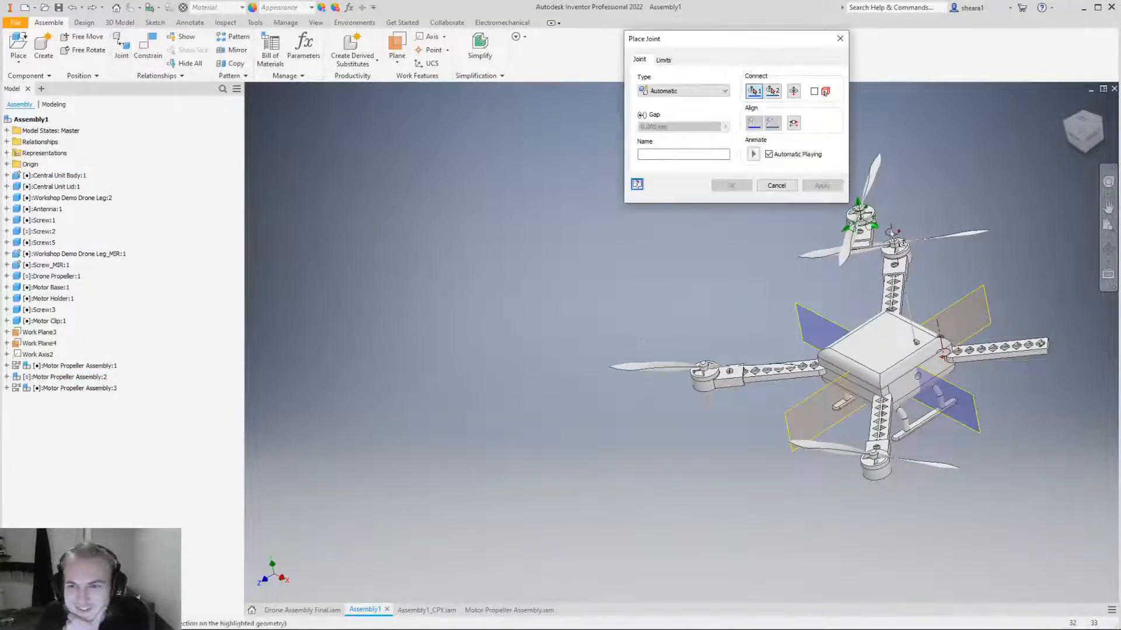
click(723, 91)
click(659, 102)
scroll(838, 211, down, 6)
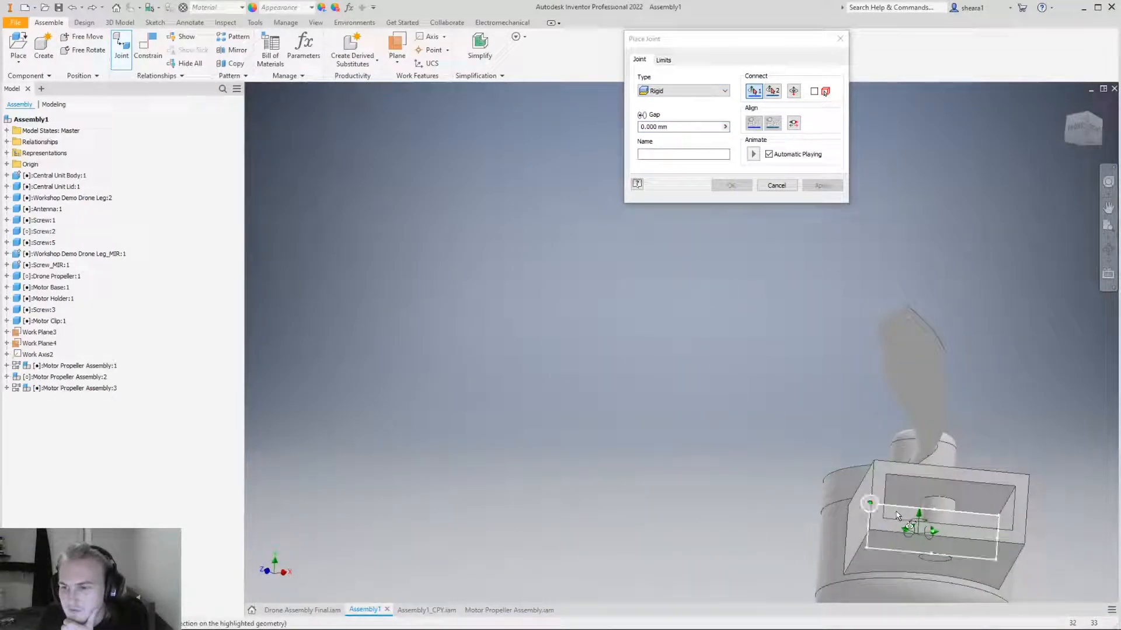
click(896, 516)
scroll(882, 461, up, 5)
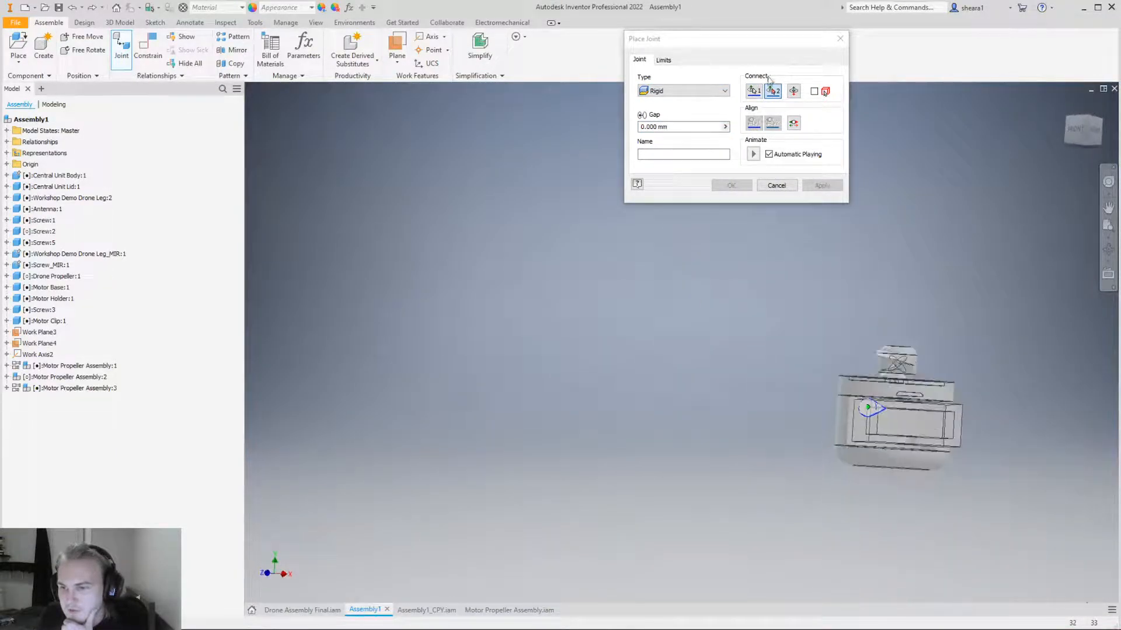
click(755, 93)
click(894, 430)
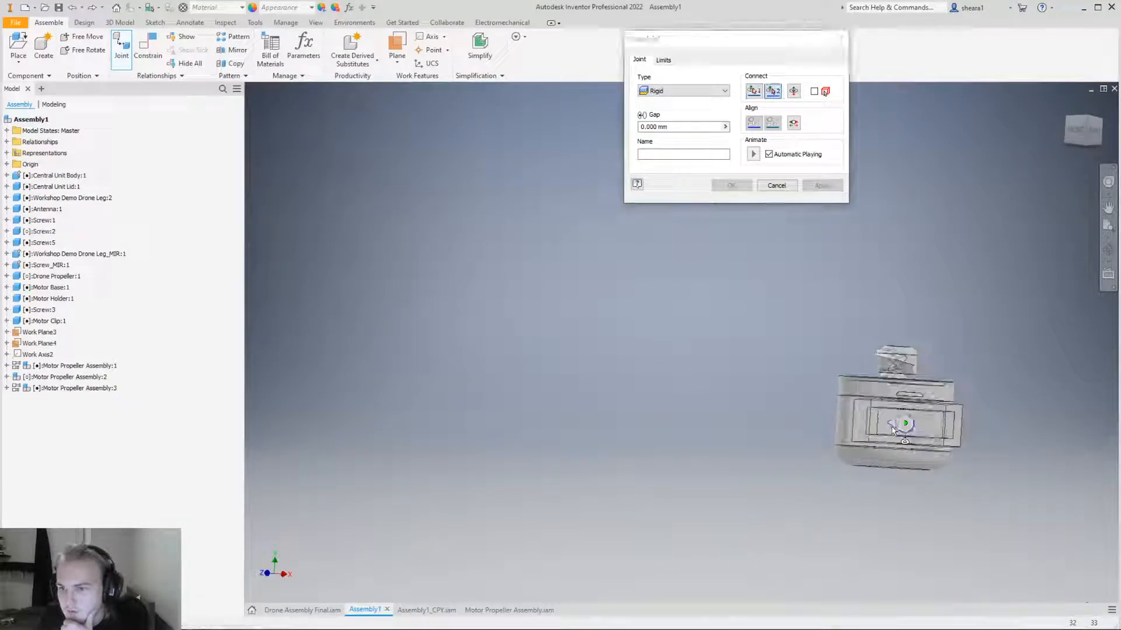
Connect the rigid joint to the end face of the remaining empty arm and accept it.
scroll(893, 435, up, 5)
scroll(826, 520, down, 4)
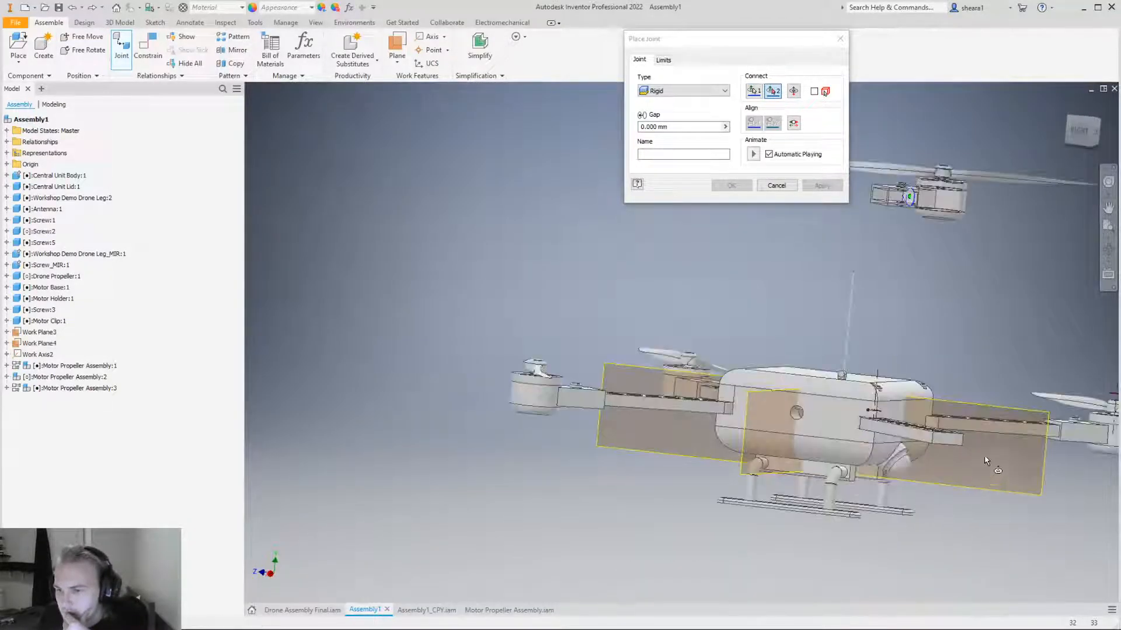
scroll(983, 460, down, 4)
click(925, 439)
scroll(923, 446, down, 2)
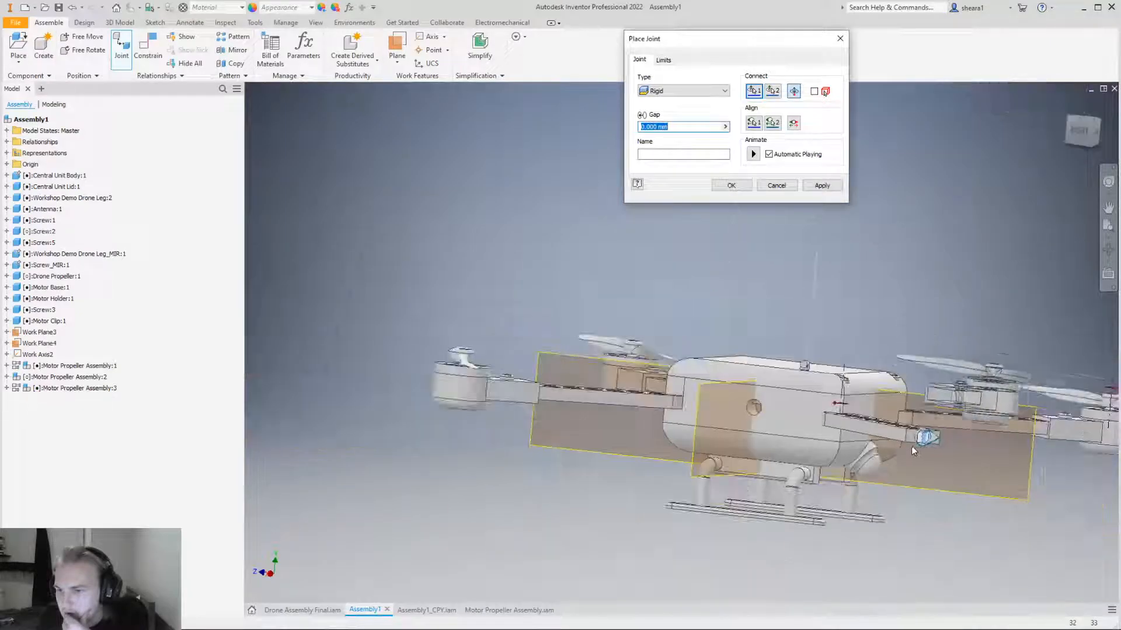
click(729, 185)
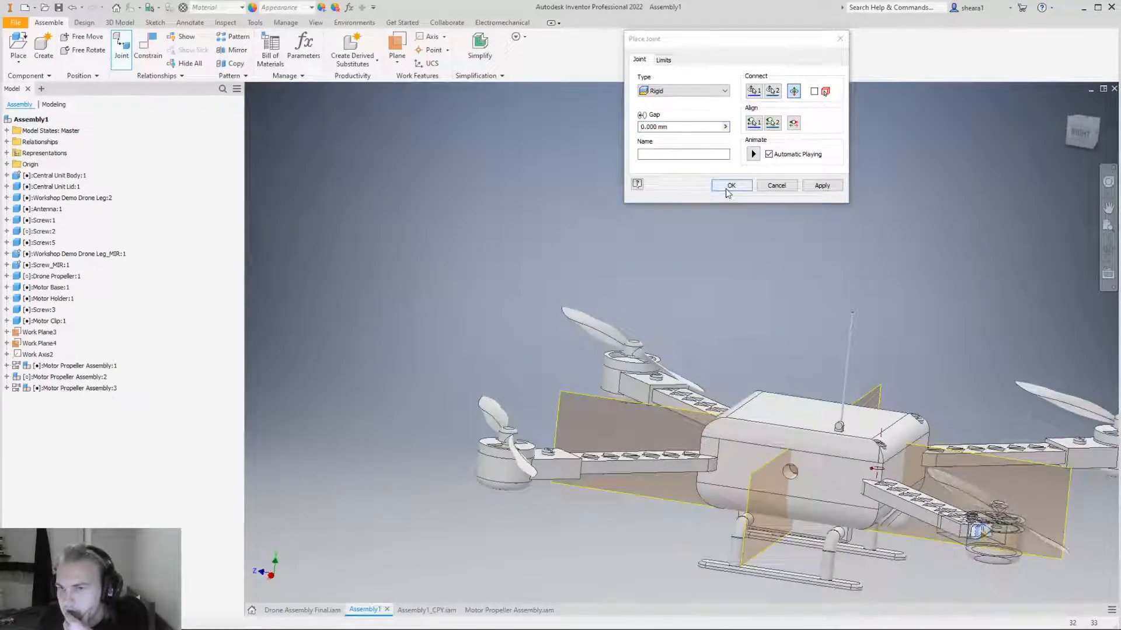
Make the newly attached Motor Propeller Assembly flexible.
scroll(729, 207, up, 3)
right_click(888, 412)
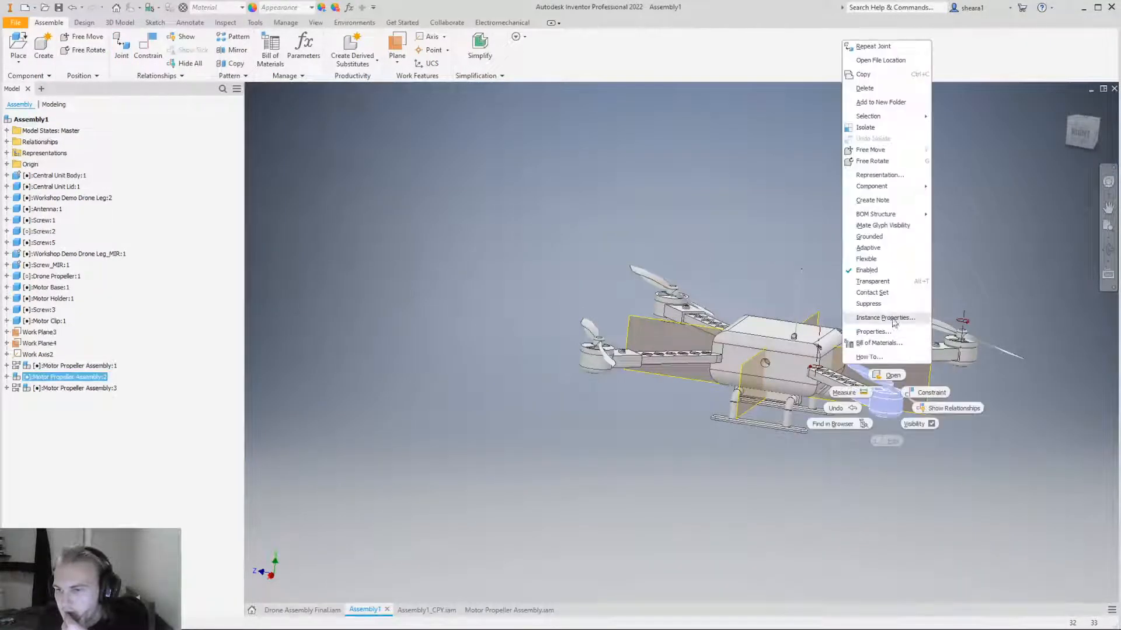
click(889, 258)
shift+middle_drag(685, 241, 478, 243)
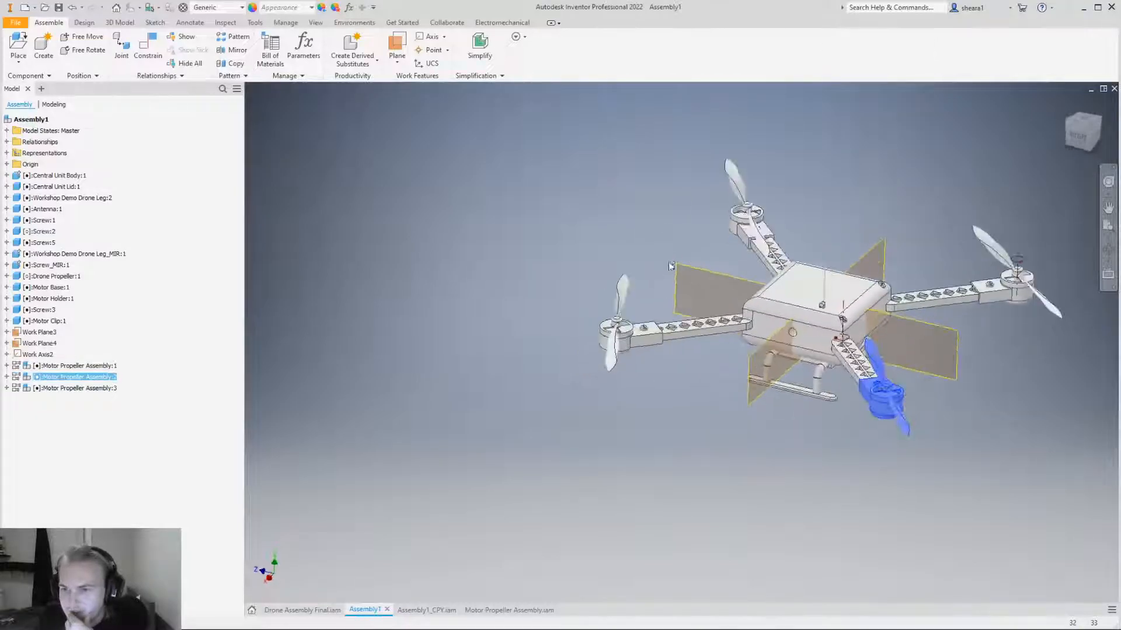
key(F6)
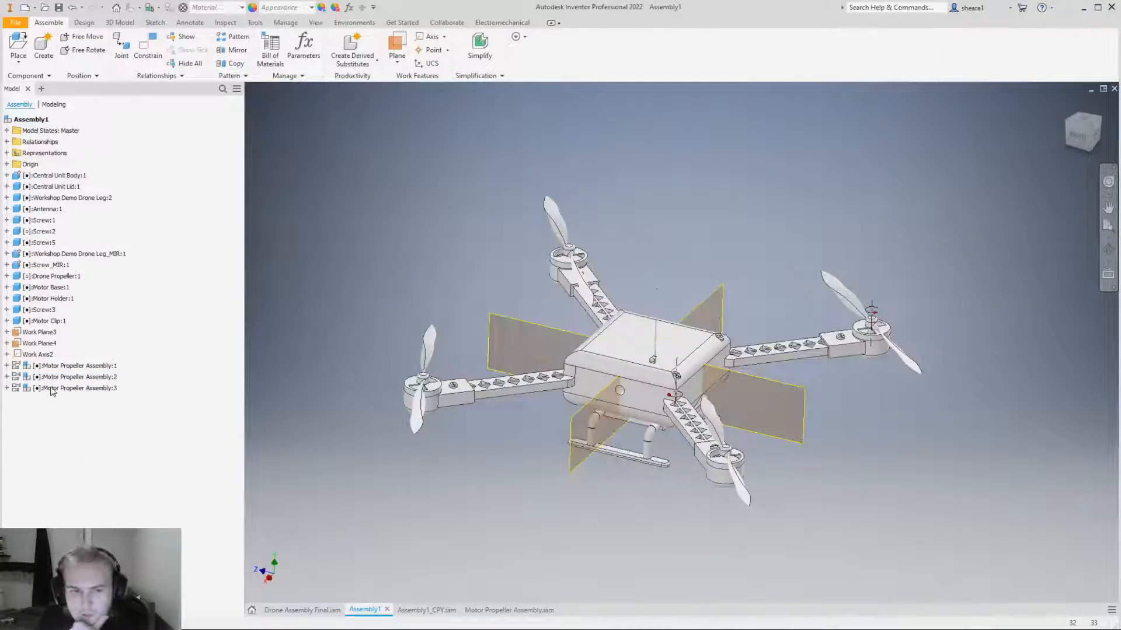
Hide Work Plane3, Work Plane4 and Work Axis2.
click(40, 331)
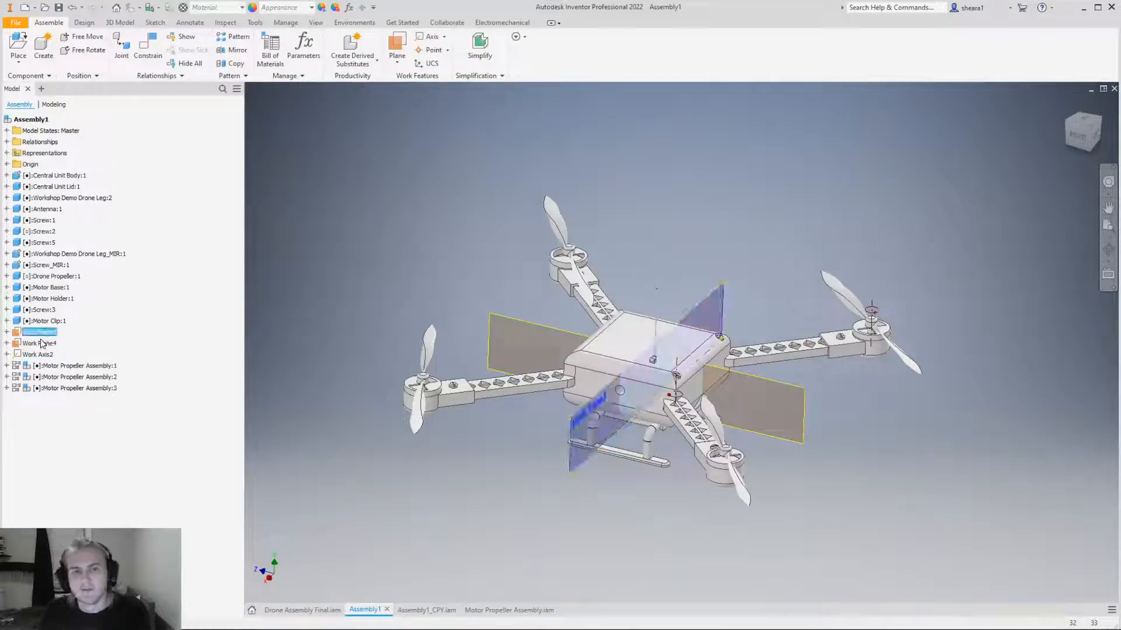
ctrl+click(40, 344)
right_click(38, 356)
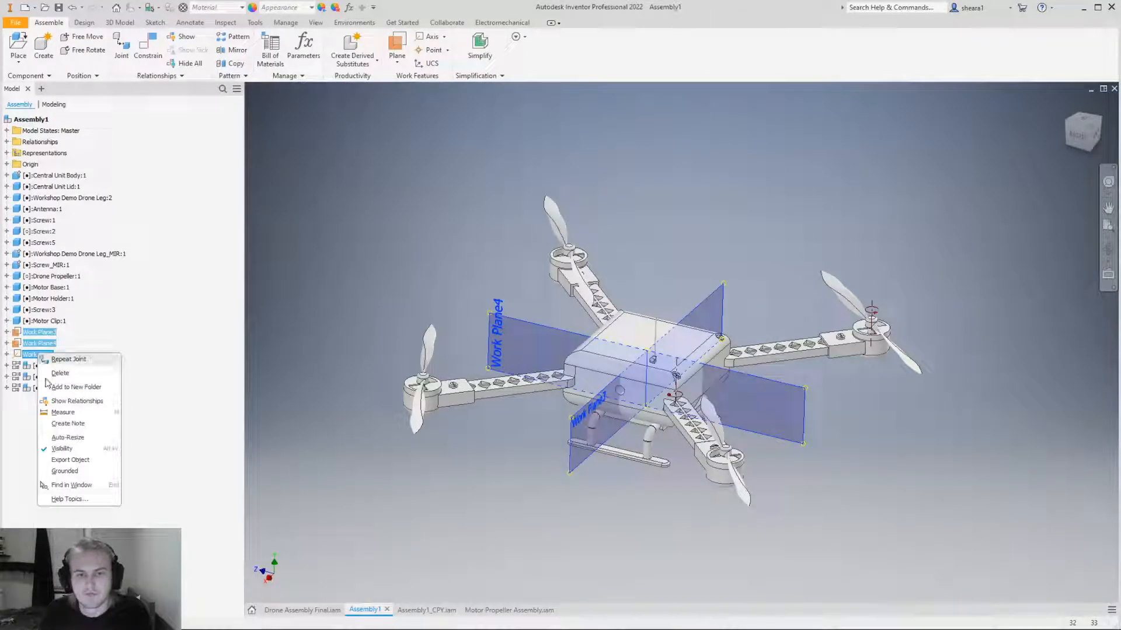
click(68, 456)
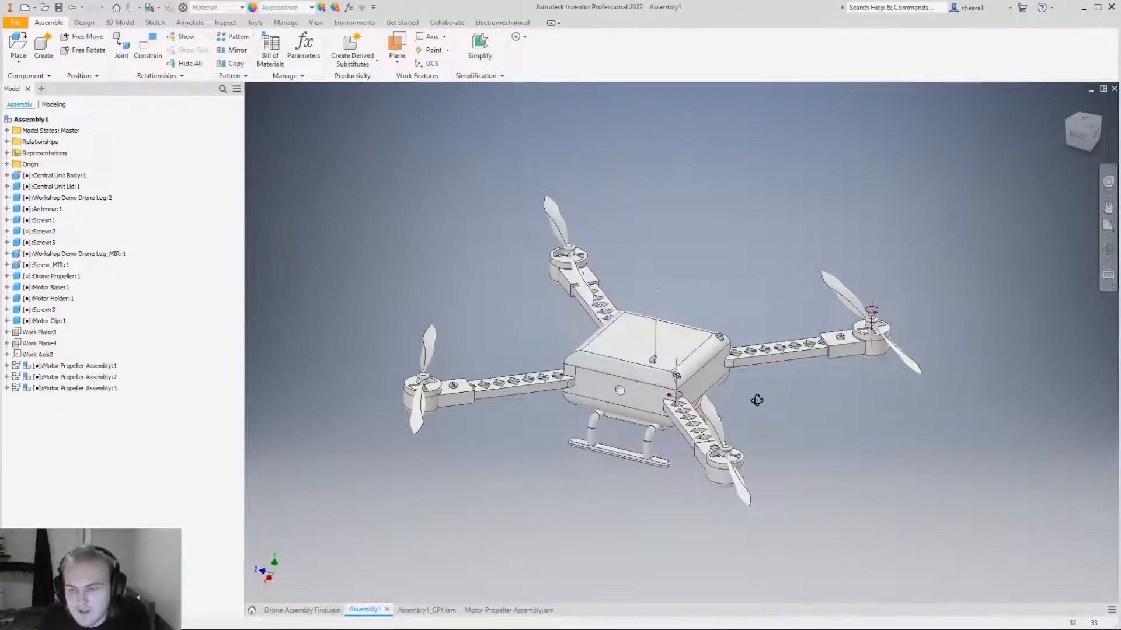
Turn each of the drone's four propellers to a different angle to test that they rotate independently.
shift+middle_drag(757, 400, 807, 378)
shift+middle_drag(742, 416, 765, 546)
scroll(769, 448, up, 3)
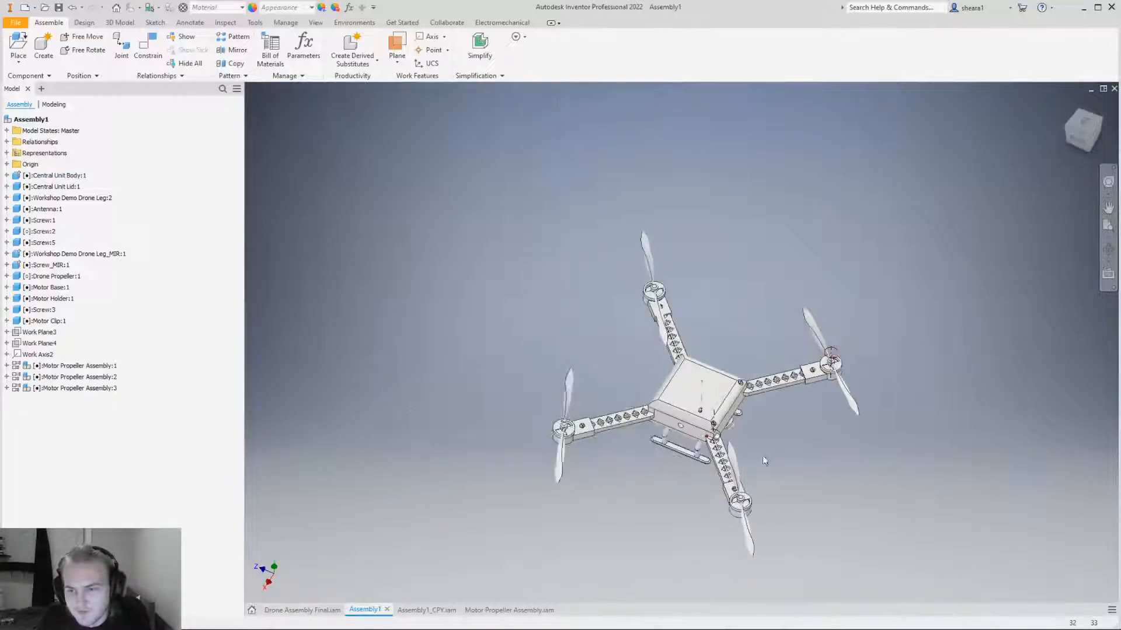
drag(748, 532, 815, 440)
drag(852, 402, 858, 220)
drag(640, 241, 591, 323)
drag(570, 376, 613, 394)
click(449, 414)
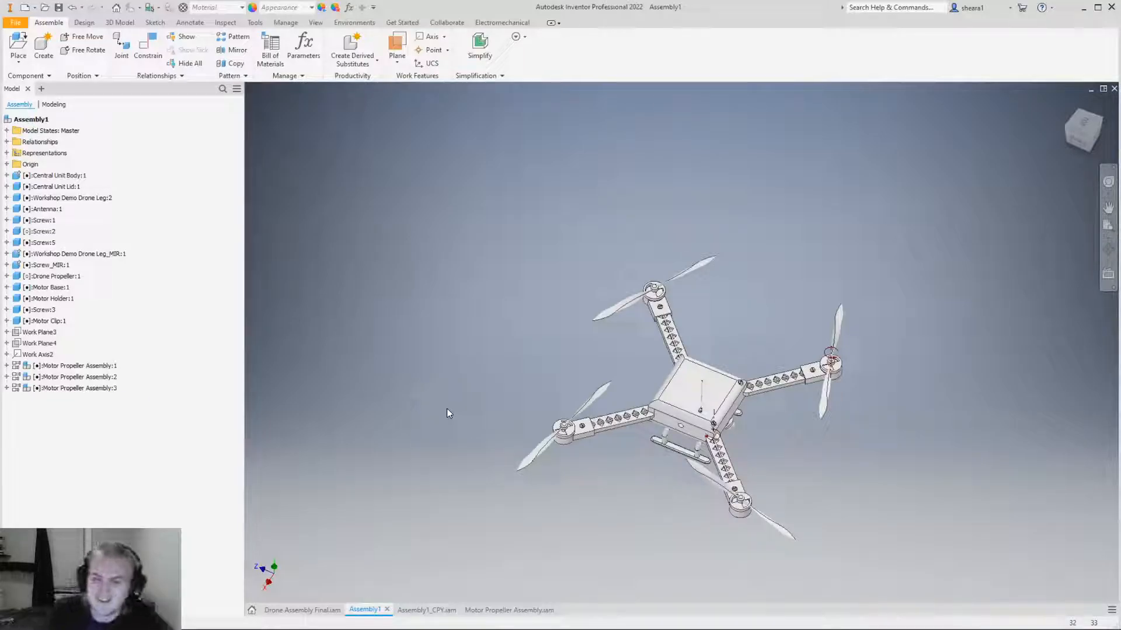
Preview copying the original arm's propeller, motor base, motor holder, screw and clip with Create New Assembly enabled, and cancel the copy.
scroll(872, 378, up, 3)
shift+middle_drag(786, 318, 769, 304)
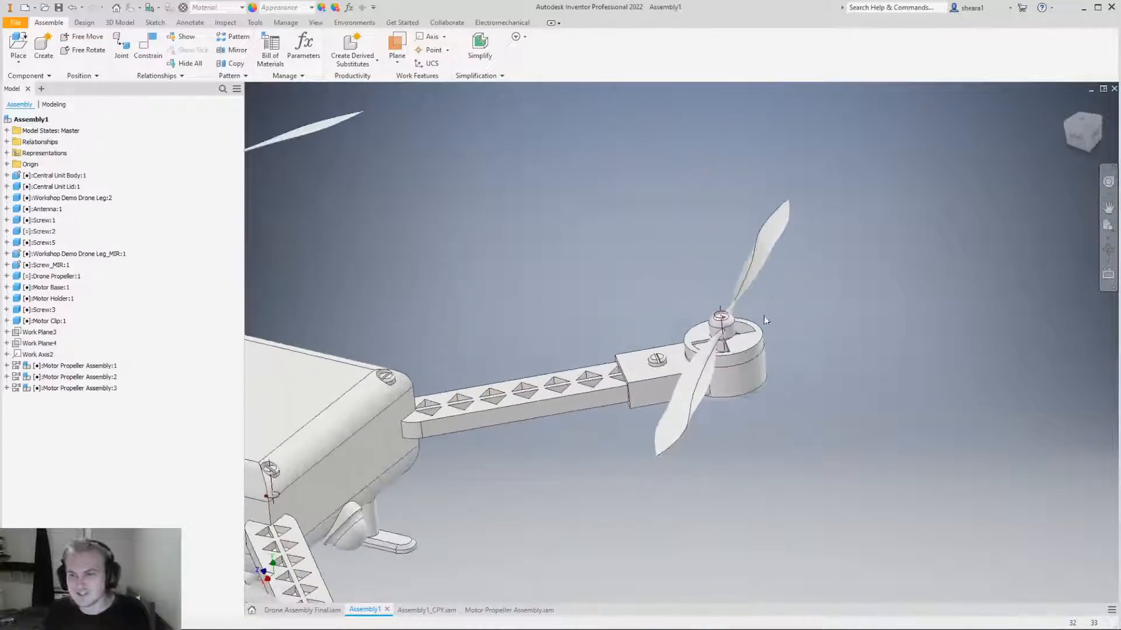
click(748, 378)
ctrl+click(740, 403)
ctrl+click(698, 392)
ctrl+click(750, 336)
ctrl+click(668, 354)
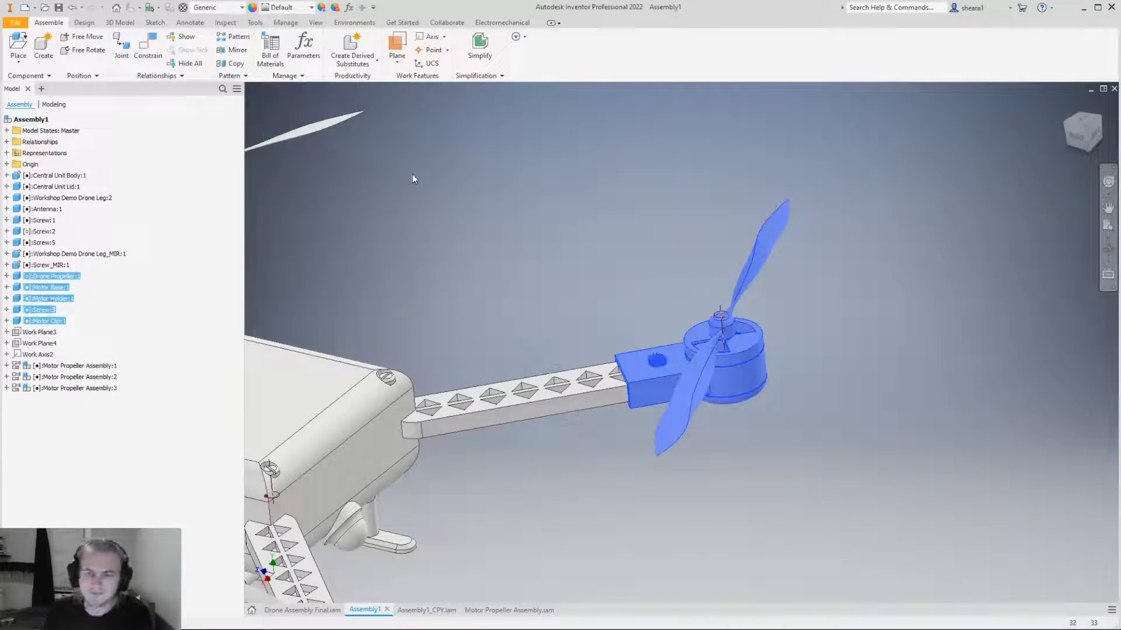
click(230, 63)
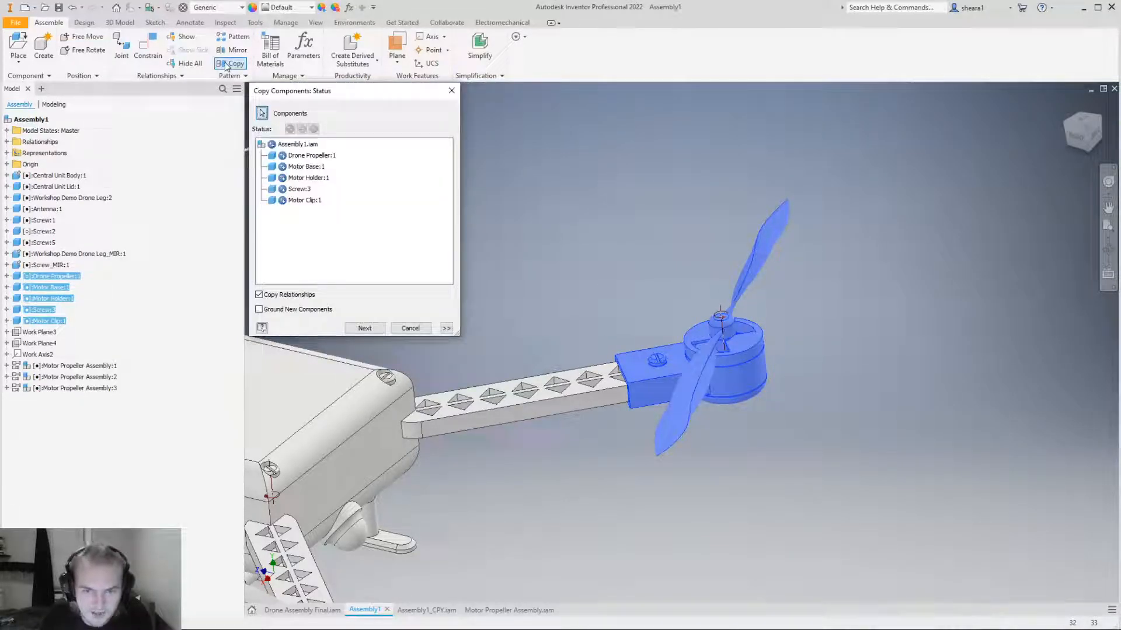
click(358, 328)
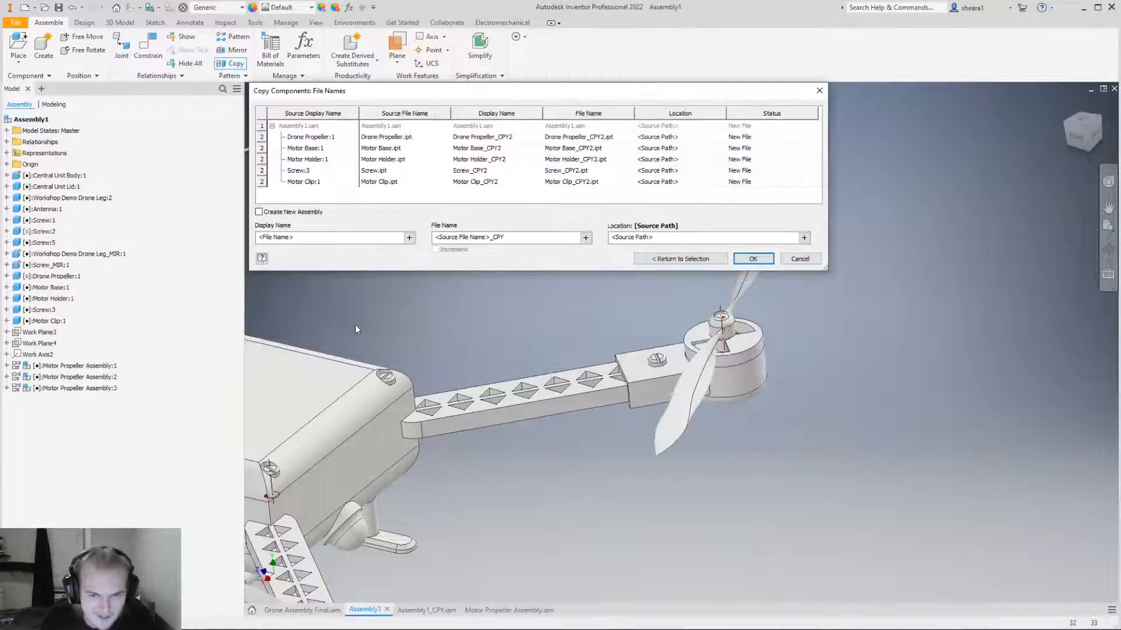
click(278, 212)
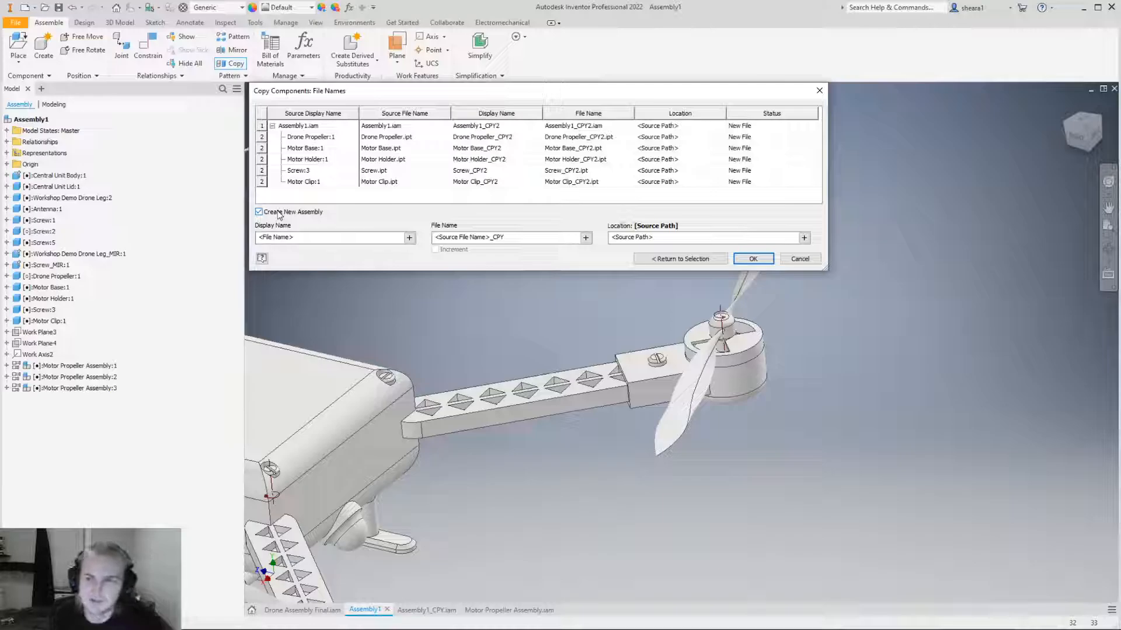
click(819, 91)
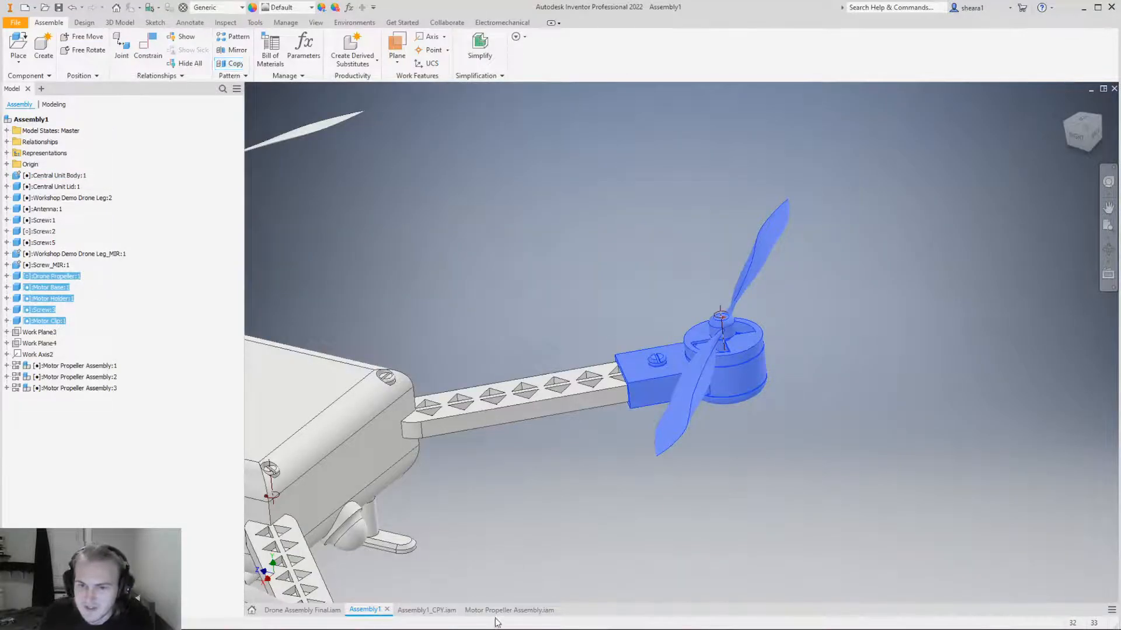
Switch to Motor Propeller Assembly.iam and check the motor clip's Grounded setting.
click(503, 610)
shift+middle_drag(470, 446, 643, 450)
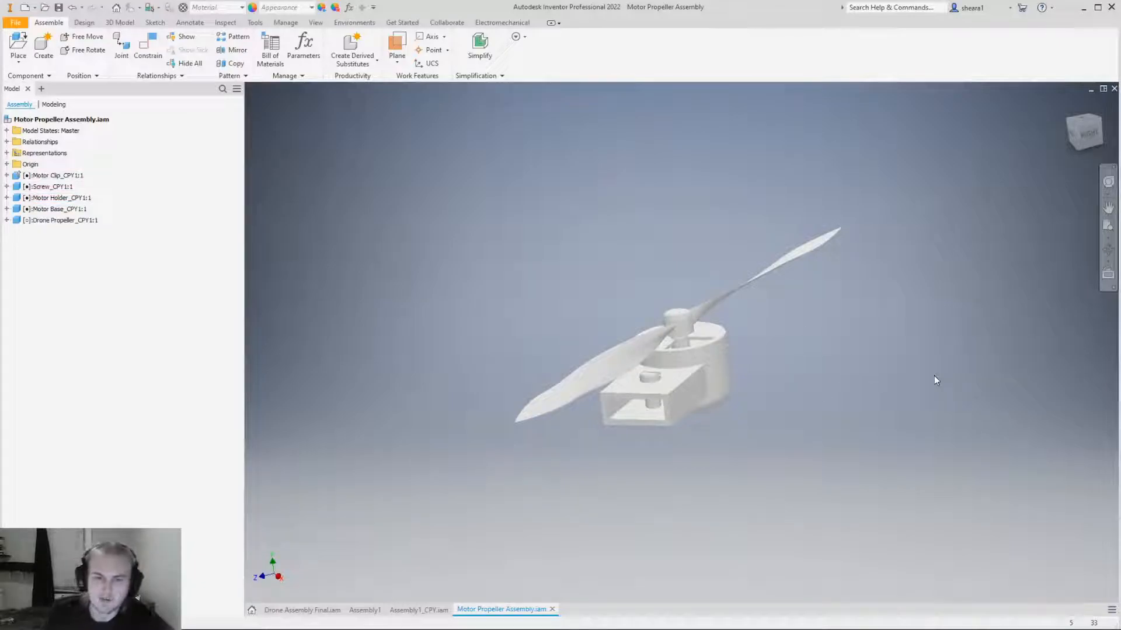
drag(790, 264, 796, 267)
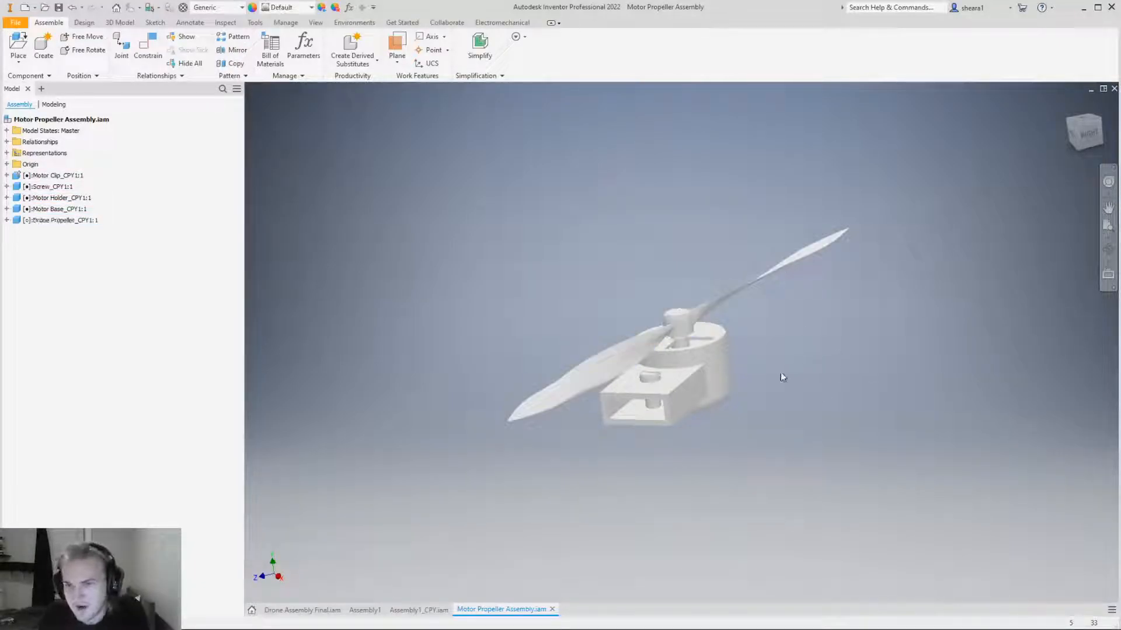
click(714, 384)
right_click(708, 373)
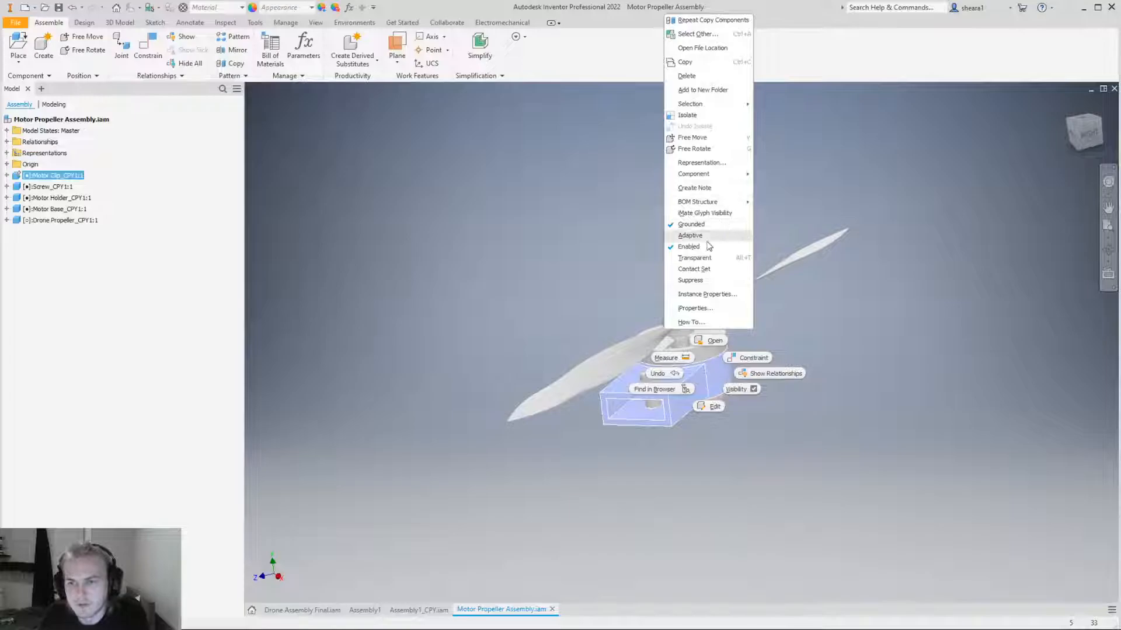
click(502, 288)
Turn the propeller about the motor in the subassembly to test its rotation.
click(421, 408)
drag(524, 407, 898, 430)
click(893, 427)
shift+middle_drag(771, 383, 762, 435)
drag(698, 365, 724, 438)
click(776, 485)
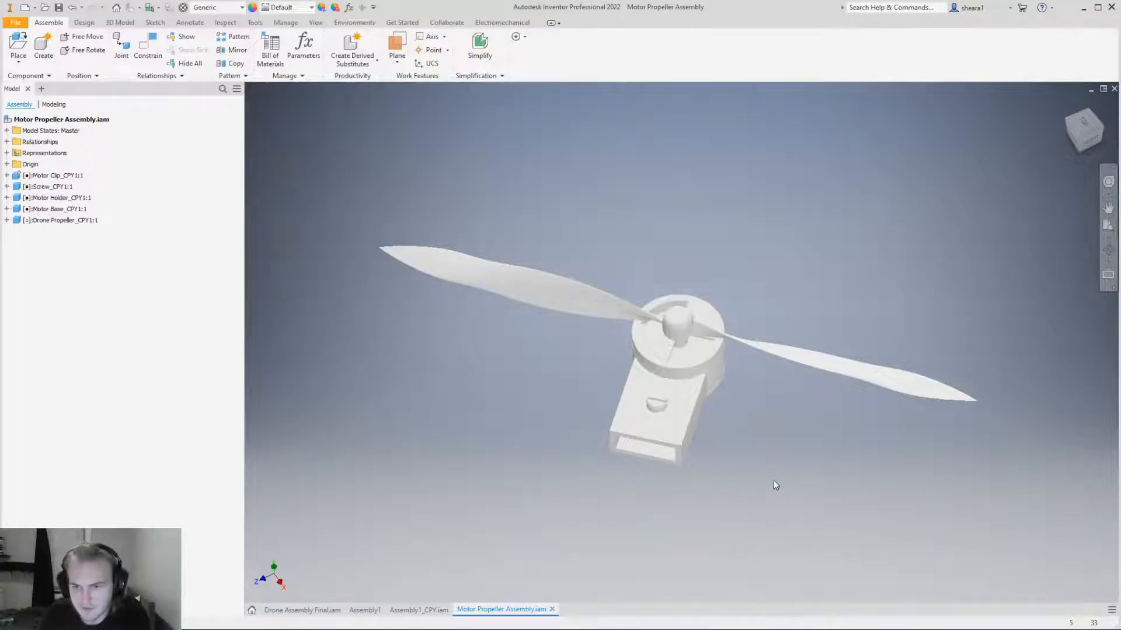
shift+middle_drag(776, 484, 770, 463)
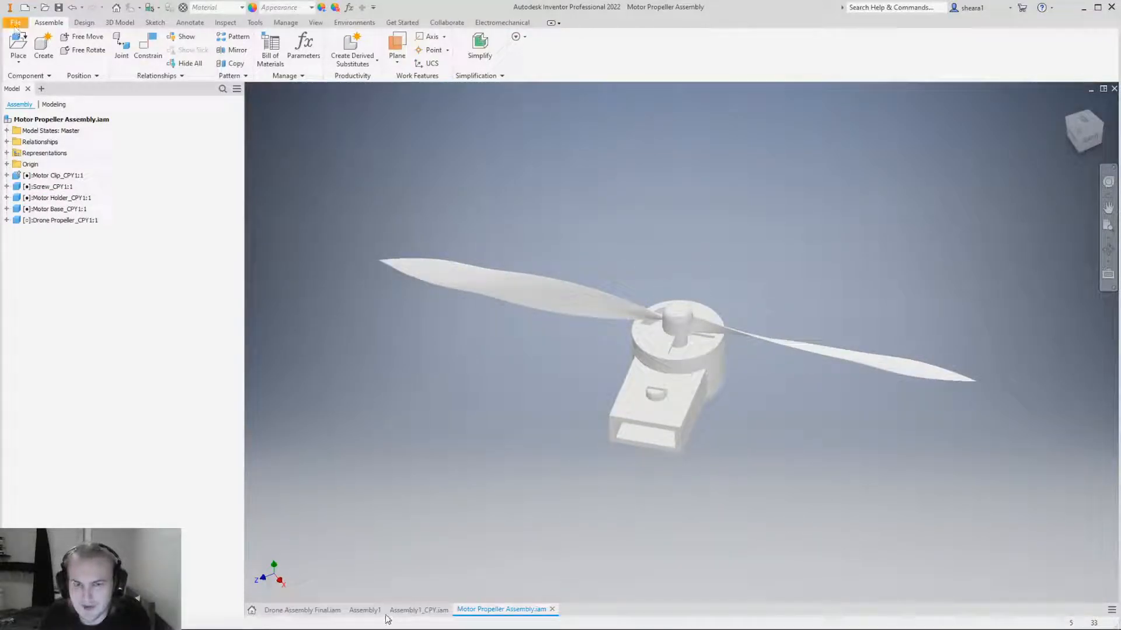
Return to Assembly1 and examine the Motor Propeller Assembly instances attached to the drone's arms.
click(365, 610)
click(948, 454)
scroll(948, 454, up, 5)
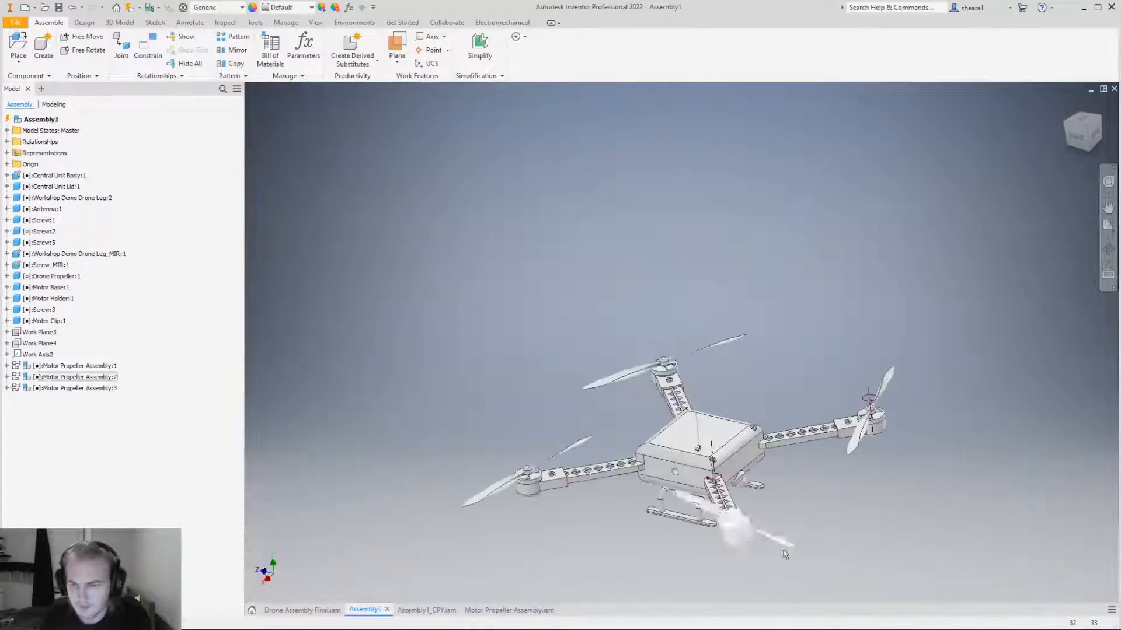
scroll(795, 553, down, 1)
middle_drag(795, 553, 814, 536)
click(486, 358)
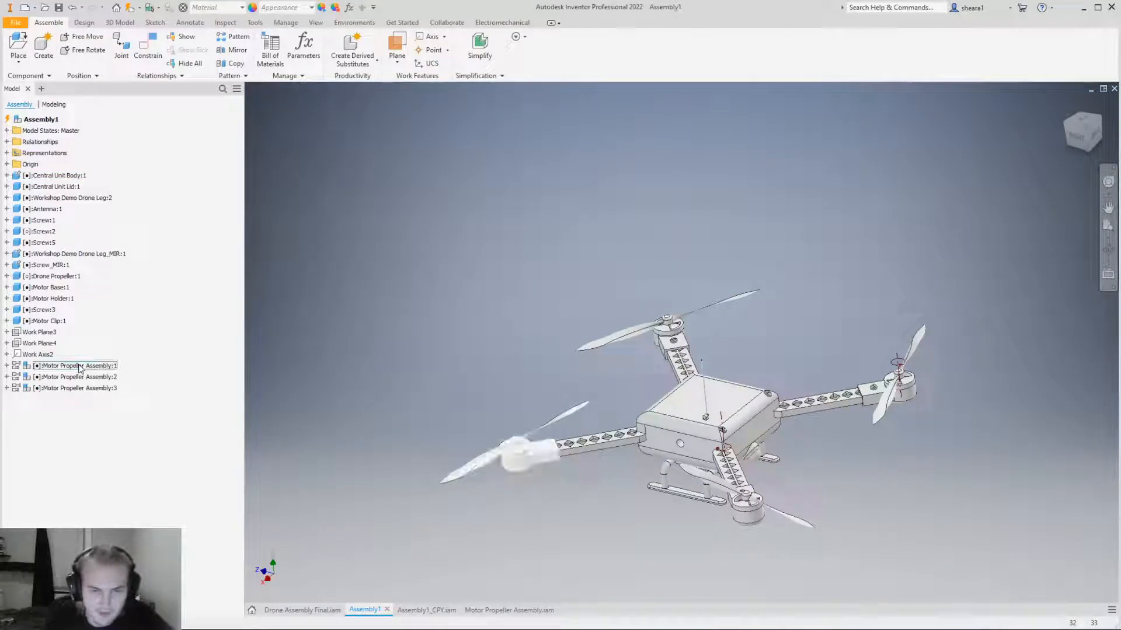
click(49, 367)
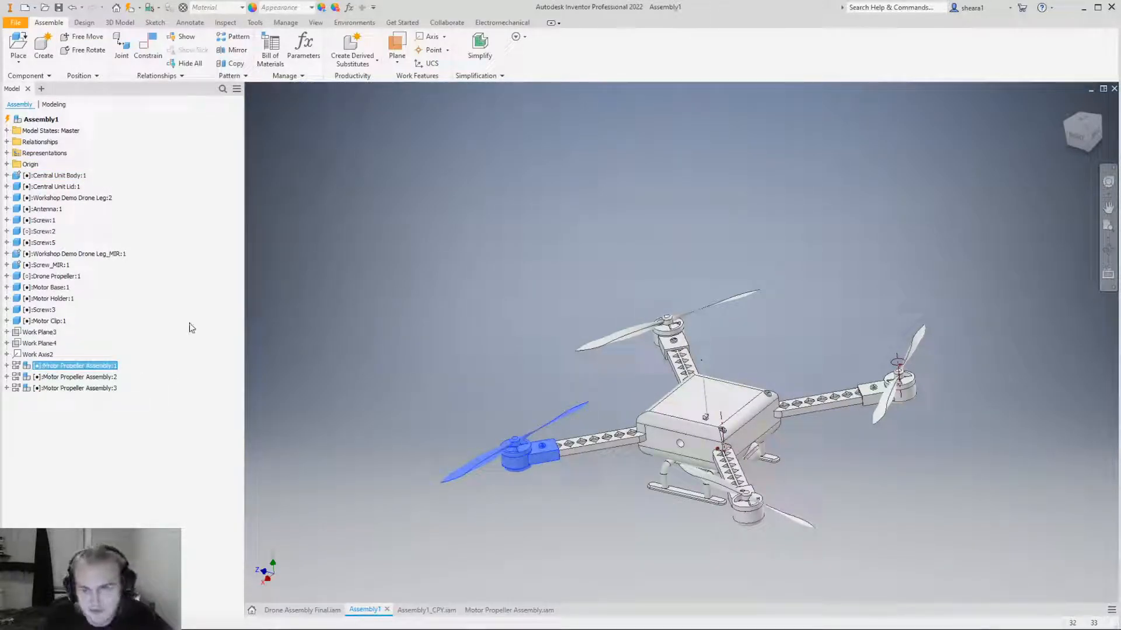
click(418, 285)
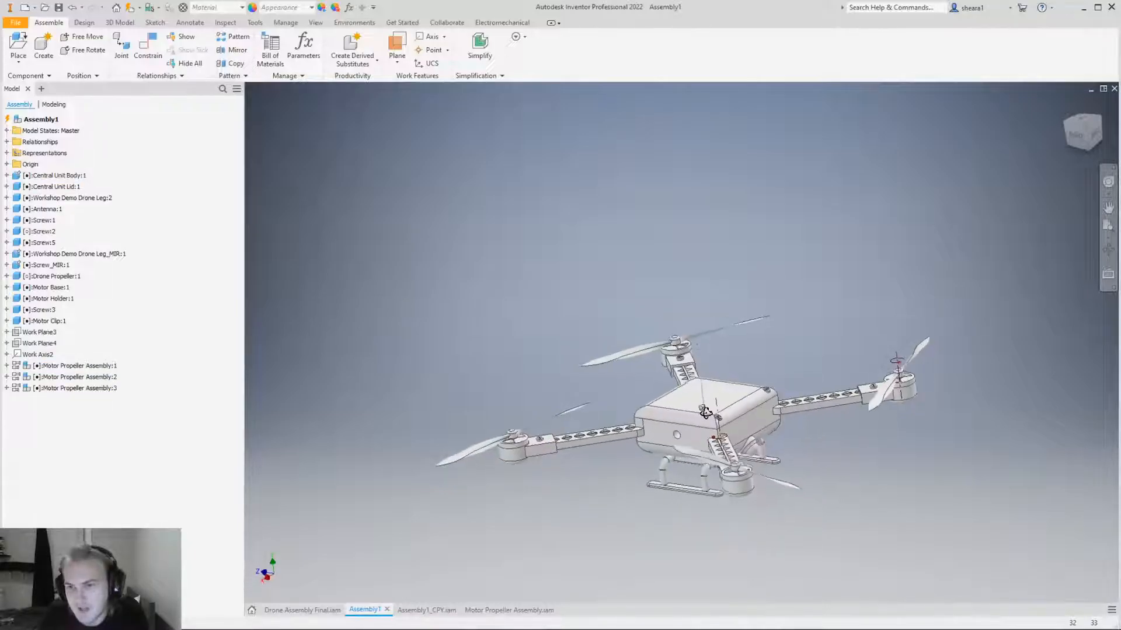
Check the Flexible setting of Motor Propeller Assembly:1, and turn the rear arm's propeller to test its motion.
scroll(662, 346, up, 3)
scroll(661, 347, down, 3)
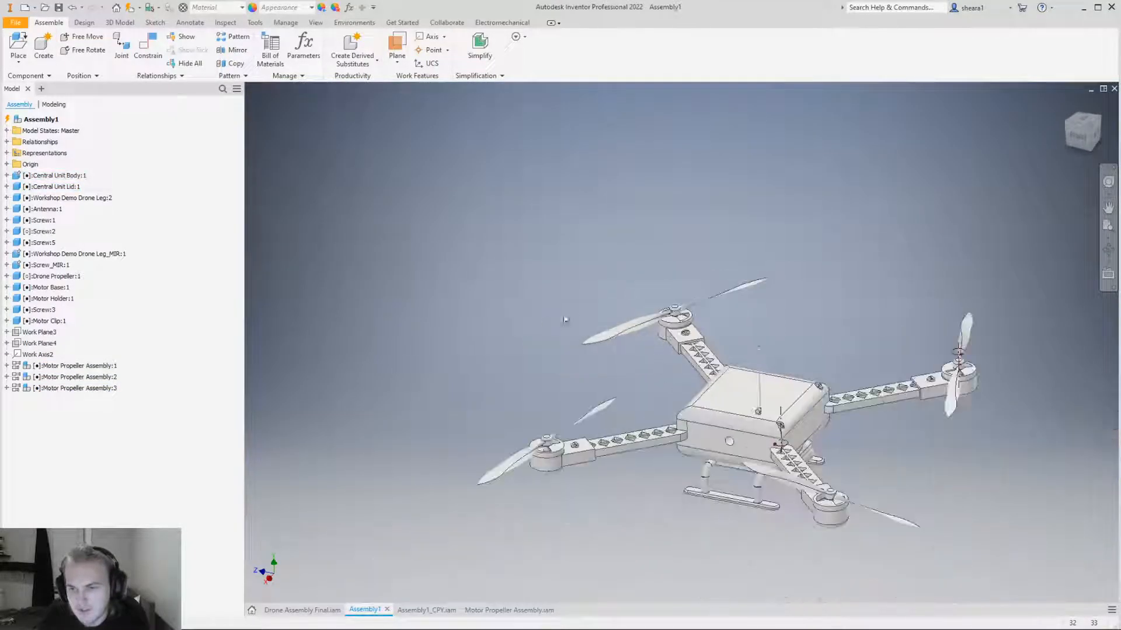
shift+middle_drag(807, 528, 804, 506)
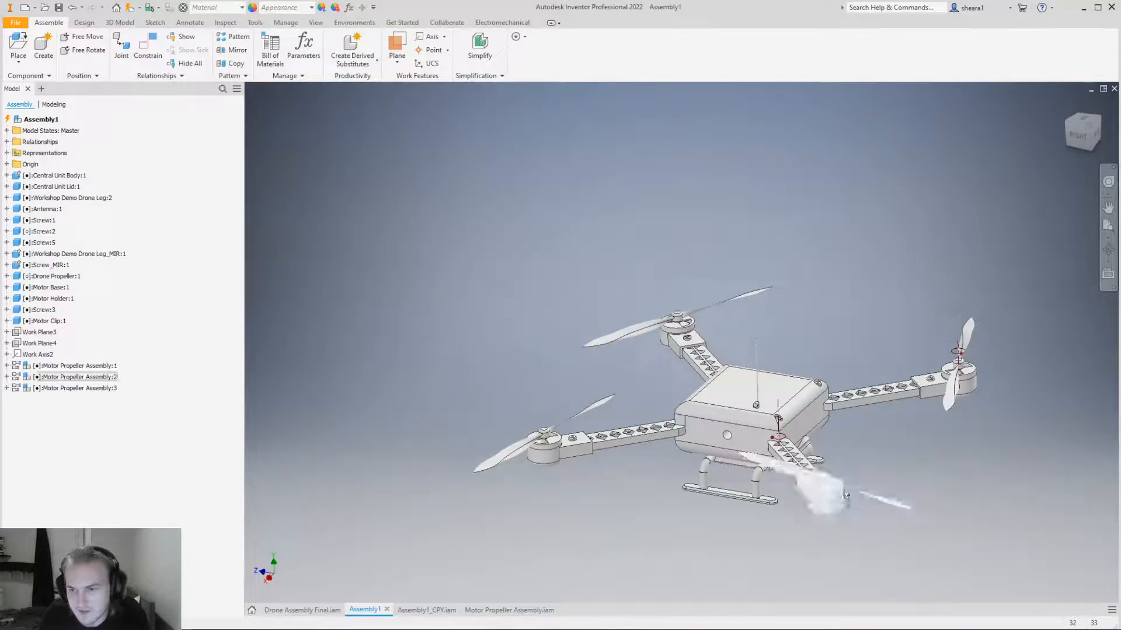
right_click(570, 449)
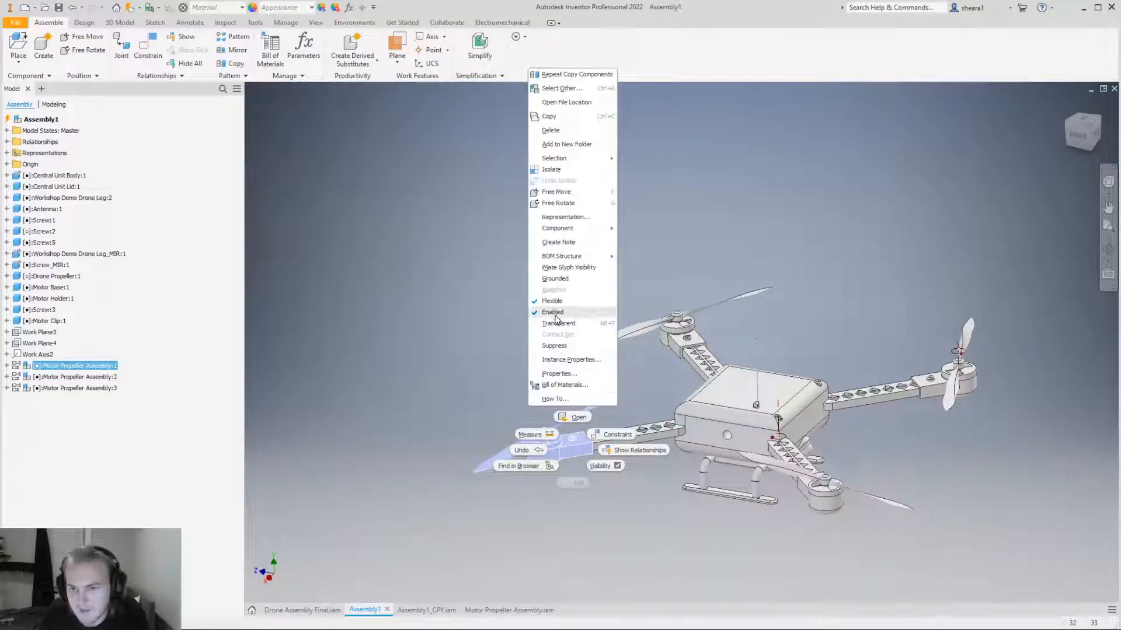
click(743, 246)
drag(625, 333, 675, 212)
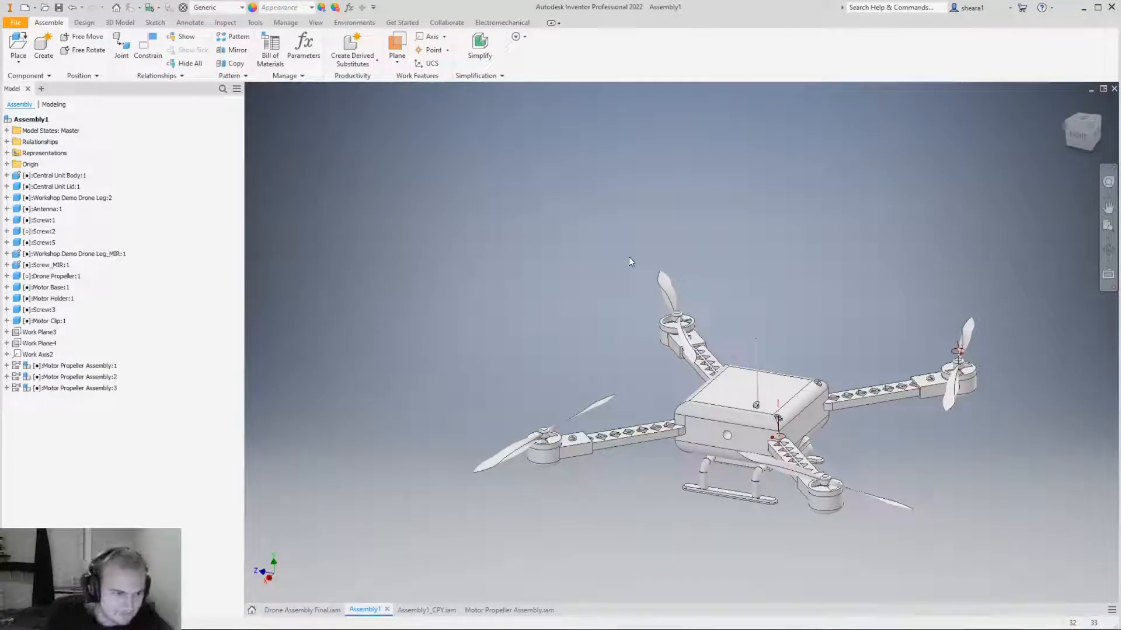